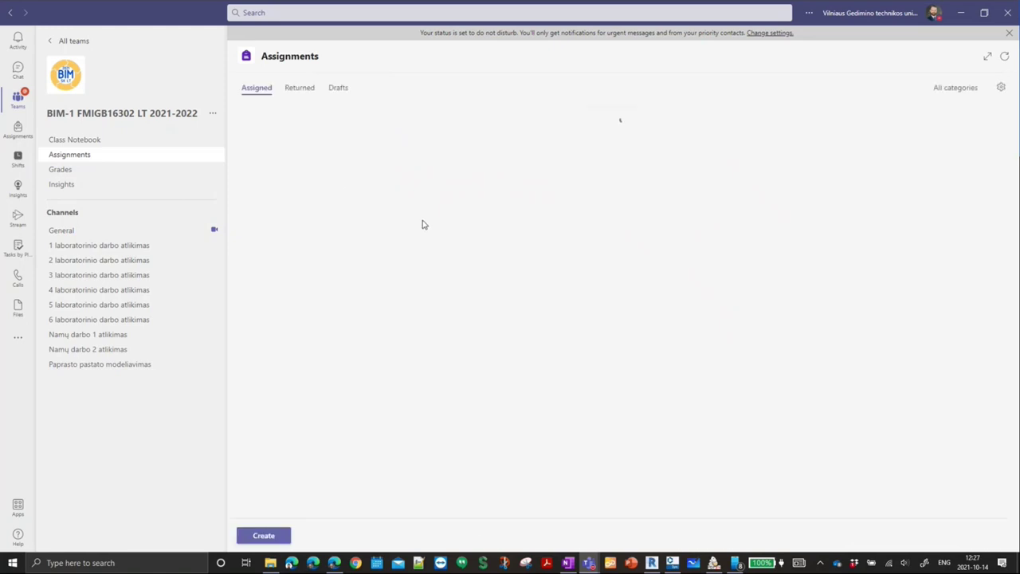
- Open the Namų darbas 1 assignment from the Assignments list
scroll(390, 227, up, 3)
scroll(351, 259, up, 2)
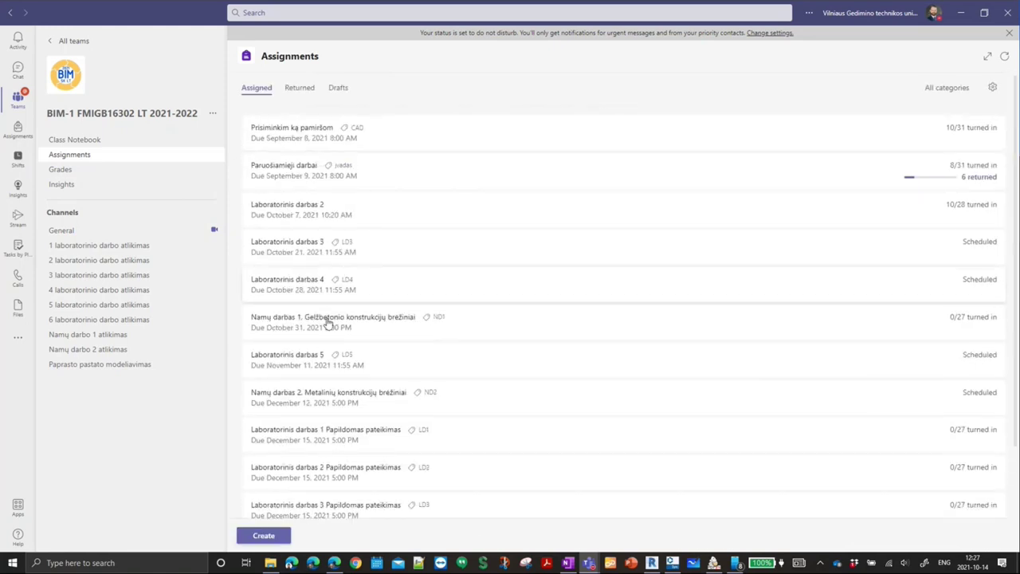
scroll(341, 359, down, 2)
scroll(338, 357, up, 2)
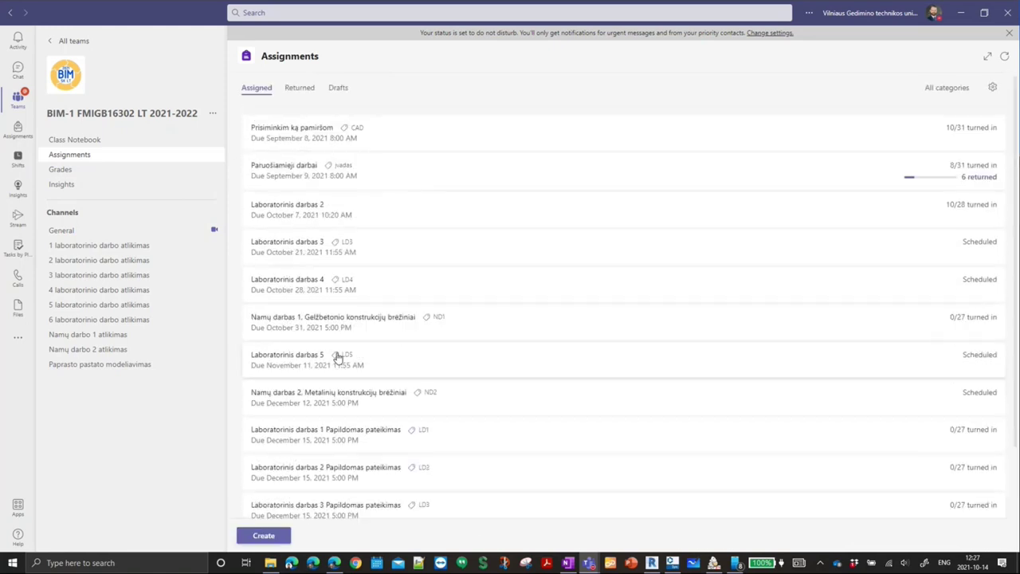
click(381, 321)
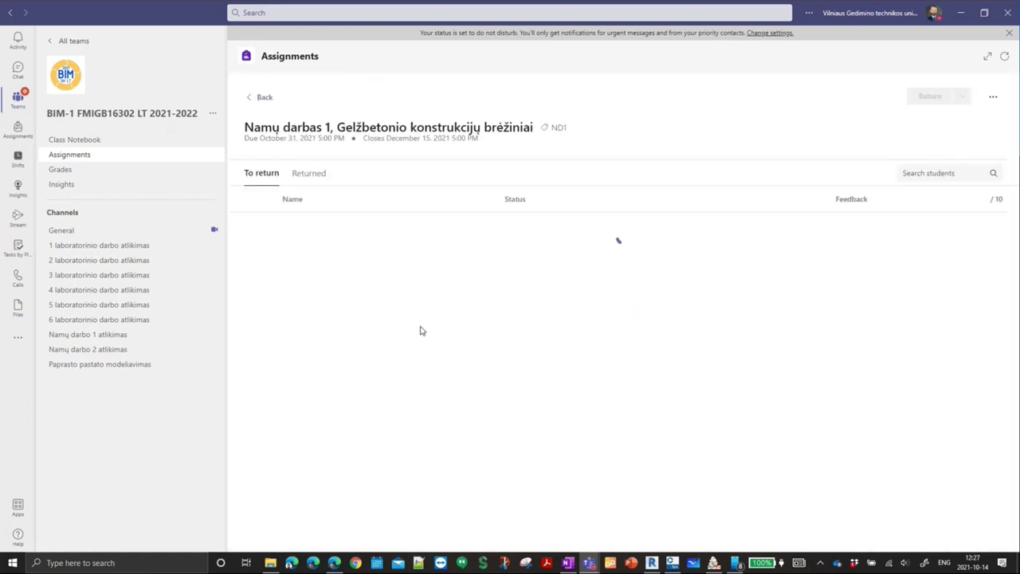
- Switch the assignment to Student view and scroll down to its Reference materials
click(985, 97)
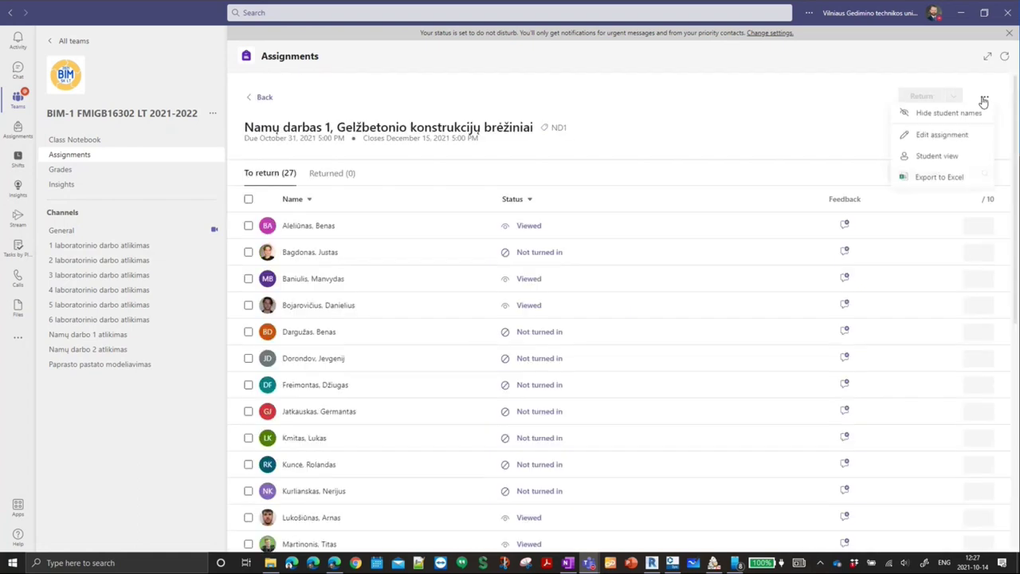
click(948, 158)
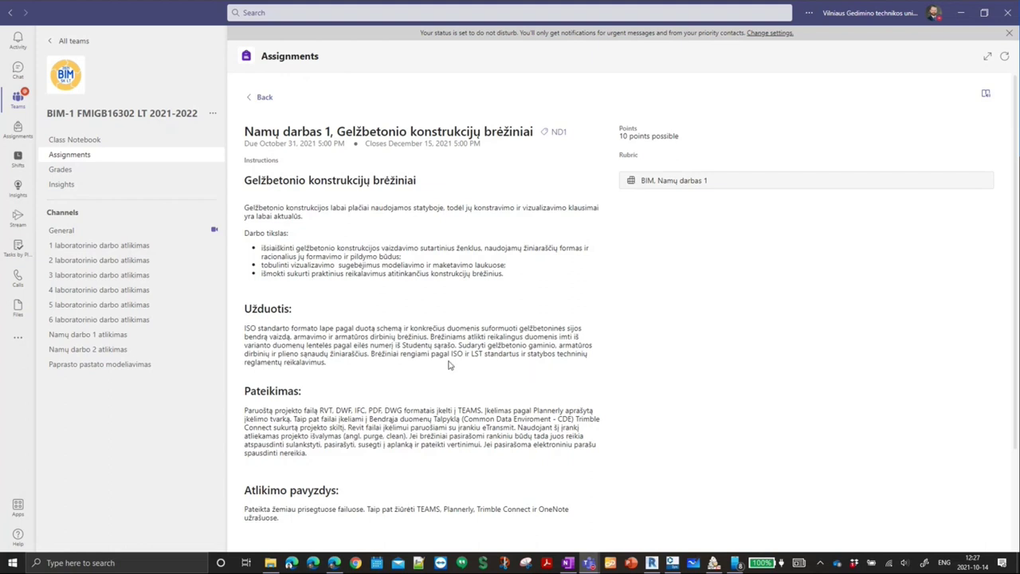
scroll(398, 385, down, 2)
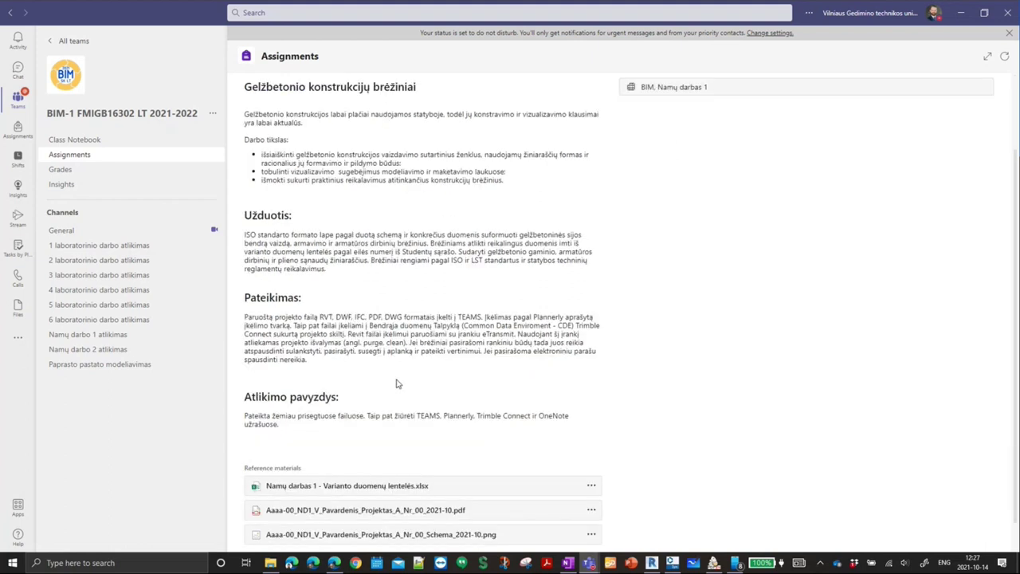
scroll(394, 414, down, 2)
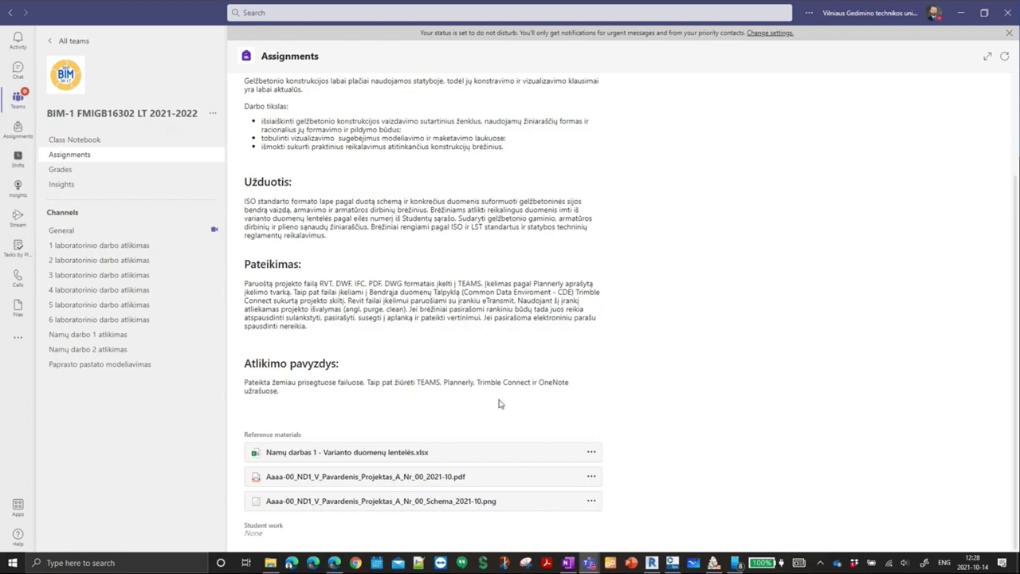
scroll(500, 404, up, 3)
scroll(605, 273, down, 3)
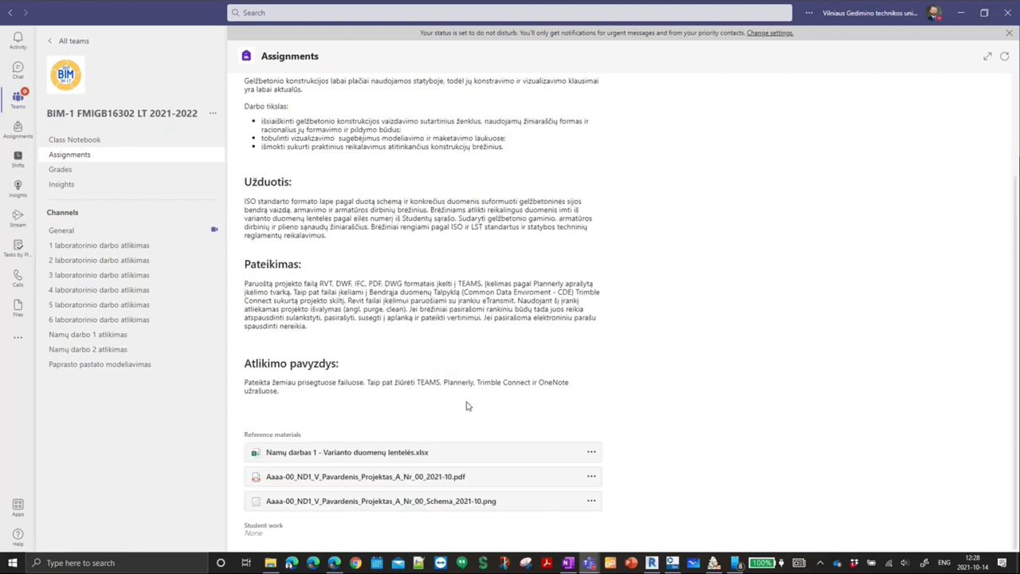
click(408, 458)
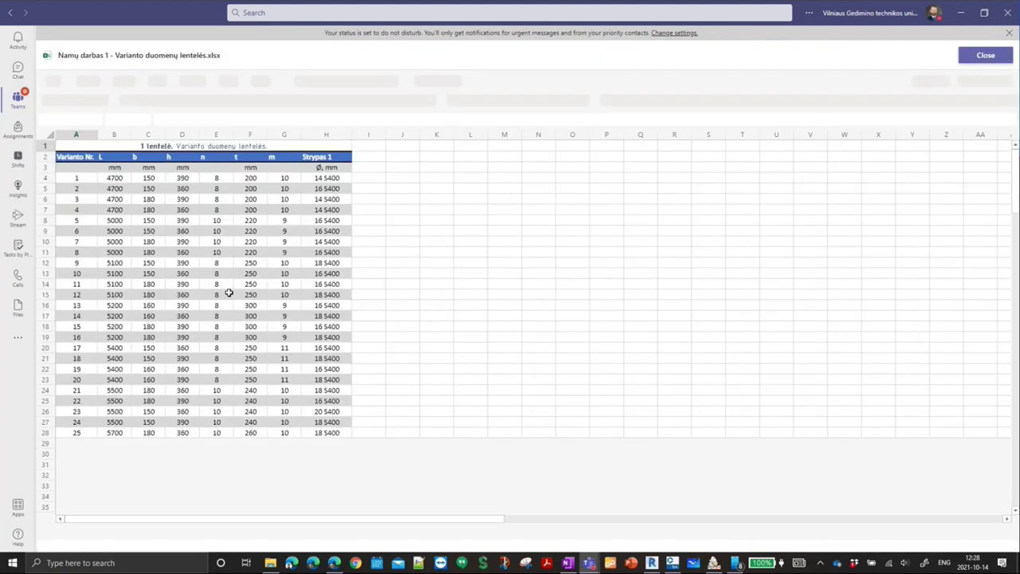
click(80, 209)
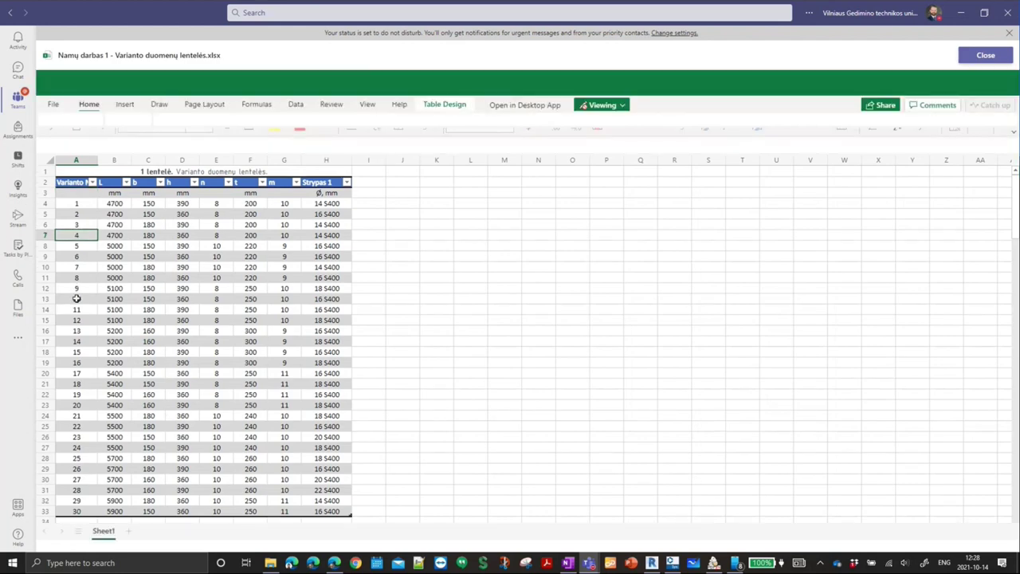
mouse_move(76, 299)
mouse_down()
mouse_move(77, 374)
mouse_move(80, 352)
mouse_up()
click(80, 352)
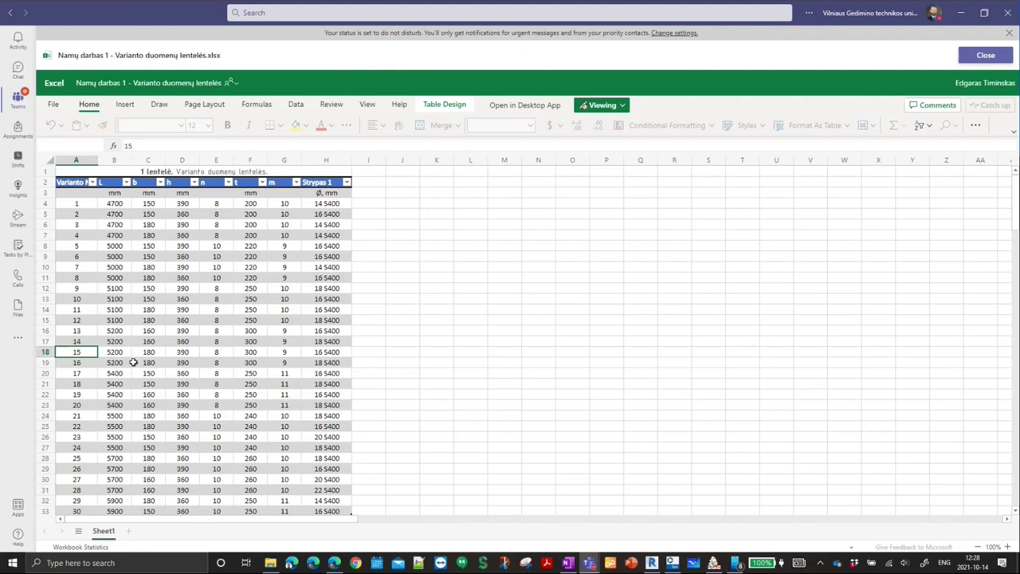
drag(93, 352, 342, 354)
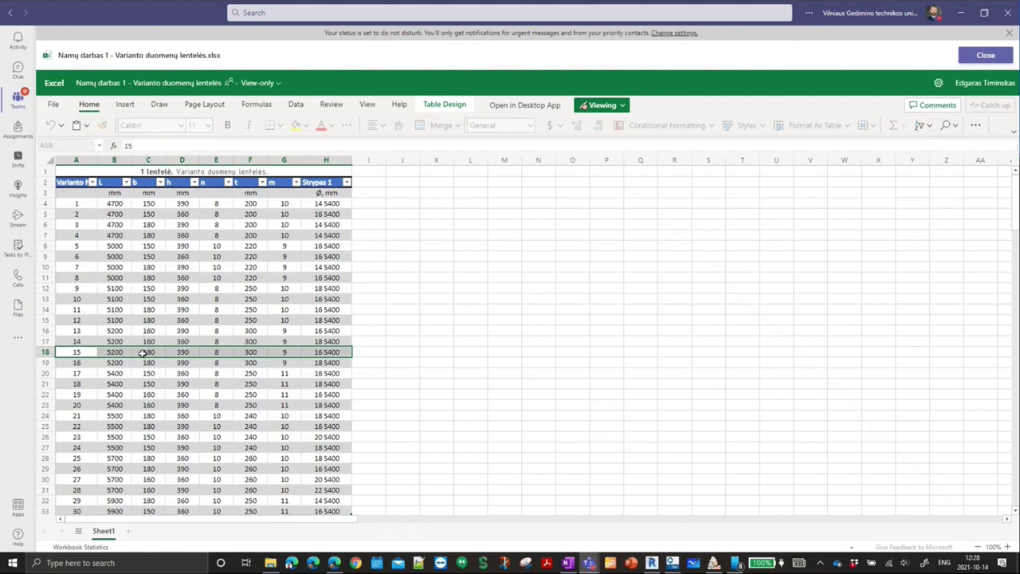
click(181, 352)
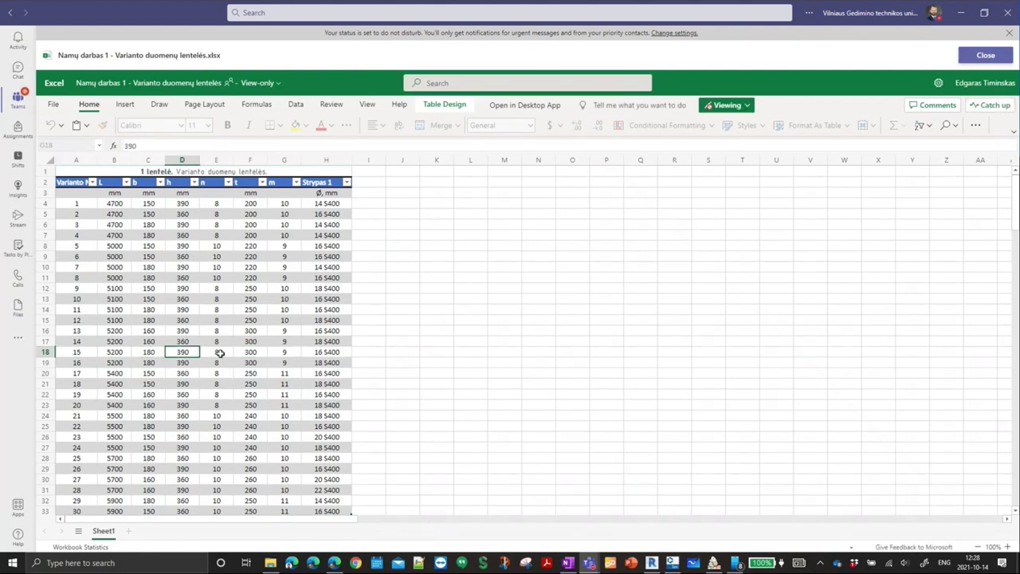
click(218, 352)
click(284, 349)
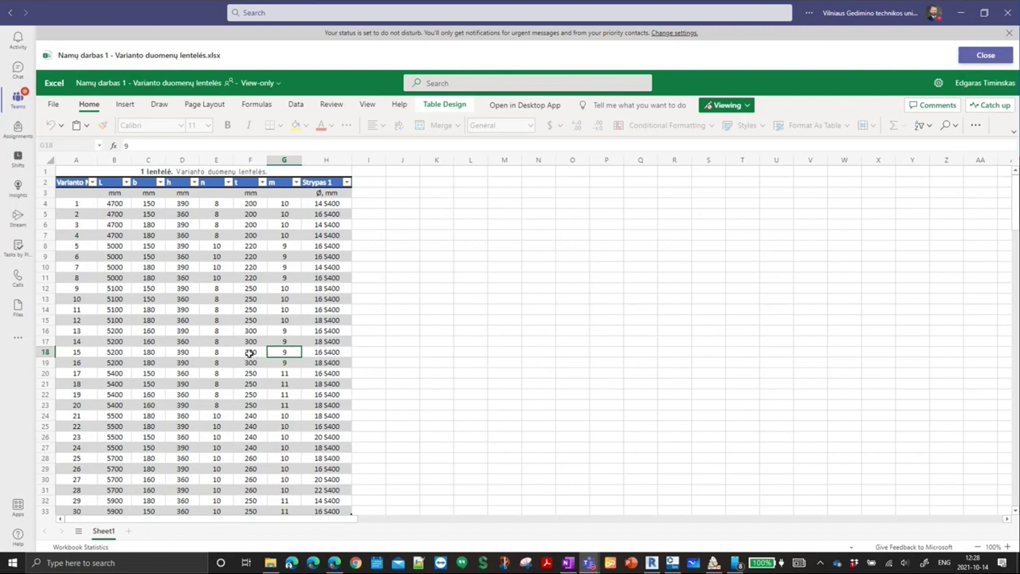
click(252, 353)
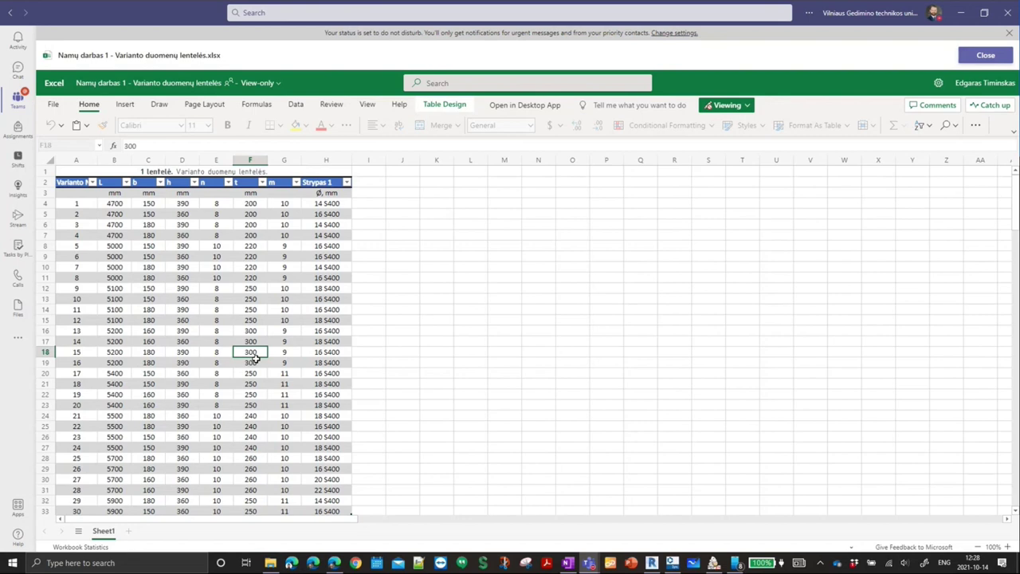
click(335, 353)
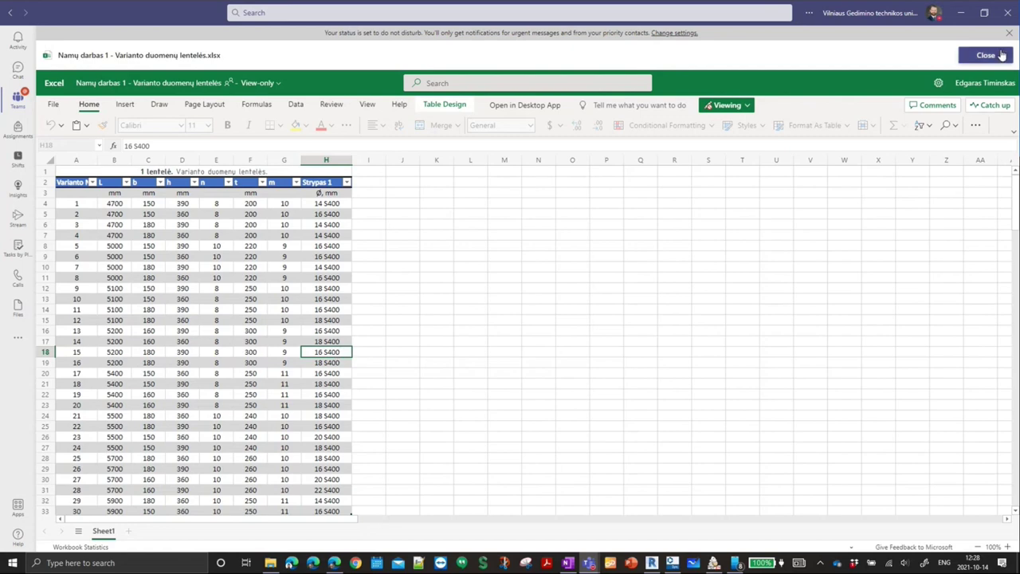
click(1002, 57)
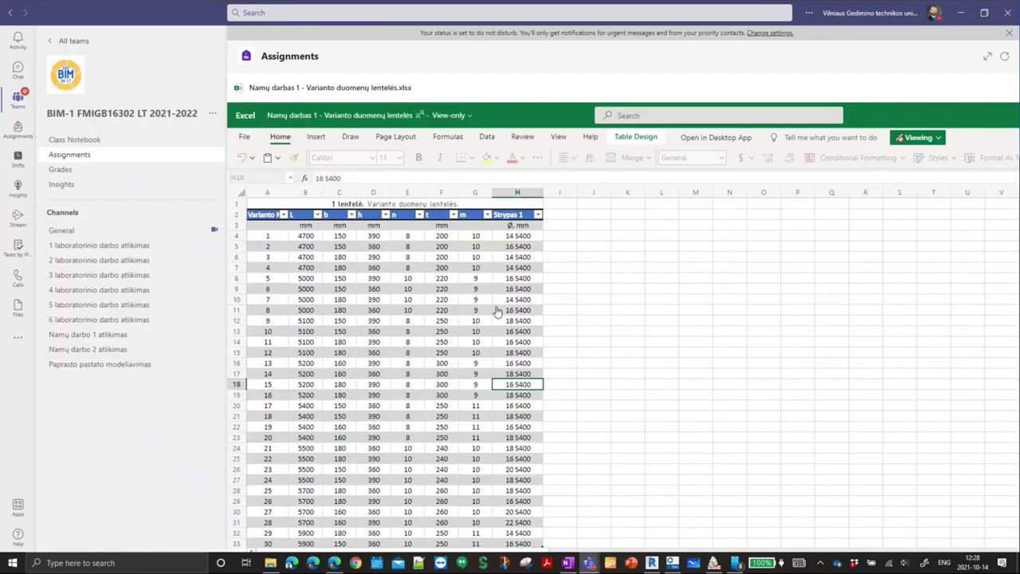
scroll(490, 506, down, 2)
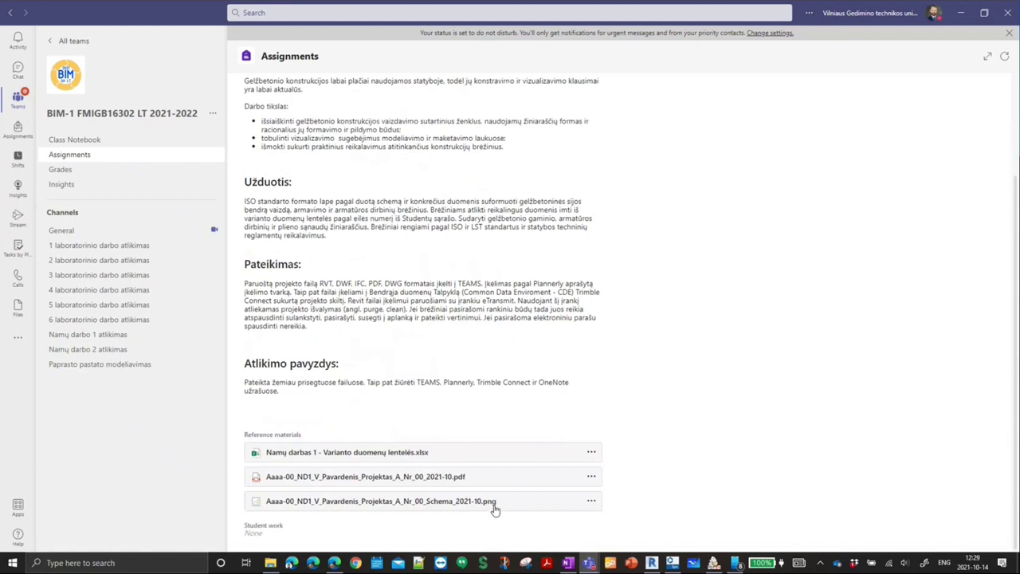
click(494, 502)
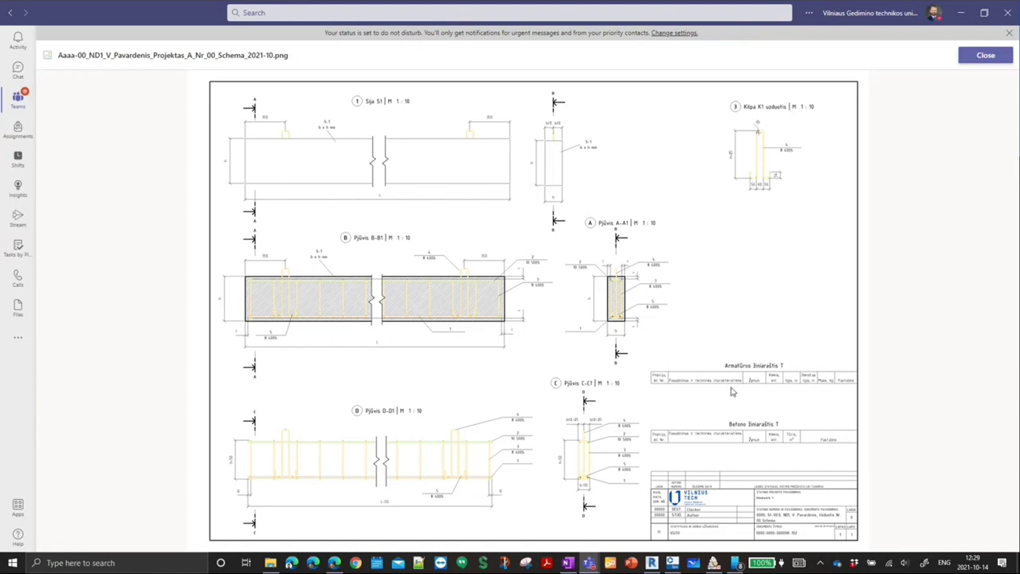
click(986, 61)
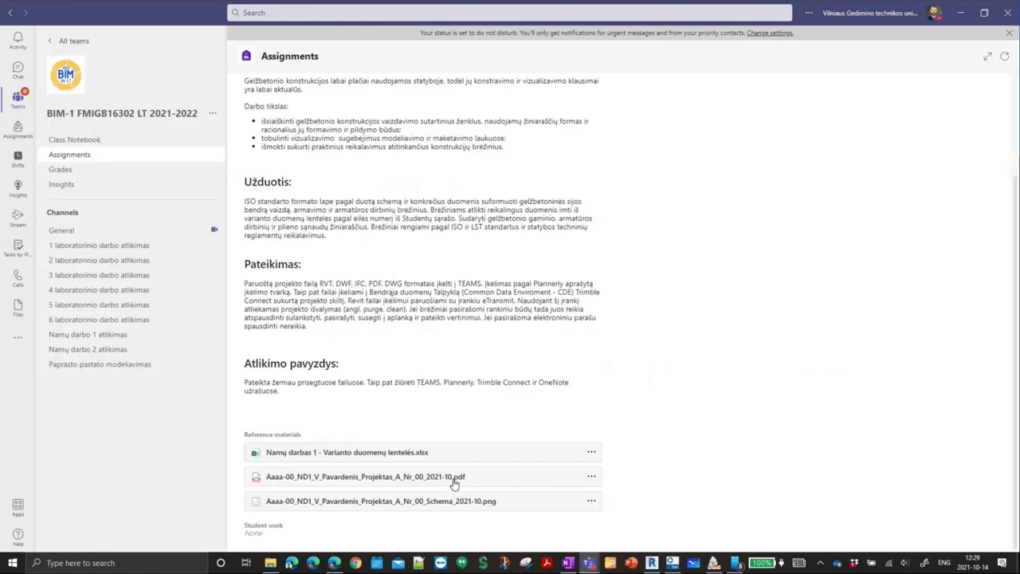
- Open the example S-1 drawing PDF and zoom it to 150%
click(454, 481)
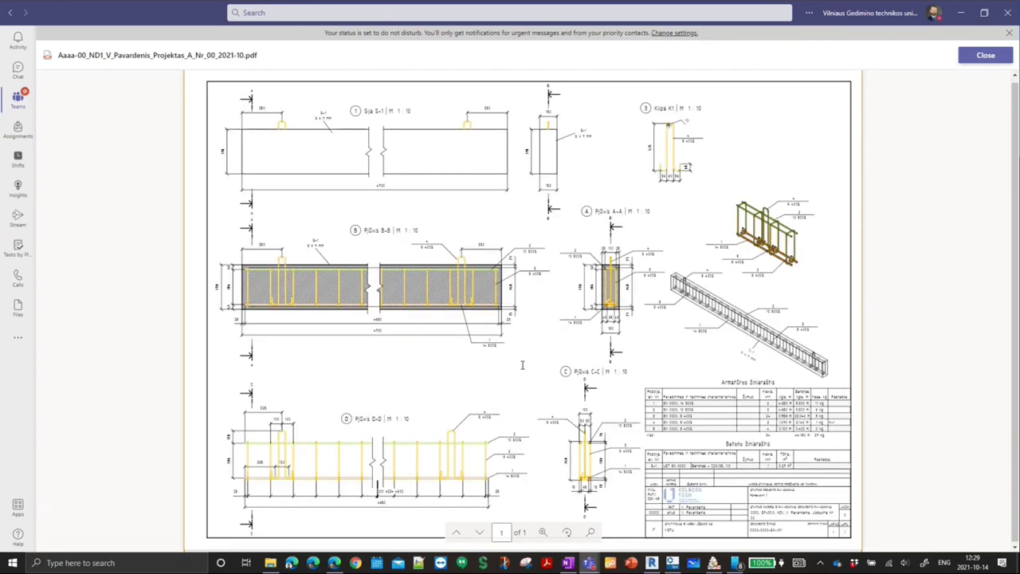
click(543, 531)
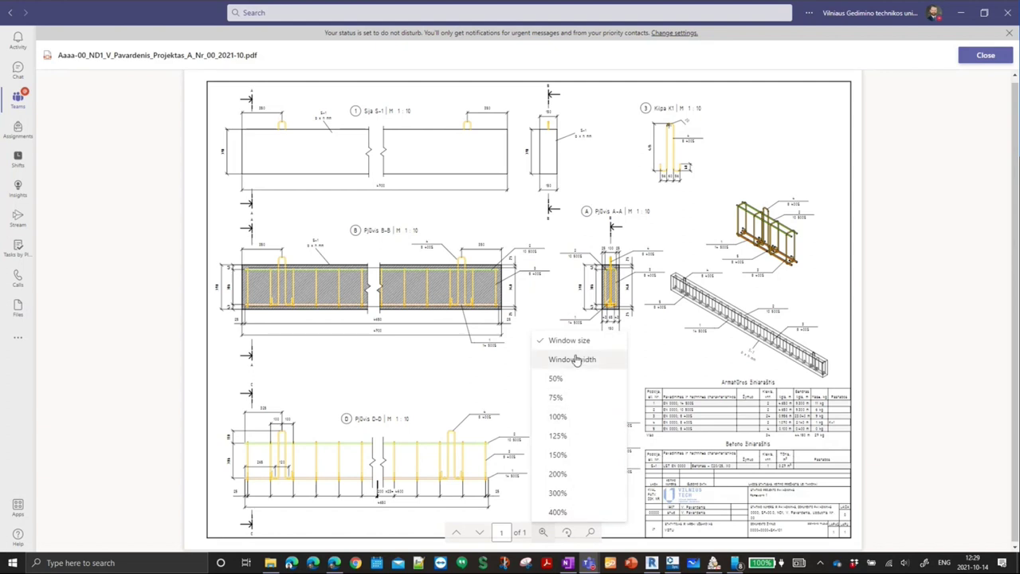
click(567, 455)
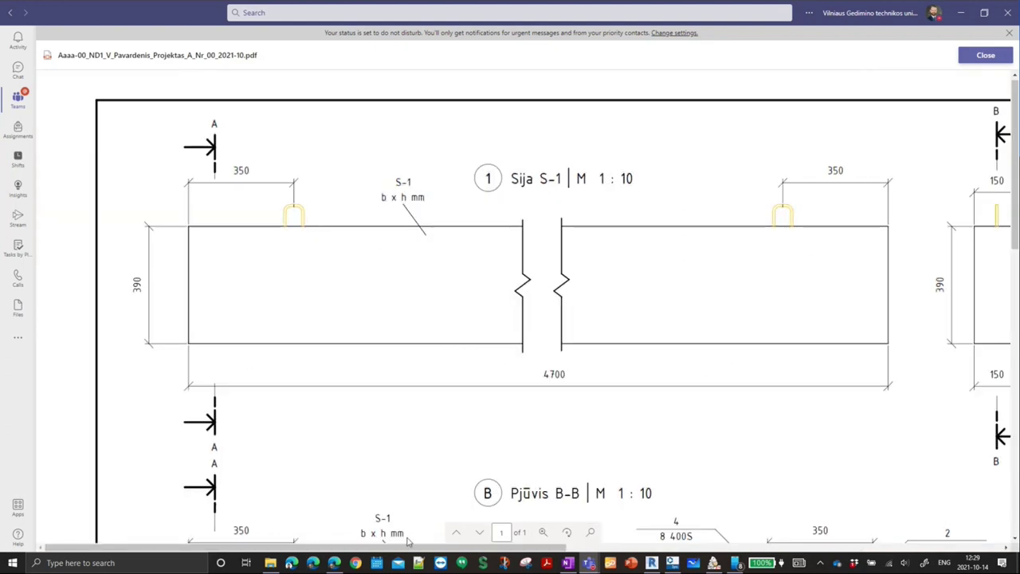
- Pan across the enlarged drawing to read its sections and schedules
mouse_move(305, 550)
mouse_down()
mouse_move(523, 544)
mouse_move(349, 545)
mouse_up()
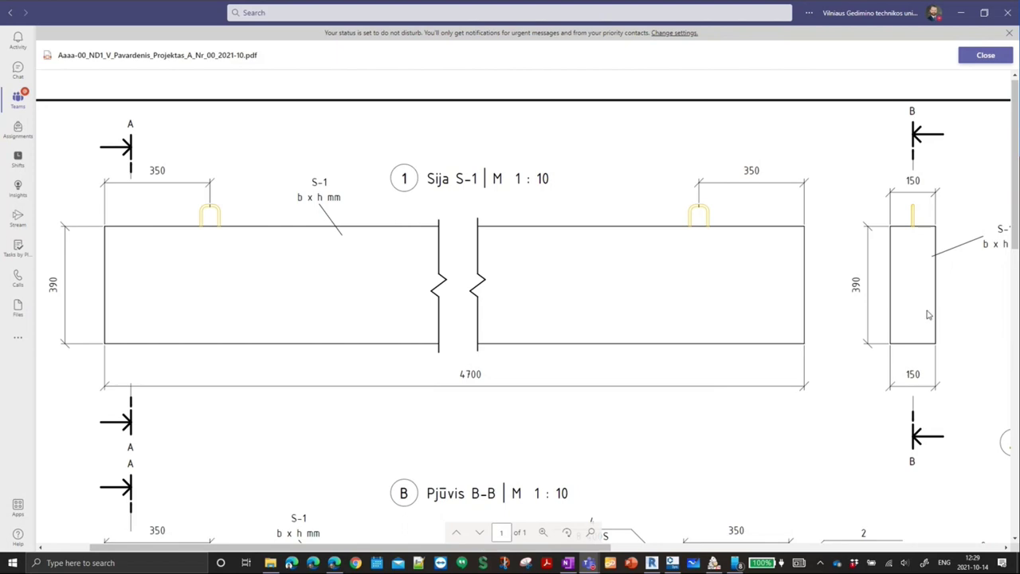
scroll(843, 290, down, 3)
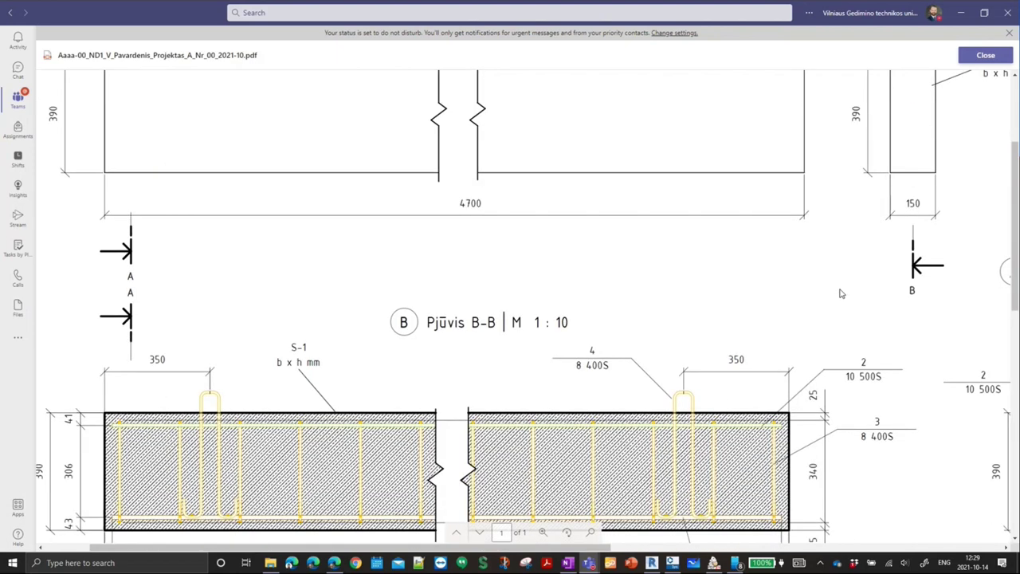
scroll(841, 293, down, 3)
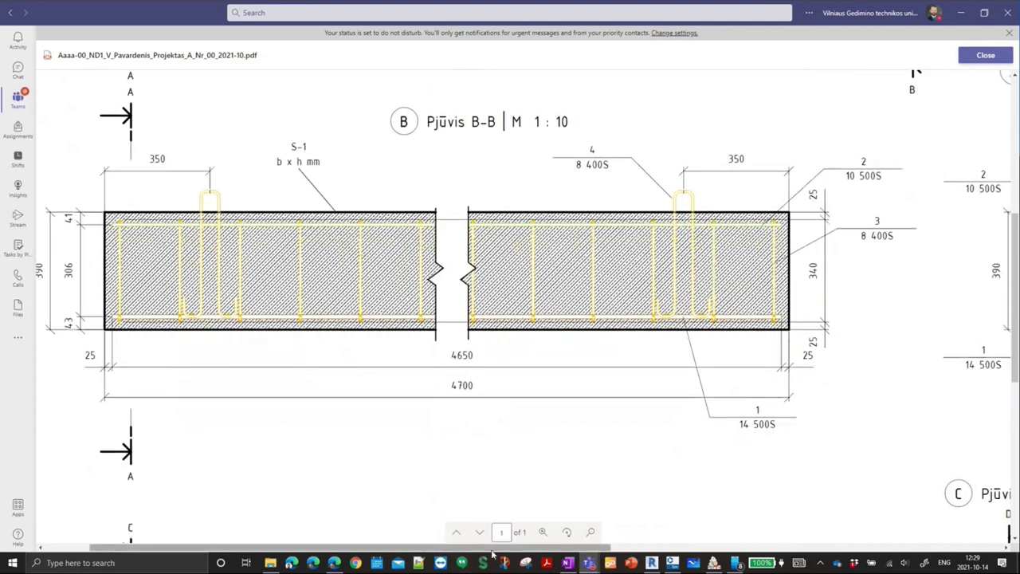
mouse_move(493, 548)
mouse_down()
mouse_move(471, 548)
mouse_move(658, 548)
mouse_up()
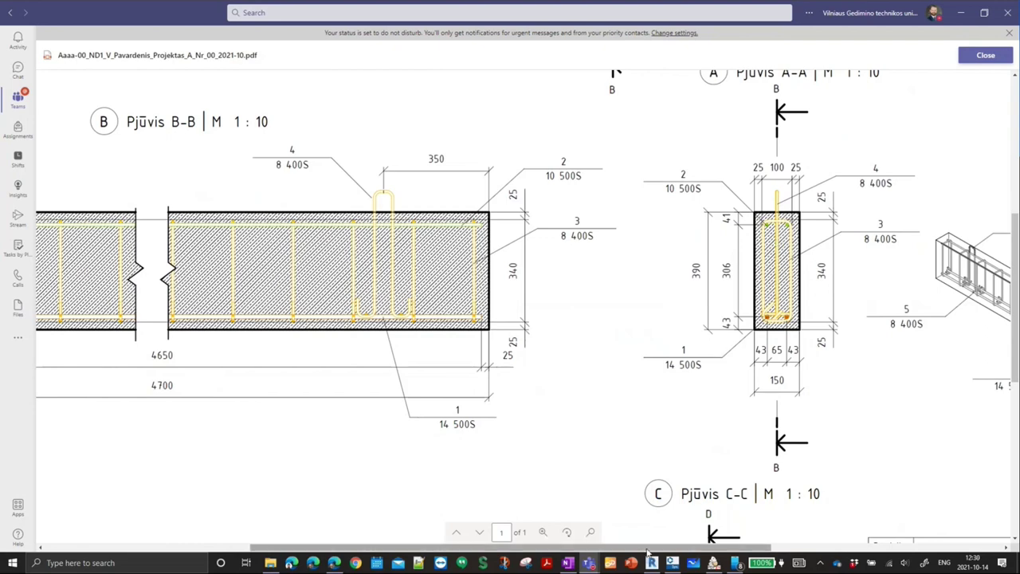
drag(647, 548, 482, 549)
scroll(384, 537, down, 5)
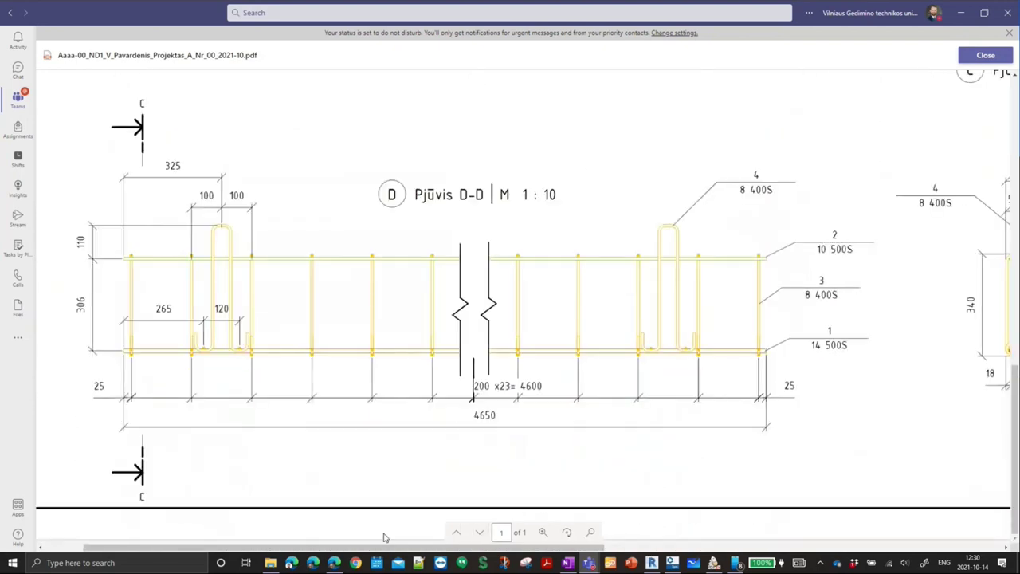
mouse_move(388, 548)
mouse_down()
mouse_move(558, 547)
mouse_move(343, 522)
mouse_move(741, 511)
mouse_up()
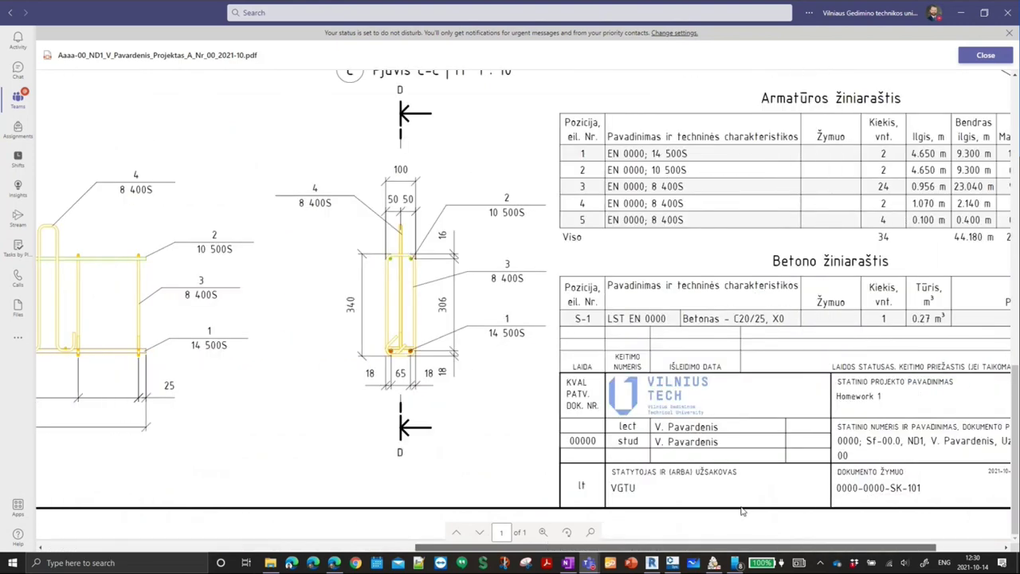
- Scroll up and down through the PDF's section views and rebar tables
scroll(741, 511, up, 2)
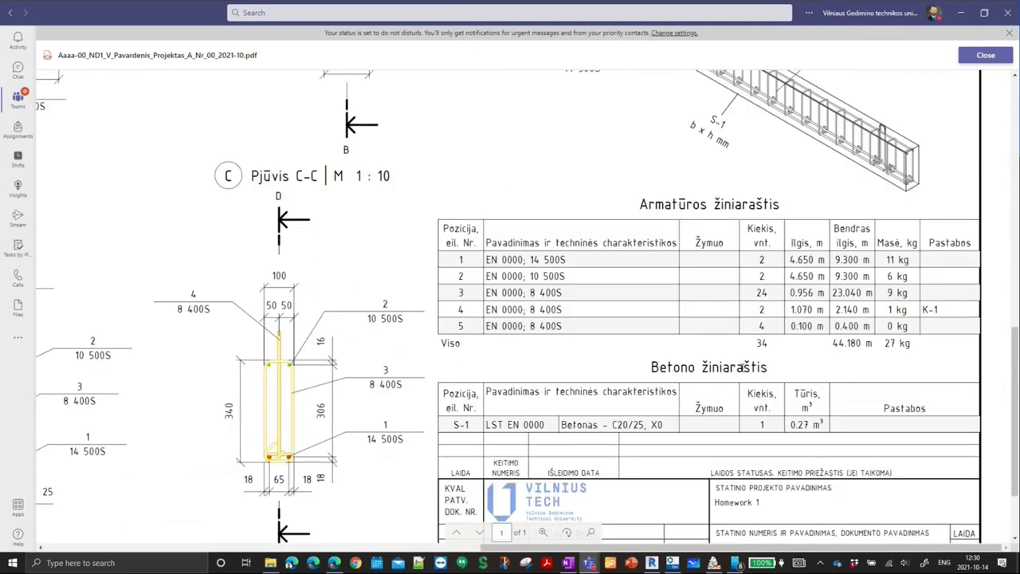
ctrl+scroll(765, 368, down, 1)
ctrl+scroll(717, 334, down, 1)
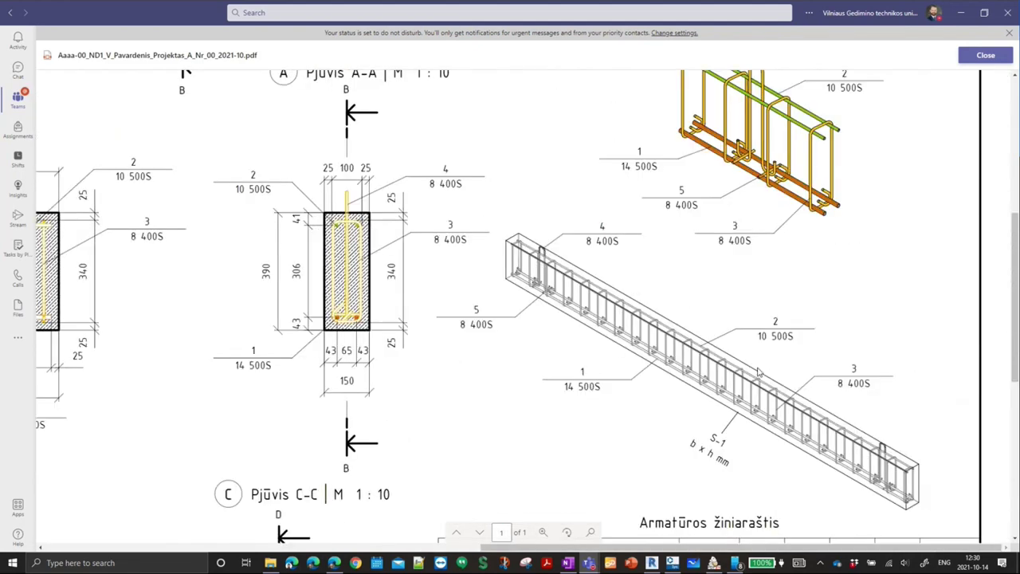
ctrl+scroll(630, 287, up, 2)
scroll(630, 288, up, 2)
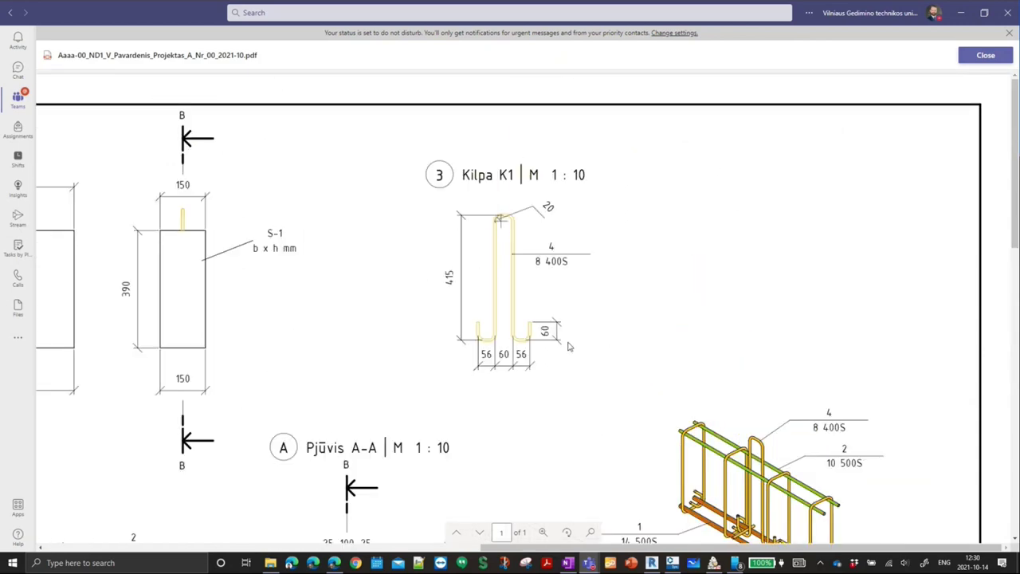
scroll(572, 347, down, 5)
scroll(834, 256, down, 1)
scroll(833, 257, down, 4)
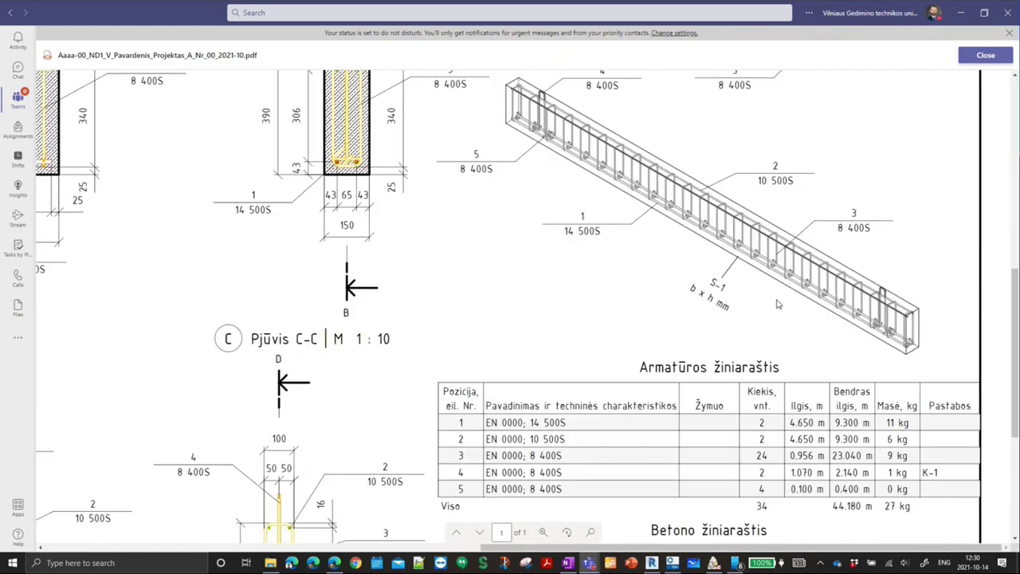
scroll(834, 257, up, 3)
scroll(833, 257, up, 2)
scroll(770, 276, down, 2)
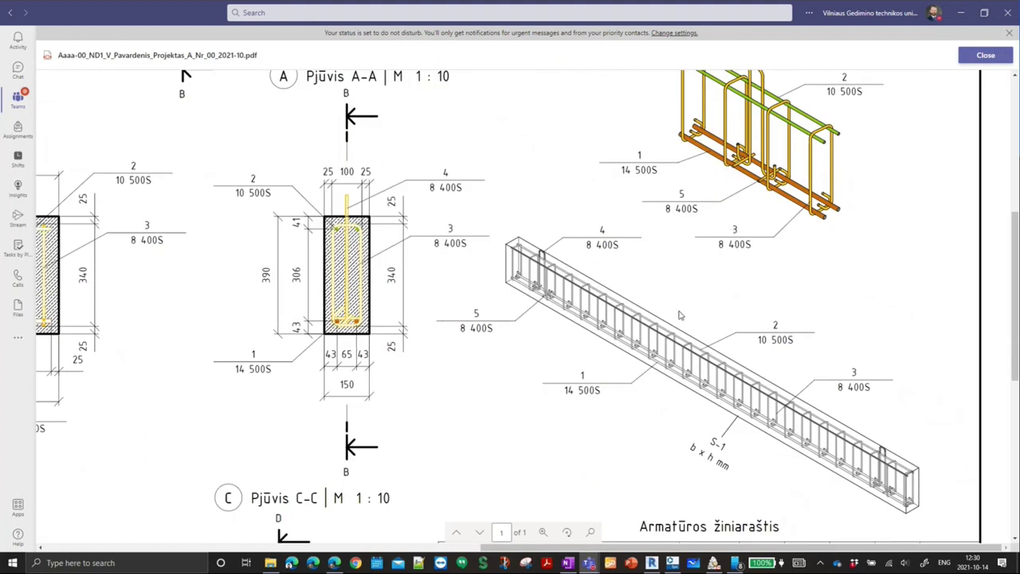
scroll(801, 205, up, 3)
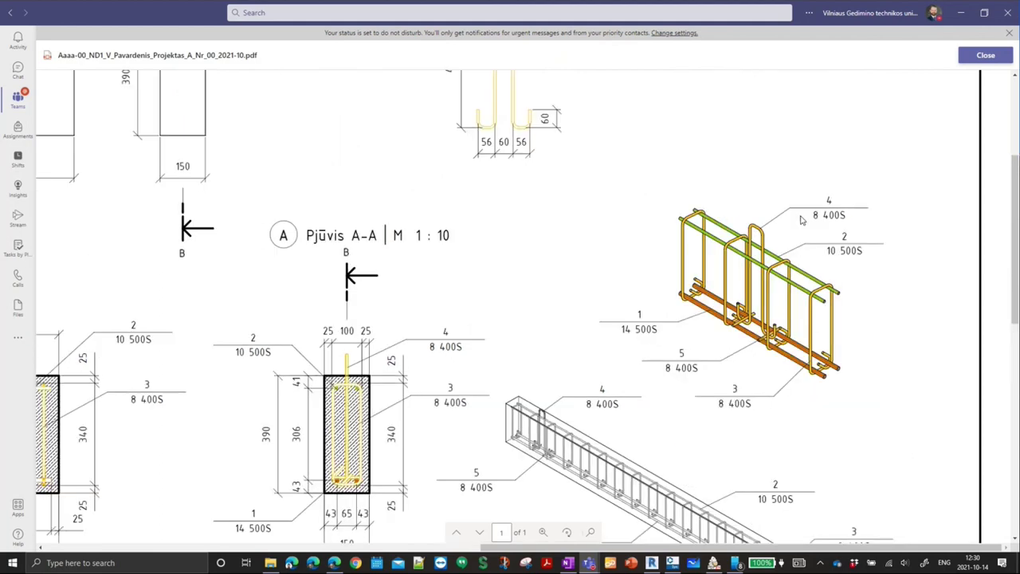
scroll(795, 211, down, 3)
scroll(789, 222, down, 4)
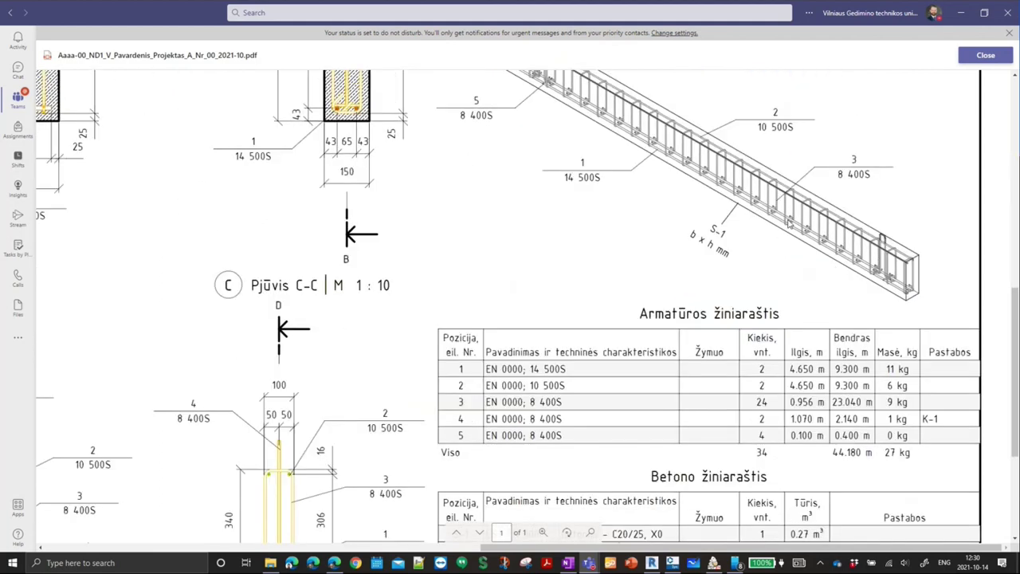
scroll(789, 224, down, 4)
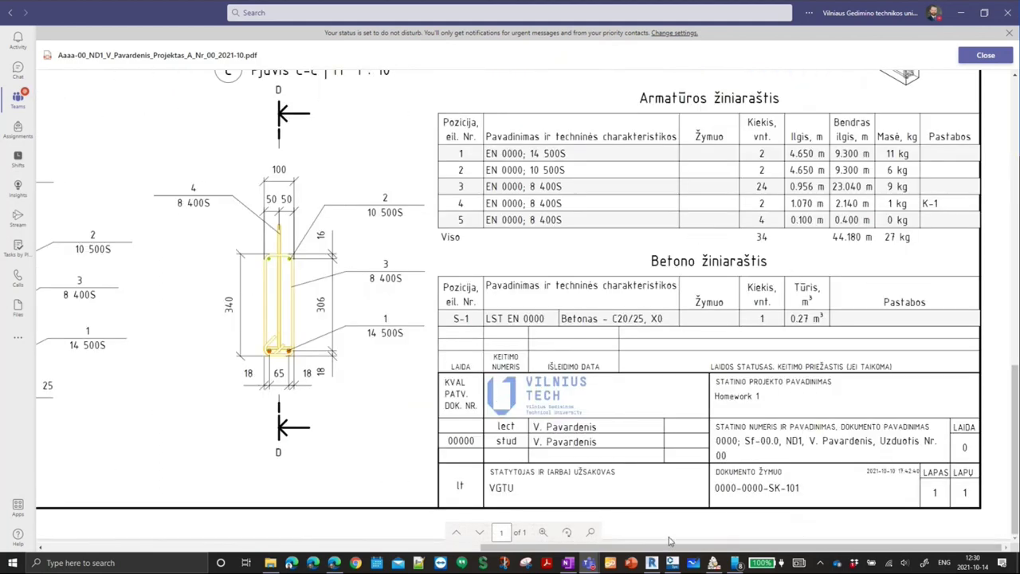
- Pan left to section D-D, then close the PDF viewer
drag(574, 548, 323, 519)
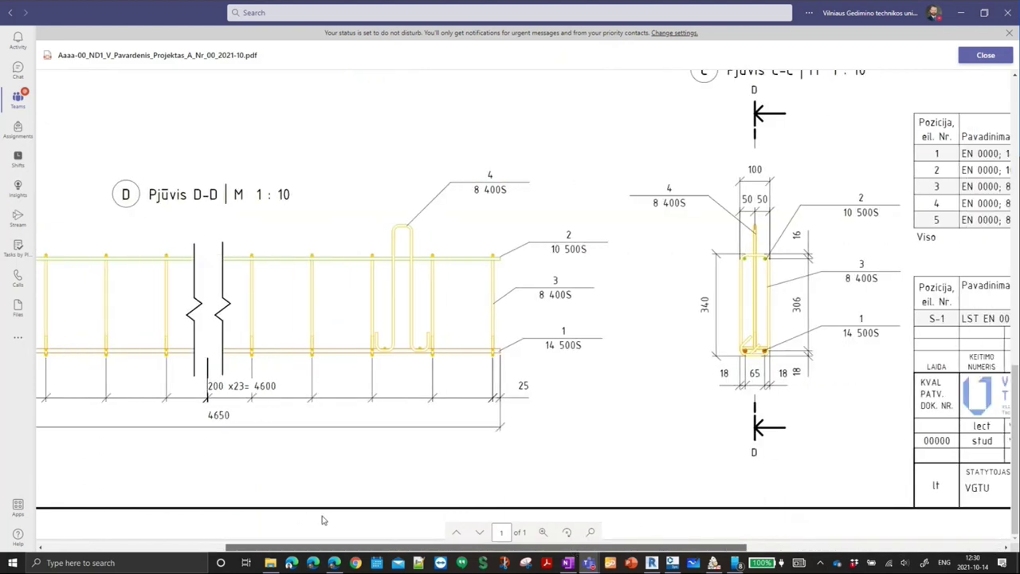
scroll(323, 519, left, 5)
scroll(403, 314, up, 5)
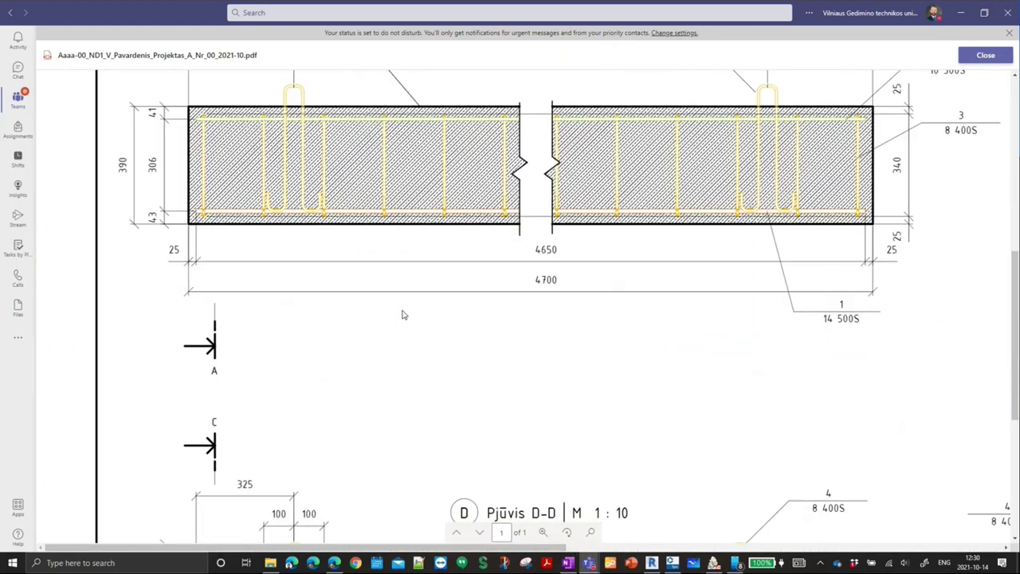
scroll(781, 152, up, 5)
click(986, 55)
- Start a new Revit project using the Aaaa-00_KP1_V_Pavardenis_Projektas_Nr_00.rte template from 0101_RUOSINIAI_TEMPLATE
click(652, 562)
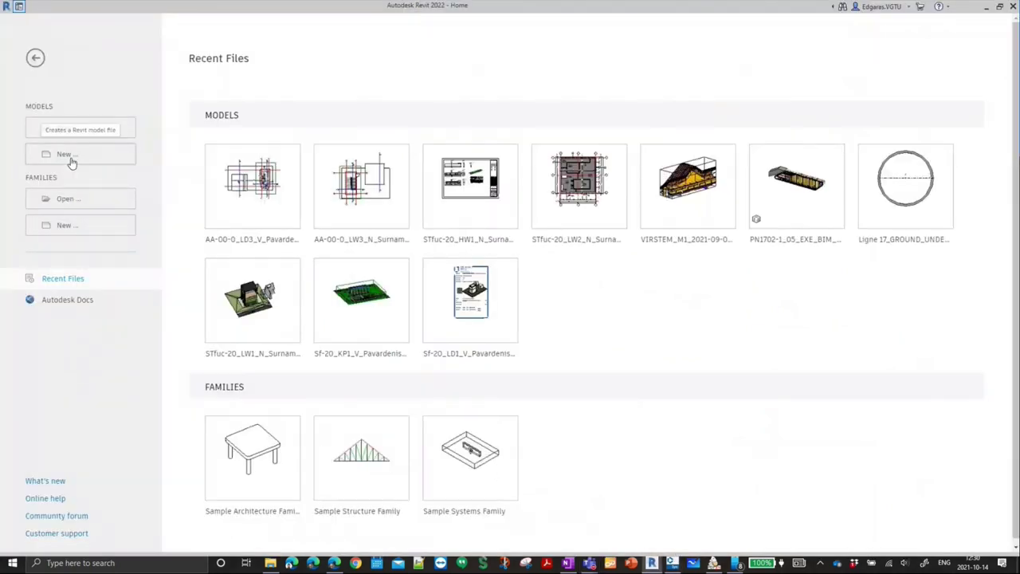
click(70, 156)
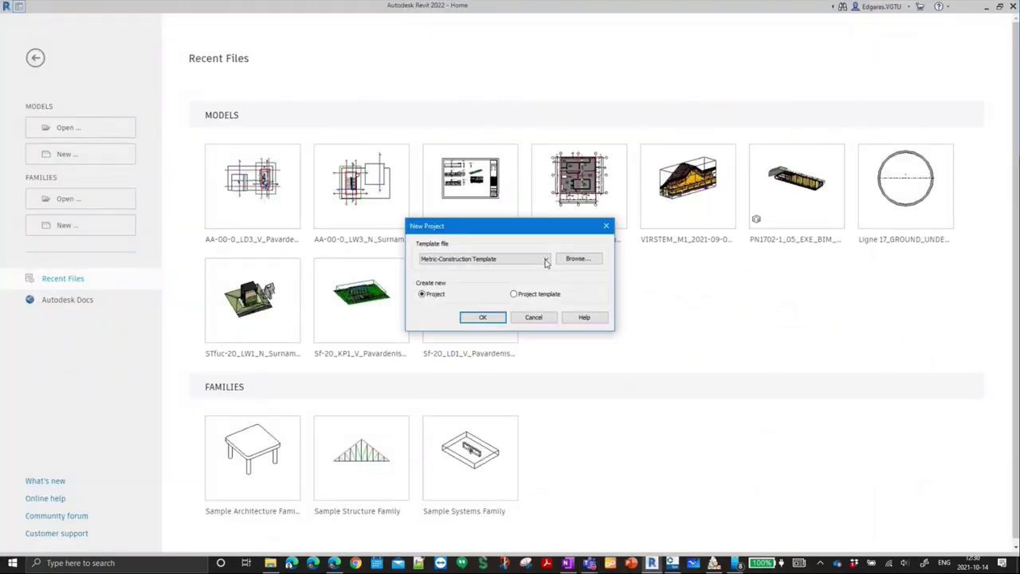
click(577, 258)
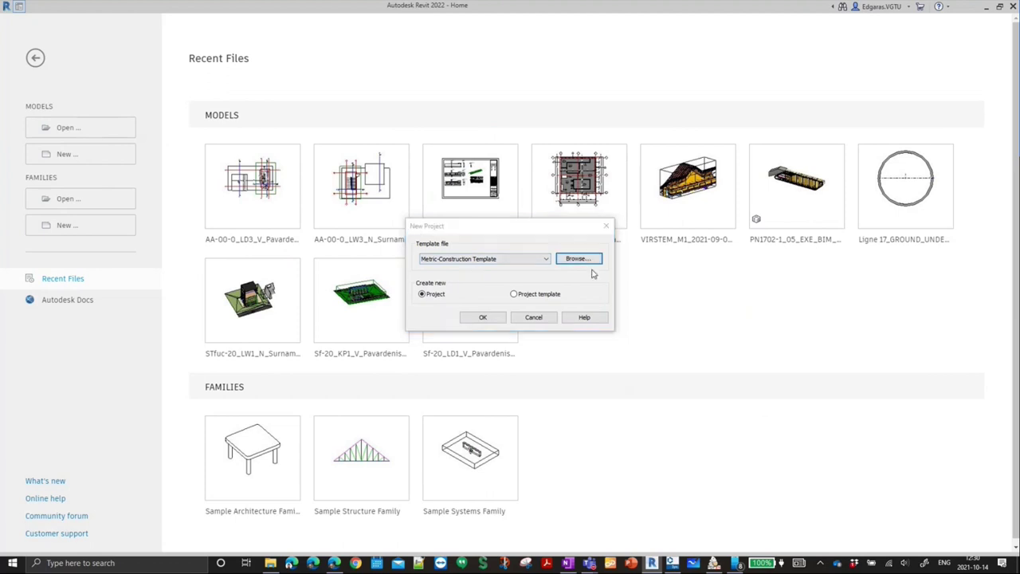
click(325, 51)
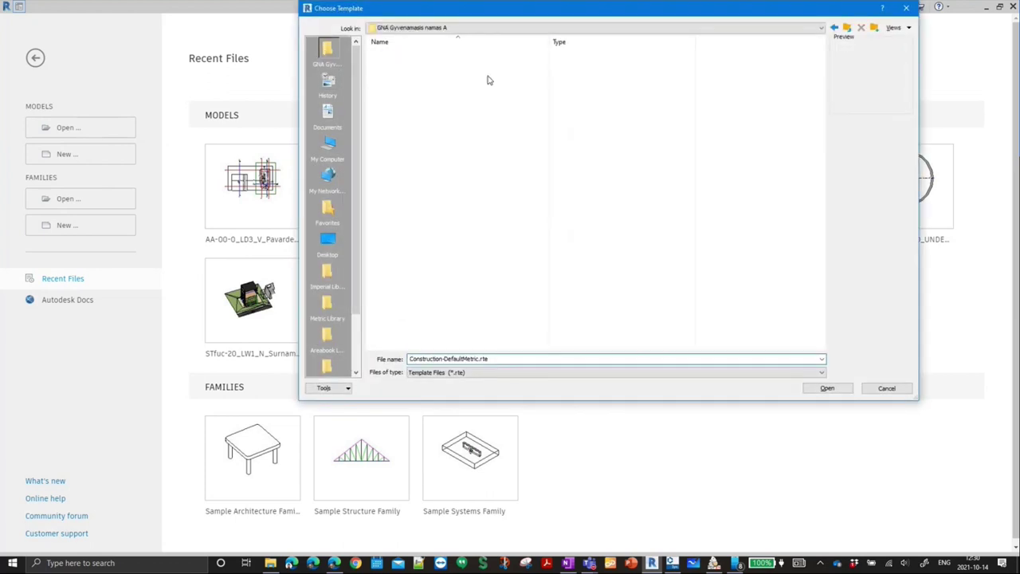
click(448, 98)
double_click(448, 98)
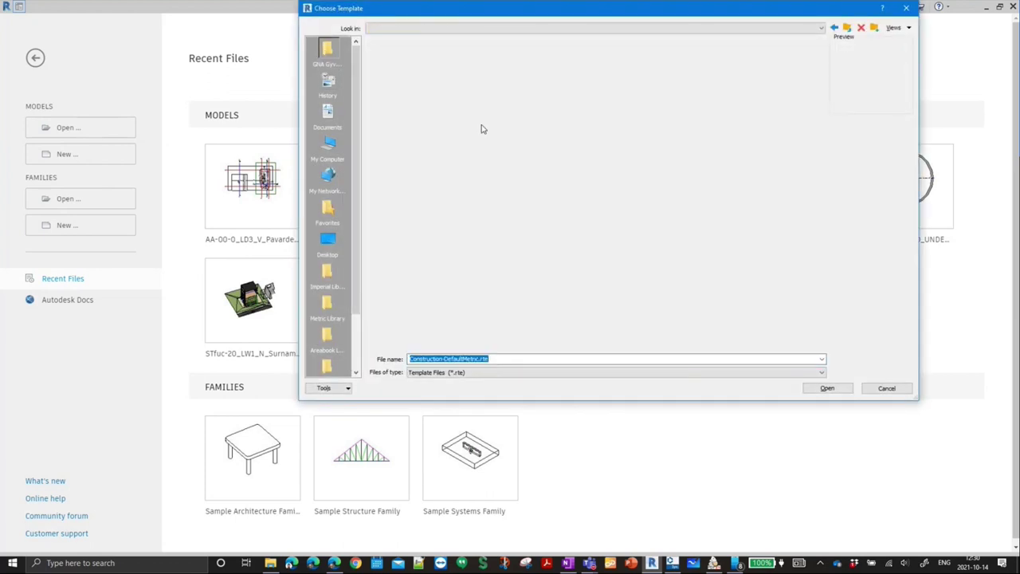
double_click(448, 65)
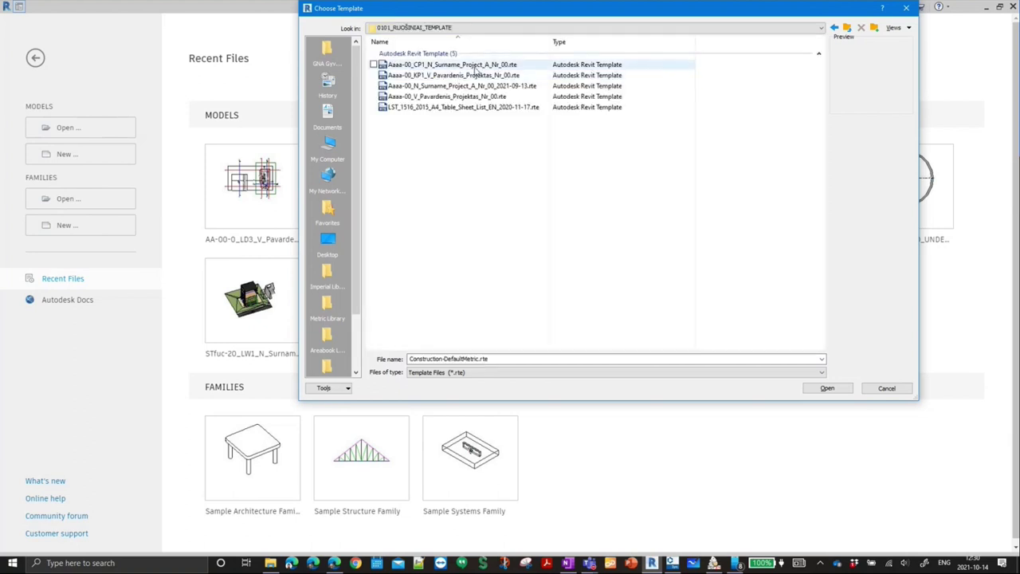
click(489, 76)
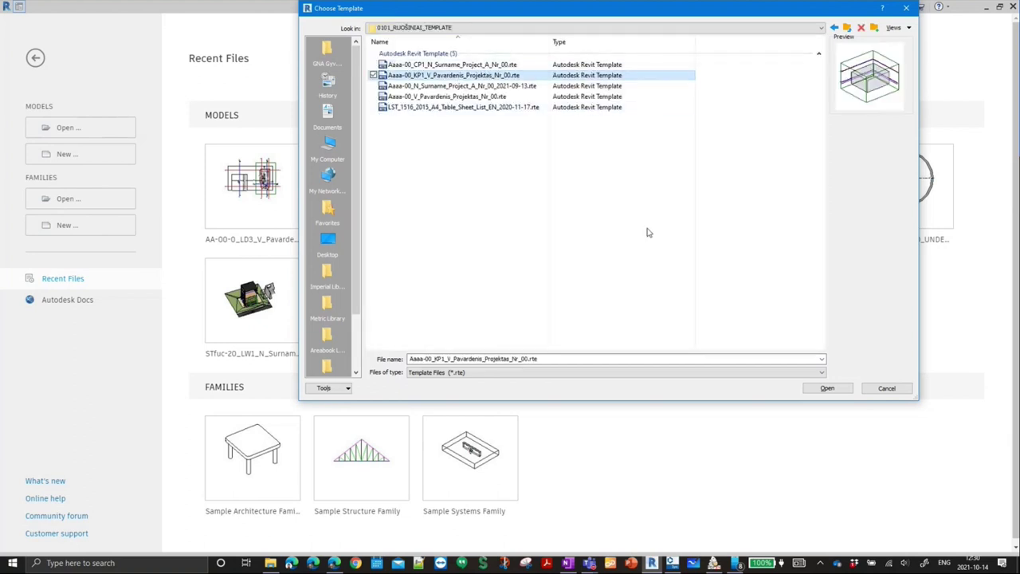
click(828, 389)
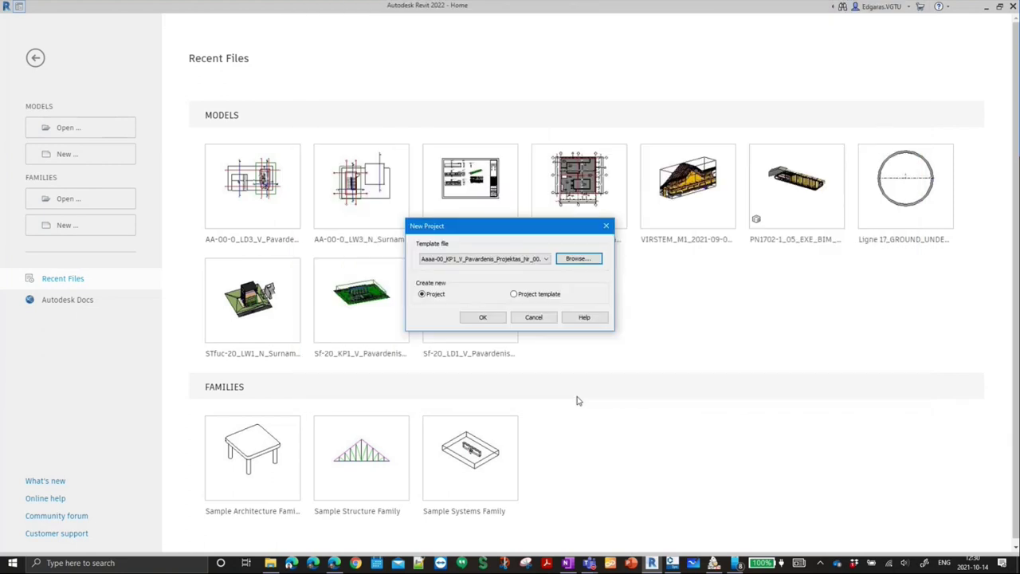
- Create the project from the KP1 template and begin saving the new Project2
click(482, 317)
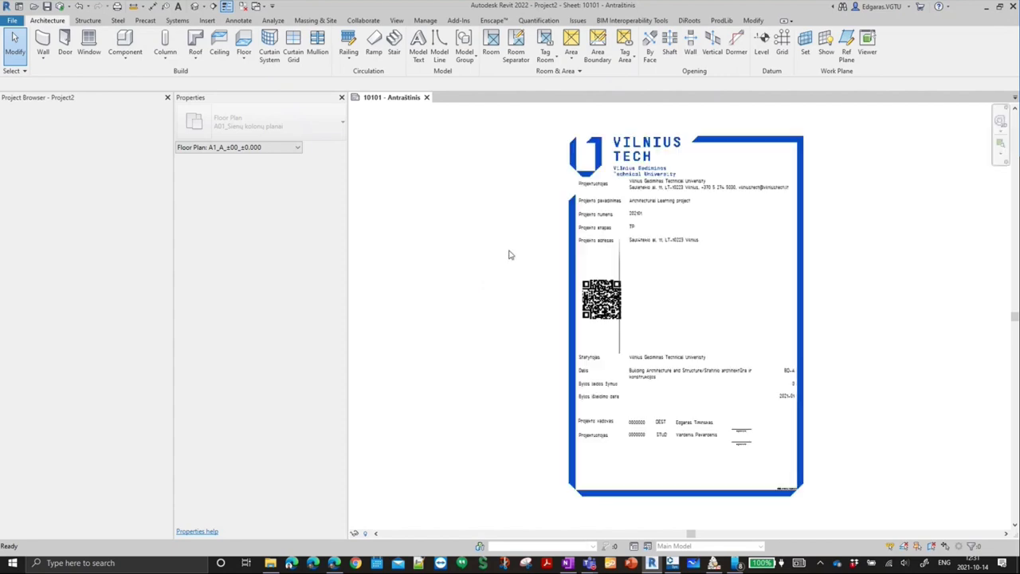
click(47, 7)
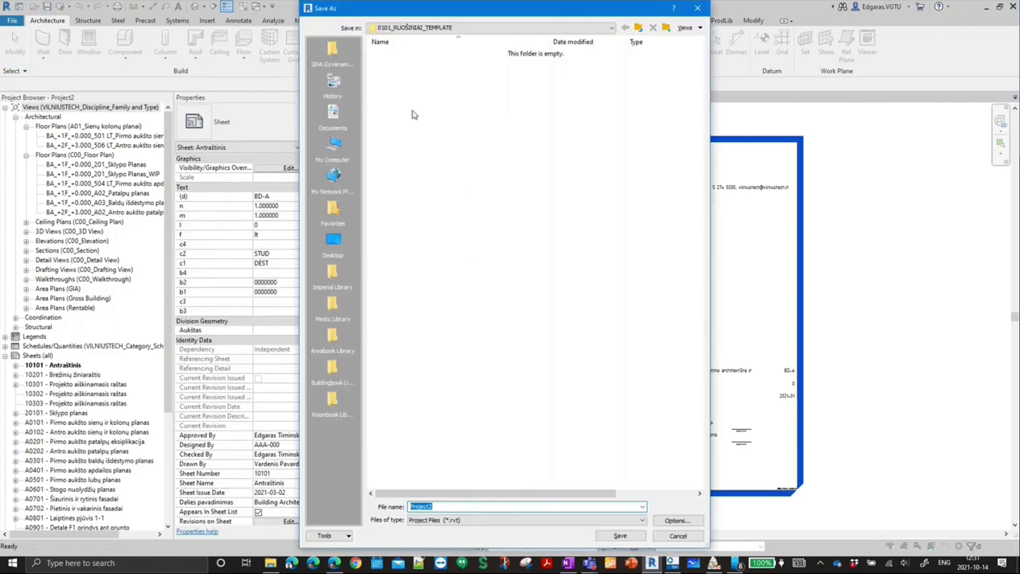
- Navigate to 03_PROJEKTAS_PROJECT > 0301_TECHNINIS PROJEKTAS_TECHNICAL PROJECT in Save As
click(639, 29)
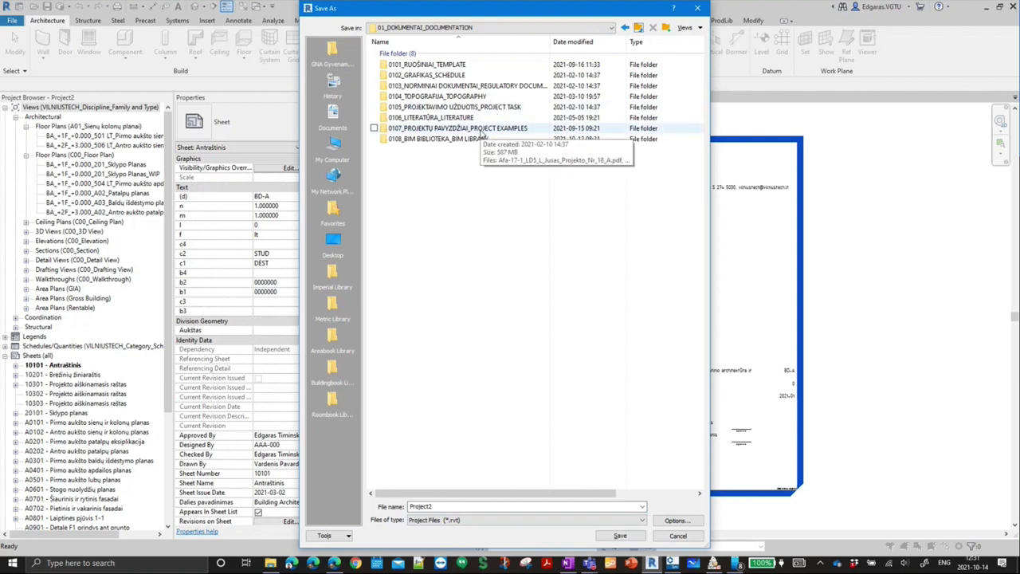
click(639, 28)
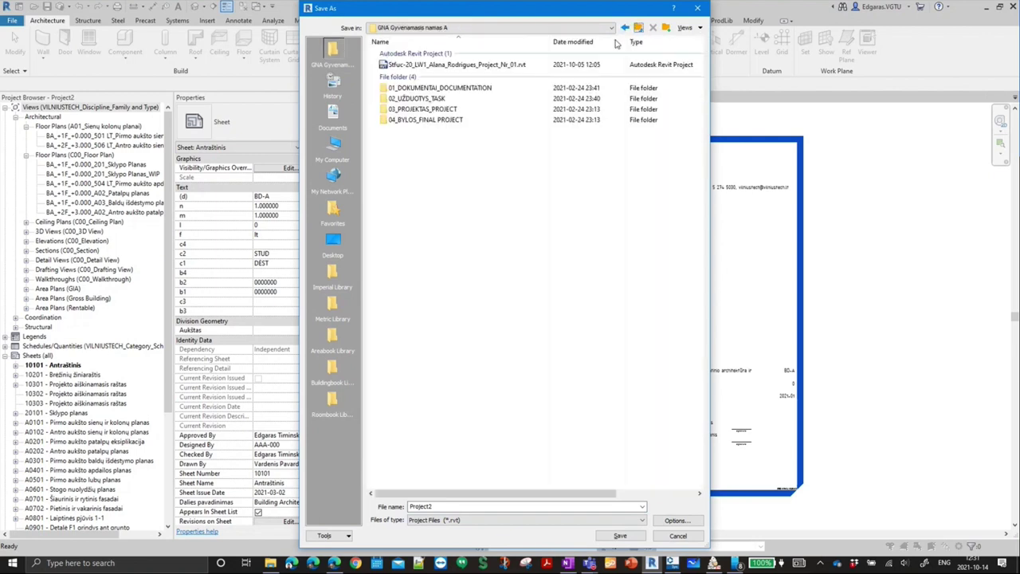
double_click(422, 109)
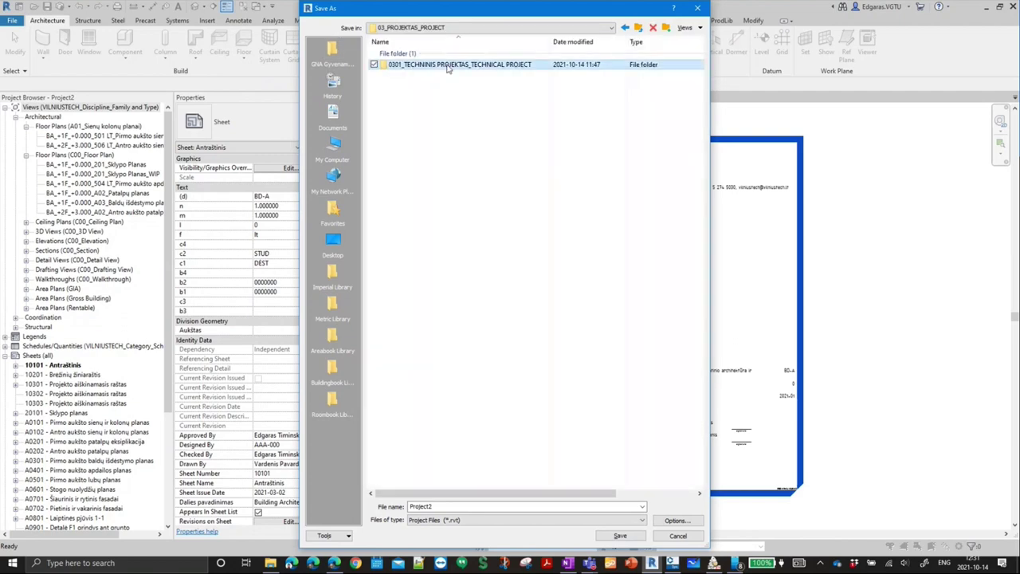
double_click(449, 66)
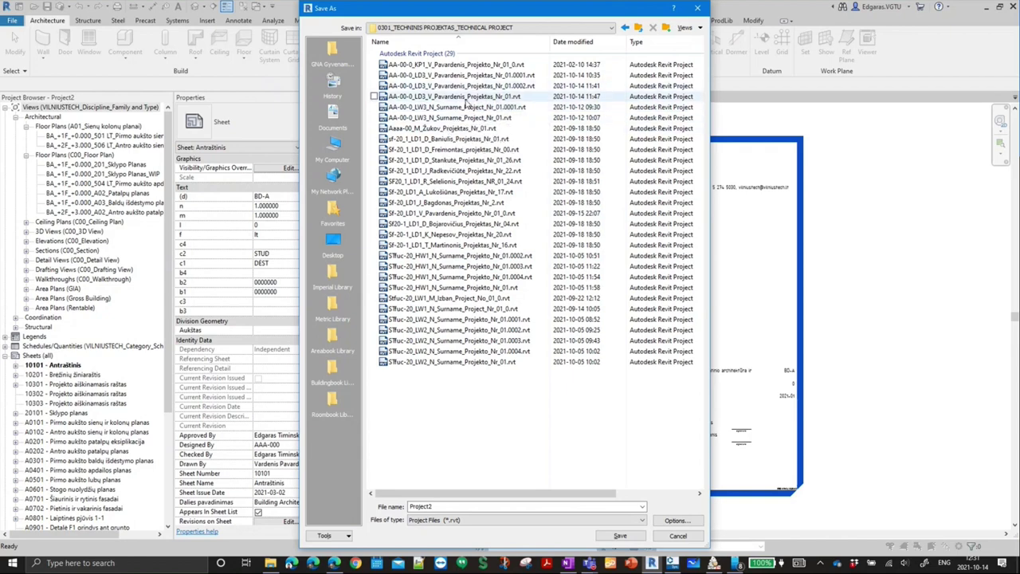
- Save the project as AA-00-0_ND1_V_Pavardenis_Projektas_Nr_01.rvt, adapted from the LD3 file name
click(466, 96)
double_click(444, 507)
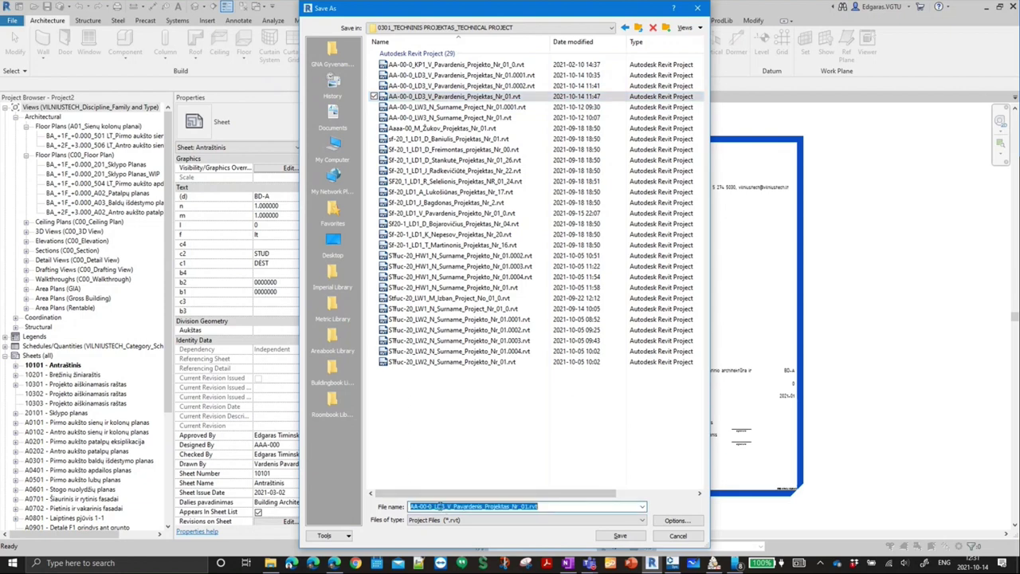
click(438, 507)
key(BackSpace)
text(N)
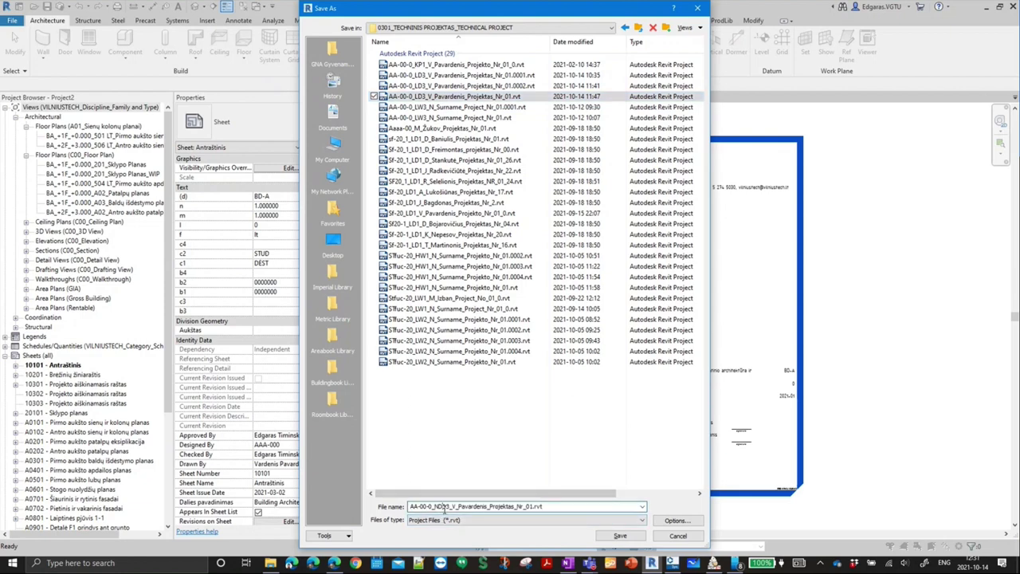
key(Delete)
text(0)
key(Delete)
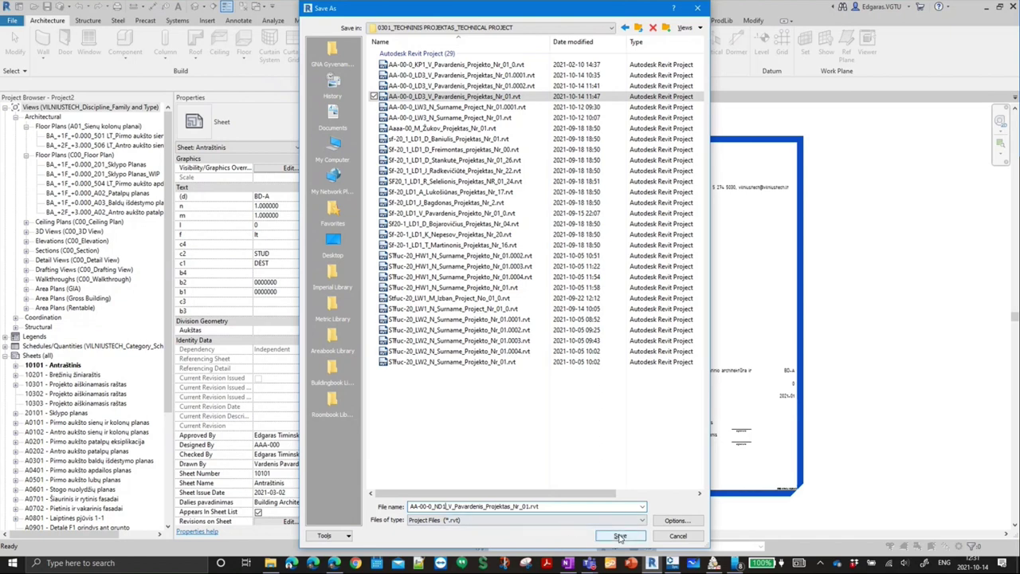
click(620, 537)
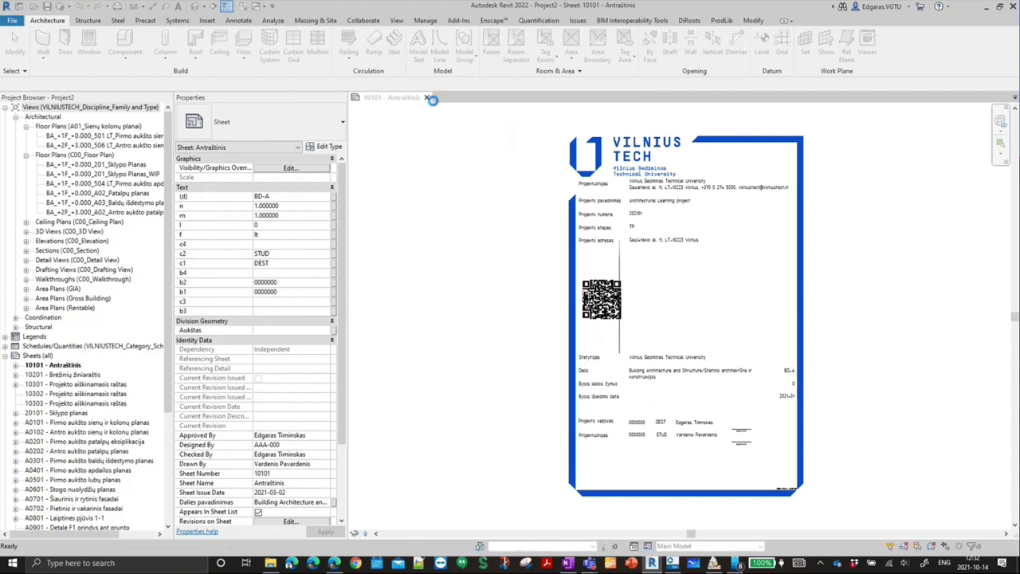
- Open the project's Default 3D View beside sheet 10101 - Antraštinis
click(196, 7)
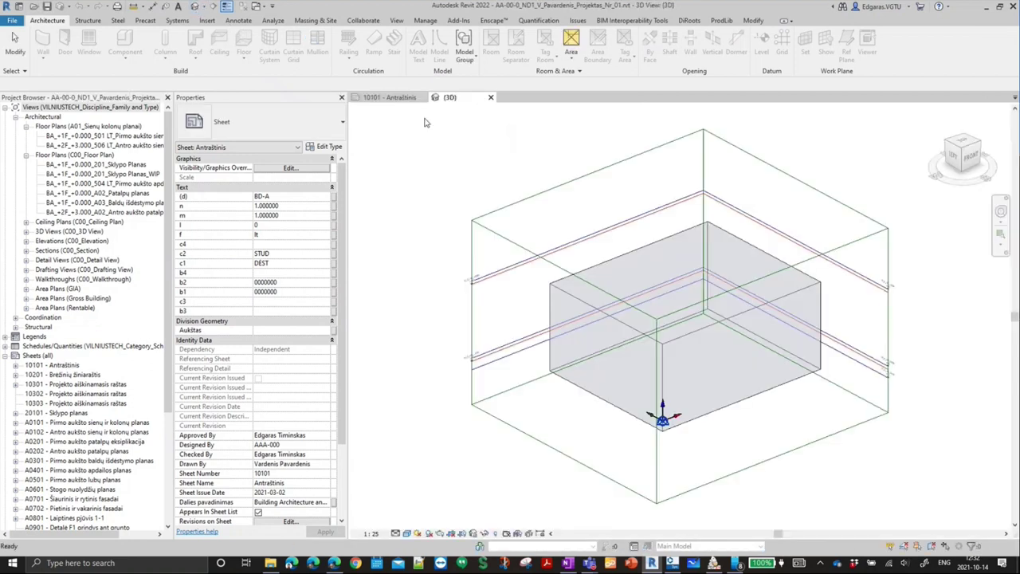
- Close the title sheet and delete the ZZ_G and other extra levels, confirming each warning
click(416, 99)
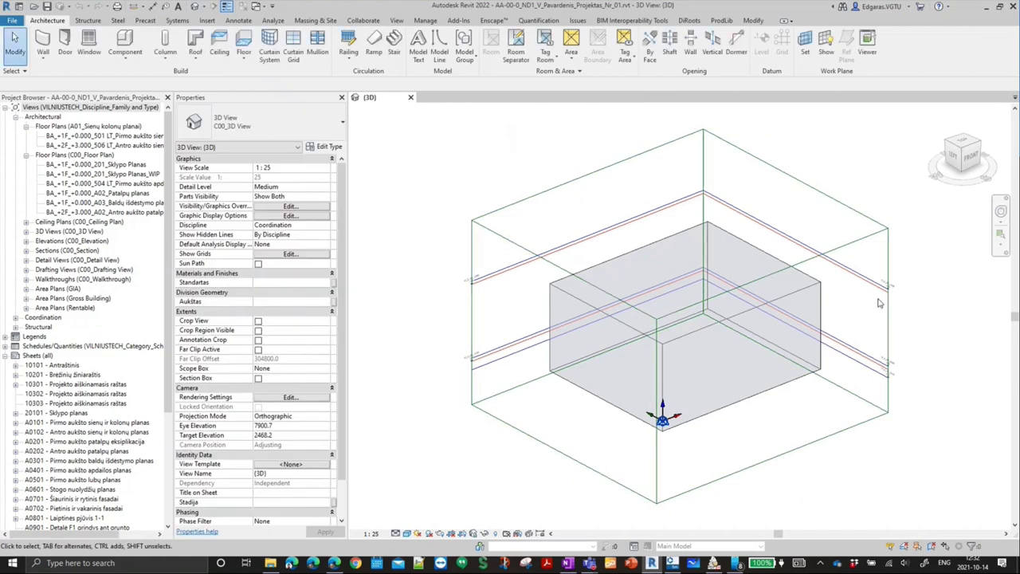
scroll(886, 320, up, 3)
scroll(881, 308, down, 1)
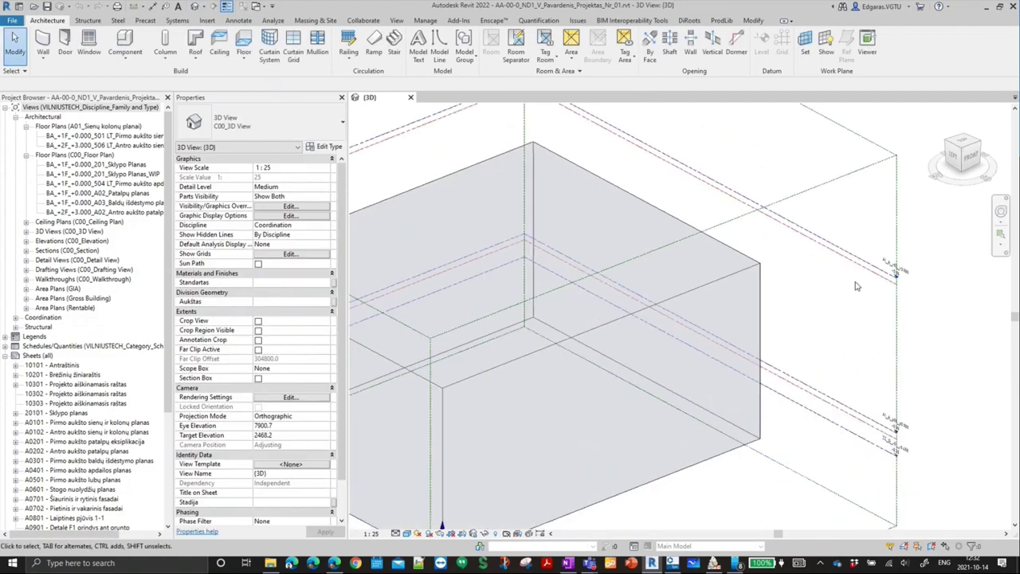
scroll(873, 445, up, 3)
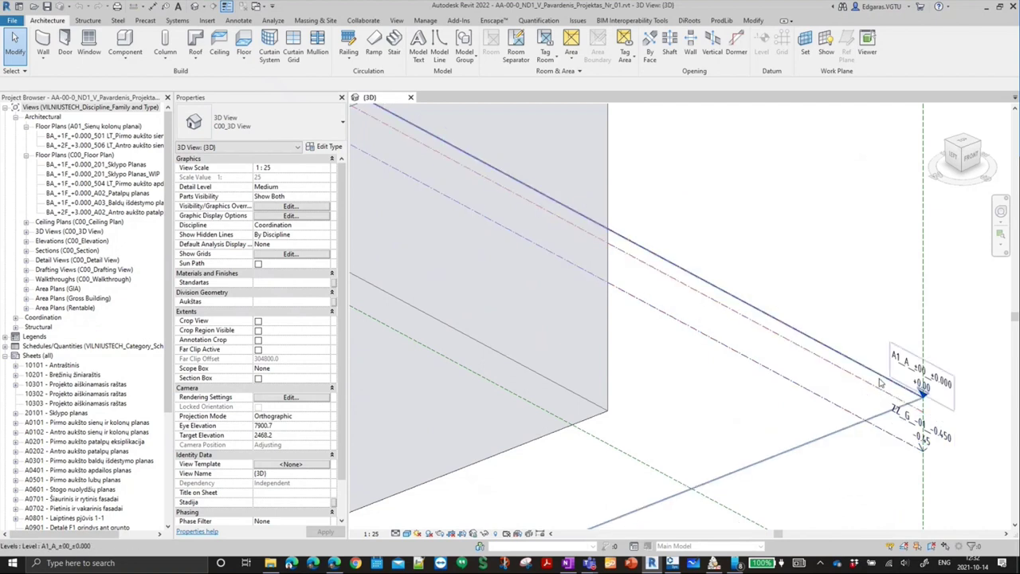
click(882, 437)
key(Delete)
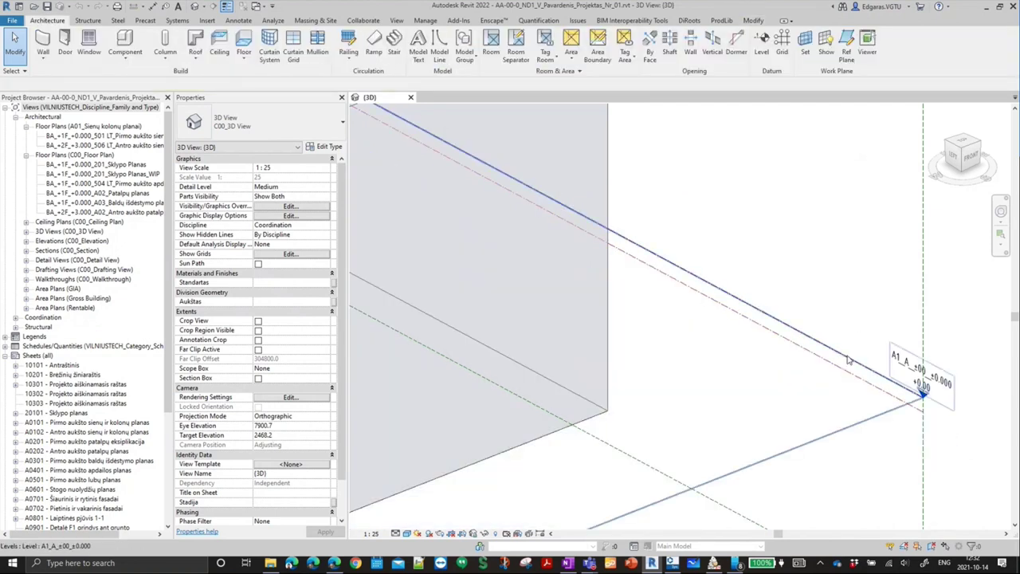
click(868, 479)
key(Delete)
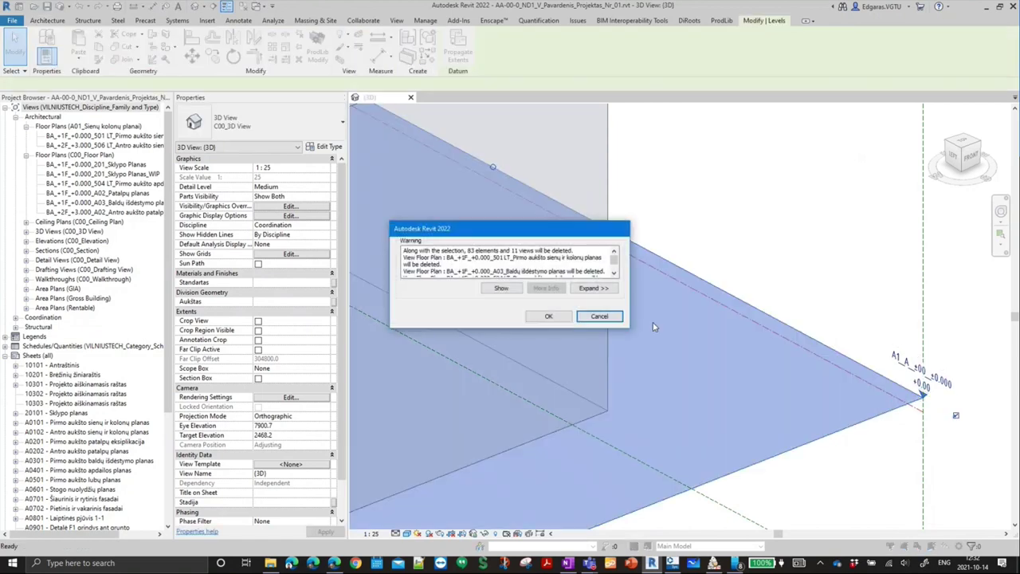
click(548, 317)
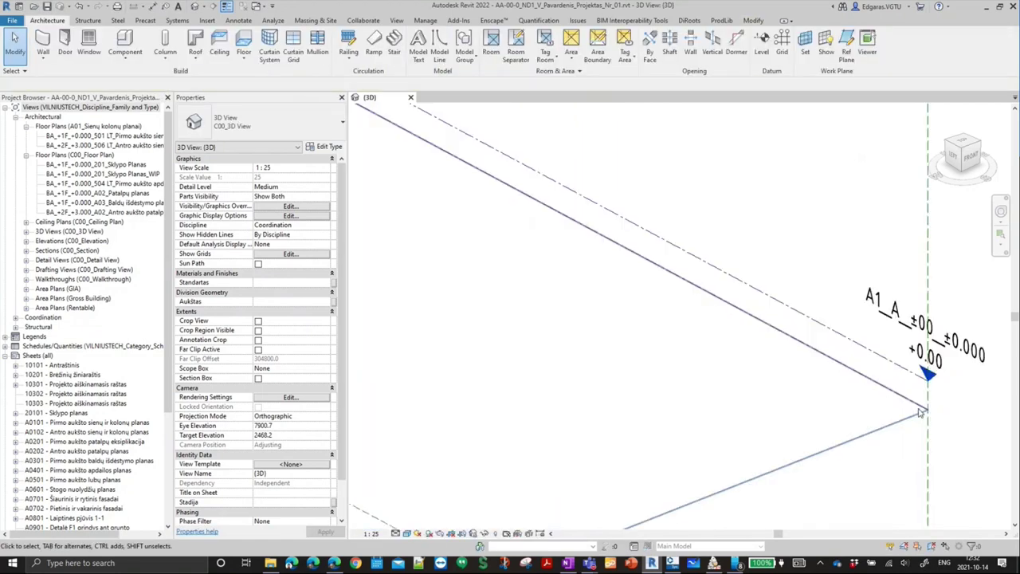
click(916, 439)
key(Delete)
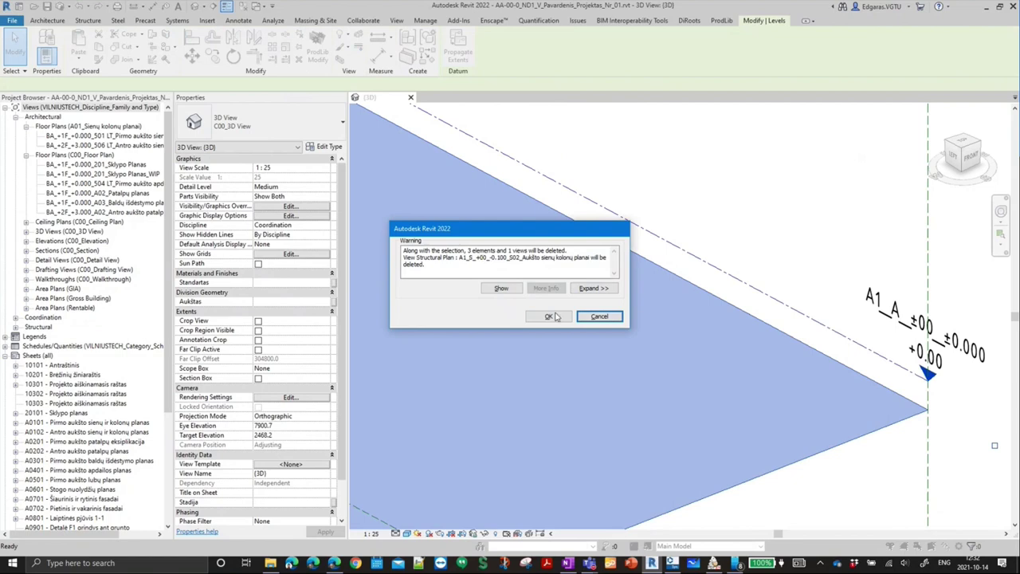
click(550, 316)
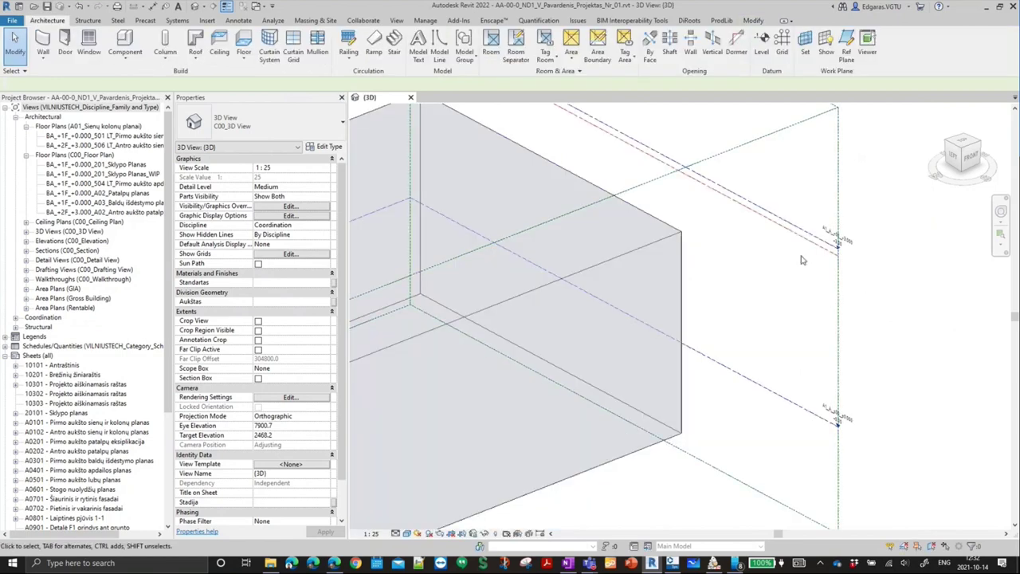
click(809, 353)
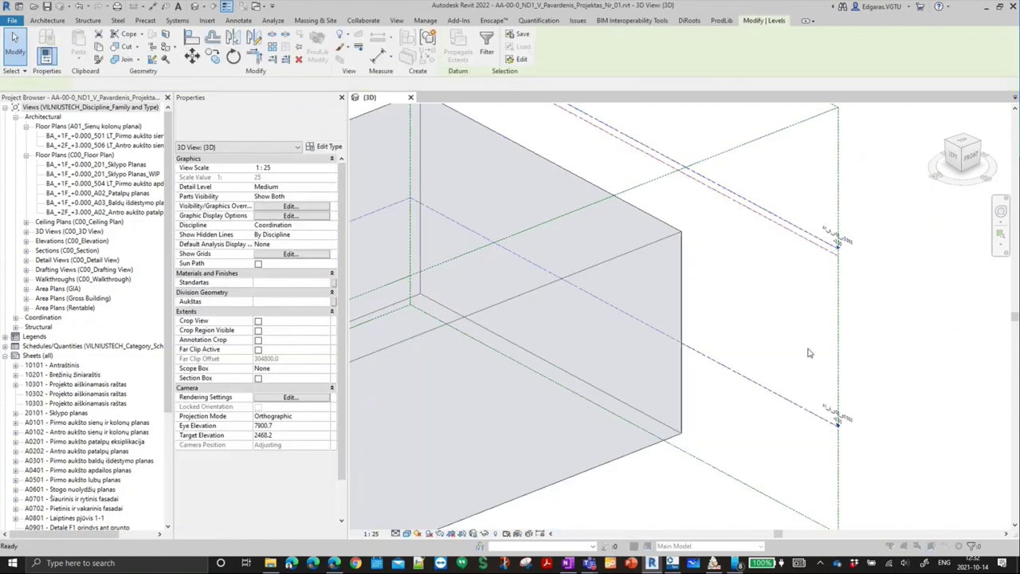
key(Delete)
click(549, 317)
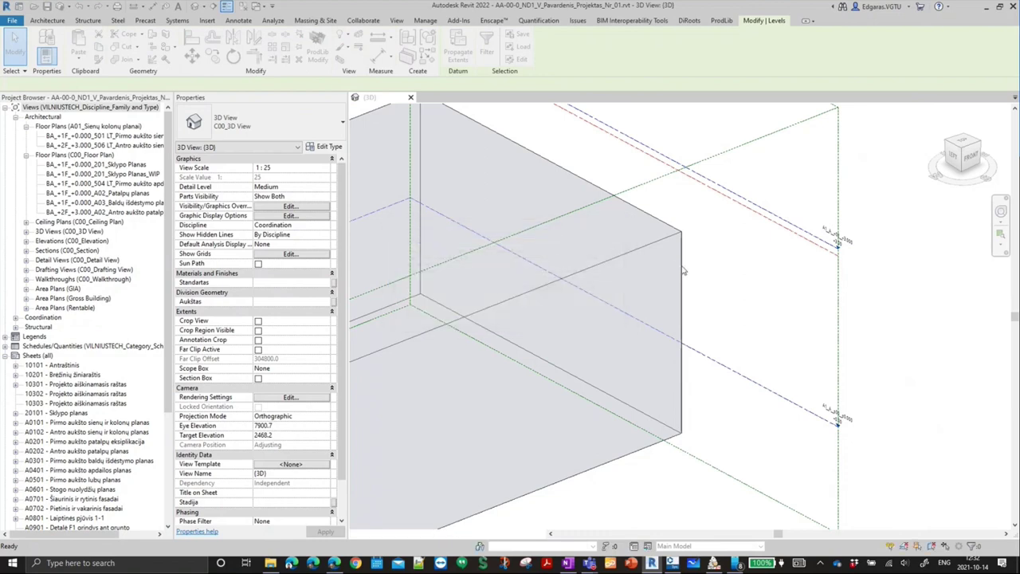
- Delete the mass box from the 3D view
click(683, 271)
scroll(582, 283, down, 5)
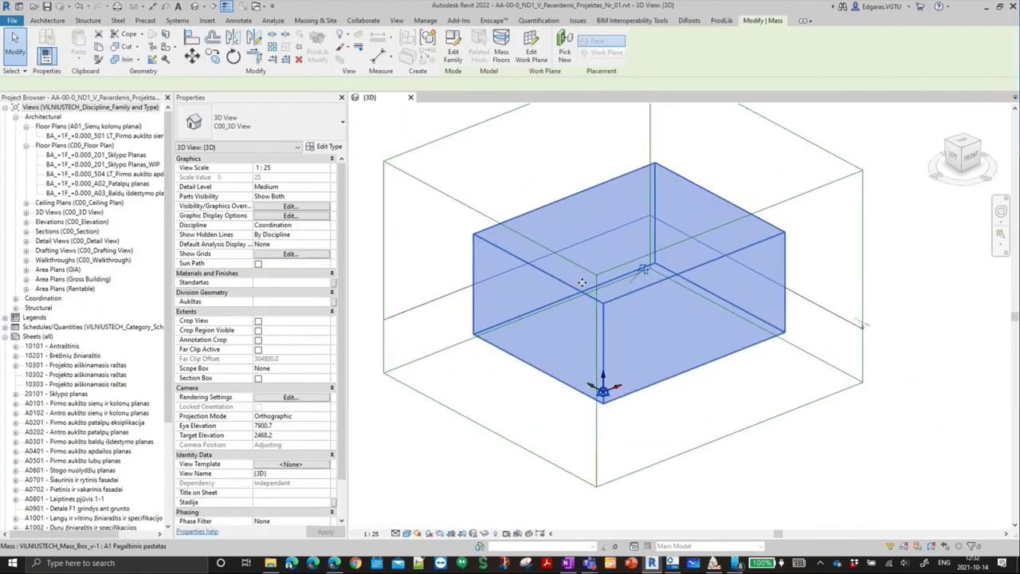
key(Delete)
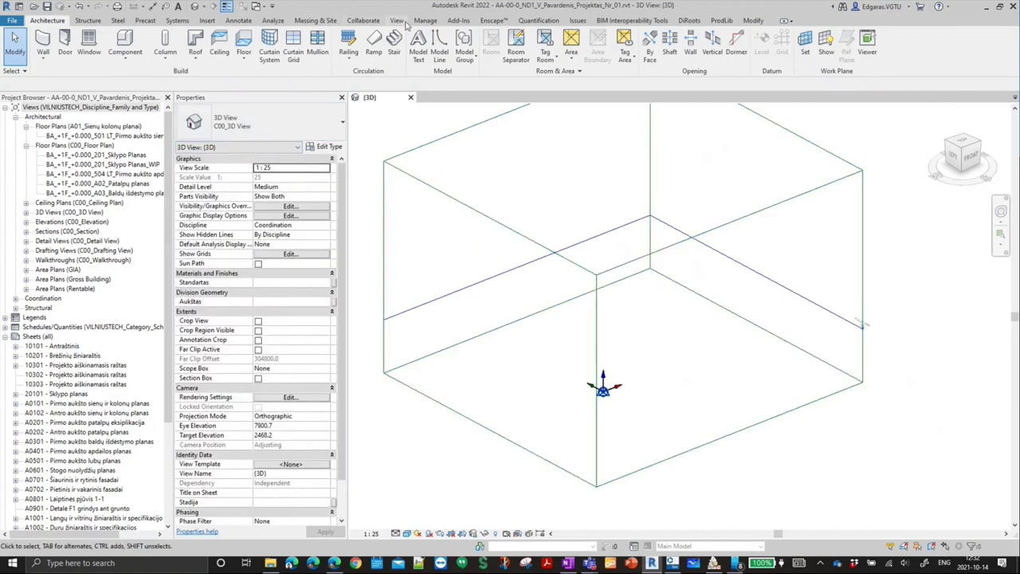
- Create a new structural plan for level A1_A
click(396, 20)
click(414, 58)
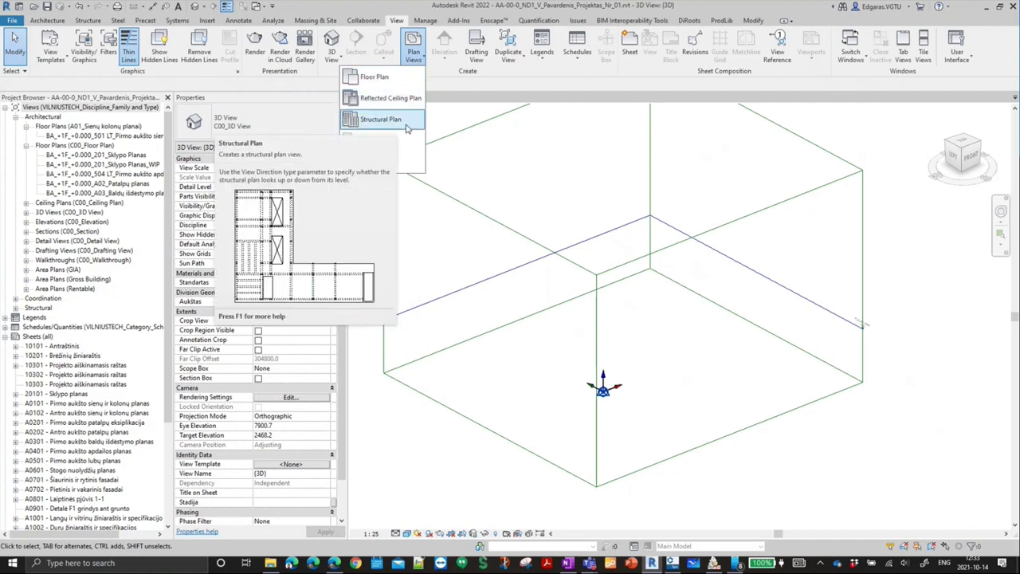
click(407, 127)
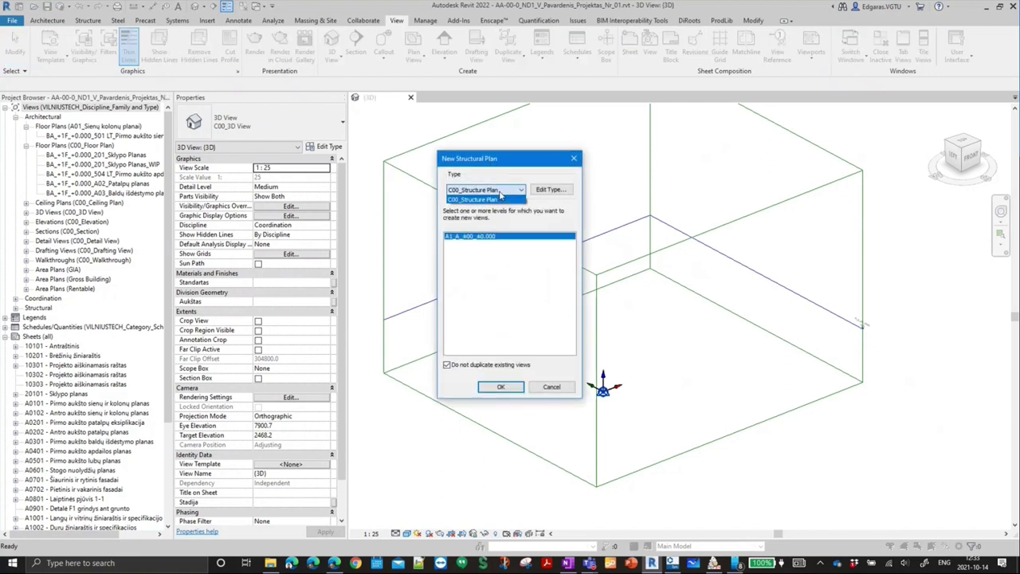
click(500, 387)
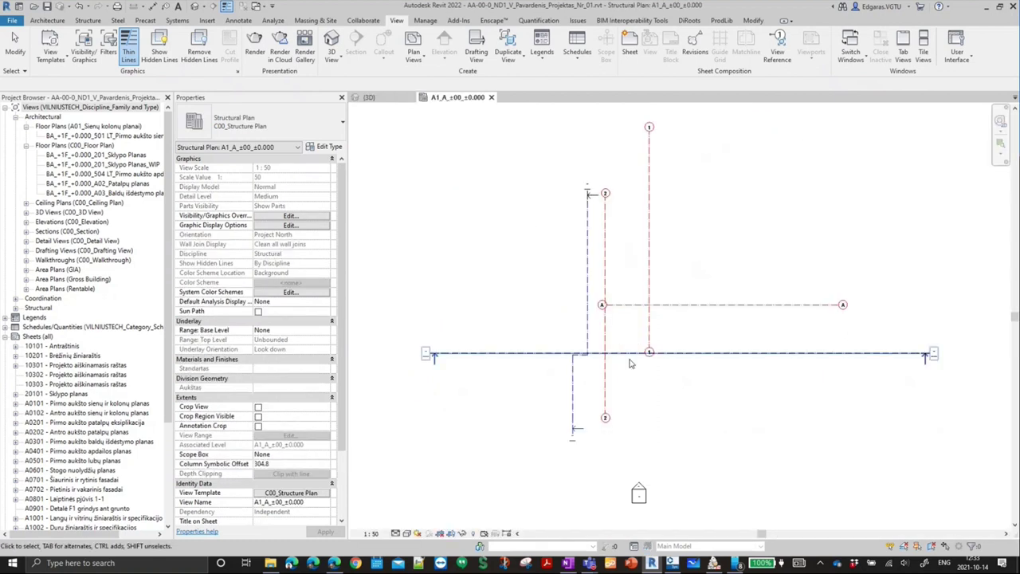
- Delete the grid lines from the A1_A ±00_±0.000 structural plan
click(578, 396)
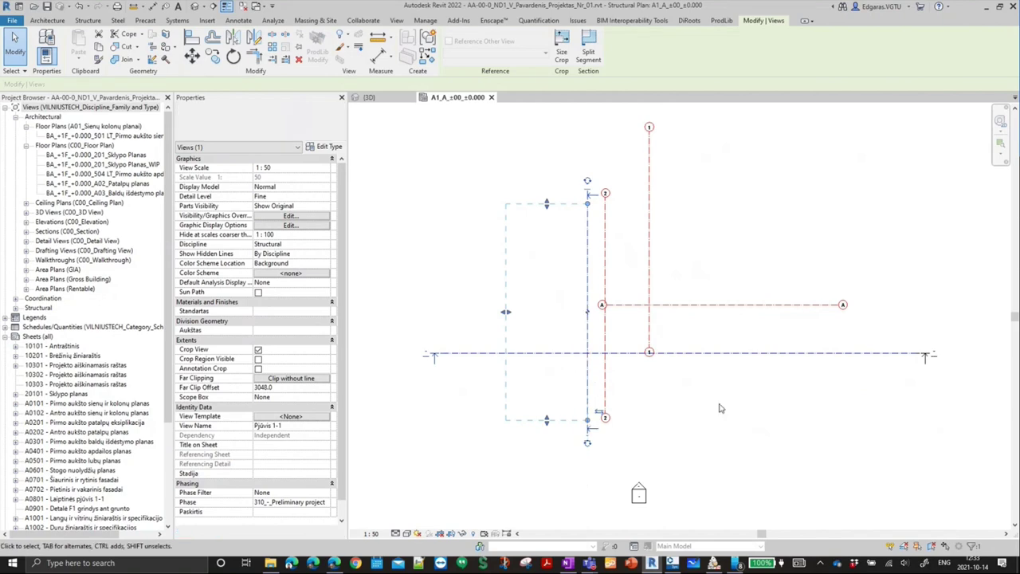
click(679, 380)
middle_drag(717, 330, 594, 372)
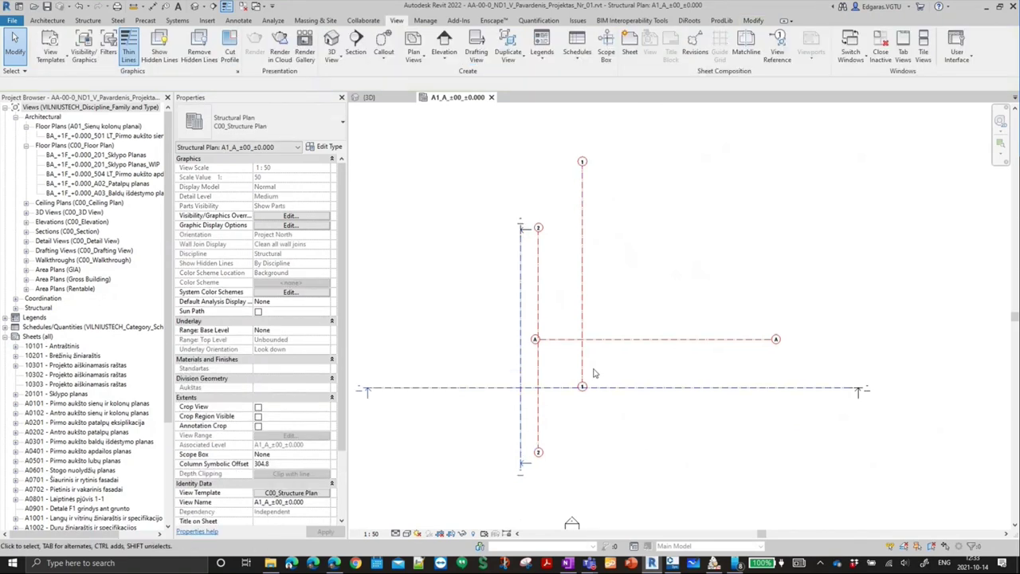
click(539, 372)
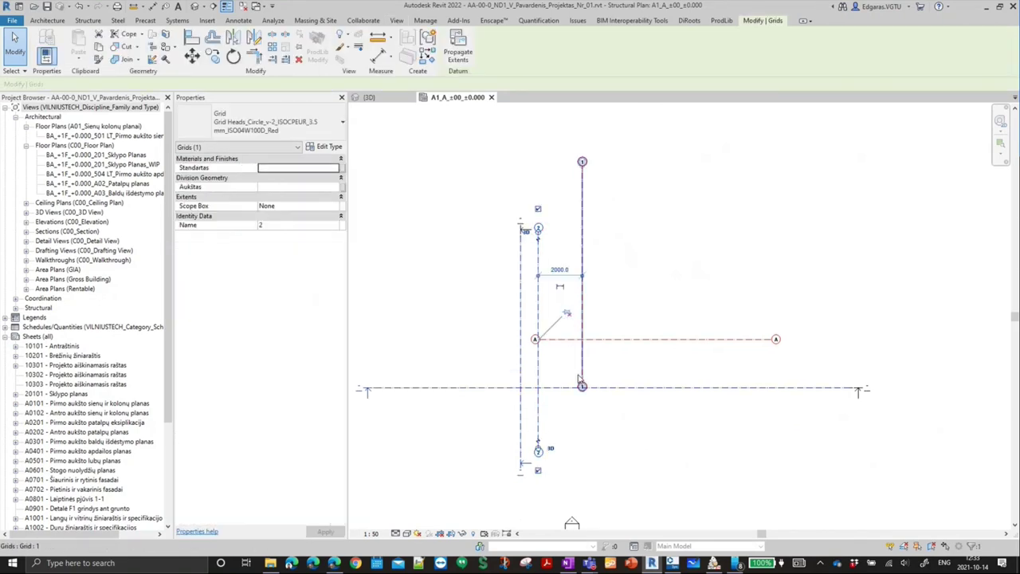
key(Escape)
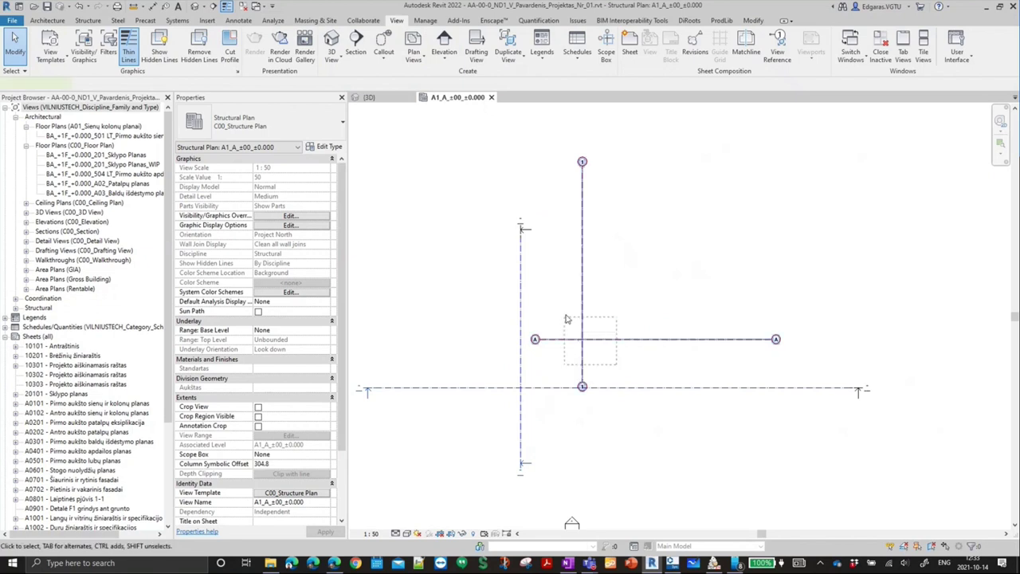
key(Delete)
scroll(587, 320, down, 2)
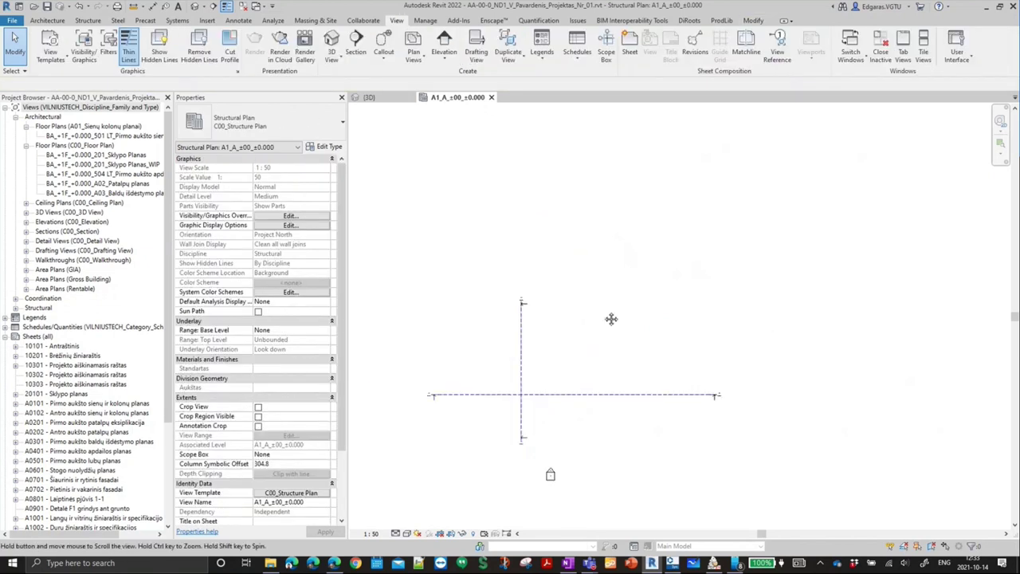
scroll(674, 319, down, 1)
scroll(586, 323, up, 1)
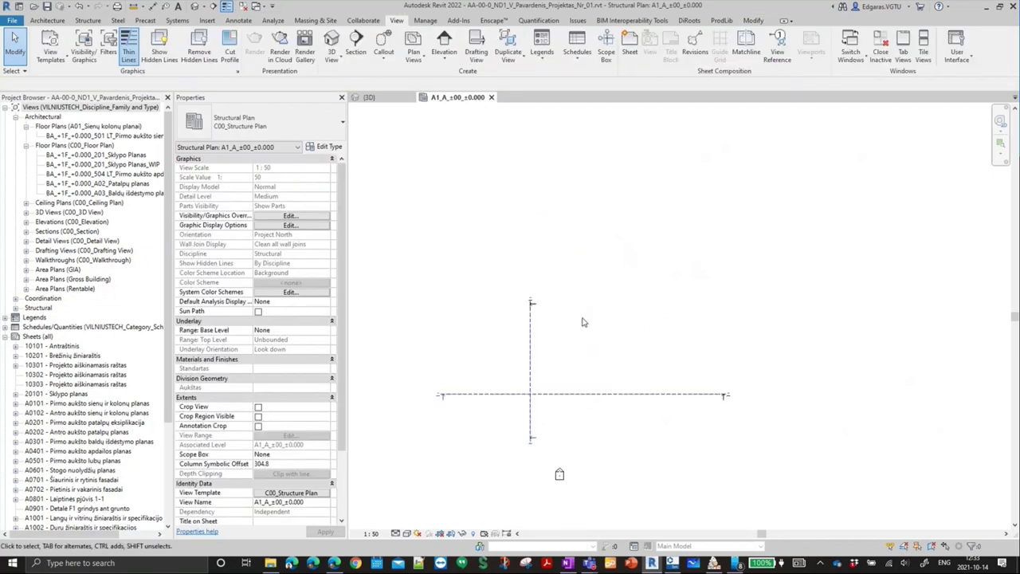
click(313, 494)
- Set the plan's View Template to <None> and turn on all model and annotation categories
click(372, 252)
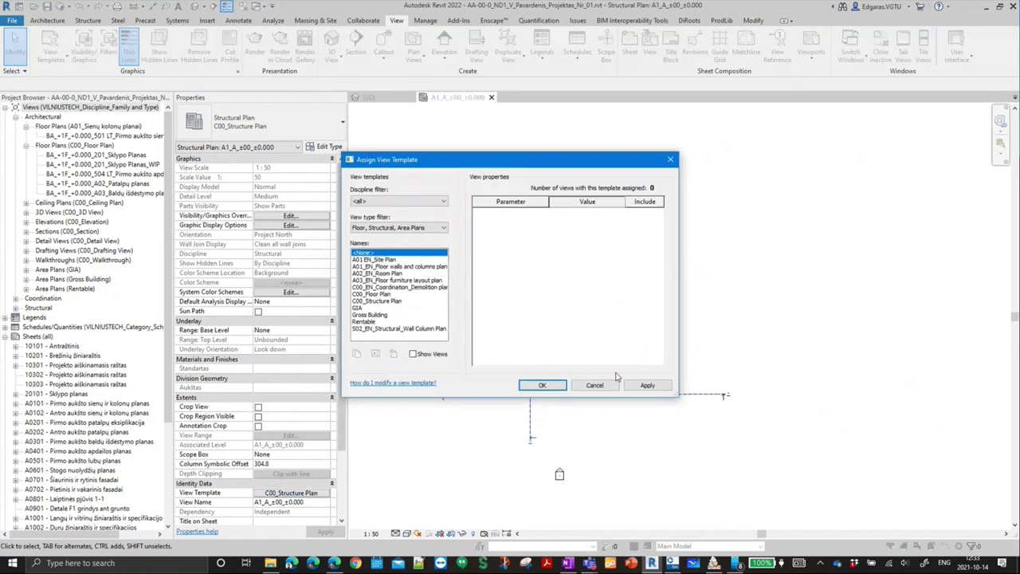
click(543, 385)
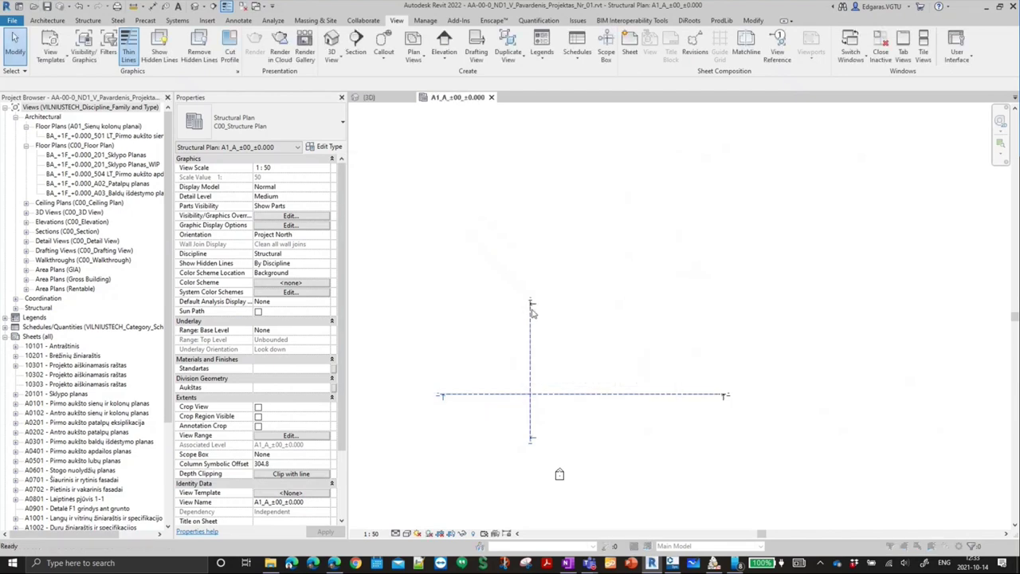
key(v)
key(v)
click(593, 339)
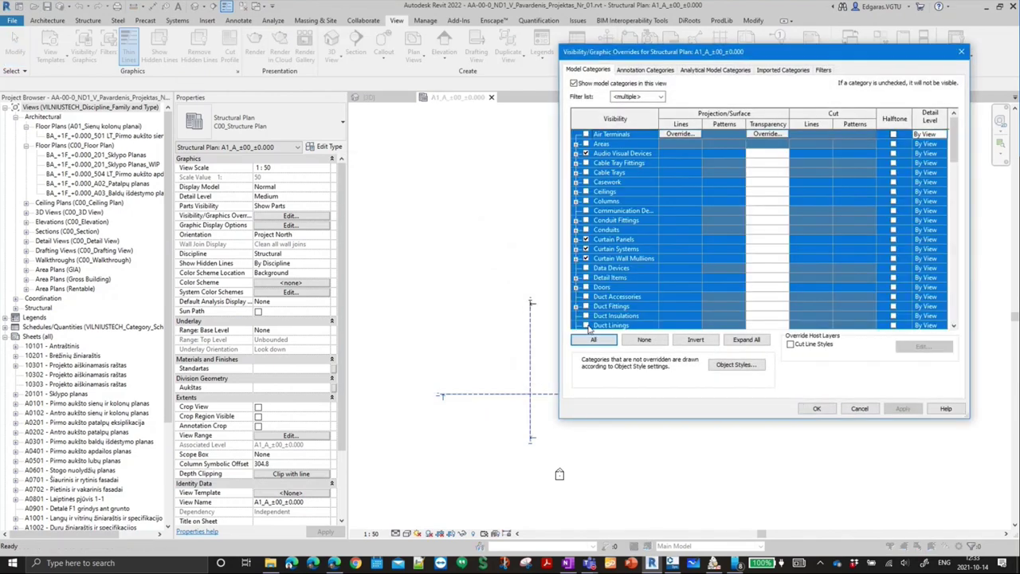
click(585, 268)
click(655, 72)
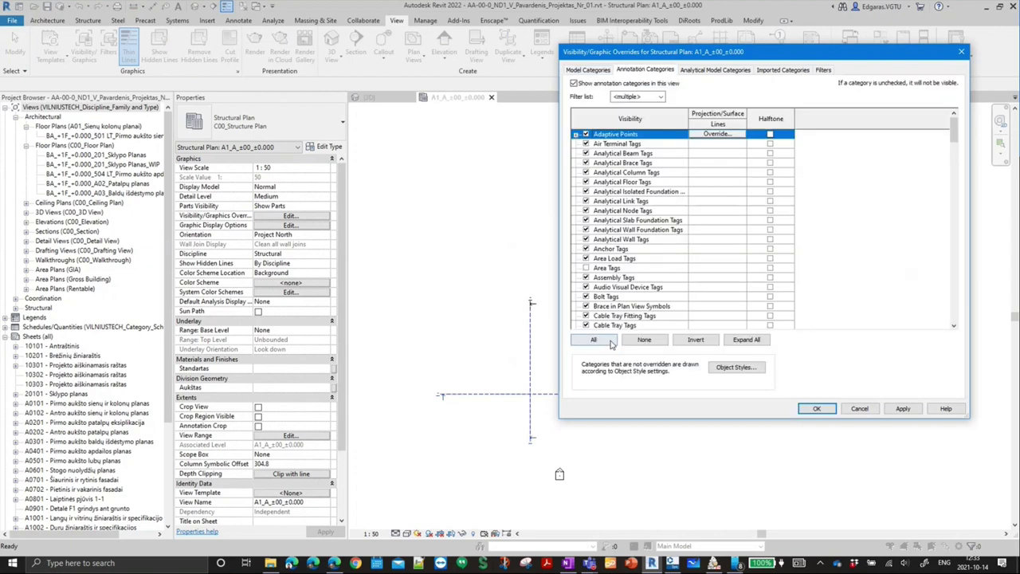
click(607, 341)
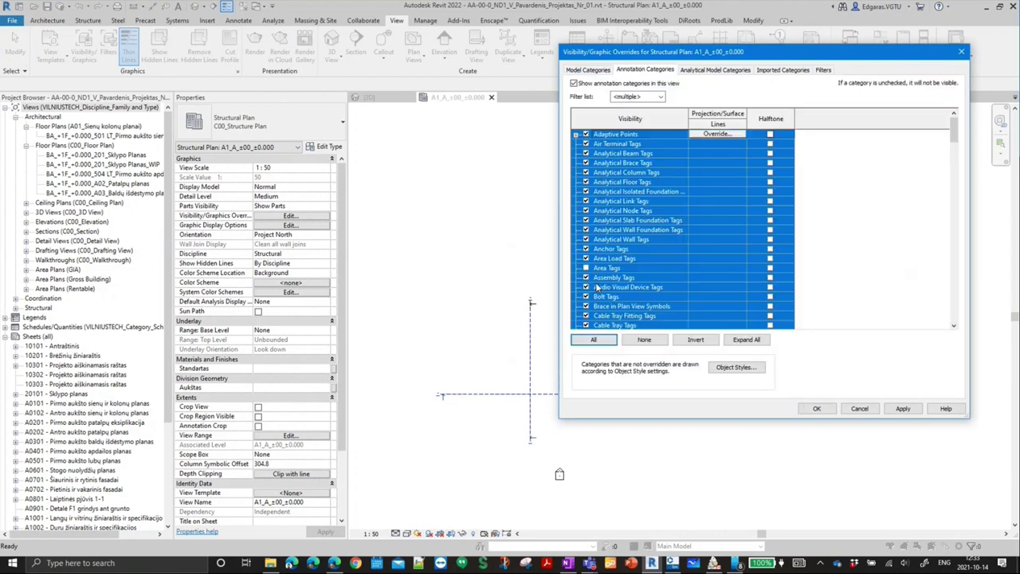
- Change the visibility of all eight view filters and apply the Visibility/Graphics changes
click(728, 72)
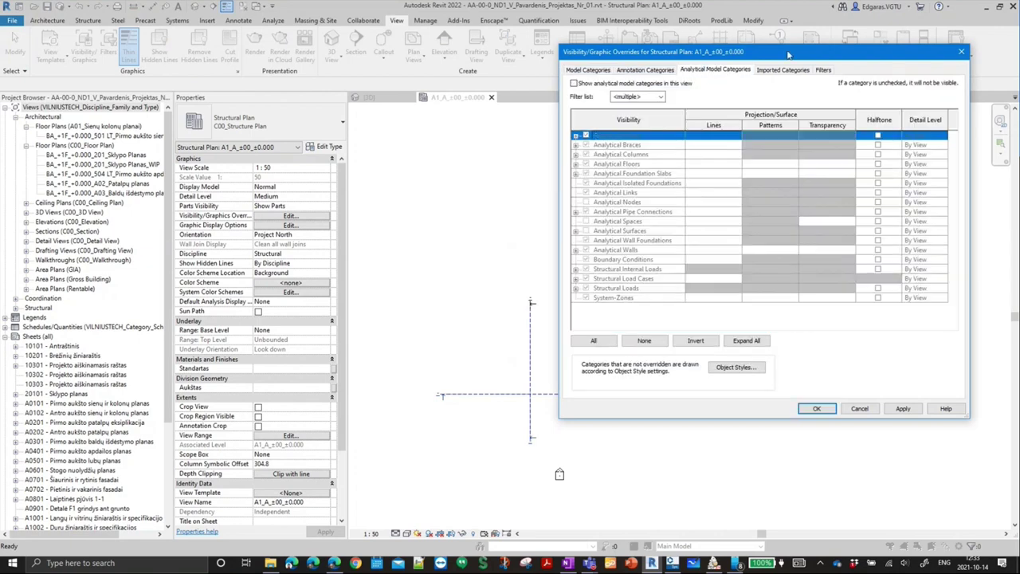
click(782, 70)
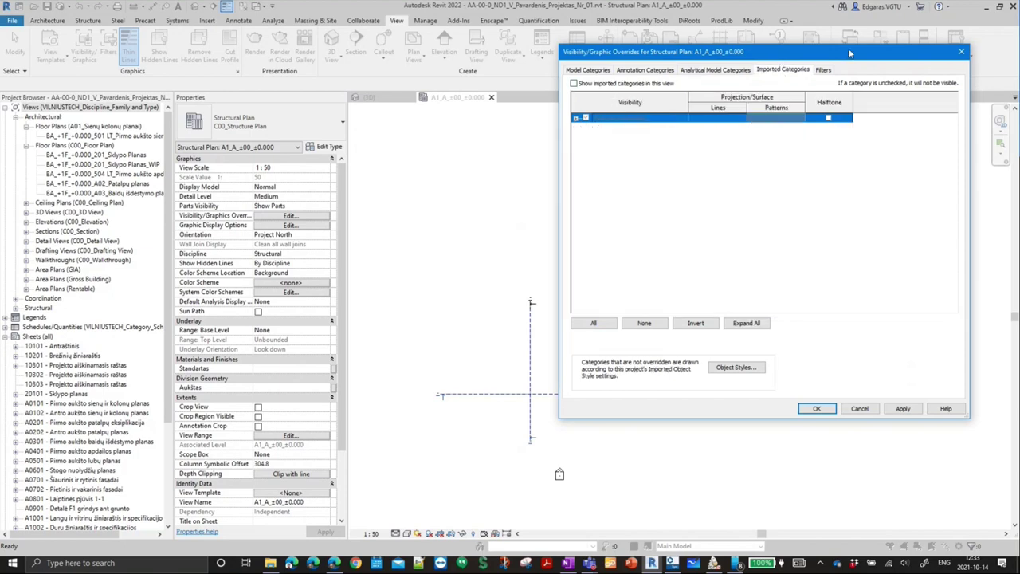
click(823, 69)
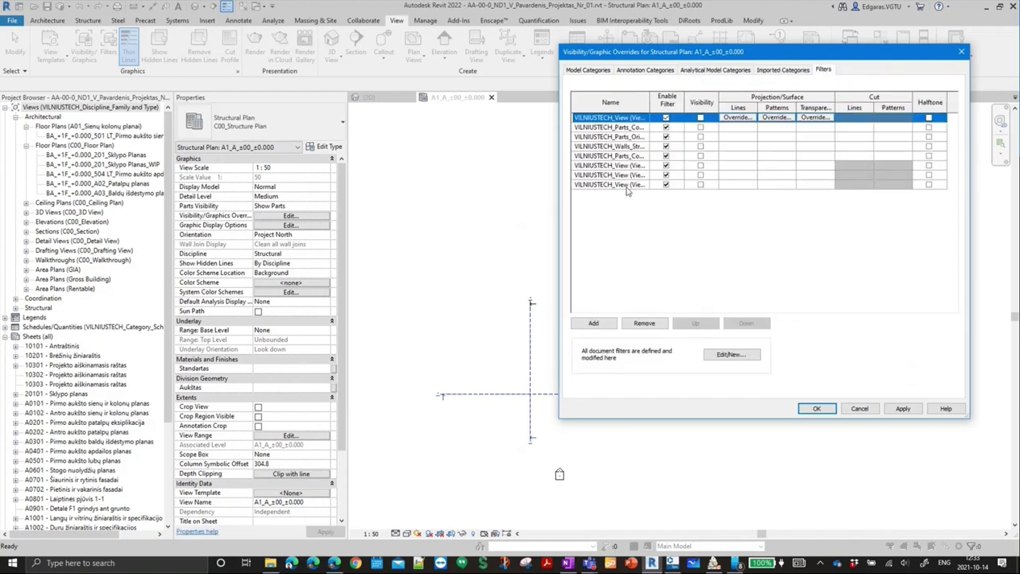
click(627, 185)
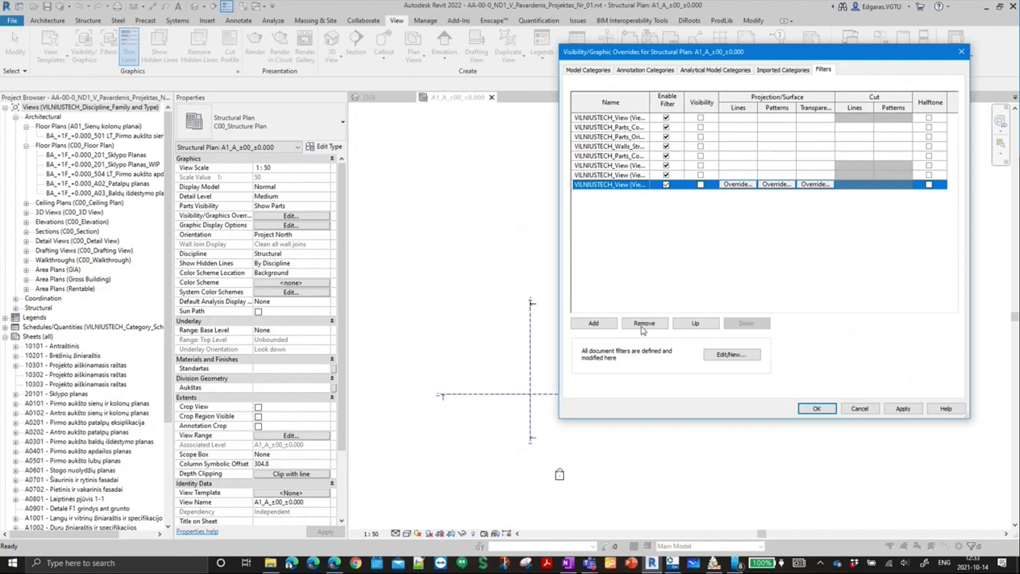
shift+click(635, 118)
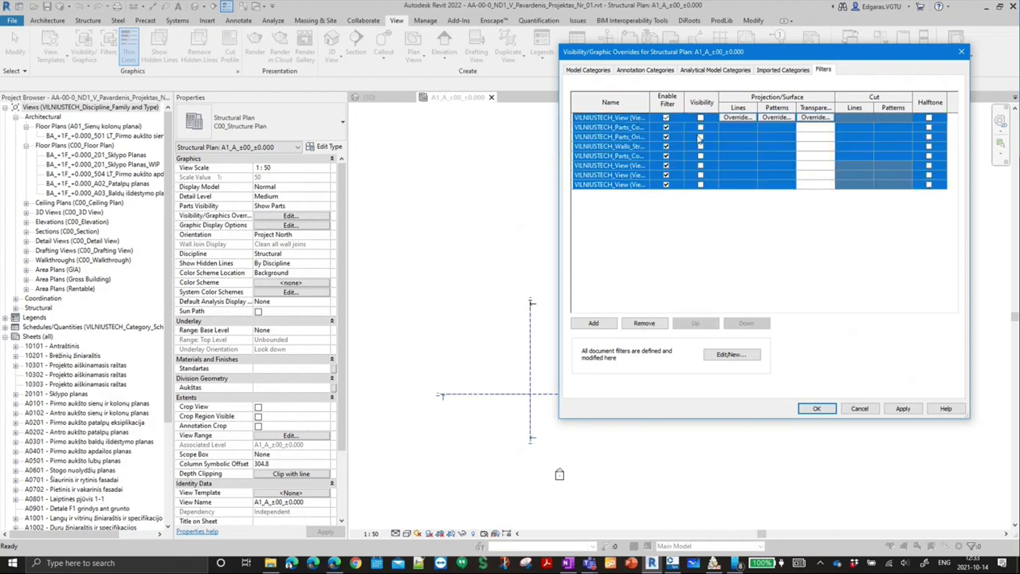
click(699, 137)
click(817, 408)
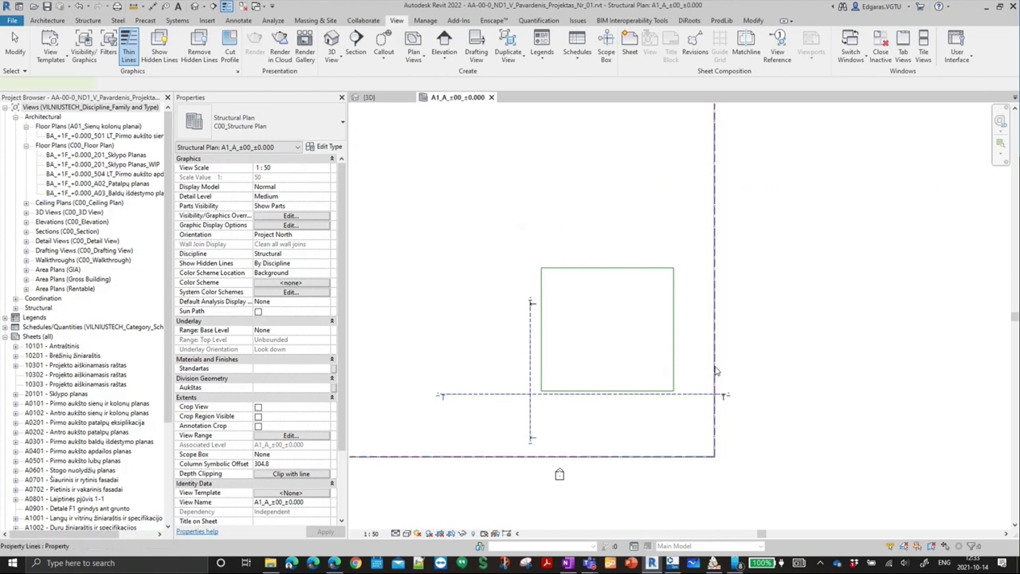
- Move the two section lines so they cross through the middle of the crop region
scroll(712, 359, down, 2)
middle_drag(741, 364, 699, 355)
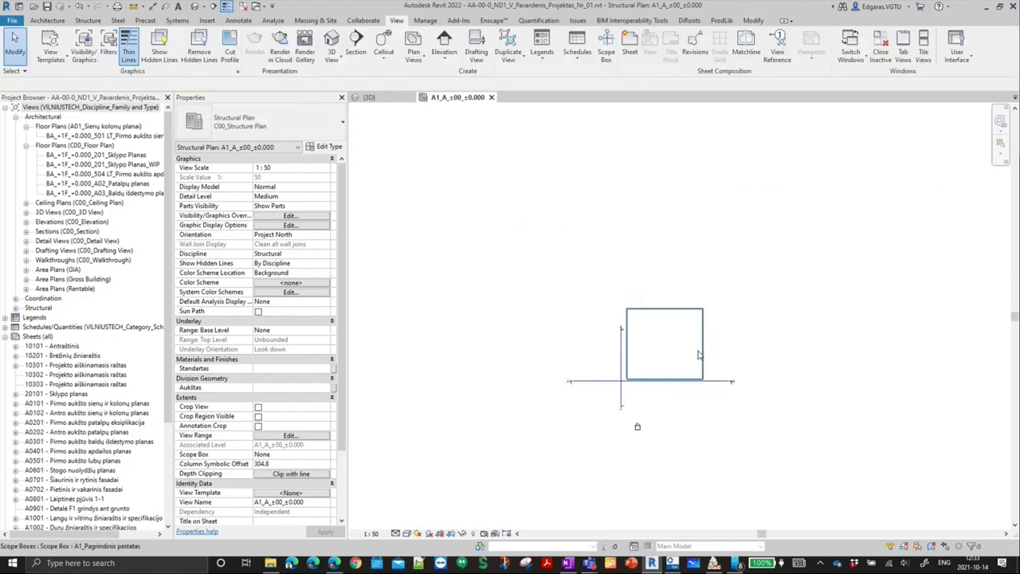
scroll(698, 355, up, 2)
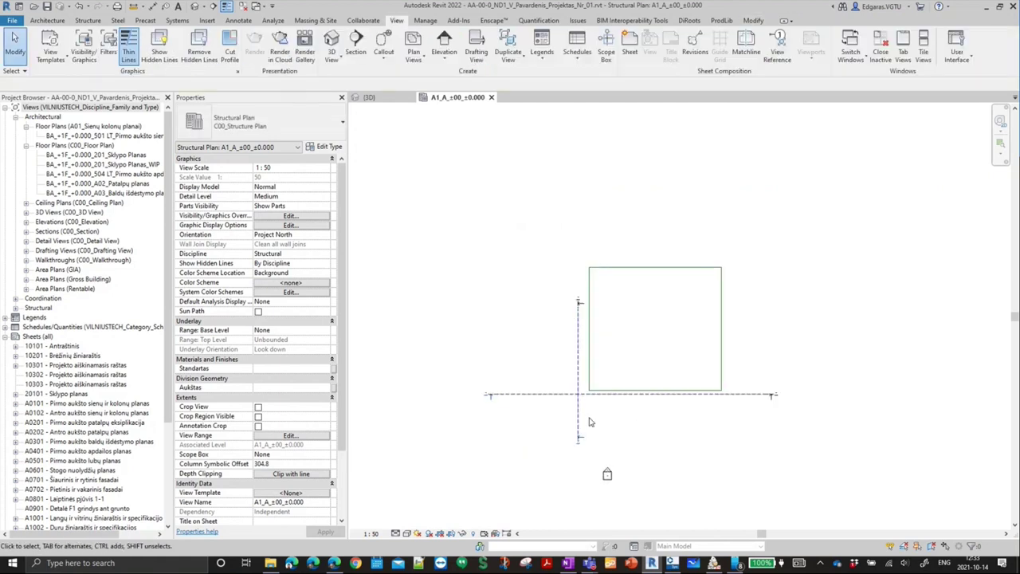
scroll(590, 423, up, 1)
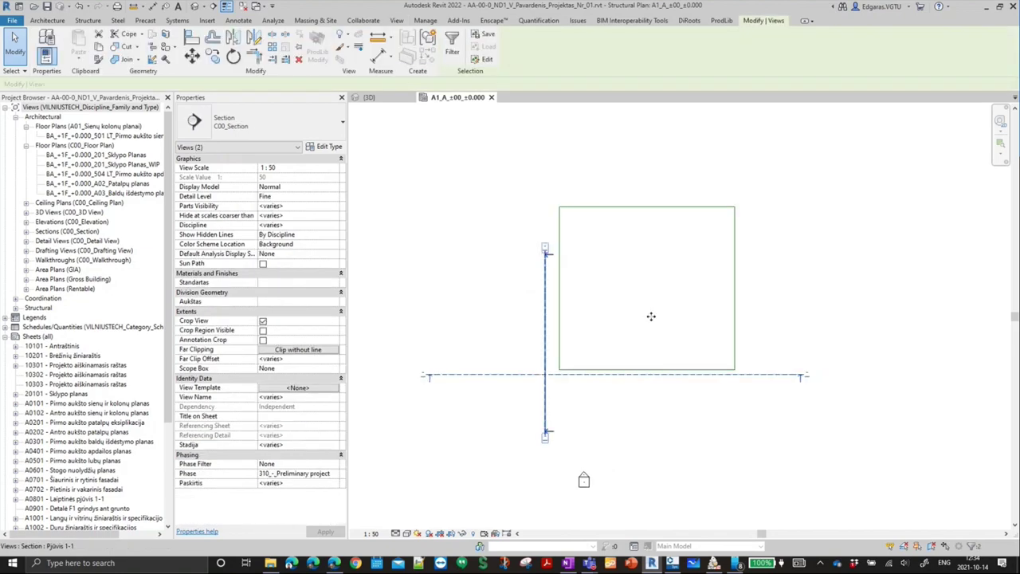
drag(530, 376, 636, 317)
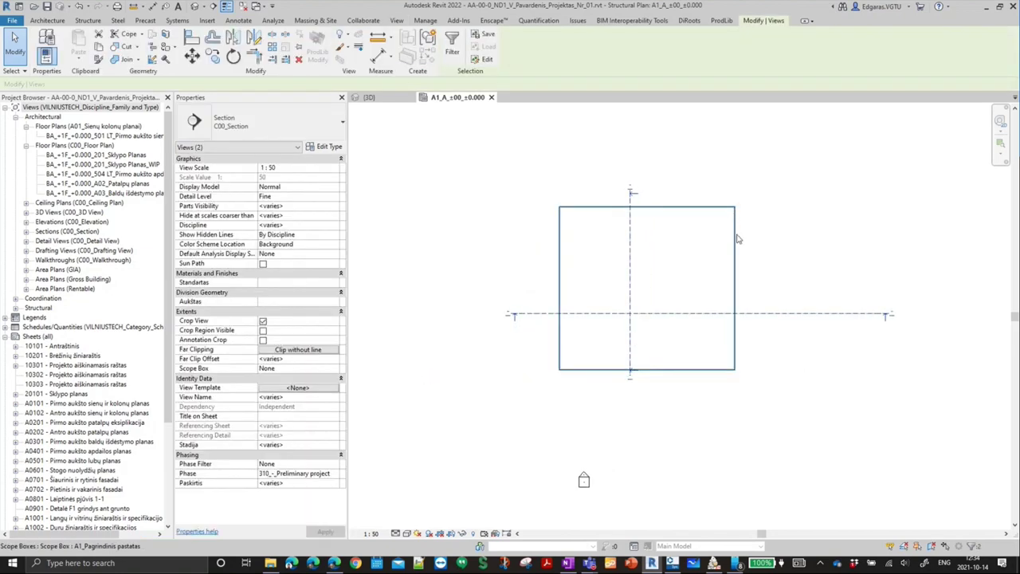
- Move the elevation marker inside the crop region and clear the selection
ctrl+click(583, 479)
drag(585, 478, 611, 347)
scroll(638, 275, up, 2)
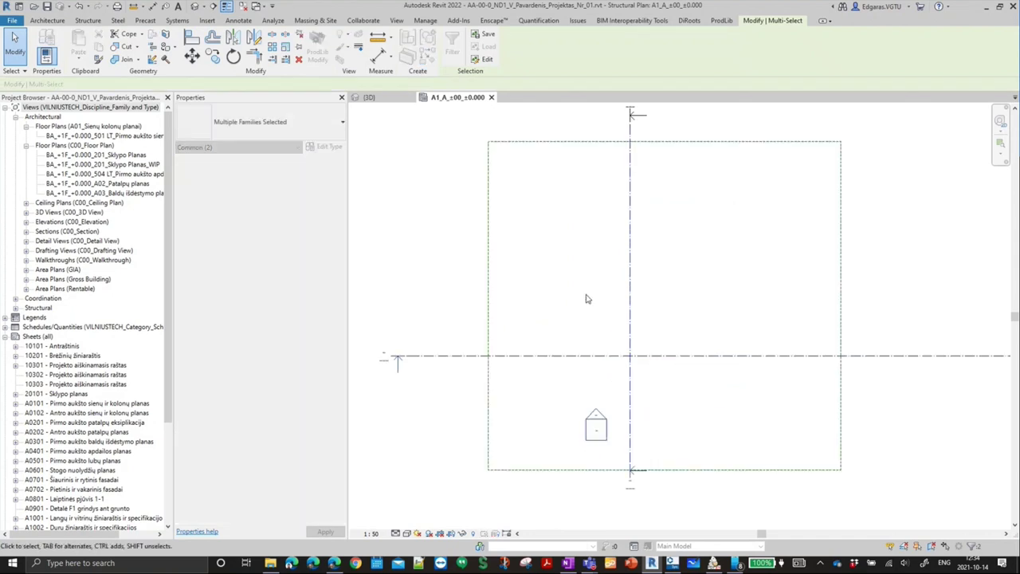
click(590, 312)
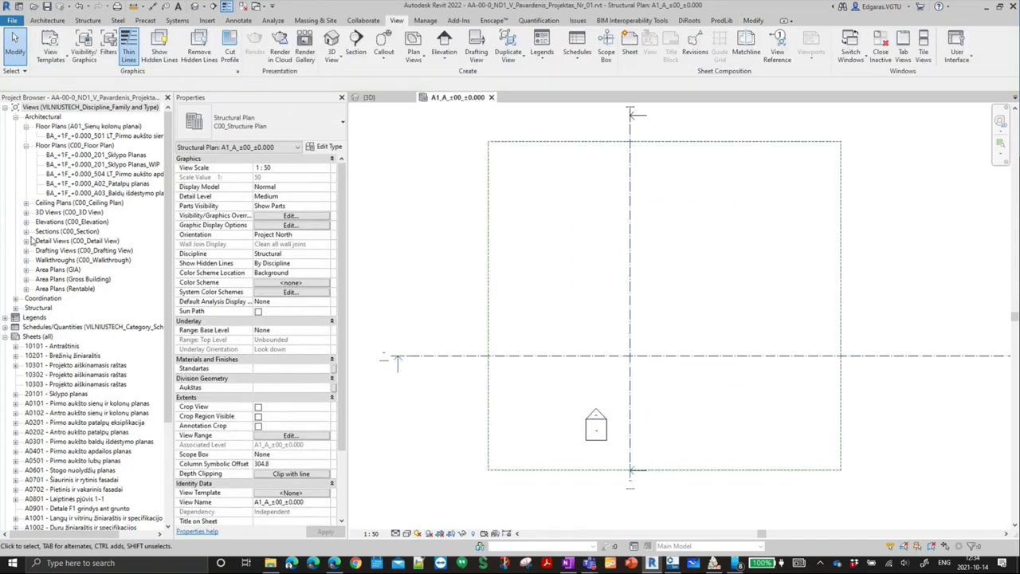
- Expand the elevation lists in the Project Browser and select the four A07_FACADE elevations
click(26, 146)
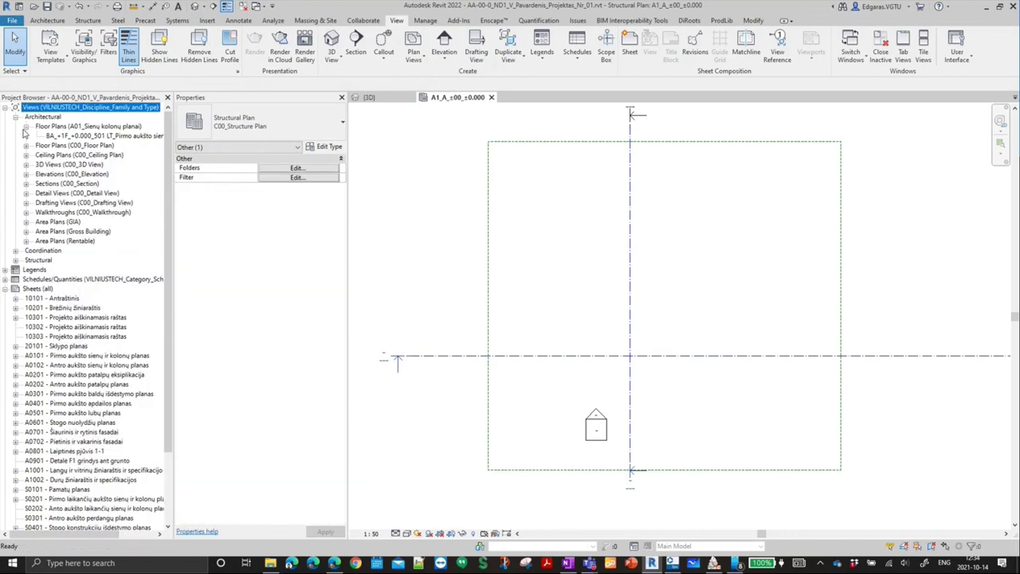
click(26, 127)
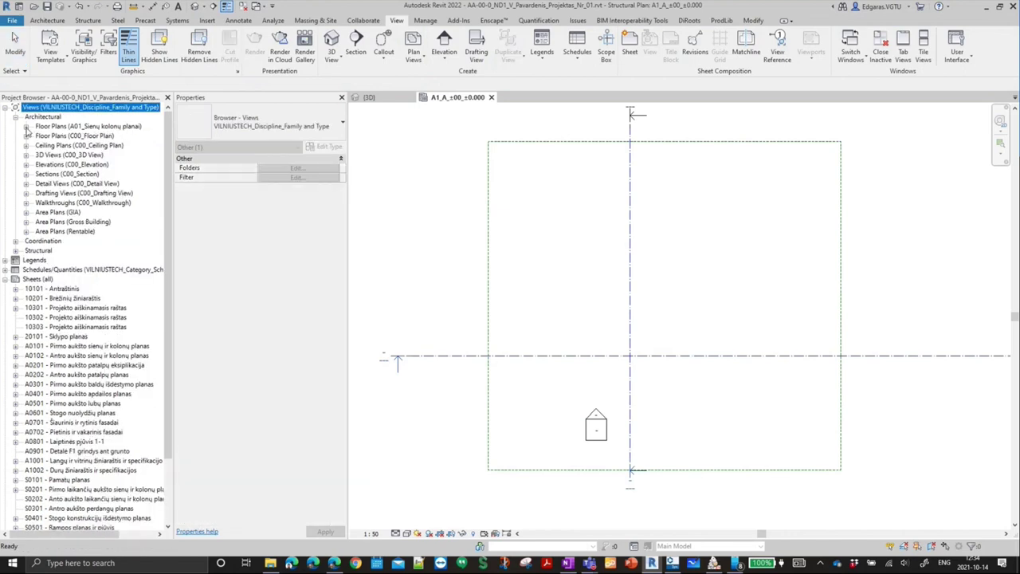
click(15, 250)
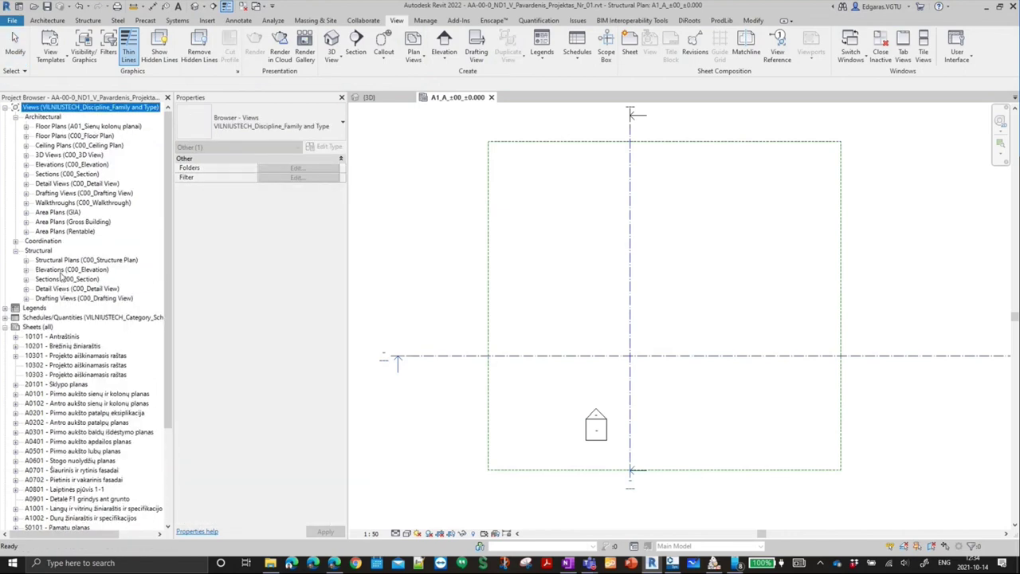
double_click(61, 271)
double_click(63, 165)
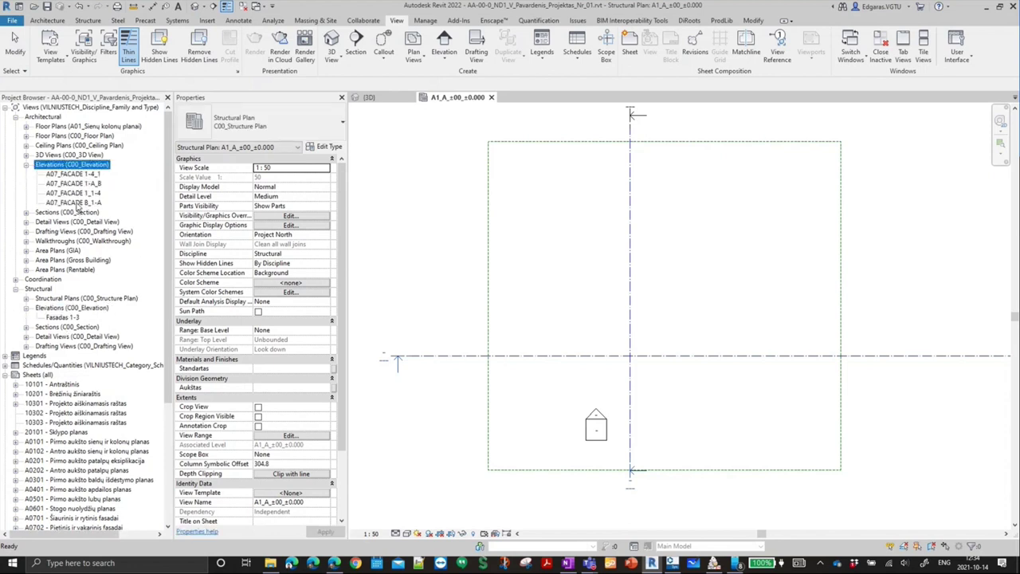
click(77, 203)
shift+click(79, 175)
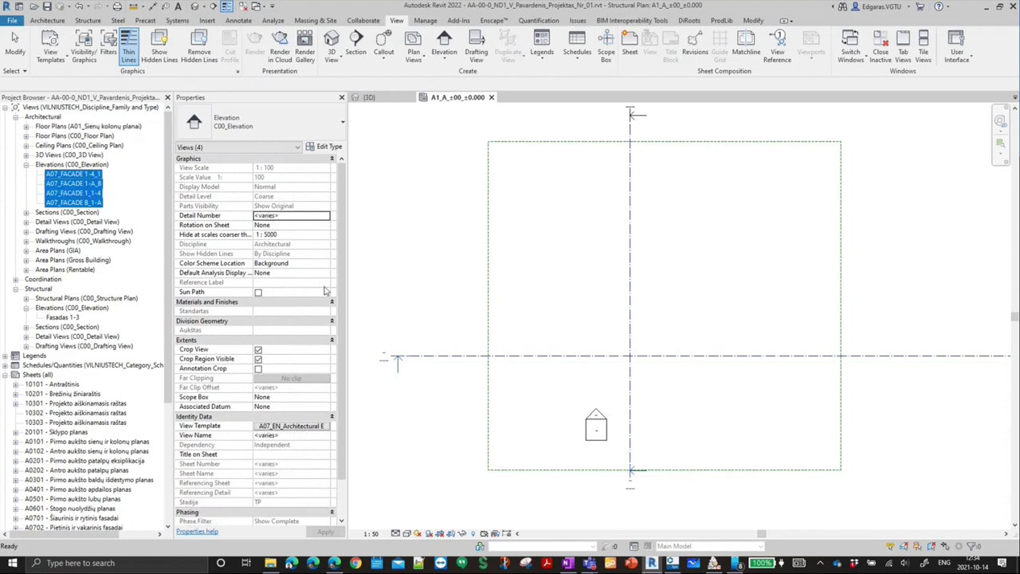
- Assign the S05_EN_Section view template to the selected elevations
click(309, 433)
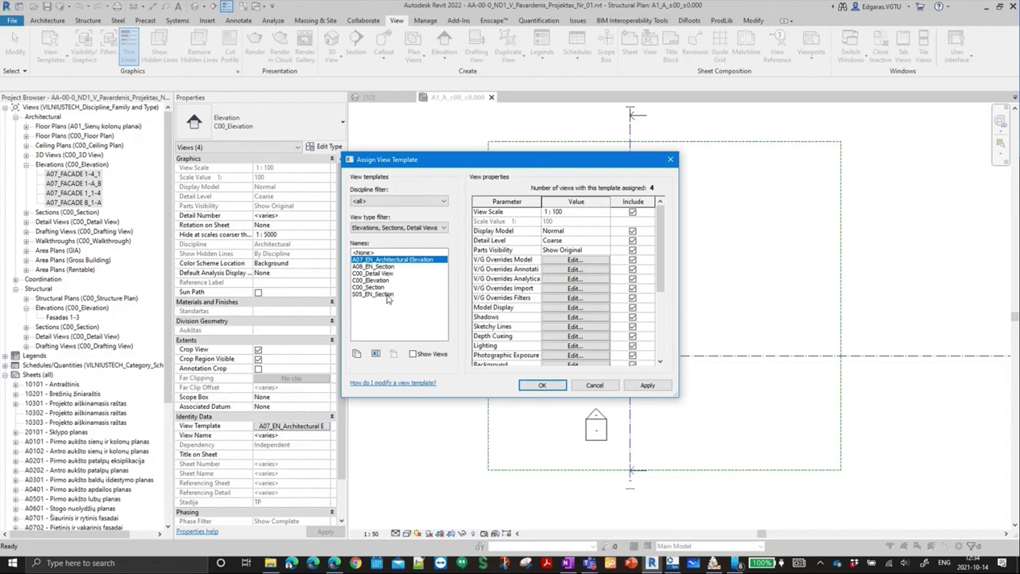
click(388, 295)
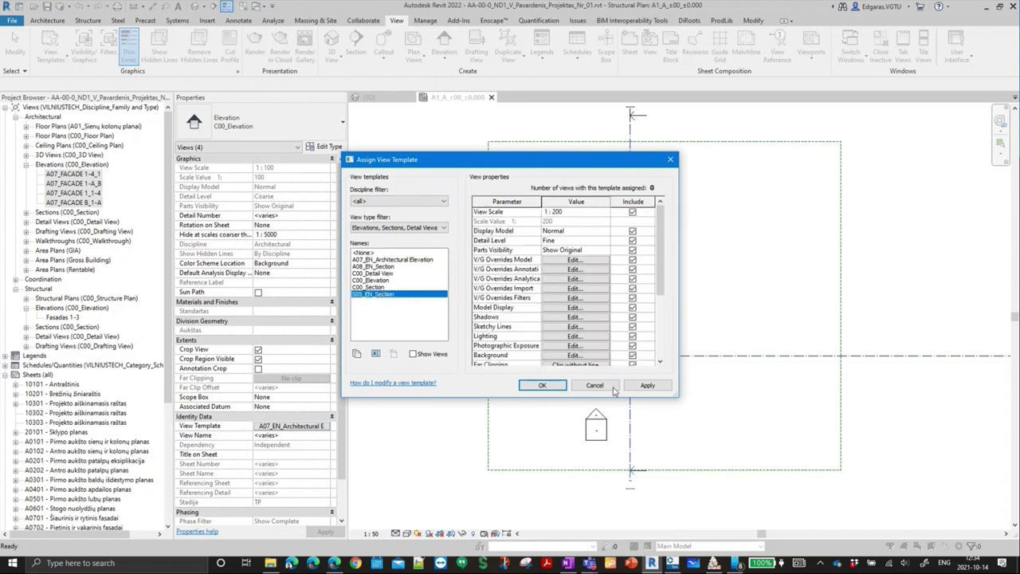
click(535, 383)
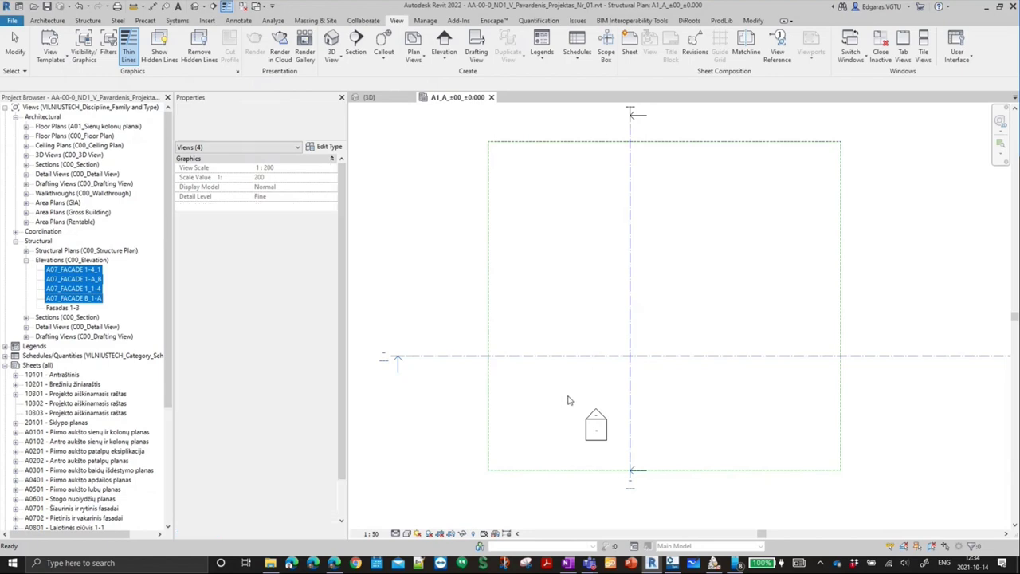
- Delete the Laiptine room from the A1_A plan and recentre the square in the view
scroll(558, 397, down, 3)
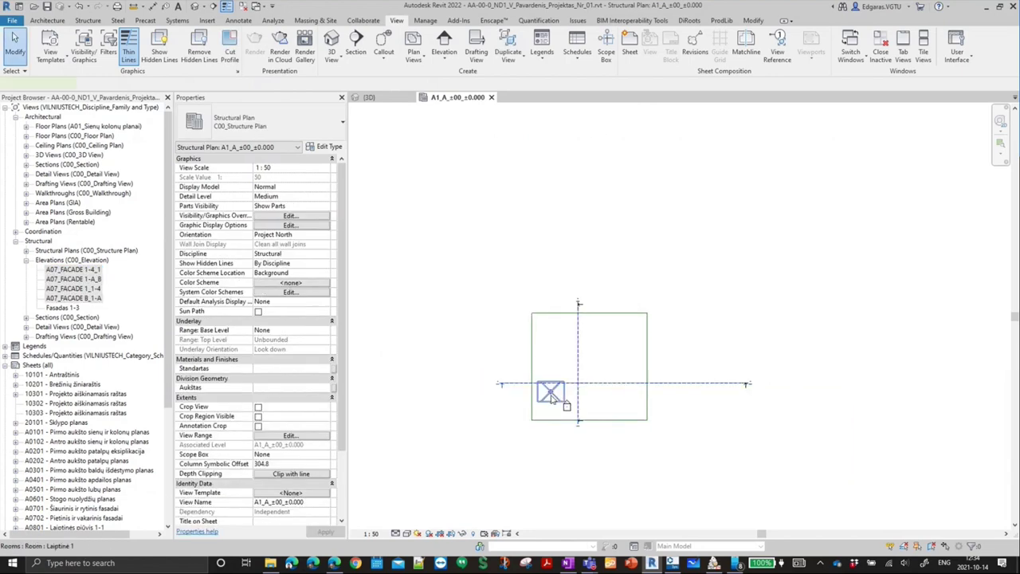
click(564, 397)
key(Escape)
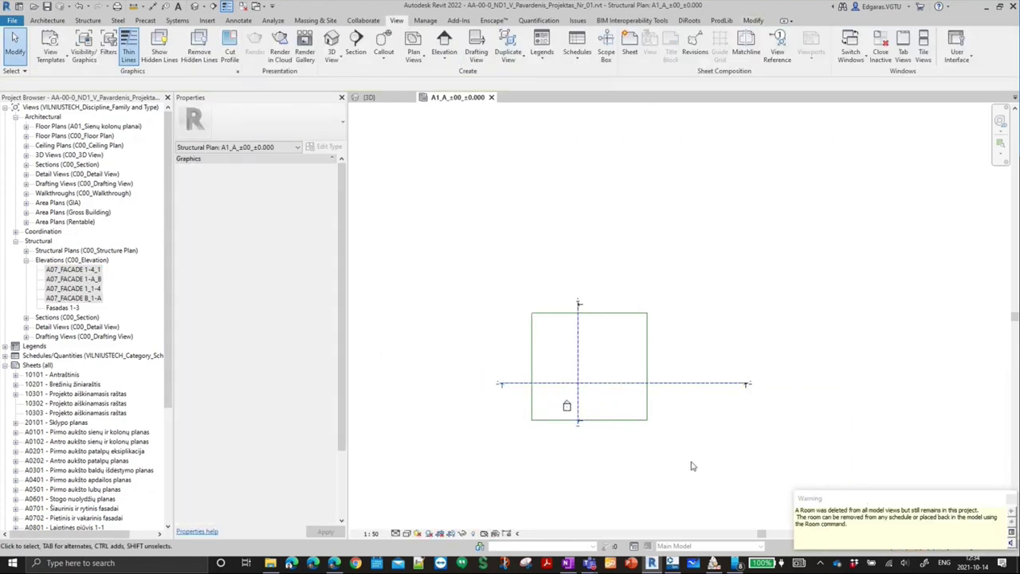
drag(550, 393, 511, 413)
key(Delete)
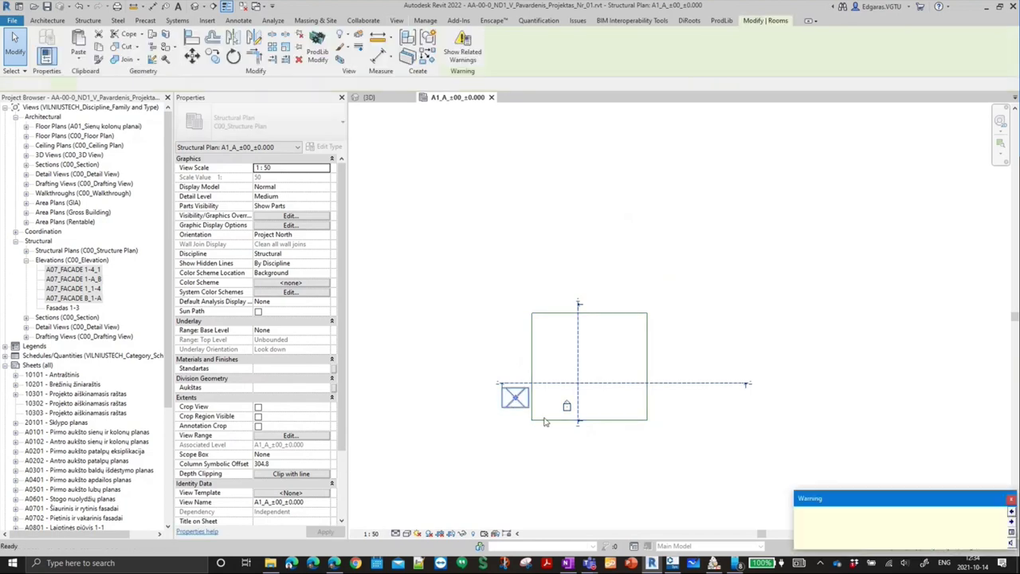
mouse_move(672, 467)
middle_down()
mouse_move(786, 433)
mouse_move(758, 451)
middle_up()
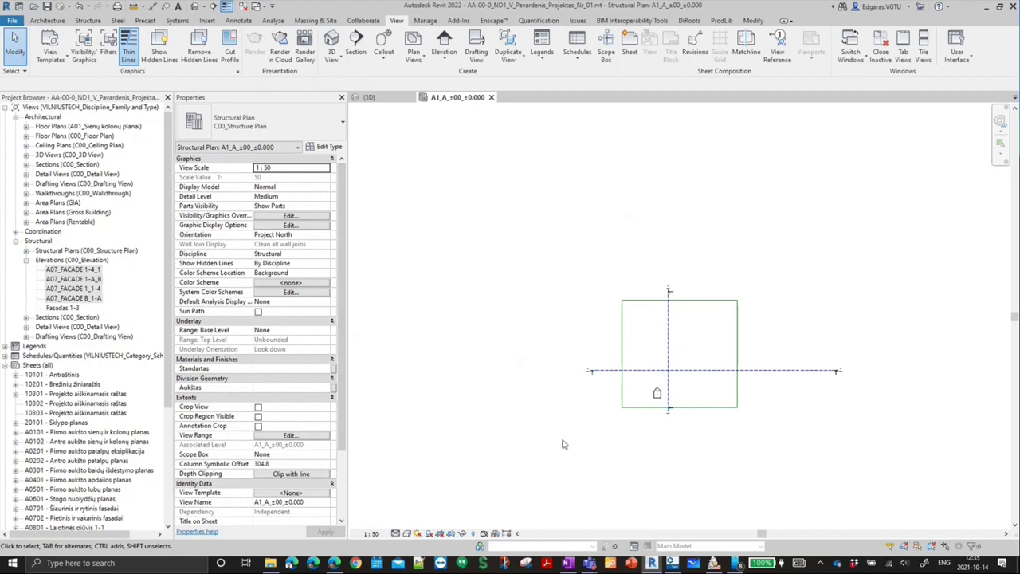
- Fit the plan in view, review the A07_FACADE B_1-A elevation properties, then show the Structure tools
scroll(693, 382, up, 2)
scroll(695, 385, up, 3)
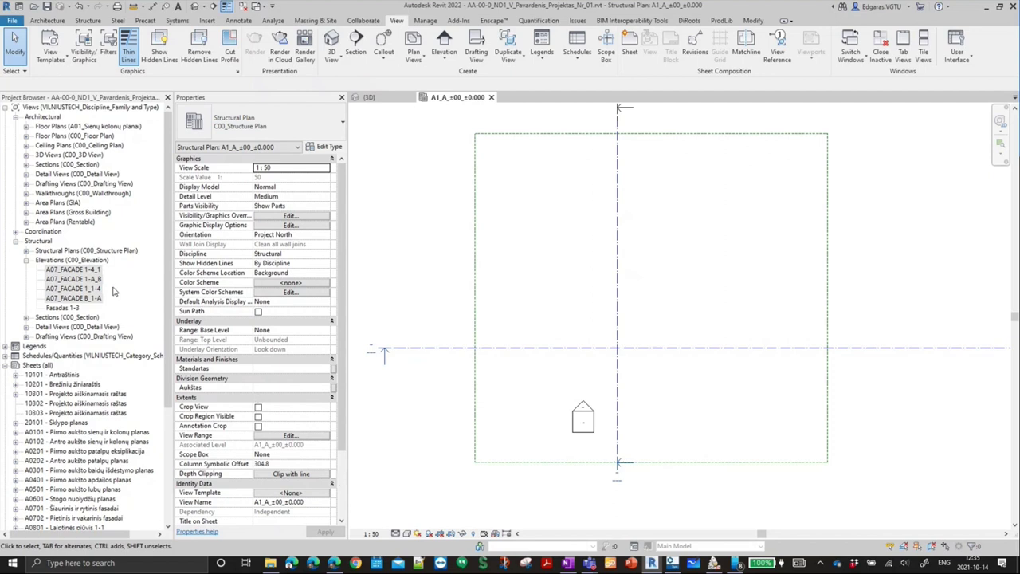
middle_click(542, 343)
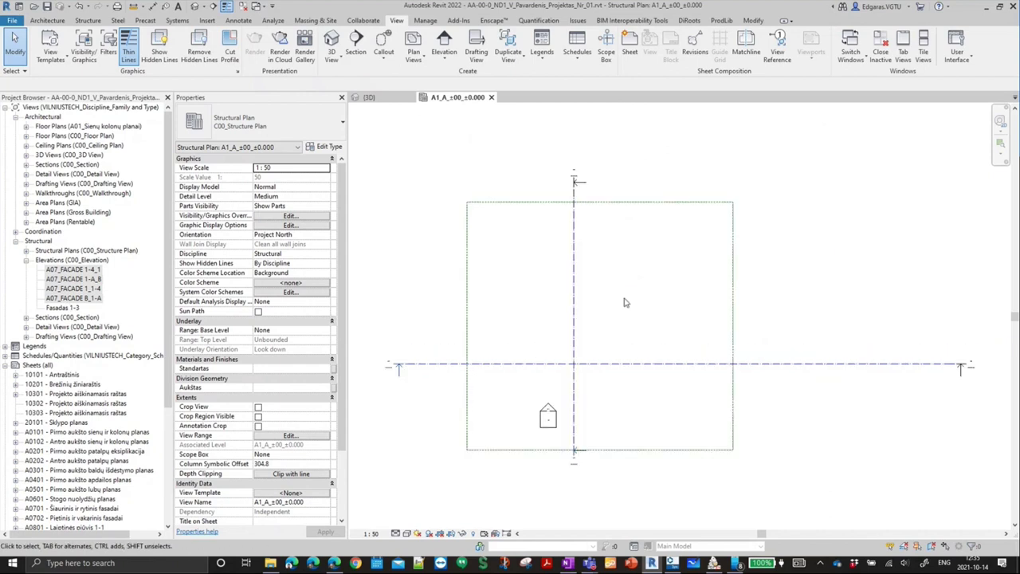
click(78, 299)
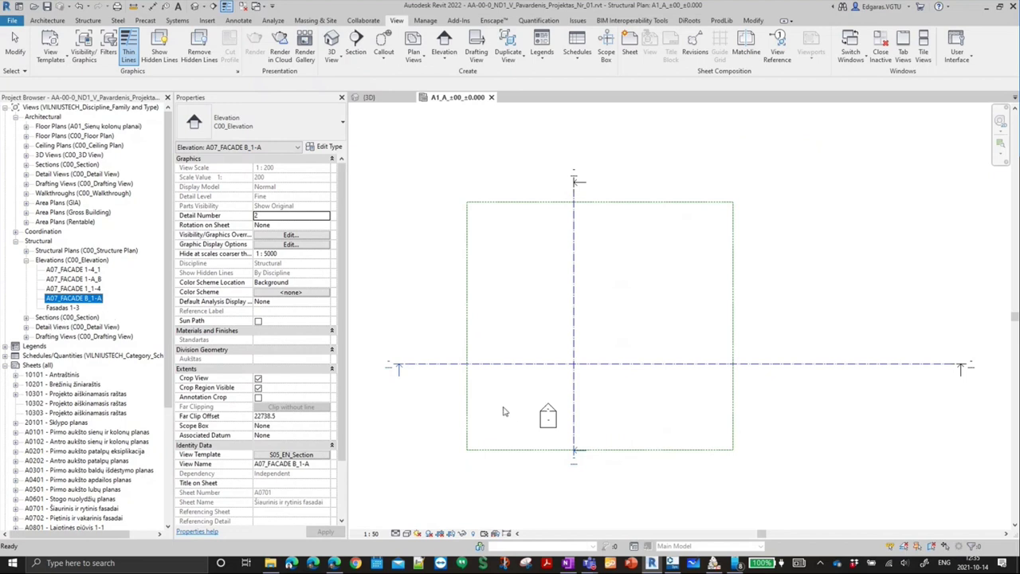
click(414, 250)
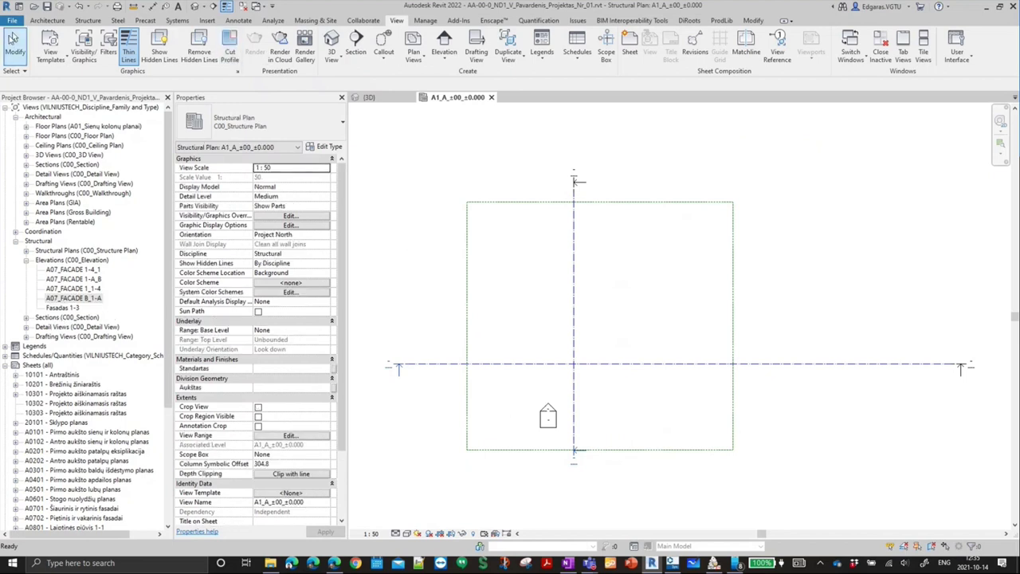
click(89, 20)
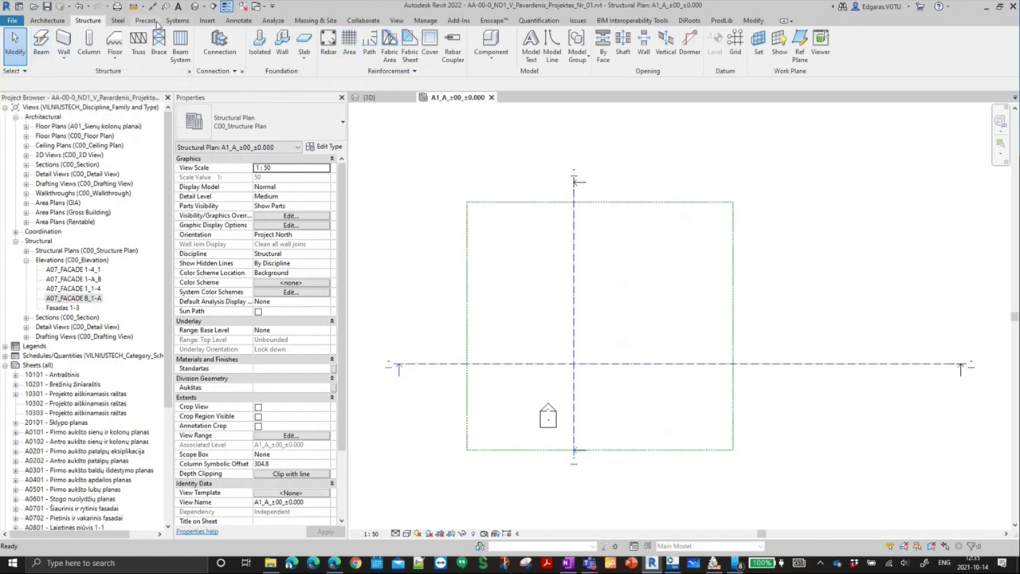
- Draw a Concrete_Rectangular W 200 x H 200 mm beam horizontally across the plan
click(226, 23)
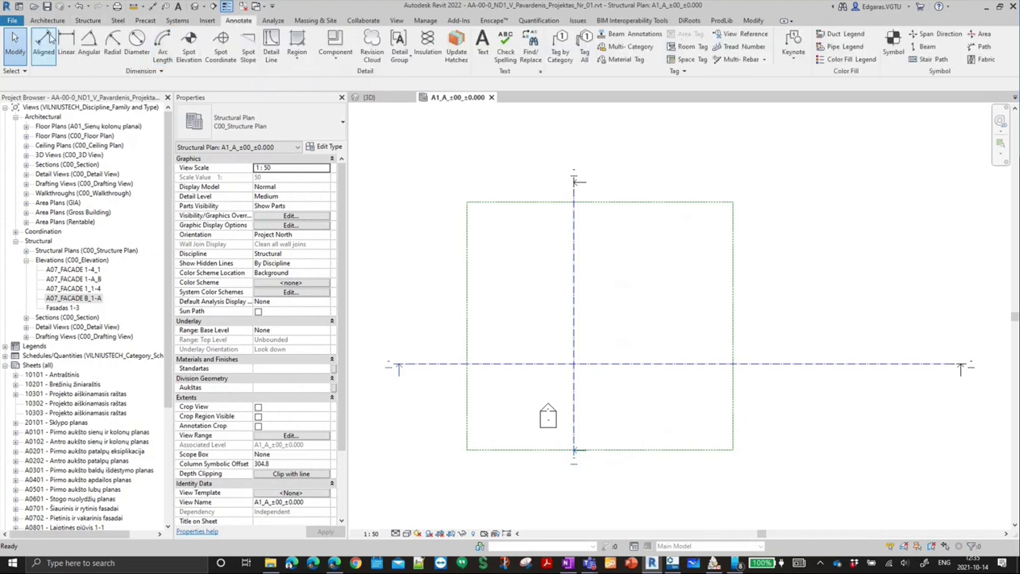
click(87, 20)
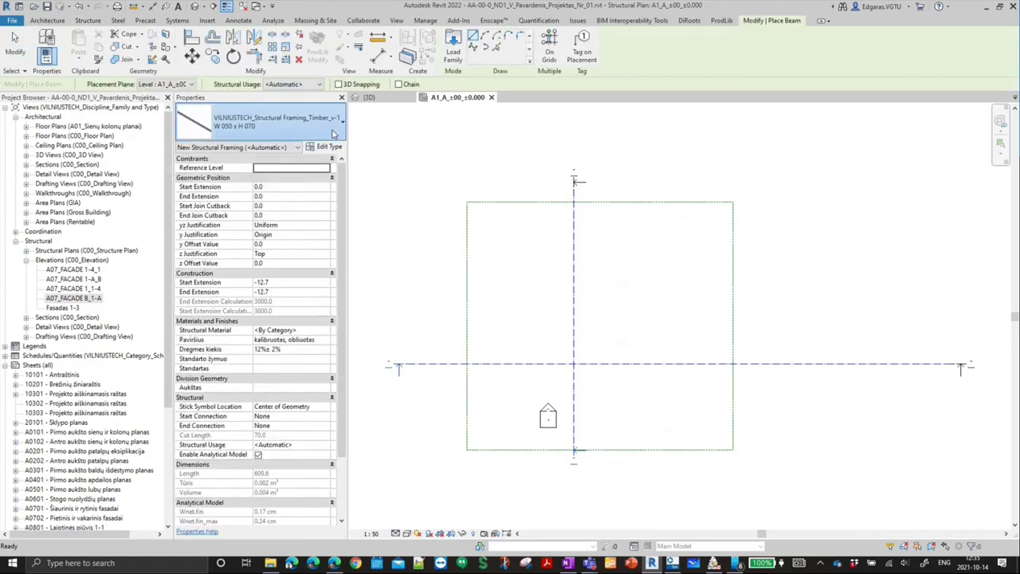
click(335, 133)
scroll(346, 227, up, 3)
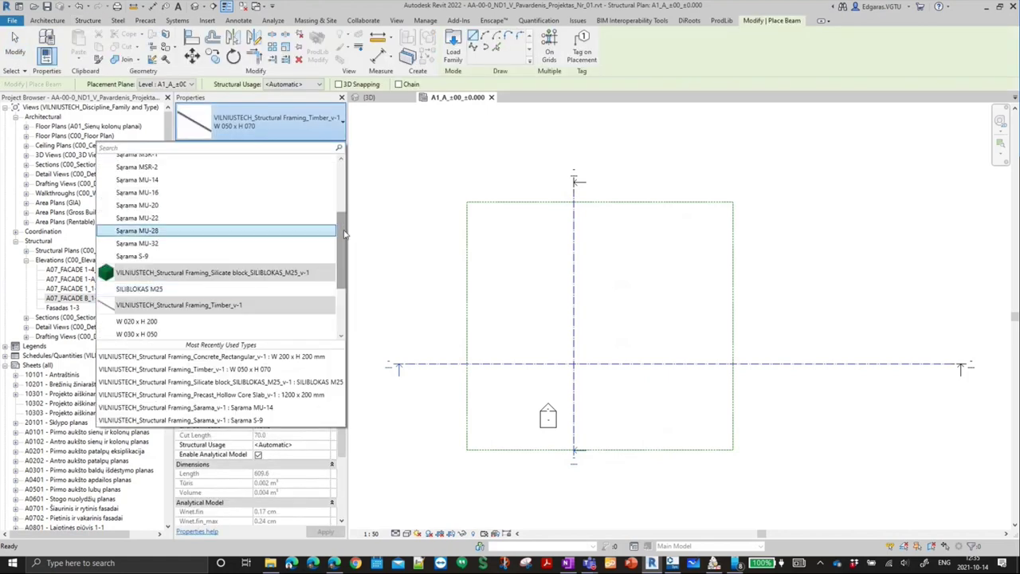
scroll(345, 191, up, 5)
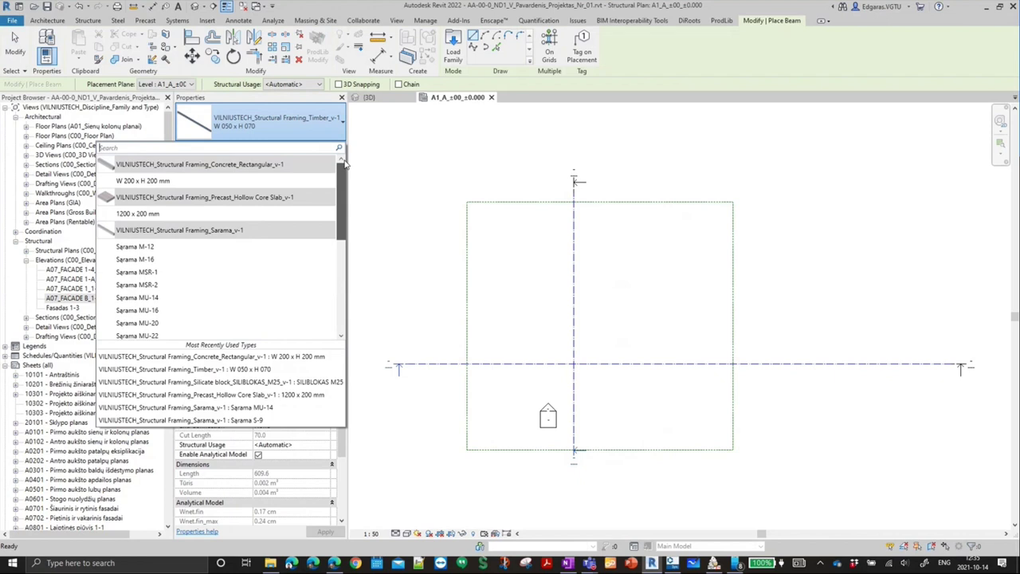
click(191, 181)
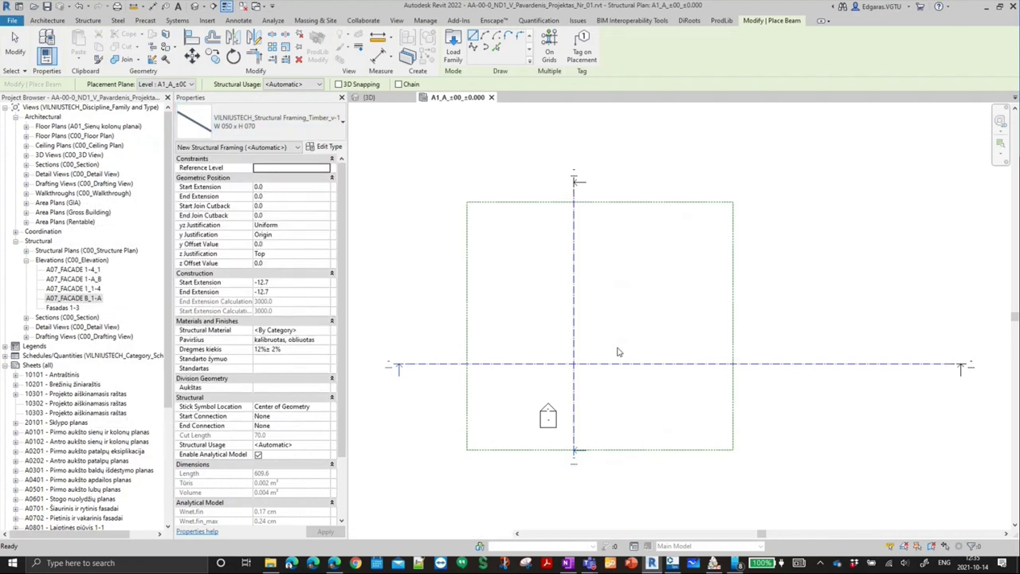
click(518, 349)
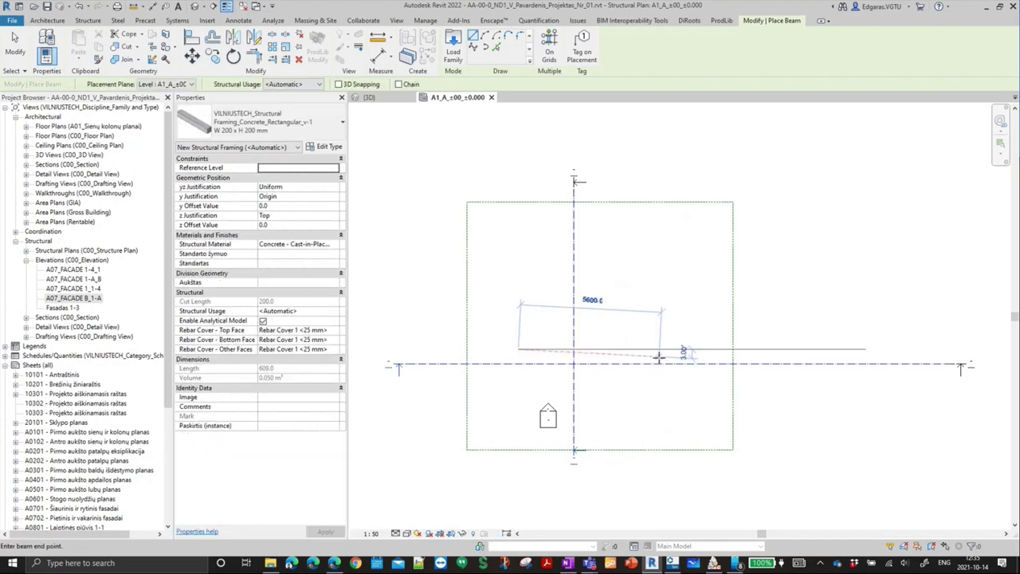
click(663, 348)
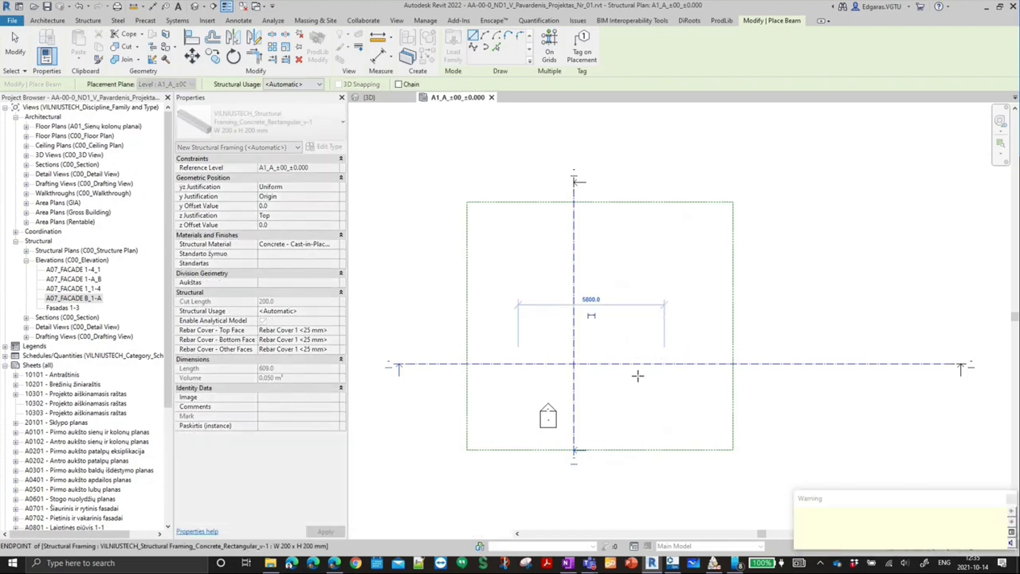
key(Escape)
key(Escape)
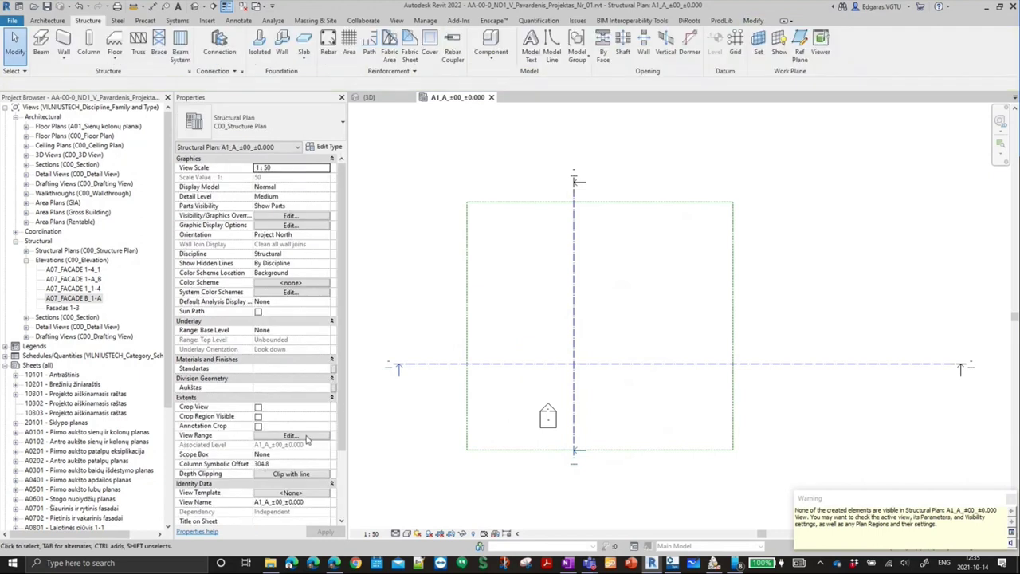
- Set the plan's view range Top, Bottom and View Depth to Unlimited and apply it
click(291, 436)
click(637, 303)
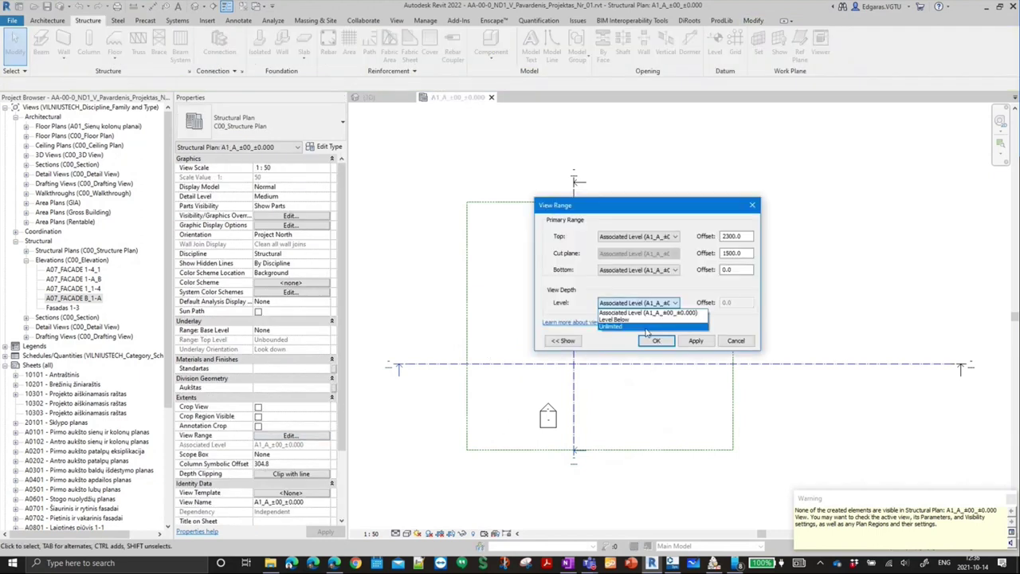
click(645, 327)
click(637, 269)
click(638, 293)
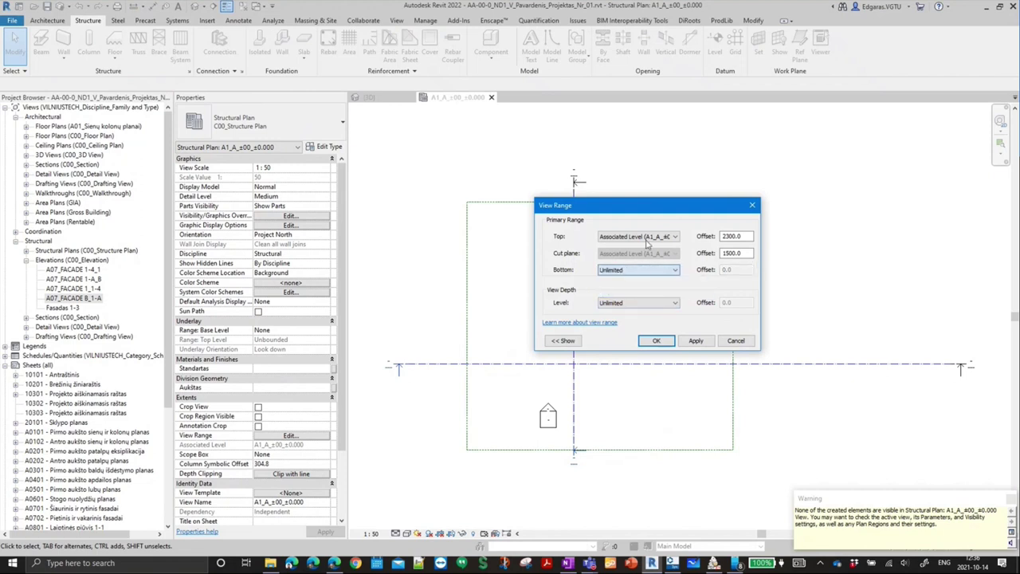
click(647, 237)
click(648, 255)
click(751, 253)
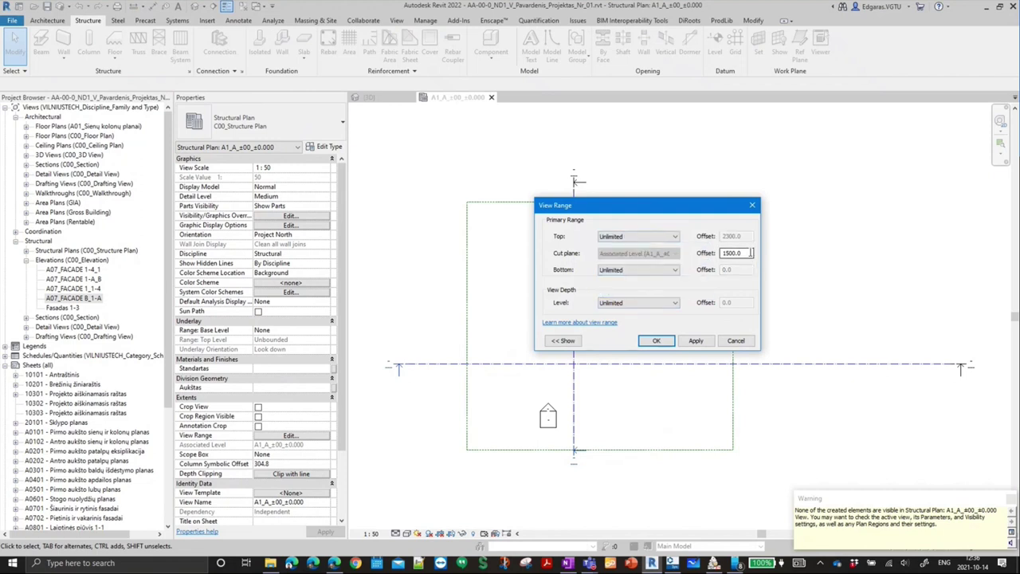
drag(751, 252, 518, 215)
click(694, 341)
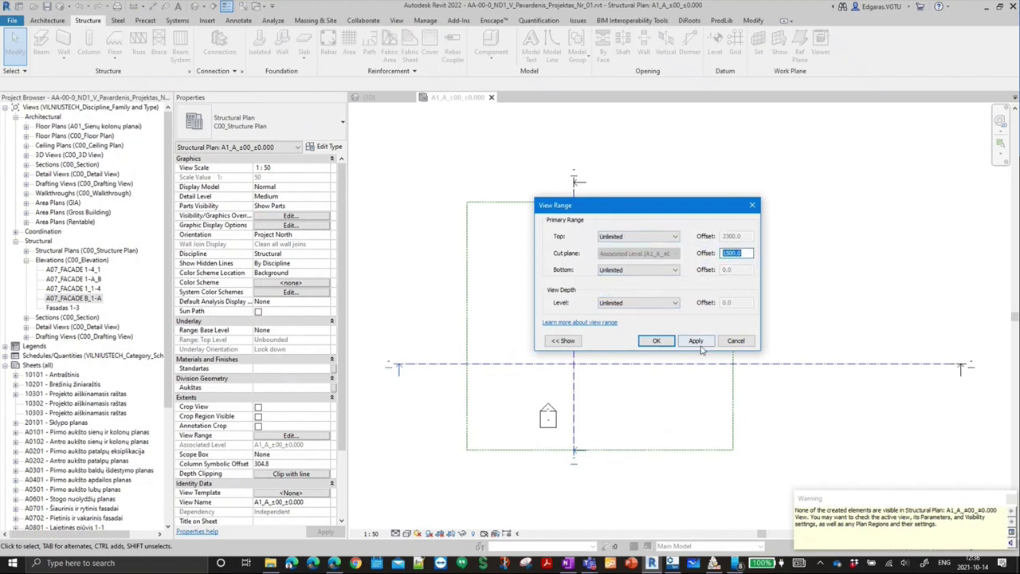
click(656, 341)
scroll(575, 346, up, 2)
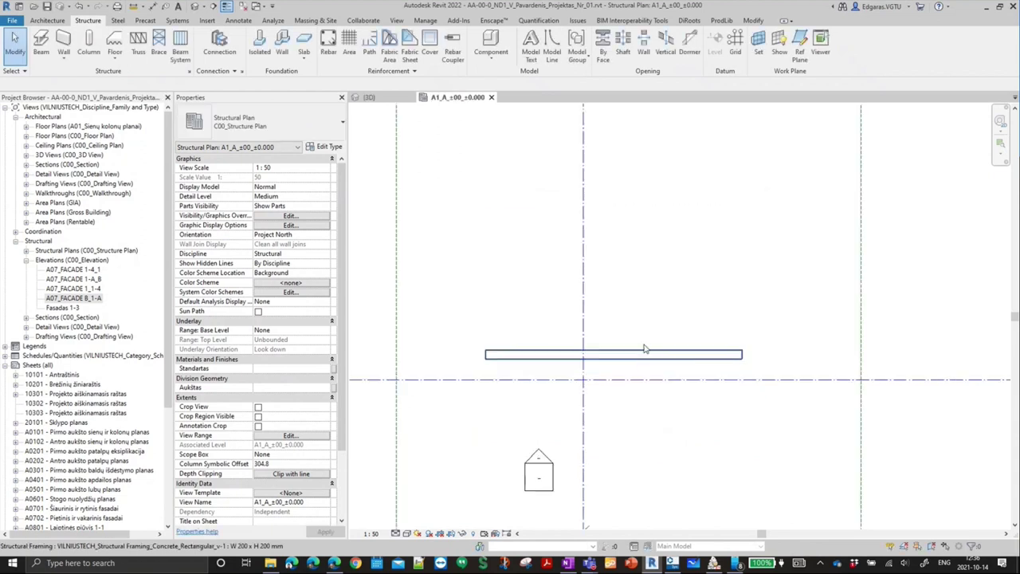
- Add aligned dimensions (DI) showing the beam's 5825 length and 200 width
key(d)
key(i)
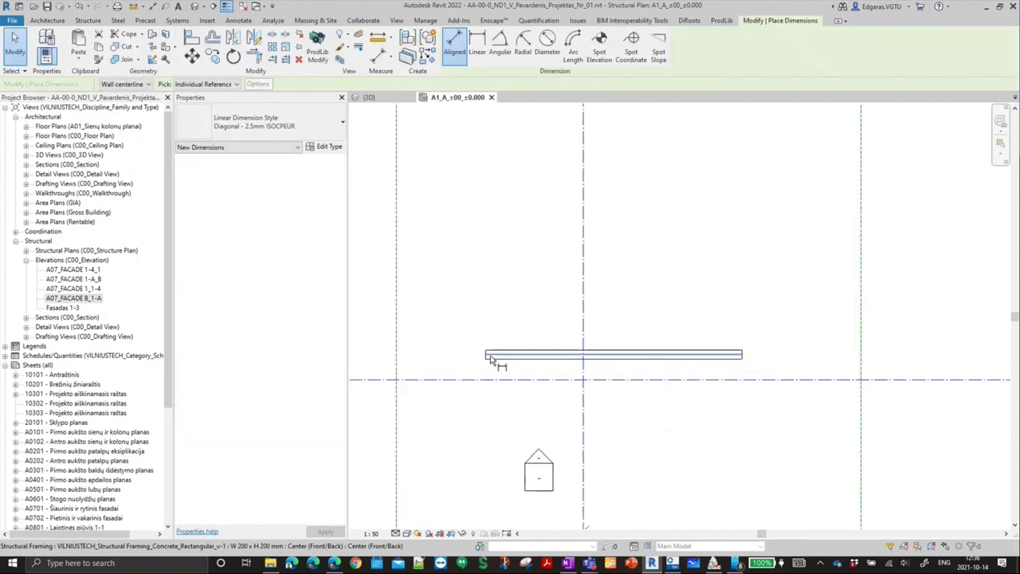
click(746, 357)
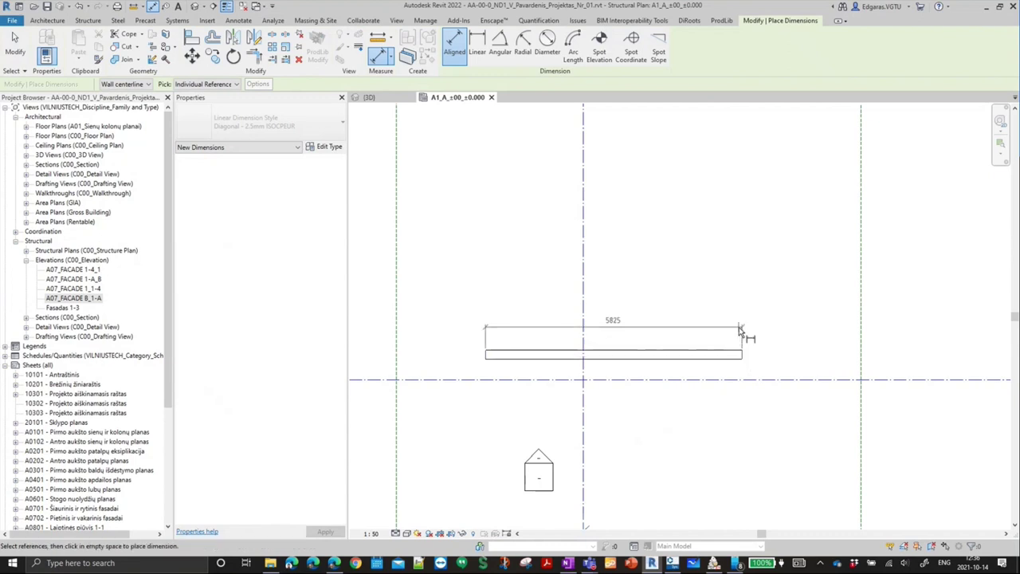
click(739, 326)
scroll(496, 353, up, 3)
key(Escape)
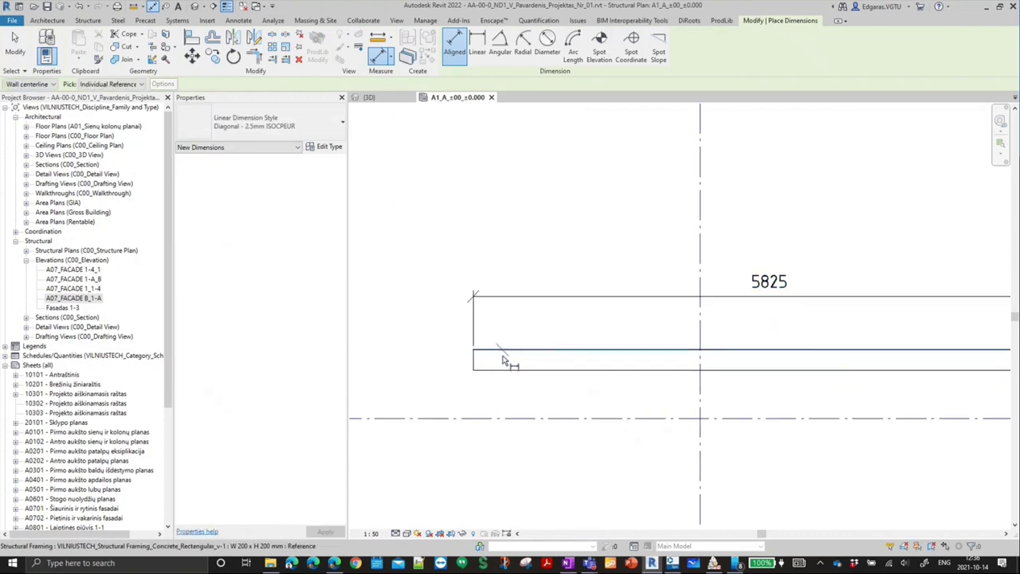
click(498, 350)
click(494, 374)
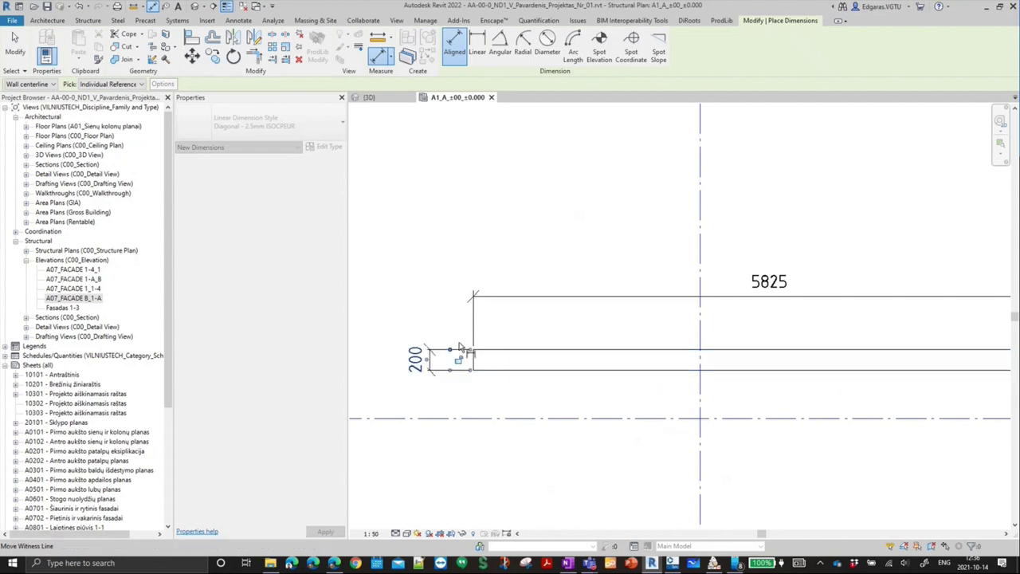
key(Escape)
key(Escape)
scroll(495, 311, down, 2)
key(Escape)
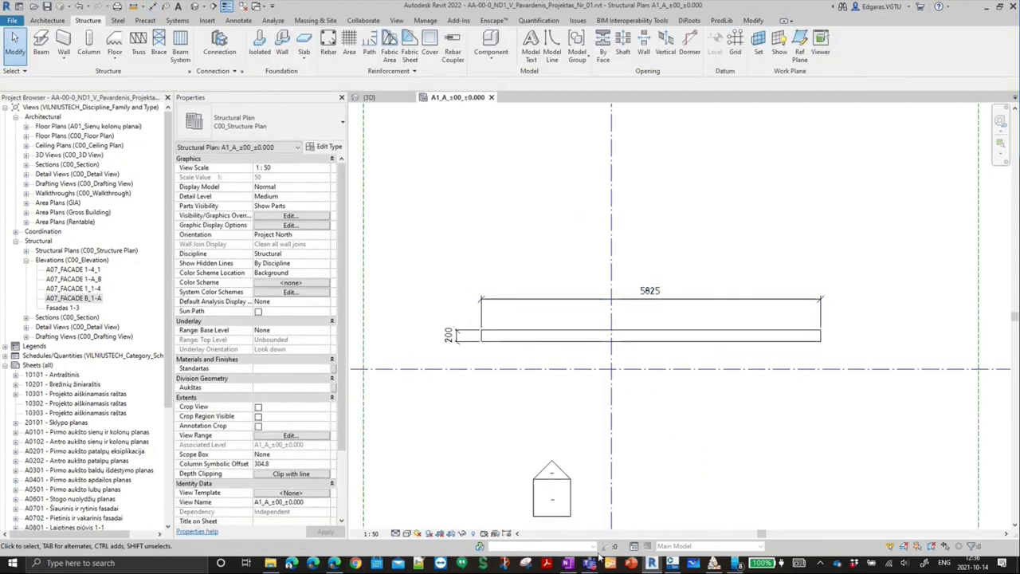
mouse_move(589, 563)
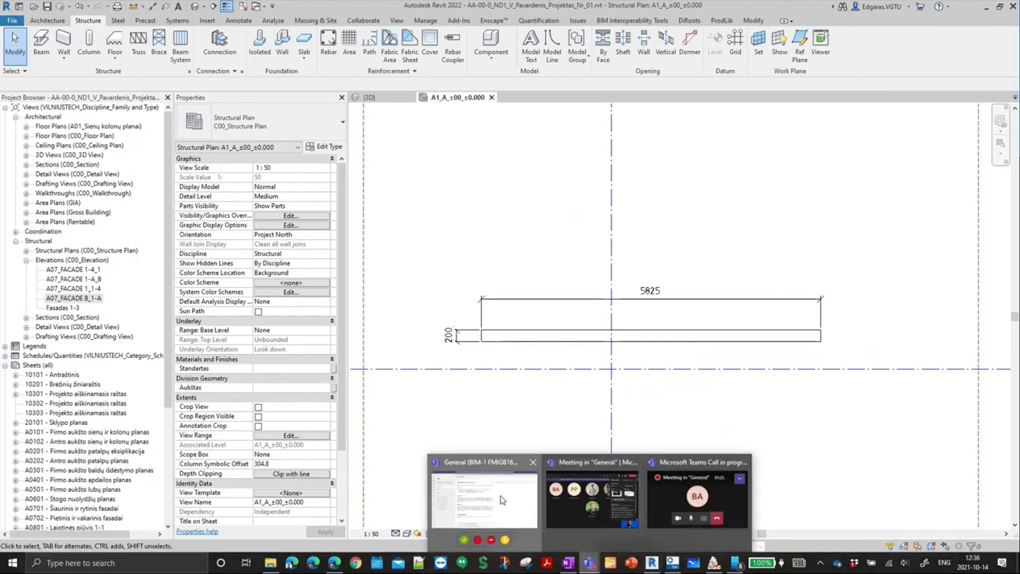
click(503, 499)
- Open the variant data spreadsheet and highlight variant 30's row (5900, 150, 360)
click(395, 452)
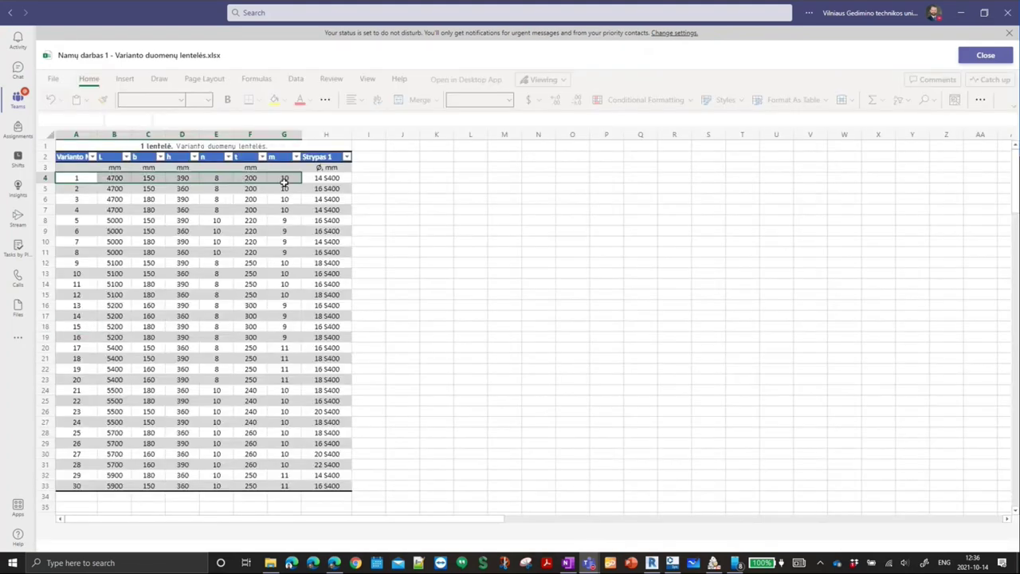
click(182, 178)
click(114, 203)
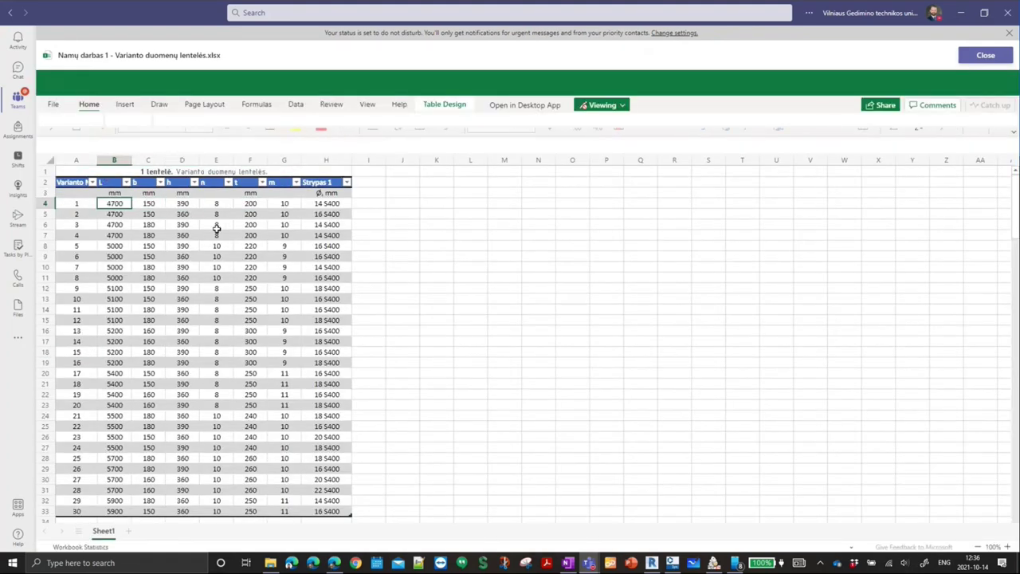
scroll(629, 199, down, 3)
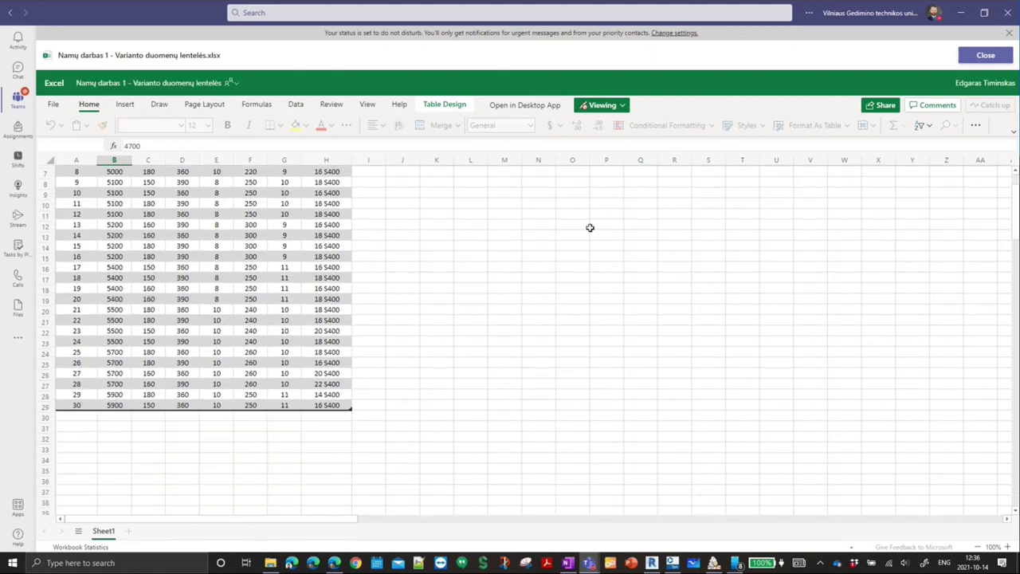
drag(76, 405, 344, 404)
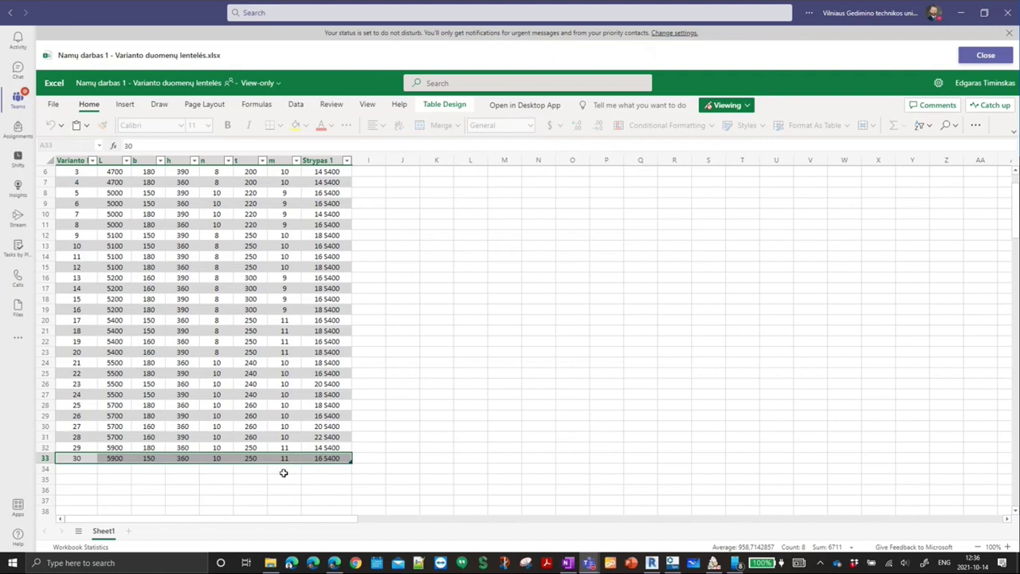
click(653, 565)
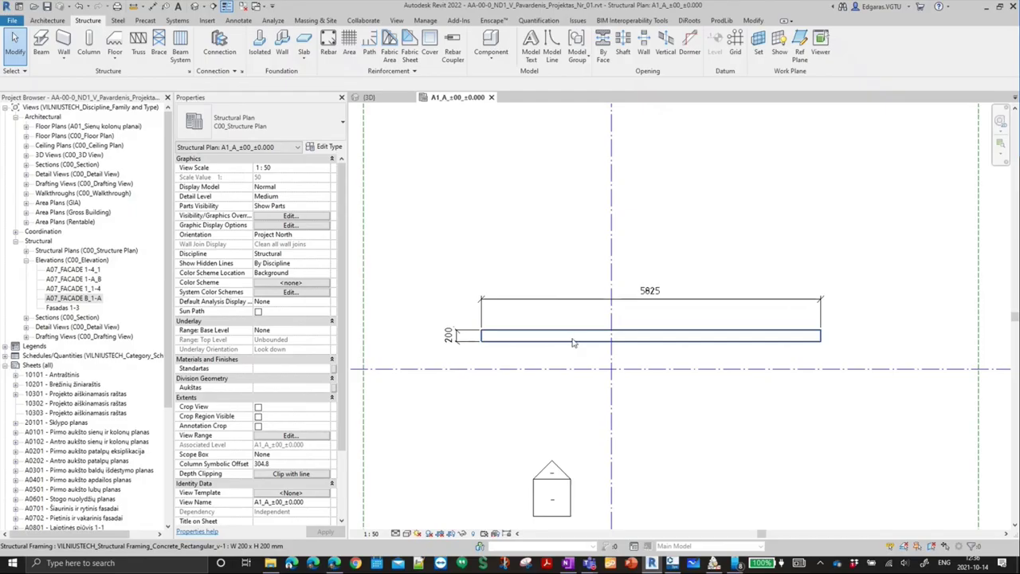
- Change the beam's length to 5900 via its temporary dimension
click(650, 300)
click(652, 287)
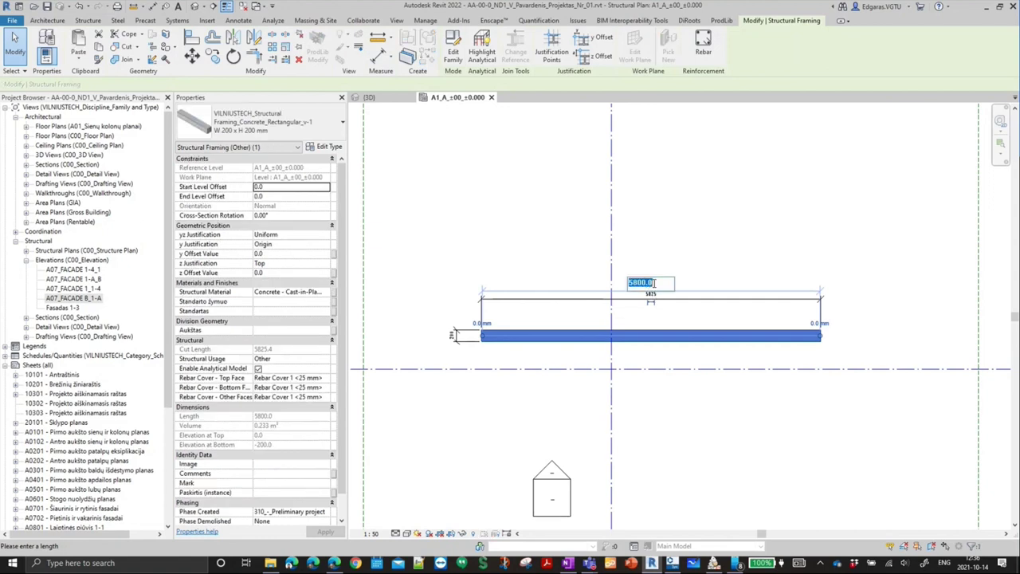
text(59)
key(Return)
key(Escape)
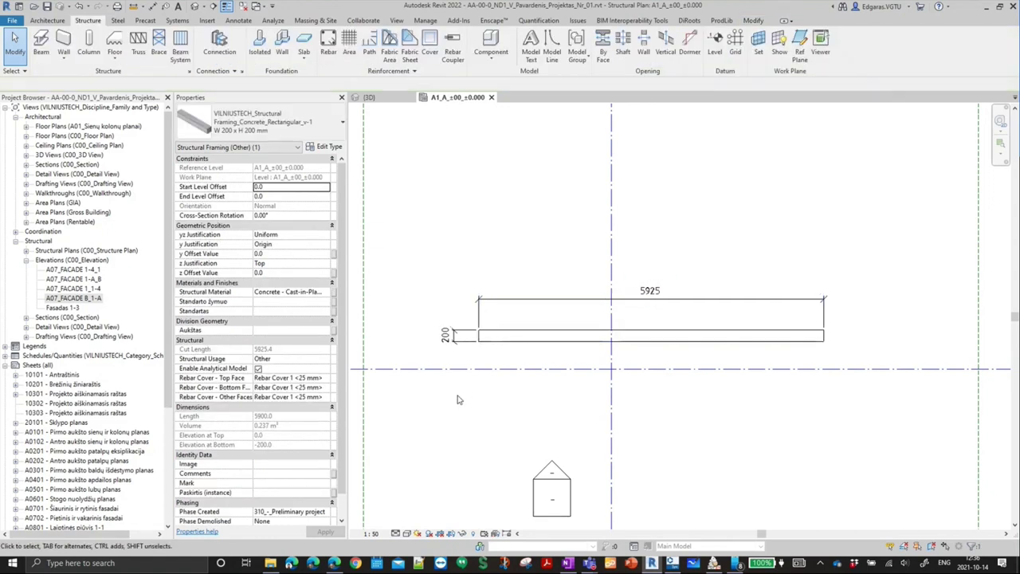
click(652, 563)
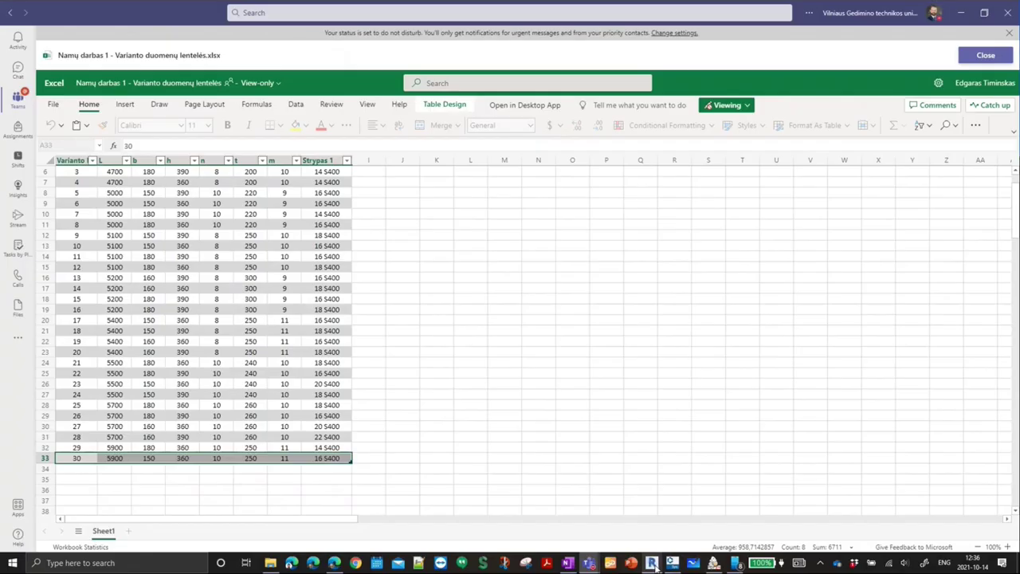
click(652, 563)
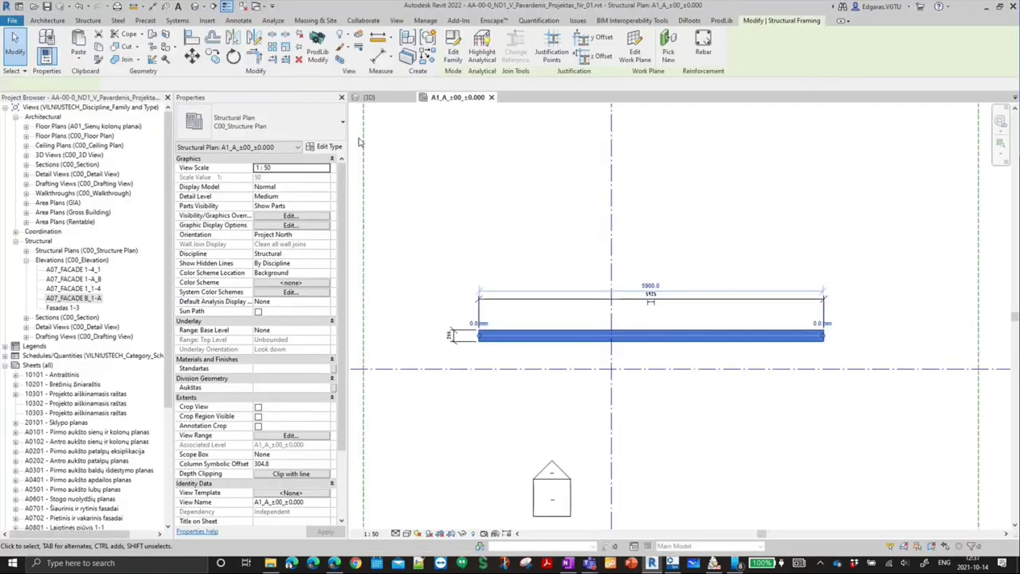
- Duplicate the beam type and change its name's width to 150 (W 150 x H 200 mm 2)
click(327, 149)
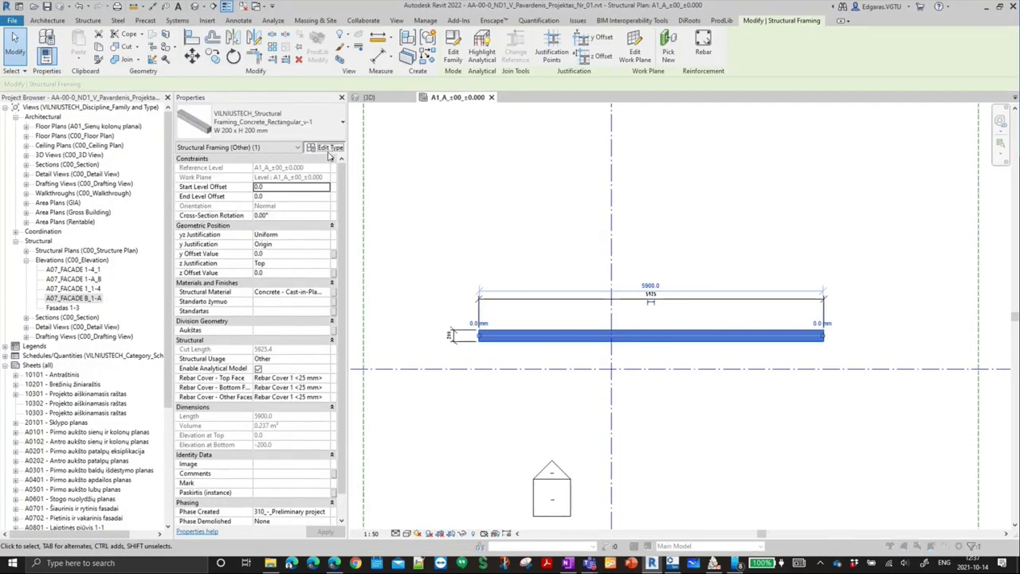
click(731, 108)
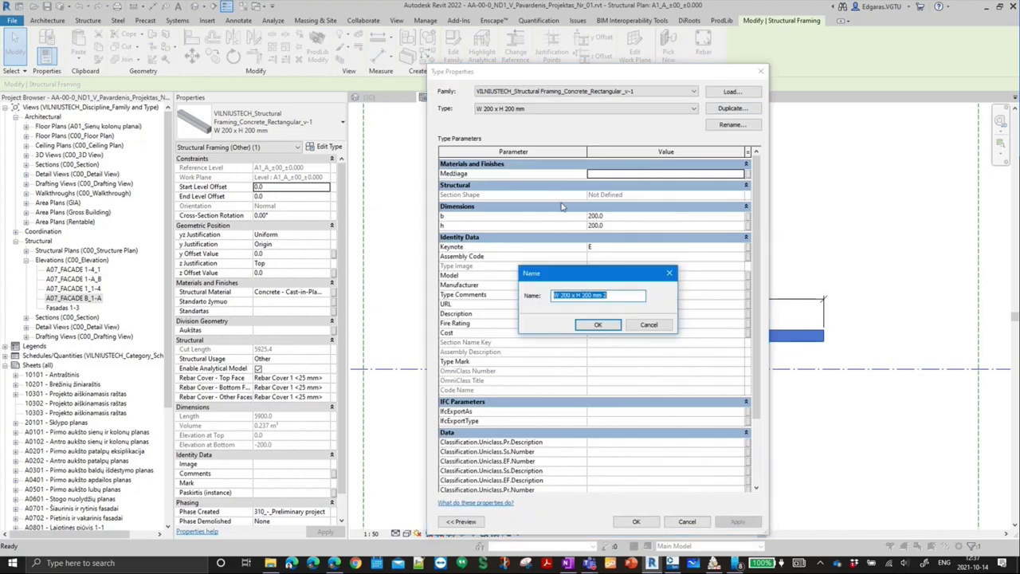
double_click(566, 293)
text(150)
click(588, 563)
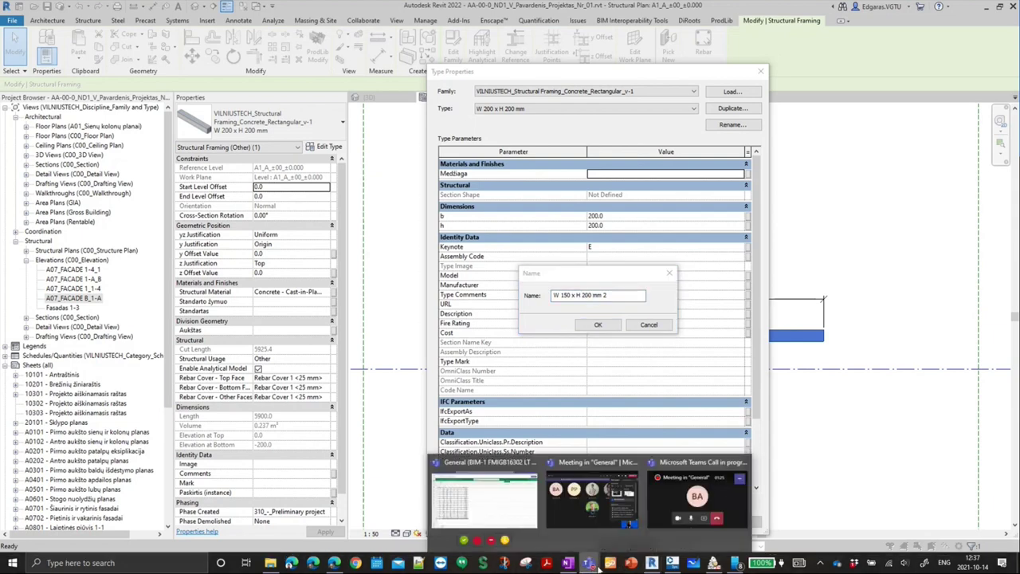
click(515, 519)
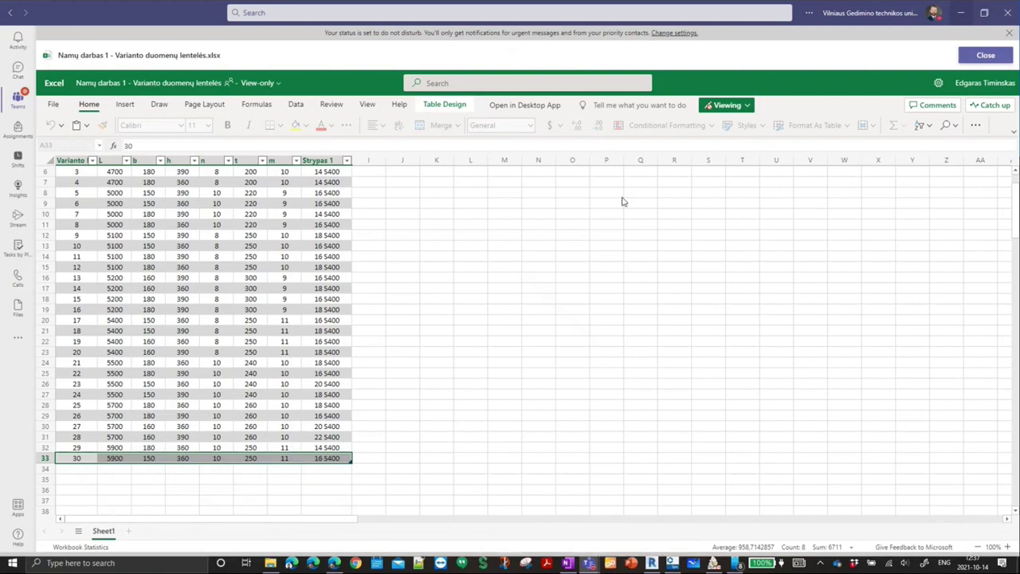
key(alt+Tab)
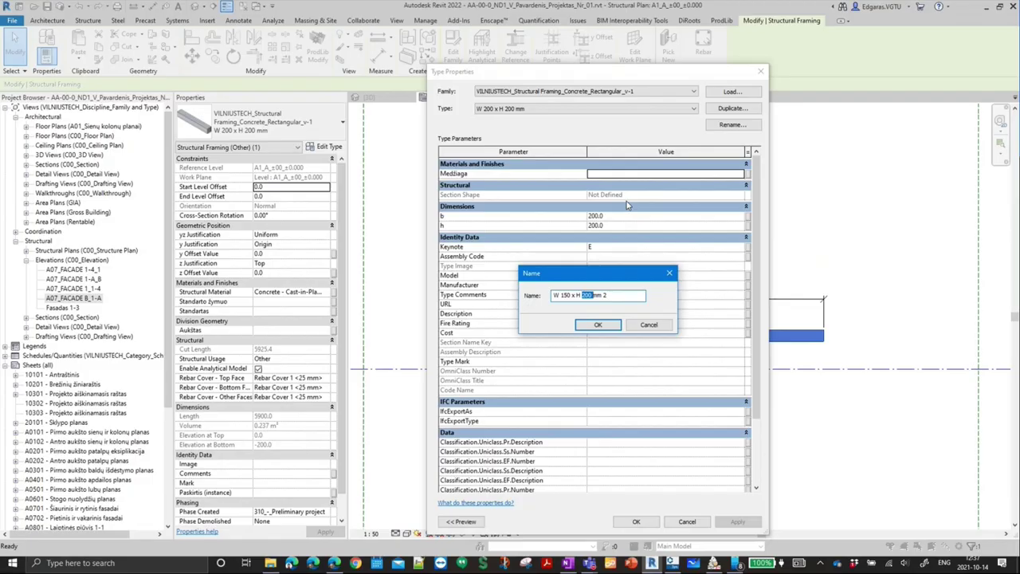
- Finish naming the duplicate type W 150 x H 360 mm, dropping the trailing copy number
text(360)
click(626, 294)
key(BackSpace)
key(BackSpace)
click(598, 324)
- Set the new type's h to 360 and b to 150
click(622, 225)
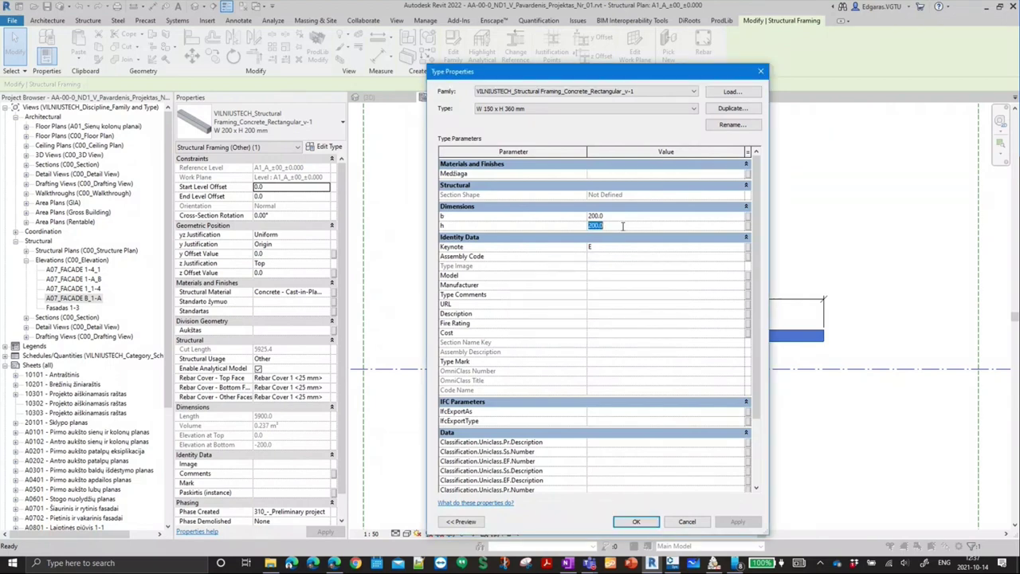
text(36)
text(0)
click(619, 215)
text(150)
key(Tab)
- Rename the type to b 150 x h 360 mm and accept the type properties
click(747, 127)
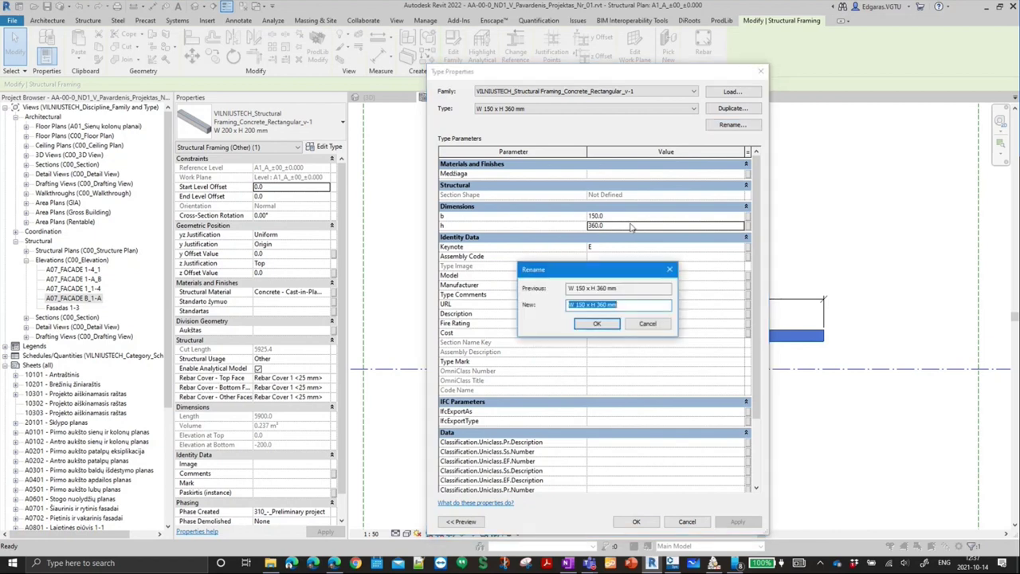
click(571, 304)
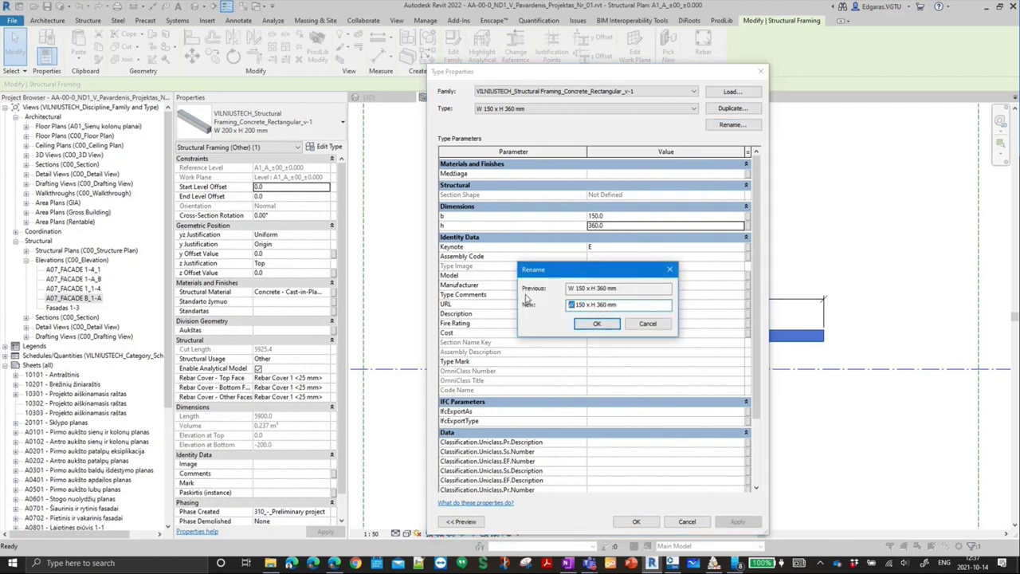
text(b)
text(h)
drag(564, 271, 506, 132)
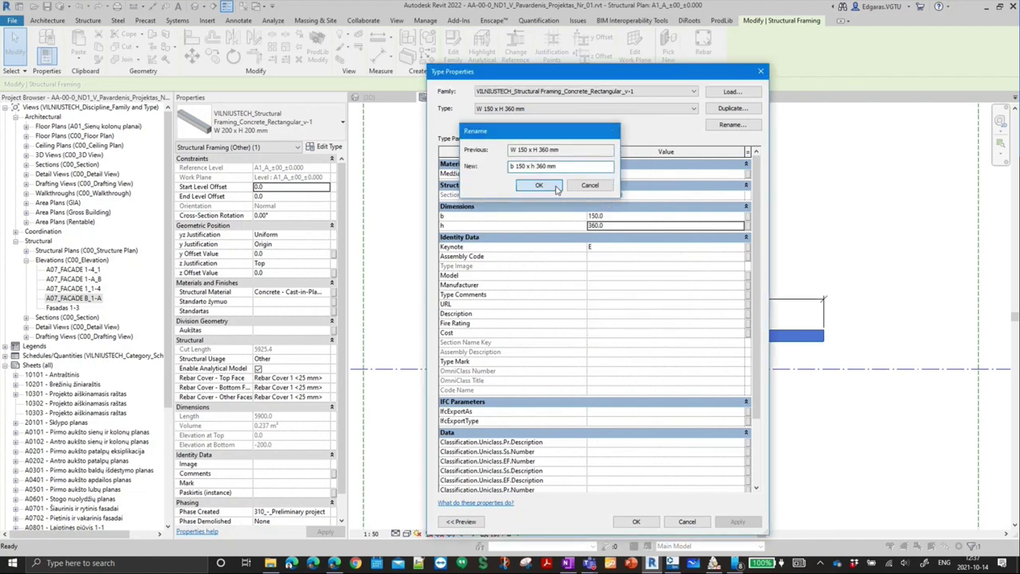
click(542, 186)
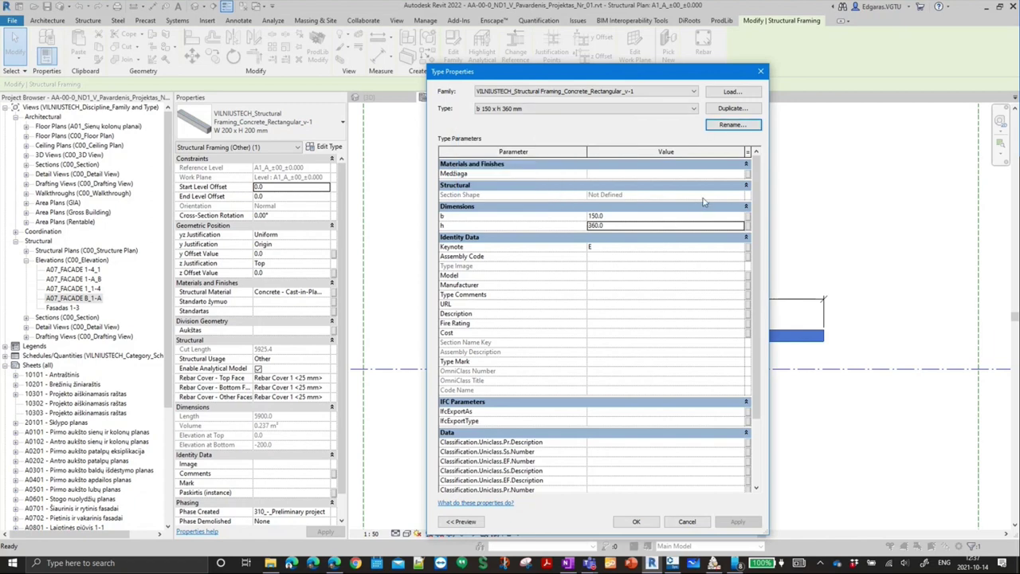
click(636, 522)
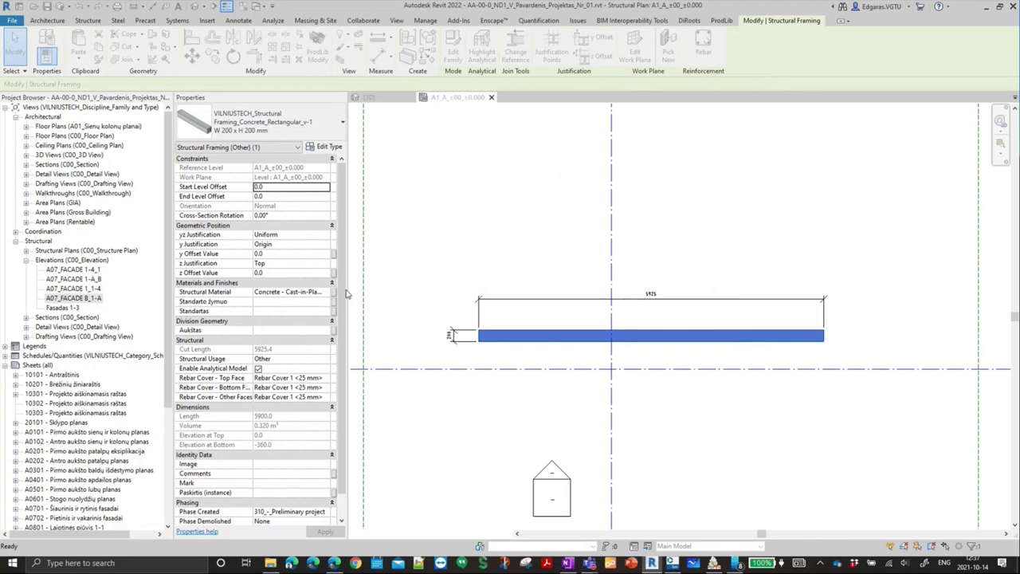
- Assign the beam the Betonas - 2400 kg/m³, Didelio tankio material with a black cut pattern colour
click(325, 293)
text(didelio)
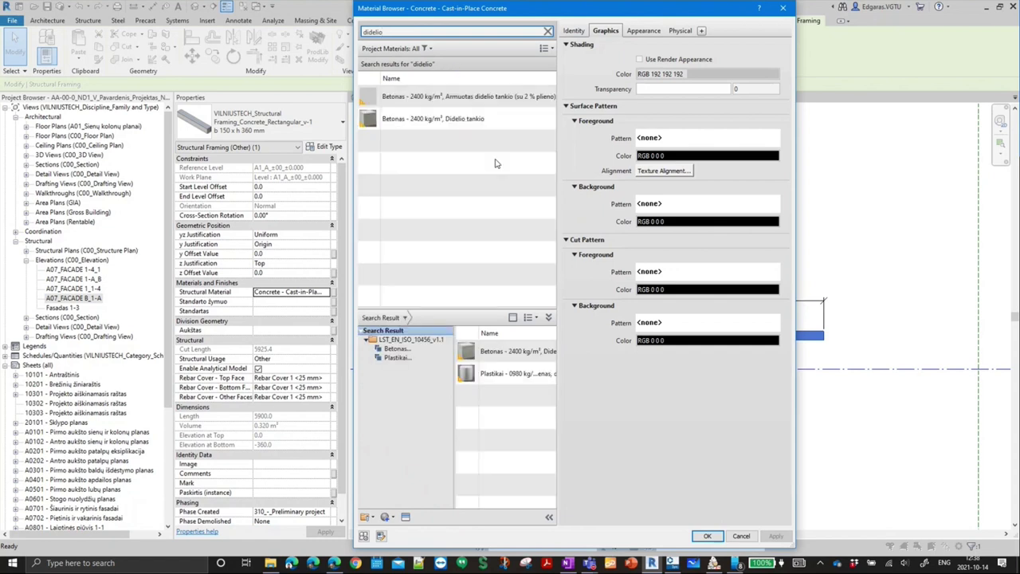
click(463, 125)
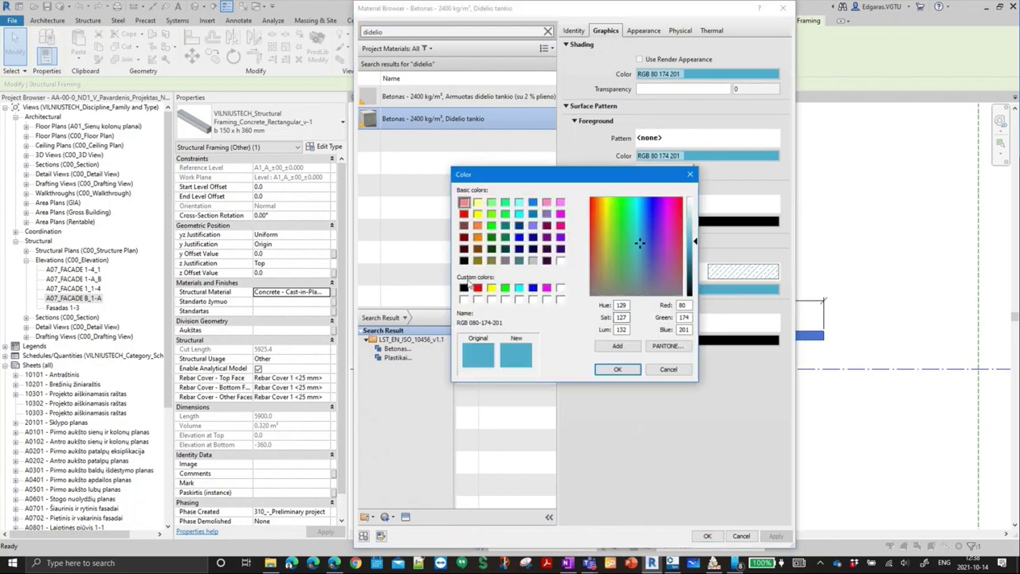
click(465, 288)
click(620, 371)
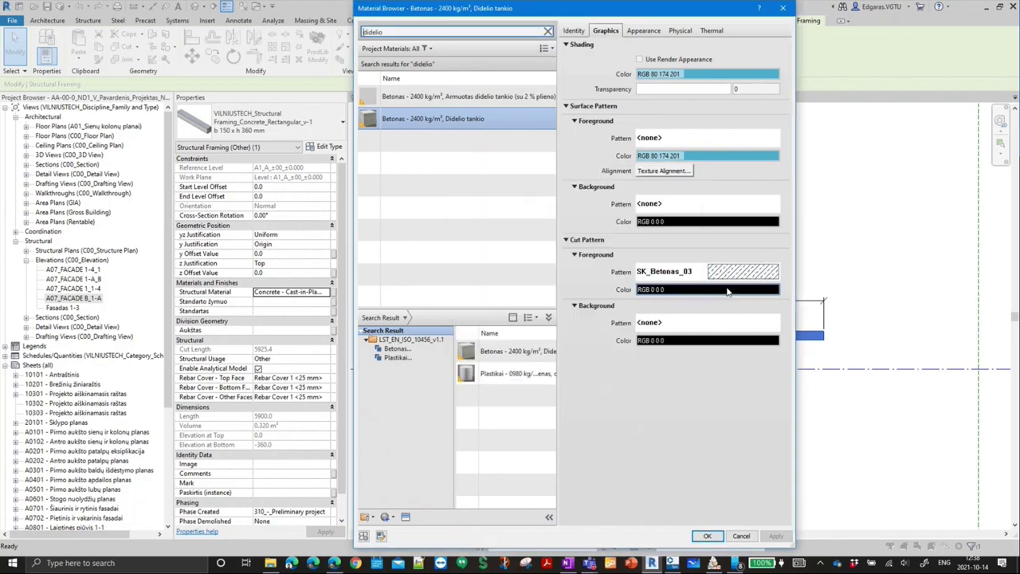
click(708, 536)
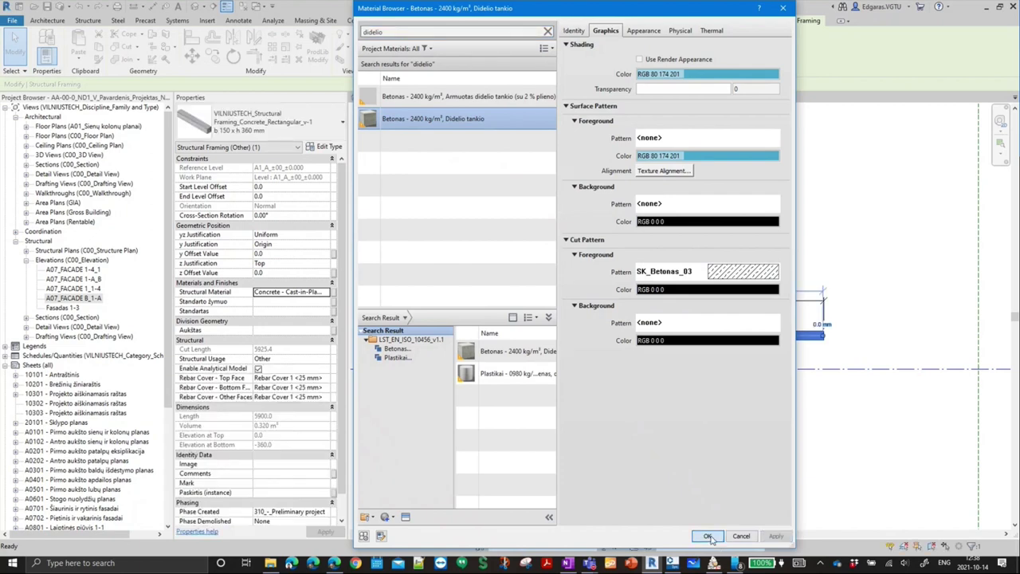
click(612, 262)
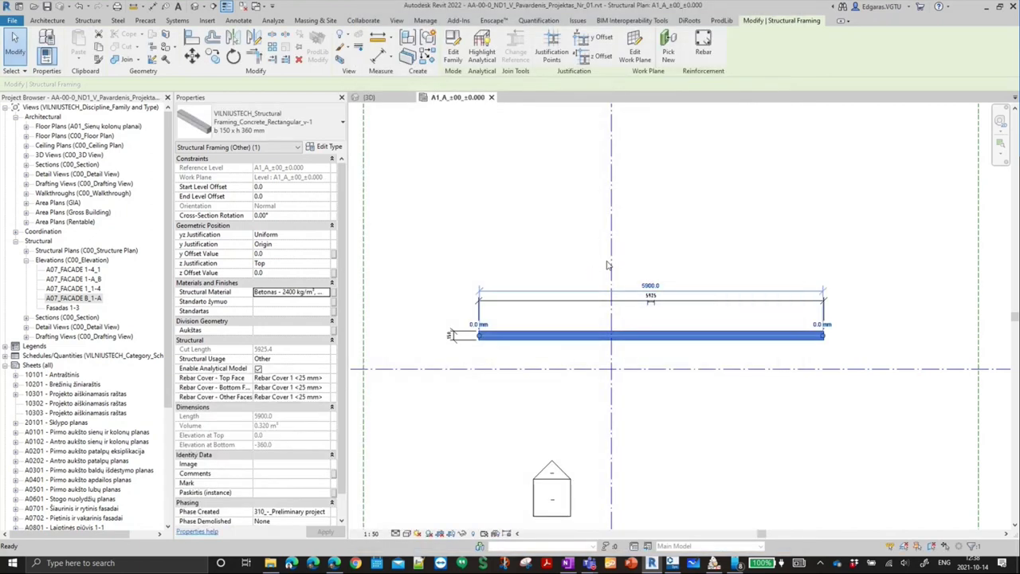
- Select the beam and make its temporary 5925 dimension permanent
scroll(550, 303, up, 1)
scroll(526, 319, up, 1)
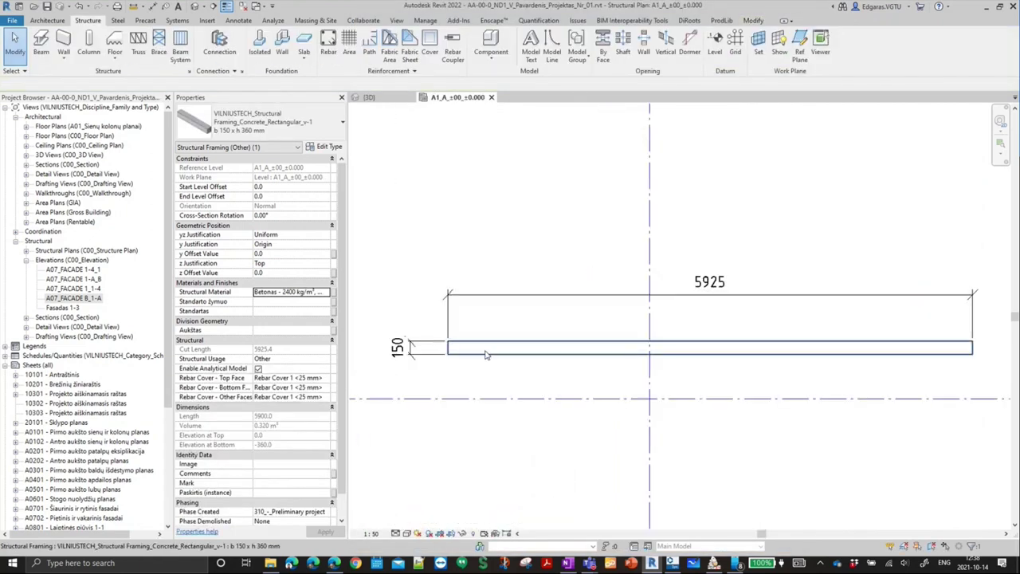
scroll(521, 353, down, 2)
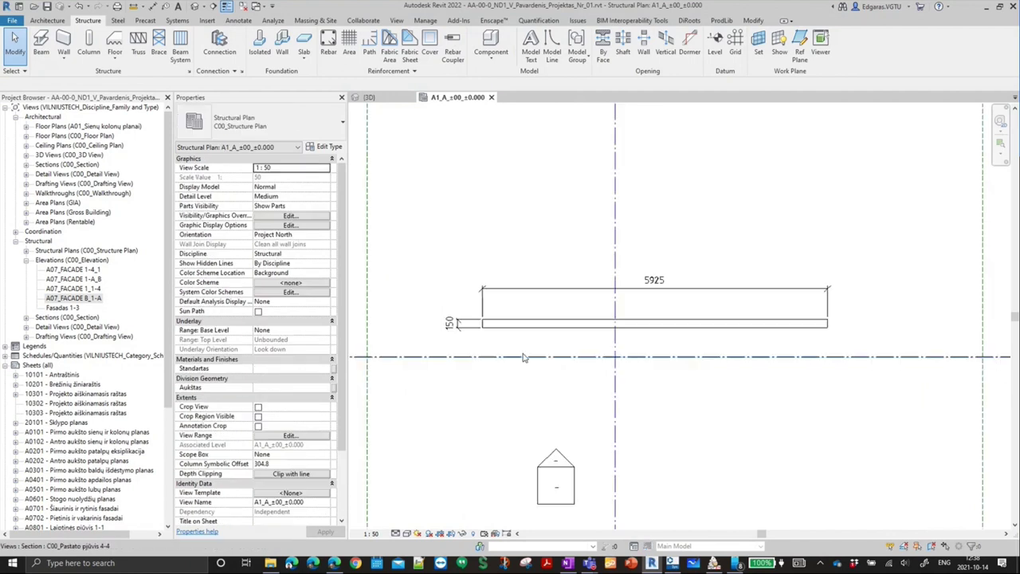
click(558, 320)
scroll(628, 299, up, 3)
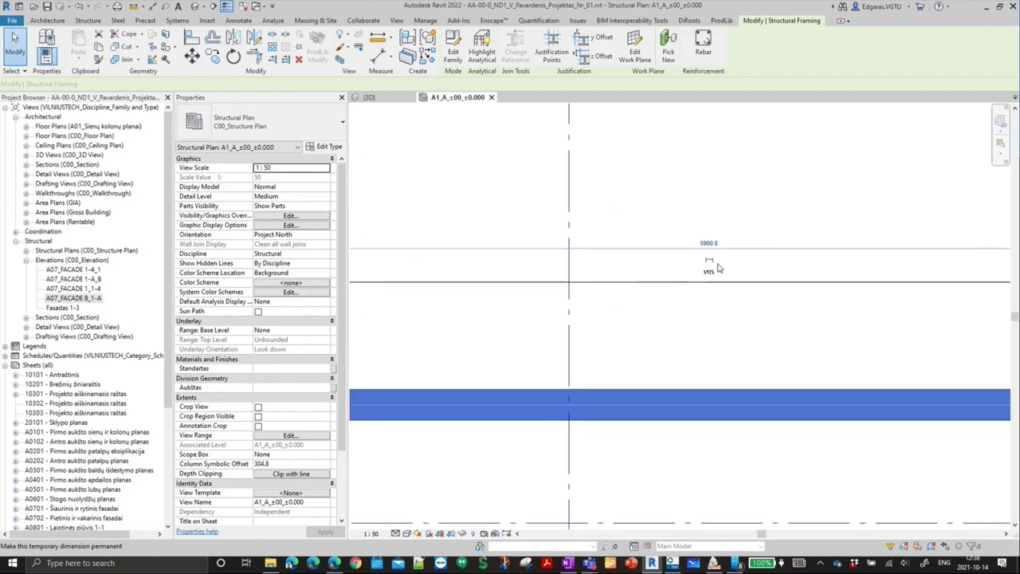
scroll(717, 269, up, 2)
click(704, 284)
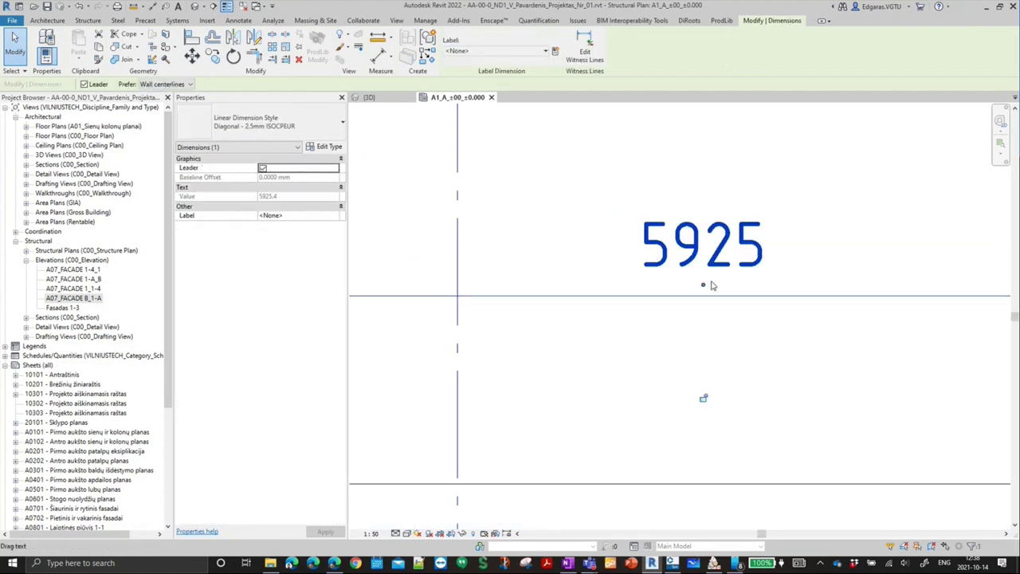
scroll(713, 285, down, 3)
- Drag the beam's left end grip horizontally, then check the 5925 dimension
click(558, 351)
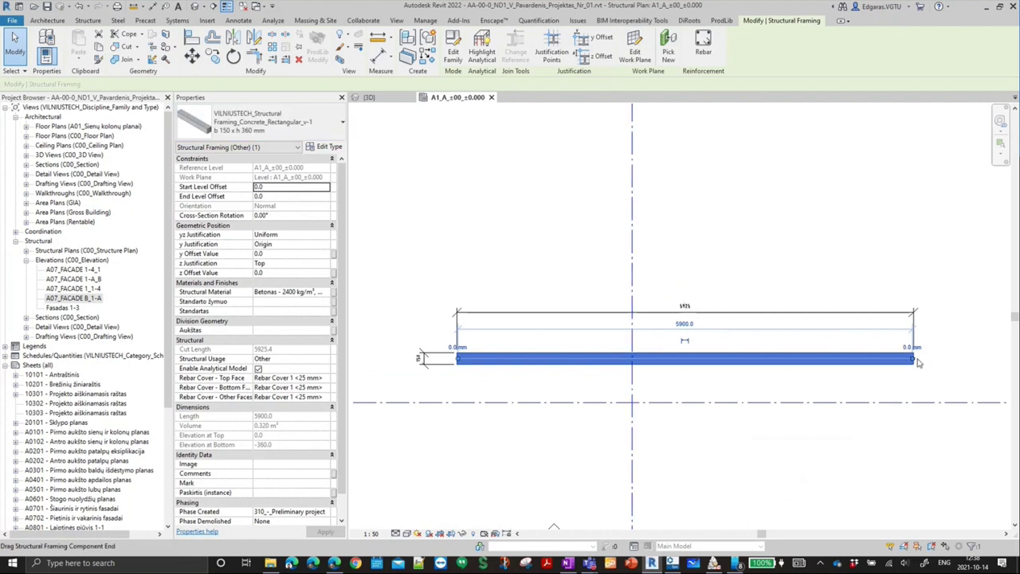
scroll(918, 363, up, 5)
scroll(924, 354, down, 3)
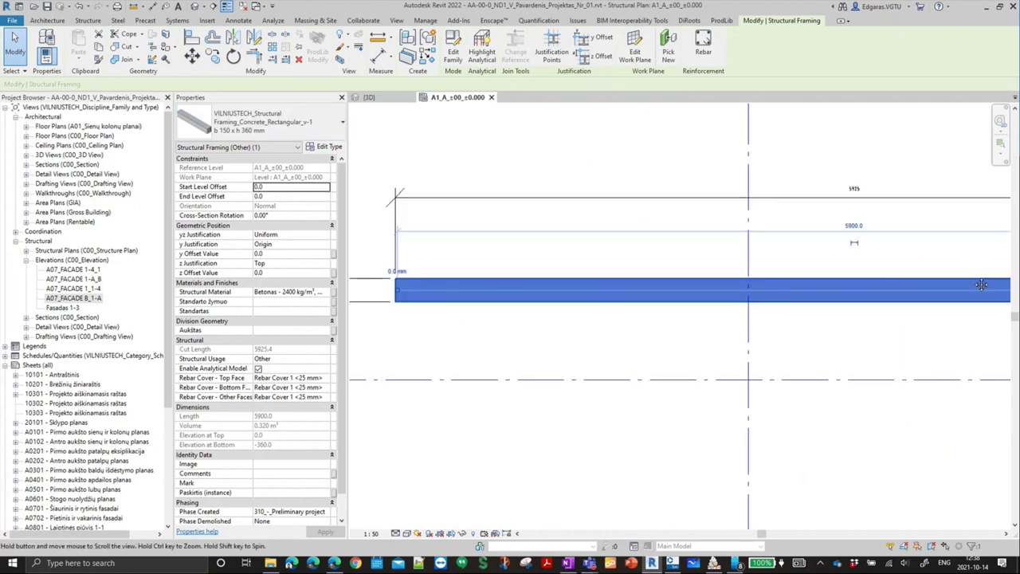
middle_drag(374, 360, 412, 291)
drag(412, 292, 402, 292)
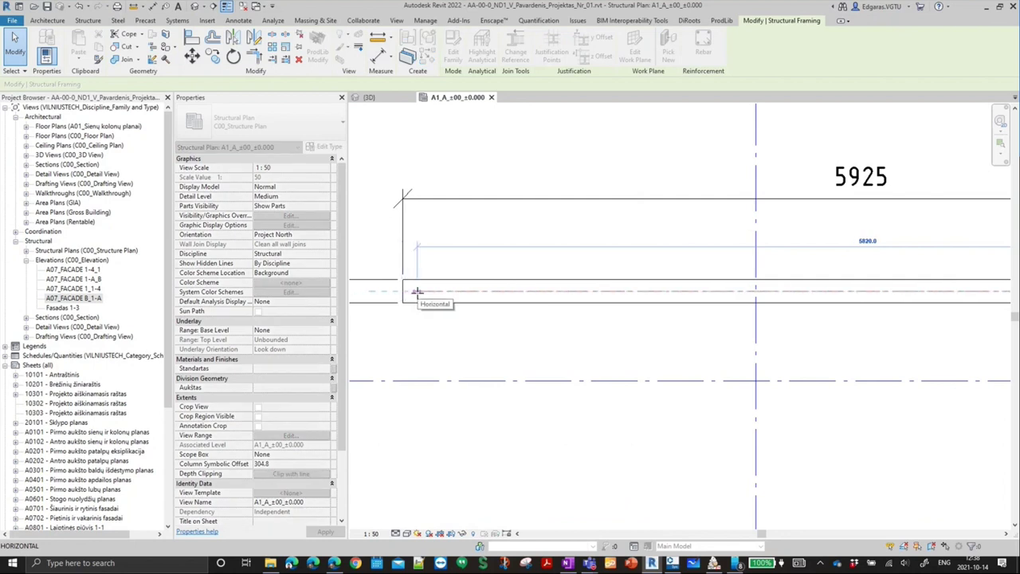
click(502, 300)
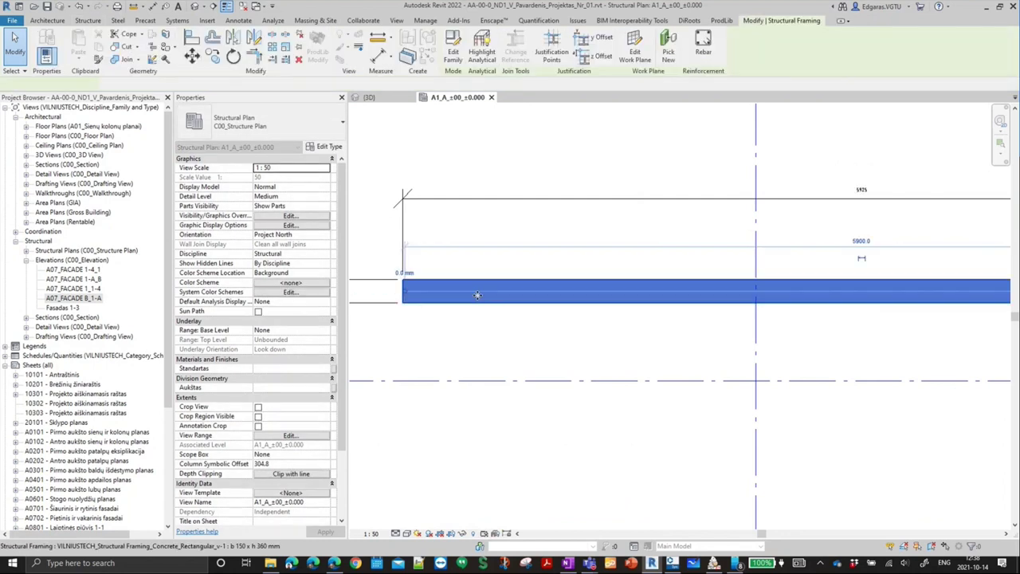
scroll(479, 294, down, 2)
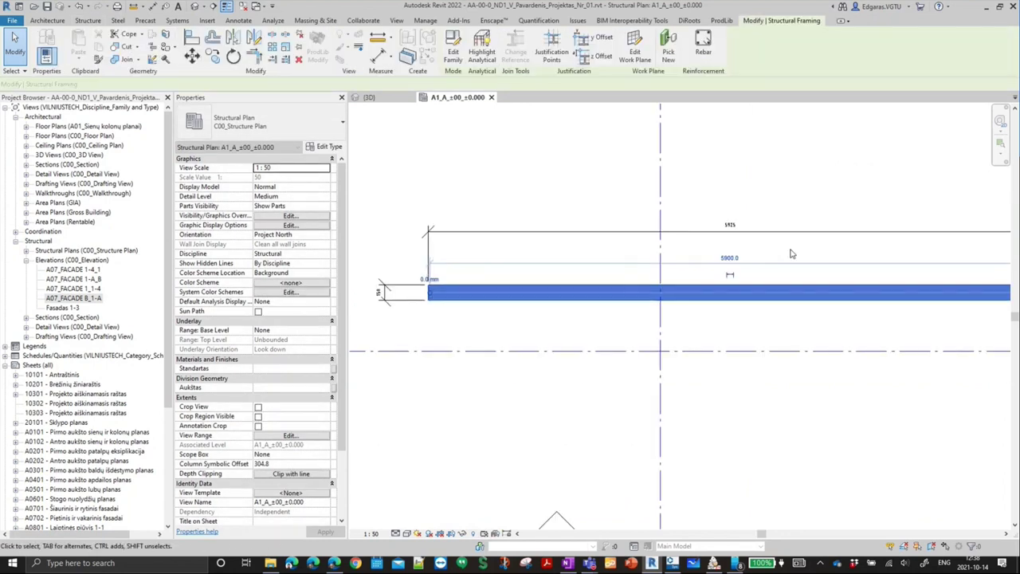
click(751, 229)
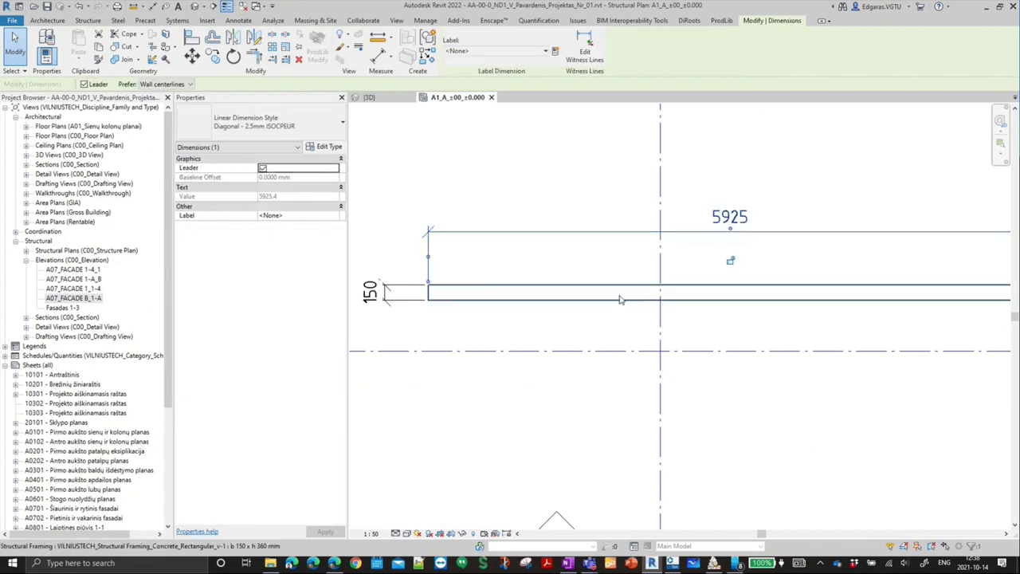
- Extend the beam's left end onto the 5925 dimension's witness line
click(466, 293)
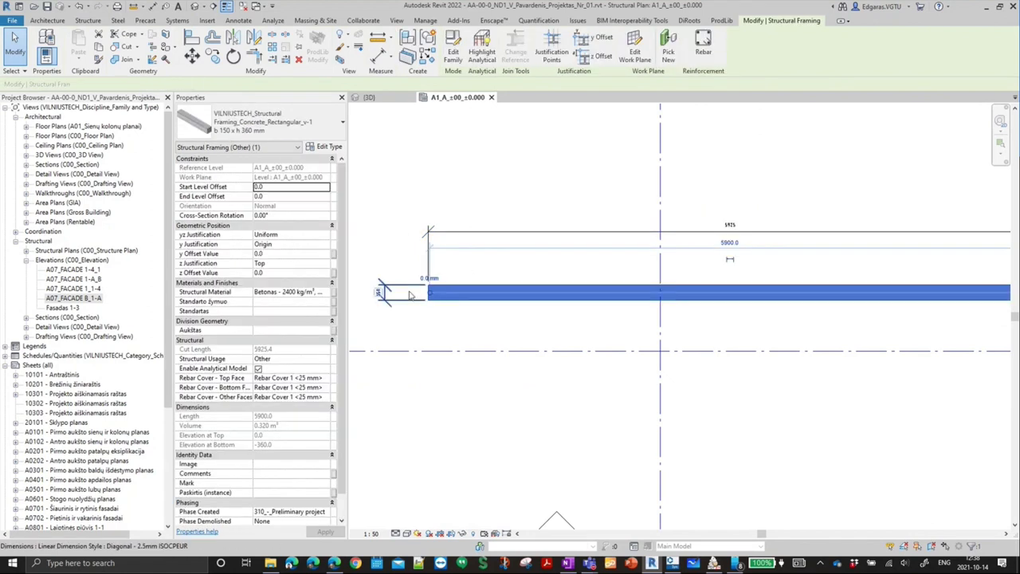
scroll(431, 292, up, 3)
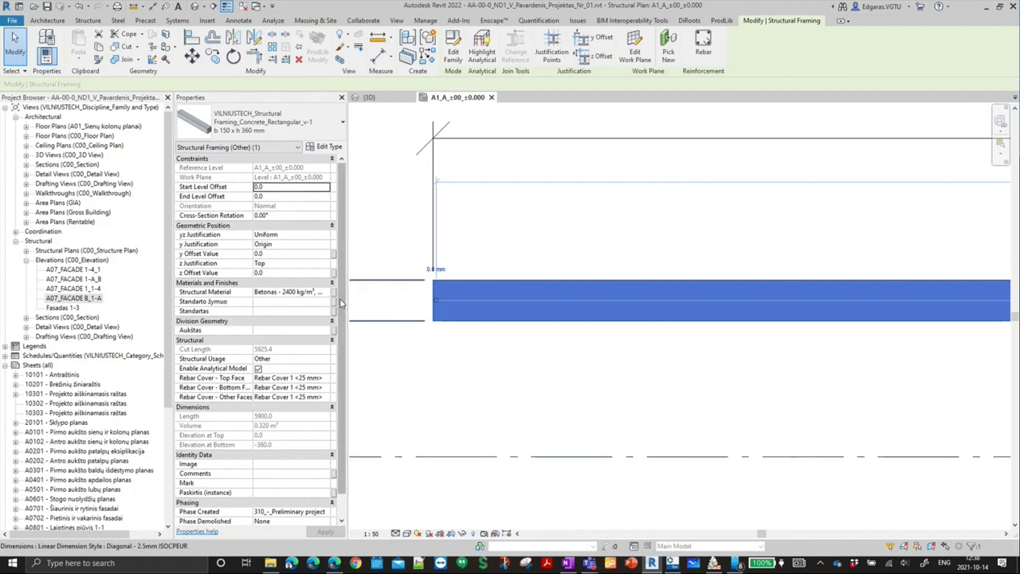
mouse_move(341, 307)
mouse_down()
mouse_move(346, 368)
mouse_move(346, 269)
mouse_up()
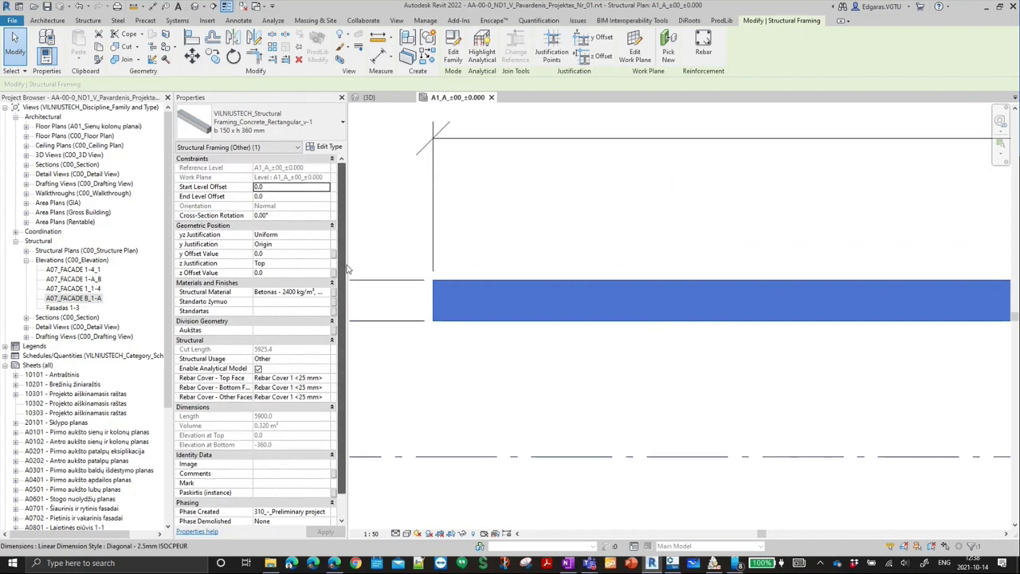
scroll(510, 335, down, 2)
scroll(510, 335, down, 1)
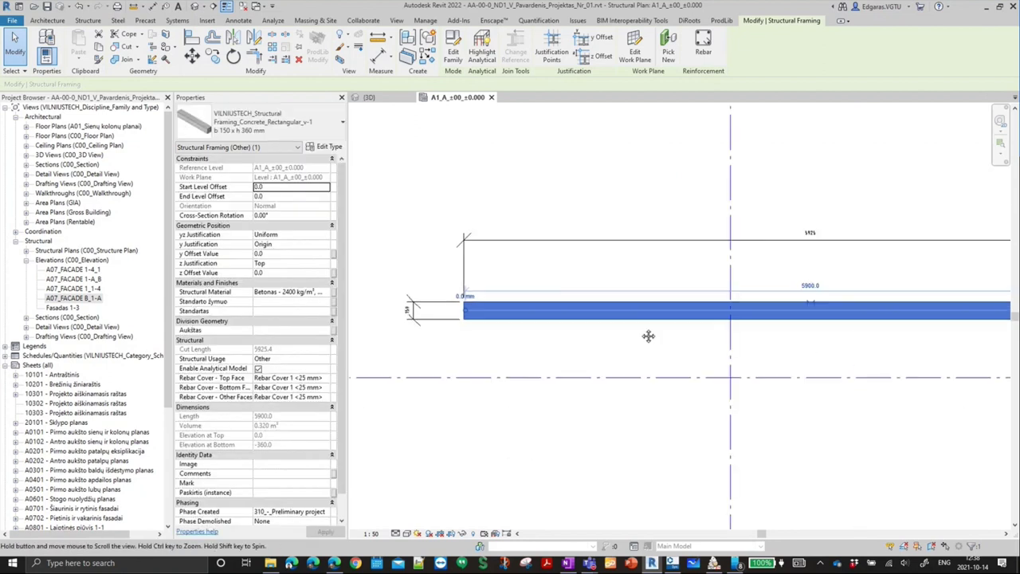
mouse_move(648, 335)
middle_down()
mouse_move(542, 330)
mouse_move(824, 357)
mouse_move(756, 351)
middle_up()
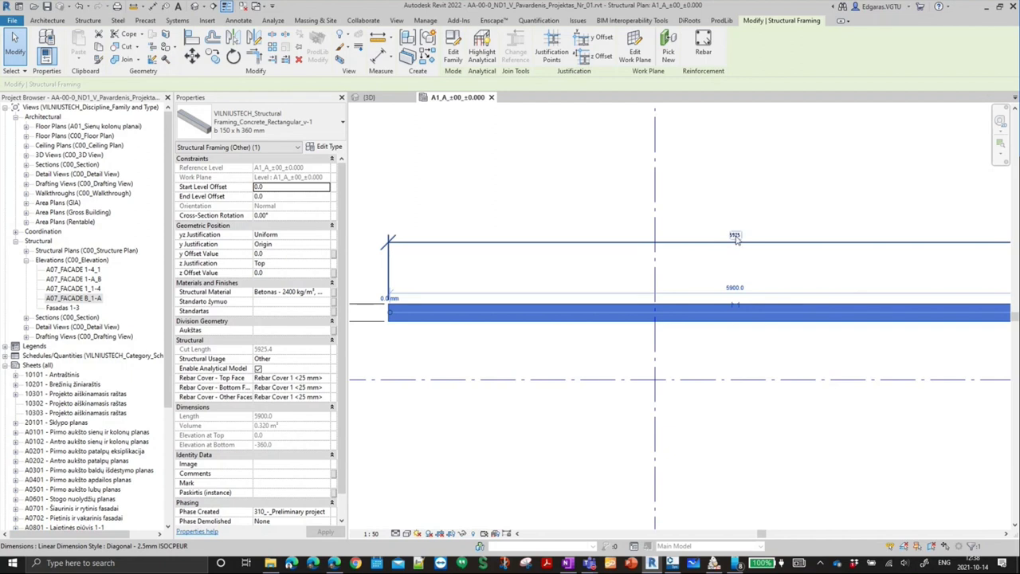
scroll(393, 312, up, 1)
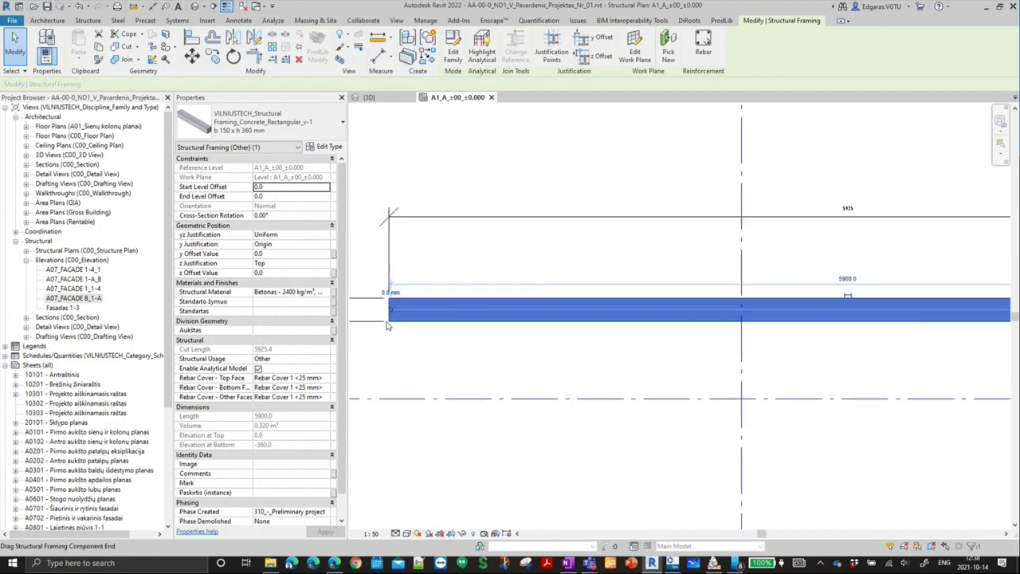
scroll(392, 313, up, 1)
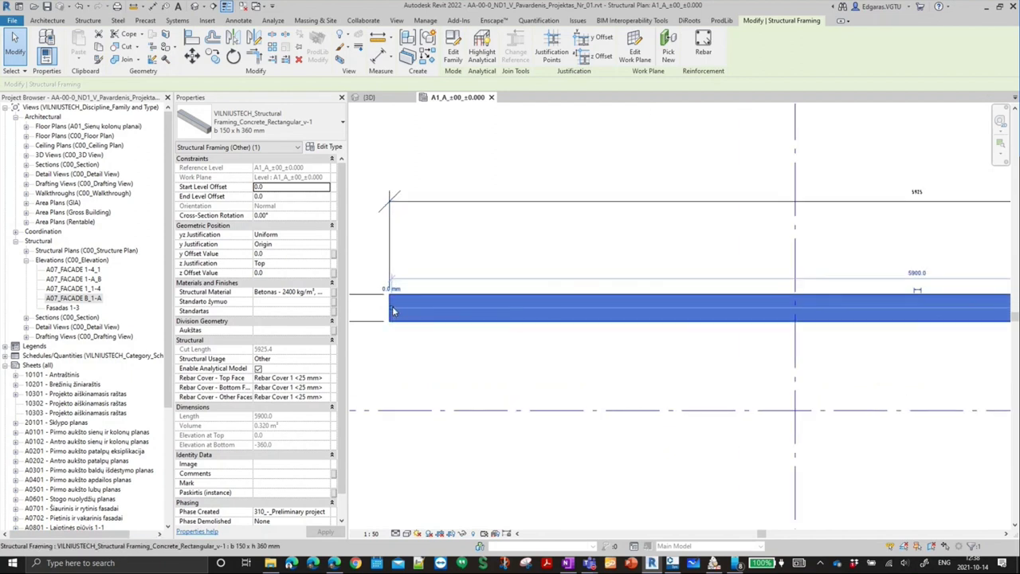
drag(383, 315, 388, 312)
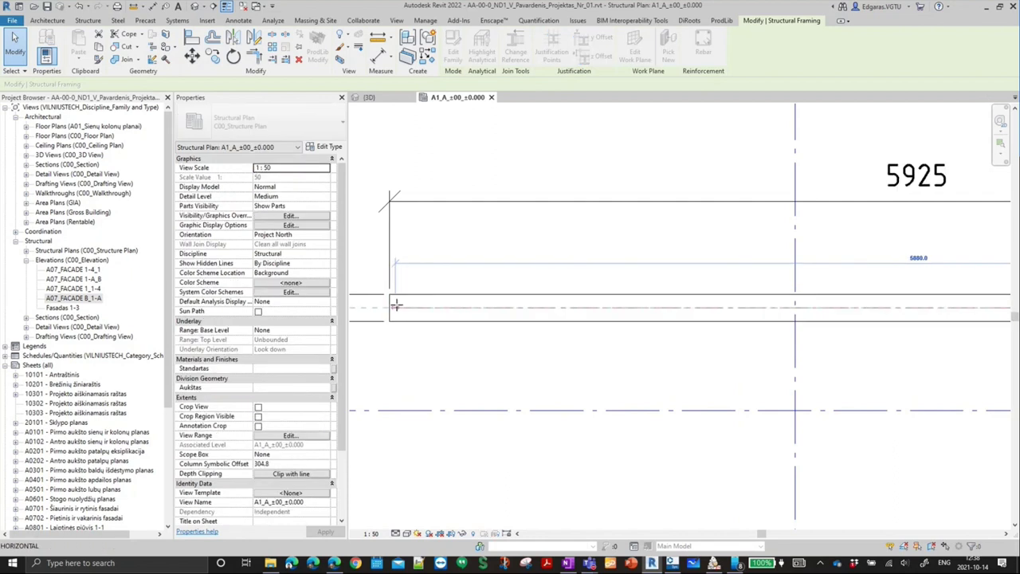
- Draw a reference plane at the beam's end and shift it to the right
scroll(535, 301, down, 3)
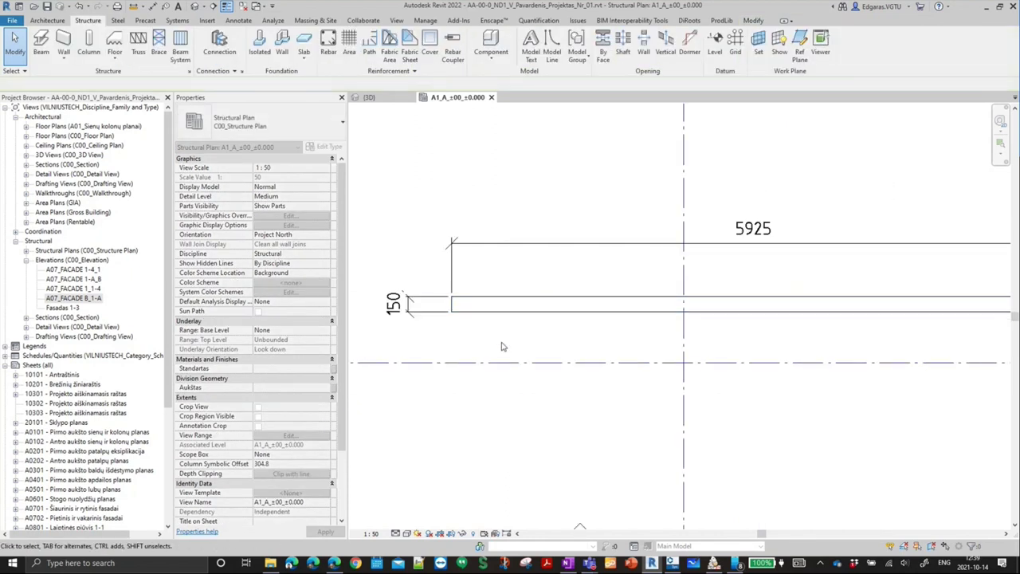
click(501, 346)
click(799, 48)
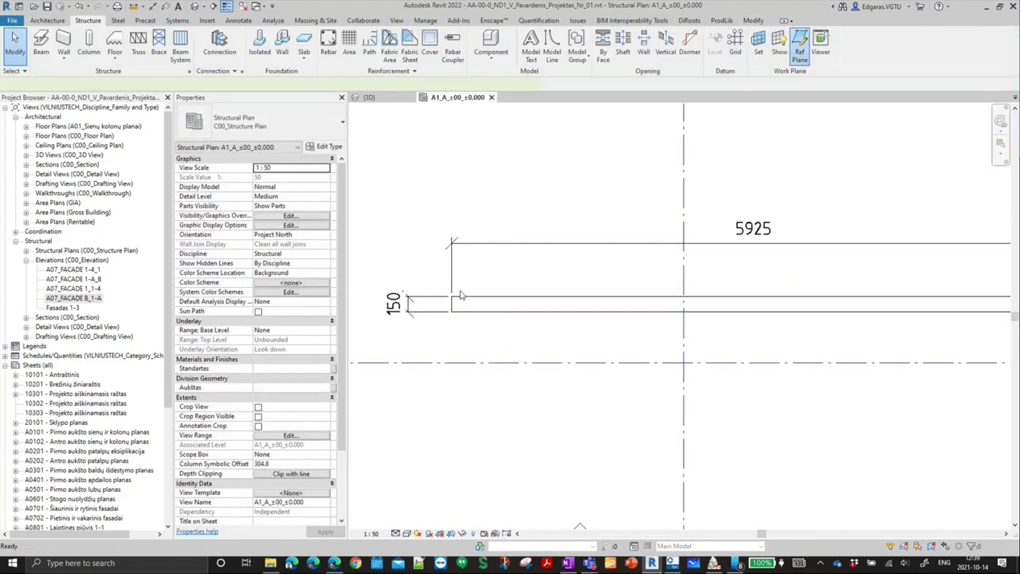
click(452, 312)
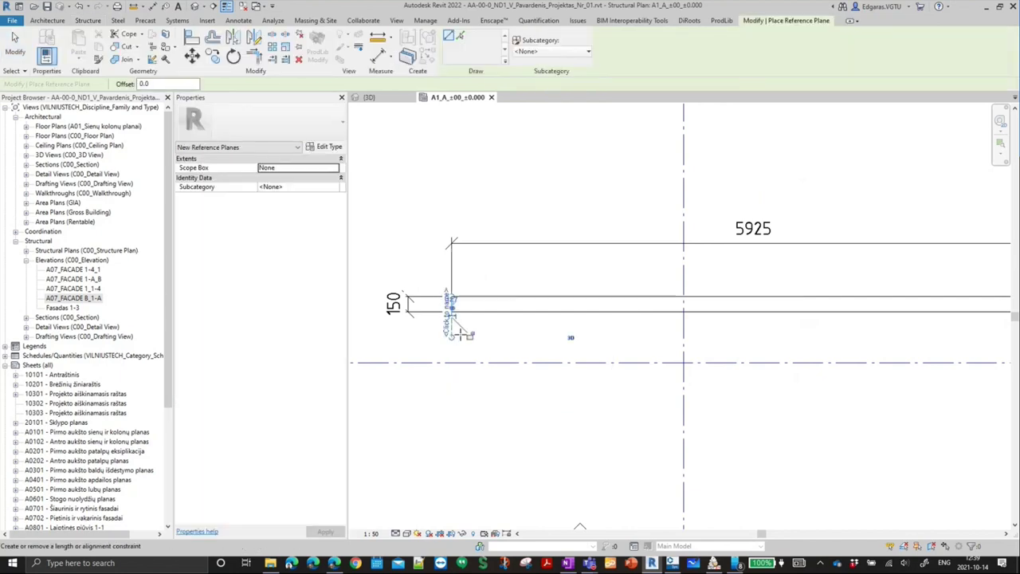
click(456, 337)
key(Escape)
drag(452, 335, 592, 331)
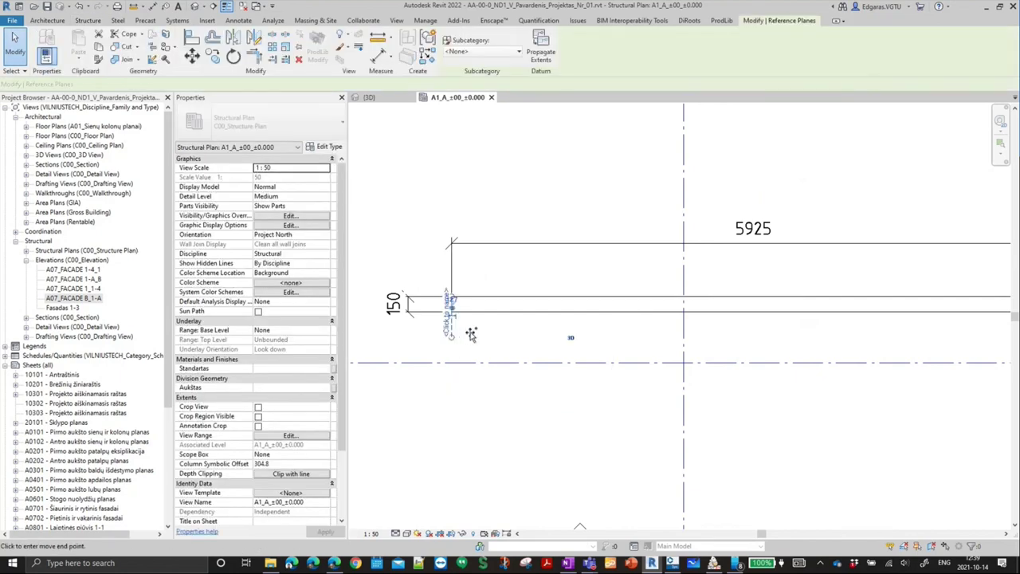
- Move the reference plane by 5 with the MV command
key(m)
key(v)
click(594, 332)
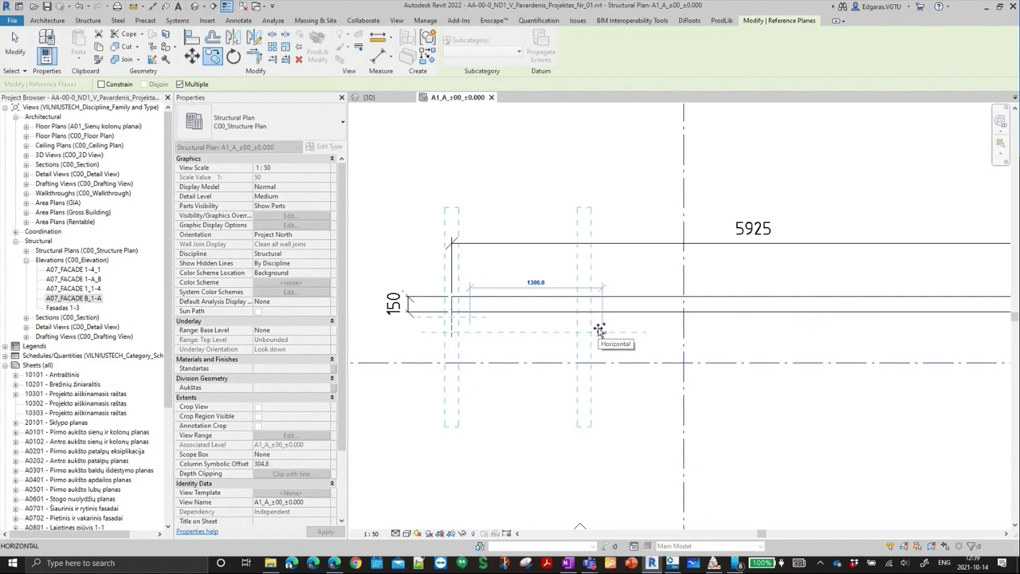
text(5900)
key(Return)
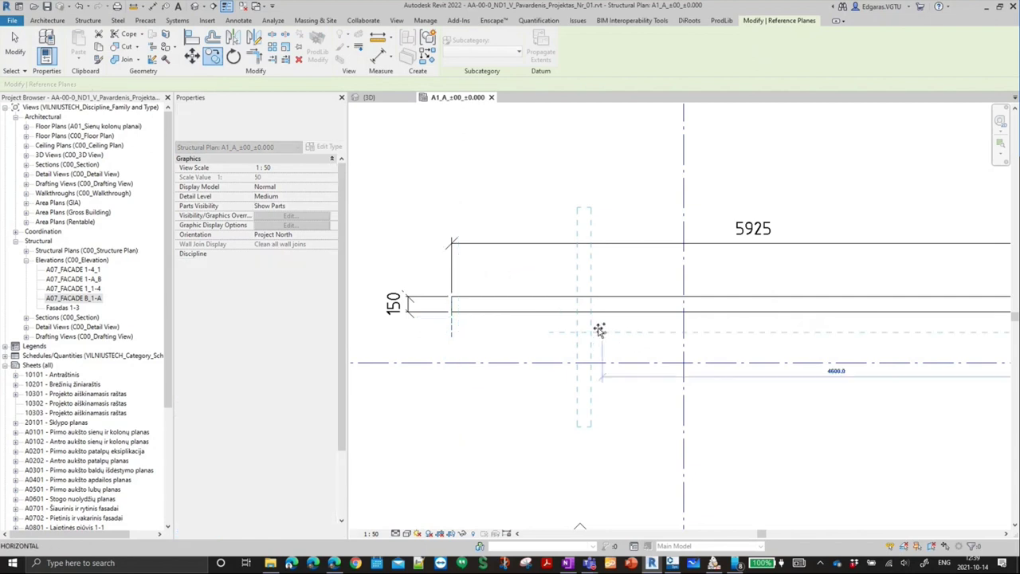
key(Escape)
- Move the beam's right end further left with MV
scroll(762, 319, down, 2)
scroll(765, 319, up, 3)
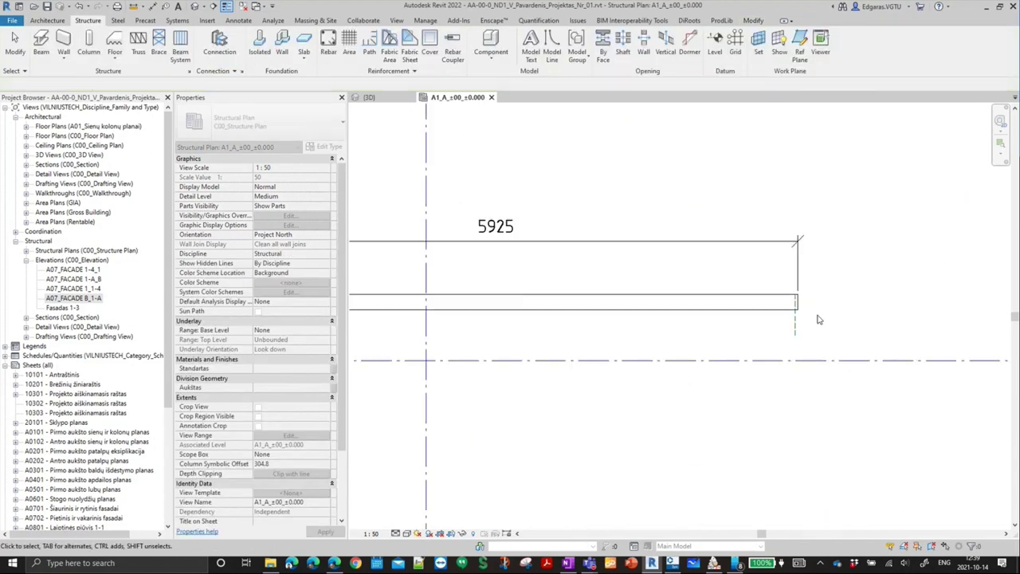
scroll(821, 315, up, 2)
click(813, 286)
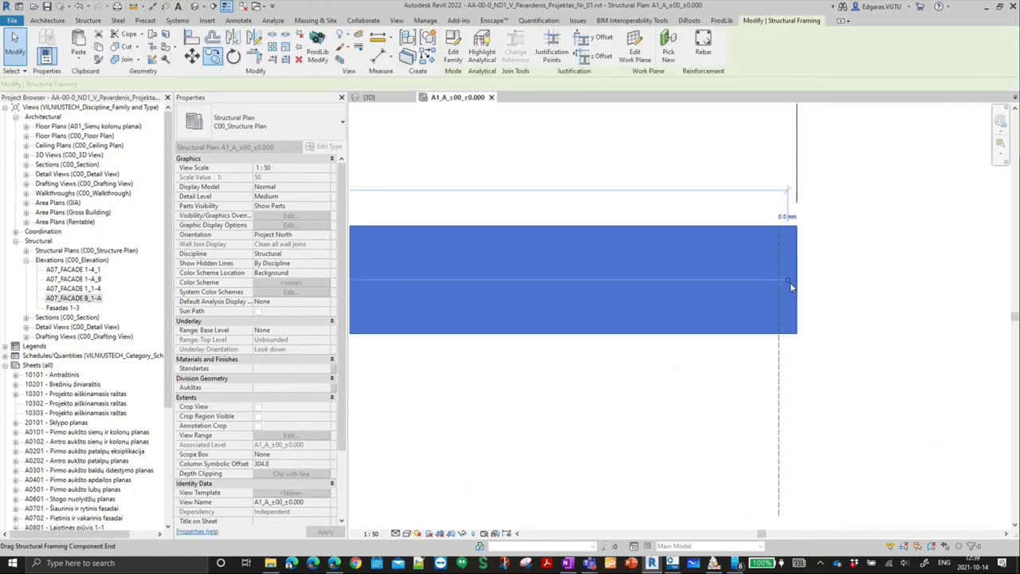
key(m)
key(v)
click(778, 281)
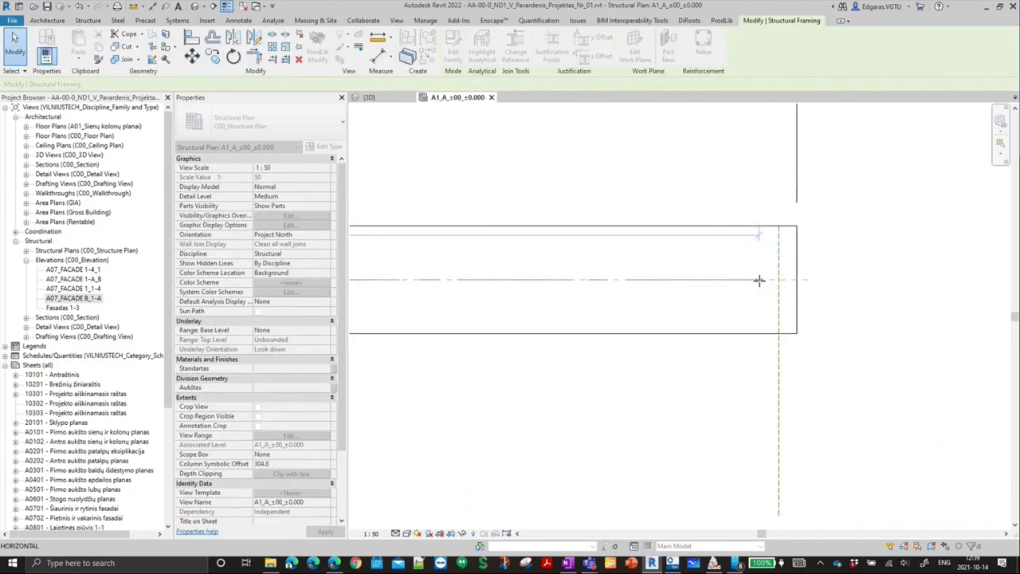
click(749, 281)
- Extend the beam's right end to the dashed reference plane with Trim/Extend to Corner
key(Escape)
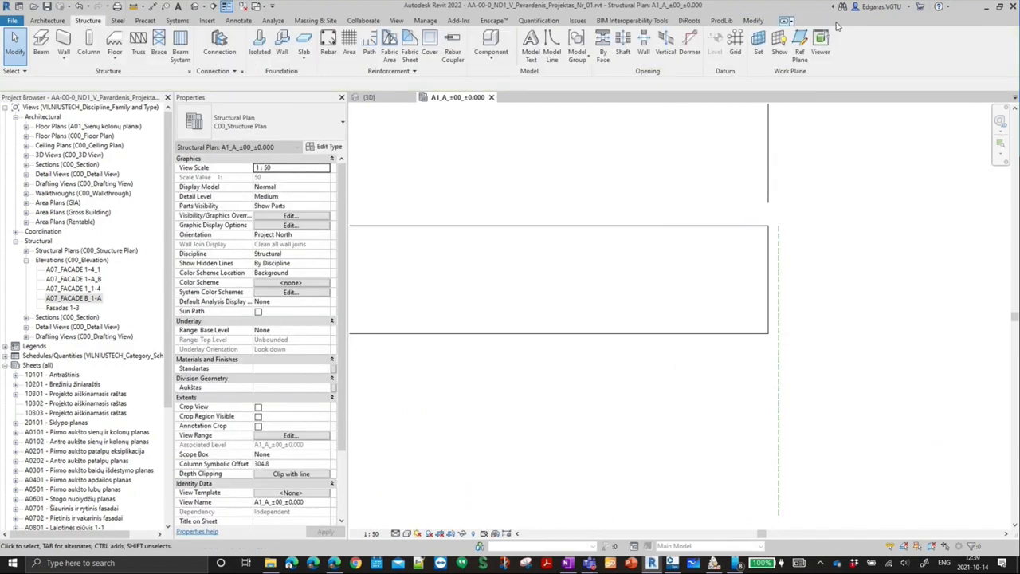
click(748, 21)
click(271, 62)
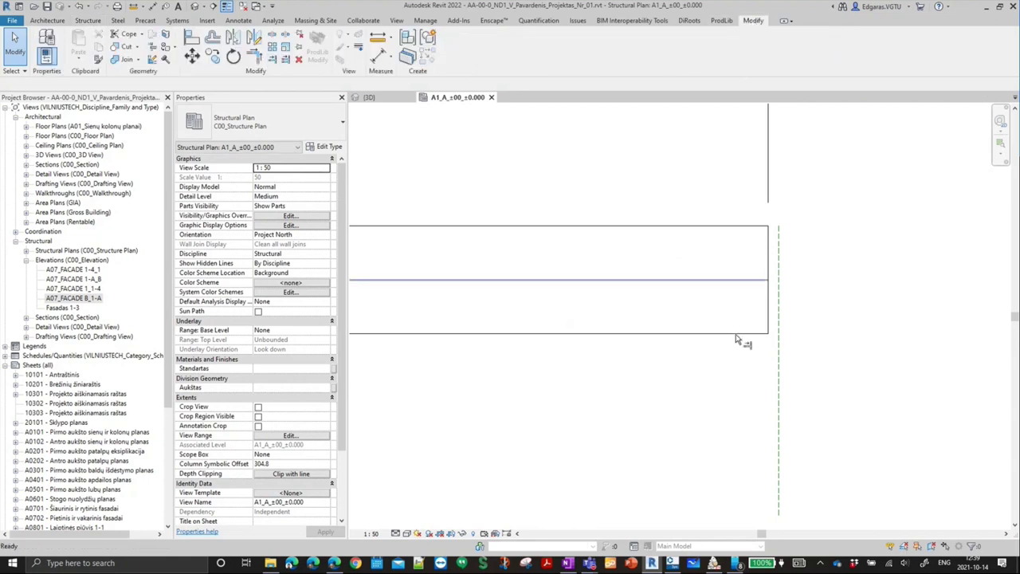
click(780, 366)
click(747, 334)
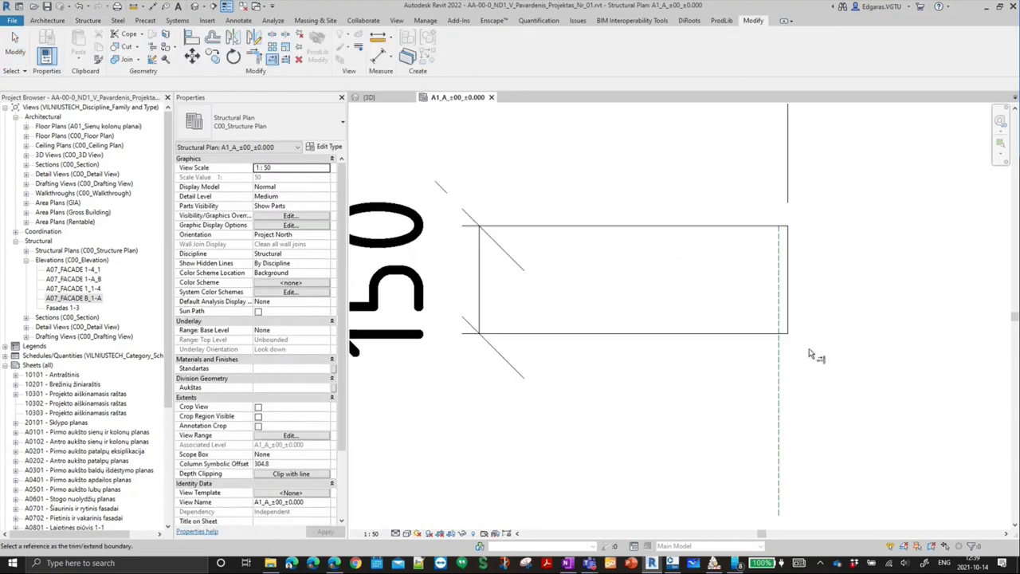
- Select the beam and review its type in the Type Selector list
click(784, 284)
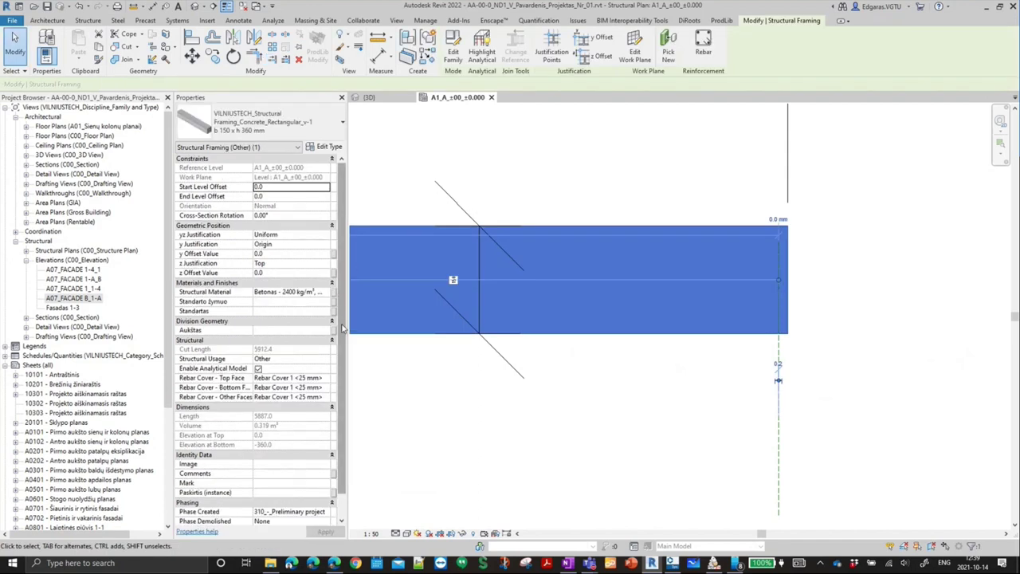
click(280, 121)
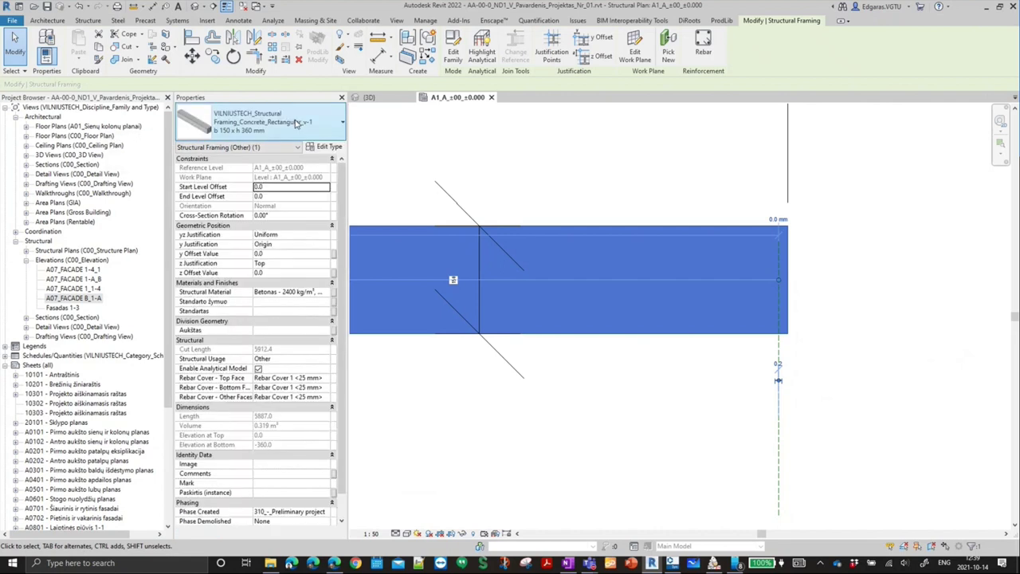
drag(344, 211, 356, 322)
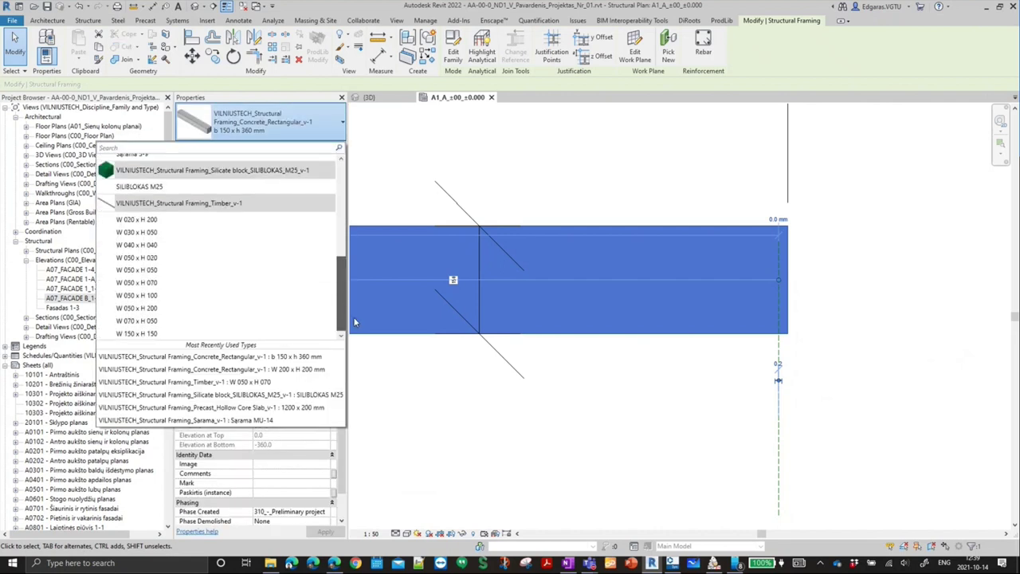
drag(355, 322, 360, 205)
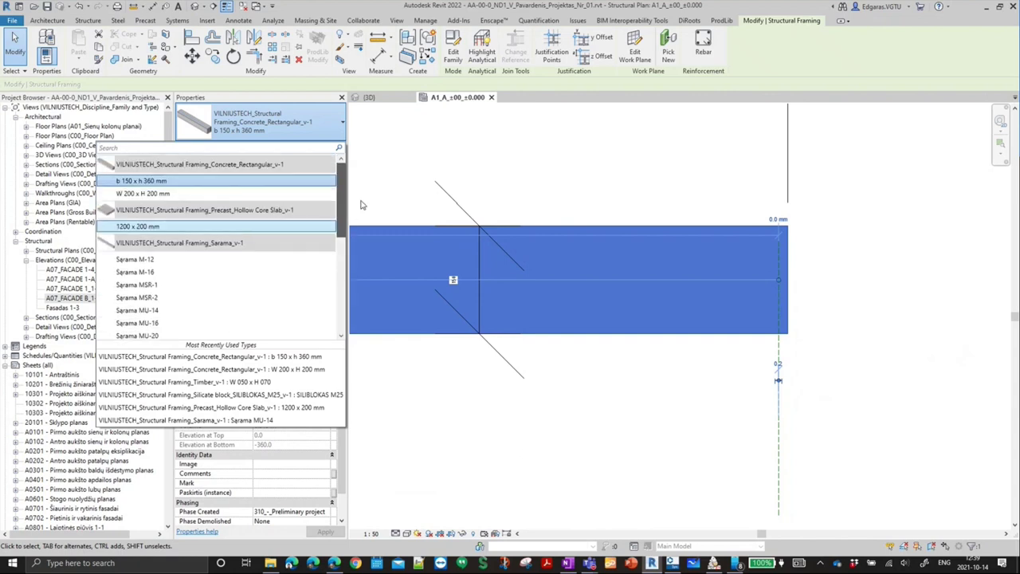
scroll(786, 260, up, 3)
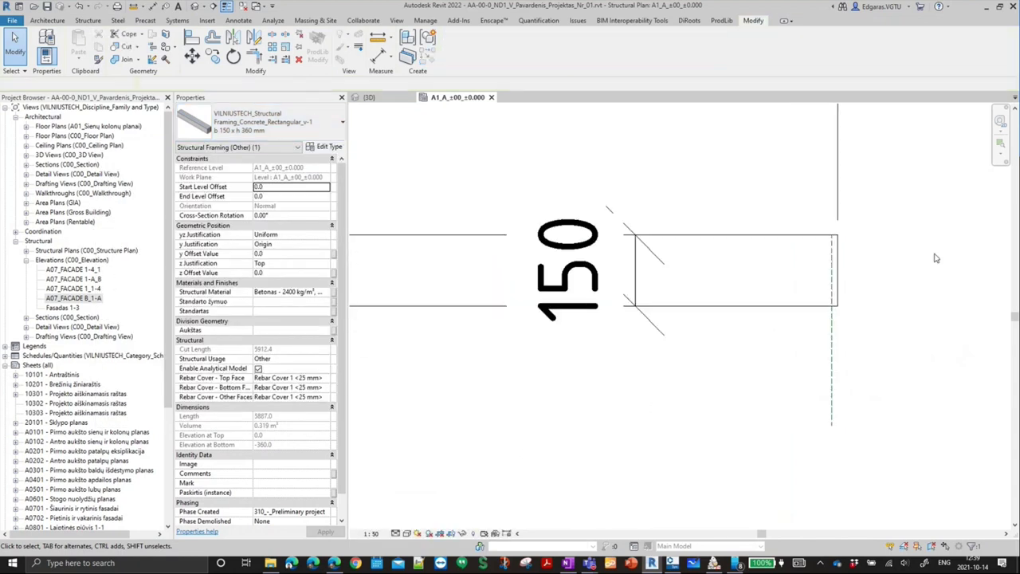
click(937, 257)
scroll(937, 257, down, 3)
mouse_move(558, 331)
middle_down()
mouse_move(824, 354)
mouse_move(986, 348)
mouse_move(940, 350)
middle_up()
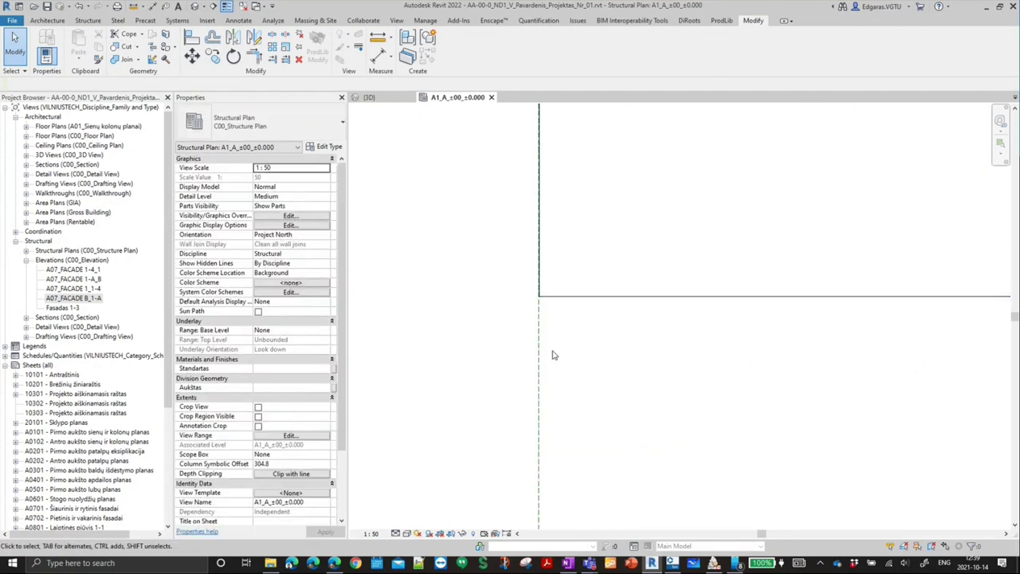
- Start AL near the beam end and 150 dimension, then cancel and reselect the beam
key(a)
key(a)
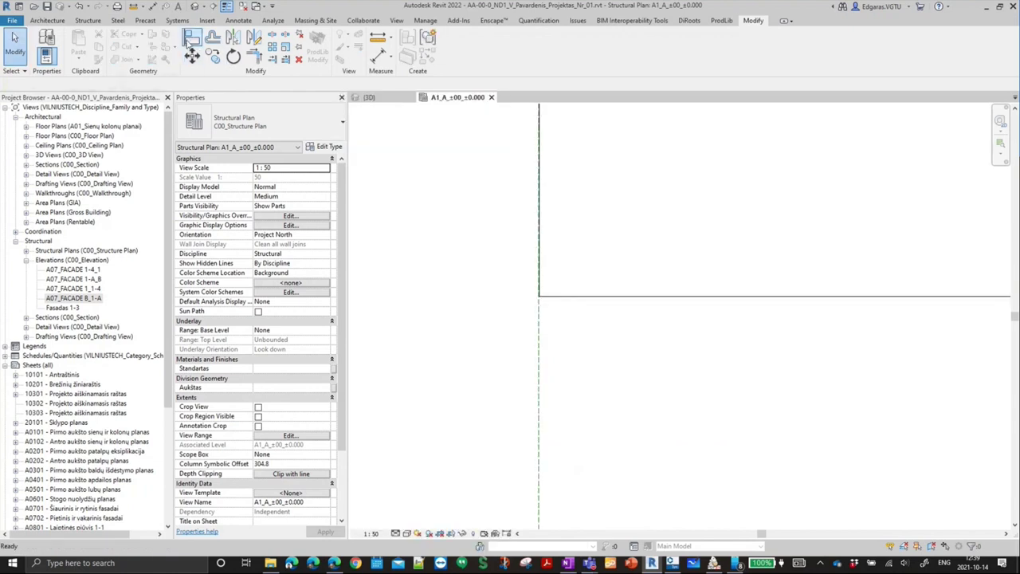
key(a)
key(l)
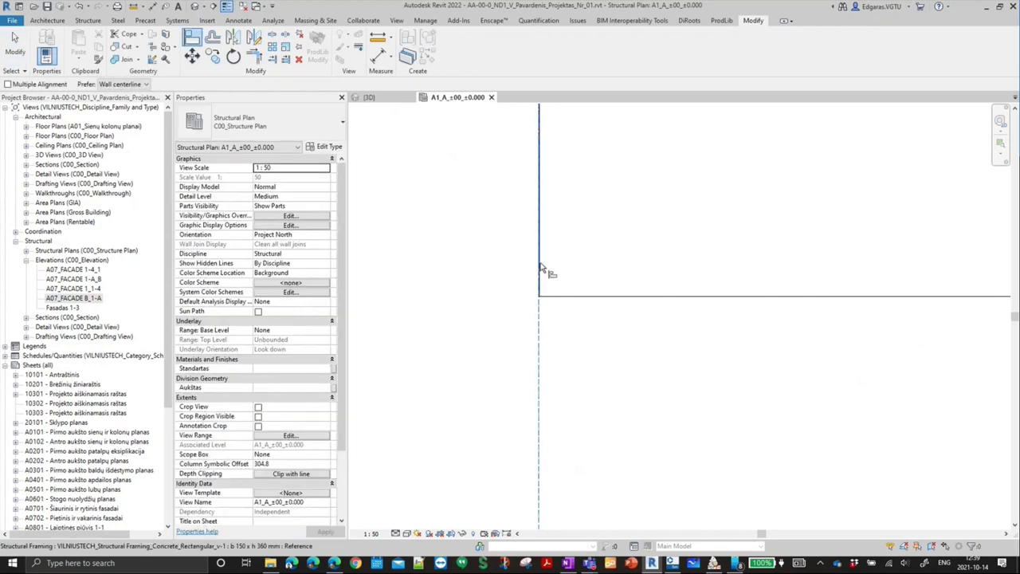
scroll(516, 327, up, 5)
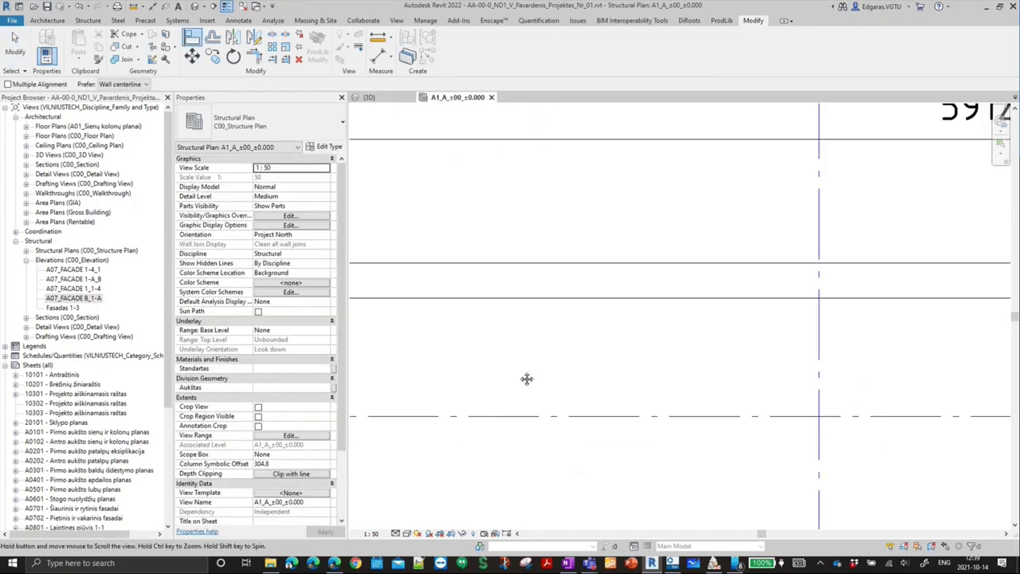
middle_drag(863, 350, 499, 340)
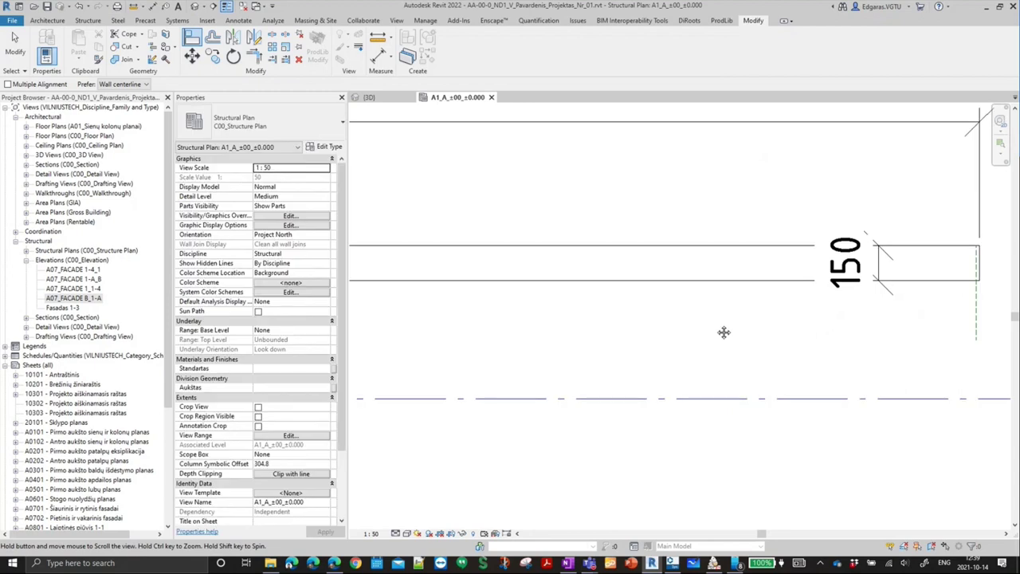
scroll(743, 280, up, 5)
key(Escape)
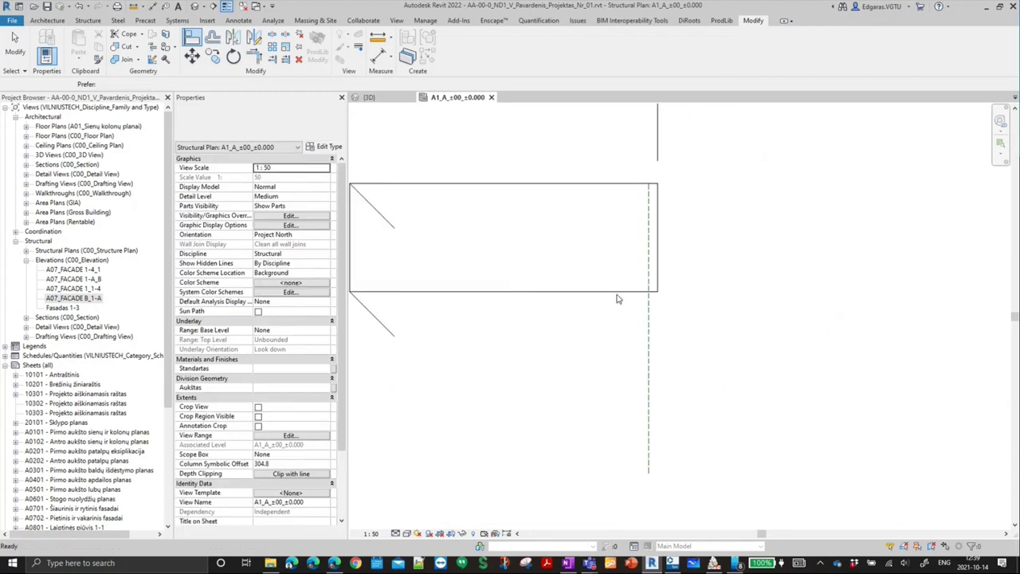
click(659, 252)
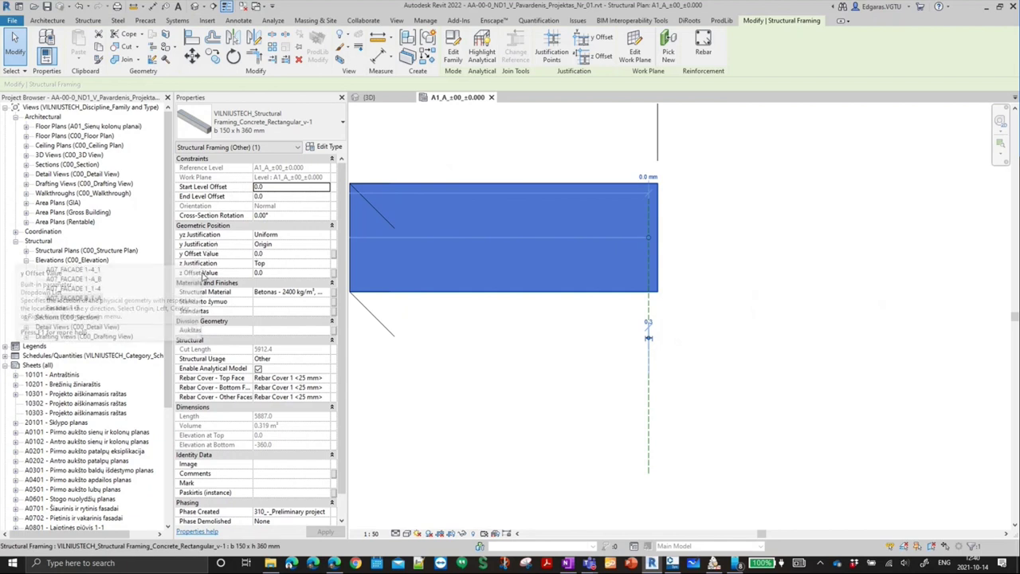
click(277, 254)
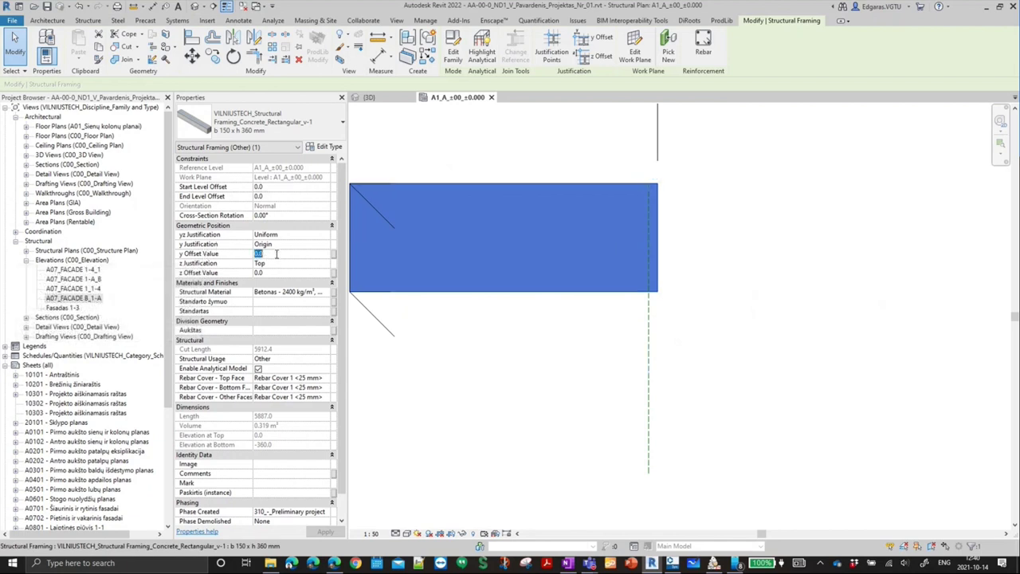
text(12)
key(Return)
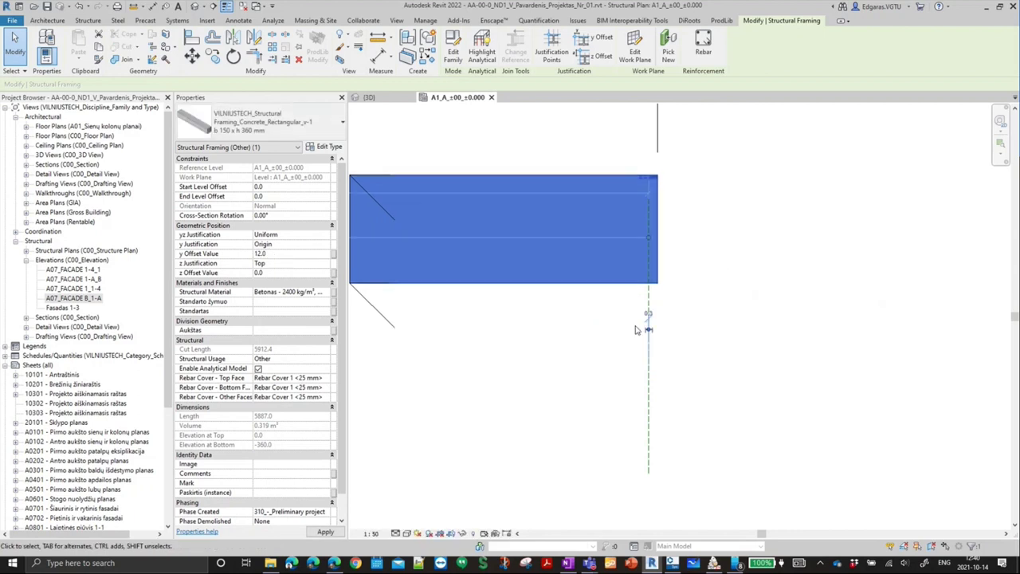
click(278, 253)
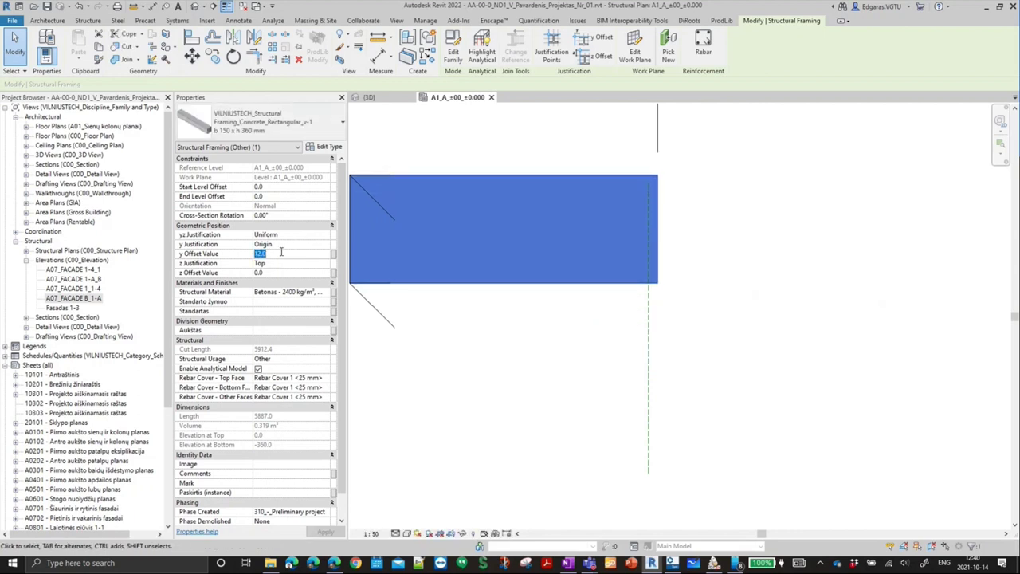
text(0)
key(Return)
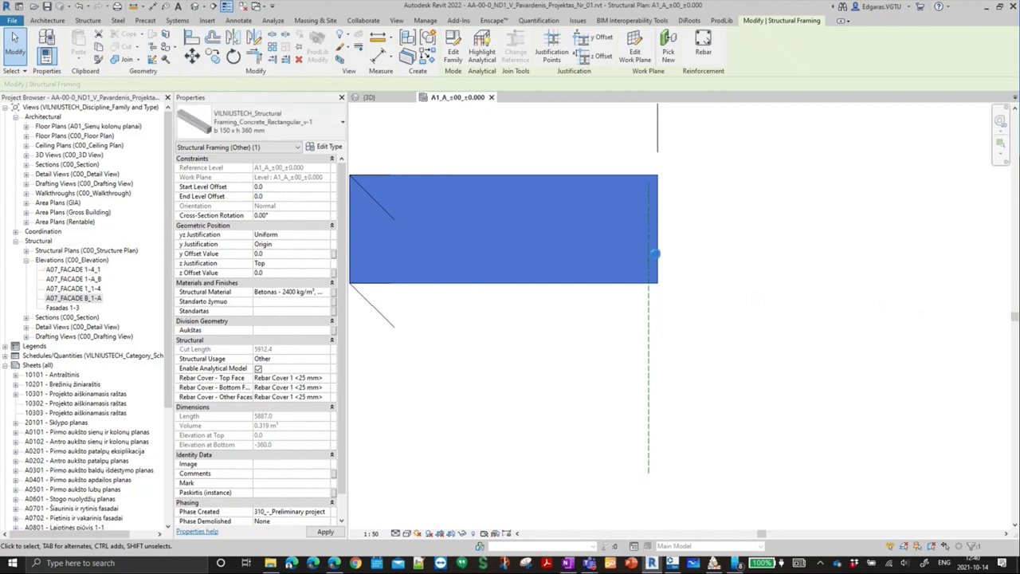
click(707, 231)
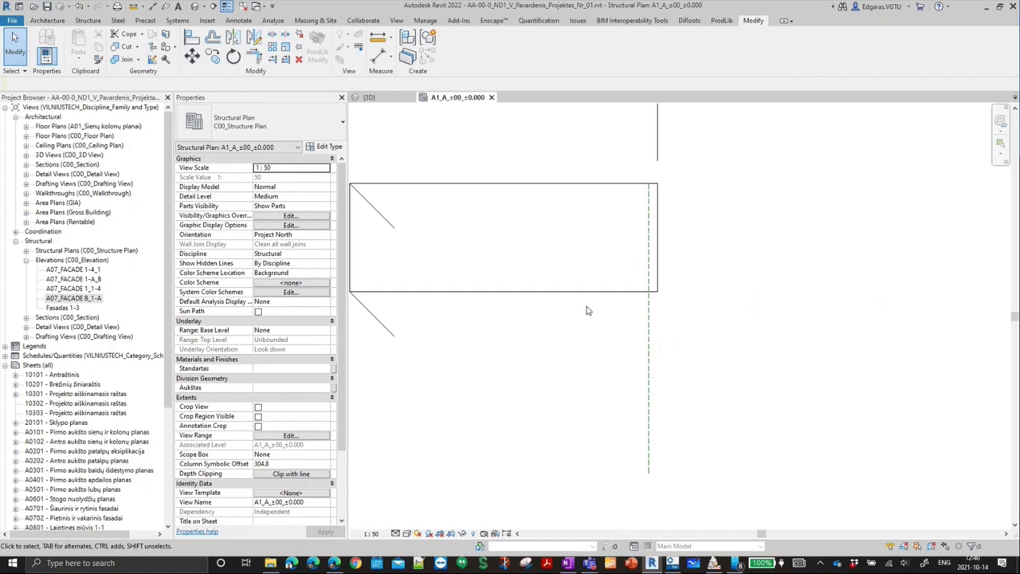
- Zoom to the beam and its 5912 dimension and inspect the beam
scroll(666, 270, up, 3)
scroll(666, 270, down, 2)
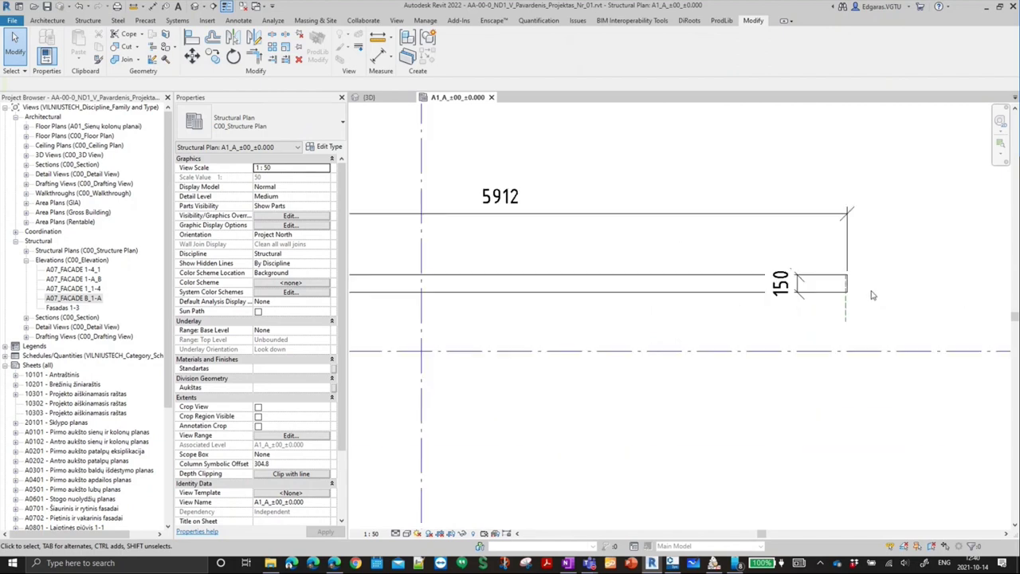
mouse_move(606, 370)
middle_down()
mouse_move(968, 315)
mouse_move(662, 288)
middle_up()
scroll(910, 279, up, 2)
scroll(904, 282, up, 3)
click(662, 289)
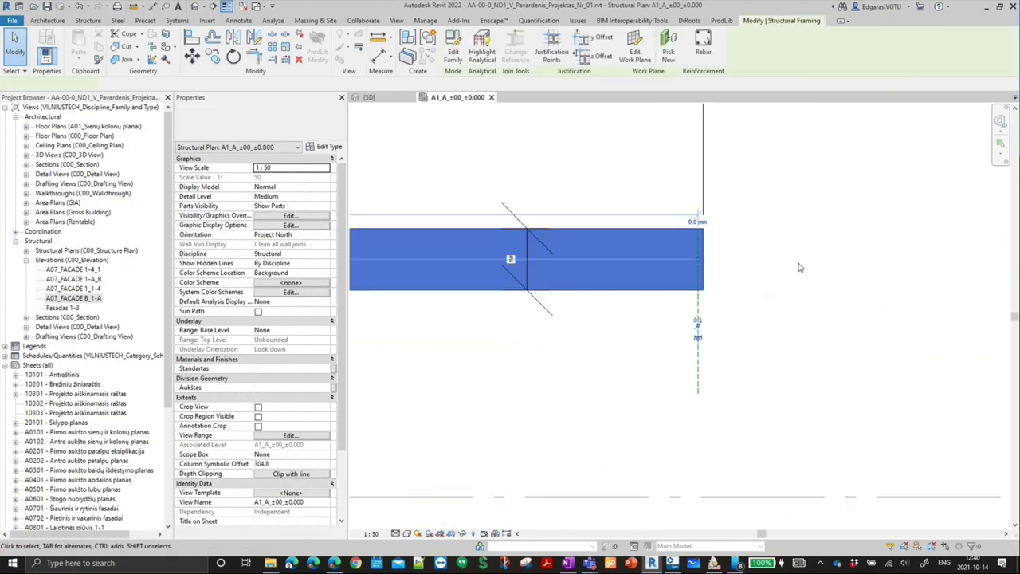
scroll(703, 267, up, 3)
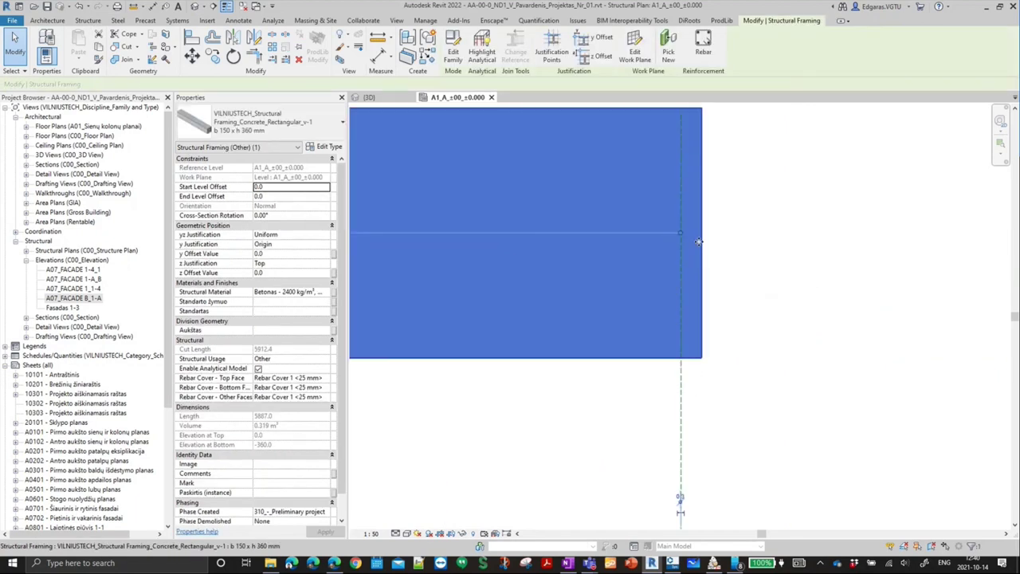
key(Escape)
- Align and lock the beam's end edge to the dashed reference plane
click(192, 37)
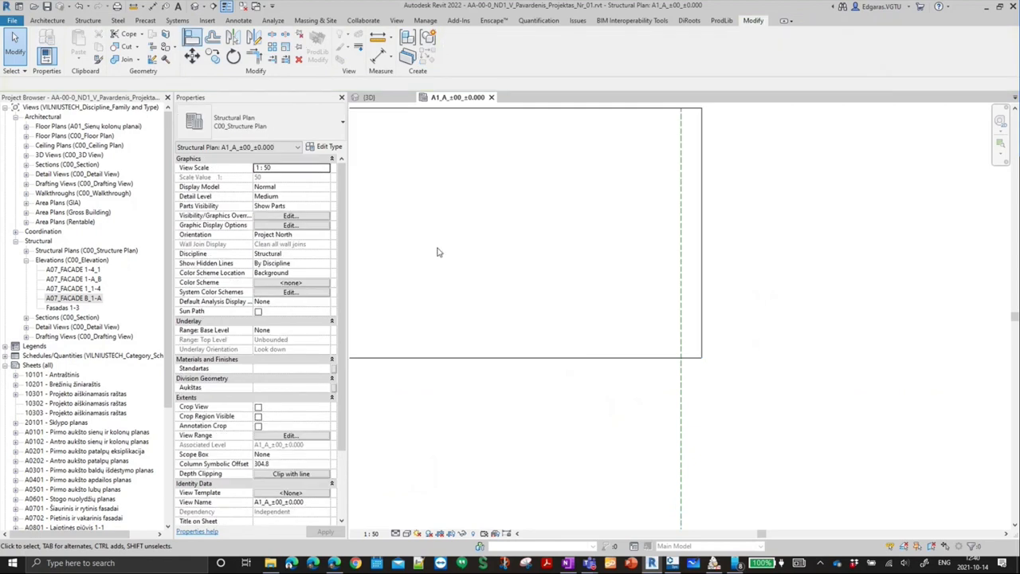
click(693, 382)
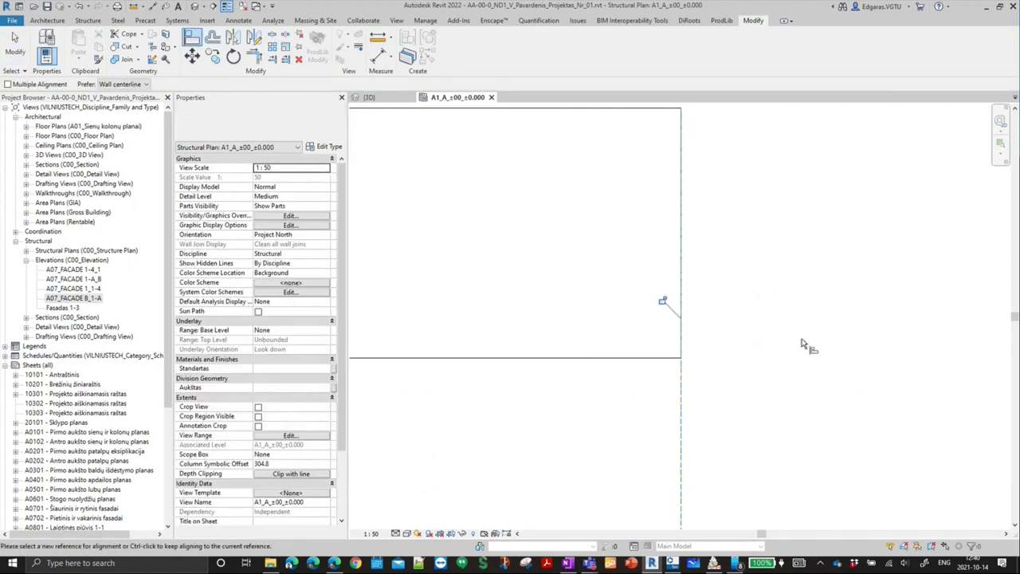
scroll(810, 346, down, 2)
middle_drag(558, 370, 990, 360)
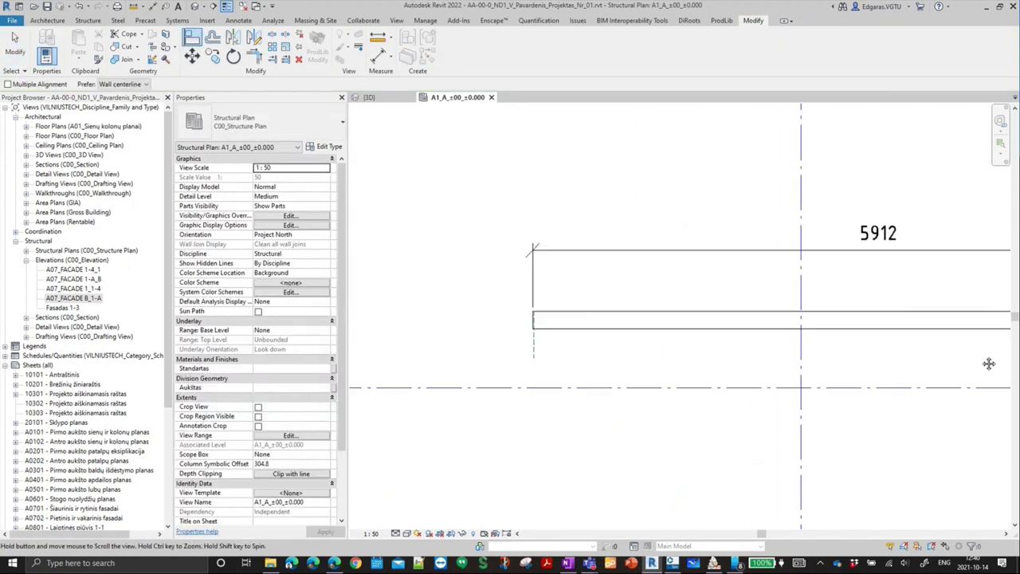
scroll(517, 325, up, 2)
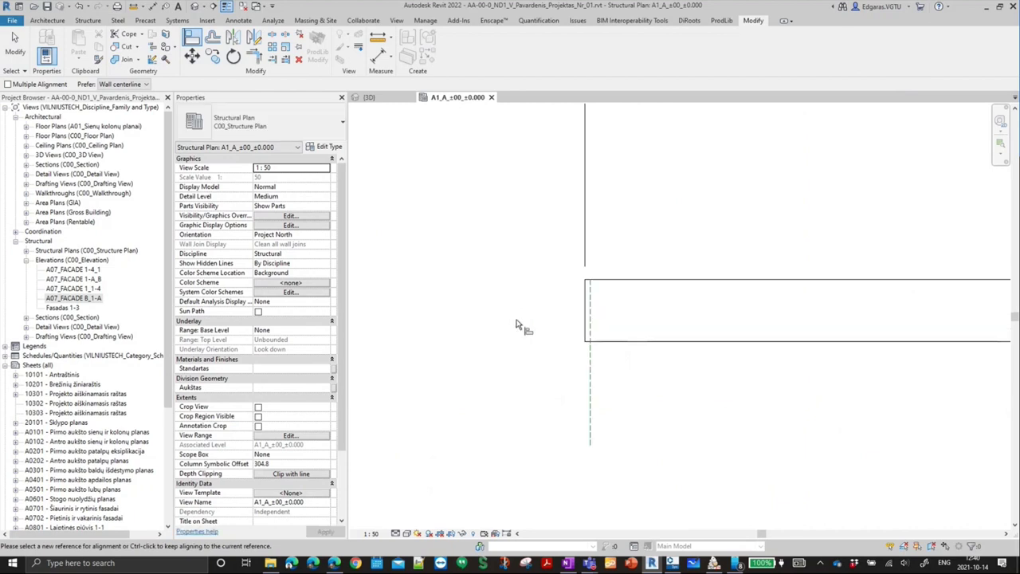
click(586, 328)
scroll(469, 295, down, 3)
middle_drag(686, 343, 553, 355)
scroll(808, 323, up, 2)
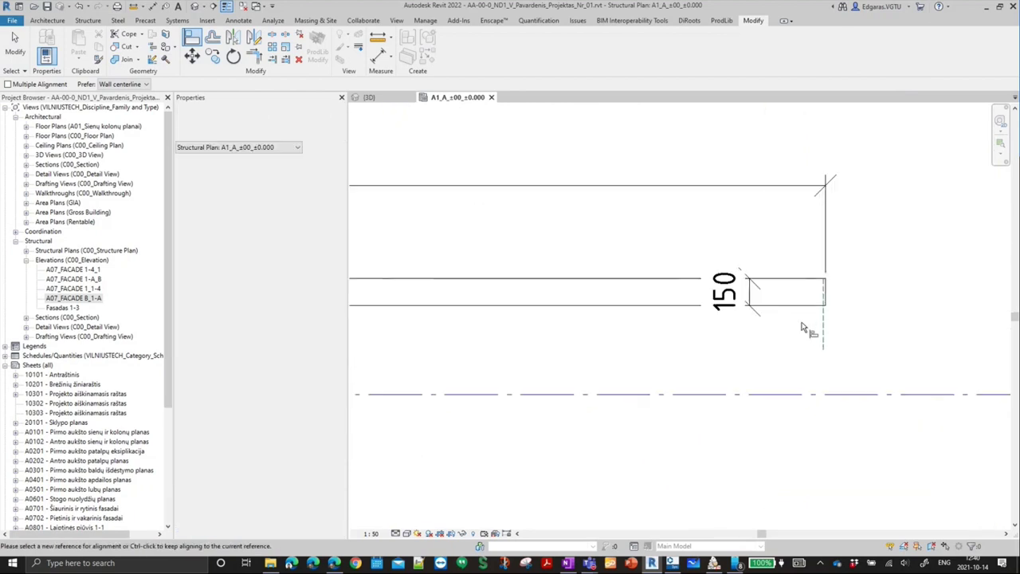
scroll(820, 330, up, 1)
scroll(801, 314, up, 1)
key(Escape)
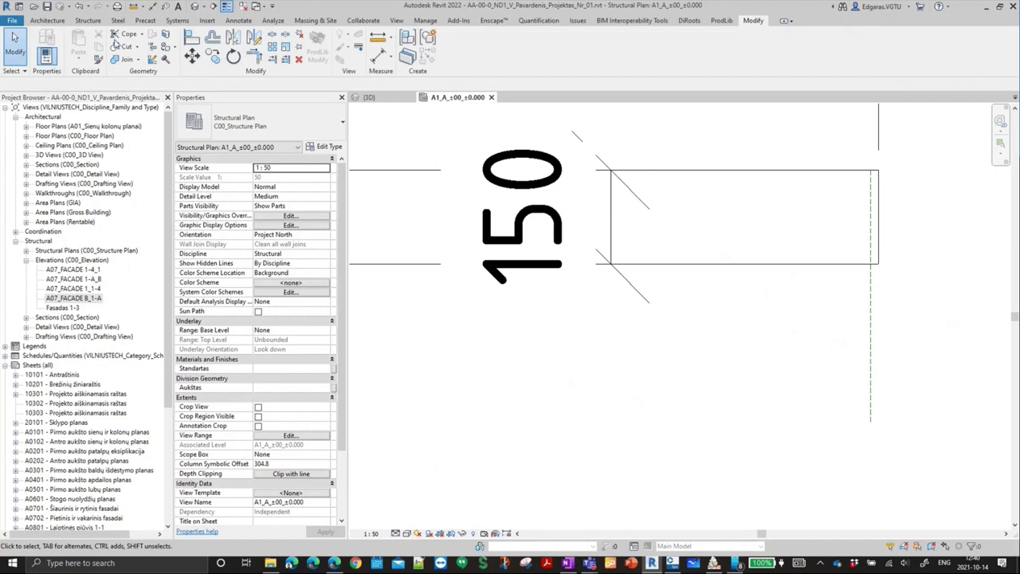
- Try cutting the beam with the reference plane and dismiss the ignored-cut warning
click(124, 46)
click(829, 271)
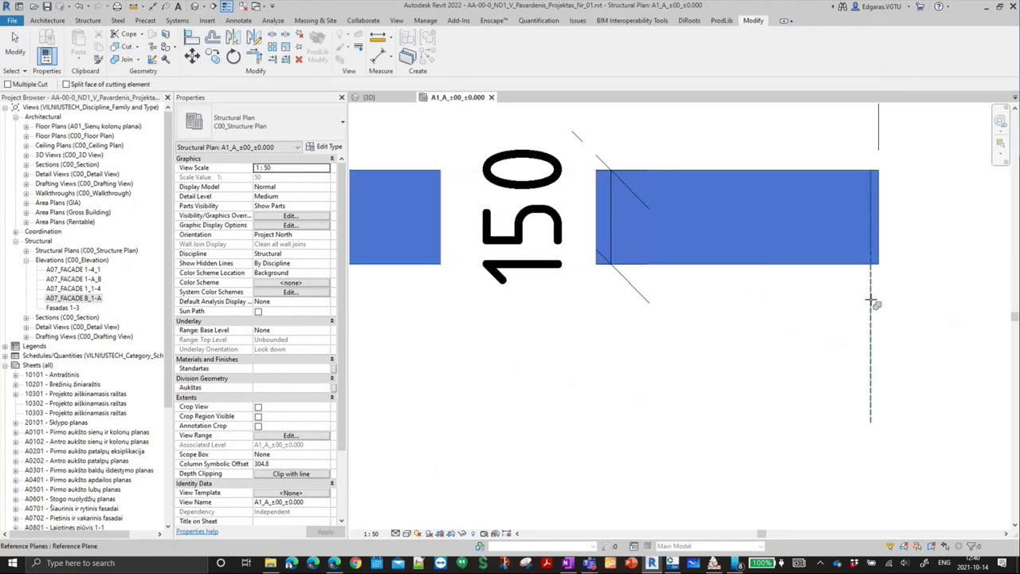
click(872, 301)
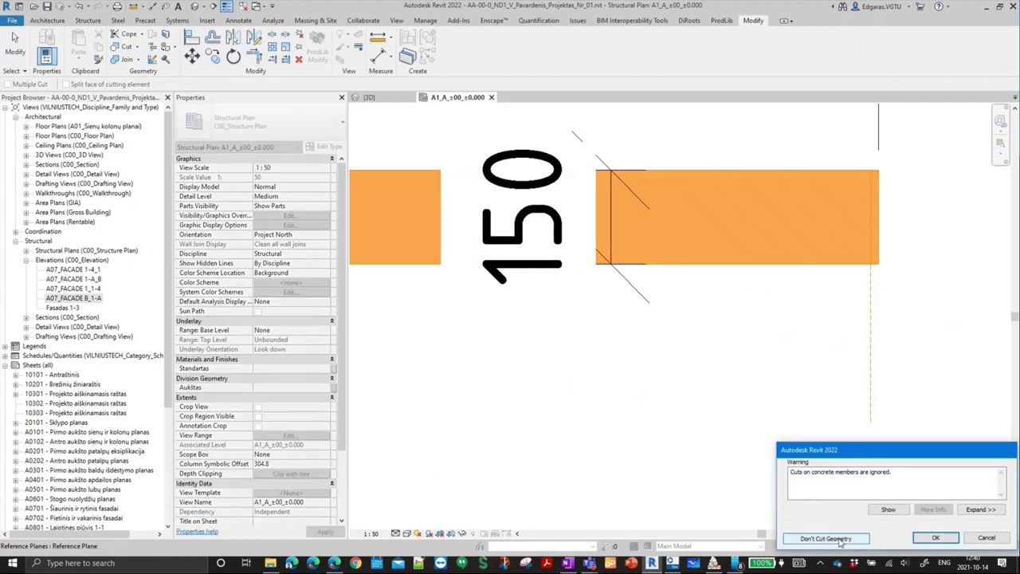
key(Escape)
middle_drag(843, 364, 676, 398)
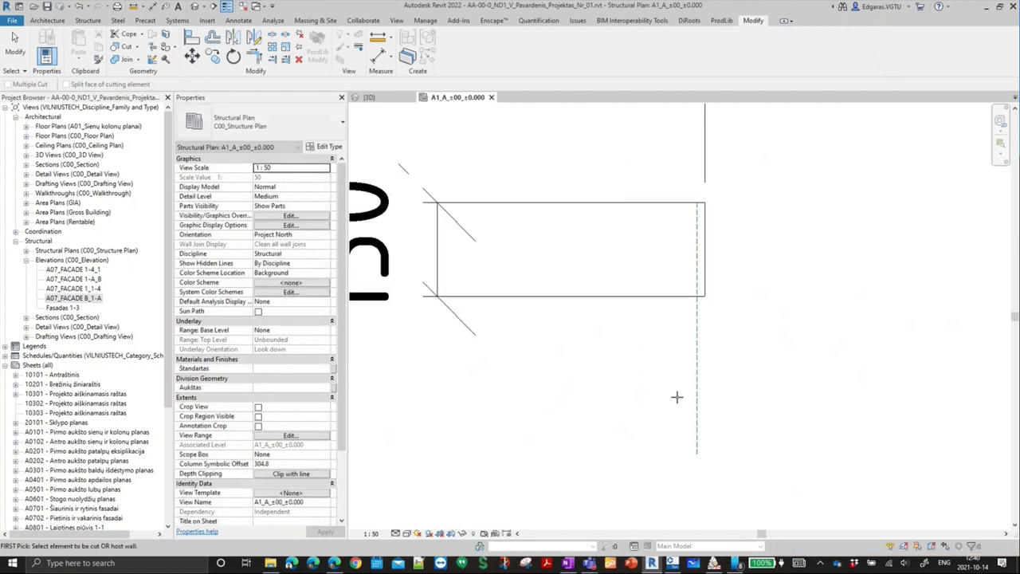
scroll(685, 332, down, 2)
scroll(685, 332, down, 2)
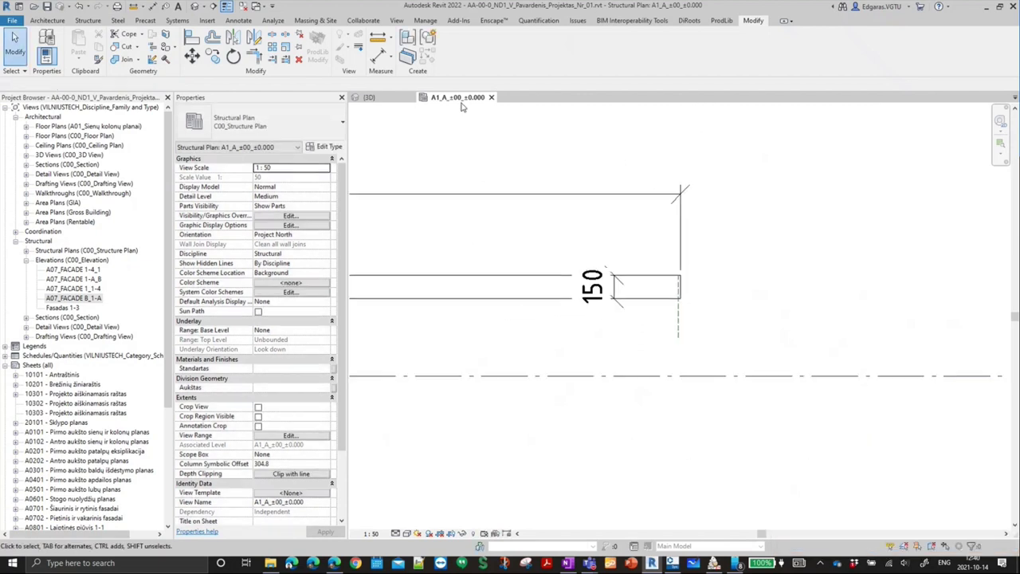
- Open the Autodesk family library and set its region to United Kingdom
click(206, 20)
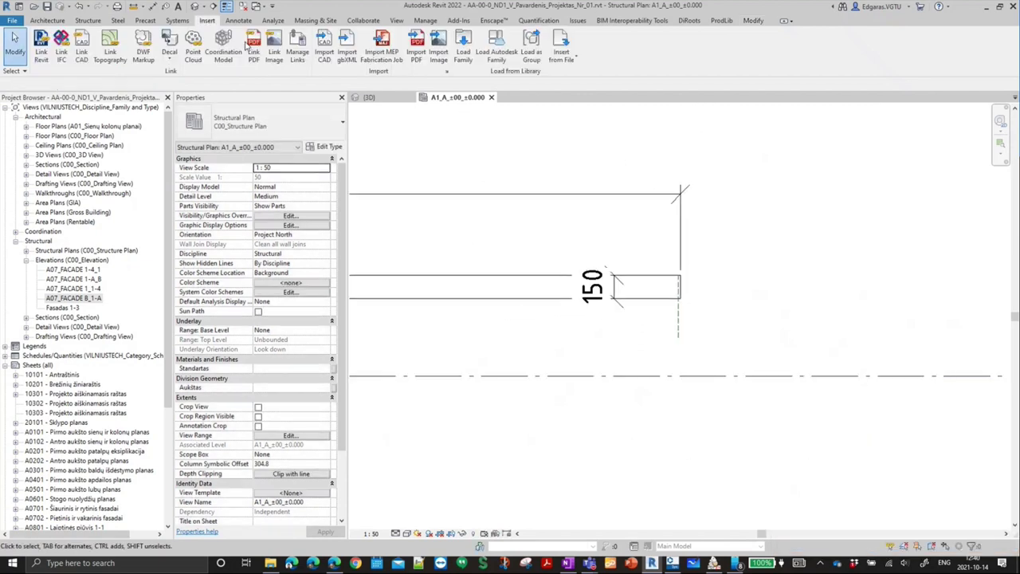
click(502, 62)
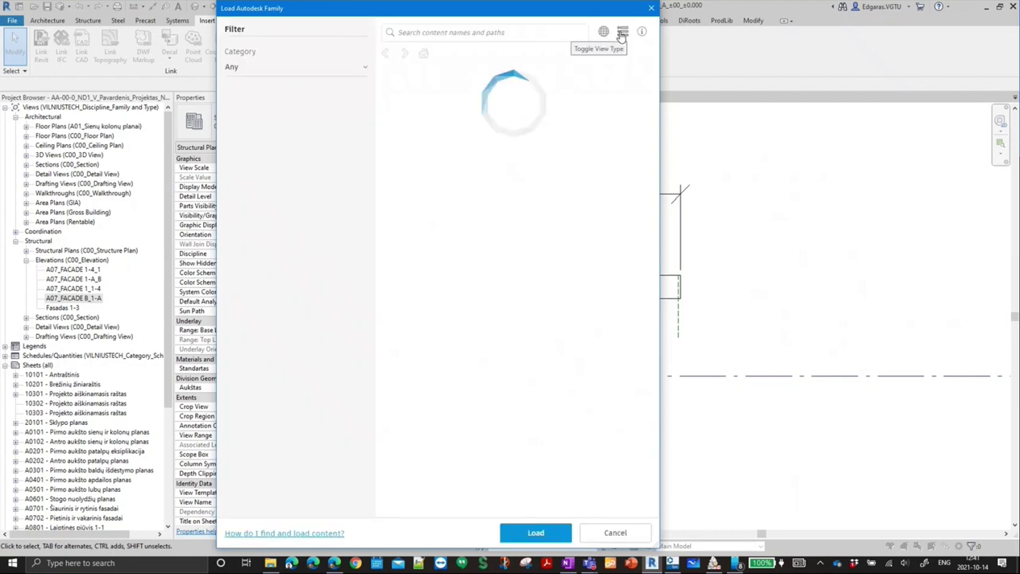
click(621, 34)
click(621, 34)
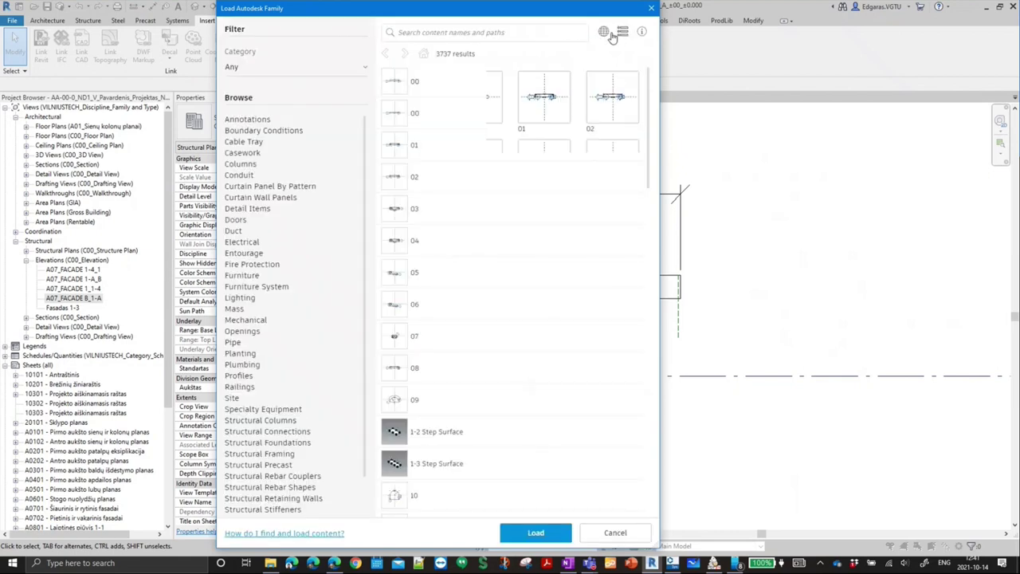
click(604, 32)
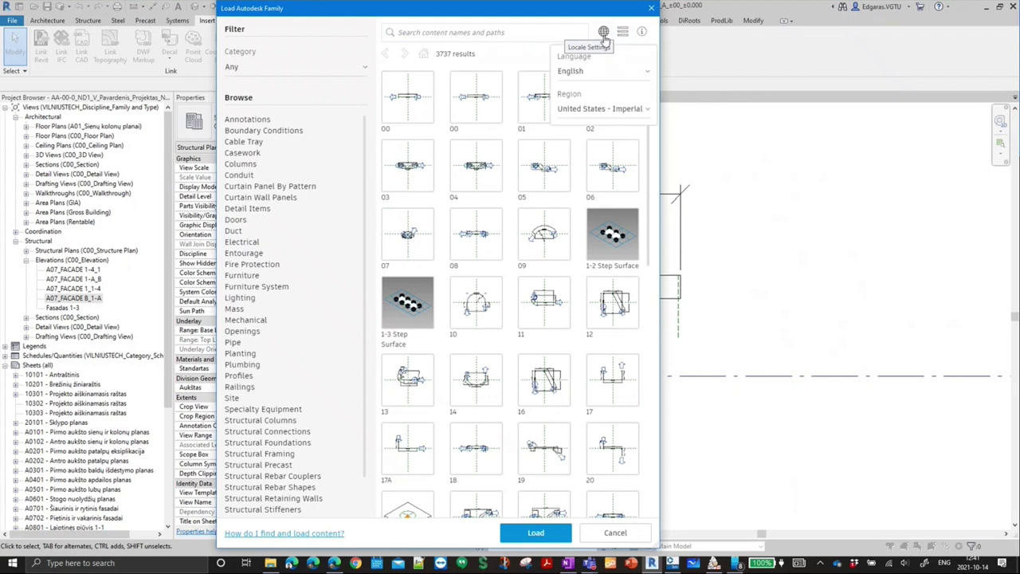
click(610, 112)
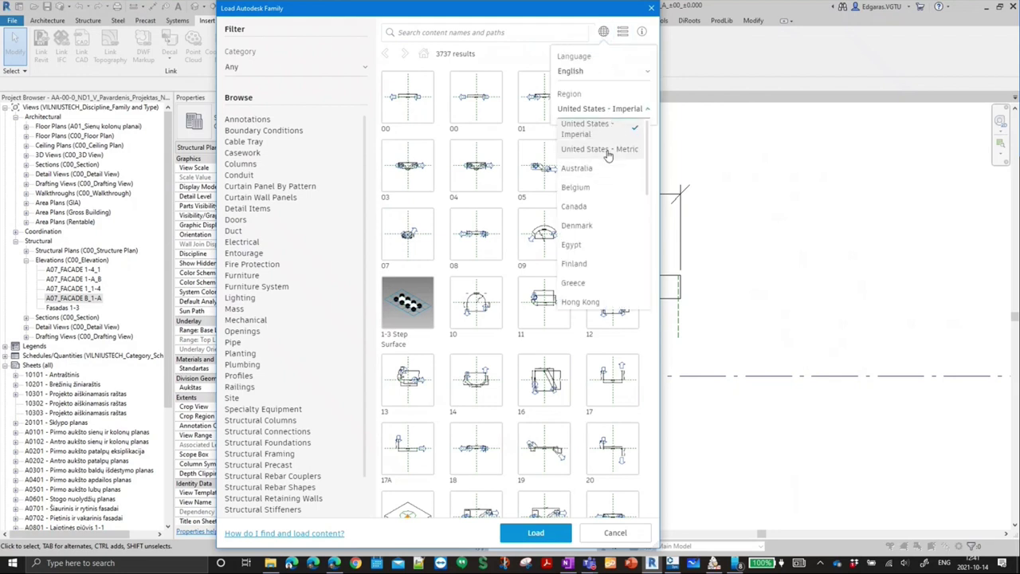
click(611, 151)
click(609, 112)
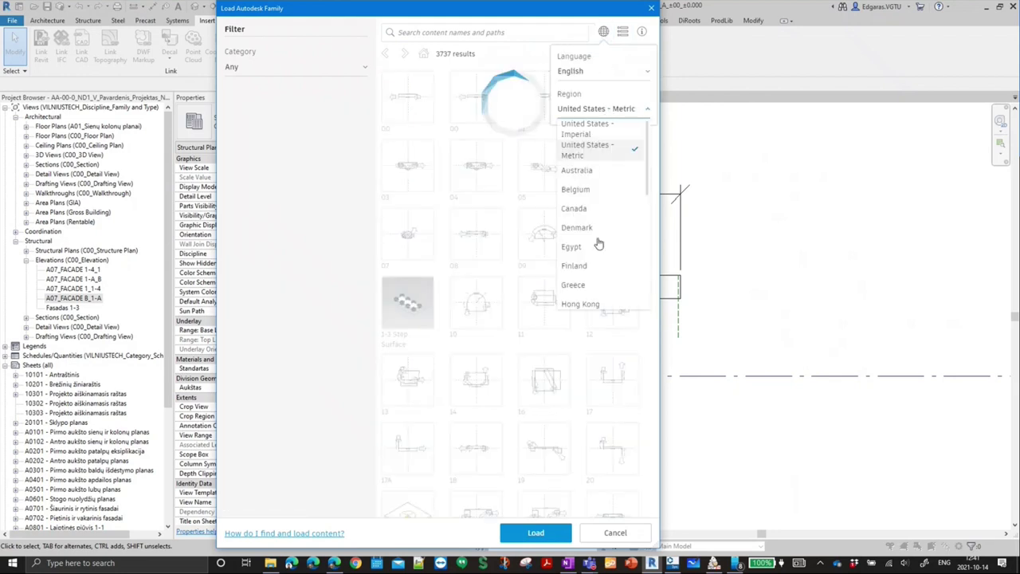
scroll(597, 247, down, 3)
scroll(599, 263, down, 1)
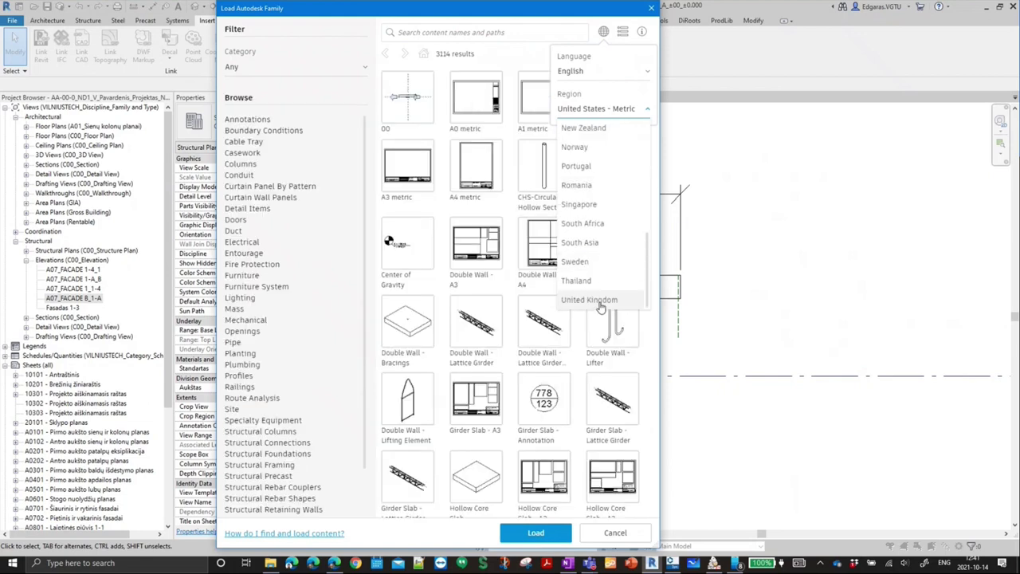
click(601, 301)
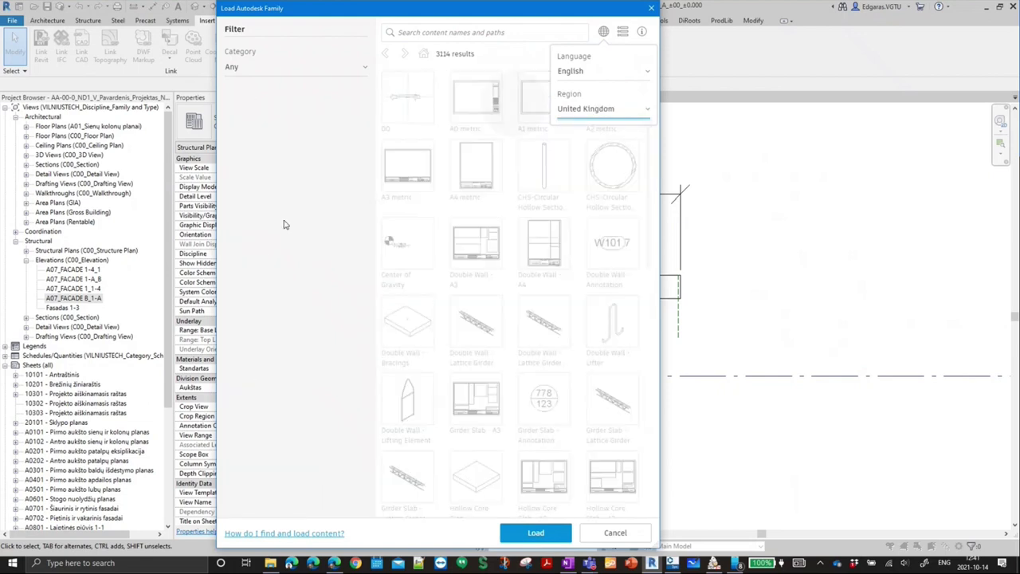
- Filter to Structural Framing > Concrete and load the Concrete - Rectangular Beam family
click(256, 70)
scroll(294, 202, down, 2)
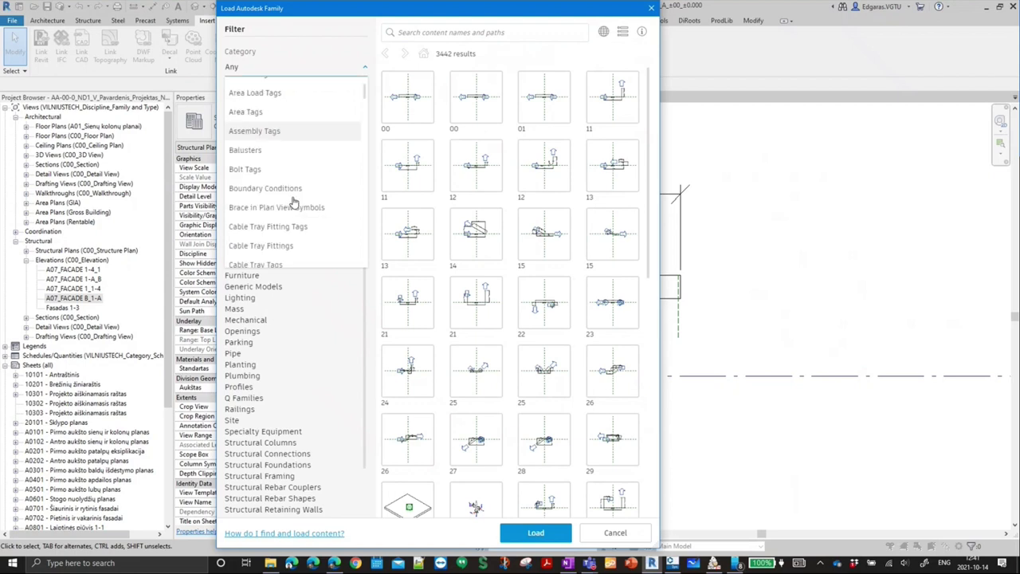
scroll(294, 202, down, 5)
scroll(289, 210, down, 10)
scroll(289, 209, up, 1)
scroll(289, 210, up, 6)
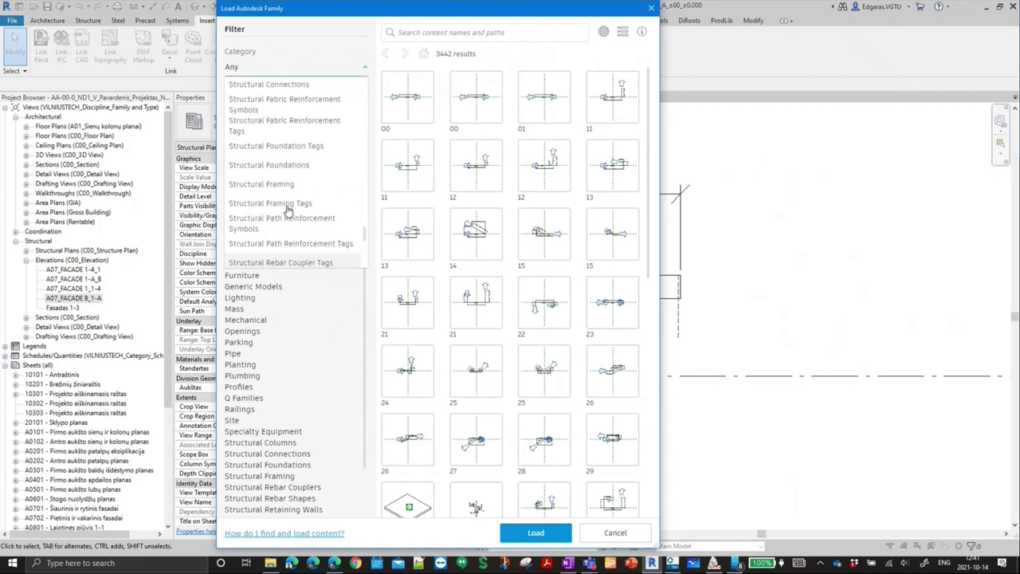
scroll(288, 207, up, 3)
click(294, 242)
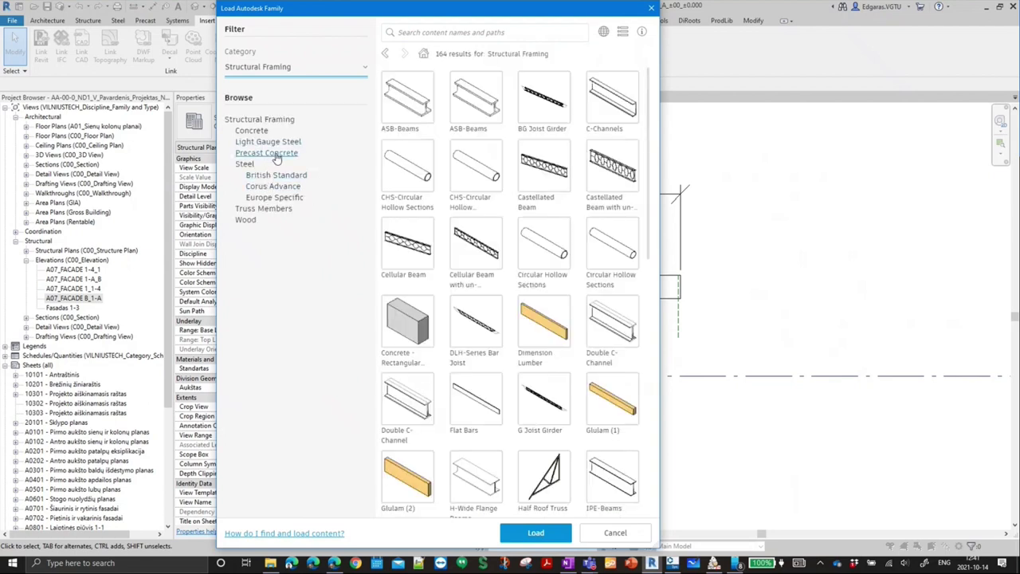
click(251, 131)
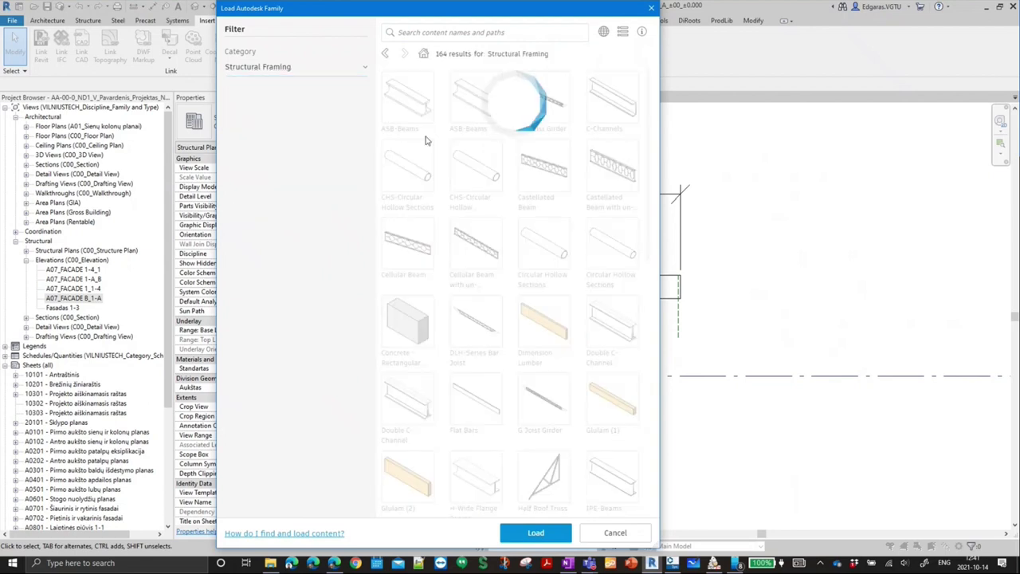
click(413, 115)
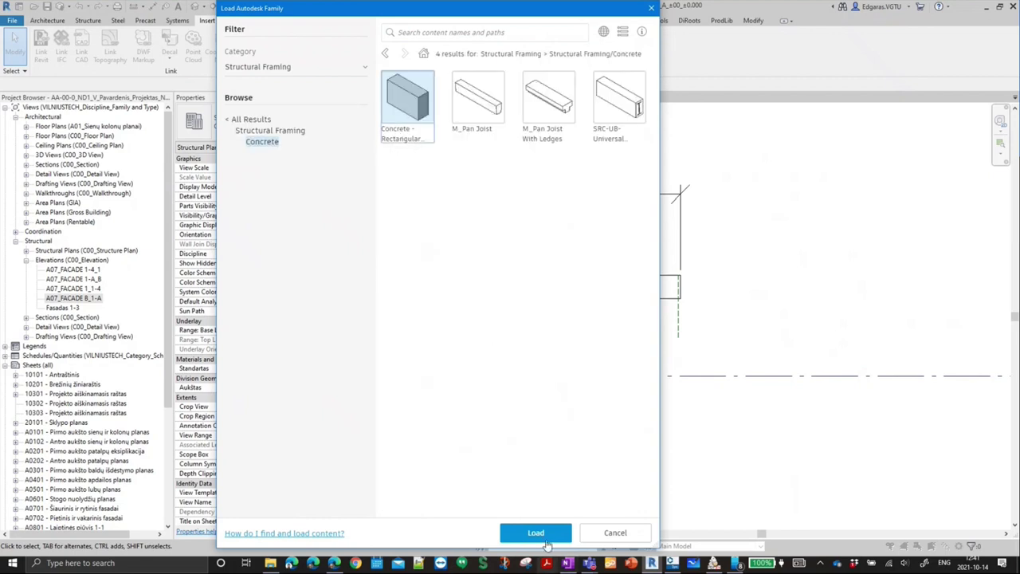
click(535, 533)
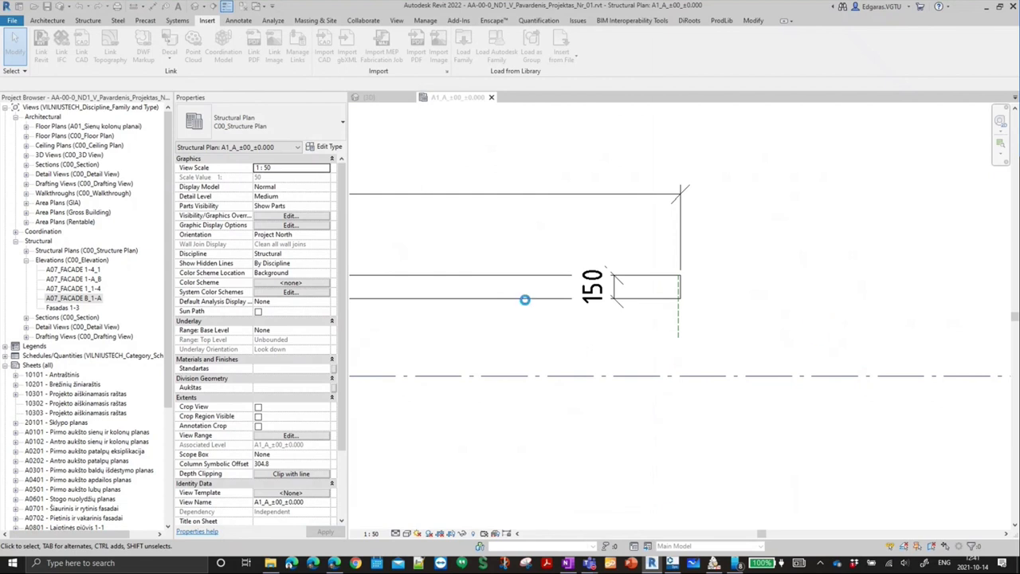
- Switch the beam's type properties to Concrete - Rectangular Beam and start renaming 300 x 600mm, typing 'b'
click(400, 249)
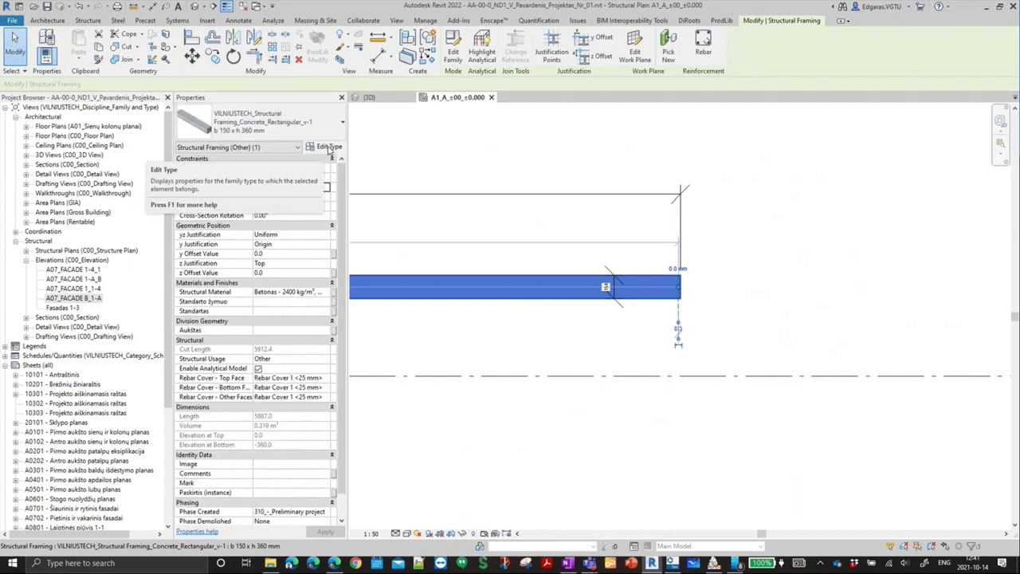
click(329, 148)
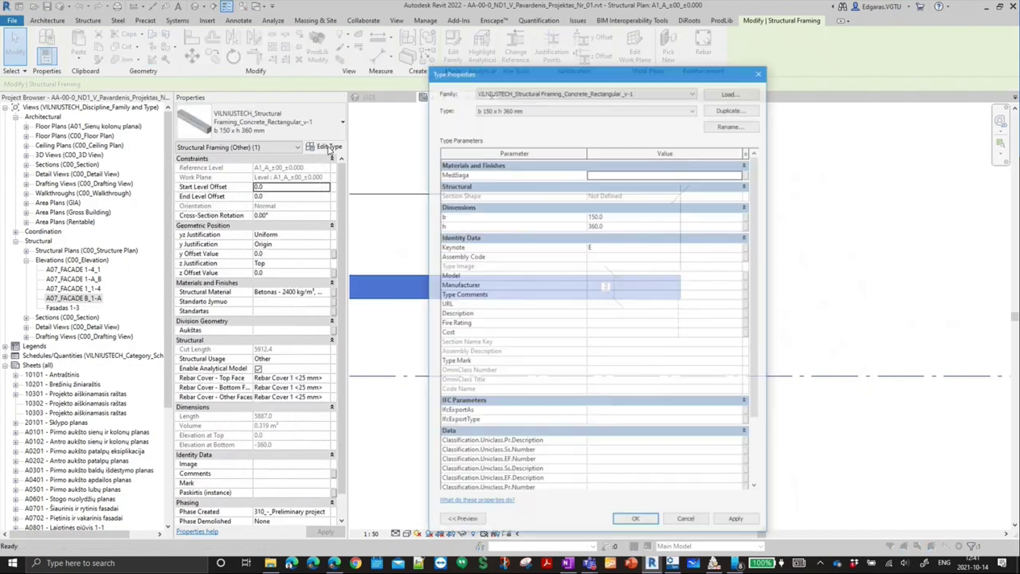
click(608, 111)
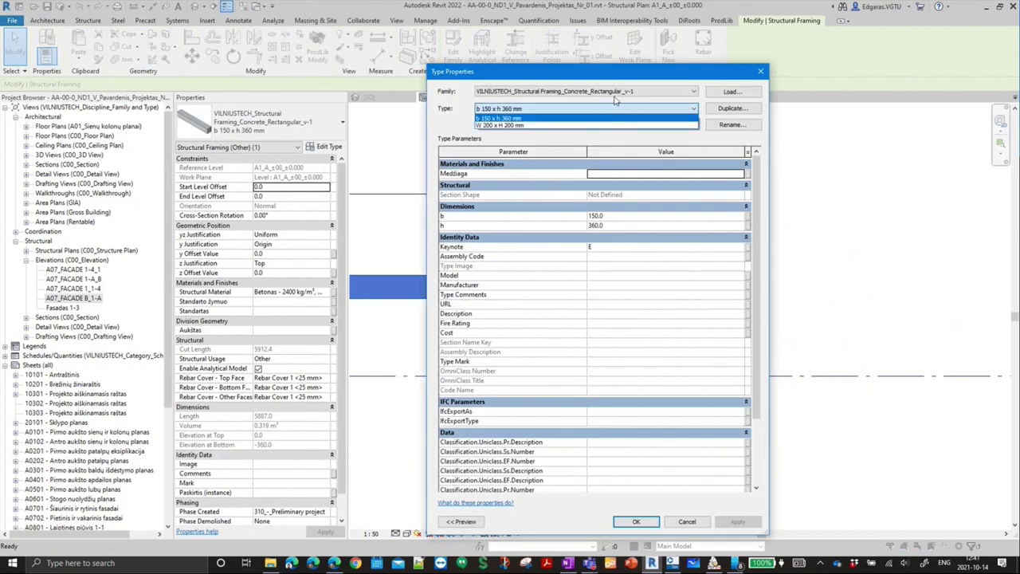
click(614, 94)
click(614, 92)
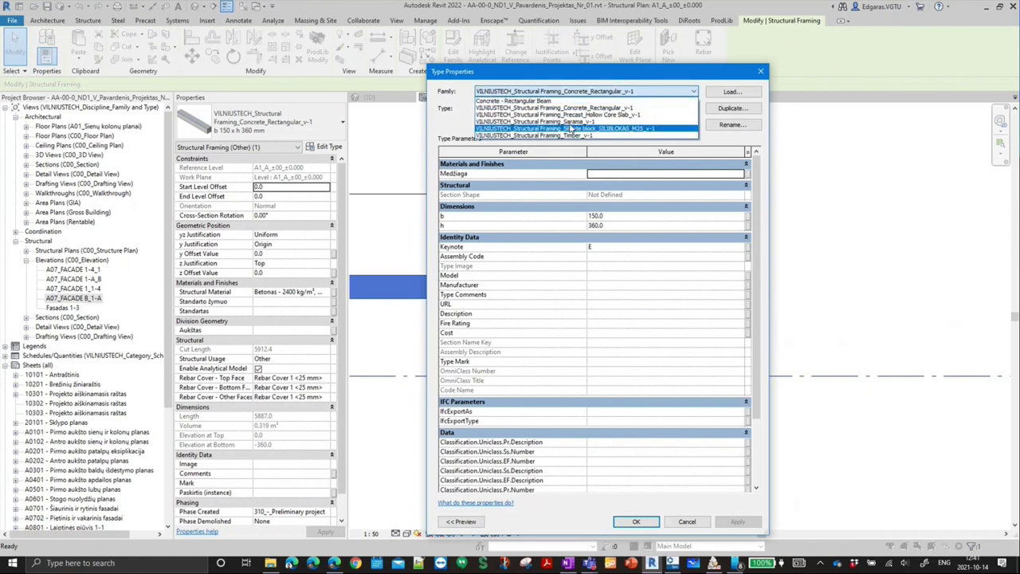
click(526, 100)
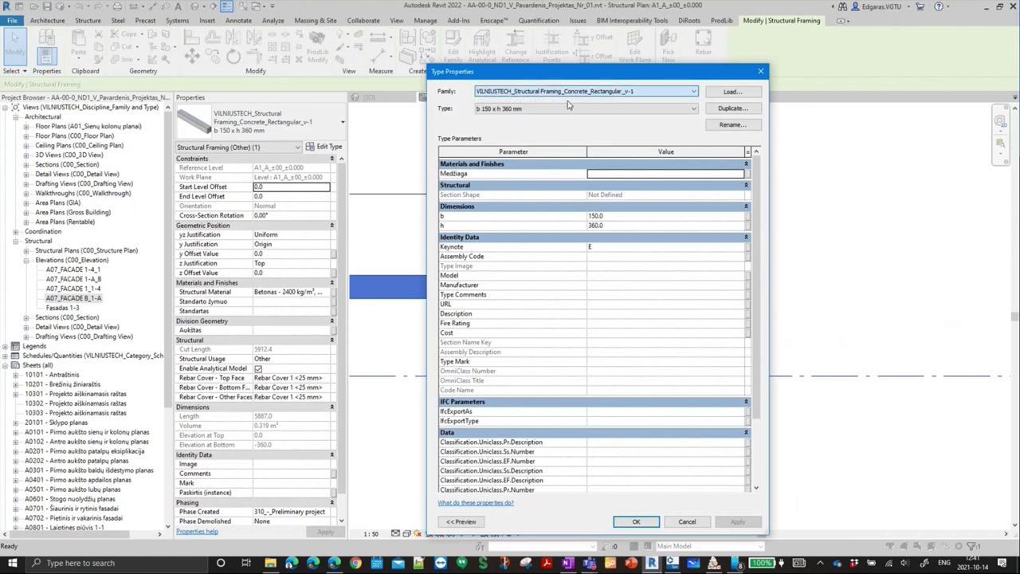
click(733, 126)
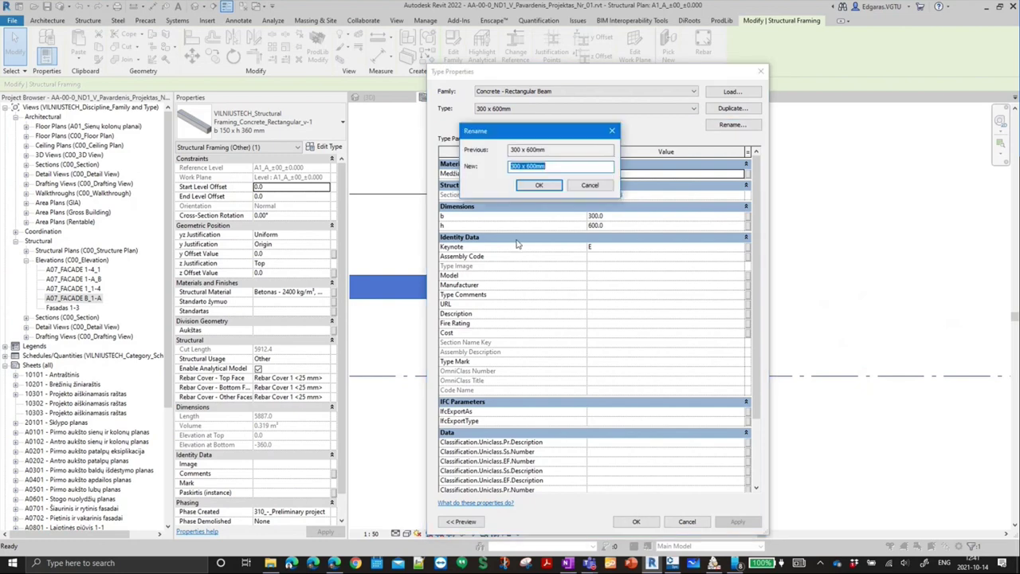
double_click(517, 165)
text(b 15)
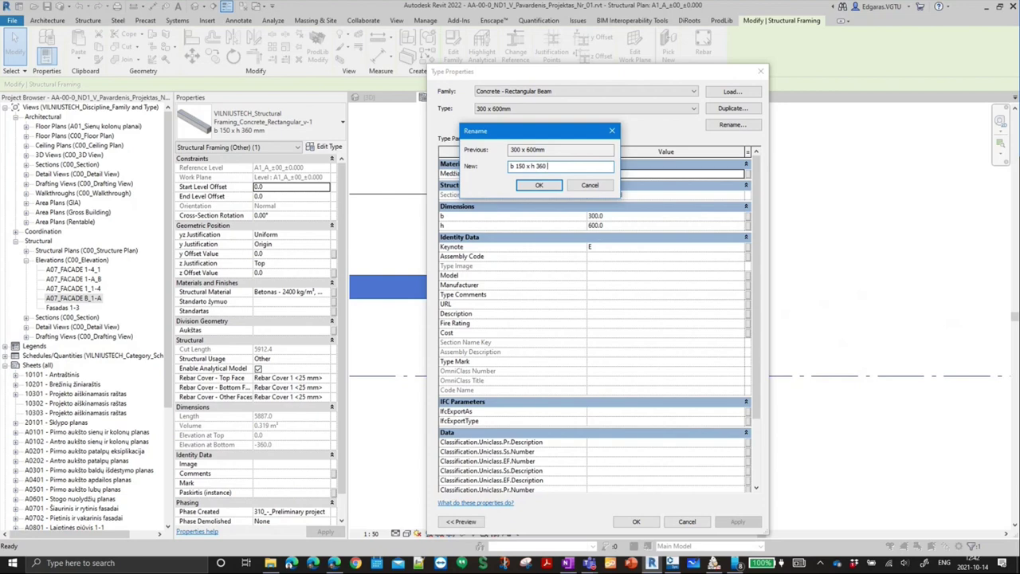
- Name the new beam type b 150 x h 360 mm with h 360 and b 150, then dismiss the cuts warning
click(590, 186)
click(627, 225)
text(360)
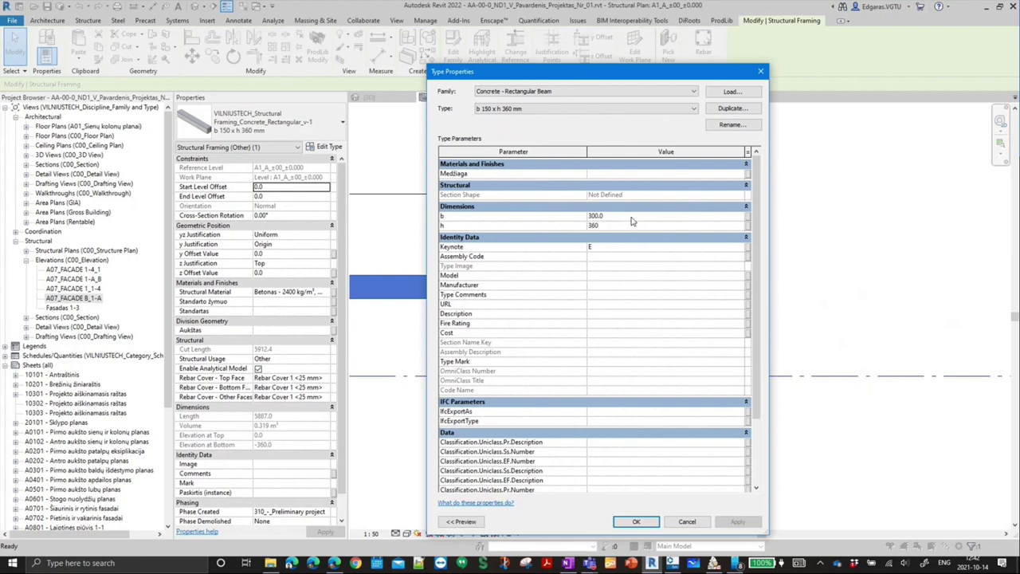
click(632, 216)
text(150)
click(644, 239)
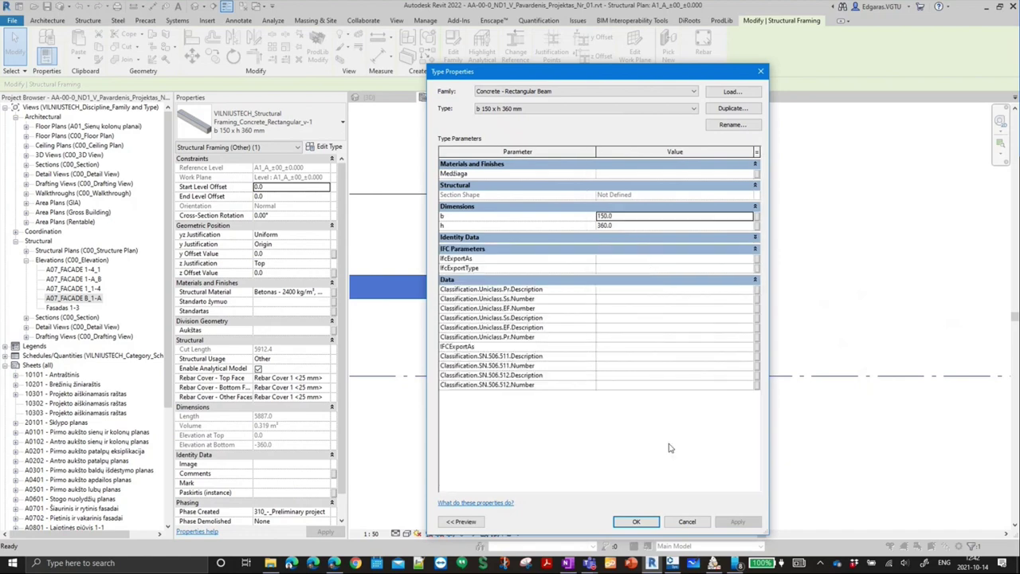
click(636, 521)
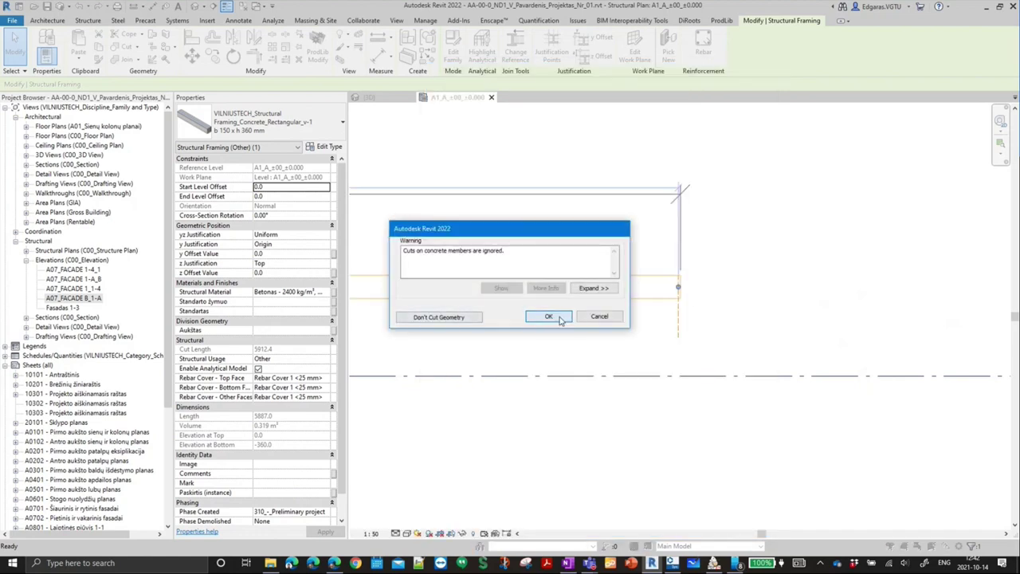
key(Return)
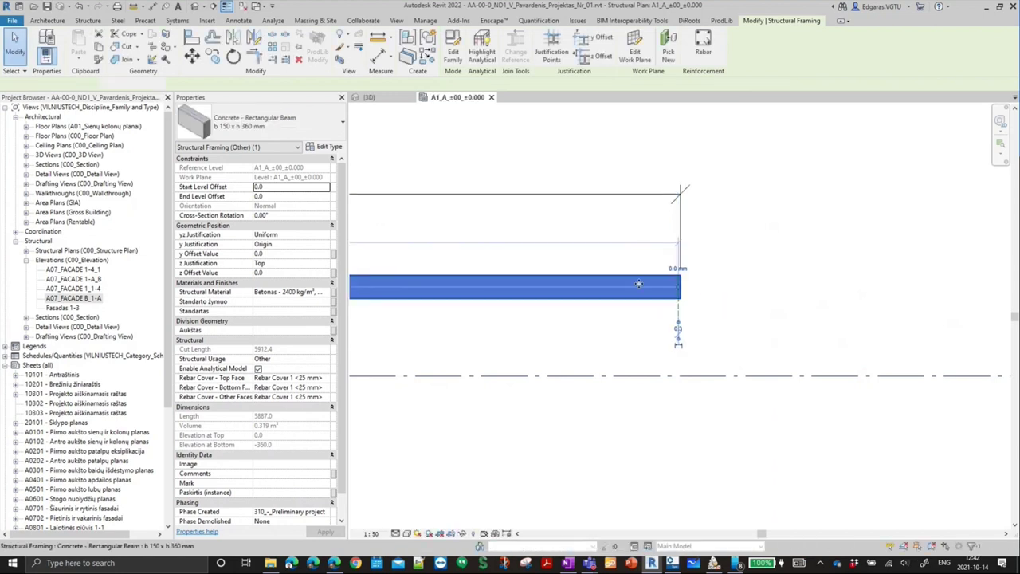
- Pan along the beam and check the beam type list without changing the type
scroll(794, 285, down, 3)
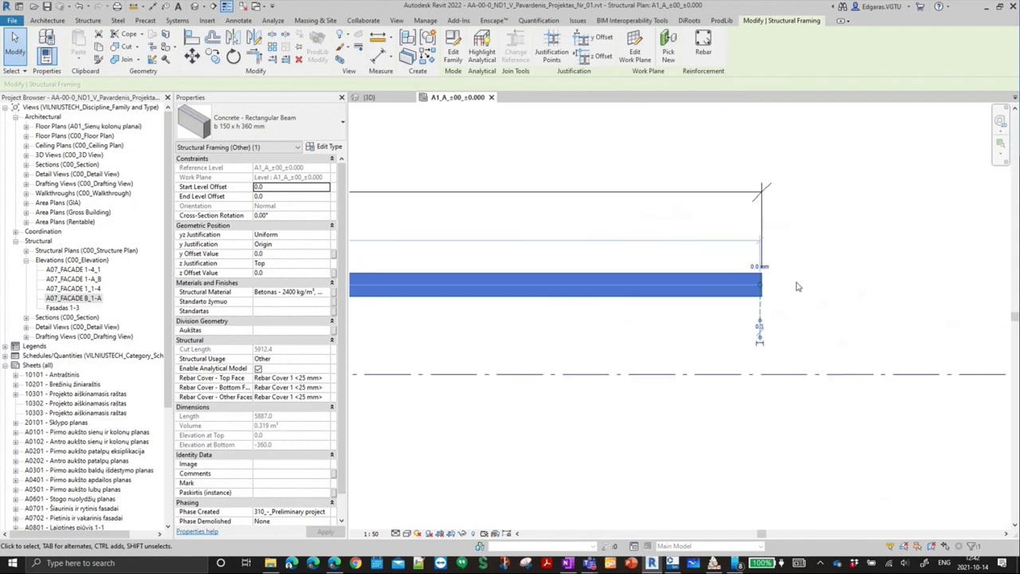
scroll(785, 289, down, 2)
middle_drag(622, 307, 695, 333)
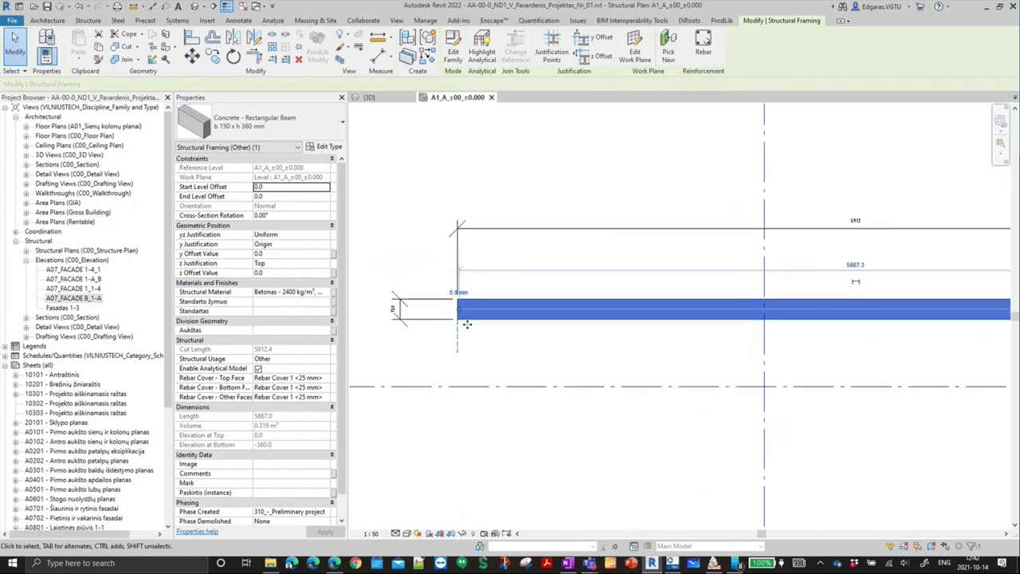
scroll(438, 298, up, 2)
scroll(470, 296, up, 3)
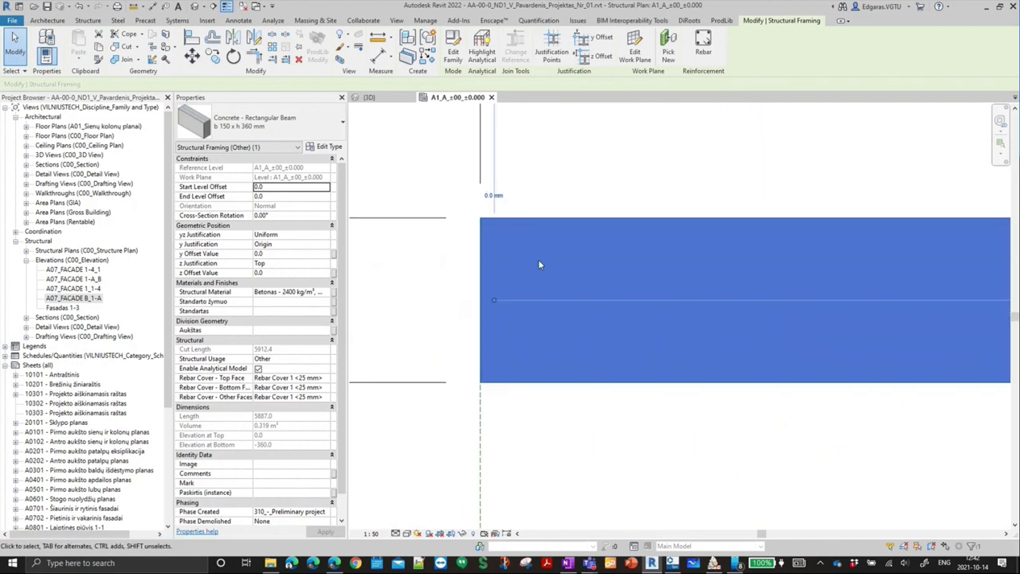
scroll(541, 273, down, 2)
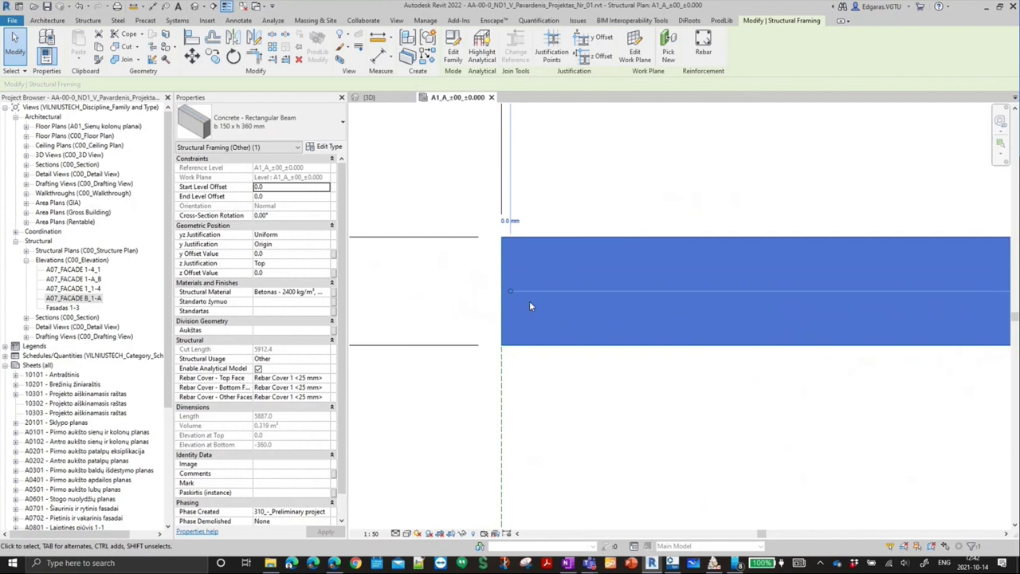
click(297, 127)
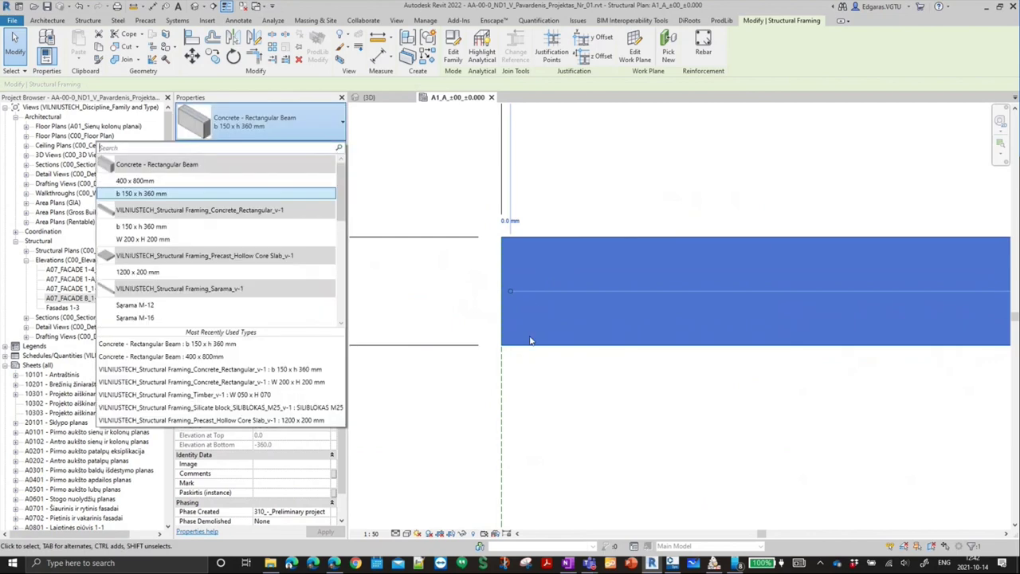
click(620, 414)
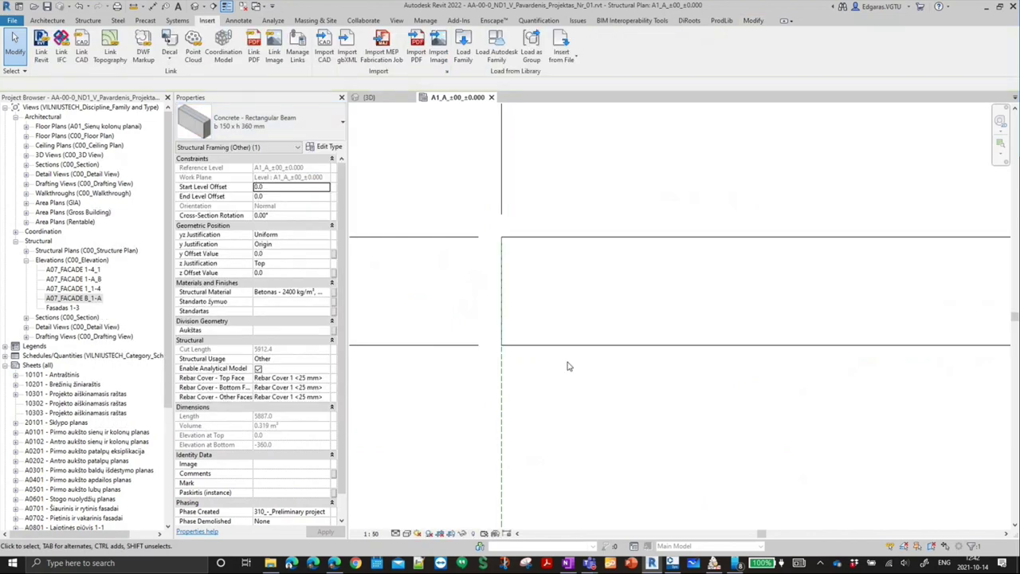
- Move the beam's end onto the reference plane, dismiss the cuts warning, then delete the beam
click(507, 276)
drag(510, 290, 502, 290)
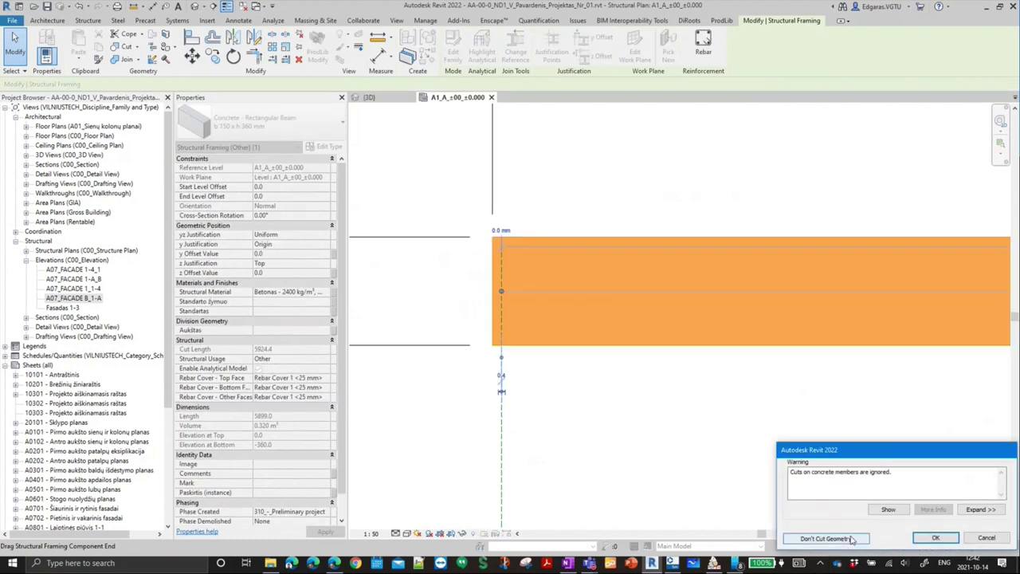
click(933, 538)
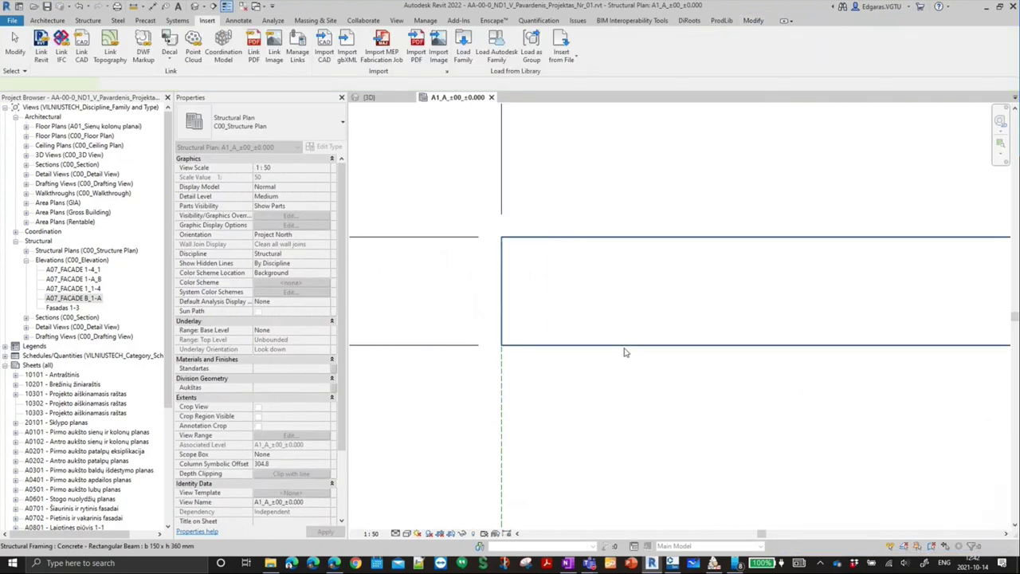
click(625, 351)
key(Delete)
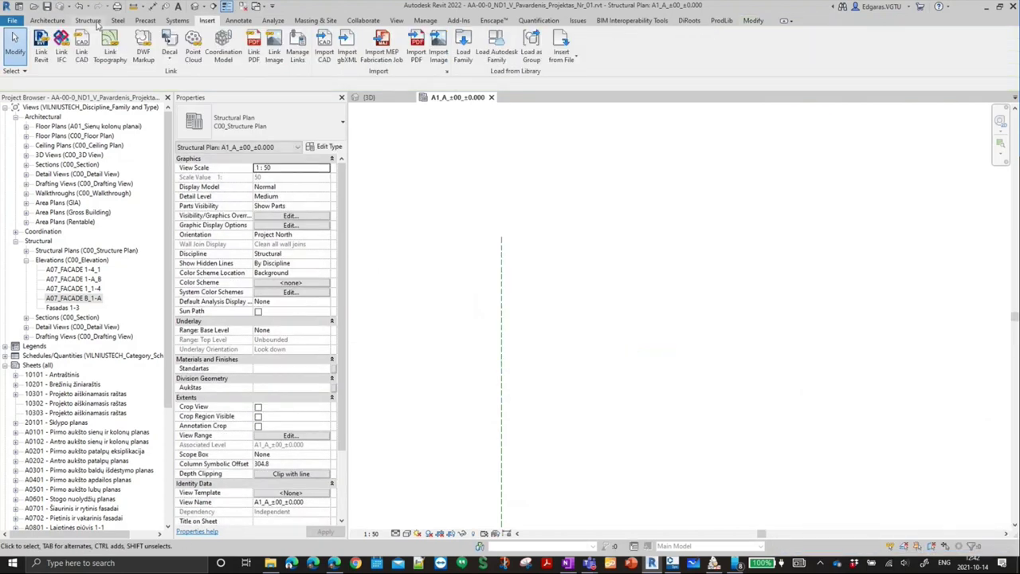
- Draw a 5900 mm b 150 x h 360 mm beam starting on the reference plane
click(89, 21)
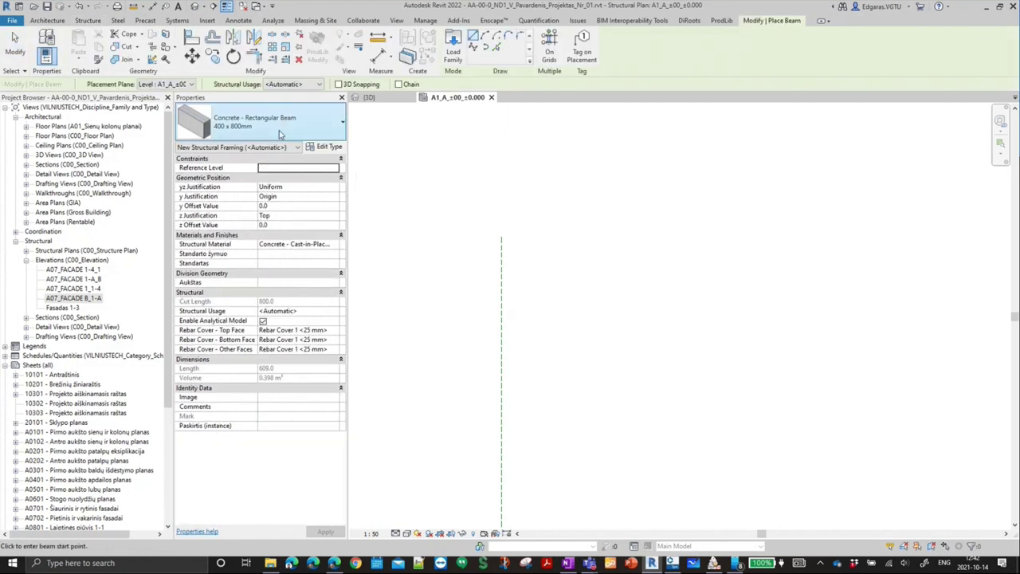
click(287, 123)
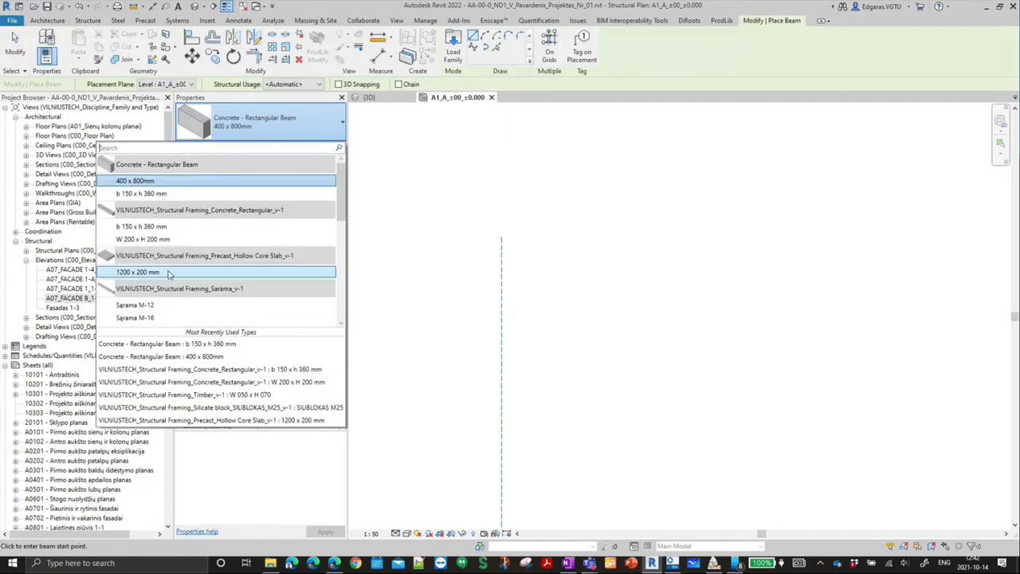
click(163, 196)
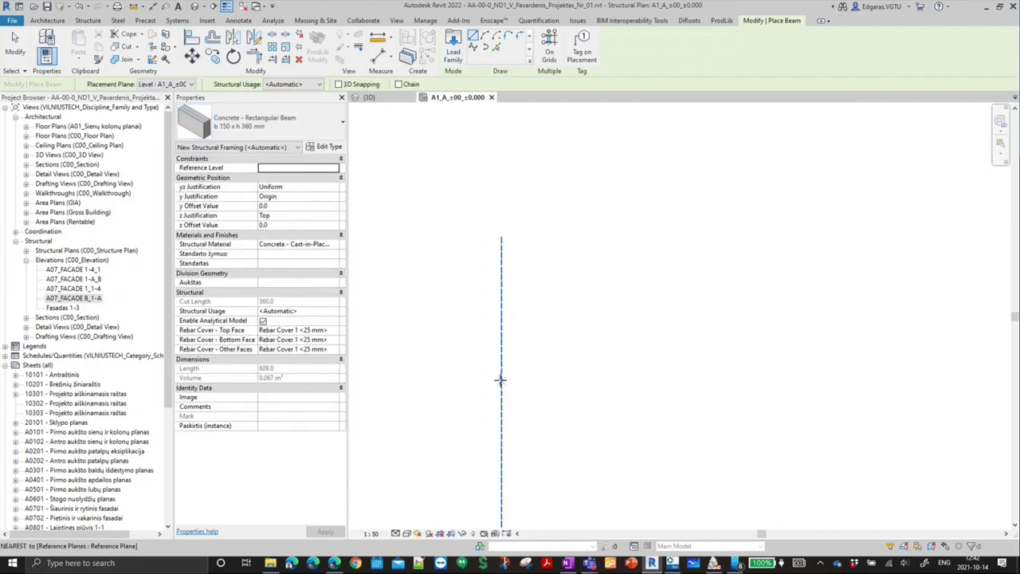
click(434, 368)
scroll(434, 368, up, 3)
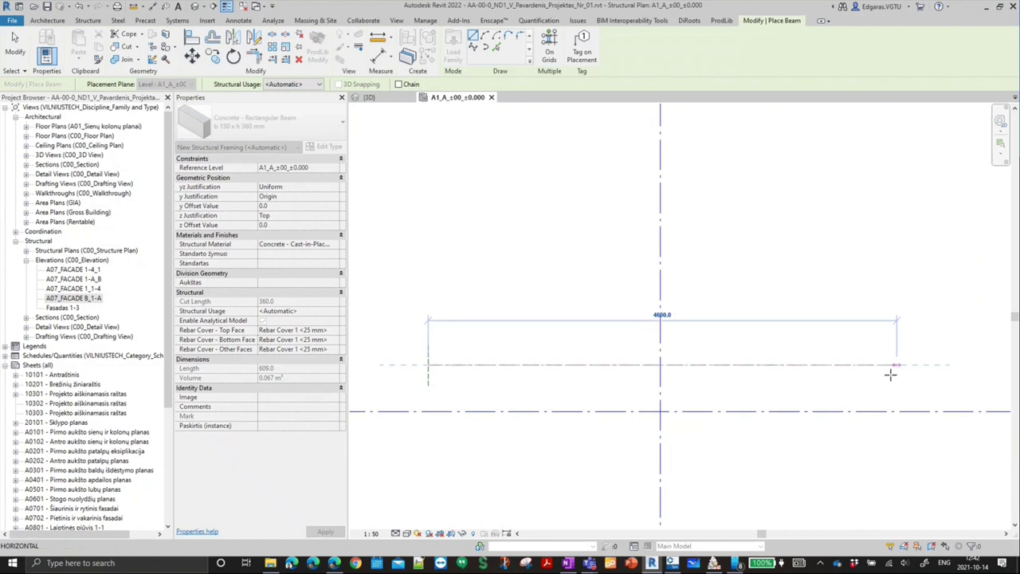
scroll(890, 372, down, 3)
click(807, 368)
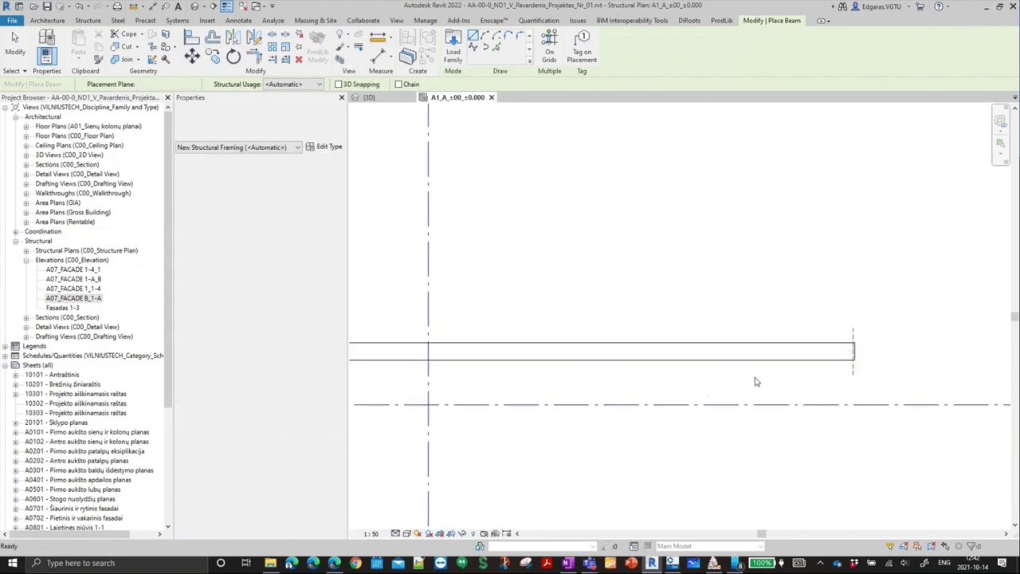
key(Escape)
key(Escape)
- Select the newly drawn beam to inspect it
middle_drag(603, 371, 740, 369)
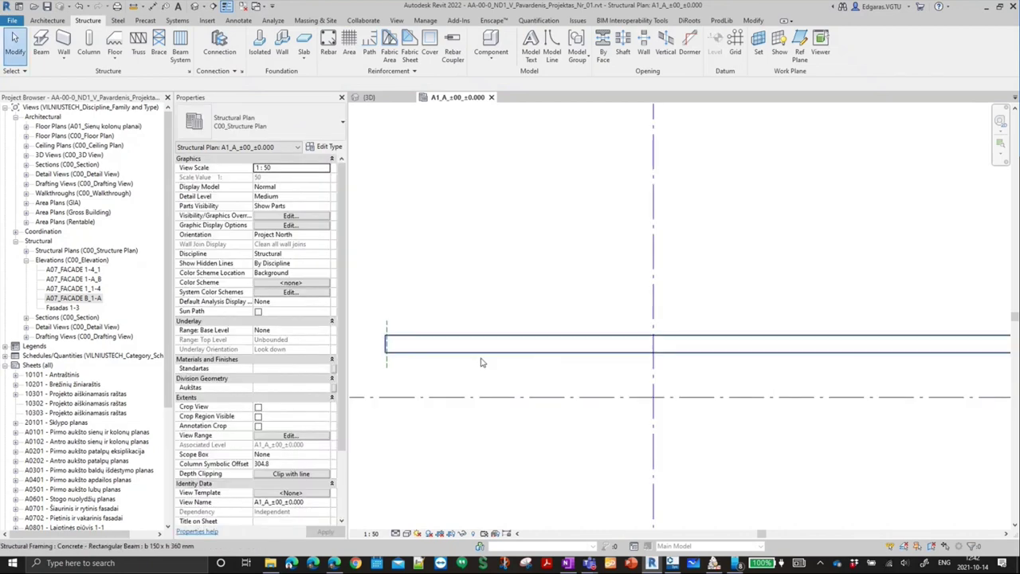
click(359, 359)
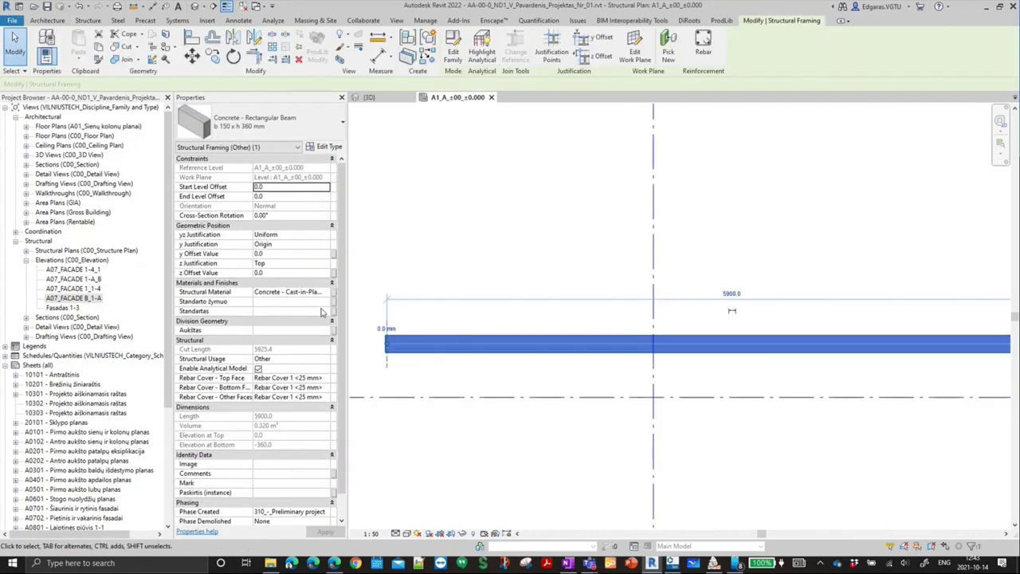
scroll(346, 330, down, 2)
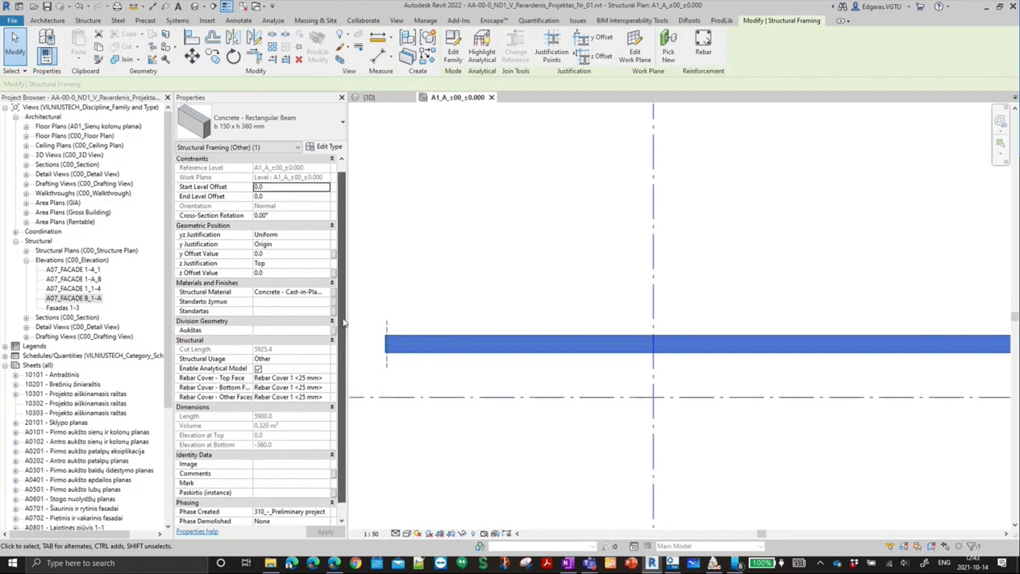
scroll(278, 263, up, 2)
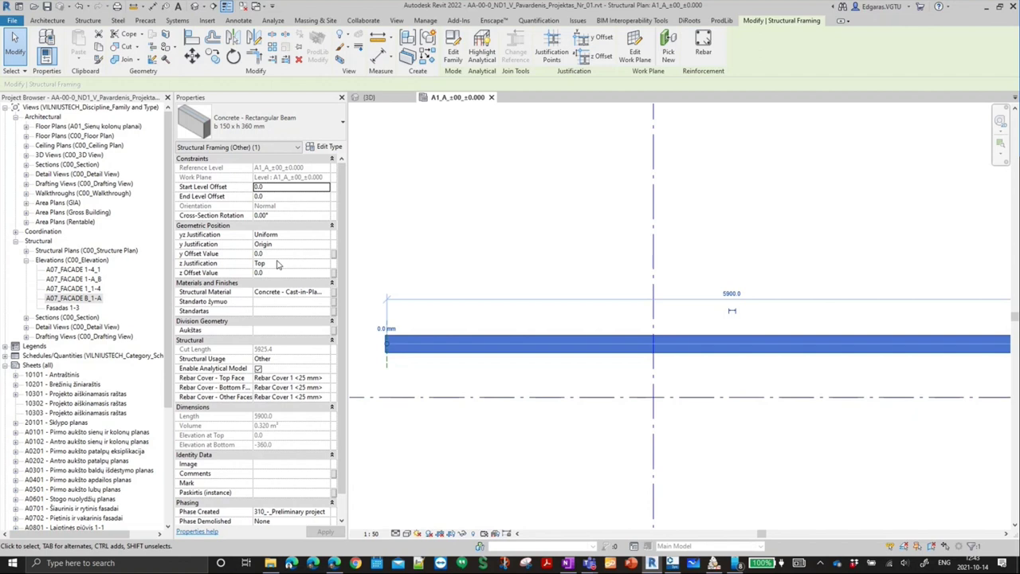
click(326, 147)
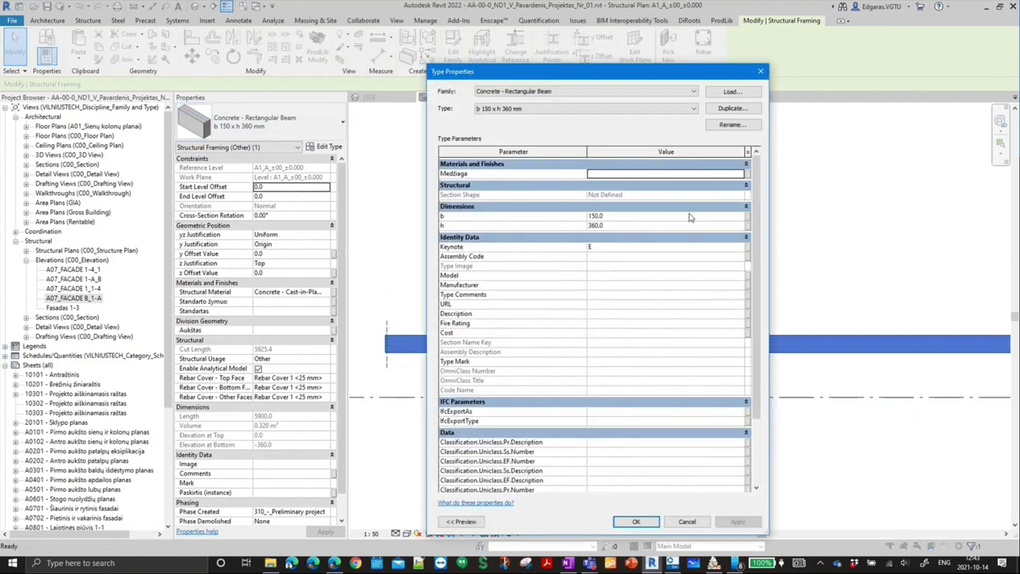
scroll(750, 374, down, 2)
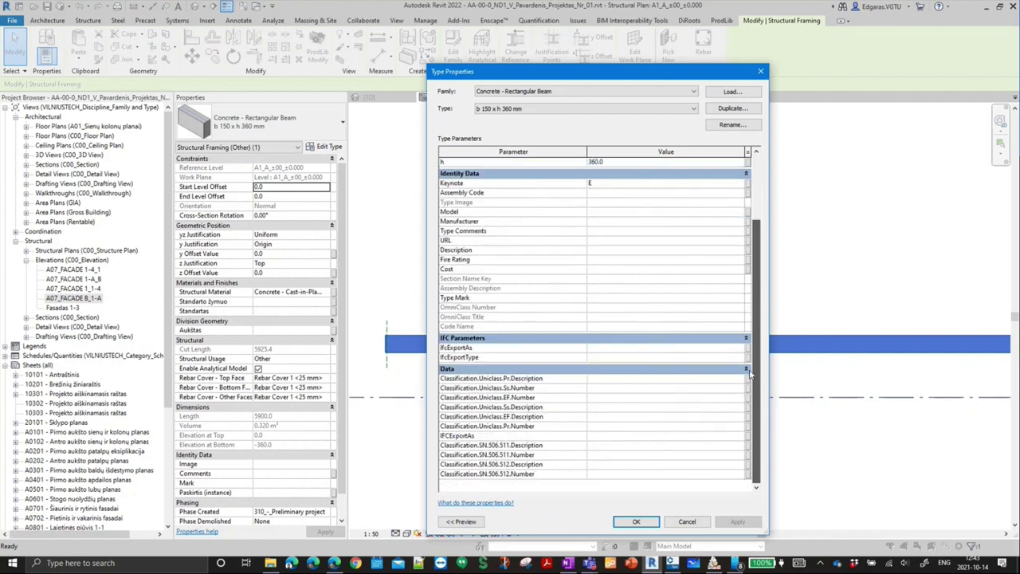
scroll(742, 226, up, 2)
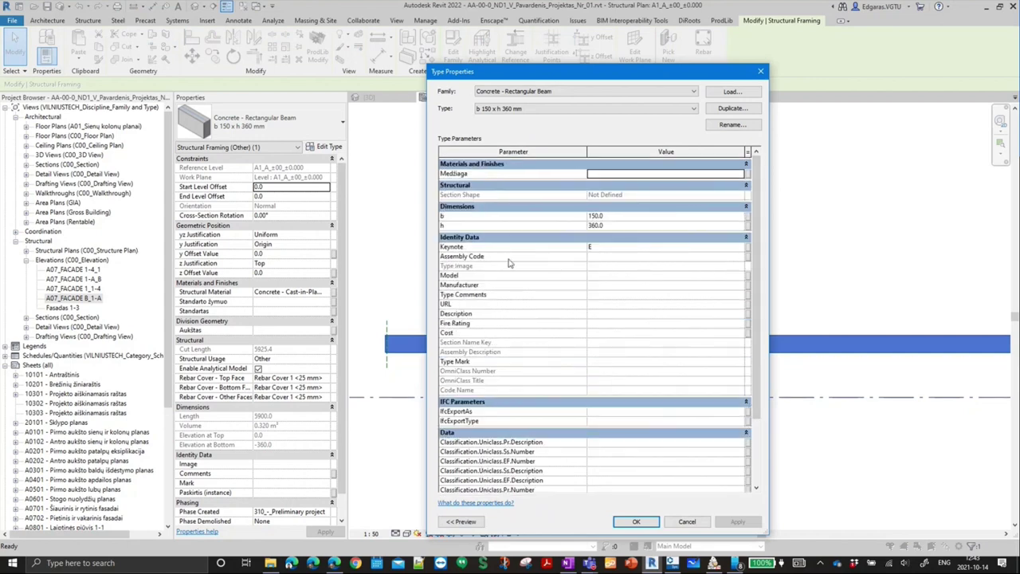
key(Escape)
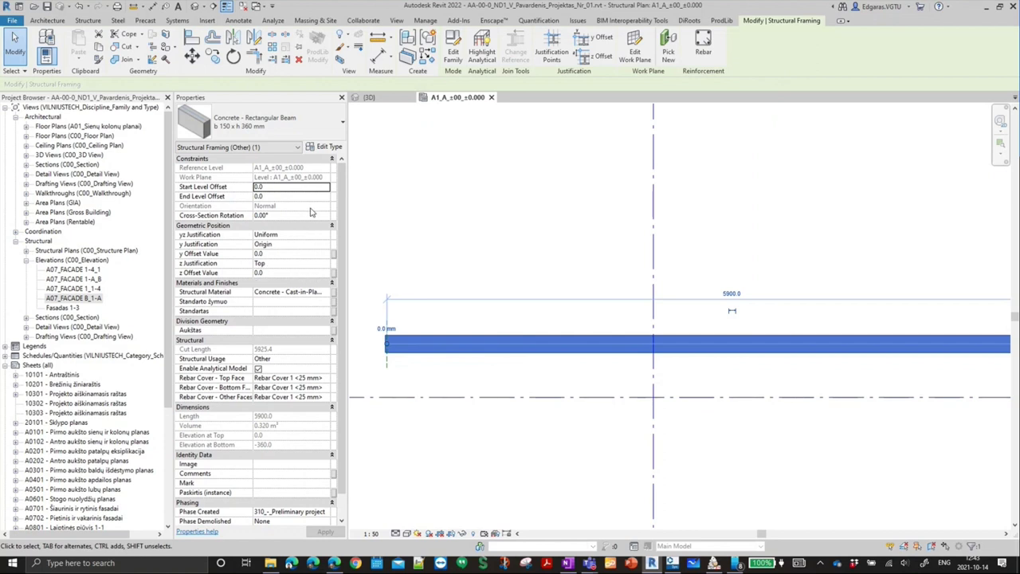
- Set the beam end's distance from the reference line to 12, then to 0, and reselect the beam
scroll(378, 367, up, 3)
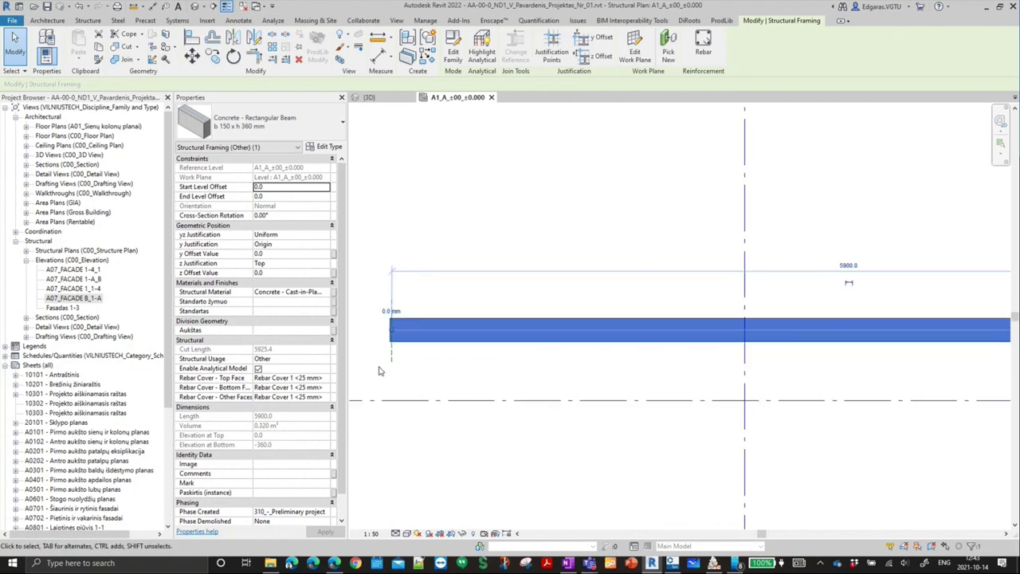
scroll(407, 312, up, 3)
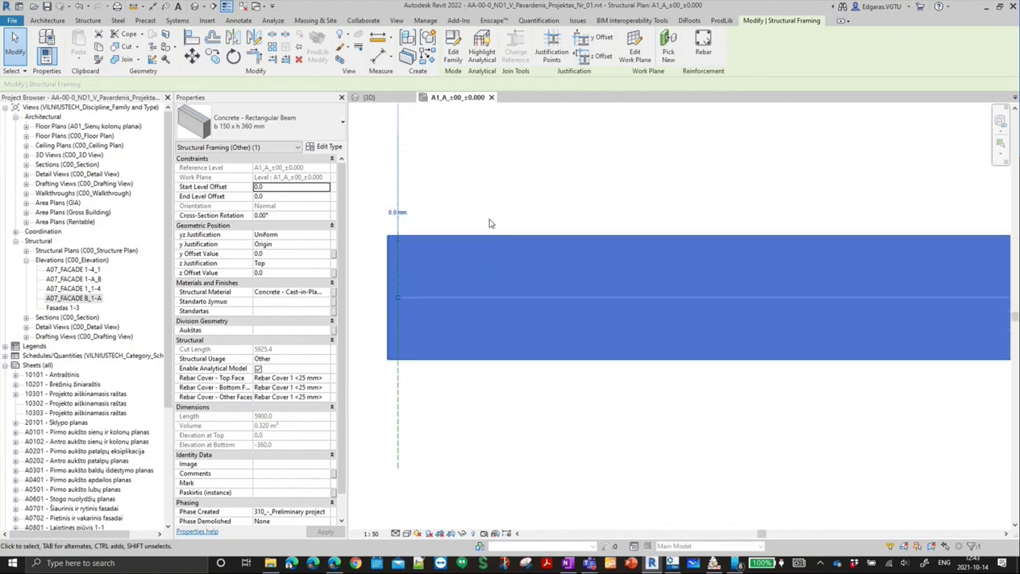
click(396, 213)
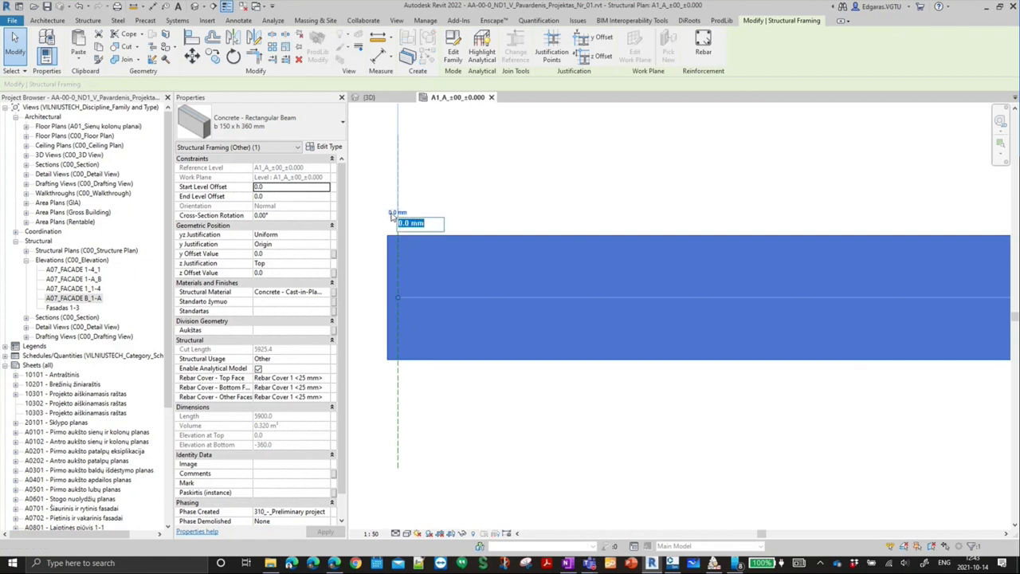
text(12.4)
key(Return)
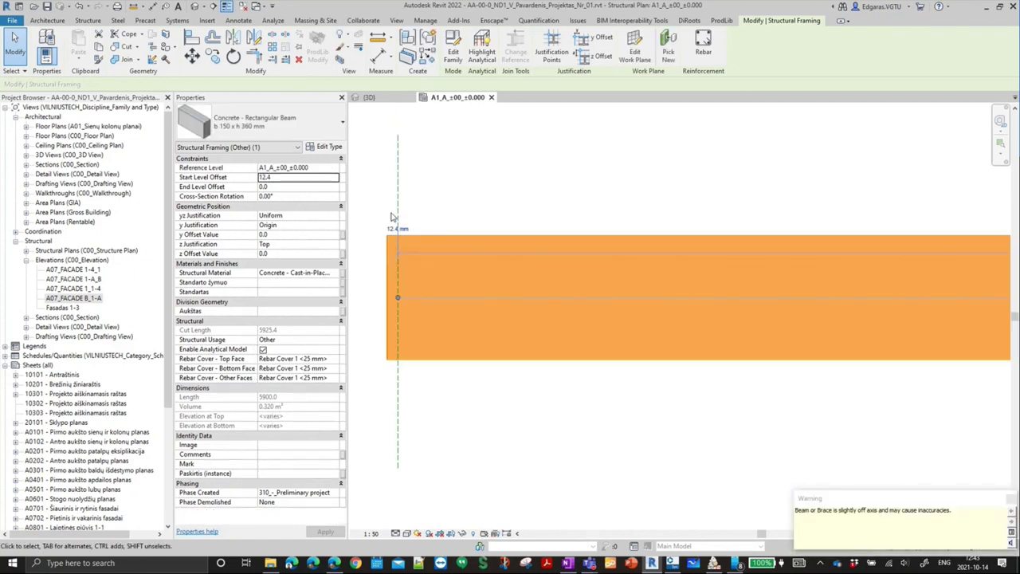
click(396, 228)
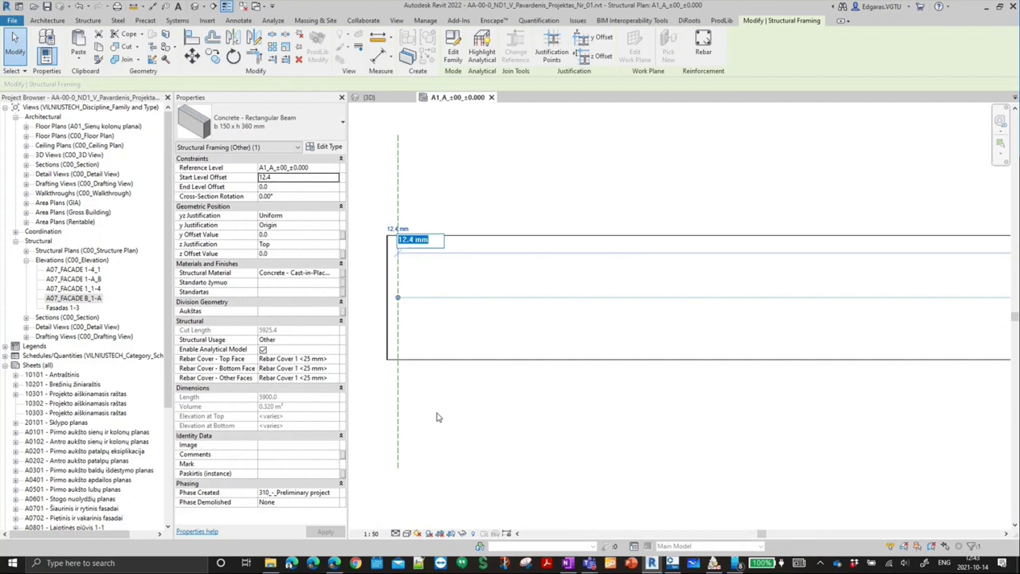
text(0)
key(Return)
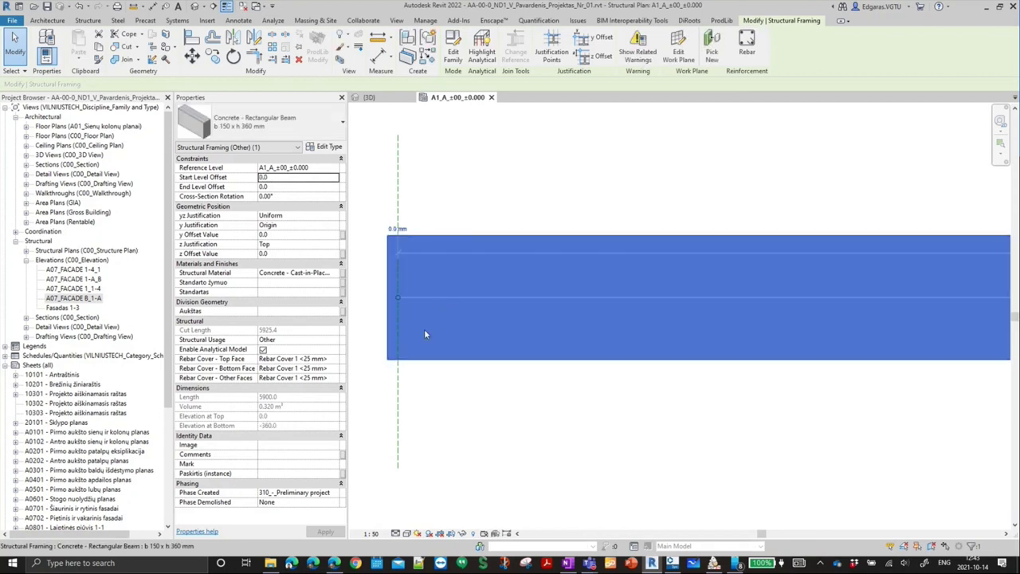
click(510, 163)
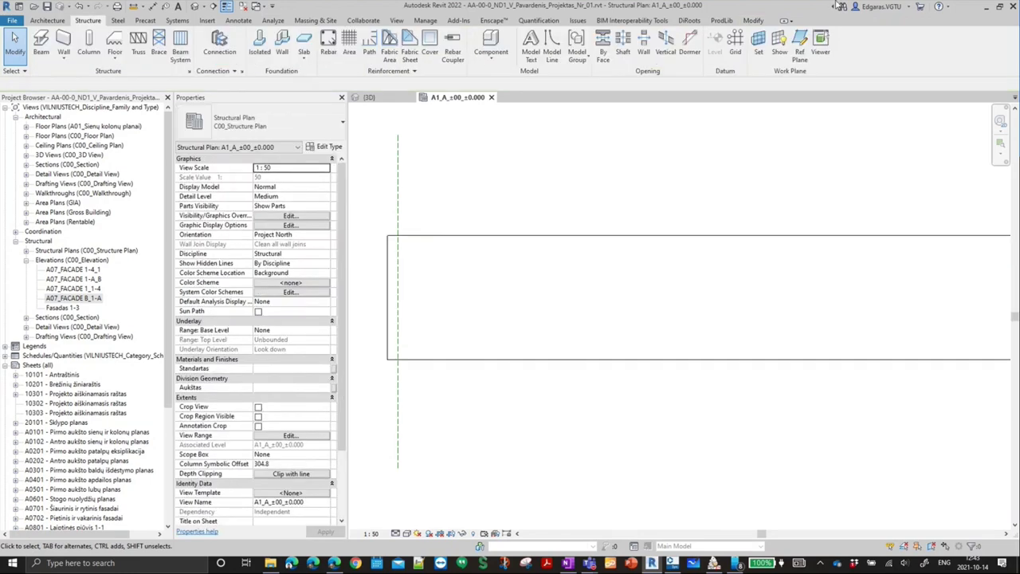
click(751, 22)
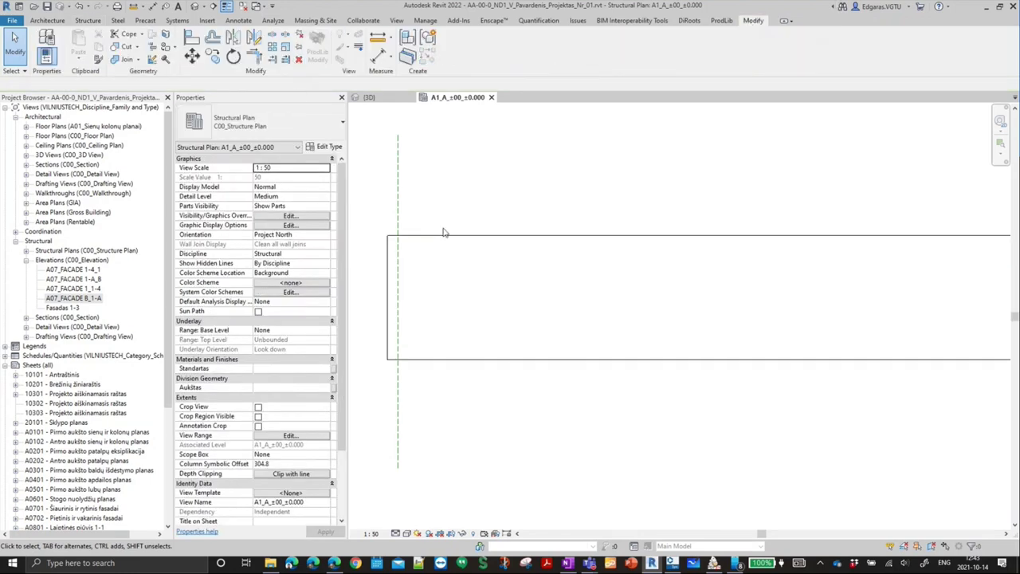
click(403, 295)
- Disallow joins at the beam's left end
right_click(400, 295)
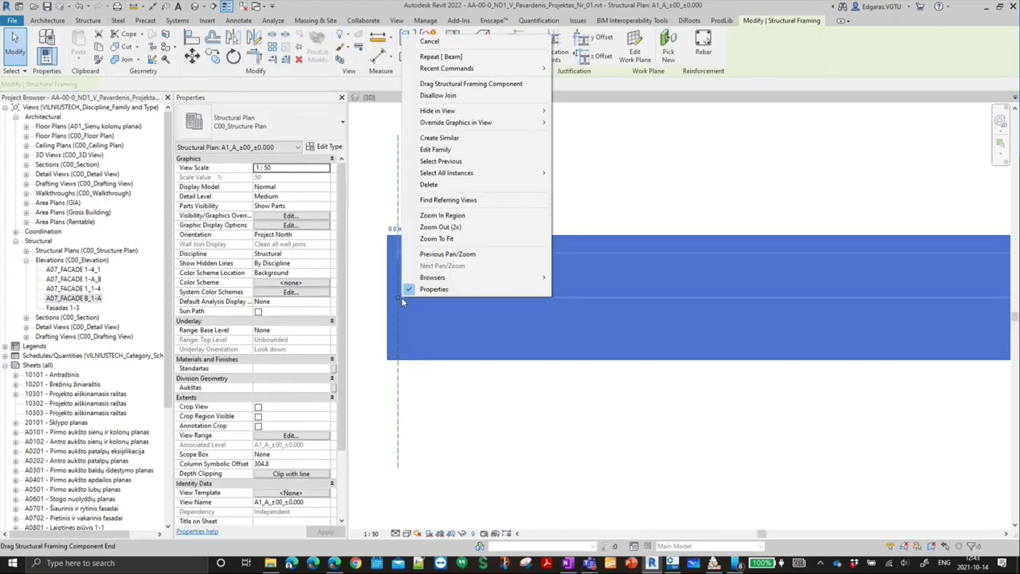
click(453, 95)
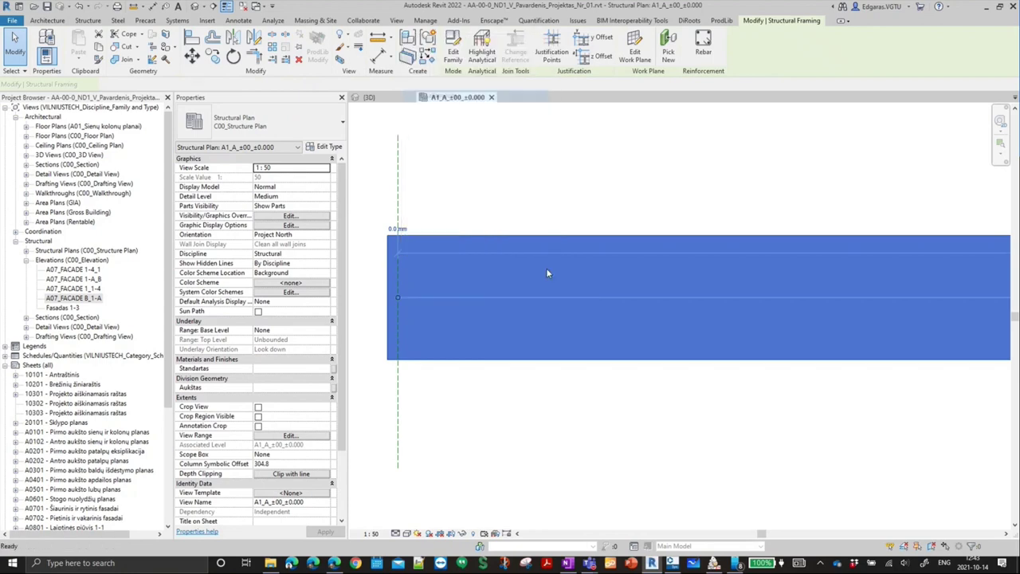
click(421, 401)
- Try trimming the beam to the reference line with TR, then cancel
key(t)
key(r)
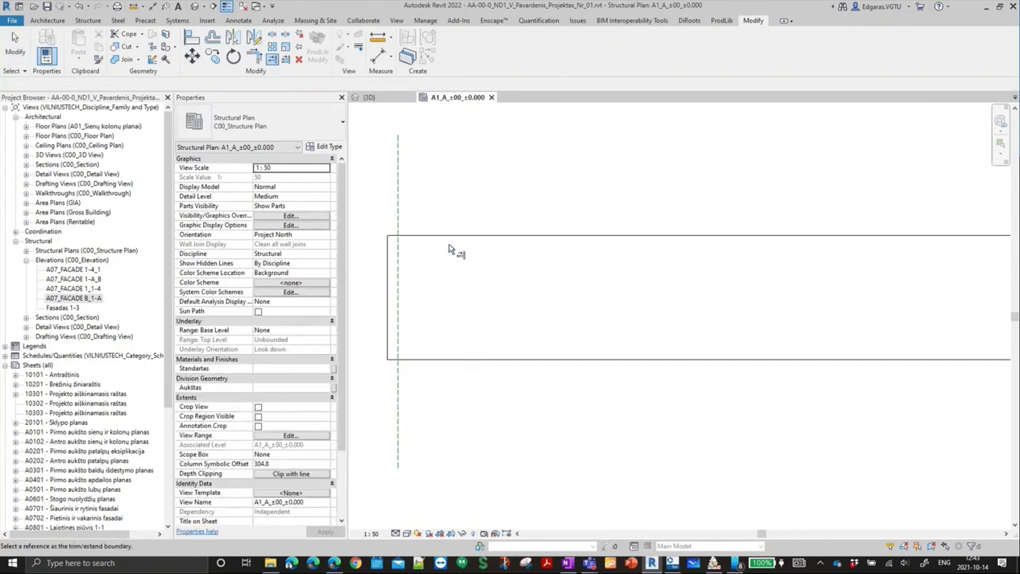
click(397, 410)
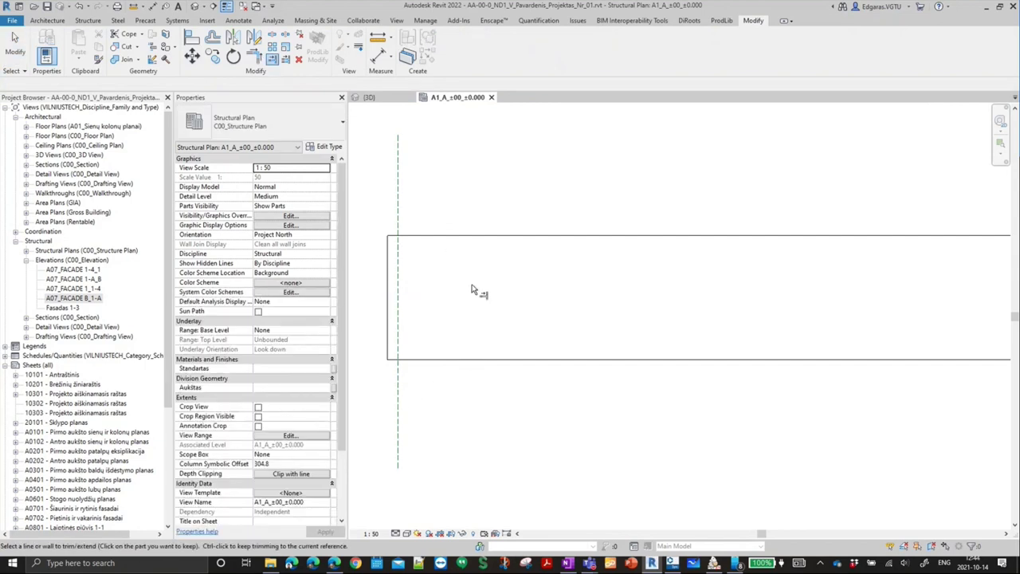
click(514, 236)
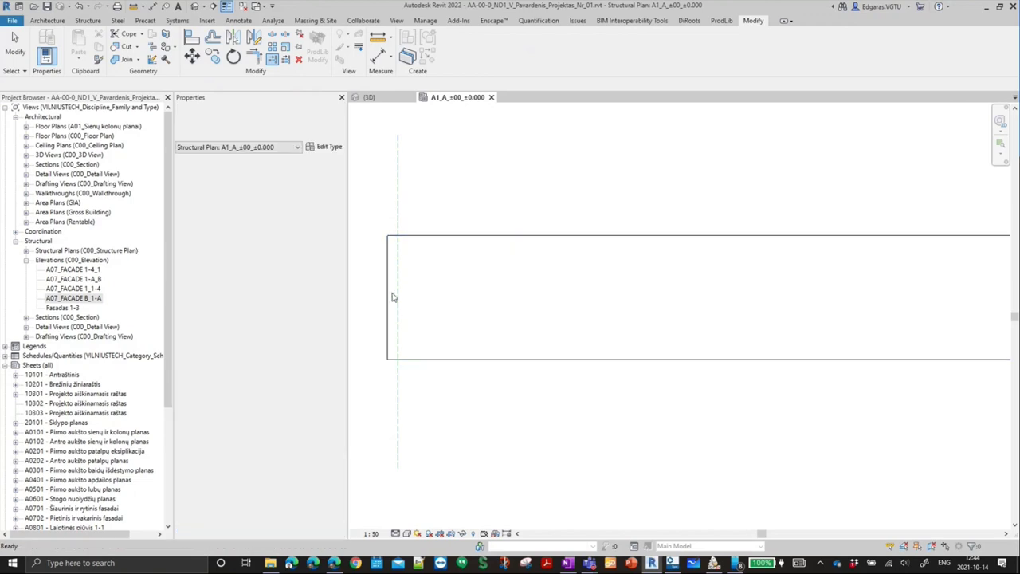
key(Escape)
key(Escape)
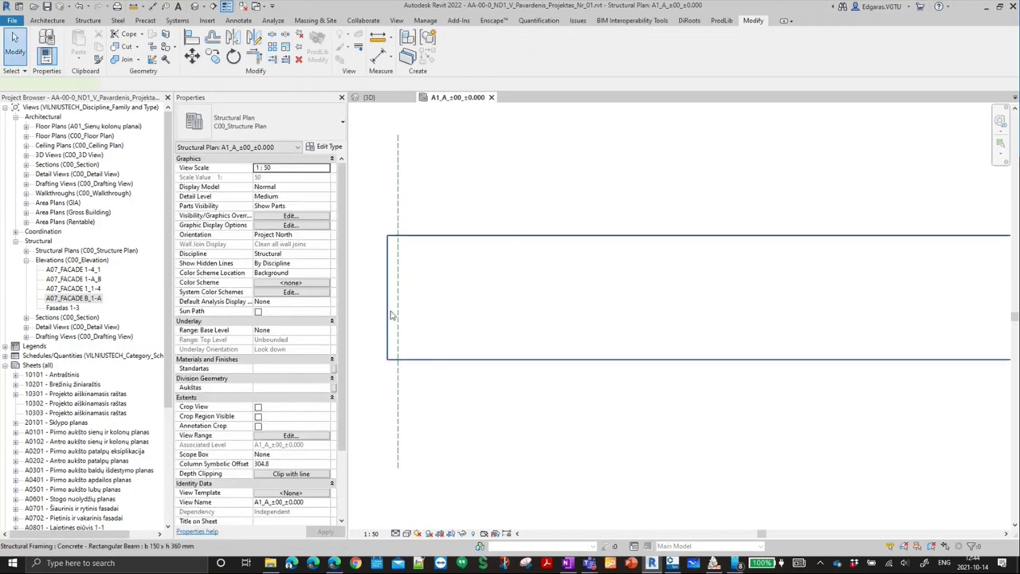
- Attempt Cut Geometry of the beam by the reference plane, declining the cut at the warning
click(397, 295)
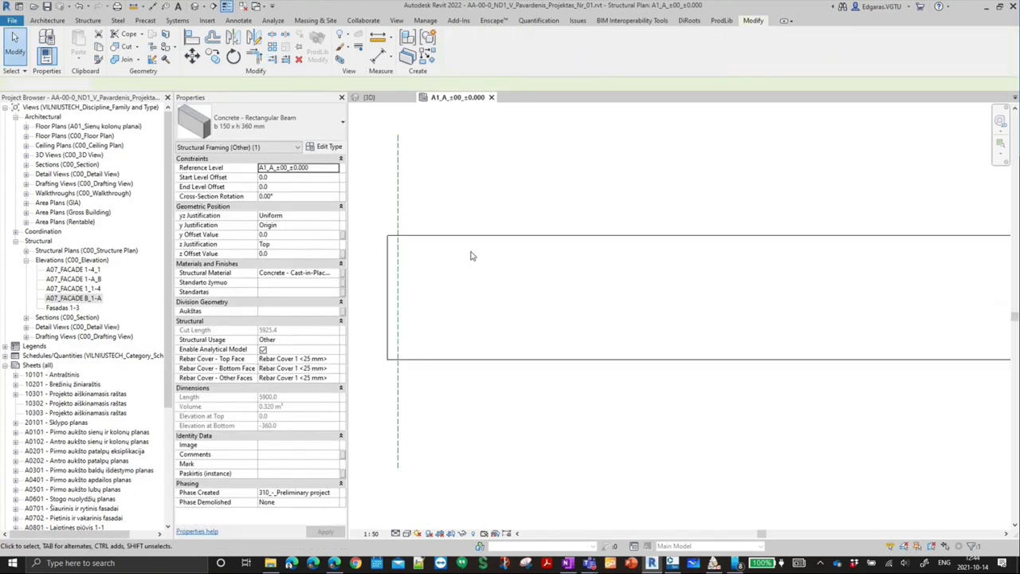
key(Escape)
click(124, 47)
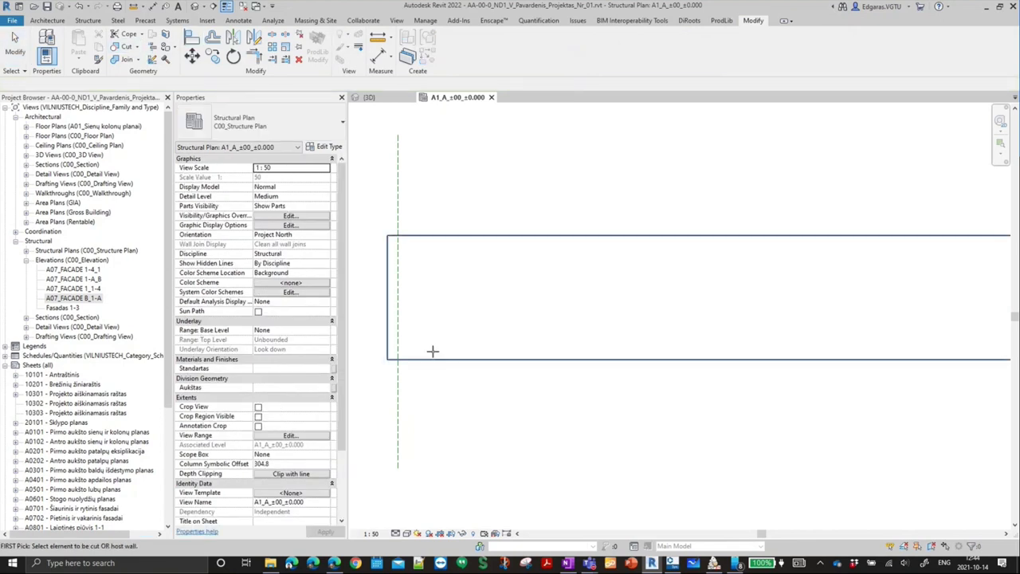
click(441, 363)
click(399, 397)
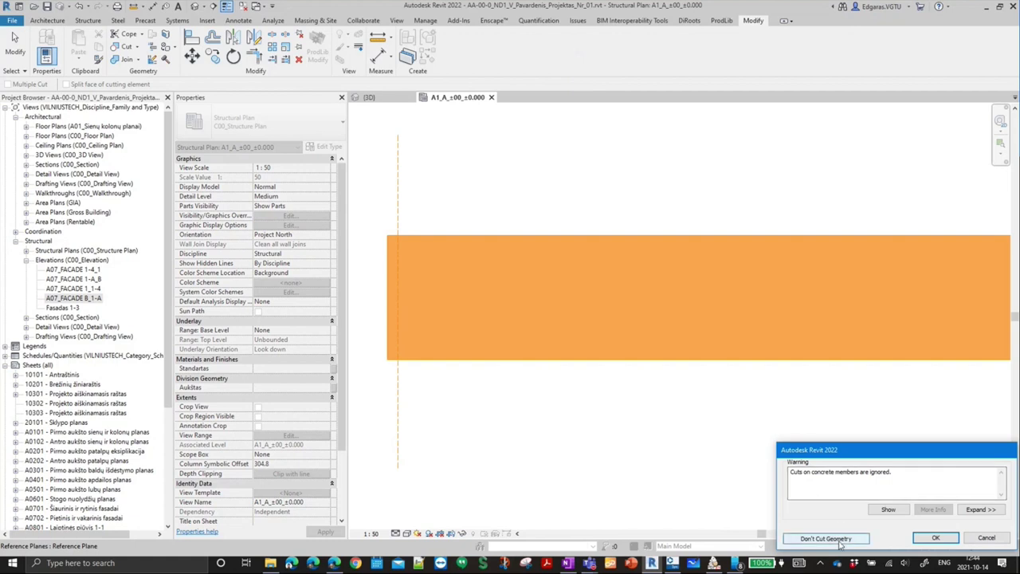
click(867, 539)
scroll(431, 288, down, 3)
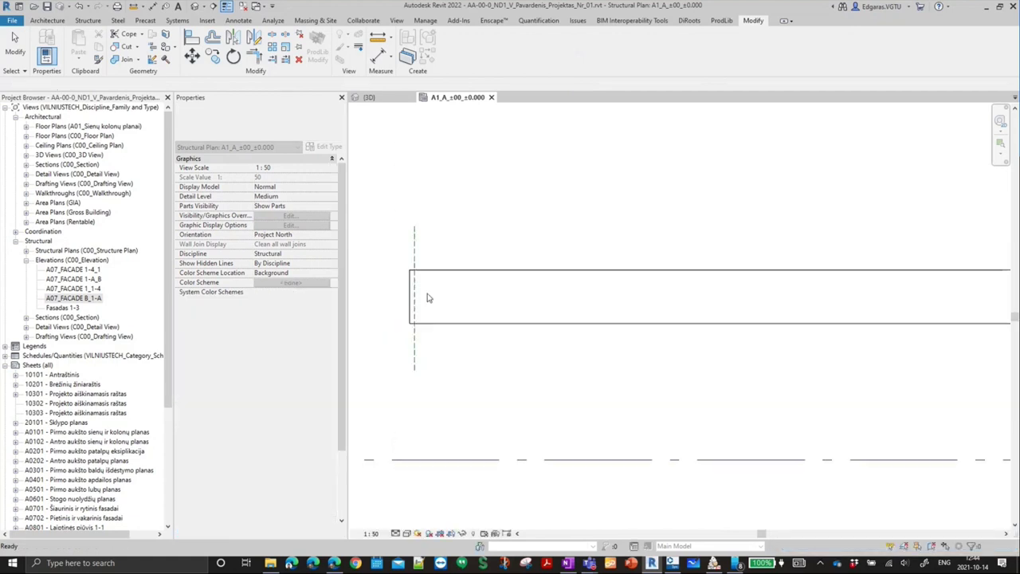
scroll(418, 297, down, 1)
scroll(481, 284, down, 3)
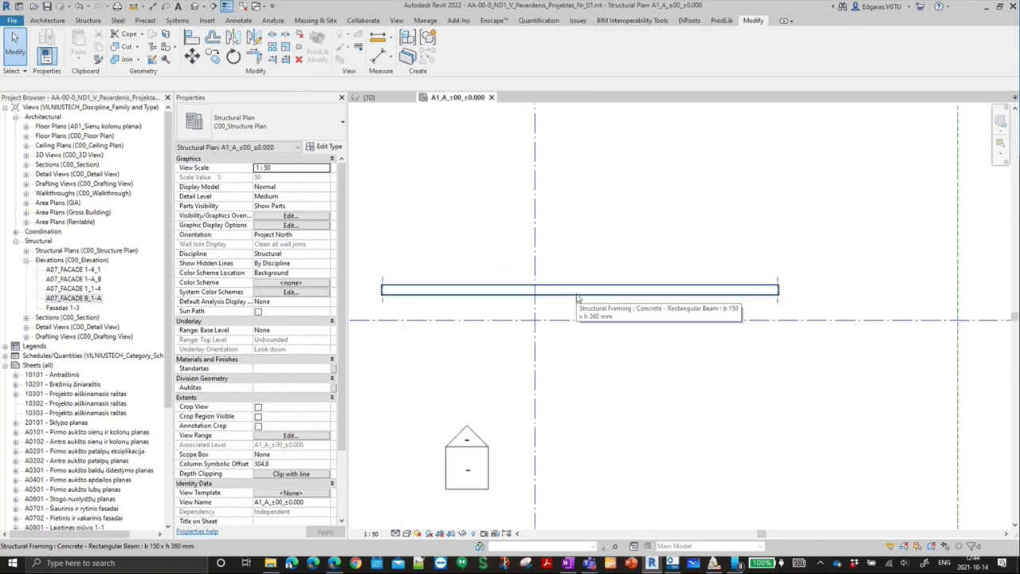
middle_drag(579, 275, 576, 270)
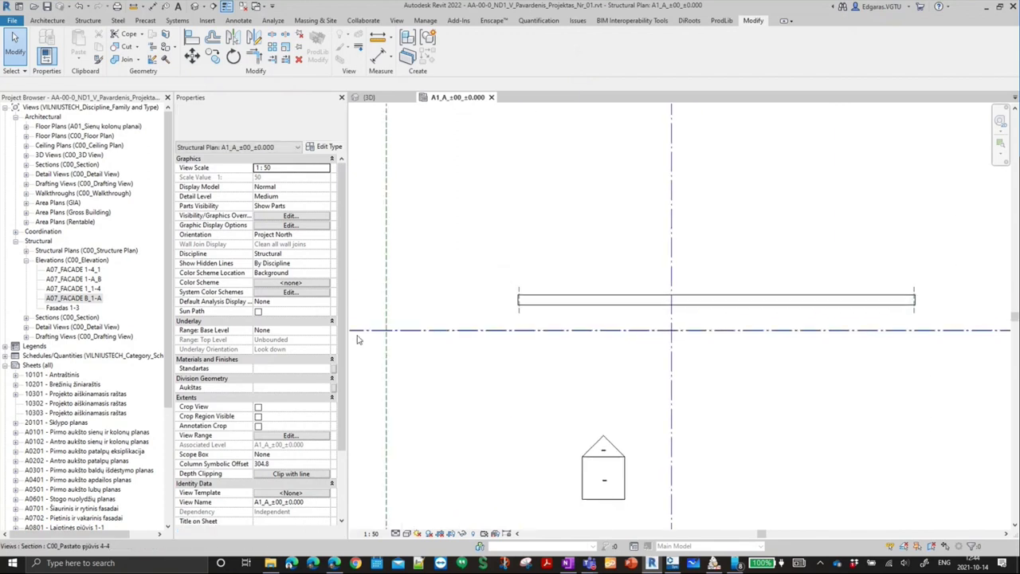
click(575, 304)
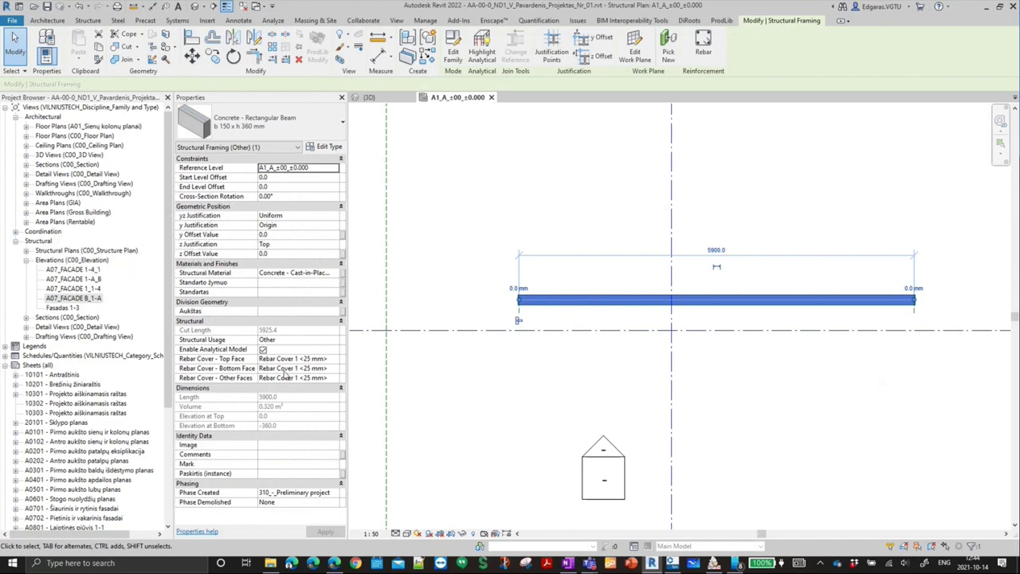
- In Visibility/Graphics (VG), turn on all Structural Framing subcategories from Hidden Lines to Web
click(452, 253)
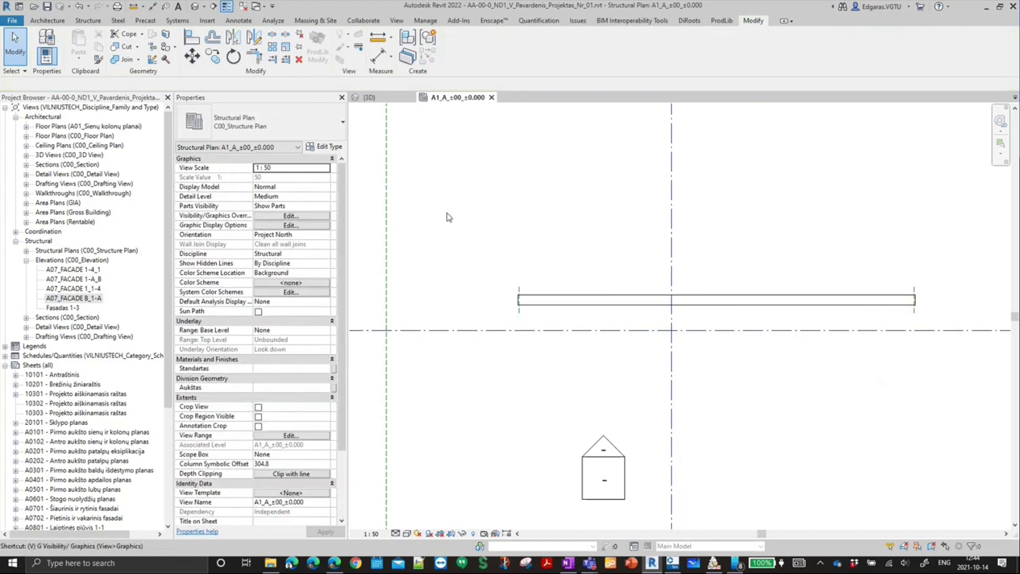
key(v)
key(g)
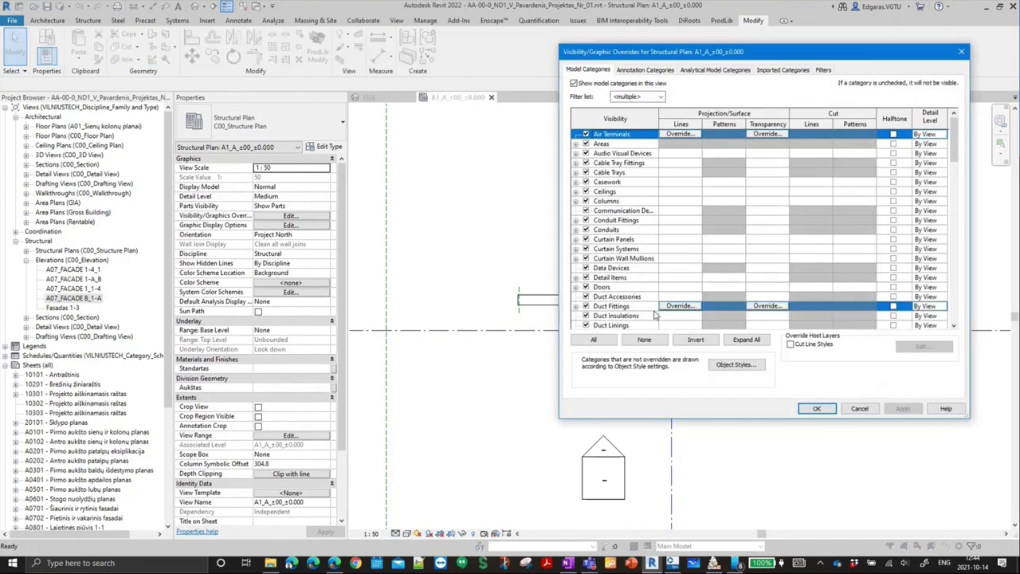
scroll(621, 301, down, 5)
scroll(621, 301, down, 5)
scroll(615, 279, down, 3)
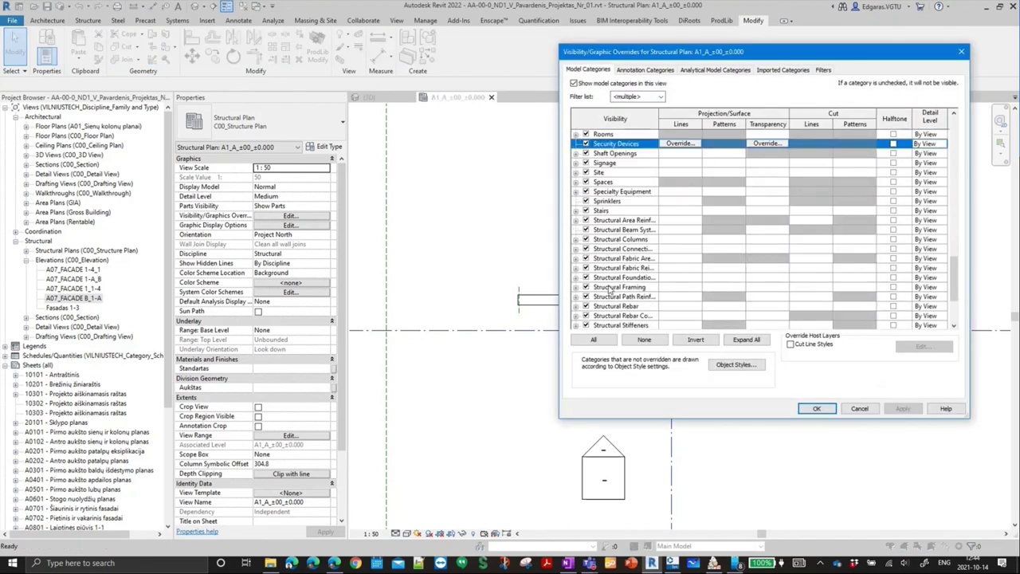
scroll(593, 273, down, 4)
click(576, 267)
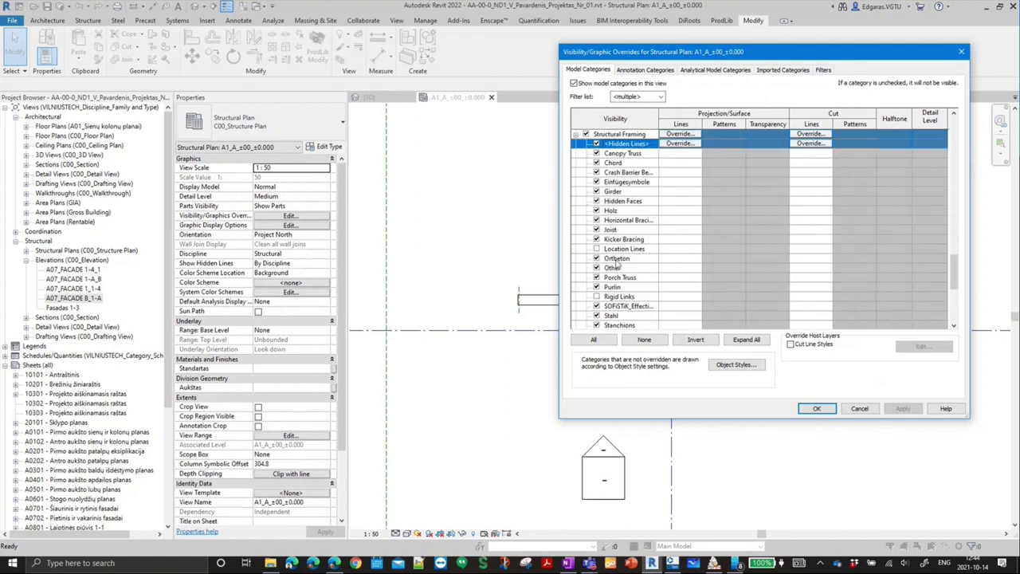
scroll(619, 267, down, 1)
scroll(619, 270, down, 2)
scroll(618, 271, down, 1)
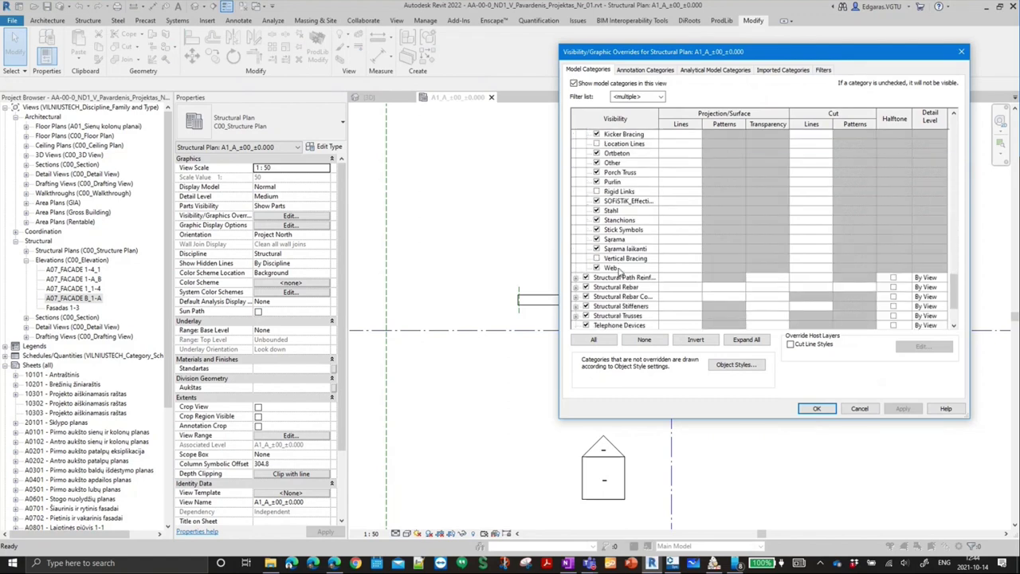
click(616, 269)
scroll(643, 171, up, 2)
scroll(626, 174, up, 2)
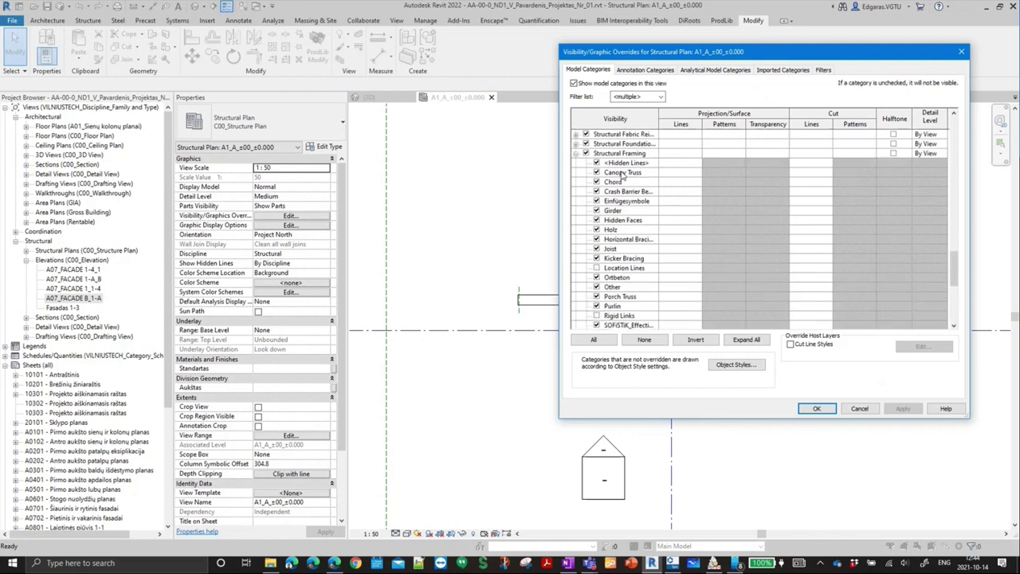
shift+click(625, 162)
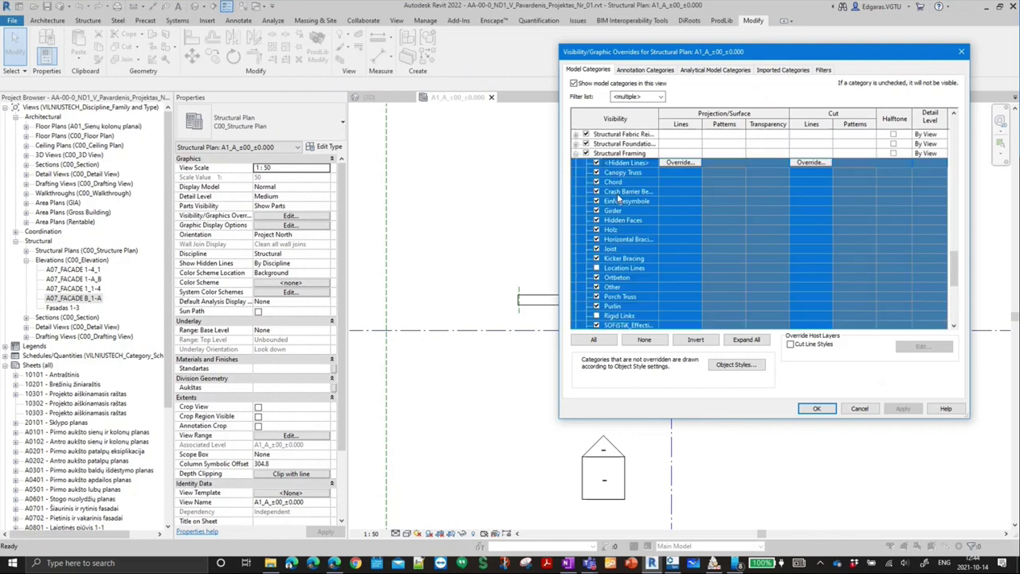
click(816, 409)
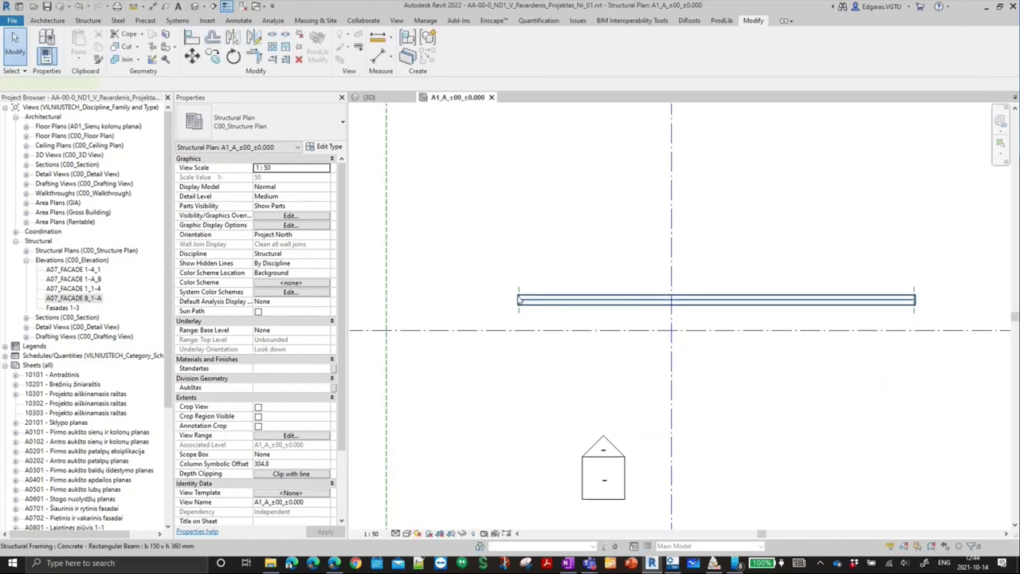
click(518, 300)
scroll(518, 300, up, 3)
scroll(522, 319, up, 2)
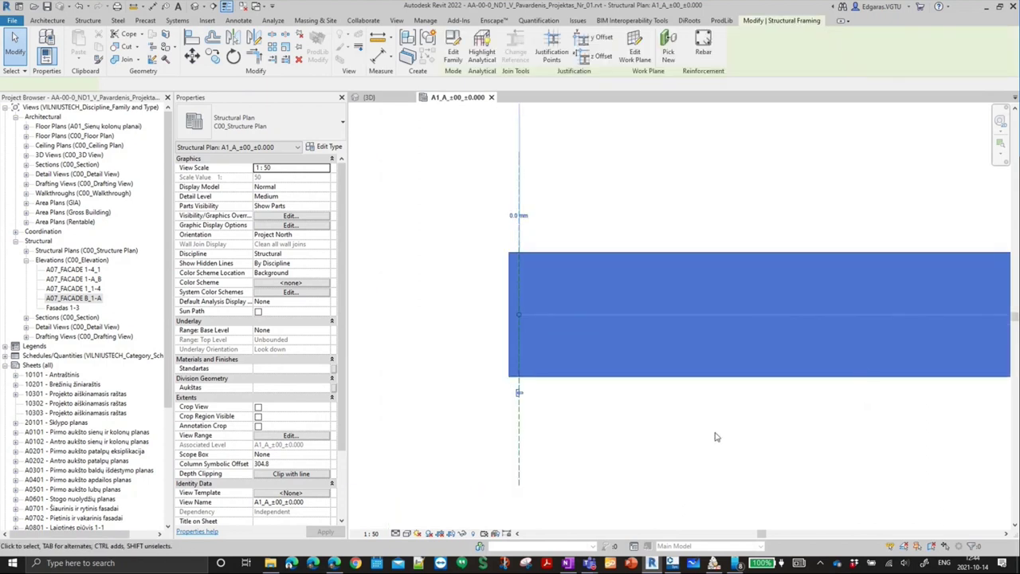
scroll(559, 341, down, 4)
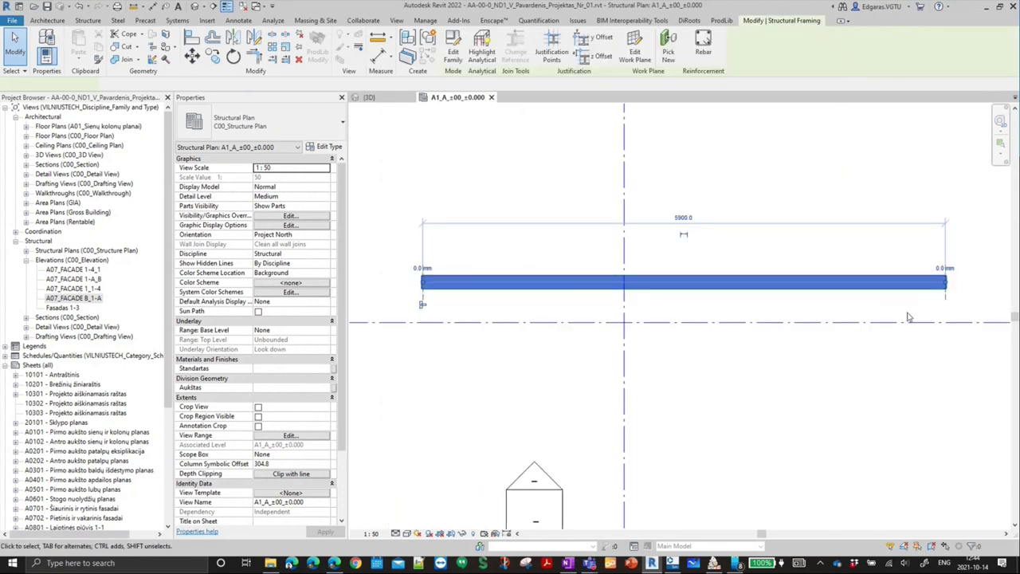
scroll(831, 296, up, 1)
scroll(797, 318, up, 3)
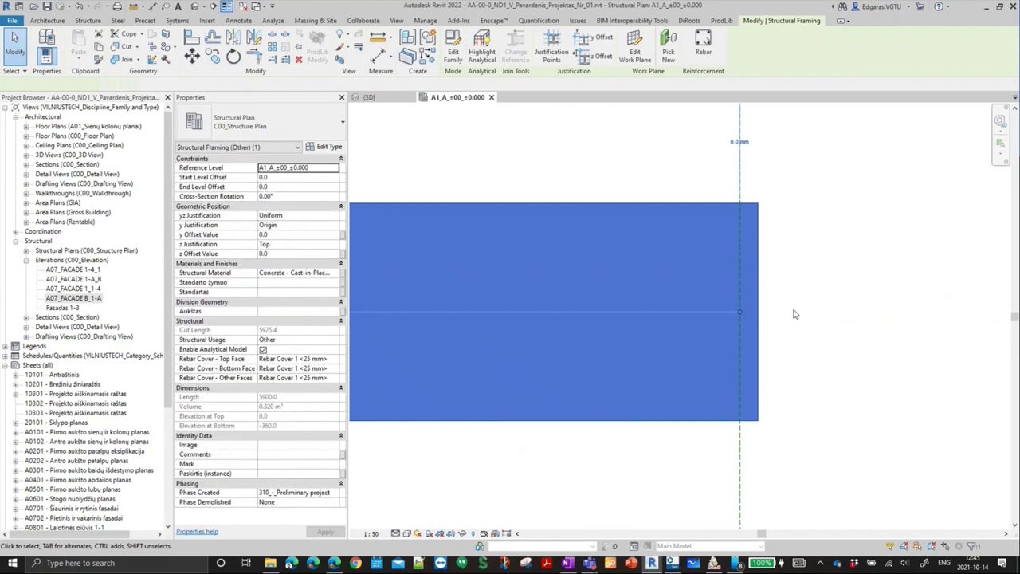
key(Escape)
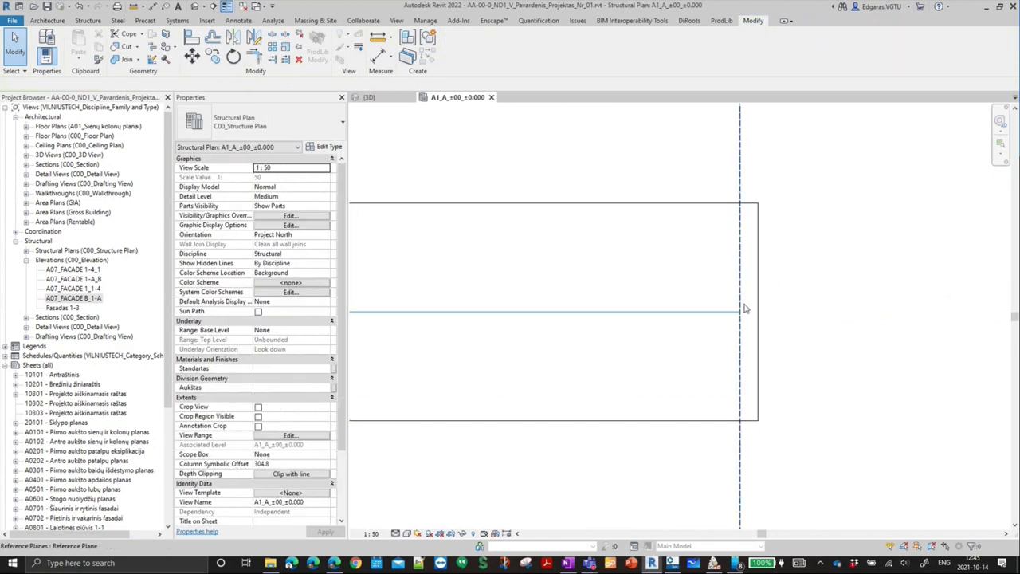
scroll(772, 274, down, 1)
scroll(772, 274, down, 2)
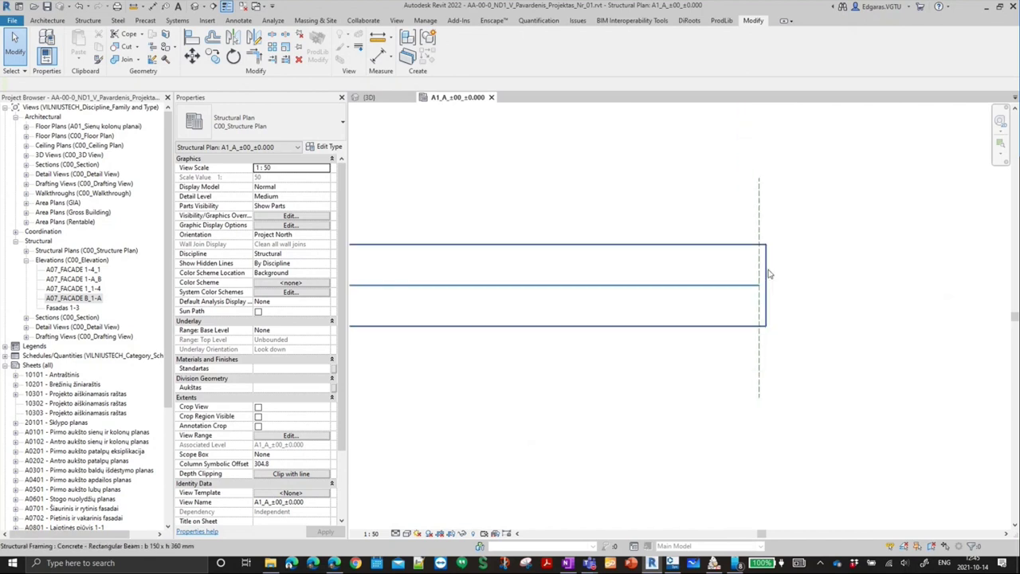
scroll(767, 271, down, 2)
click(271, 61)
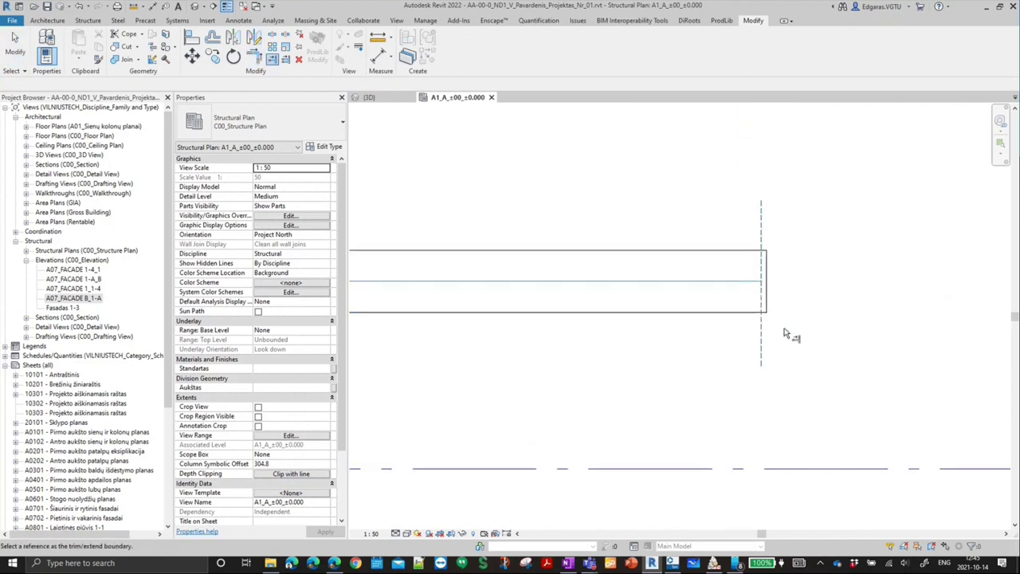
key(Escape)
key(Escape)
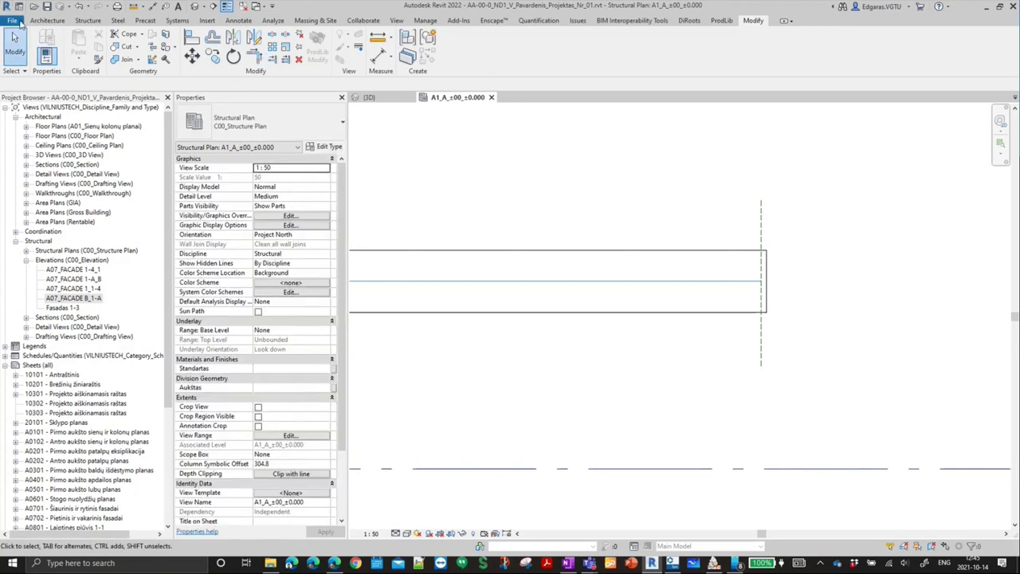
- Create a new project using the Metric-Structural Template
click(14, 20)
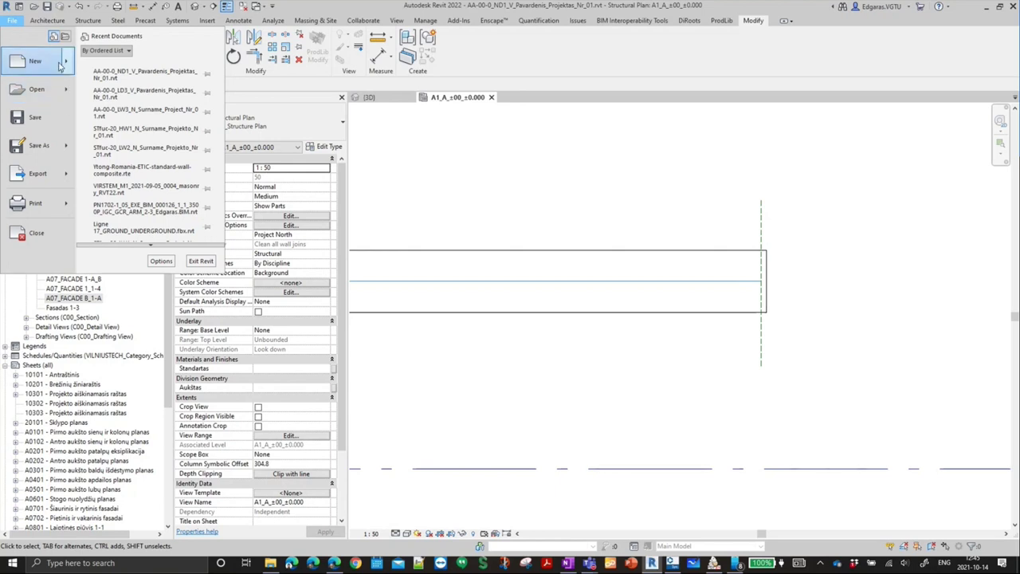
click(56, 68)
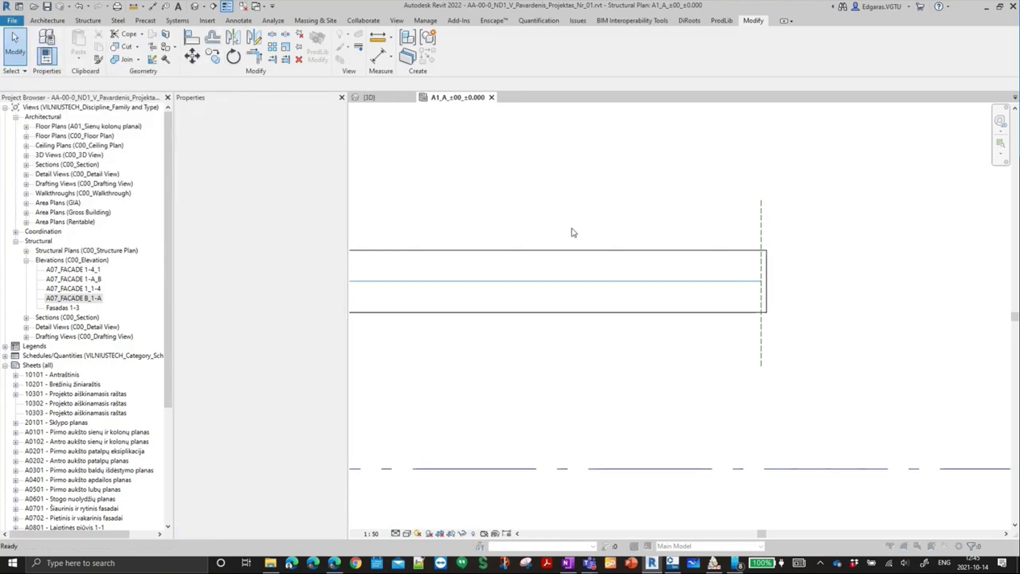
click(474, 259)
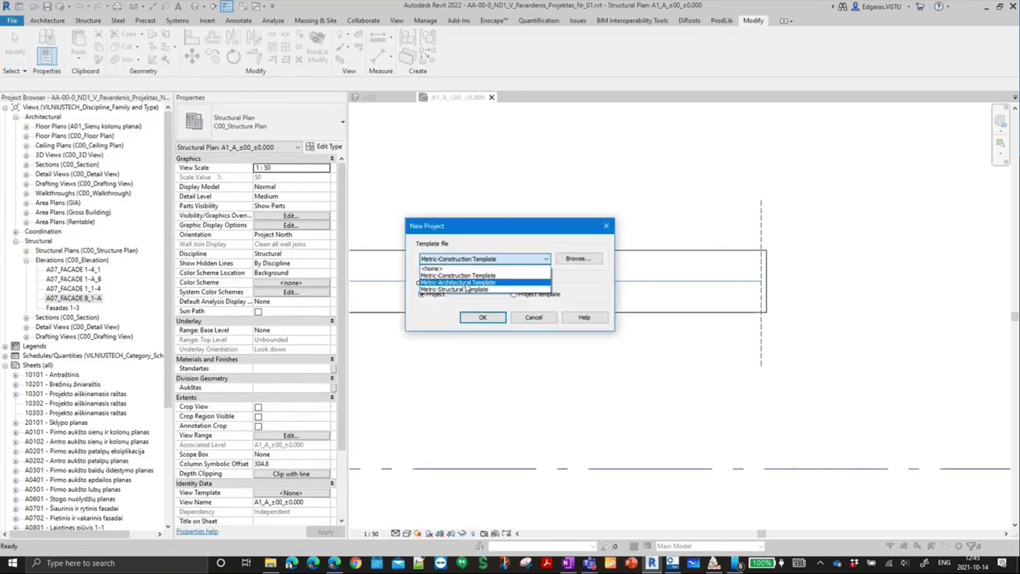
click(467, 294)
click(481, 318)
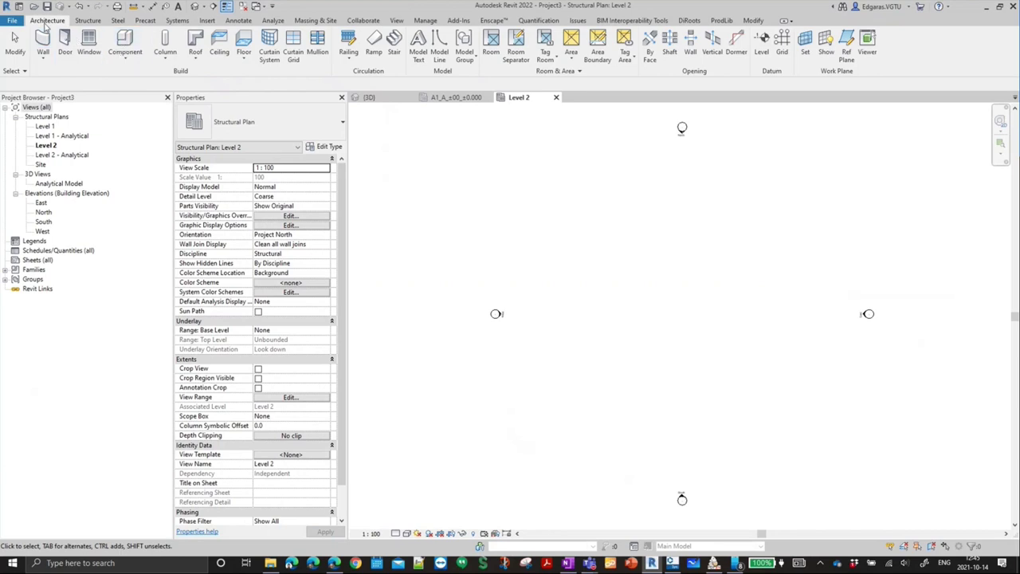
- Draw a 17000 mm M_Concrete-Rectangular Beam 300 x 600mm on Level 2
click(86, 20)
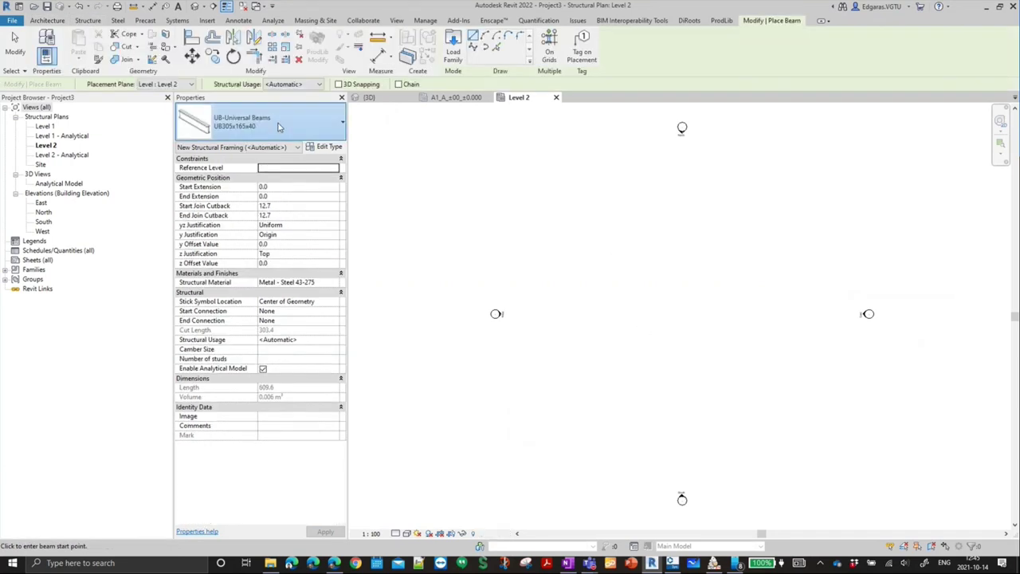
click(284, 141)
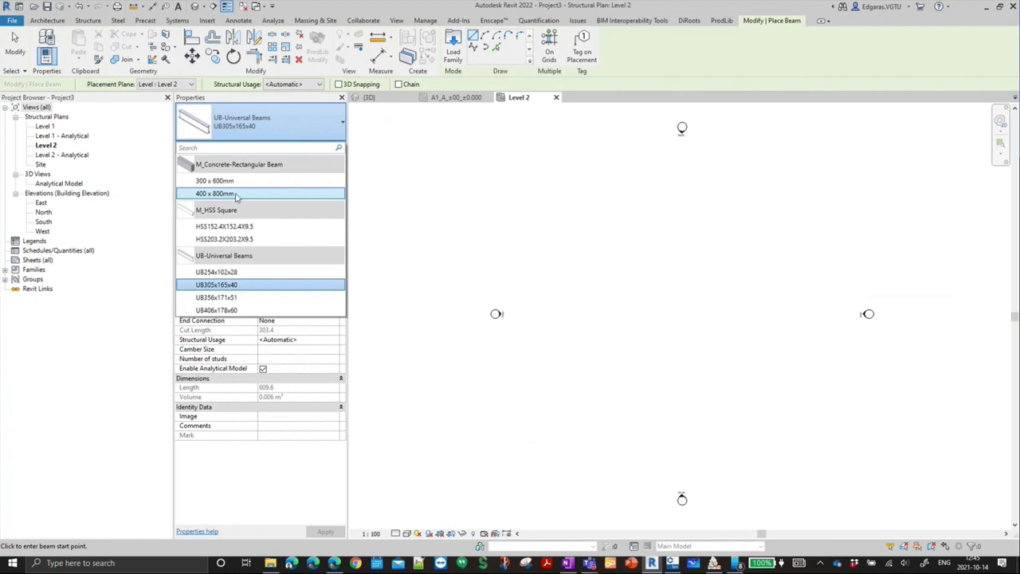
click(231, 175)
click(627, 308)
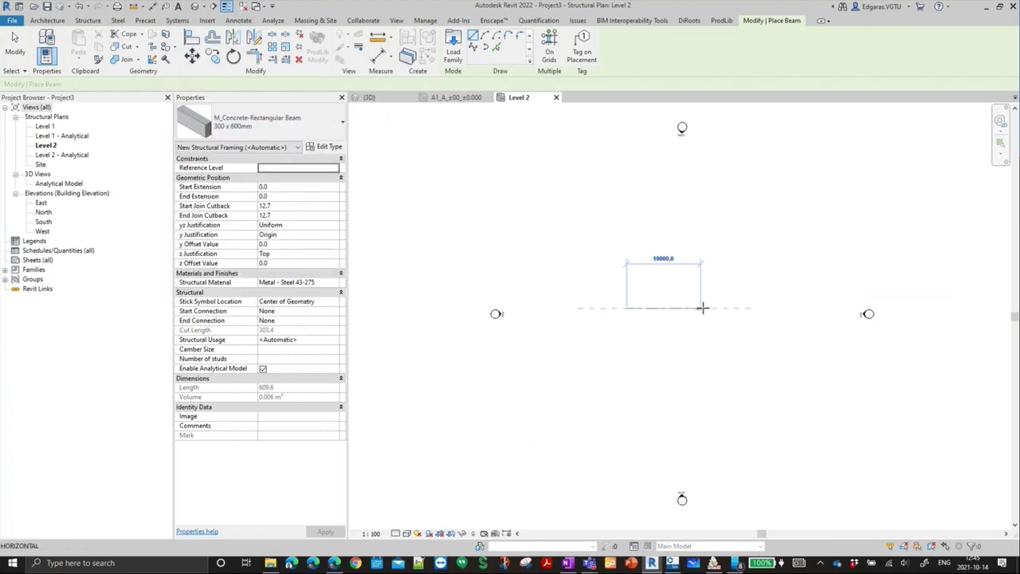
click(752, 308)
key(Escape)
- Select the beam and drag its end grip to shorten it to 13600 mm
scroll(594, 318, up, 4)
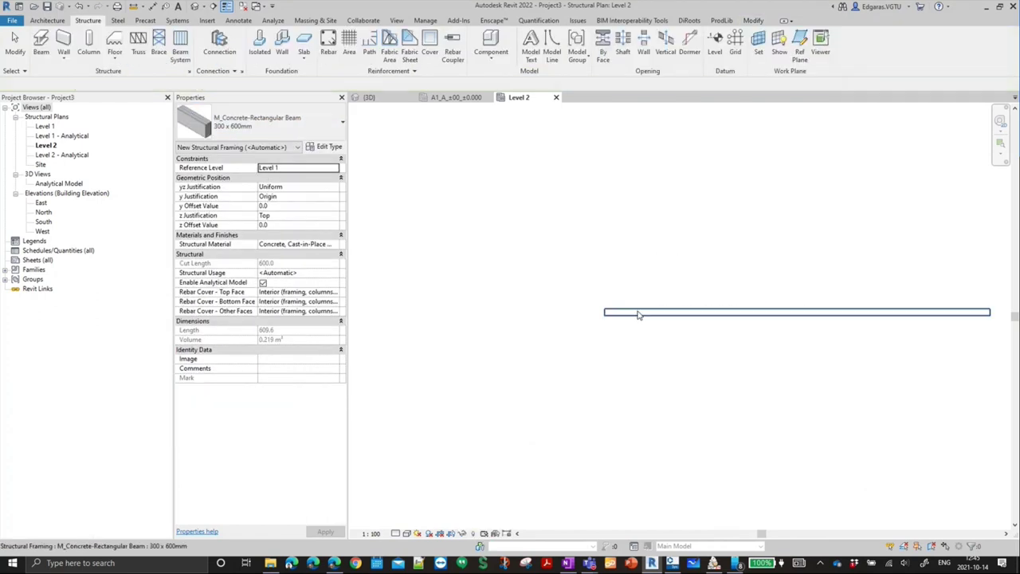
click(603, 314)
scroll(720, 278, up, 2)
scroll(605, 302, up, 2)
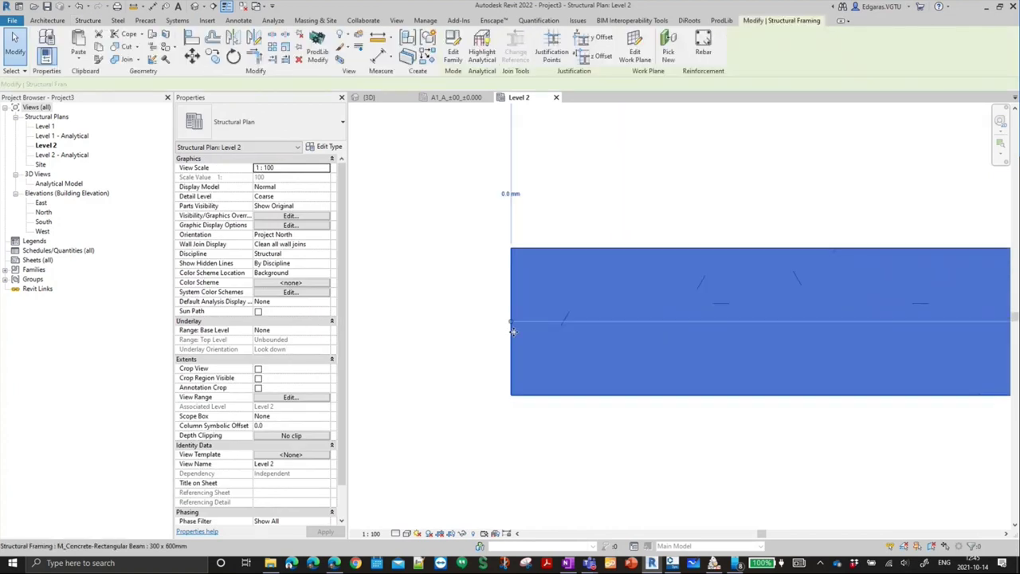
scroll(509, 327, up, 2)
scroll(503, 329, down, 2)
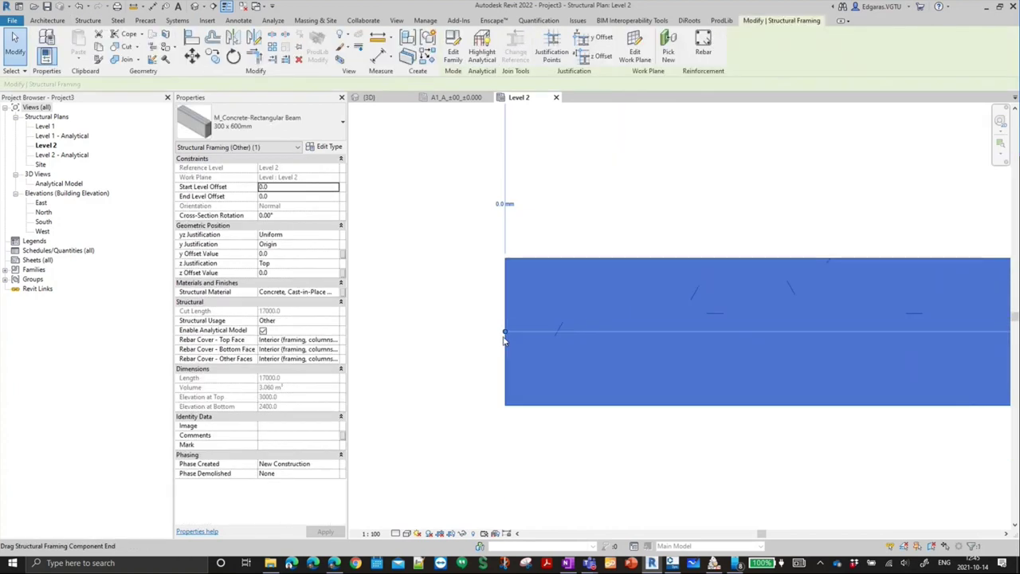
scroll(495, 330, down, 1)
scroll(502, 342, up, 3)
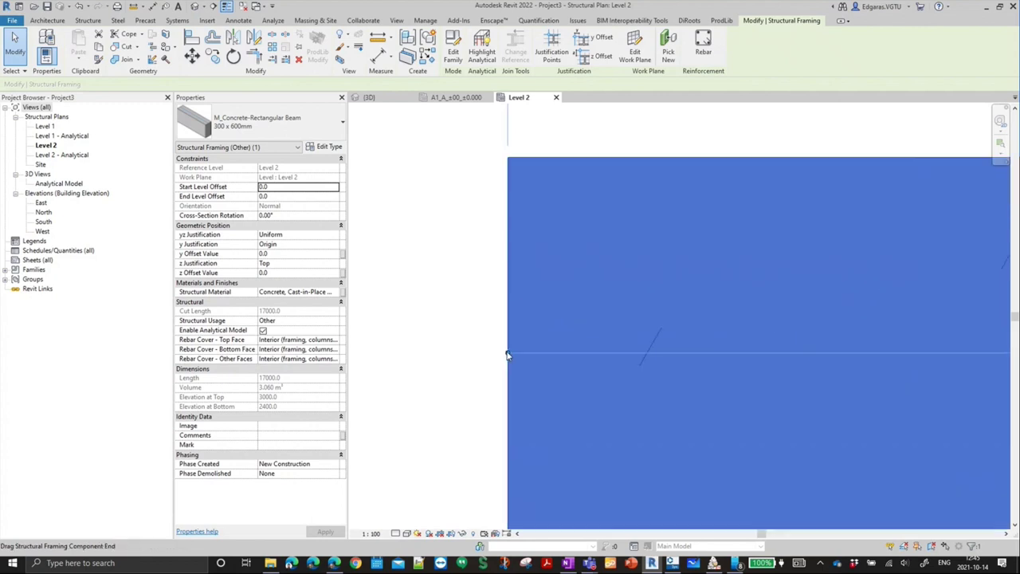
scroll(468, 346, down, 4)
scroll(468, 346, down, 4)
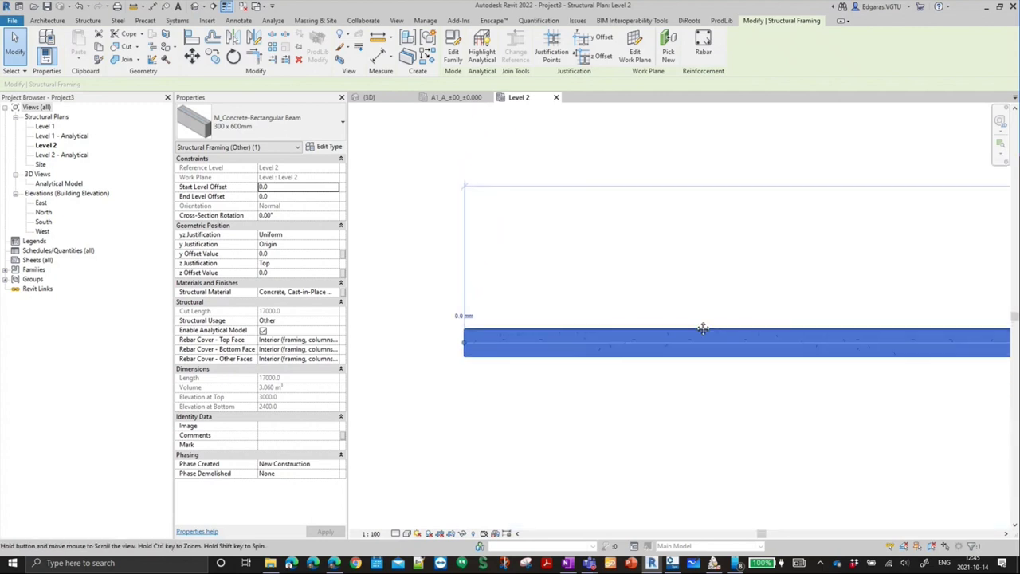
middle_drag(701, 327, 489, 307)
scroll(489, 307, down, 2)
scroll(529, 302, down, 2)
middle_drag(776, 337, 744, 301)
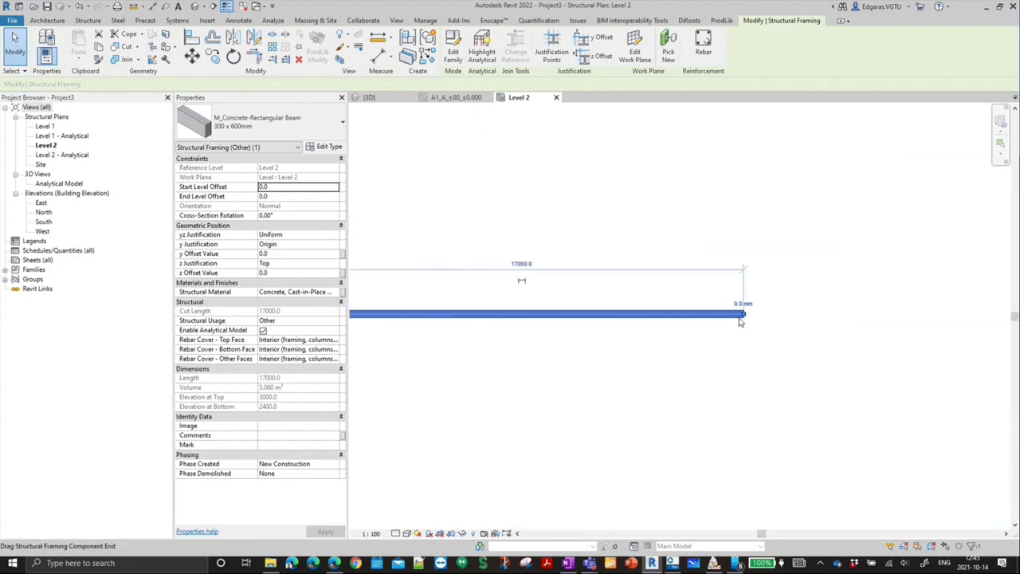
scroll(749, 313, up, 2)
drag(750, 313, 574, 310)
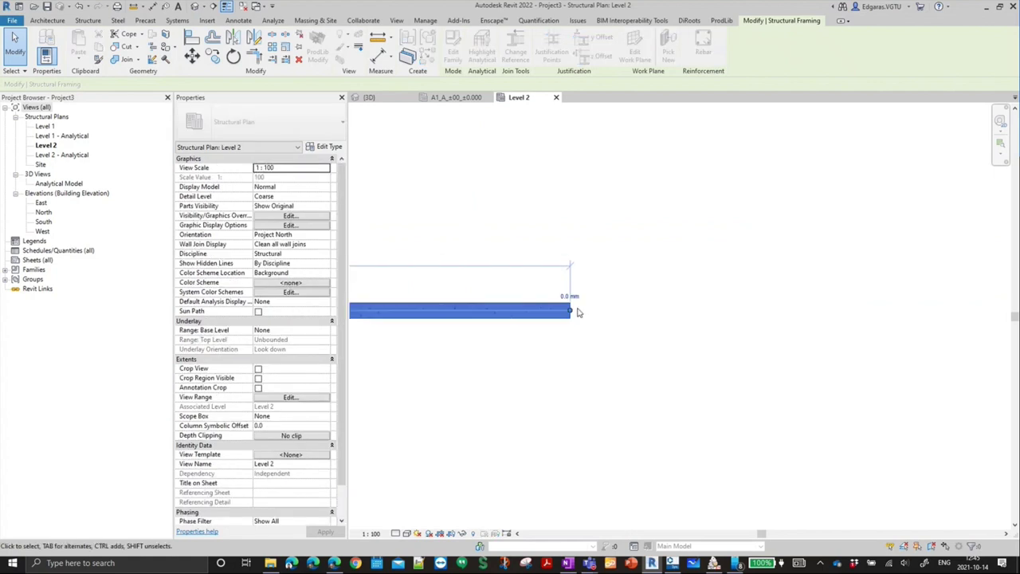
scroll(577, 314, up, 5)
scroll(710, 358, down, 1)
scroll(742, 349, down, 3)
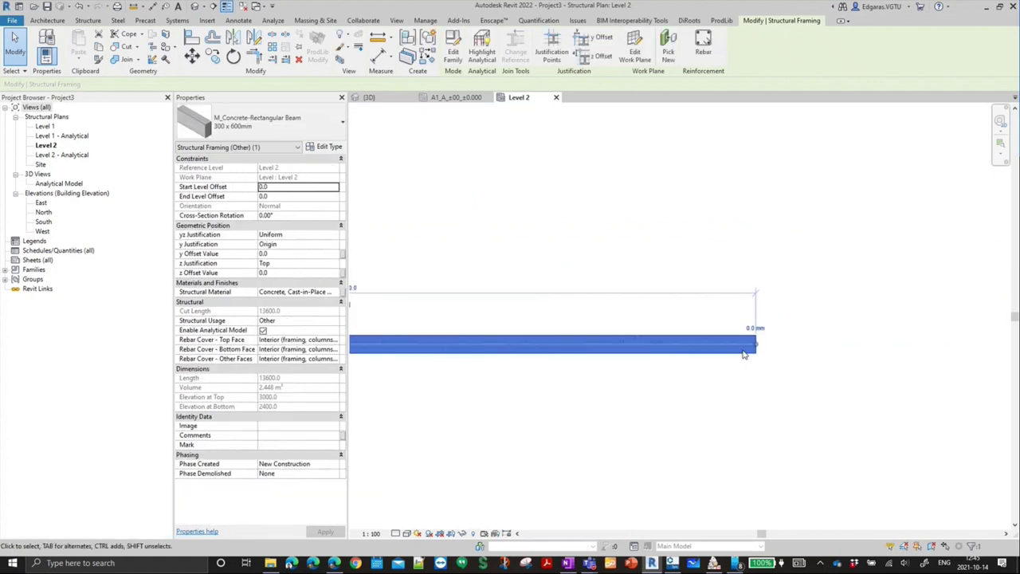
mouse_move(742, 350)
middle_down()
mouse_move(654, 339)
mouse_move(841, 320)
middle_up()
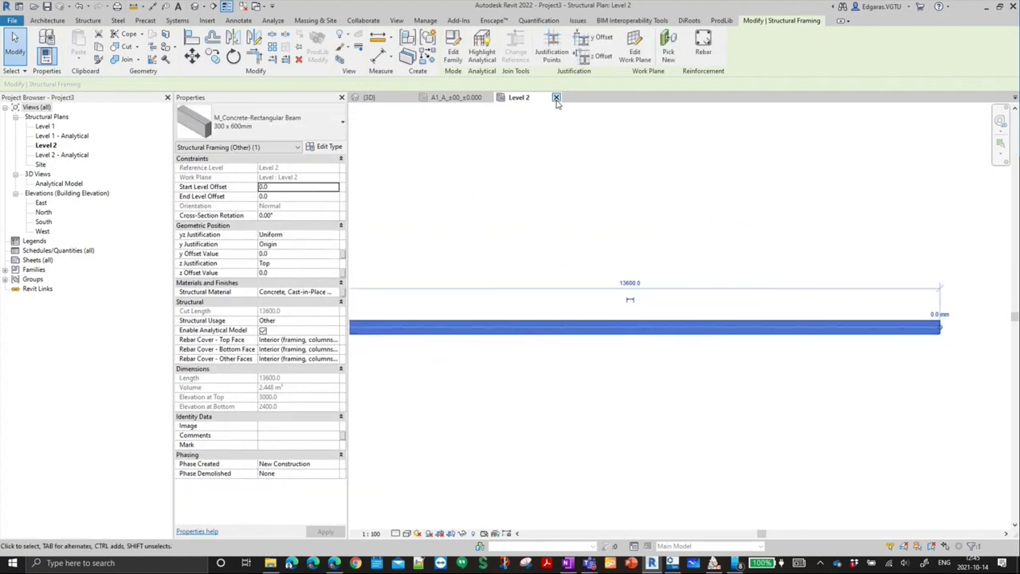
- Close the test project without saving and expand the family's Floor Plans to Ref. Level
click(556, 97)
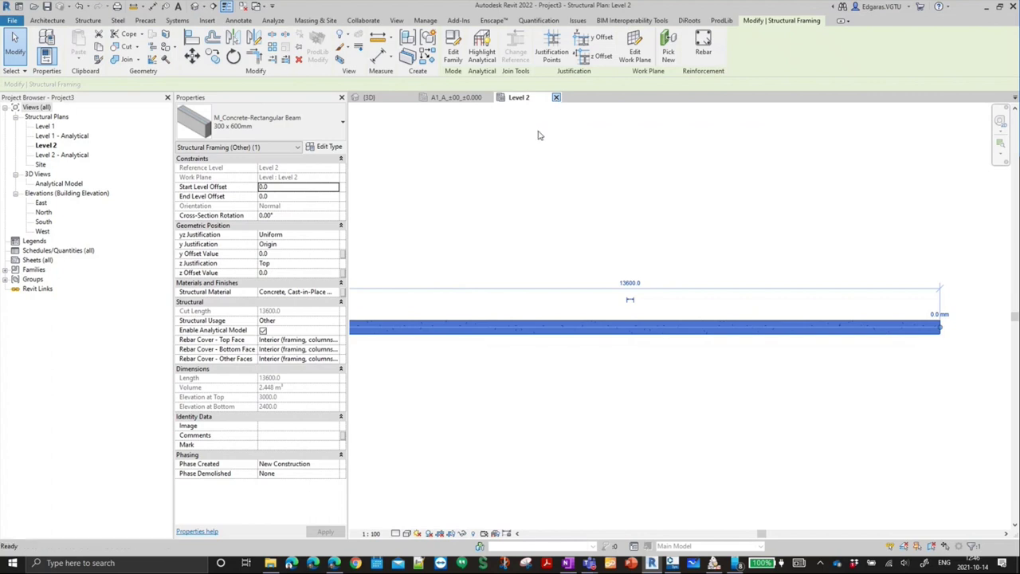
click(527, 283)
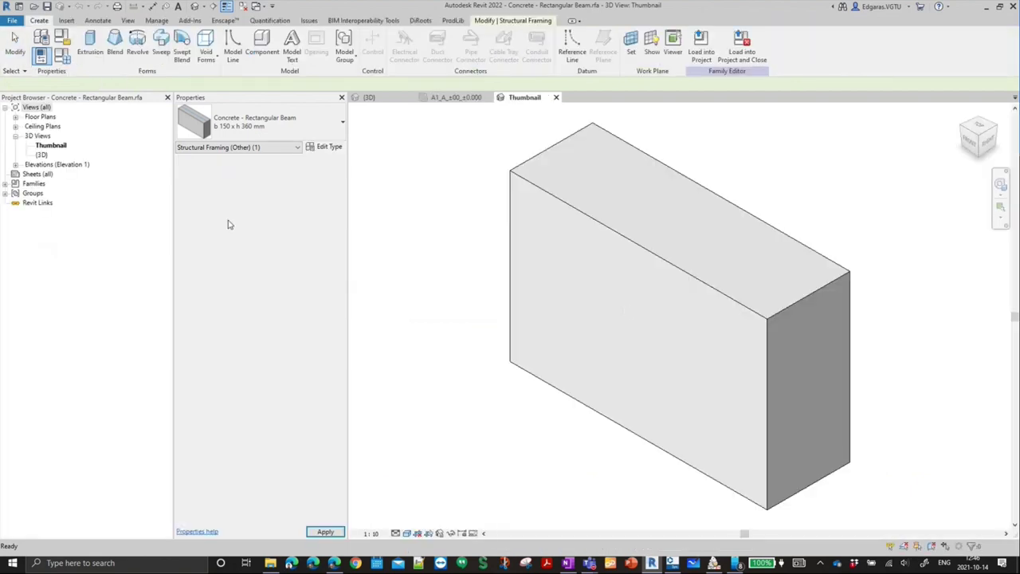
click(15, 117)
click(48, 125)
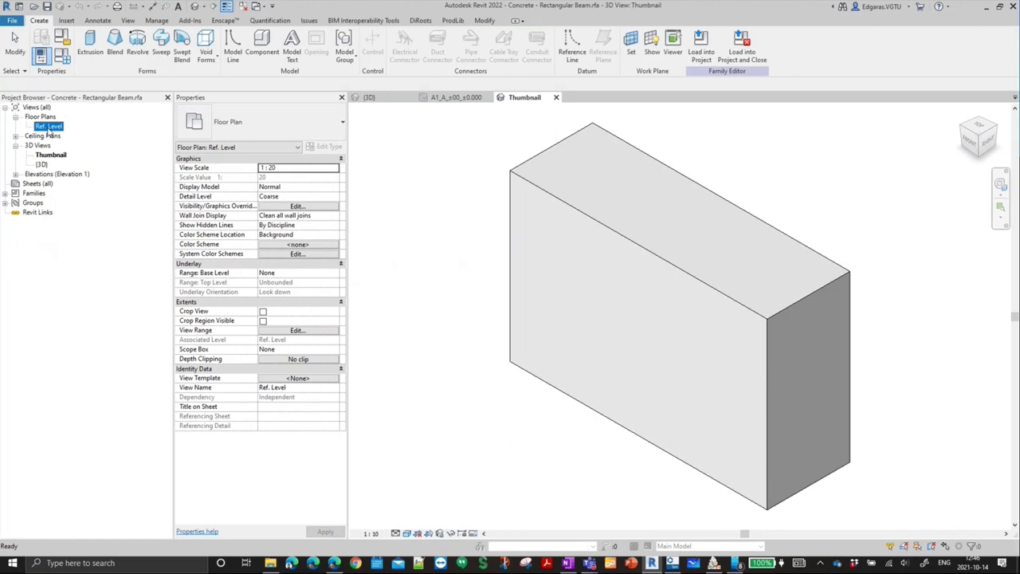
- Open the Ref. Level plan and zoom to the beam outline with its Length = 1524 dimension
double_click(48, 126)
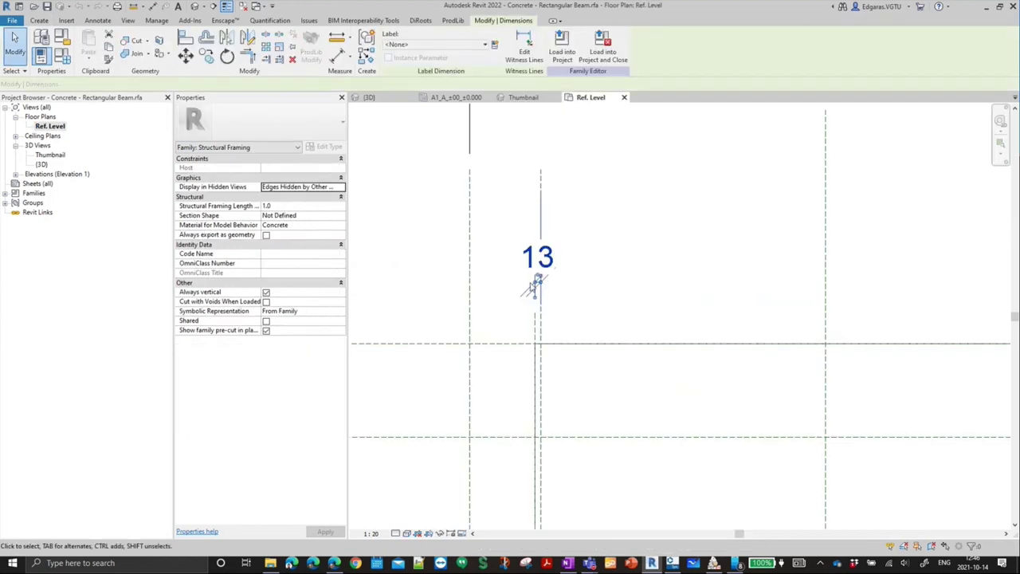
click(578, 318)
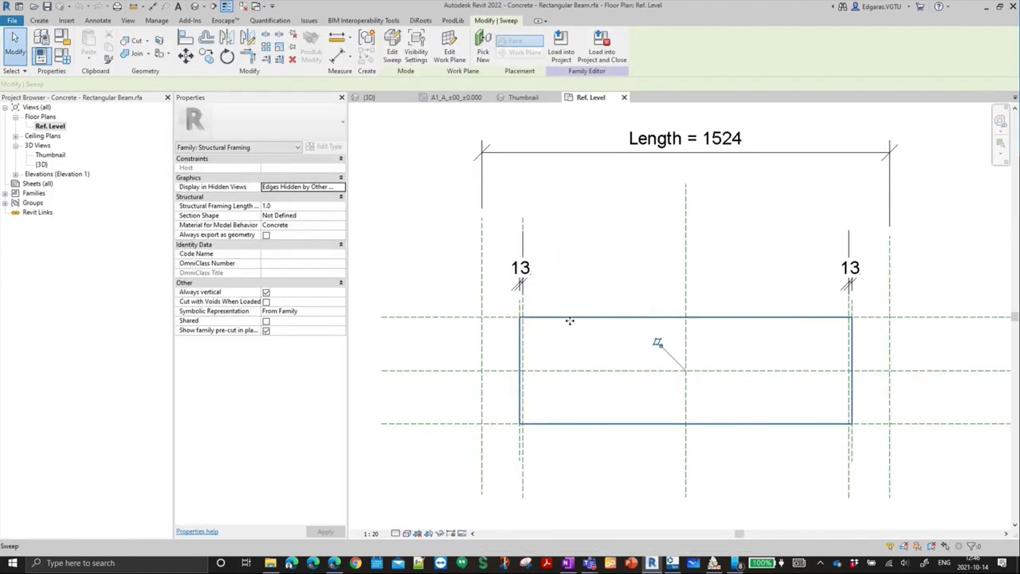
key(Escape)
scroll(523, 293, up, 1)
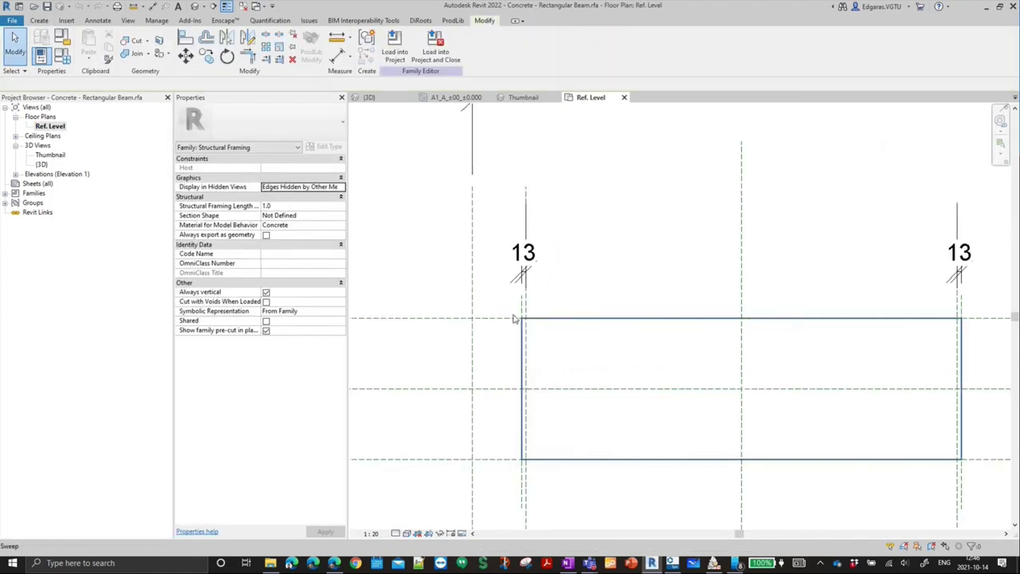
scroll(530, 318, up, 2)
scroll(538, 345, down, 1)
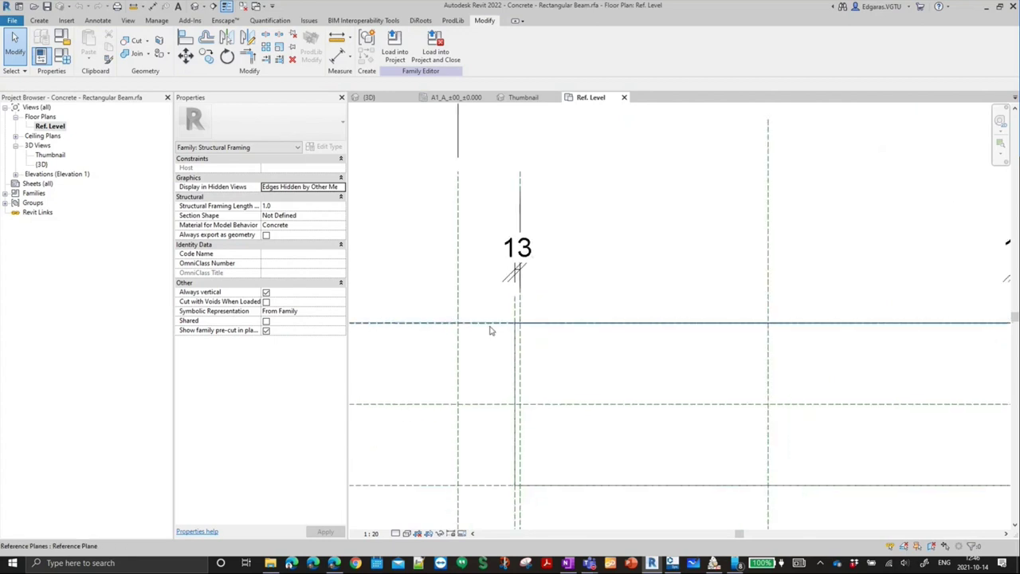
scroll(518, 367, down, 2)
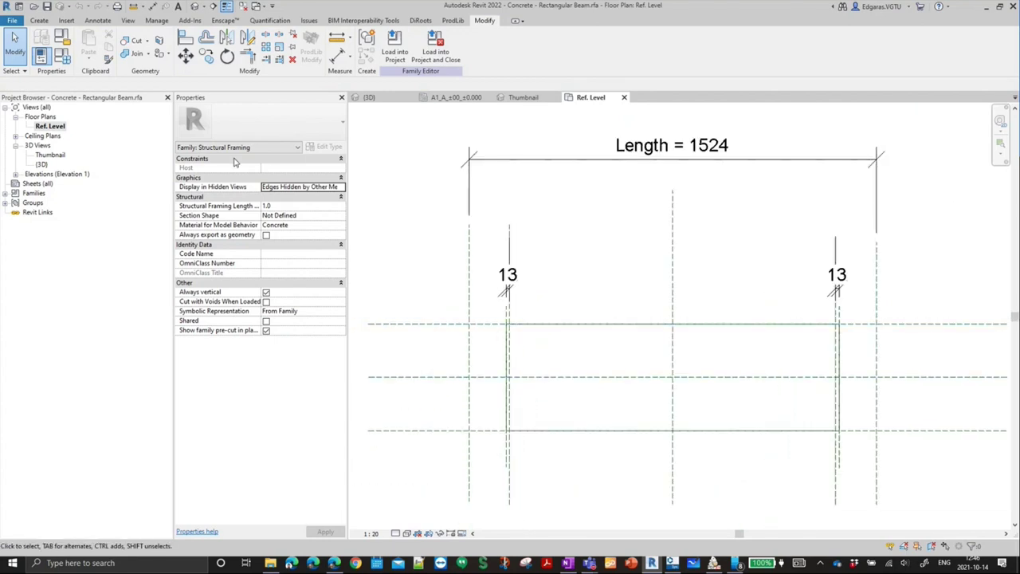
click(64, 57)
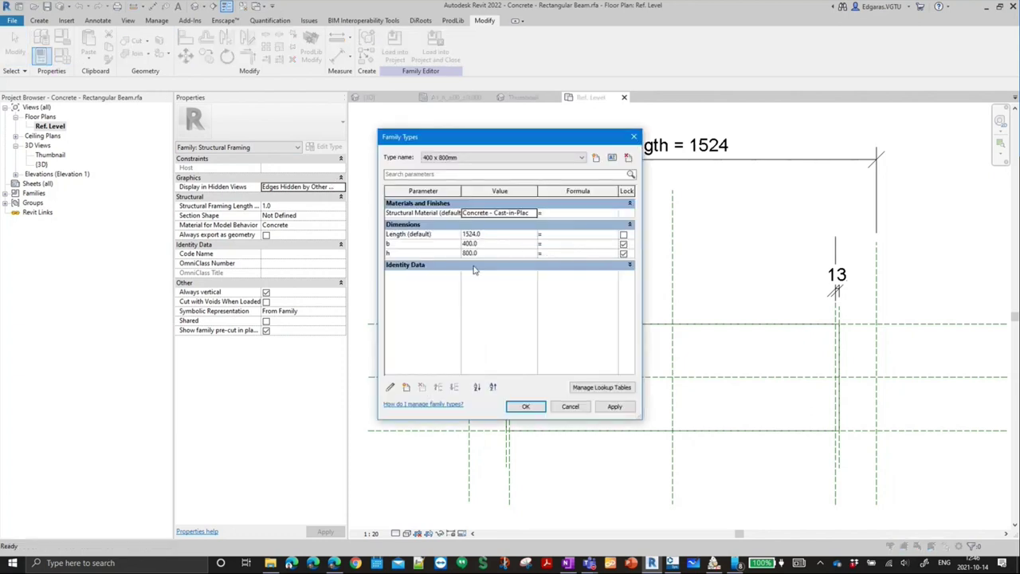
click(492, 233)
text(5m)
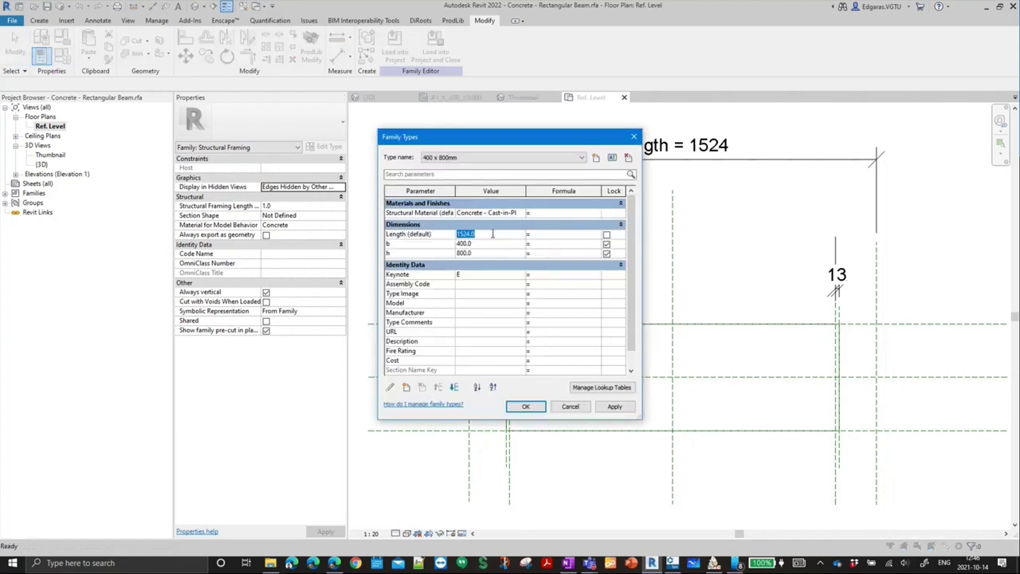
click(526, 284)
click(526, 406)
scroll(603, 287, down, 2)
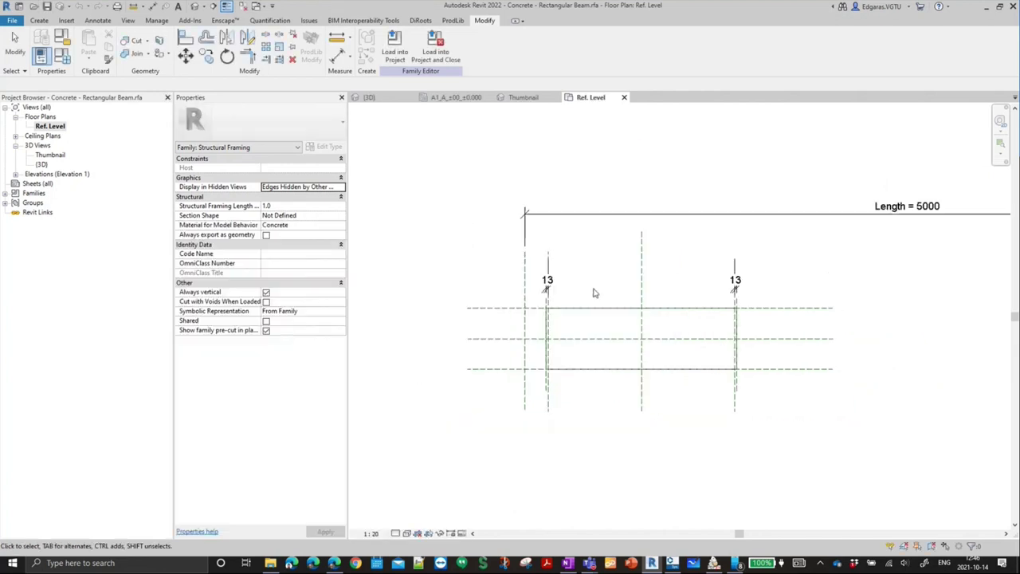
scroll(593, 293, down, 2)
scroll(779, 291, up, 2)
middle_drag(637, 311, 758, 295)
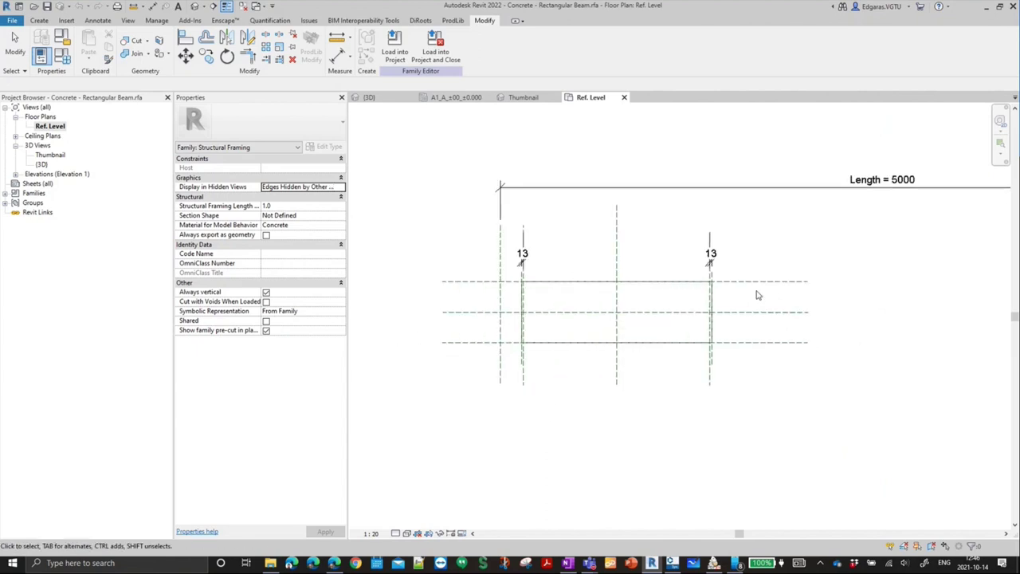
key(ctrl+z)
scroll(665, 321, up, 2)
scroll(664, 321, down, 1)
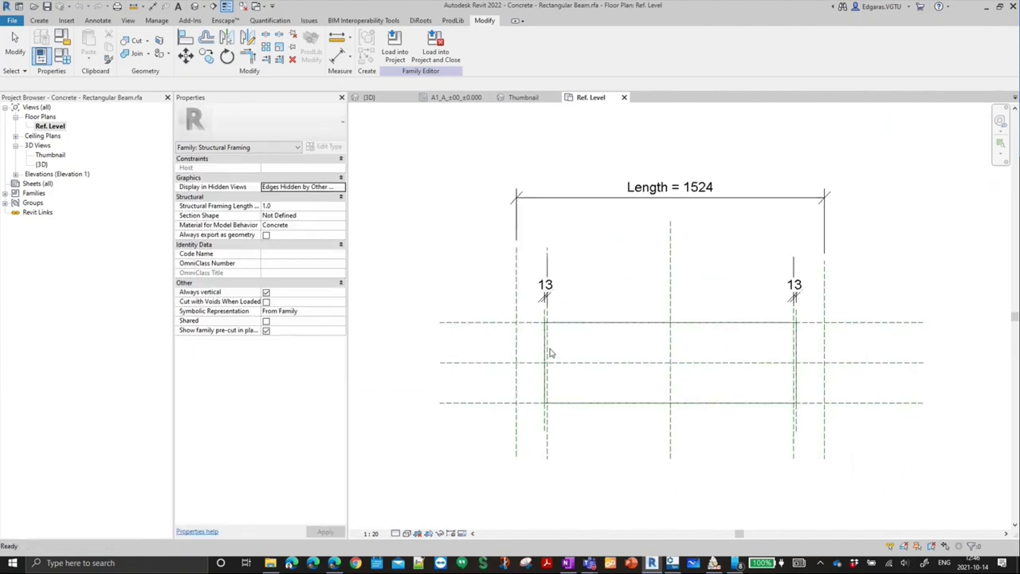
click(545, 349)
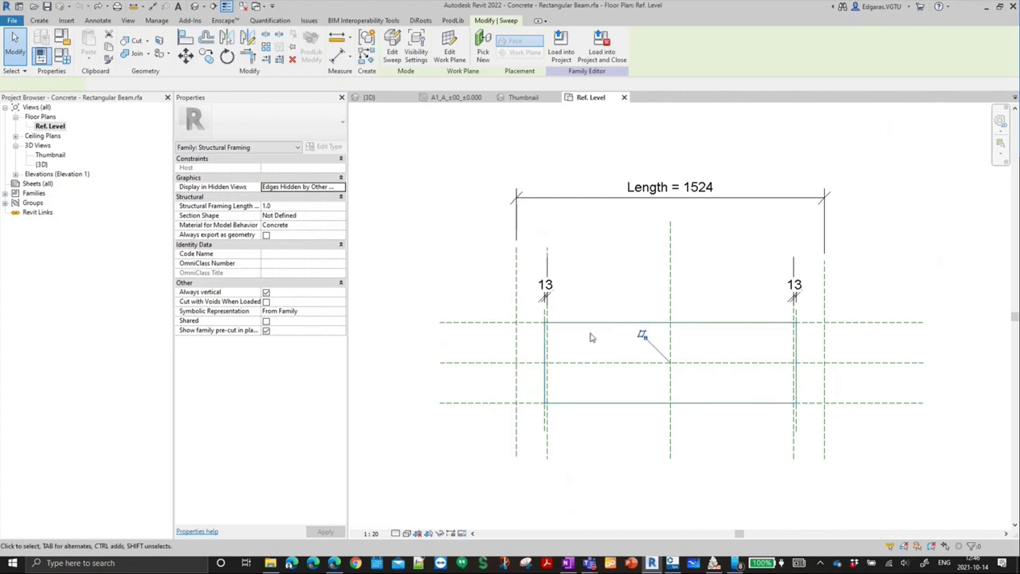
- Finish the sweep path sketch, closing the Ref. Level view, so the rectangular beam sweep completes
double_click(559, 351)
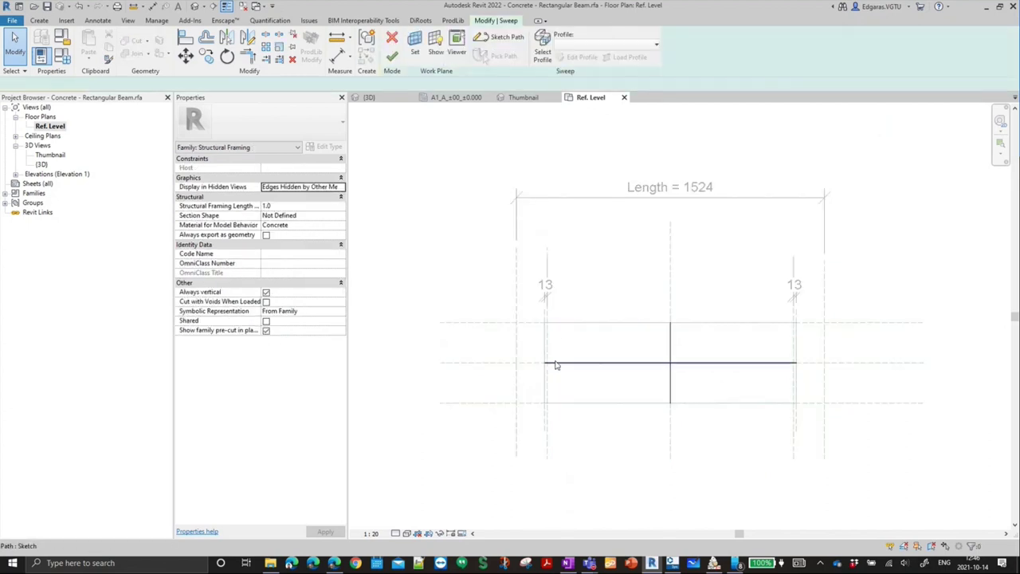
click(556, 363)
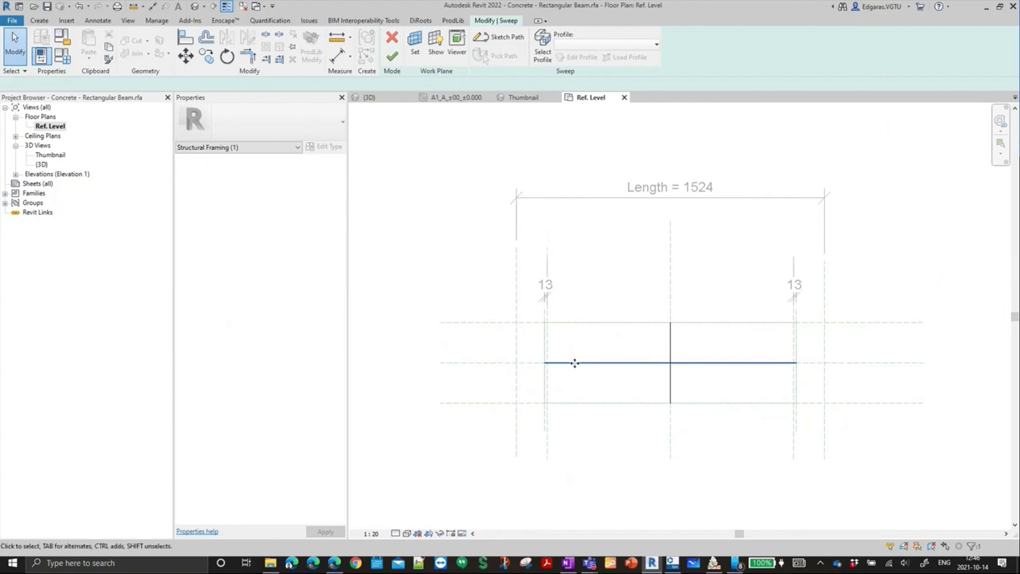
double_click(551, 360)
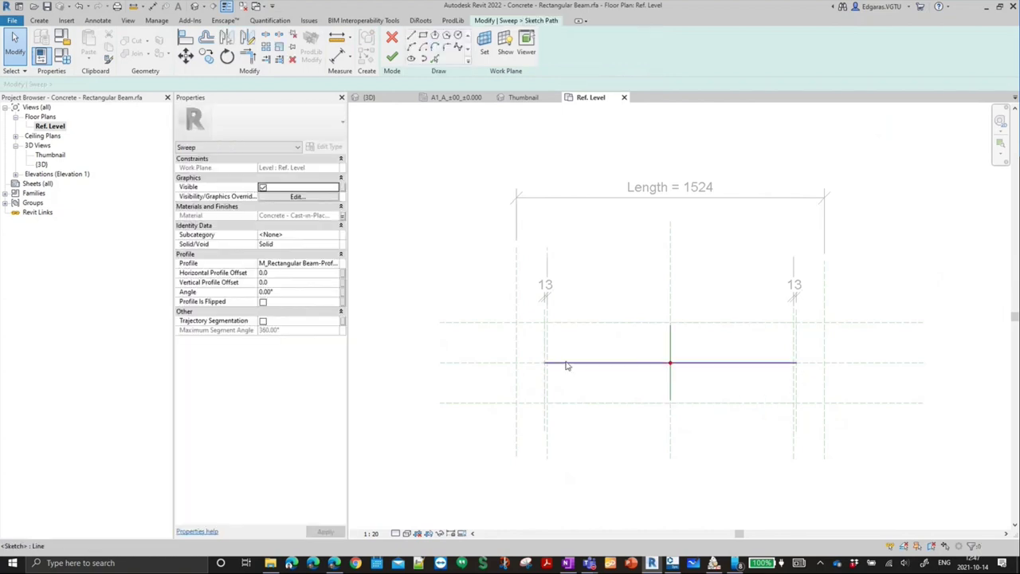
click(550, 364)
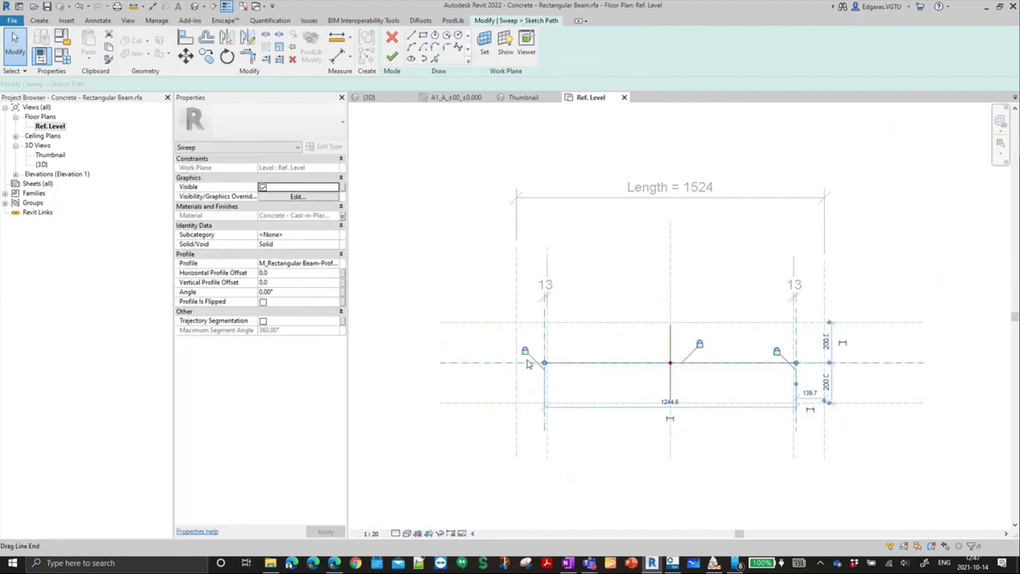
key(Escape)
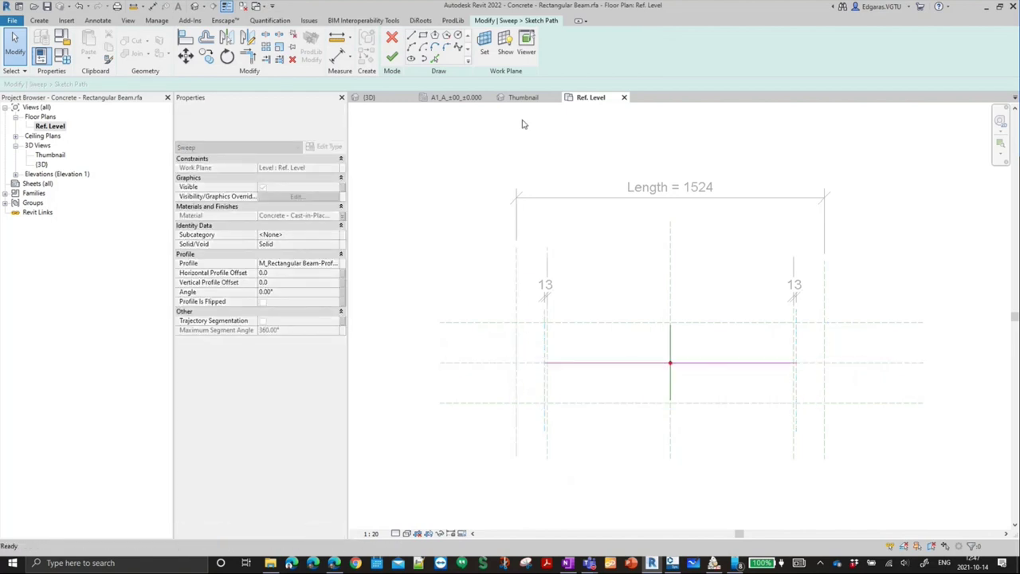
click(624, 98)
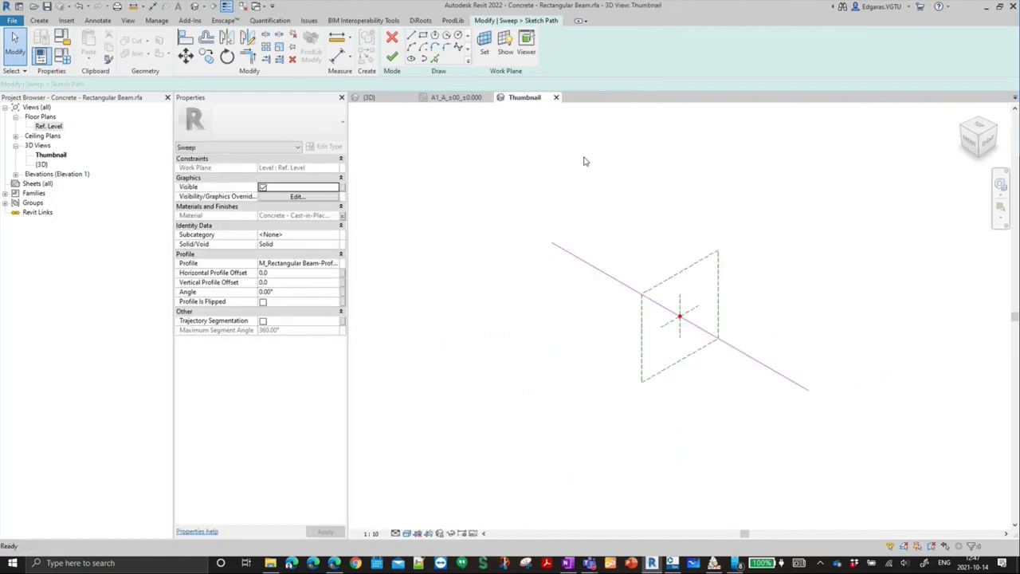
click(392, 56)
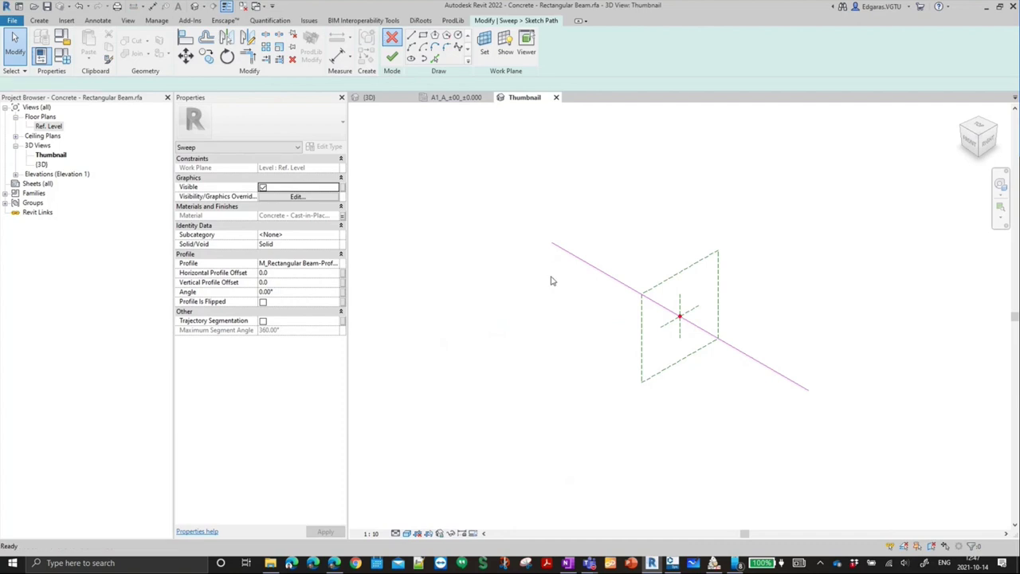
key(Escape)
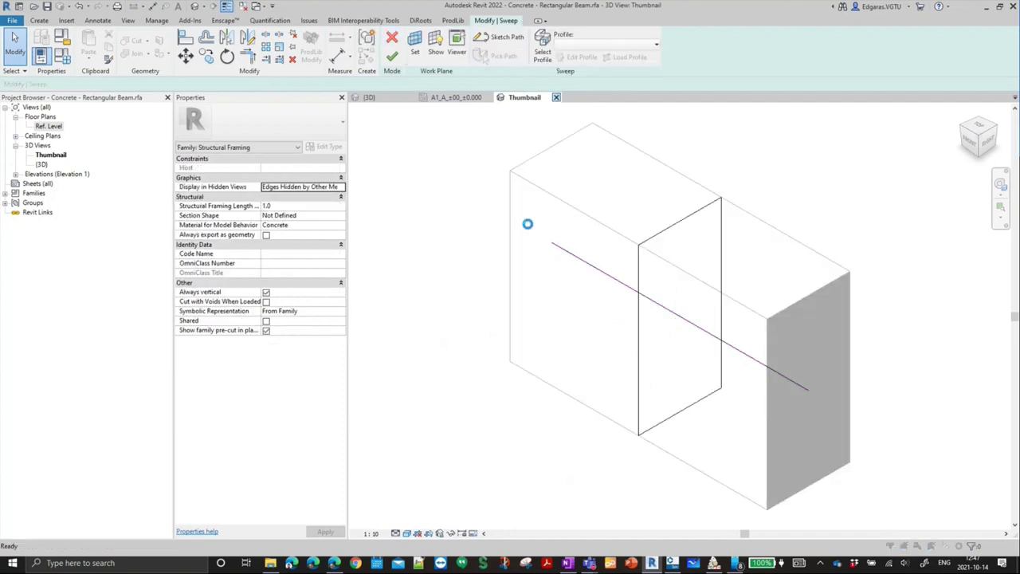
- Close the beam family without saving and switch the Autodesk family library to German, region Germany
click(534, 290)
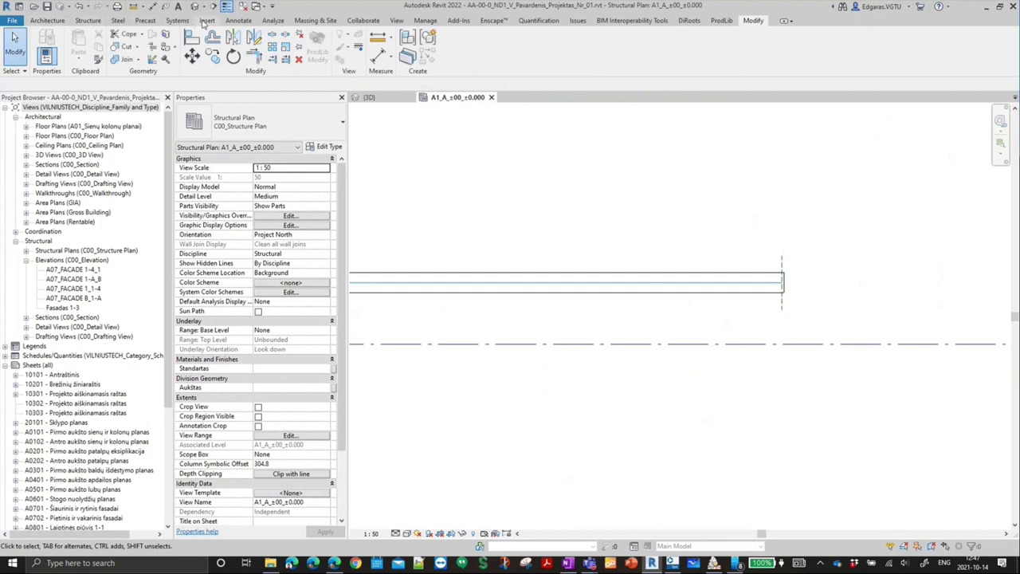
click(206, 20)
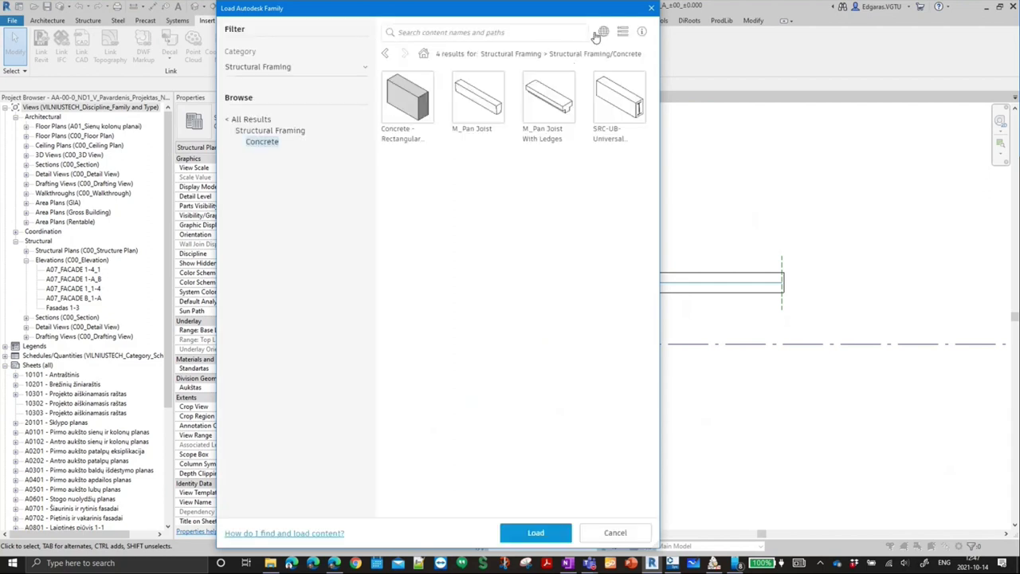
click(603, 34)
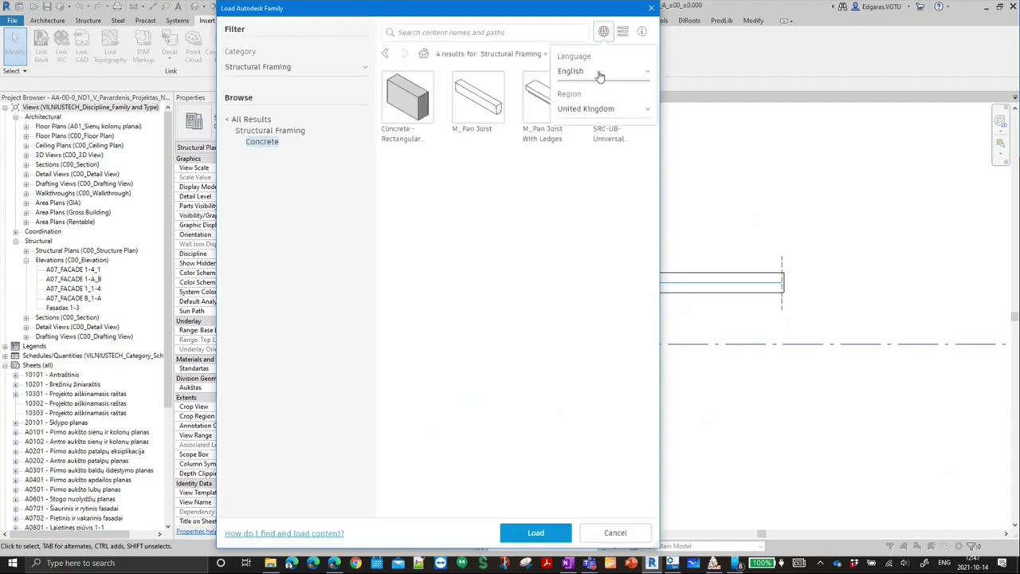
click(600, 72)
click(599, 186)
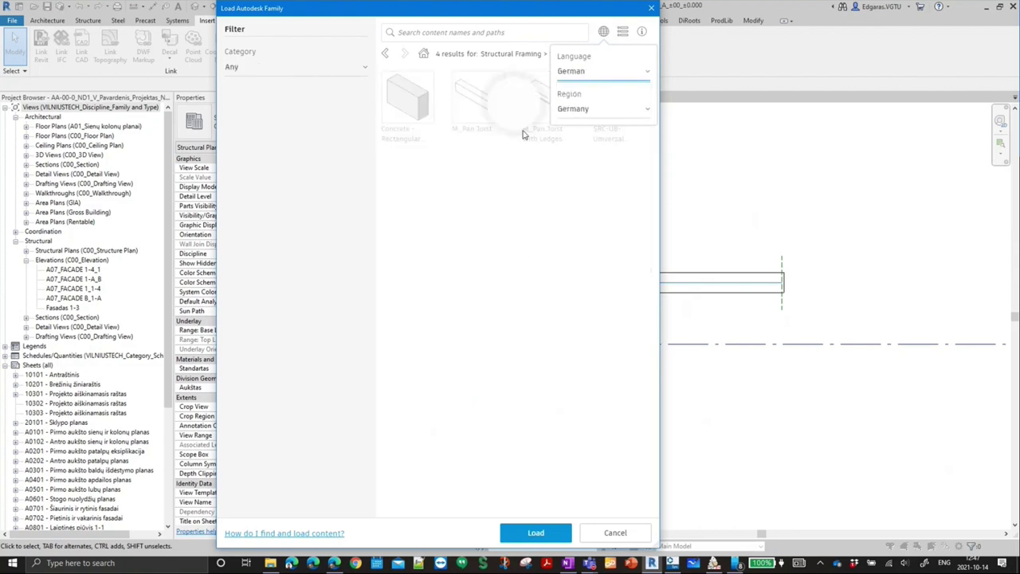
- Filter the library to Structural Framing, browse Beton, and pick STB Träger - rechteckig
click(281, 68)
scroll(294, 197, down, 5)
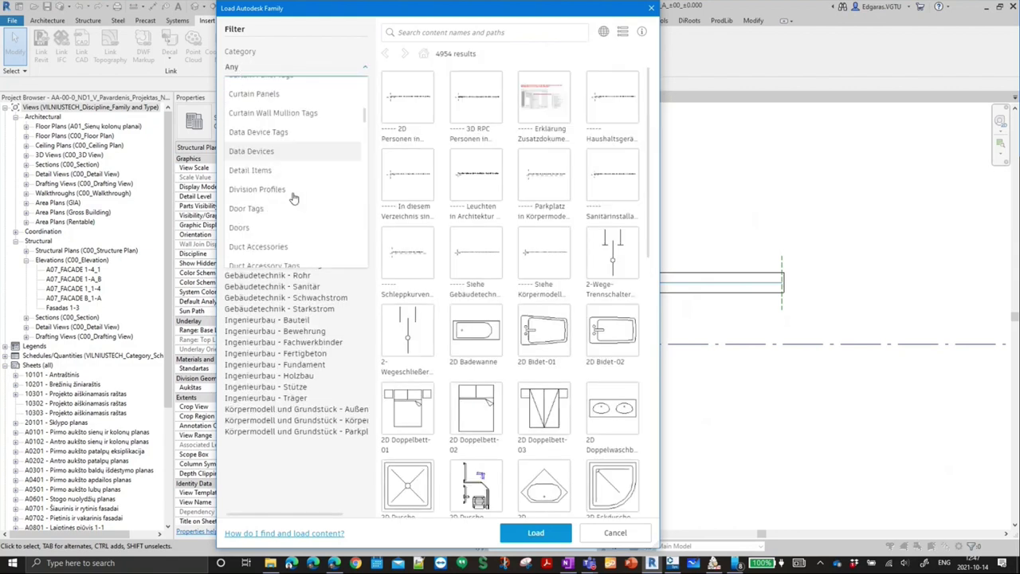
scroll(293, 197, down, 4)
scroll(293, 198, down, 4)
scroll(293, 198, down, 4)
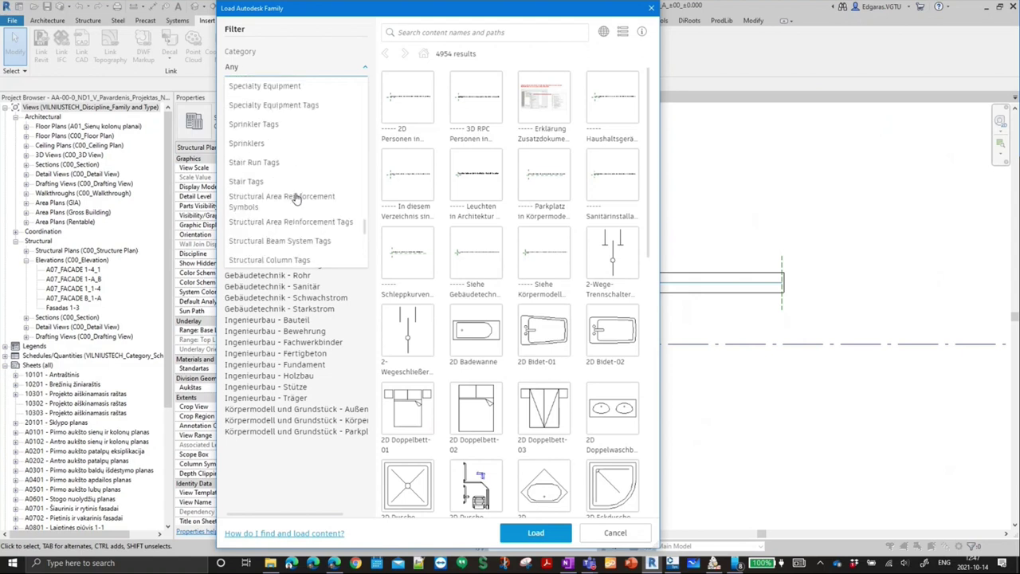
scroll(295, 198, down, 4)
scroll(293, 196, down, 3)
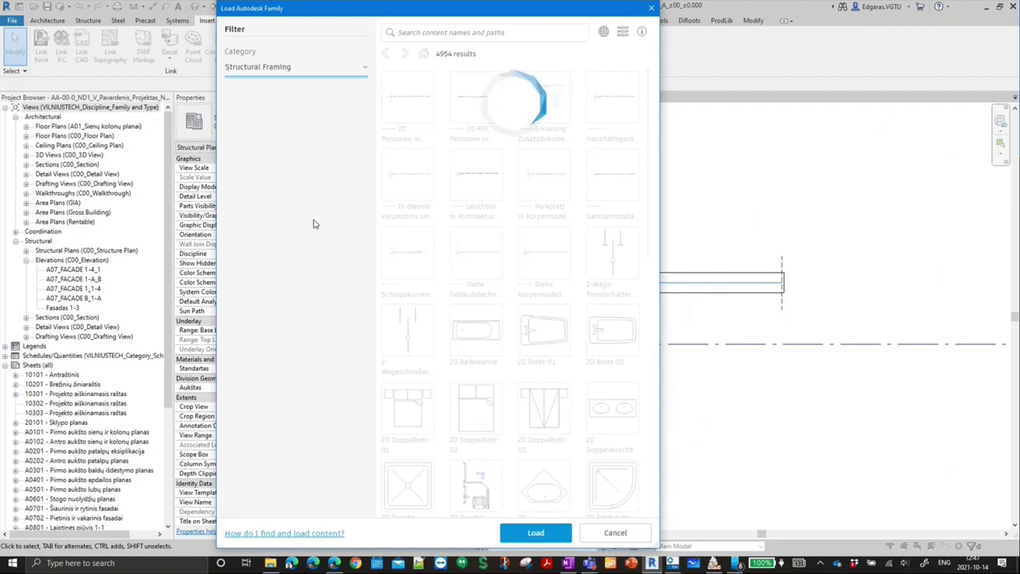
click(246, 142)
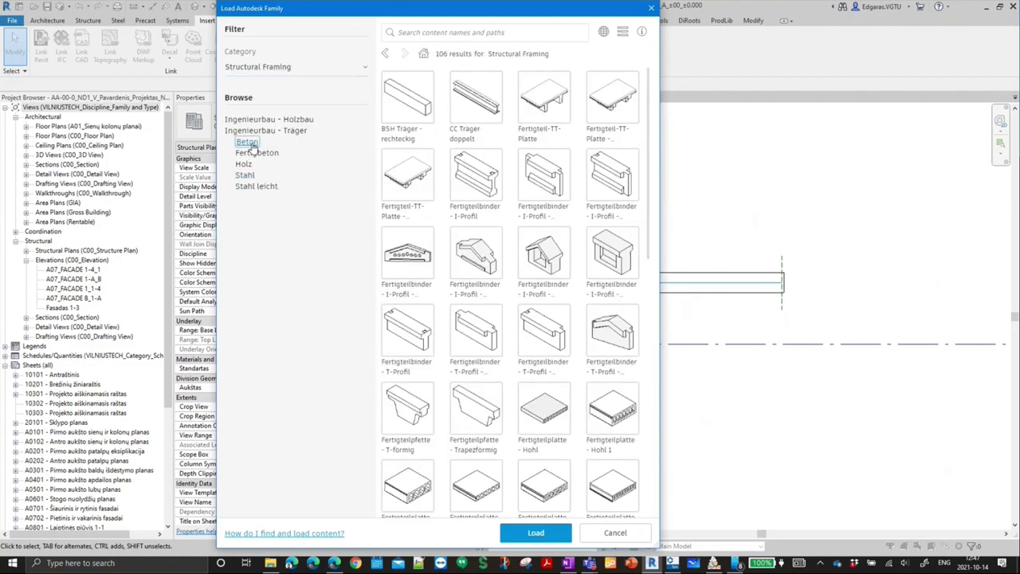
click(407, 100)
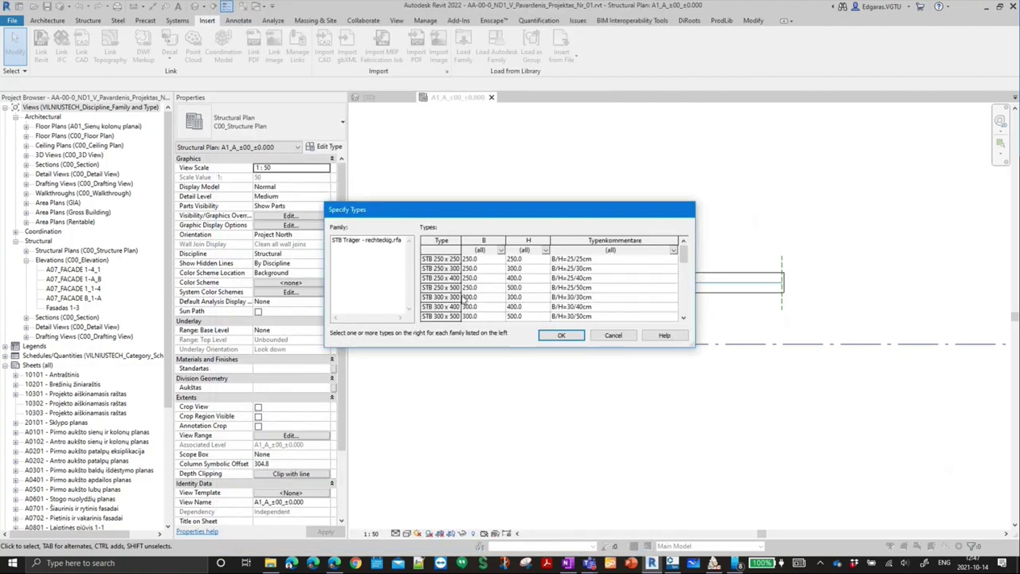
- Load only the STB 250 x 400 type, accepting the Typenkommentare warning
click(444, 278)
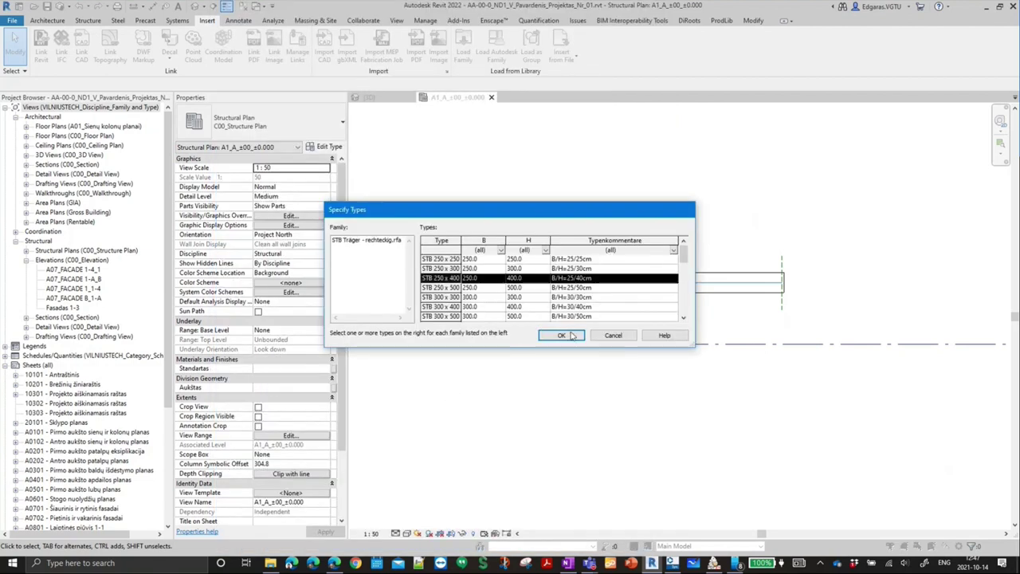
click(571, 335)
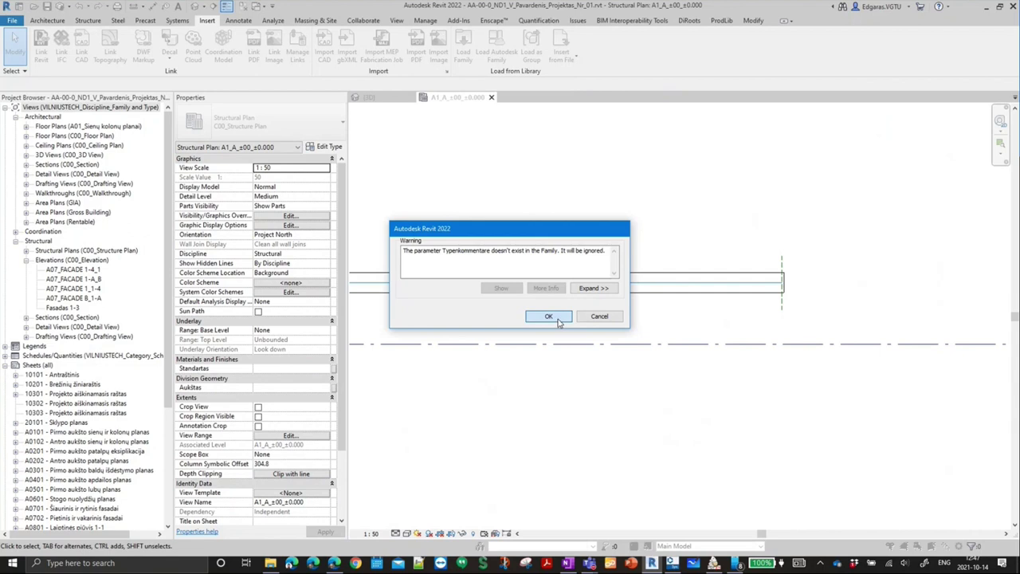
click(550, 317)
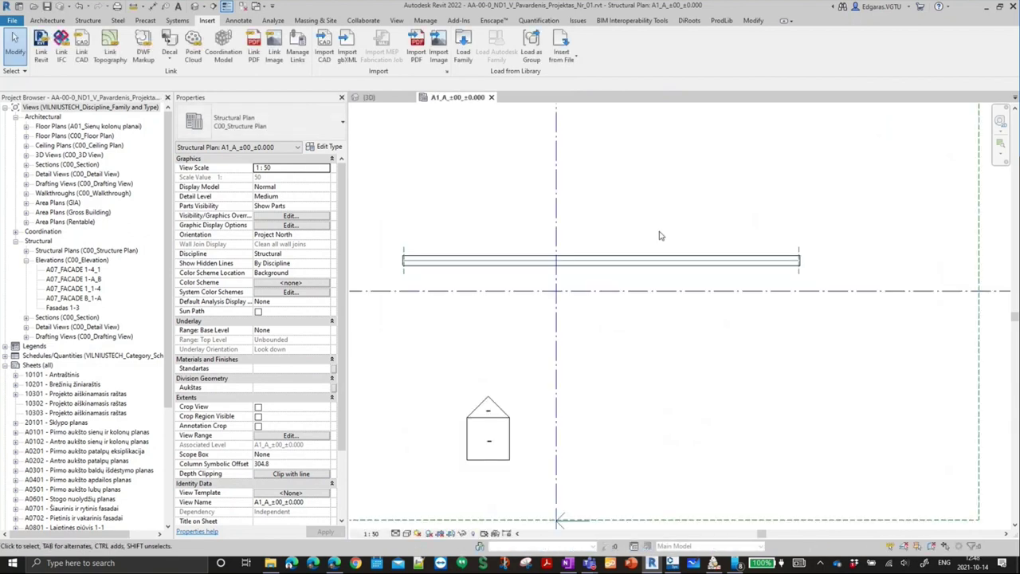
- Draw a 5900 mm STB 250 x 400 beam along the reference line, acknowledging the warning
click(88, 20)
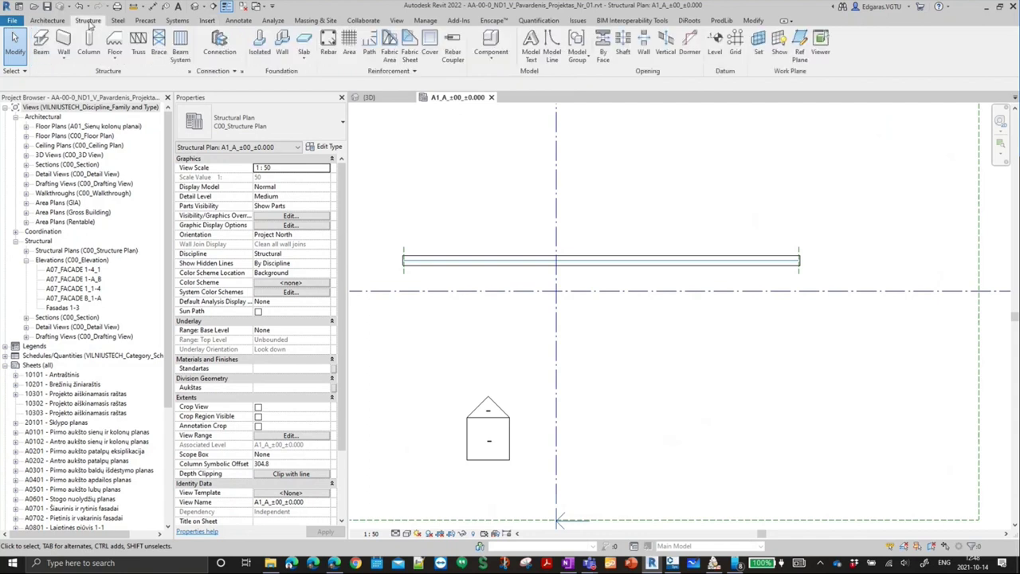
click(45, 44)
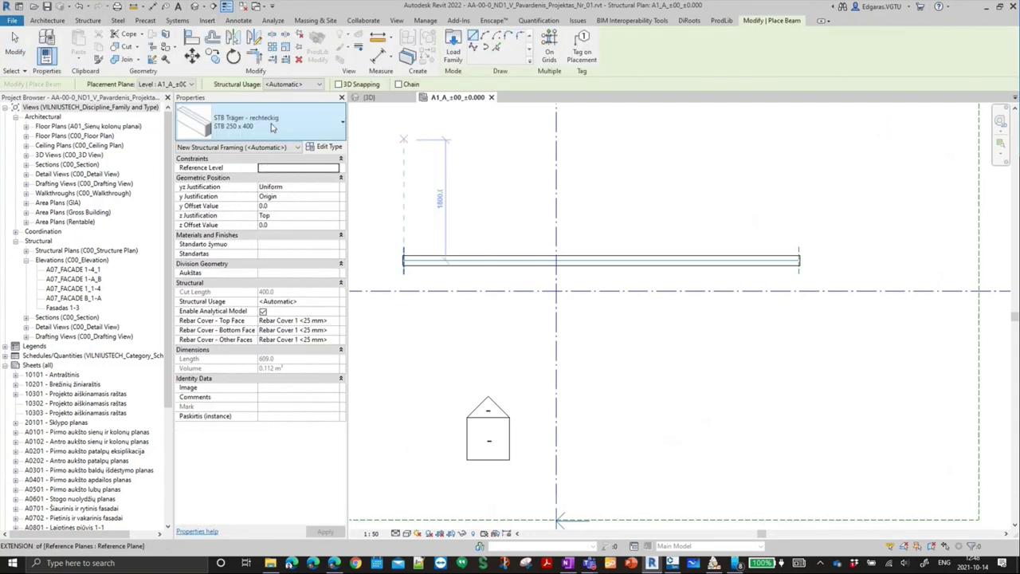
click(404, 247)
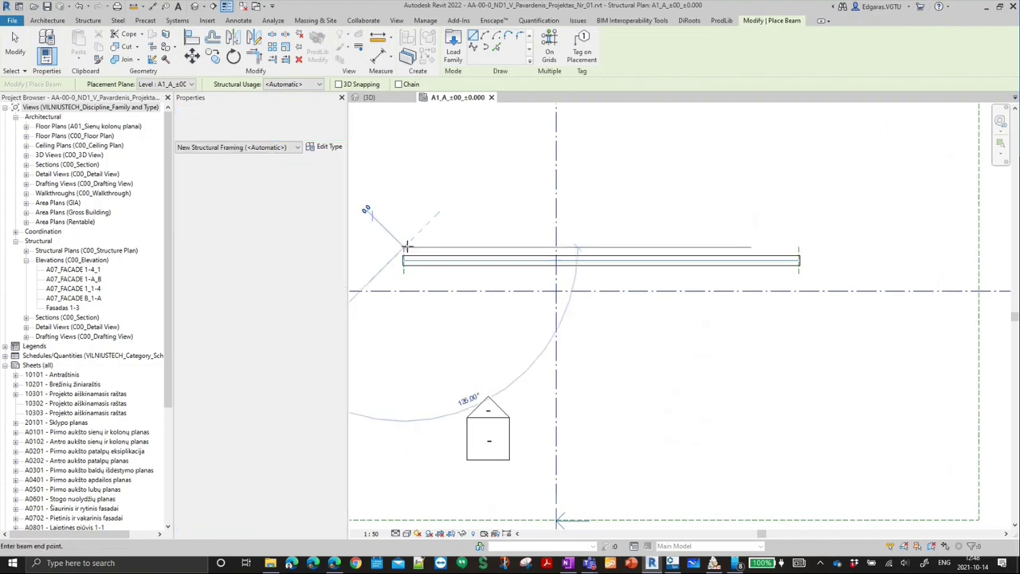
click(799, 247)
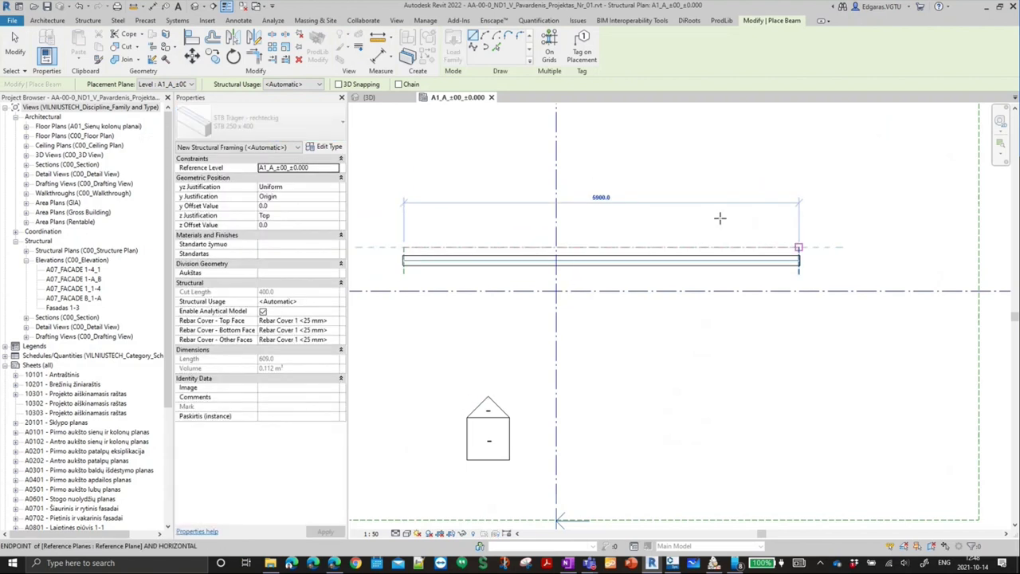
key(Escape)
click(948, 542)
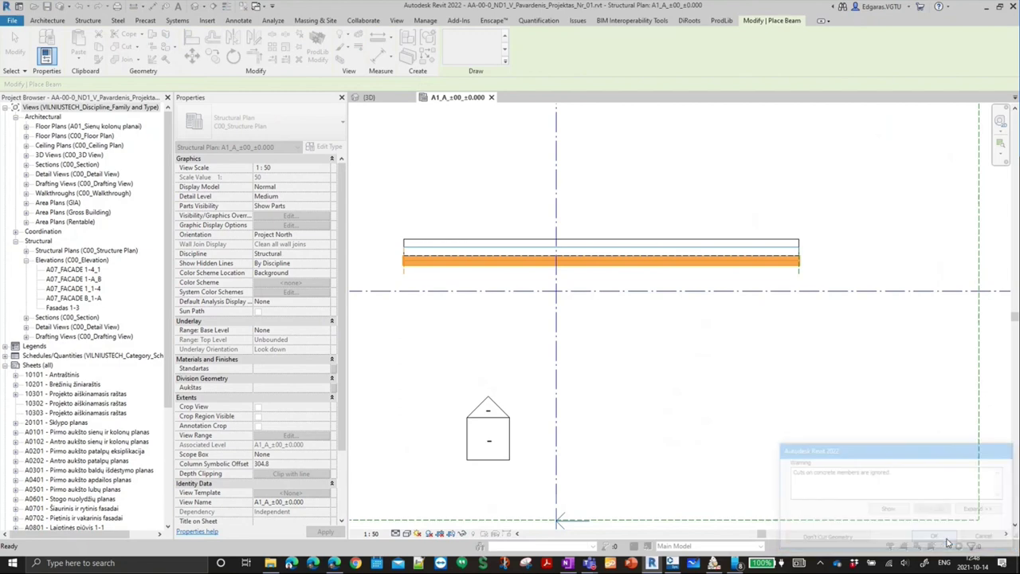
key(Escape)
- Delete the old rectangular concrete beam and open the new beam's type properties
scroll(803, 300, up, 2)
scroll(803, 300, up, 2)
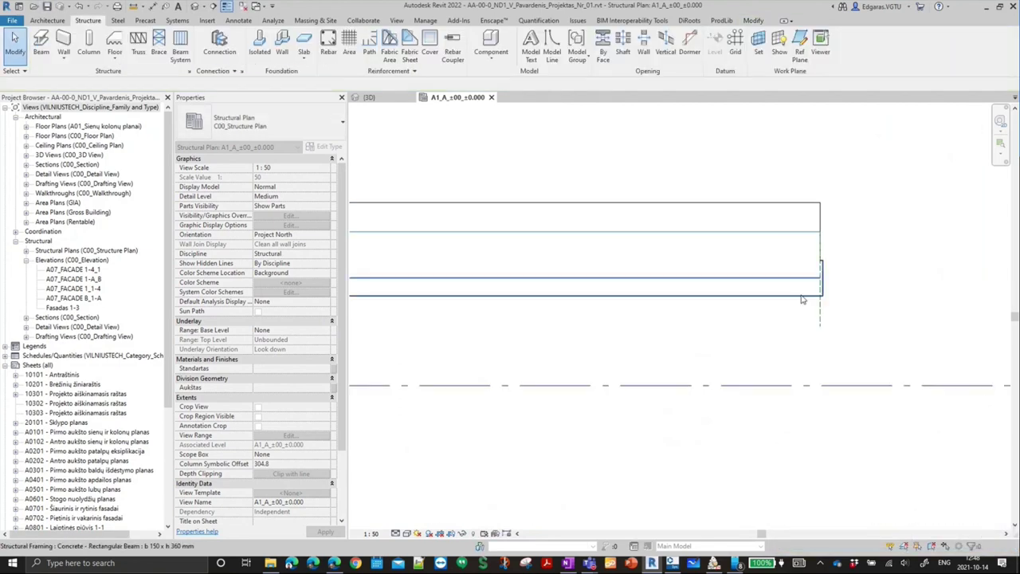
click(805, 279)
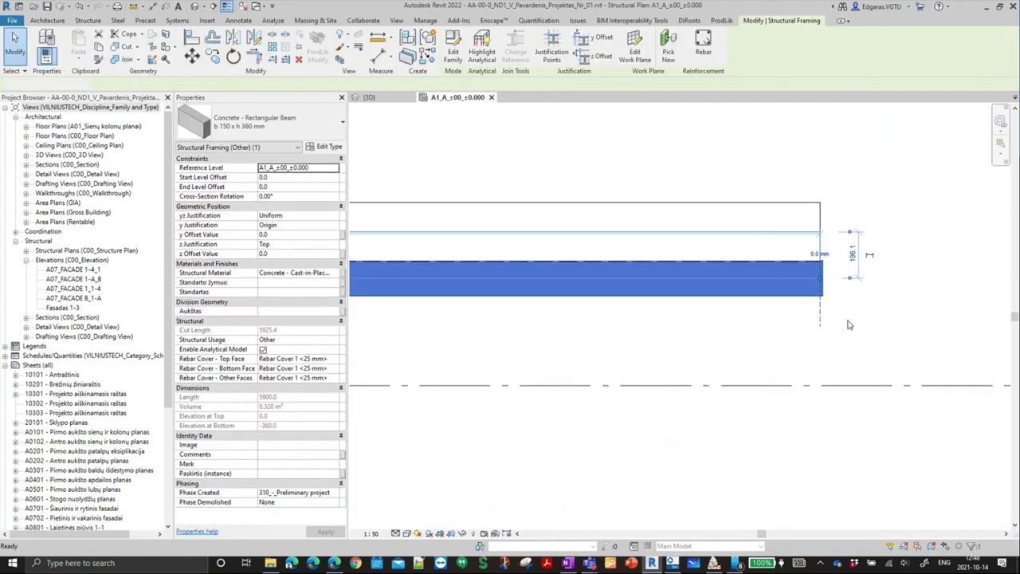
key(Delete)
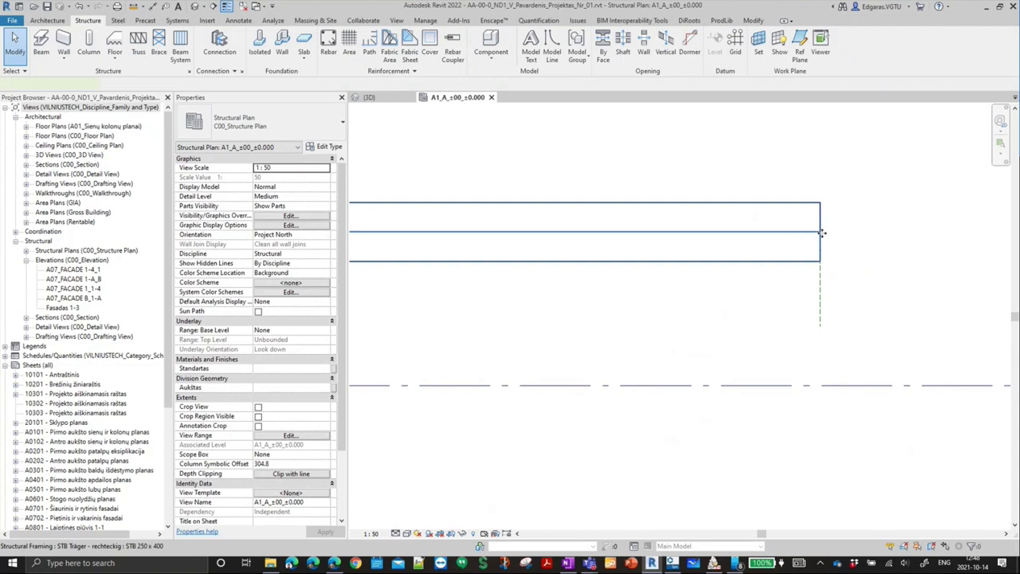
click(821, 233)
scroll(822, 233, down, 2)
scroll(890, 303, down, 2)
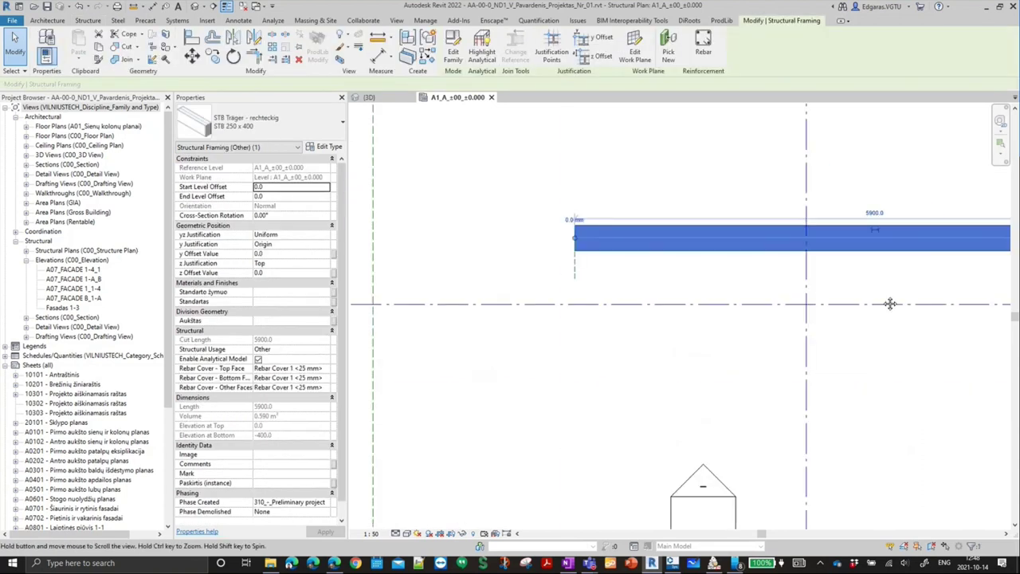
middle_drag(890, 303, 840, 307)
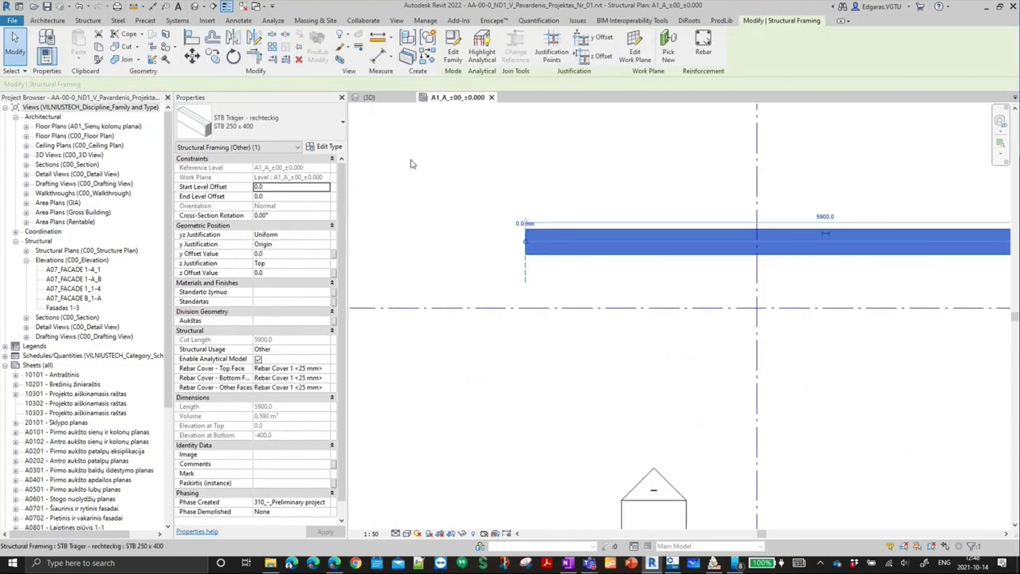
double_click(710, 241)
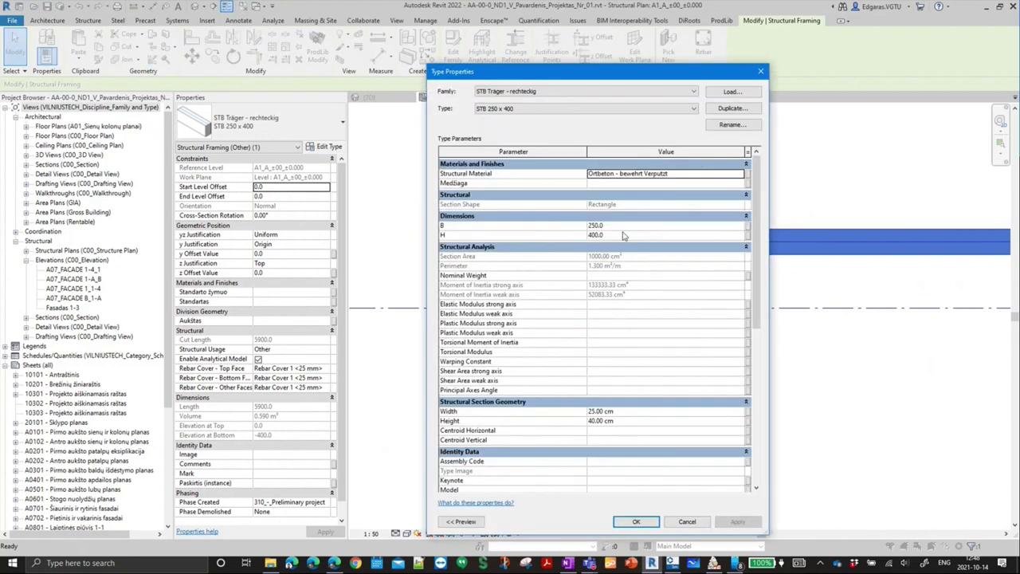
- Set B = 150 and H = 360 and rename the type to STB B 150 x H 360 mm
click(622, 225)
text(150)
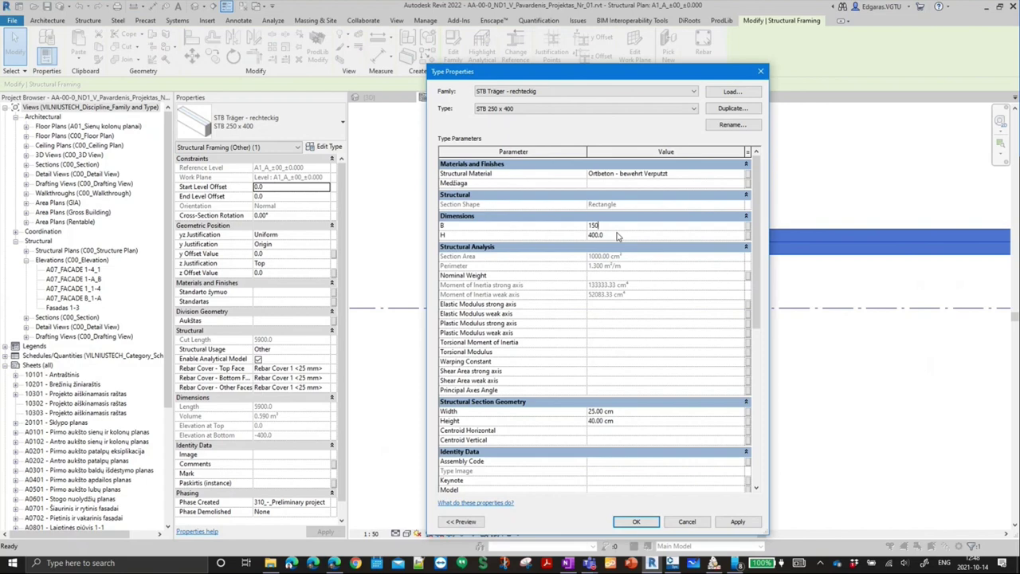
click(618, 235)
text(360)
click(723, 125)
click(530, 167)
text(STB 150 x H 360 mm)
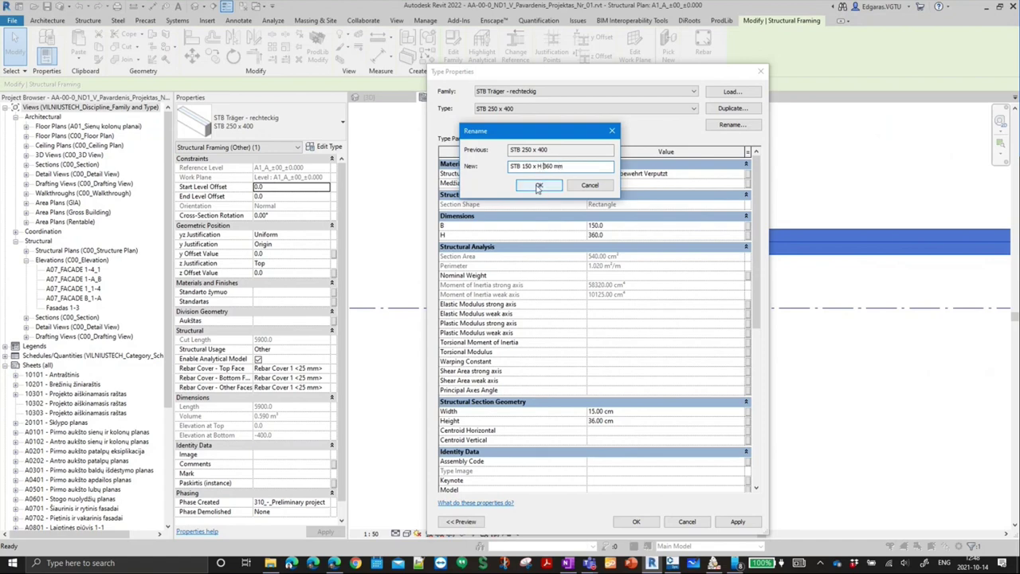
double_click(524, 166)
text(B 150)
click(541, 185)
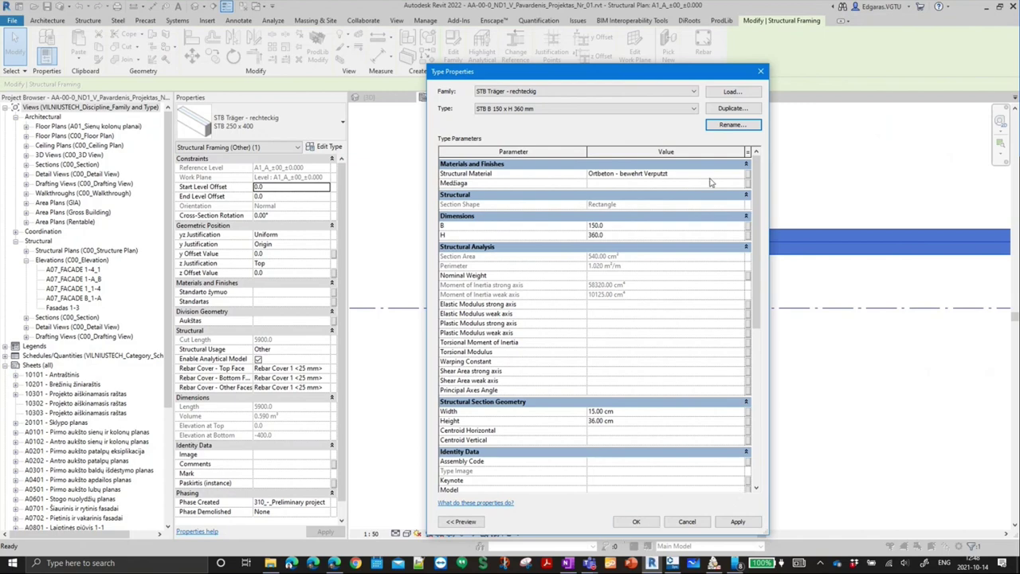
click(743, 176)
text(didelio)
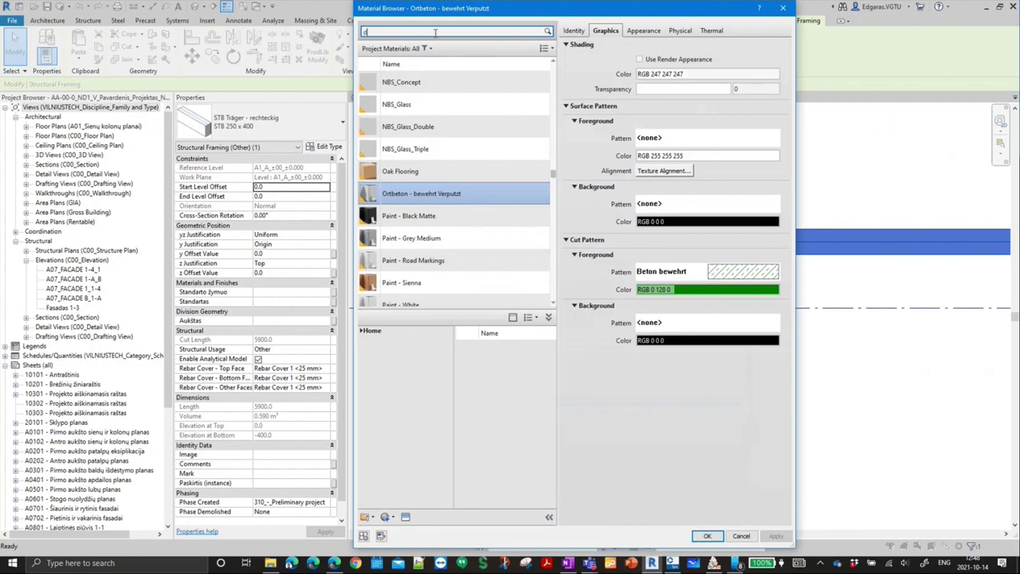
- Search 'didelio' and assign Betonas - 2400 kg/m³, Didelio tankio as structural material
key(Return)
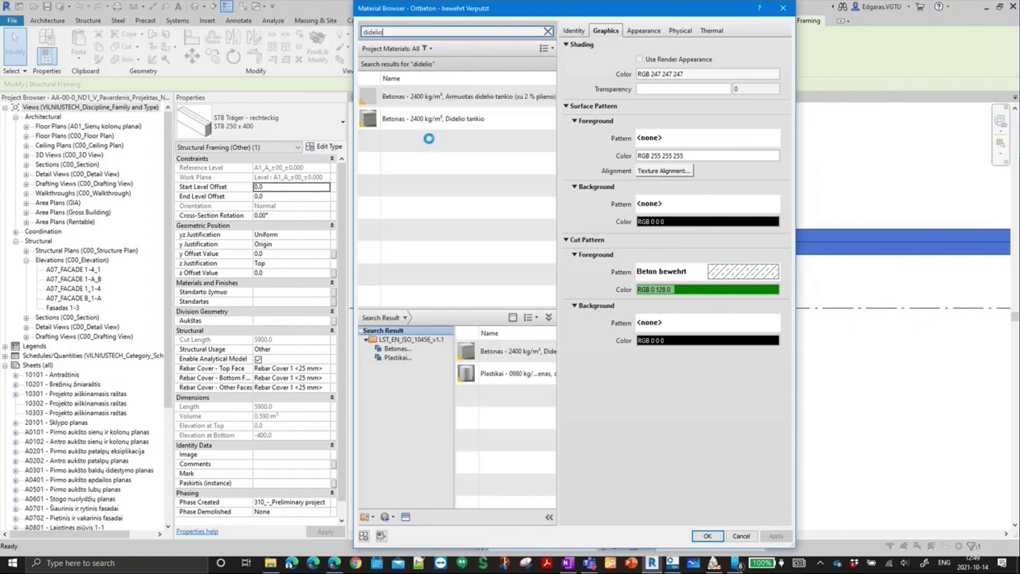
click(446, 118)
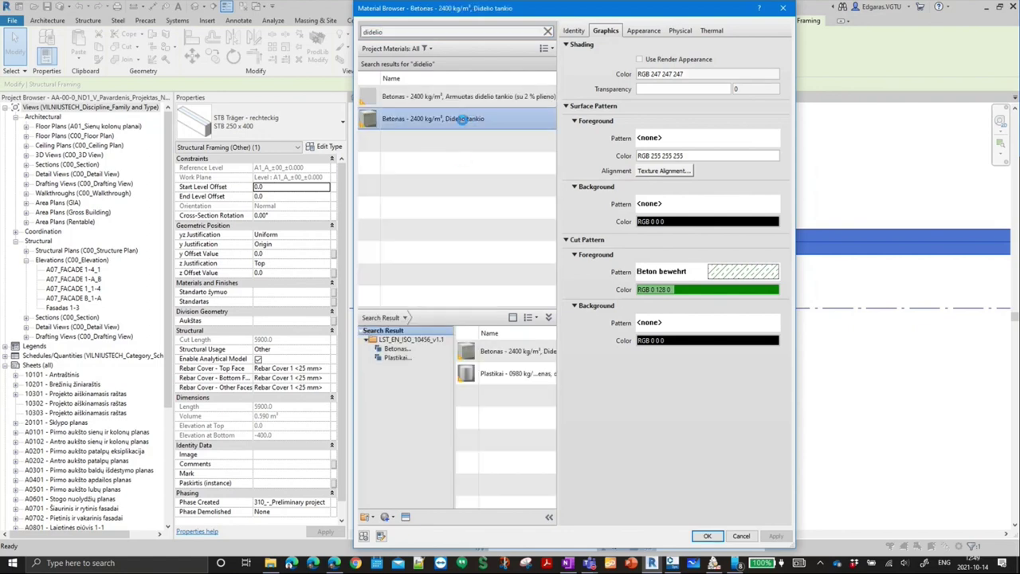
click(706, 536)
click(647, 524)
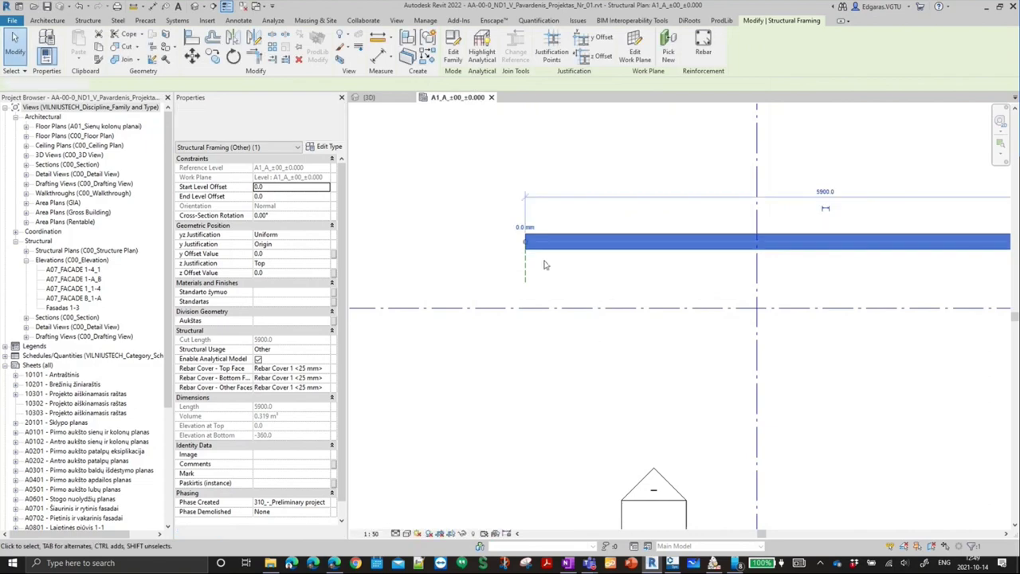
- Align the beam's centreline to the horizontal grid line using the Align tool
click(546, 268)
scroll(547, 269, down, 2)
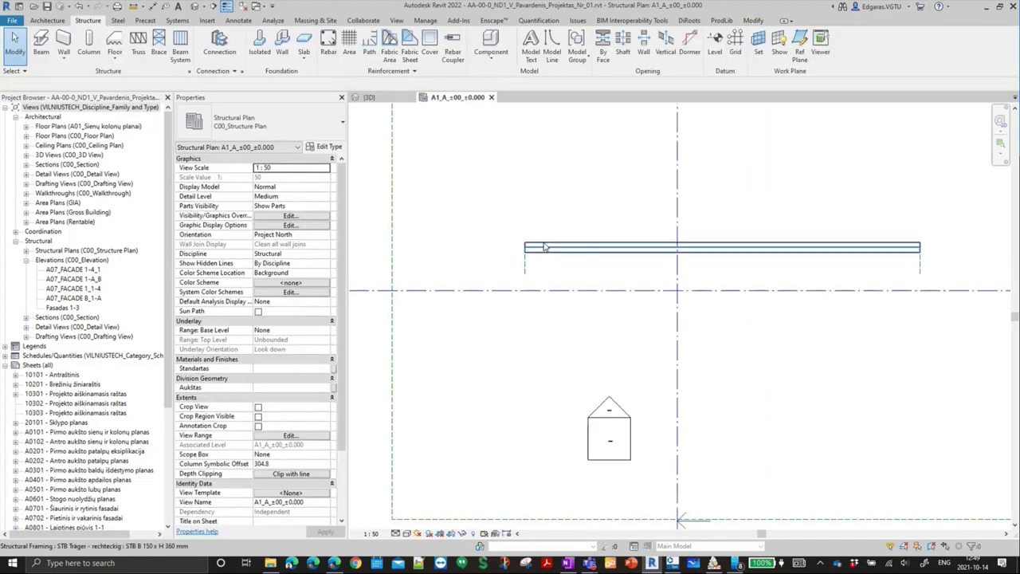
scroll(560, 239, up, 2)
scroll(482, 269, down, 2)
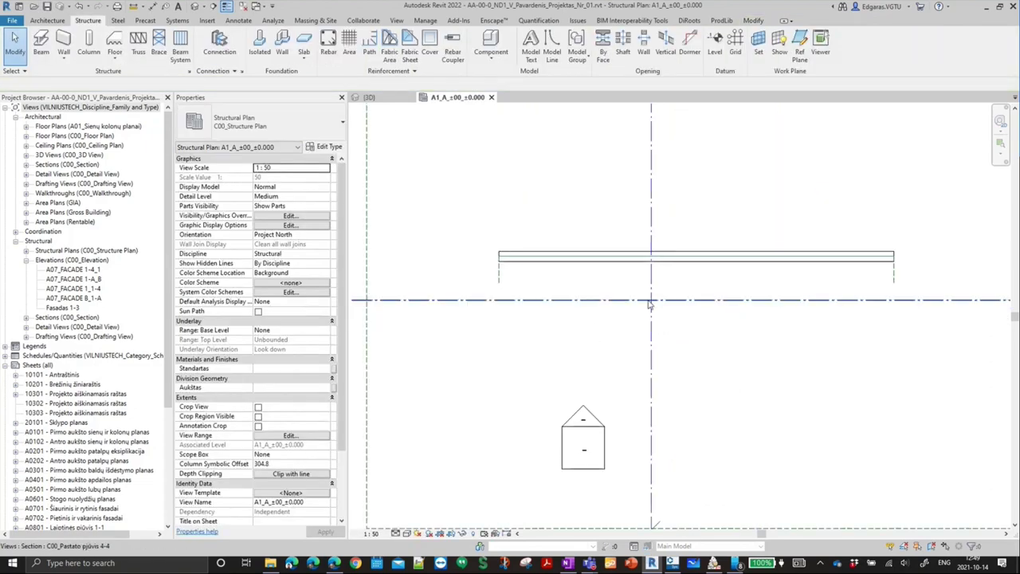
click(648, 301)
click(534, 160)
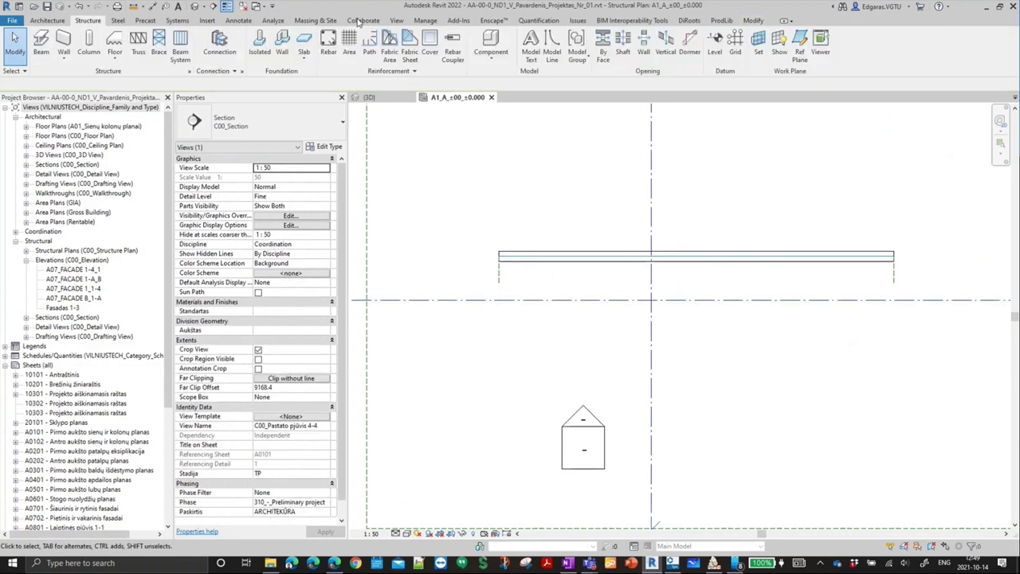
click(753, 21)
click(191, 36)
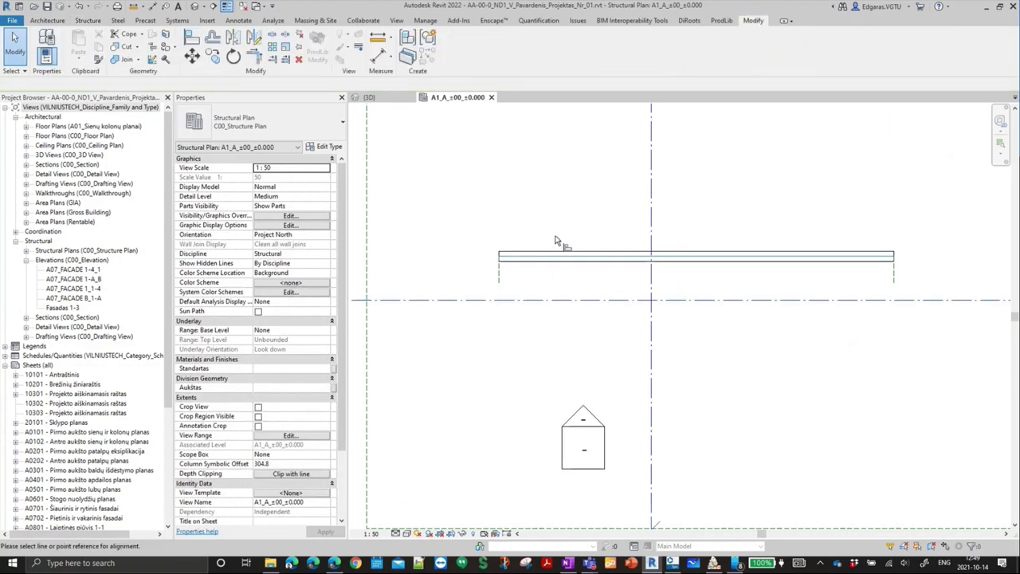
click(577, 300)
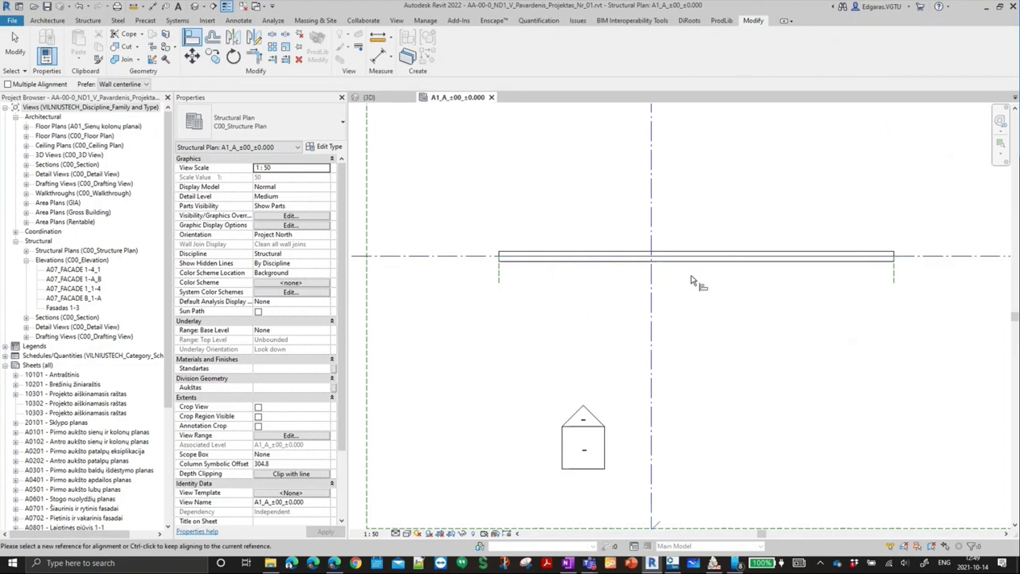
click(569, 262)
scroll(587, 270, down, 2)
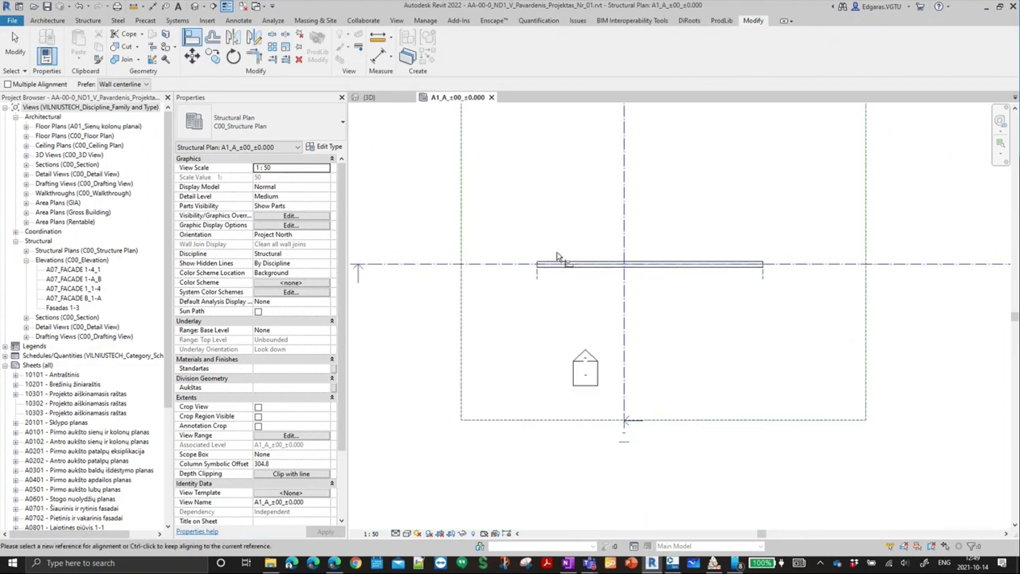
key(Escape)
key(Escape)
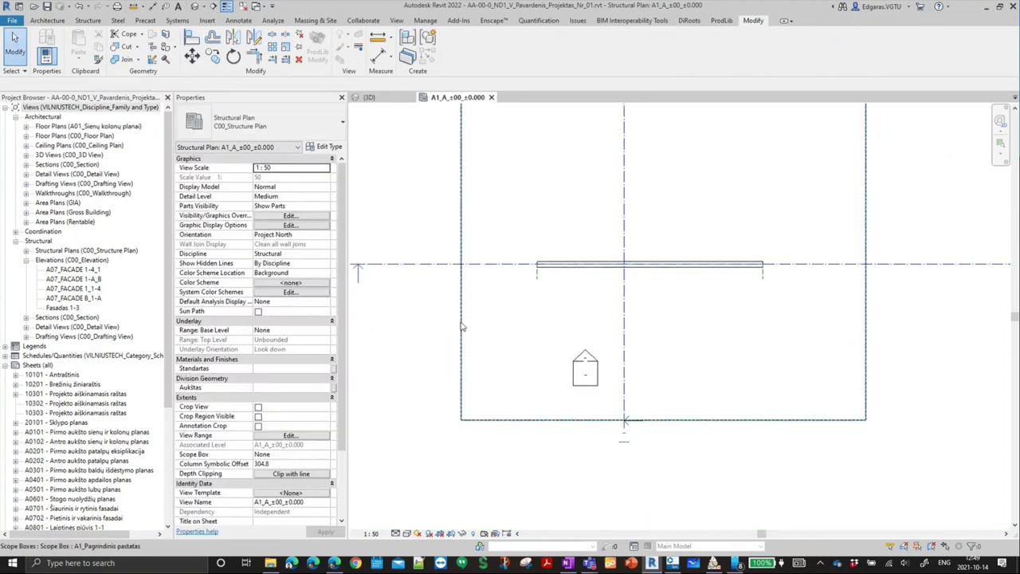
- Drag the A1_Pagrindinis pastatas scope box edges inward to enclose only the beam
click(462, 257)
mouse_move(474, 255)
mouse_down()
mouse_move(527, 240)
mouse_move(530, 261)
mouse_up()
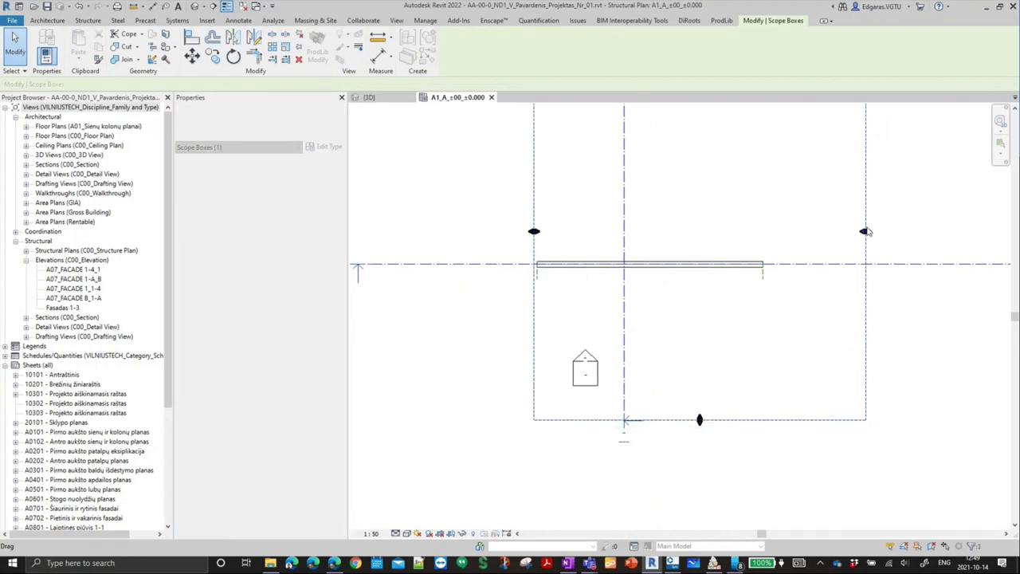
drag(865, 231, 764, 279)
drag(671, 276, 673, 252)
middle_drag(673, 251, 644, 470)
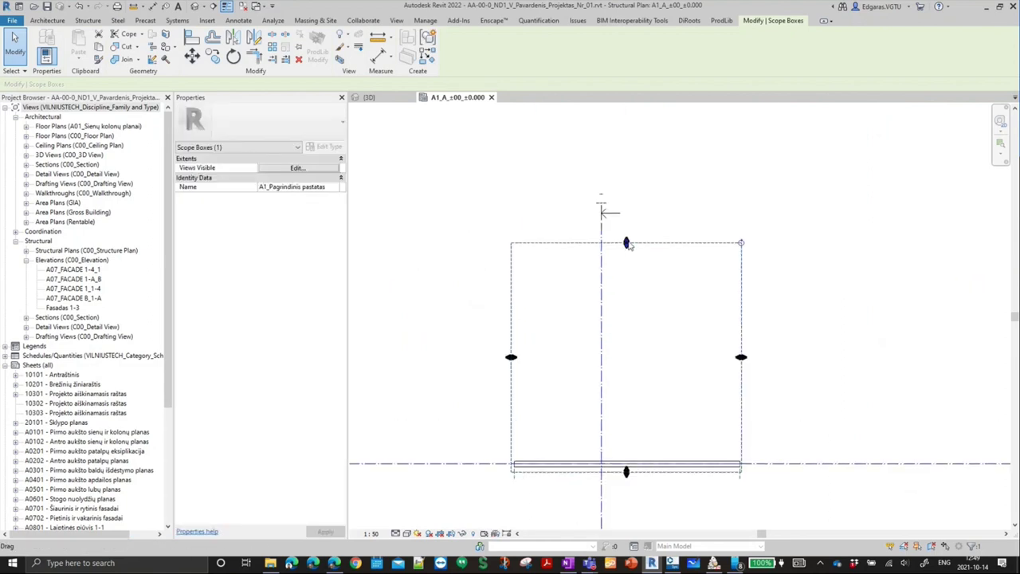
drag(648, 458, 644, 457)
scroll(637, 281, down, 2)
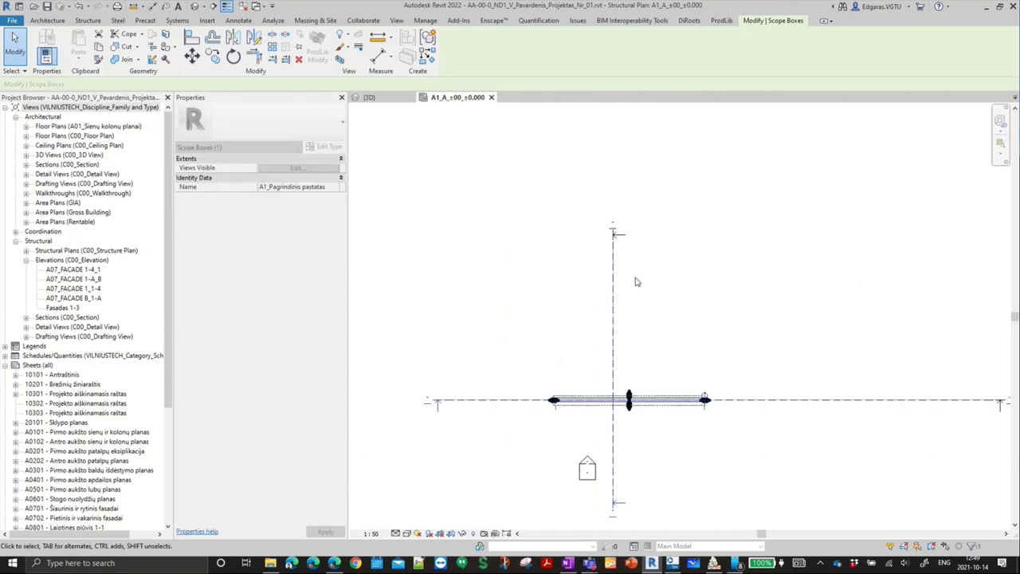
scroll(615, 472, up, 5)
click(468, 395)
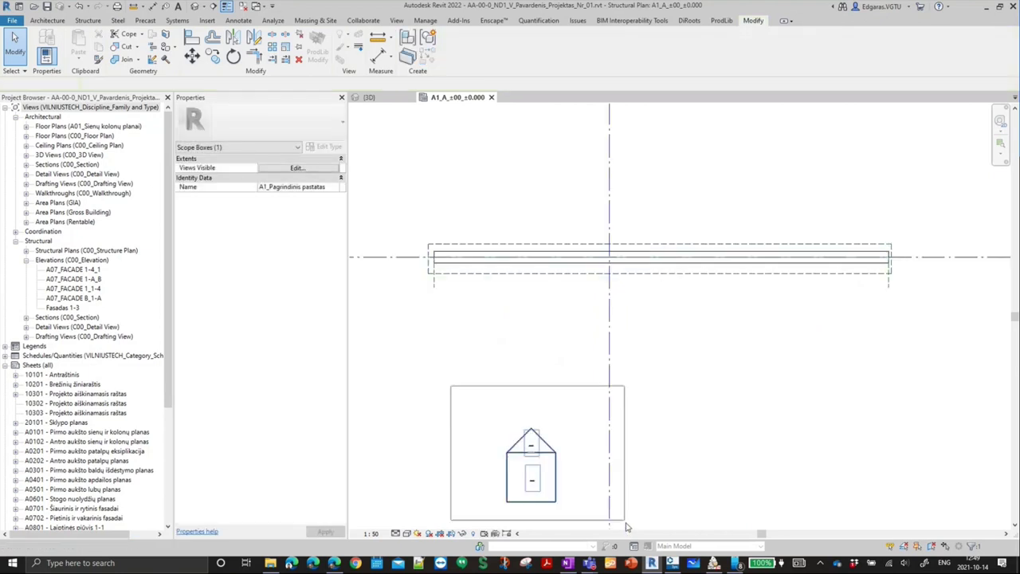
- Move the elevation markers up to sit just beneath the beam
drag(628, 524, 628, 525)
drag(530, 446, 631, 289)
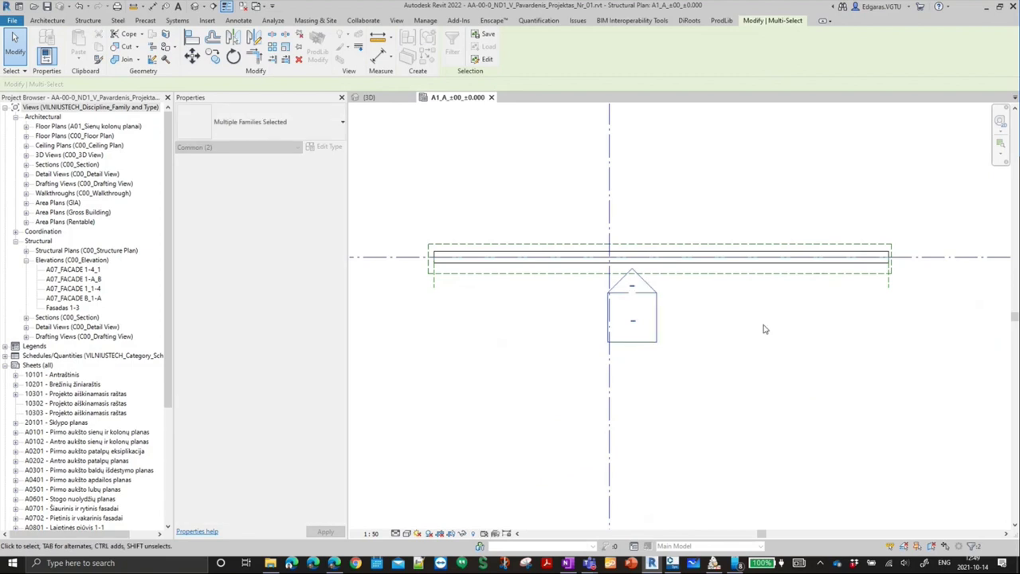
click(717, 319)
scroll(682, 300, up, 2)
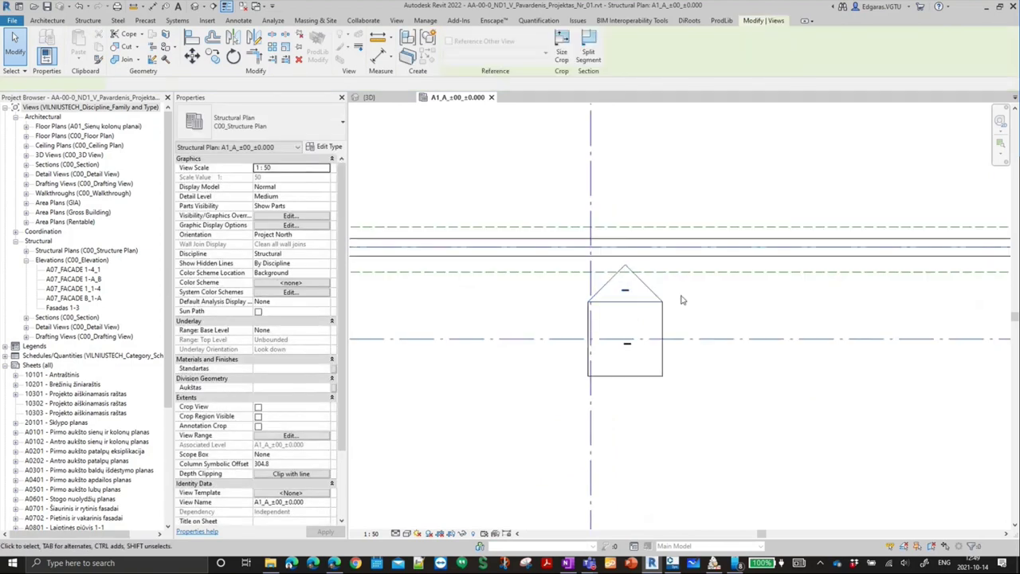
- Move the Fasadas 1-3 elevation marker up onto the beam
scroll(681, 300, down, 3)
click(789, 381)
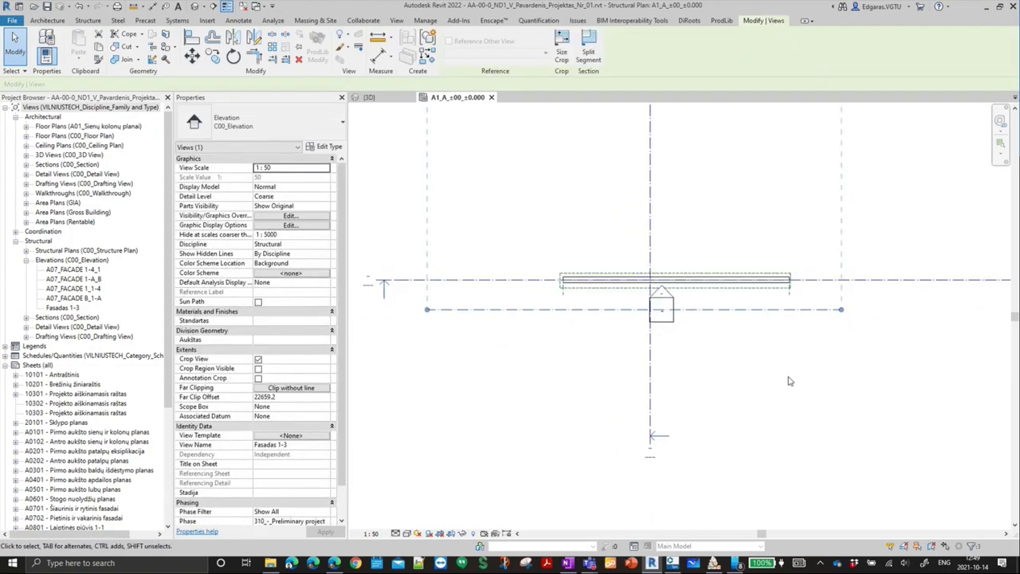
scroll(685, 283, up, 3)
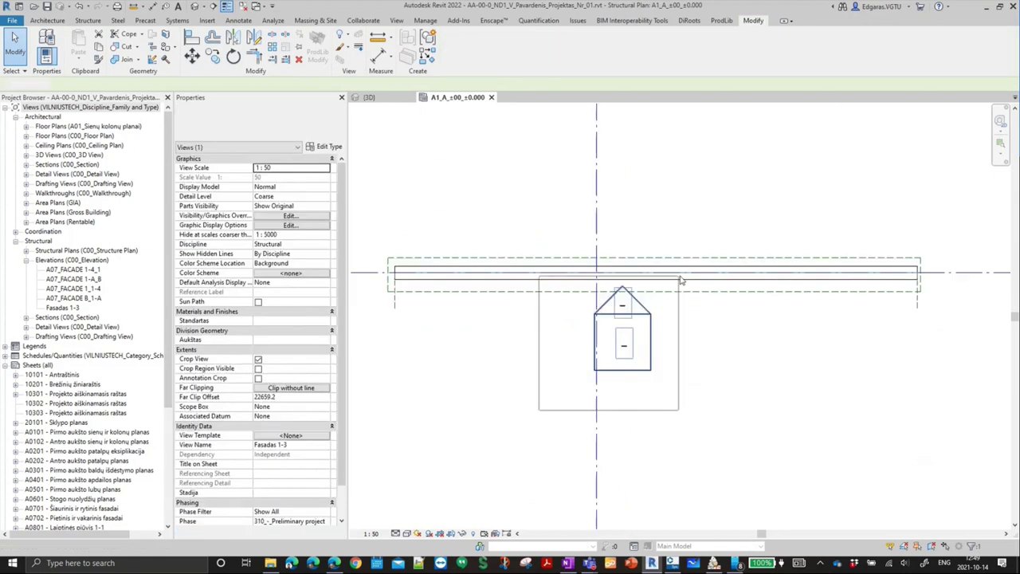
scroll(681, 280, up, 2)
drag(636, 329, 648, 283)
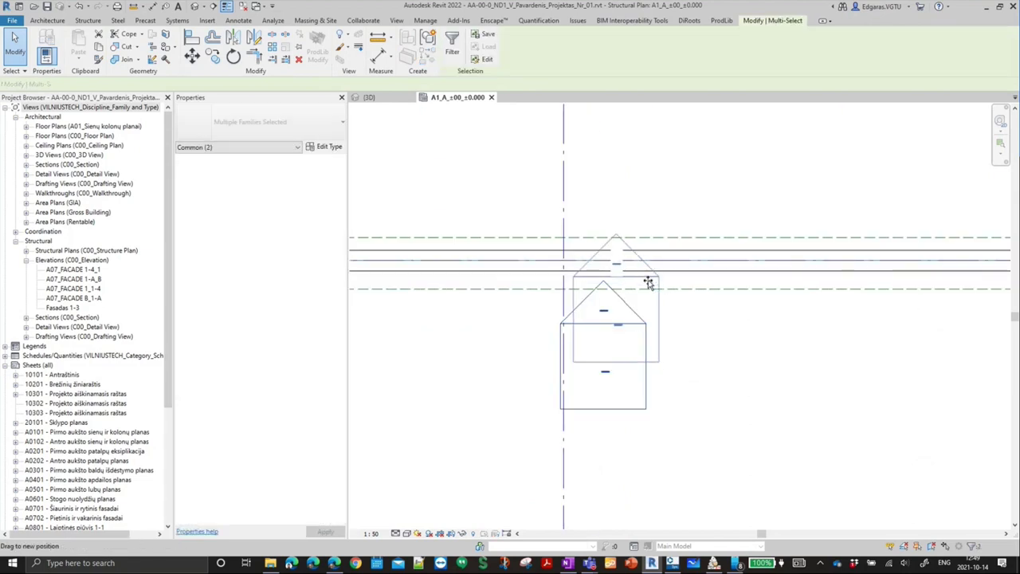
click(694, 285)
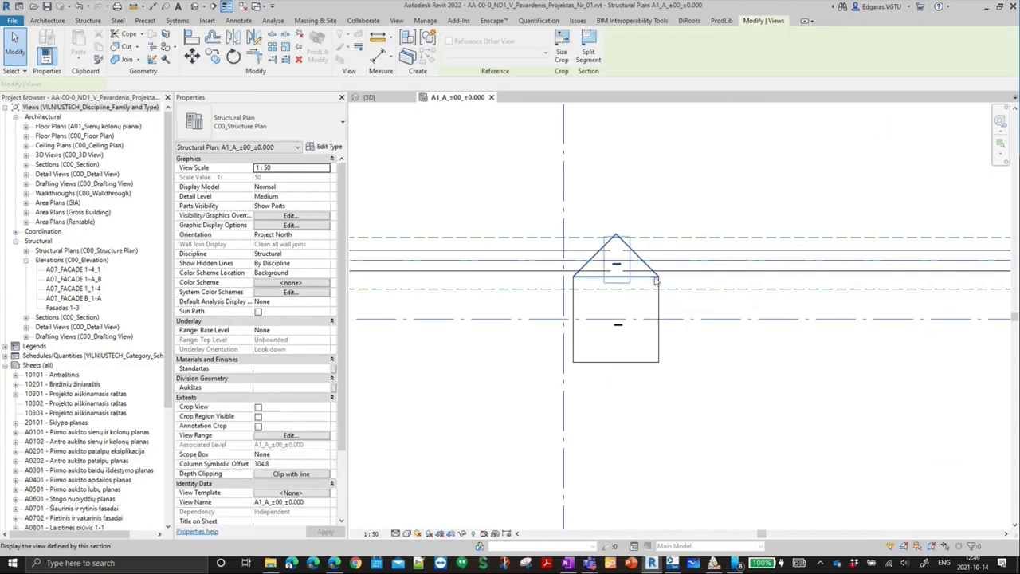
click(712, 395)
- Set the plan view scale to 1:10 and reposition the elevation marker against the beam
click(371, 532)
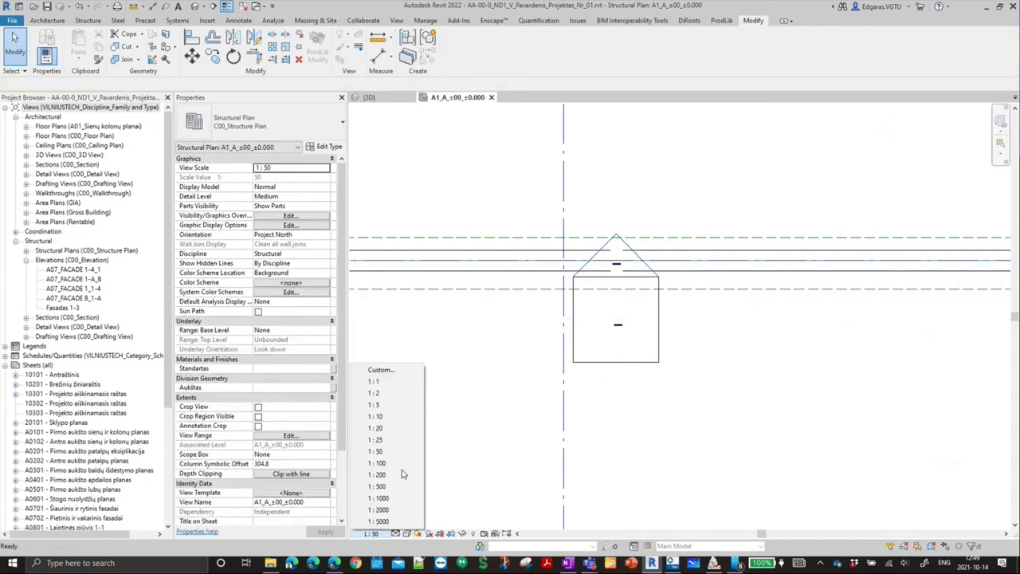
click(402, 416)
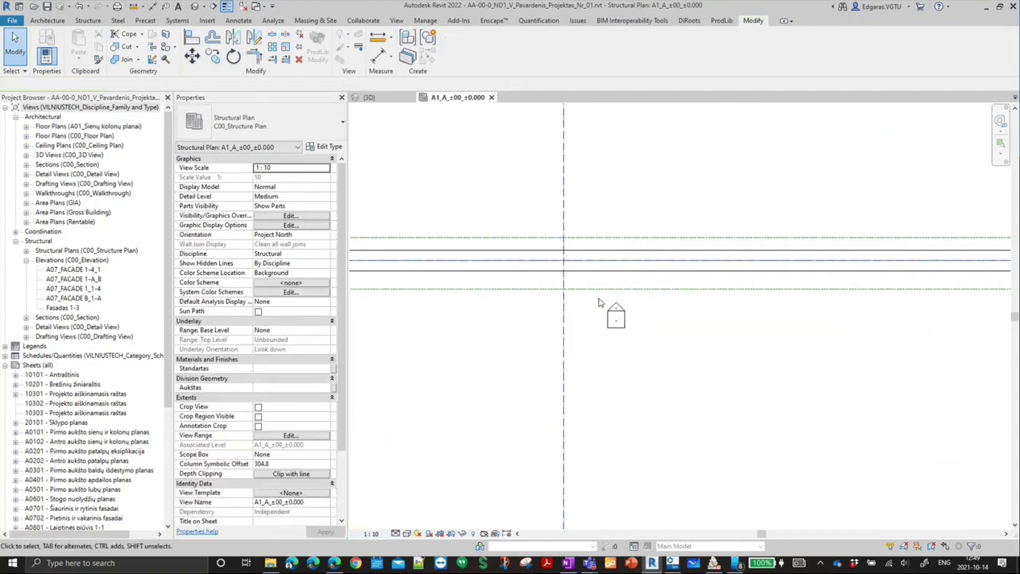
scroll(600, 303, up, 3)
drag(571, 397, 738, 269)
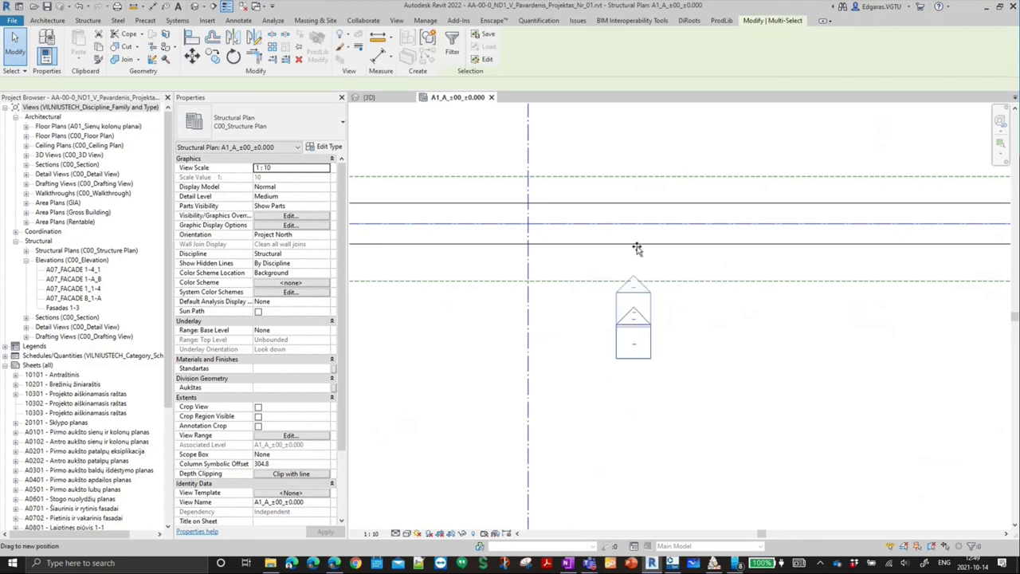
drag(637, 248, 625, 257)
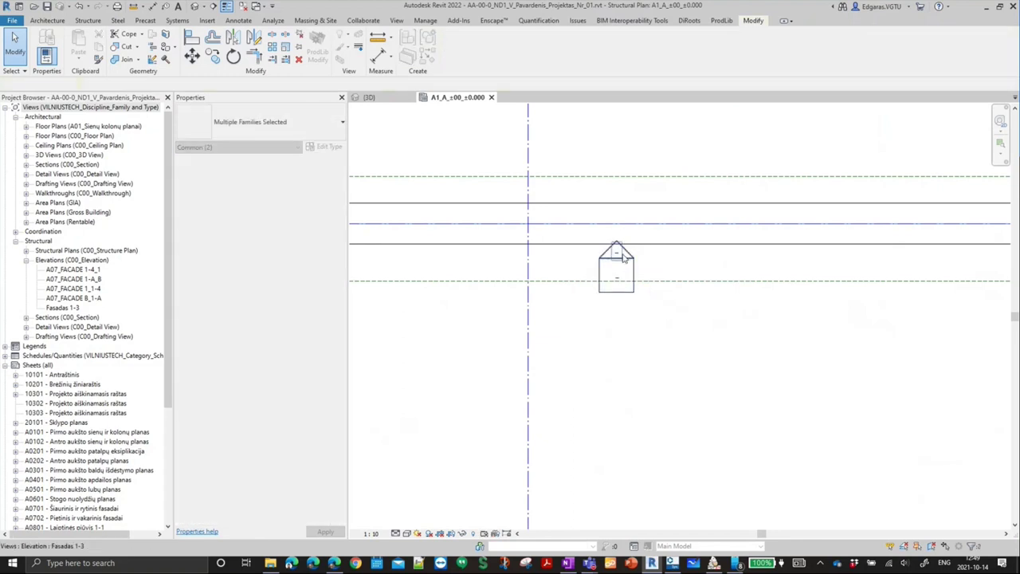
click(617, 253)
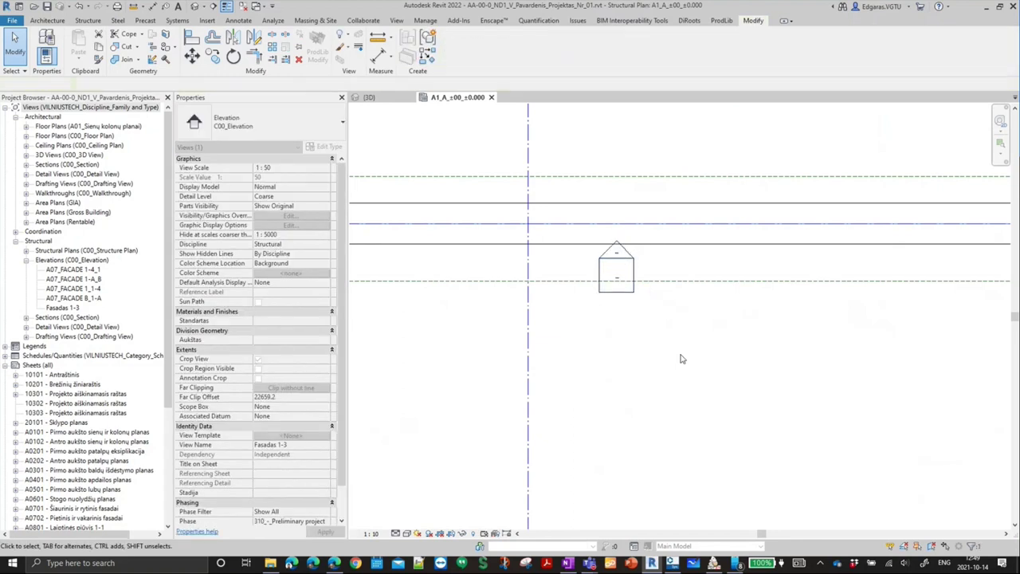
key(Escape)
- Select the A07_FACADE 1-4_1 elevation view in the Project Browser
scroll(662, 327, down, 2)
scroll(741, 371, down, 2)
scroll(638, 318, down, 2)
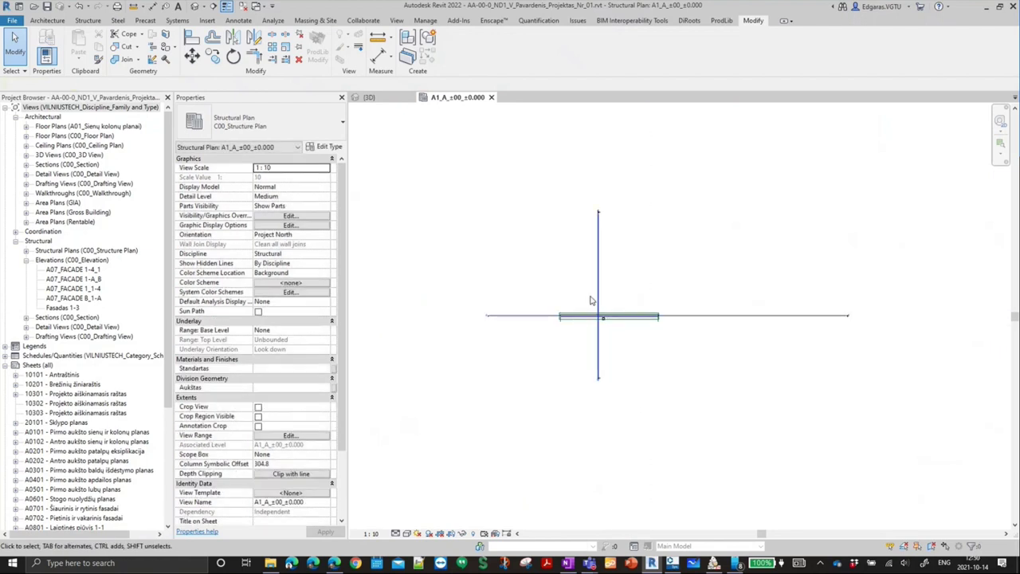
scroll(591, 300, up, 2)
scroll(591, 300, up, 2)
click(99, 274)
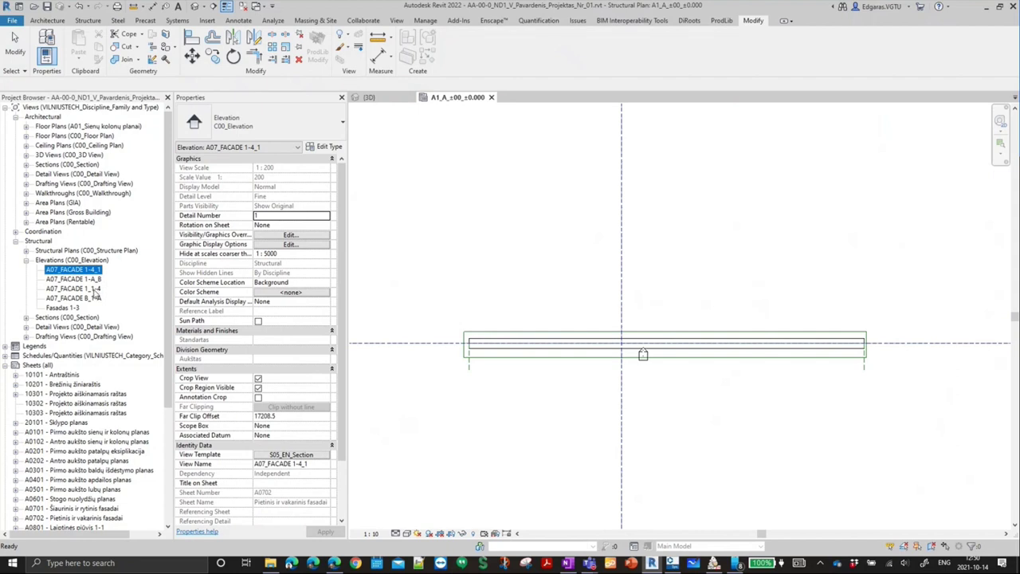
- Set View Template to <None> for the four A07_FACADE elevation views
click(79, 298)
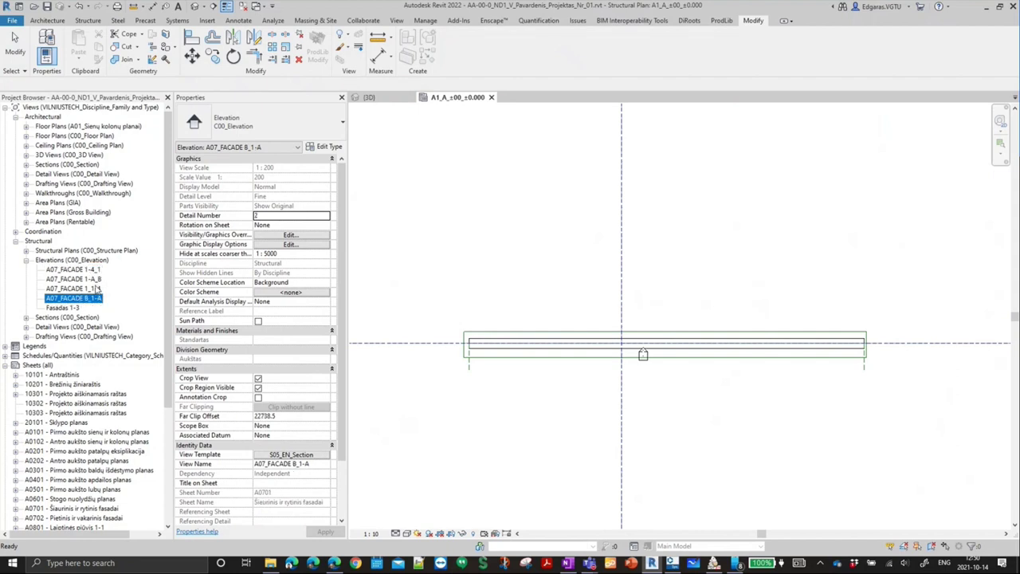
shift+click(84, 269)
click(302, 425)
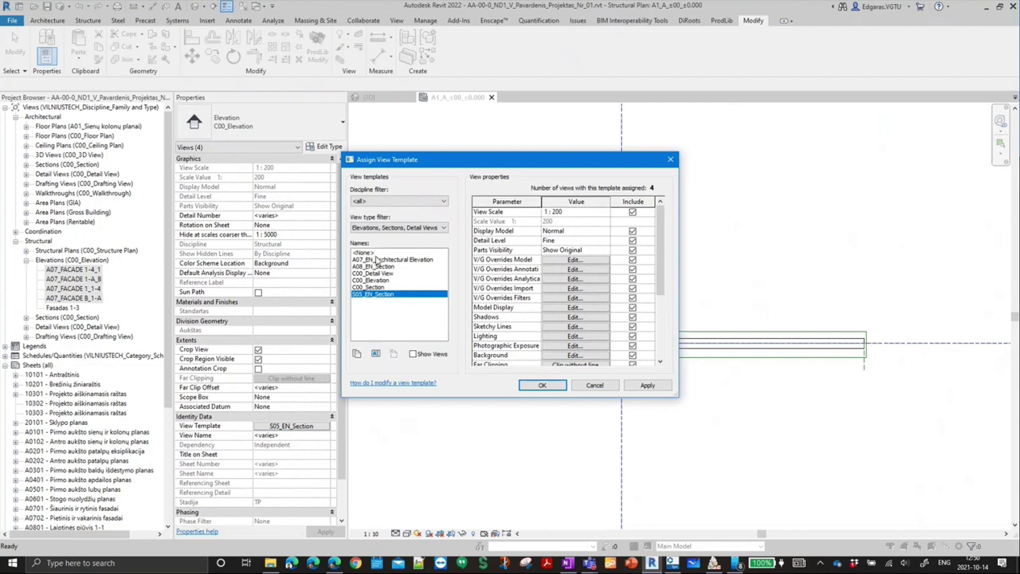
click(376, 255)
click(551, 385)
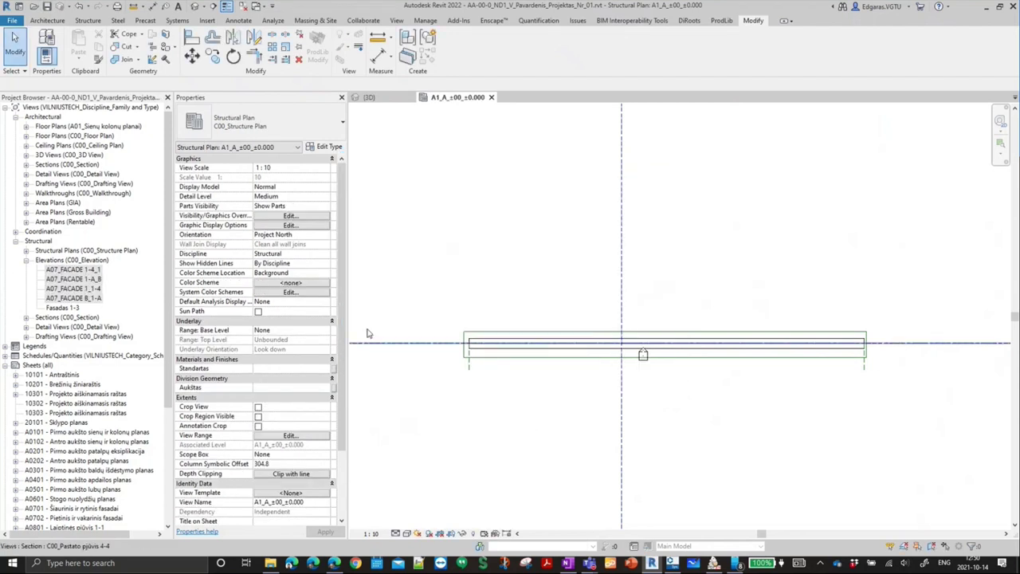
click(68, 308)
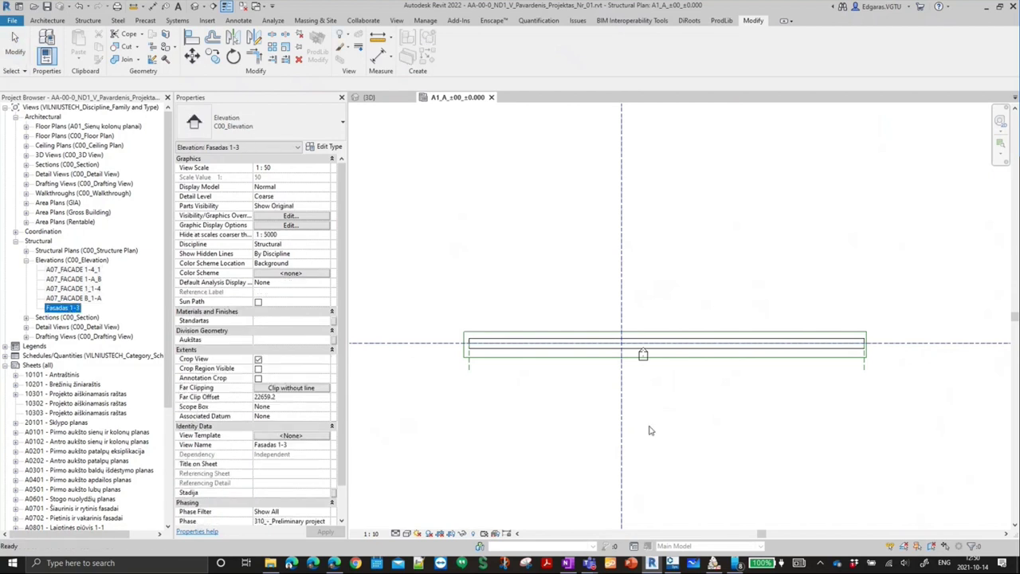
click(683, 371)
scroll(684, 371, up, 2)
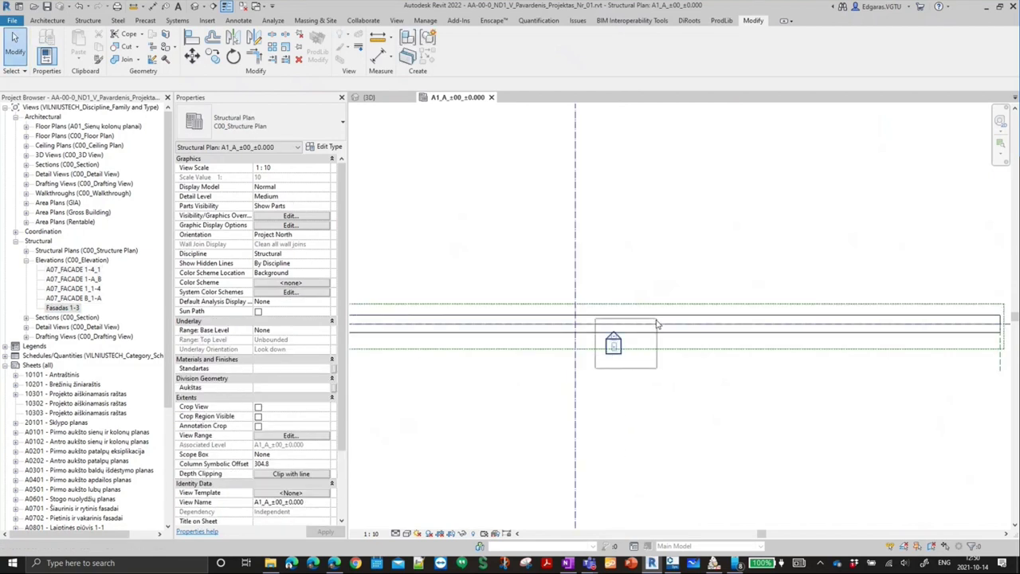
- Move the beam and its elevation marker with MV so the marker sits just past the beam's right end
click(627, 348)
scroll(627, 348, down, 2)
key(m)
key(v)
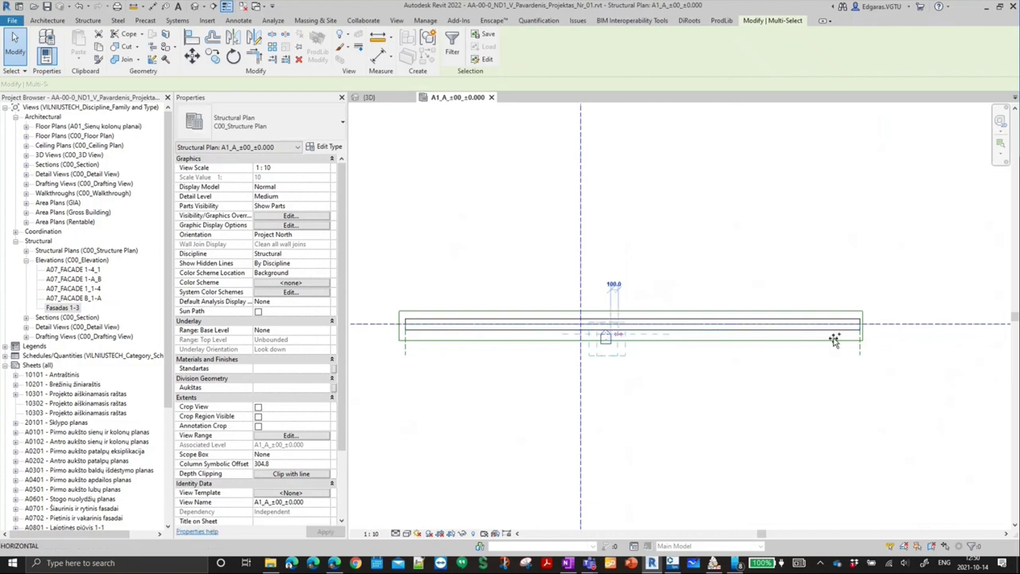
click(835, 337)
scroll(899, 330, up, 2)
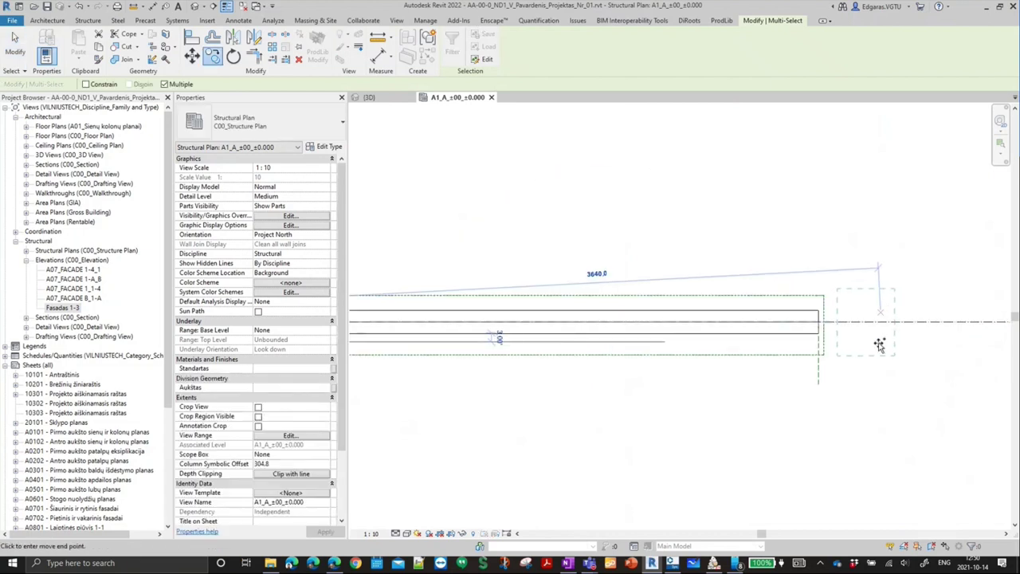
click(880, 343)
scroll(872, 323, up, 2)
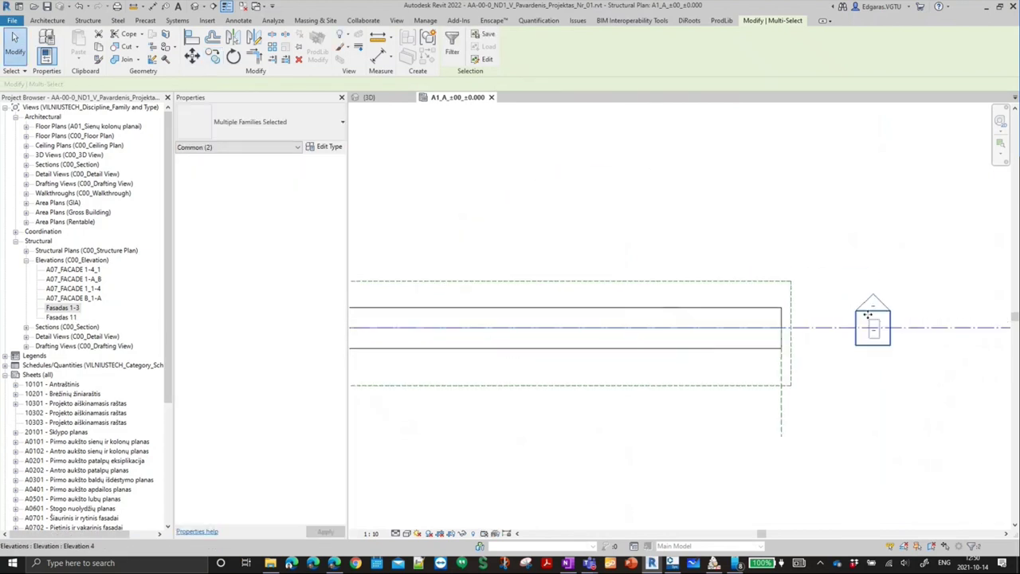
click(896, 355)
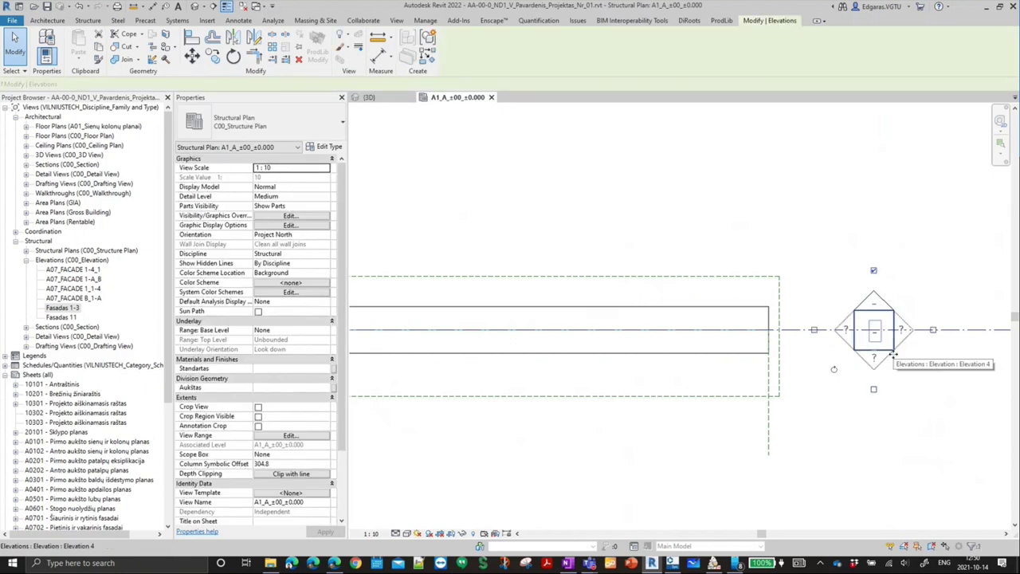
- Remove the marker's extra view direction, deleting the unwanted Fasadas 11 view
click(821, 337)
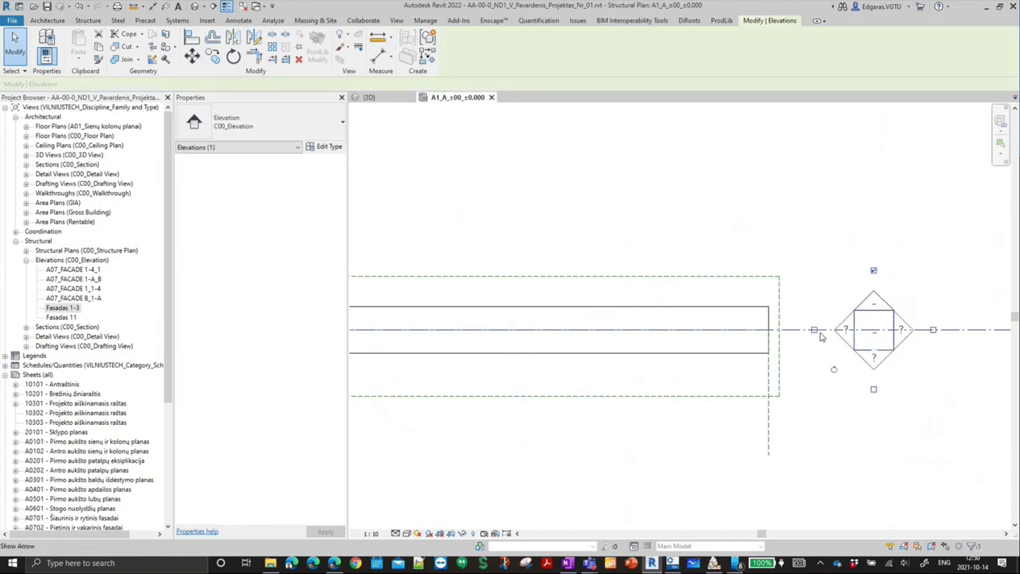
click(874, 275)
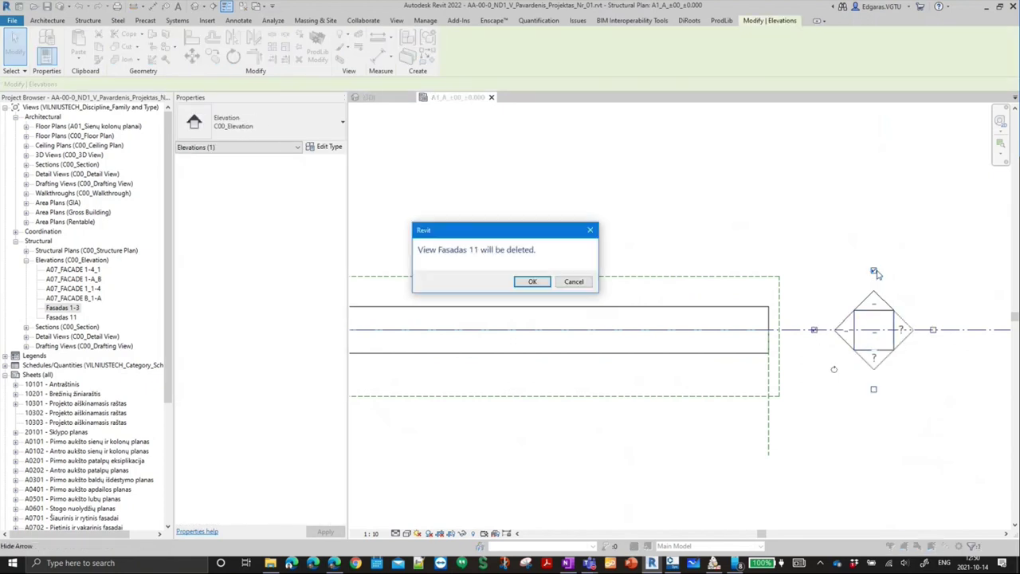
click(532, 282)
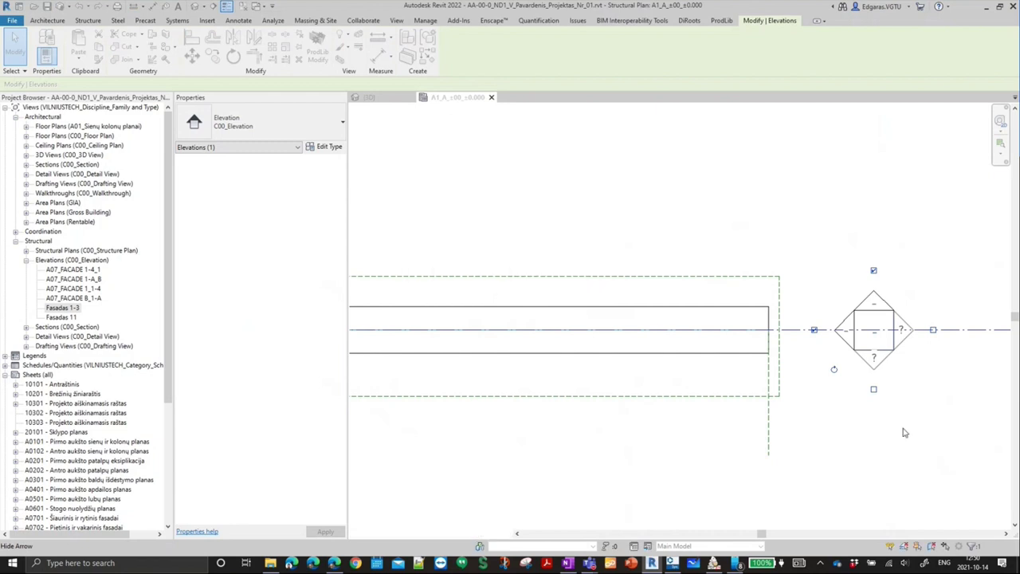
click(863, 468)
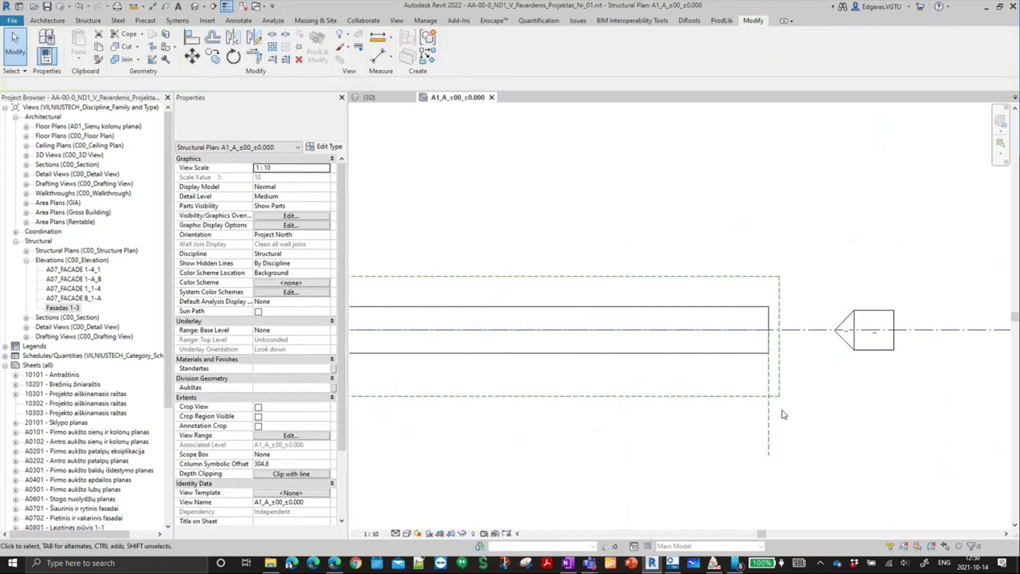
- Widen the scope box slightly and nudge the elevation marker left to the beam end
drag(778, 337, 800, 337)
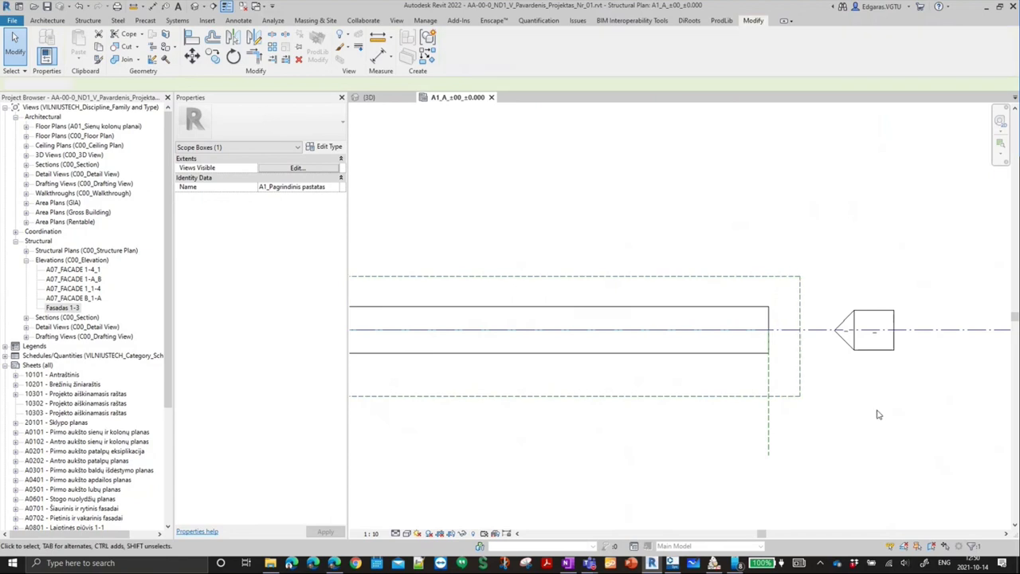
drag(813, 258, 955, 416)
drag(875, 351, 802, 351)
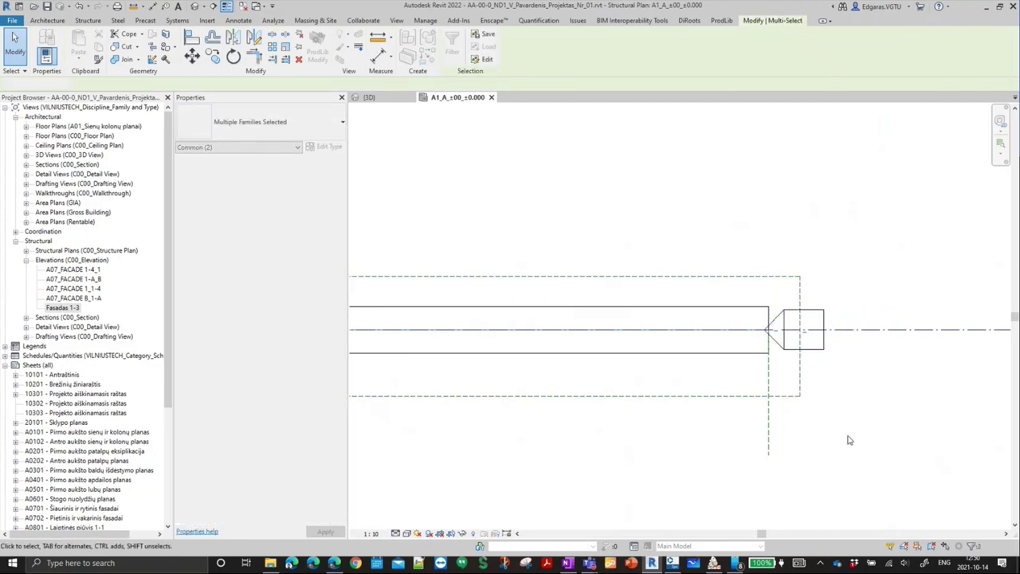
click(780, 350)
click(734, 234)
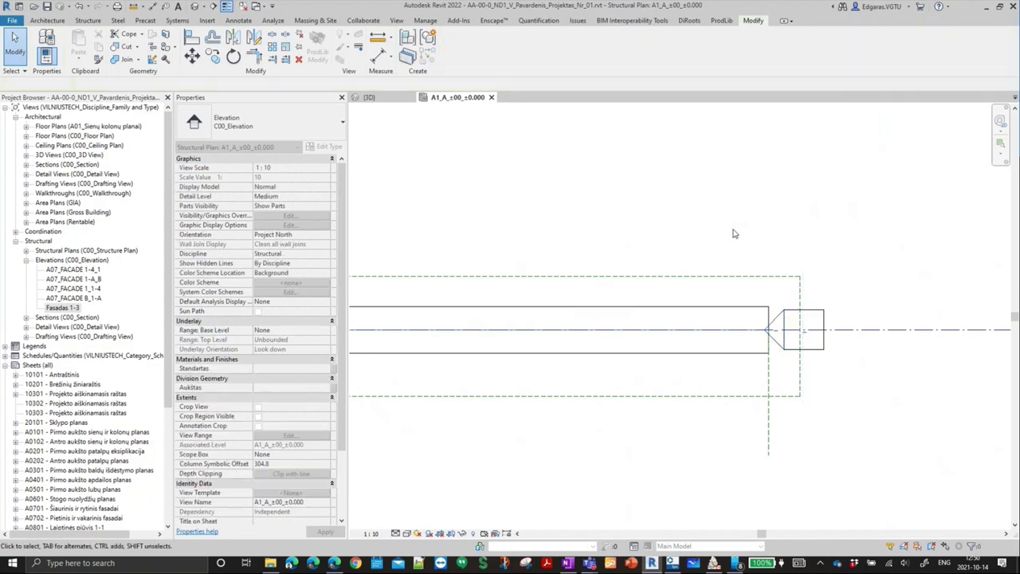
drag(734, 233, 970, 408)
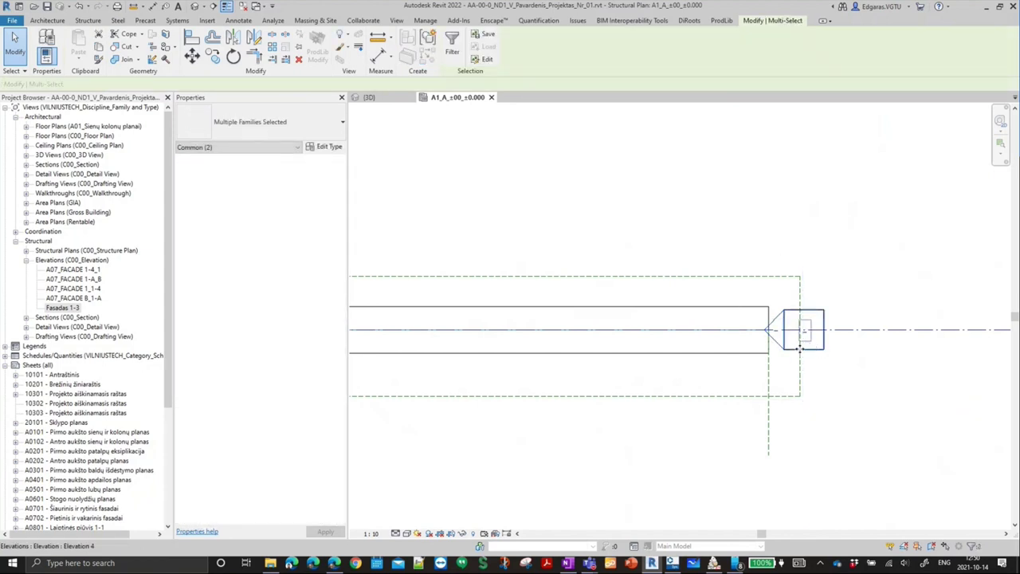
drag(799, 348, 787, 349)
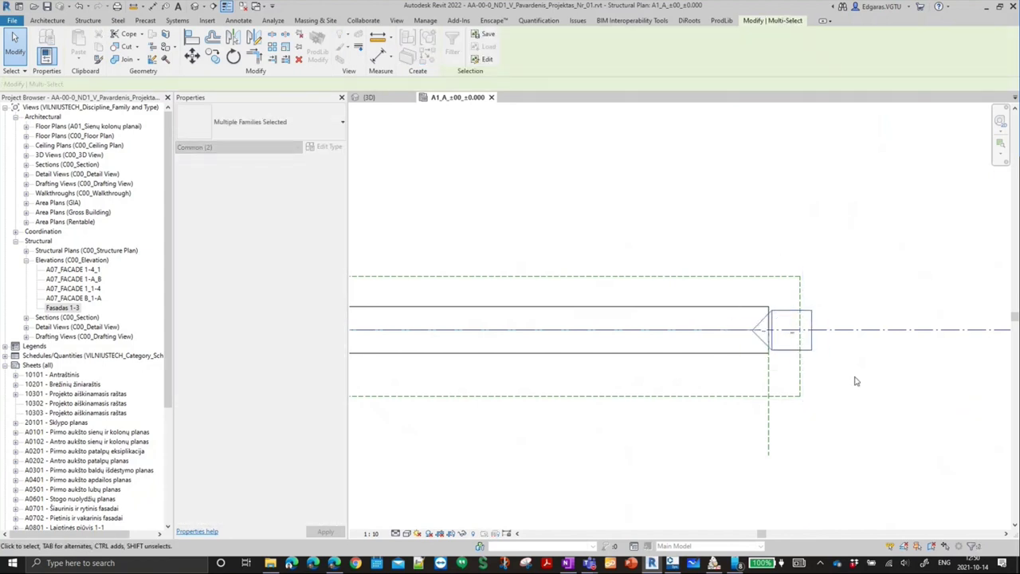
click(855, 381)
- Select the beam-end elevation view to edit its properties
click(761, 339)
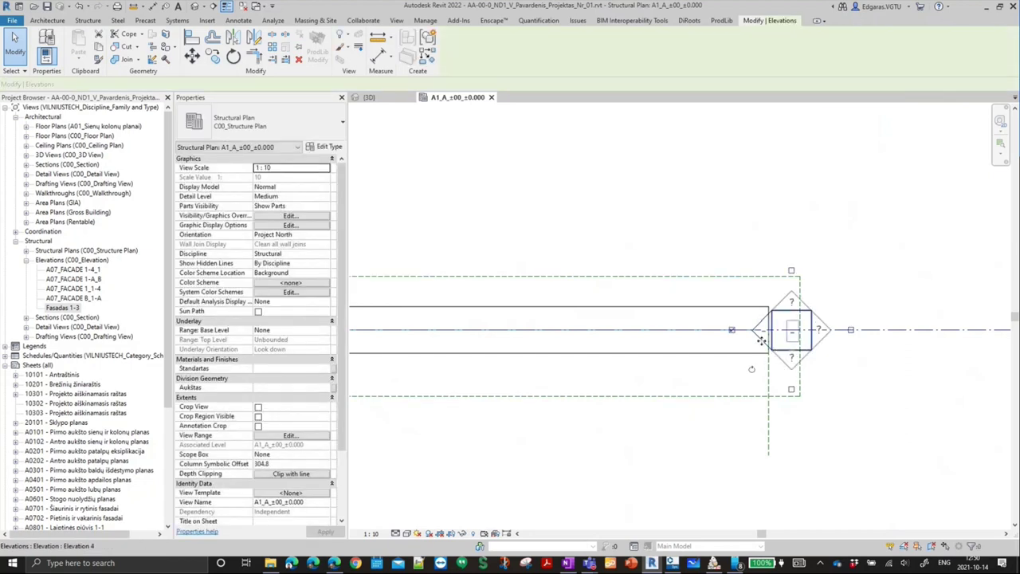
click(756, 330)
scroll(959, 316, down, 2)
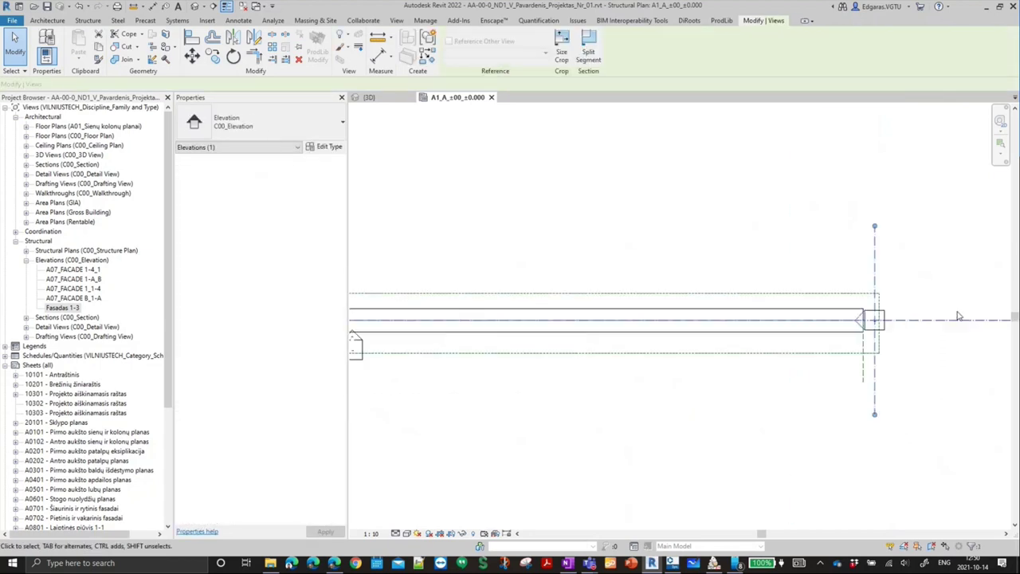
scroll(959, 316, down, 1)
key(Escape)
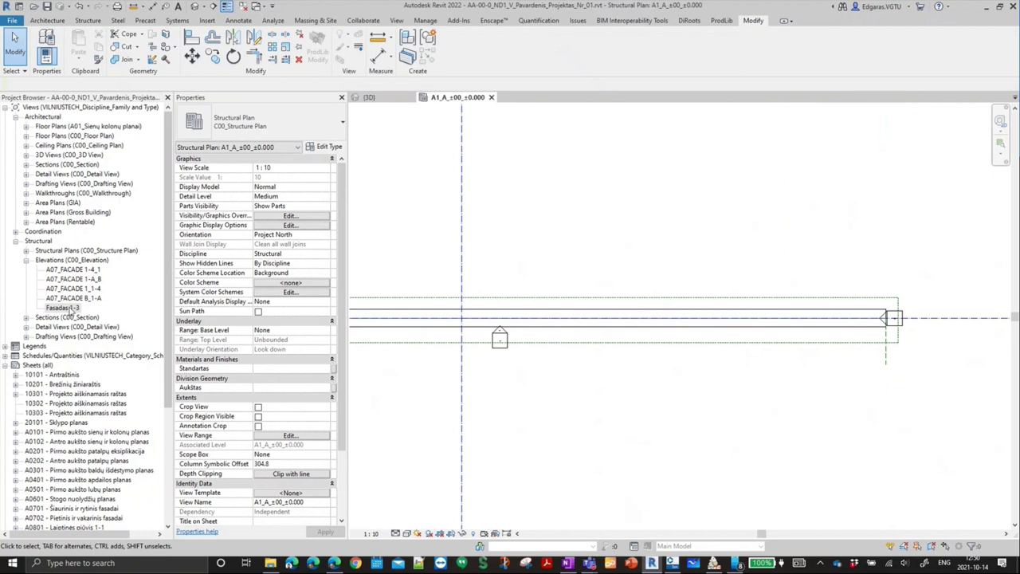
click(882, 311)
scroll(868, 322, up, 2)
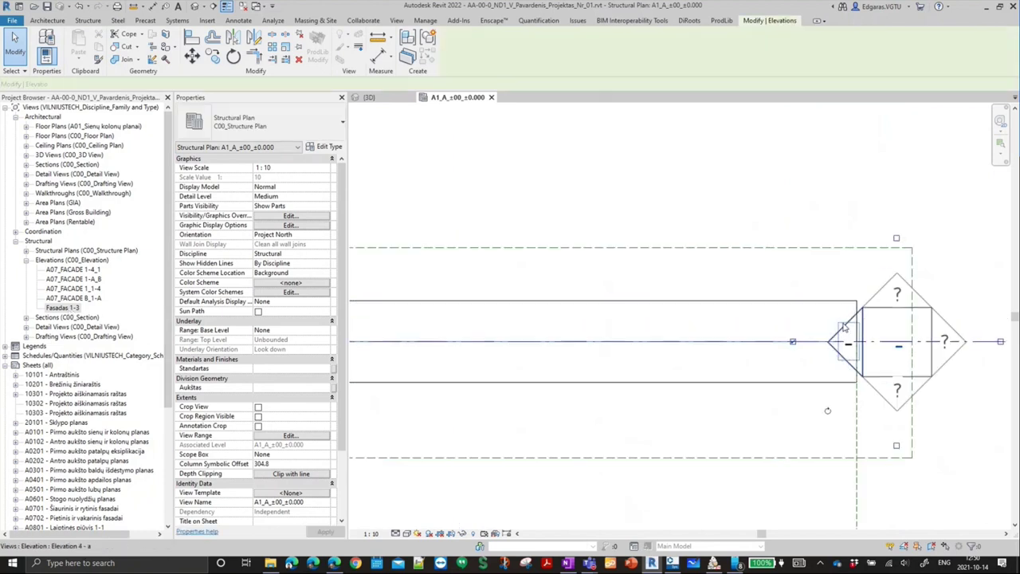
click(845, 343)
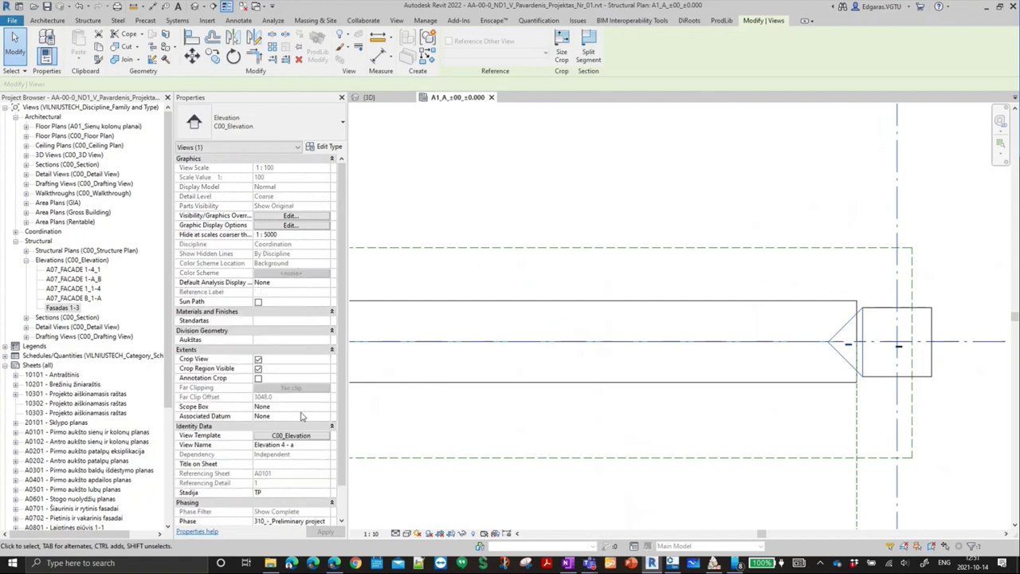
- Set Elevation 4 - a's view template to <None> and its discipline to Structural
click(291, 436)
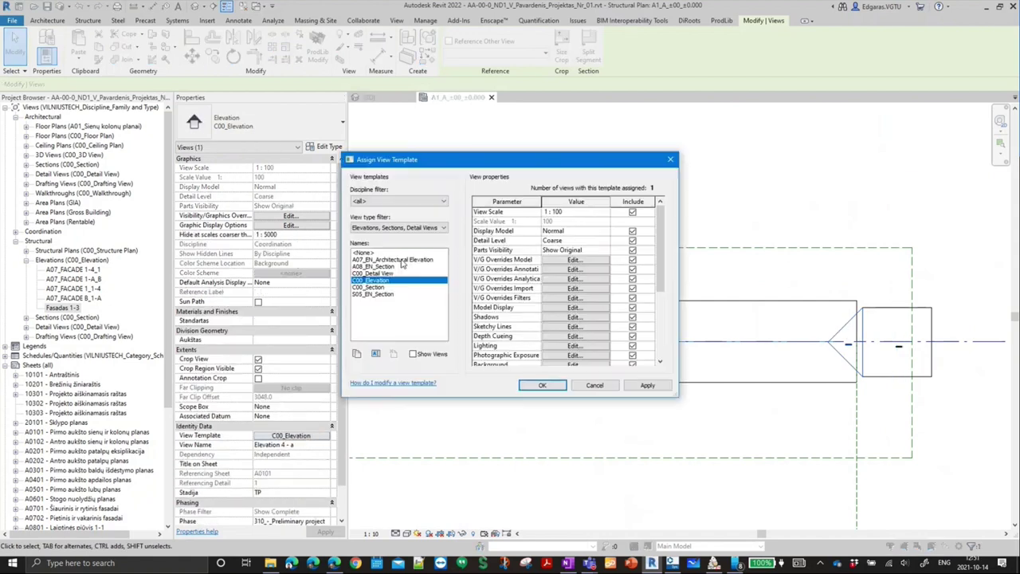
click(362, 252)
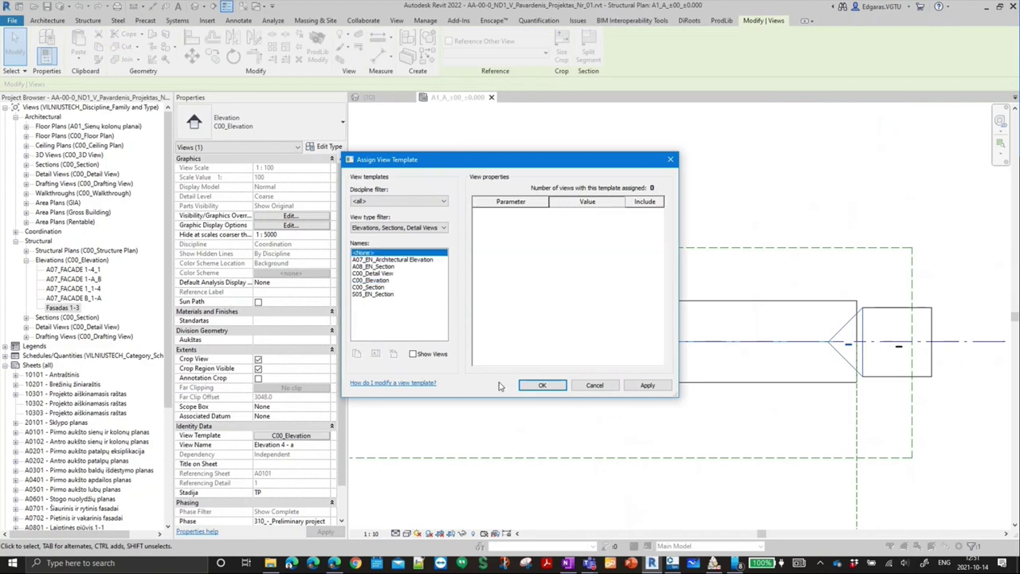
click(542, 384)
click(267, 130)
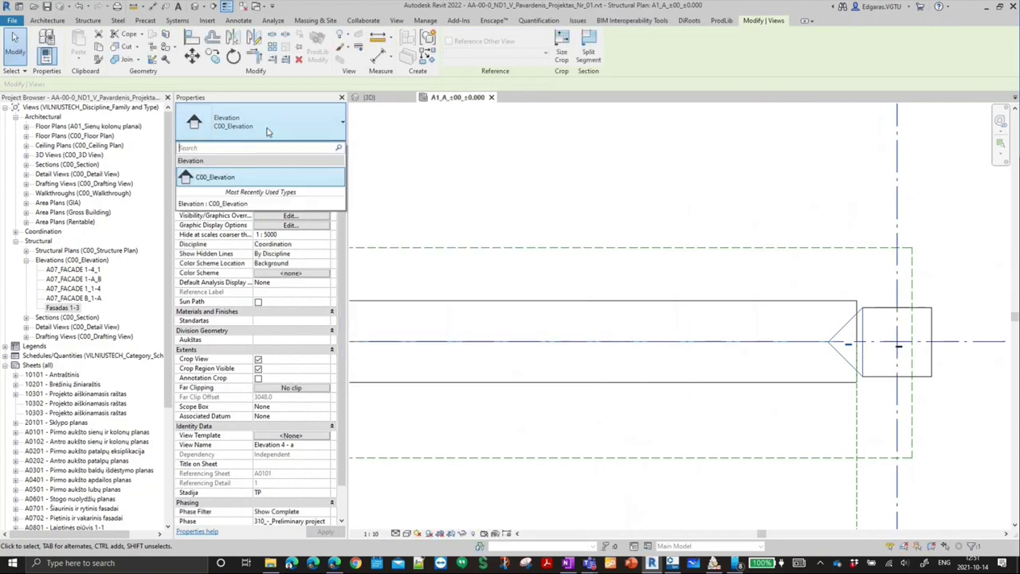
click(267, 129)
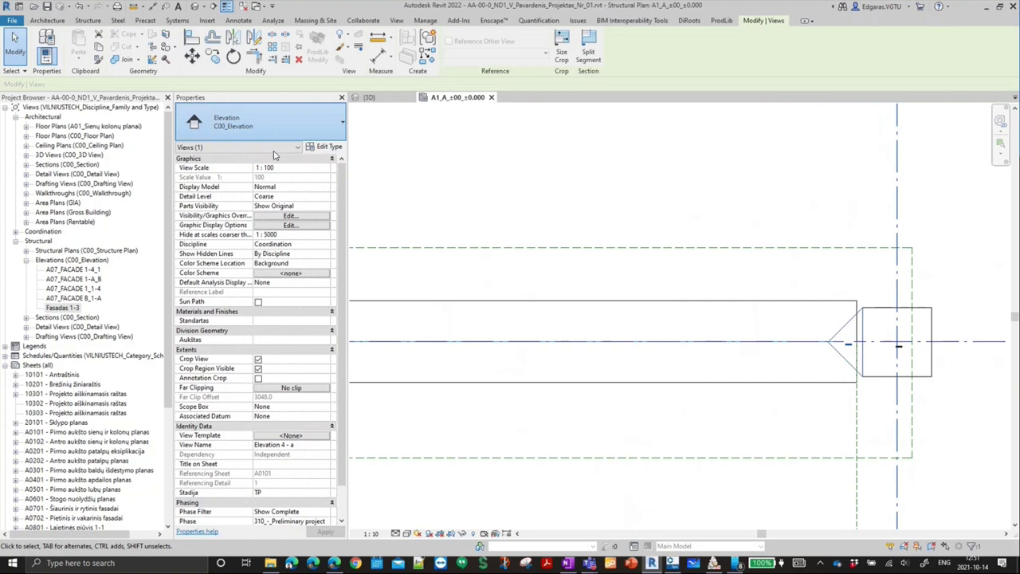
click(325, 244)
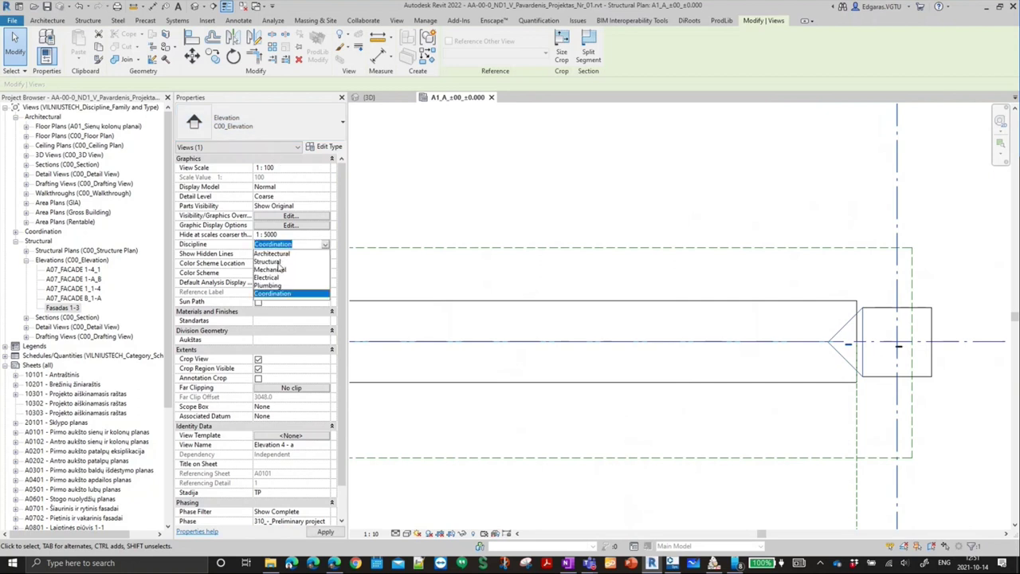
click(268, 261)
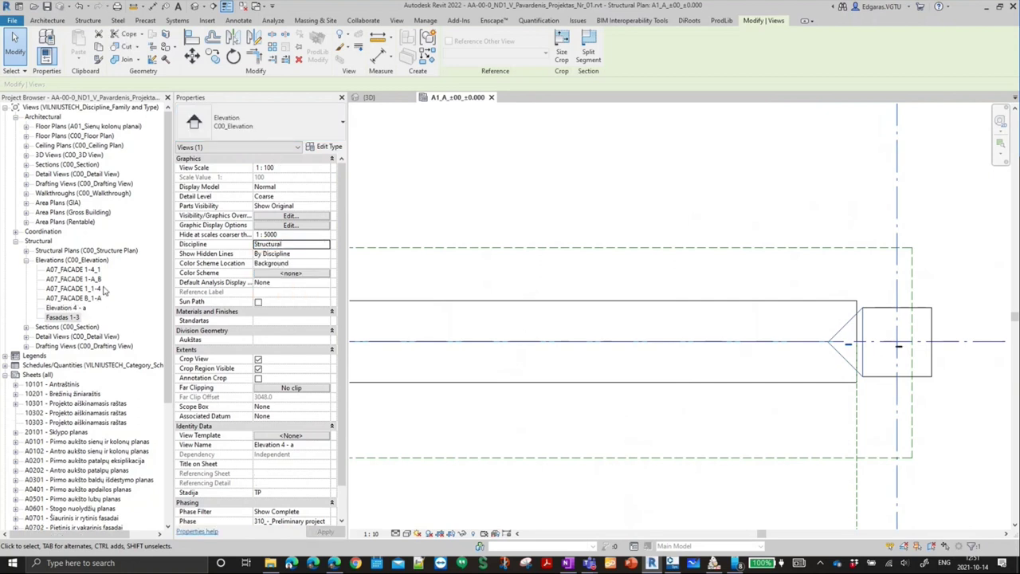
click(94, 299)
- Open Elevation 4 - a and Fasadas 1-3, then tile all views (WT) and zoom all to fit (ZA)
double_click(70, 308)
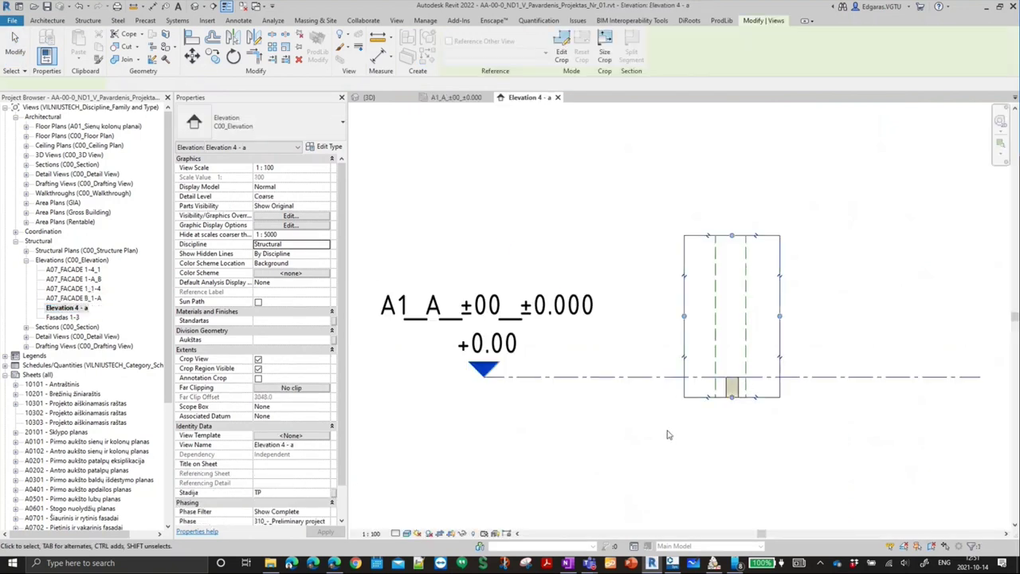
double_click(63, 317)
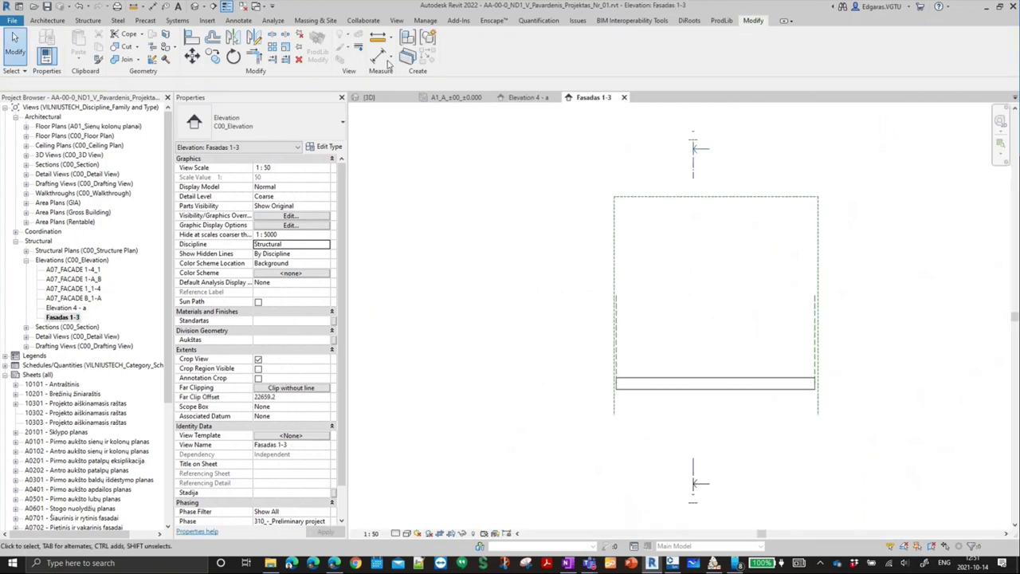
mouse_move(526, 98)
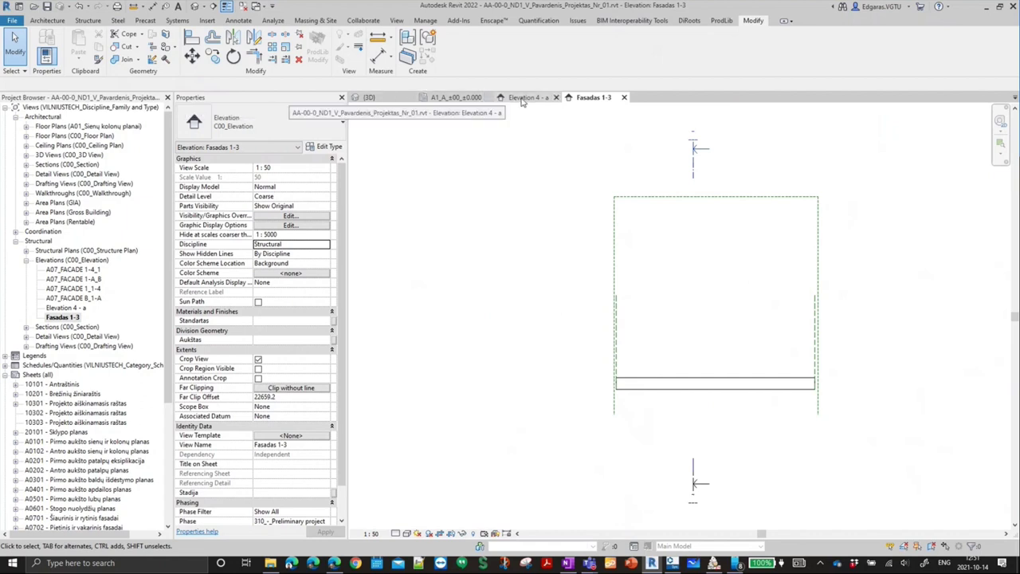
key(w)
key(t)
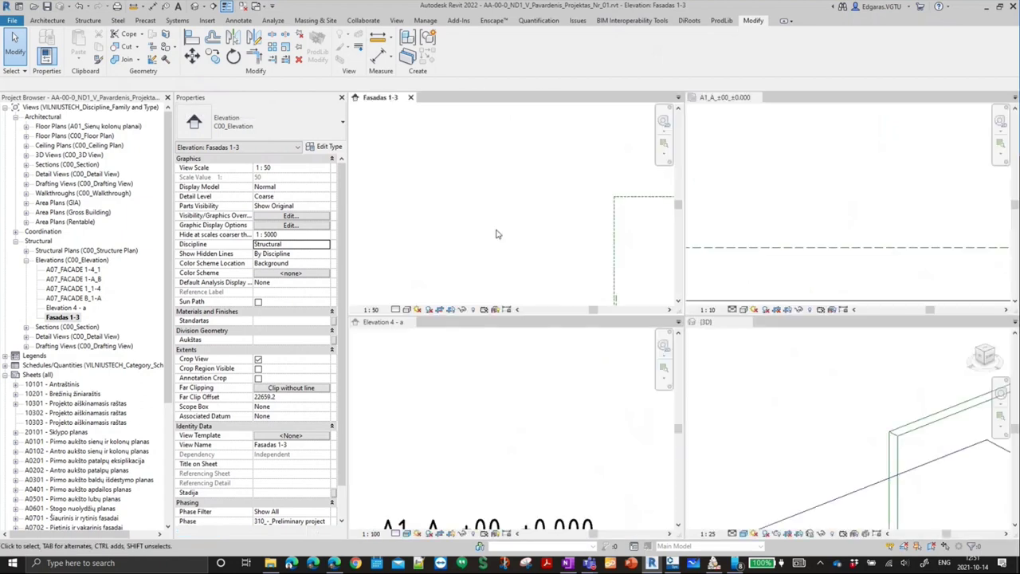
key(z)
key(a)
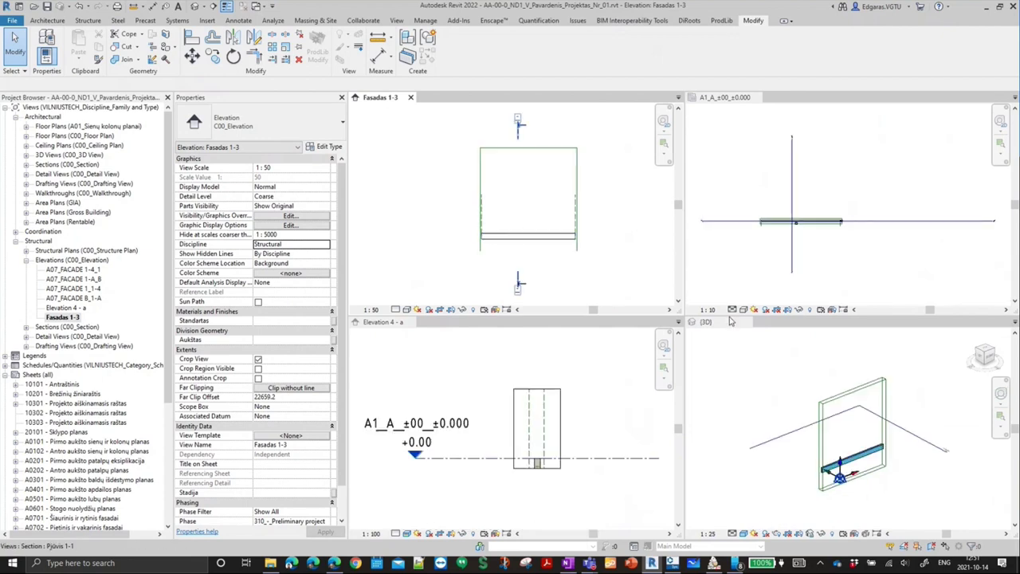
- Turn the 3D view to Front and raise the scope box's bottom edge to the beam
click(722, 271)
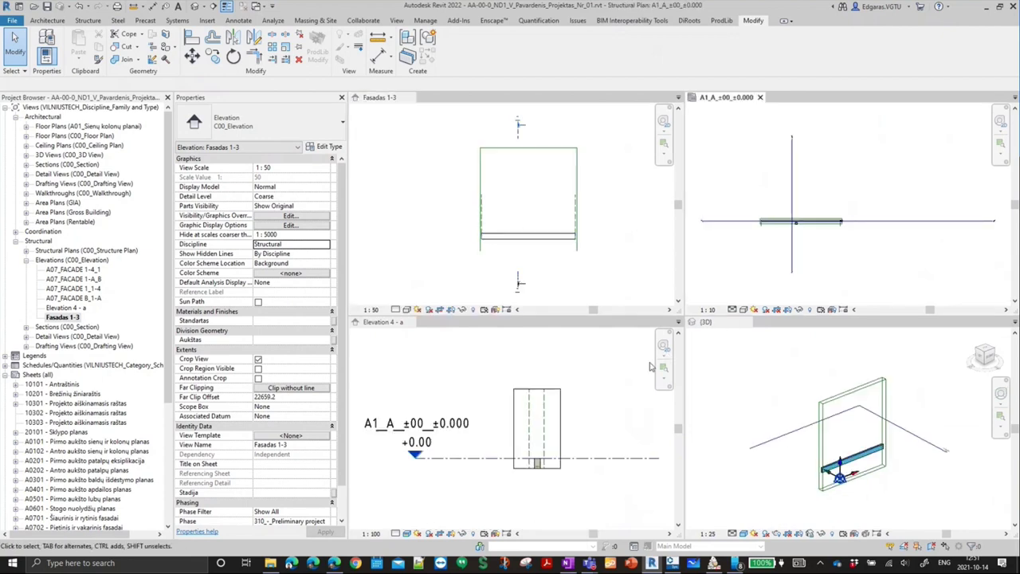
click(988, 351)
click(992, 353)
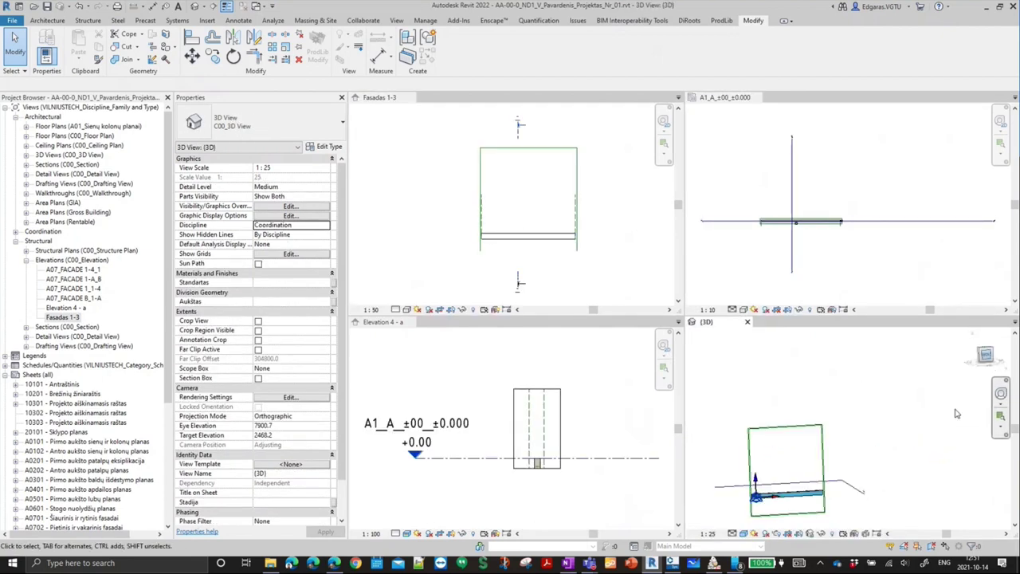
click(858, 462)
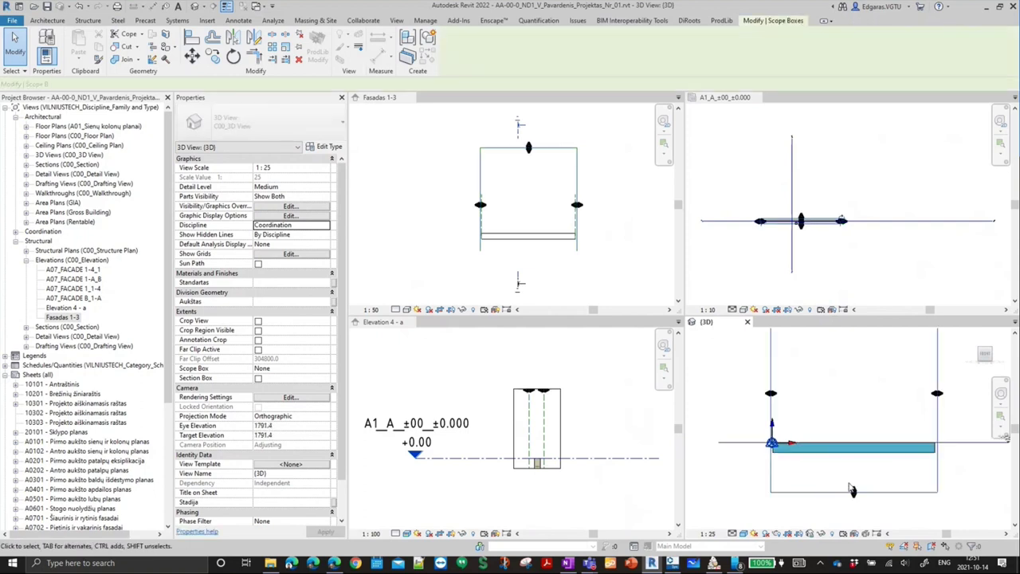
drag(858, 460, 843, 420)
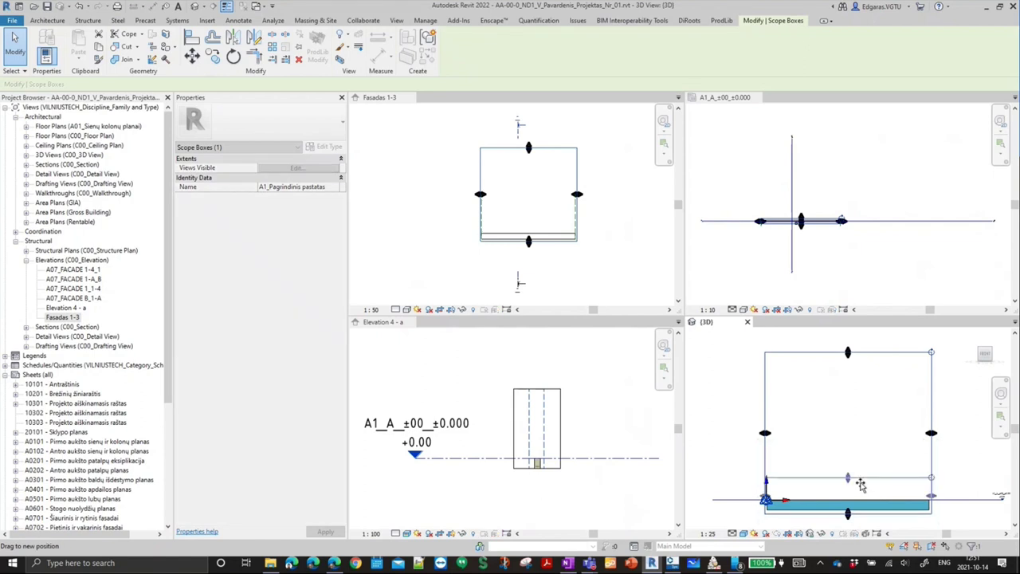
- Pull the scope box's bottom edge tight to the beam and check it from a corner 3D view
drag(861, 478, 861, 497)
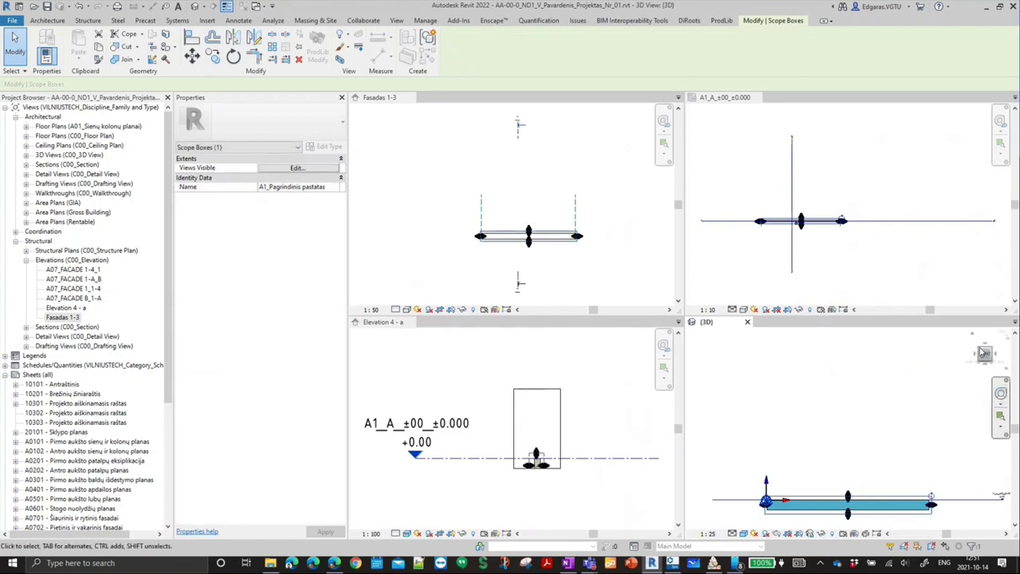
click(984, 353)
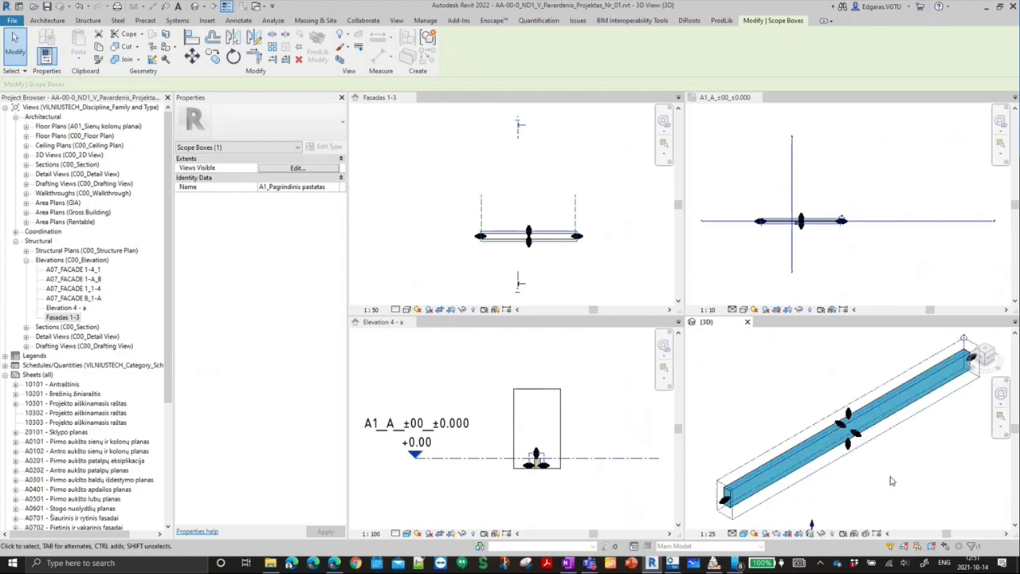
scroll(892, 480, up, 2)
scroll(892, 481, up, 2)
- Activate the A1_A plan, Fasadas 1-3 and Elevation 4-a views in turn
click(815, 227)
scroll(814, 227, up, 2)
scroll(814, 226, up, 2)
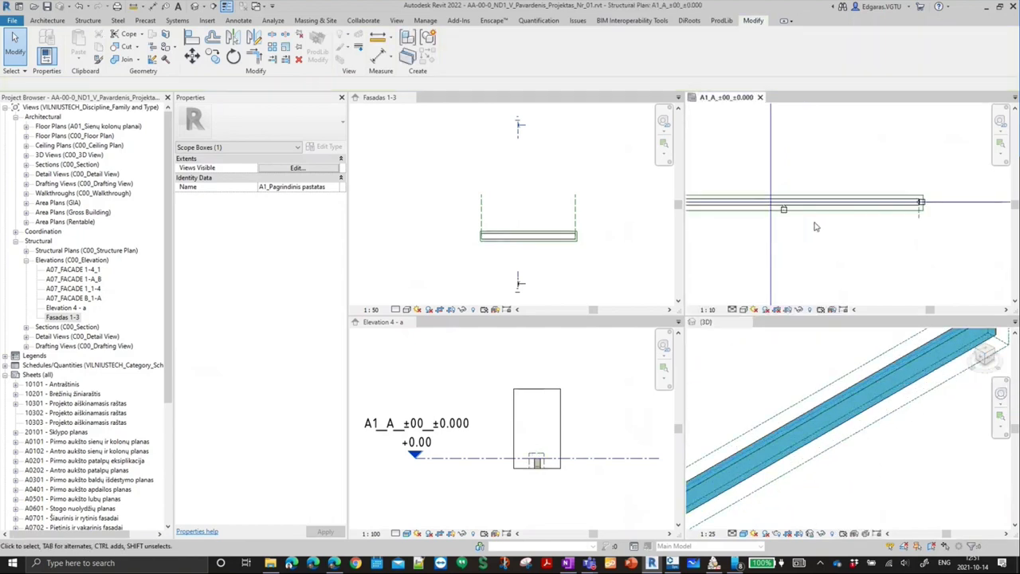
click(815, 227)
click(526, 253)
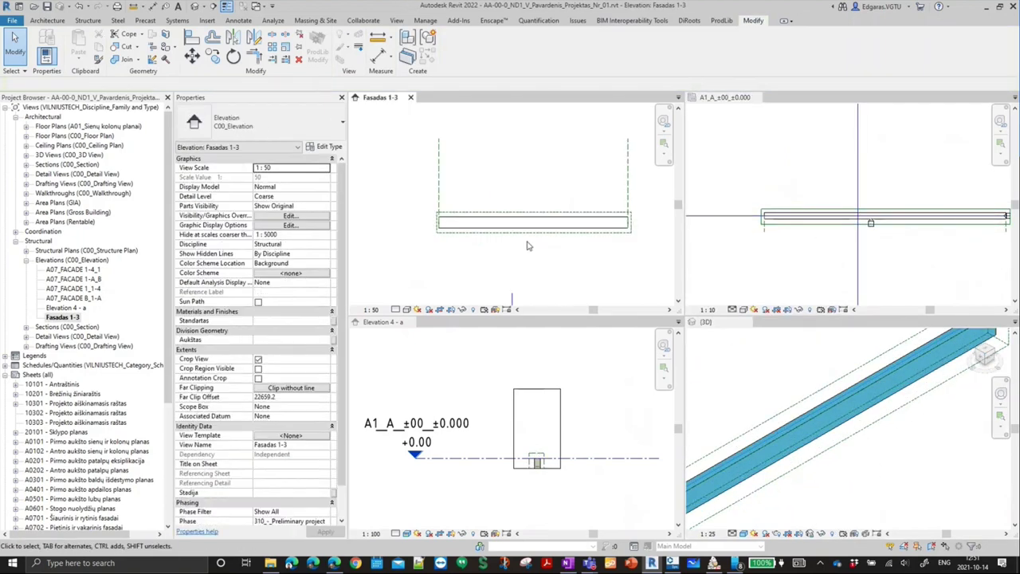
scroll(531, 269, up, 1)
click(558, 469)
scroll(557, 468, up, 3)
scroll(510, 479, up, 2)
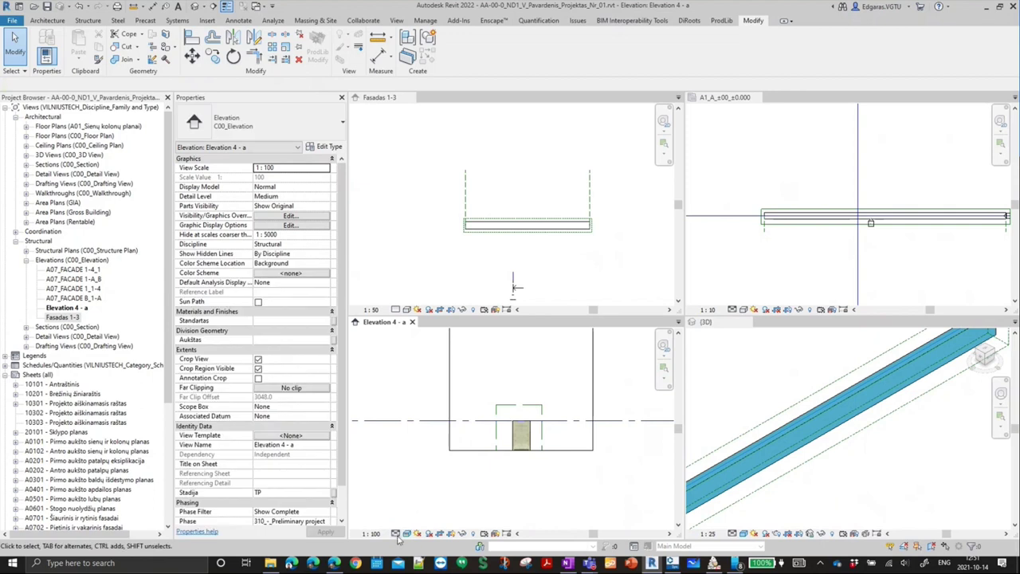
- Give Elevation 4-a Hidden Line visual style and the A1_Pagrindinis pastatas scope box
click(407, 533)
click(436, 490)
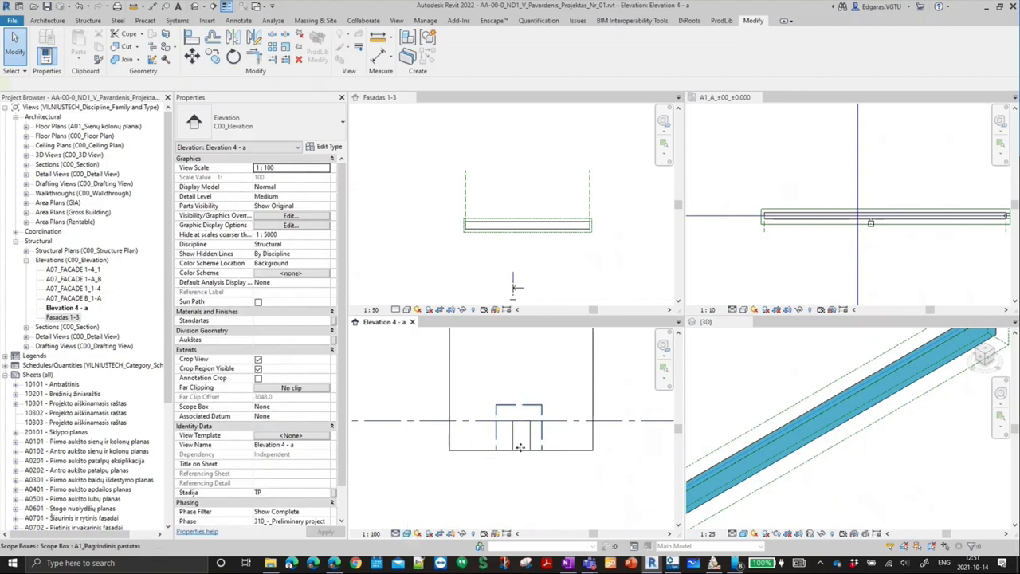
click(549, 474)
click(513, 474)
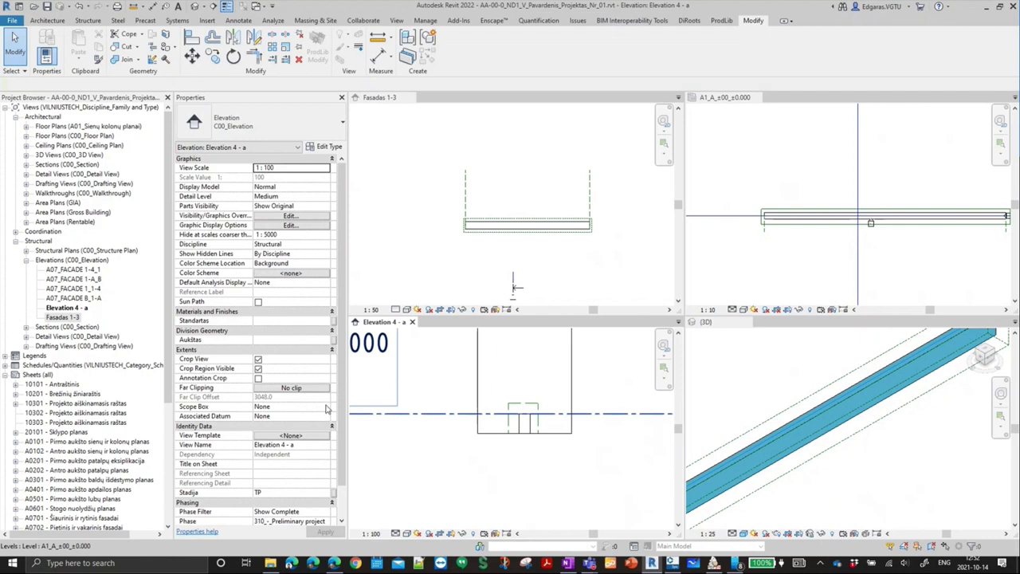
click(325, 407)
click(279, 425)
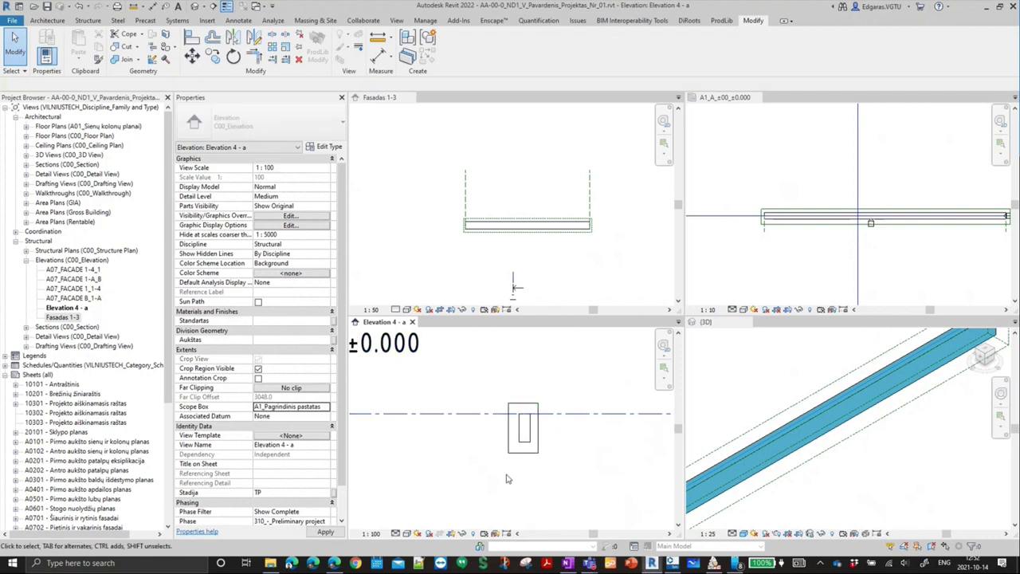
scroll(469, 466, down, 1)
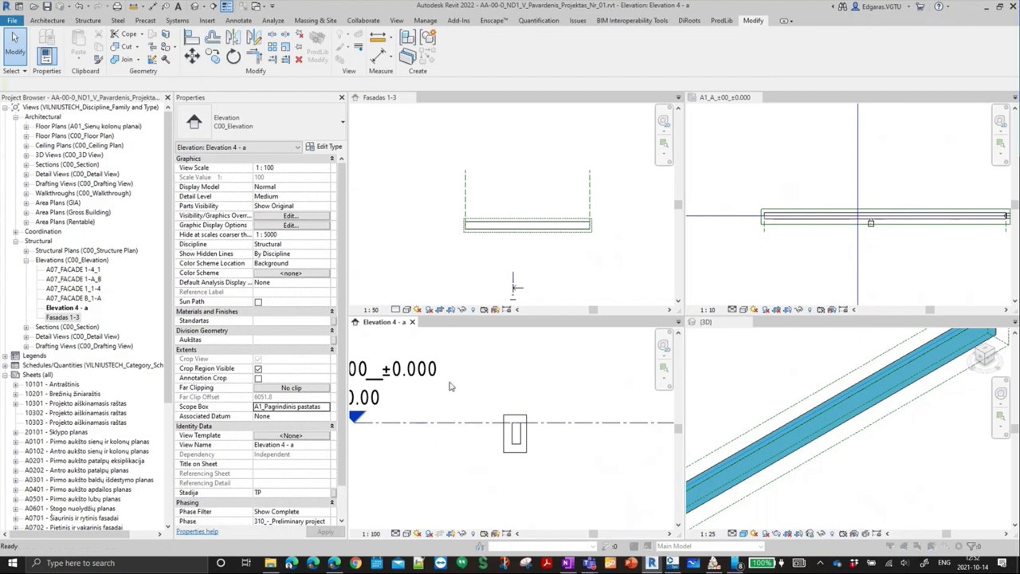
- Hide the Levels category in Elevation 4-a and zoom to fit
key(v)
key(g)
click(645, 70)
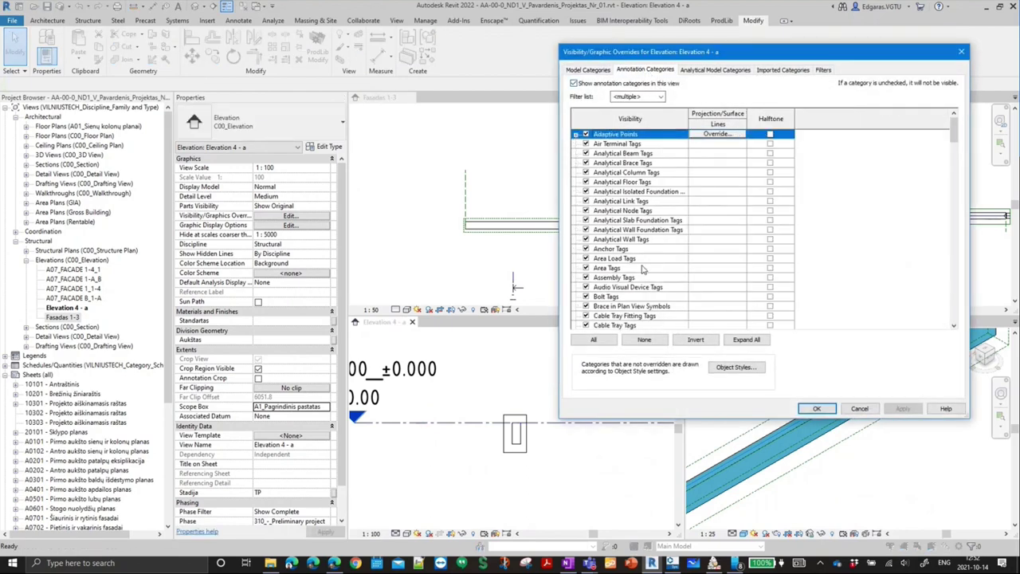
click(645, 267)
key(l)
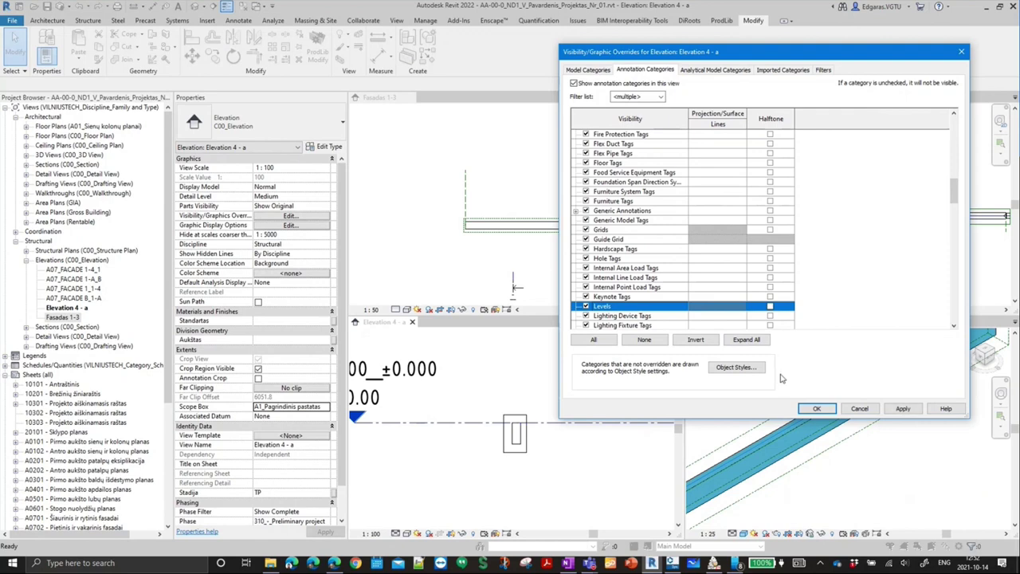
click(817, 408)
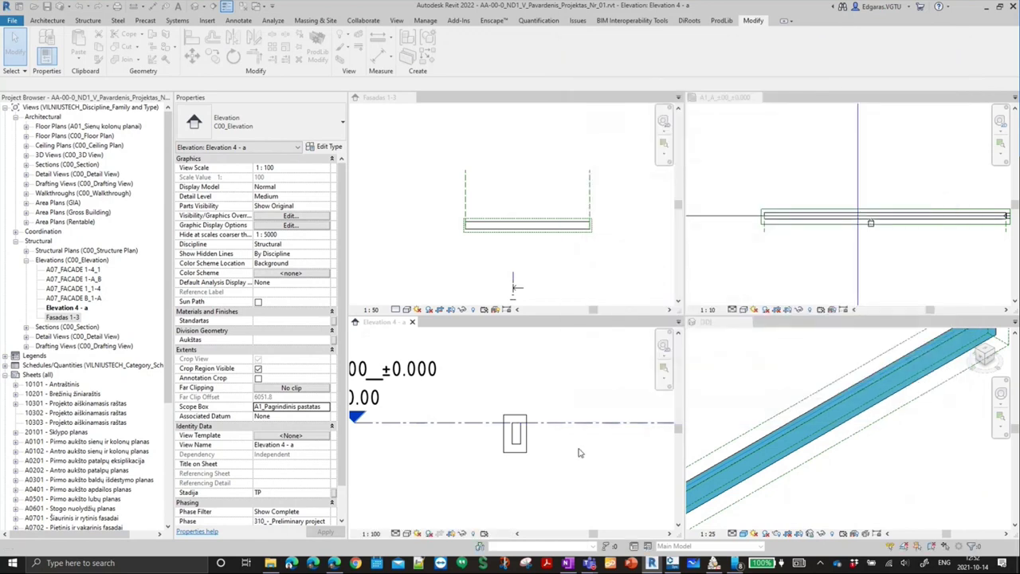
key(z)
key(f)
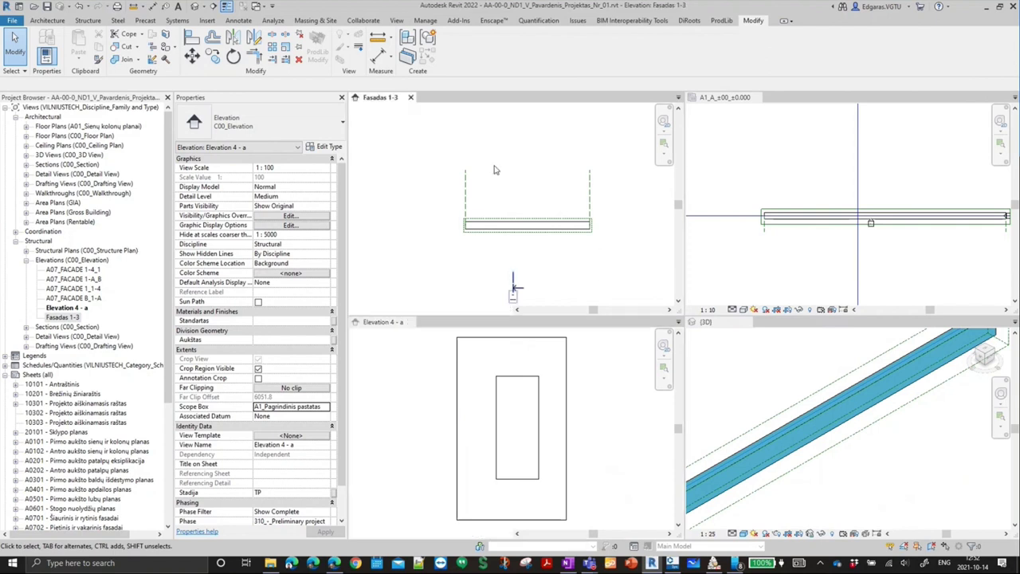
- Assign the A1_Pagrindinis pastatas scope box to the Fasadas 1-3 elevation
click(601, 252)
middle_drag(462, 244, 423, 220)
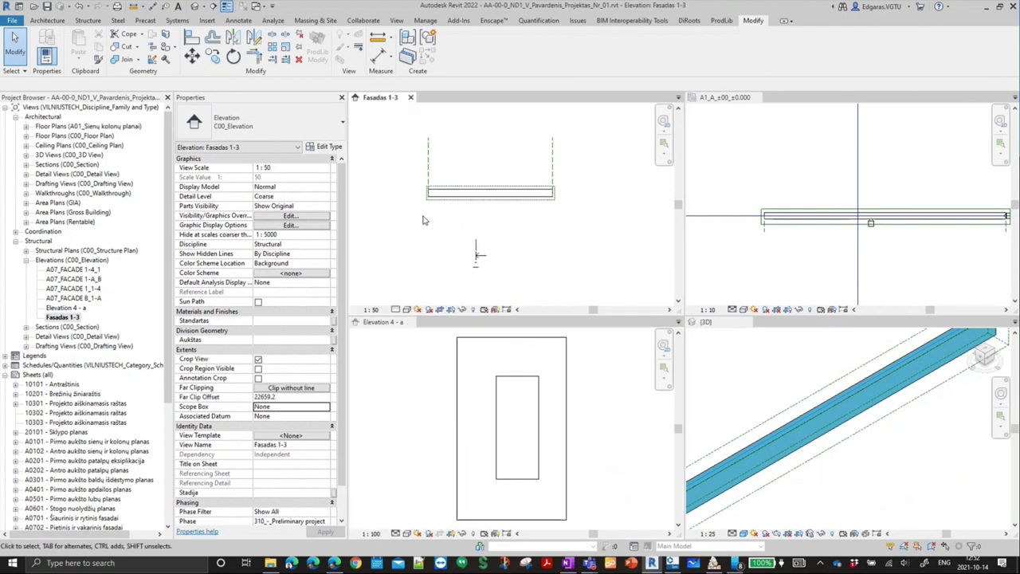
click(323, 408)
click(325, 407)
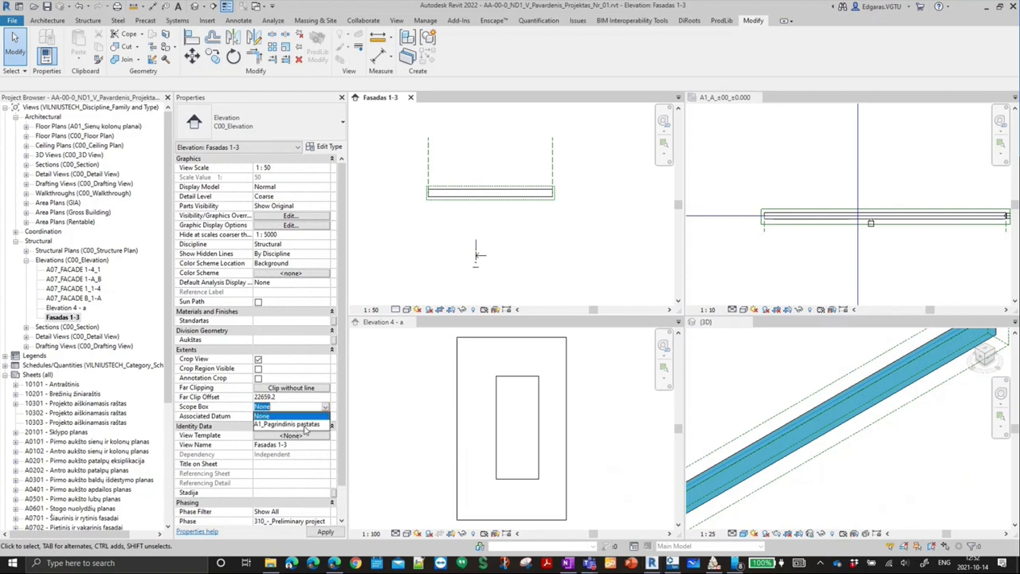
click(304, 426)
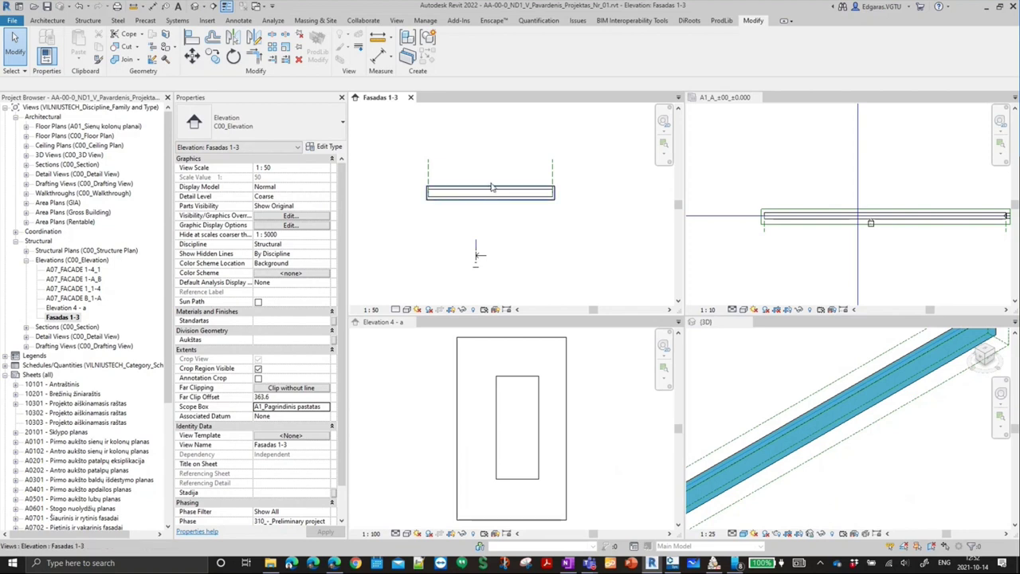
scroll(478, 192, up, 2)
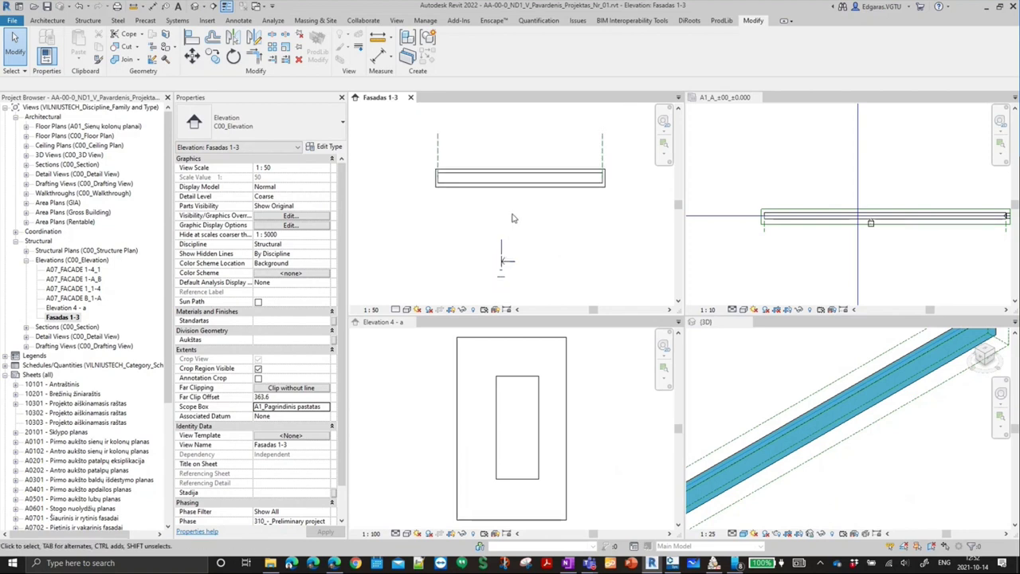
- Hide the Levels category in Fasadas 1-3 through Visibility/Graphics
key(v)
key(g)
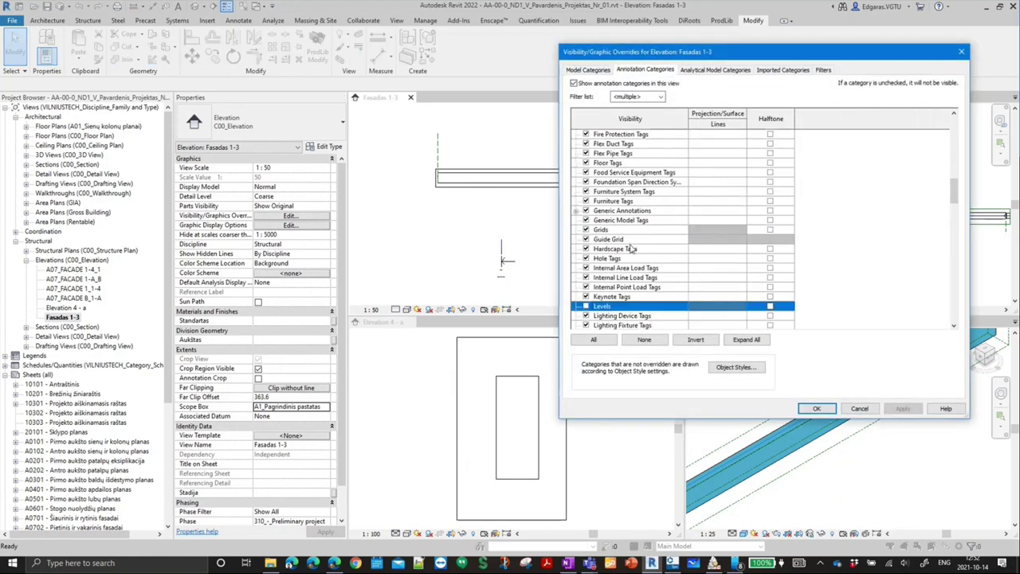
click(817, 409)
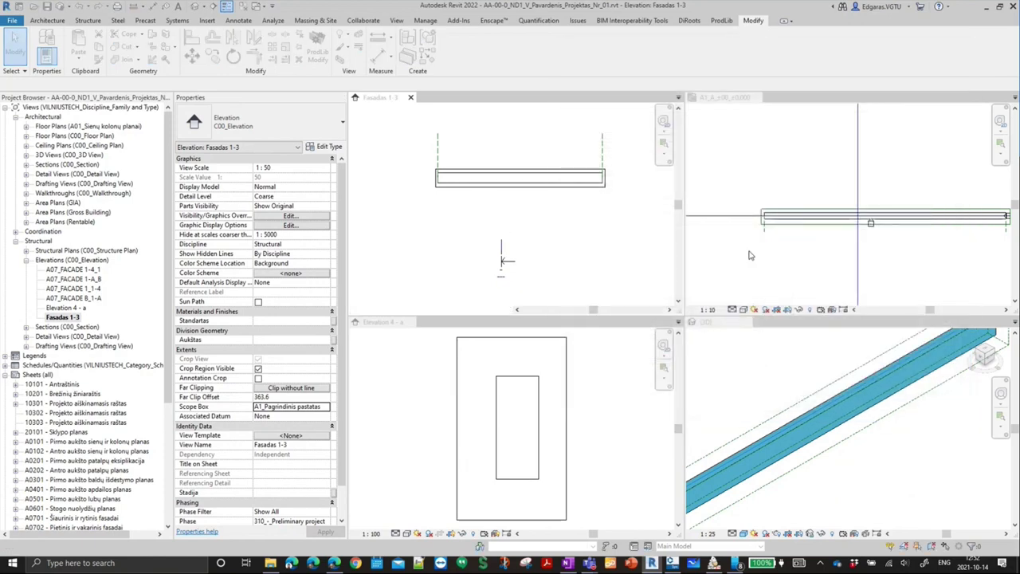
click(749, 255)
click(642, 232)
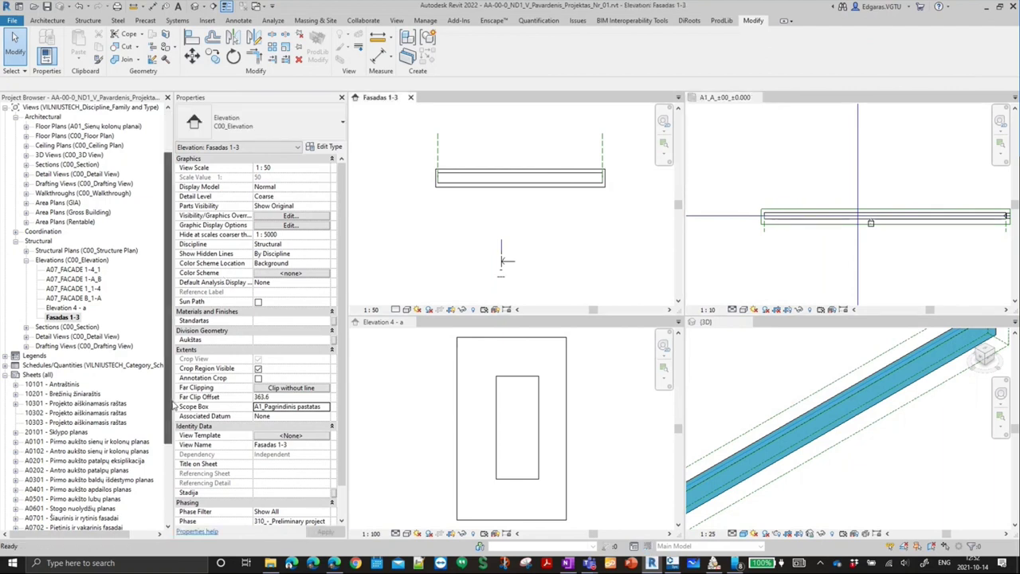
- Delete the 24 sheets from 10302 through S0502
scroll(173, 473, down, 3)
scroll(174, 473, down, 3)
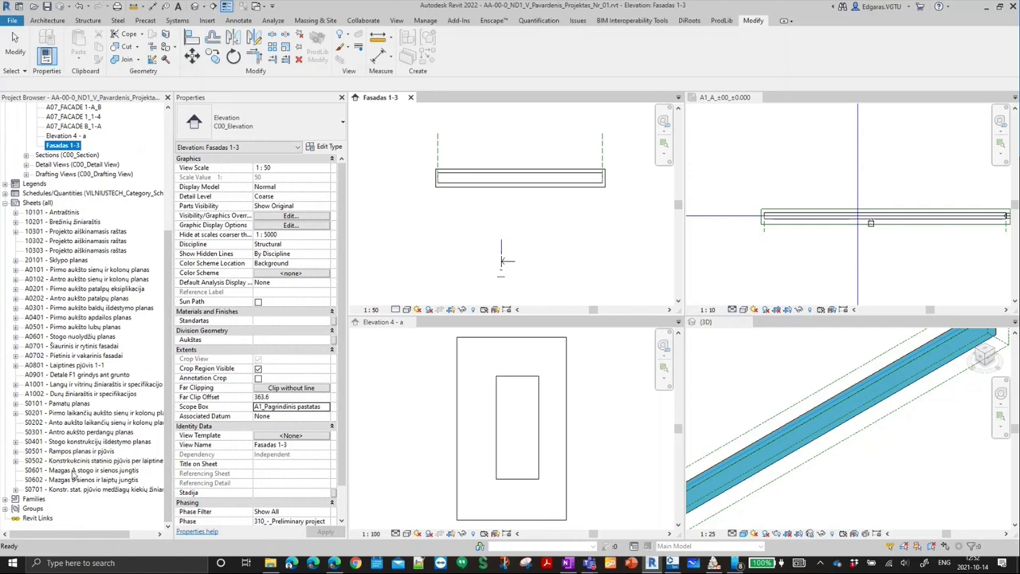
click(76, 462)
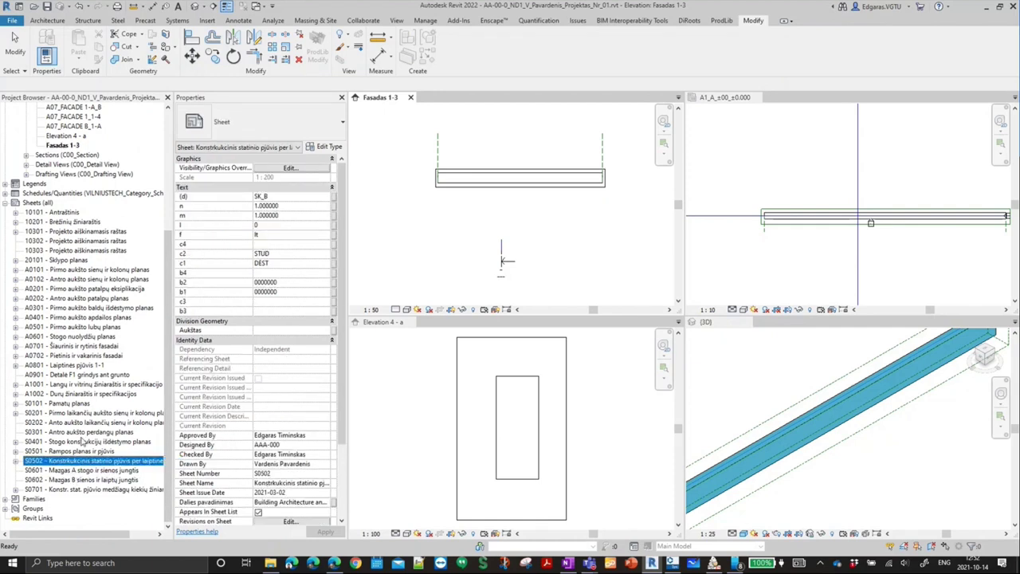
shift+click(76, 233)
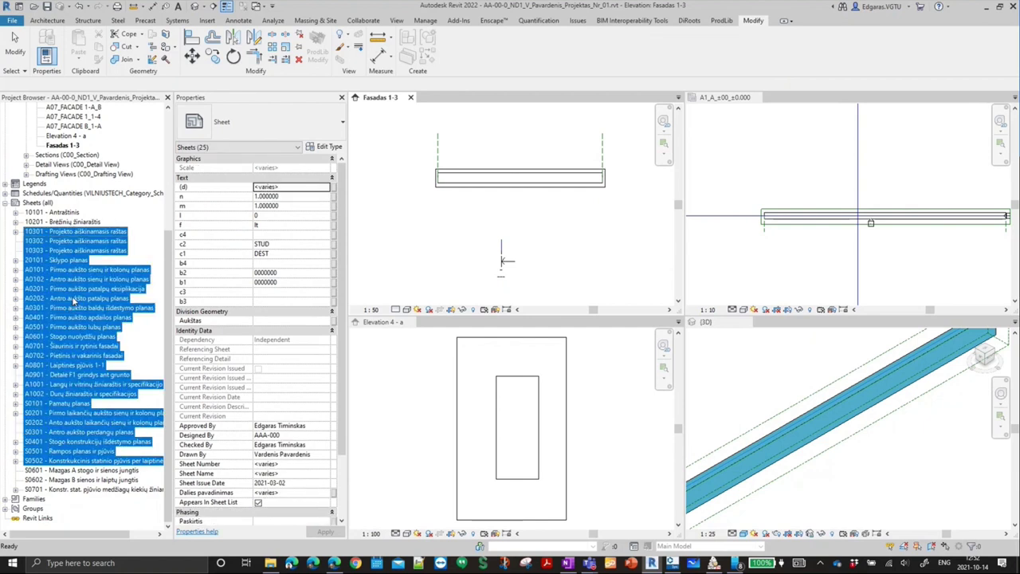
right_click(72, 299)
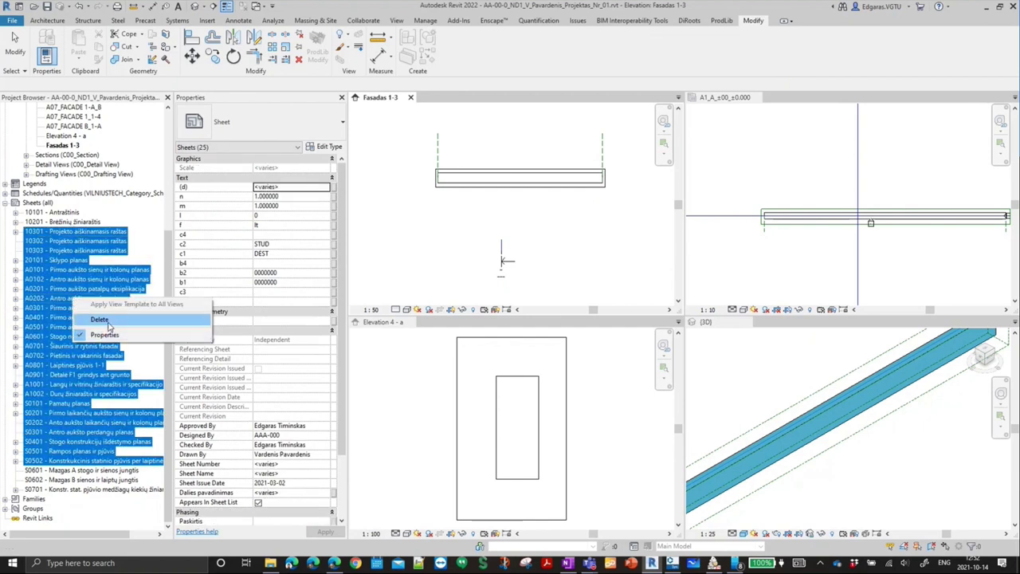
key(Escape)
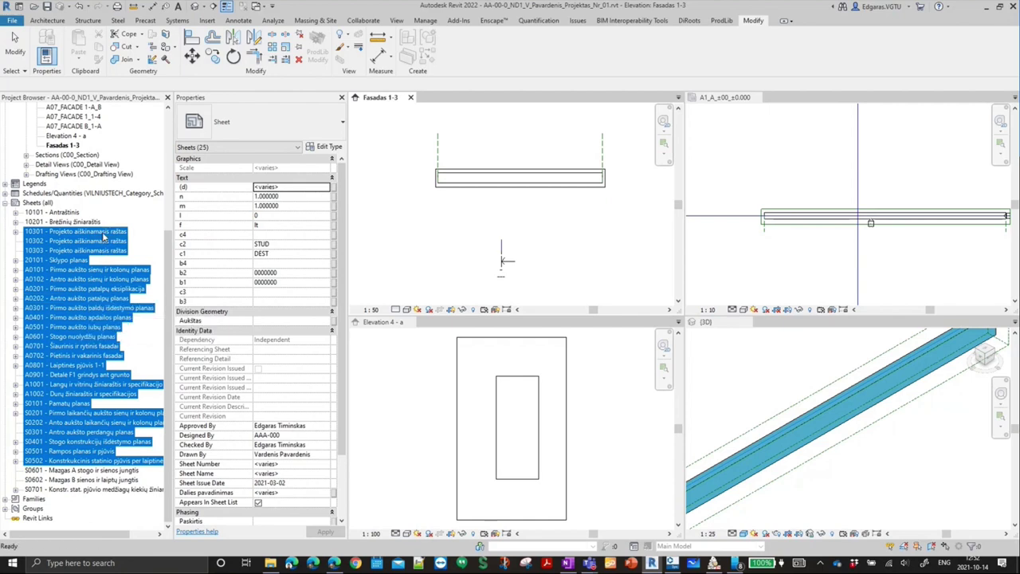
click(82, 240)
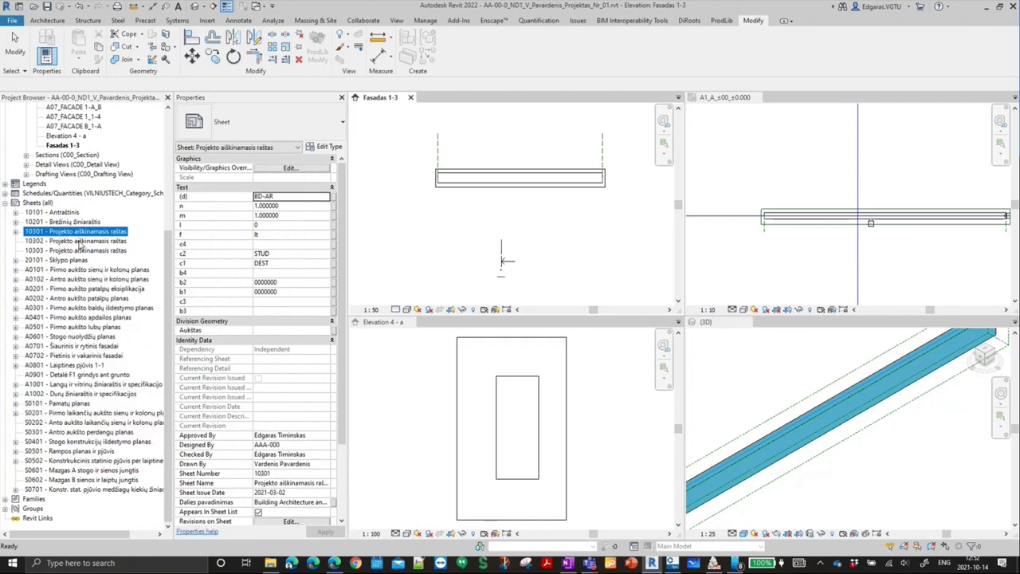
shift+click(78, 462)
right_click(73, 386)
key(Escape)
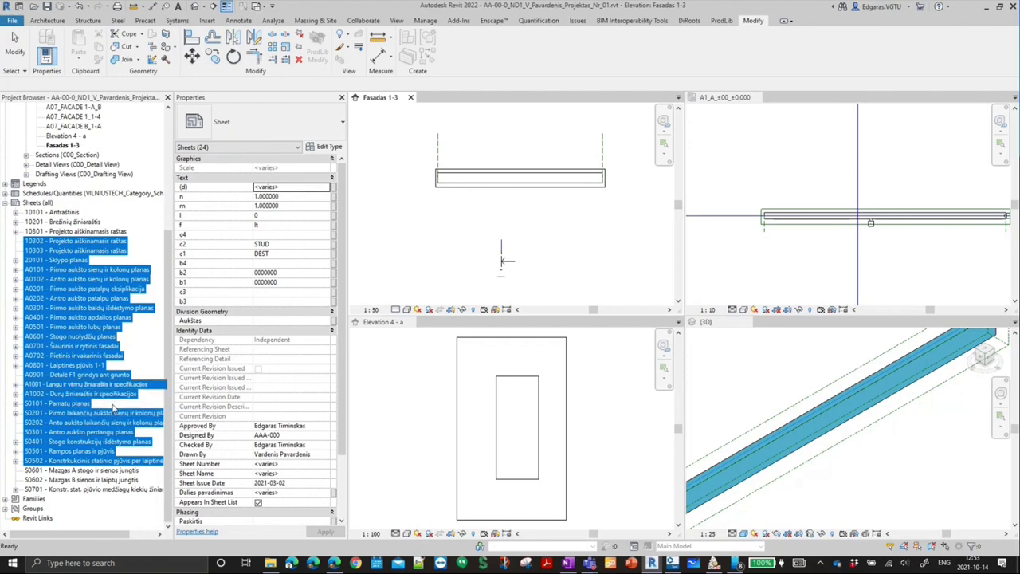
key(Delete)
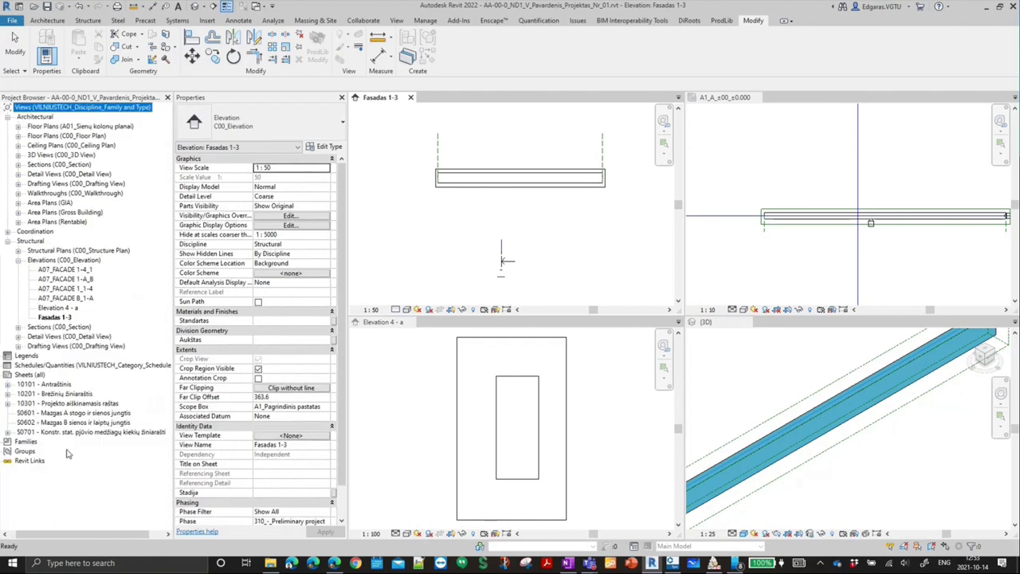
- Delete sheets S0602 and S0701, leaving S0601 selected
click(75, 423)
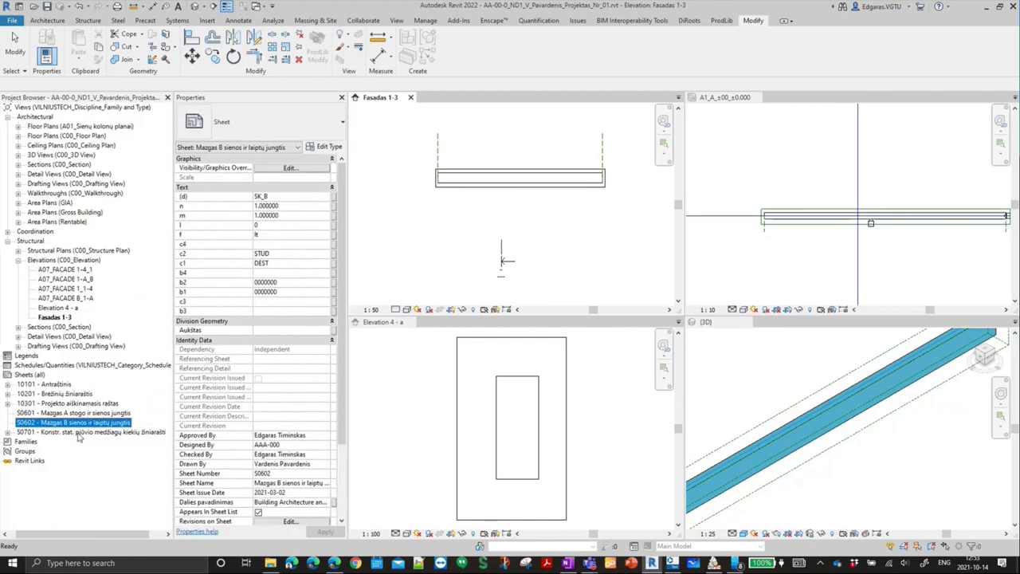
ctrl+click(80, 433)
right_click(81, 421)
key(Escape)
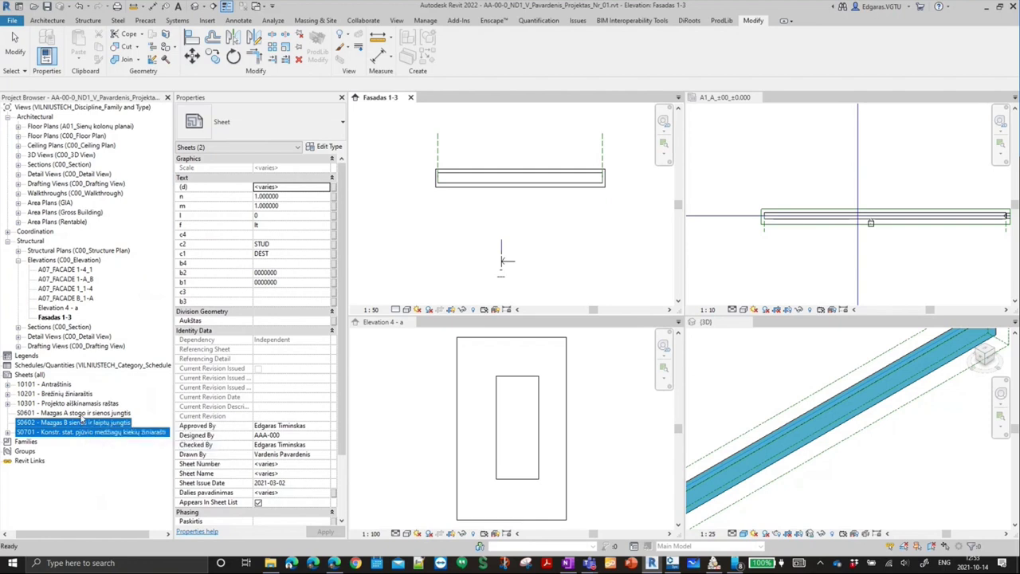
key(Delete)
click(82, 416)
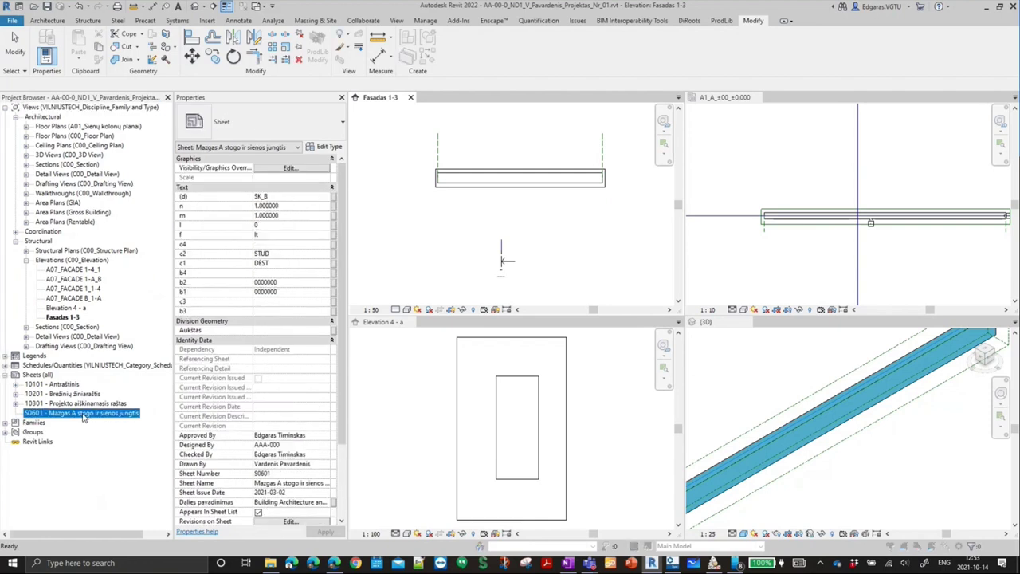
- Rename sheet S0601 to 'Sijos brėžinys'
key(F2)
key(Tab)
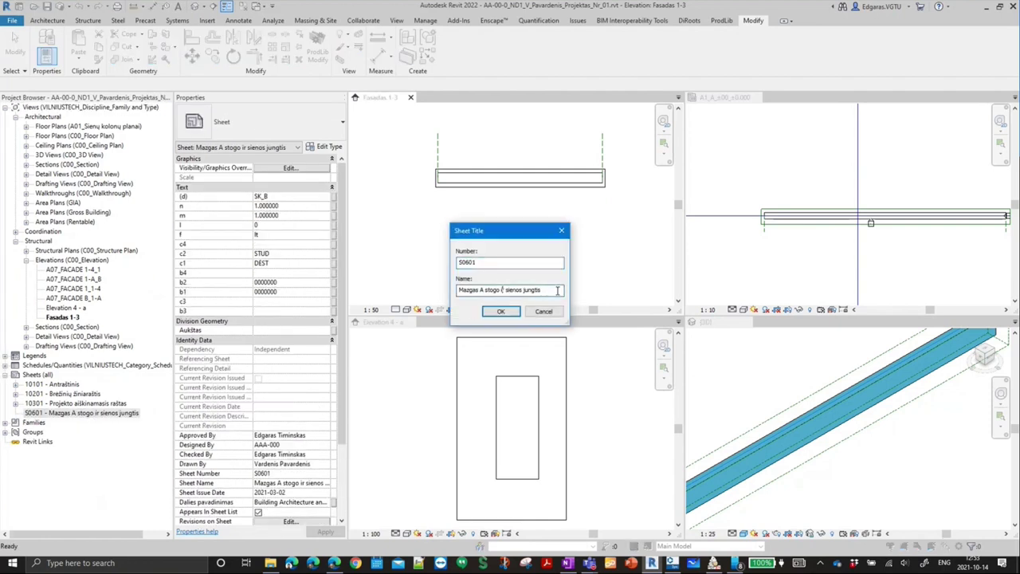
text(Sijos brėžinys)
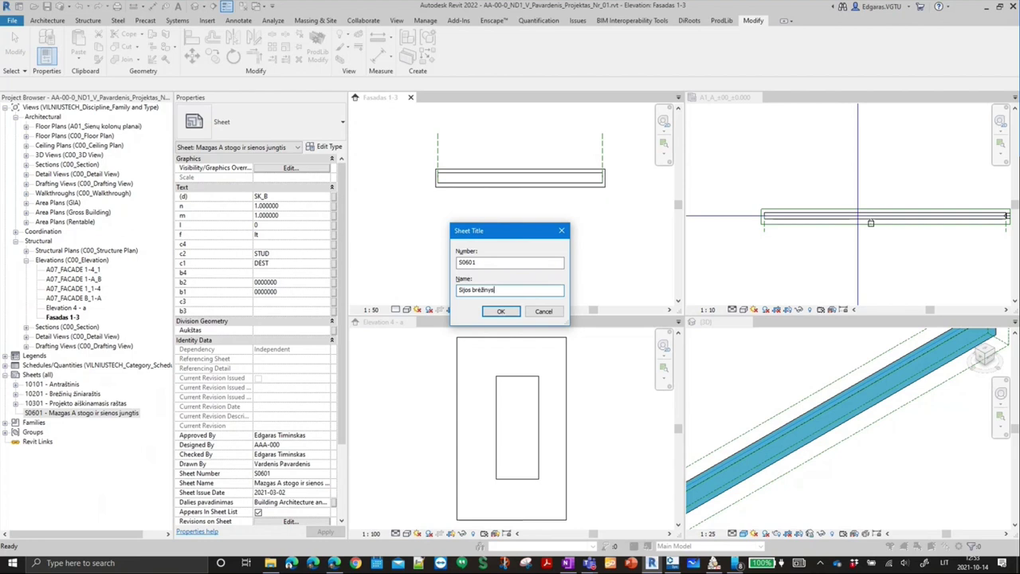
click(502, 312)
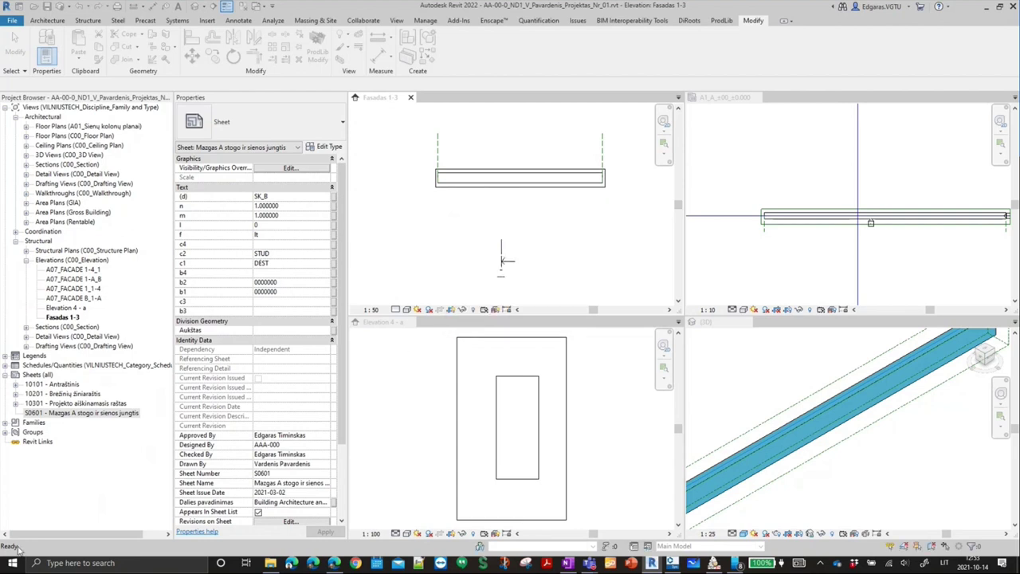
- Open the Sijos brėžinys sheet and show open views as tabs
click(78, 413)
double_click(80, 415)
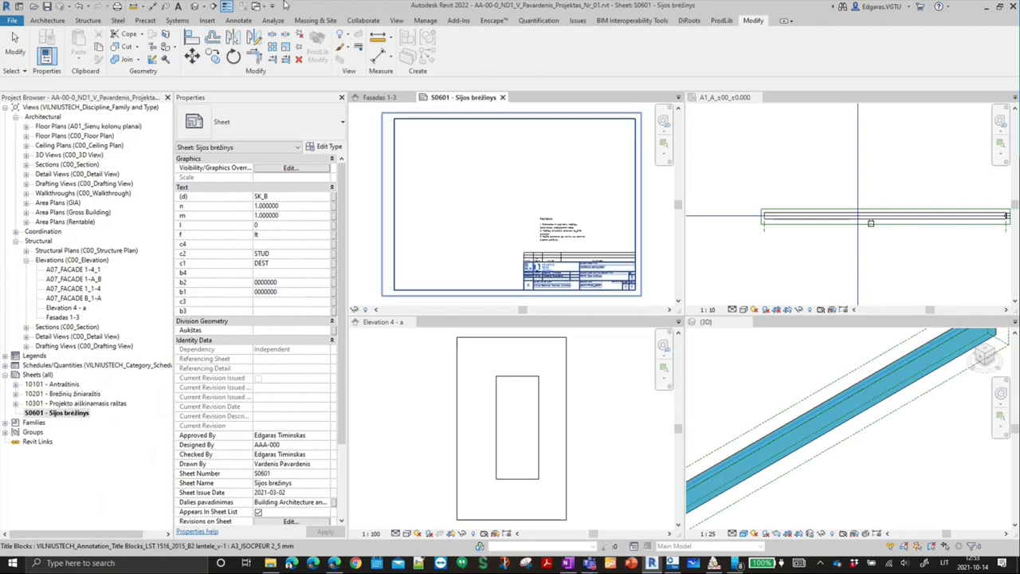
click(396, 20)
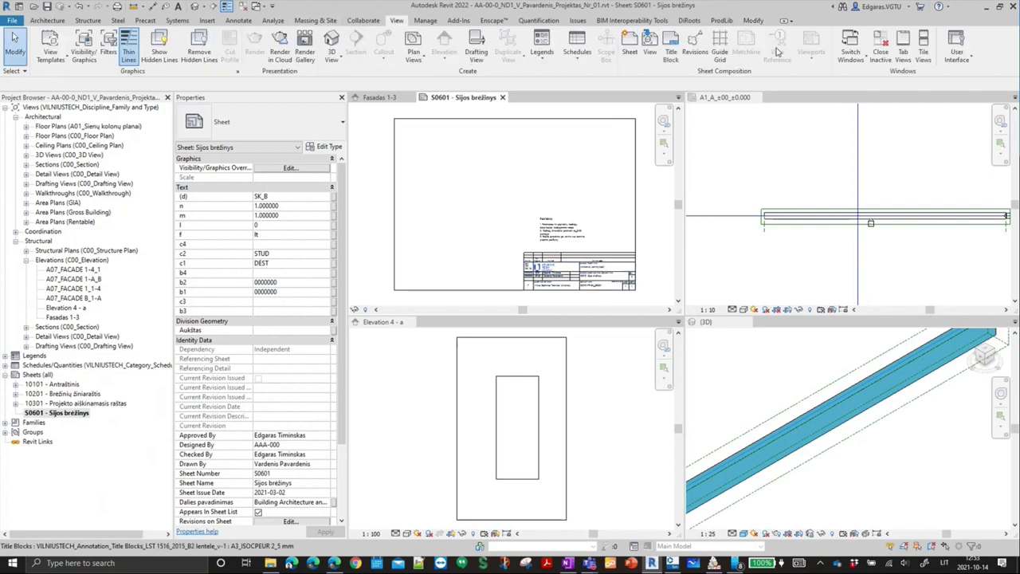
click(903, 48)
scroll(540, 326, down, 2)
scroll(556, 403, down, 2)
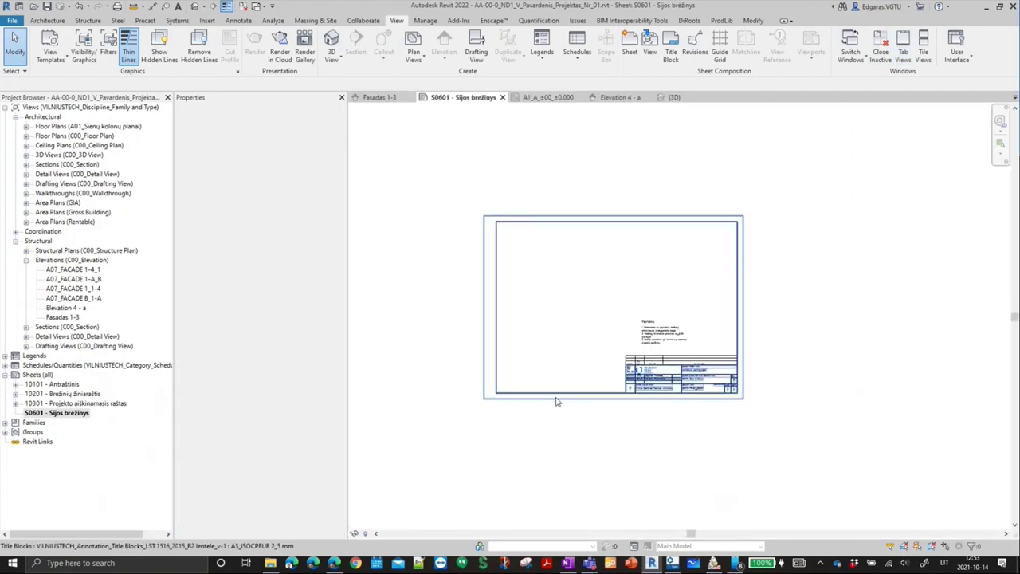
- Check the sheet's title block type, the A2_ISOCPEUR 2_5 mm 594 by 420
click(557, 398)
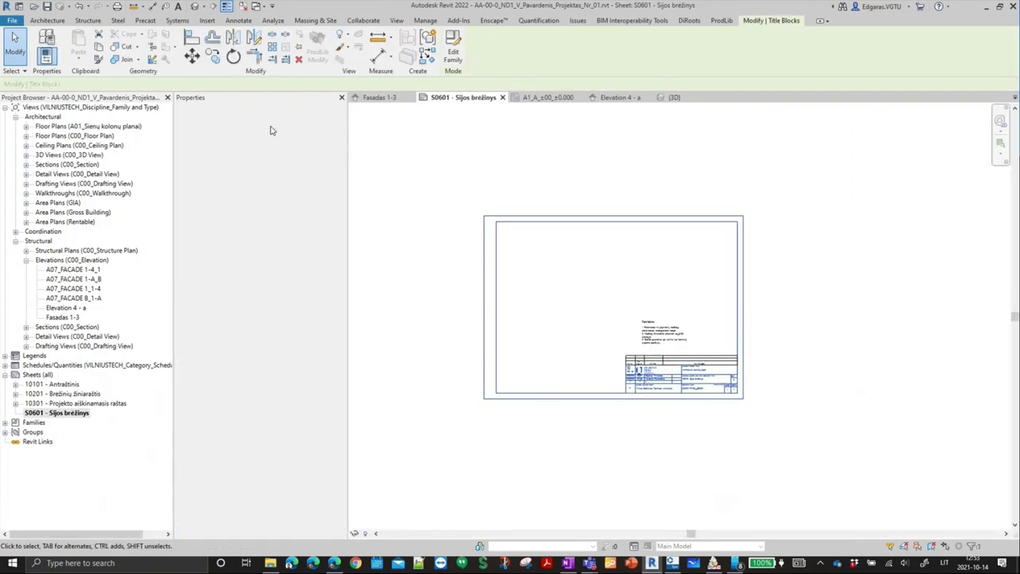
click(275, 124)
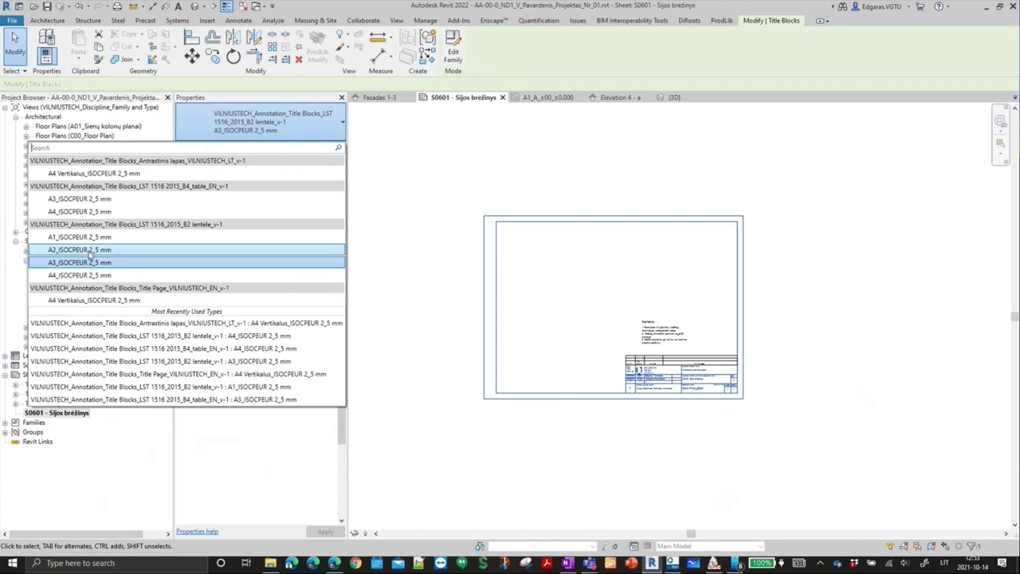
click(594, 470)
scroll(613, 339, up, 1)
scroll(538, 363, up, 1)
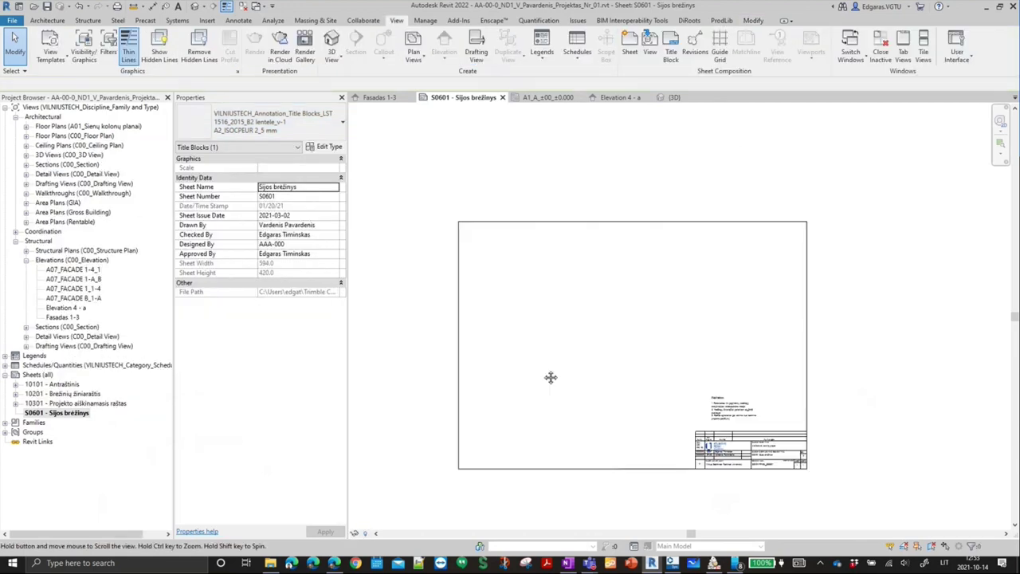
click(68, 308)
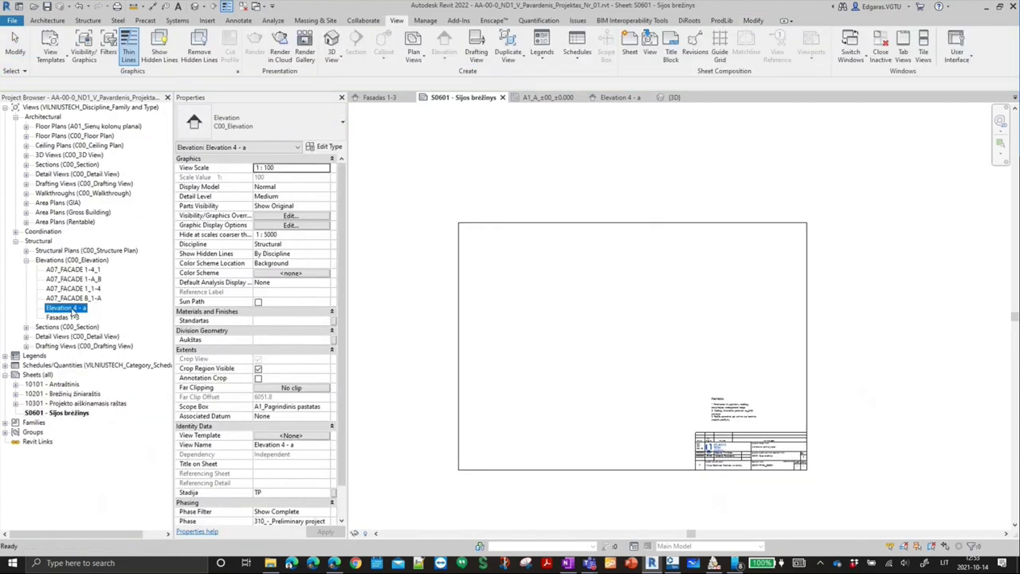
- Place Elevation 4 - a on the sheet and set its viewport scale to 1:10
drag(546, 306, 571, 279)
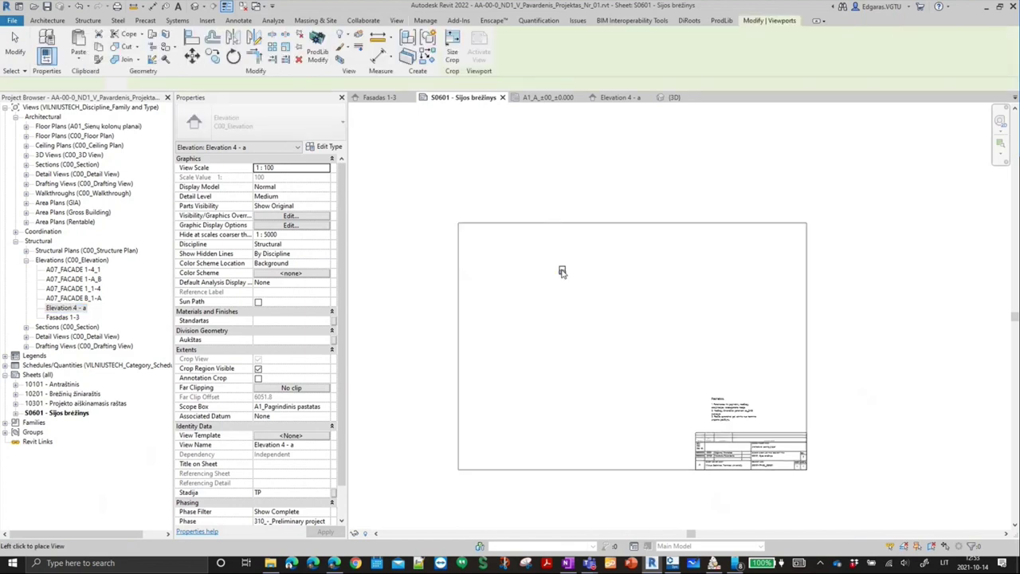
click(644, 277)
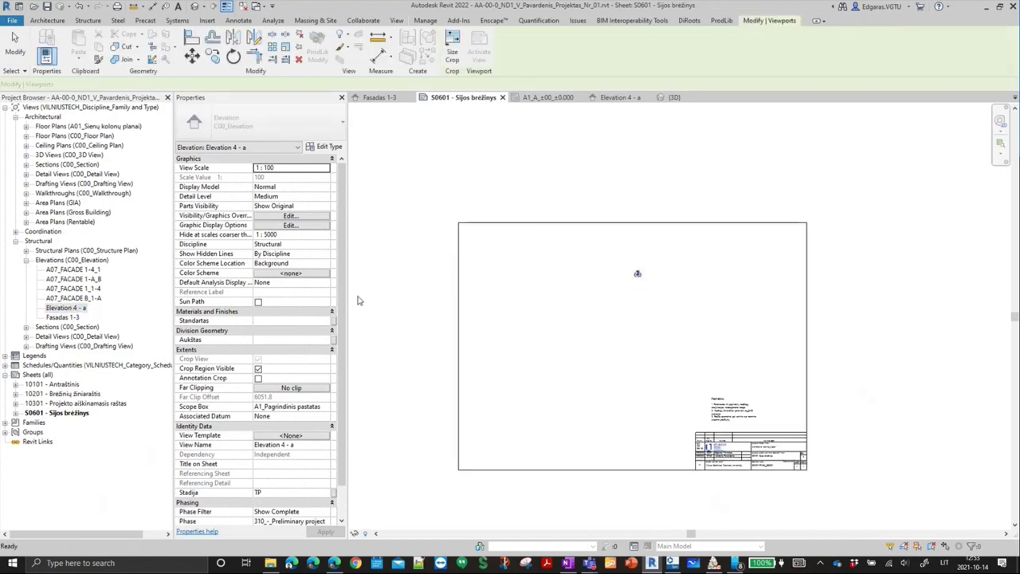
click(325, 168)
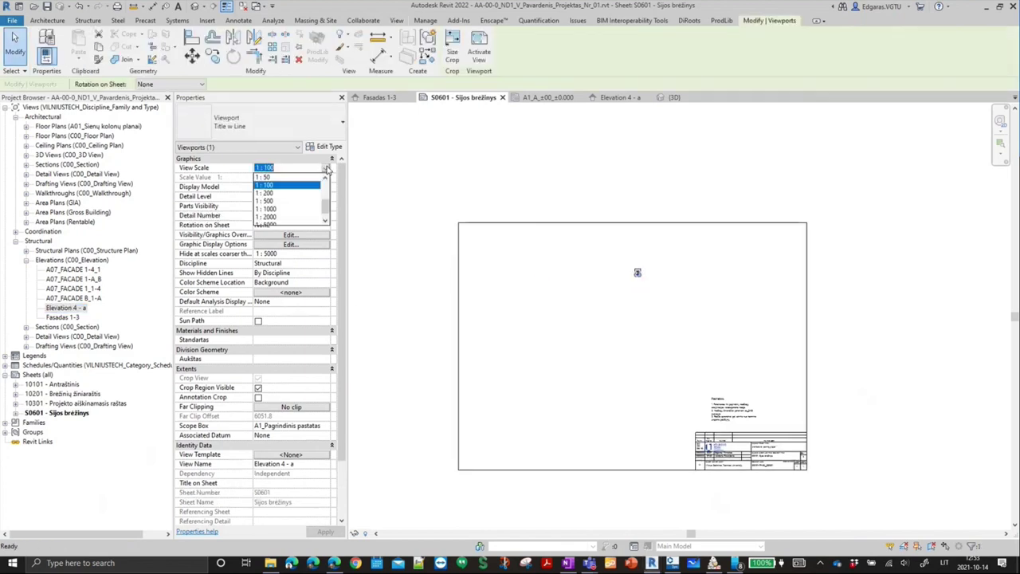
scroll(279, 196, up, 2)
scroll(279, 200, up, 2)
click(276, 212)
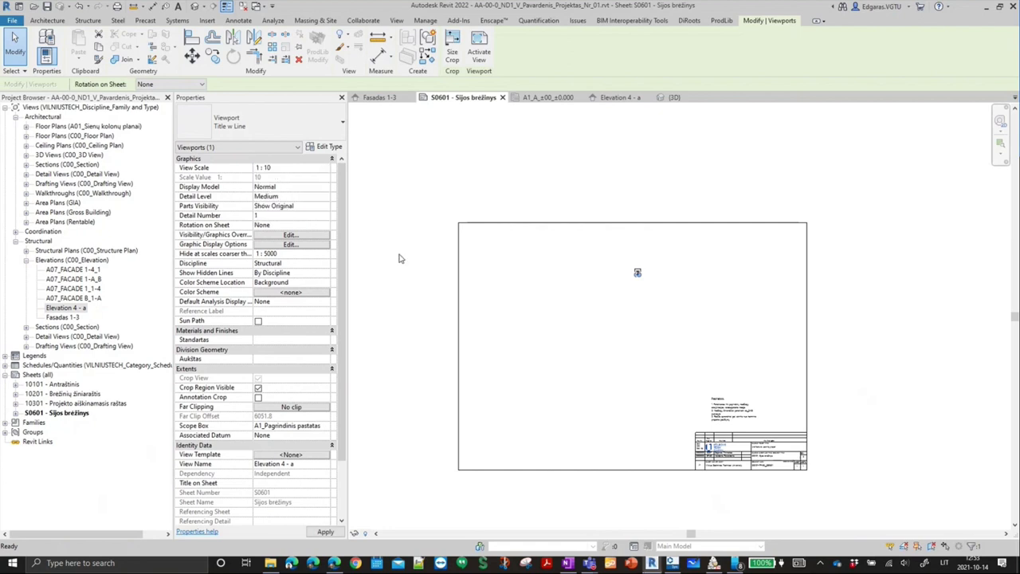
click(574, 343)
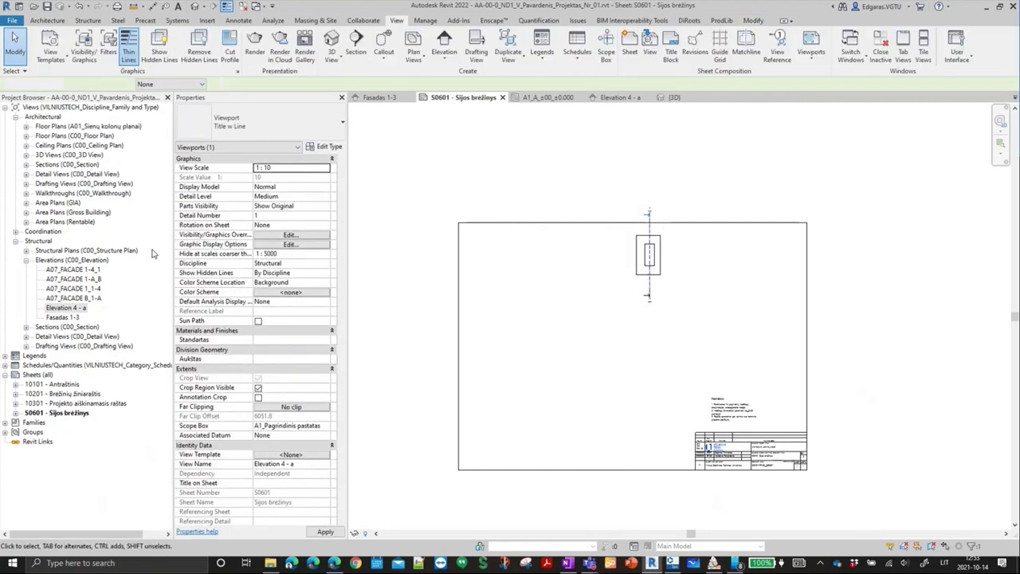
- Place Fasadas 1-3 left of the section at 1:10 scale
click(67, 318)
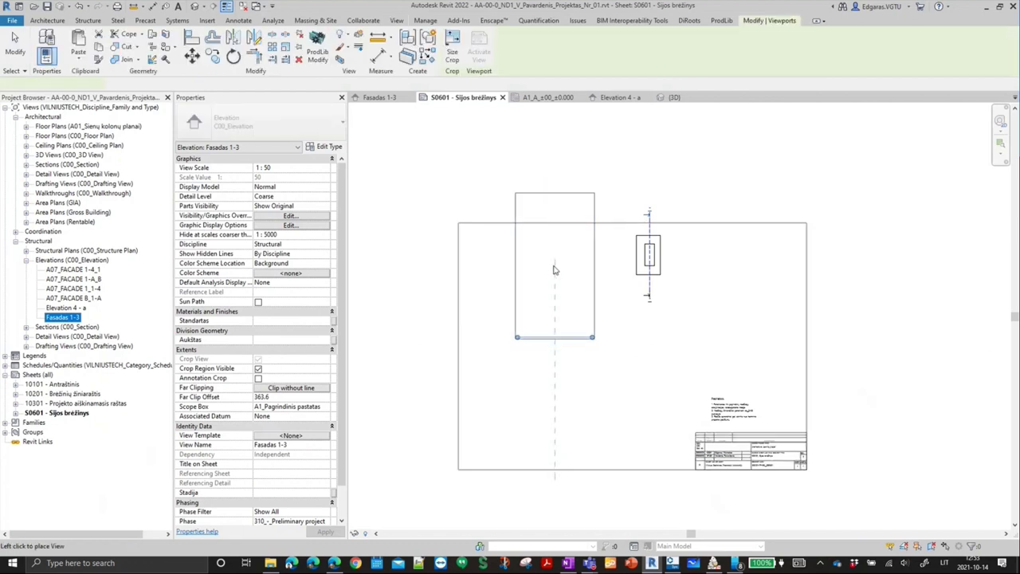
click(555, 271)
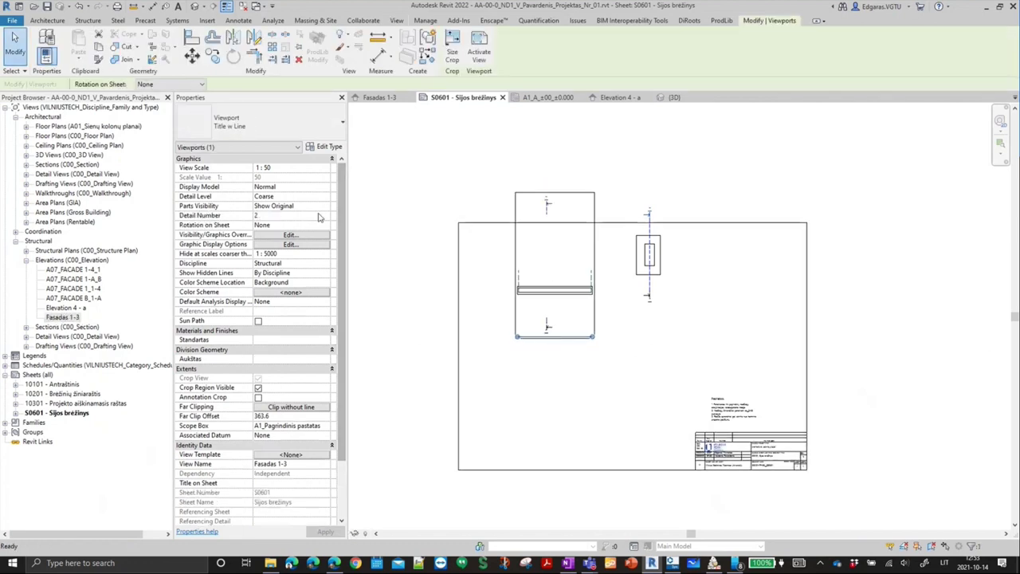
click(325, 167)
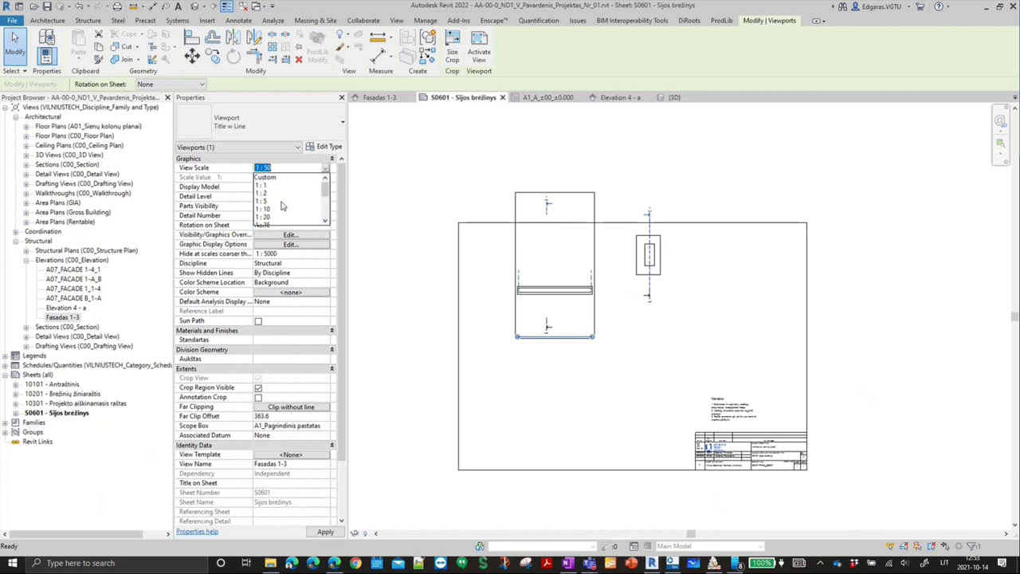
click(271, 205)
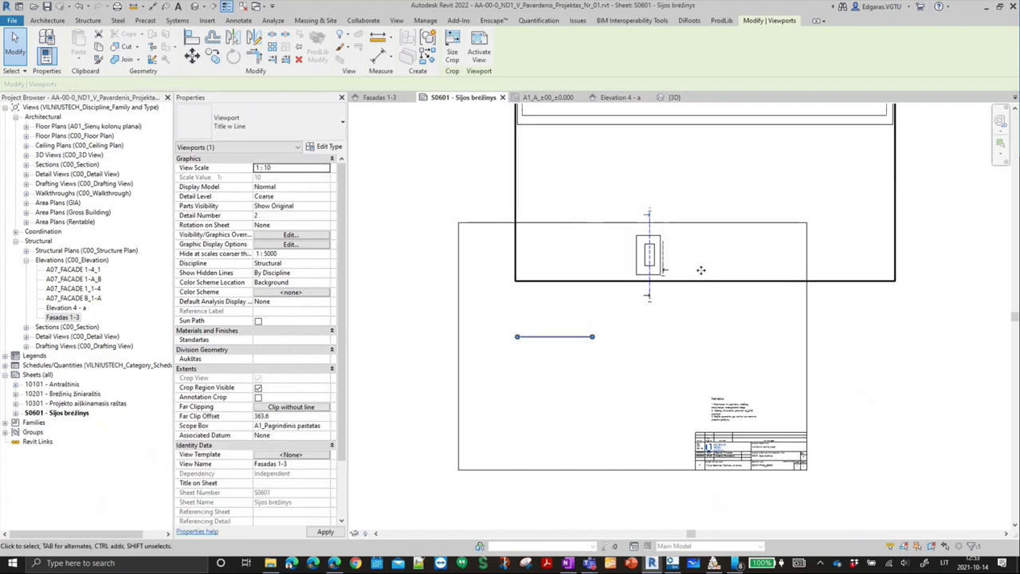
scroll(727, 162, down, 2)
- Align the beam viewport beside the section and select both viewports
drag(752, 140, 575, 282)
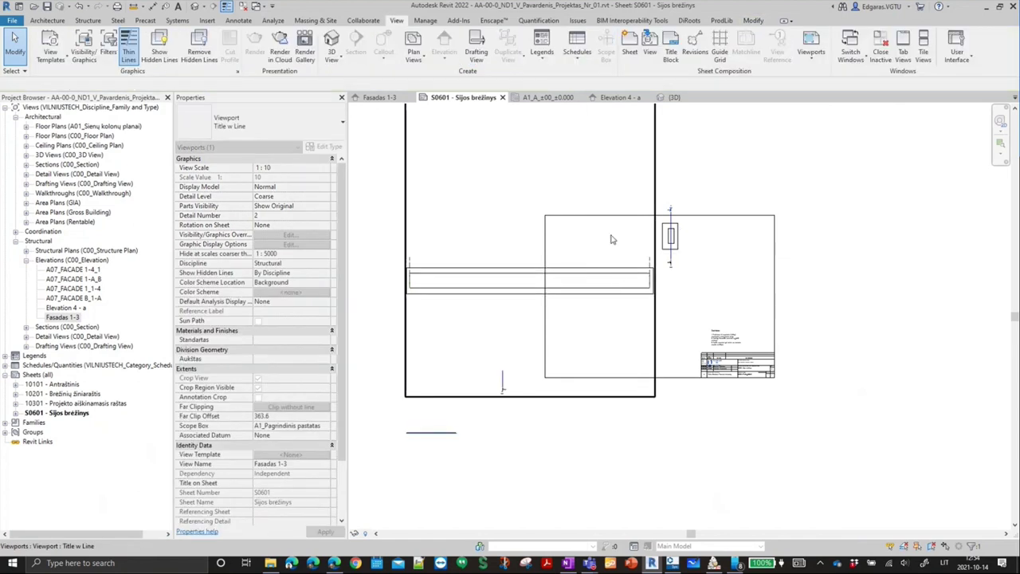
mouse_move(619, 263)
mouse_down()
mouse_move(619, 252)
mouse_move(683, 257)
mouse_up()
click(751, 303)
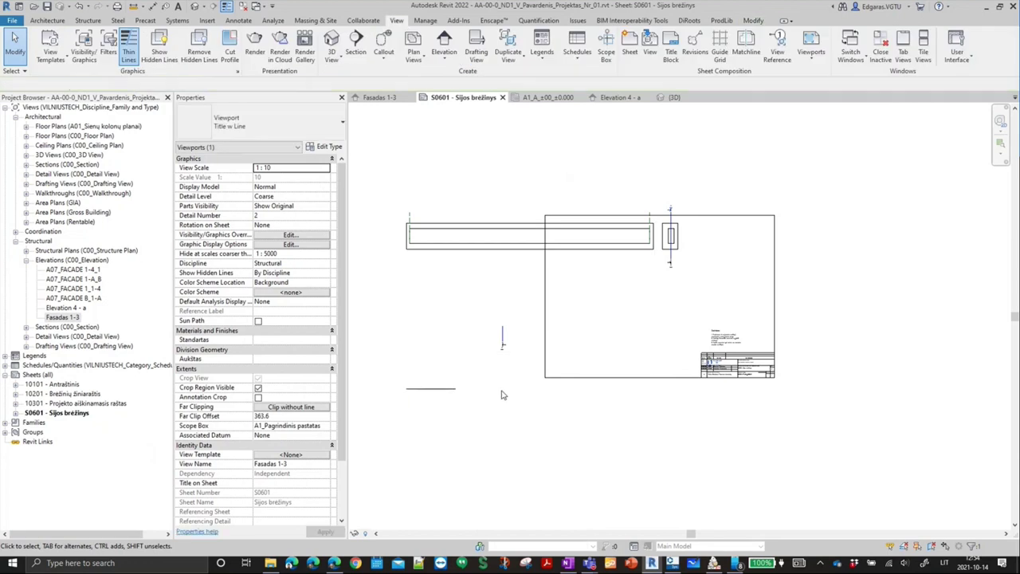
middle_drag(523, 332, 614, 330)
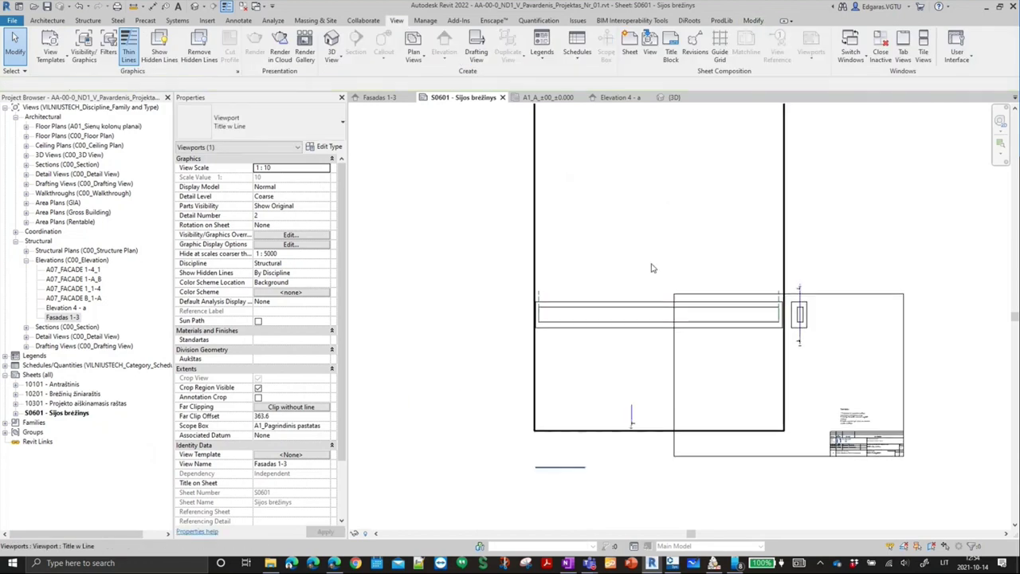
double_click(613, 330)
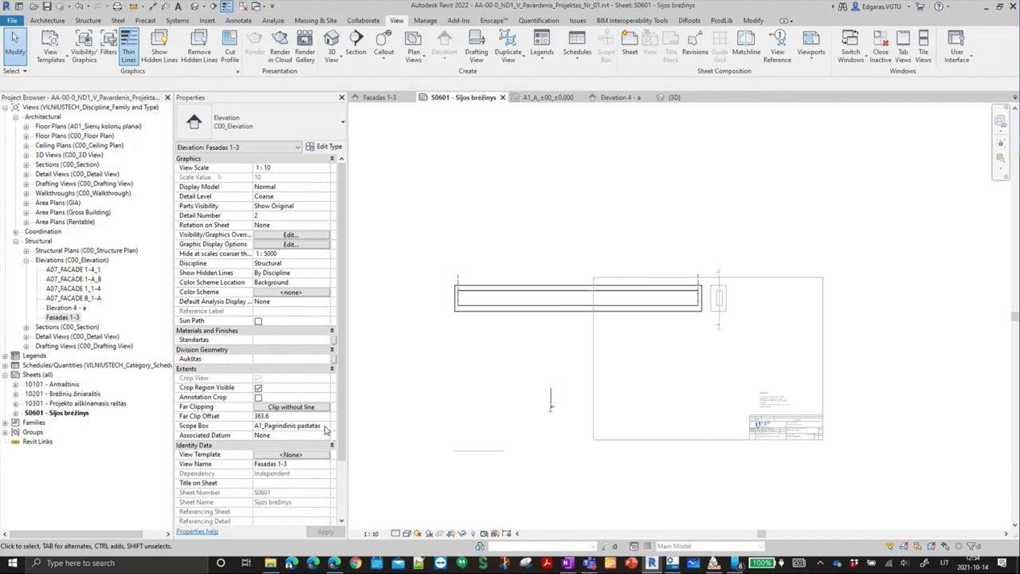
double_click(717, 360)
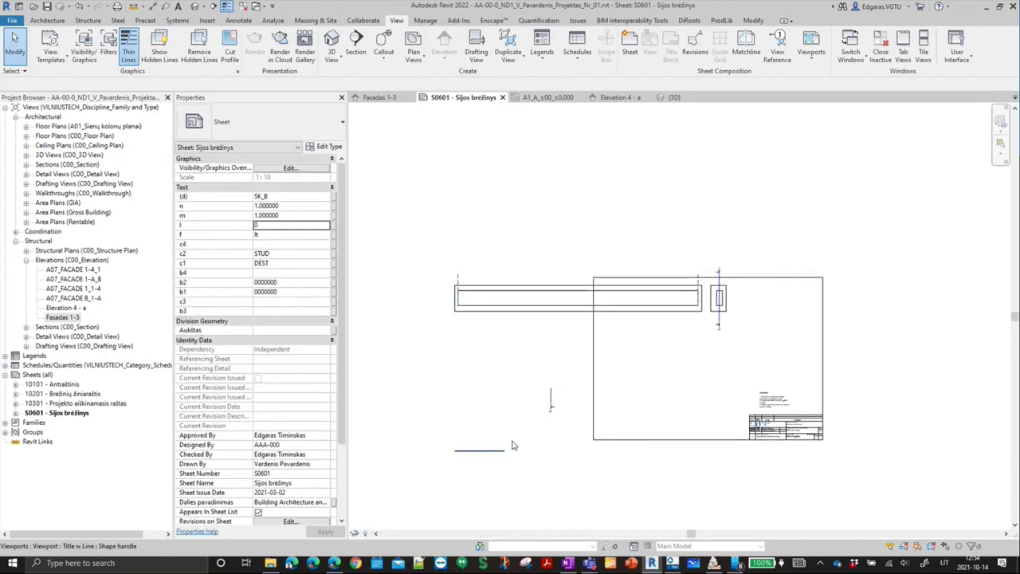
mouse_move(756, 319)
mouse_down()
mouse_move(665, 300)
mouse_move(674, 302)
mouse_up()
click(257, 127)
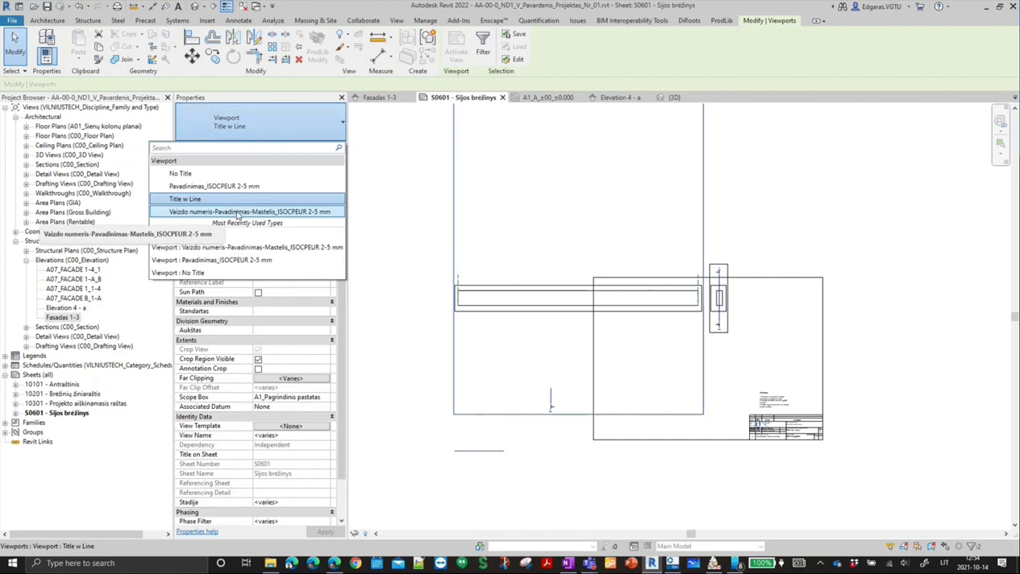
- Switch both viewports to the Vaizdo numeris-Pavadinimas-Mastelis ISOCPEUR 2-5 mm title type and move the title above the beam
click(237, 212)
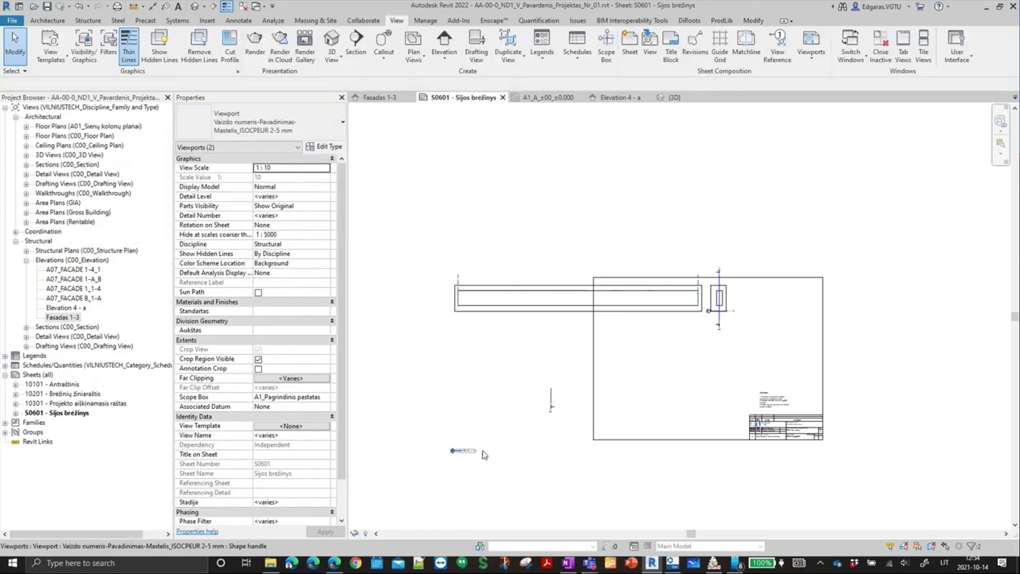
drag(463, 450, 574, 283)
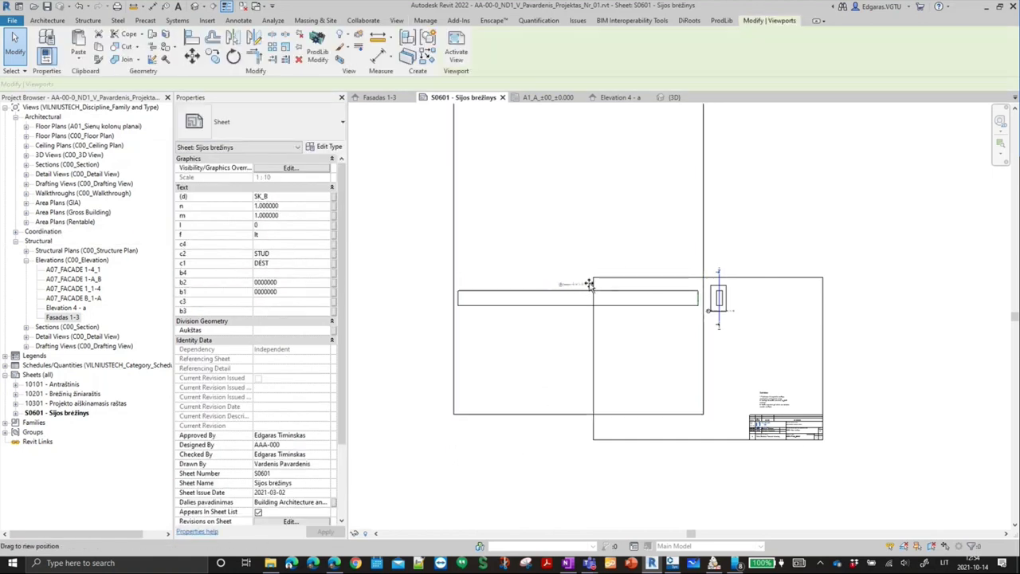
scroll(747, 292, up, 3)
scroll(777, 367, up, 2)
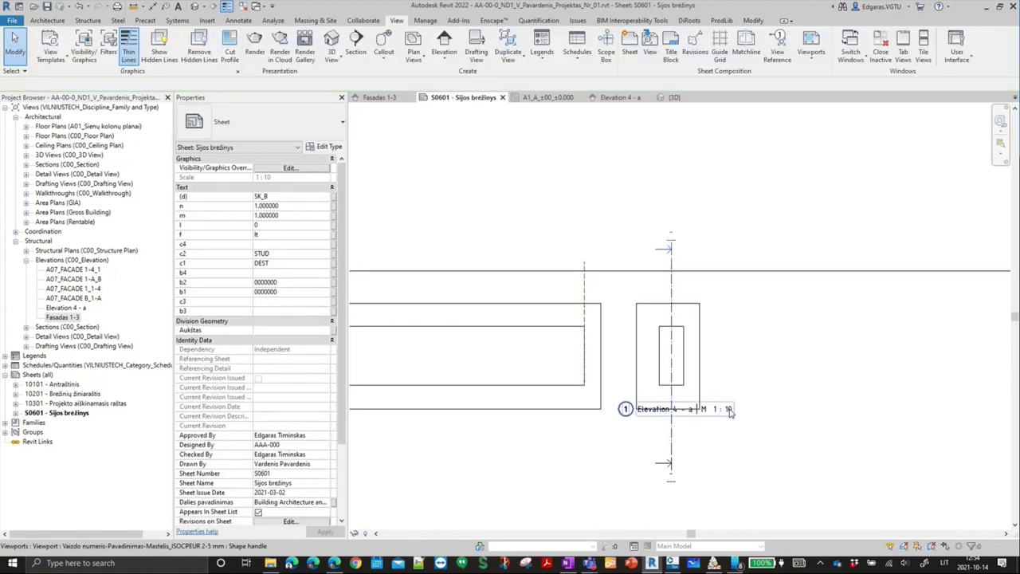
- Raise the Elevation 4 - a viewport level with the beam elevation
drag(726, 406, 731, 257)
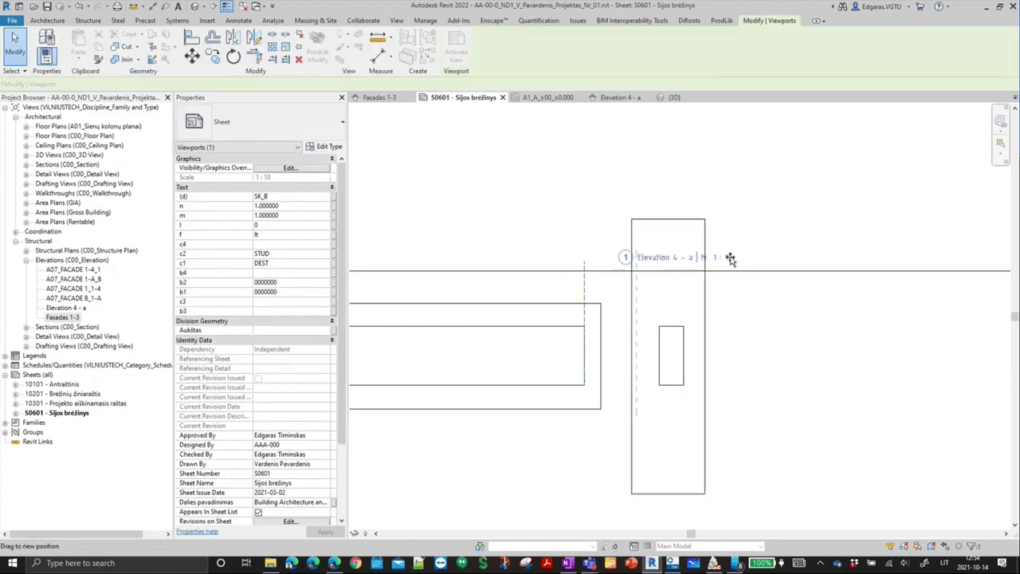
scroll(746, 326, down, 3)
key(Escape)
scroll(635, 390, down, 2)
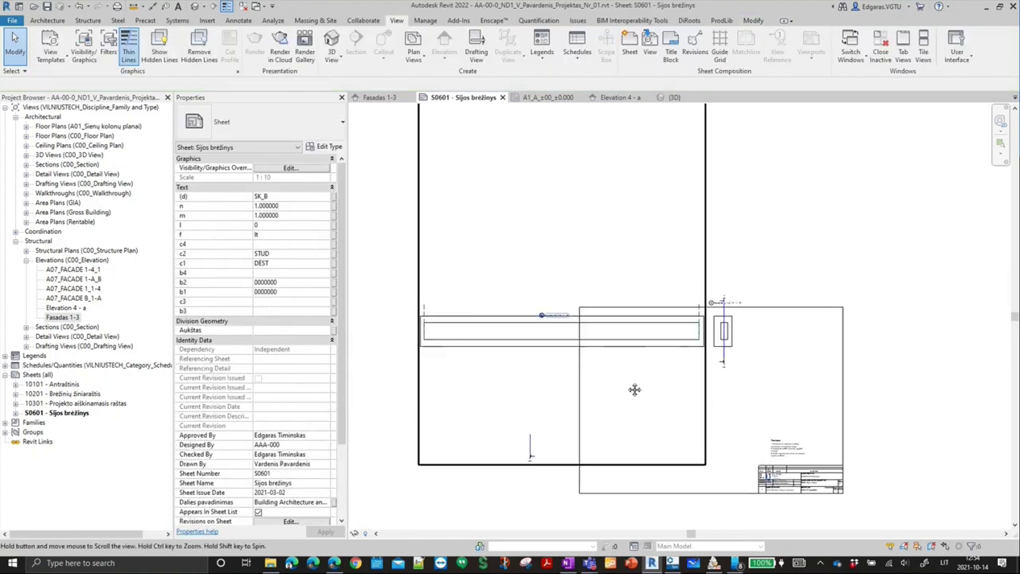
scroll(665, 358, down, 1)
scroll(570, 367, down, 2)
- Assign the Pjūvis 1-1 section in Fasadas 1-3 to the A1_Pagrindinis pastatas scope box
double_click(571, 367)
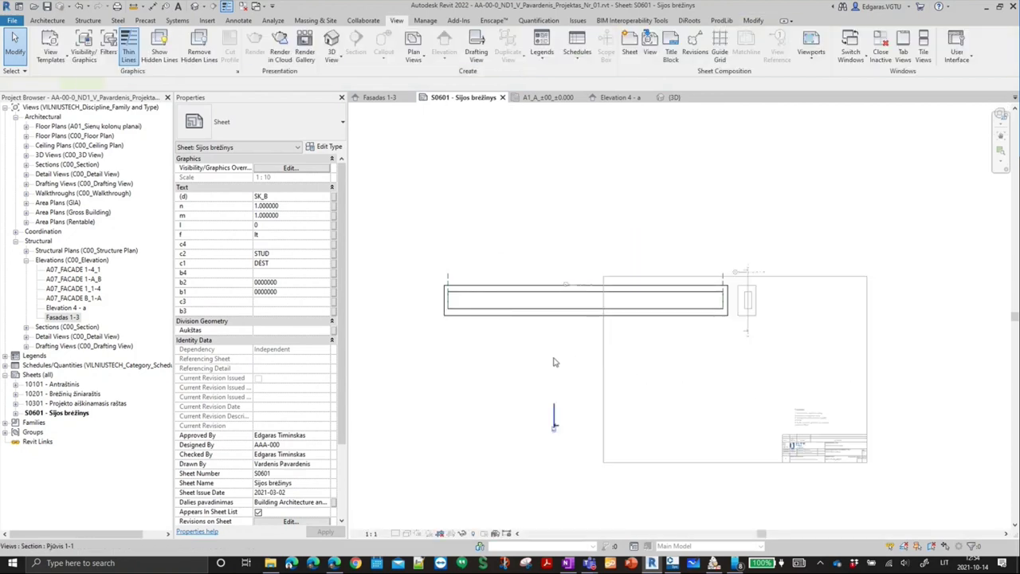
scroll(562, 359, down, 2)
click(554, 153)
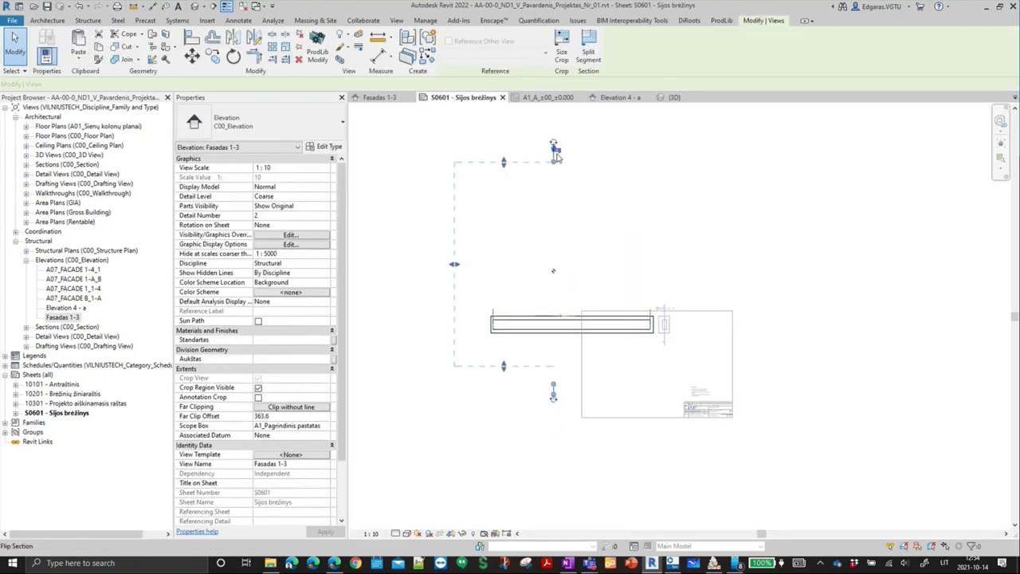
scroll(557, 152, up, 2)
click(291, 397)
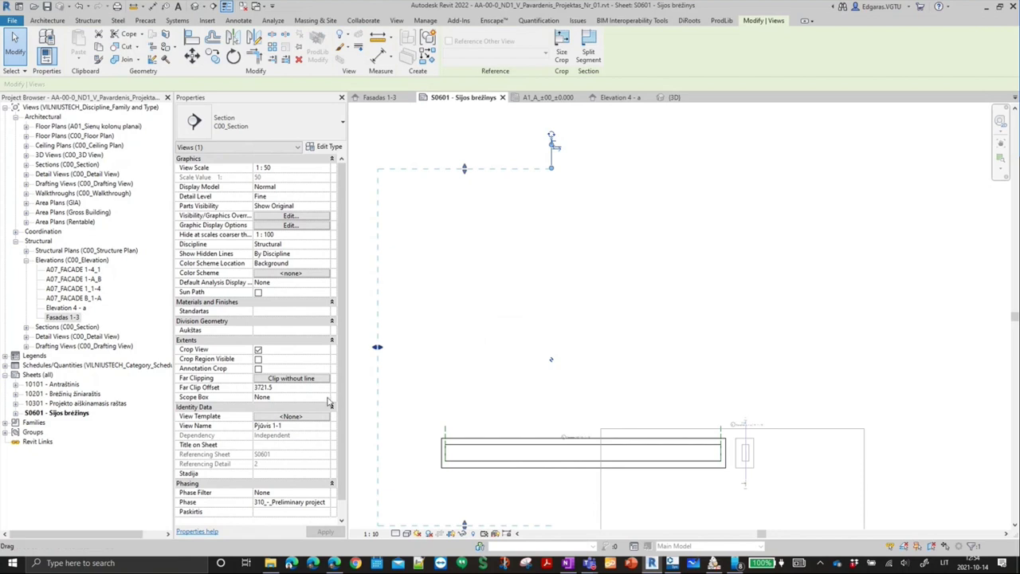
click(275, 396)
click(278, 415)
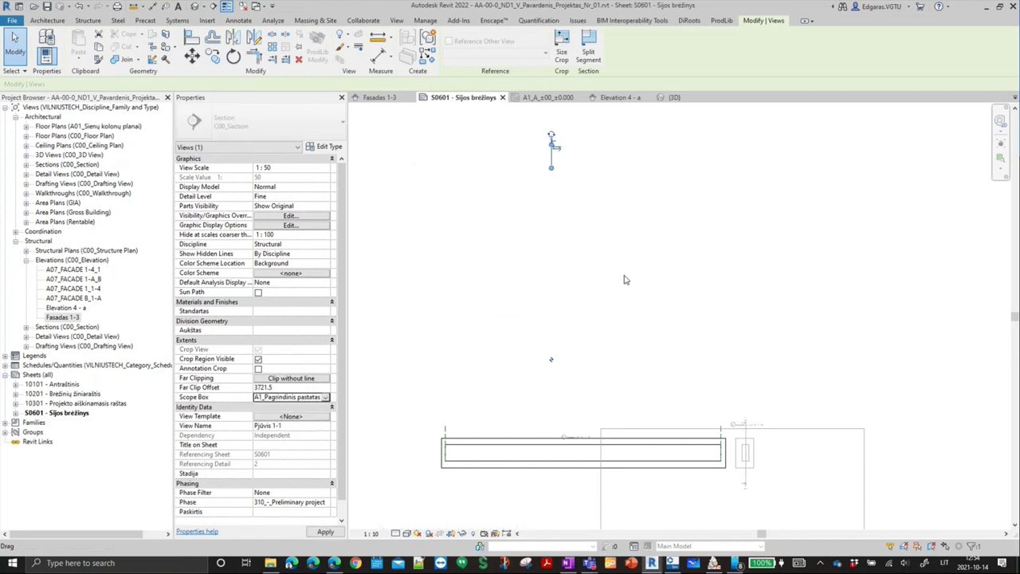
scroll(626, 279, down, 2)
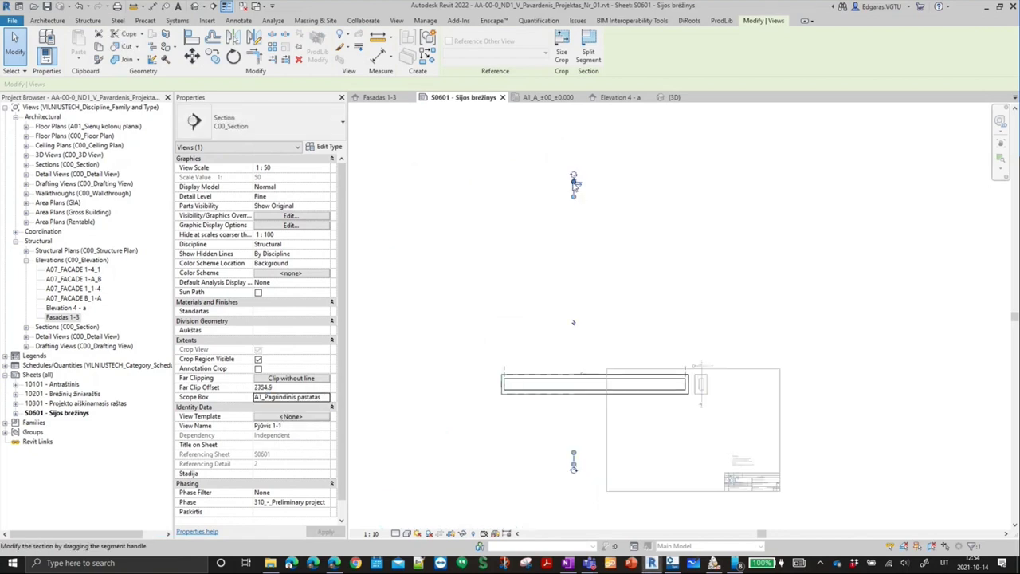
- Split the Pjūvis 1-1 section line into an offset segment
click(574, 347)
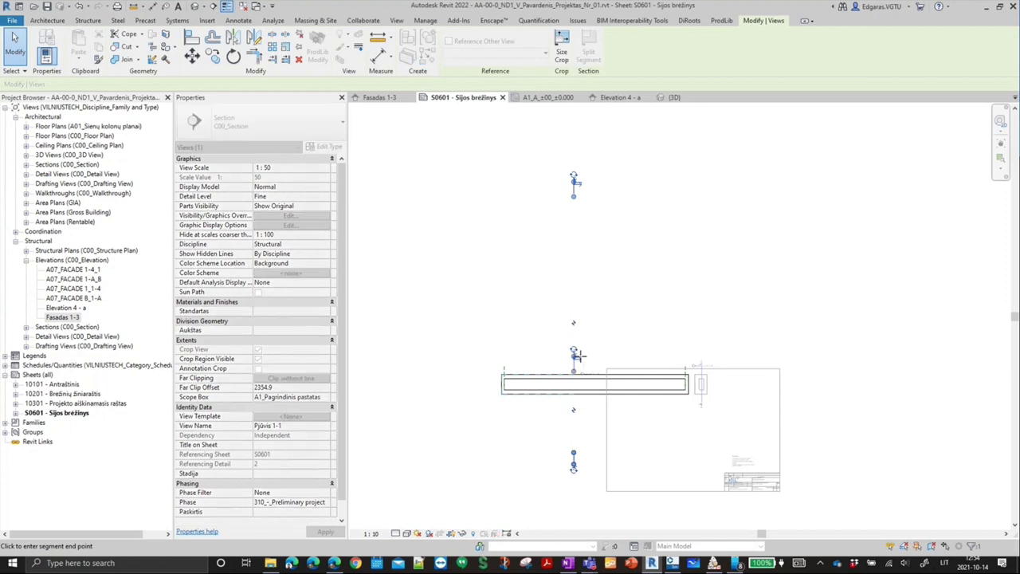
scroll(575, 350, up, 3)
click(577, 338)
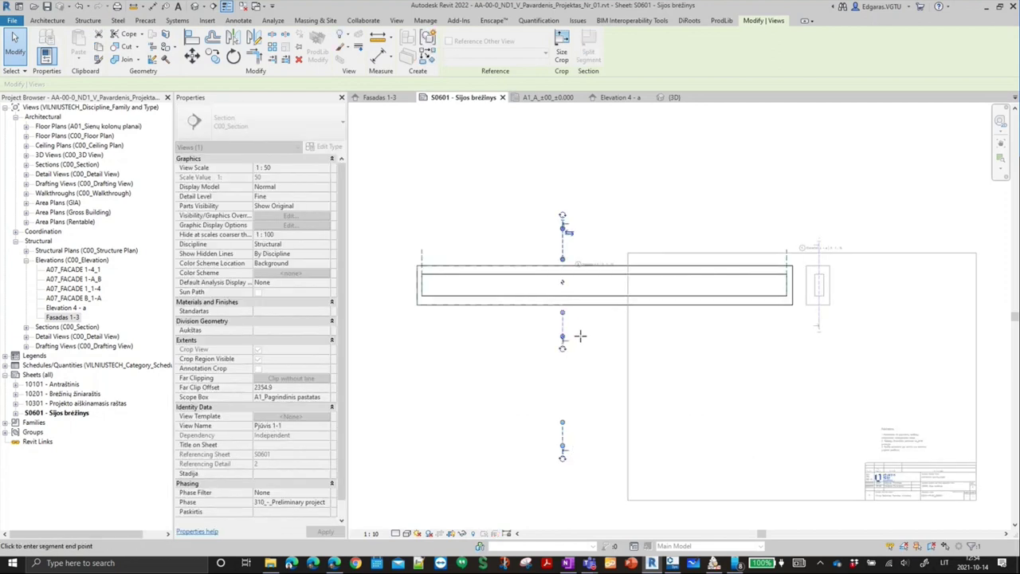
key(Escape)
key(Escape)
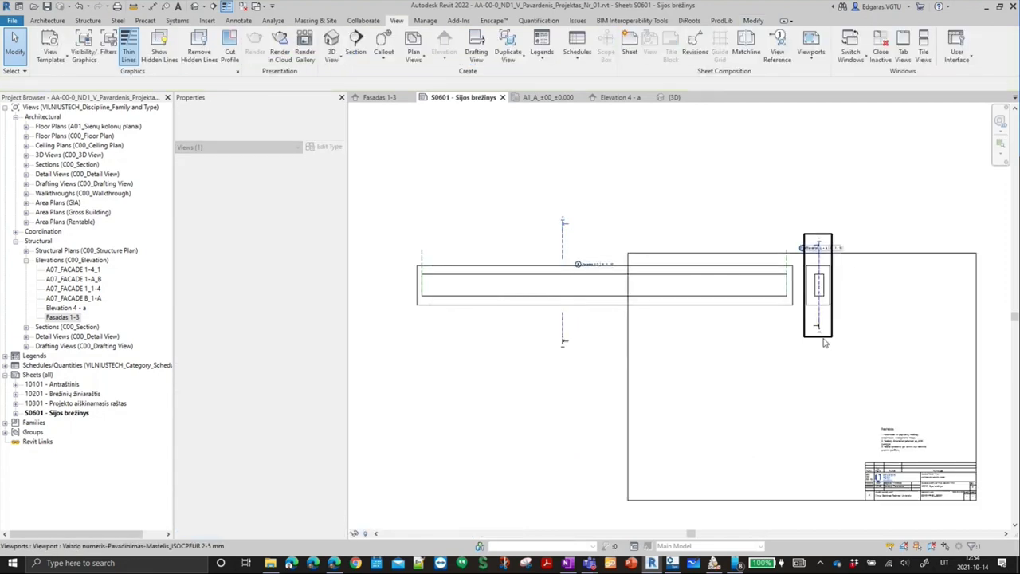
scroll(565, 253, up, 4)
scroll(565, 252, down, 2)
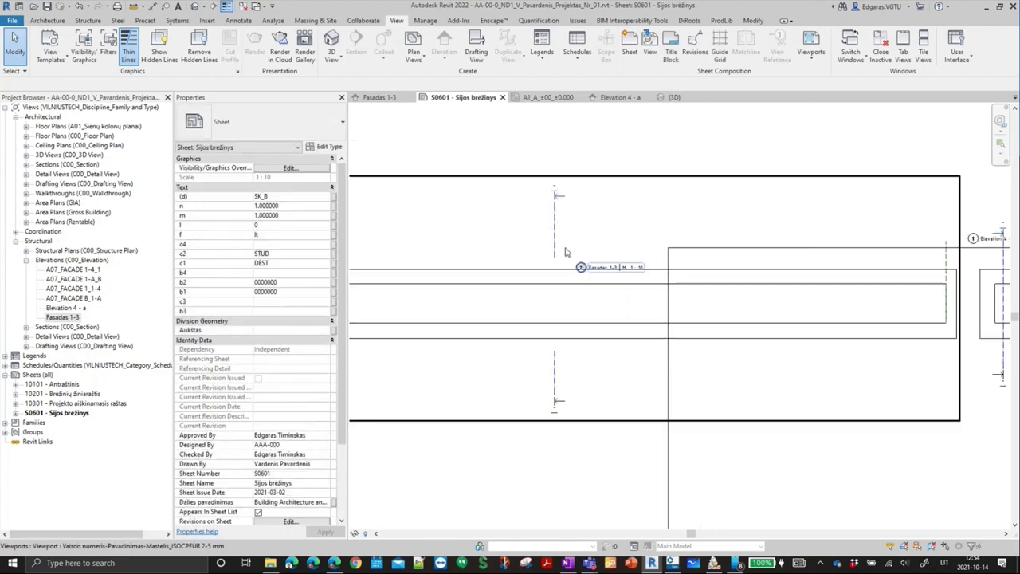
scroll(562, 271, down, 1)
scroll(558, 291, down, 1)
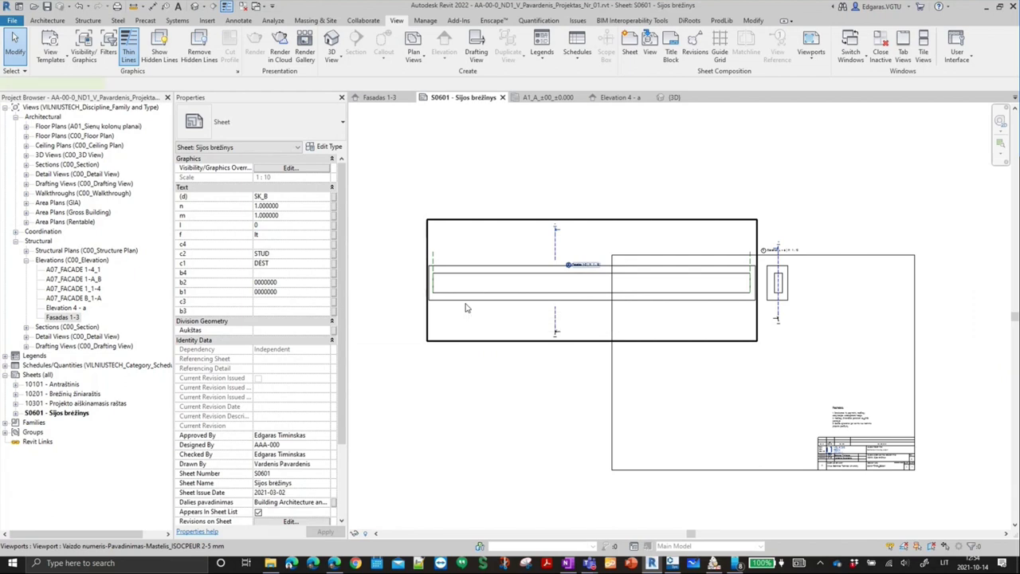
- Select the beam elevation's crop region in the Fasadas 1-3 viewport
click(467, 307)
scroll(478, 312, up, 1)
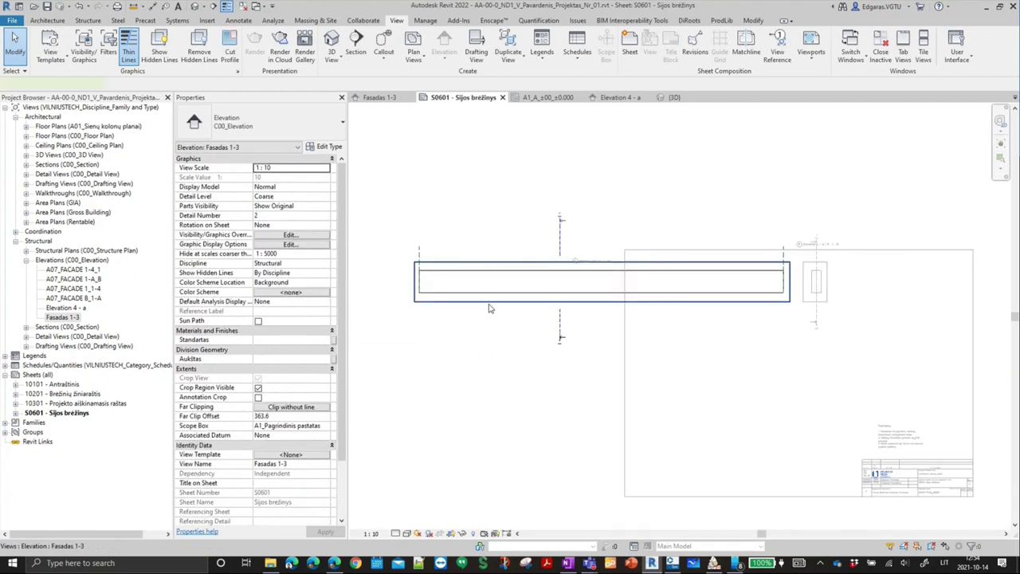
click(490, 308)
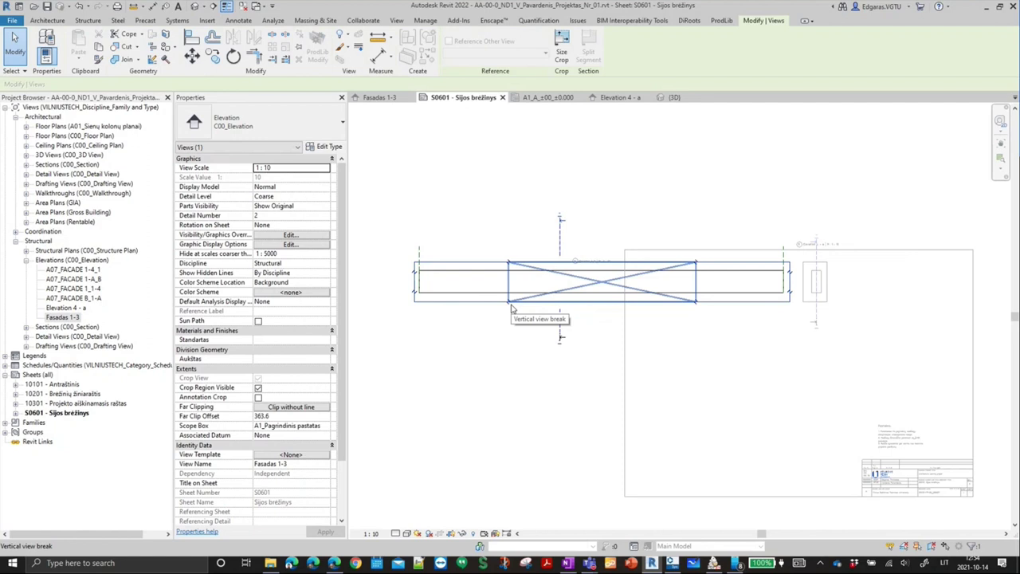
- Break out the middle of the beam elevation, close the gap, and shift the viewport right
click(510, 307)
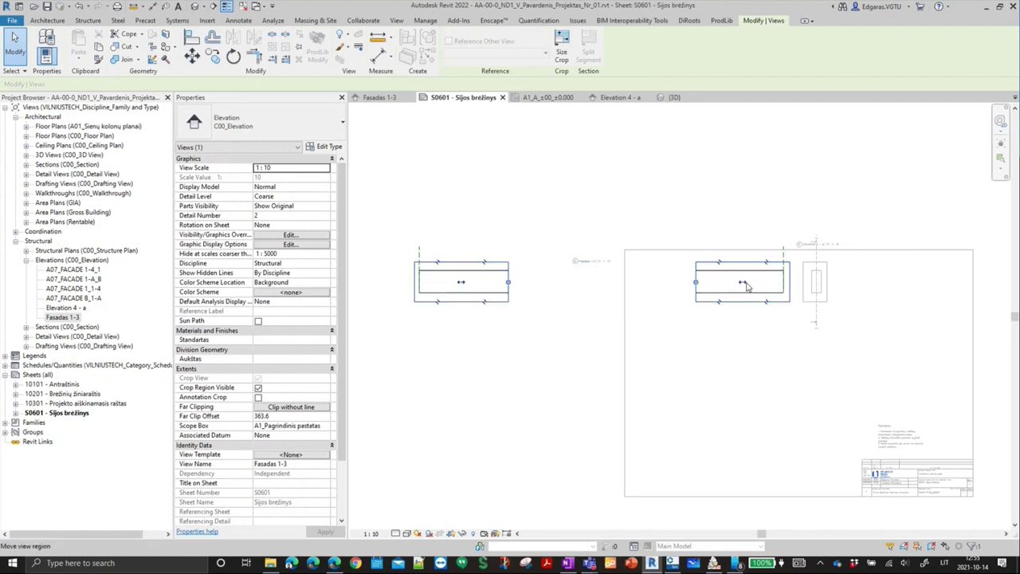
drag(626, 282, 558, 289)
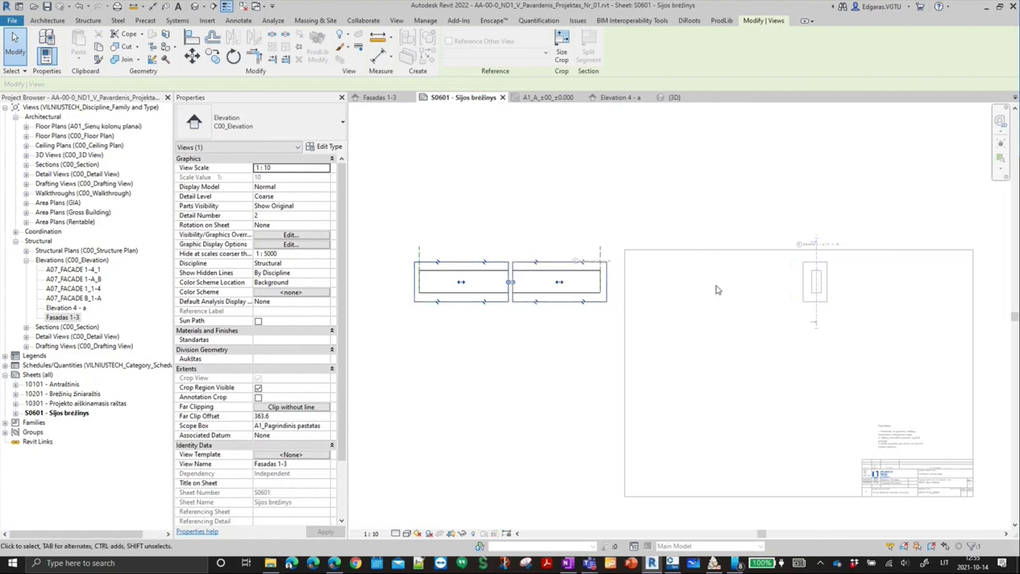
click(444, 283)
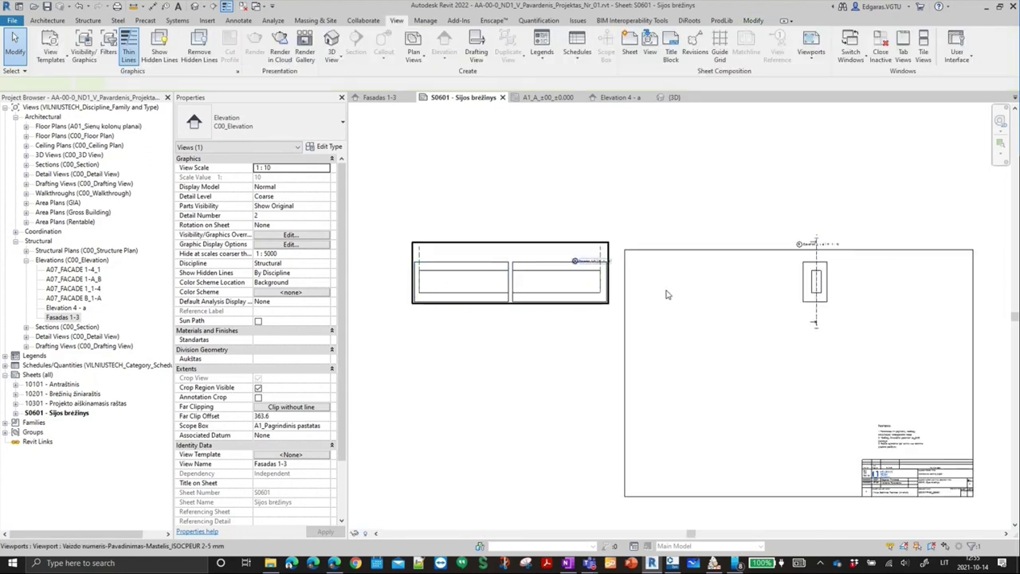
drag(445, 283, 676, 283)
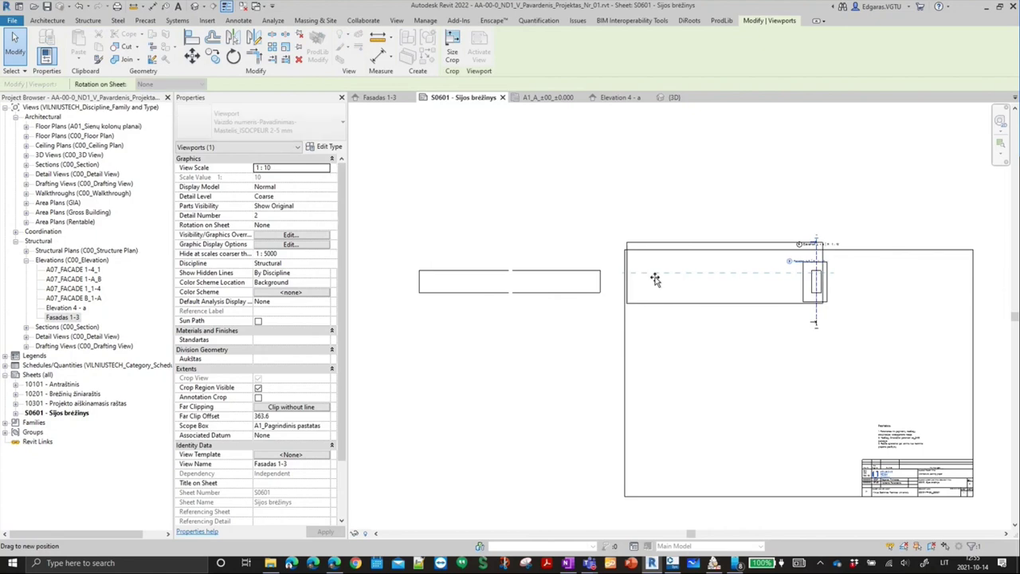
scroll(903, 299, up, 2)
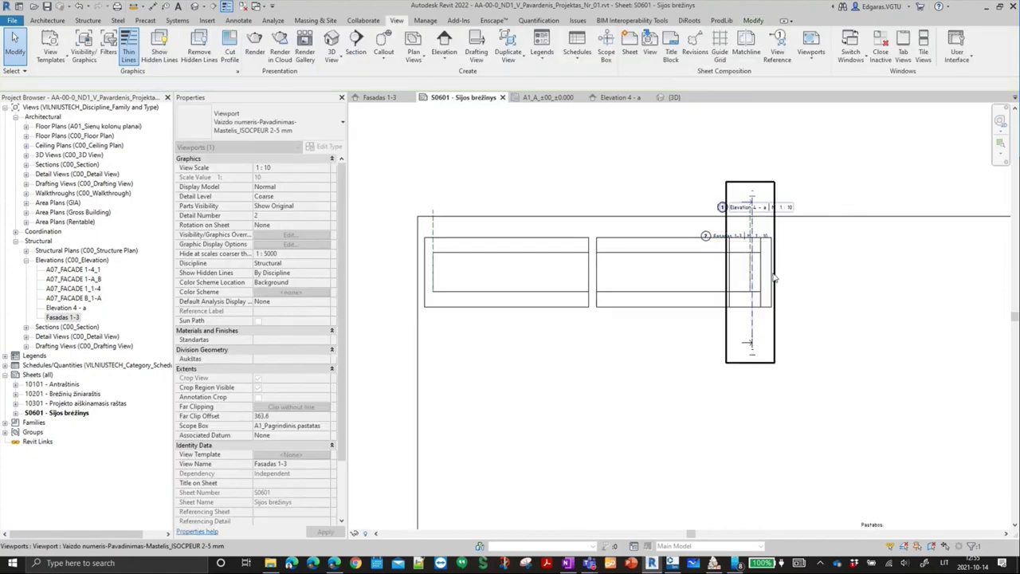
- Align the Elevation 4 - a viewport with the beam and raise the Fasadas 1-3 title to match
drag(843, 276, 785, 268)
scroll(758, 358, down, 2)
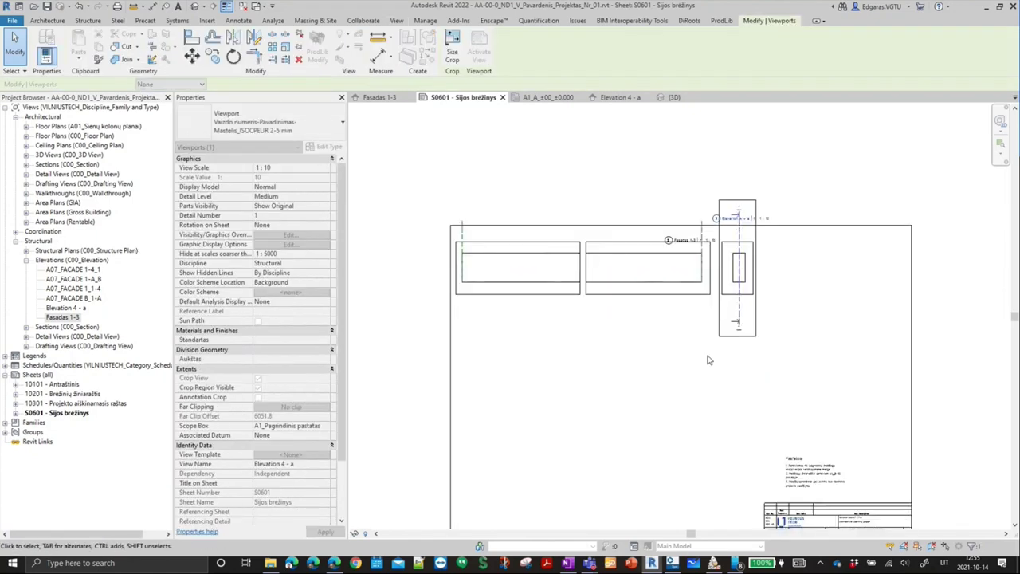
scroll(602, 231, up, 2)
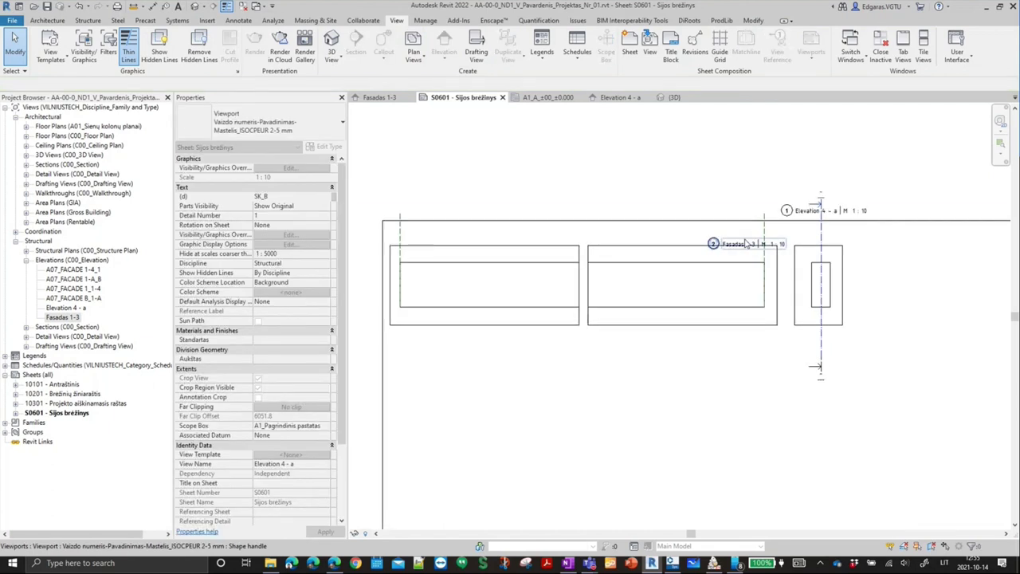
click(602, 231)
click(581, 234)
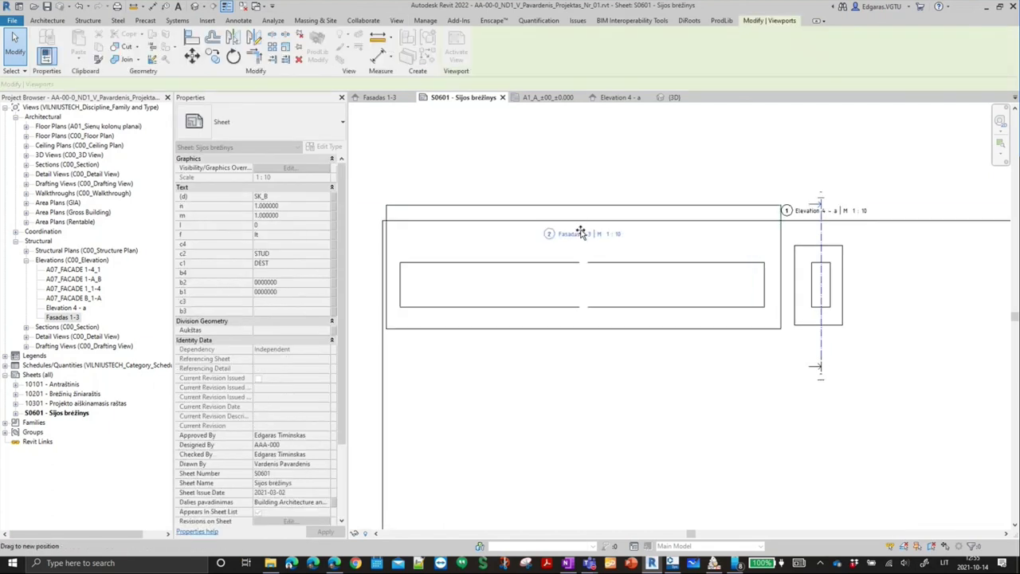
drag(581, 234, 582, 230)
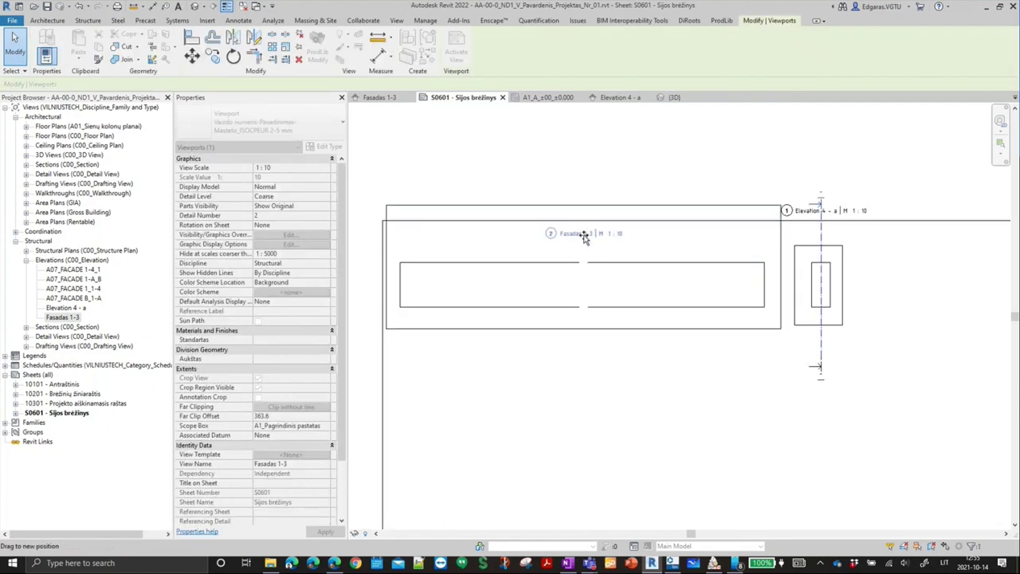
click(914, 233)
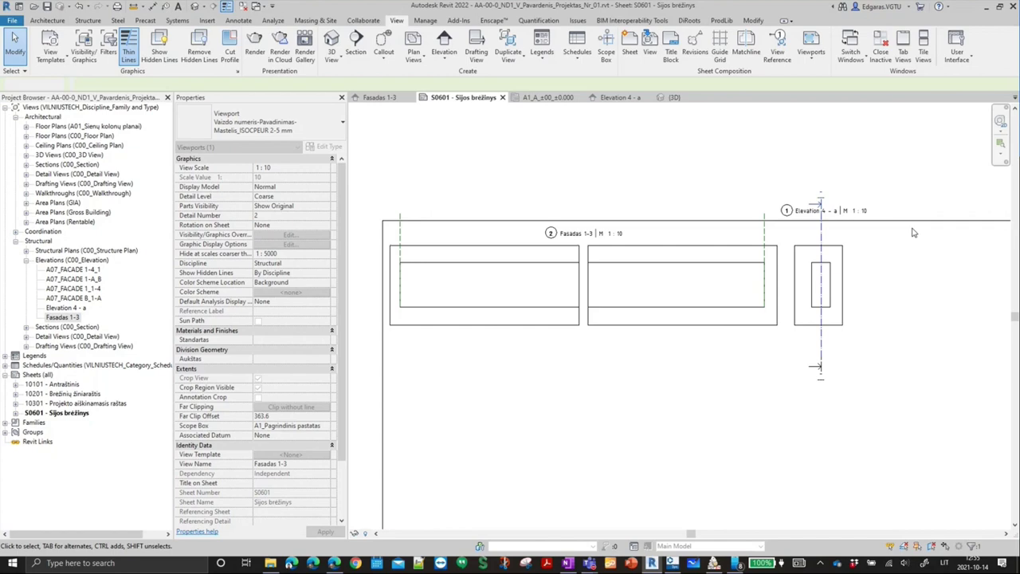
- Assign the 4-4 section in Elevation 4 - a to the A1_Pagrindinis pastatas scope box
double_click(858, 397)
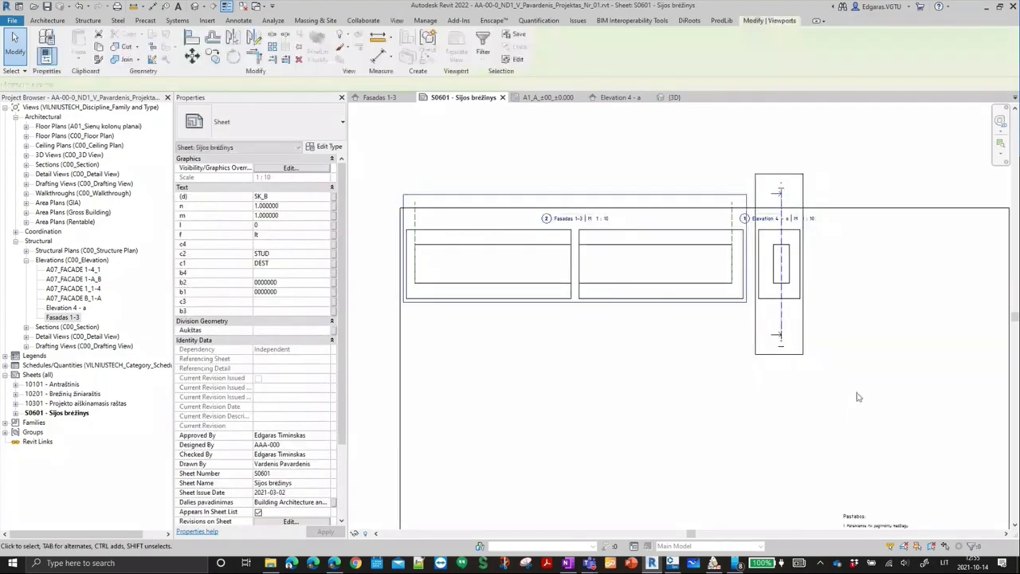
double_click(779, 263)
scroll(843, 324, up, 2)
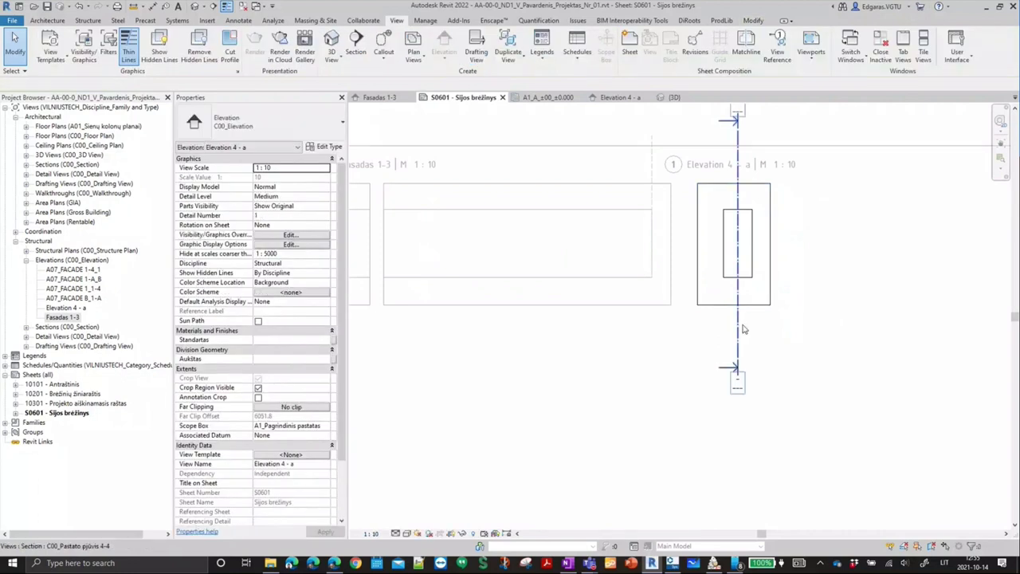
click(743, 329)
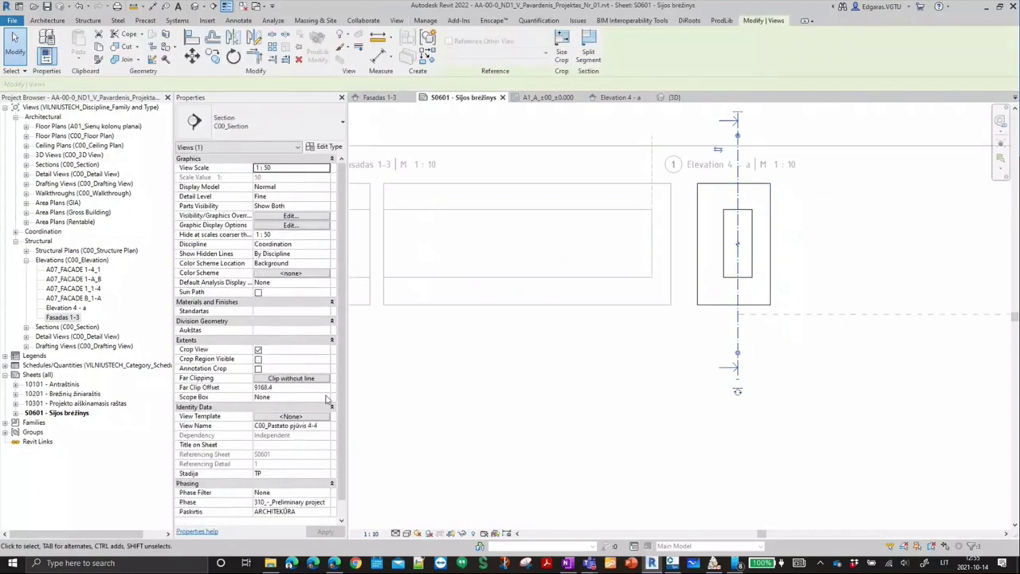
click(326, 399)
click(287, 408)
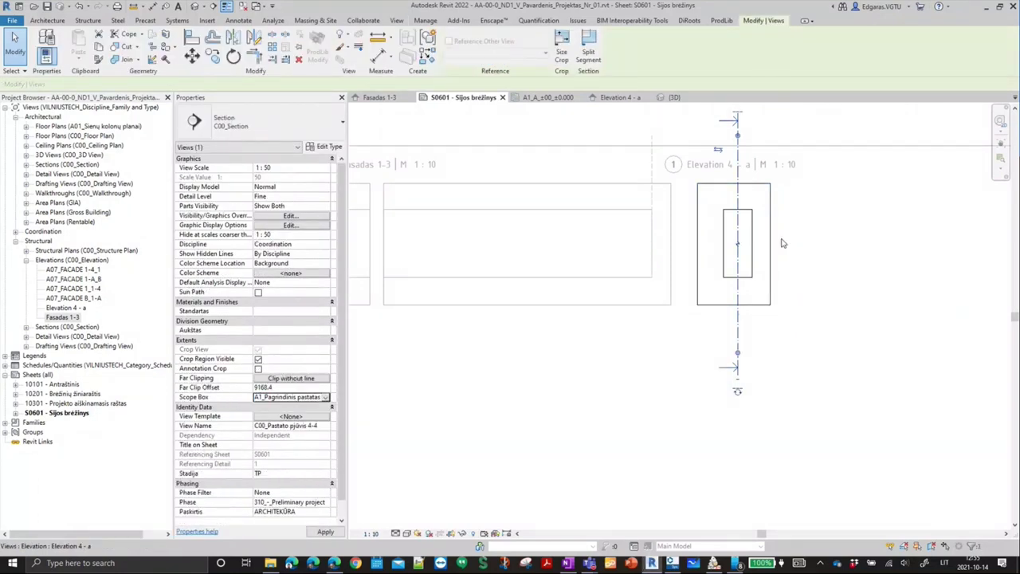
click(680, 333)
scroll(755, 307, down, 2)
scroll(755, 308, down, 1)
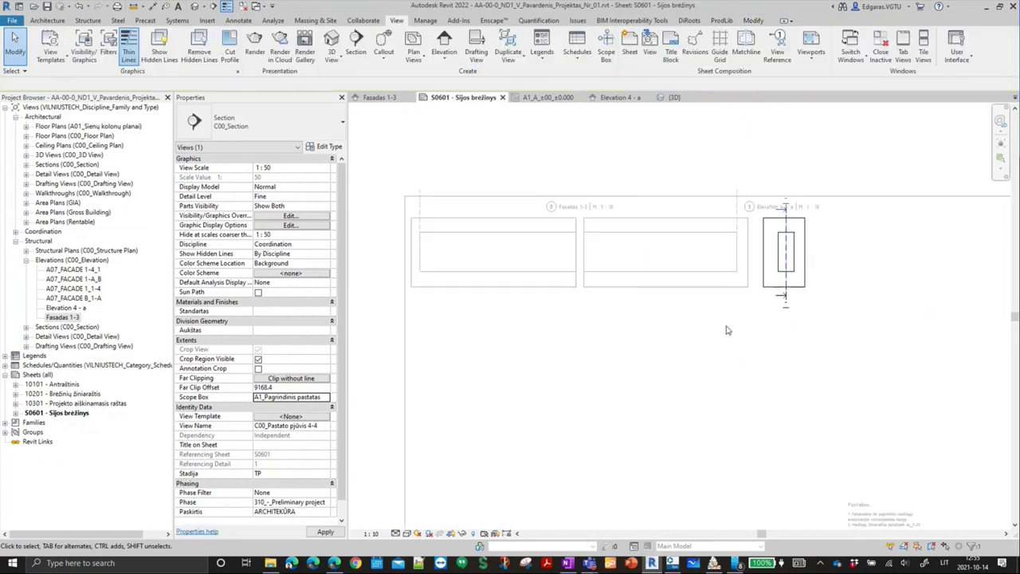
- Nudge both viewports slightly down on the sheet and zoom to fit
double_click(698, 401)
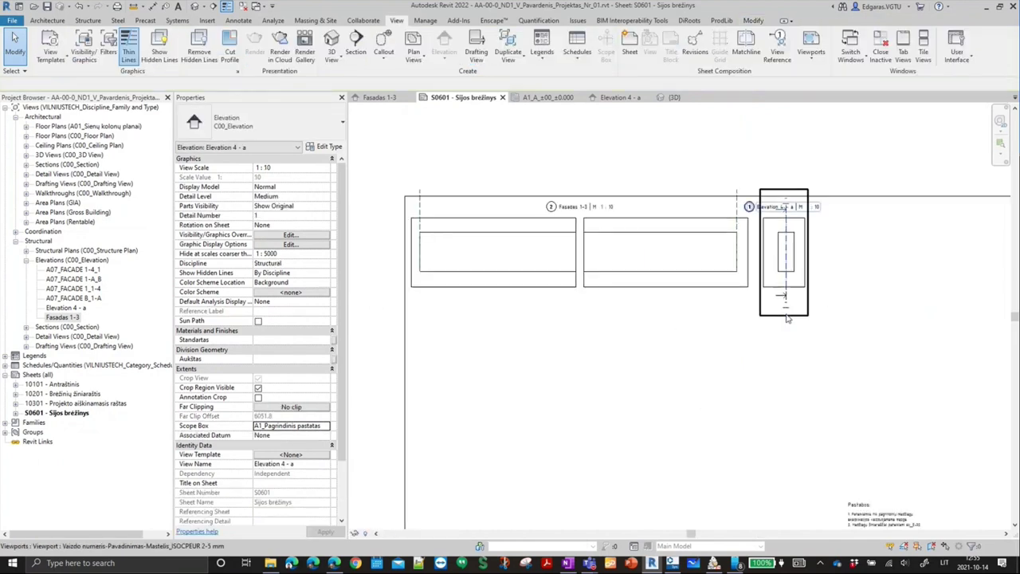
click(656, 264)
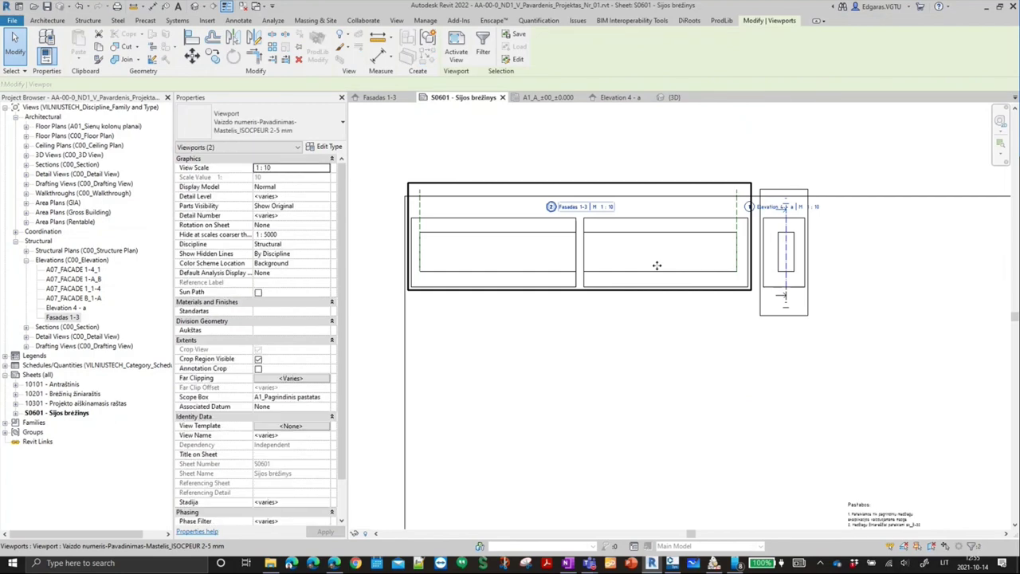
key(Down)
key(Down)
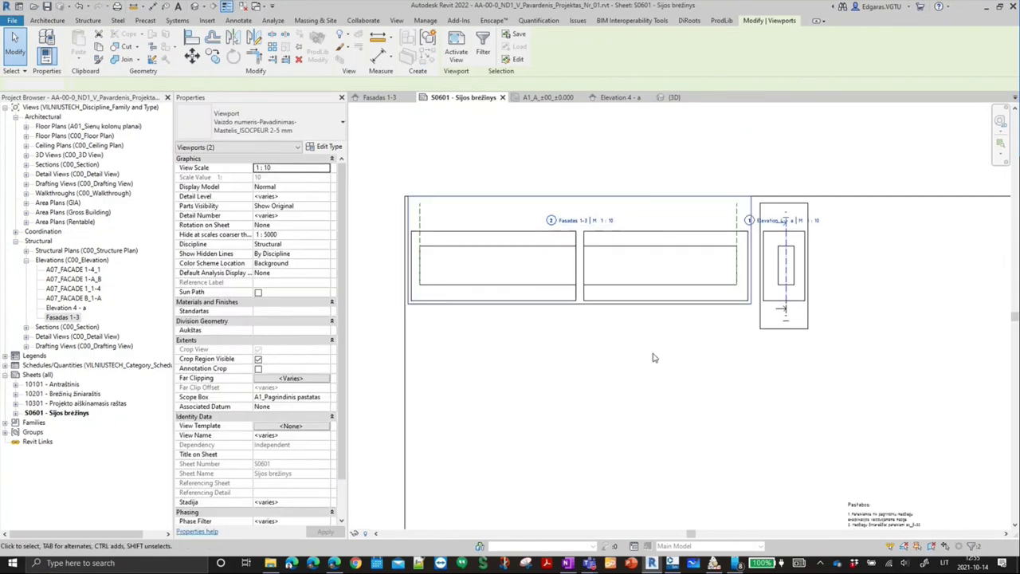
key(Escape)
key(z)
key(f)
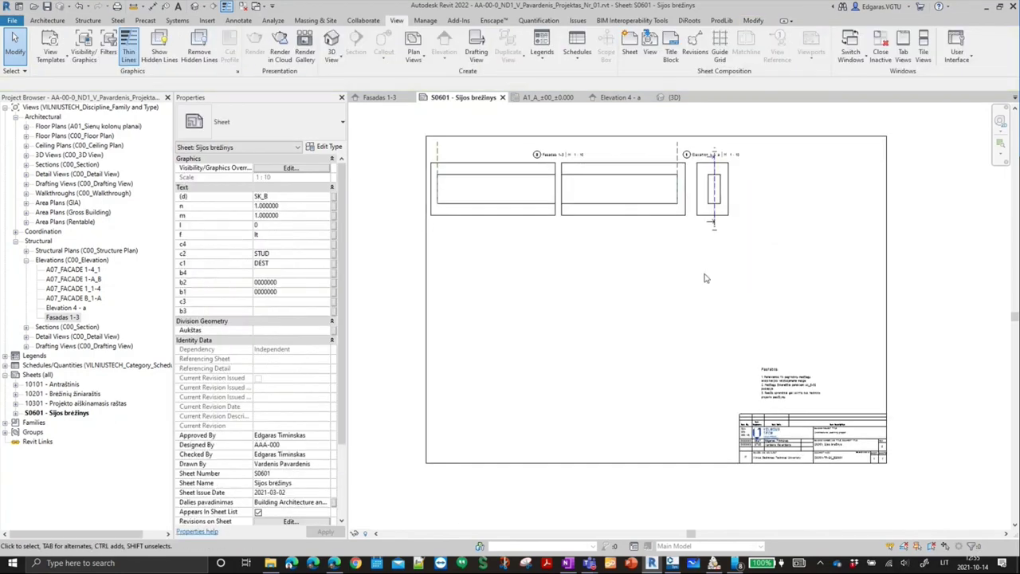
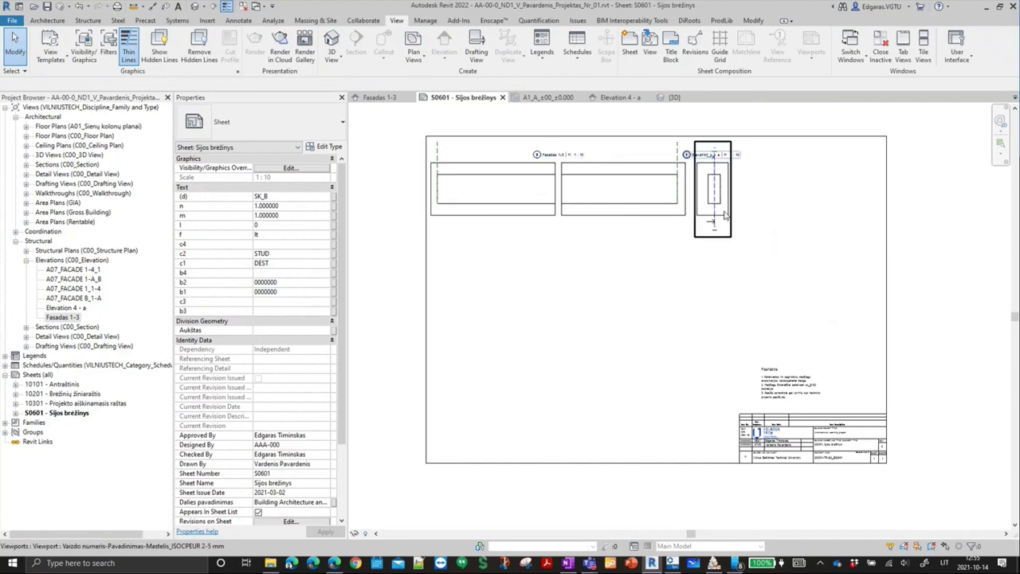
- Set the right-hand viewport's C00_Pastato pjūvis 4-4 view to Structural discipline, then select Pjūvis 1-1 in the browser
click(27, 328)
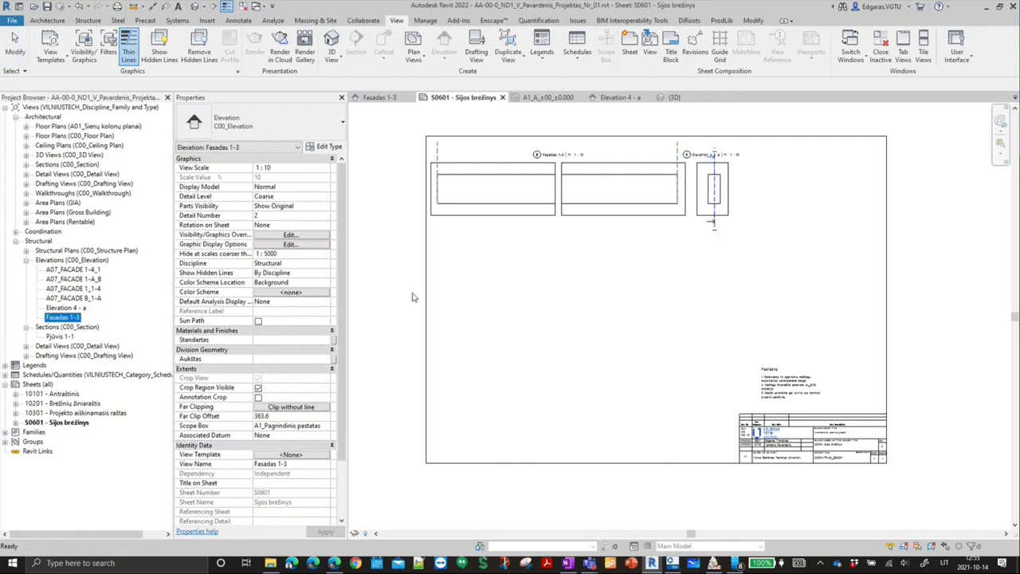
click(686, 263)
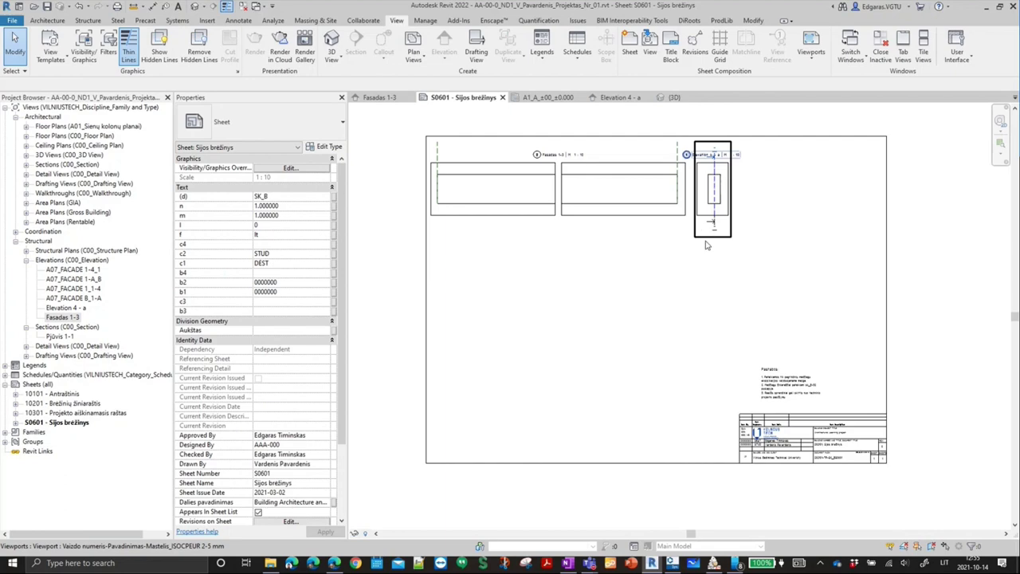
click(715, 220)
double_click(715, 220)
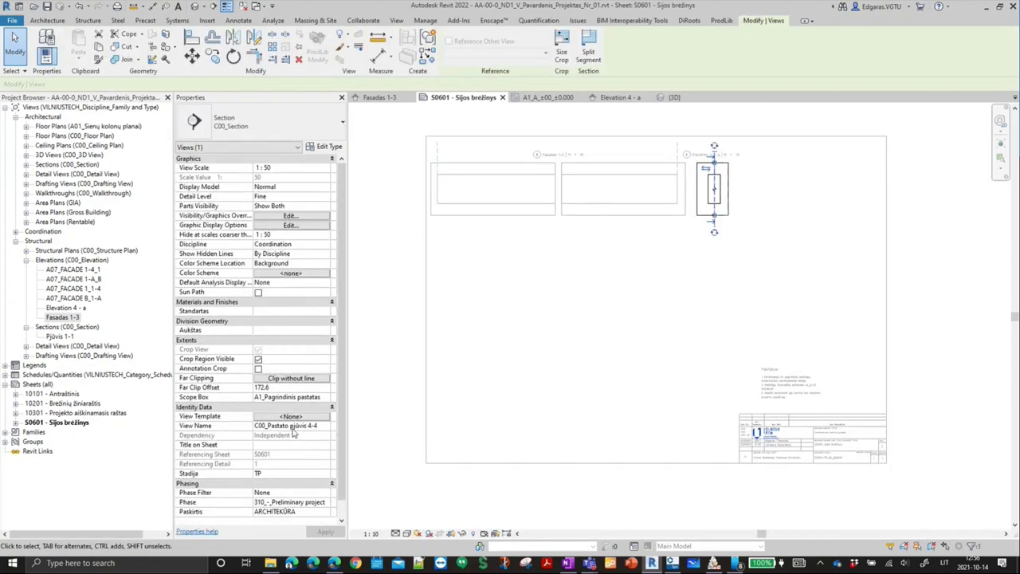
click(324, 245)
click(278, 261)
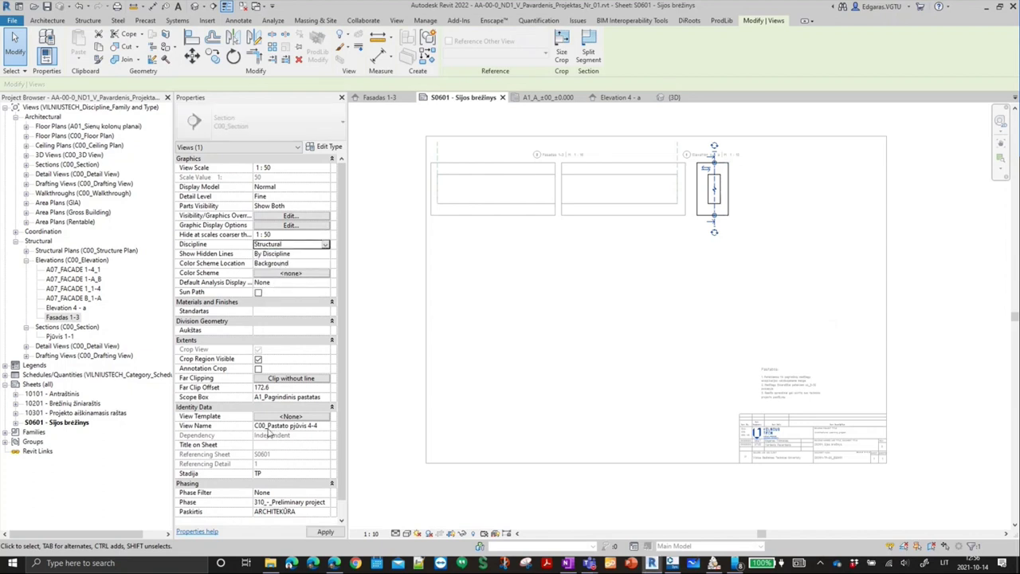
double_click(611, 343)
click(60, 346)
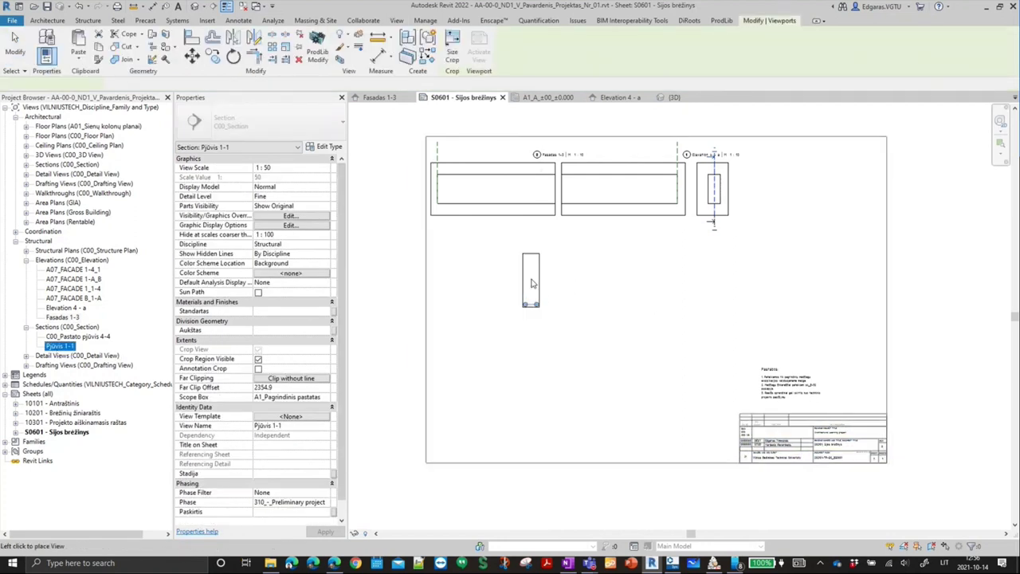
- Place section Pjūvis 1-1 on the sheet at 1:10 below the right-hand view
drag(57, 356, 533, 279)
click(538, 277)
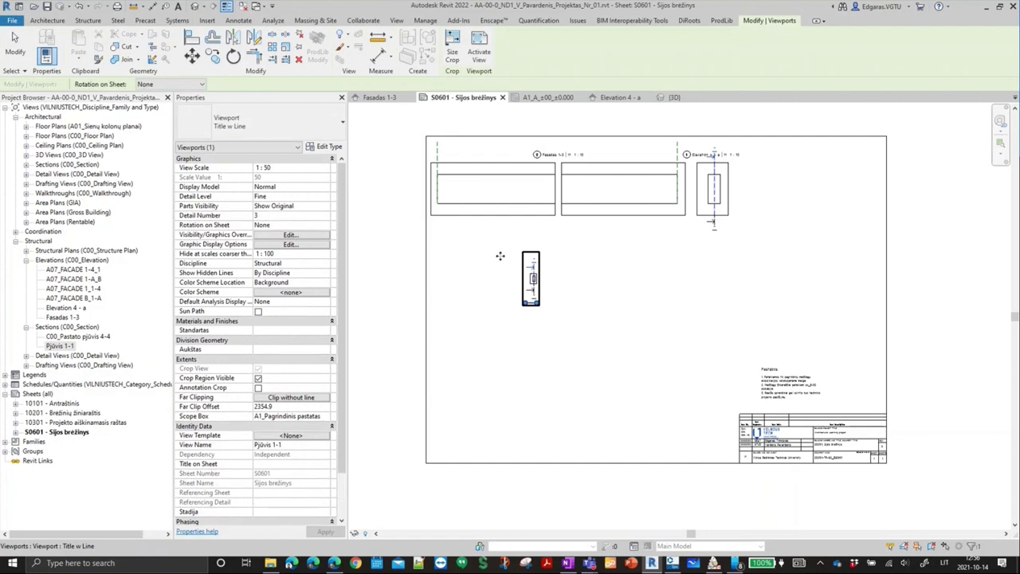
click(325, 172)
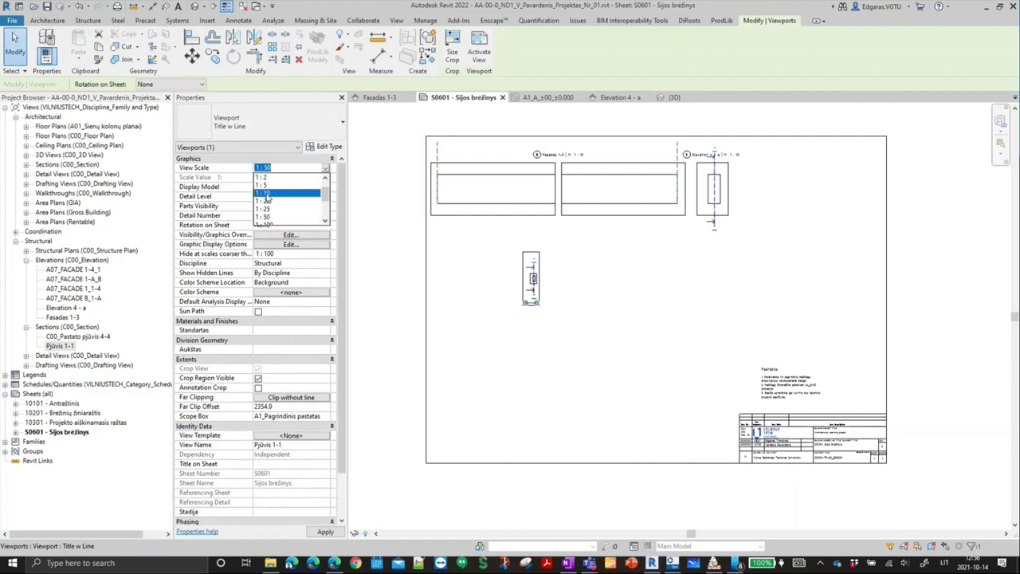
click(271, 196)
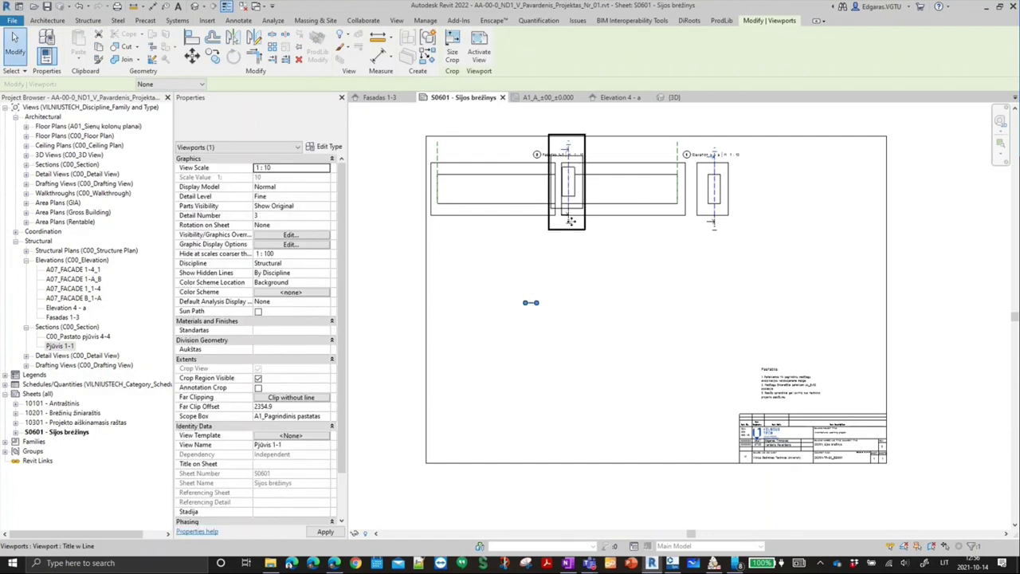
drag(566, 231, 698, 324)
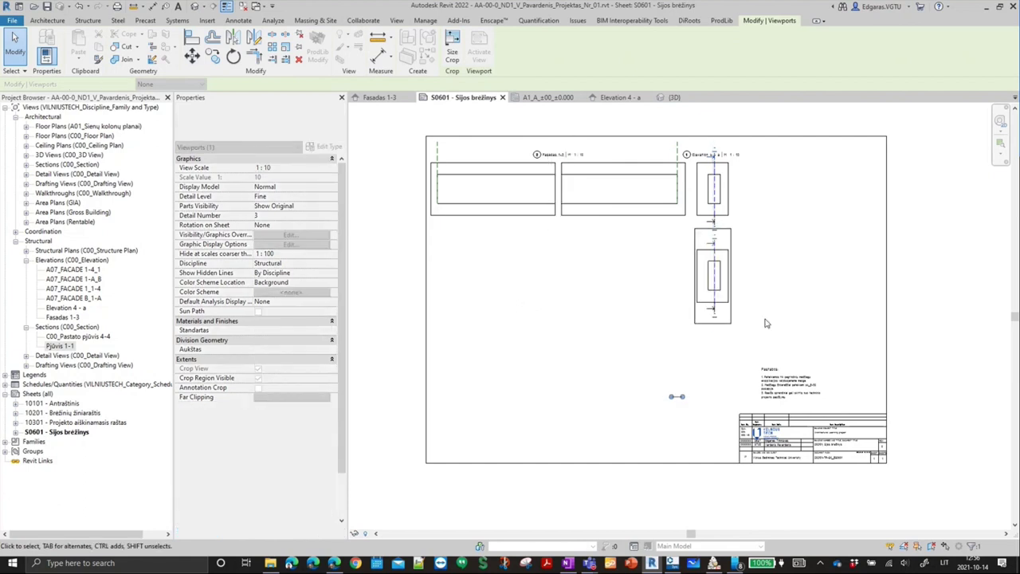
click(687, 388)
- Give the viewport the Vaizdo numeris-Pavadinimas-Mastelis title type and move its title above the section
click(681, 395)
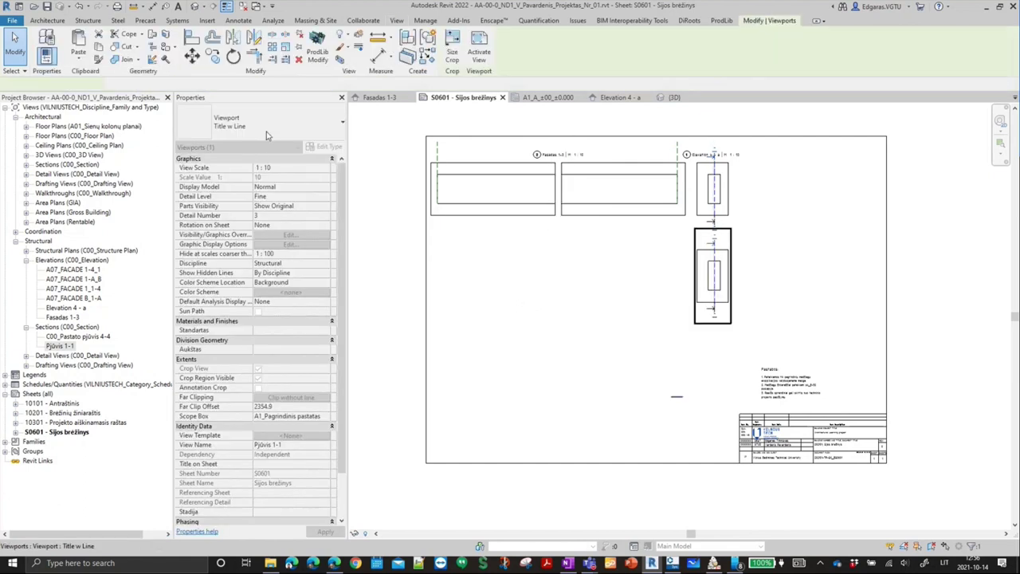
click(263, 121)
click(252, 211)
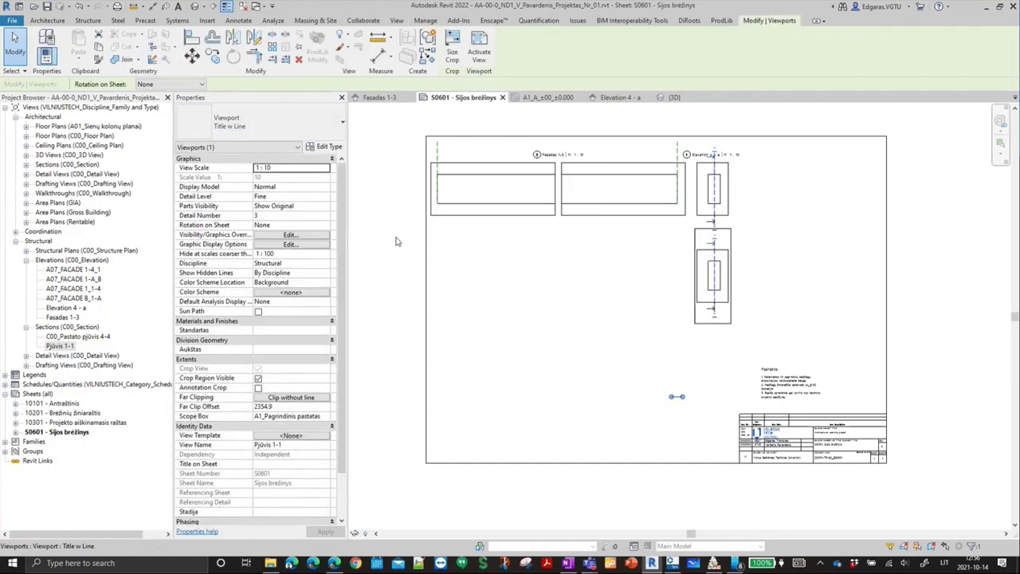
drag(730, 225, 731, 231)
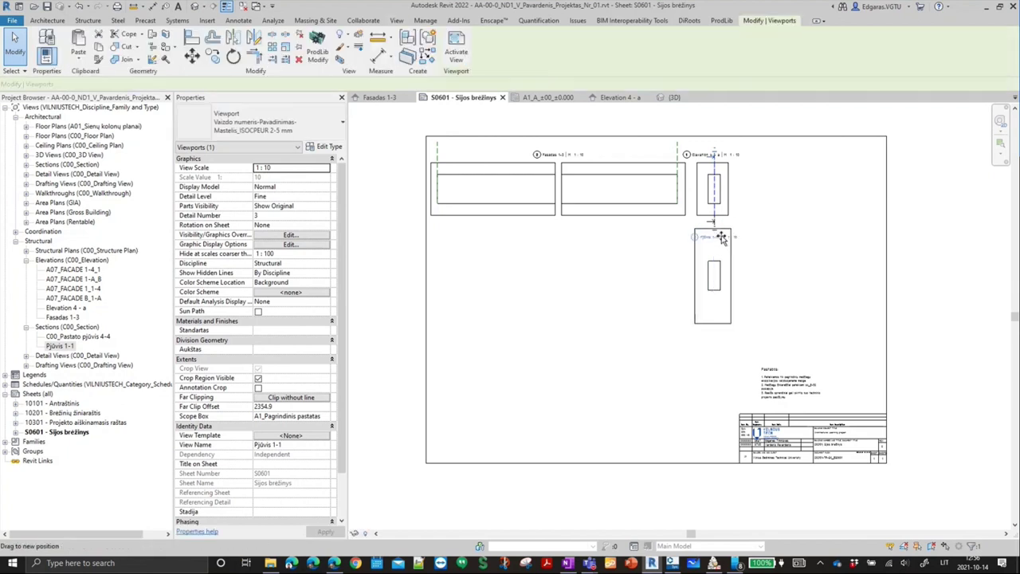
click(669, 320)
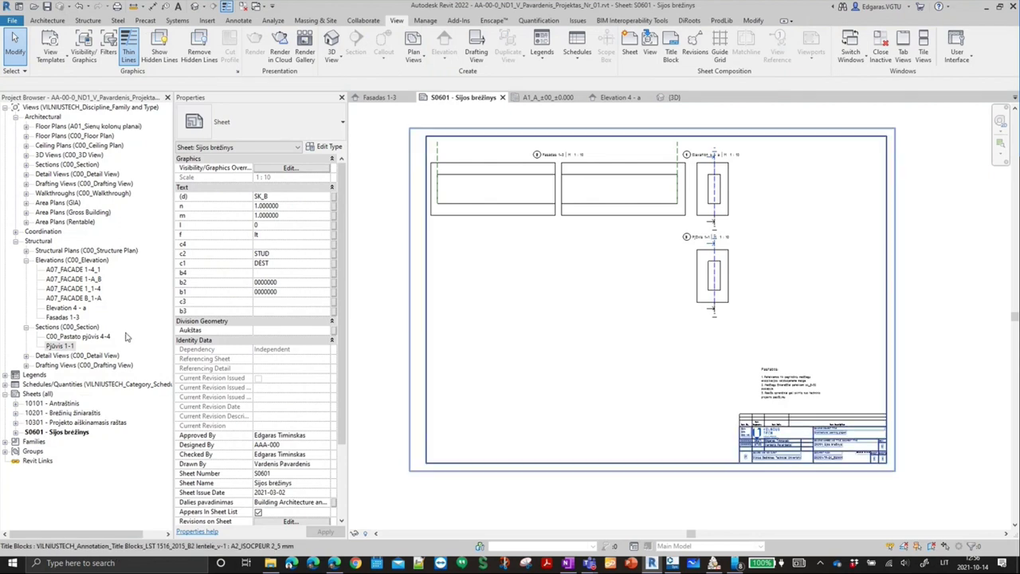
- In the activated beam elevation, join the two split view regions into one
click(16, 231)
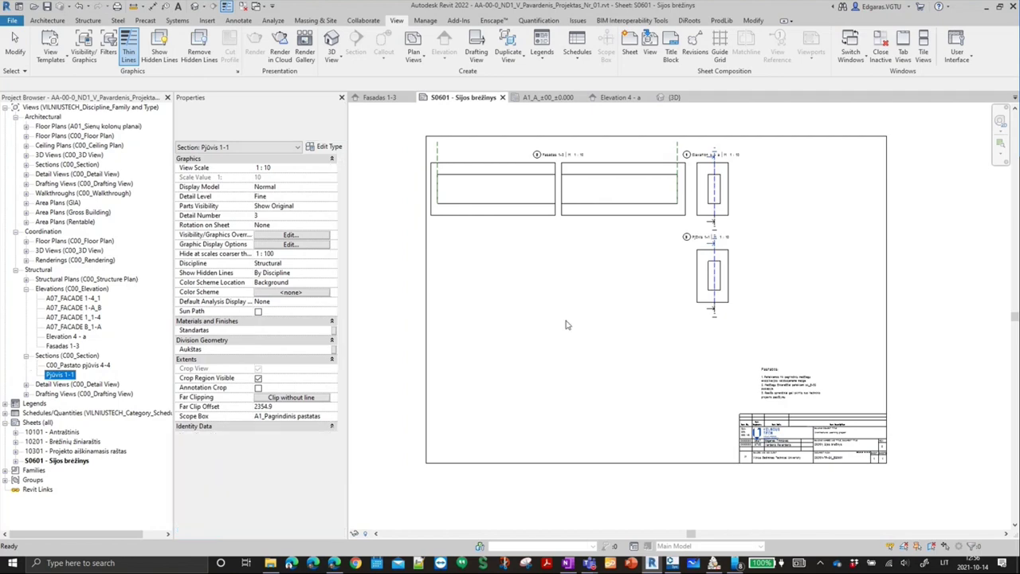
double_click(606, 205)
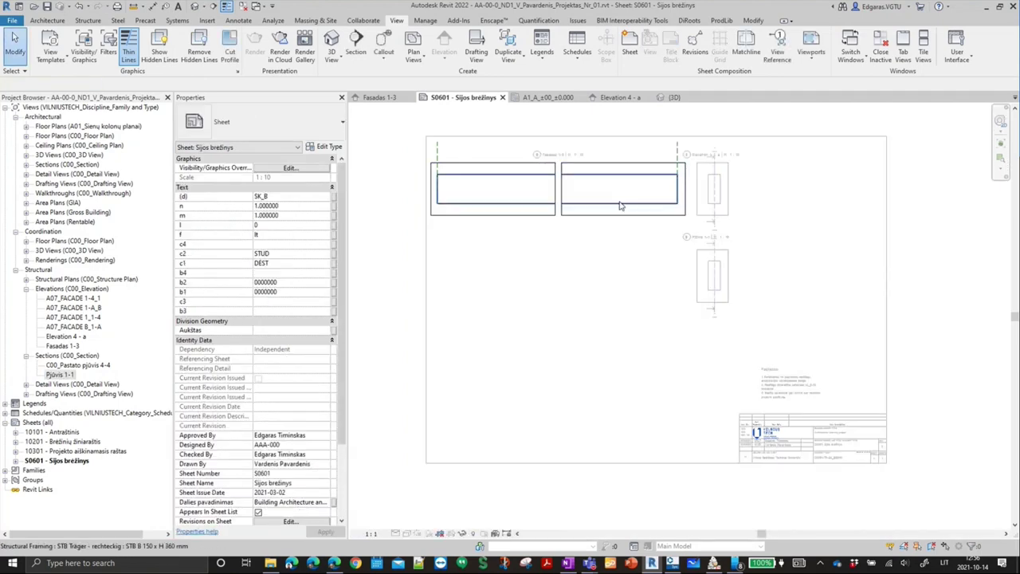
click(508, 205)
click(511, 180)
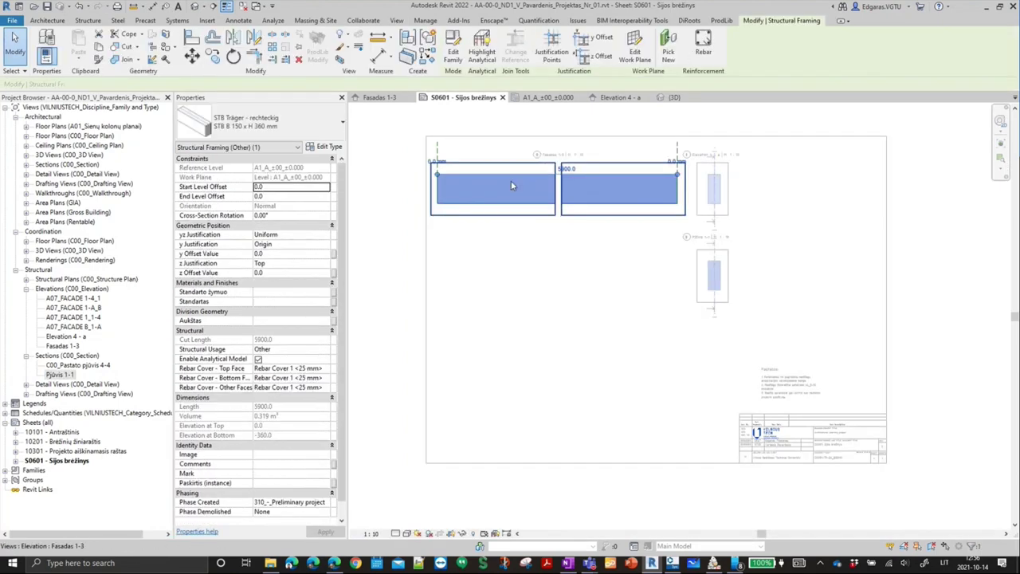
drag(492, 192, 623, 192)
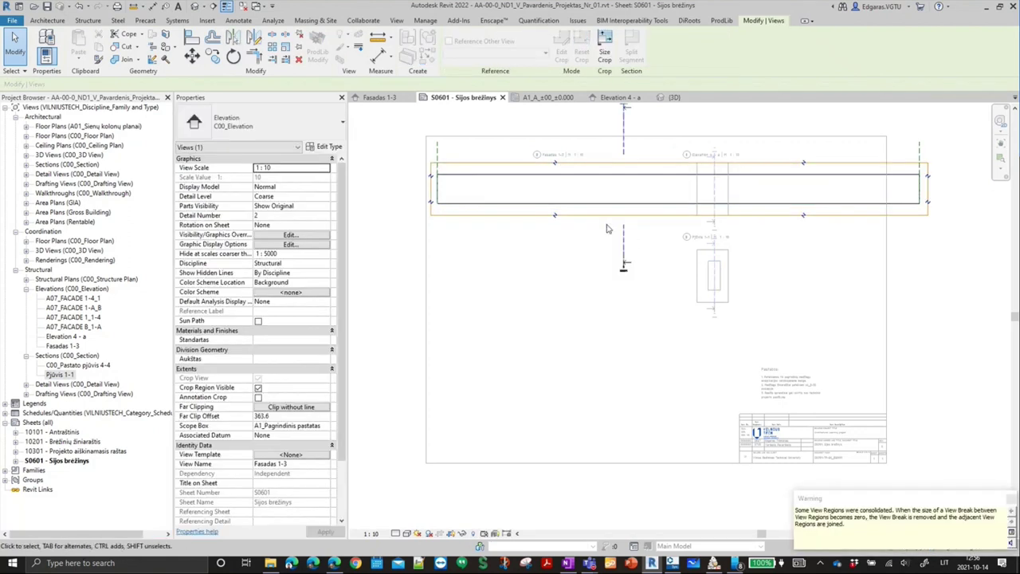
- Move section line 1-1 toward the beam's right end and split it into offset segments
click(624, 237)
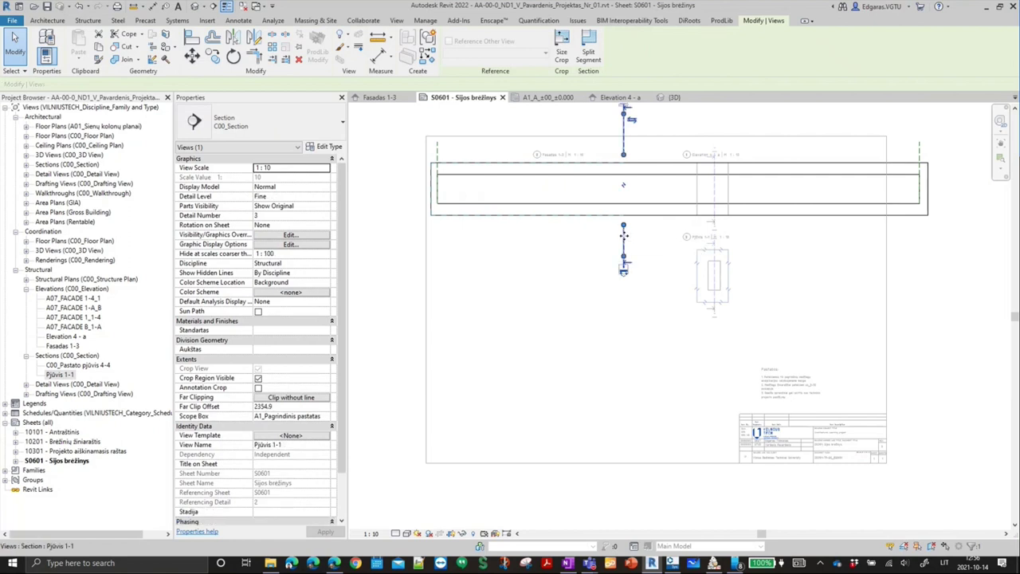
drag(623, 236, 838, 239)
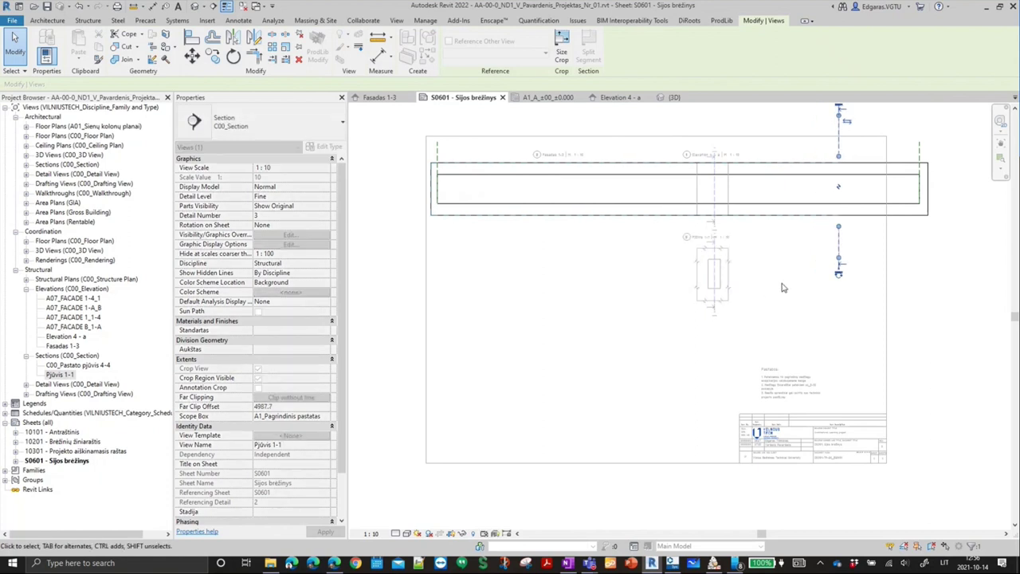
scroll(851, 258, up, 3)
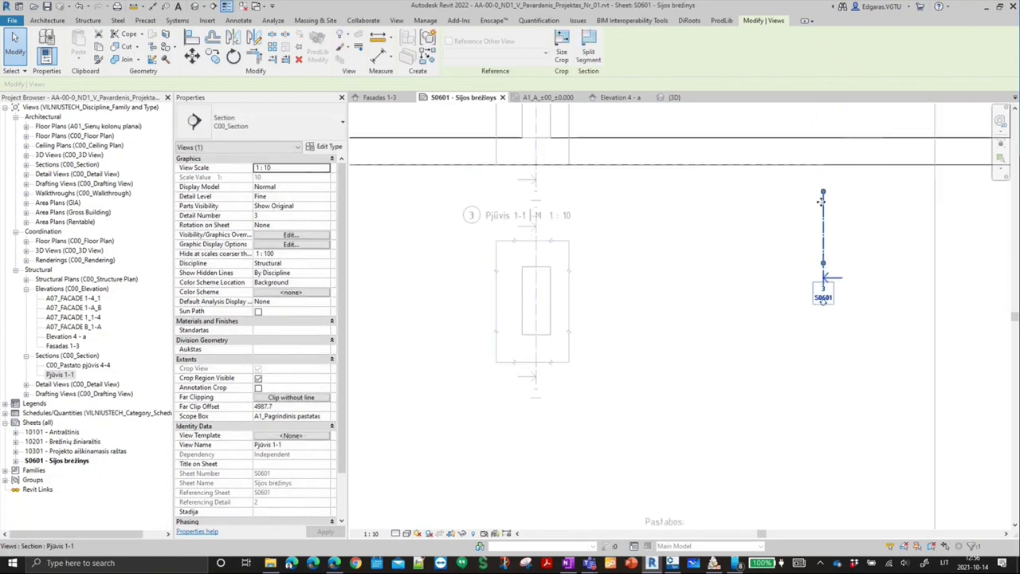
click(824, 192)
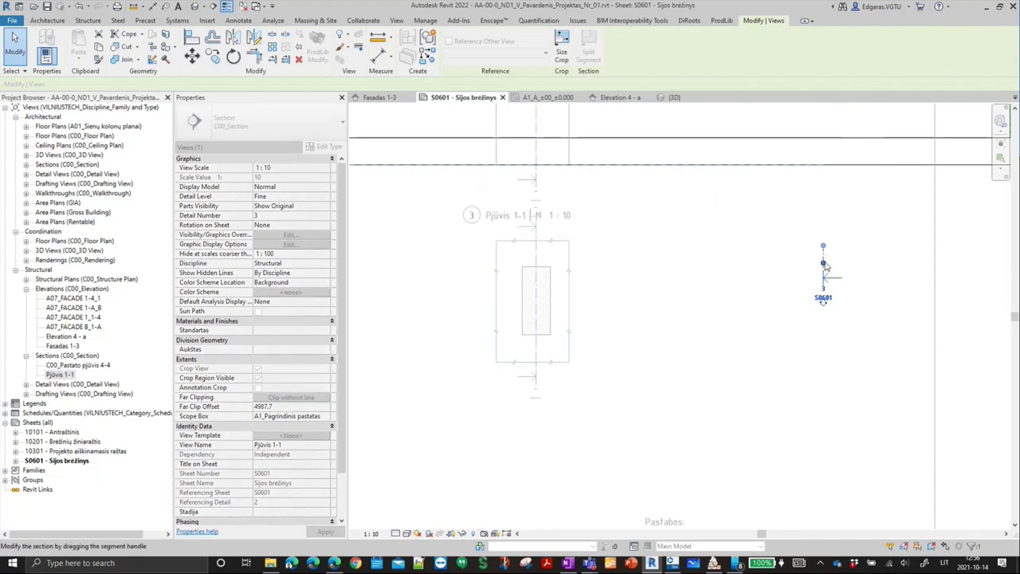
click(818, 190)
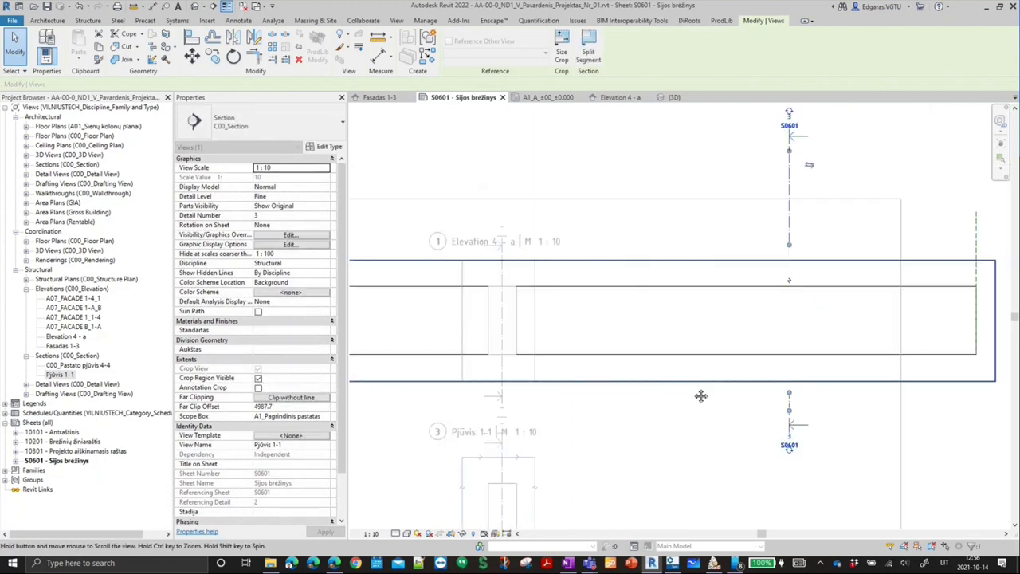
click(788, 173)
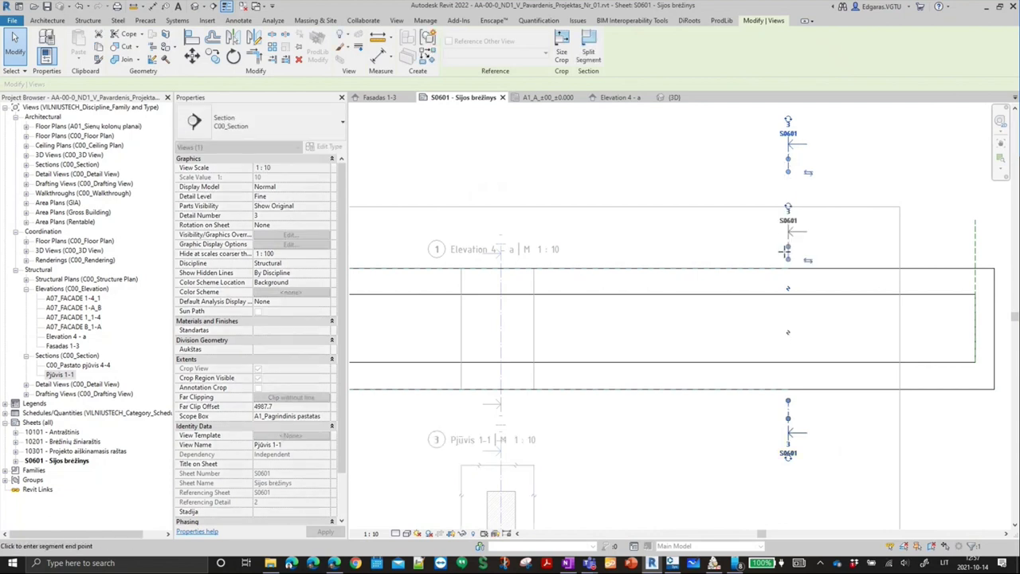
click(788, 265)
scroll(877, 266, down, 2)
scroll(907, 275, down, 2)
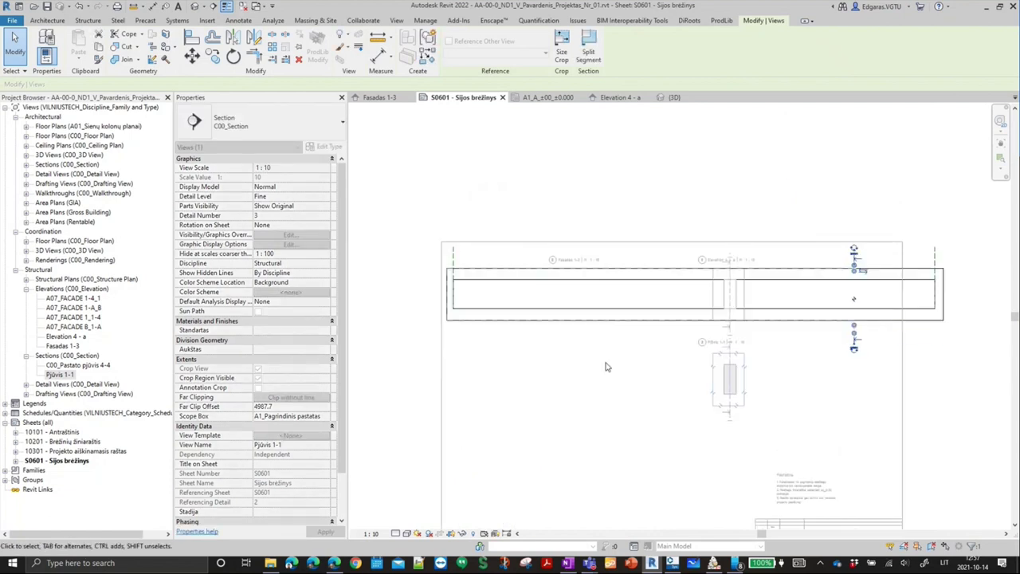
click(591, 354)
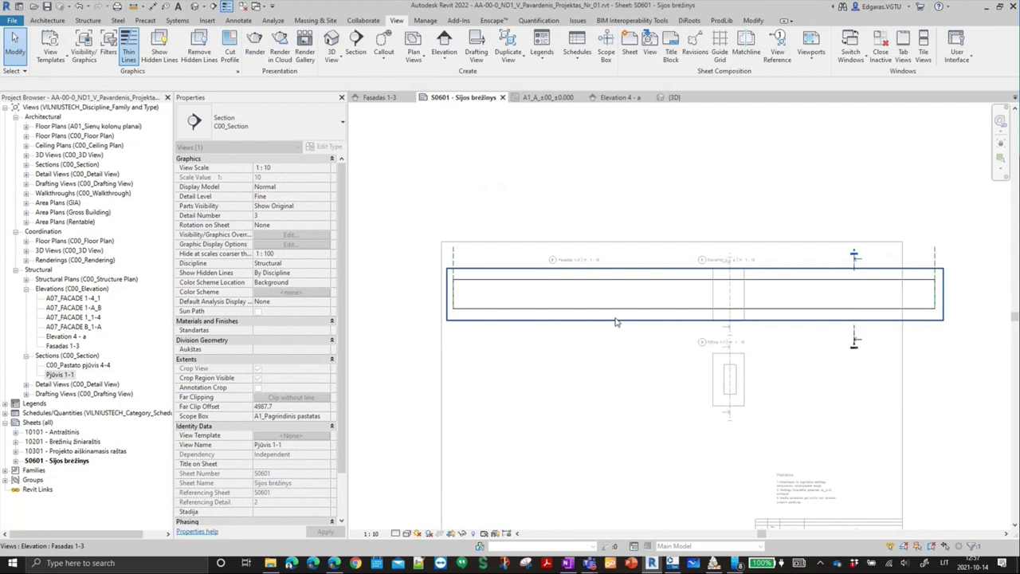
click(571, 325)
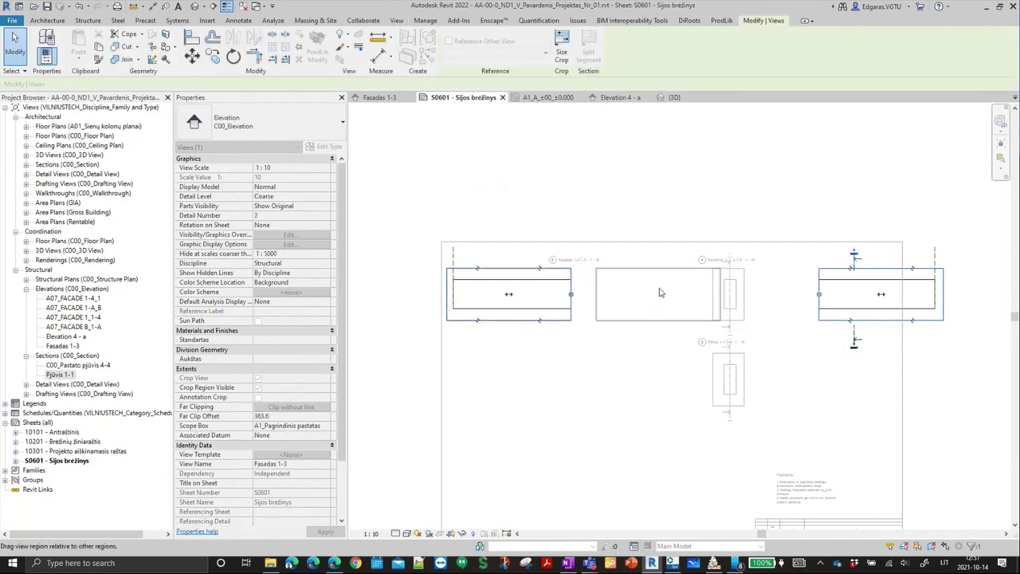
drag(881, 294, 638, 294)
key(Escape)
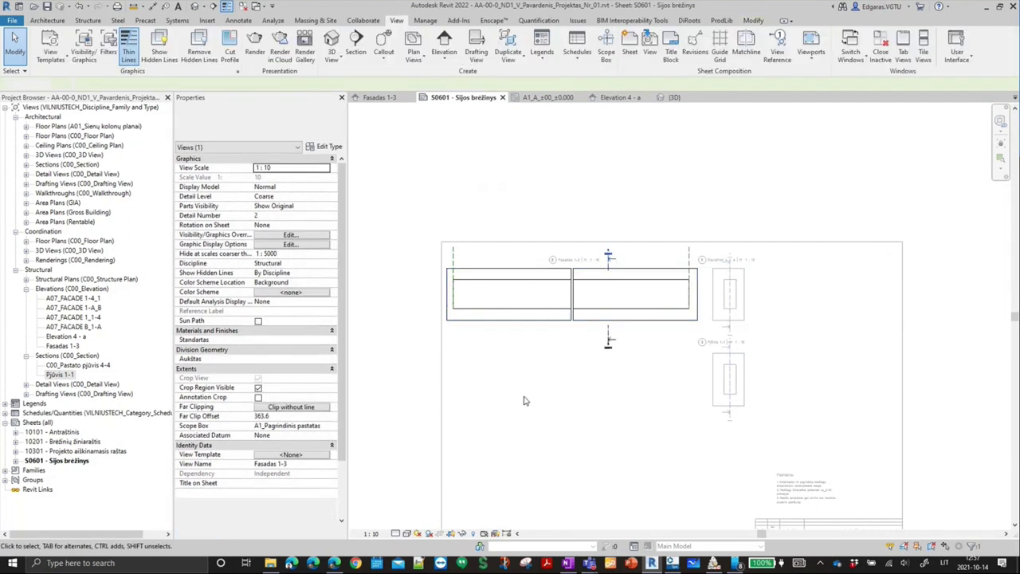
scroll(629, 210, up, 2)
click(633, 208)
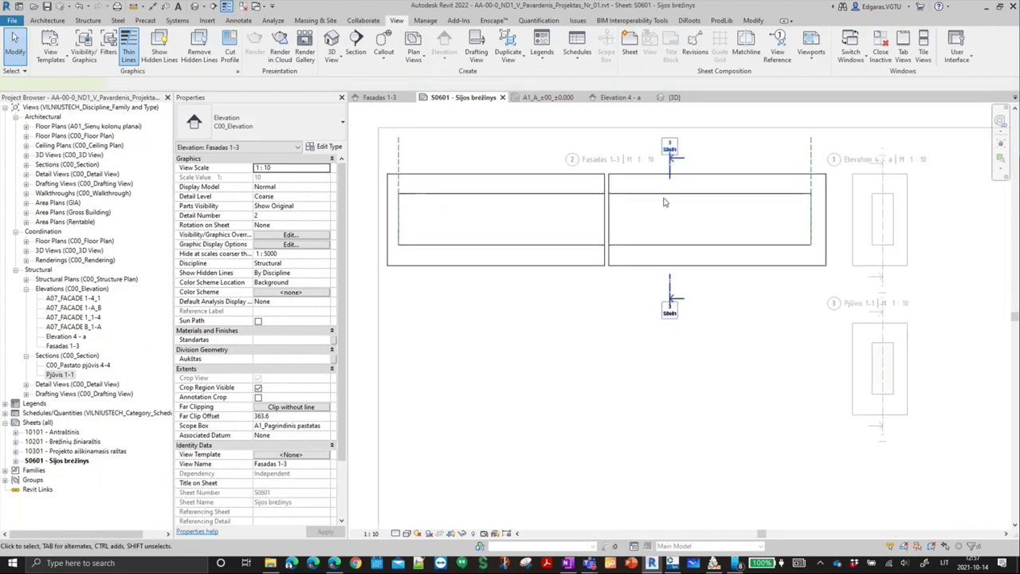
click(638, 207)
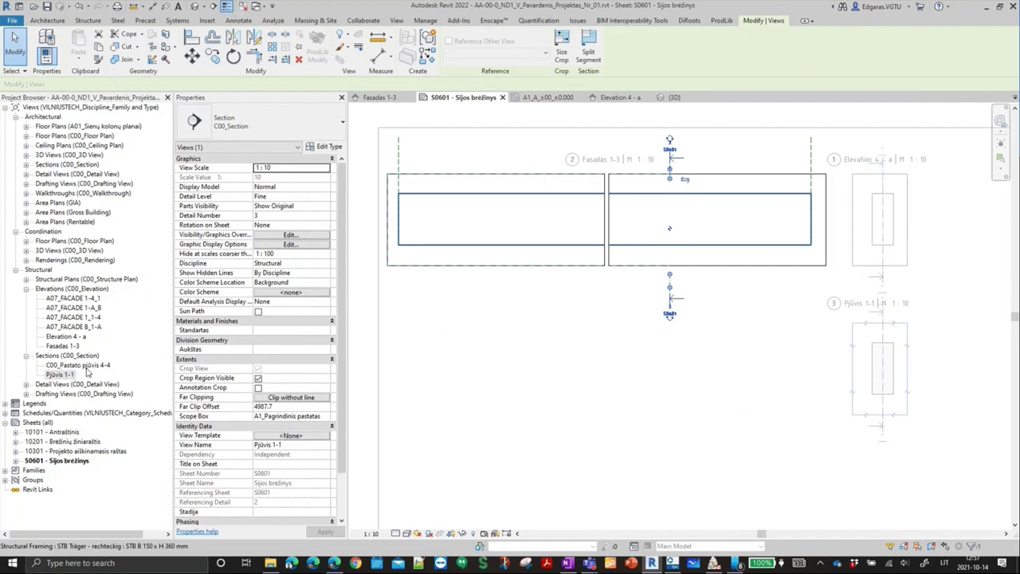
click(596, 383)
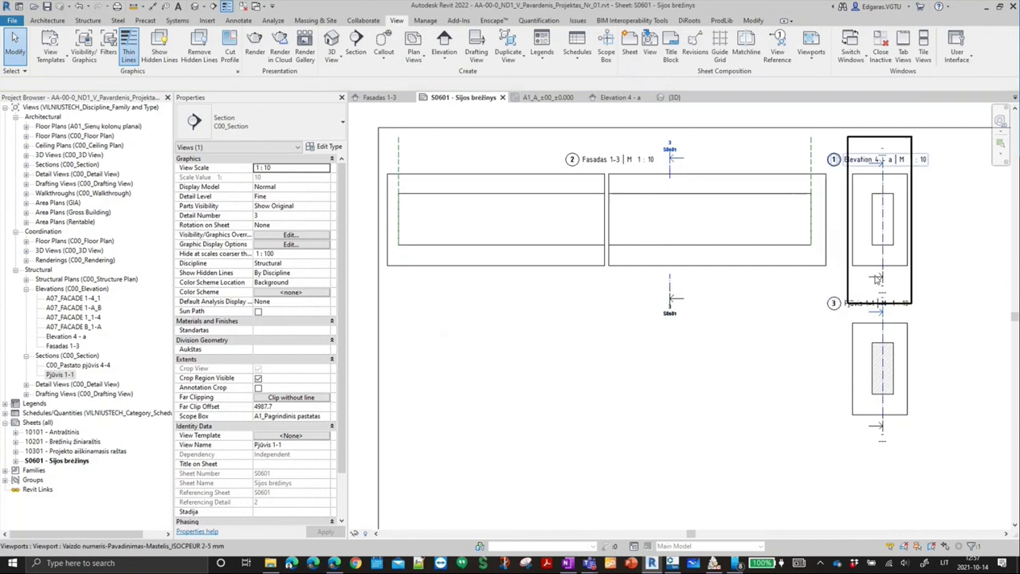
click(884, 425)
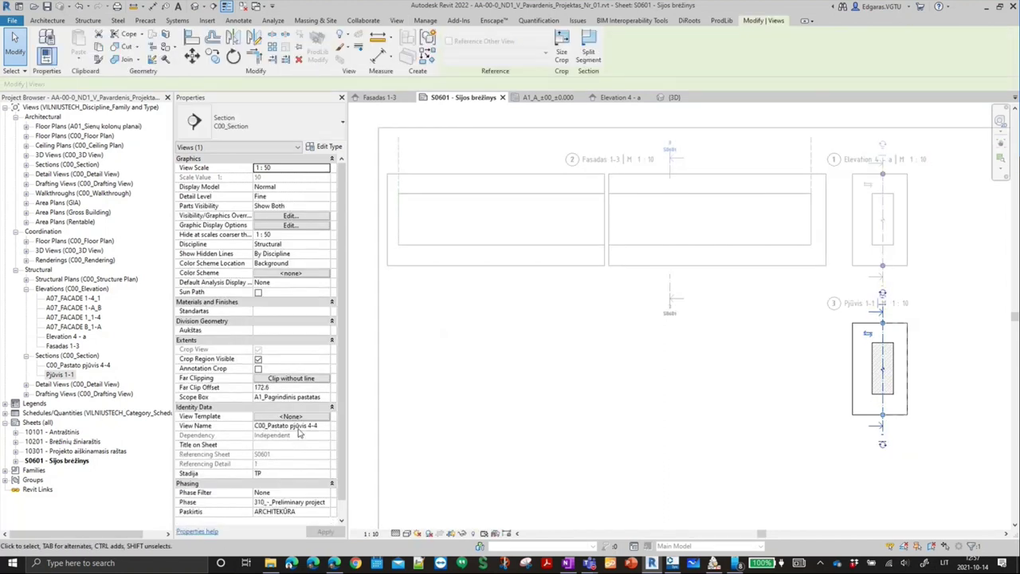
scroll(606, 398, down, 1)
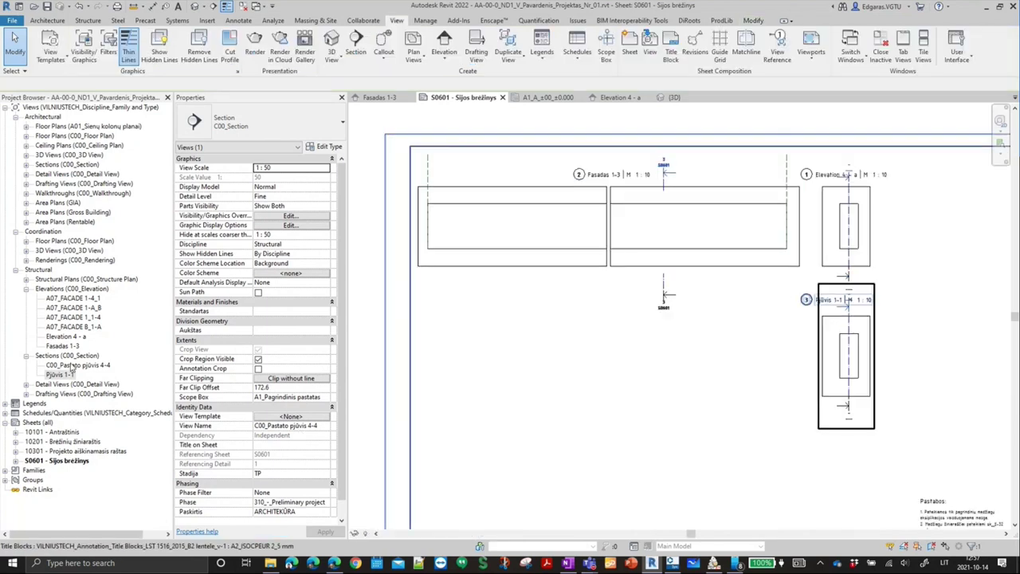
click(79, 364)
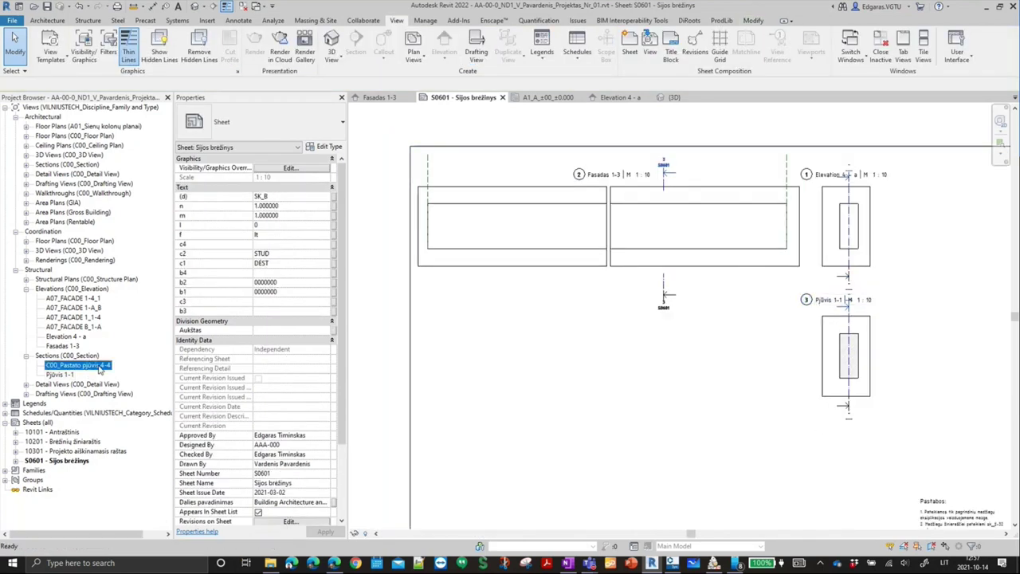
- Place the C00_Pastato pjūvis 4-4 section on the sheet at 1:10 and position it
click(613, 365)
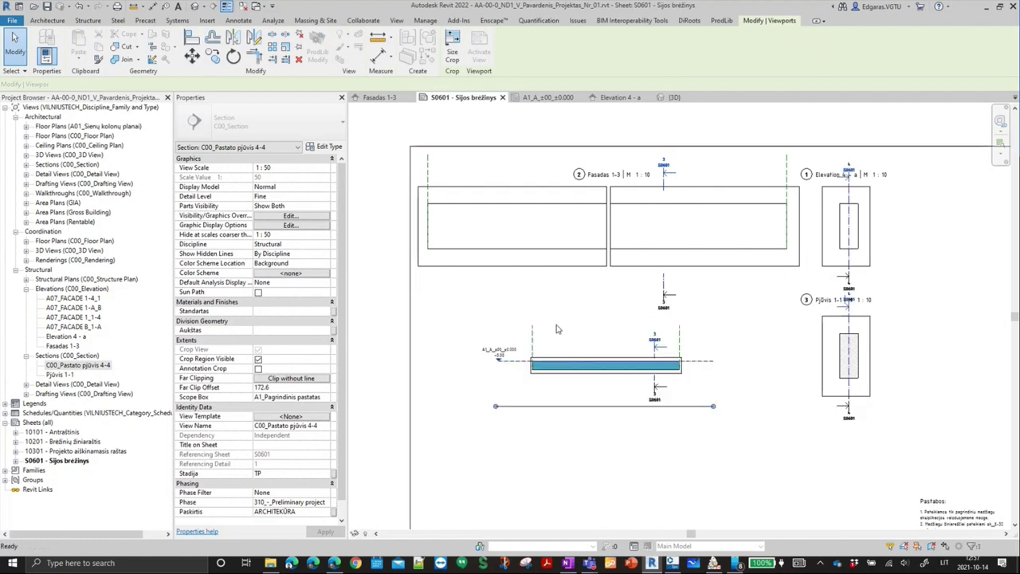
click(271, 168)
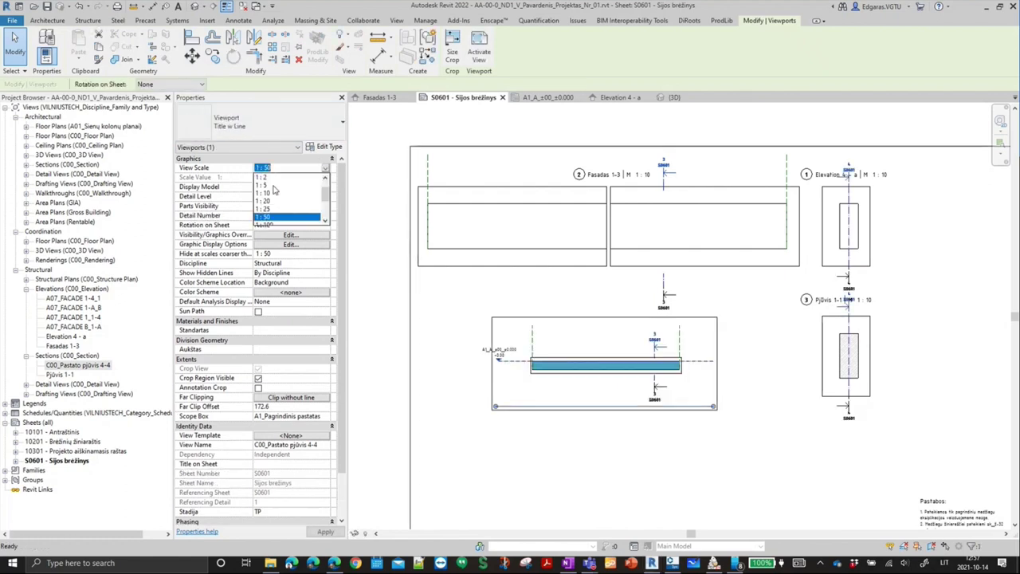
click(268, 209)
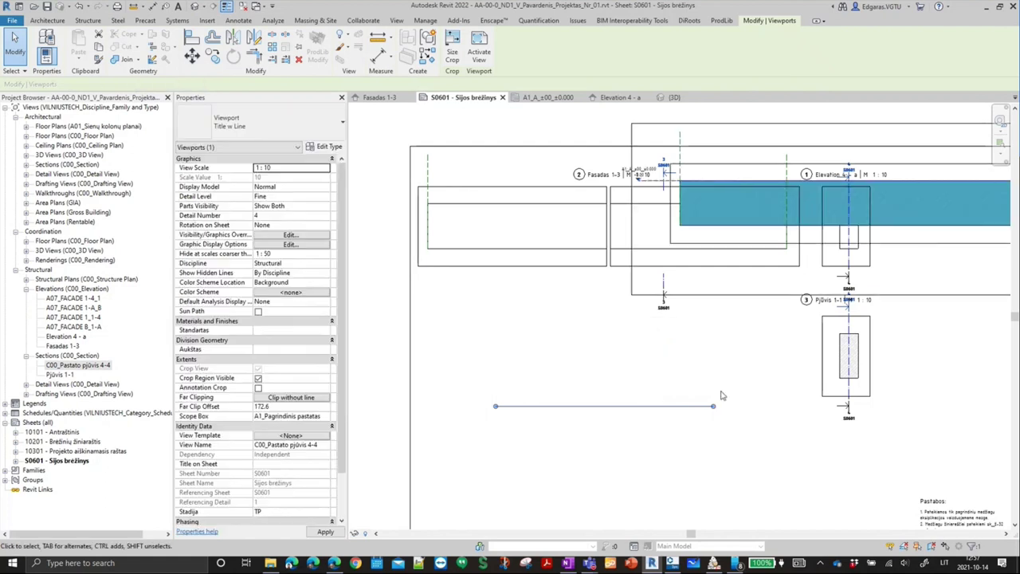
scroll(751, 352, down, 1)
click(638, 373)
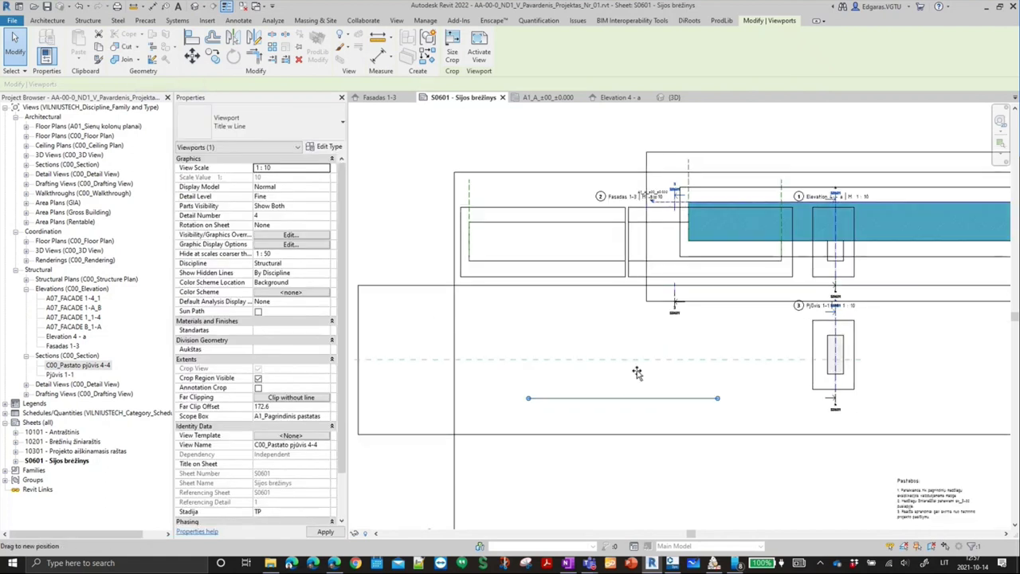
scroll(621, 366, down, 2)
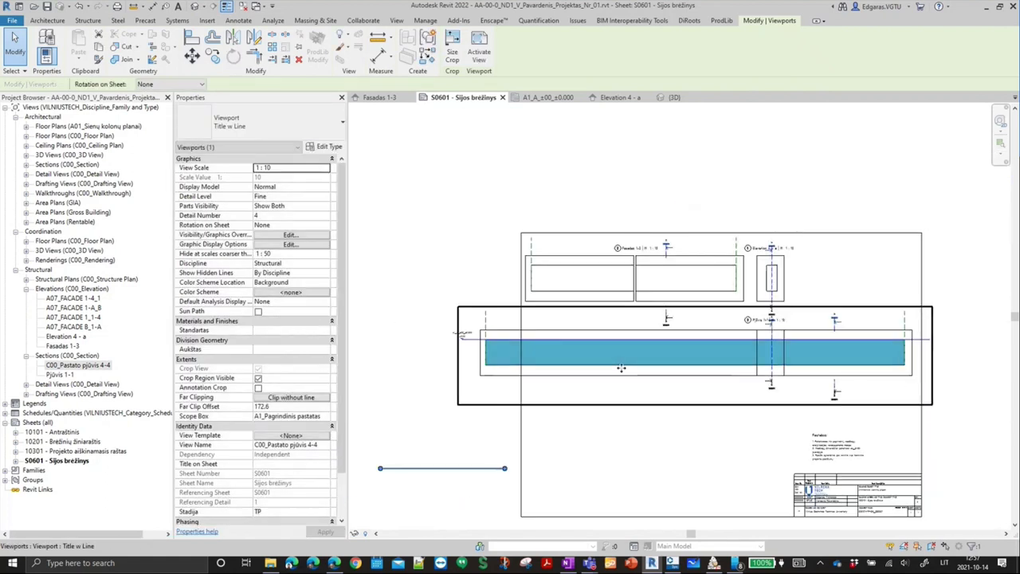
- Give it the number-name-scale title type and move the title just above the beam
click(292, 110)
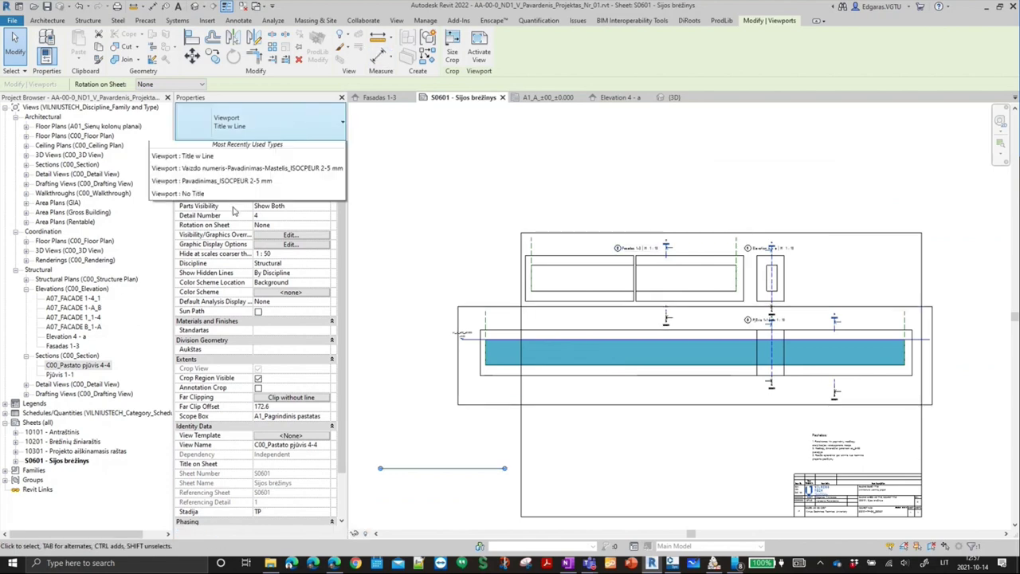
key(Escape)
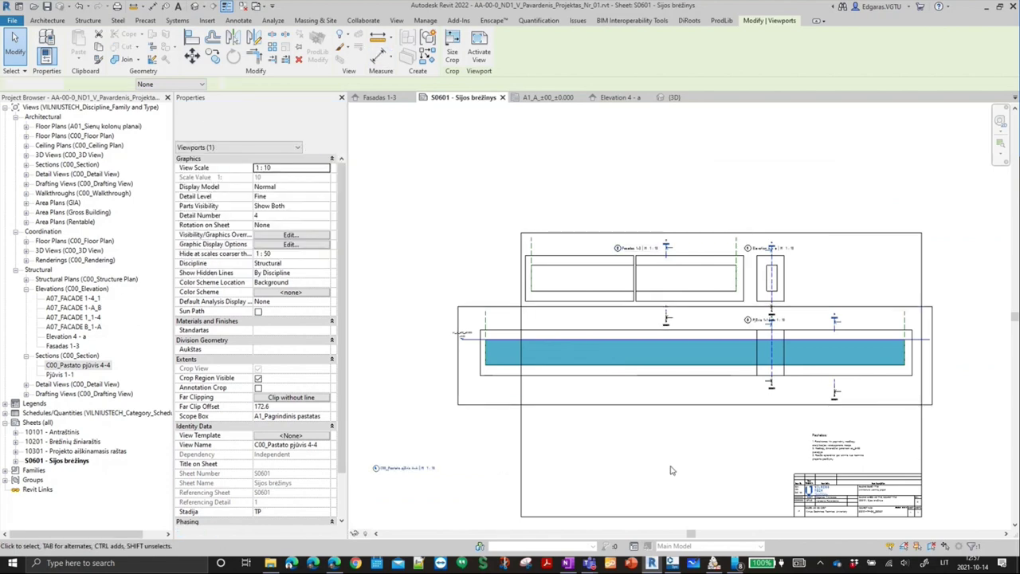
drag(662, 299, 653, 327)
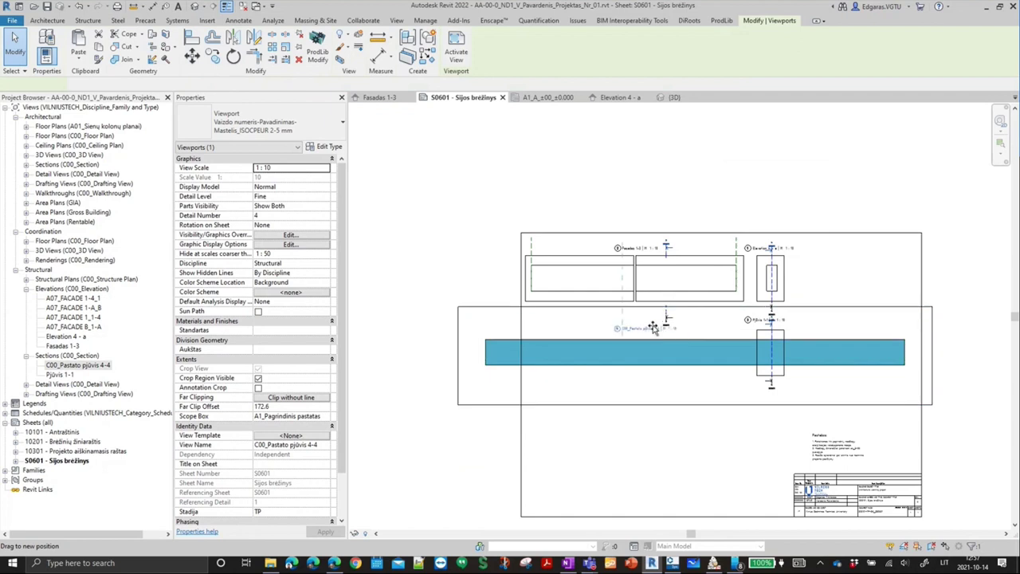
scroll(658, 367, up, 2)
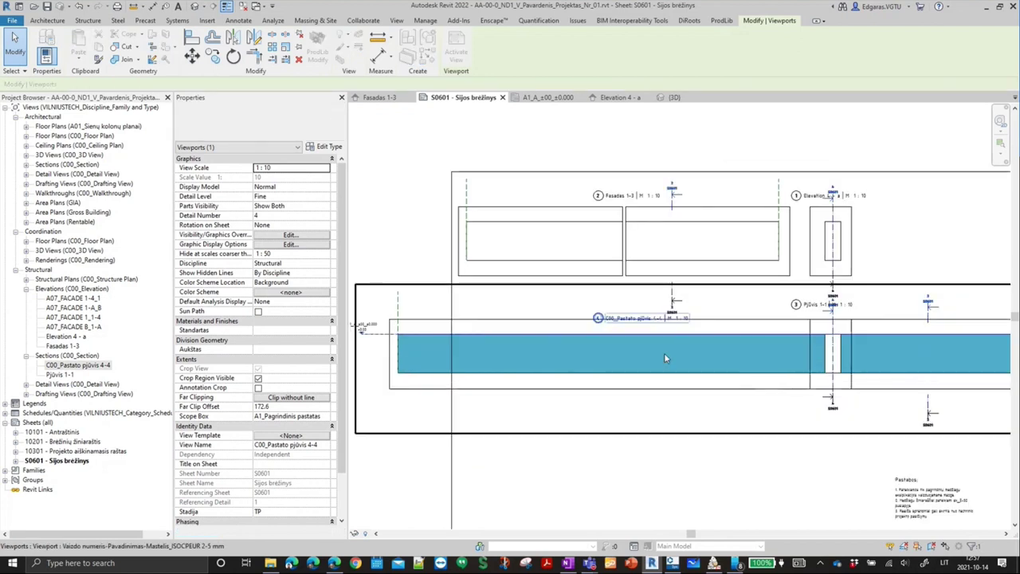
scroll(665, 359, down, 1)
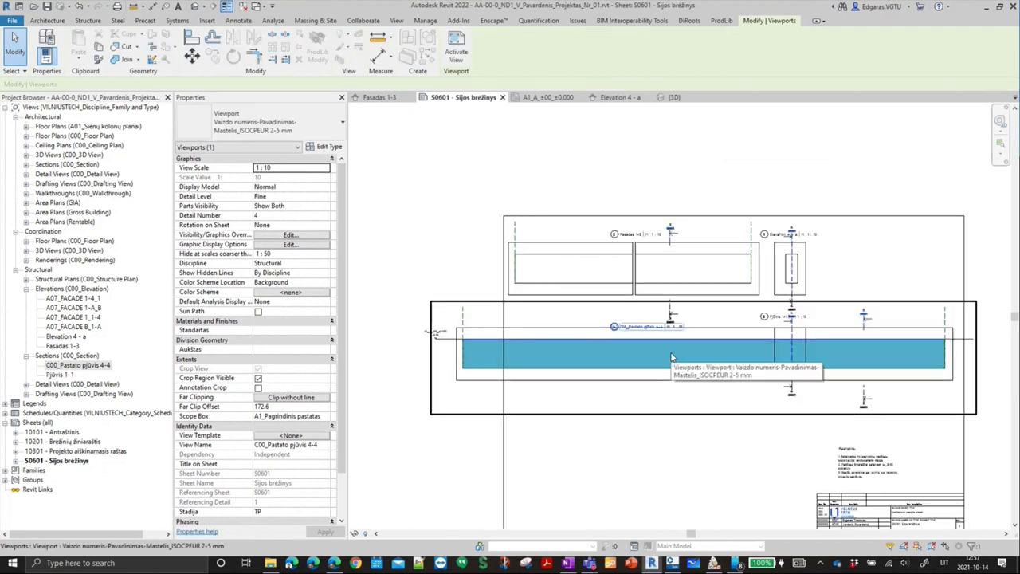
click(670, 357)
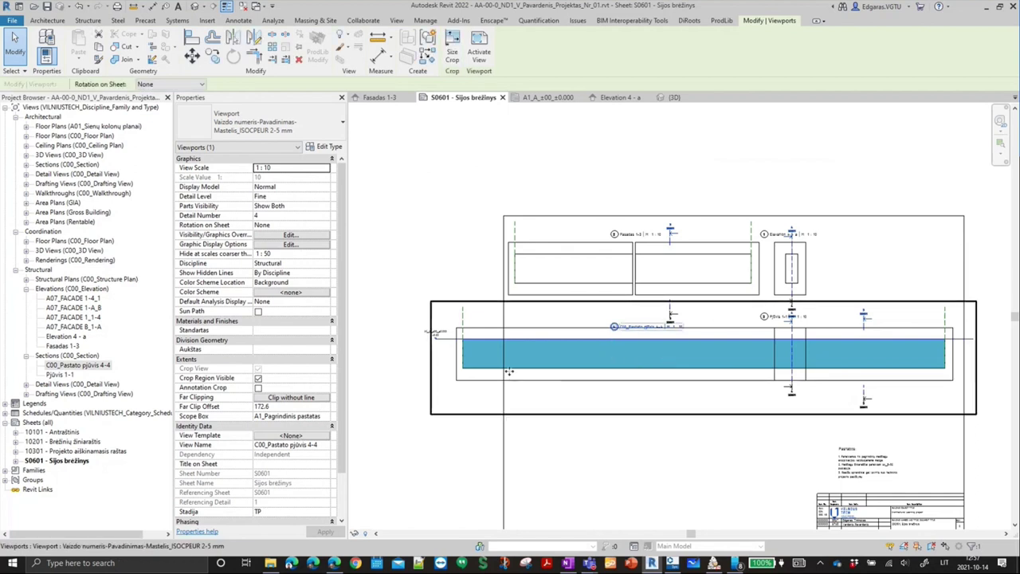
- In the 4-4 section's Visibility/Graphics (VG), hide all model categories
double_click(649, 390)
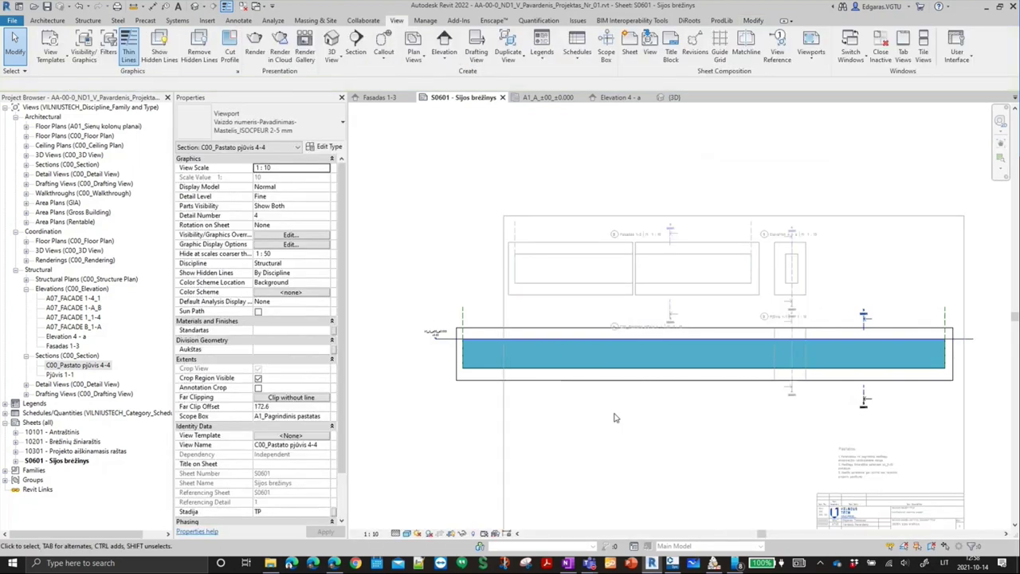
key(v)
key(g)
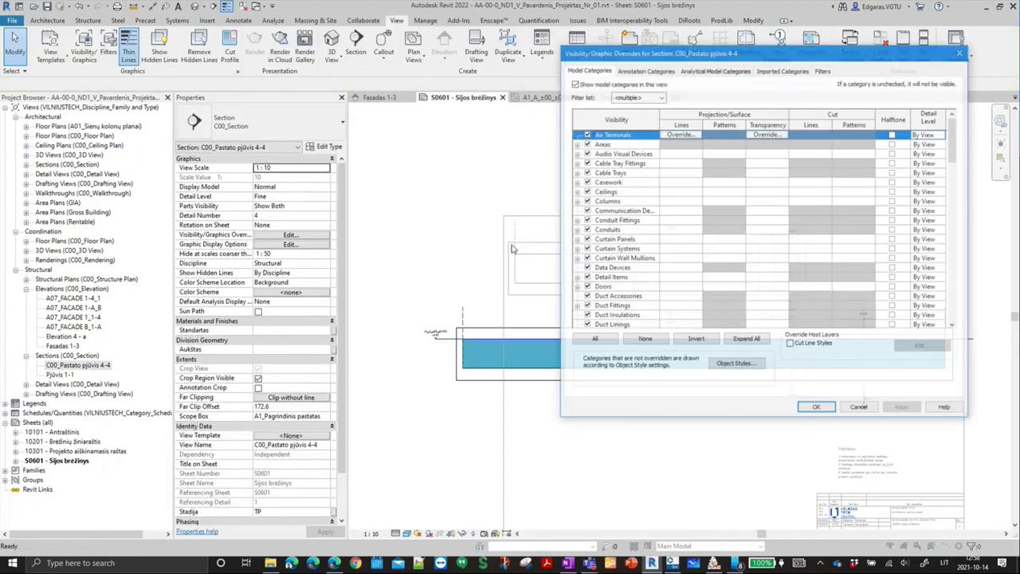
click(593, 339)
click(587, 325)
click(619, 287)
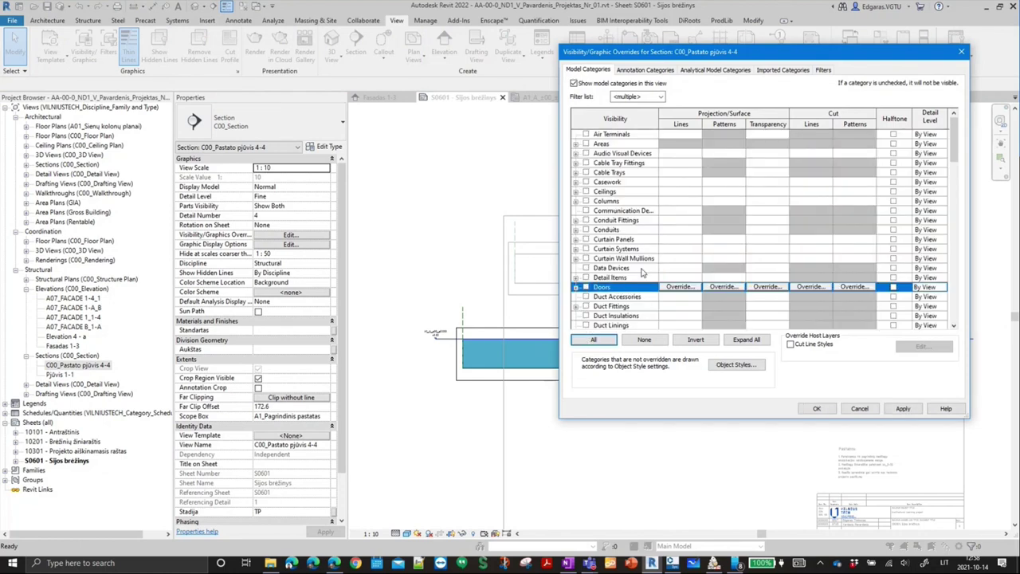
- Turn Structural Rebar and Structural Framing back on, review the other tabs, and apply
scroll(630, 239, down, 2)
scroll(638, 255, down, 3)
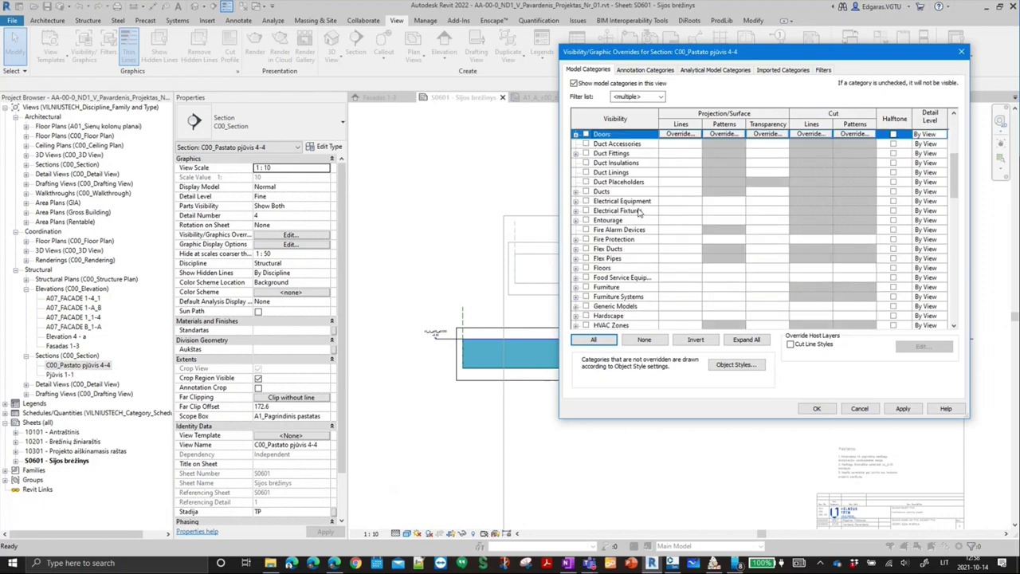
scroll(644, 271, down, 3)
scroll(651, 293, down, 3)
scroll(648, 294, down, 2)
scroll(645, 295, down, 4)
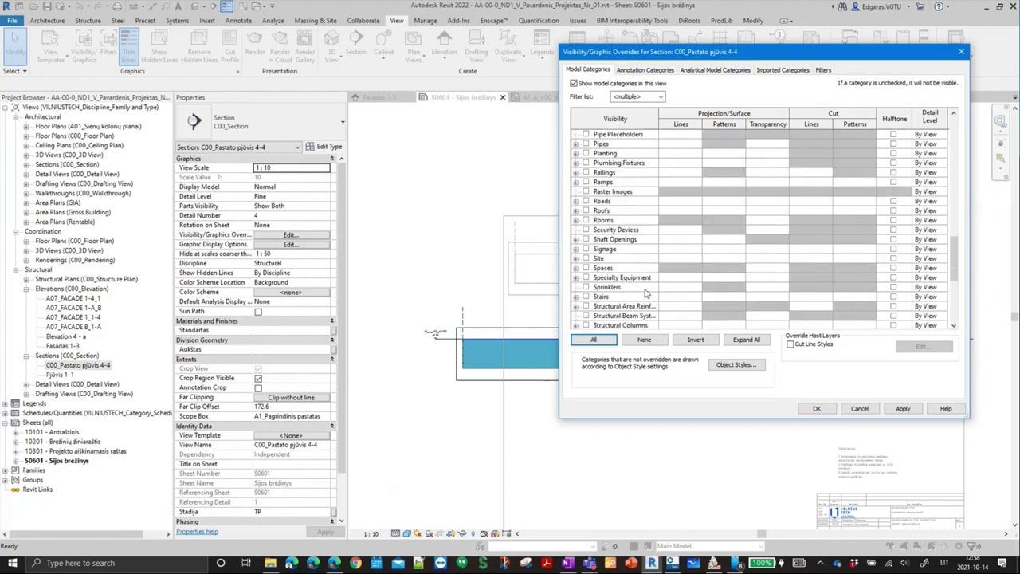
scroll(644, 296, down, 2)
scroll(640, 297, down, 2)
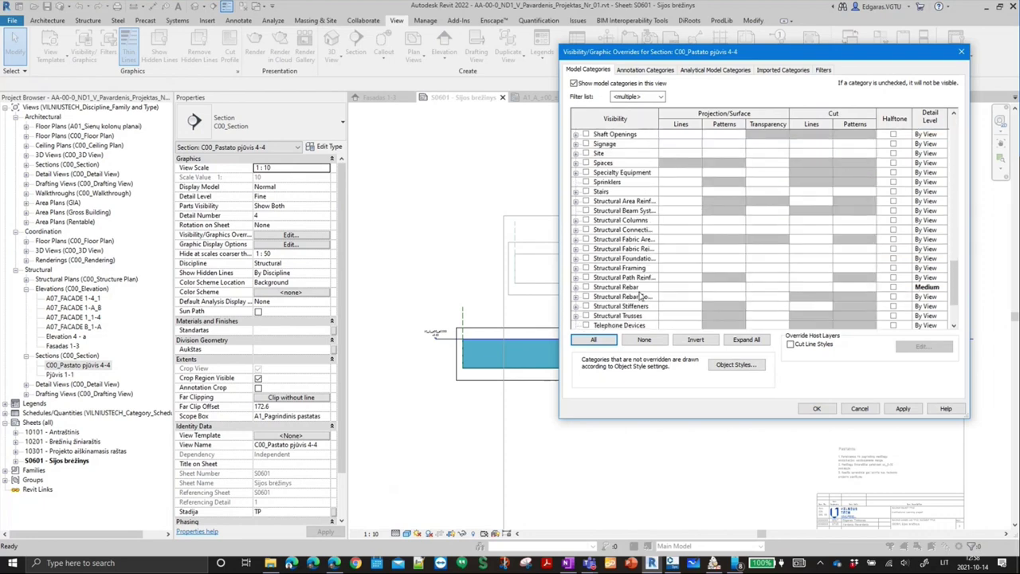
click(587, 288)
click(633, 269)
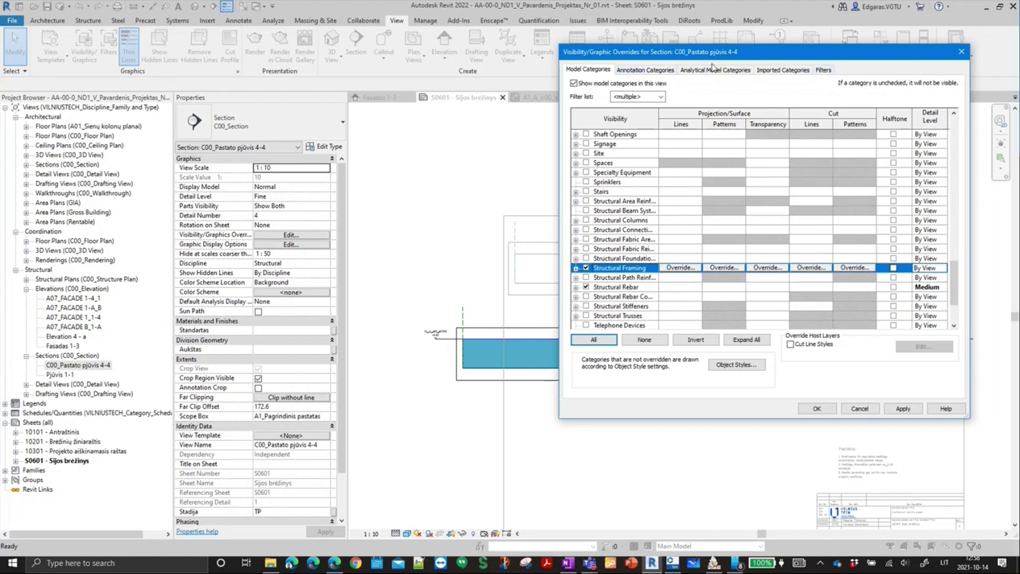
click(824, 70)
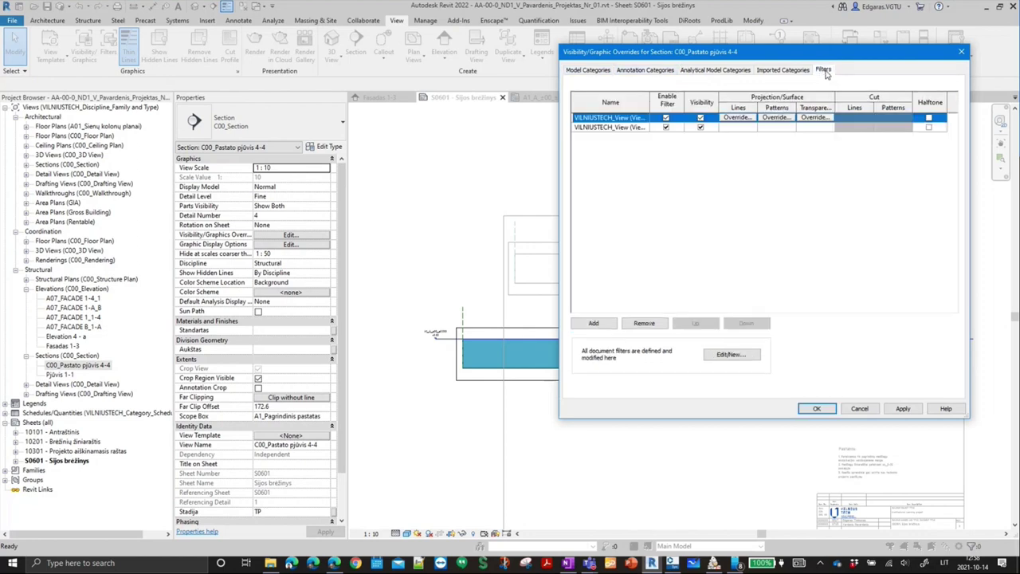
click(800, 72)
click(714, 71)
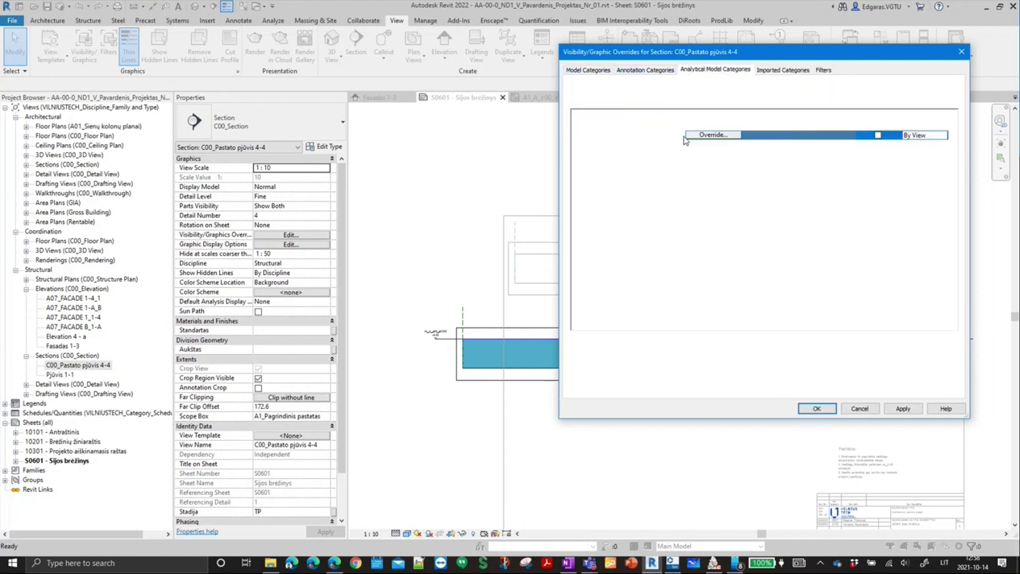
click(817, 409)
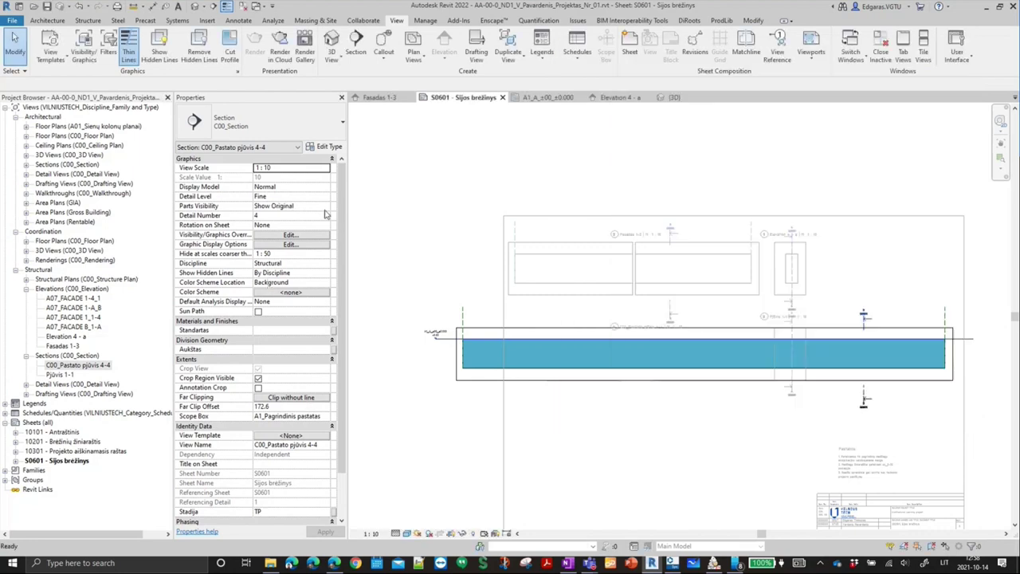
- Switch the section to Hidden Line style and hide all annotation categories
click(406, 534)
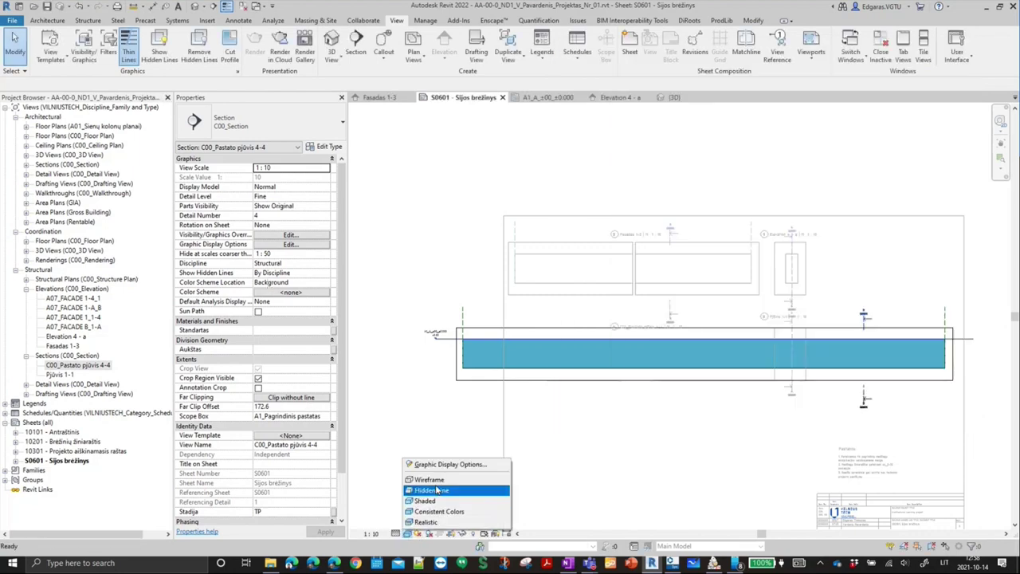
click(462, 488)
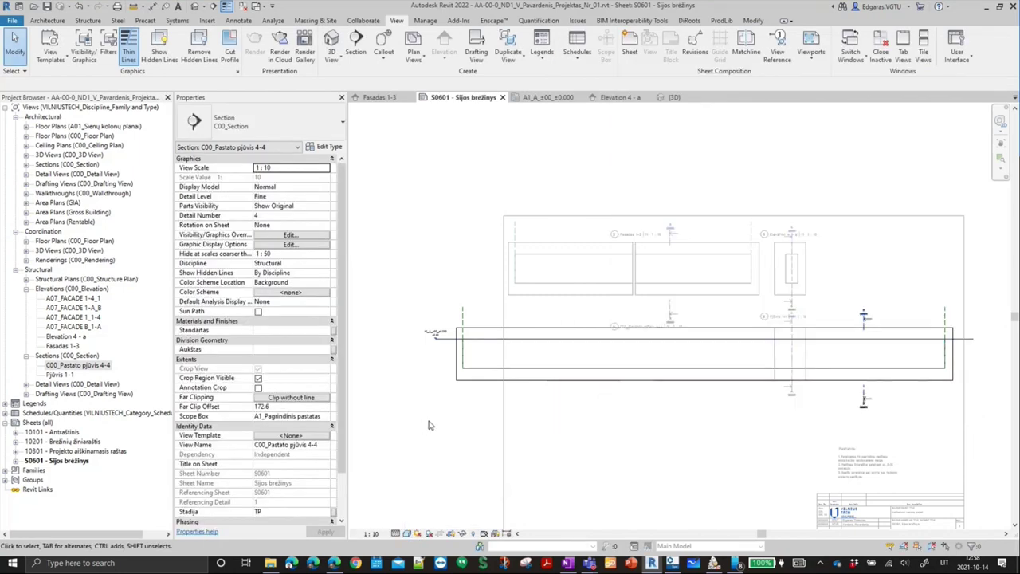
key(v)
key(g)
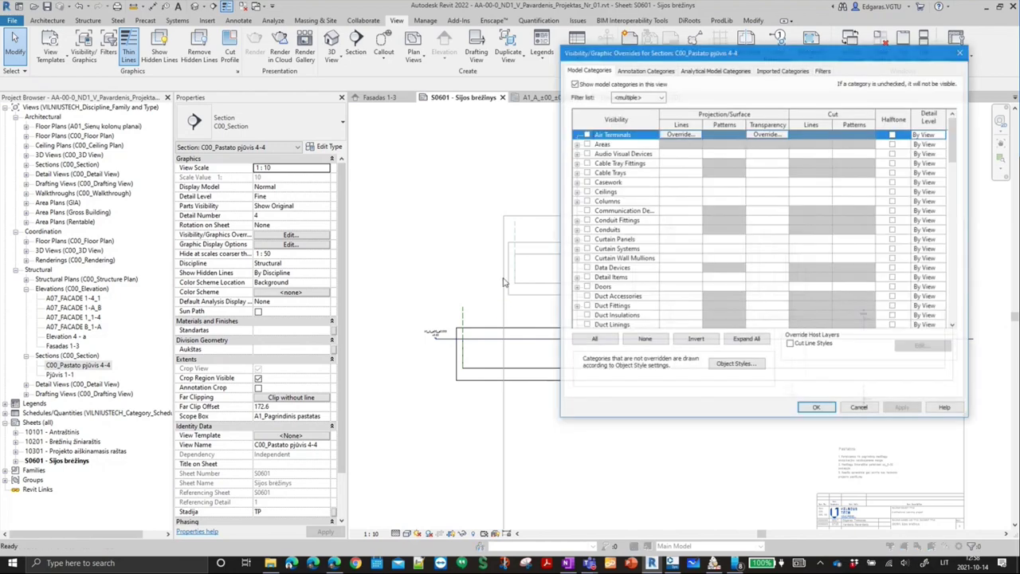
click(644, 69)
click(595, 341)
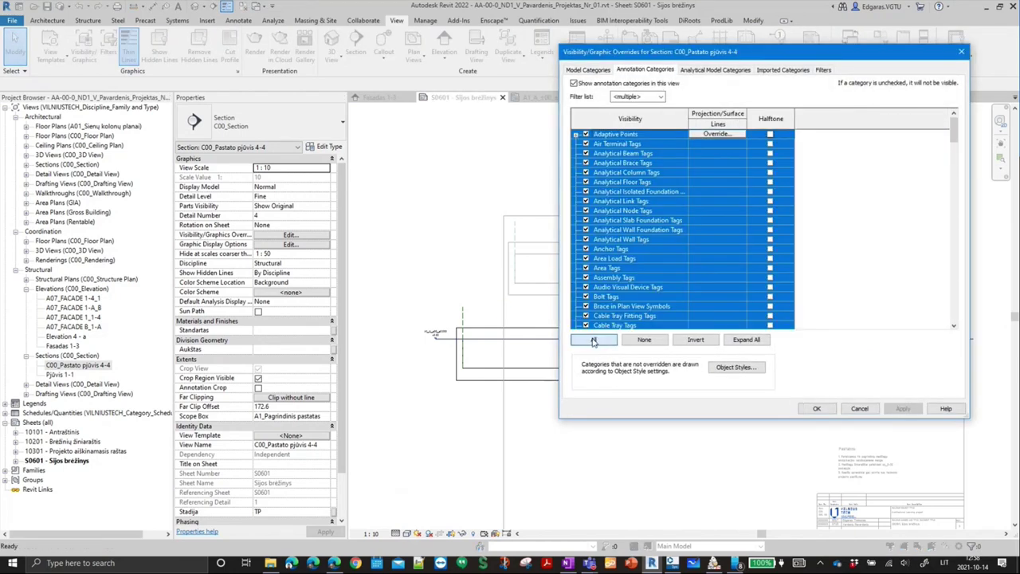
click(587, 327)
click(628, 296)
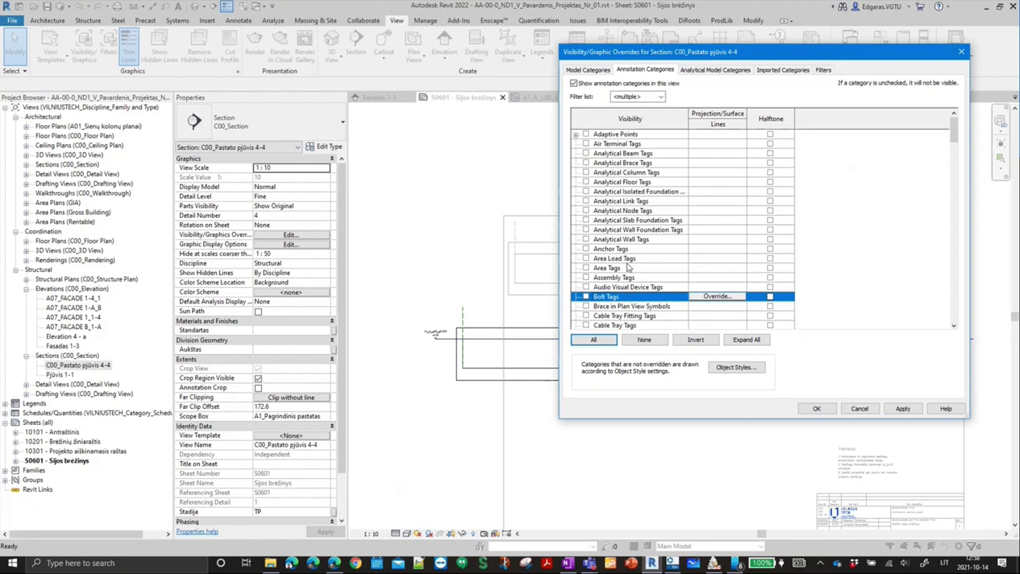
- Show Dimensions, Structural Framing Tags and Structural Rebar Tags annotations, and apply
key(d)
click(587, 325)
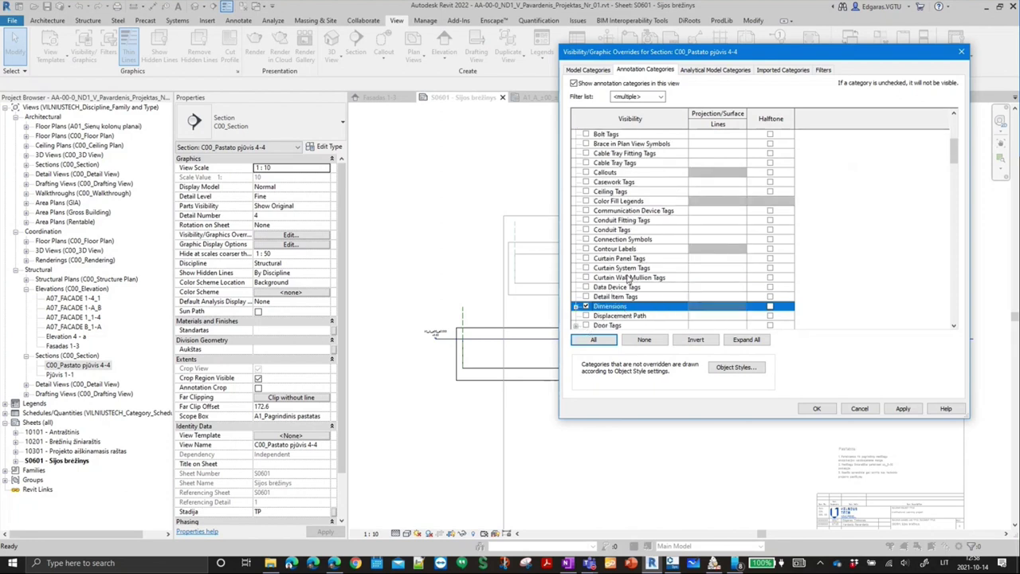
key(r)
scroll(612, 314, down, 1)
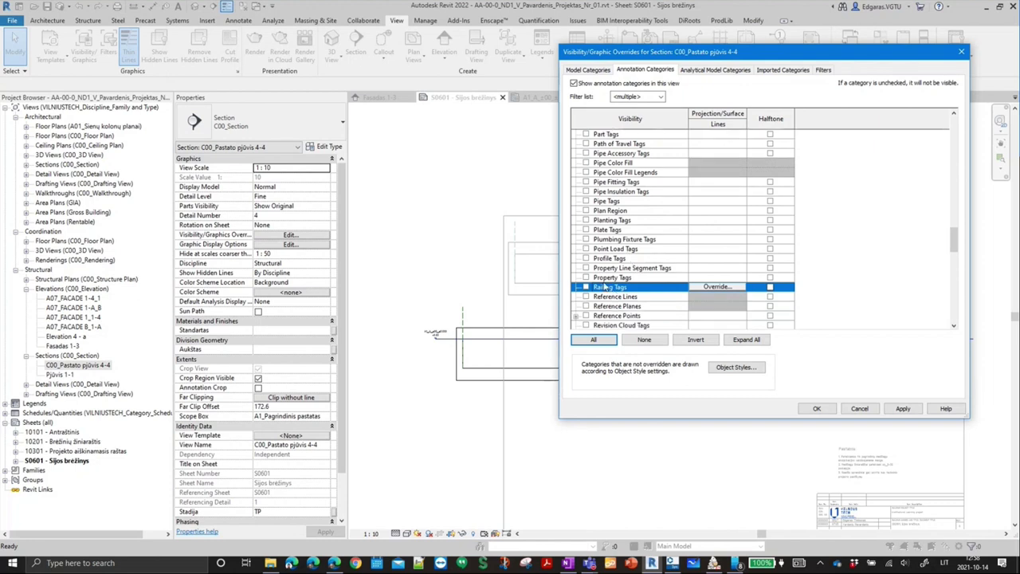
scroll(606, 311, down, 1)
scroll(599, 308, down, 1)
scroll(594, 306, down, 1)
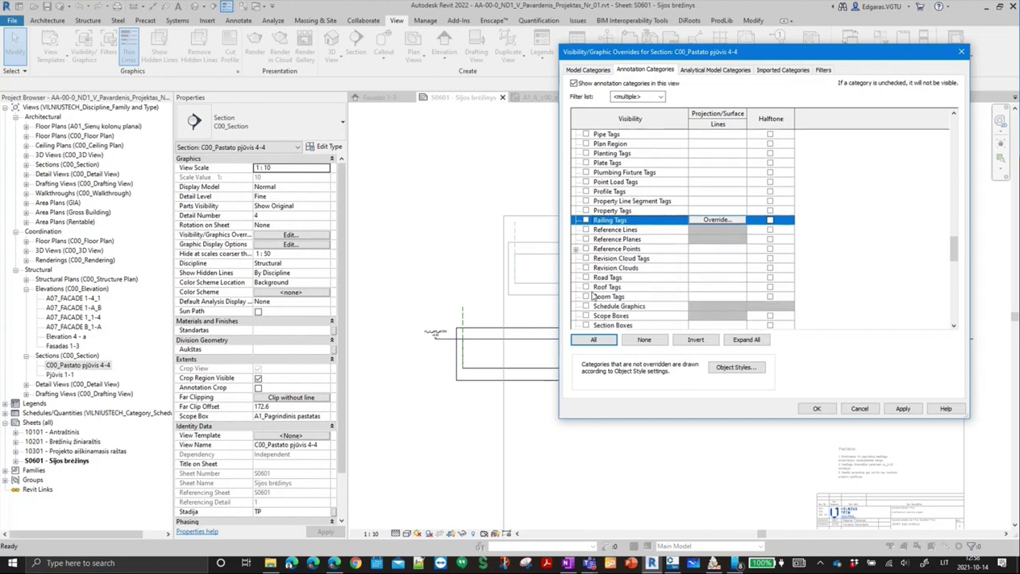
scroll(593, 294, down, 1)
scroll(602, 290, down, 1)
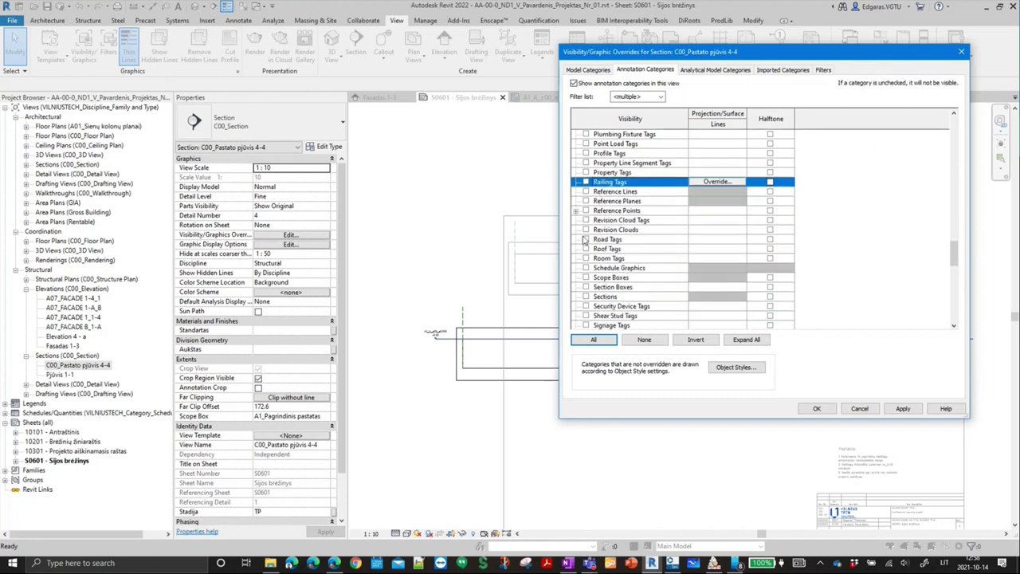
click(620, 271)
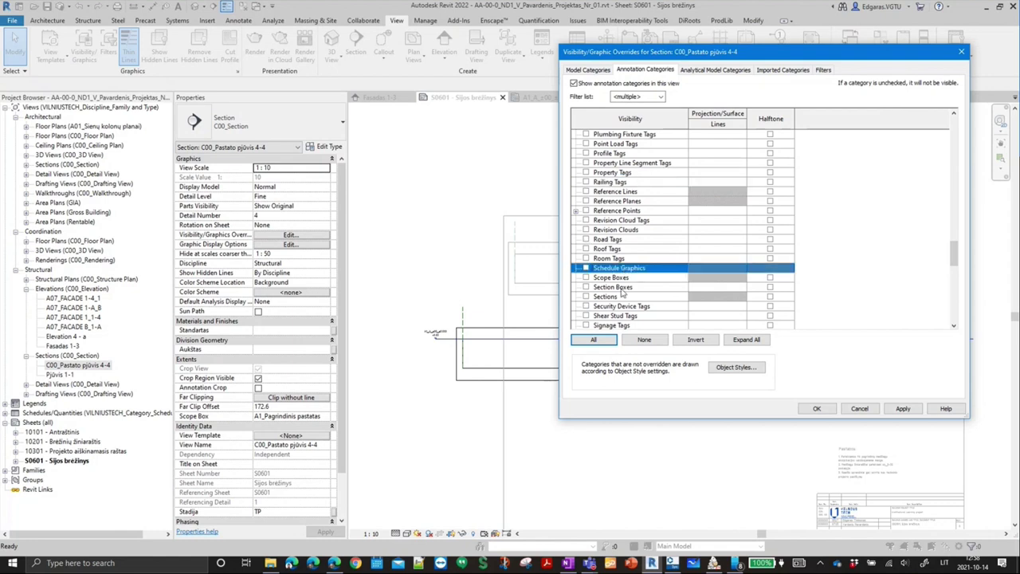
scroll(620, 274, down, 3)
scroll(620, 279, down, 3)
scroll(621, 287, down, 3)
scroll(621, 296, down, 1)
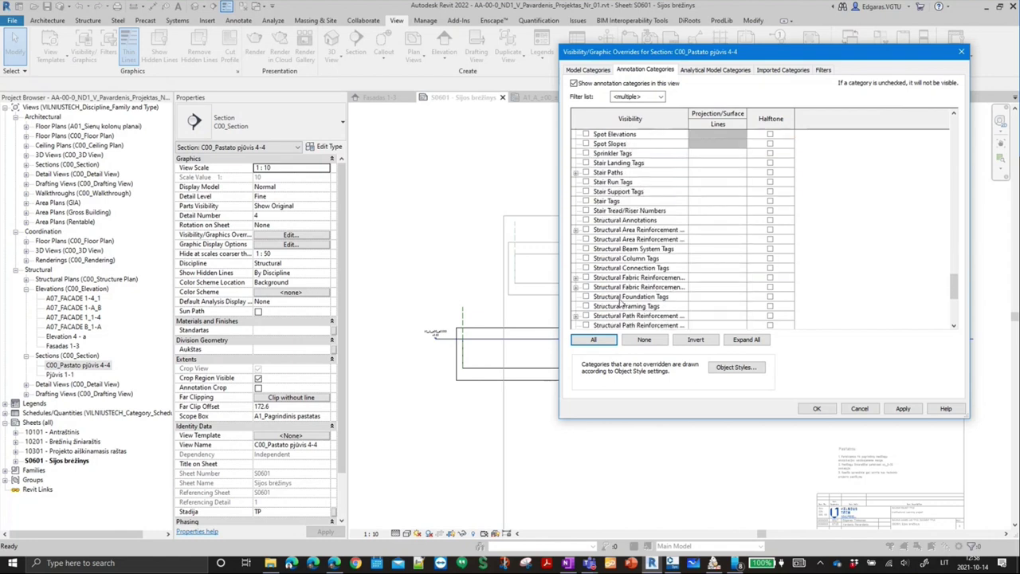
scroll(613, 275, down, 1)
click(642, 279)
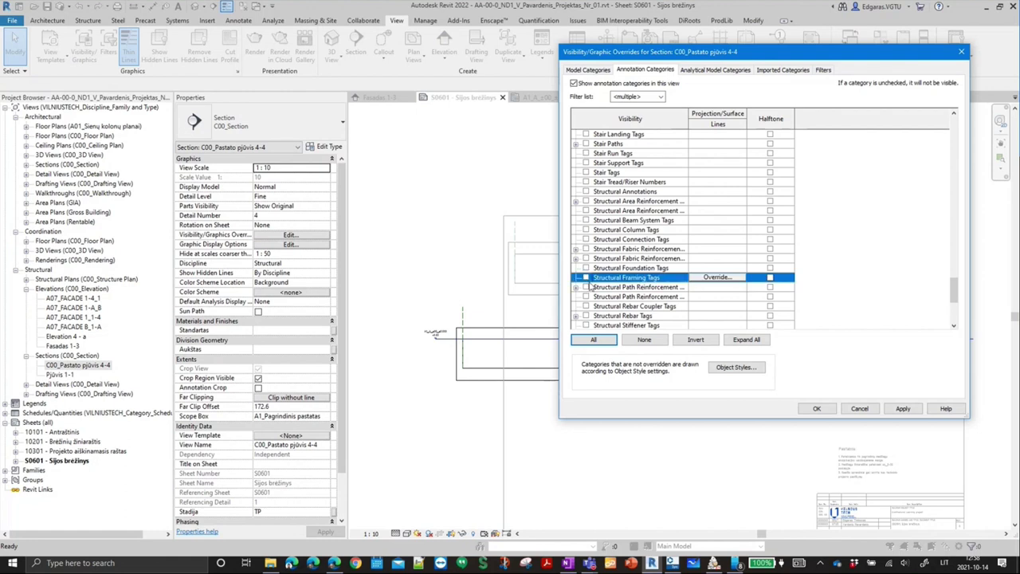
scroll(597, 311, down, 1)
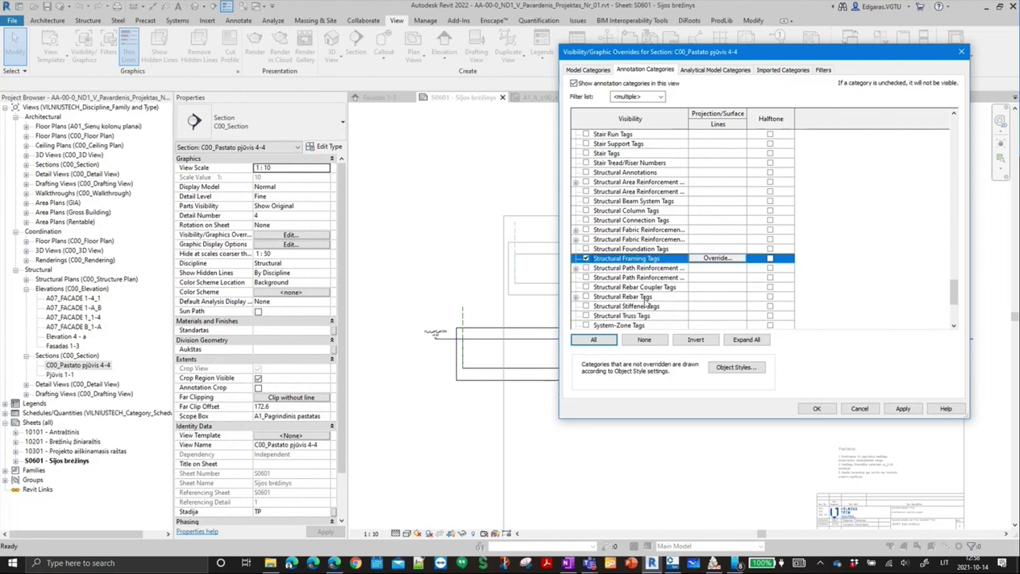
click(586, 296)
scroll(665, 306, down, 1)
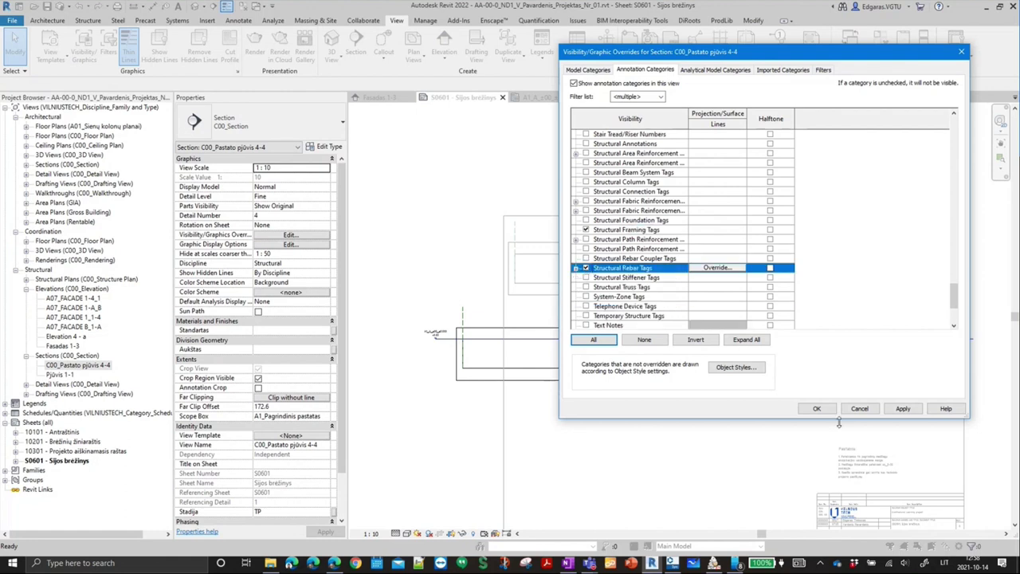
click(817, 409)
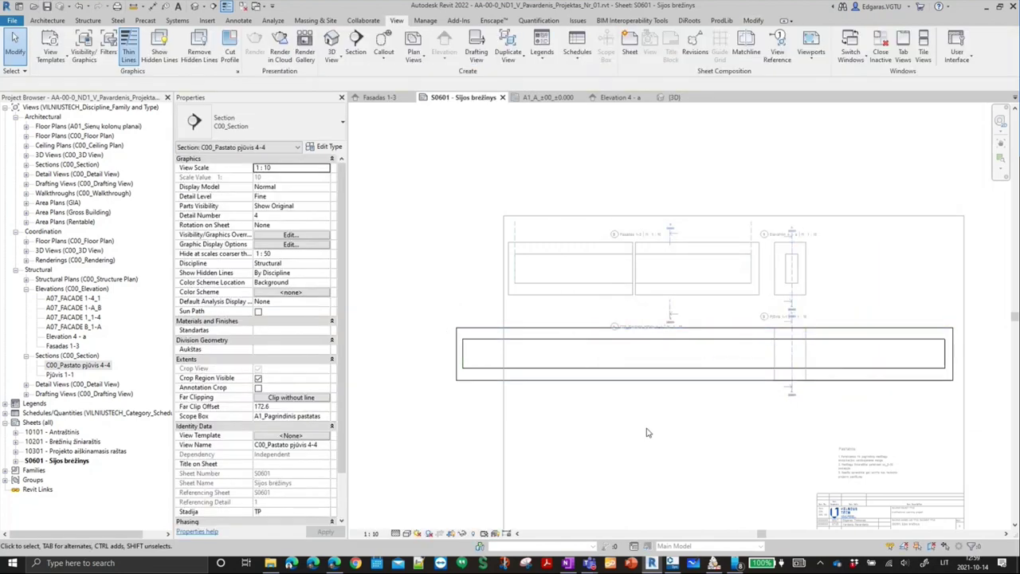
- Also turn on the Sections annotation category in the view
key(v)
key(g)
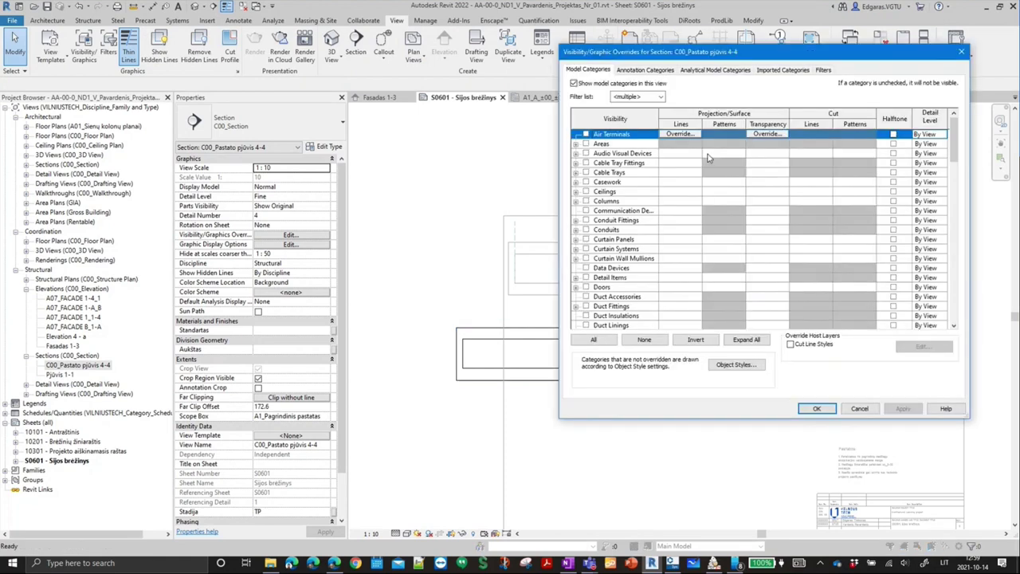
click(645, 70)
key(s)
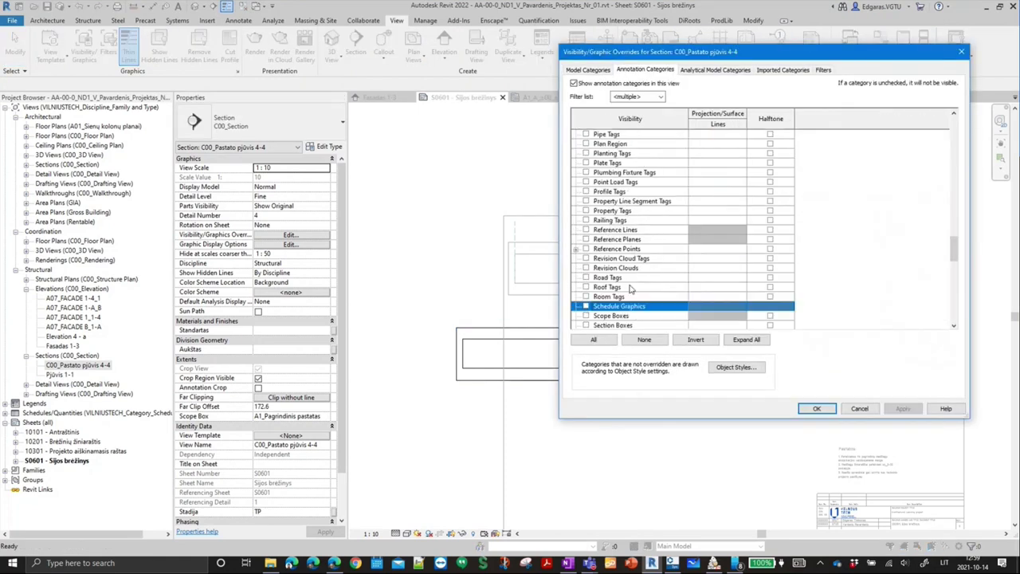
scroll(625, 294, down, 1)
click(618, 307)
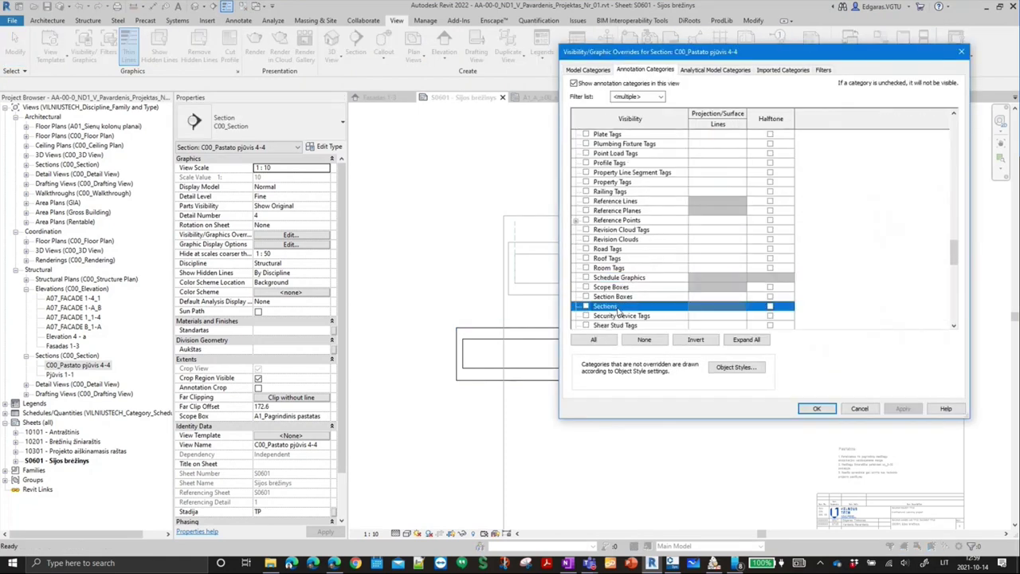
click(827, 408)
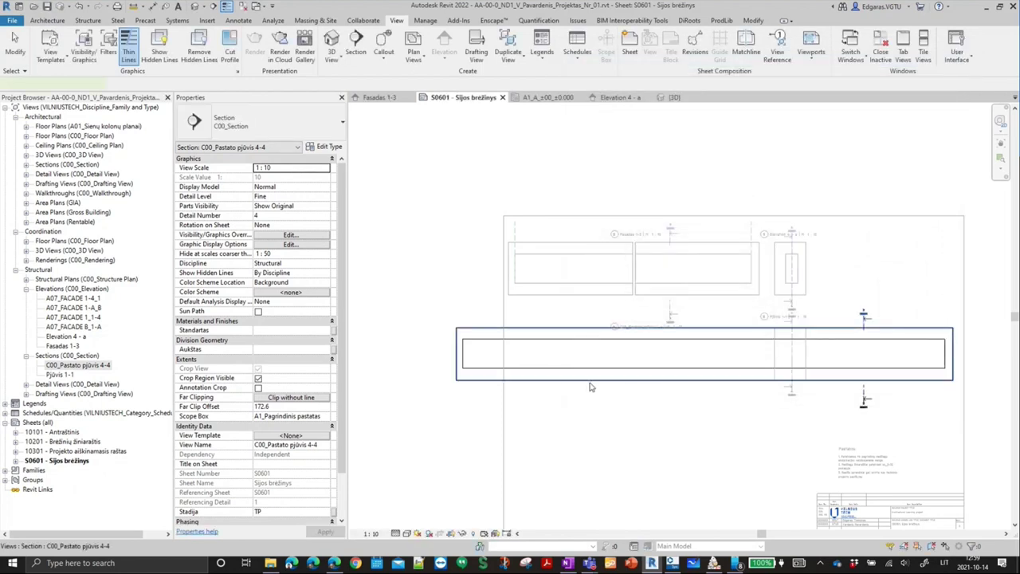
- Slide the right beam segment next to the left one and align the viewport beneath the upper views
click(589, 387)
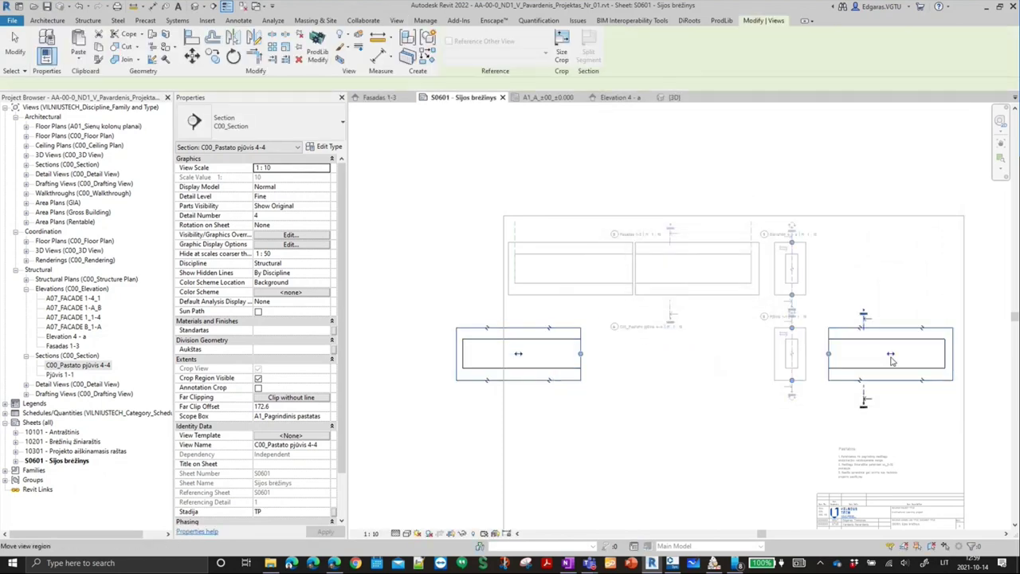
drag(890, 357, 648, 356)
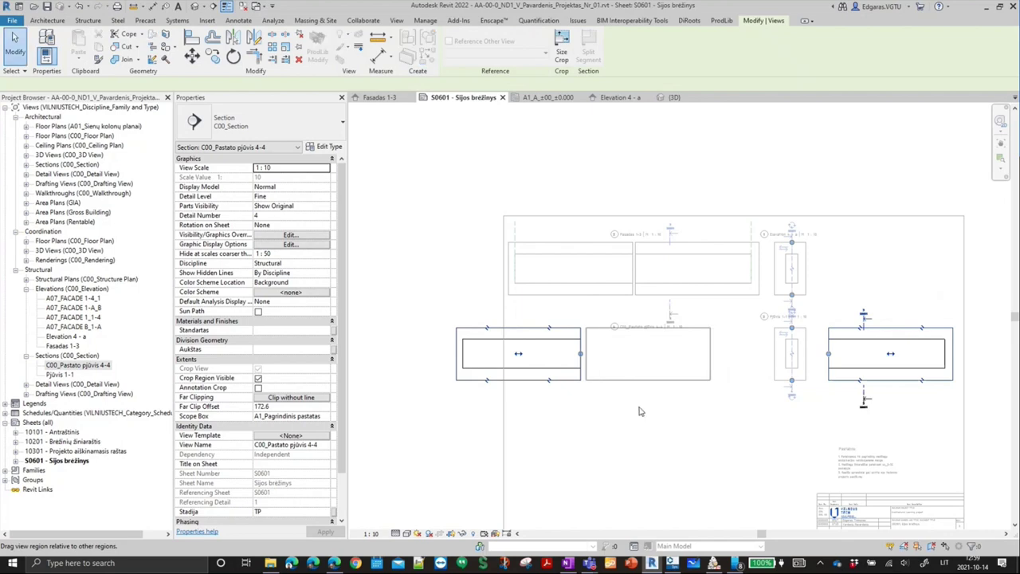
click(550, 355)
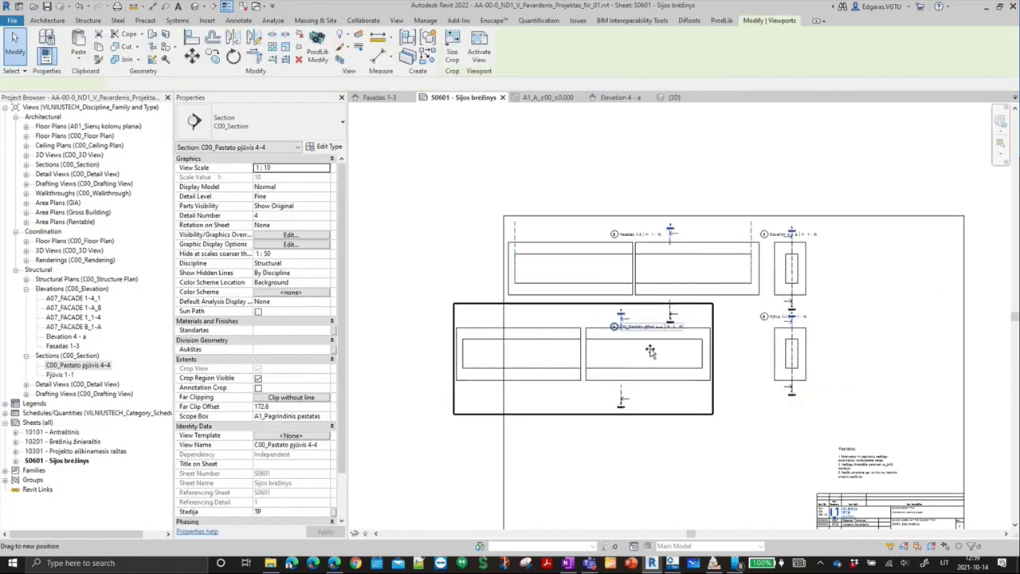
drag(660, 325, 601, 355)
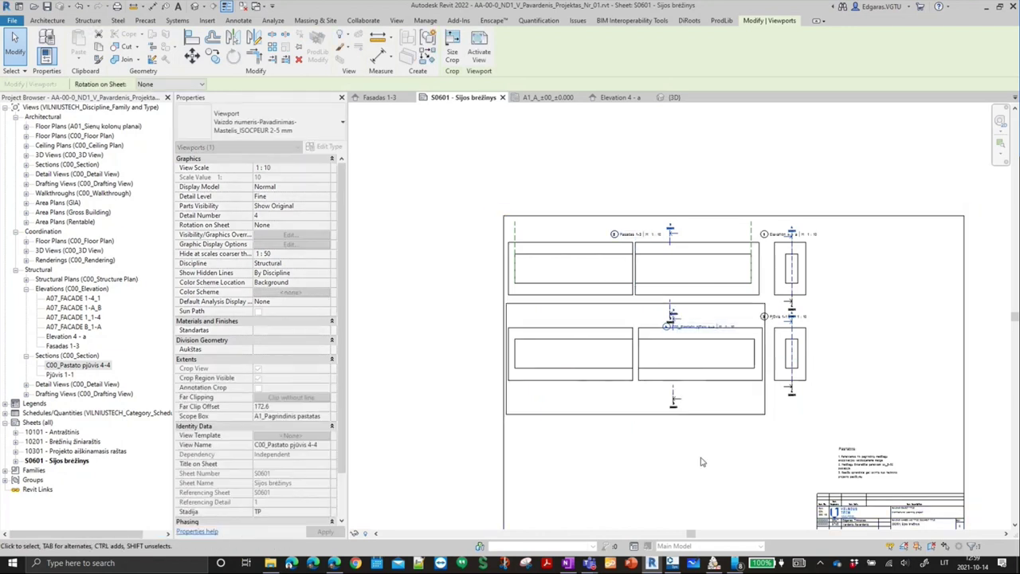
middle_drag(668, 441, 630, 358)
key(Escape)
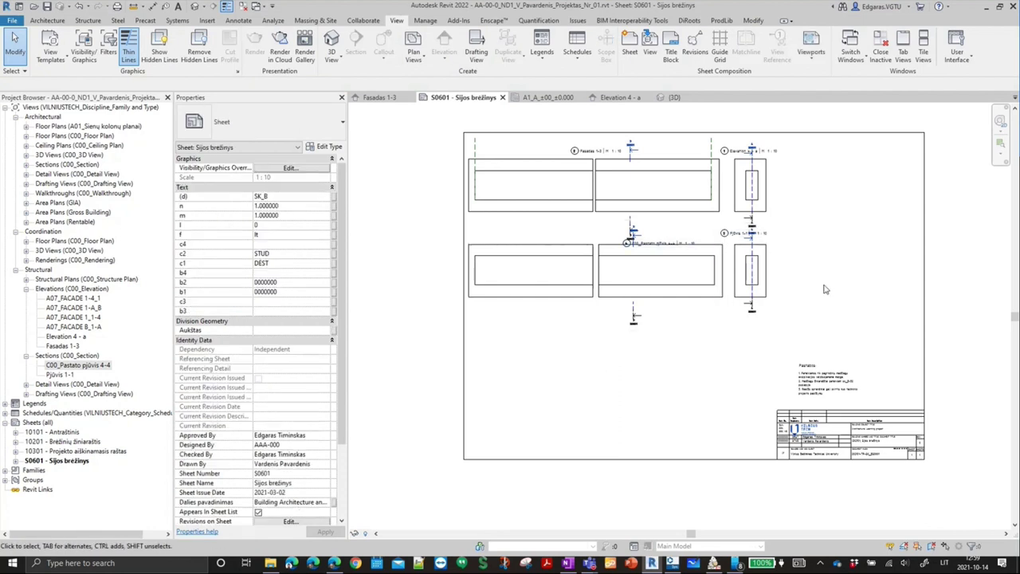
- Duplicate the beam section view and section Pjūvis 1-1
right_click(84, 366)
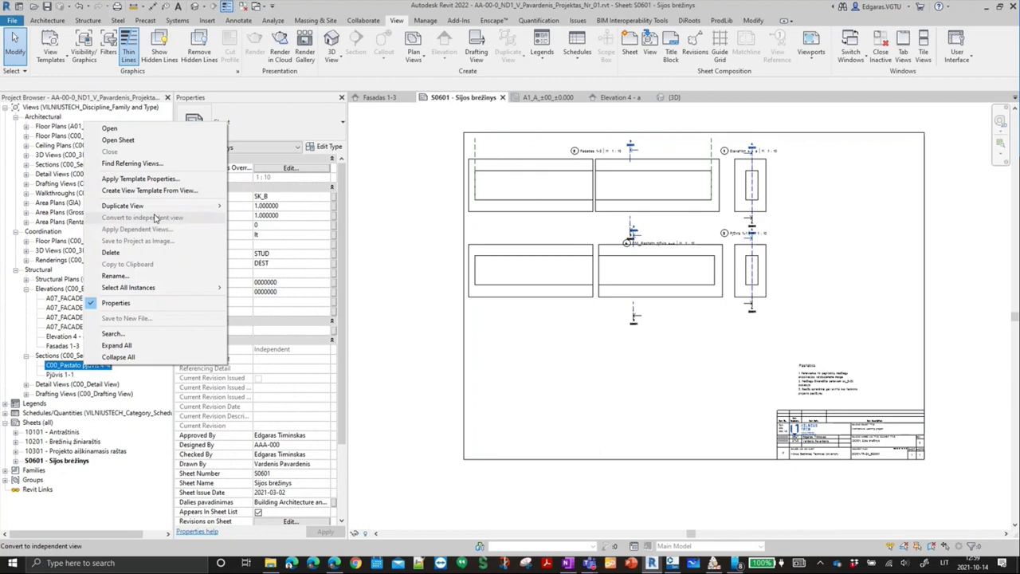
click(247, 205)
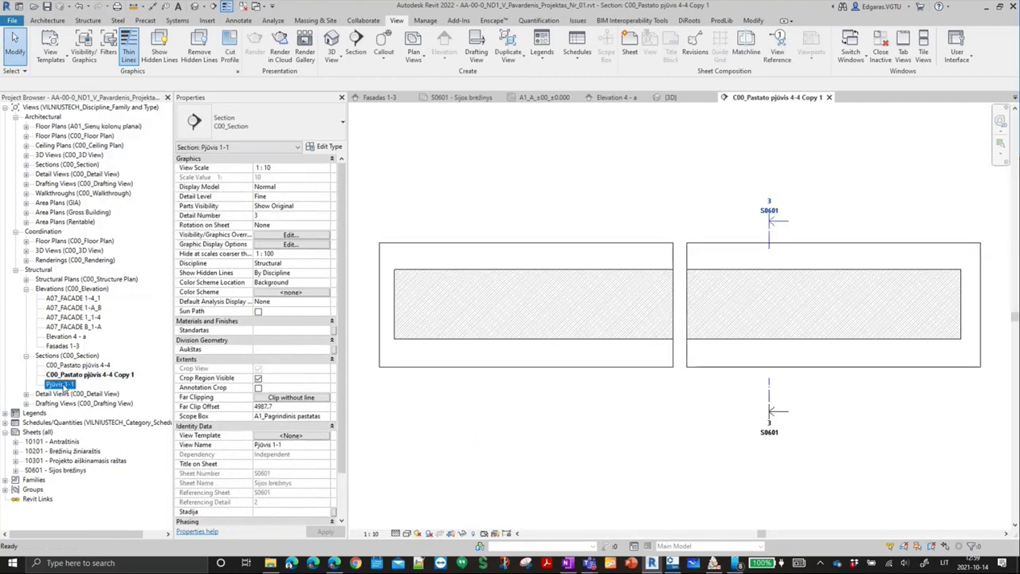
right_click(63, 386)
click(247, 235)
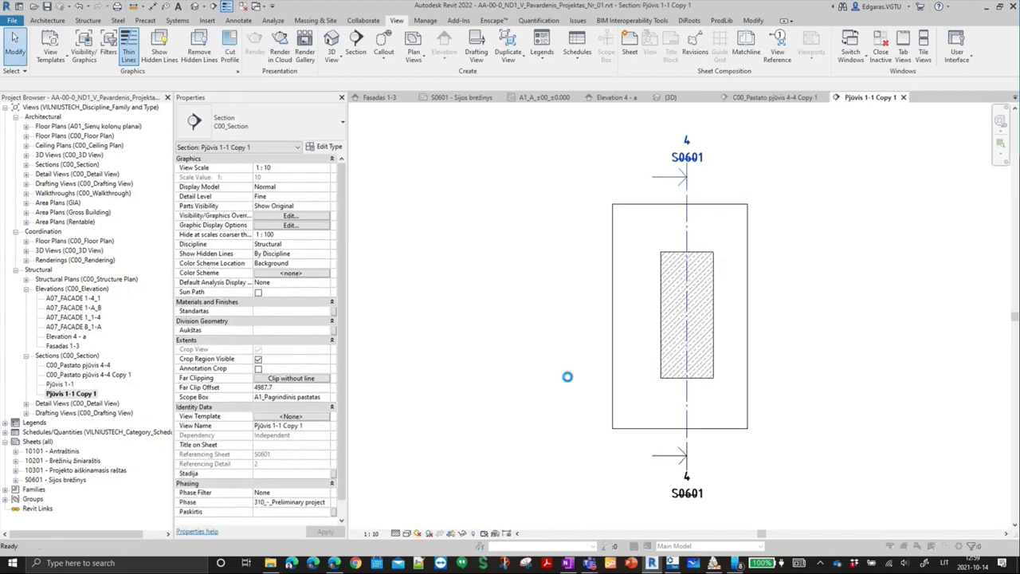
- In Pjūvis 1-1 Copy 1, hide all model categories except Structural Rebar
key(v)
key(v)
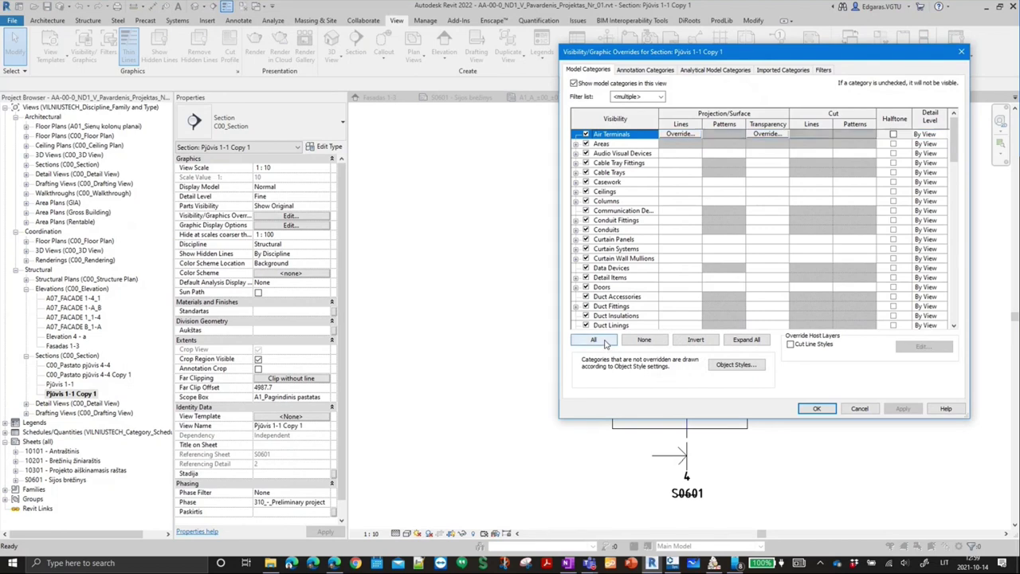
click(593, 340)
click(586, 325)
scroll(619, 305, down, 2)
scroll(619, 305, down, 2)
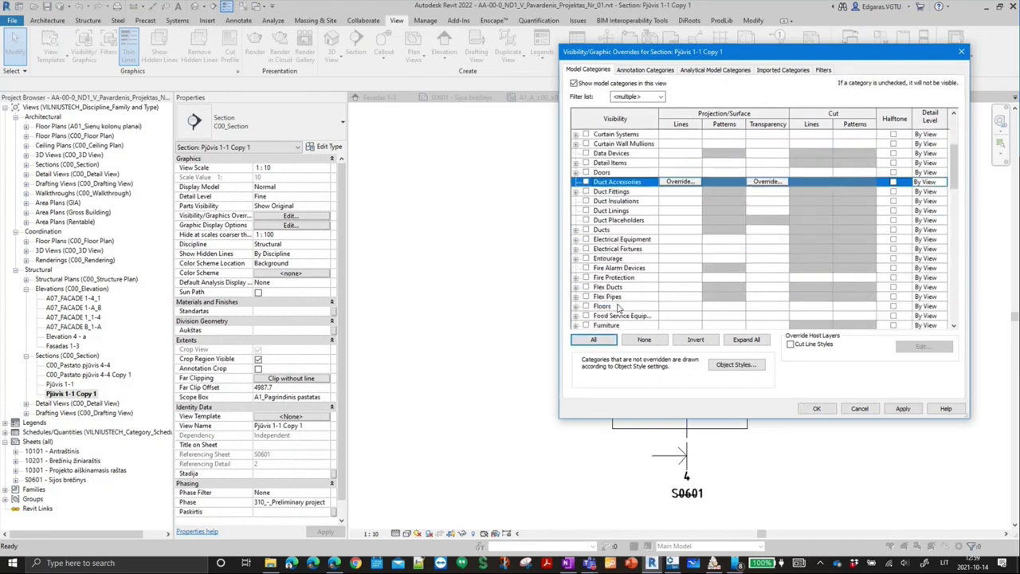
scroll(619, 304, down, 6)
scroll(619, 304, down, 10)
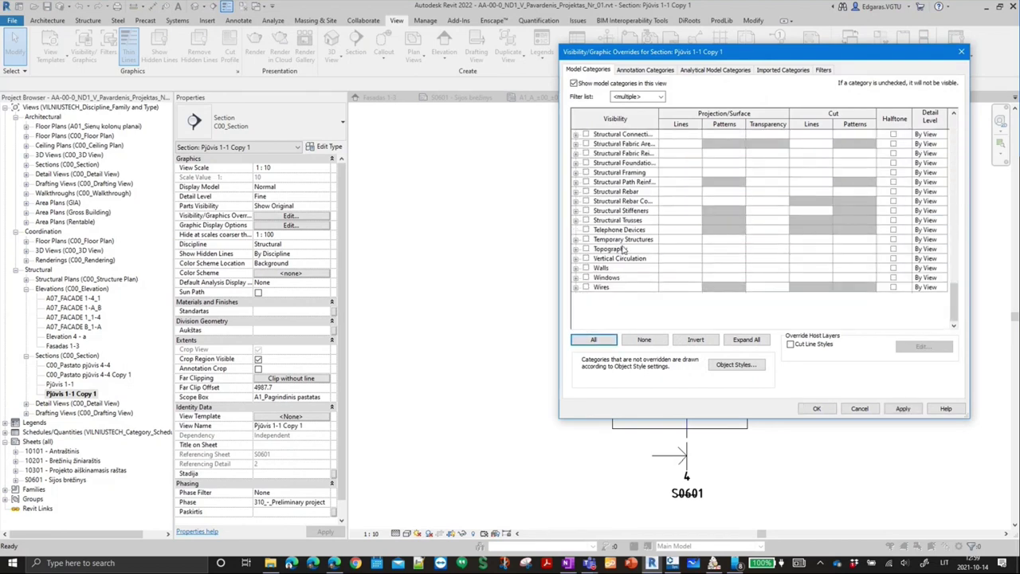
click(586, 191)
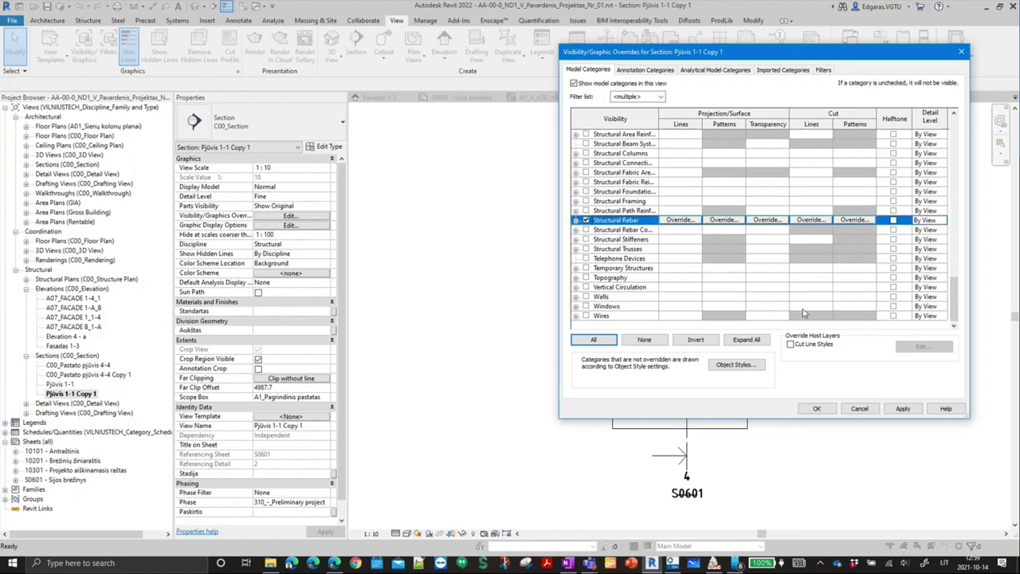
- Hide all annotation categories except Structural Rebar Tags and Sections, and apply
click(660, 74)
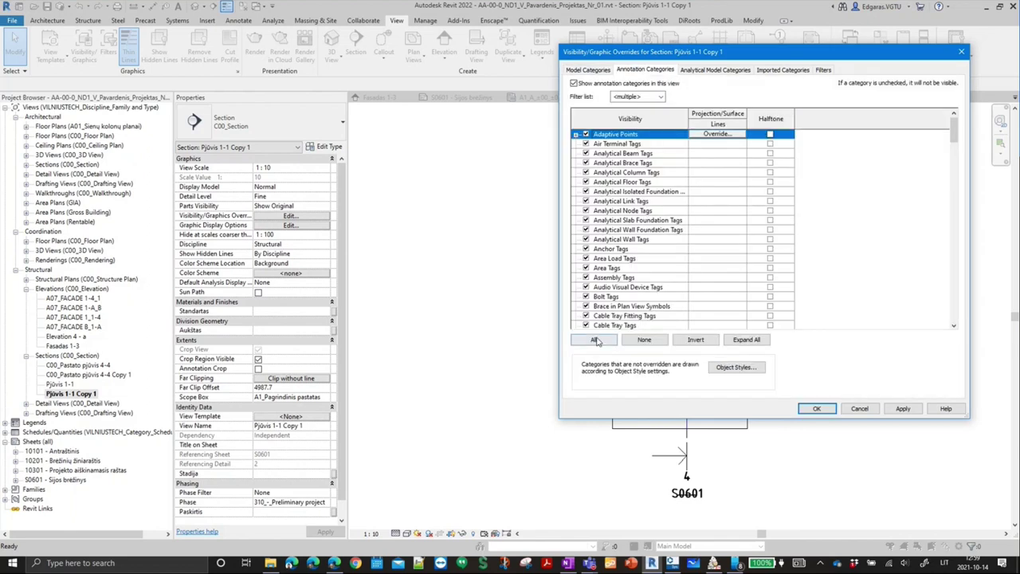
click(588, 336)
click(585, 326)
scroll(630, 295, down, 5)
scroll(629, 294, down, 5)
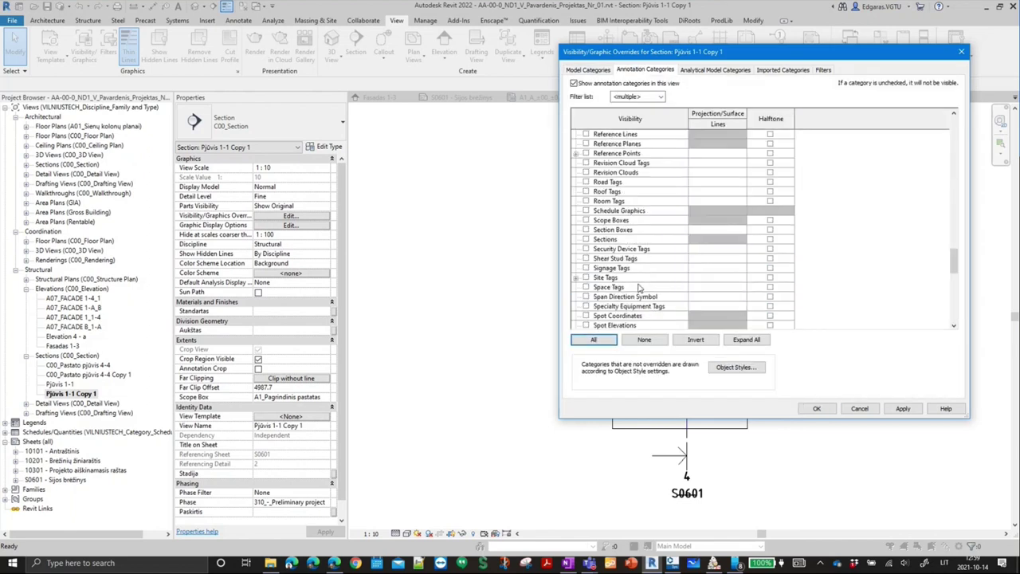
scroll(634, 290, down, 5)
scroll(637, 210, up, 2)
scroll(609, 215, up, 2)
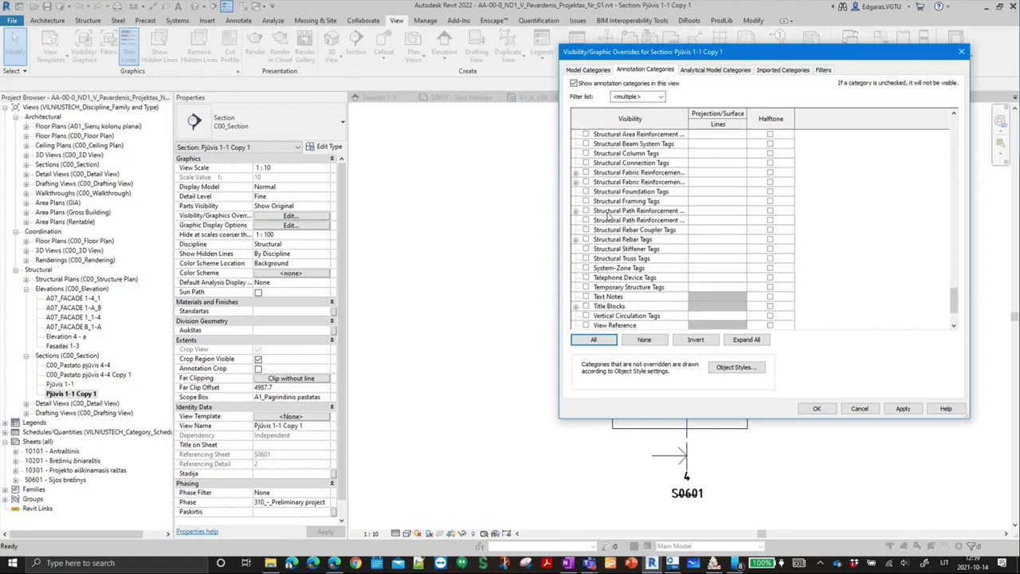
scroll(598, 210, up, 1)
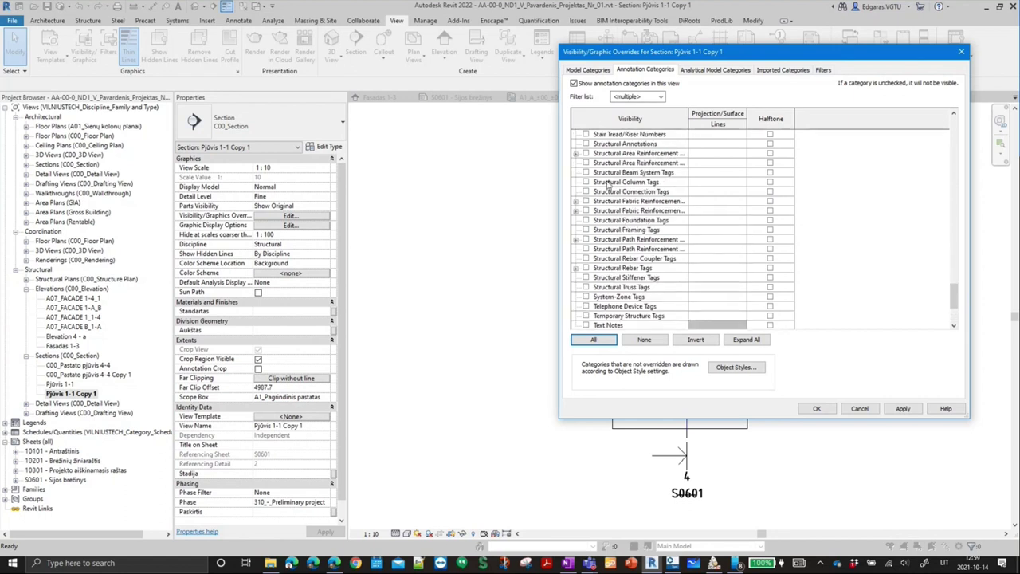
click(587, 267)
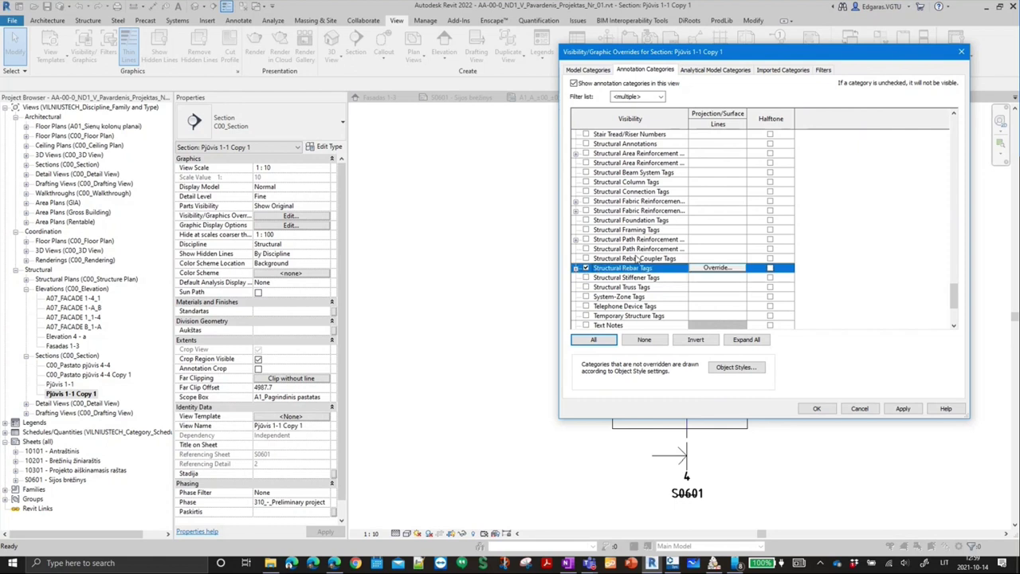
scroll(630, 287, up, 2)
click(637, 258)
scroll(640, 249, up, 1)
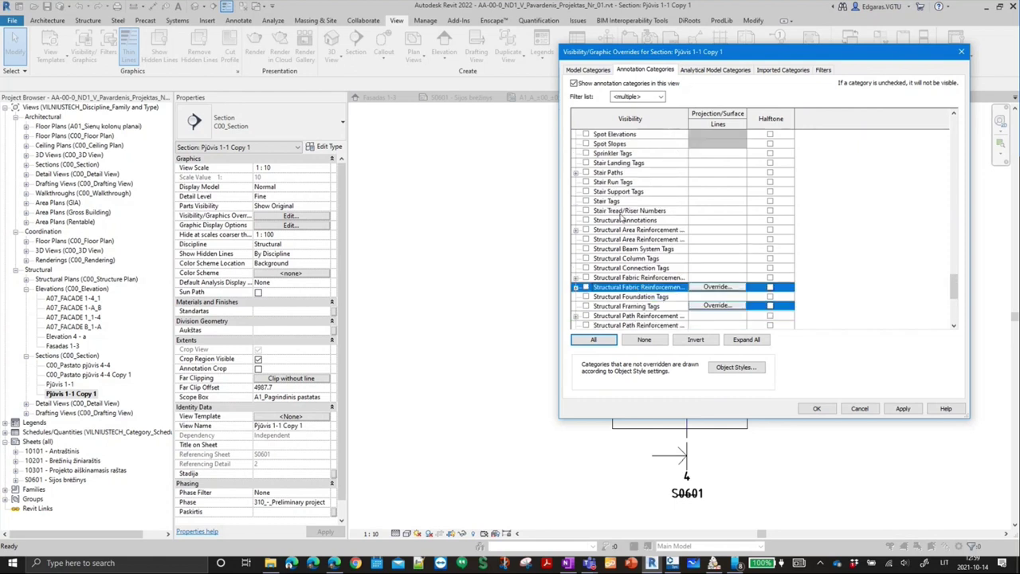
scroll(629, 223, up, 3)
click(626, 183)
scroll(621, 191, up, 2)
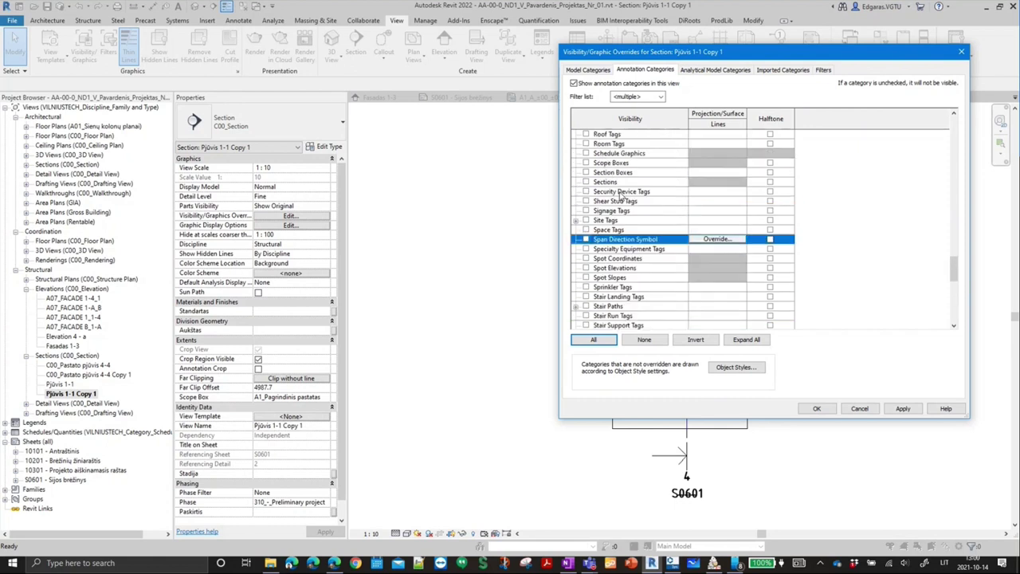
click(586, 182)
click(816, 408)
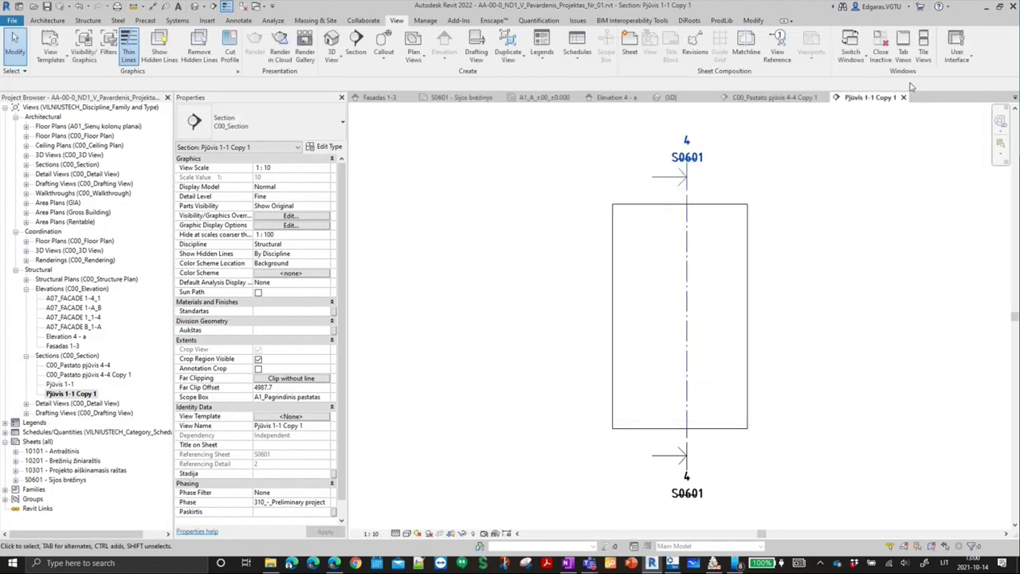
- Close the Pjūvis 1-1 Copy 1 section and tick Structural Framing in the 4-4 Copy 1 model categories
click(903, 97)
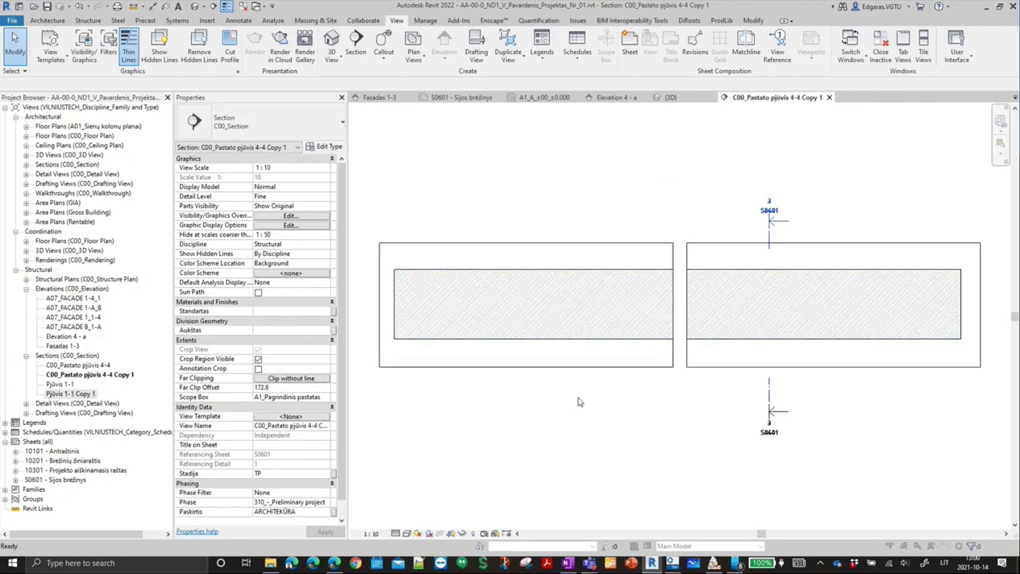
key(v)
key(v)
click(628, 296)
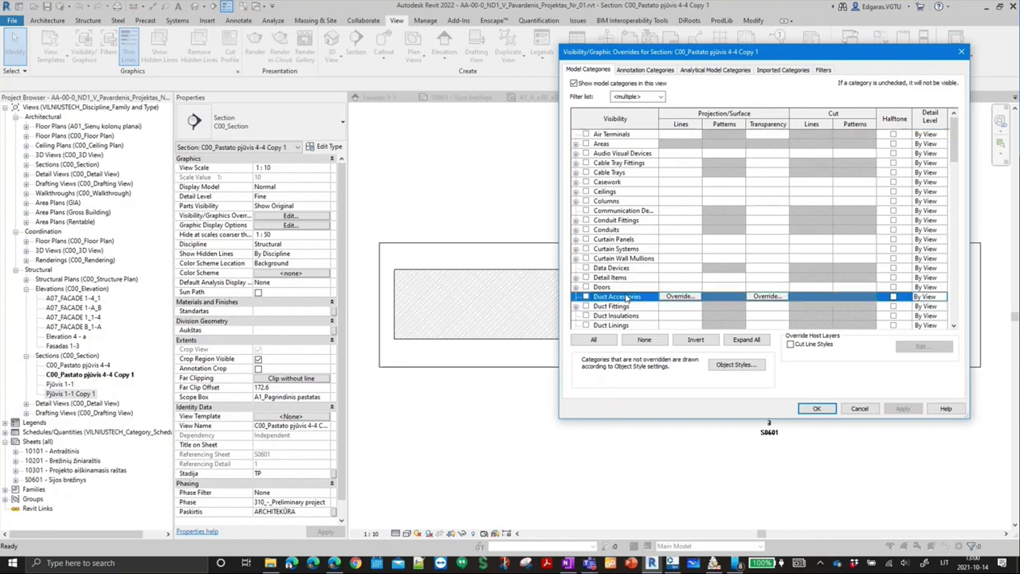
scroll(627, 300, down, 2)
scroll(622, 301, down, 3)
scroll(614, 304, down, 2)
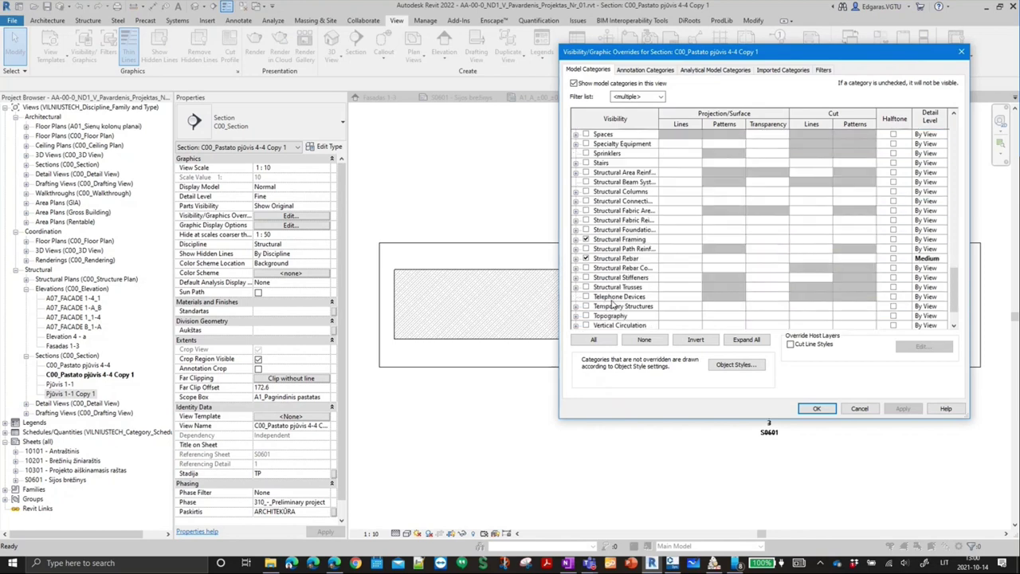
click(586, 240)
- Hide Structural Framing Tags in the 4-4 Copy 1 section, confirm, and close it
click(645, 69)
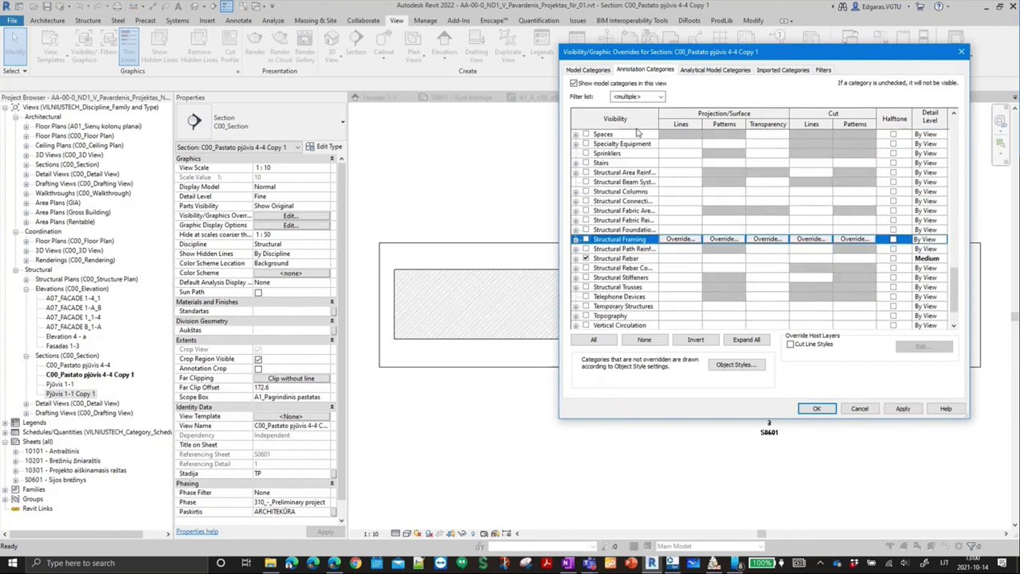
click(646, 243)
scroll(646, 243, down, 5)
scroll(638, 263, down, 5)
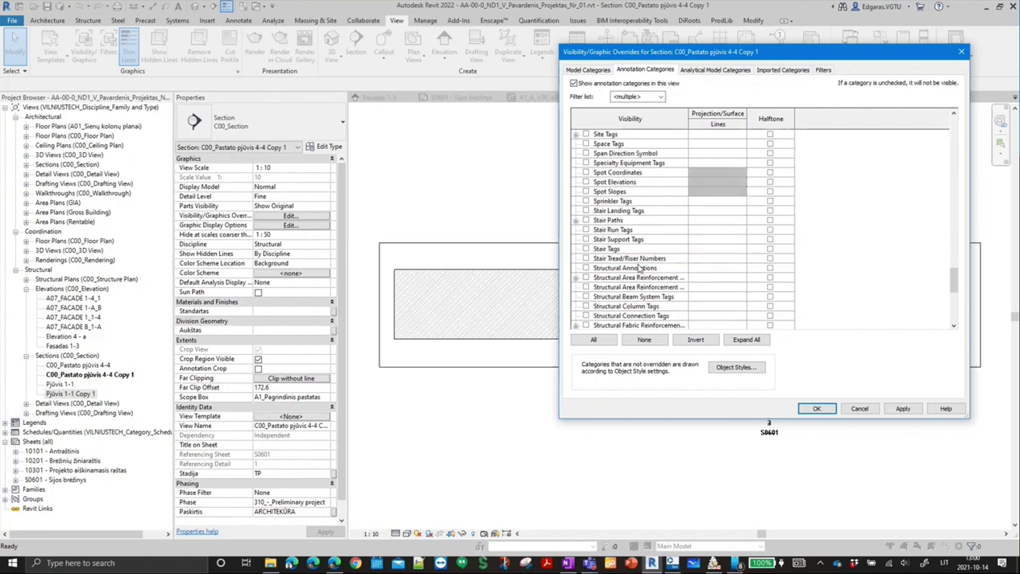
scroll(630, 279, down, 2)
scroll(620, 293, down, 2)
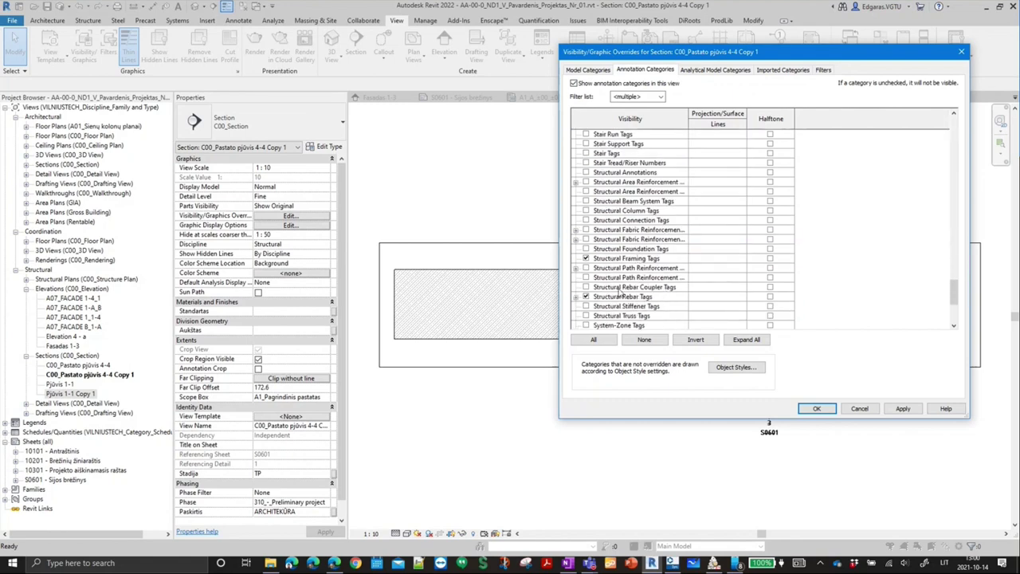
click(587, 259)
click(819, 409)
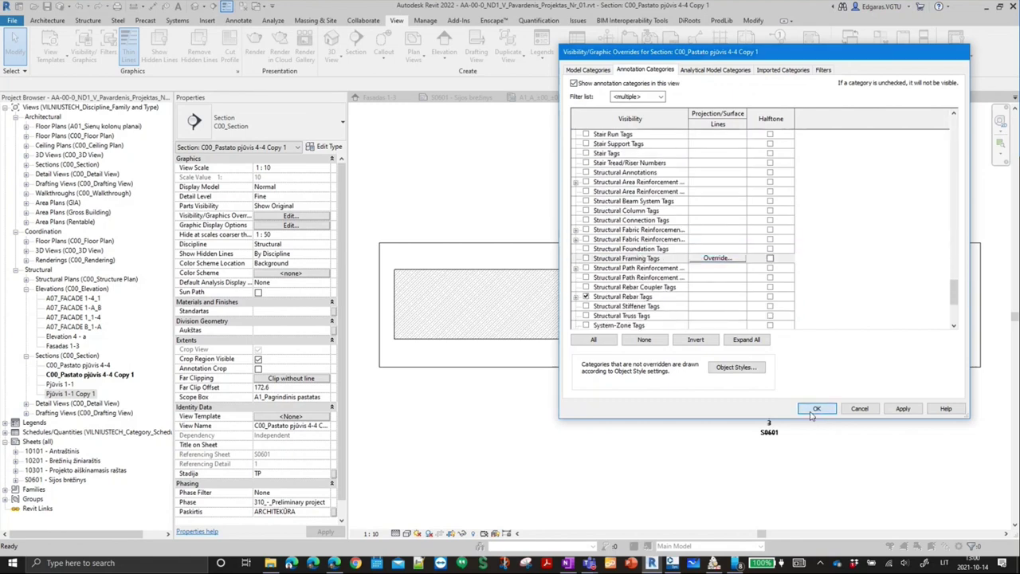
click(829, 97)
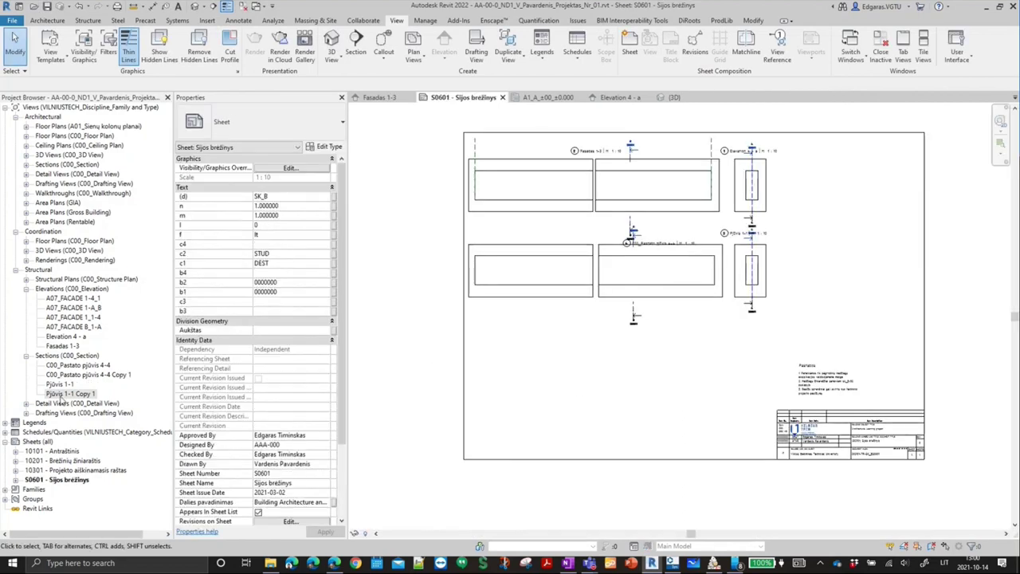
- Place Pjūvis 1-1 Copy 1 and C00_Pastato pjūvis 4-4 Copy 1 in the sheet's bottom row
click(70, 393)
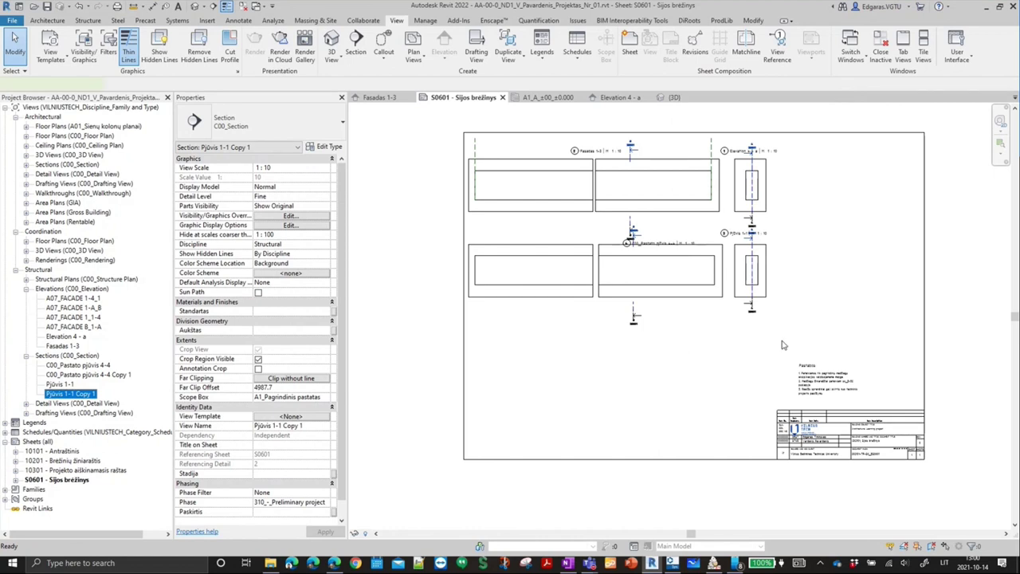
drag(783, 344, 753, 365)
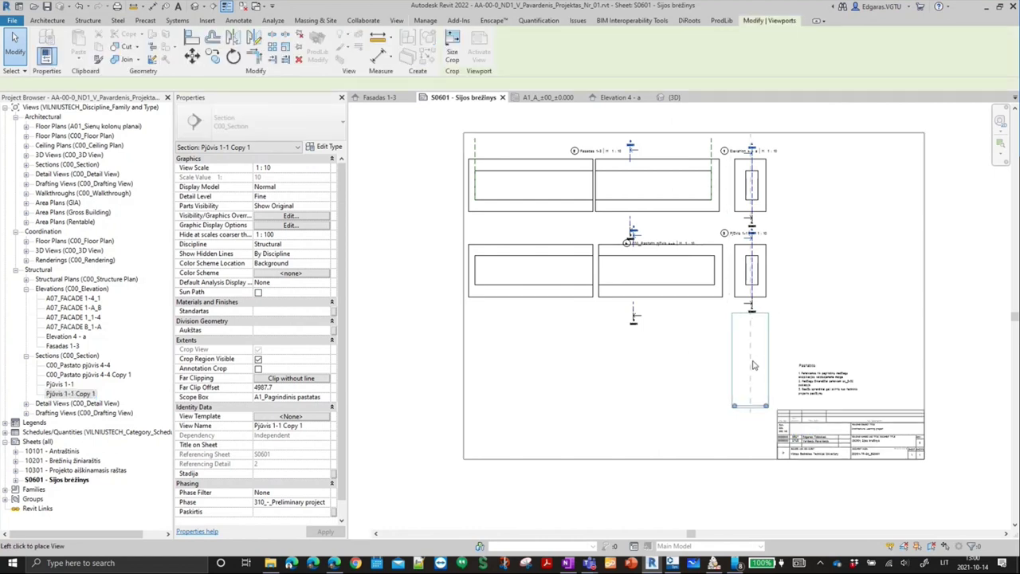
click(753, 365)
click(112, 375)
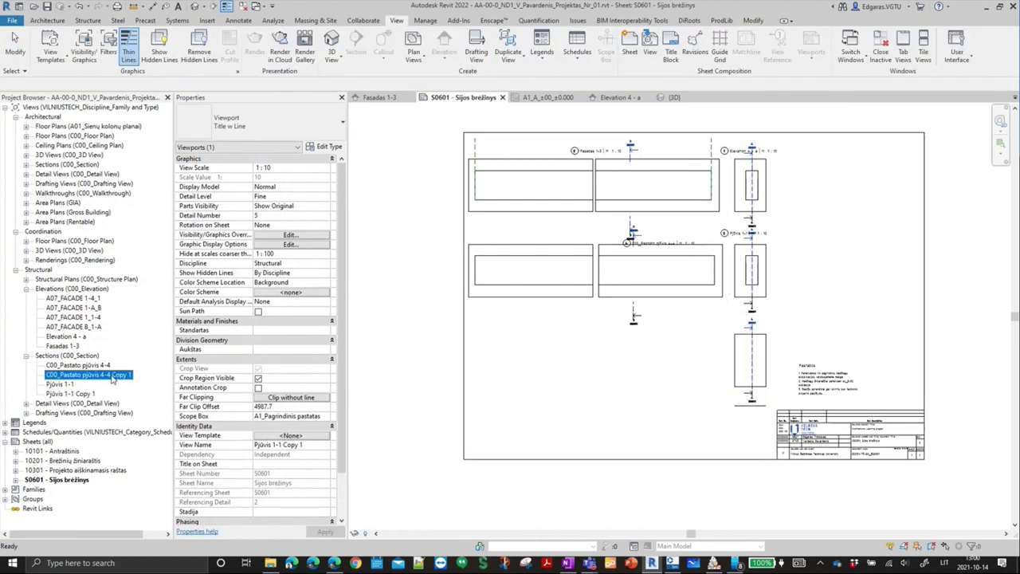
drag(112, 377, 603, 371)
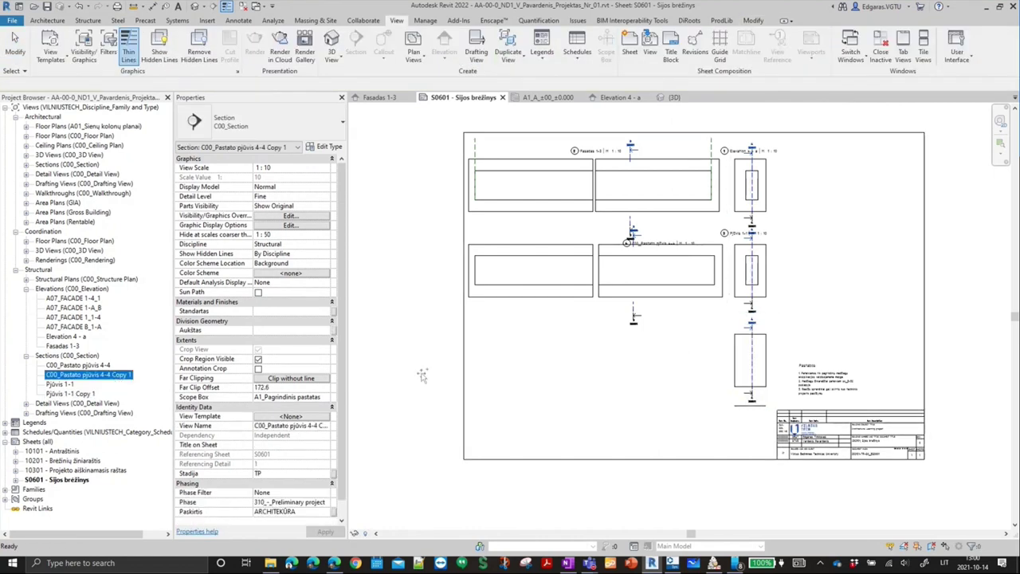
click(604, 372)
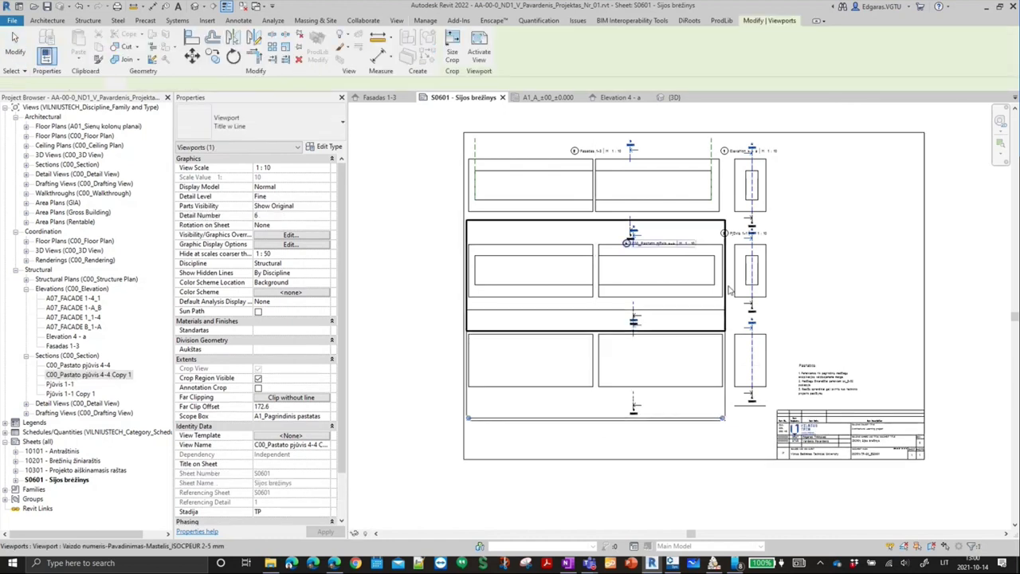
key(ctrl+z)
drag(88, 375, 682, 345)
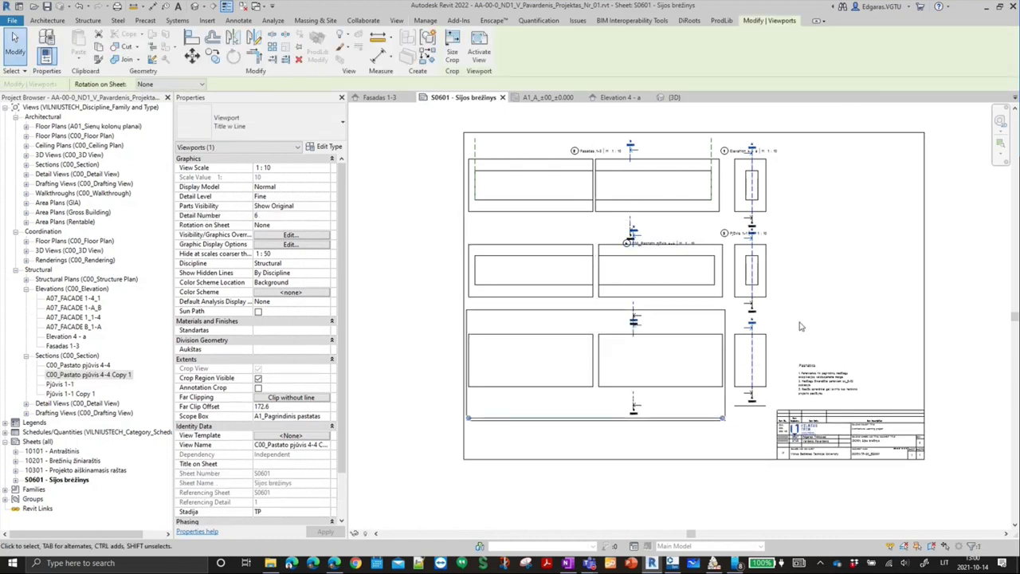
click(682, 345)
- Give both viewports the Vaizdo numeris-Pavadinimas-Mastelis title type and reposition their titles
click(259, 122)
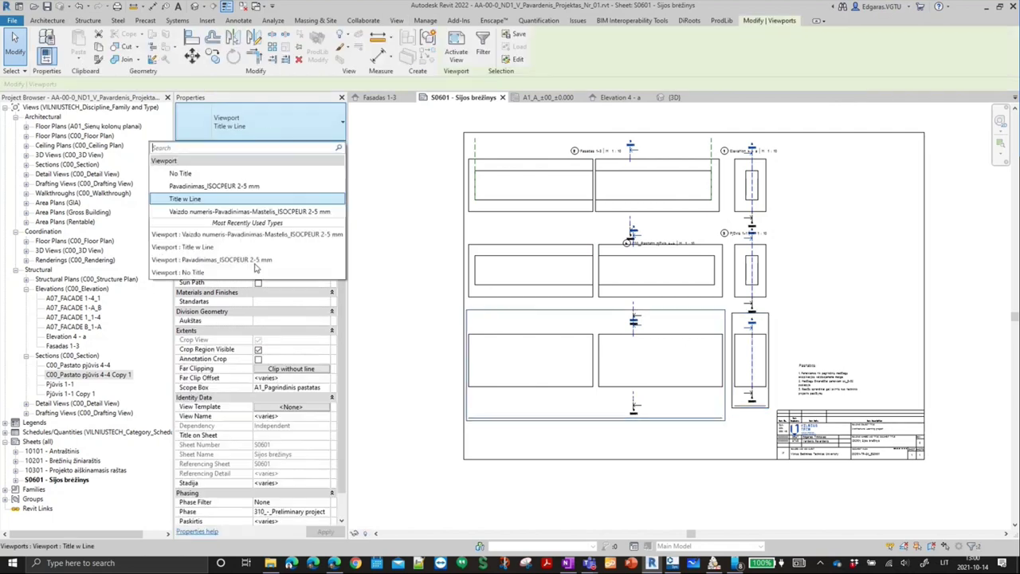
click(239, 234)
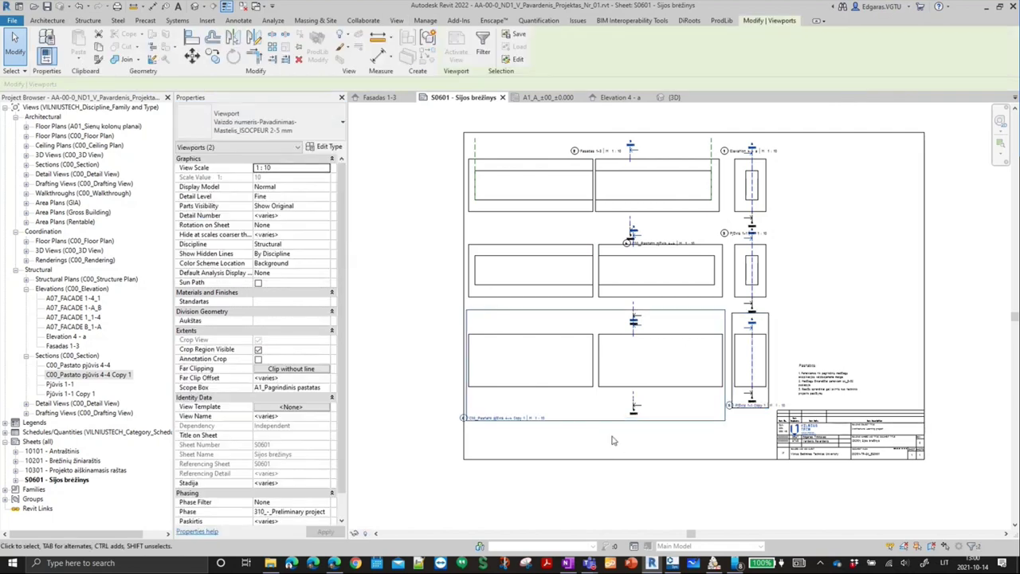
click(613, 441)
drag(526, 416, 638, 324)
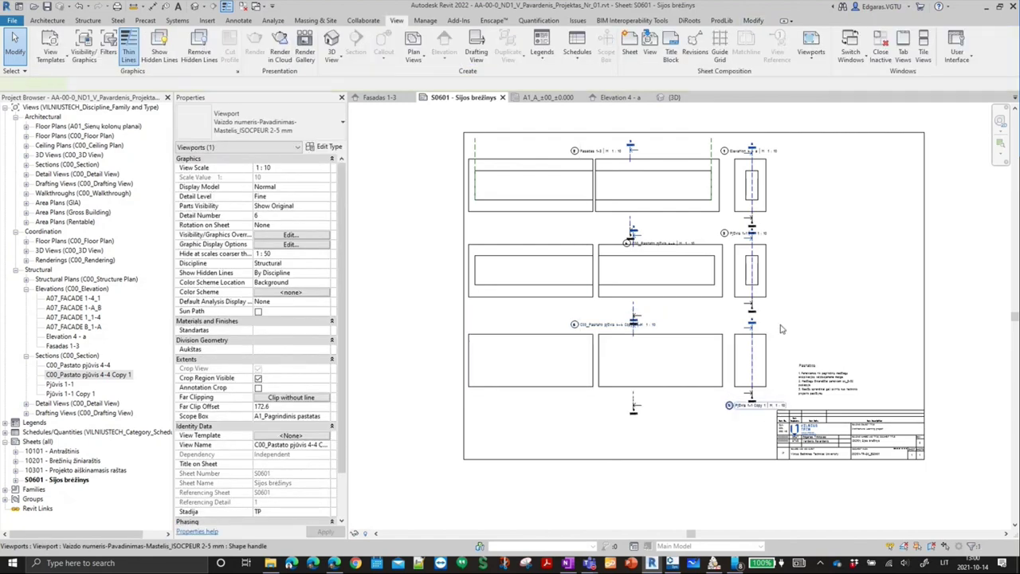
drag(781, 328, 781, 327)
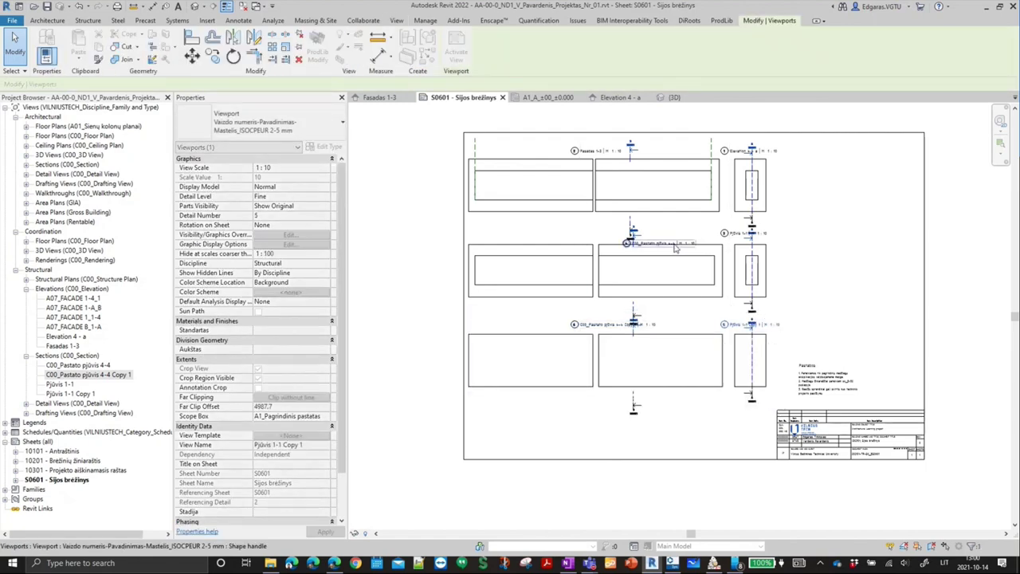
drag(674, 248, 628, 237)
key(Escape)
middle_drag(816, 271, 752, 312)
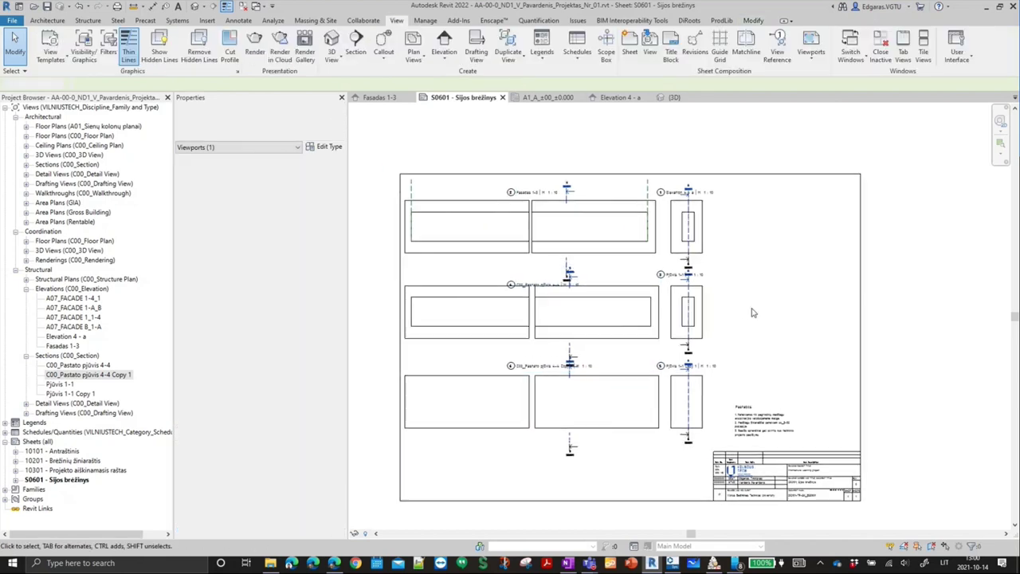
- Delete the Pastabos notes text from sheet S0601
scroll(772, 455, up, 5)
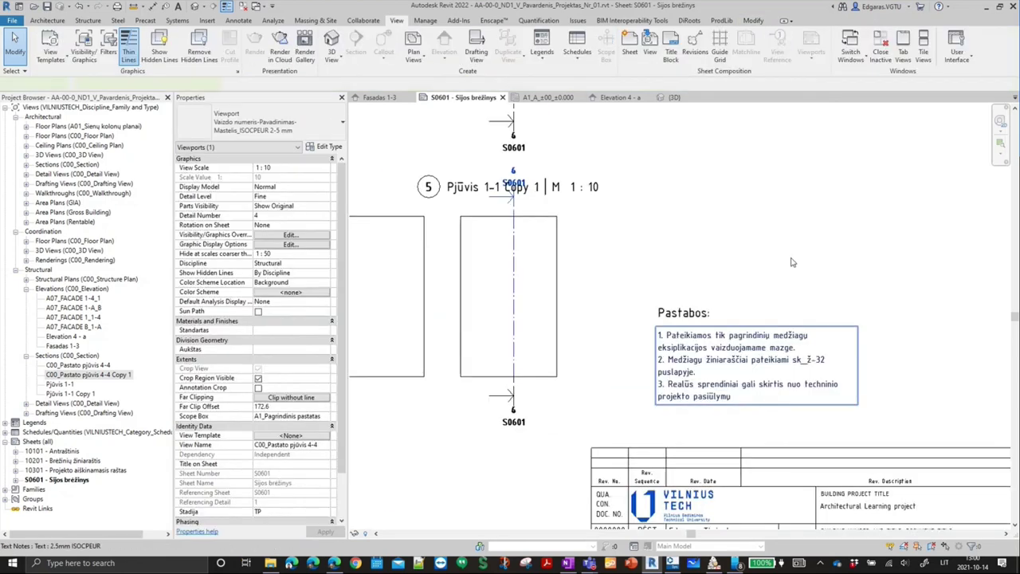
click(652, 372)
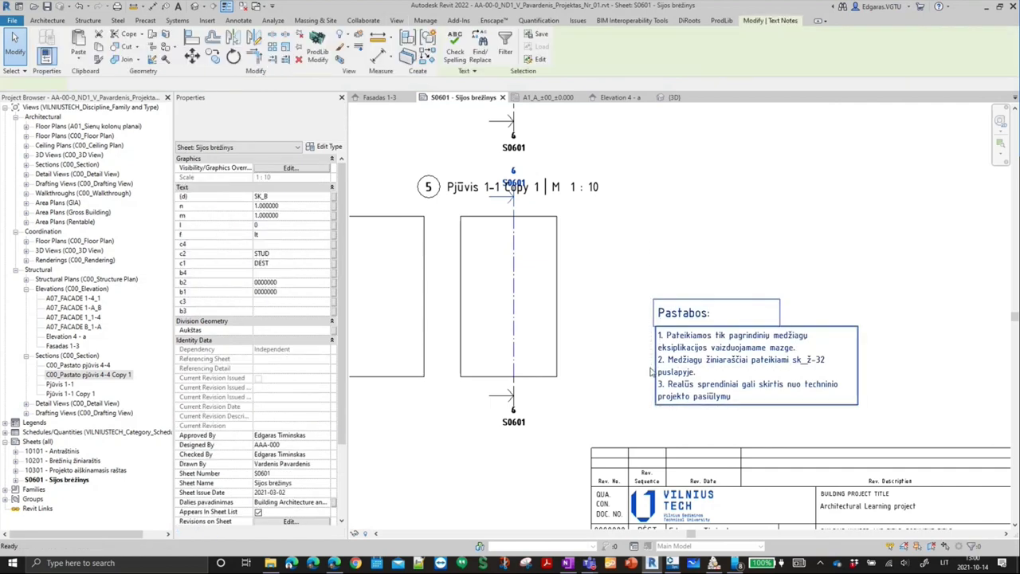
key(Delete)
- Fit the whole sheet in view (ZF) and activate the Fasadas 1-3 viewport
scroll(704, 355, down, 1)
scroll(685, 351, down, 2)
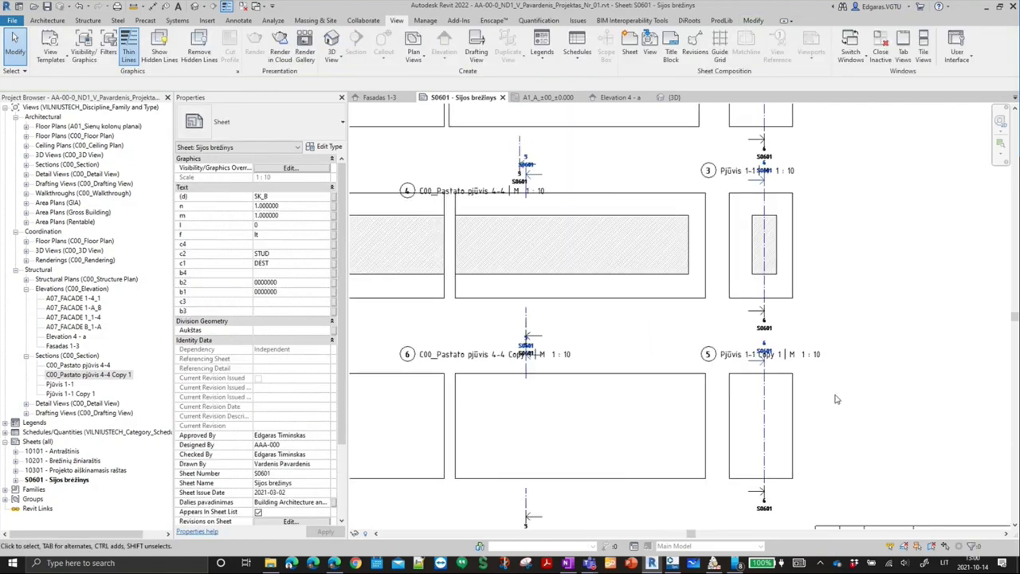
scroll(638, 348, down, 1)
scroll(593, 345, down, 1)
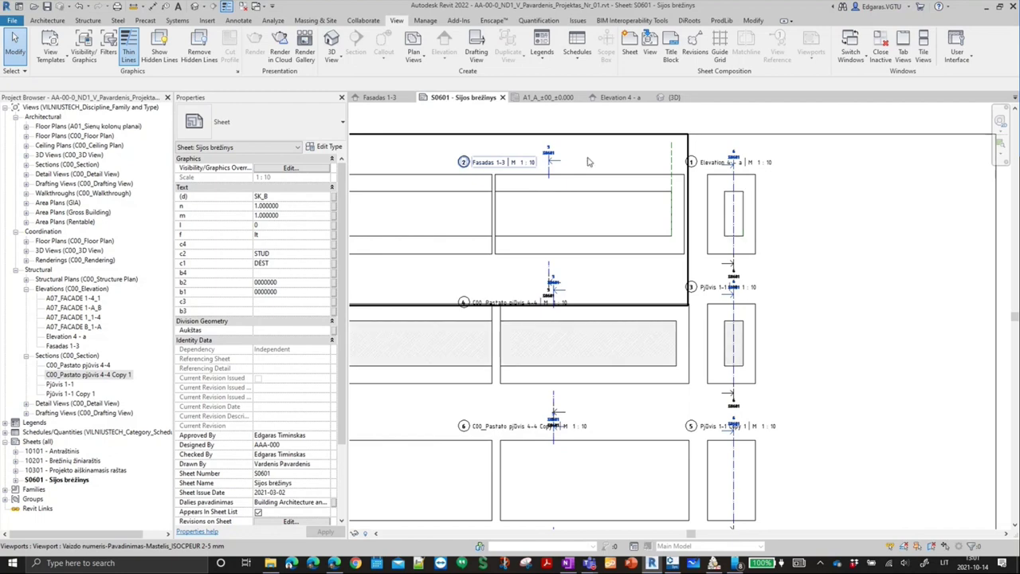
key(z)
key(f)
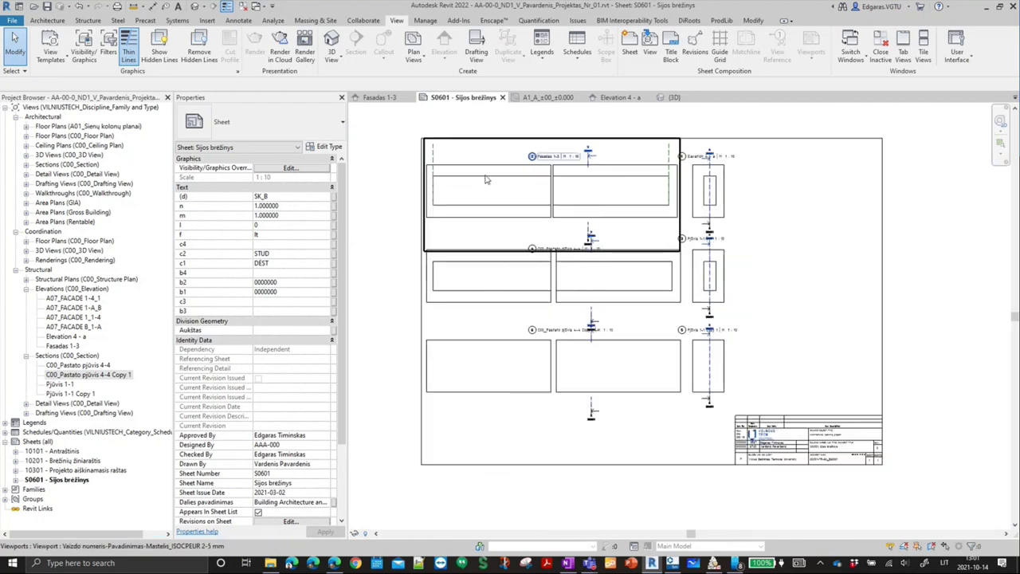
scroll(486, 180, up, 2)
double_click(488, 221)
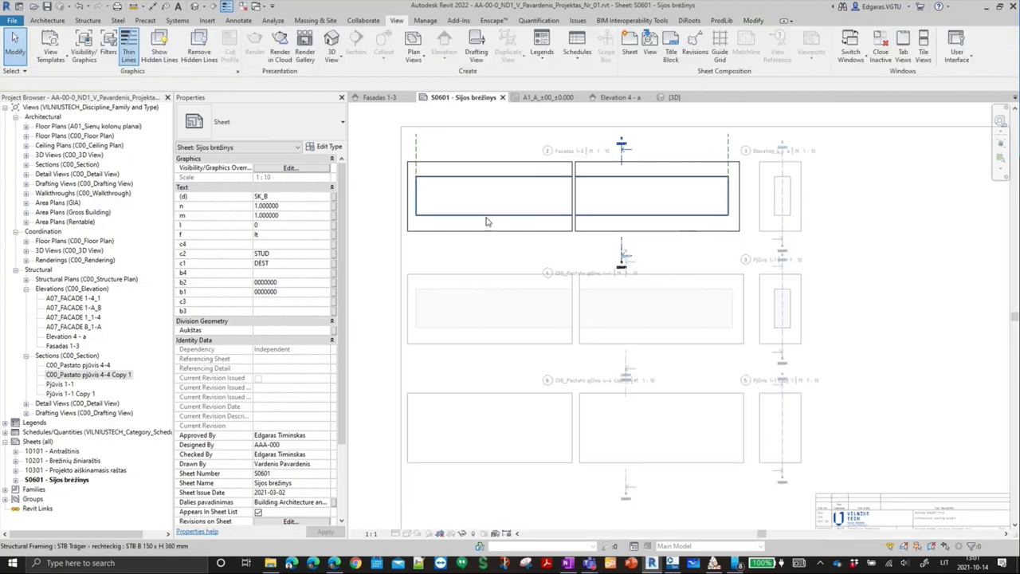
- In Visibility/Graphics (VG), show only the Structural Framing and Structural Rebar model categories
key(v)
key(g)
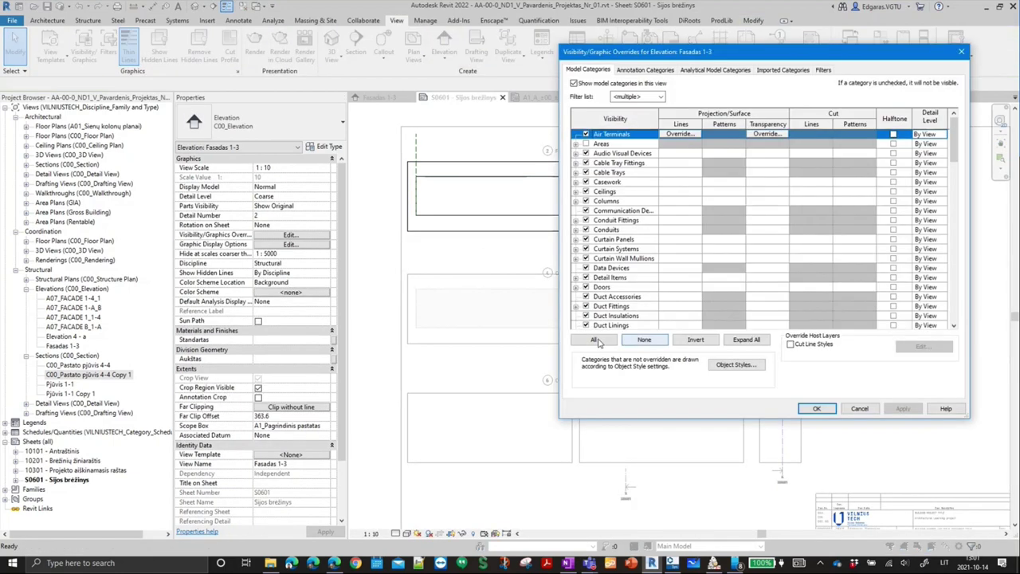
click(593, 339)
click(627, 312)
scroll(628, 312, down, 5)
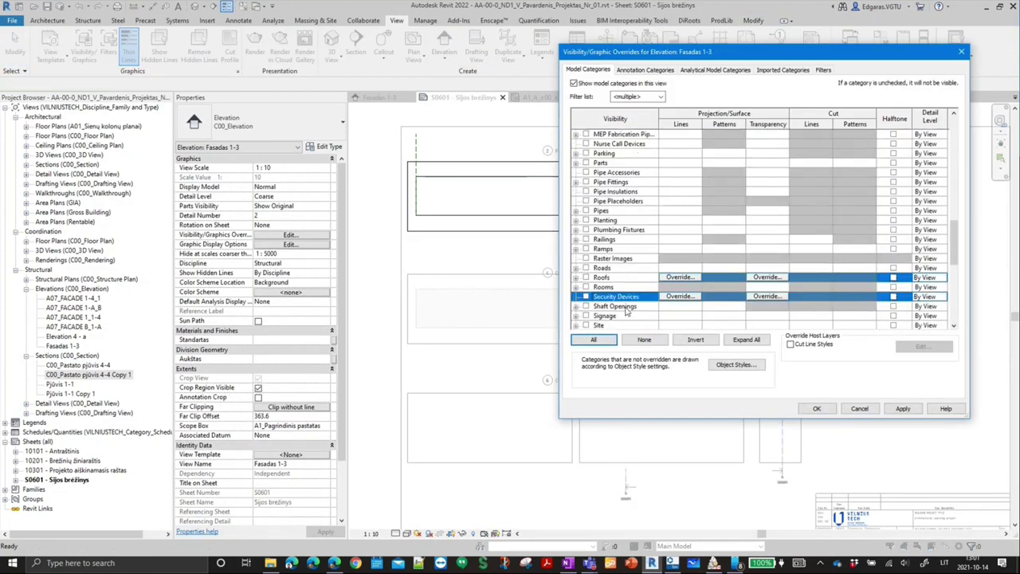
scroll(627, 313, down, 5)
scroll(627, 313, down, 5)
scroll(626, 312, down, 2)
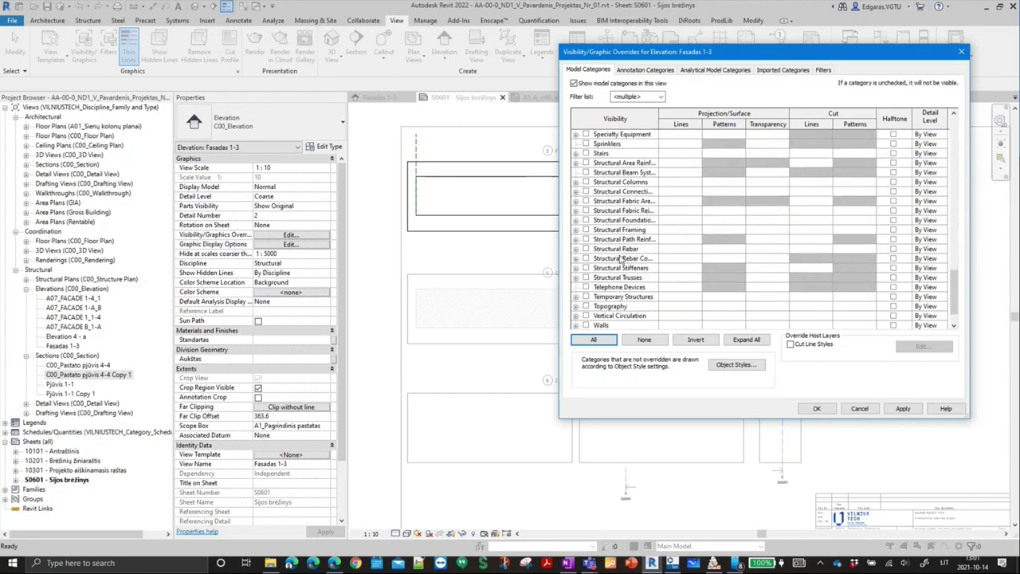
click(586, 230)
click(586, 248)
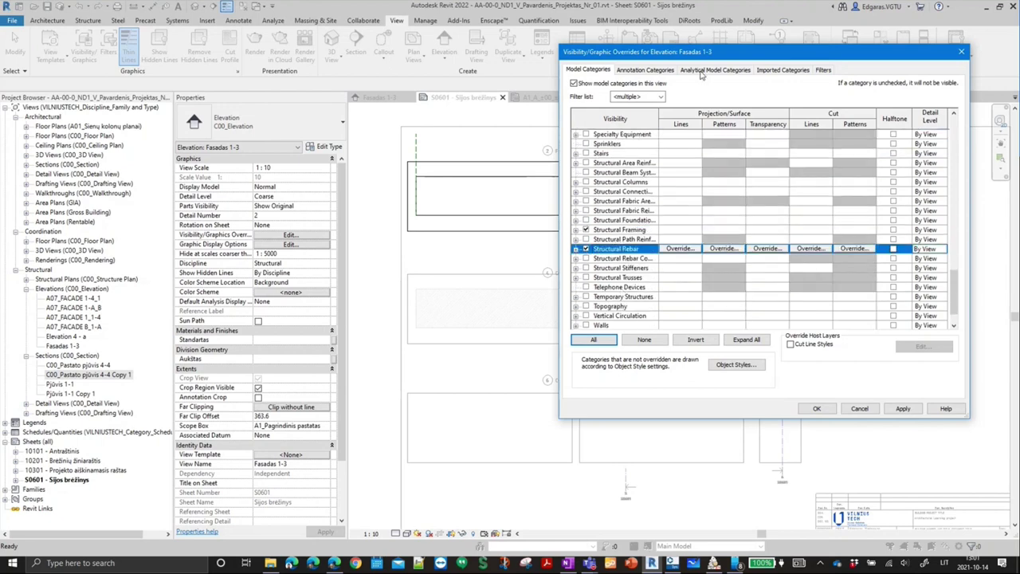
- Hide all annotation categories except Dimensions
click(644, 70)
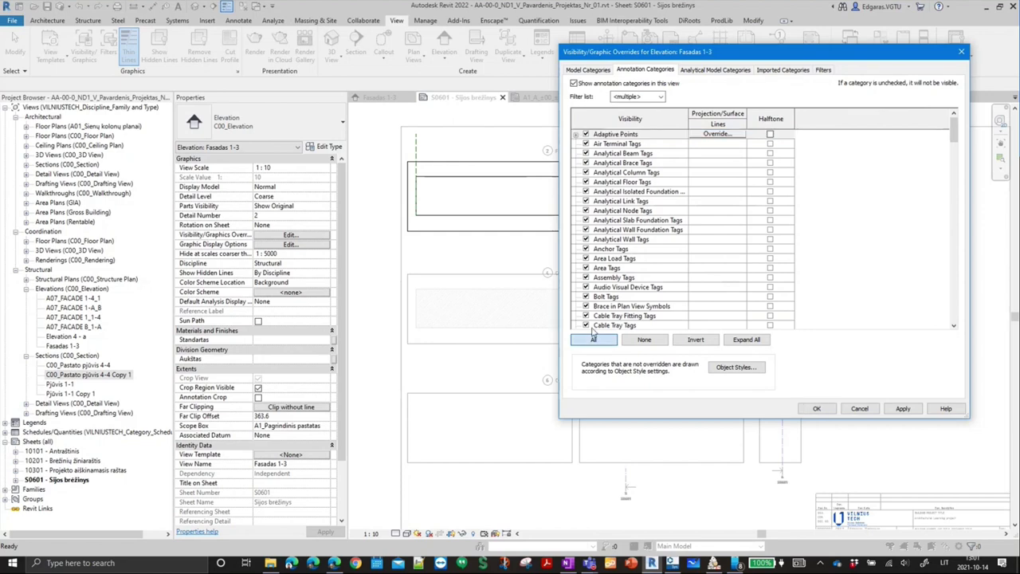
click(590, 338)
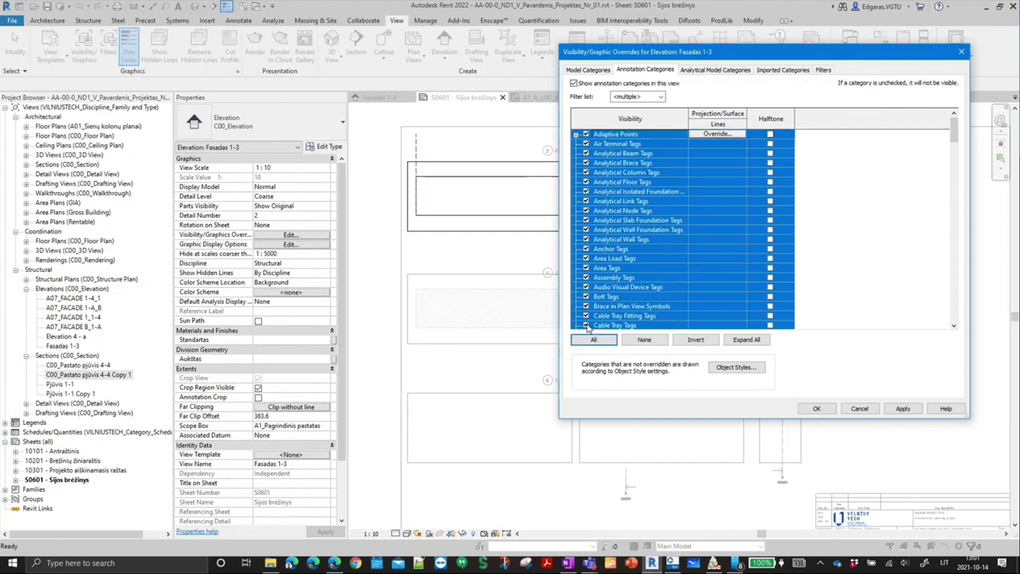
click(636, 298)
scroll(635, 305, down, 5)
click(635, 306)
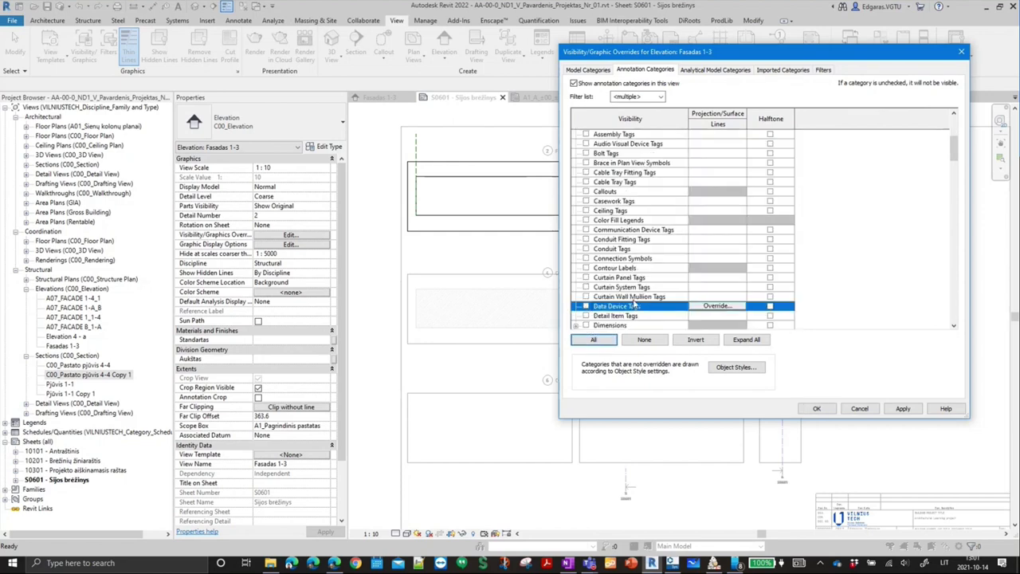
click(628, 325)
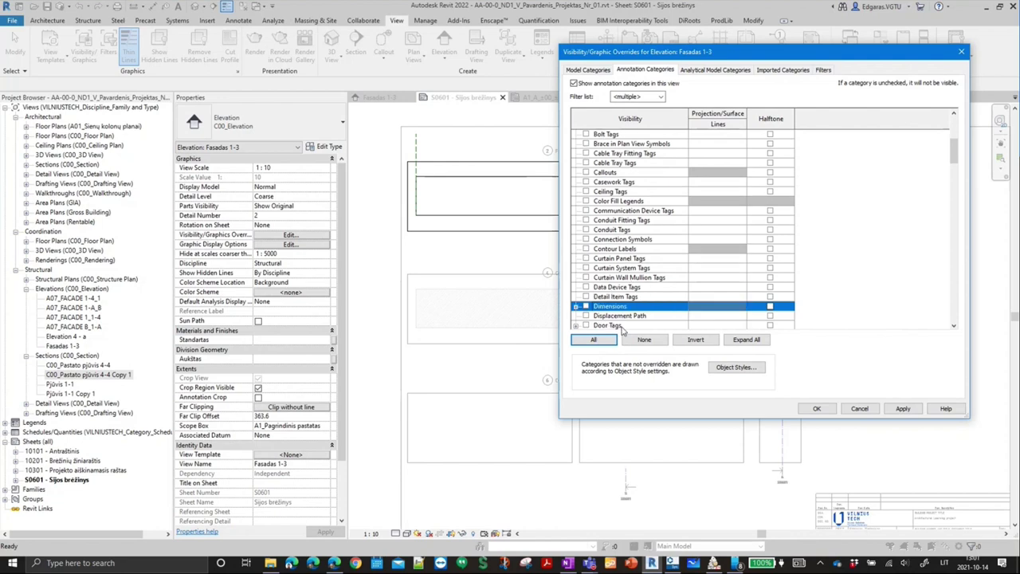
click(635, 260)
scroll(635, 264, up, 1)
scroll(631, 271, up, 3)
scroll(629, 272, up, 2)
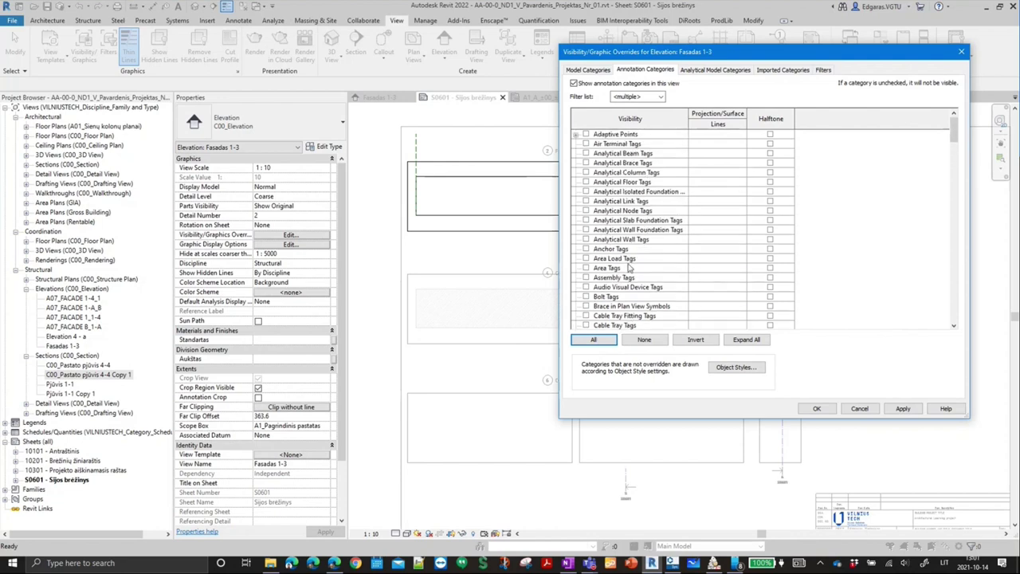
scroll(629, 270, down, 1)
scroll(629, 271, down, 4)
scroll(631, 272, down, 4)
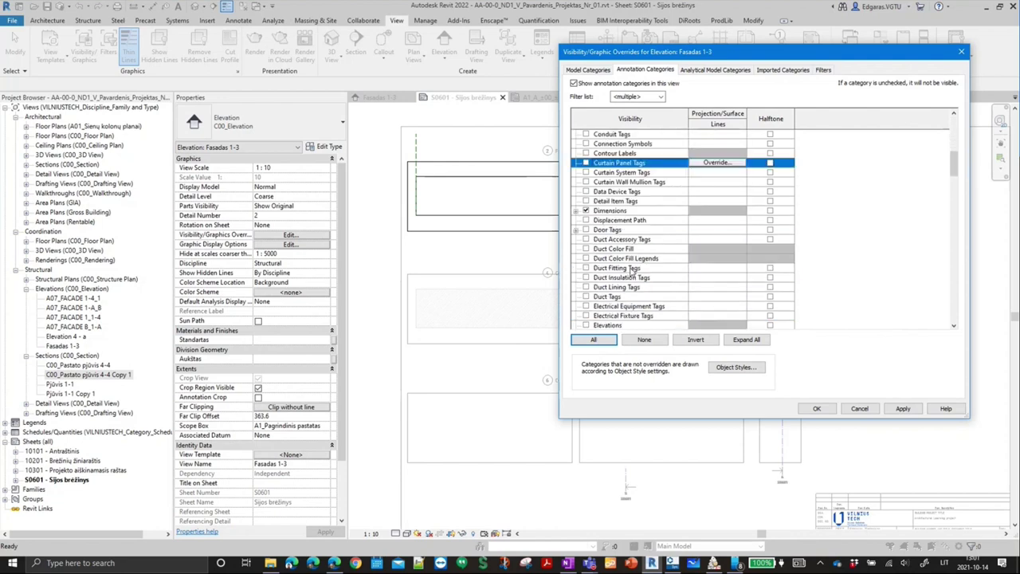
scroll(632, 273, down, 4)
scroll(631, 272, down, 5)
scroll(631, 272, down, 10)
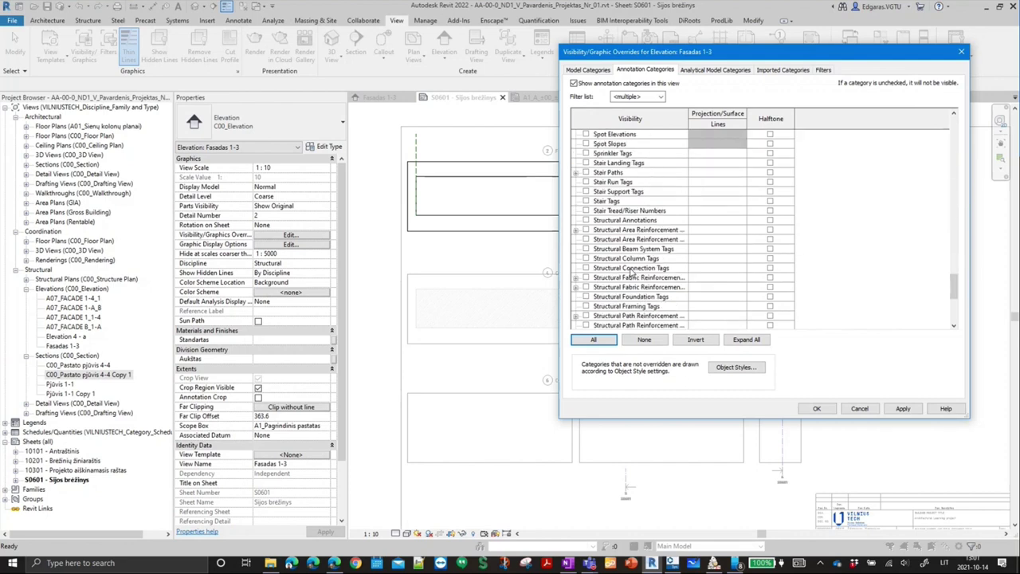
scroll(631, 272, down, 2)
- Also turn on Structural Framing Tags and Sections annotations, then confirm the settings
click(651, 258)
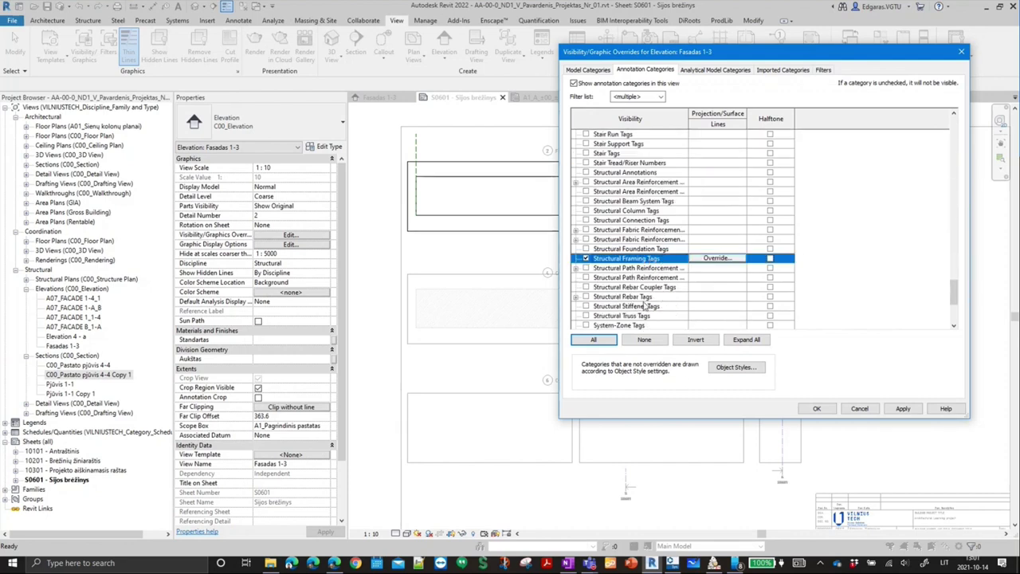
click(647, 297)
scroll(618, 277, up, 2)
scroll(618, 276, up, 4)
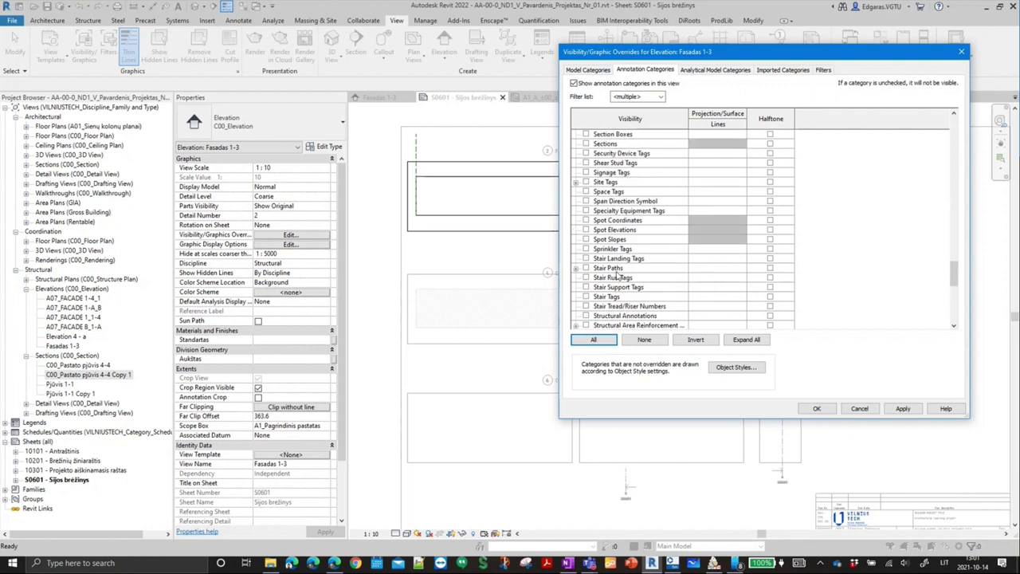
scroll(619, 276, up, 1)
click(622, 307)
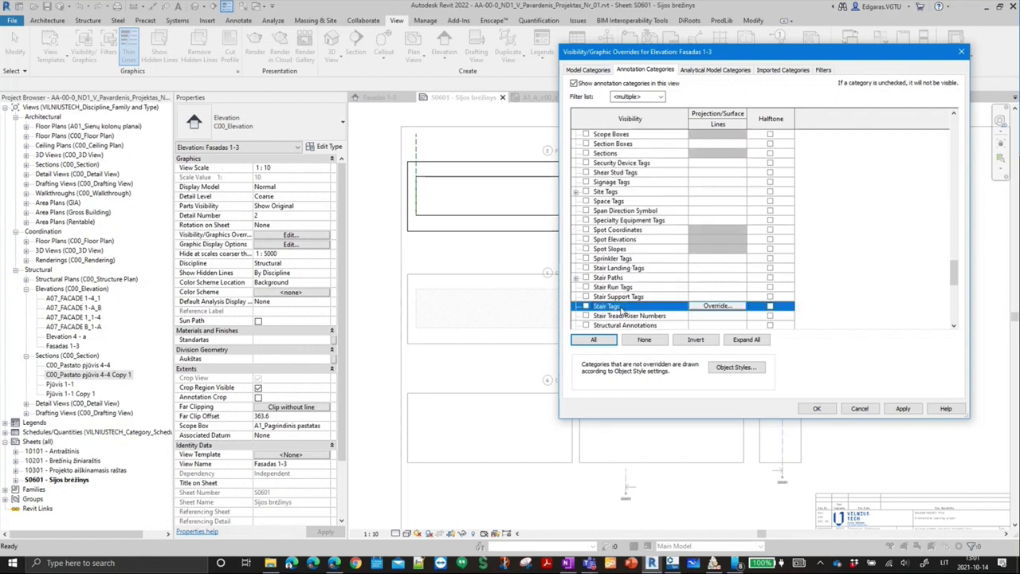
scroll(629, 196, up, 2)
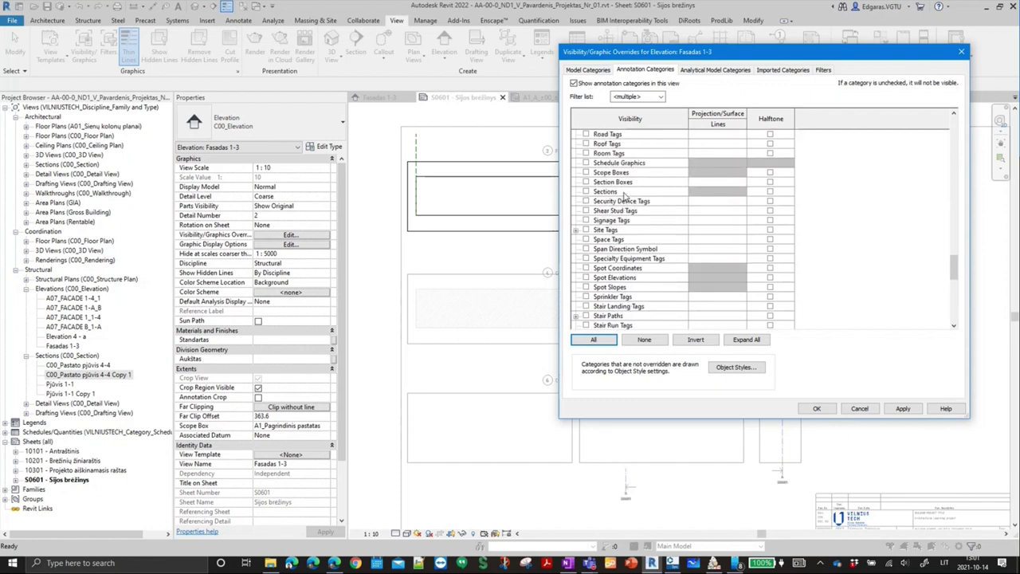
click(625, 193)
click(625, 230)
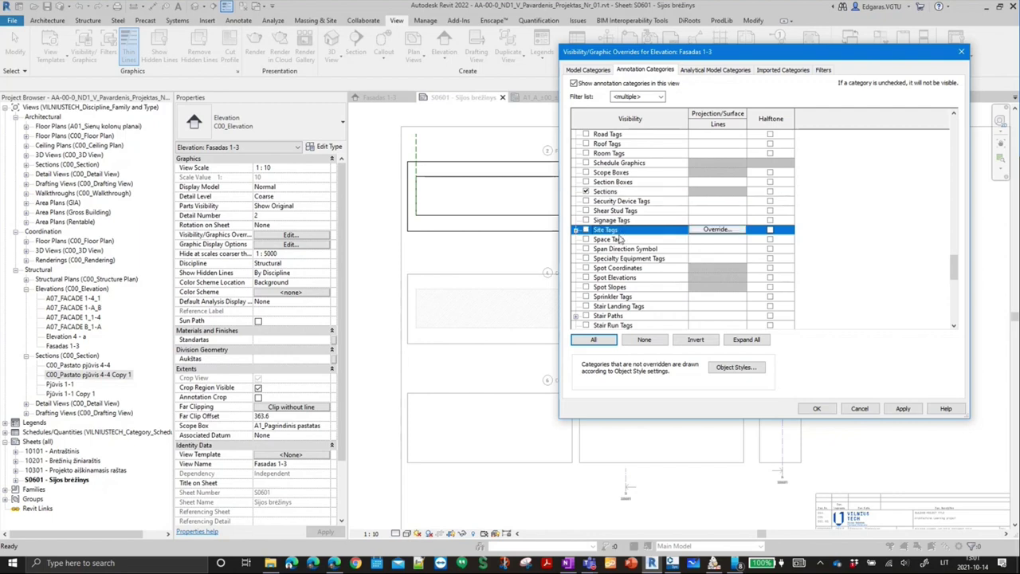
key(r)
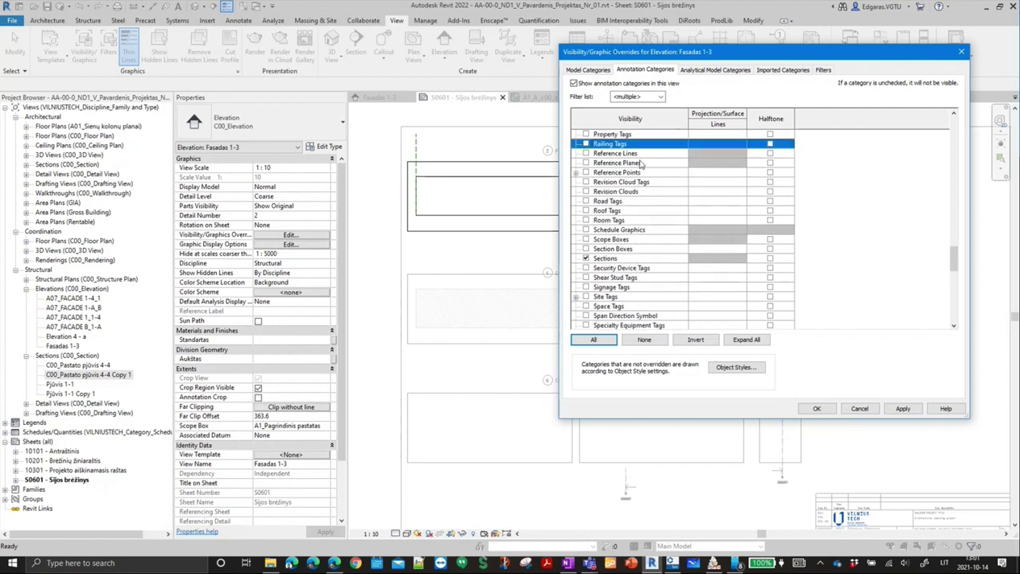
click(640, 164)
click(817, 408)
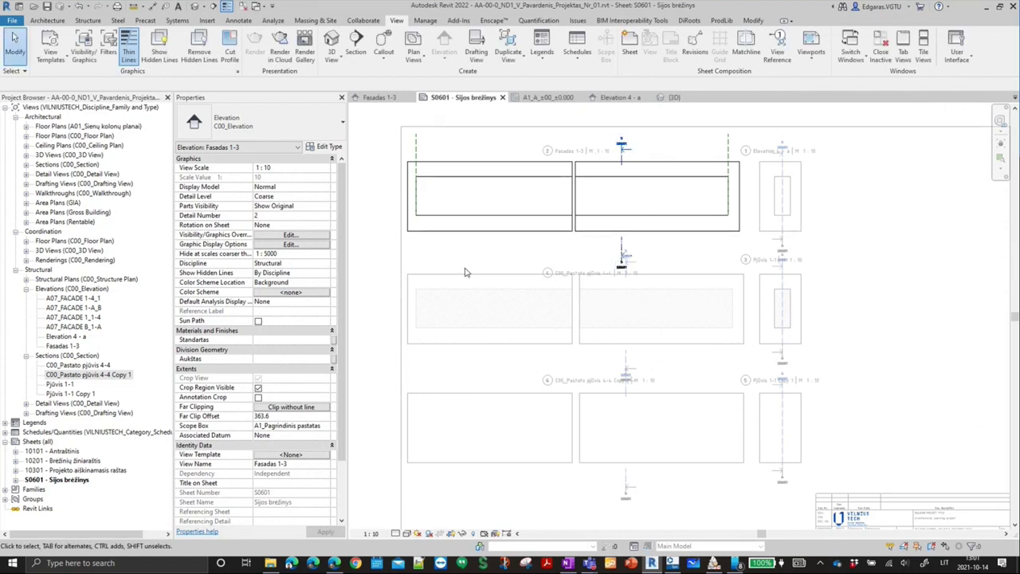
- Start aligned dimensioning (DI) and pan to the beam's left end, then cancel
key(d)
key(i)
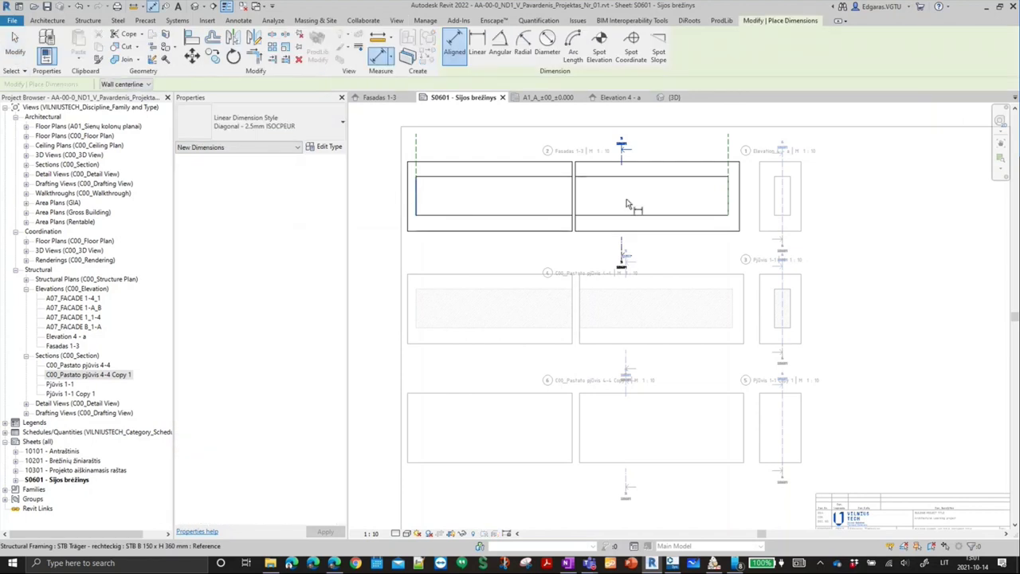
scroll(534, 231, up, 3)
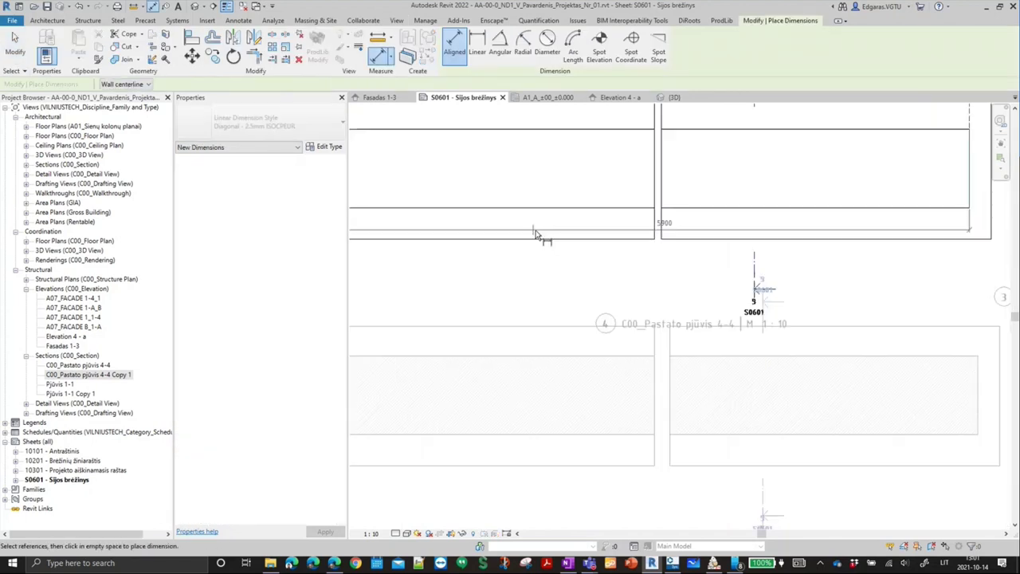
middle_drag(496, 216, 767, 303)
scroll(611, 292, up, 1)
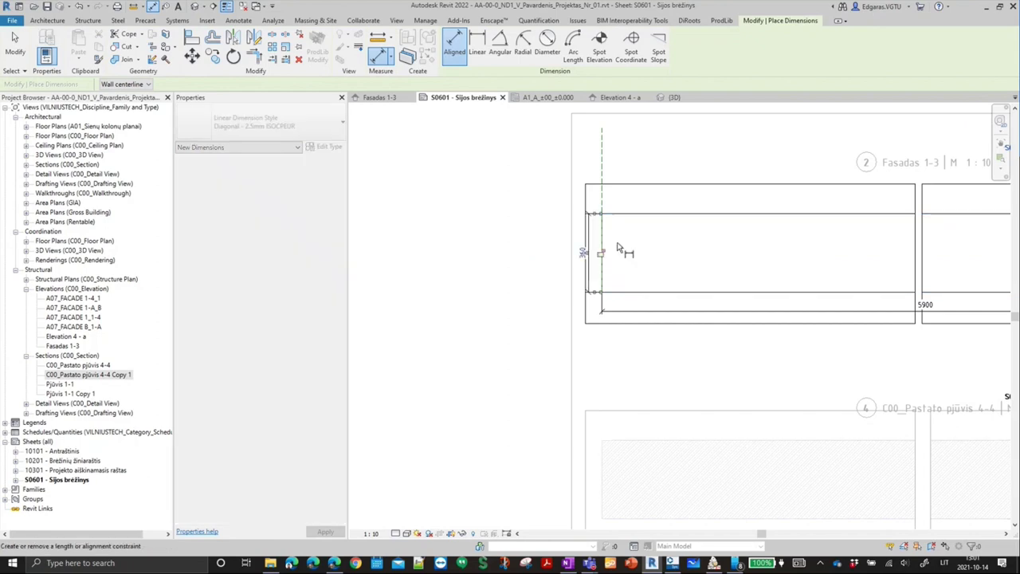
mouse_move(711, 275)
middle_down()
mouse_move(631, 258)
mouse_move(420, 247)
middle_up()
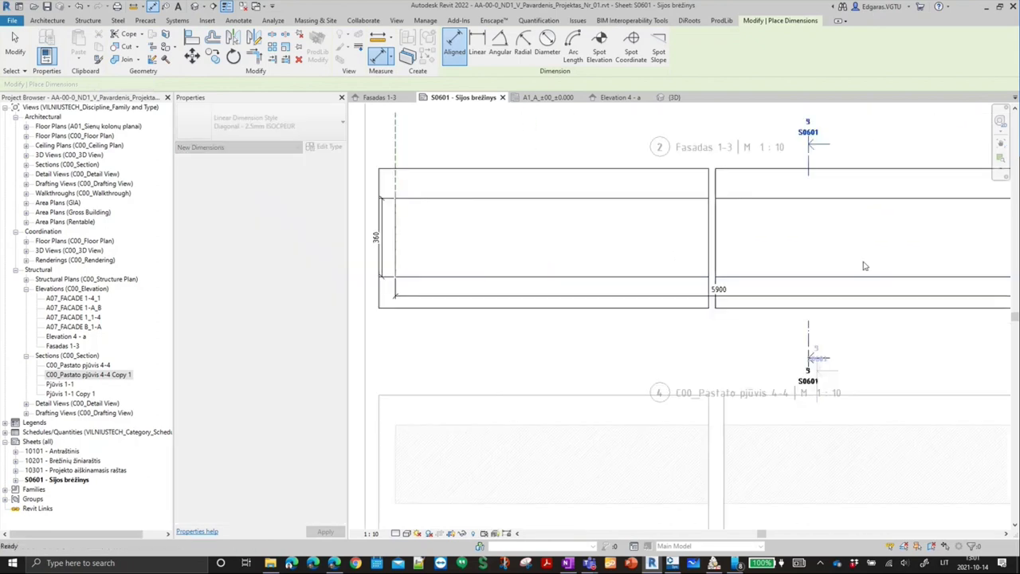
key(Escape)
- Tag the beam with a leader using Tag by Category (TG)
key(t)
key(g)
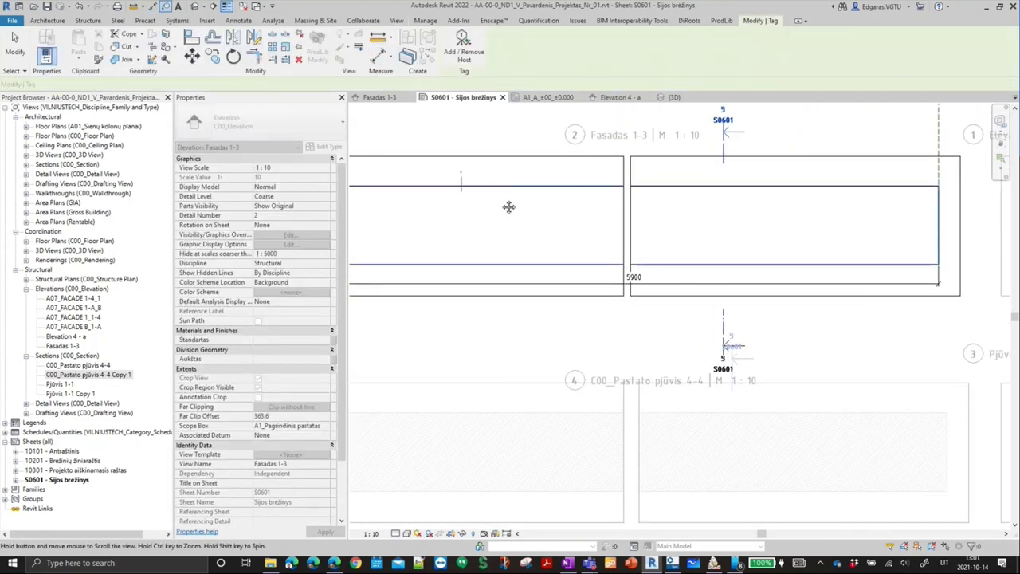
middle_drag(474, 199, 642, 221)
click(652, 198)
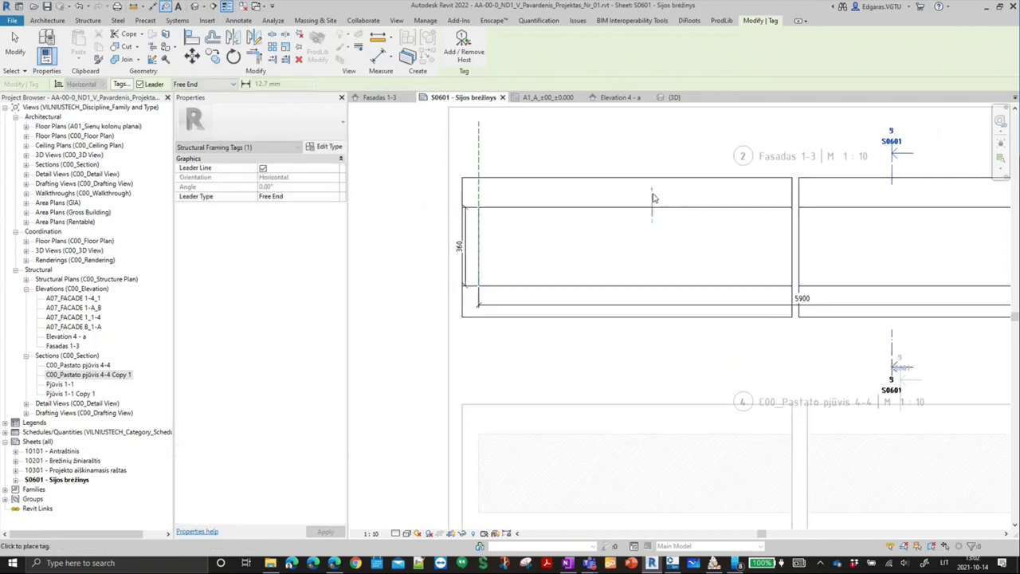
key(Escape)
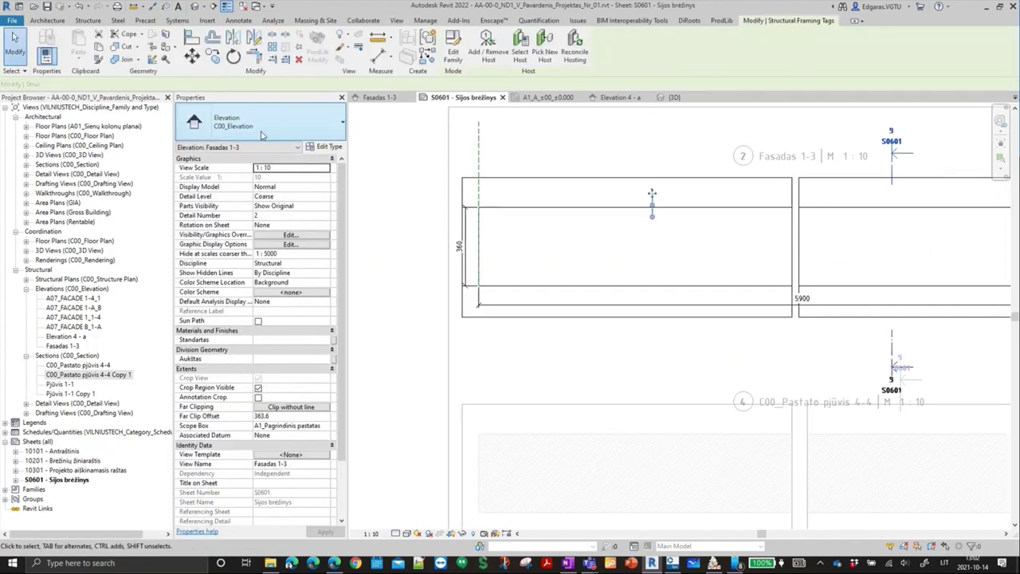
- Switch the tag to Type Mark and set the beam's type mark to S1
click(271, 121)
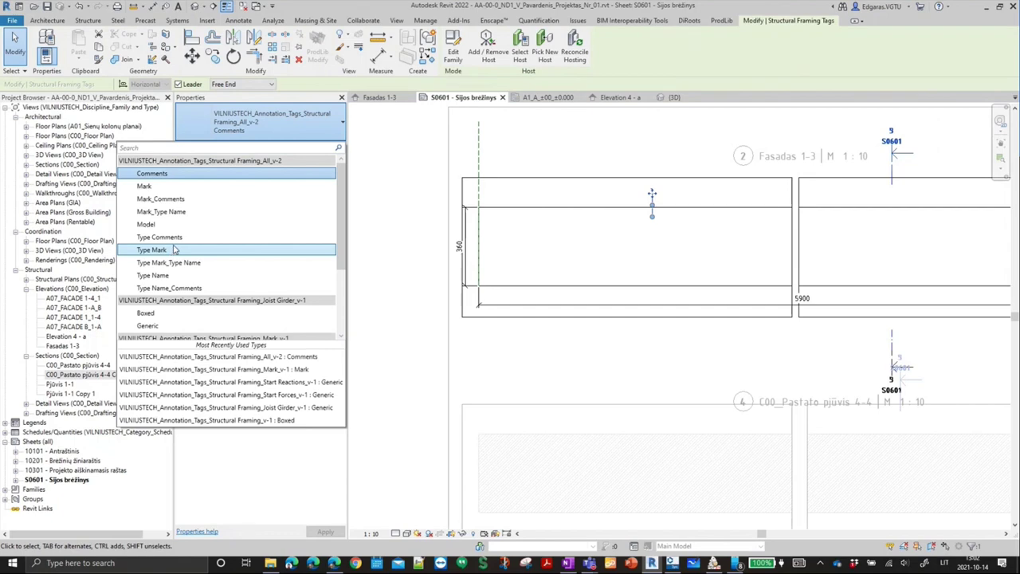
click(174, 250)
scroll(655, 200, up, 3)
scroll(646, 196, up, 2)
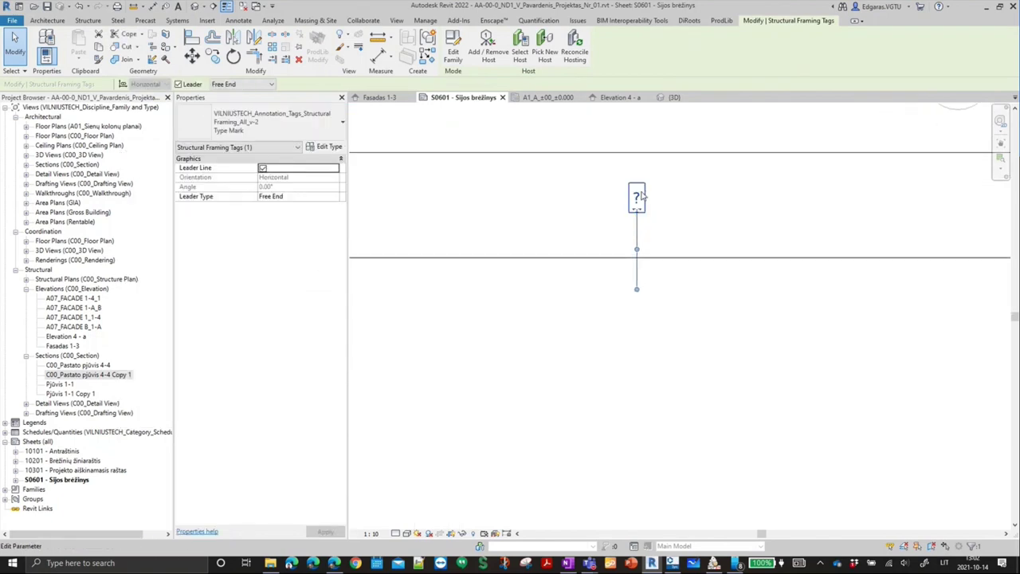
click(642, 196)
scroll(565, 215, down, 2)
scroll(578, 214, down, 1)
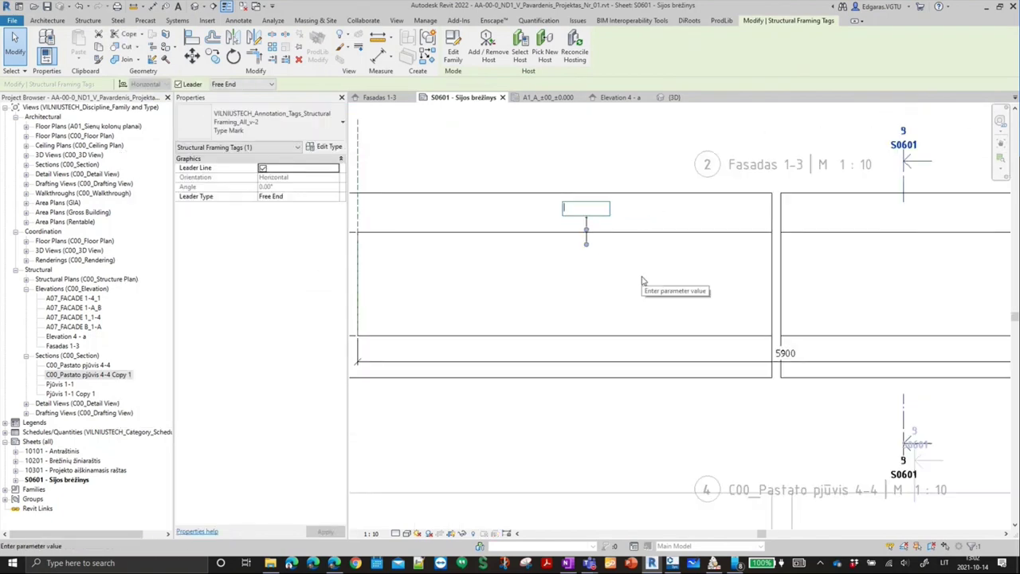
text(S1)
key(Return)
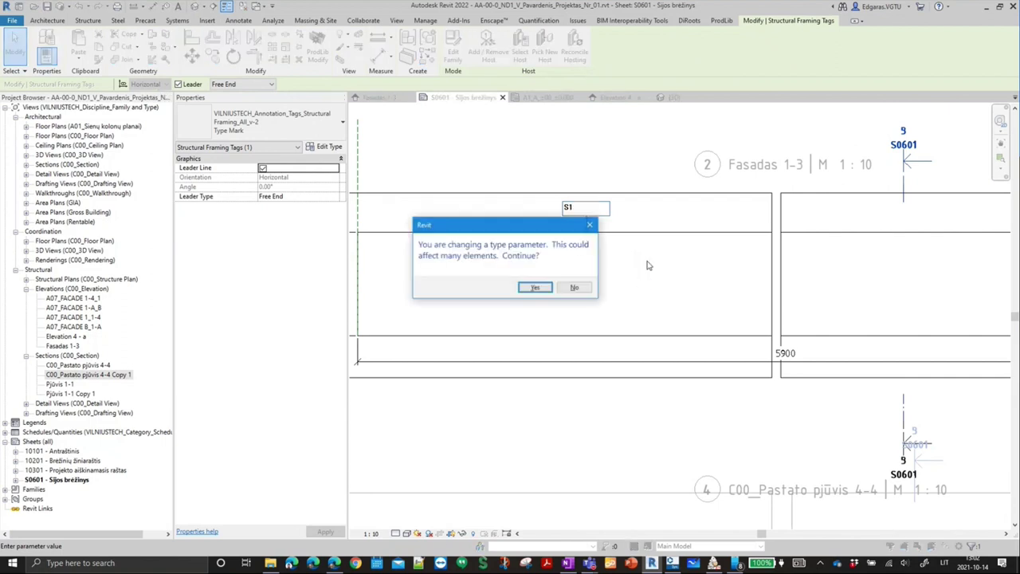
click(536, 288)
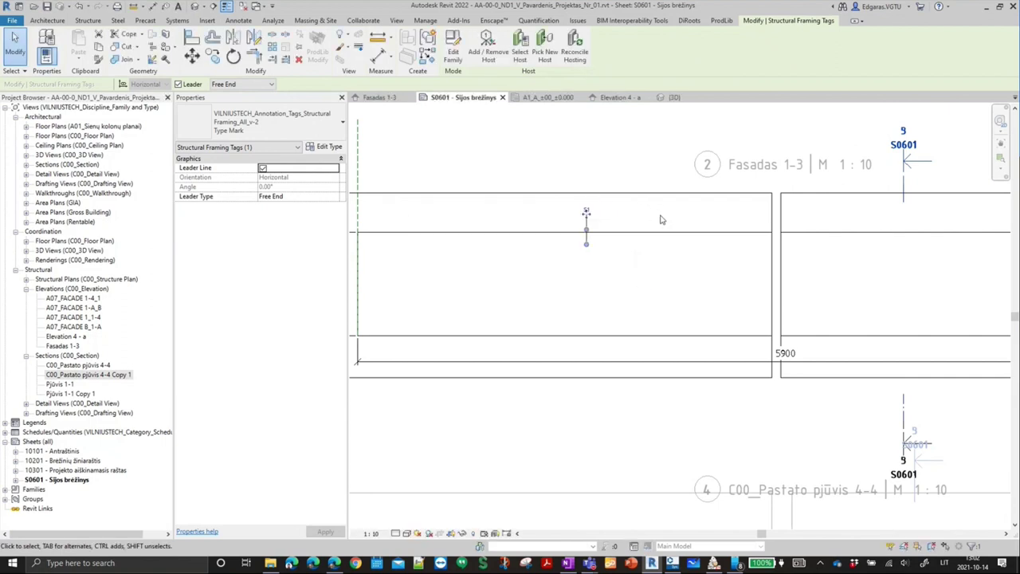
click(614, 269)
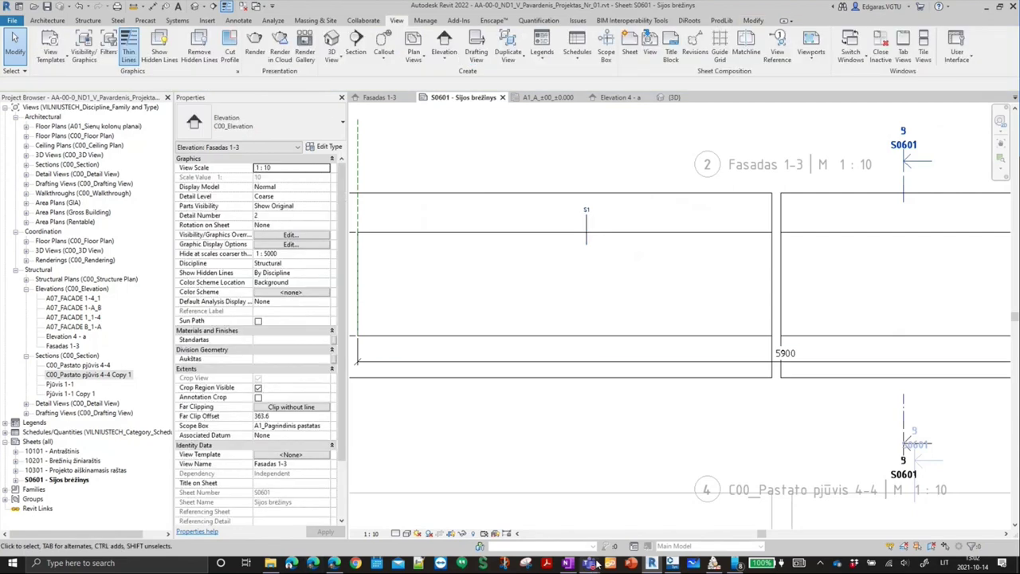
mouse_move(589, 563)
click(498, 510)
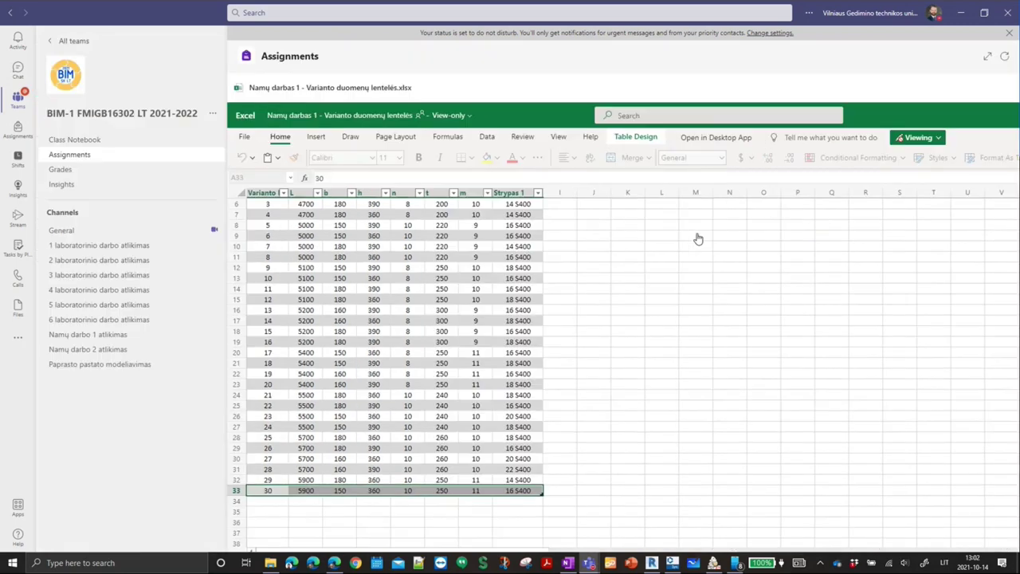
scroll(365, 443, down, 2)
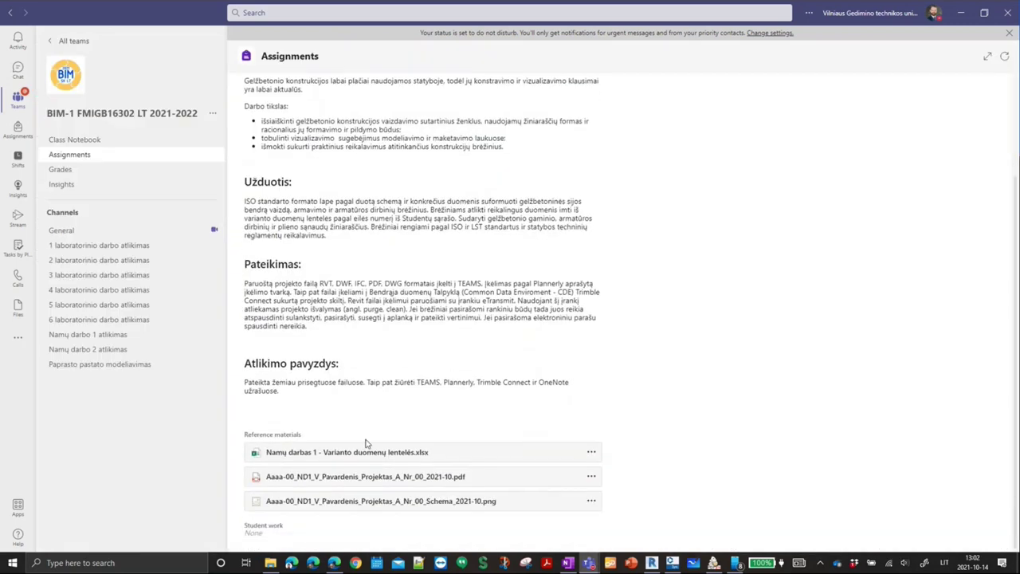
click(412, 479)
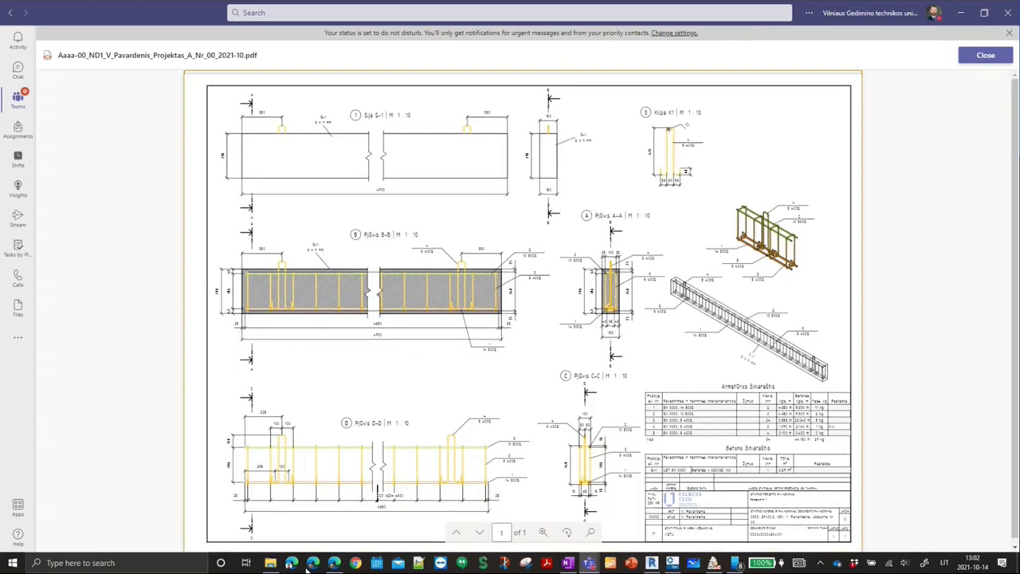
click(543, 532)
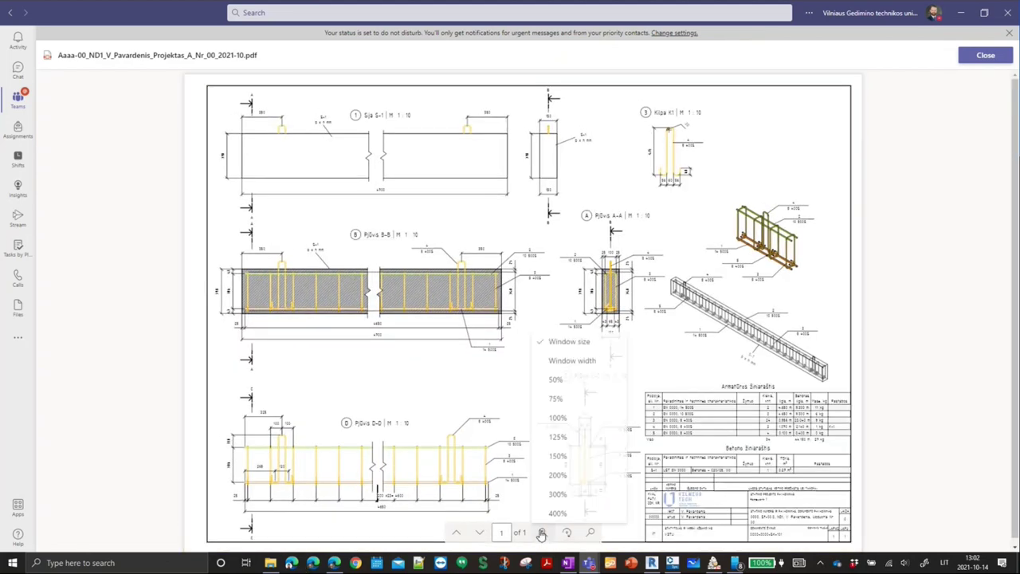
click(558, 417)
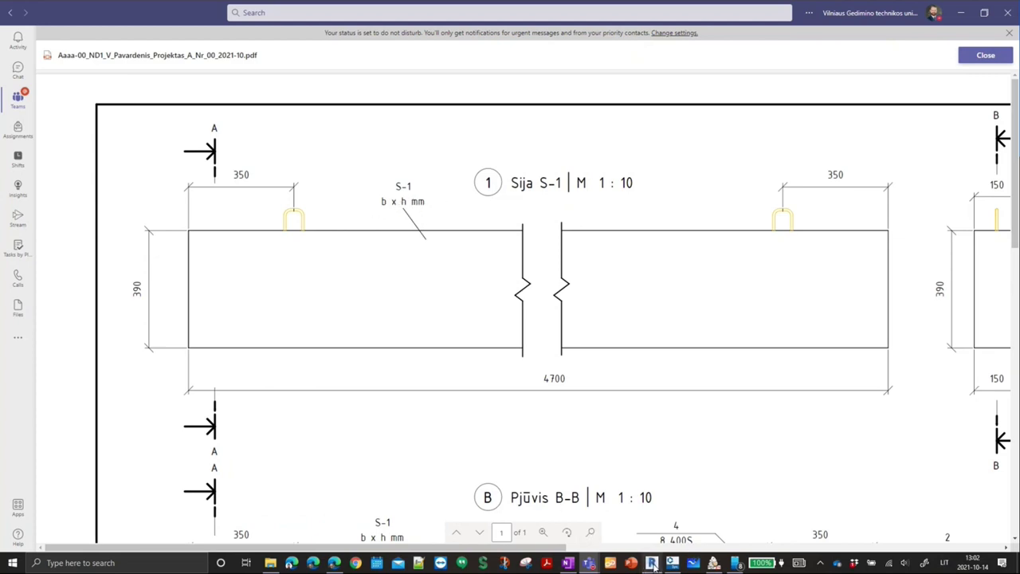
click(652, 562)
- Change the beam tag type to Type Name
click(586, 212)
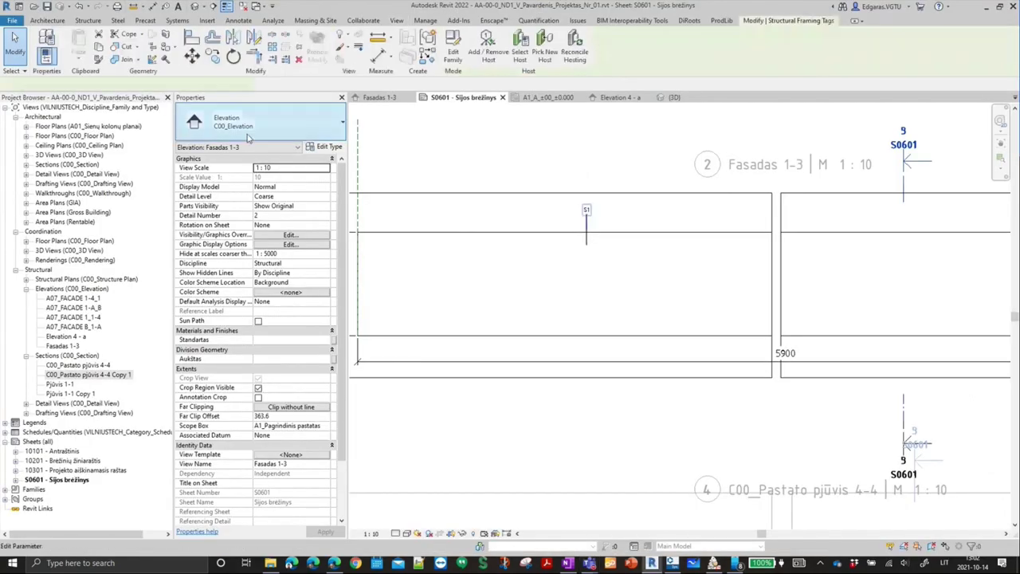
click(257, 123)
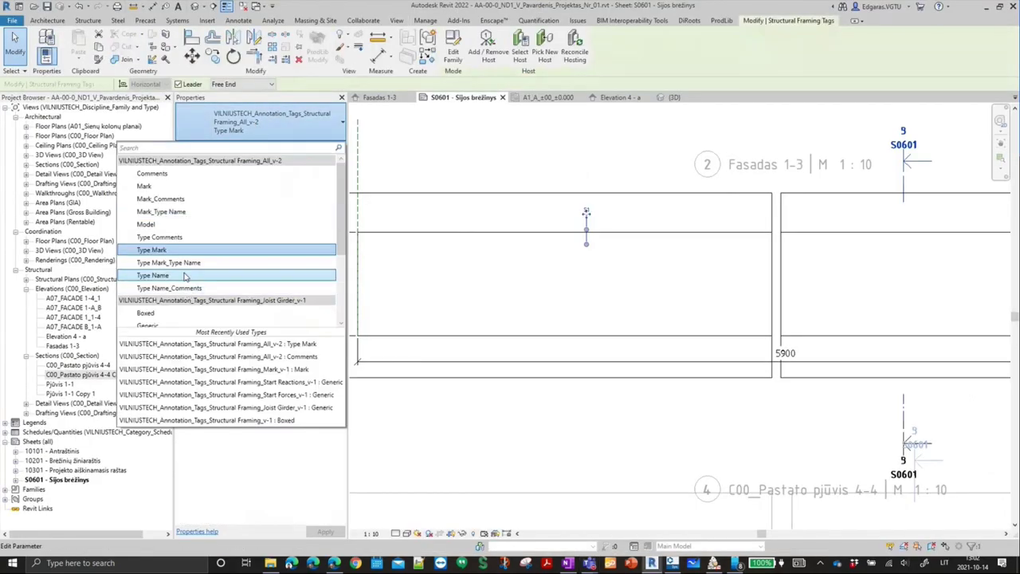
click(231, 288)
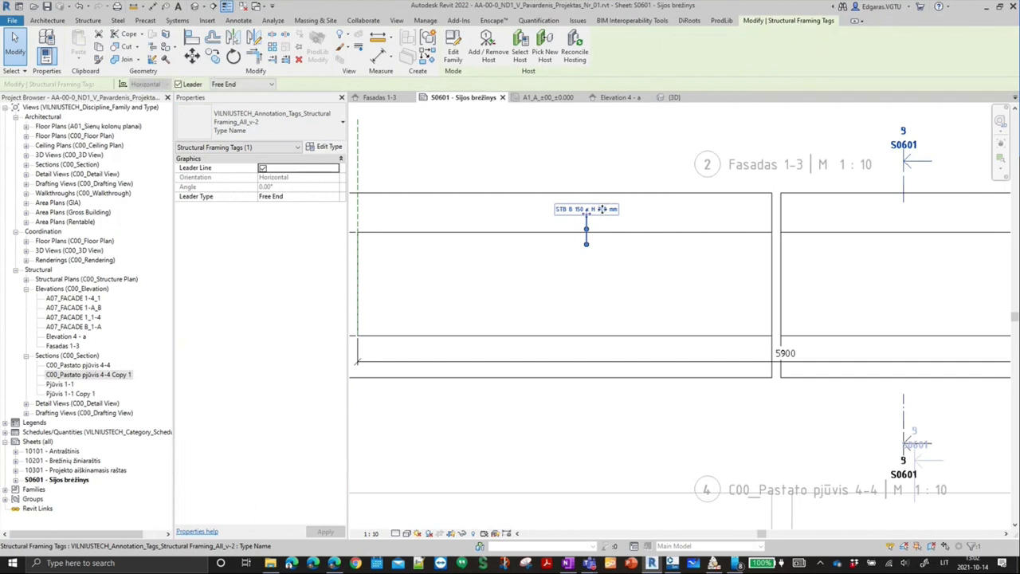
scroll(590, 209, up, 5)
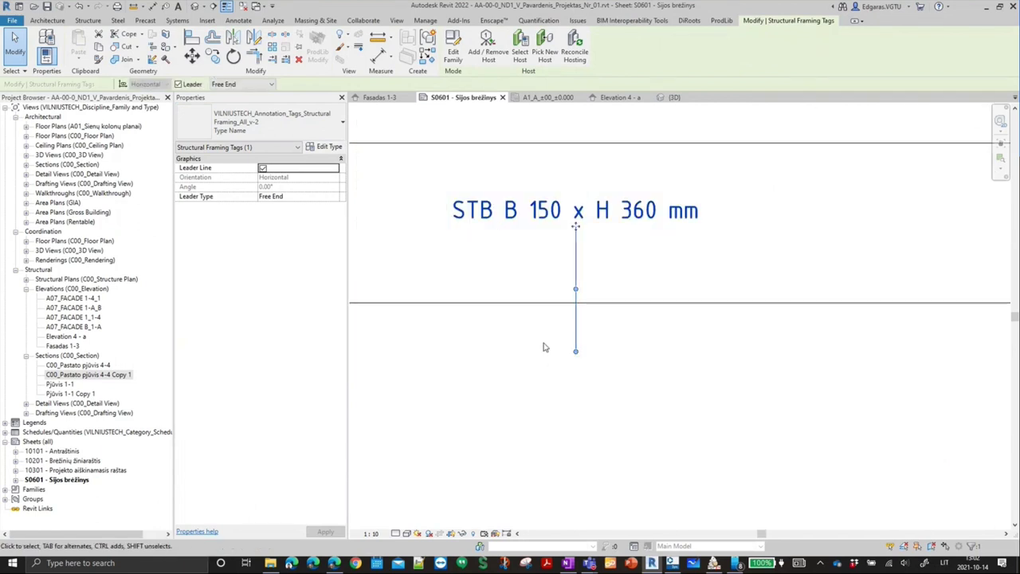
click(630, 319)
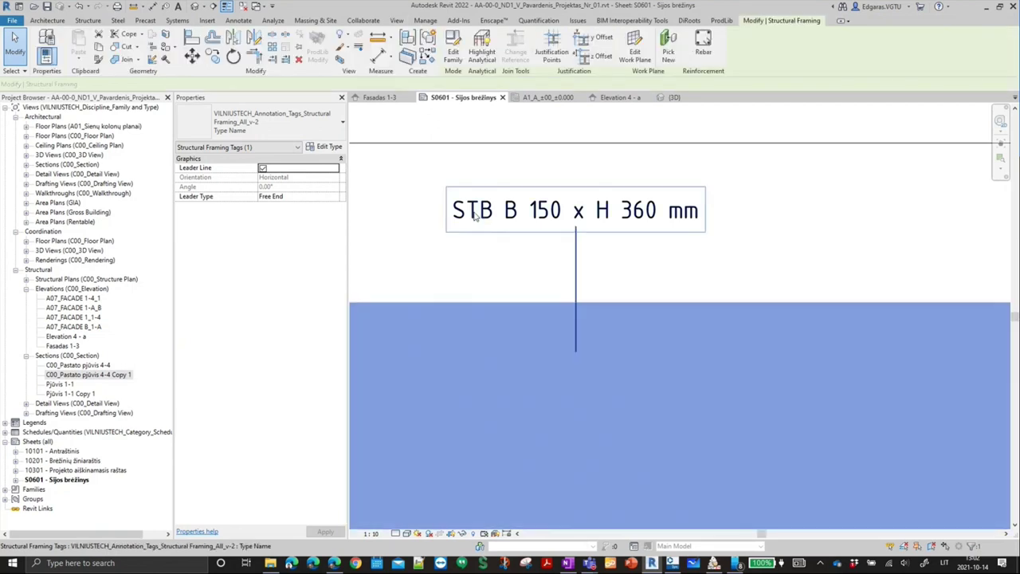
- Rename the beam type by adding the prefix S1 to its name
click(588, 316)
click(640, 304)
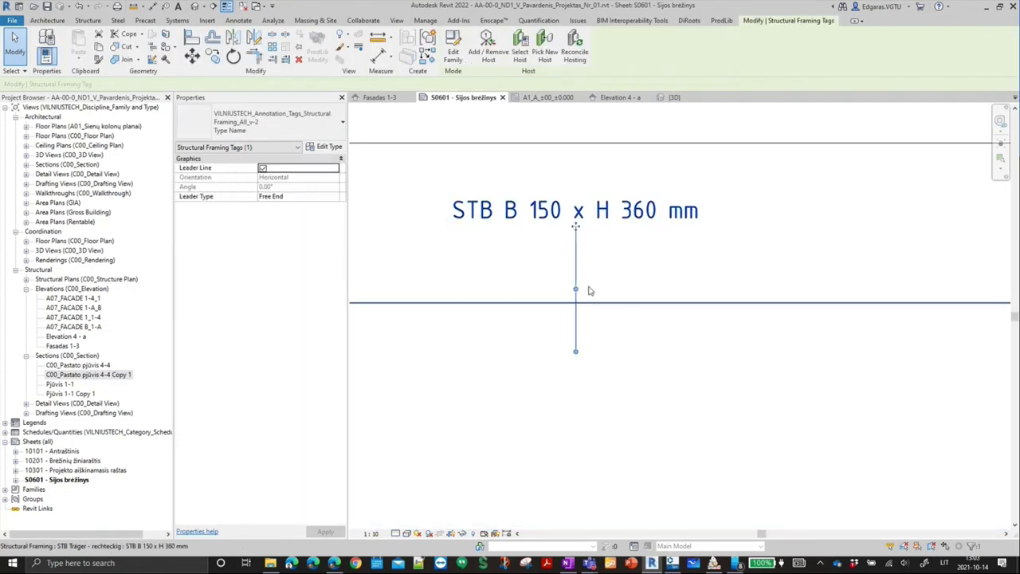
click(327, 146)
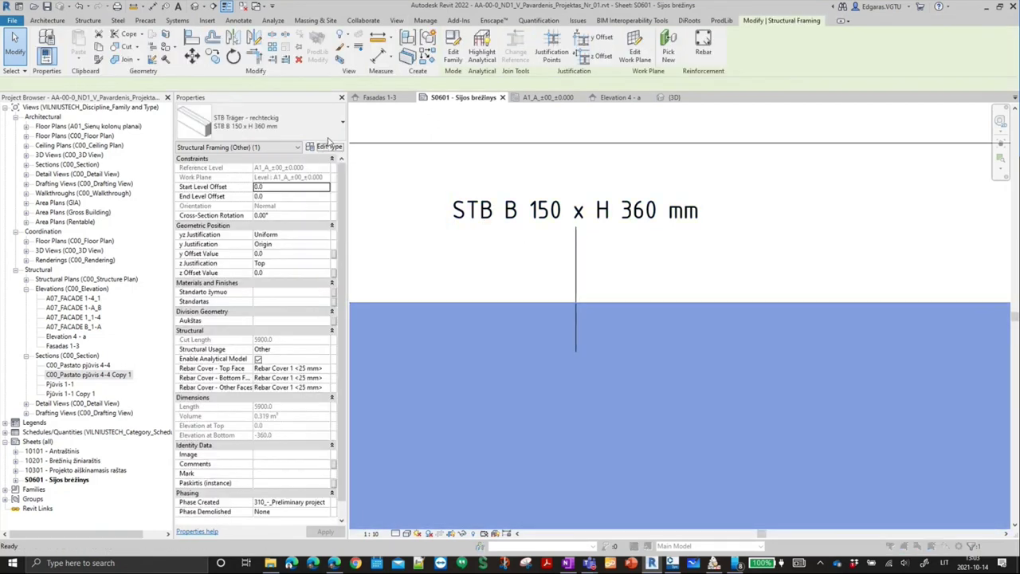
click(731, 125)
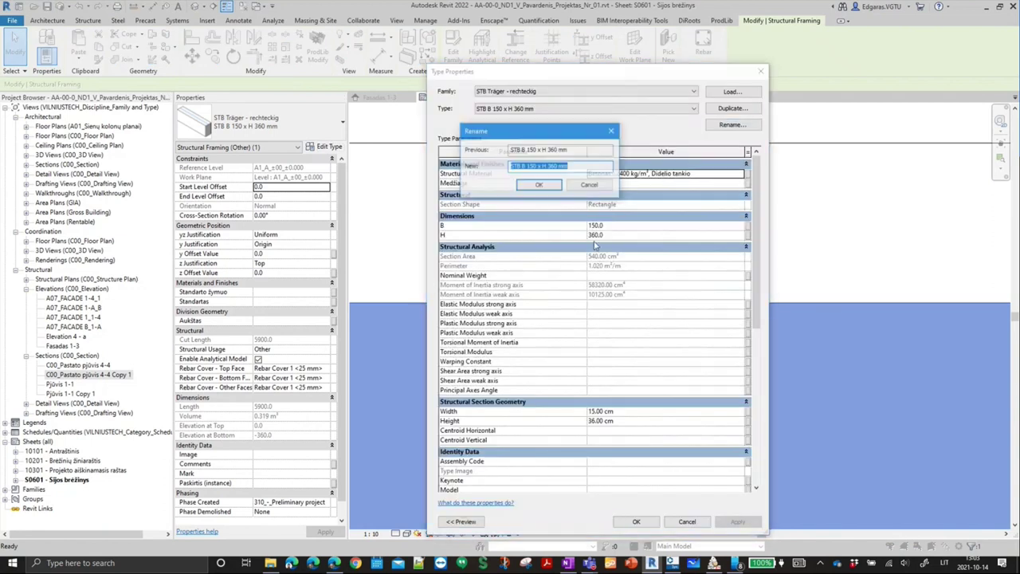
click(518, 166)
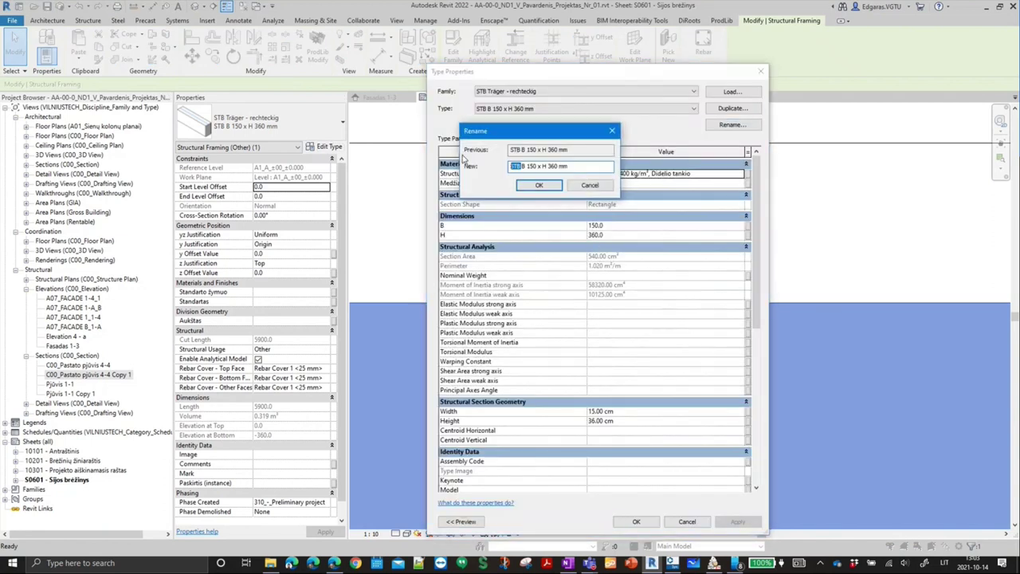
text(Sa)
key(BackSpace)
text(1)
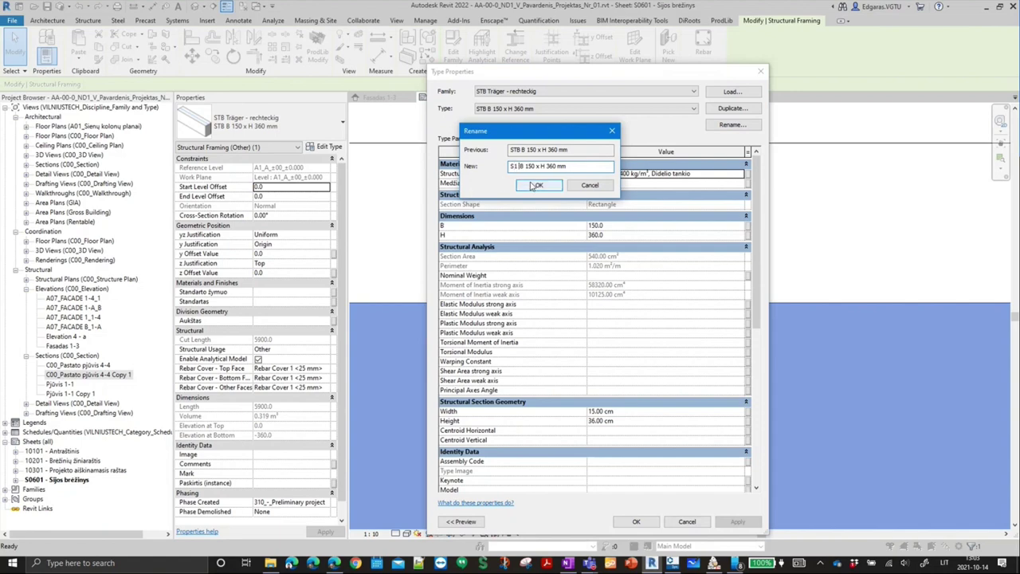
click(537, 185)
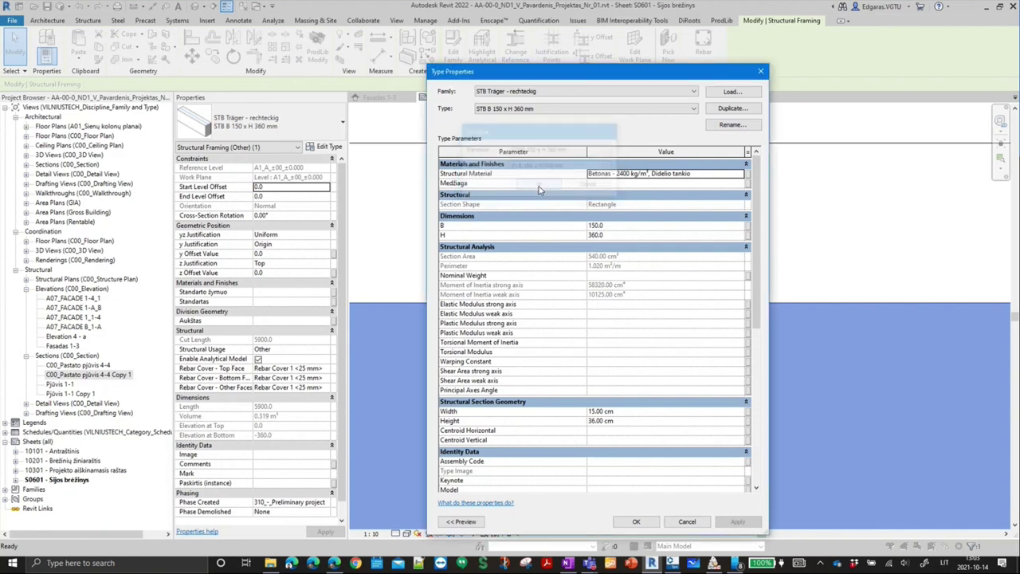
click(636, 522)
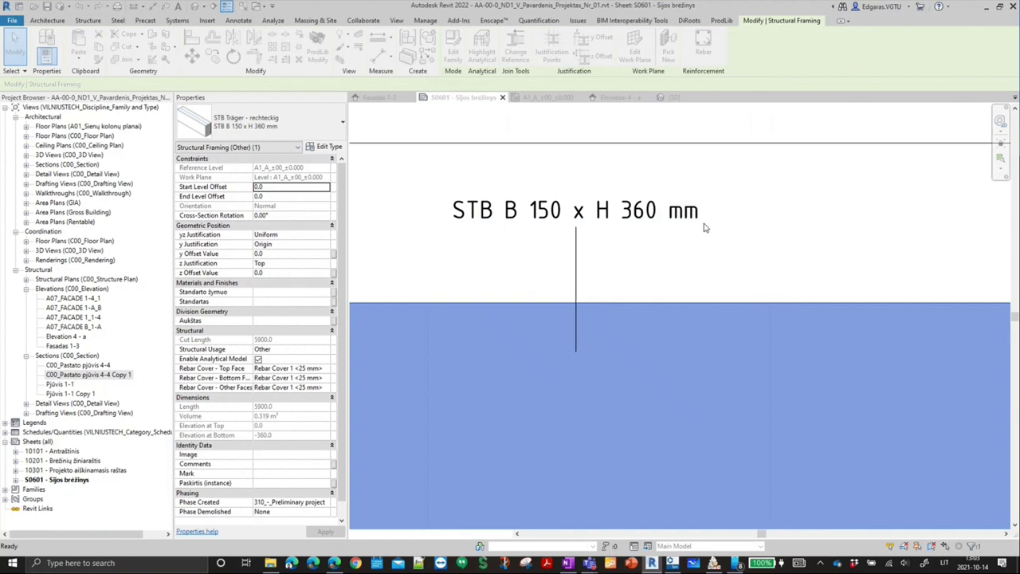
click(602, 236)
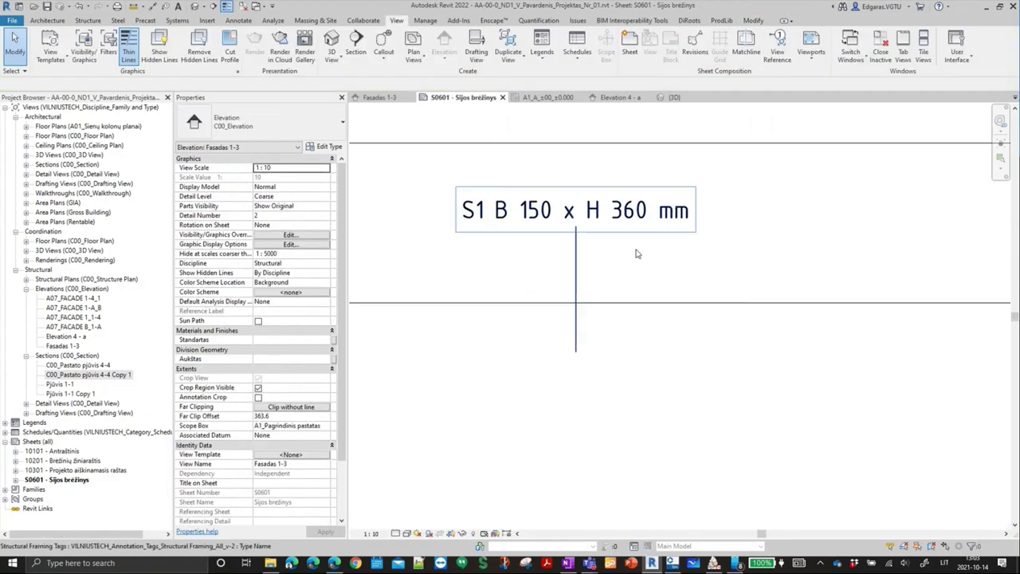
- Add a comma after S1 so the type reads 'S1, B 150 x H 360 mm'
click(391, 190)
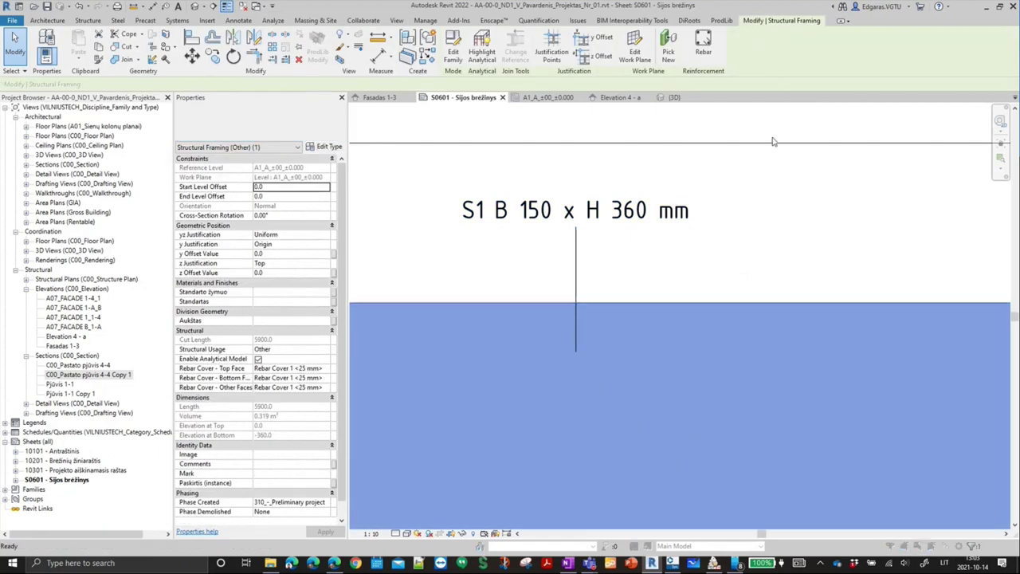
click(324, 147)
click(731, 125)
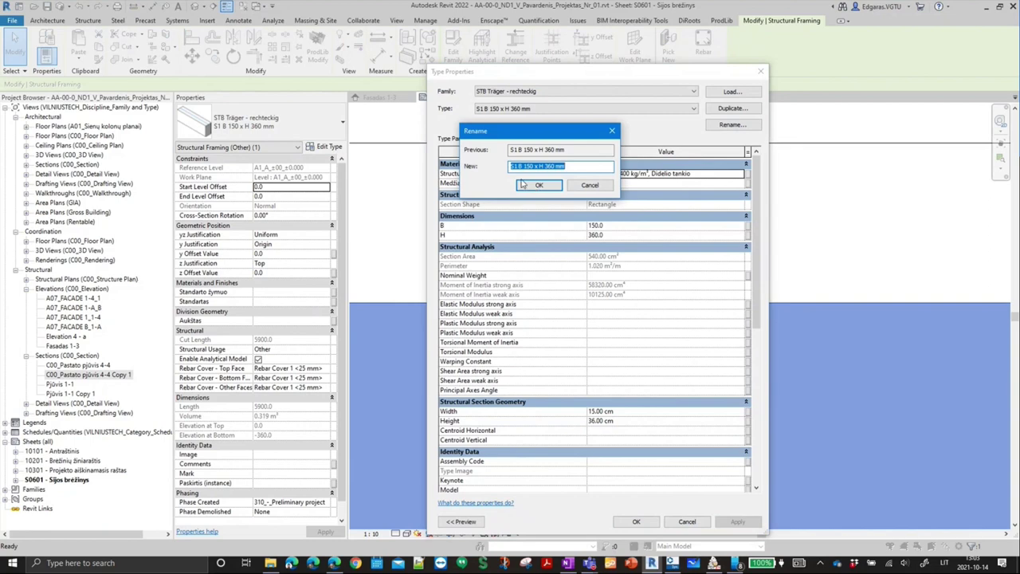
click(515, 165)
text(,)
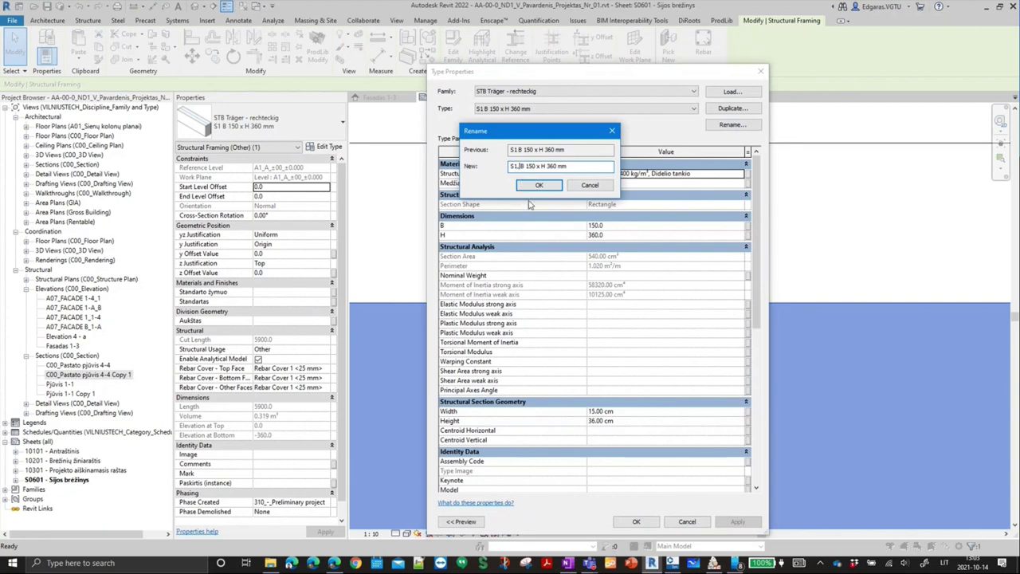
click(551, 189)
click(638, 521)
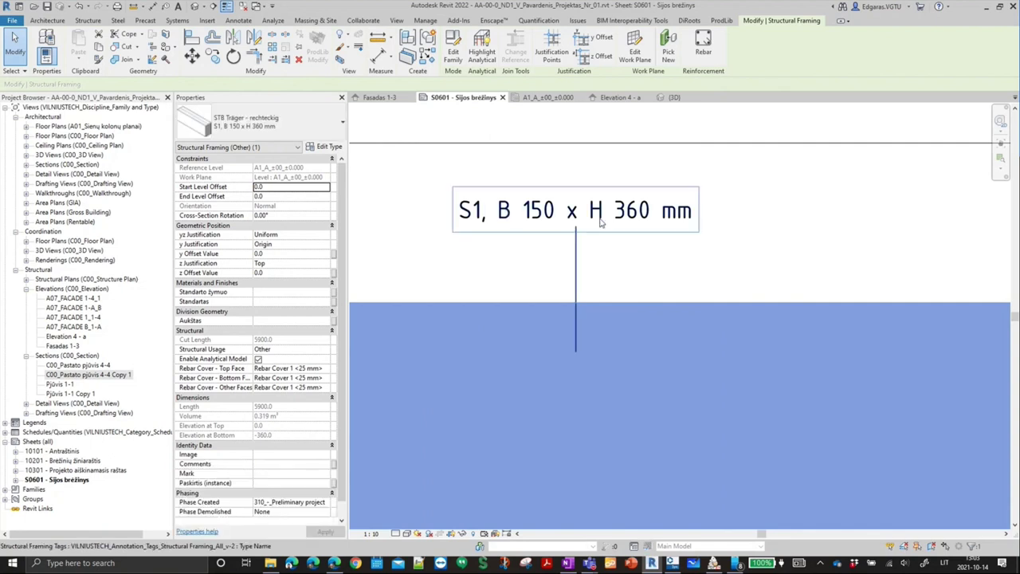
scroll(678, 239, down, 3)
scroll(717, 271, down, 4)
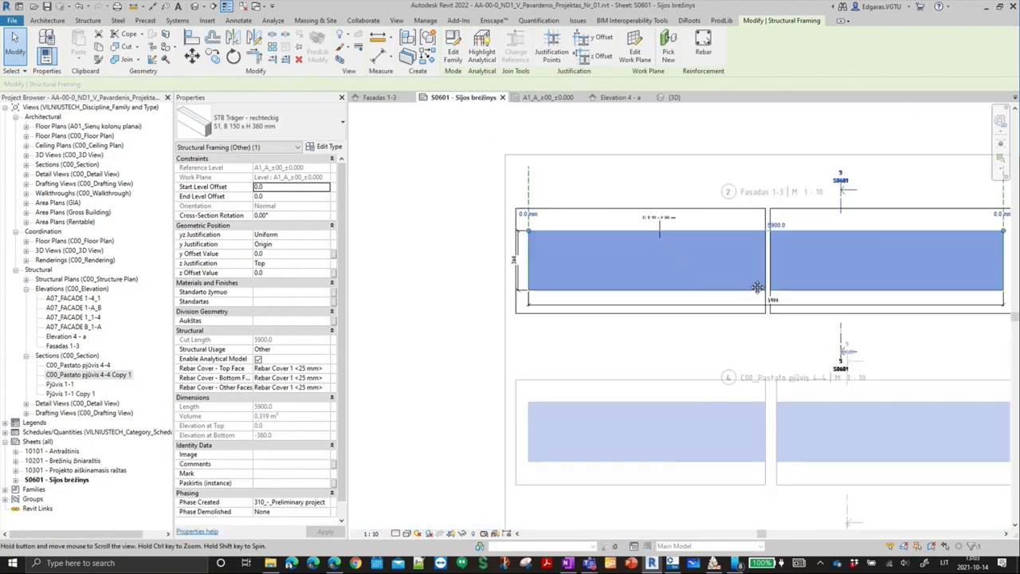
- Activate the Elevation 4-a viewport on sheet S0601 and dismiss the unsaved-project reminder
scroll(757, 287, up, 2)
double_click(724, 258)
scroll(724, 269, up, 2)
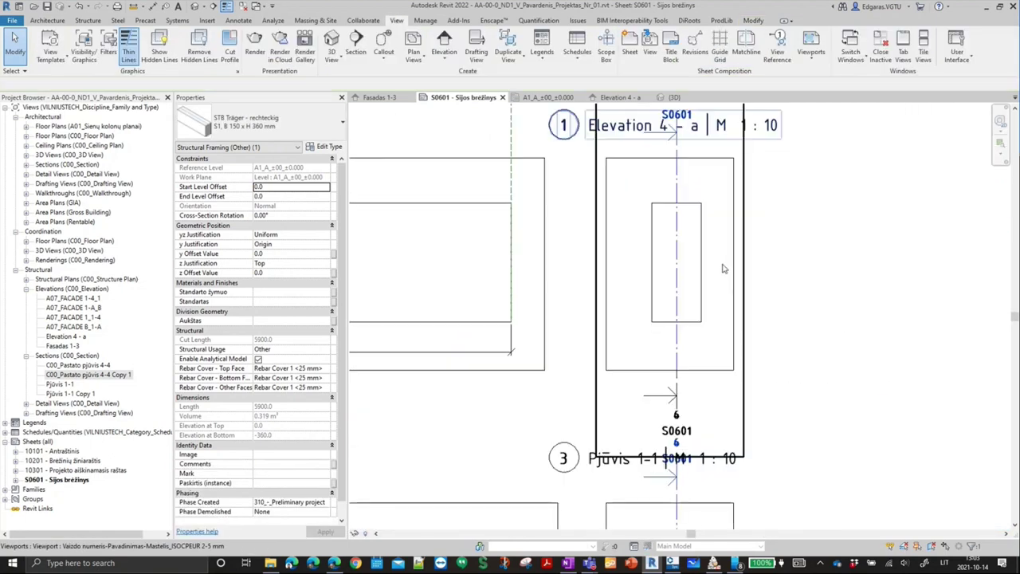
double_click(724, 268)
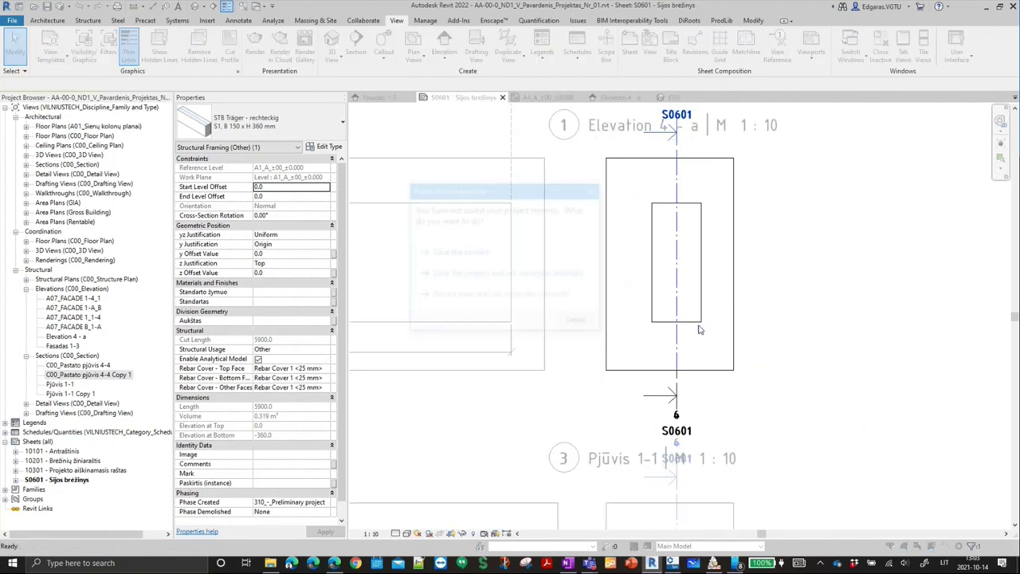
click(501, 253)
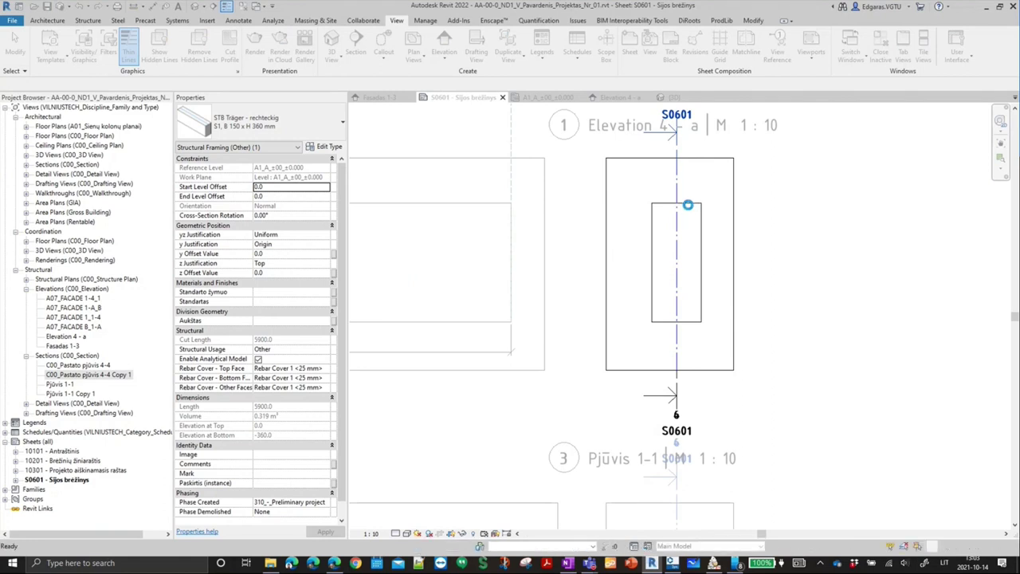
- Dimension the beam cross-section with its 360 height and 150 width using DI
key(d)
key(i)
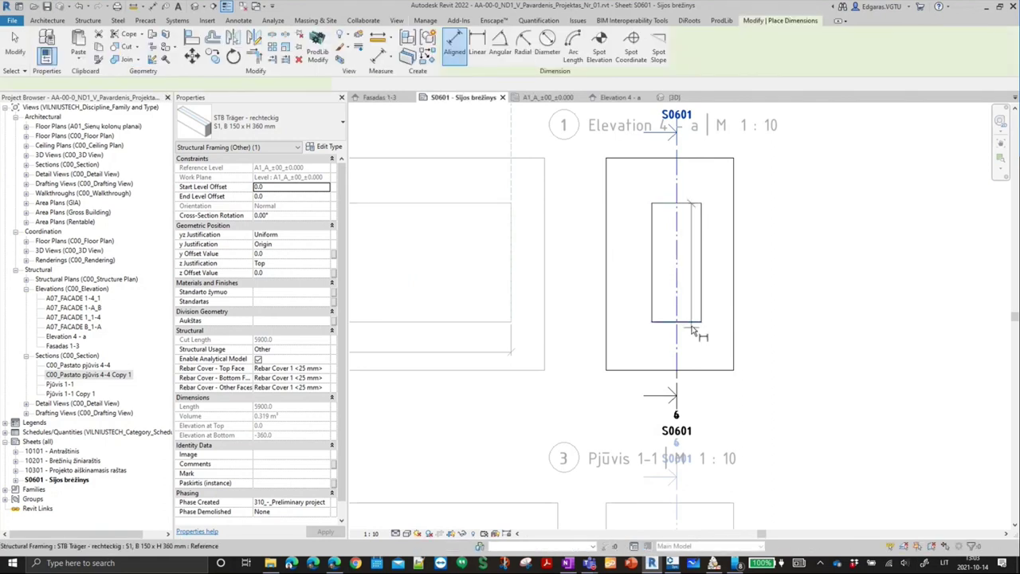
click(628, 301)
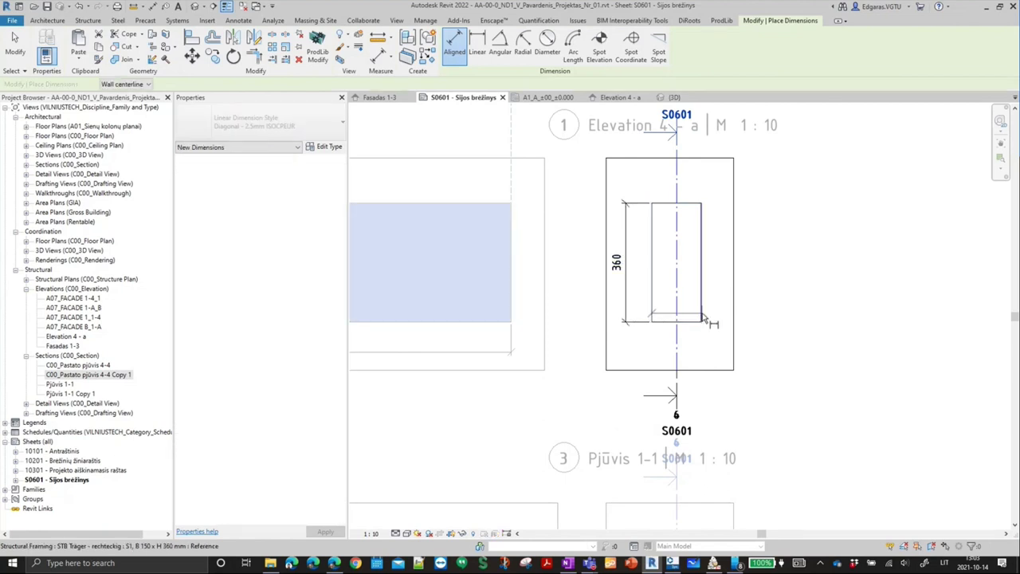
click(719, 325)
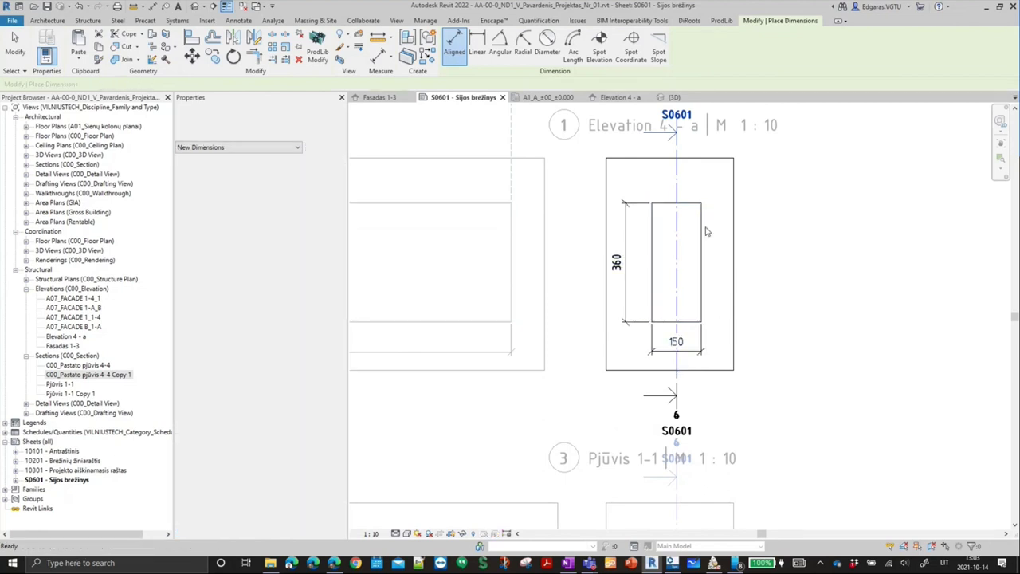
key(Escape)
- Tag the beam section by category, placing the tag to the right of the beam
key(t)
key(g)
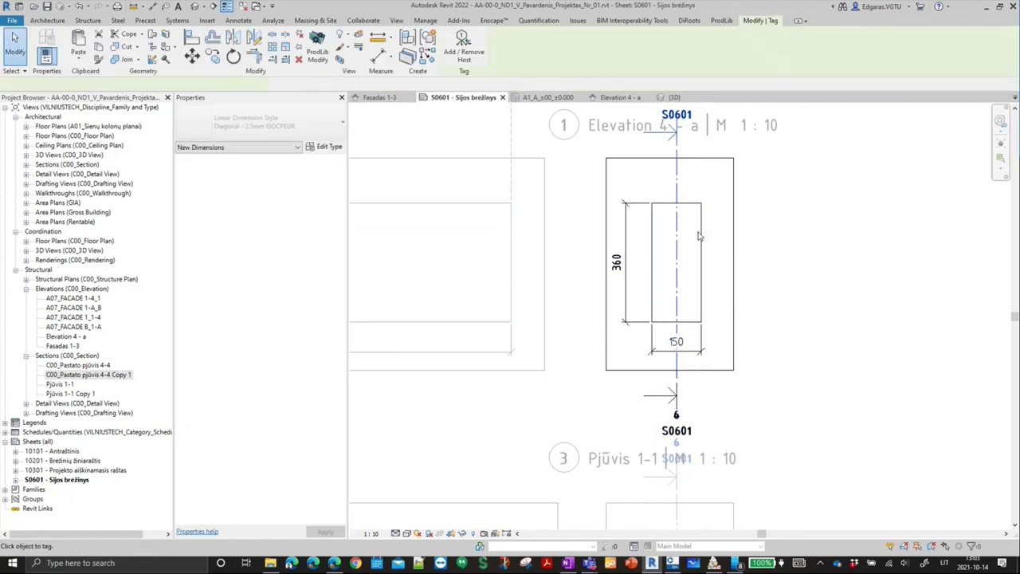
click(693, 233)
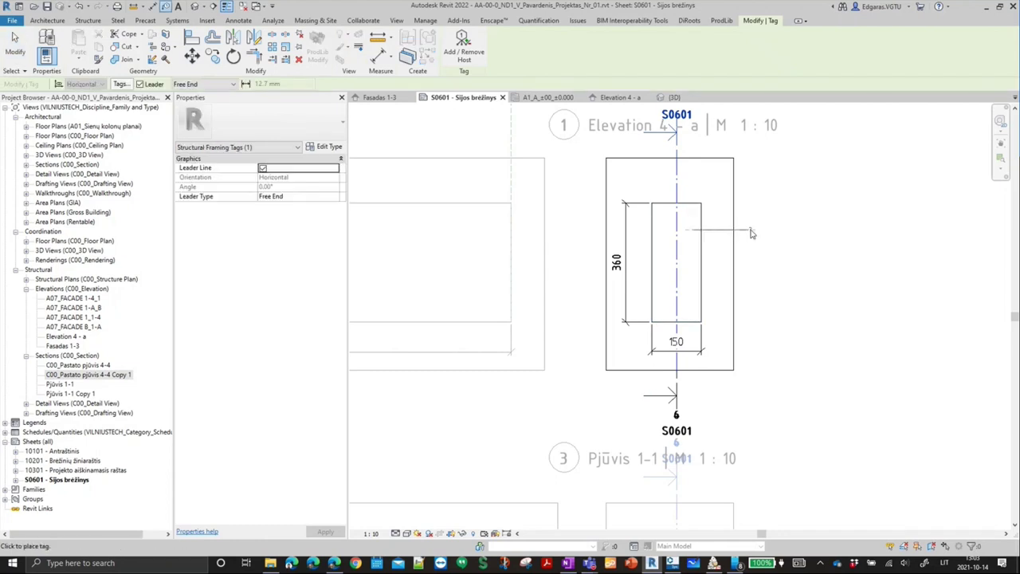
click(726, 231)
key(Escape)
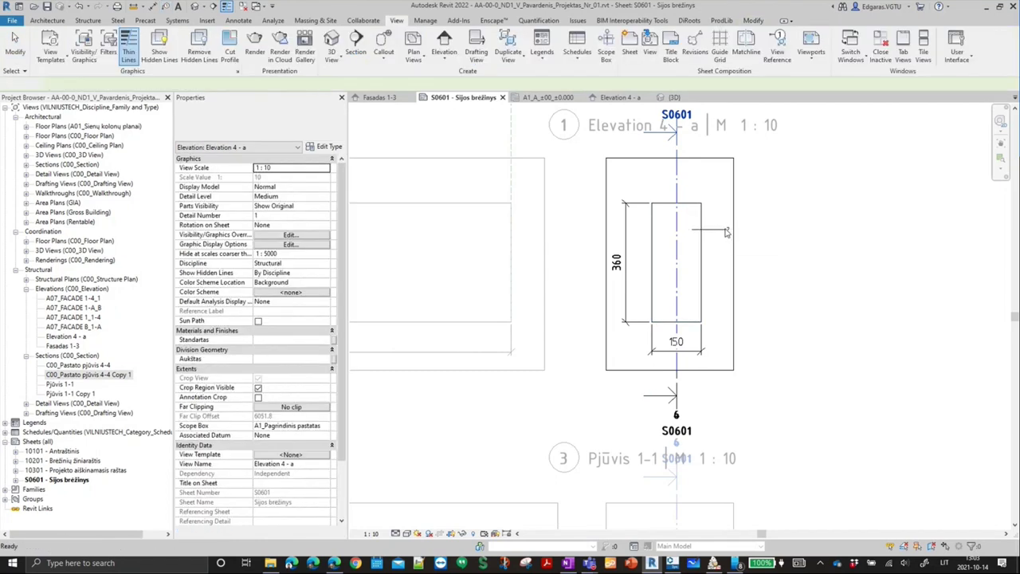
- Switch the tag to Type Name so it reads S1, B 150 x H 360 mm, and shift it further right
click(263, 121)
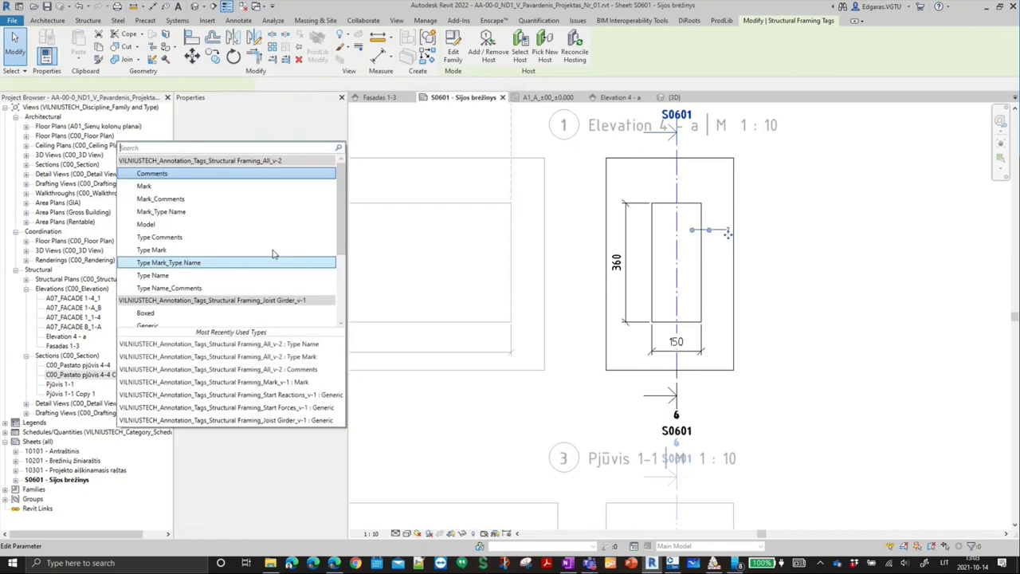
click(155, 275)
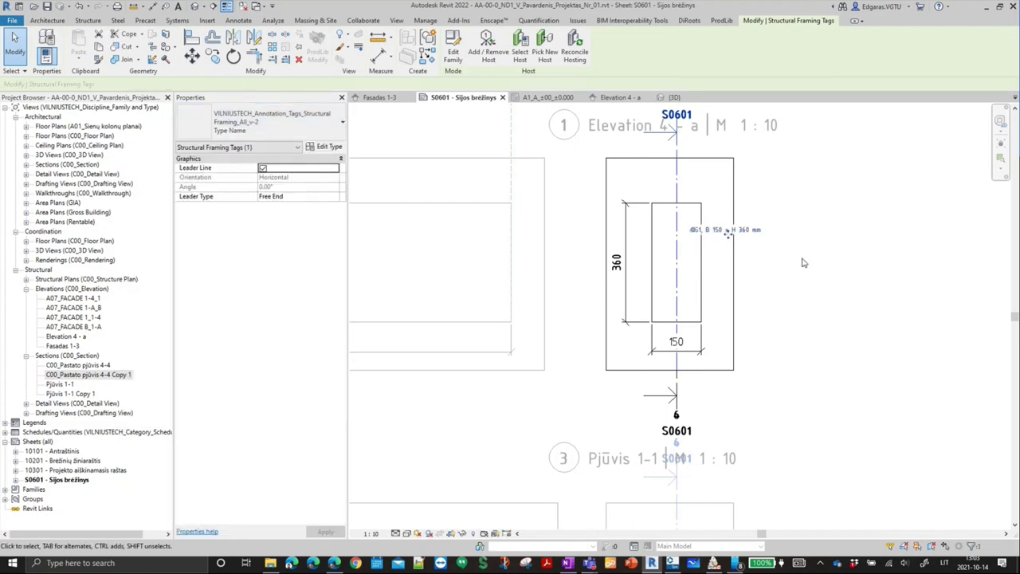
scroll(759, 234, up, 2)
drag(694, 243, 747, 246)
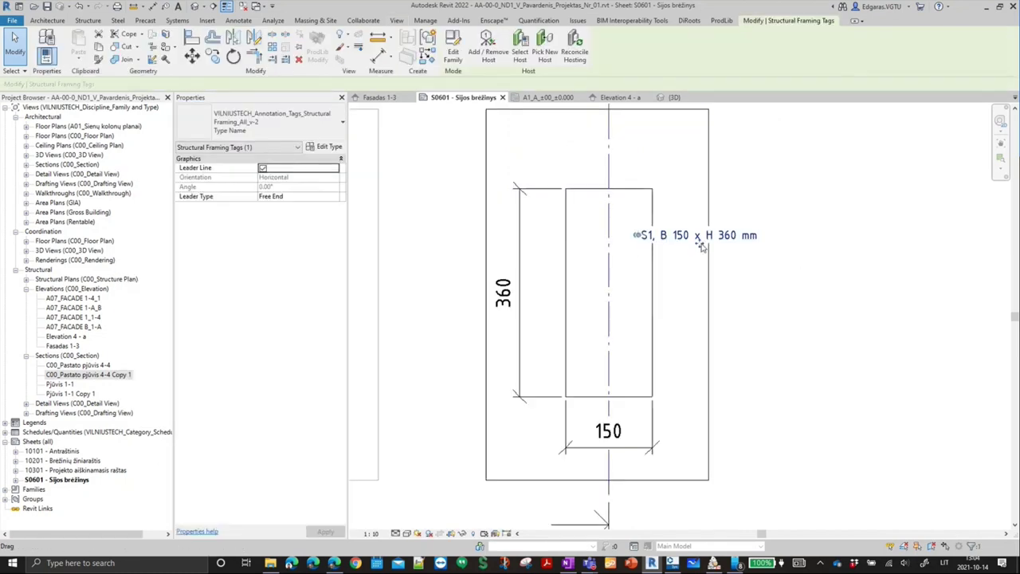
key(Escape)
scroll(627, 200, down, 2)
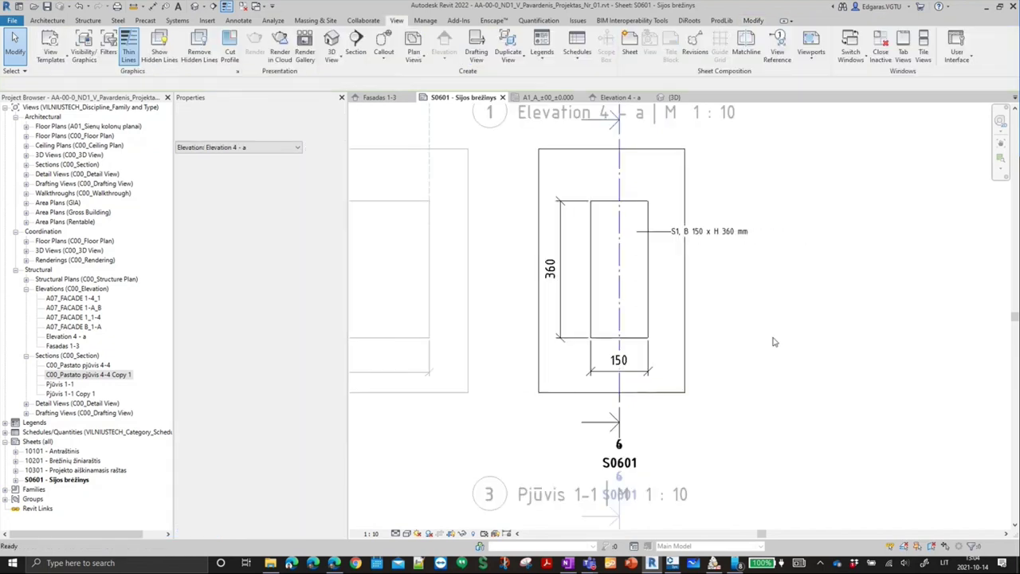
middle_drag(621, 146, 630, 200)
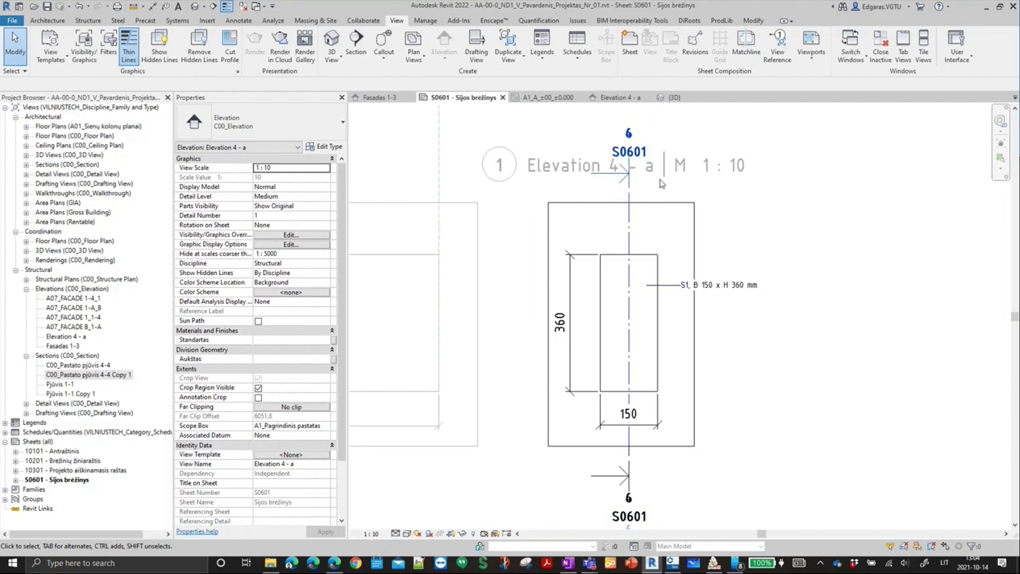
click(630, 238)
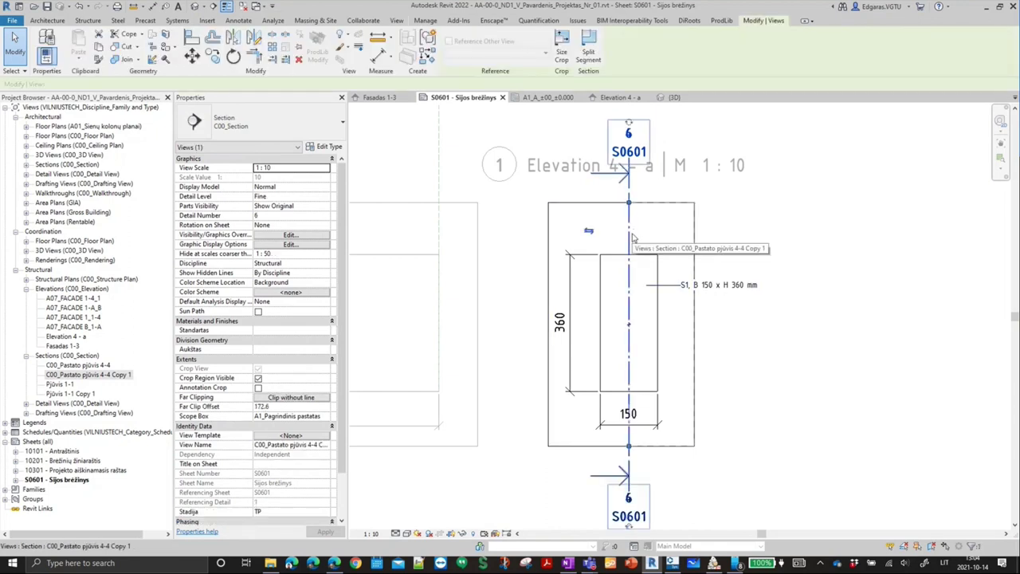
scroll(717, 233, down, 2)
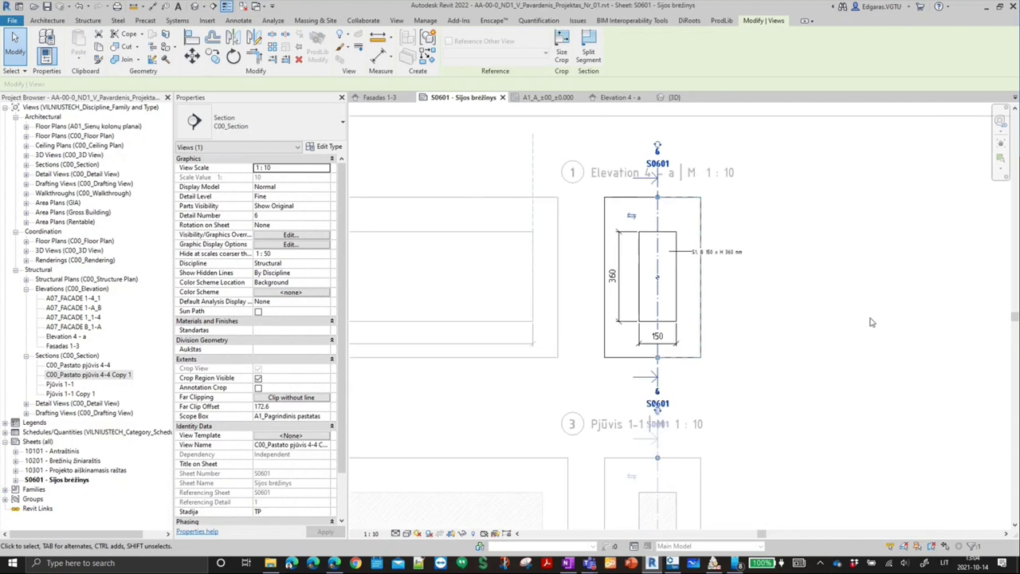
scroll(687, 394, up, 2)
scroll(669, 390, up, 2)
scroll(654, 382, up, 1)
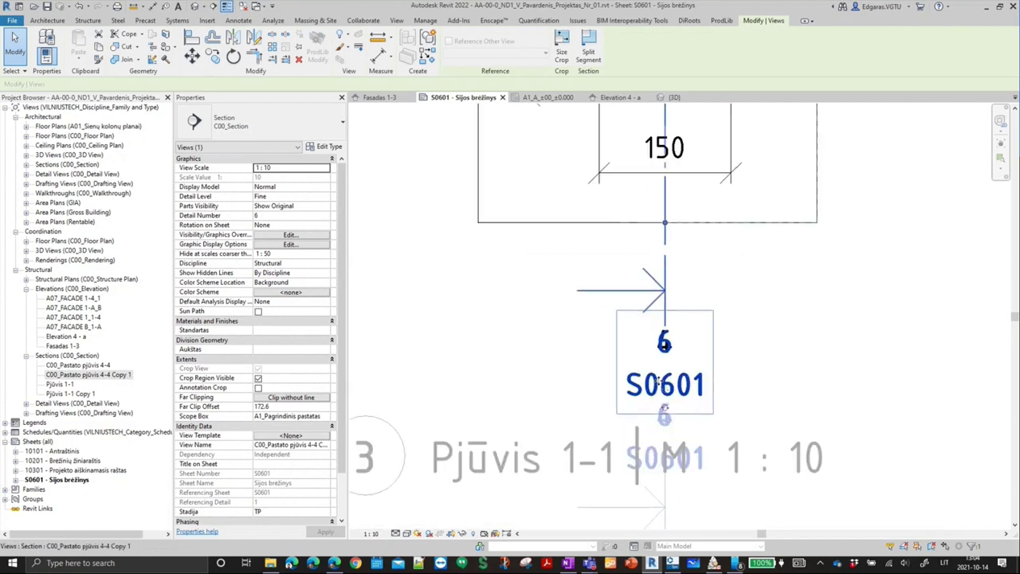
scroll(606, 367, up, 2)
scroll(639, 301, up, 1)
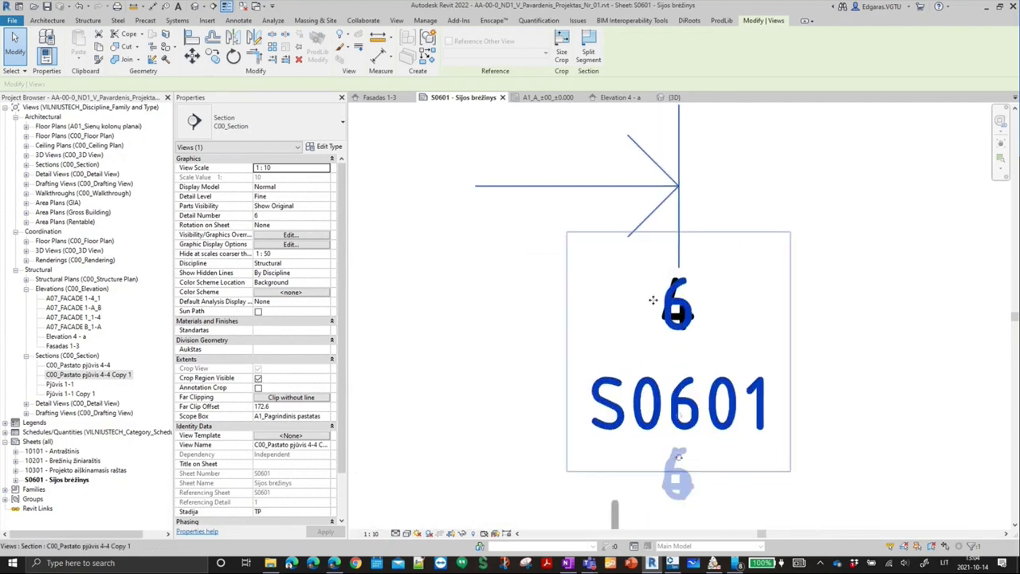
scroll(670, 310, up, 1)
scroll(688, 315, up, 1)
scroll(685, 299, up, 1)
scroll(653, 261, up, 1)
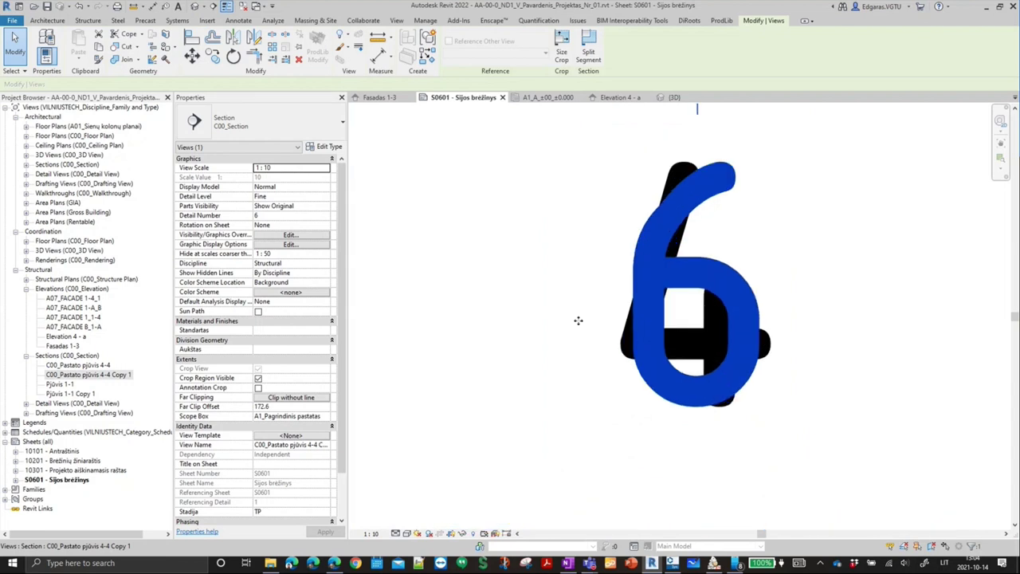
scroll(444, 303, down, 2)
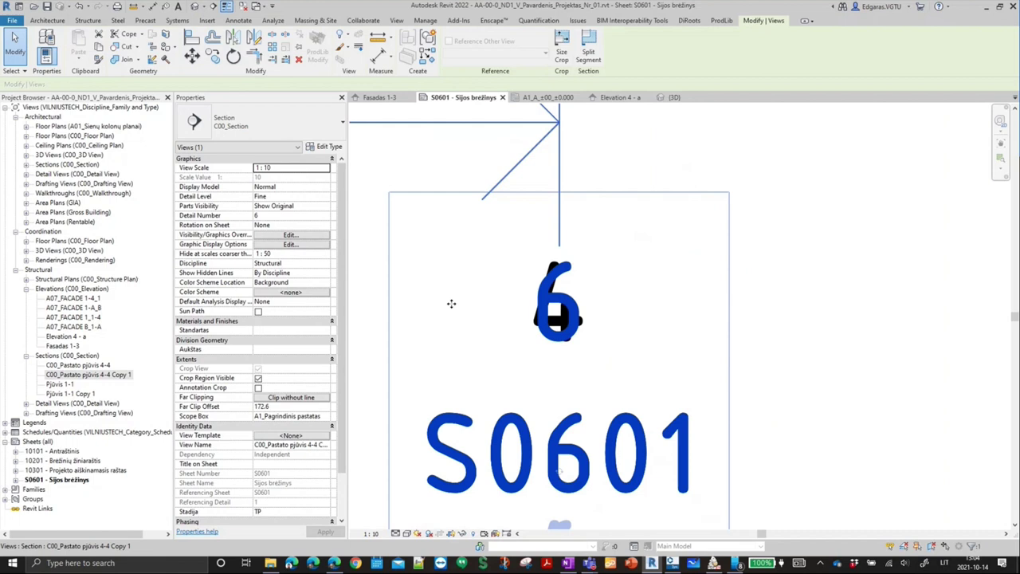
key(Escape)
scroll(650, 236, down, 5)
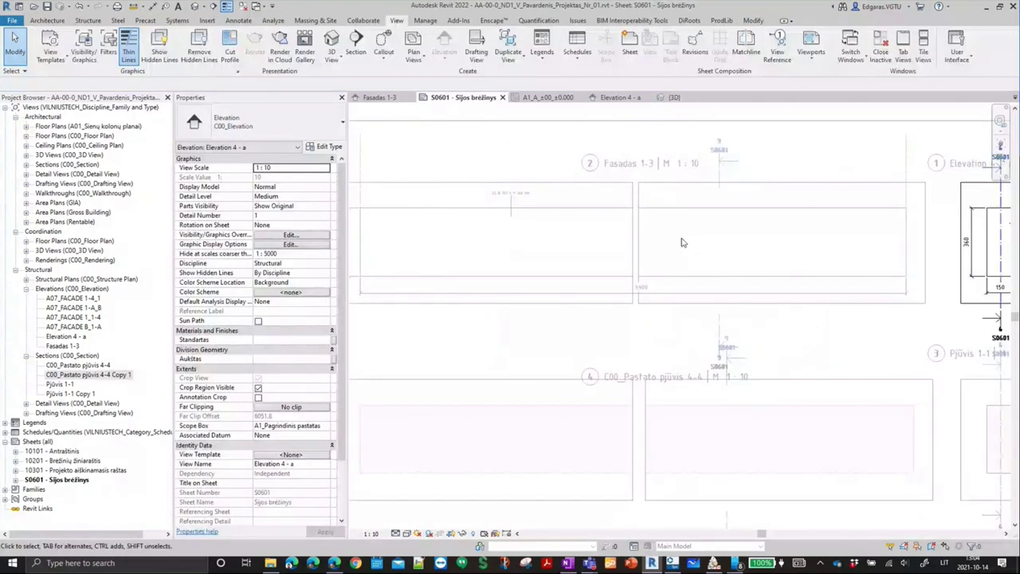
- Start a Detail Component on the Fasadas 1-3 elevation and open its type list
scroll(682, 243, up, 2)
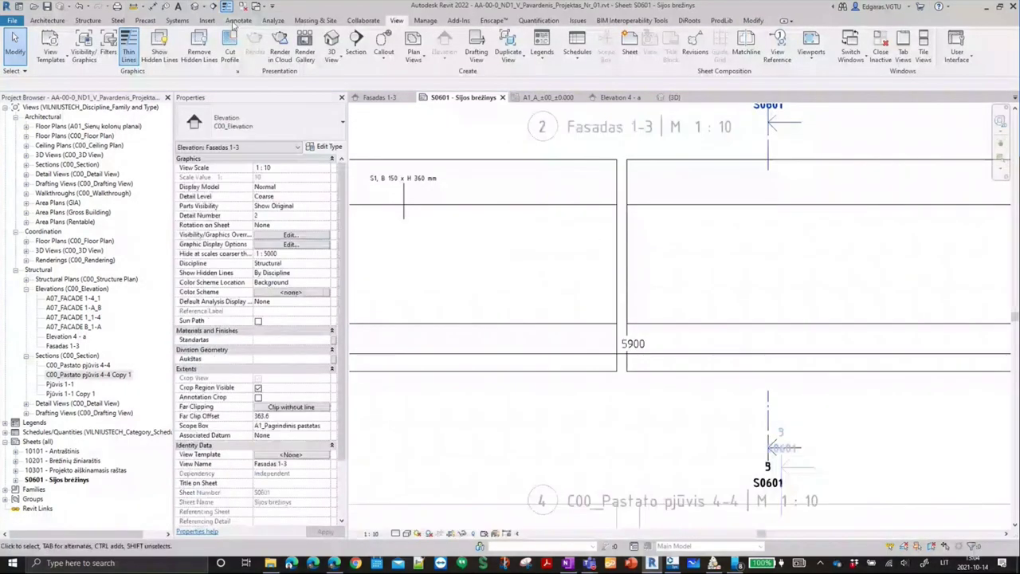
click(237, 21)
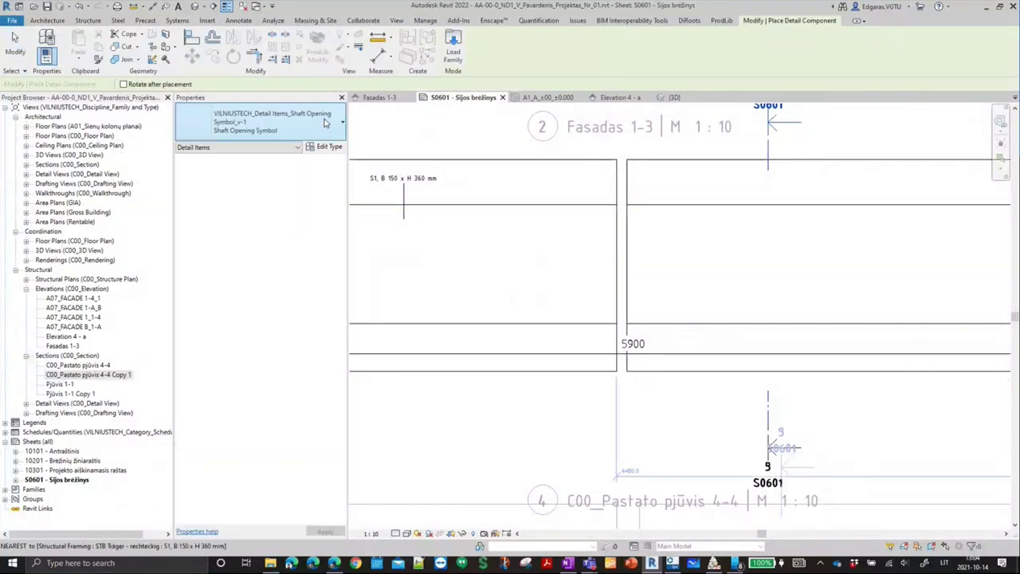
click(325, 121)
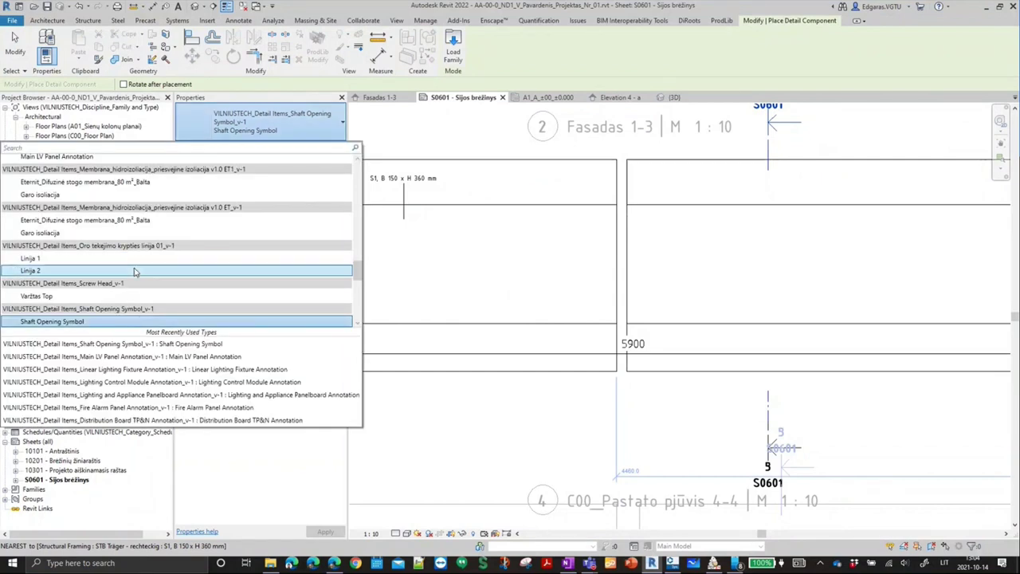
- Browse the loaded detail types and search 'bra' looking for a break line
scroll(135, 279, down, 1)
scroll(137, 277, down, 3)
scroll(141, 273, down, 2)
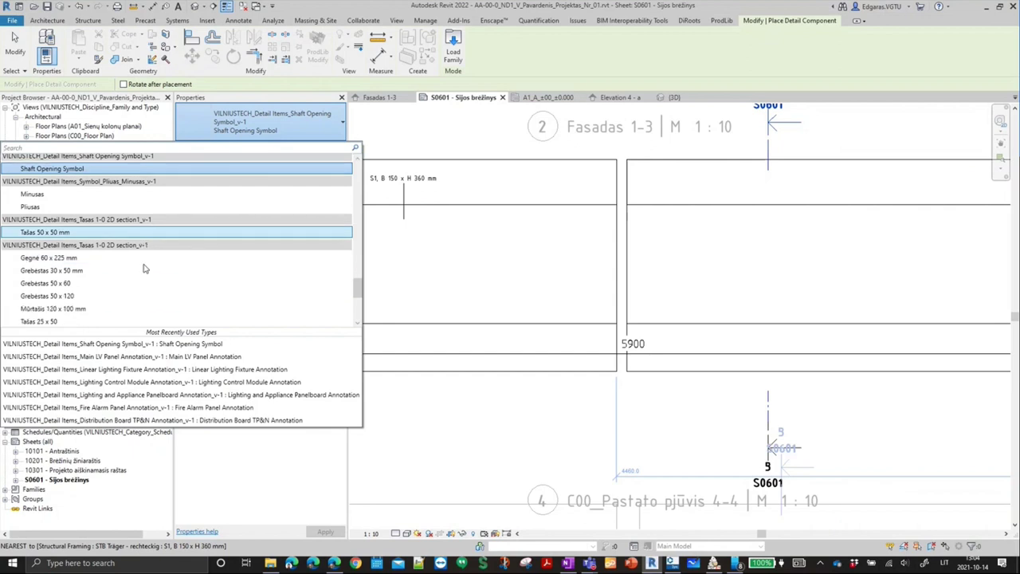
scroll(145, 269, down, 3)
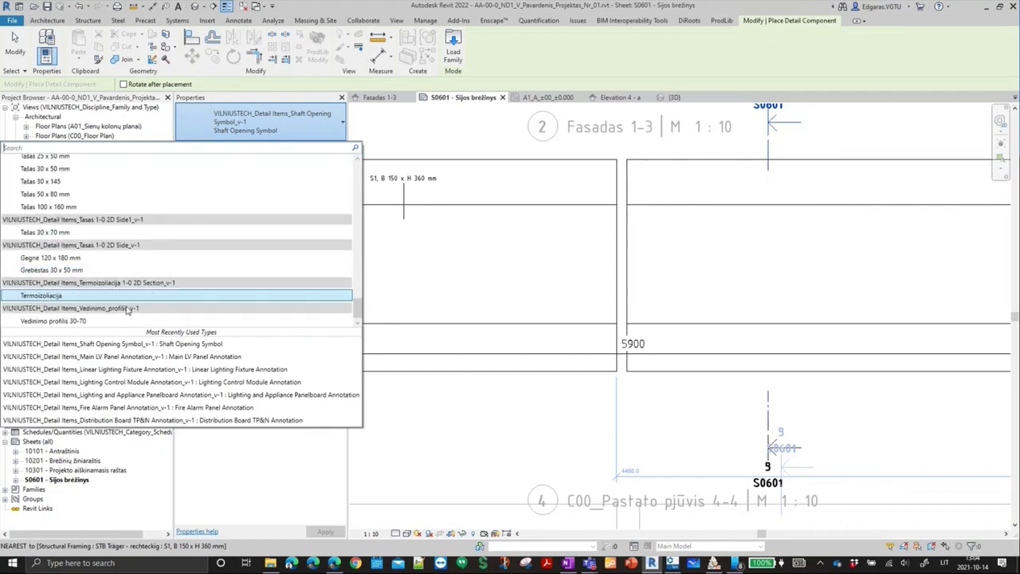
scroll(182, 268, up, 3)
scroll(191, 263, up, 5)
scroll(201, 256, up, 5)
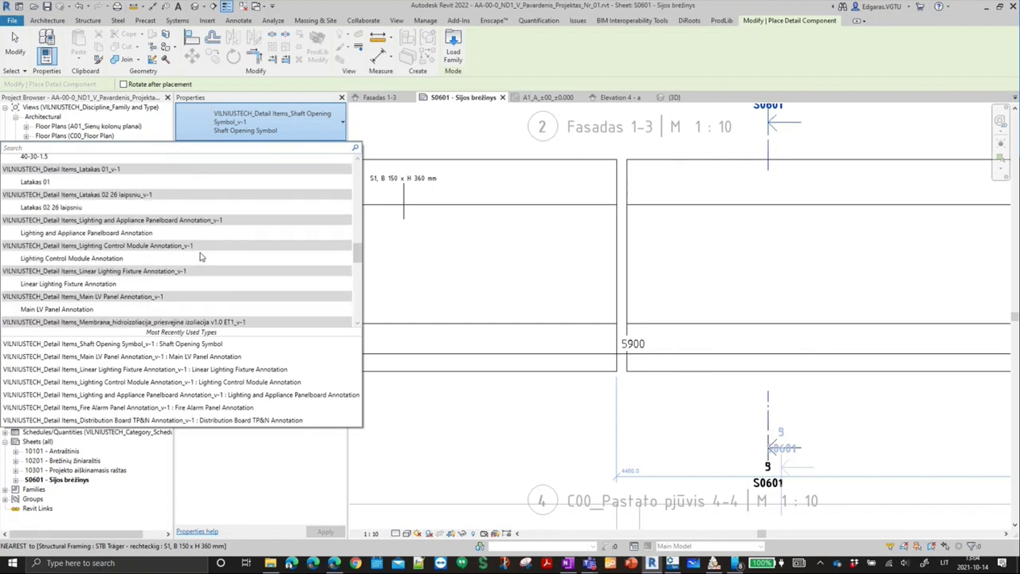
scroll(201, 256, up, 2)
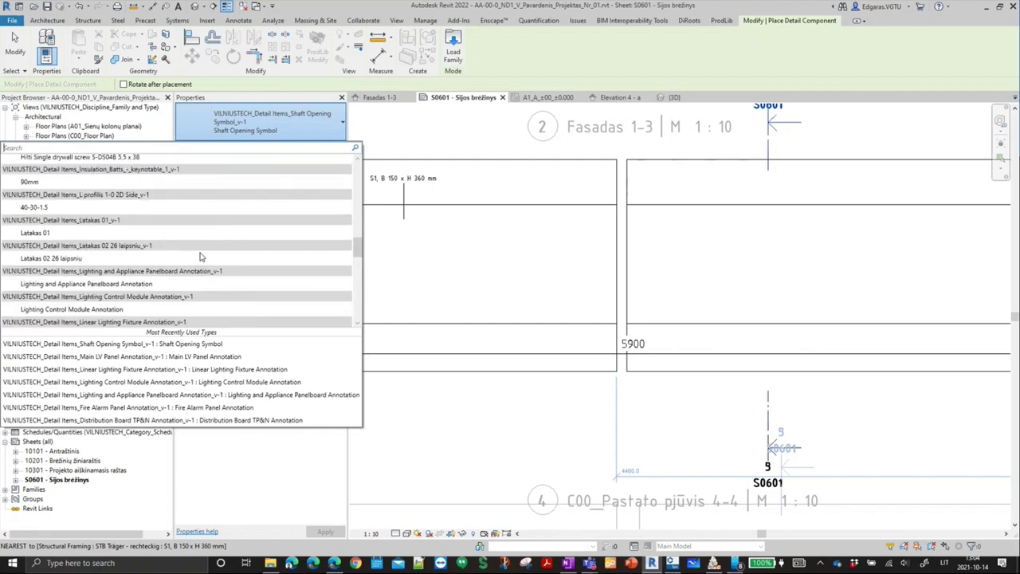
key(BackSpace)
text(ra)
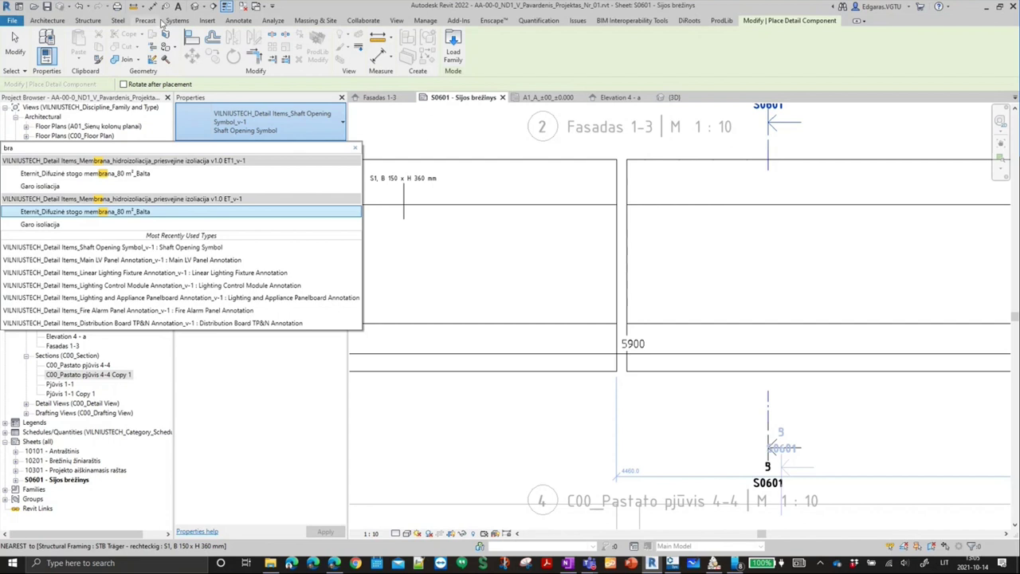
- In Load Autodesk Family, set the content library locale to English, United Kingdom
click(209, 22)
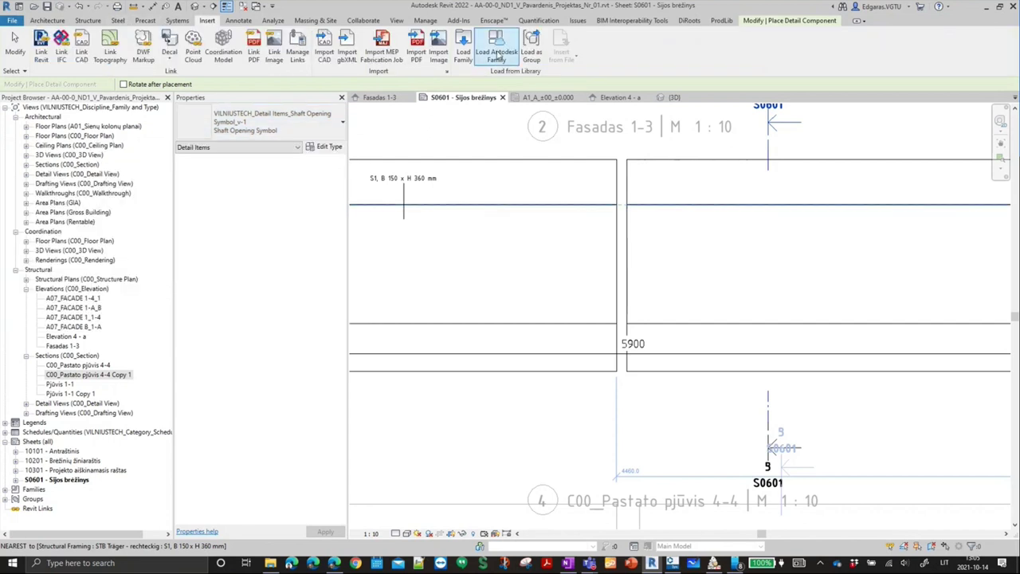
click(491, 58)
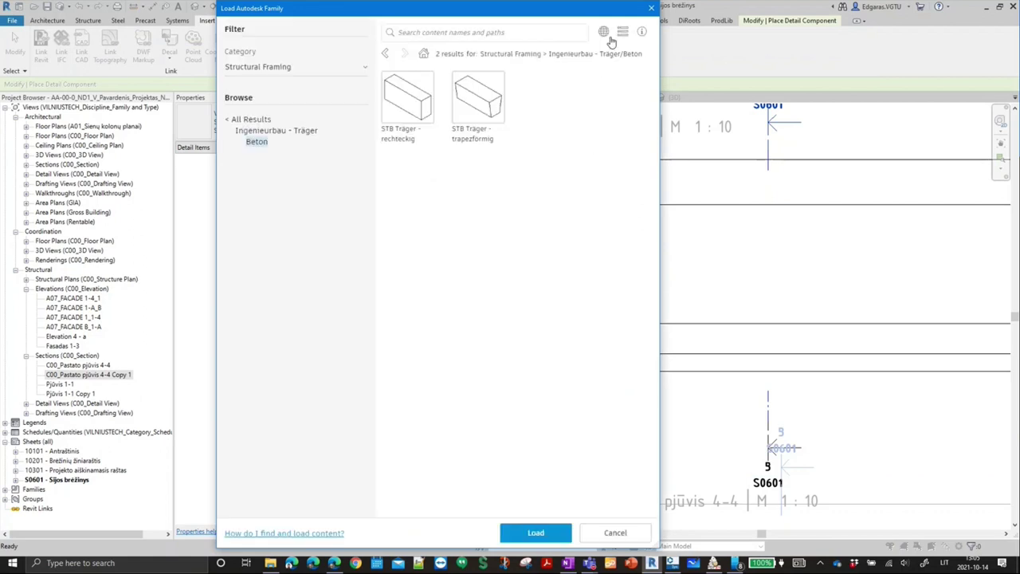
click(603, 32)
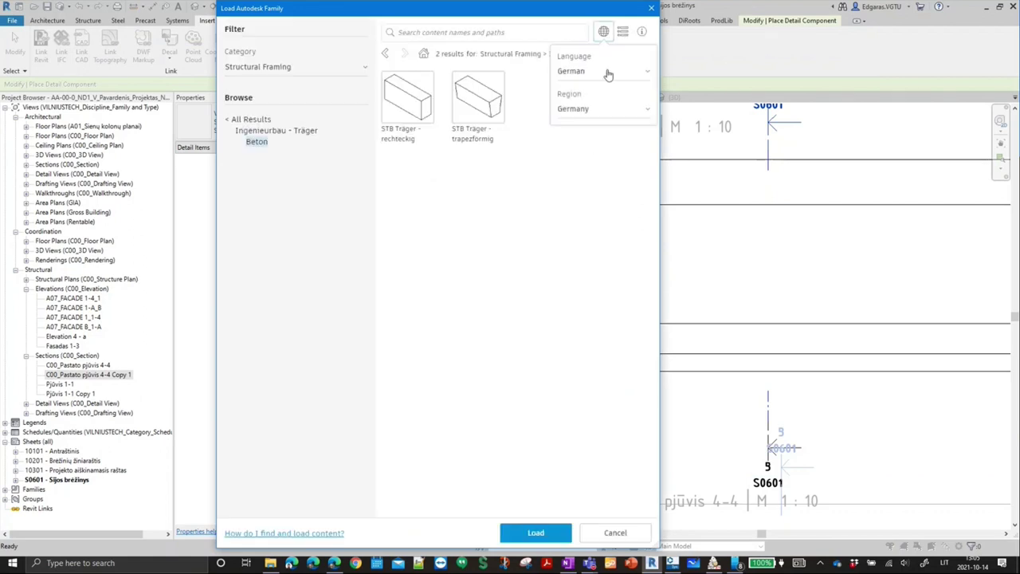
click(607, 71)
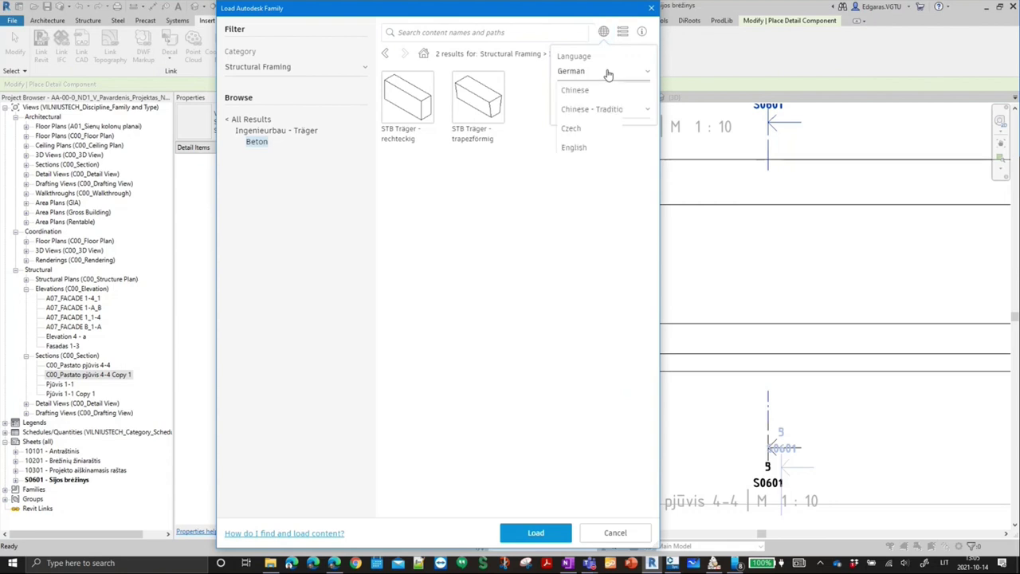
click(597, 148)
click(620, 109)
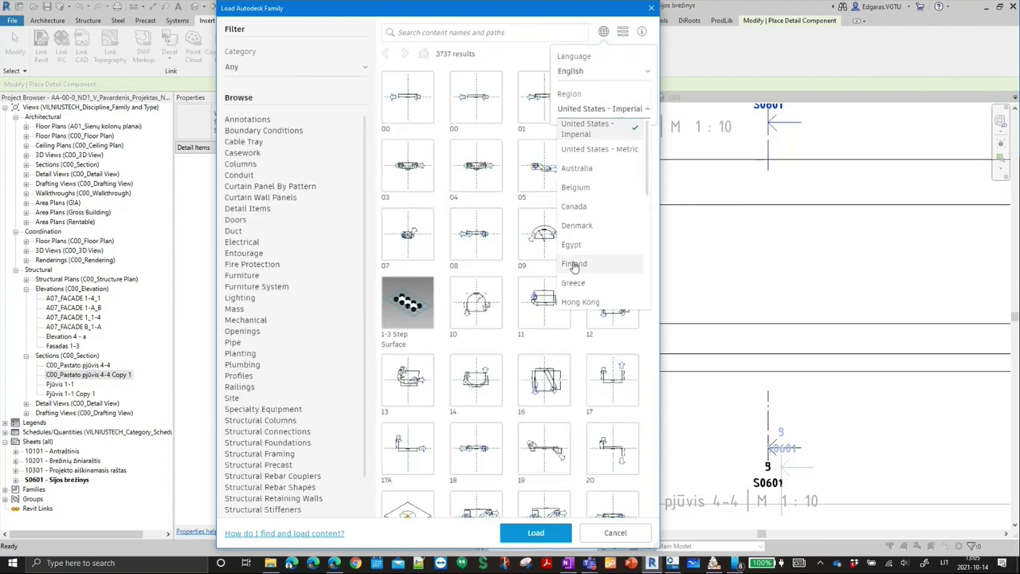
scroll(585, 279, down, 5)
click(591, 301)
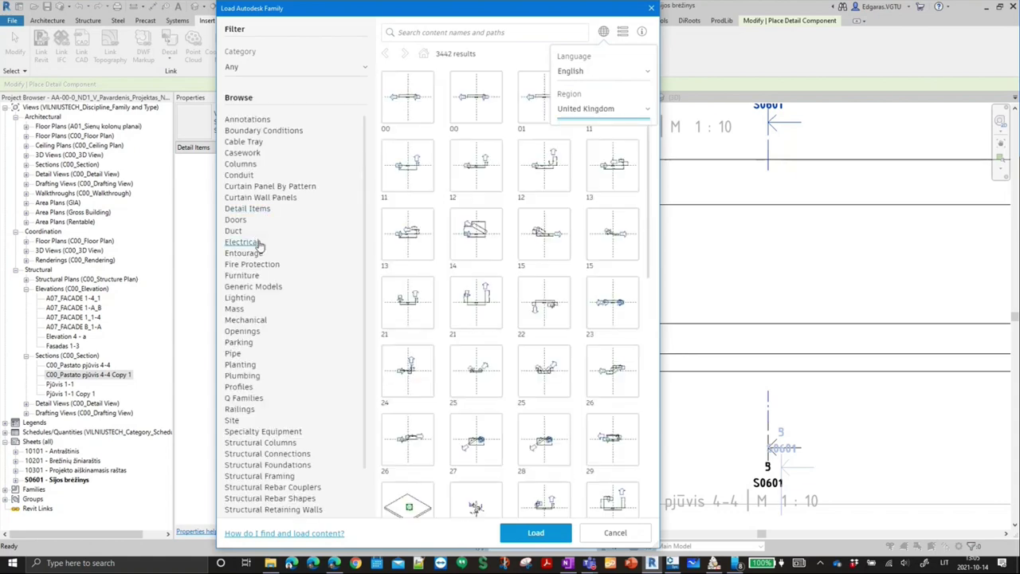
- Load the Detail_Items_Break_Line family from Detail Items > Annotations
click(248, 208)
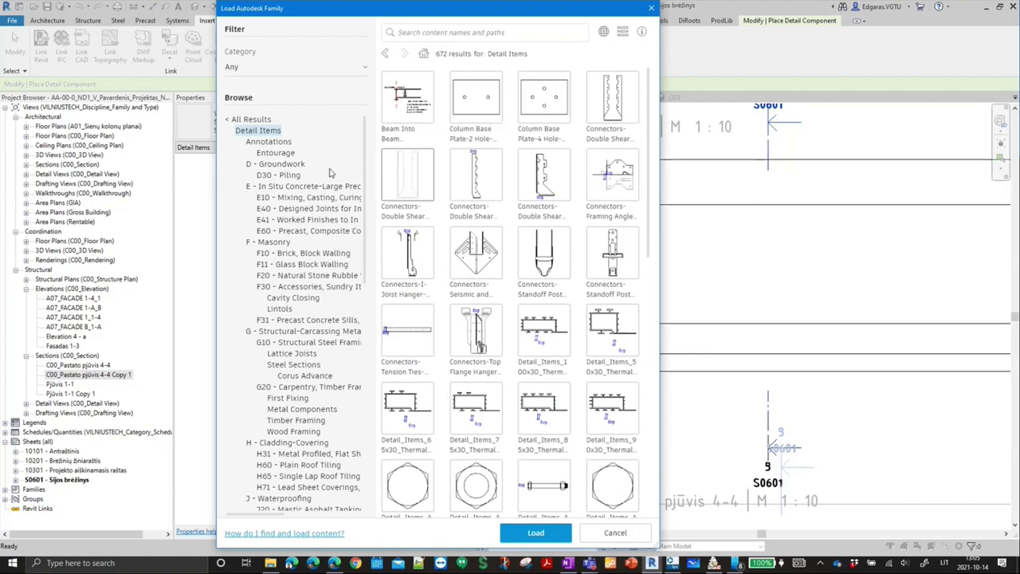
click(278, 145)
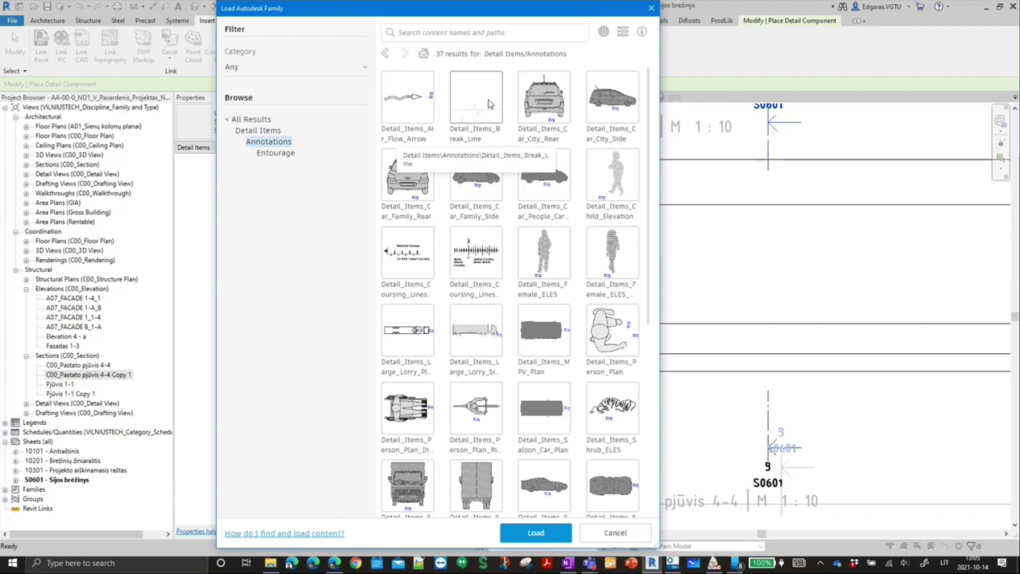
click(487, 108)
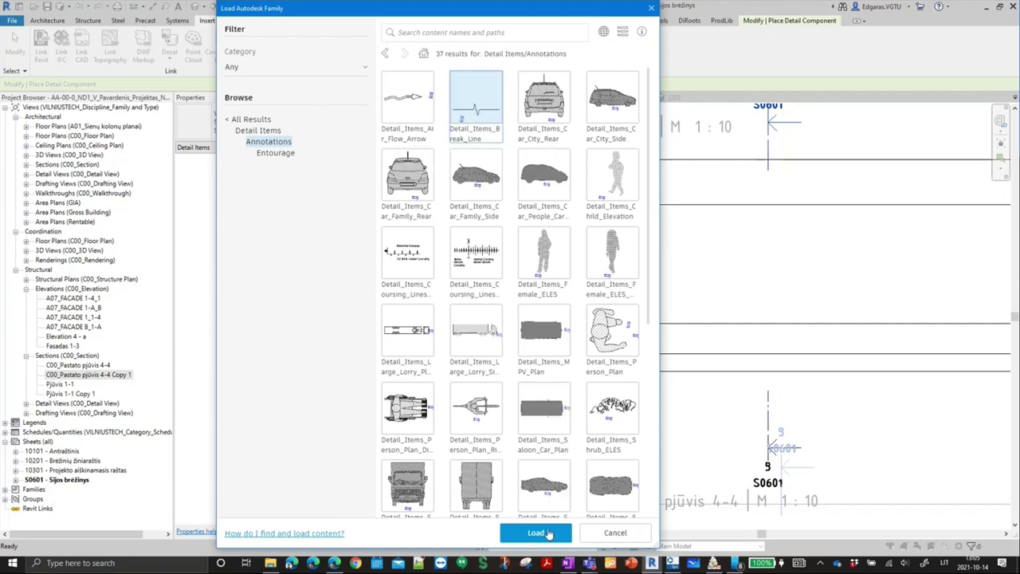
click(535, 532)
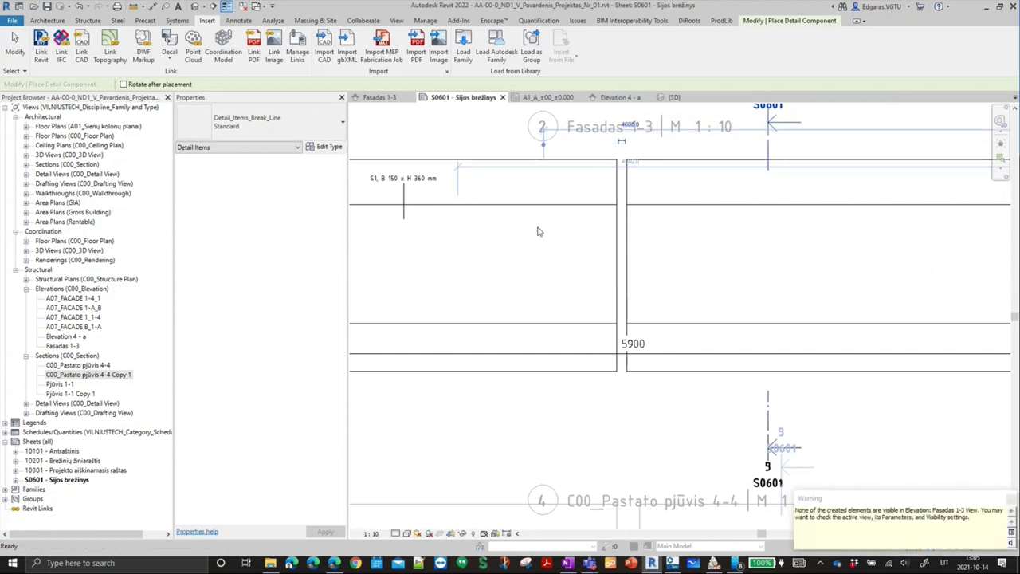
- Turn on Detail Items visibility in the Fasadas 1-3 elevation via VG
key(v)
key(g)
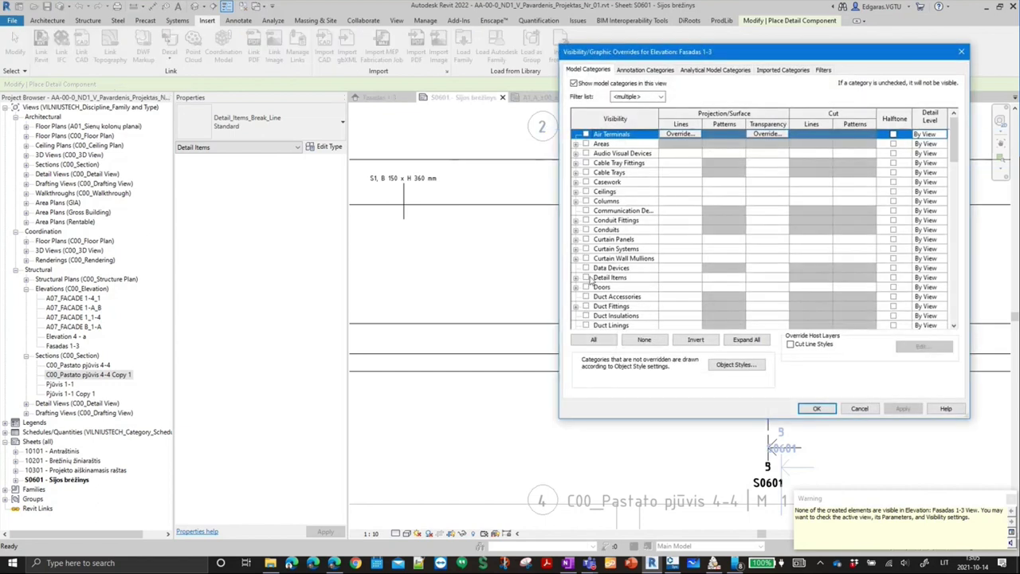
click(588, 278)
click(816, 408)
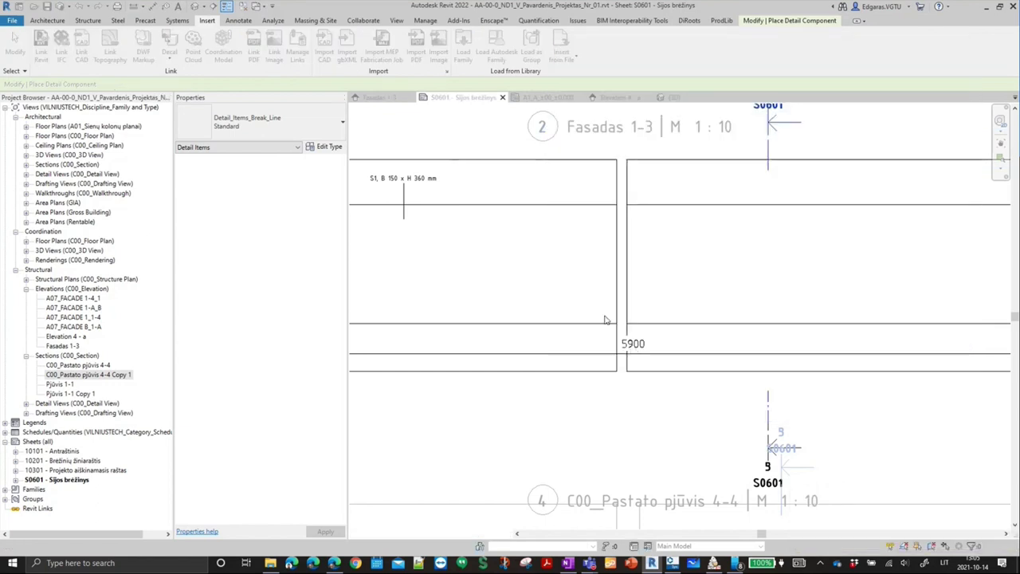
- Place a break line above the 5900 dimension and rotate it vertical
click(543, 263)
key(Escape)
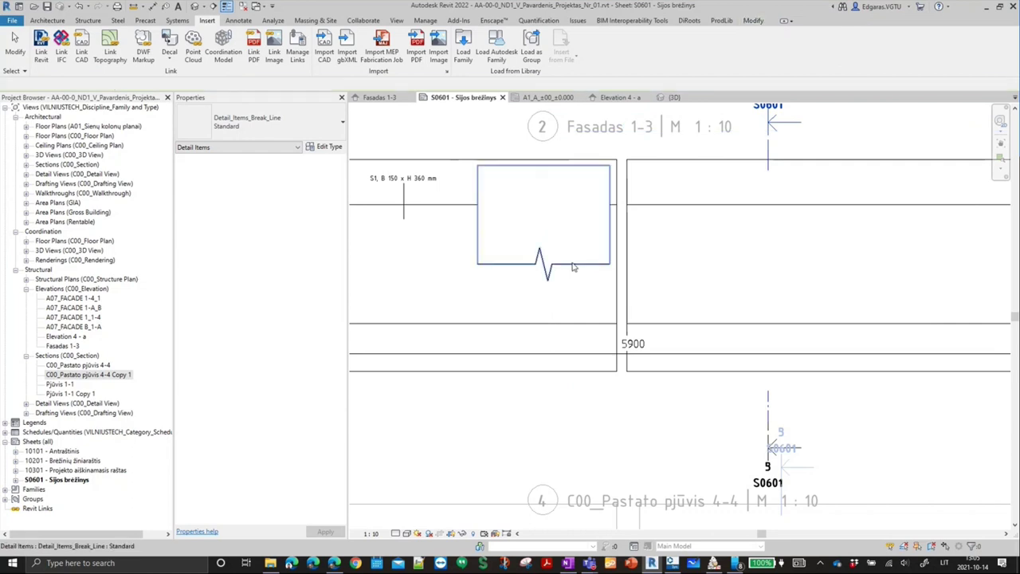
click(573, 268)
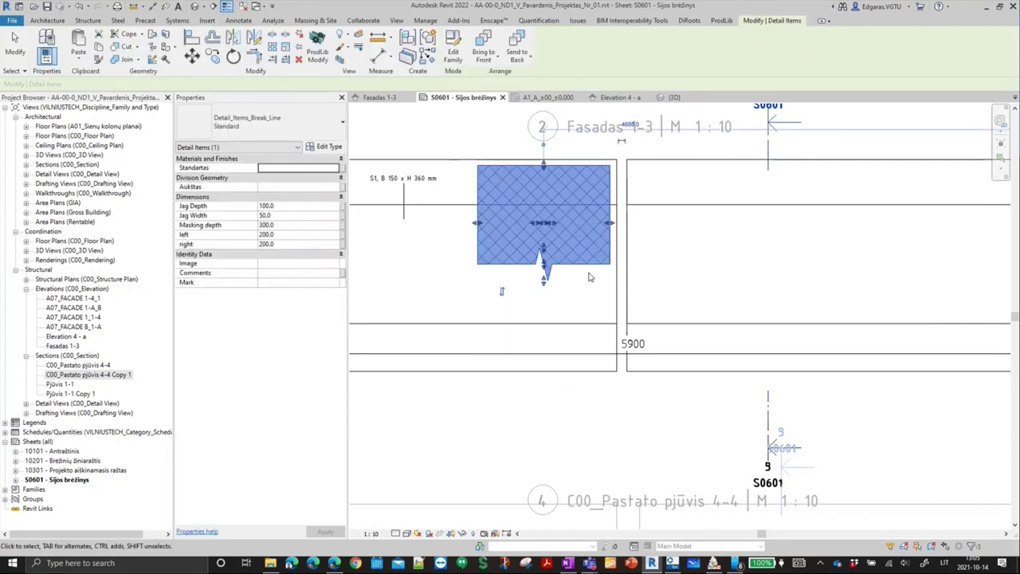
click(580, 265)
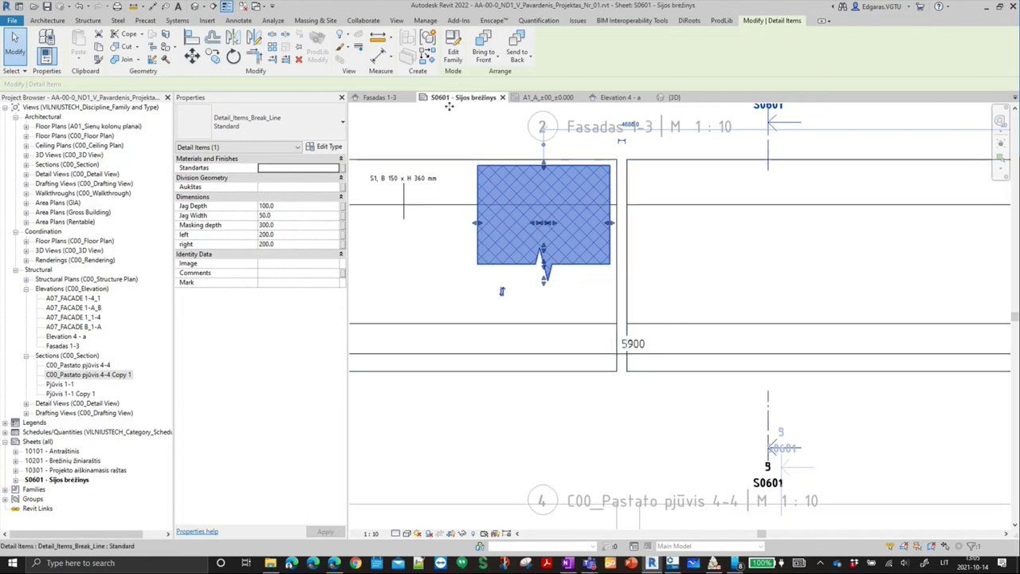
click(232, 56)
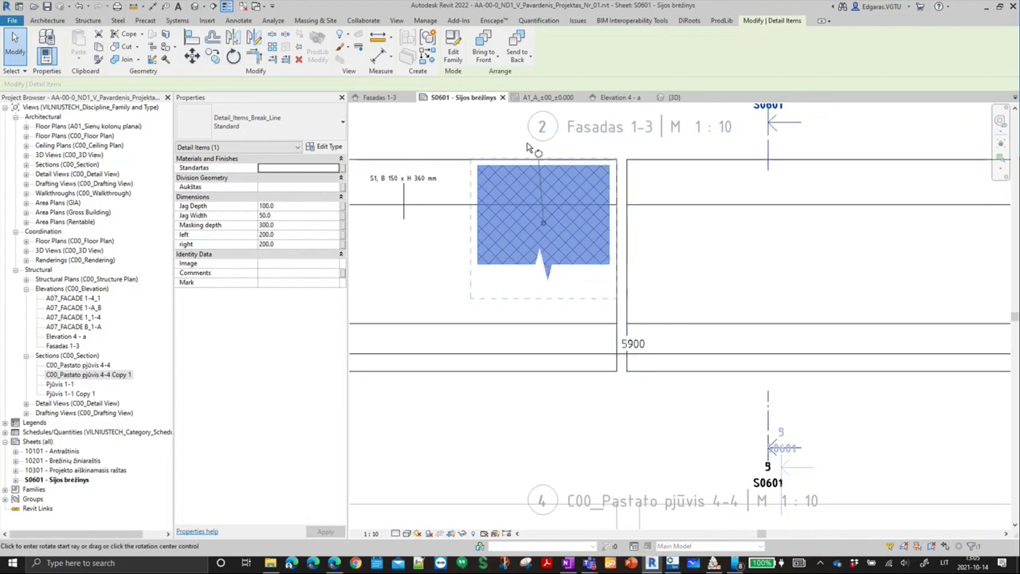
click(534, 149)
key(Escape)
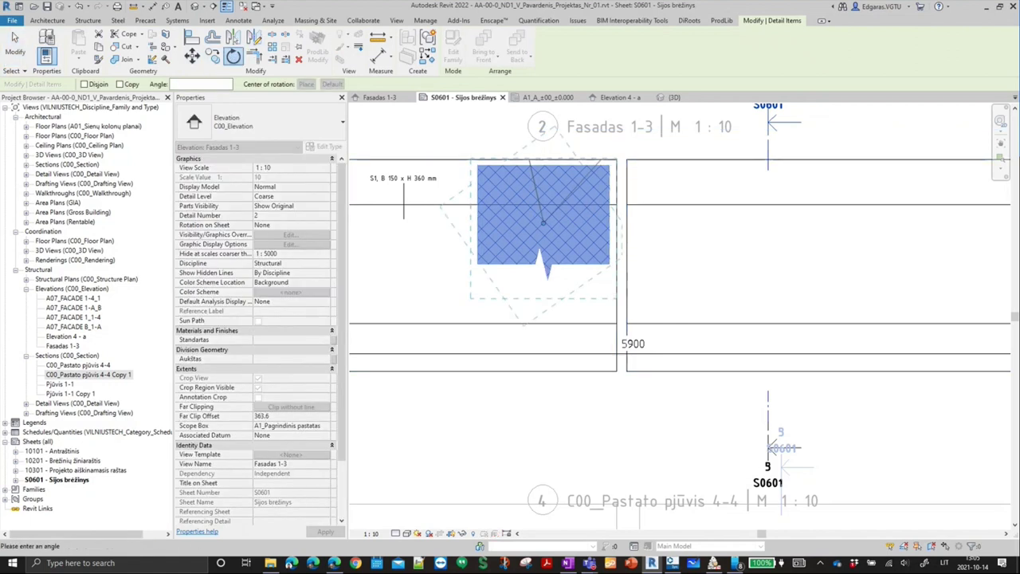
click(598, 311)
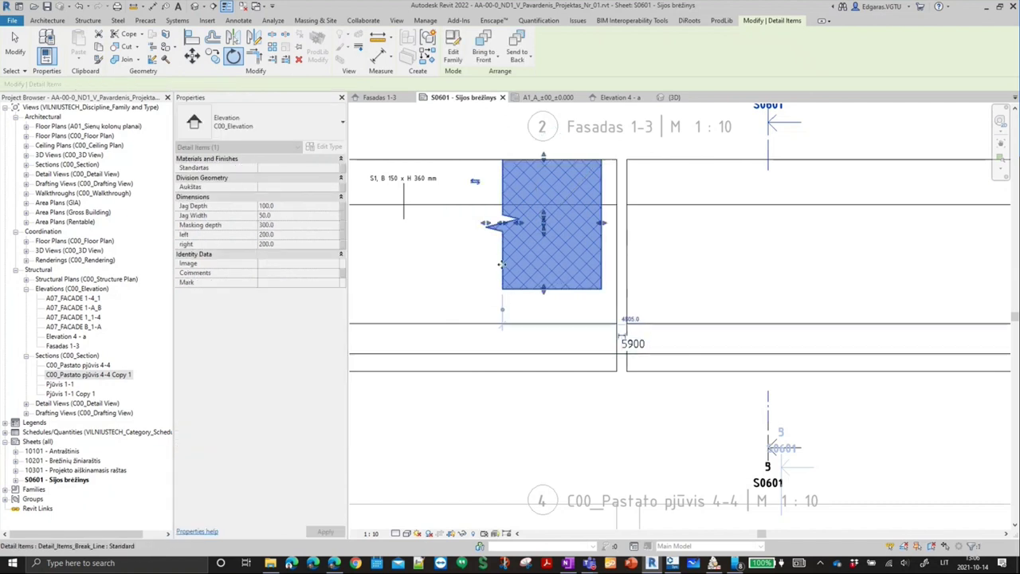
key(Escape)
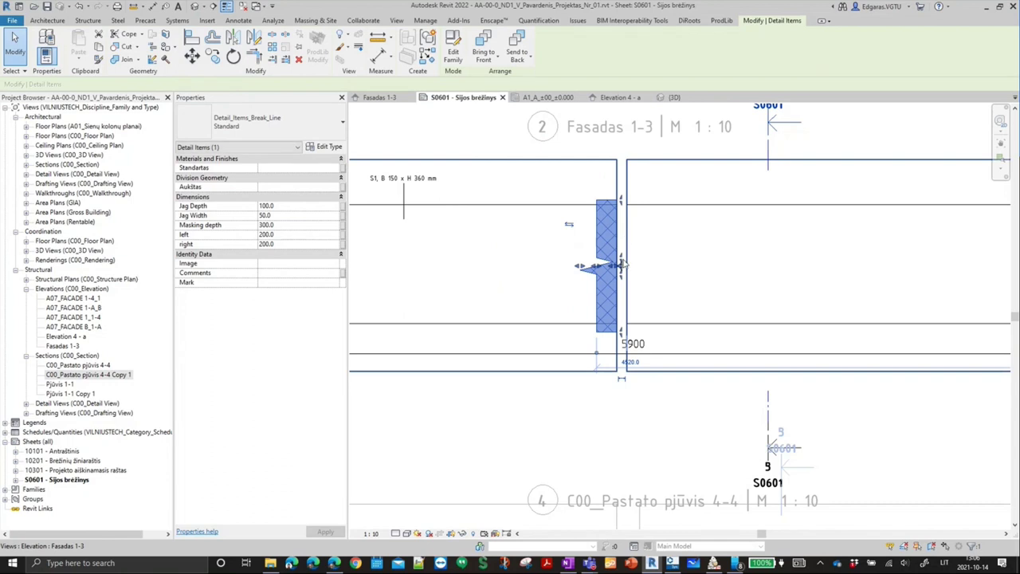
- Copy the break line to the right, stretch it leftward, and mirror it without copying to face the beam end
click(578, 287)
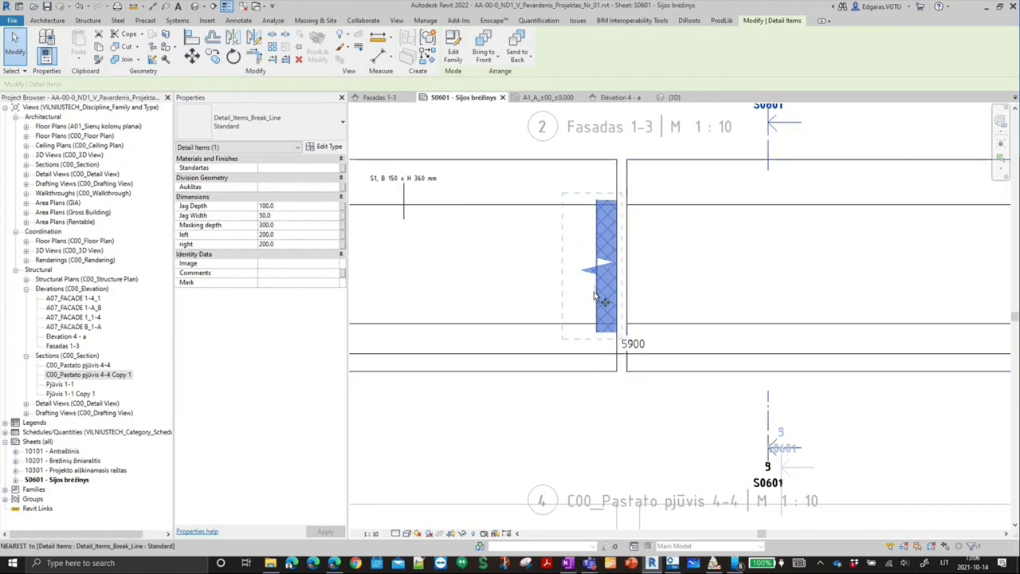
click(781, 285)
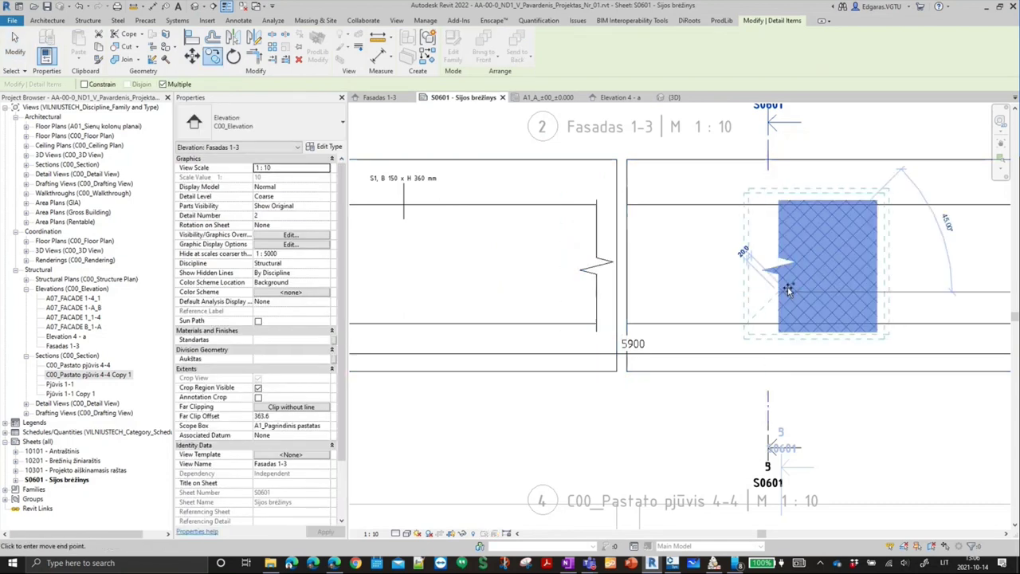
key(Escape)
key(Escape)
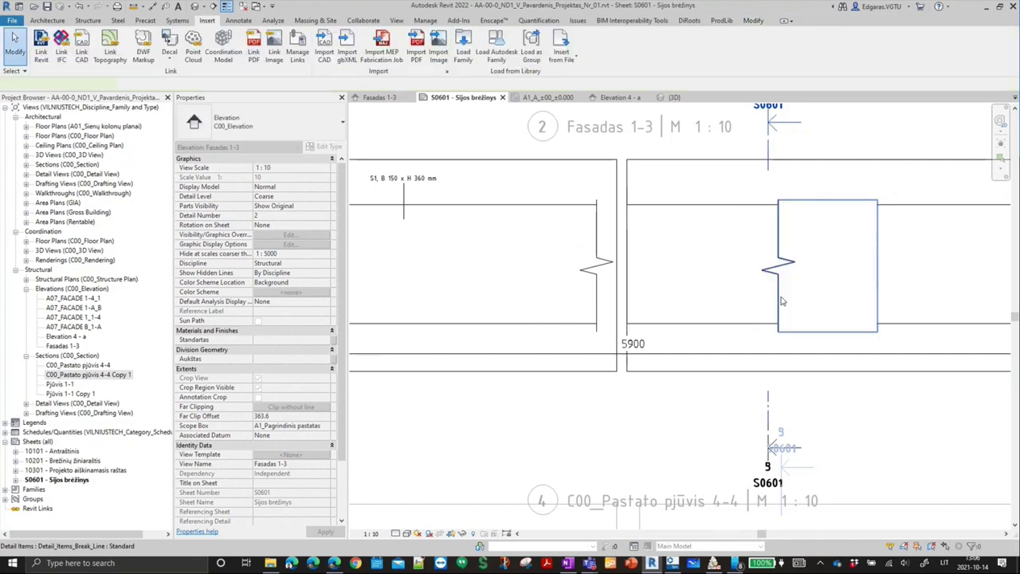
drag(781, 302, 630, 299)
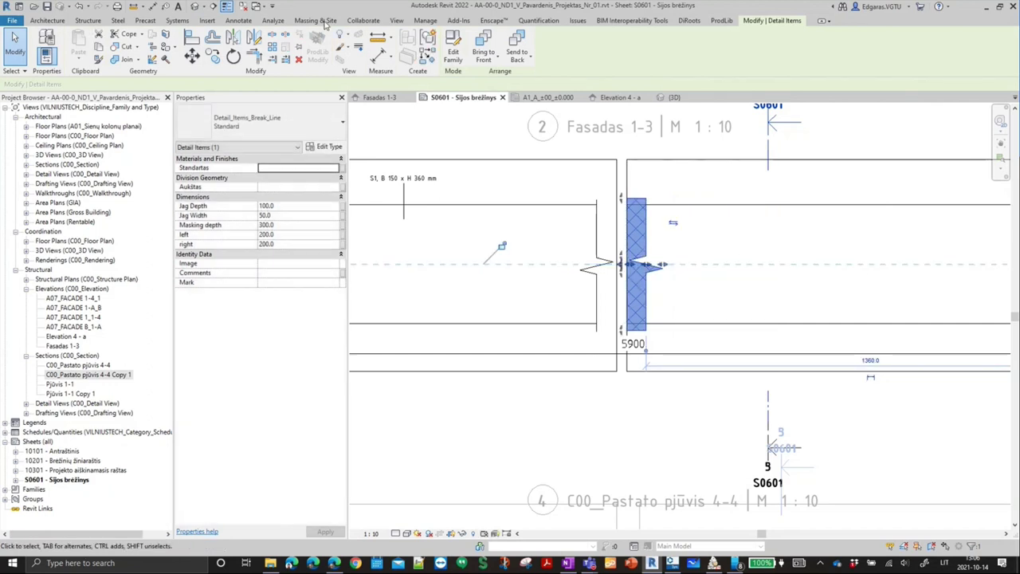
click(232, 36)
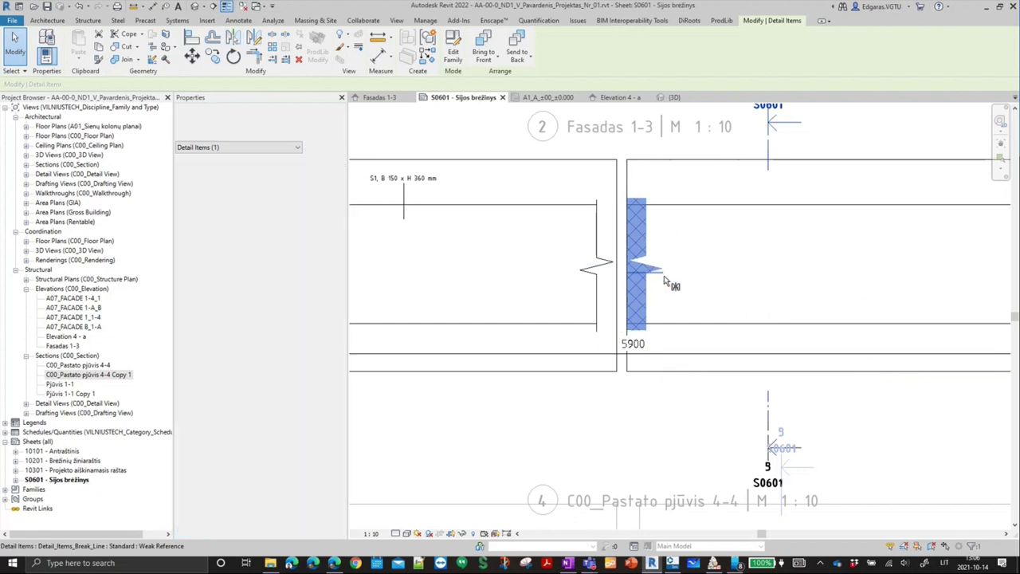
click(92, 84)
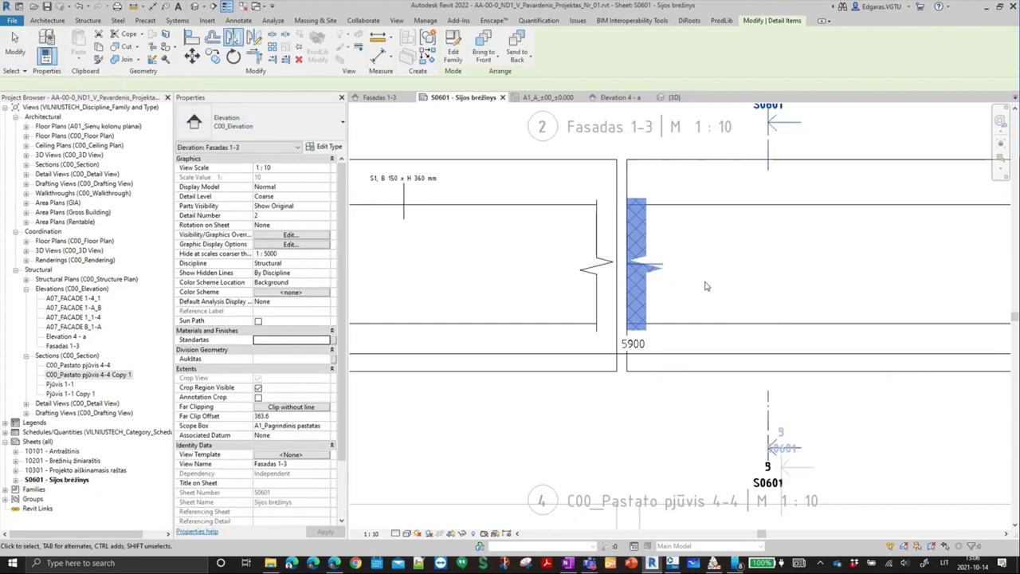
click(660, 267)
- Select the break line and zoom in to check its edge against the beam
scroll(613, 261, up, 3)
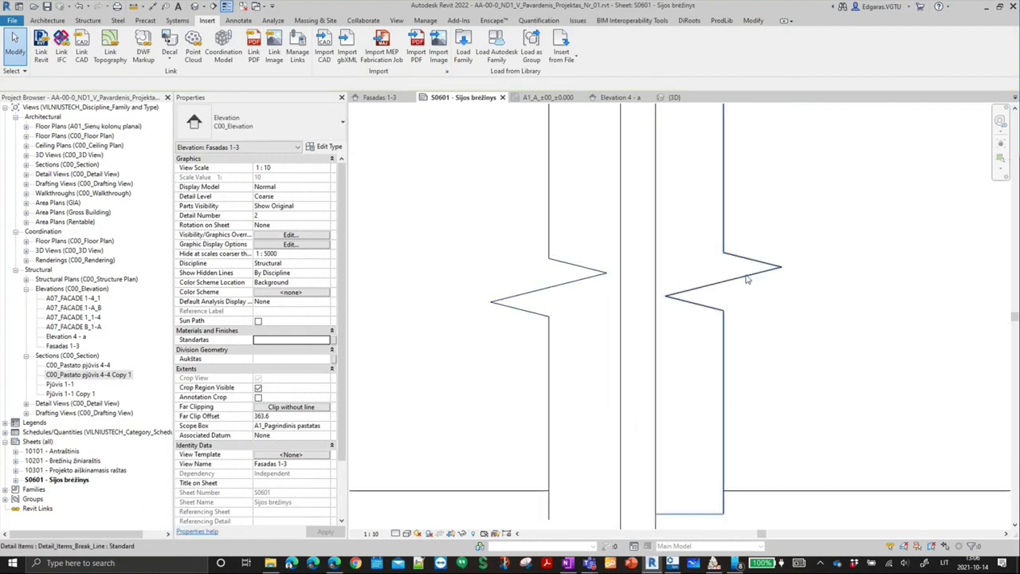
scroll(629, 494, down, 3)
scroll(595, 455, up, 2)
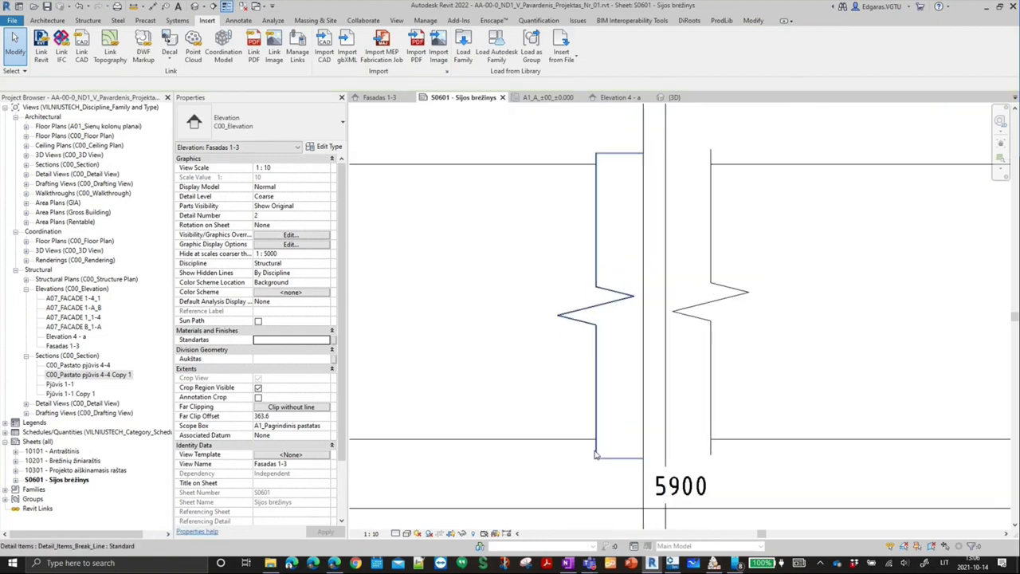
scroll(595, 455, up, 2)
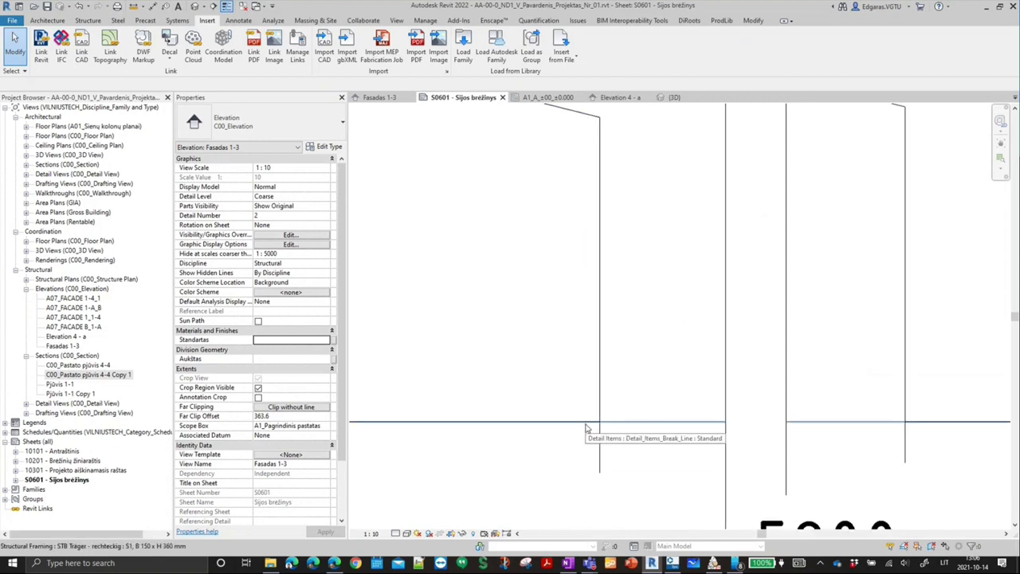
click(608, 426)
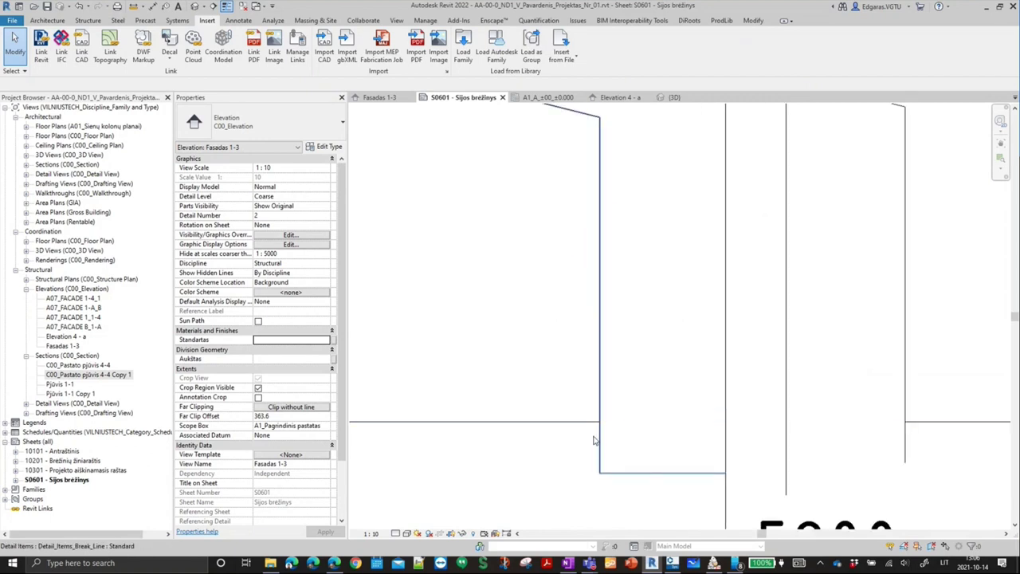
scroll(593, 440, down, 2)
scroll(593, 441, up, 1)
scroll(590, 422, up, 1)
scroll(587, 402, up, 1)
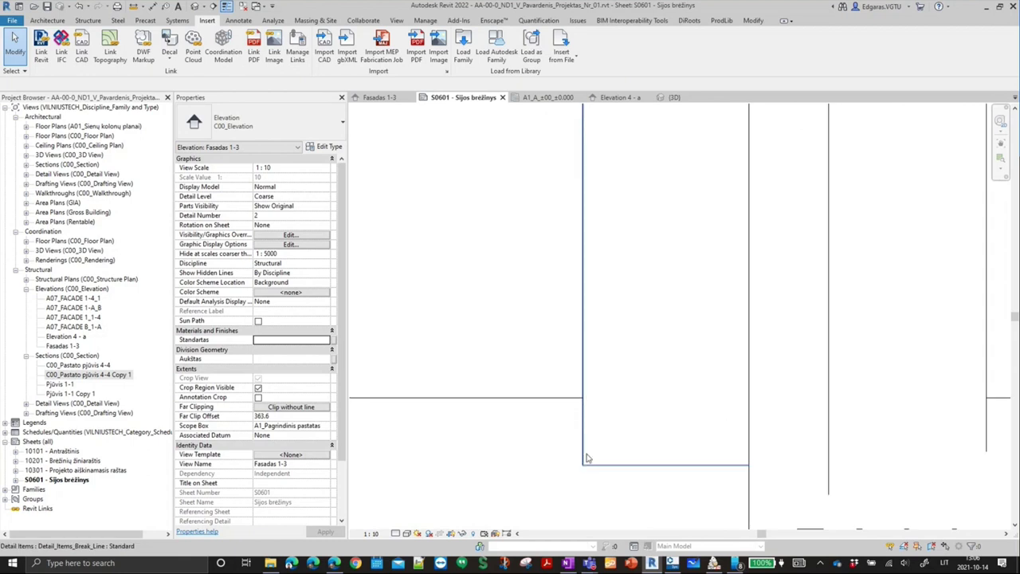
scroll(590, 446, down, 2)
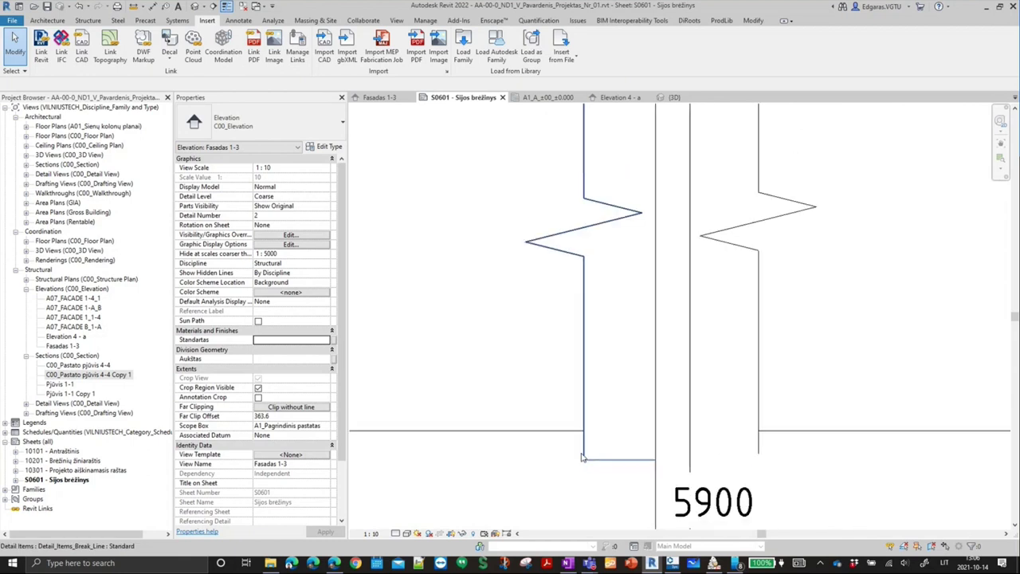
scroll(605, 398, down, 2)
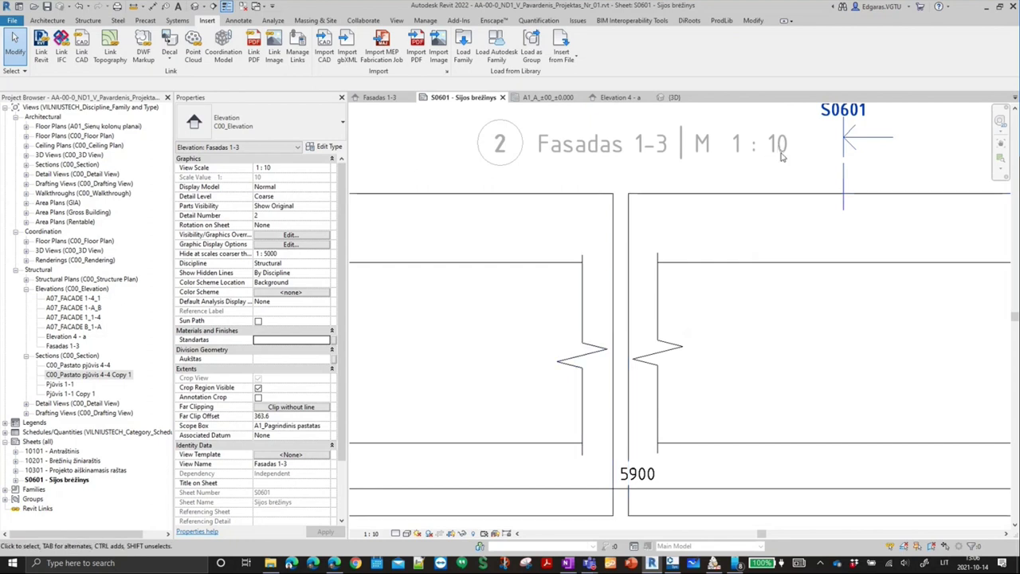
scroll(718, 248, up, 3)
scroll(659, 263, up, 2)
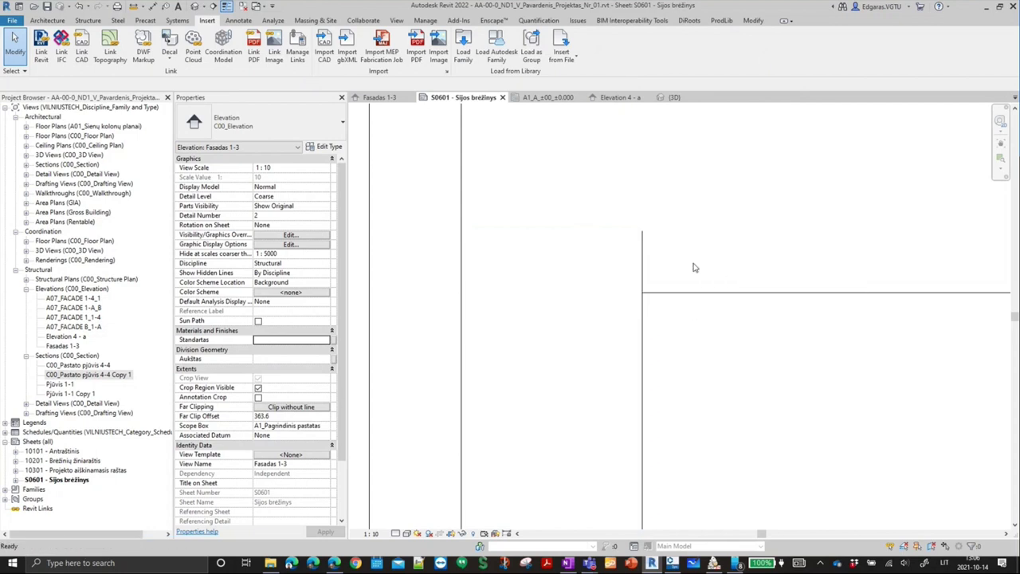
- Abandon an aligned dimension and select the beam-gap break line showing 200.0 left and right extents
key(d)
key(i)
click(649, 244)
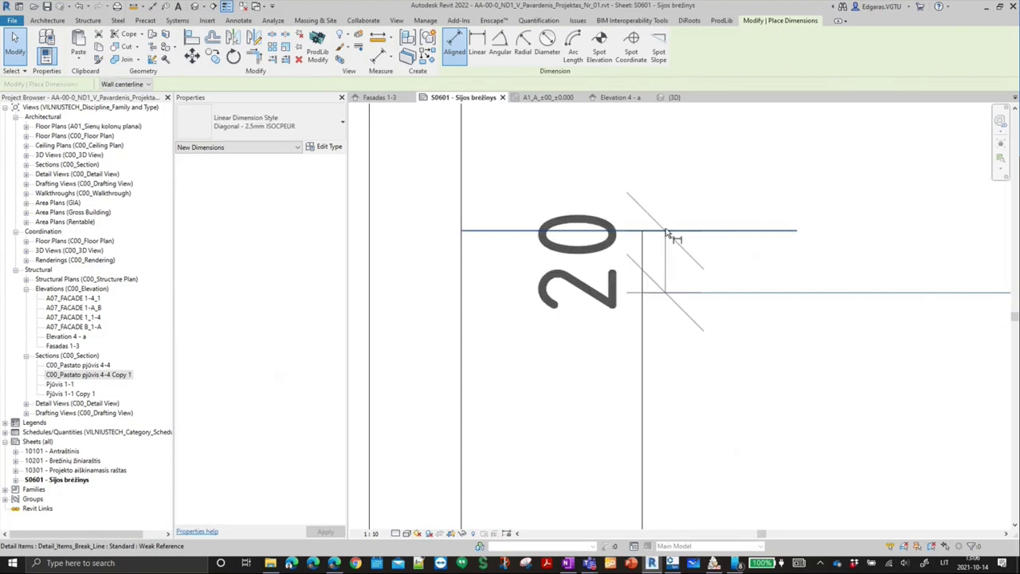
scroll(772, 220, down, 3)
key(Escape)
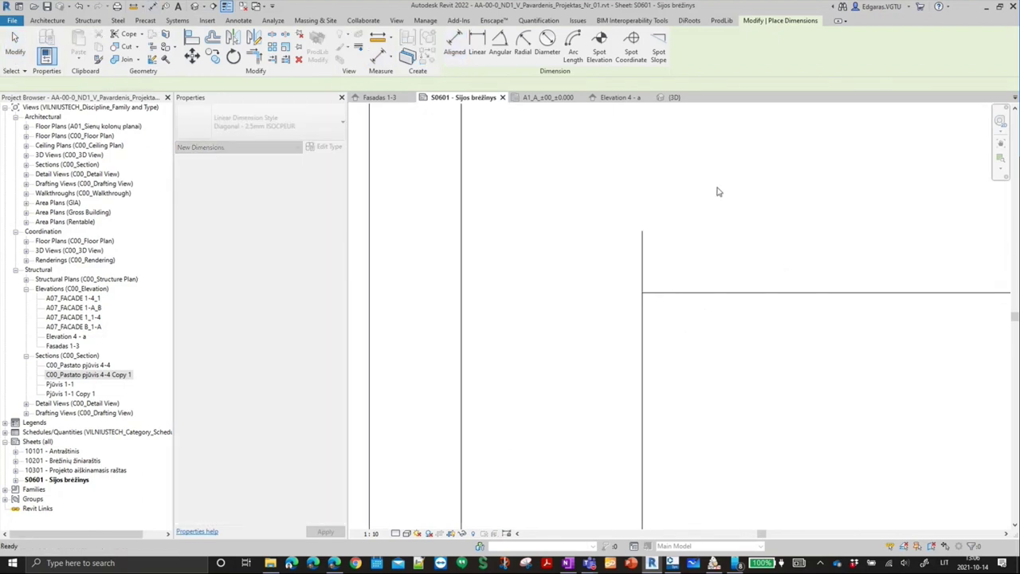
scroll(715, 199, down, 2)
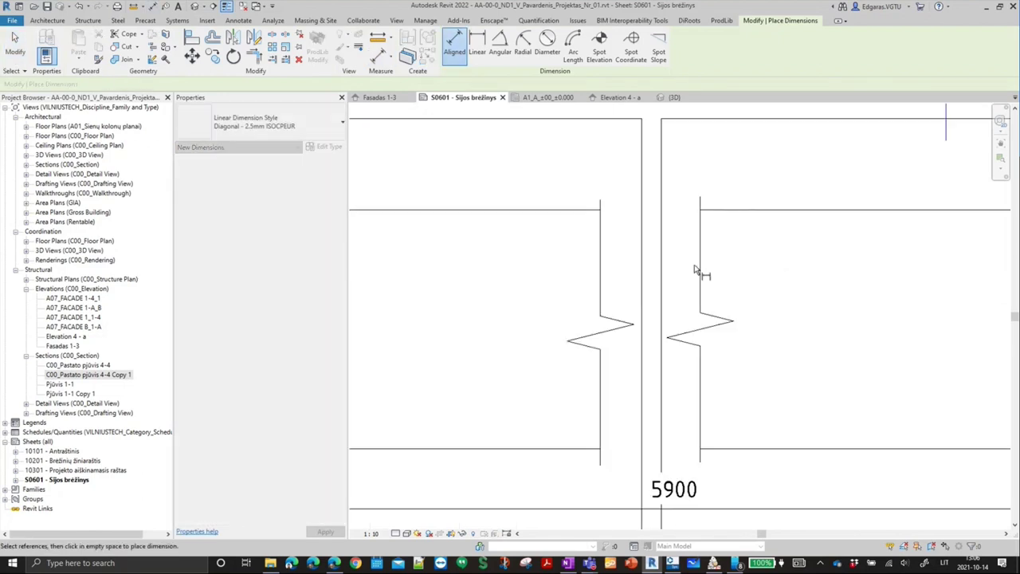
key(Escape)
click(720, 319)
scroll(666, 201, down, 2)
scroll(636, 214, up, 2)
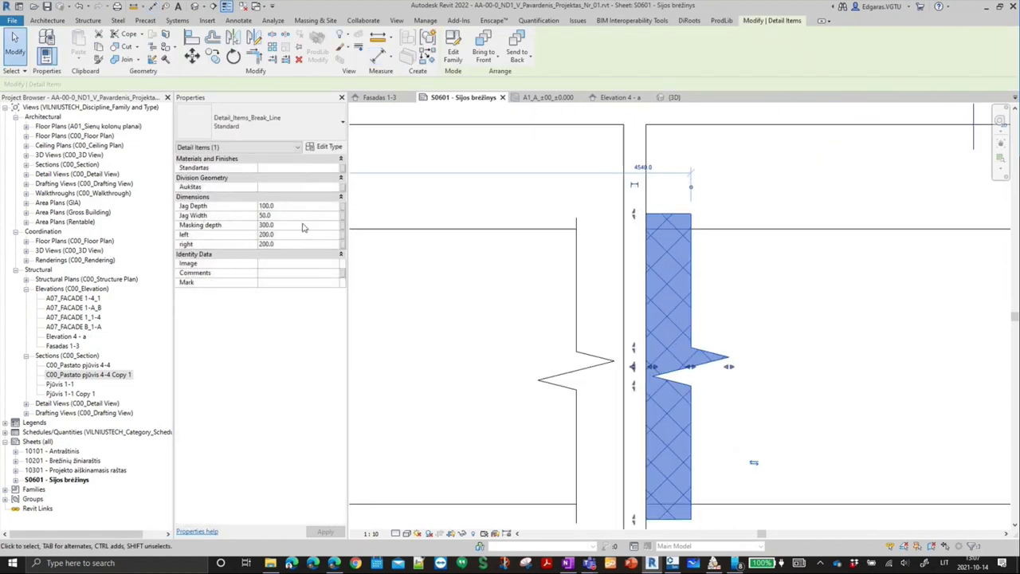
- Enter new left and right extent values for the beam-gap break line in Properties
click(280, 234)
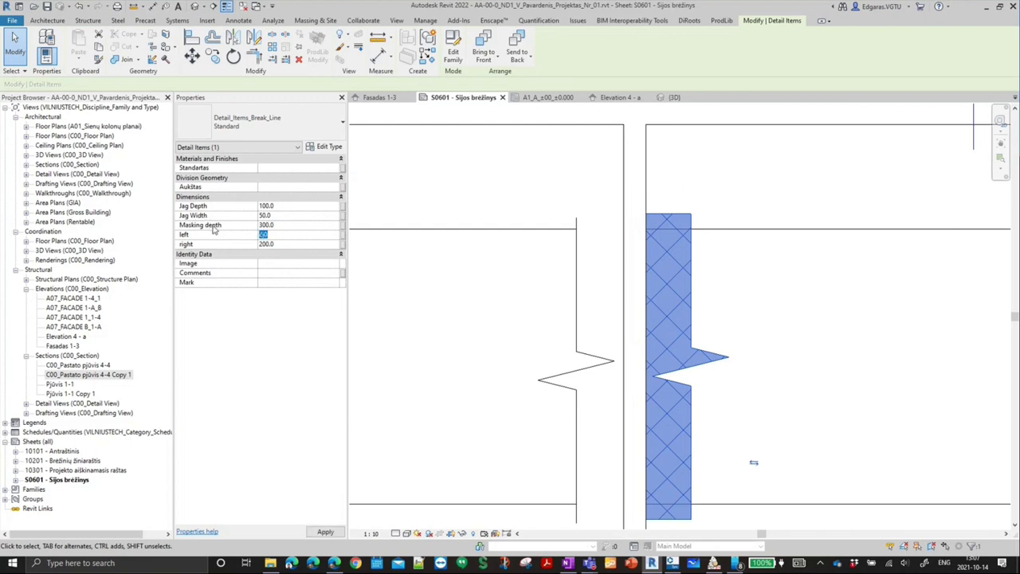
click(297, 243)
text(250)
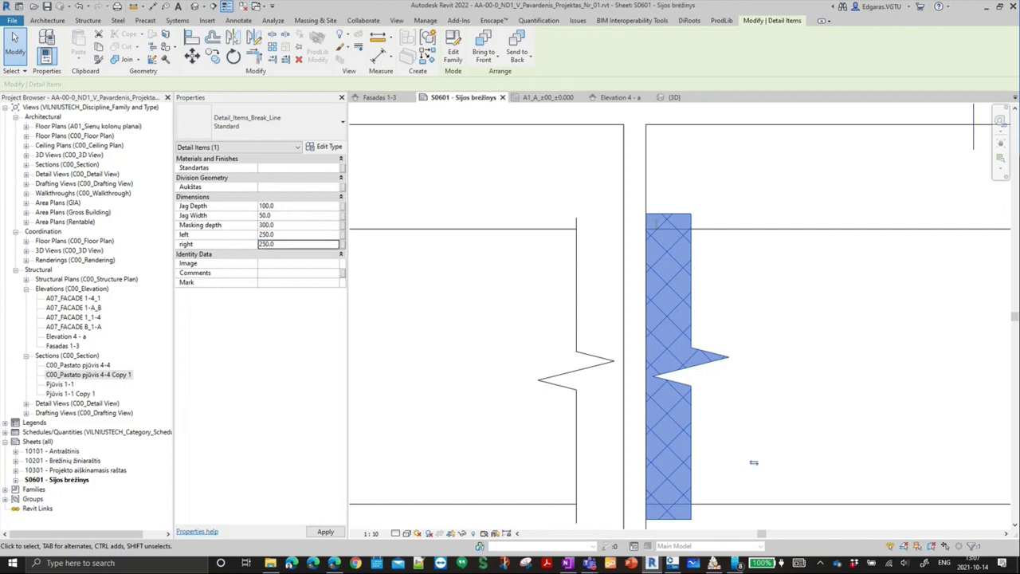
scroll(745, 203, down, 2)
click(747, 192)
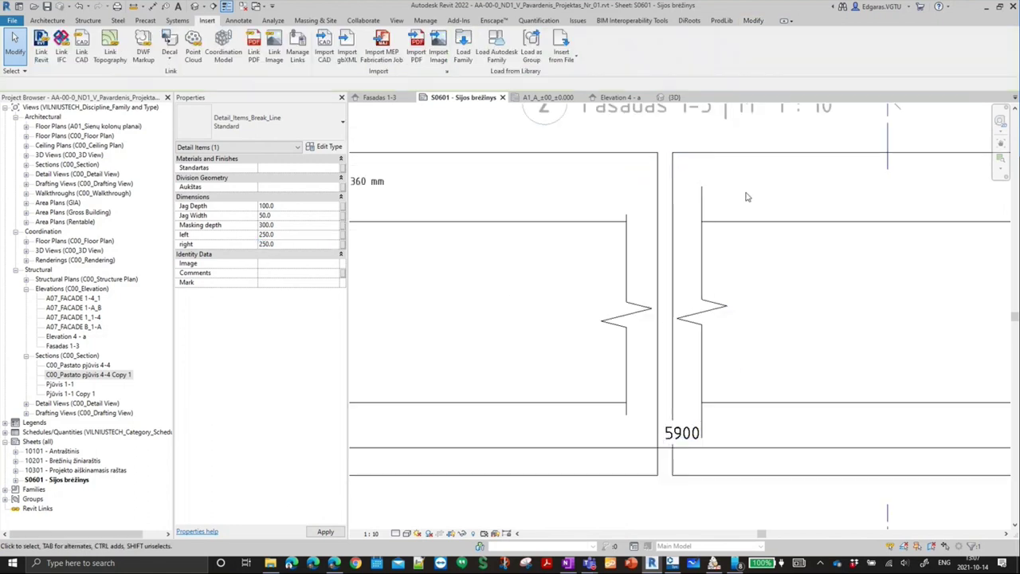
scroll(747, 195, up, 2)
- Try an aligned dimension between the two horizontal beam lines, then cancel it
key(d)
key(i)
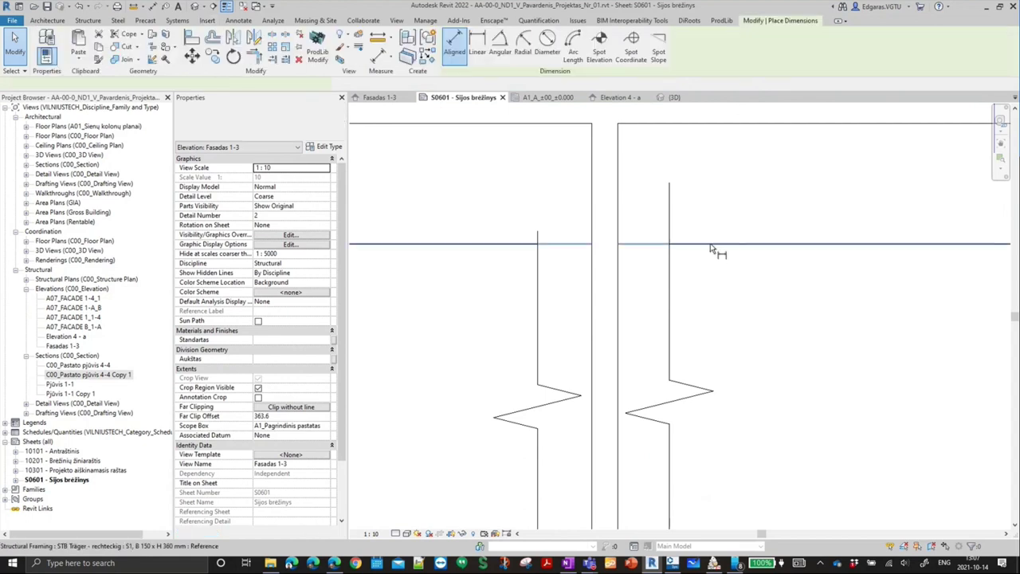
click(712, 244)
click(677, 184)
key(Escape)
key(Escape)
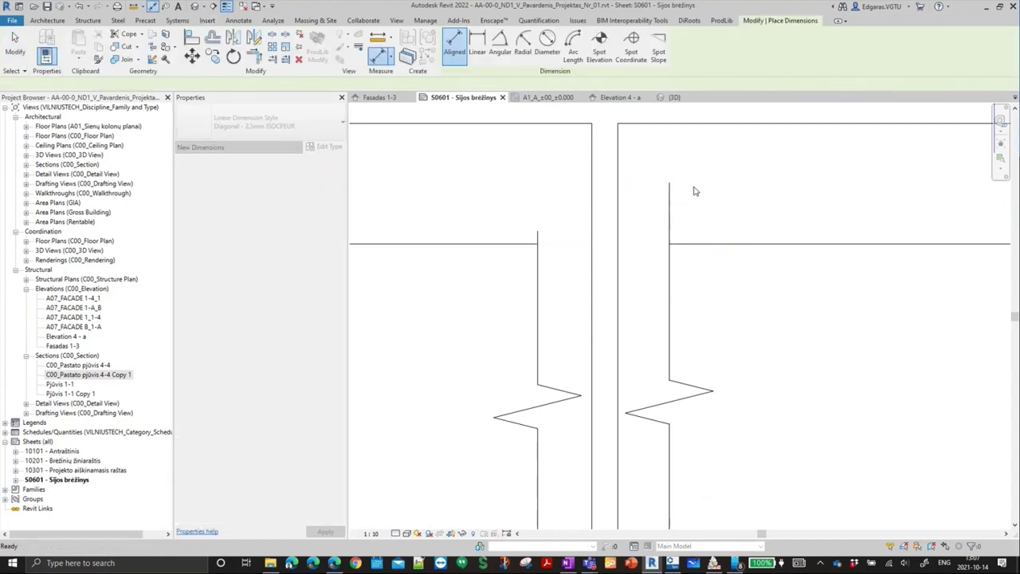
scroll(712, 208, down, 2)
- Set the beam-gap break line's left extent to 230
click(659, 303)
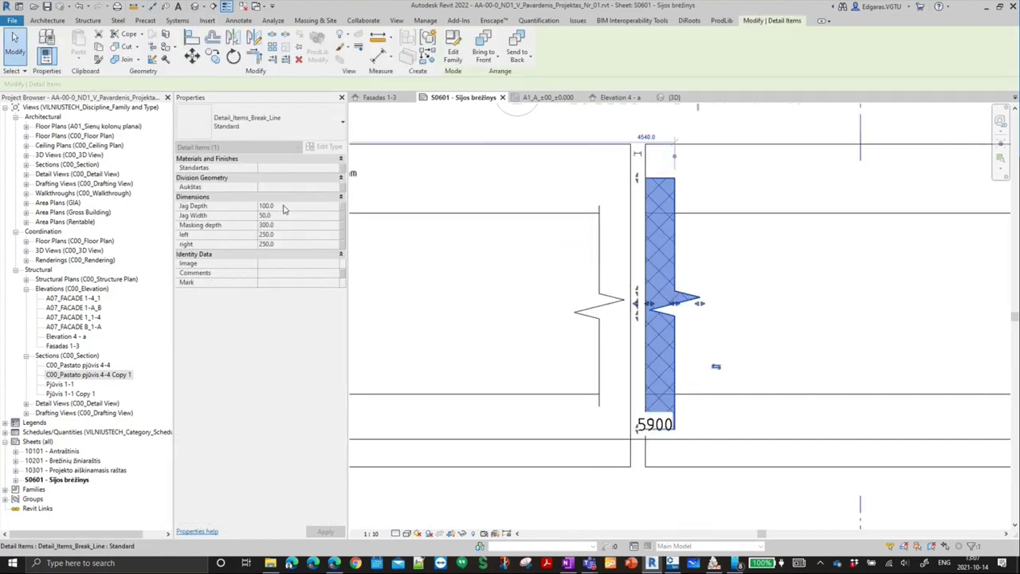
click(292, 235)
text(30)
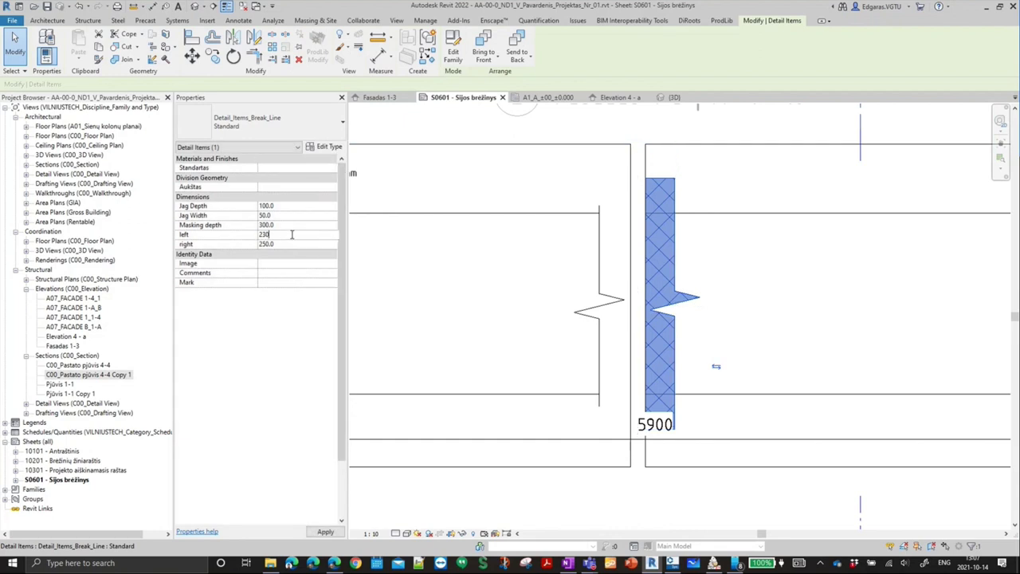
text(230)
key(Return)
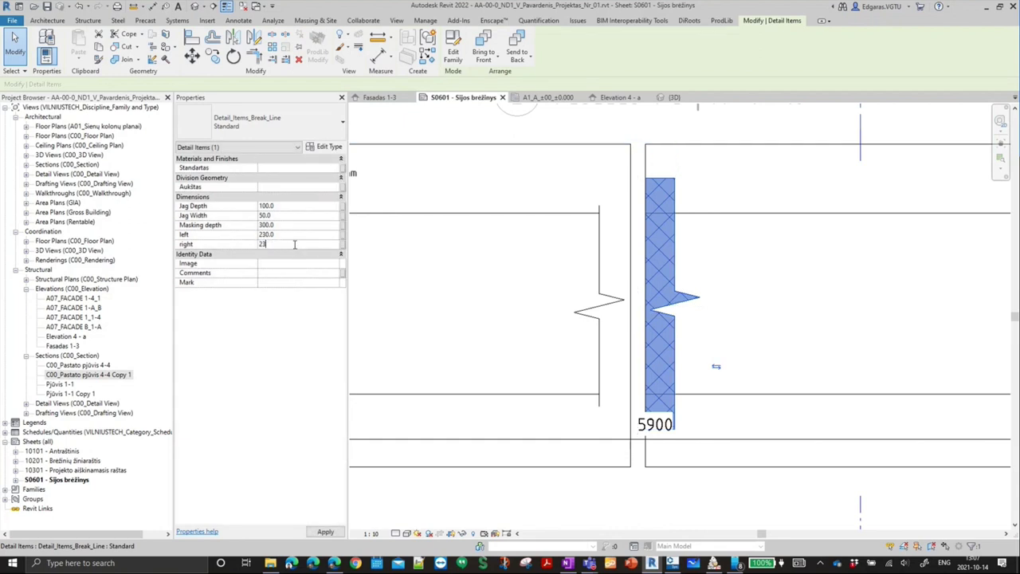
click(712, 200)
scroll(704, 204, down, 2)
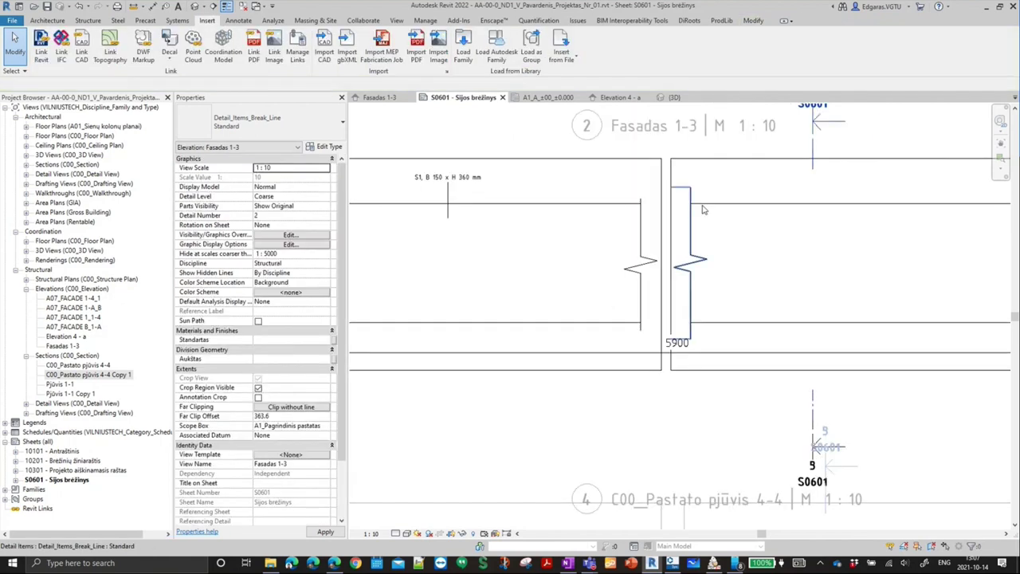
- Set the left-span break line's left and right extents to 230, then select the Fasadas 1-3 view
click(643, 287)
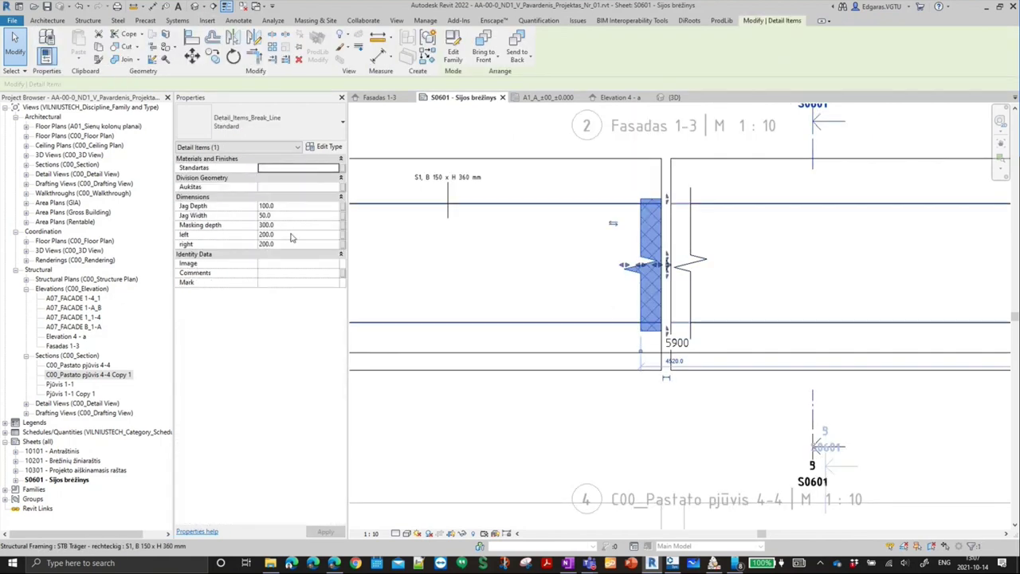
click(291, 234)
text(230)
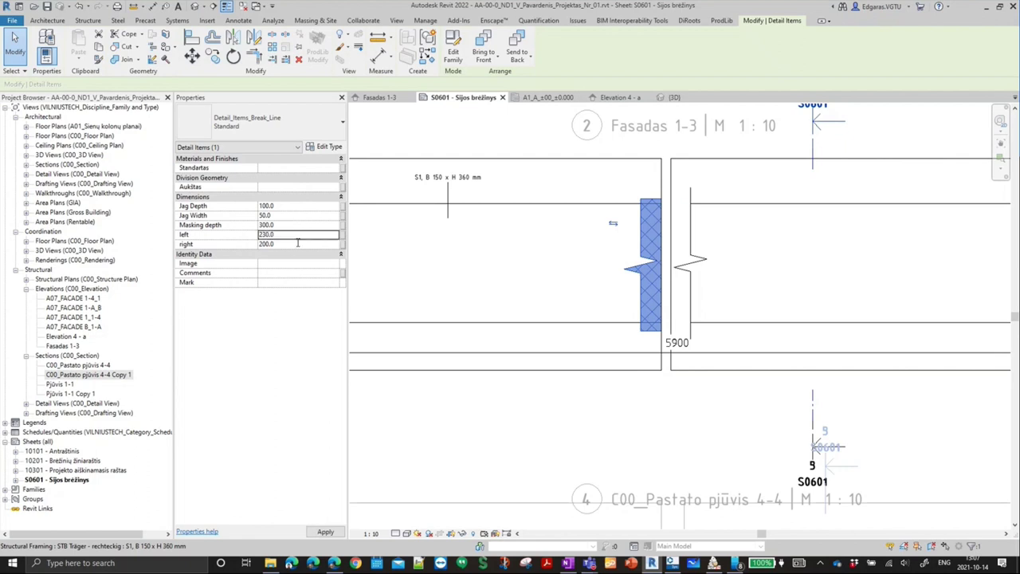
click(294, 243)
text(230)
click(554, 244)
scroll(708, 213, down, 2)
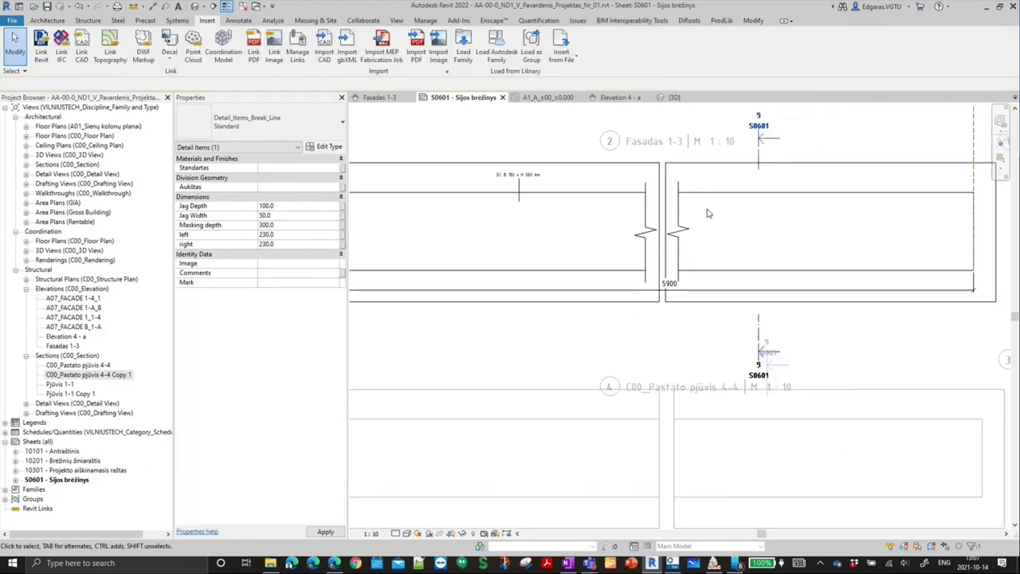
click(634, 254)
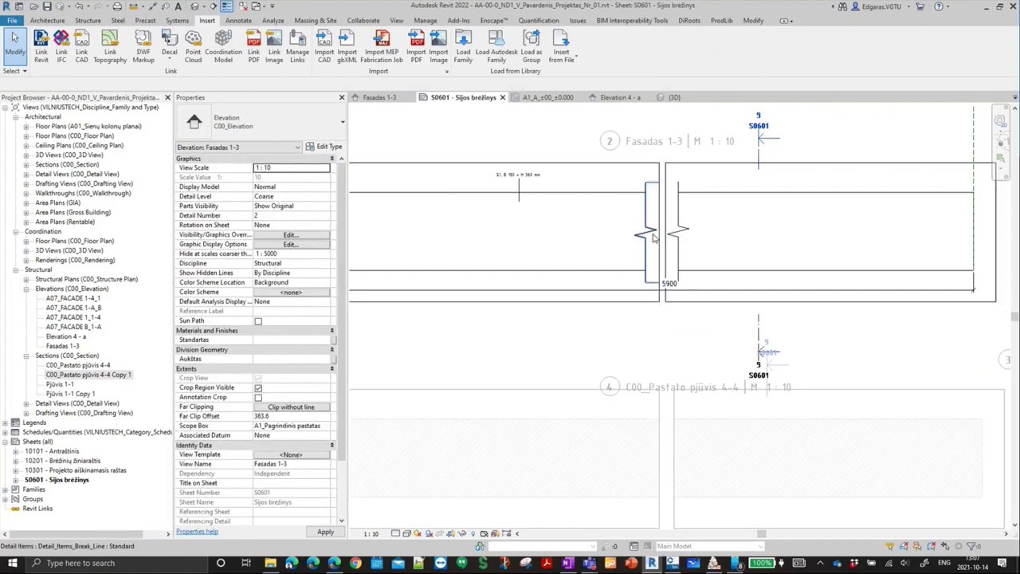
scroll(667, 355, down, 2)
scroll(668, 355, down, 1)
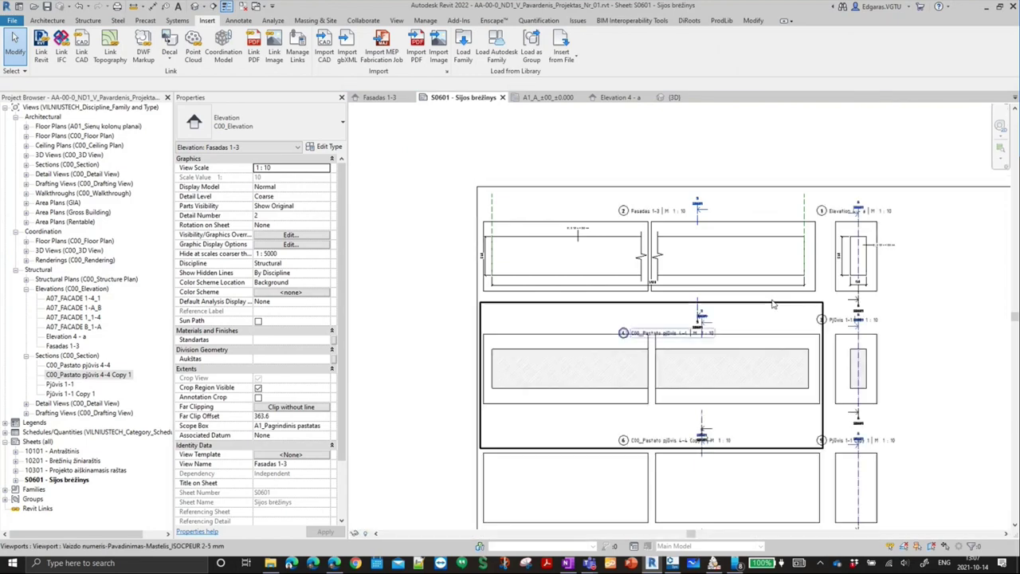
- Activate the Pjūvis 1-1 section viewport and expand the Structure tab's Reinforcement dropdown
double_click(722, 389)
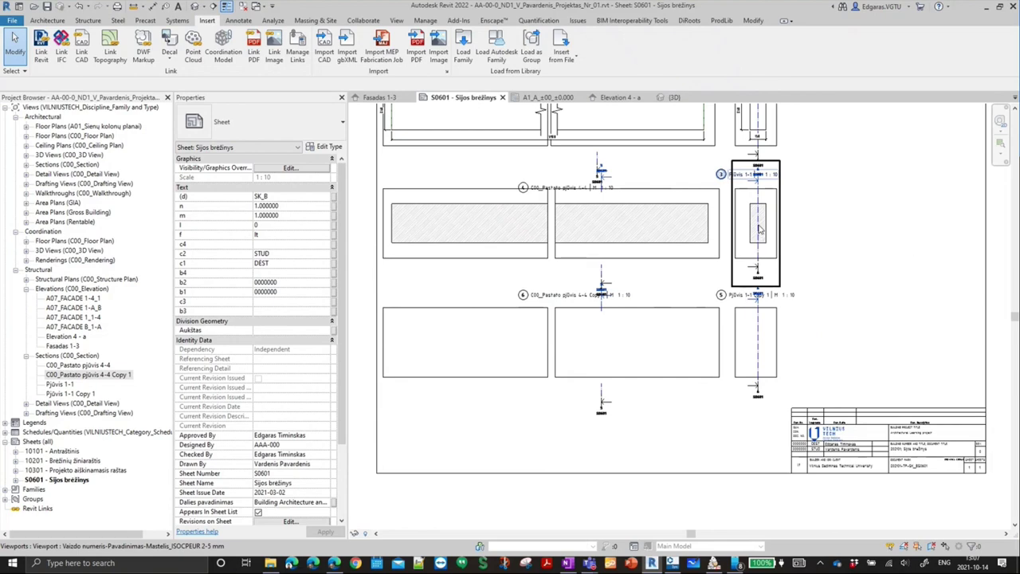
scroll(749, 255, up, 5)
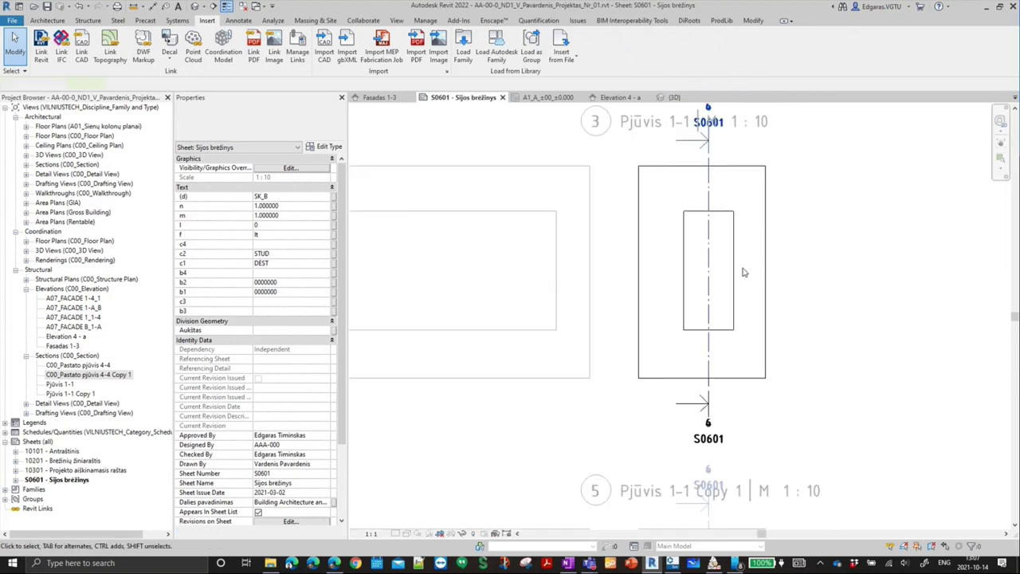
scroll(743, 273, up, 2)
double_click(725, 228)
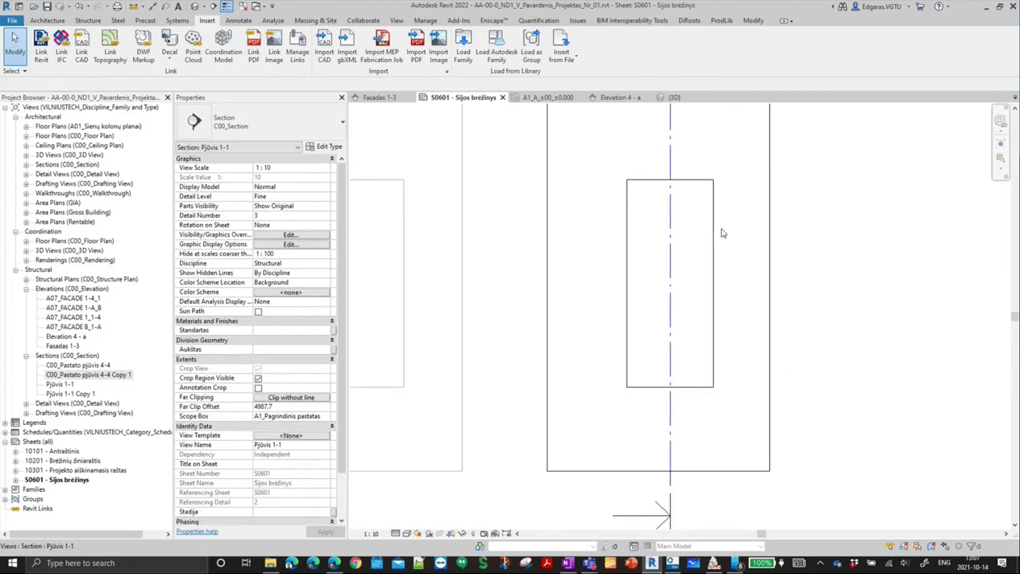
click(89, 21)
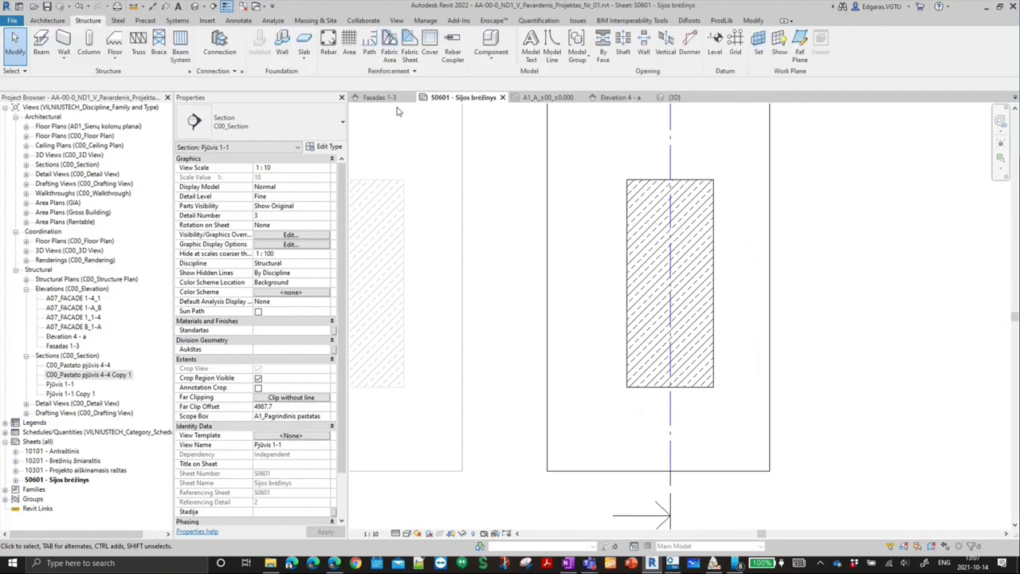
click(389, 71)
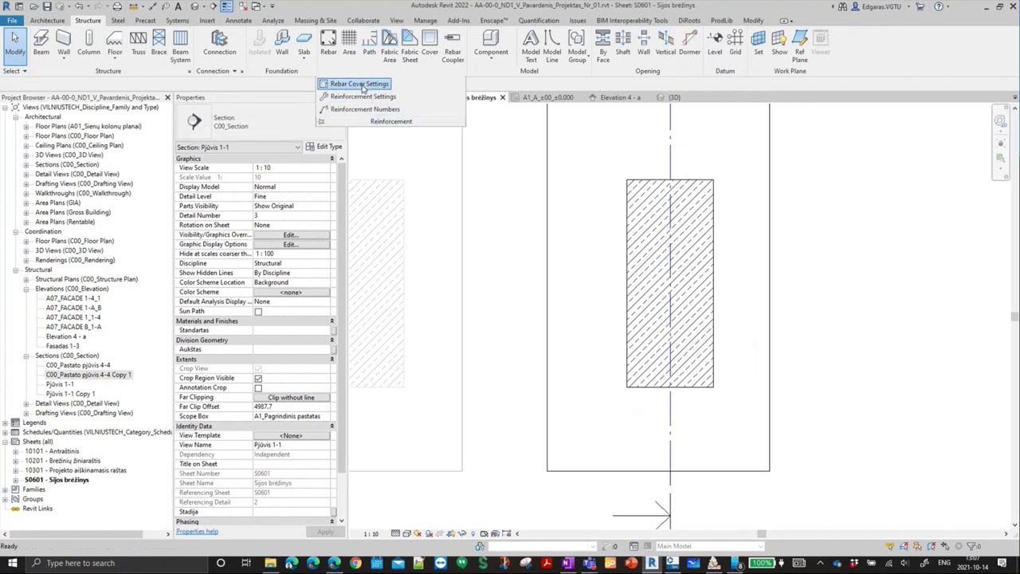
- Open Rebar Cover Settings and select the XC2 cover value for editing
click(363, 85)
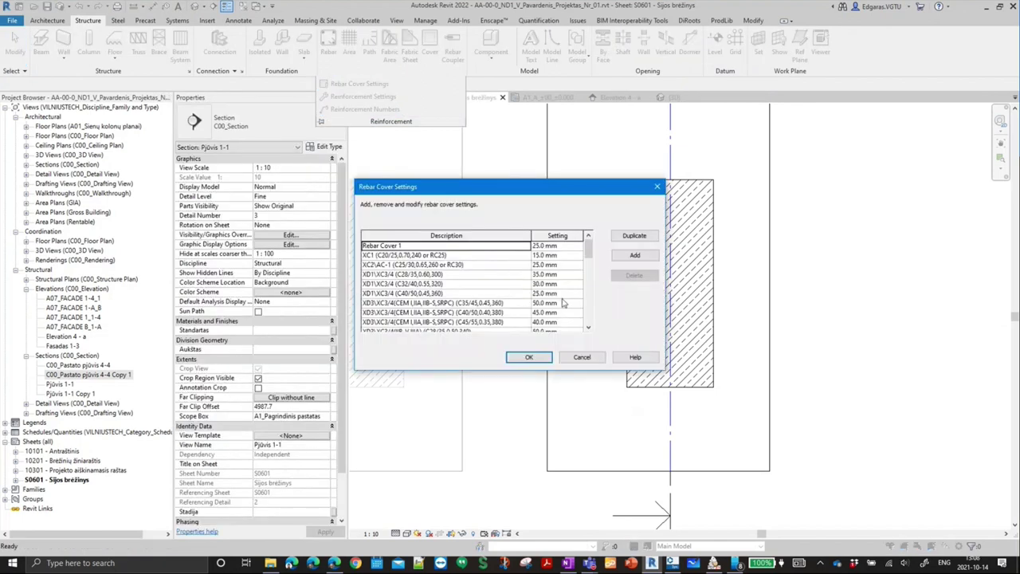
click(544, 265)
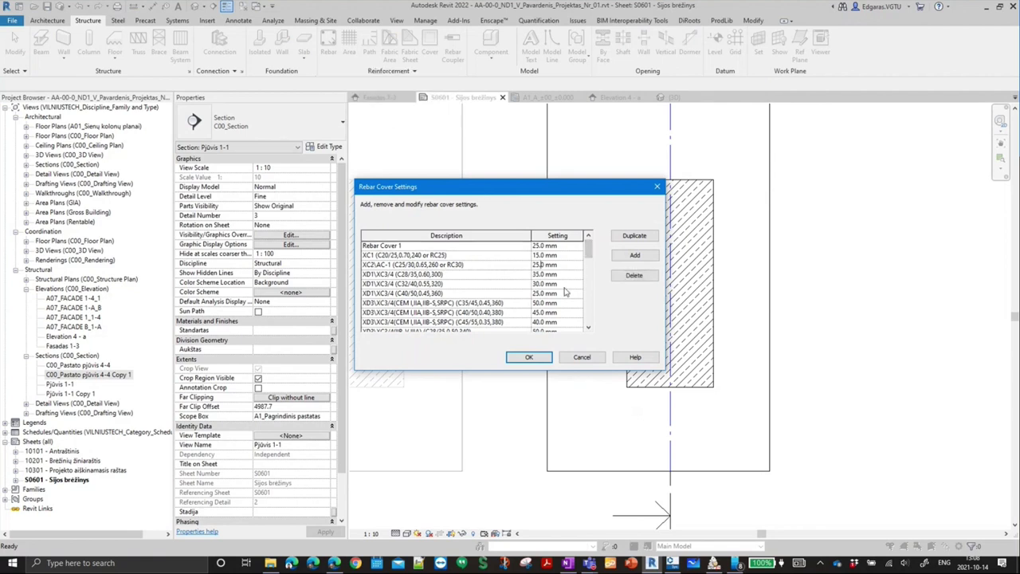
mouse_move(588, 249)
mouse_down()
mouse_move(590, 323)
mouse_move(590, 250)
mouse_up()
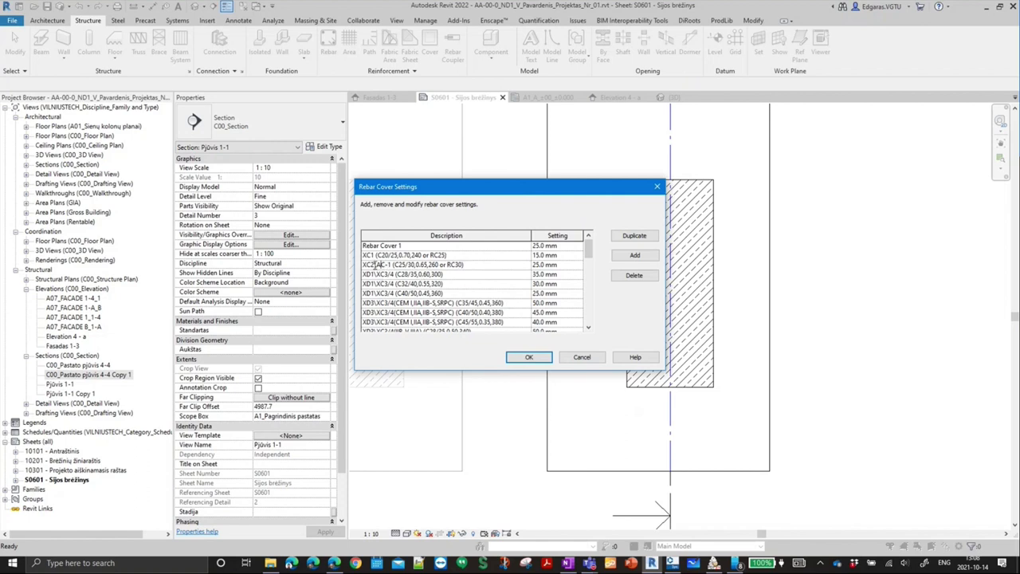
- Review the XC2 and XD1 exposure class entries in Rebar Cover Settings, then close it
drag(374, 265, 356, 270)
click(371, 274)
drag(371, 274, 338, 272)
click(657, 186)
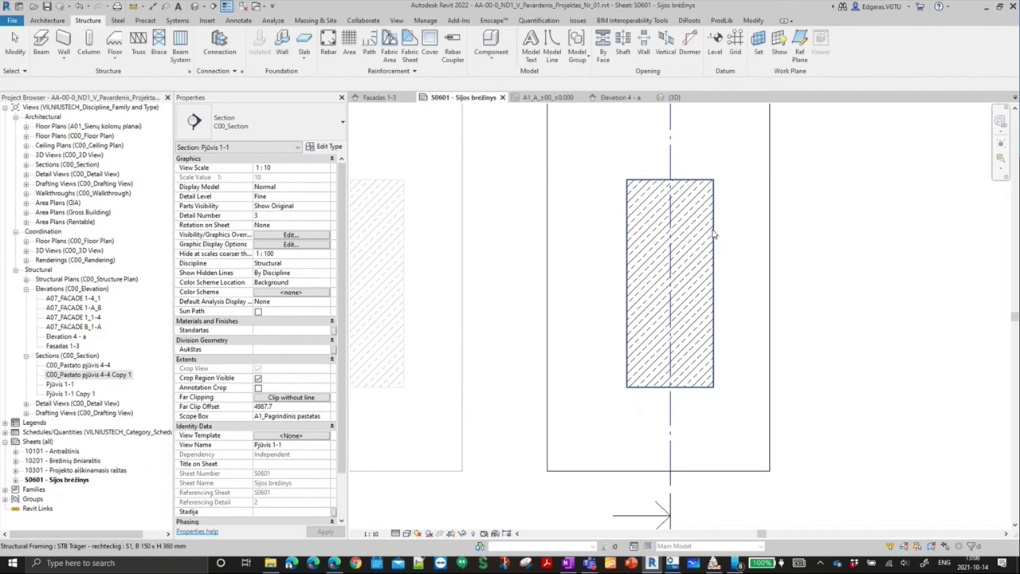
- Set the beam's top, bottom and other faces rebar cover to XC2\AC-1, then deselect it
click(714, 235)
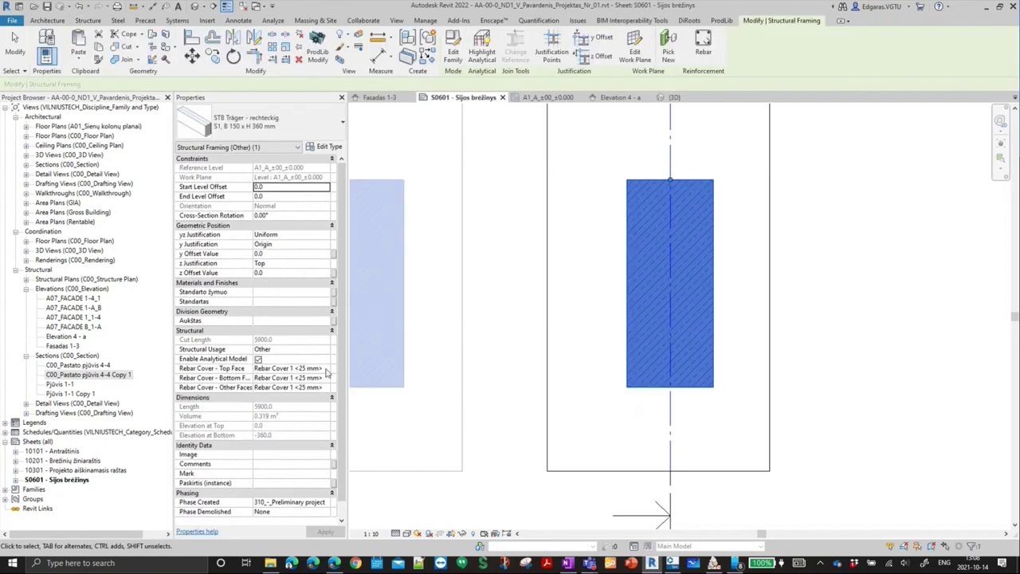
click(326, 370)
click(325, 369)
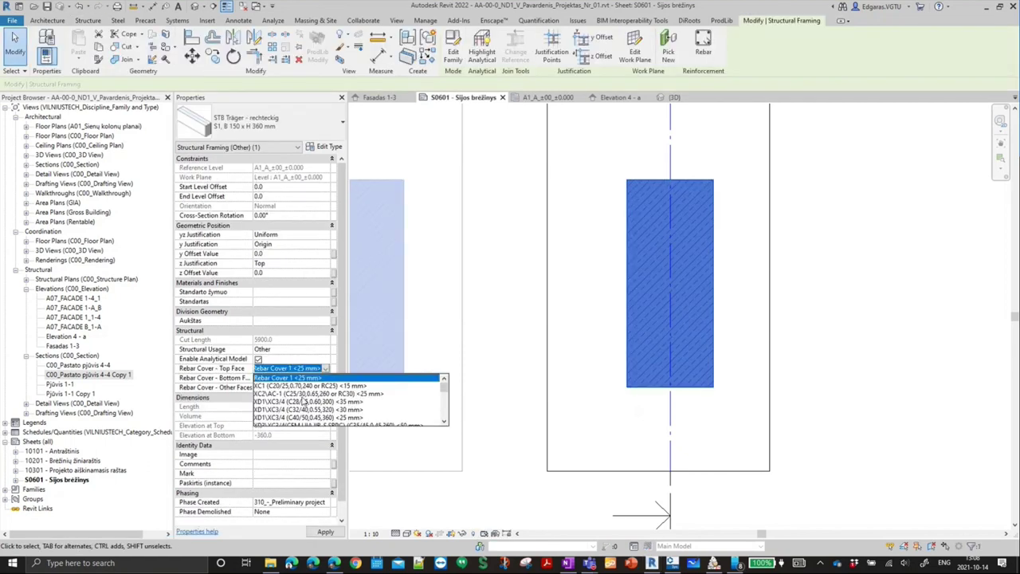
click(306, 393)
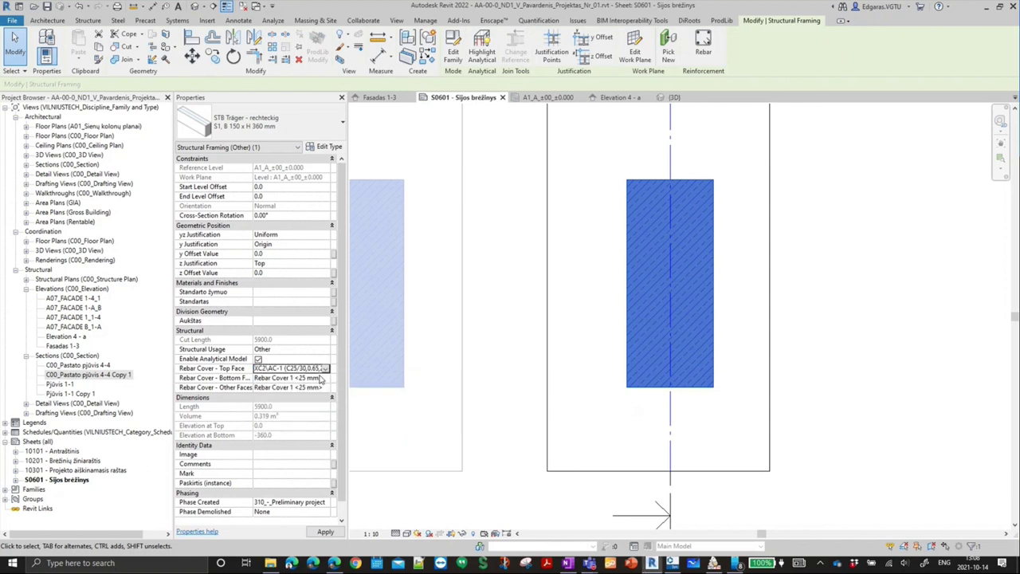
click(303, 377)
click(325, 378)
click(318, 403)
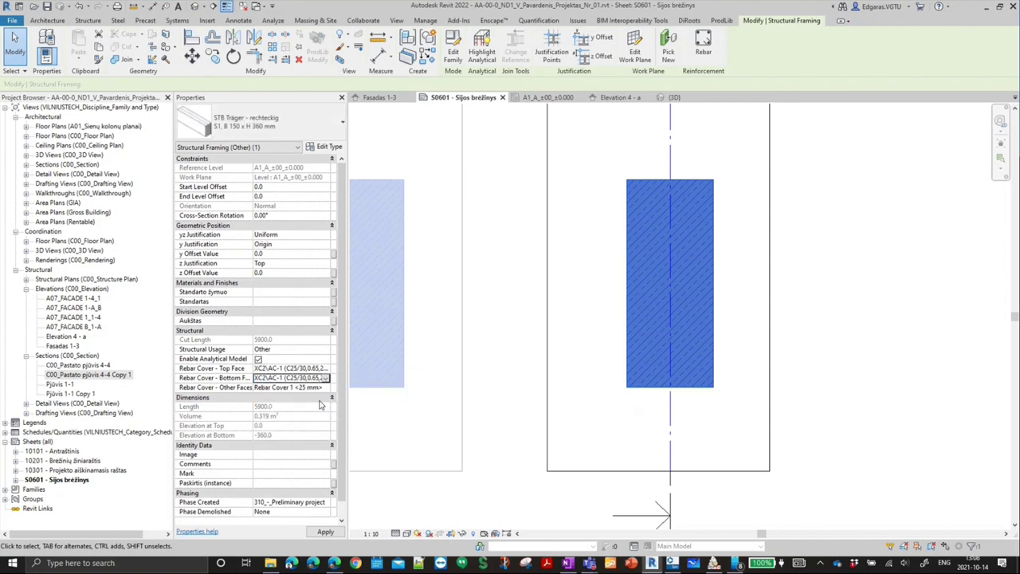
click(303, 387)
click(326, 387)
click(317, 414)
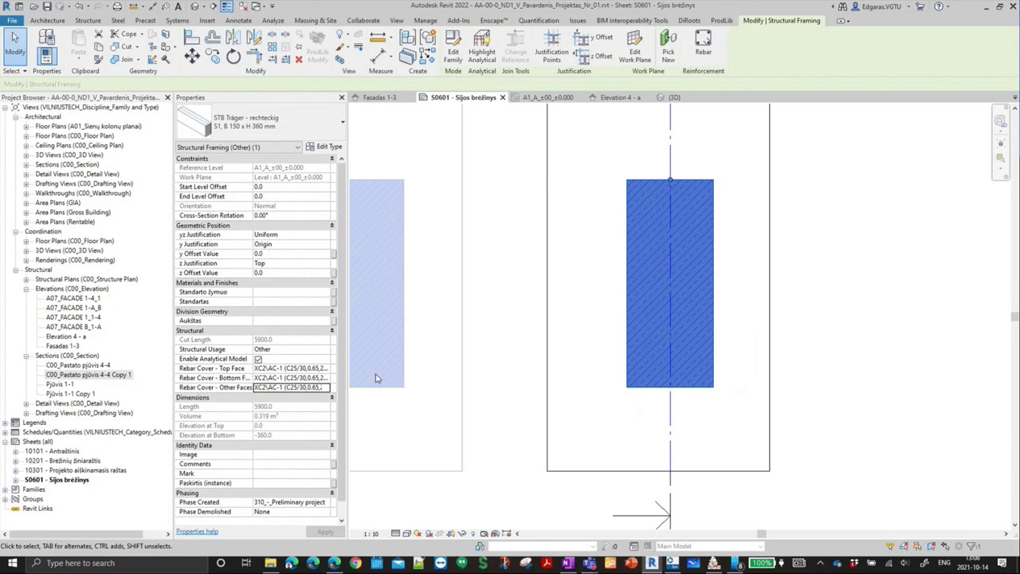
click(505, 445)
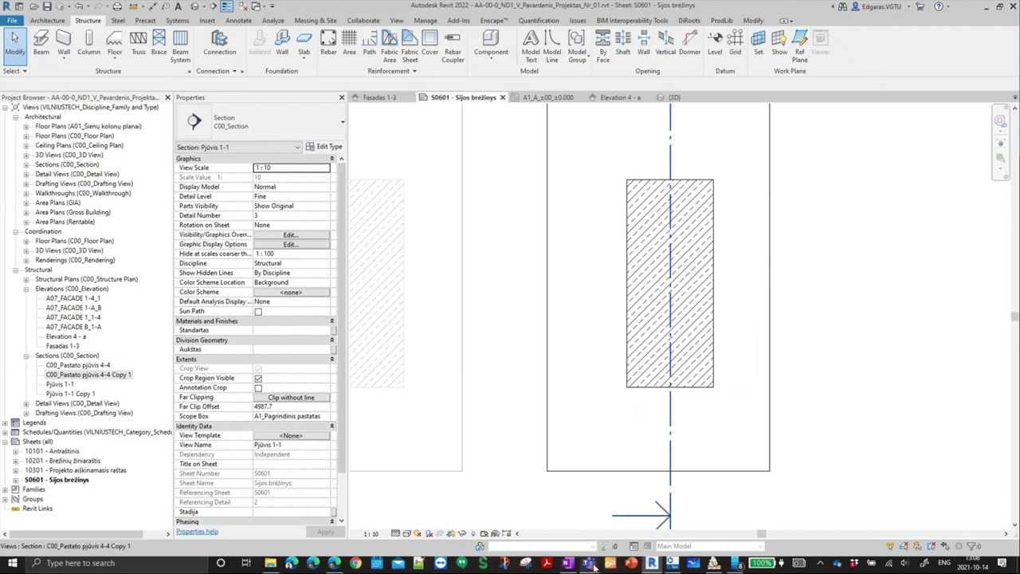
mouse_move(588, 563)
mouse_move(483, 500)
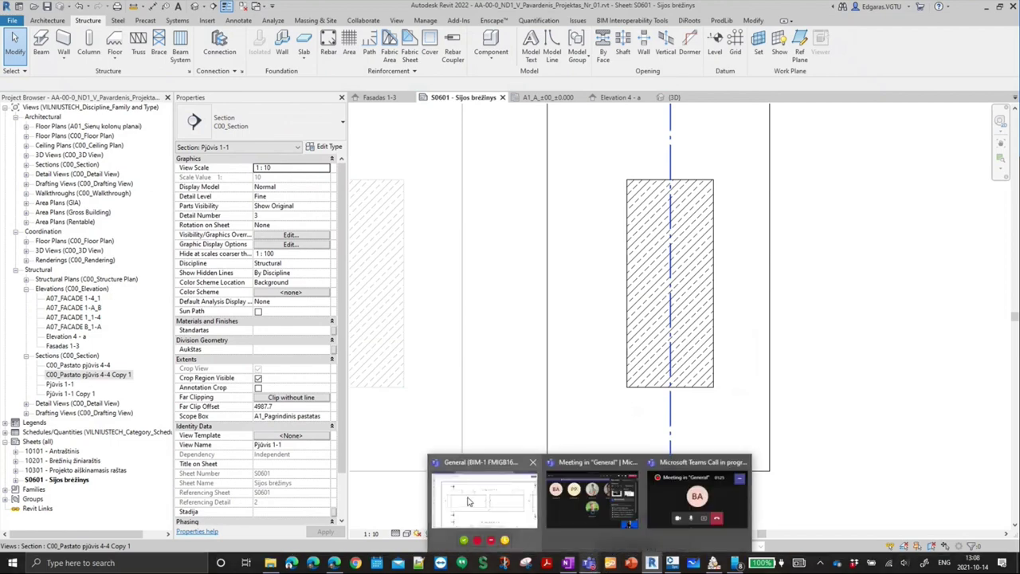
click(468, 501)
scroll(530, 334, down, 2)
scroll(165, 315, down, 3)
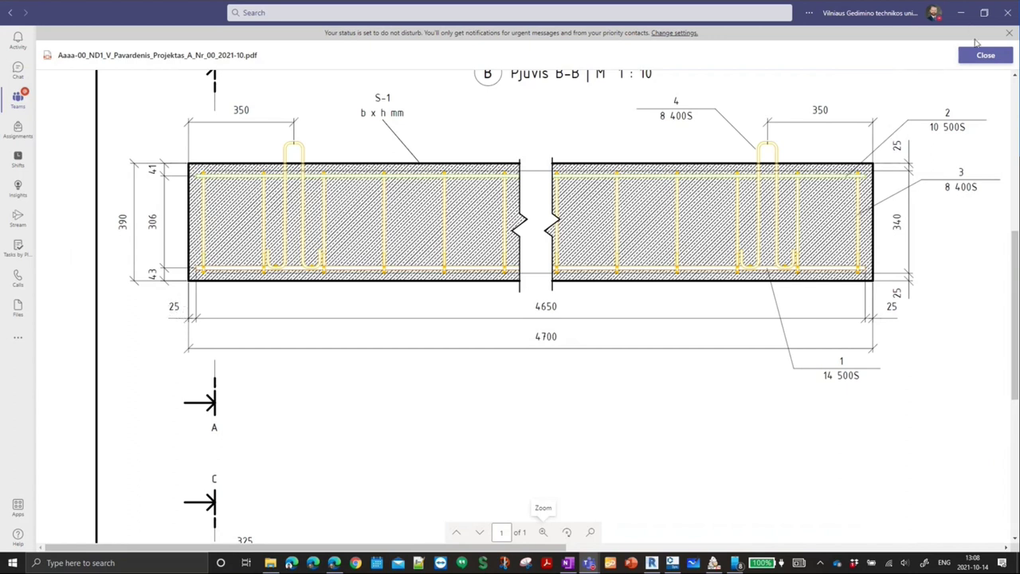
key(alt+Tab)
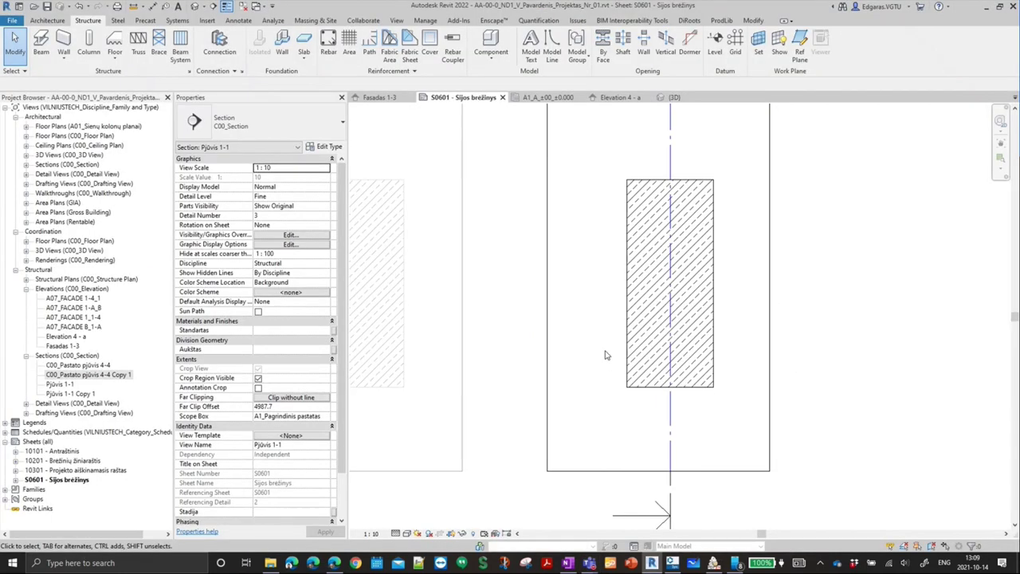
- Review the rounding, presentation, abbreviation and varying rebar set pages of Reinforcement Settings
click(392, 71)
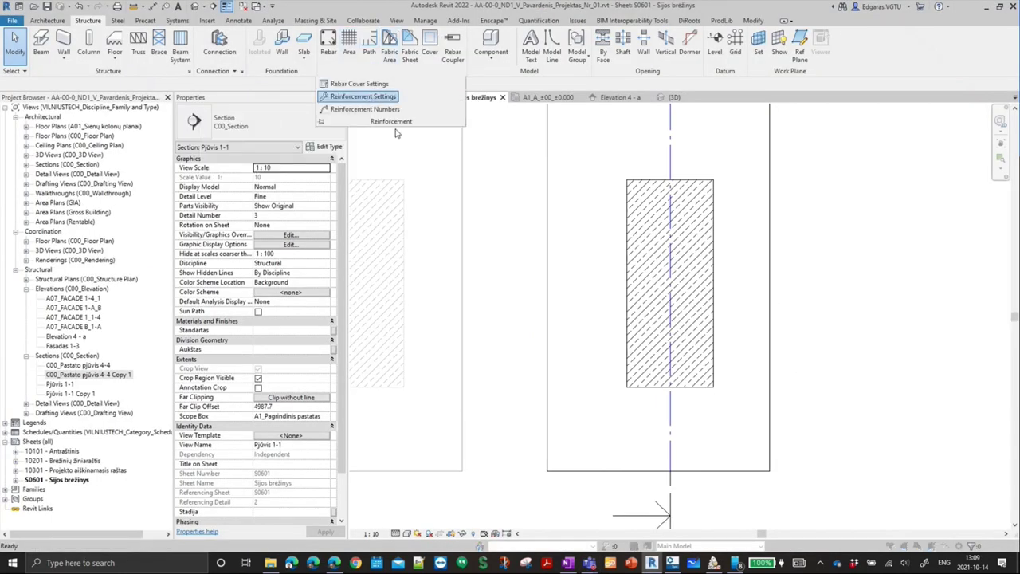
click(386, 96)
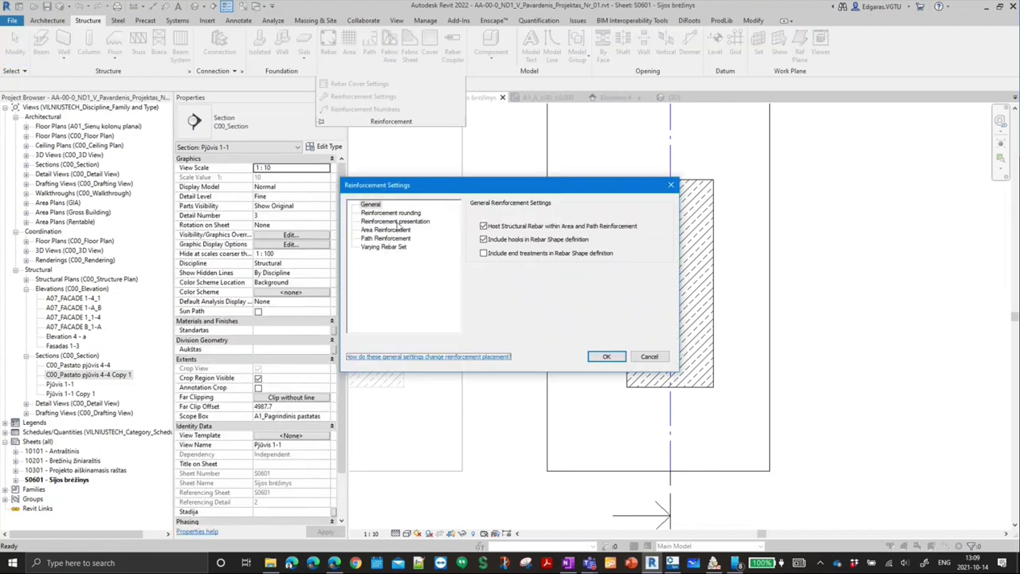
click(398, 213)
click(401, 221)
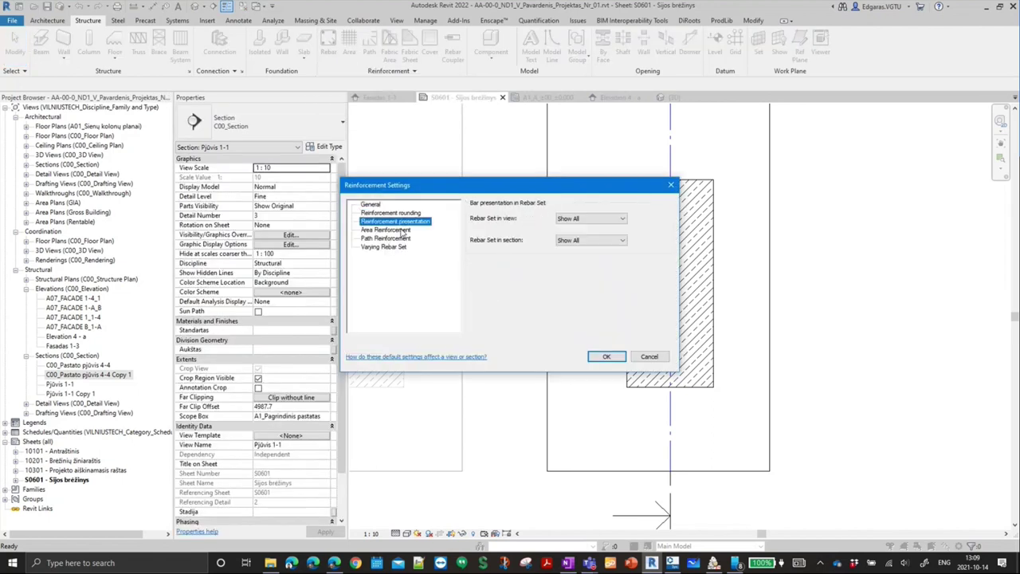
click(403, 230)
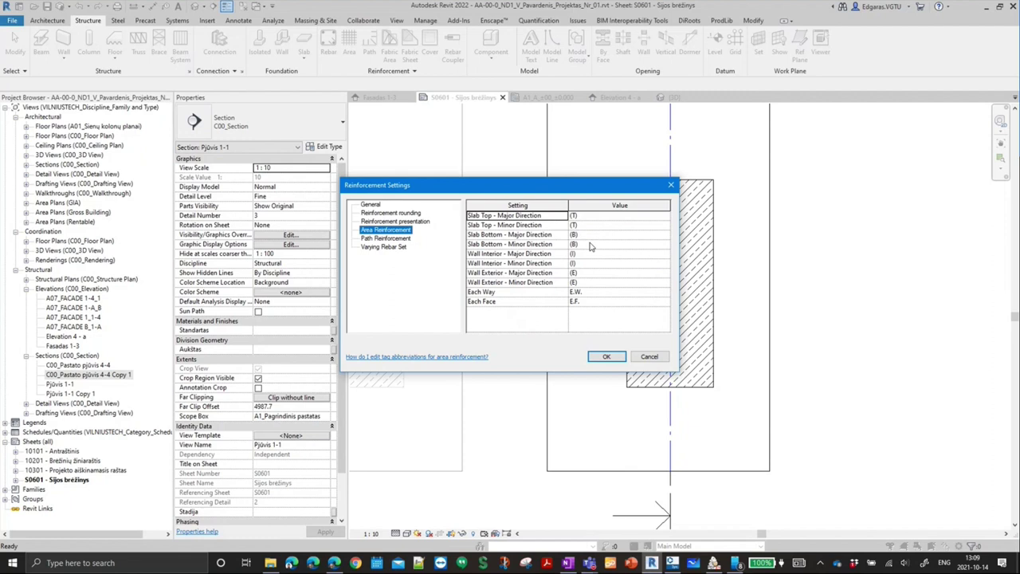
click(401, 239)
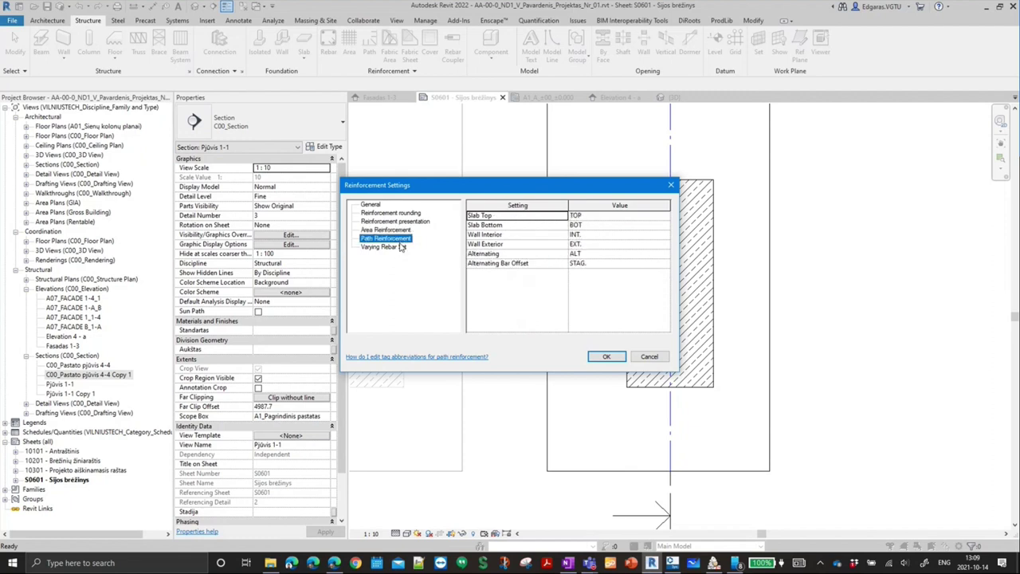
click(399, 247)
click(403, 240)
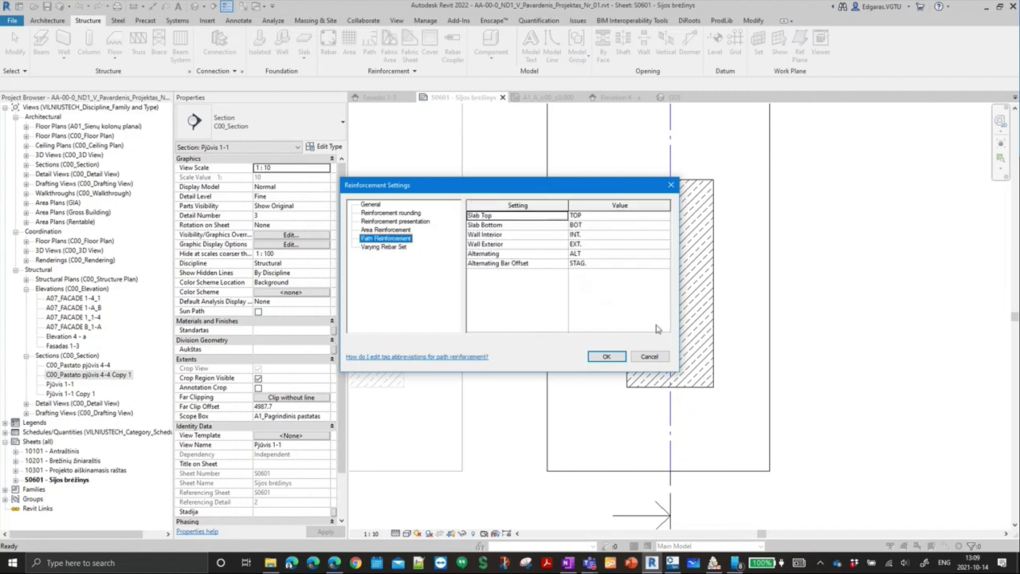
click(671, 186)
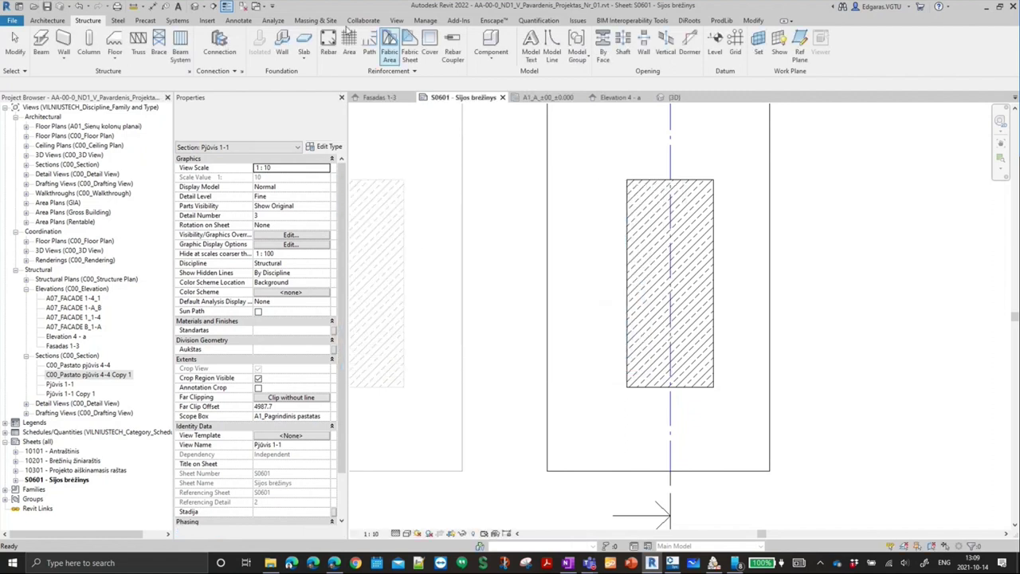
- Start placing rebar and accept the notice that shapes include hooks and ignore end treatments
click(385, 73)
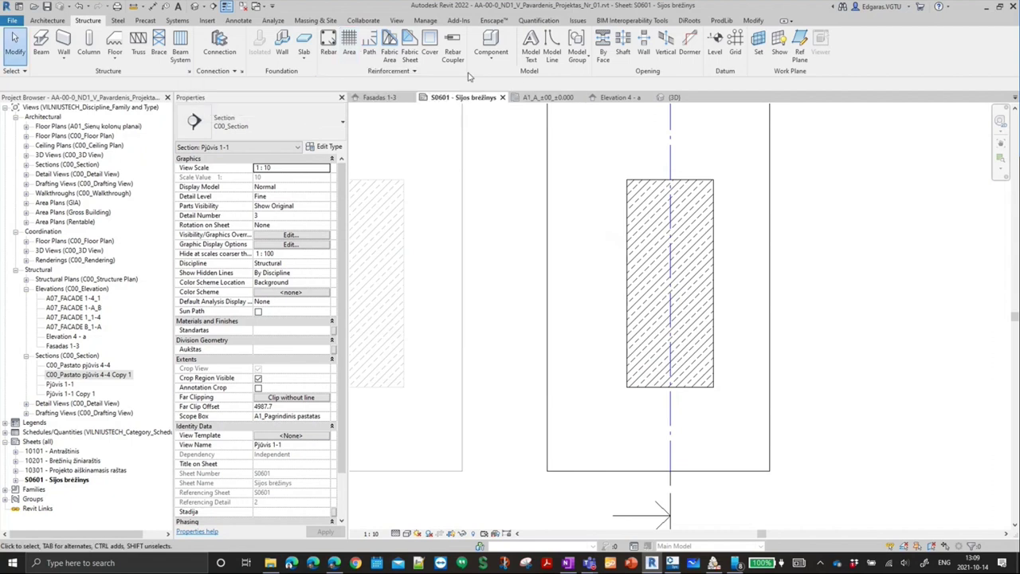
click(329, 60)
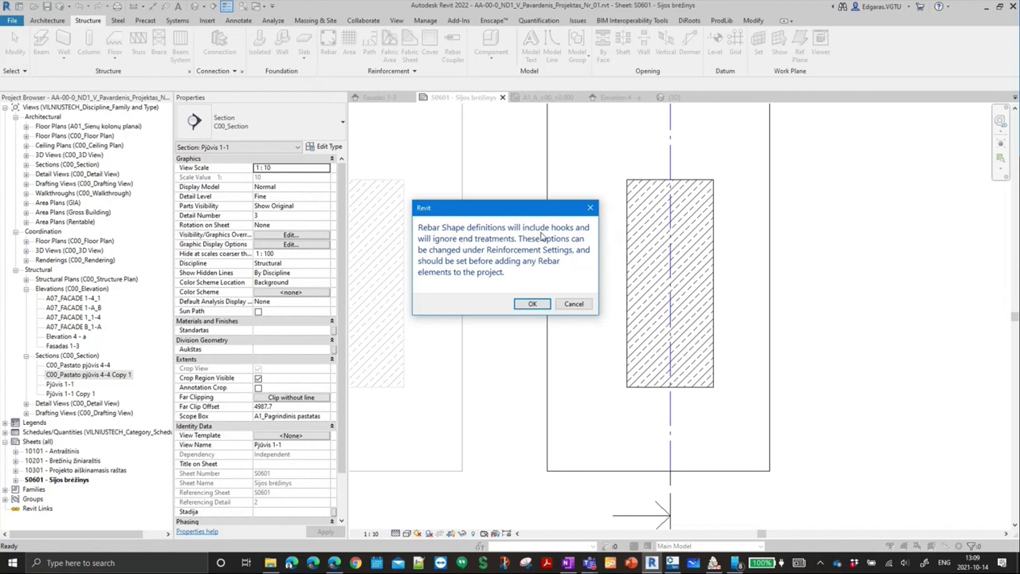
click(532, 304)
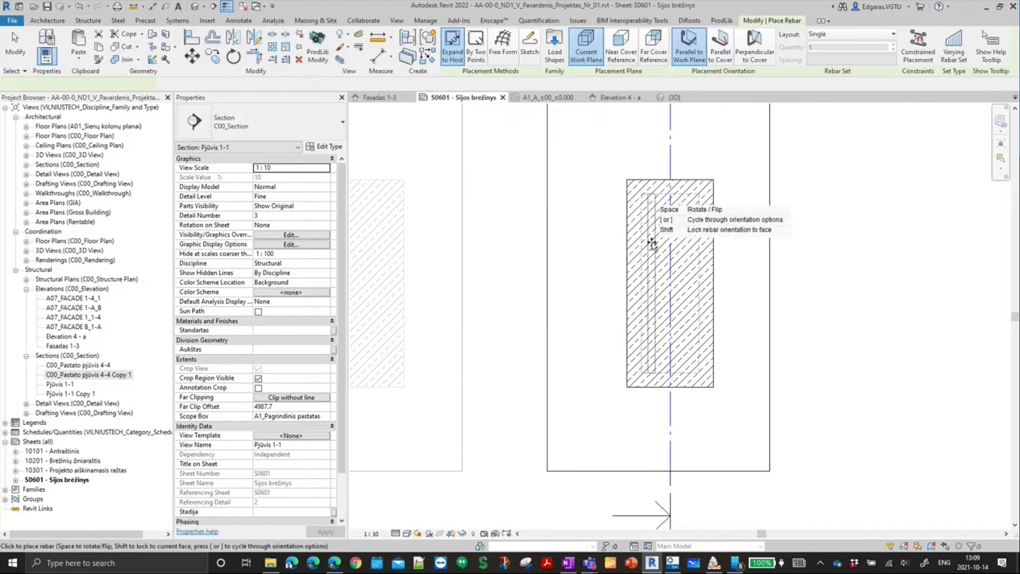
- After checking section D-D in the Teams reference, choose the VILNIUSTECH_Structural Rebar_Ø8_400S_Bar_v-1 bar type
click(281, 129)
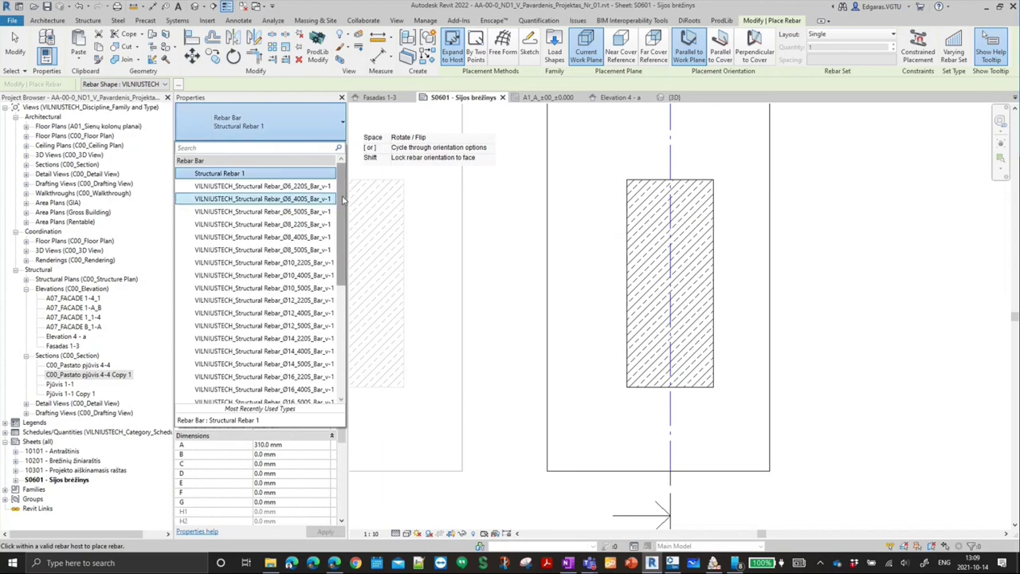
mouse_move(343, 201)
mouse_down()
mouse_move(348, 322)
mouse_move(320, 195)
mouse_up()
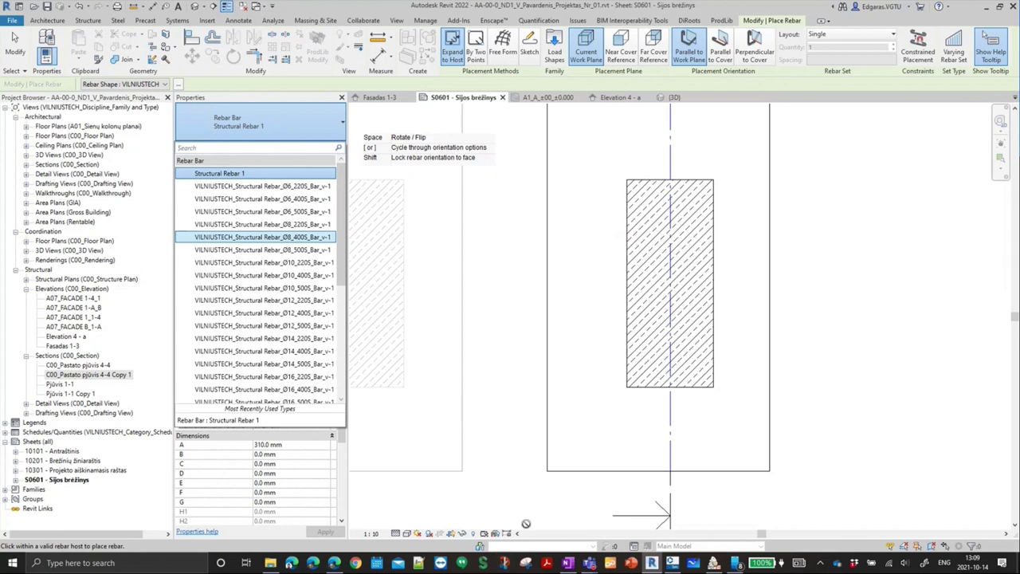
click(600, 550)
mouse_move(588, 562)
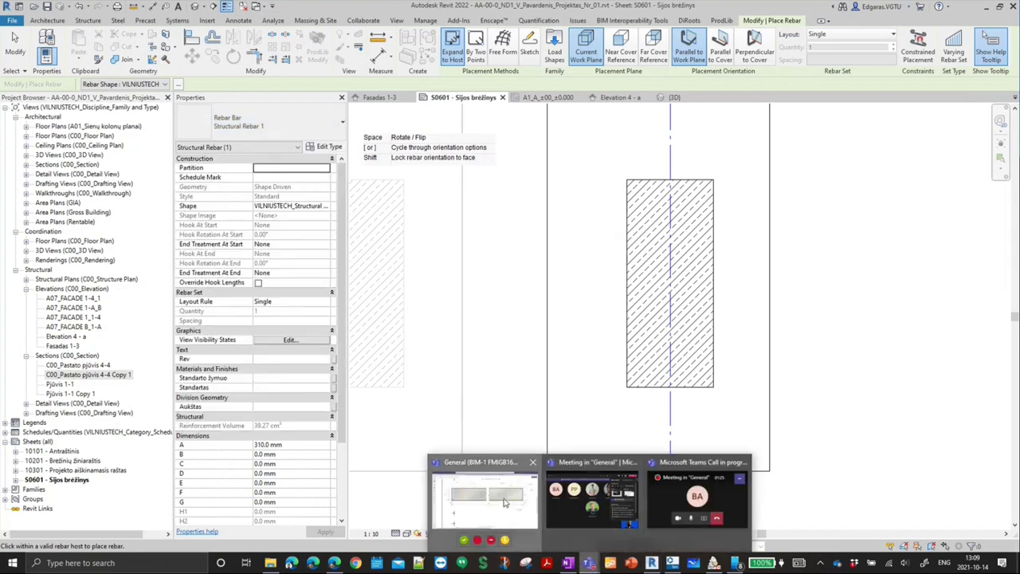
click(504, 502)
scroll(519, 388, down, 5)
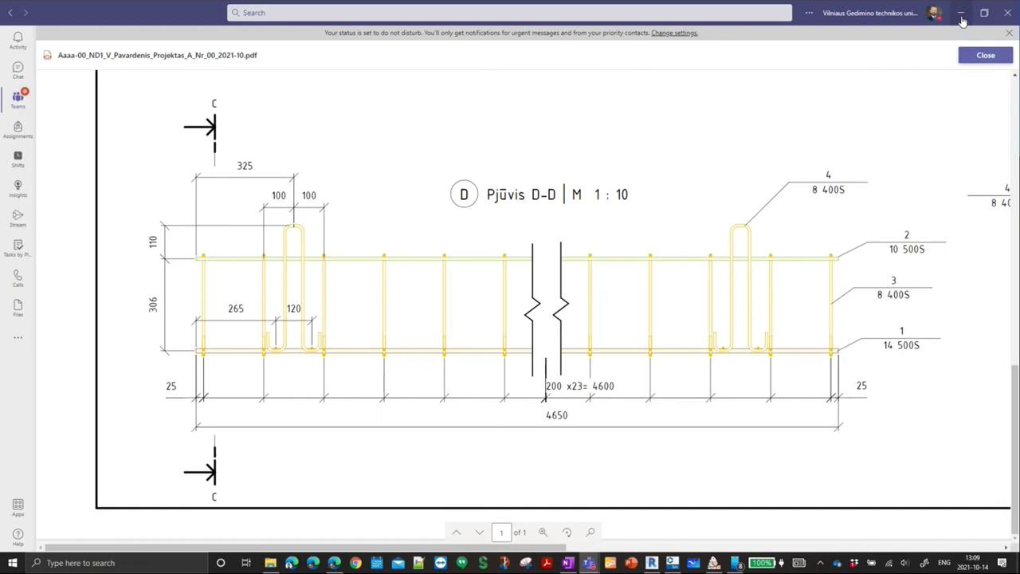
click(961, 14)
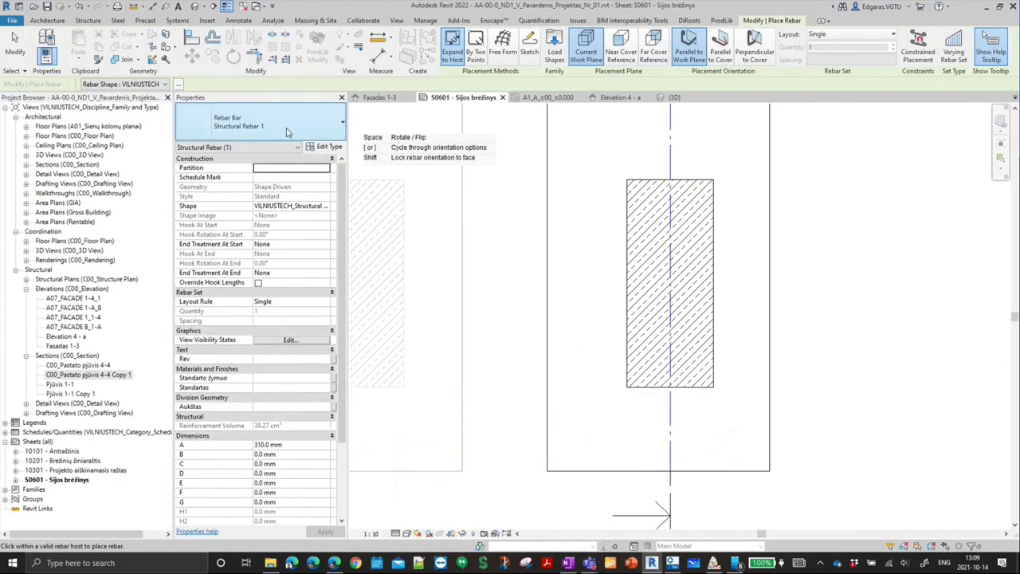
click(289, 132)
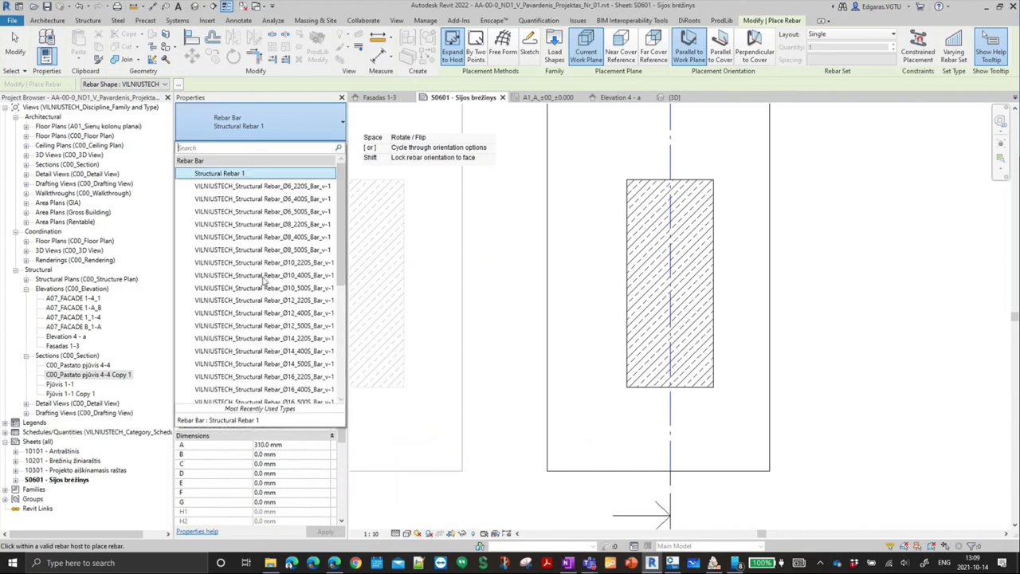
click(313, 238)
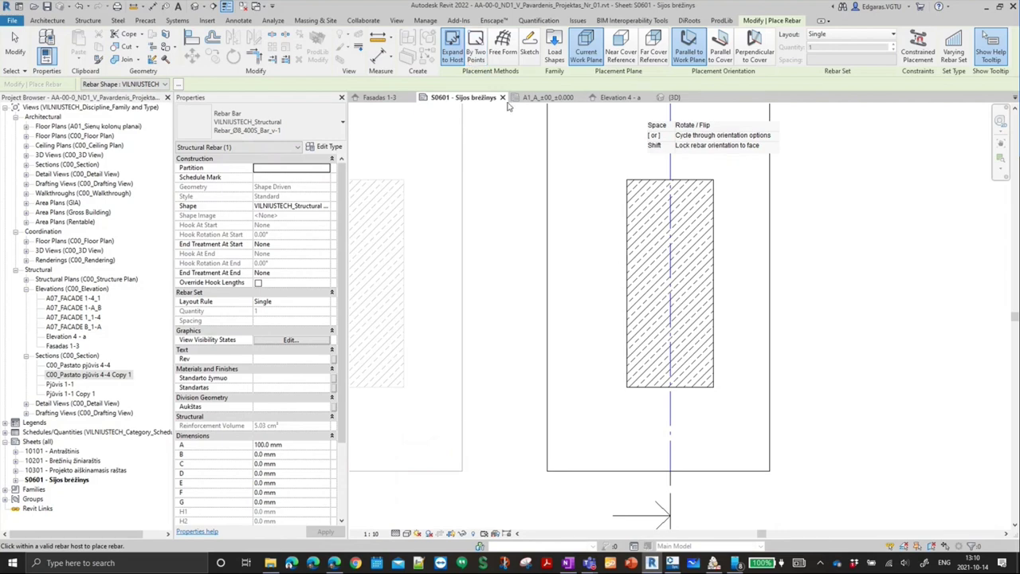
- Compare shapes 63 and 41 in the Rebar Shape Browser, then place a shape 51 stirrup in the beam section
click(179, 84)
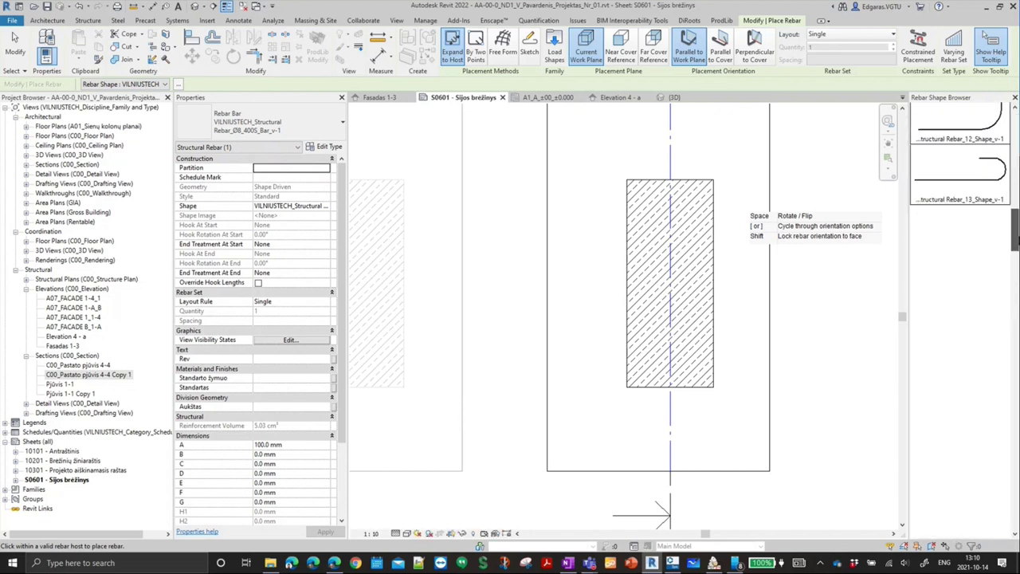
drag(1015, 144, 1015, 504)
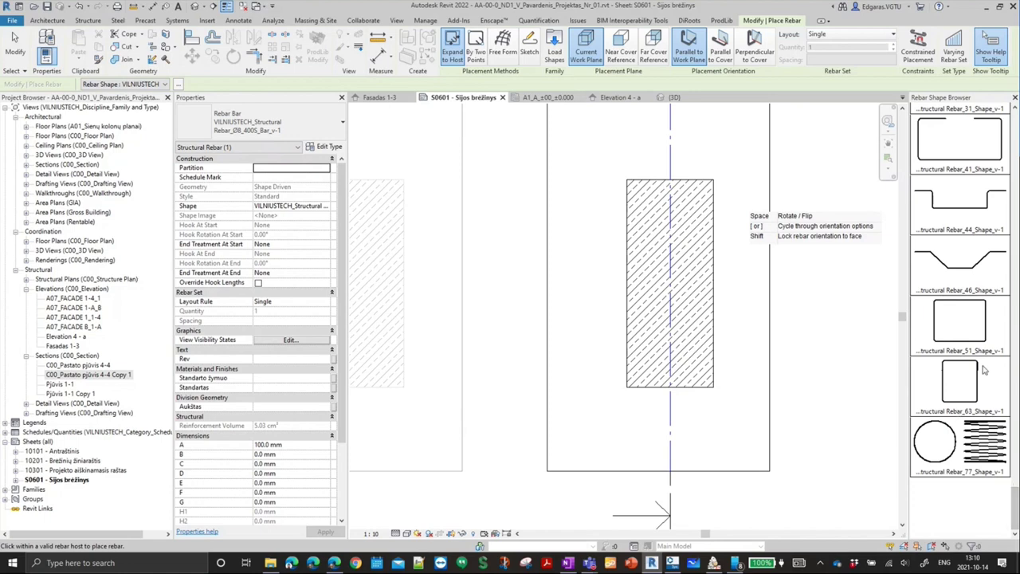
click(956, 375)
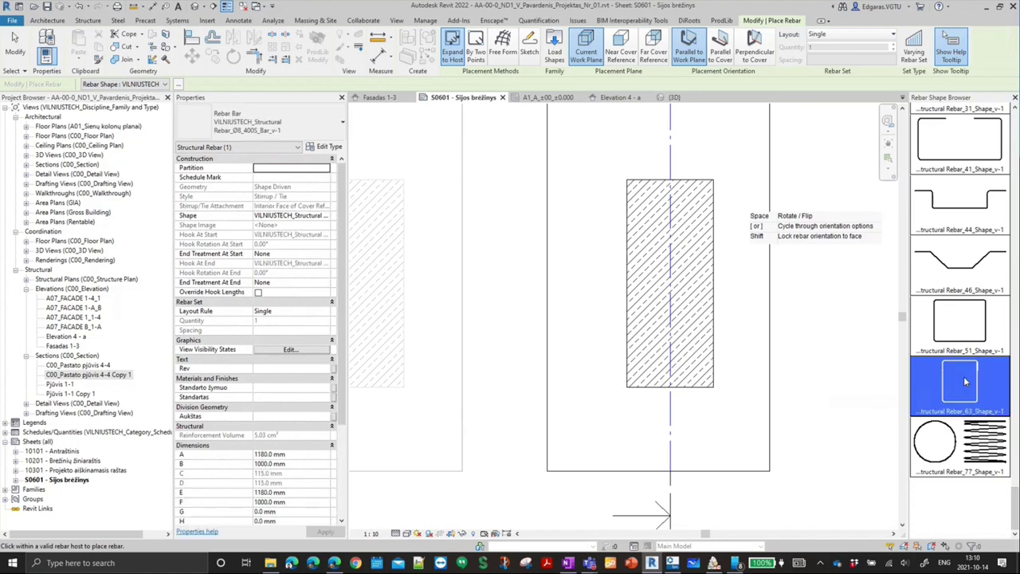
click(971, 319)
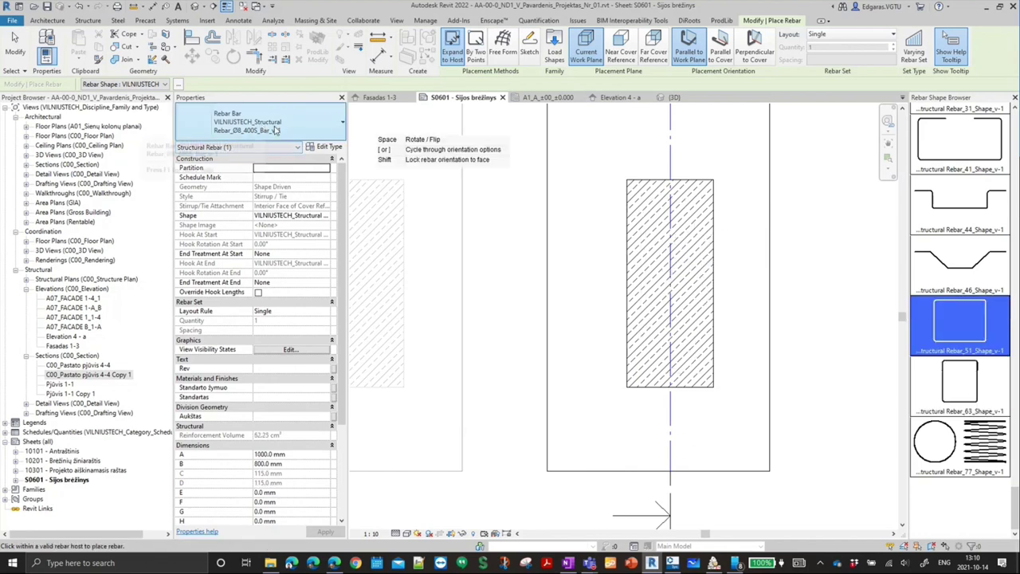
mouse_move(1014, 502)
mouse_down()
mouse_move(1014, 233)
mouse_move(1014, 415)
mouse_up()
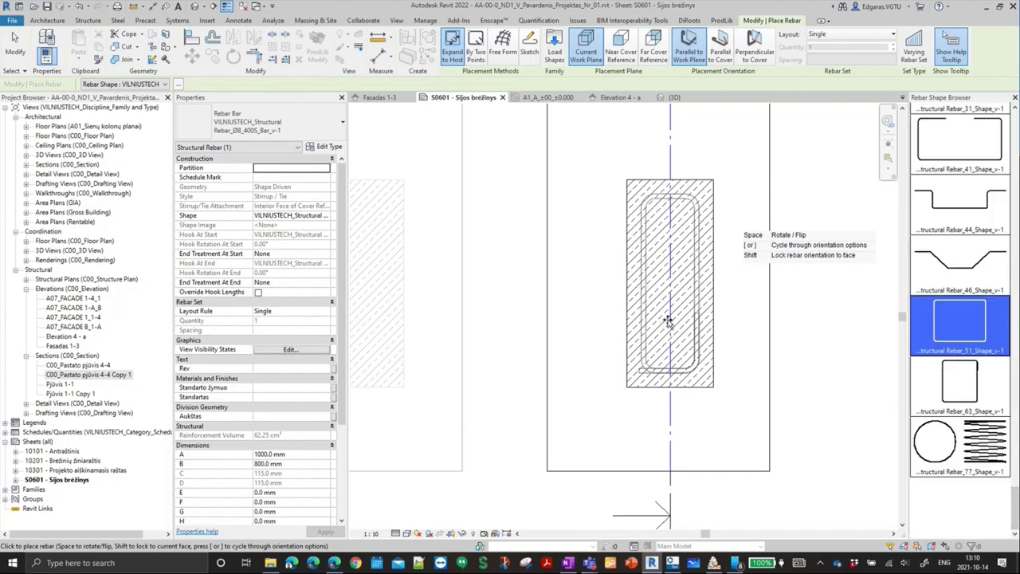
click(977, 383)
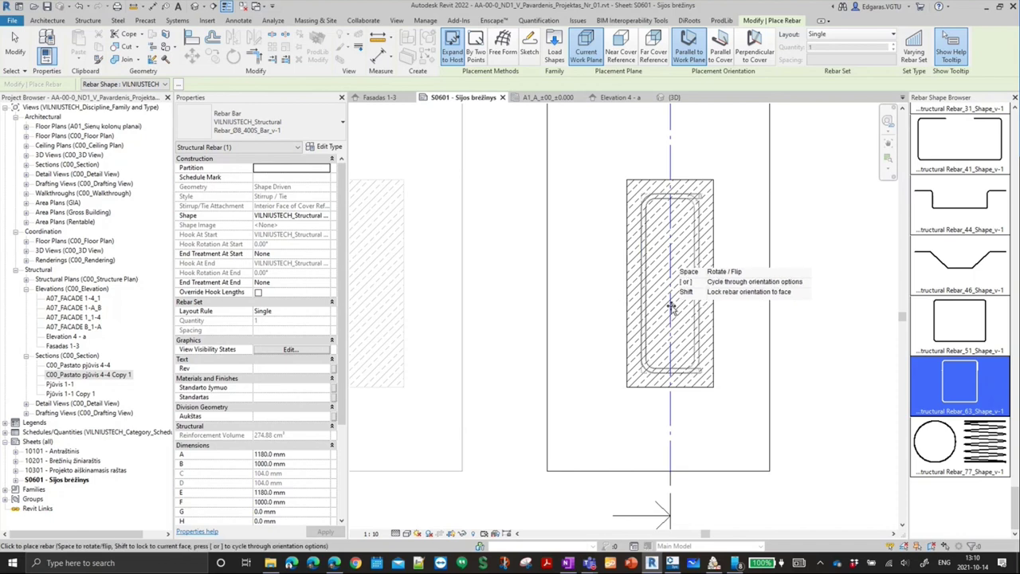
click(986, 327)
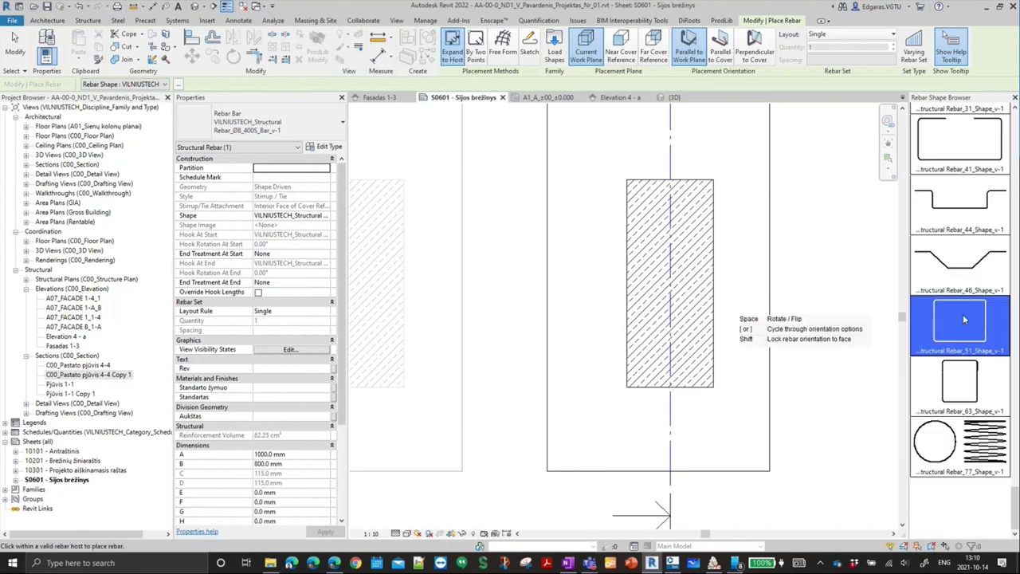
click(960, 147)
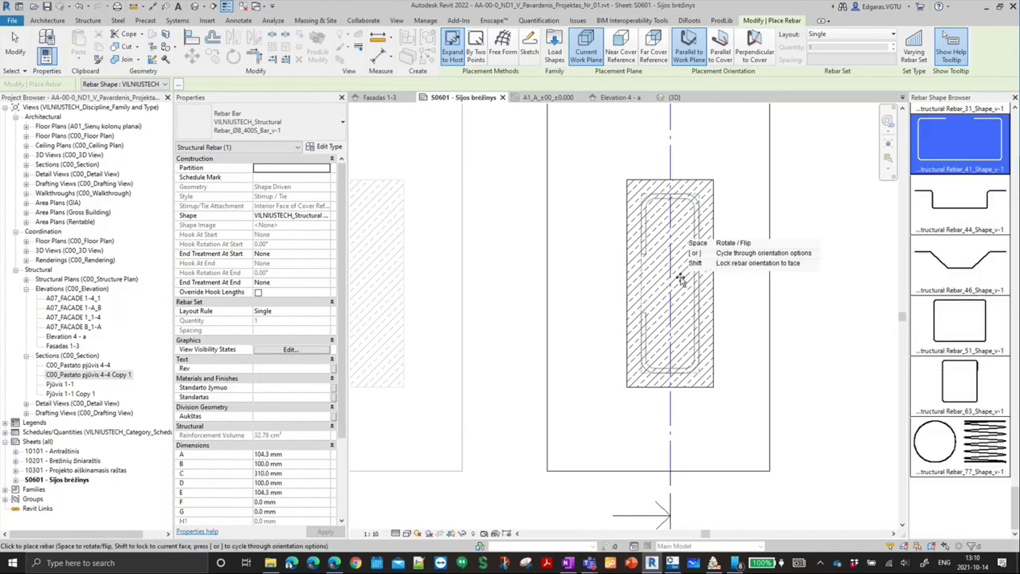
click(997, 318)
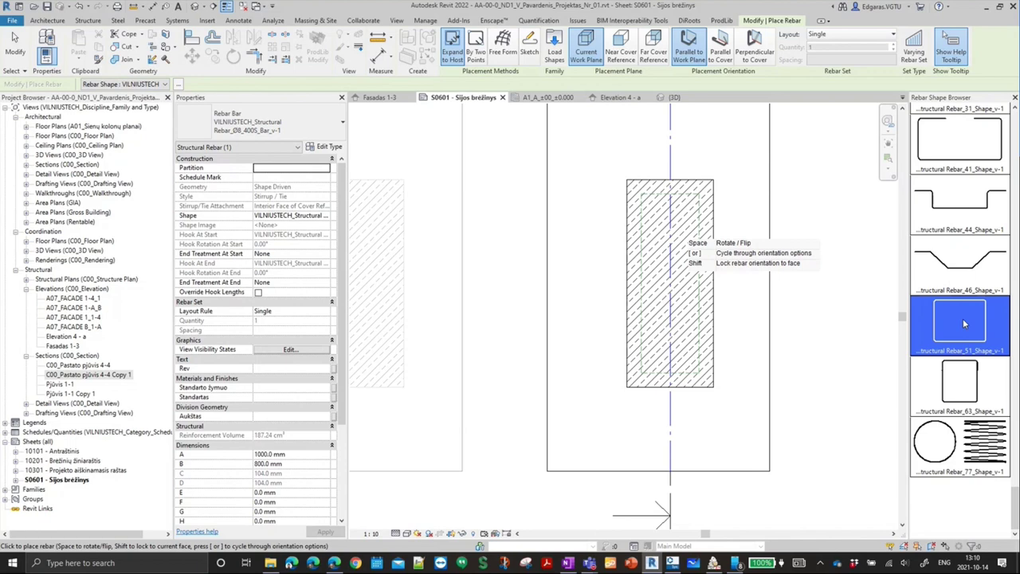
click(666, 311)
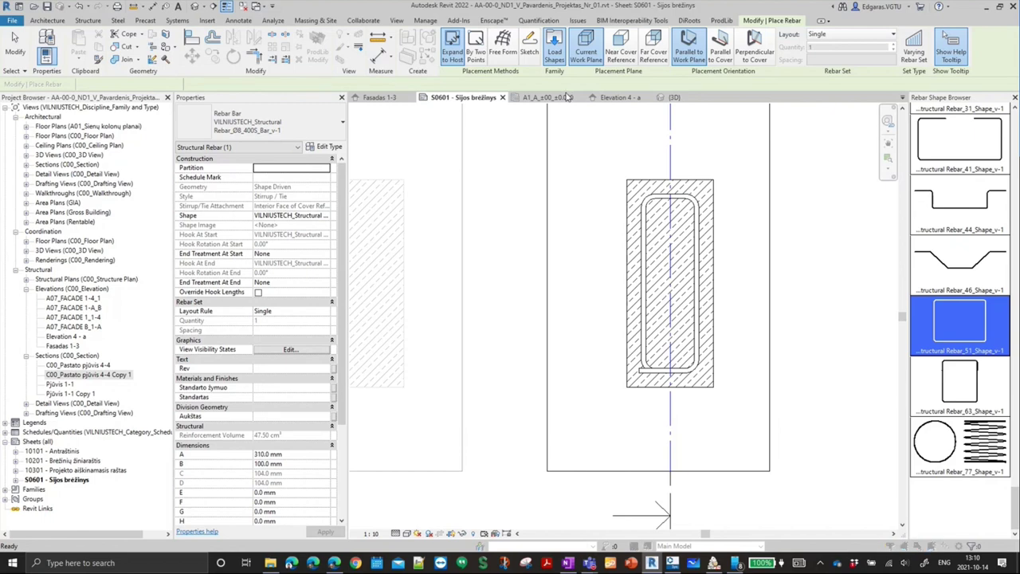
- Browse the local family library folders from Load Shapes, then cancel the Load Family dialog
click(568, 96)
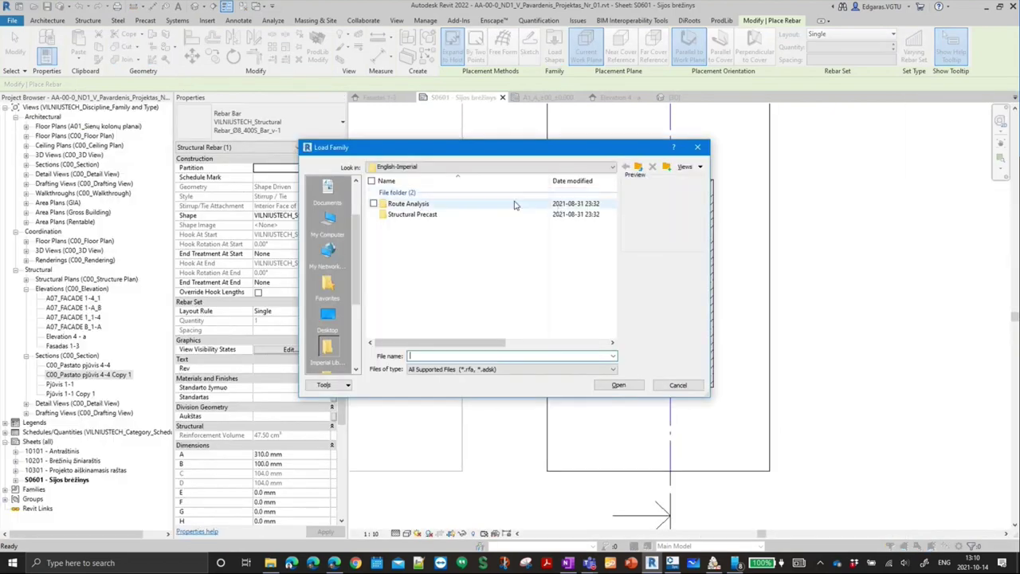
click(638, 167)
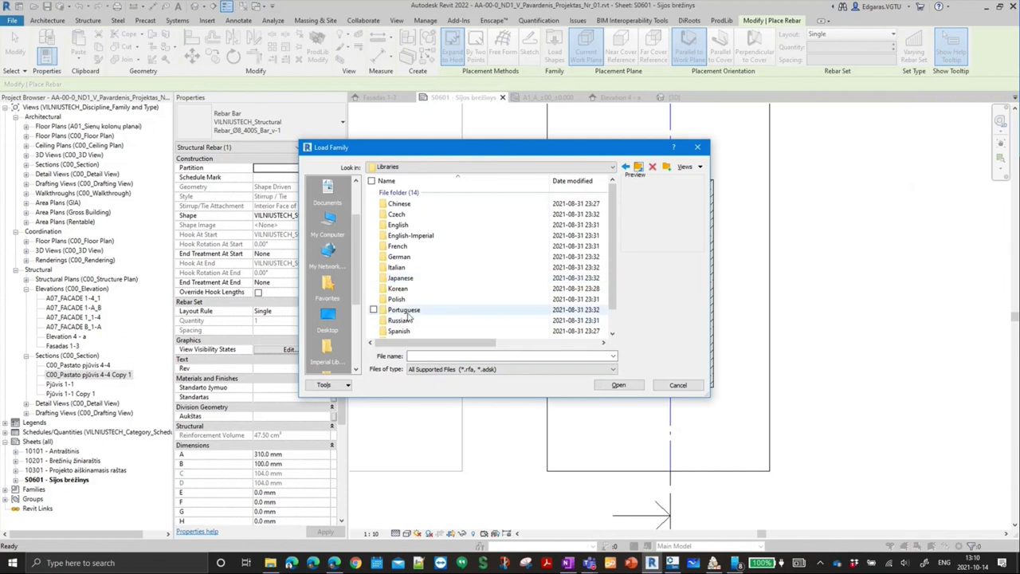
click(403, 309)
scroll(414, 310, down, 1)
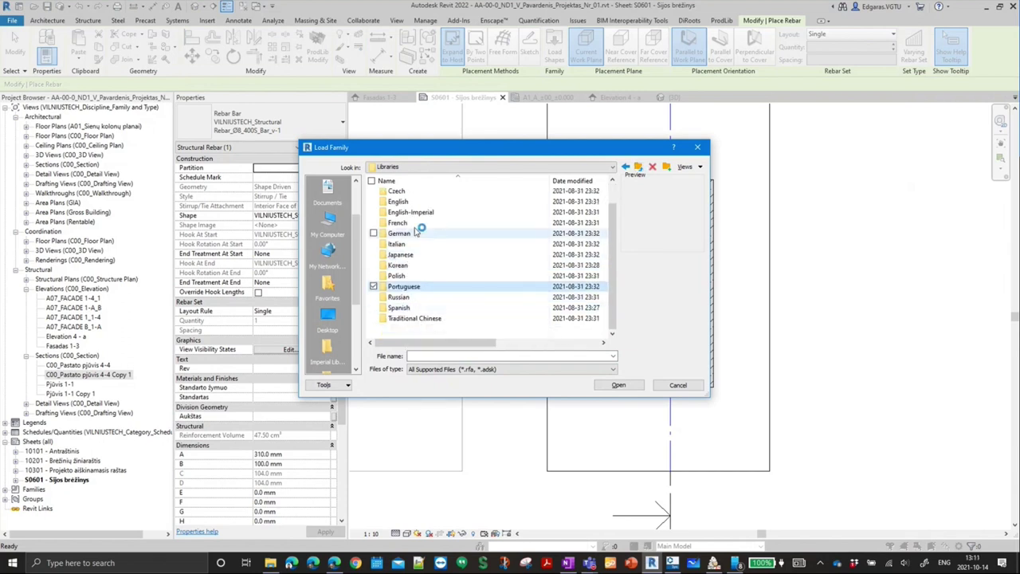
double_click(411, 201)
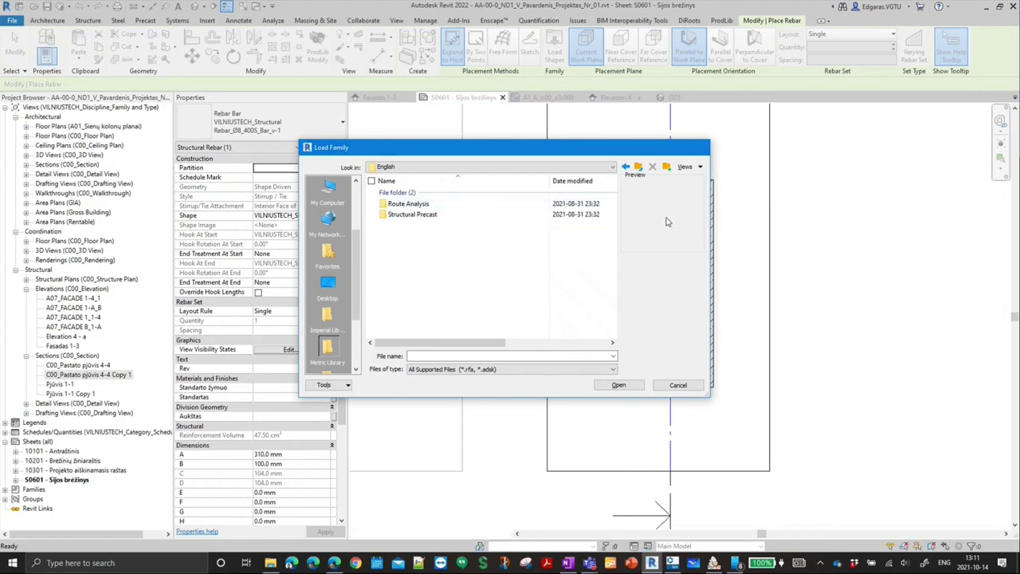
key(Escape)
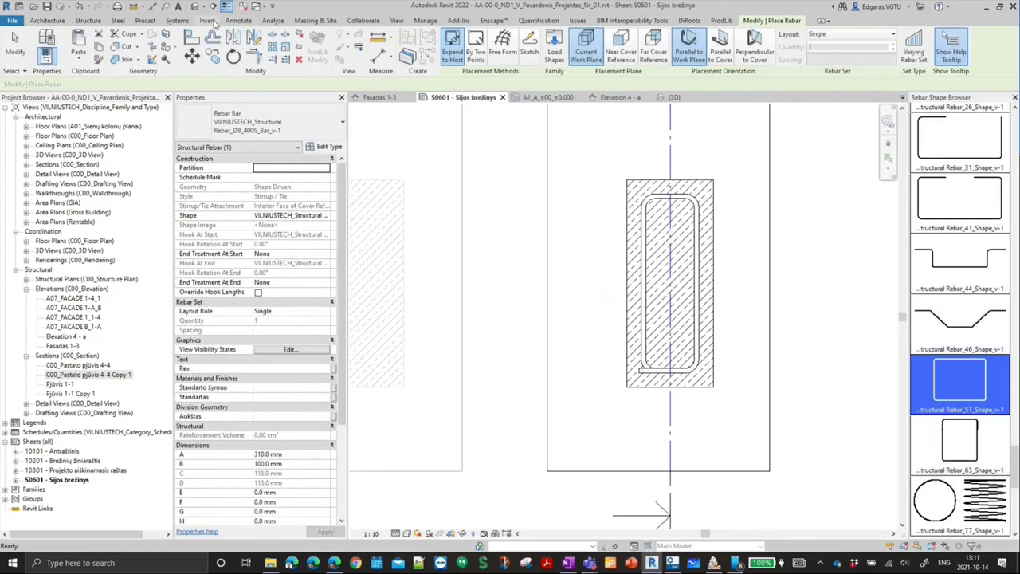
- Open Autodesk's online family library and show all 47 Structural Rebar Shapes
click(209, 21)
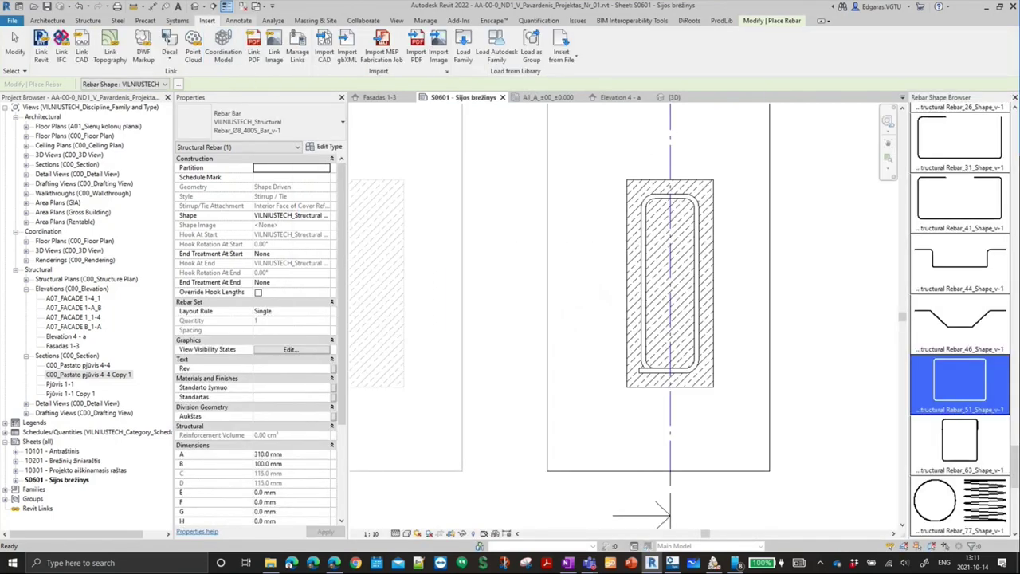
click(502, 57)
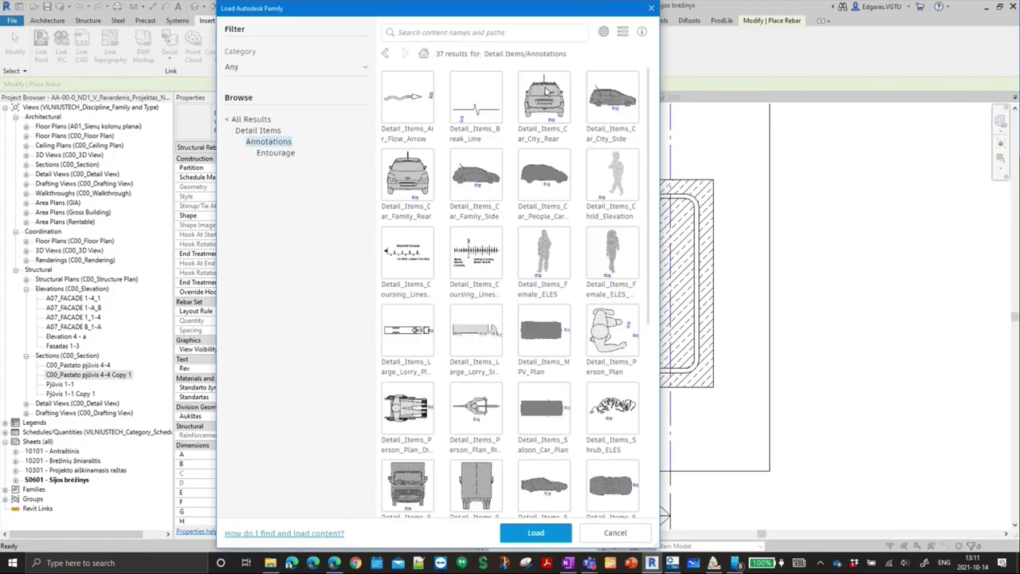
click(239, 119)
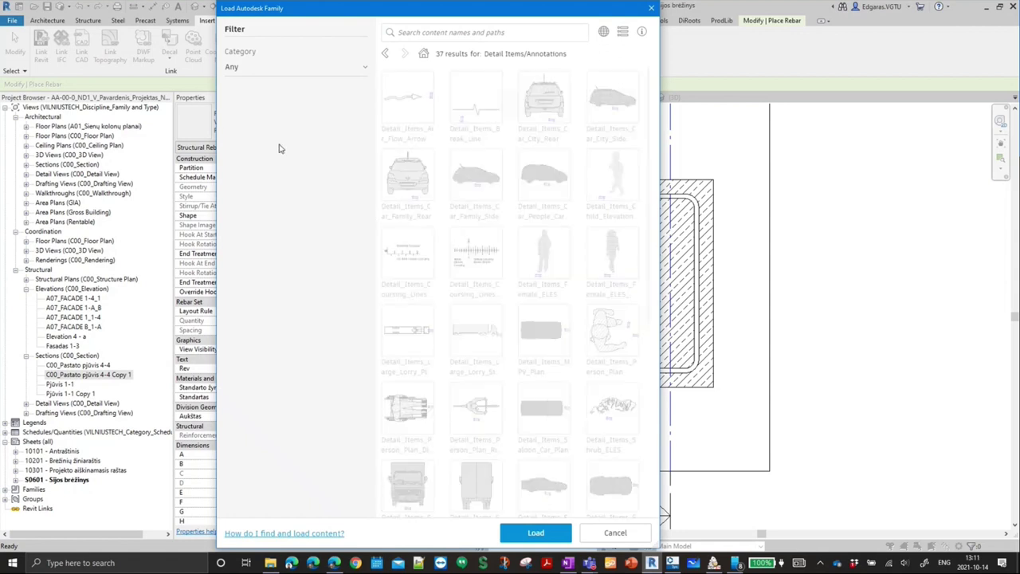
scroll(275, 283, down, 2)
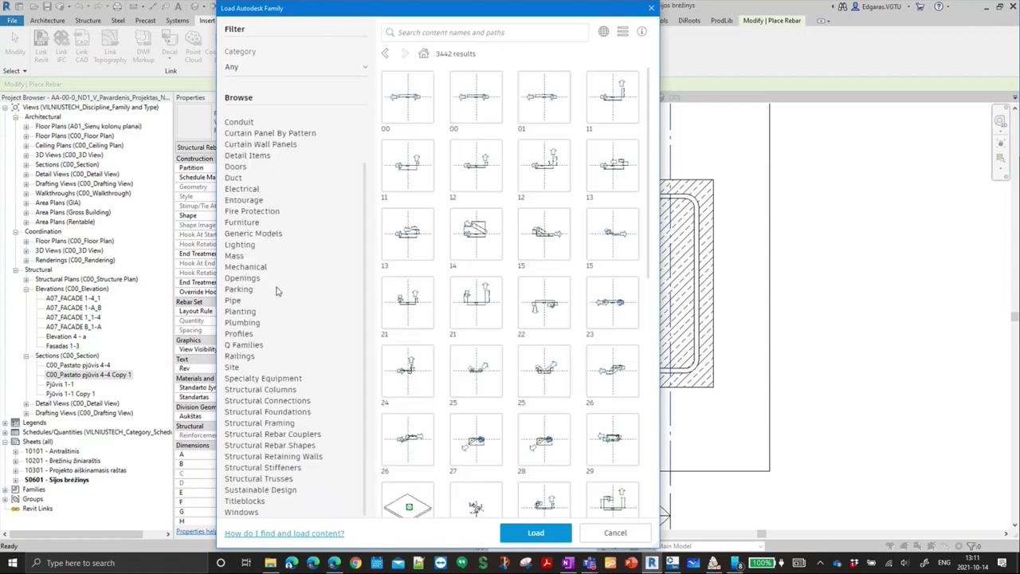
click(287, 445)
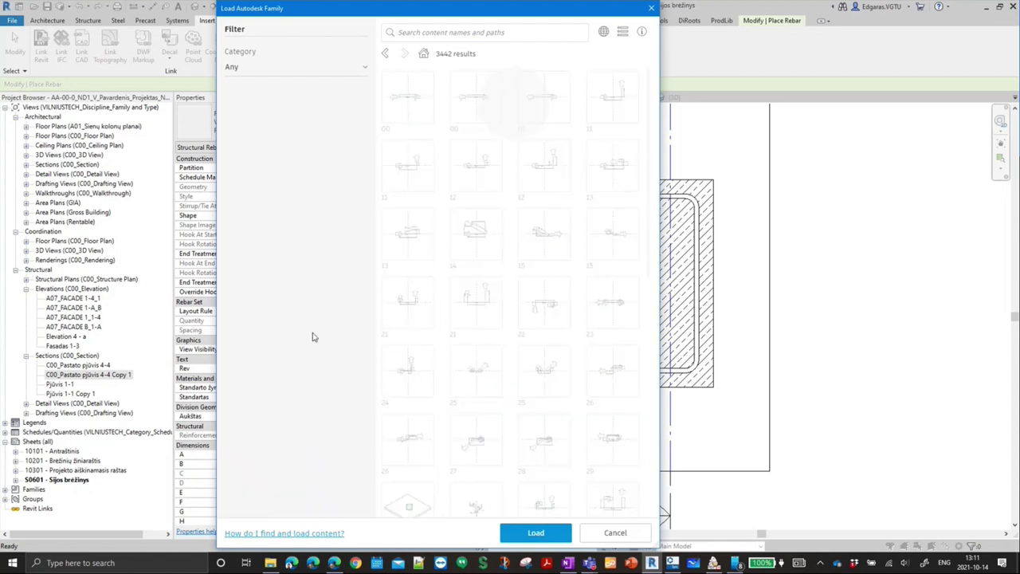
click(295, 143)
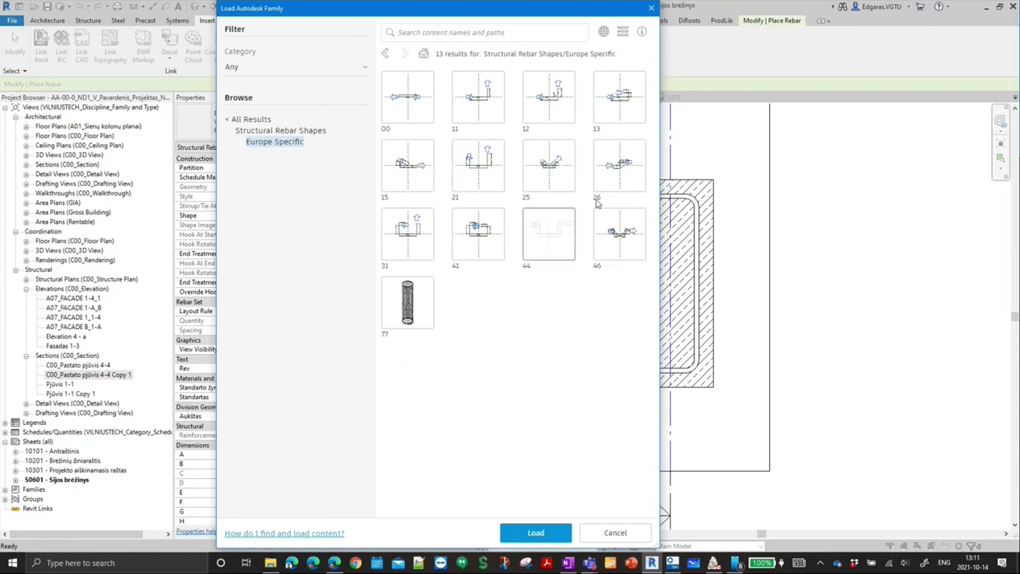
click(283, 131)
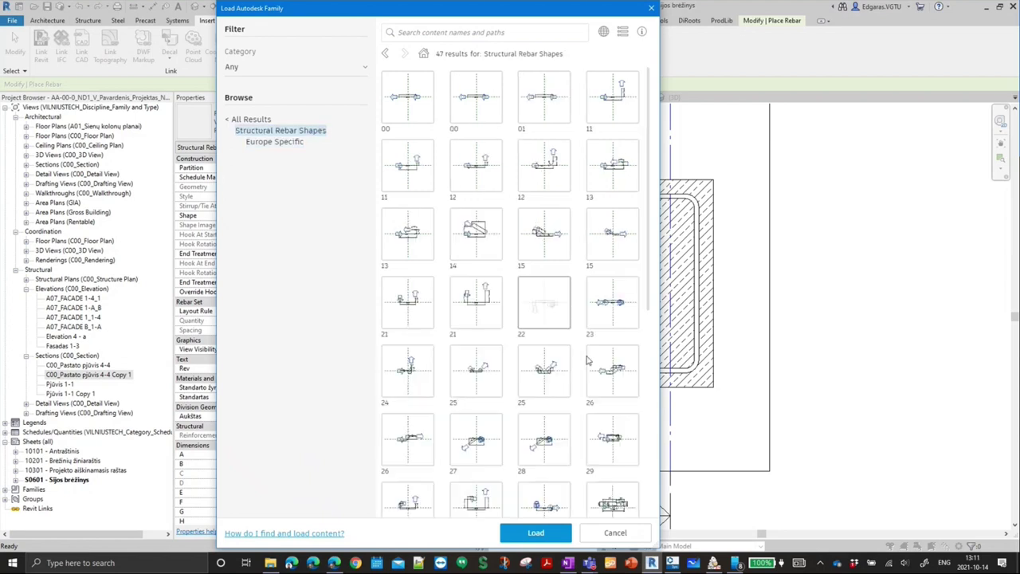
- Compare shapes 51 and 64 among the thumbnails and choose rebar shape 51 for loading
scroll(590, 367, down, 3)
scroll(598, 391, down, 3)
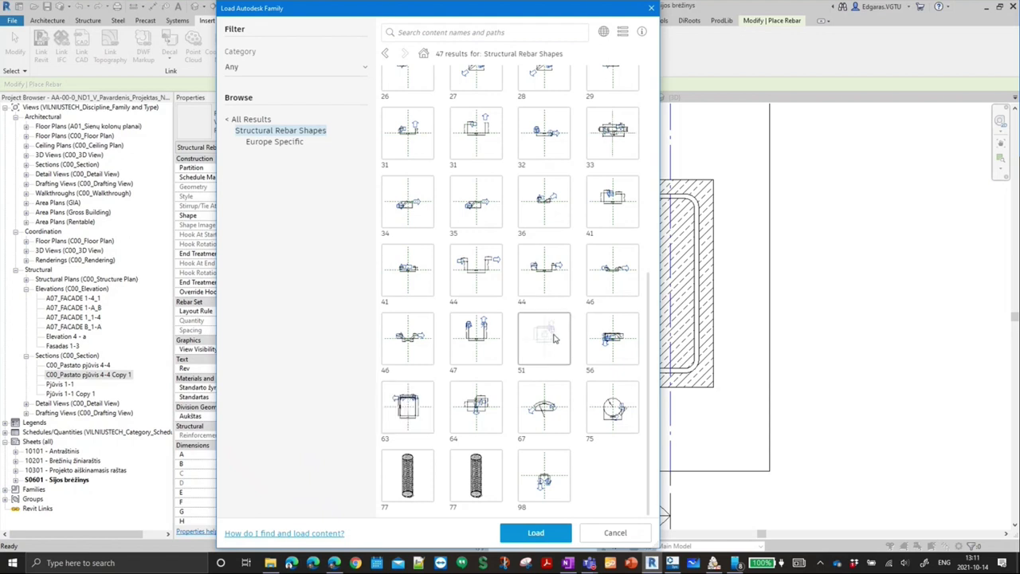
click(552, 338)
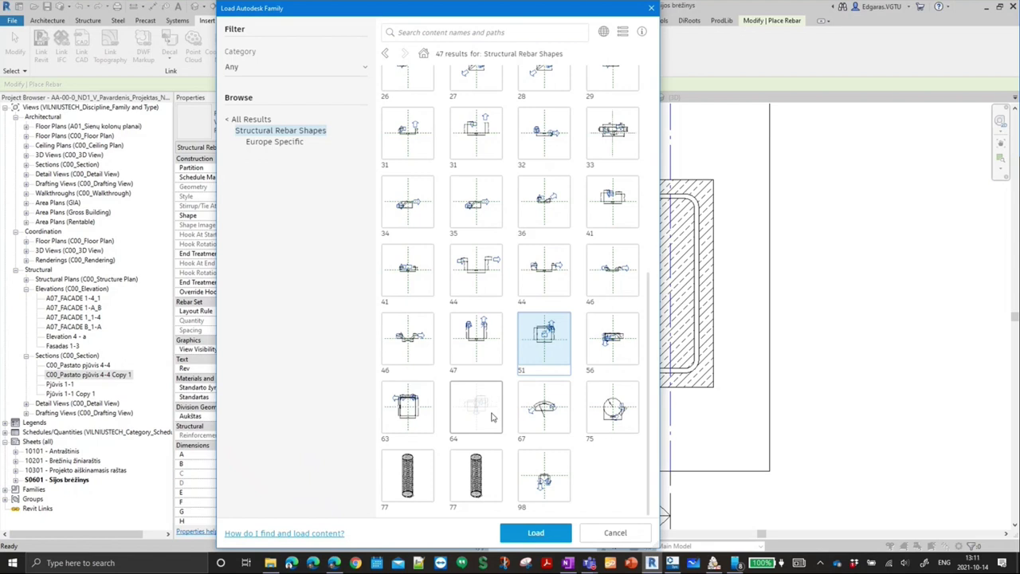
click(494, 416)
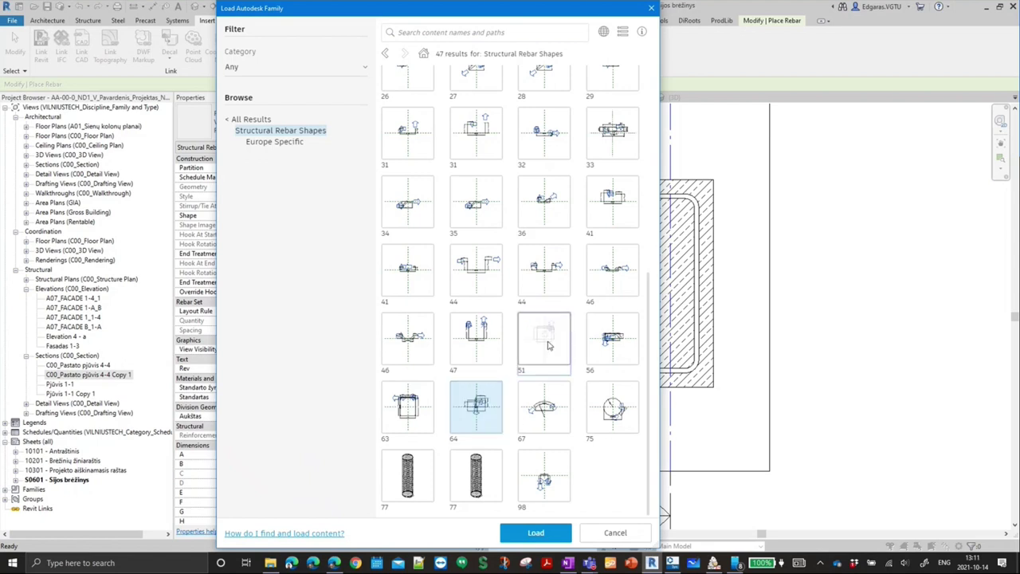
scroll(548, 351, up, 1)
scroll(548, 346, up, 4)
scroll(548, 345, down, 2)
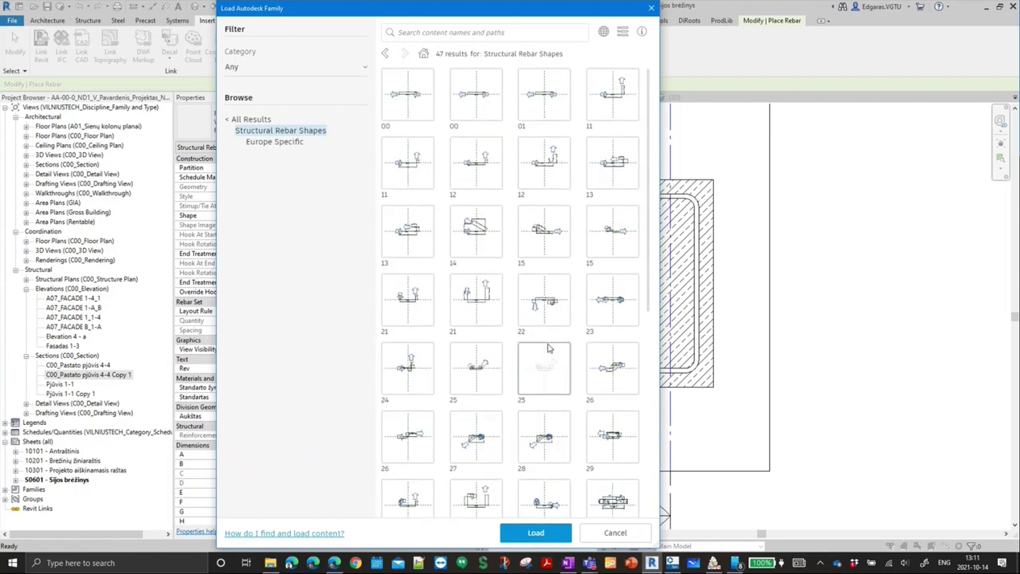
scroll(549, 350, down, 3)
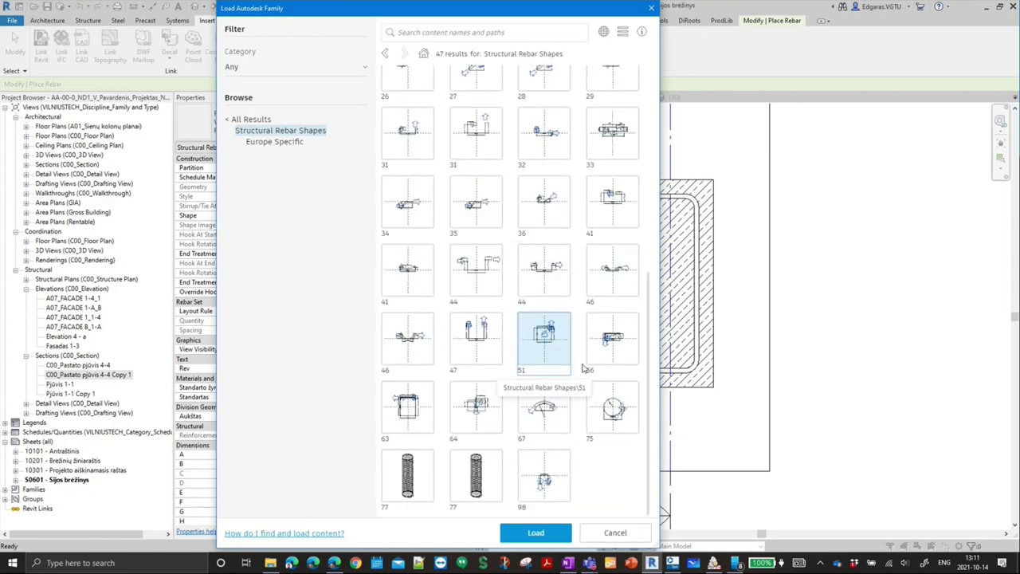
key(Right)
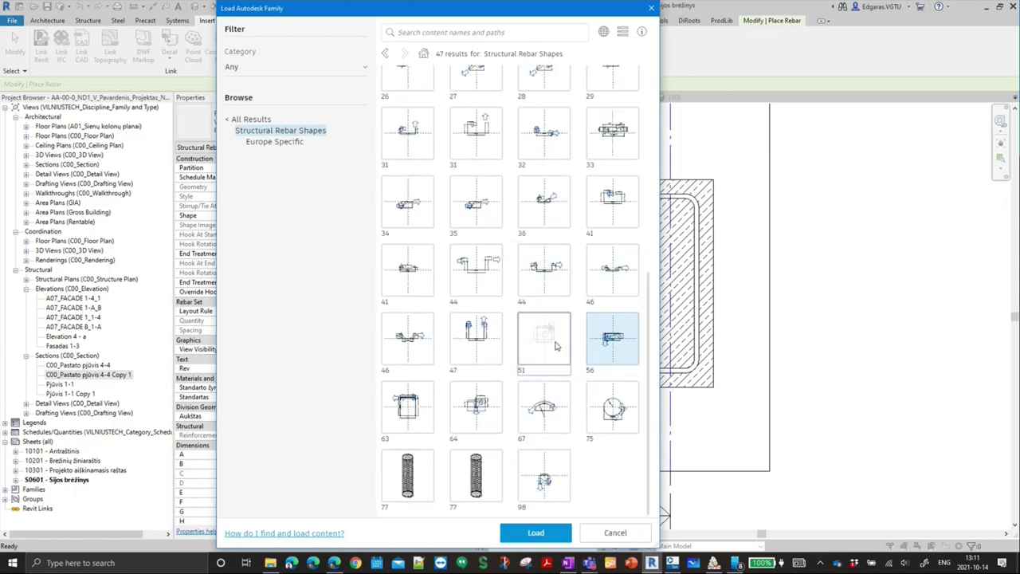
click(557, 345)
- Load shape 51, place the Ø8 stirrup in the beam section, and check its available shapes
click(536, 533)
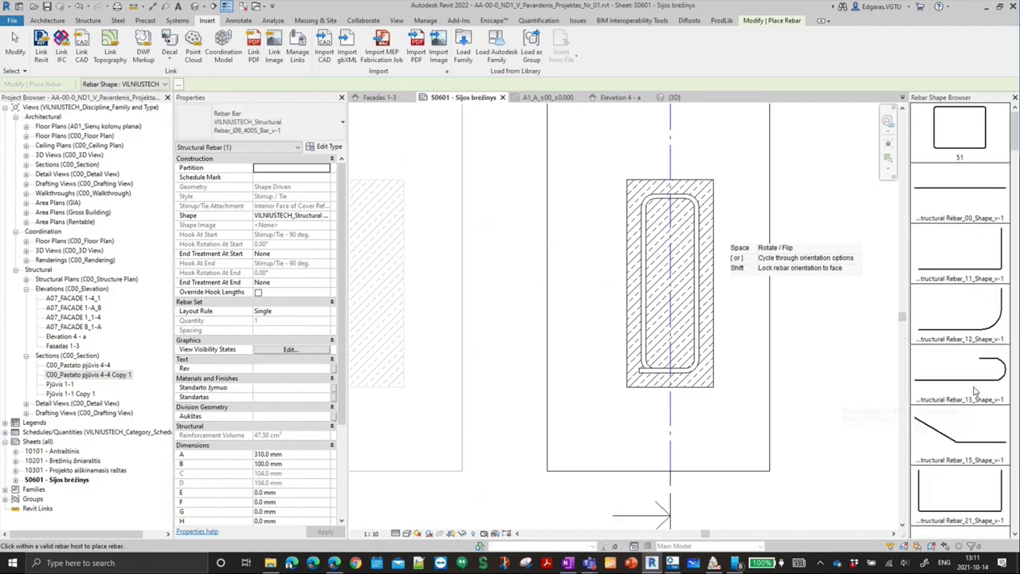
click(707, 340)
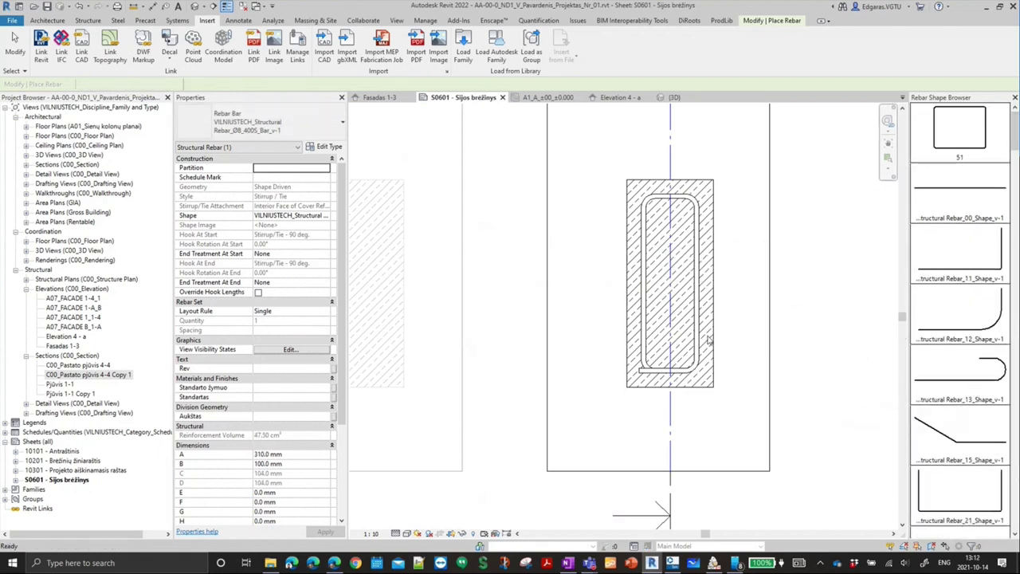
key(Escape)
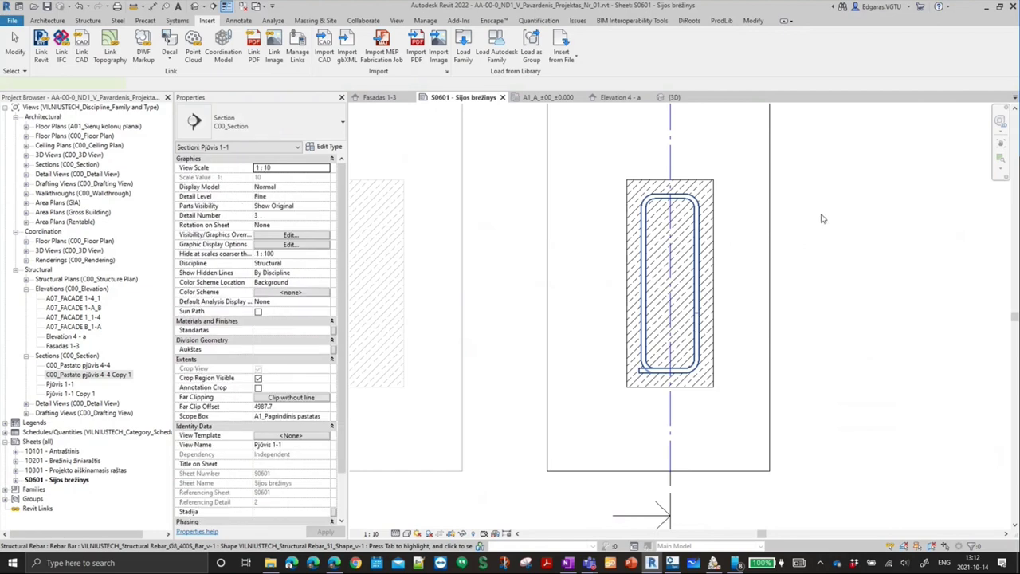
click(698, 207)
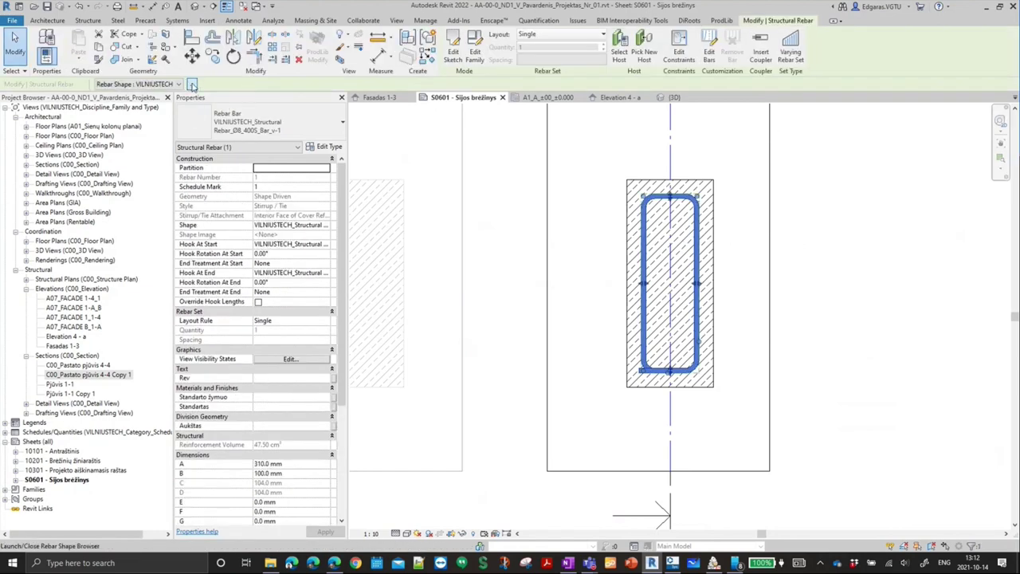
click(192, 84)
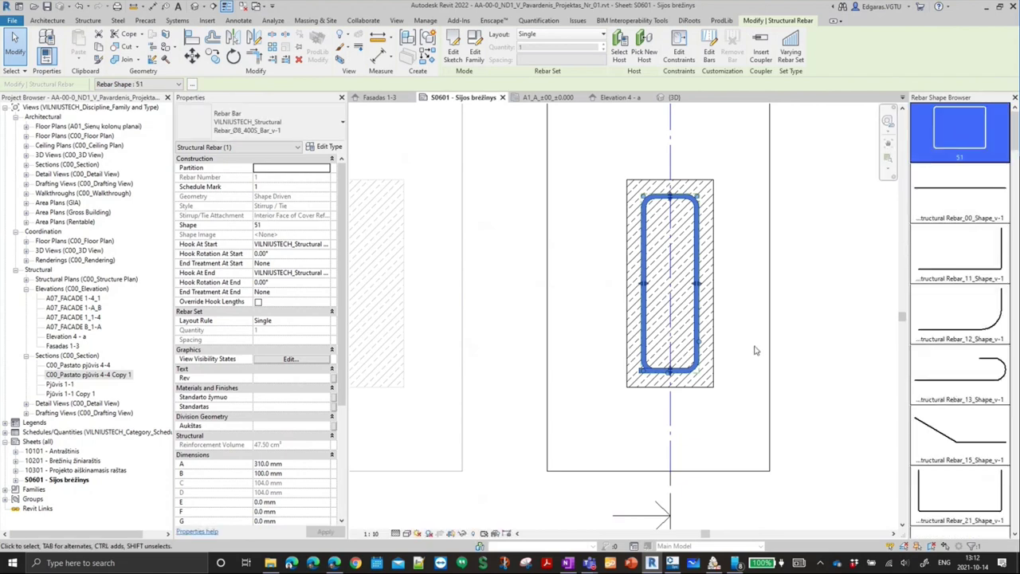
key(Escape)
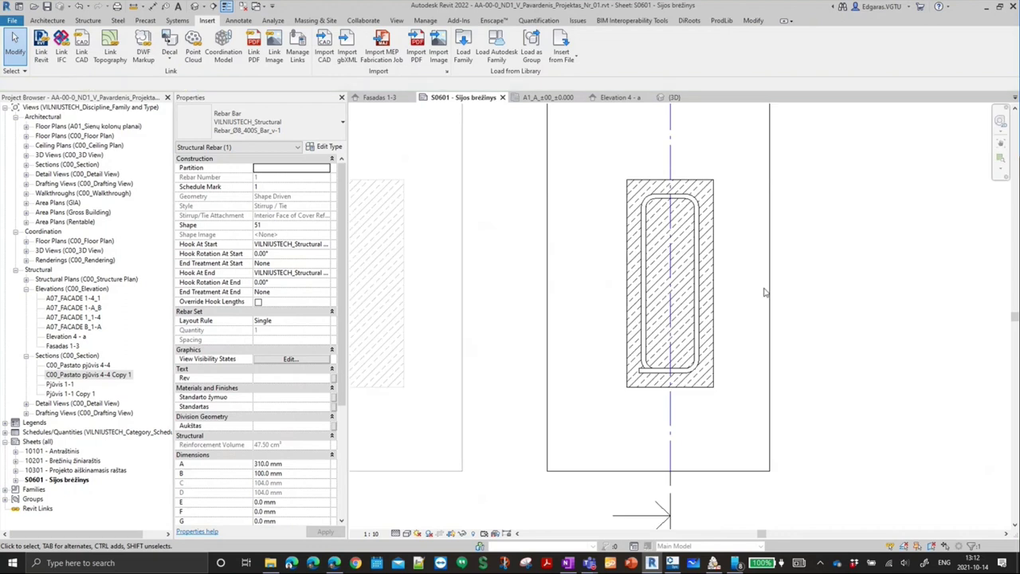
- Leave the Pjūvis 1-1 viewport and zoom out to the whole S0601 sheet
double_click(622, 271)
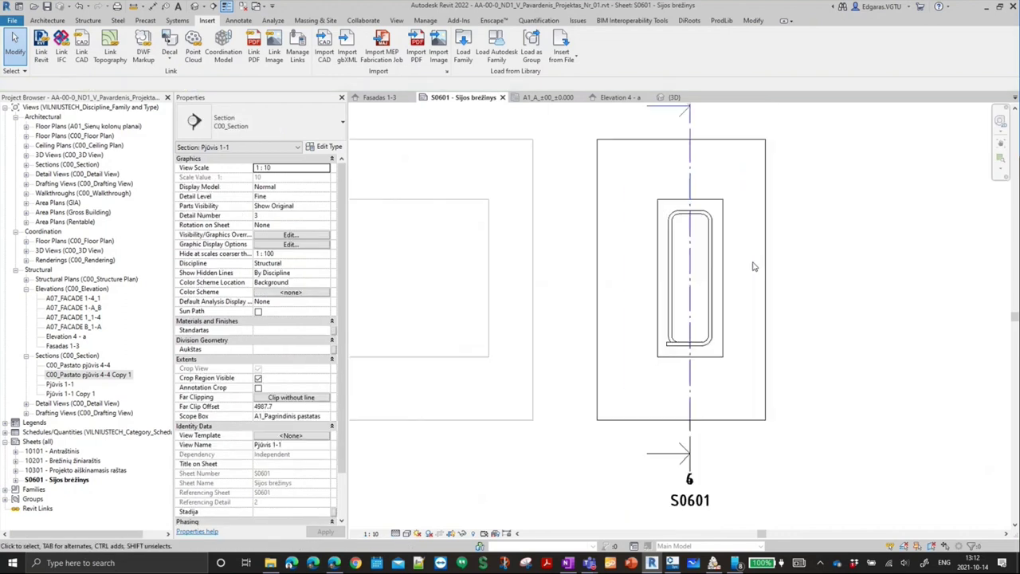
scroll(610, 307, down, 2)
scroll(524, 235, up, 3)
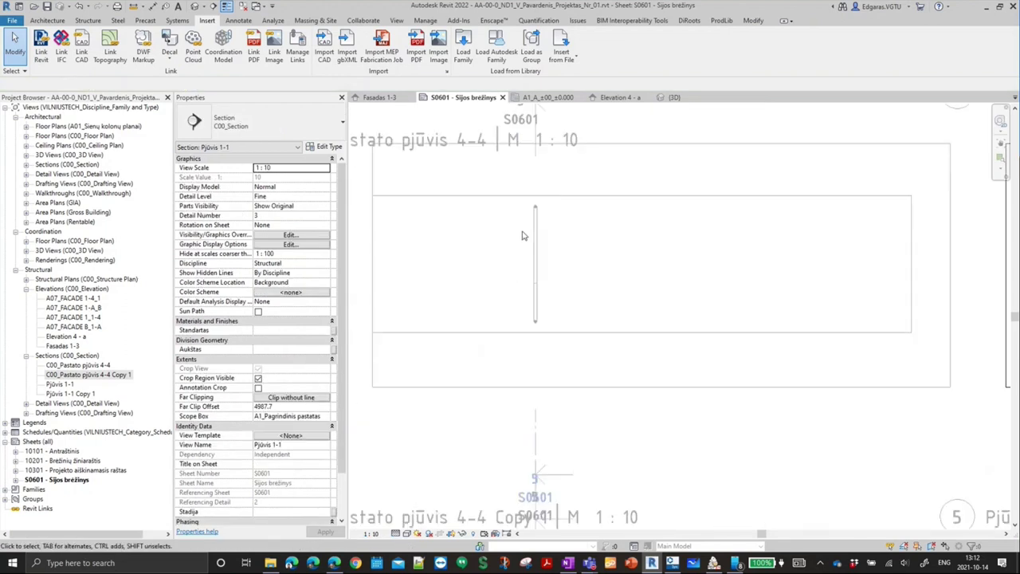
scroll(558, 279, down, 2)
scroll(614, 375, down, 2)
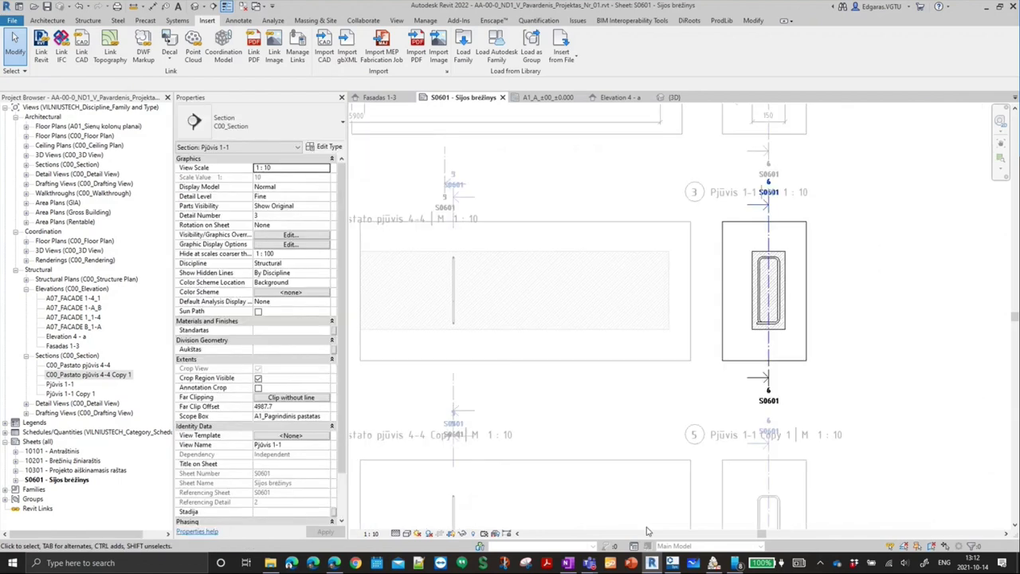
mouse_move(588, 563)
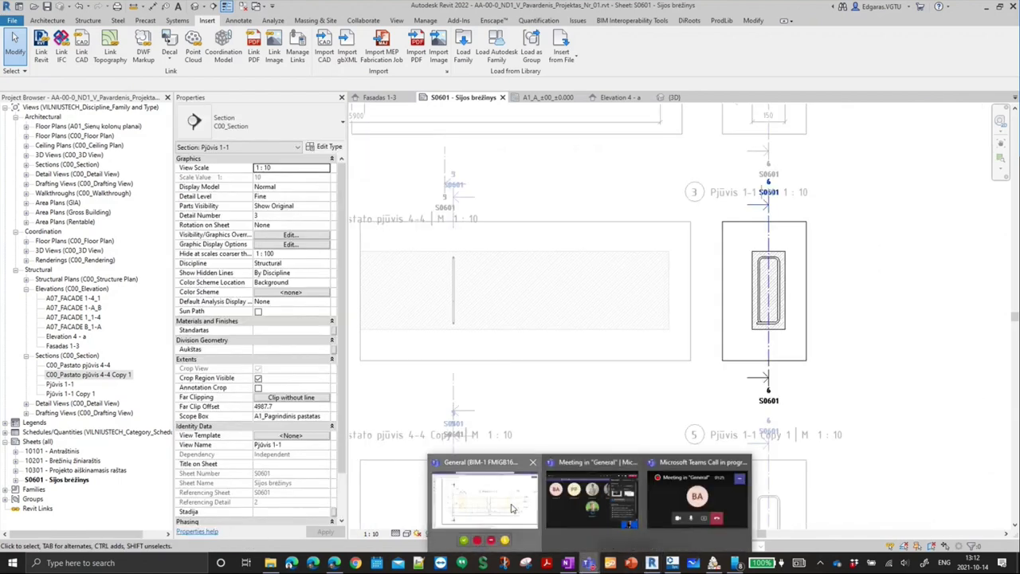
- In Teams, open the variant data .xlsx and confirm variant 30's t value of 250 in F33, then return to Revit
click(510, 502)
click(987, 58)
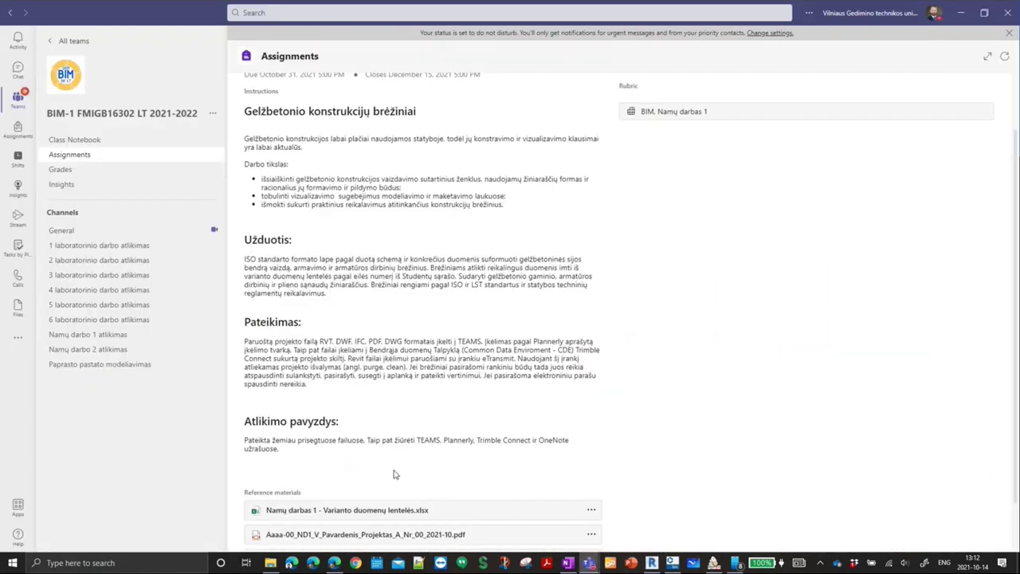
scroll(422, 441, down, 1)
click(424, 453)
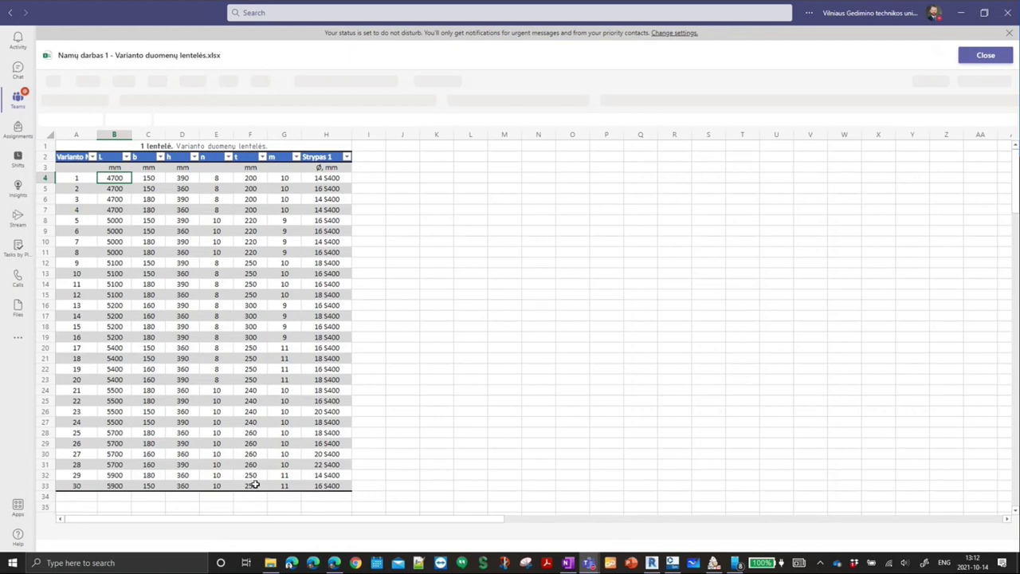
click(254, 485)
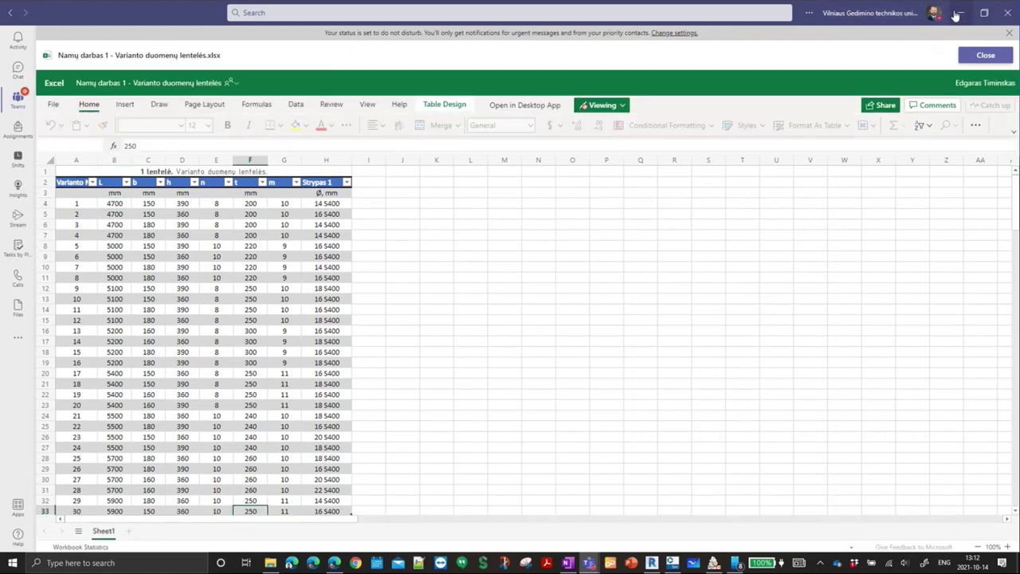
click(959, 14)
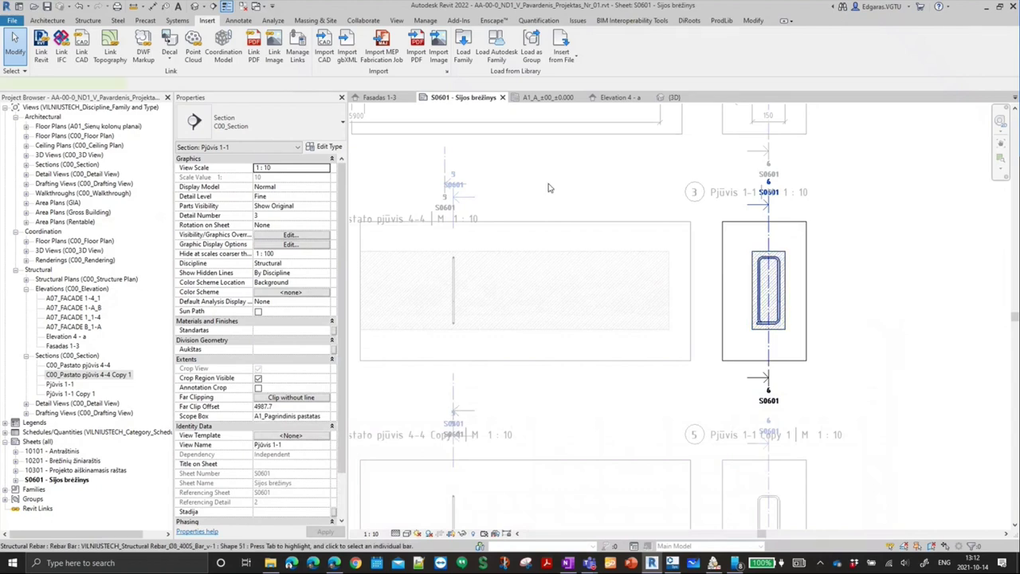
- Lay out the stirrup as a Maximum Spacing set with 250 mm spacing
click(507, 169)
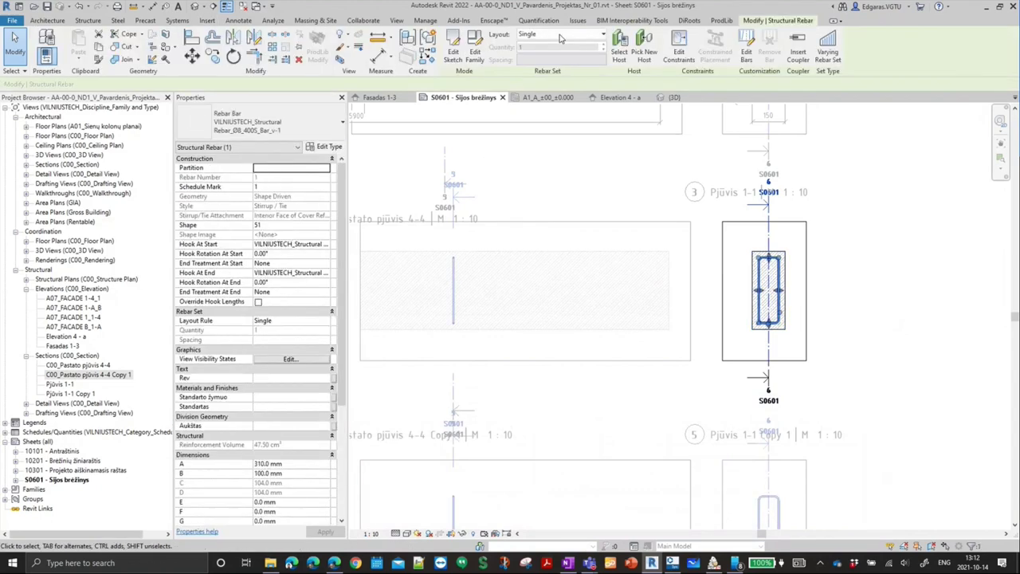
click(567, 36)
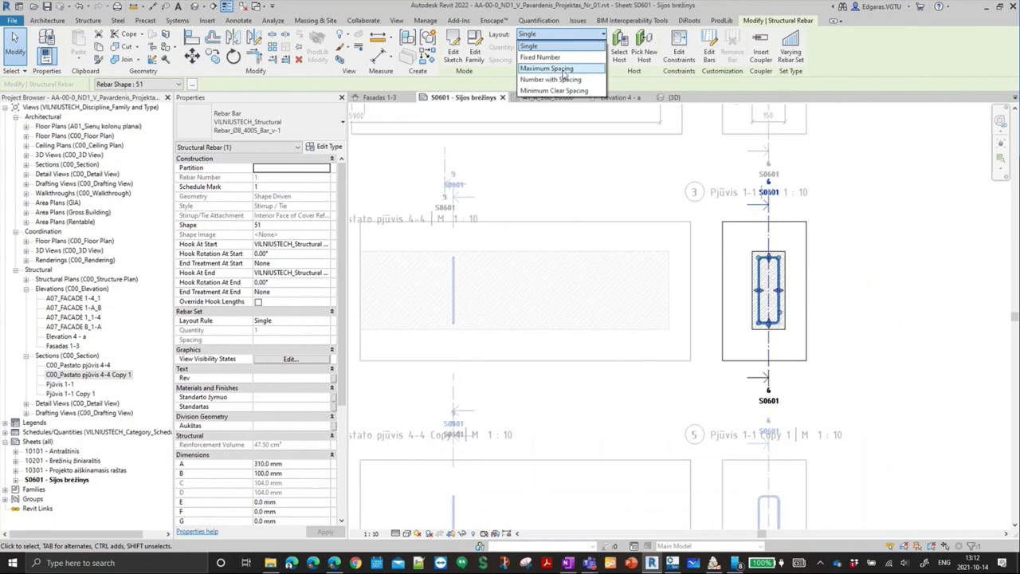
click(557, 69)
text(250)
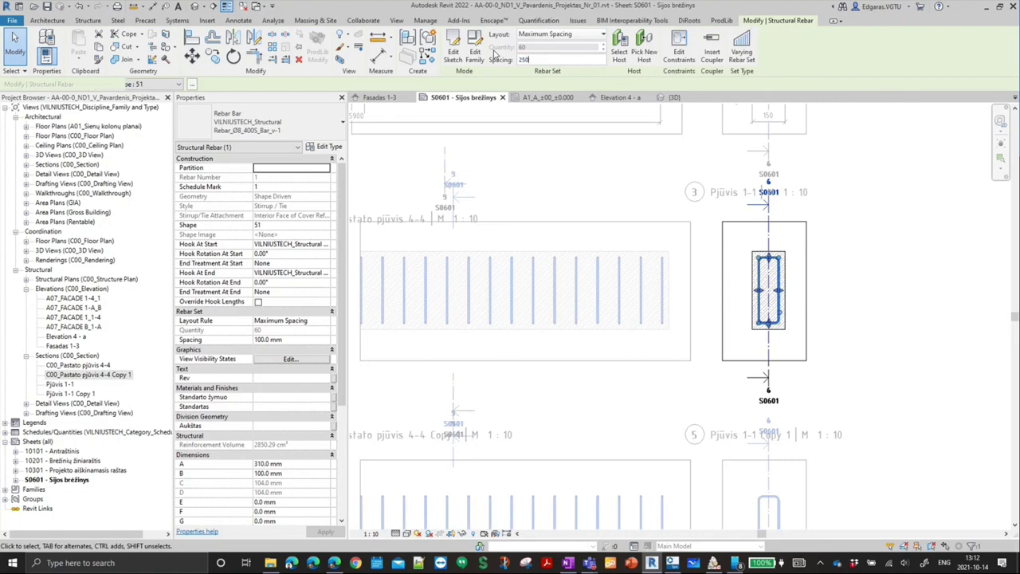
key(Return)
- Bring the longitudinal sections into view and activate section 4-4
scroll(755, 298, down, 2)
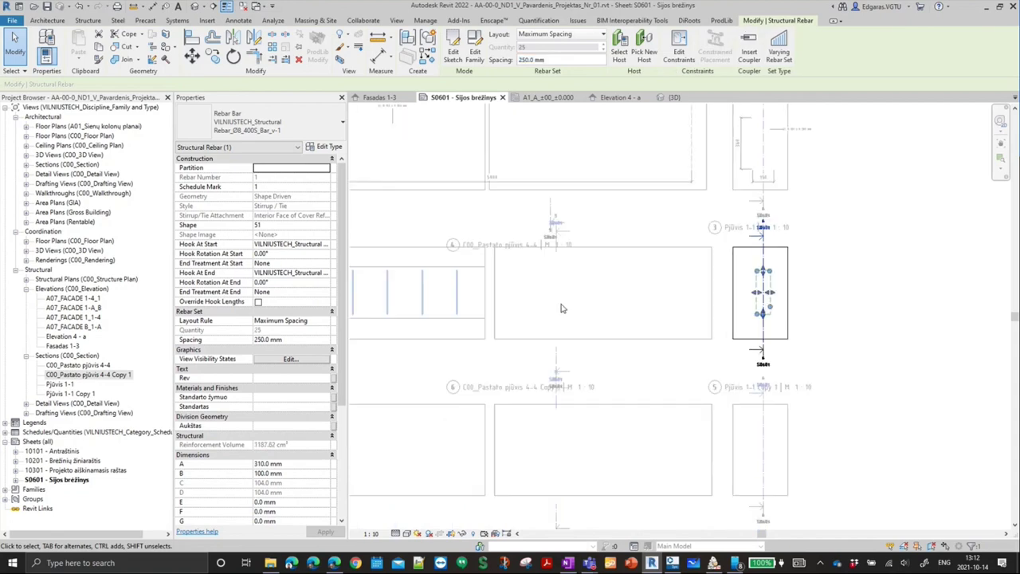
middle_drag(649, 308, 752, 310)
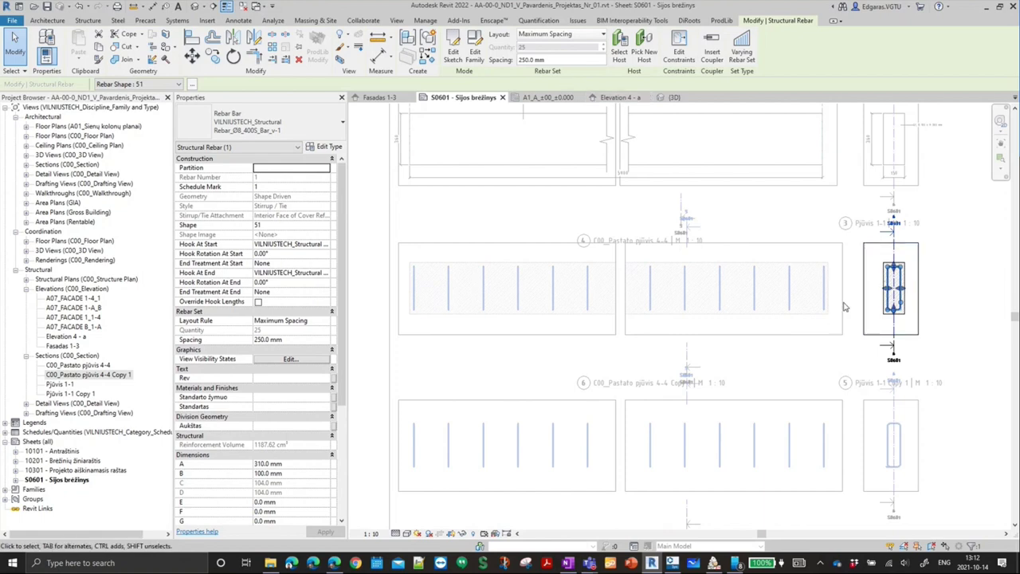
scroll(845, 306, up, 3)
click(789, 306)
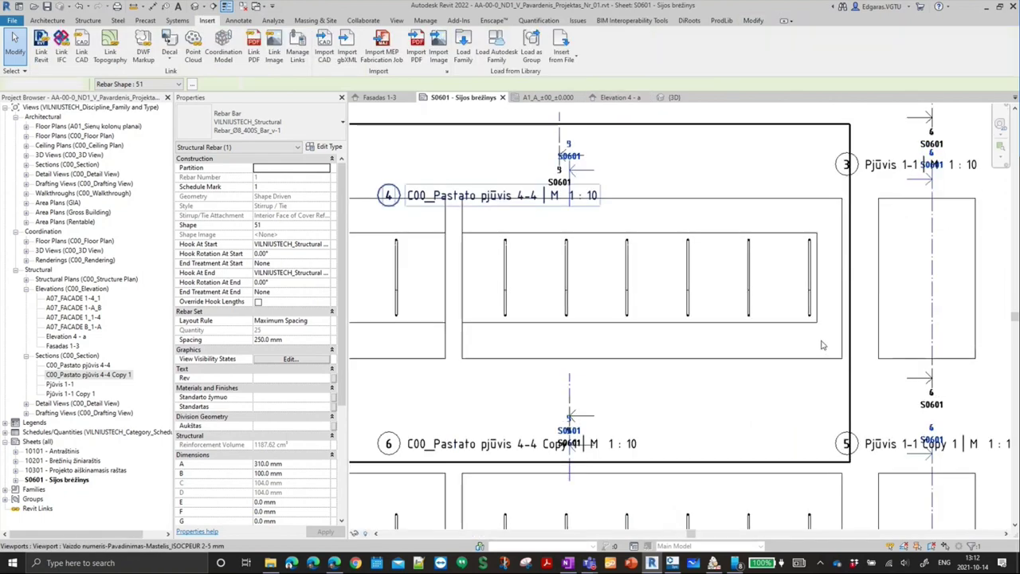
double_click(789, 307)
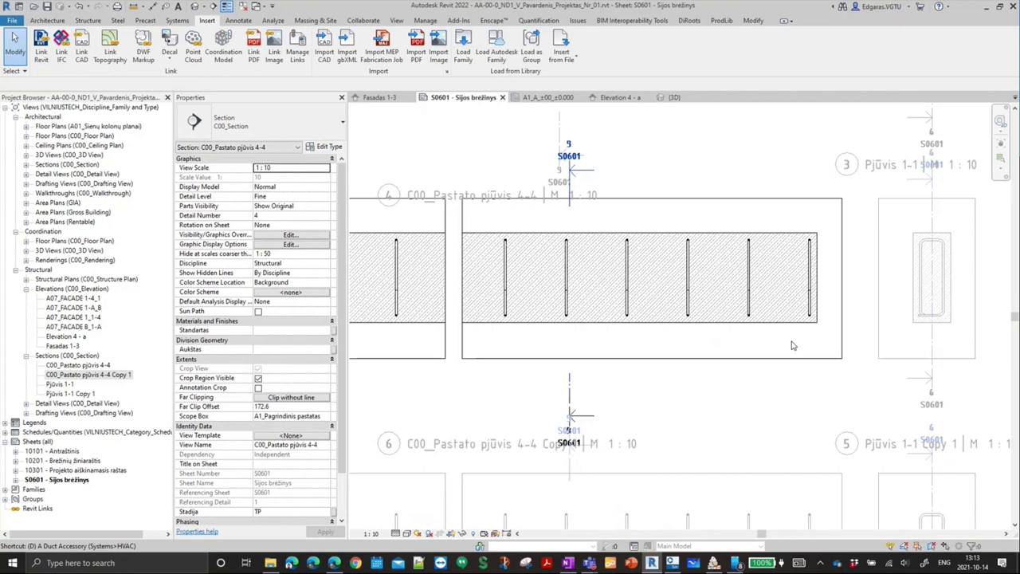
- Add an aligned dimension (DI) showing the 243 mm gap between the last two stirrups
key(d)
key(i)
click(749, 292)
click(809, 295)
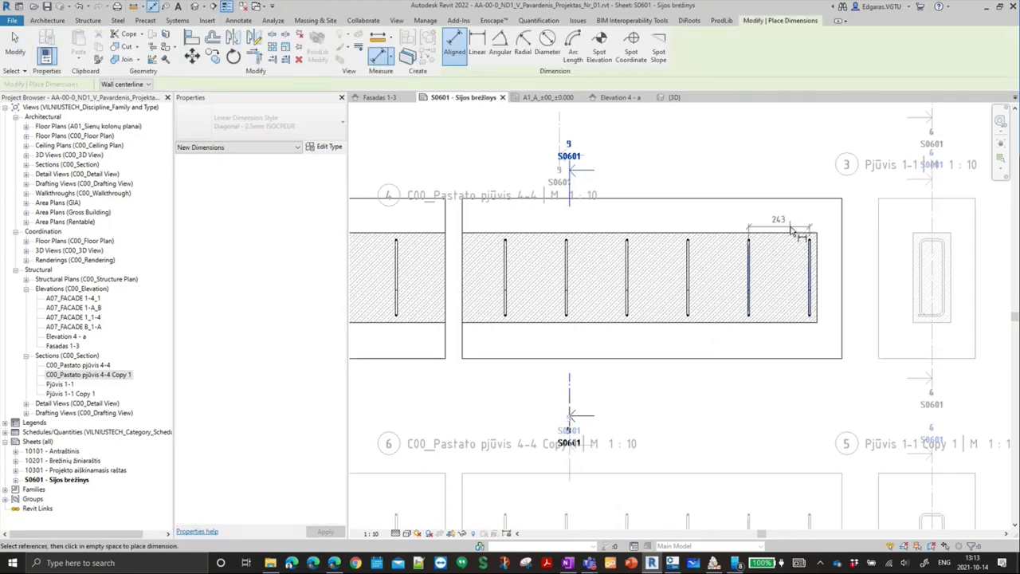
scroll(792, 230, up, 2)
click(767, 229)
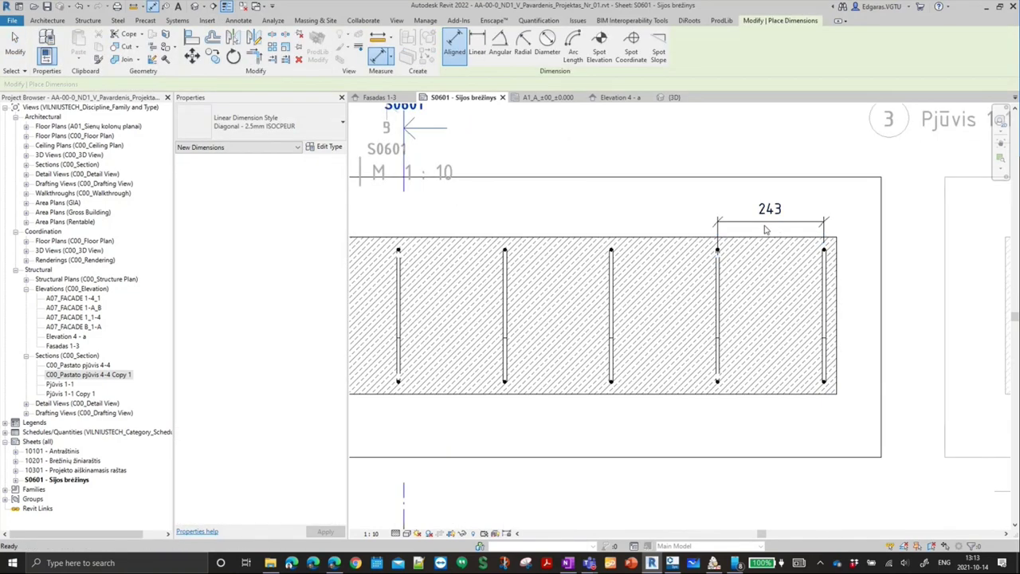
key(Escape)
key(Escape)
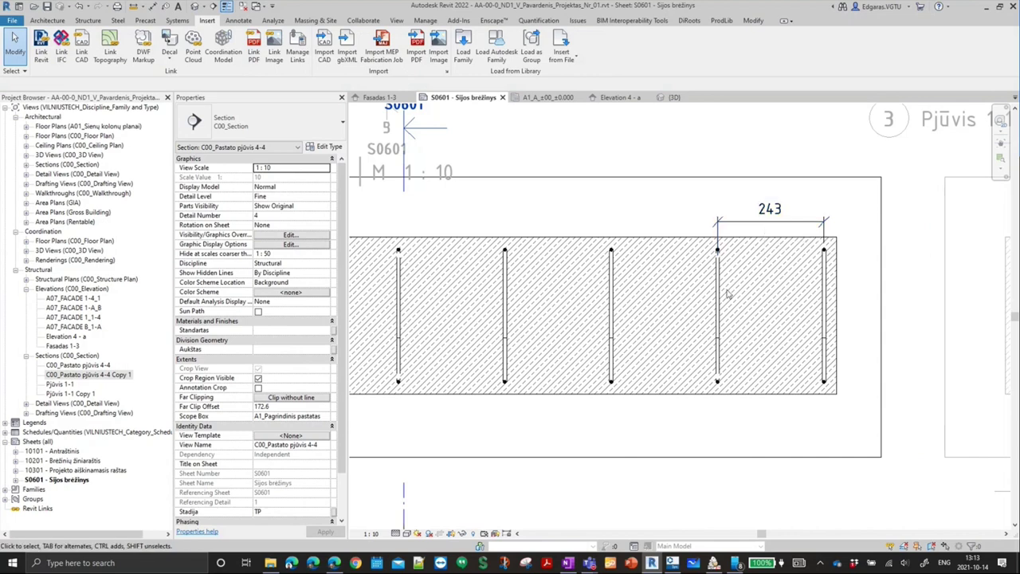
- Centre the dimensioned bars and select the stirrup set in section 4-4
scroll(695, 307, down, 1)
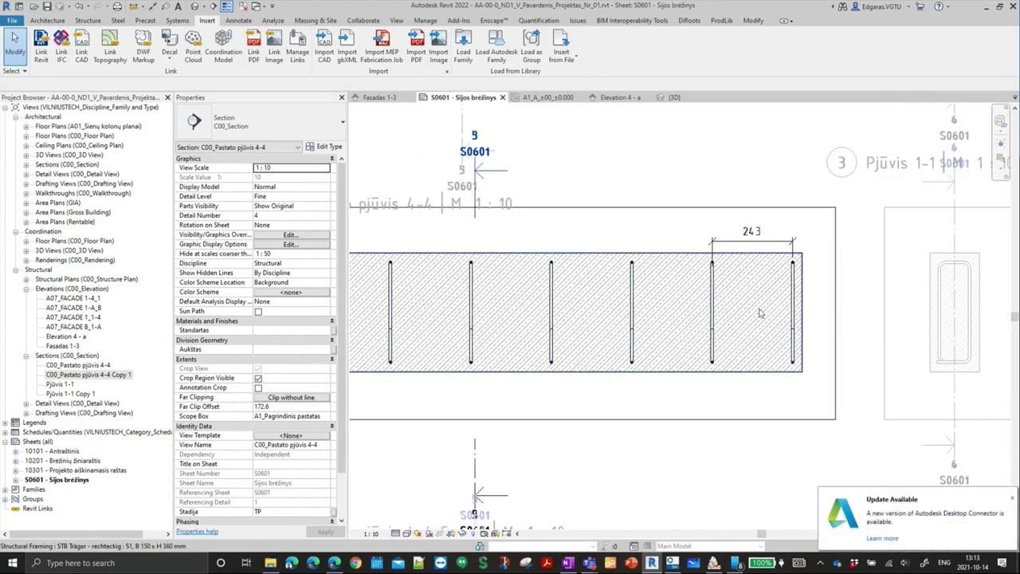
middle_drag(745, 307, 616, 295)
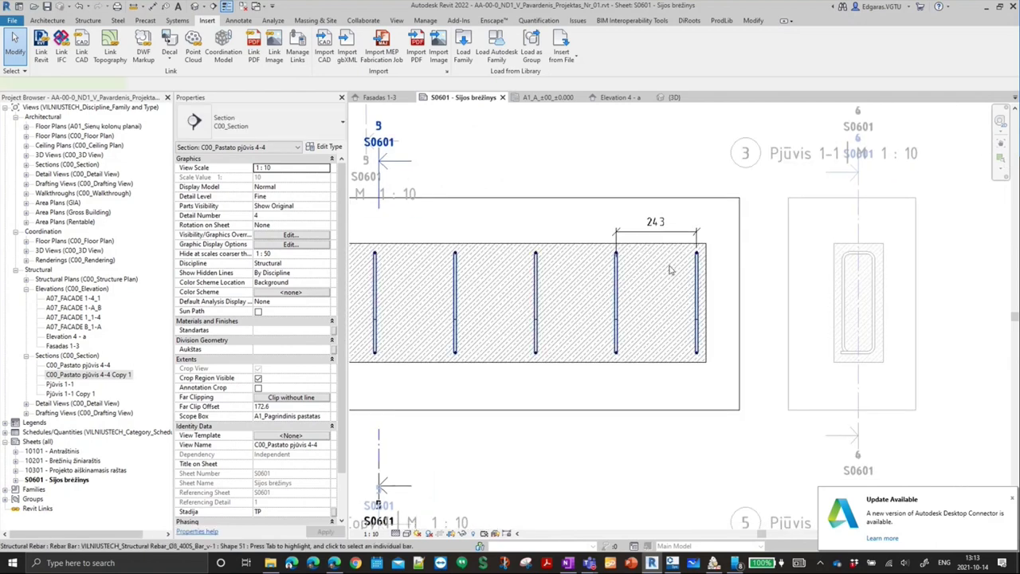
click(670, 269)
scroll(701, 327, down, 1)
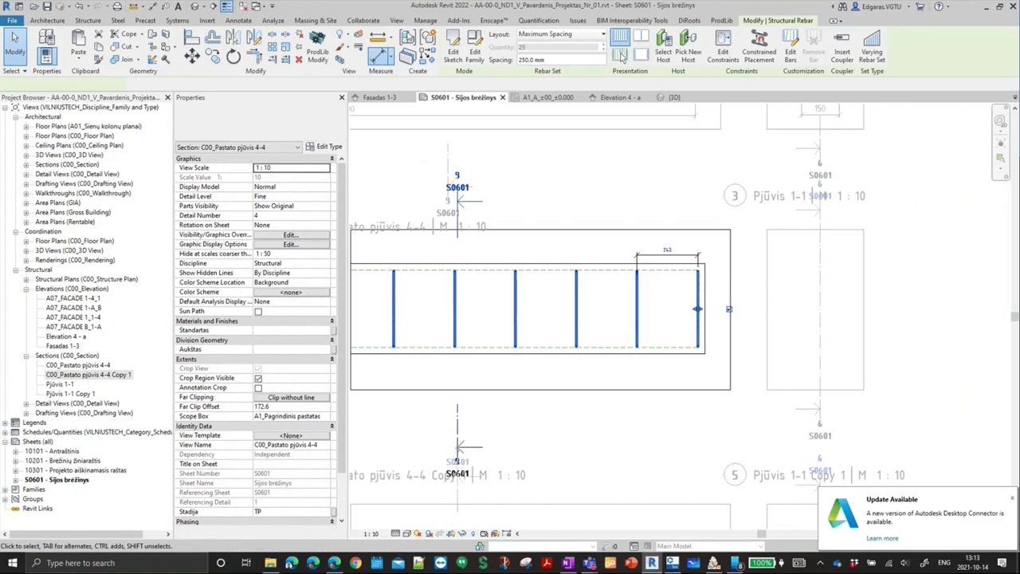
- Change the stirrup set layout to Number with Spacing, 25 bars at 250 mm
click(570, 35)
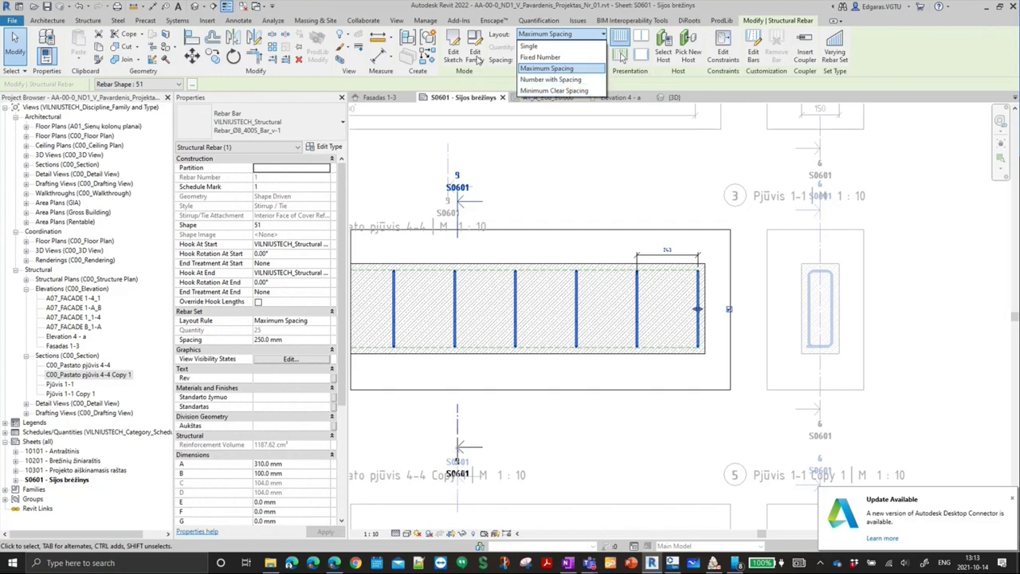
click(547, 68)
click(549, 34)
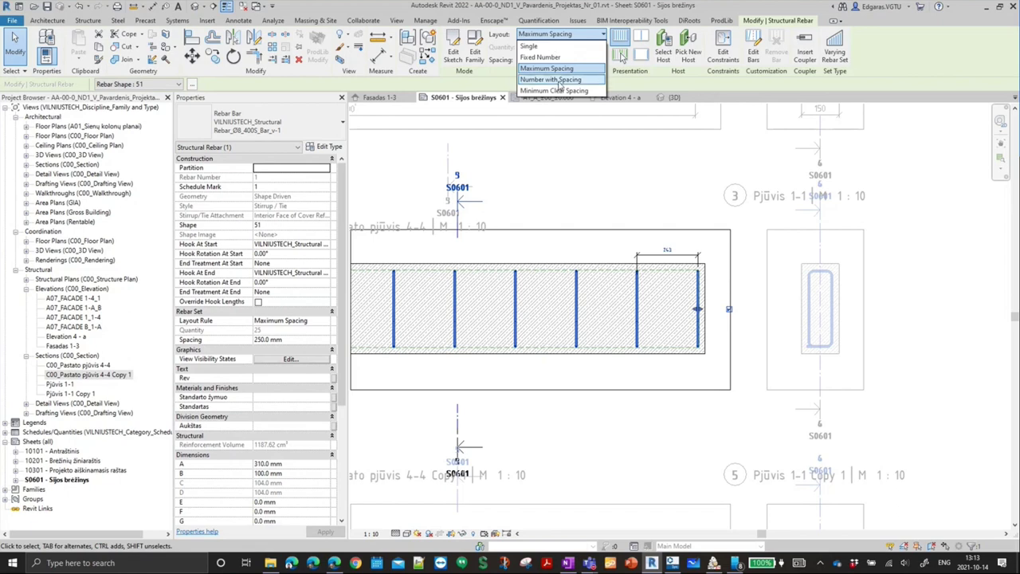
click(552, 80)
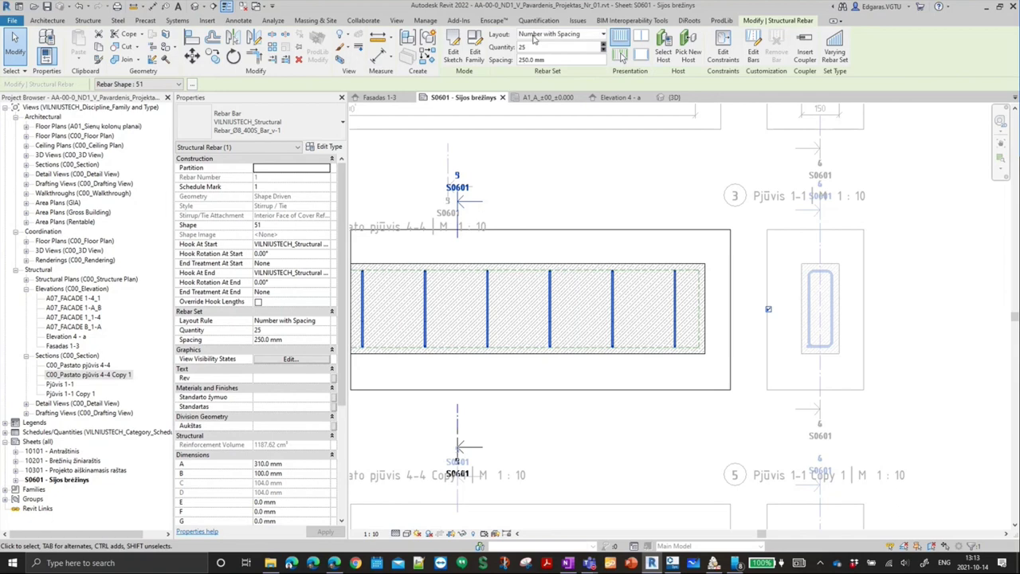
- Check the 250 mm spacing between the last two stirrups with an aligned dimension, then cancel it
scroll(644, 242, down, 2)
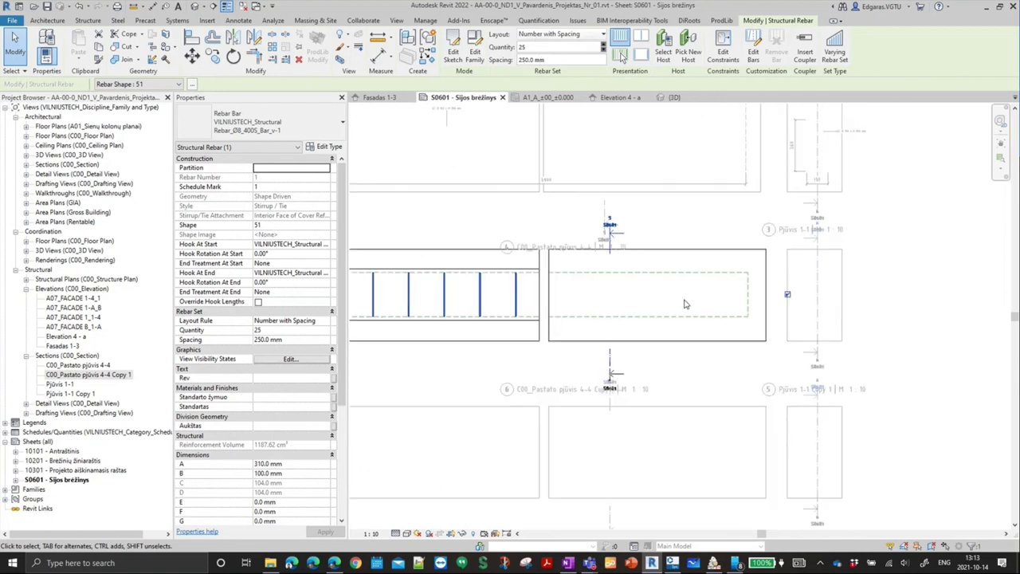
mouse_move(742, 359)
middle_down()
mouse_move(938, 389)
mouse_move(767, 359)
mouse_move(713, 294)
middle_up()
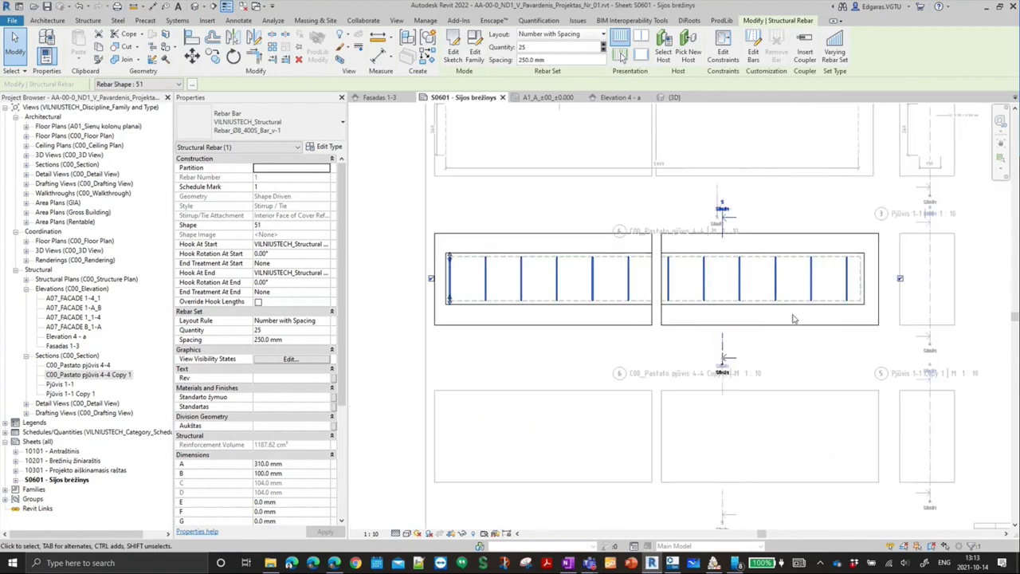
scroll(865, 283, up, 2)
scroll(865, 283, up, 2)
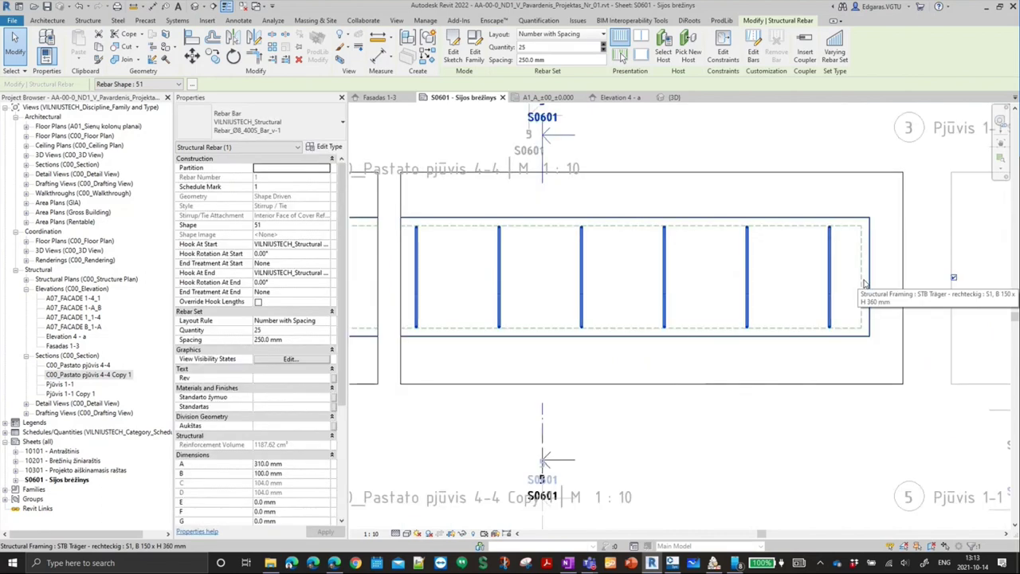
key(d)
key(i)
click(749, 301)
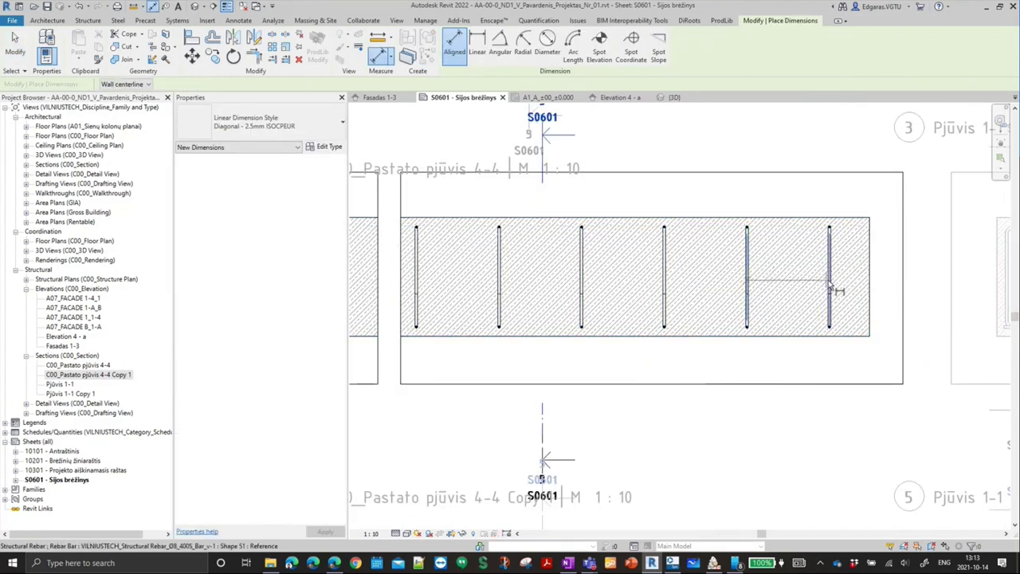
click(829, 275)
key(Escape)
scroll(840, 282, down, 3)
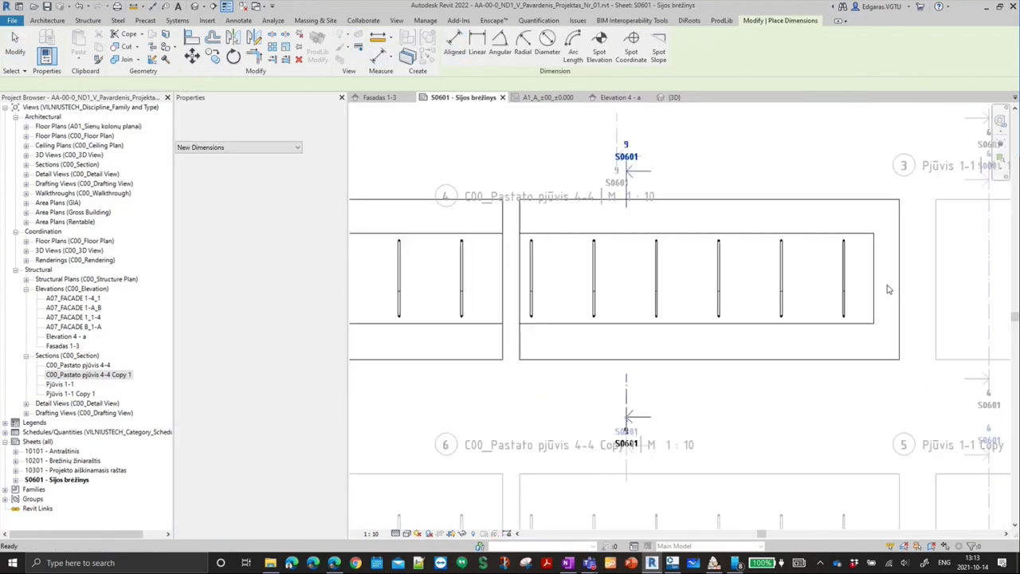
scroll(888, 286, down, 3)
key(Escape)
- Activate the longitudinal section viewport, then start and cancel an aligned dimension to the rightmost stirrup
click(577, 279)
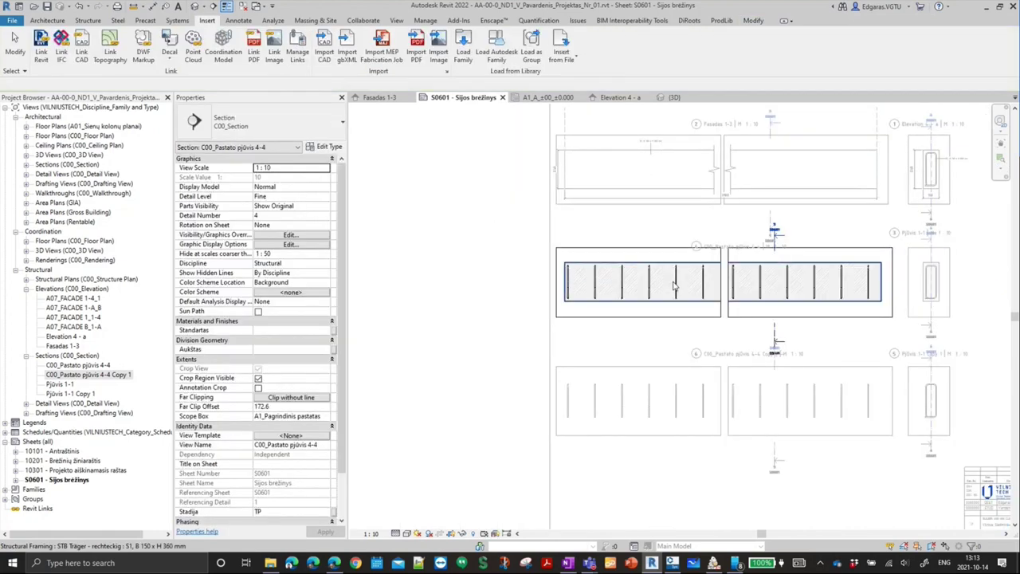
double_click(880, 285)
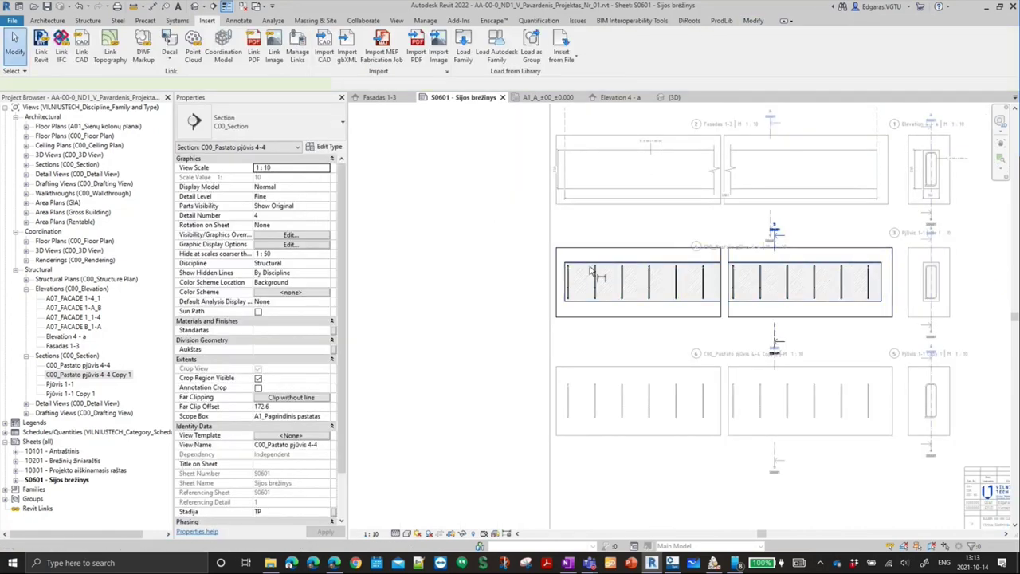
scroll(581, 271, up, 3)
key(d)
key(i)
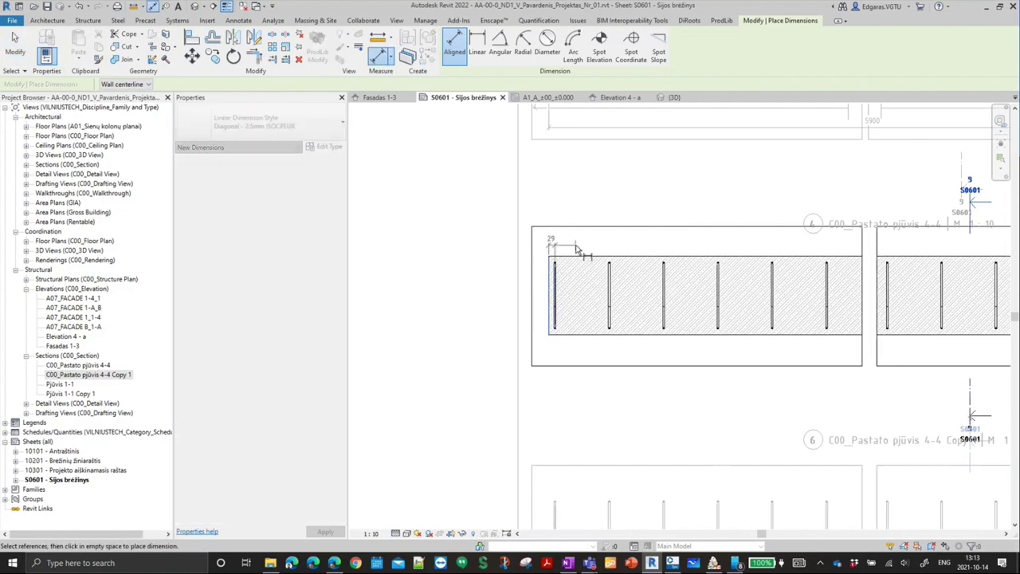
scroll(526, 243, down, 2)
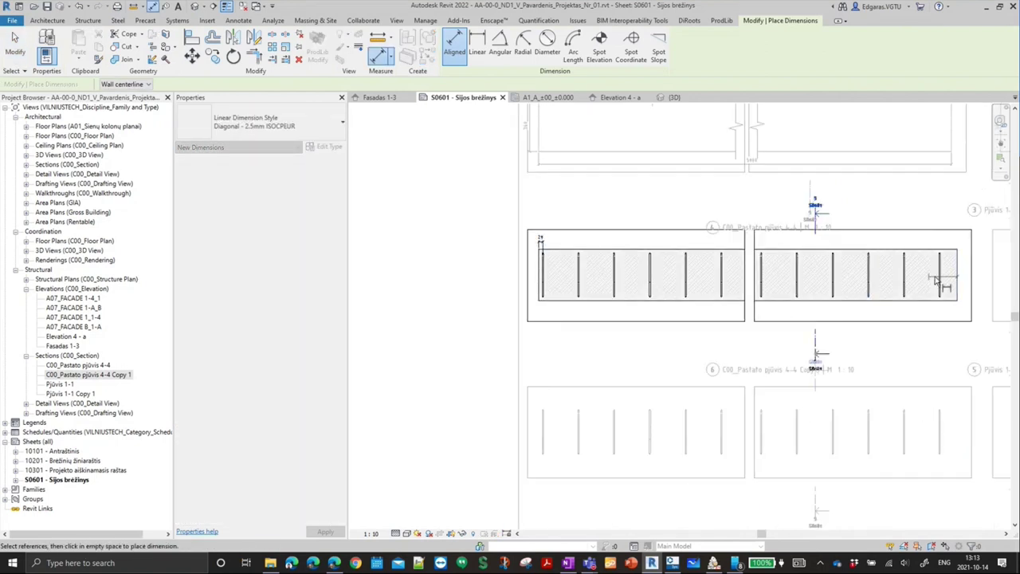
click(940, 275)
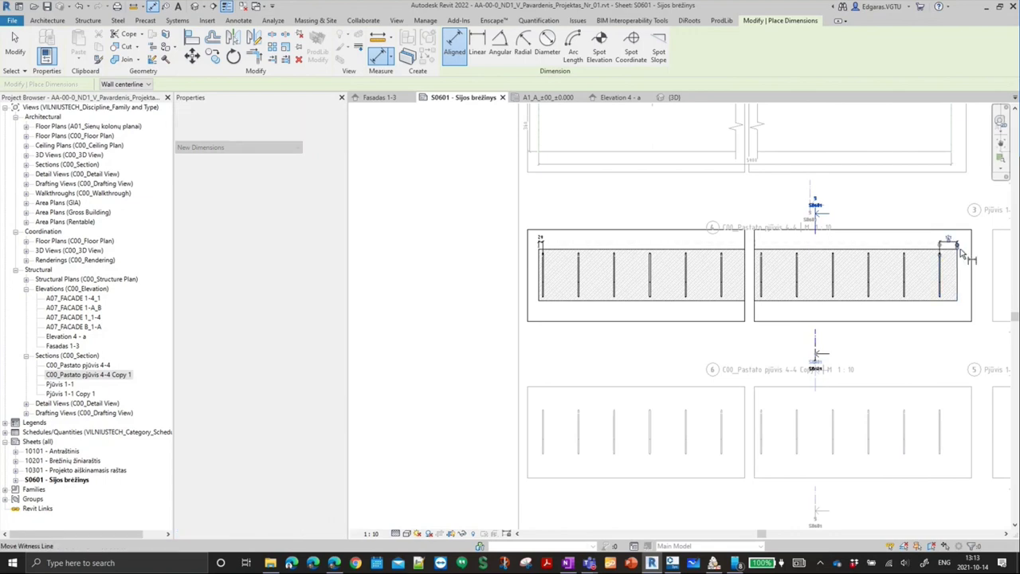
key(Escape)
key(Escape)
scroll(585, 260, up, 3)
key(Escape)
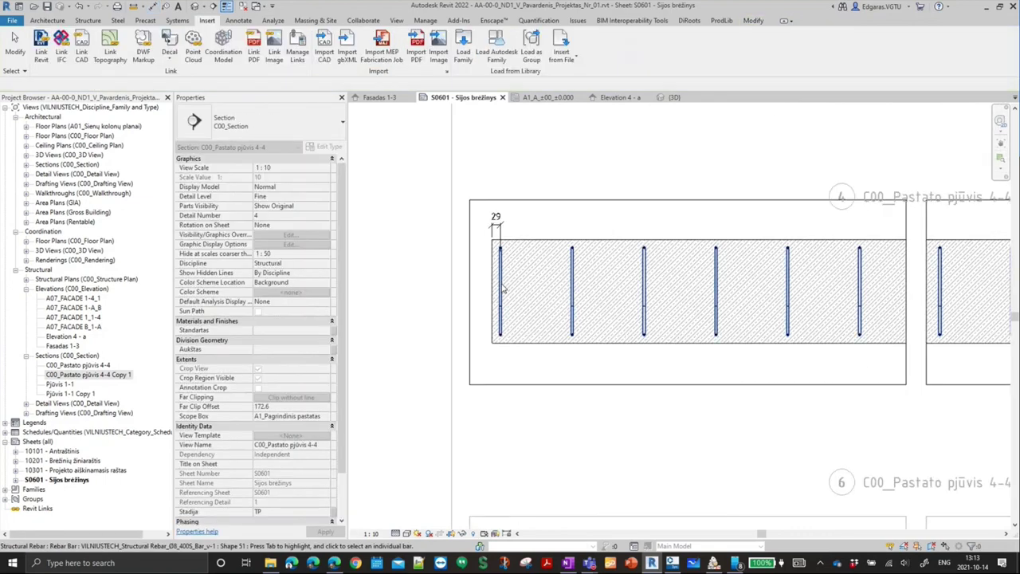
- Select the stirrup set and change its right end offset from 121 to 75
click(495, 226)
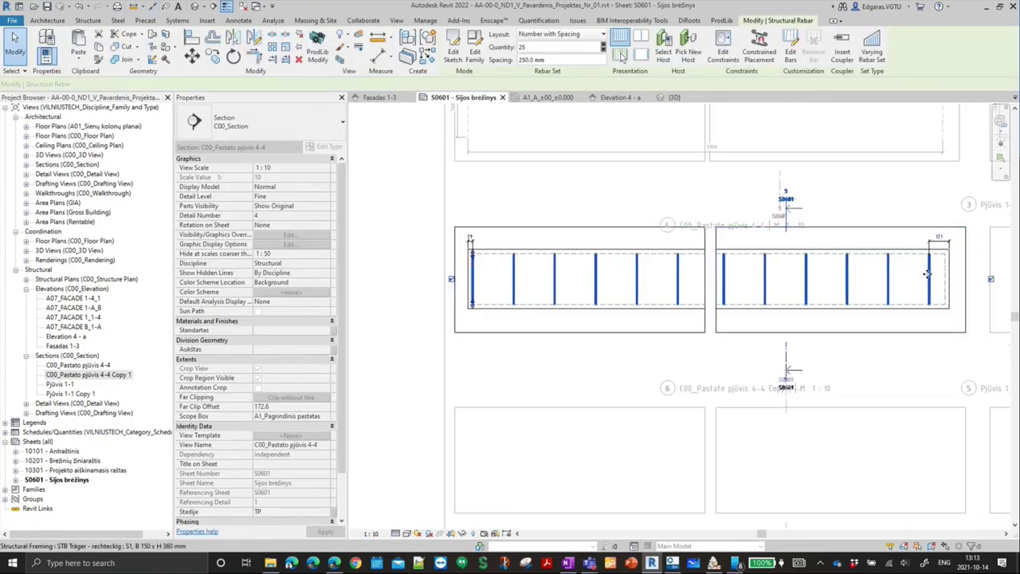
scroll(916, 231, up, 2)
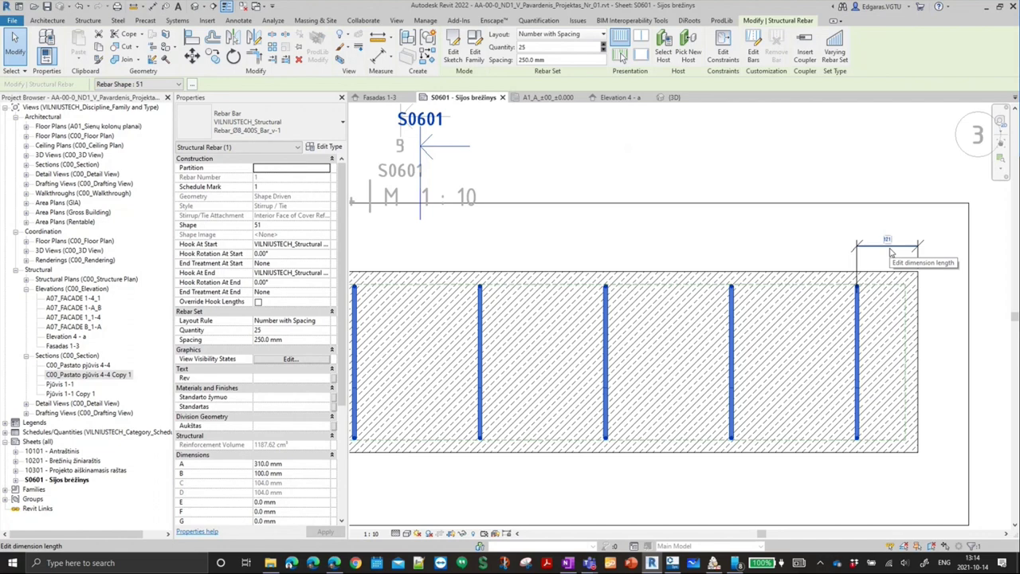
click(888, 239)
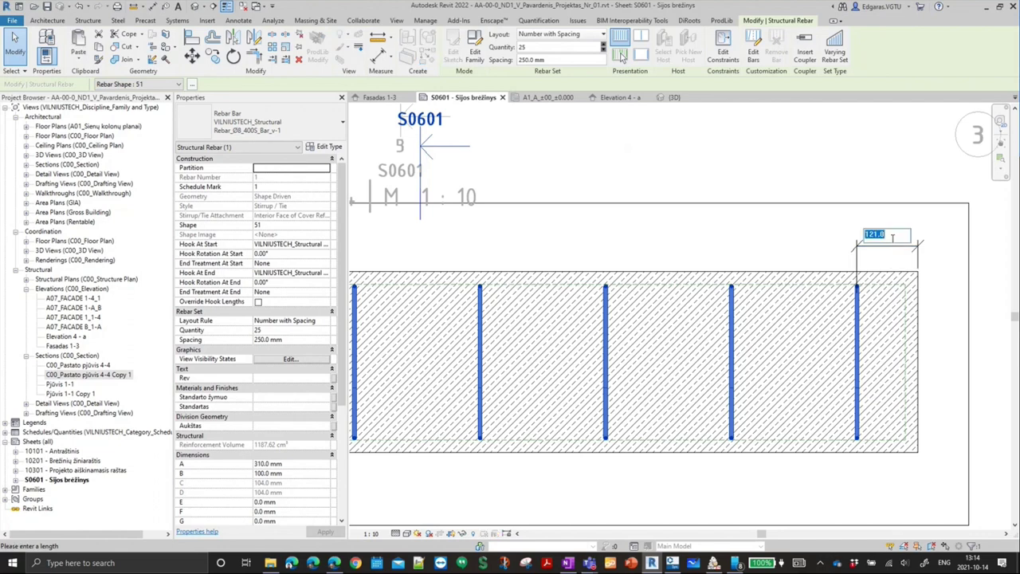
text(75)
key(Return)
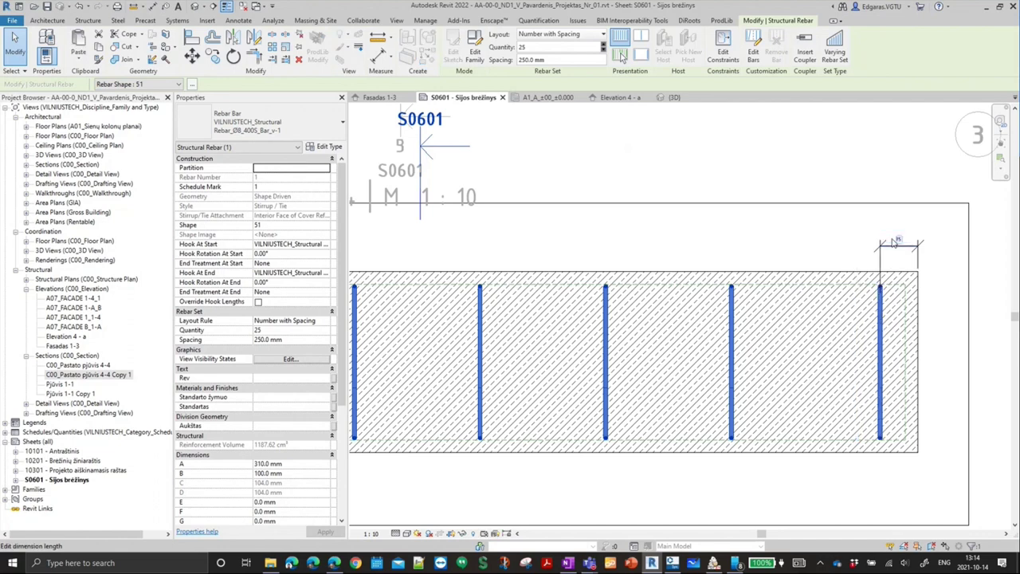
scroll(610, 263, down, 3)
scroll(610, 263, down, 2)
scroll(526, 273, up, 3)
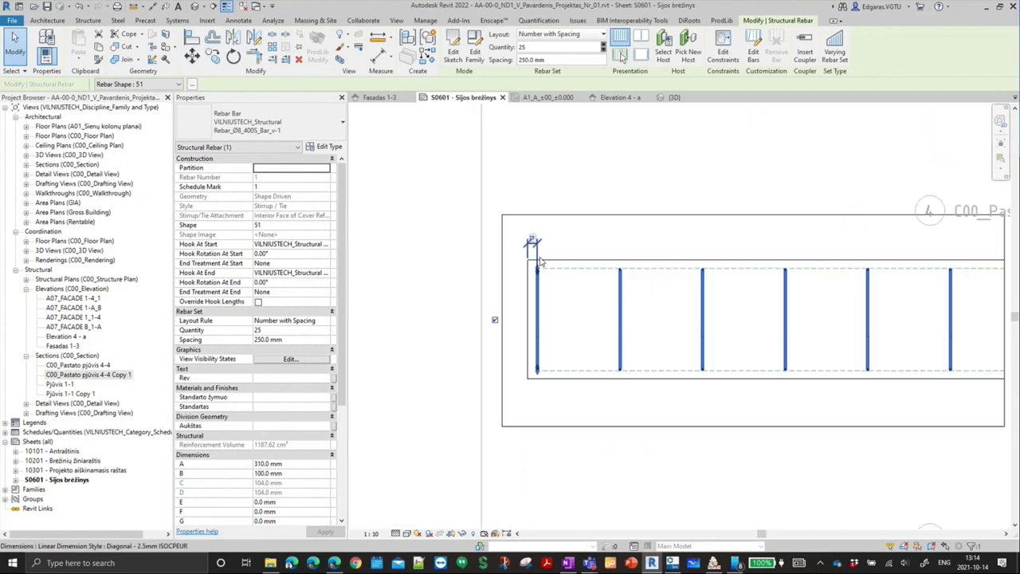
scroll(581, 244, down, 1)
scroll(813, 289, down, 2)
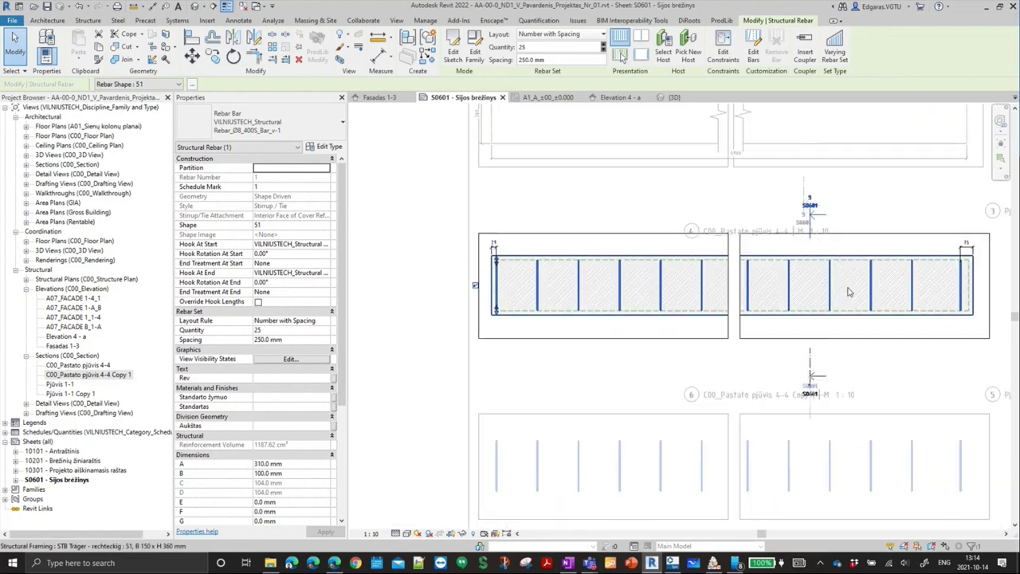
scroll(506, 241, up, 2)
- Change the left end offset from 29 to 75 and clear the selection
click(469, 242)
text(75)
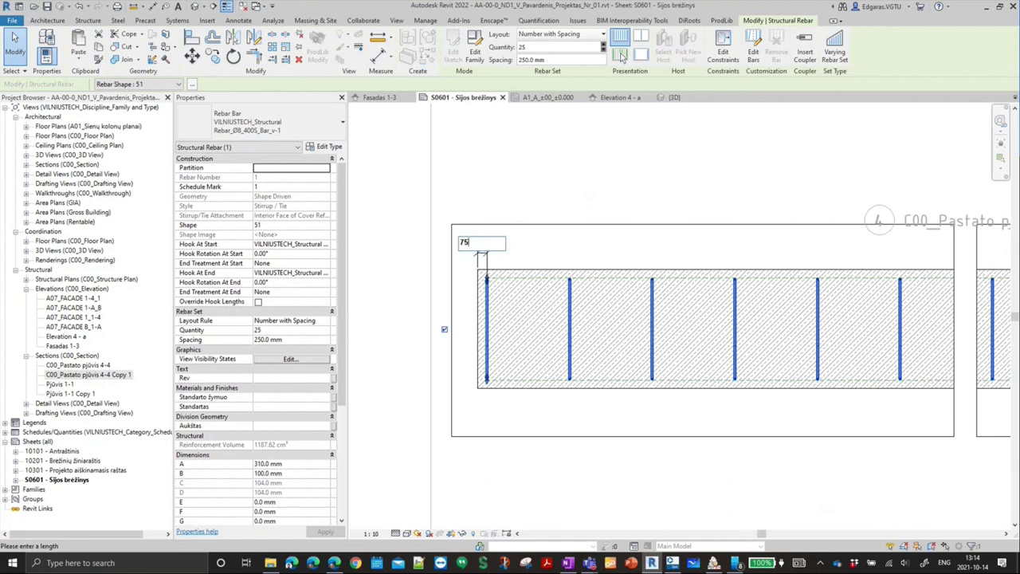
key(Return)
scroll(614, 256, down, 1)
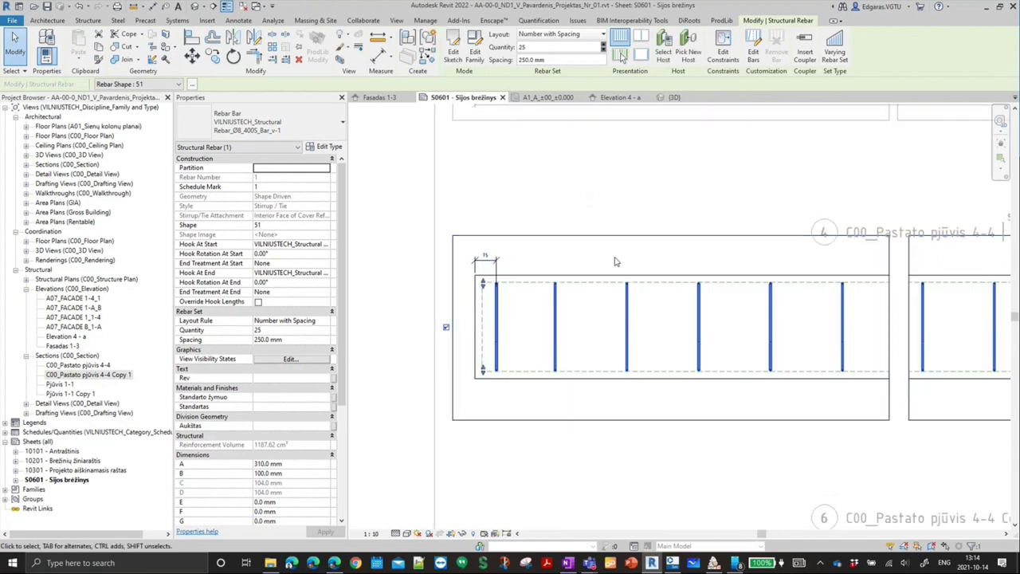
key(Escape)
scroll(545, 260, down, 1)
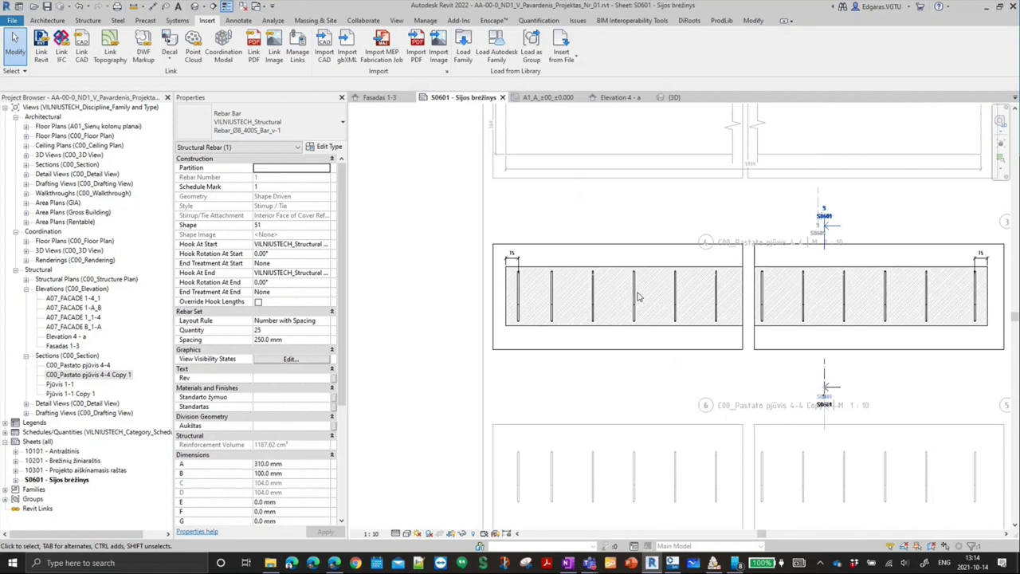
key(Escape)
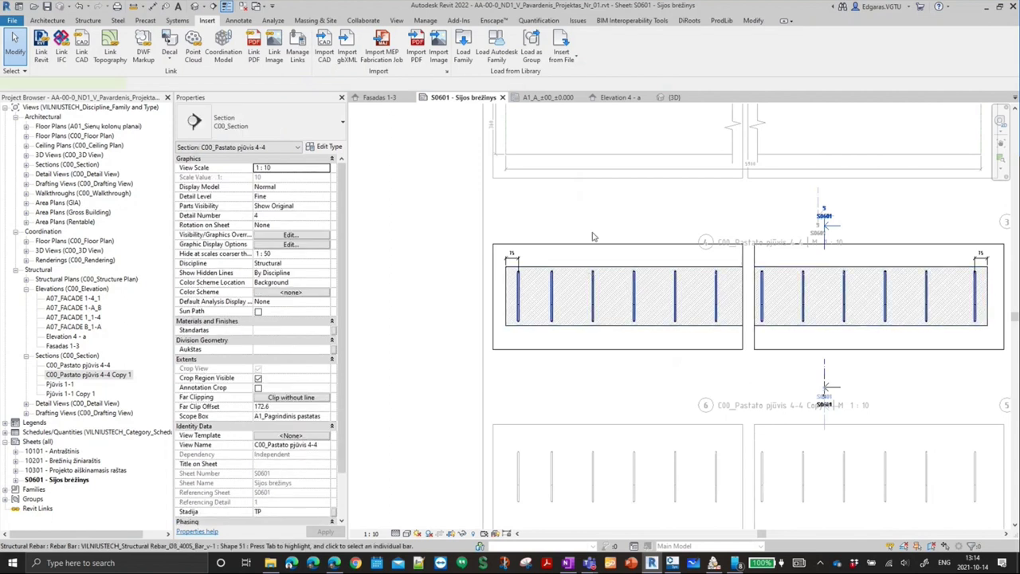
- Try the Maximum Spacing layout rule on the stirrup set, then restore Number with Spacing
click(593, 237)
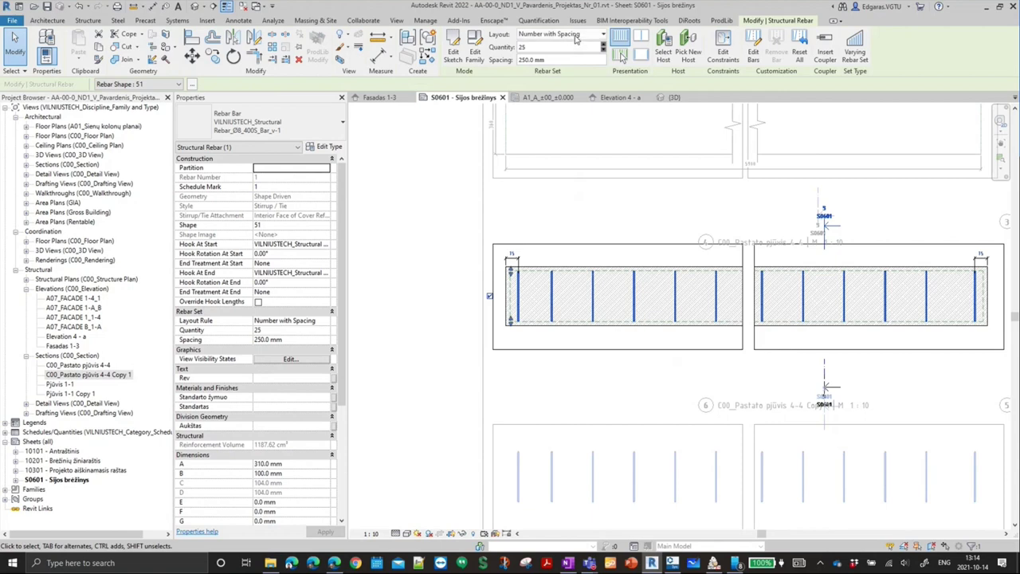
click(575, 35)
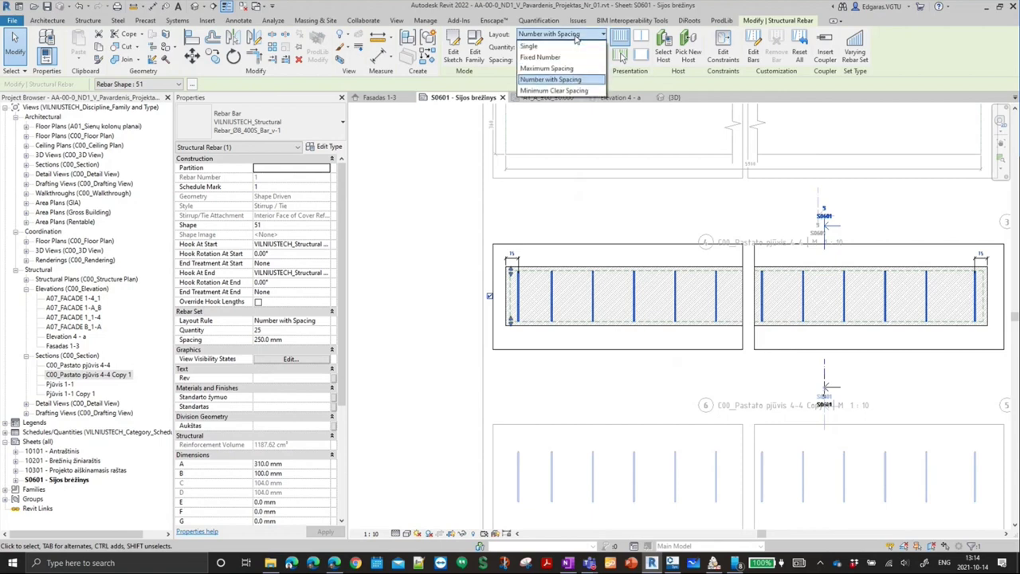
click(567, 82)
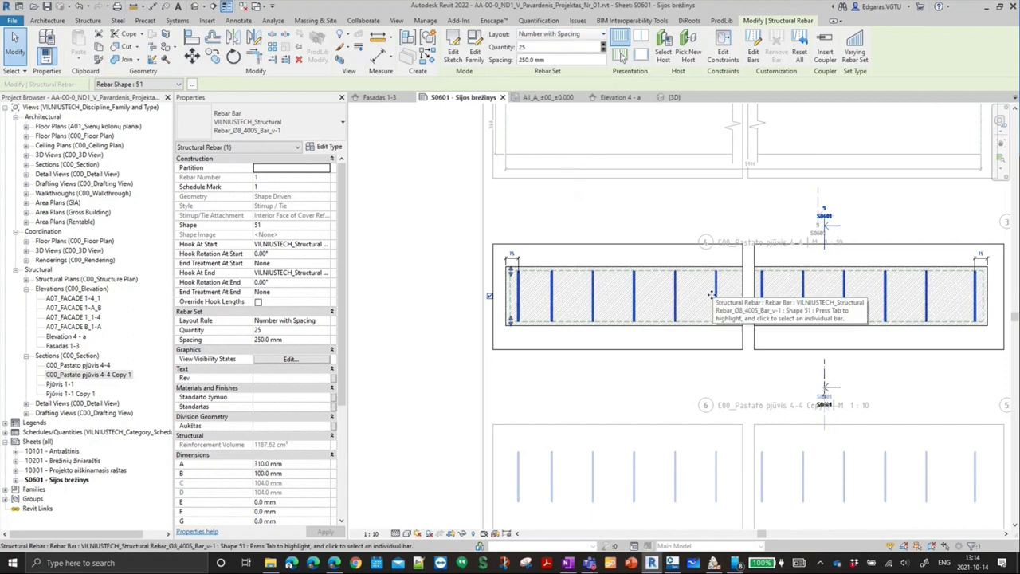
middle_drag(892, 352, 804, 341)
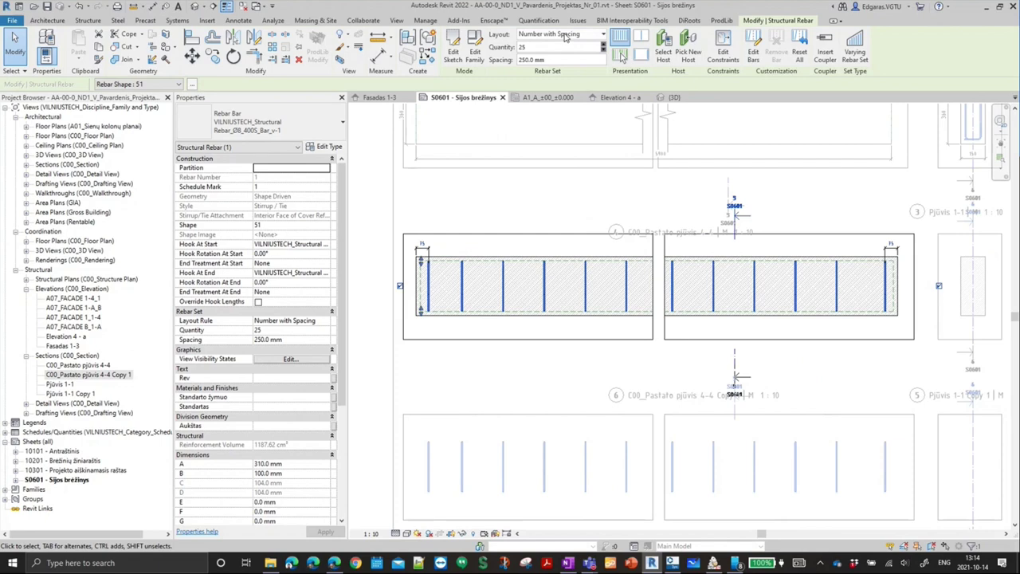
click(565, 37)
click(558, 69)
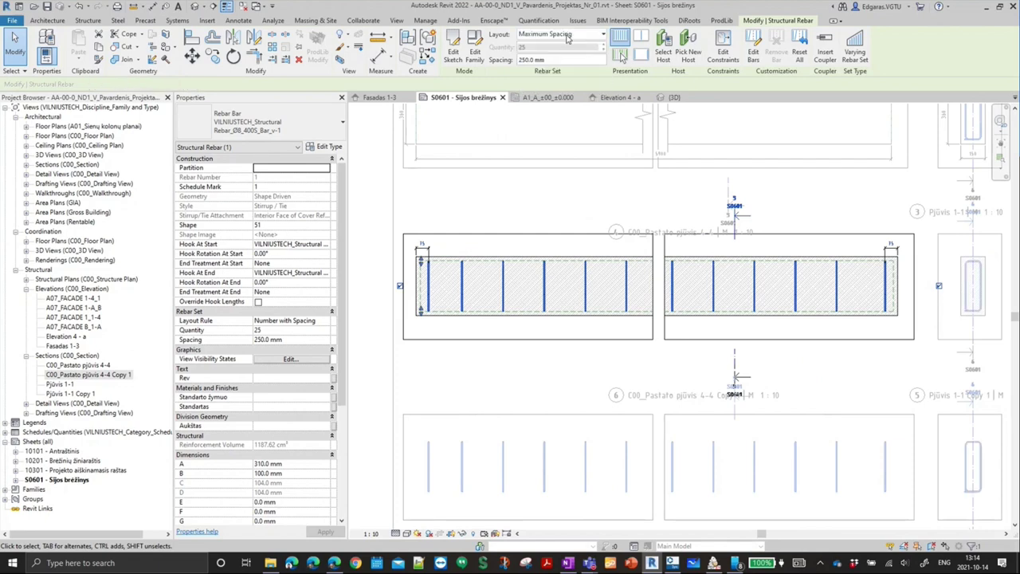
click(570, 37)
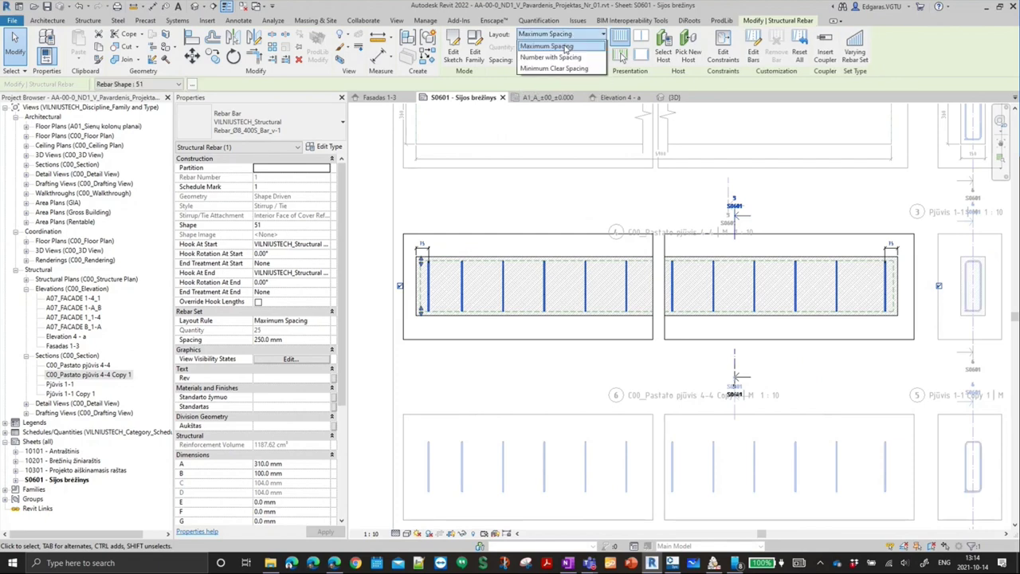
key(Return)
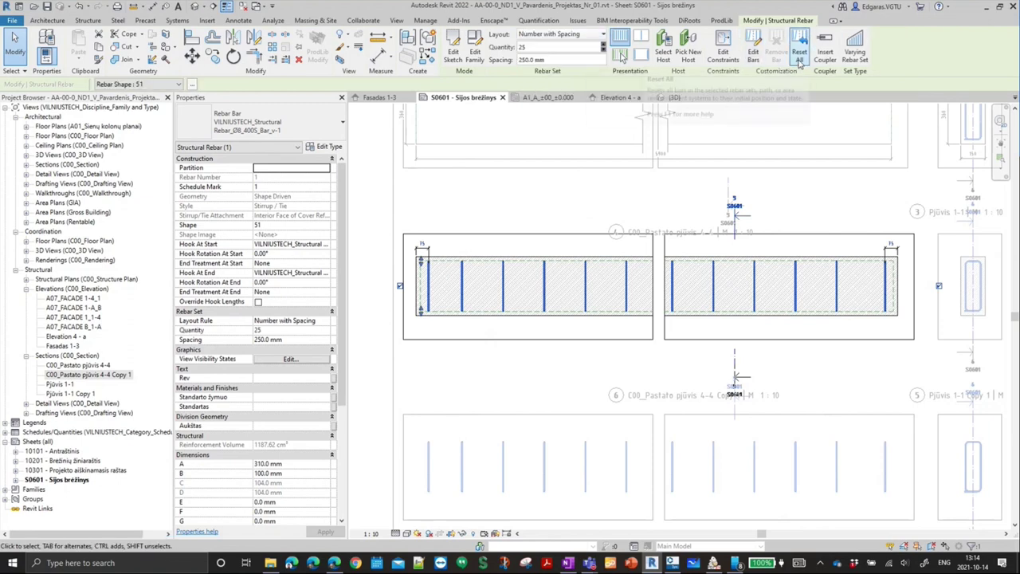
- Reset the stirrup set so its end offsets return to 29 and 121
click(801, 56)
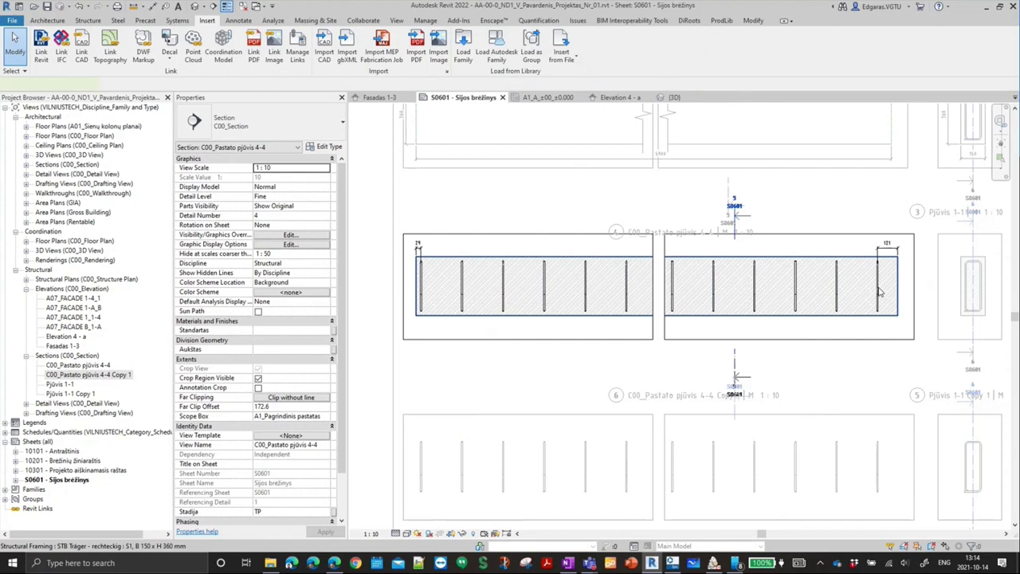
click(880, 292)
key(Escape)
key(Tab)
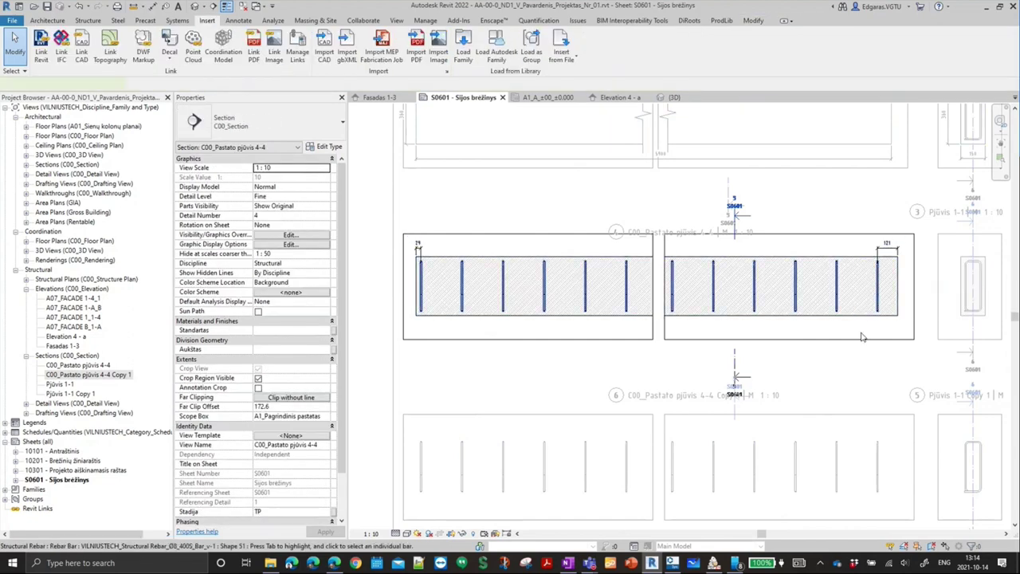
- Use Move to shift the selected stirrup set left toward the section's edge
click(861, 337)
scroll(419, 245, up, 3)
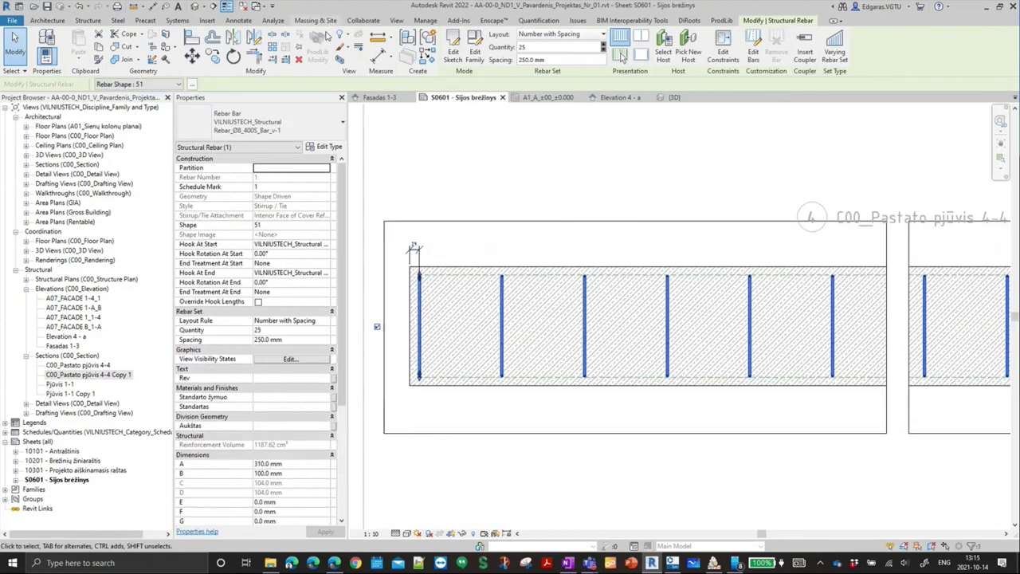
click(192, 56)
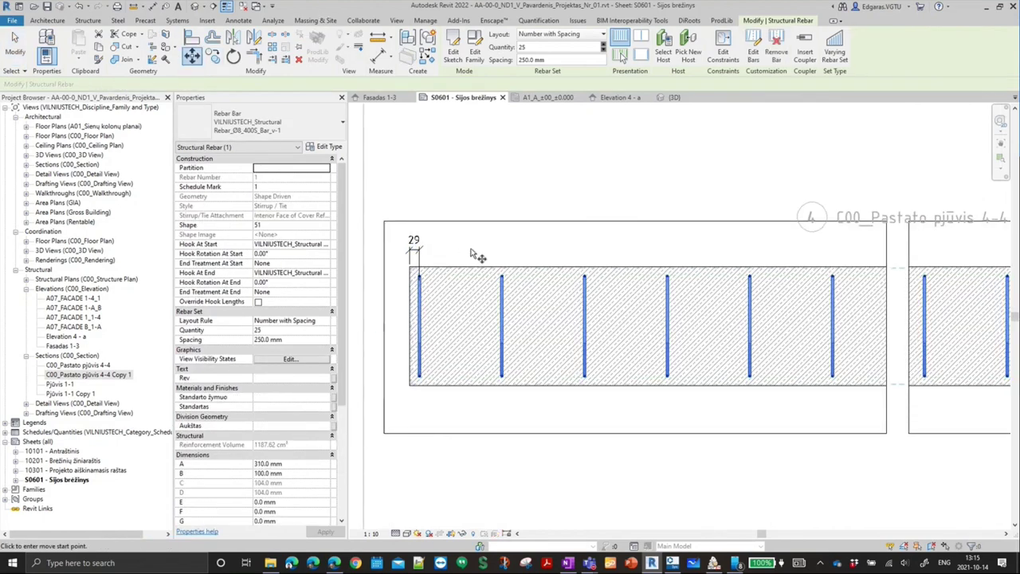
click(472, 256)
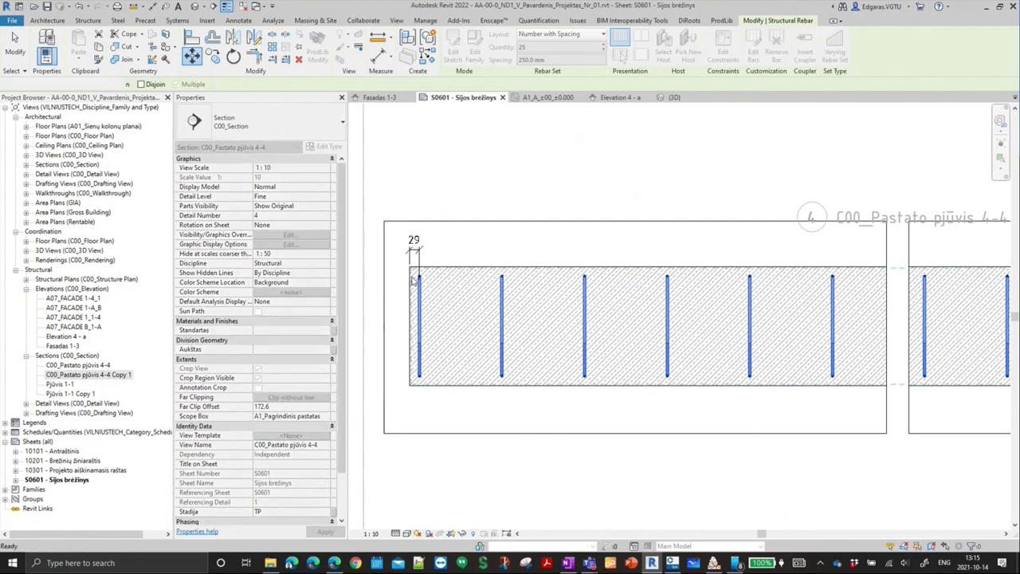
scroll(417, 237, up, 3)
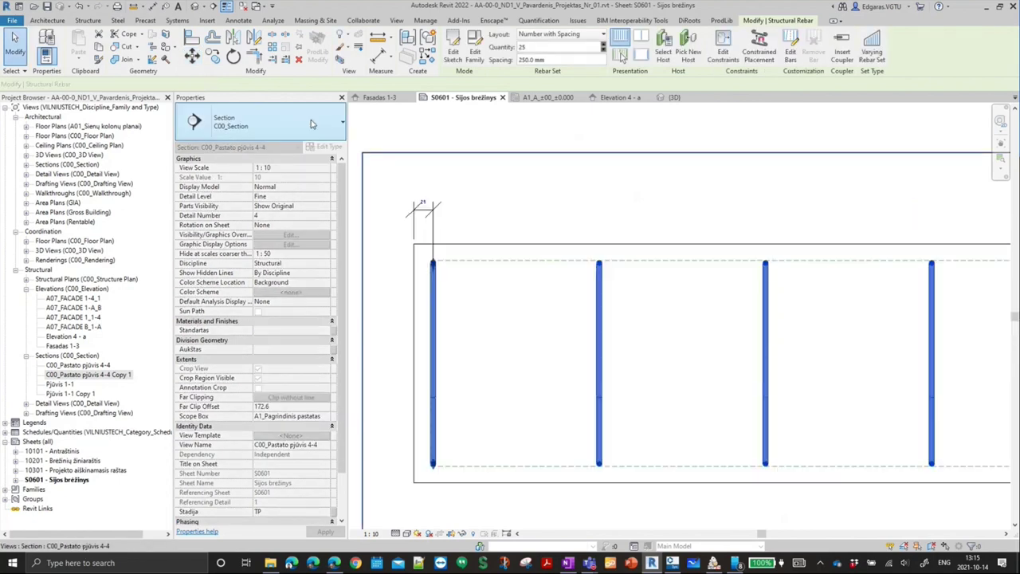
click(192, 56)
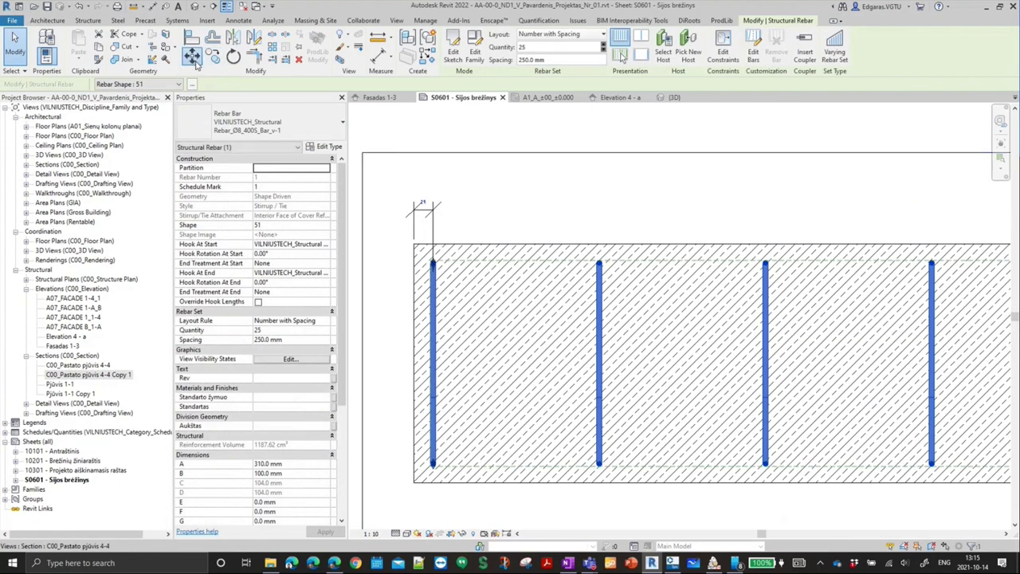
click(434, 291)
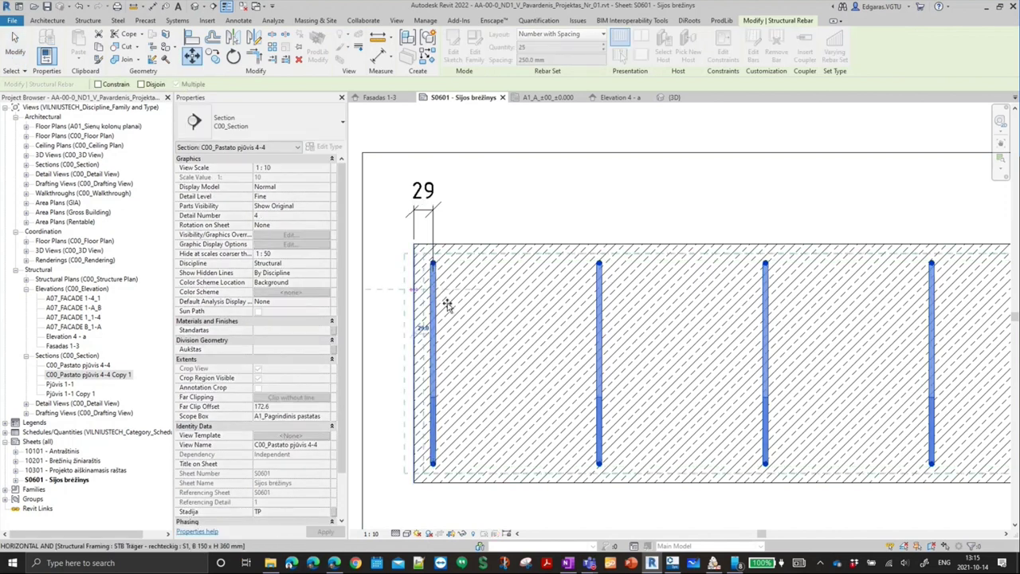
click(415, 286)
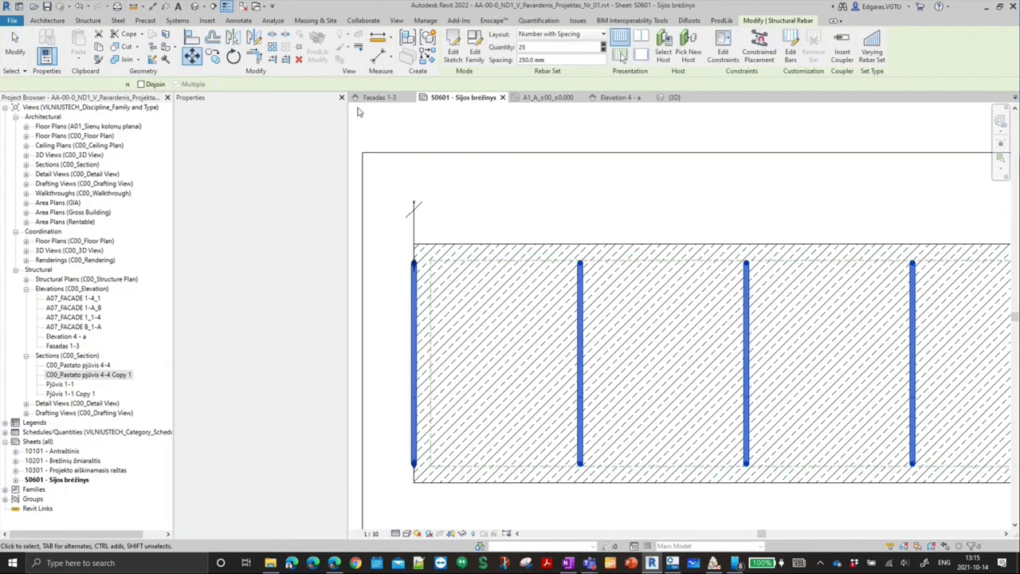
- Move the rebar set 75 mm along the beam
click(489, 216)
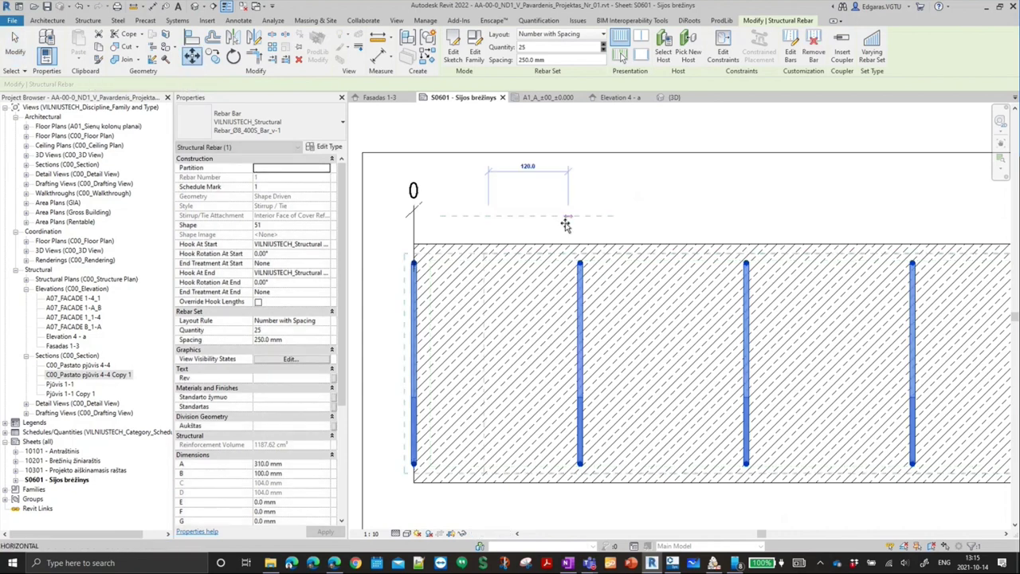
text(75)
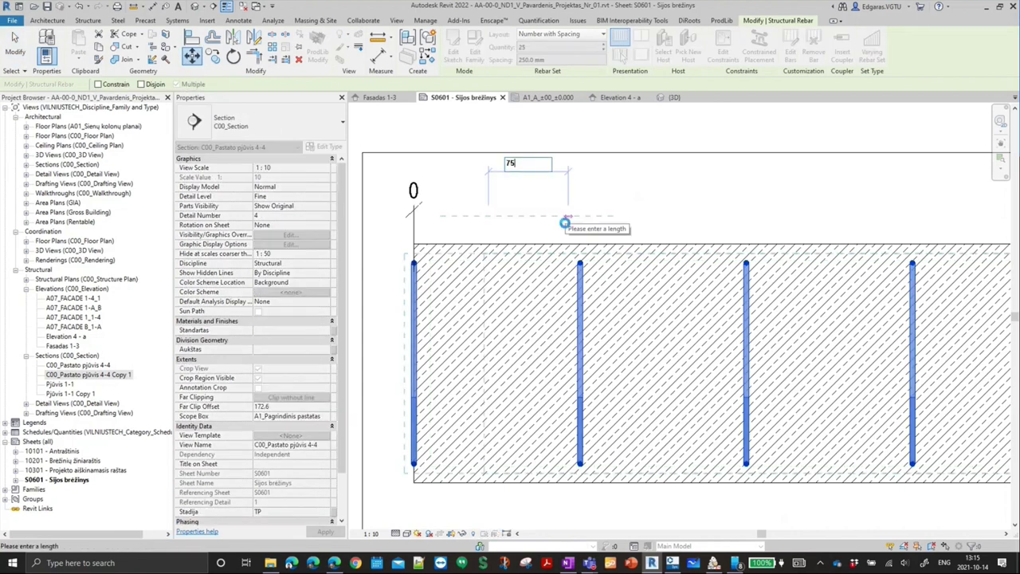
key(Return)
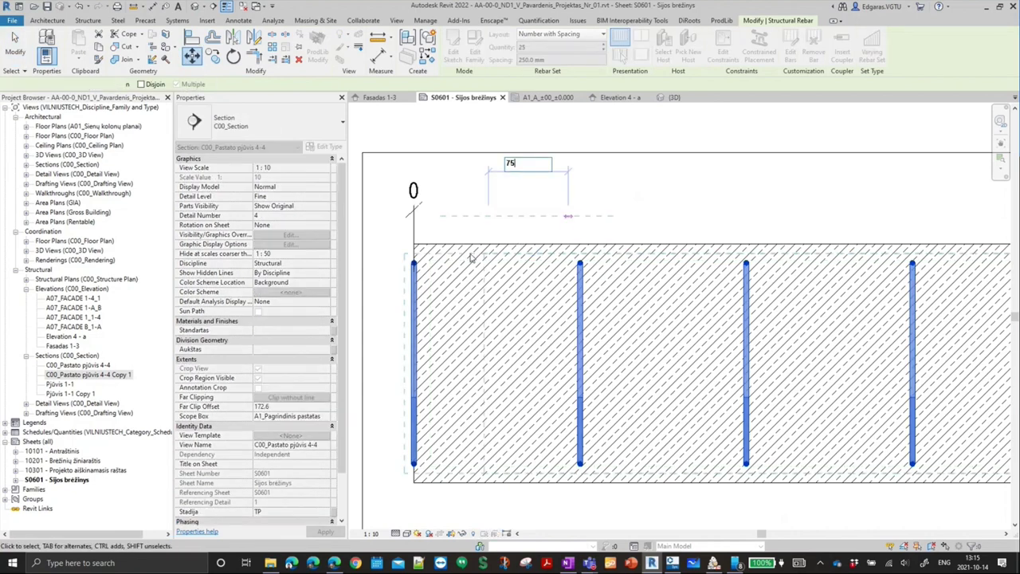
scroll(471, 257, down, 3)
scroll(471, 258, down, 2)
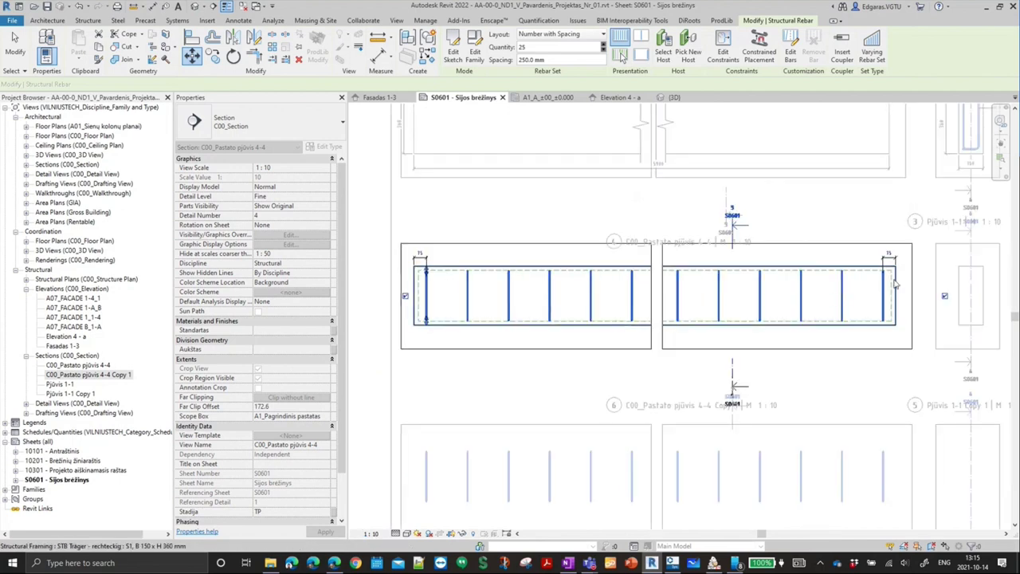
scroll(895, 284, up, 3)
scroll(925, 281, down, 2)
- Clear the selection and check the stirrups' end-offset dimensions in section 4-4
scroll(925, 281, down, 2)
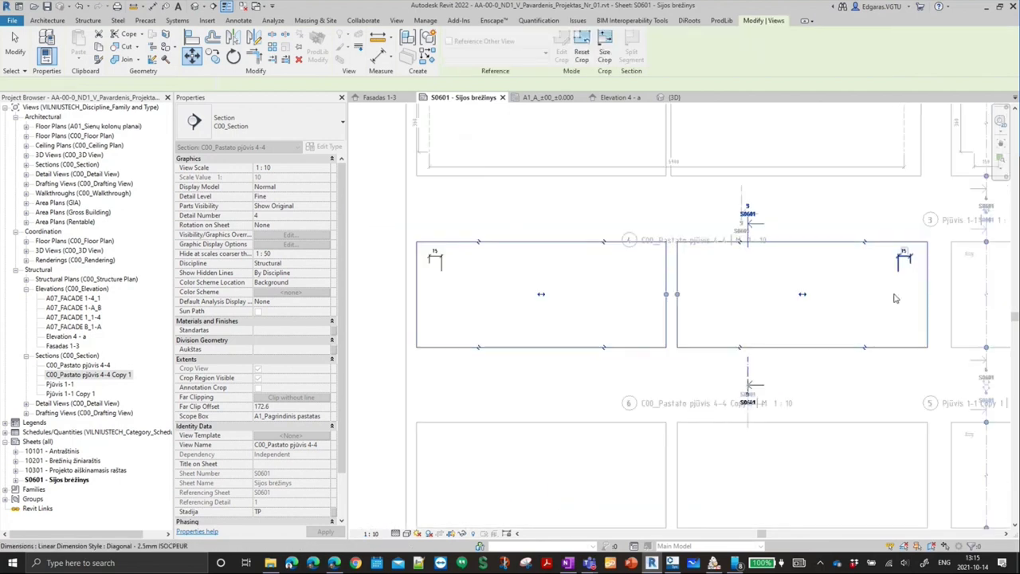
click(926, 351)
key(Escape)
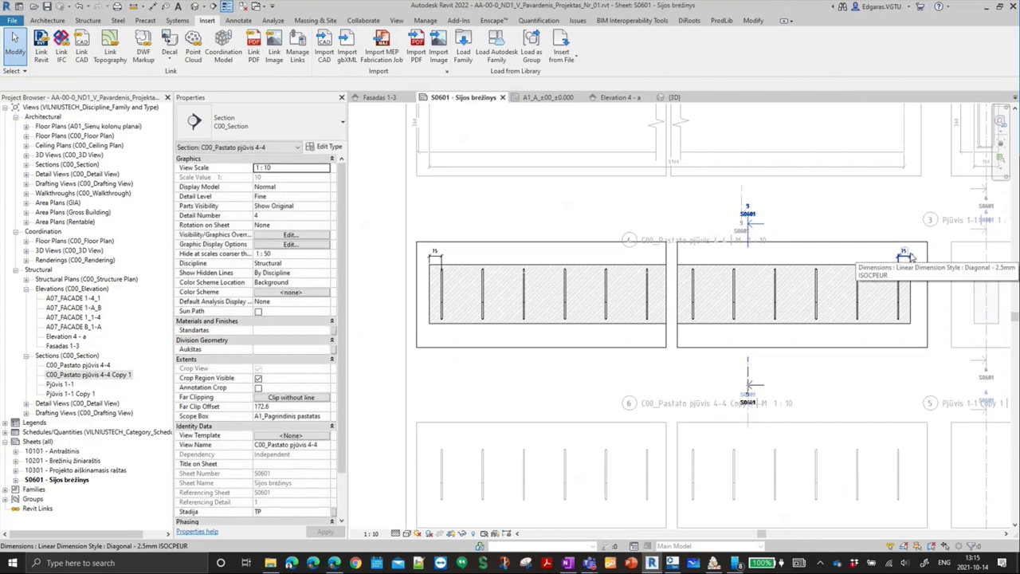
click(439, 260)
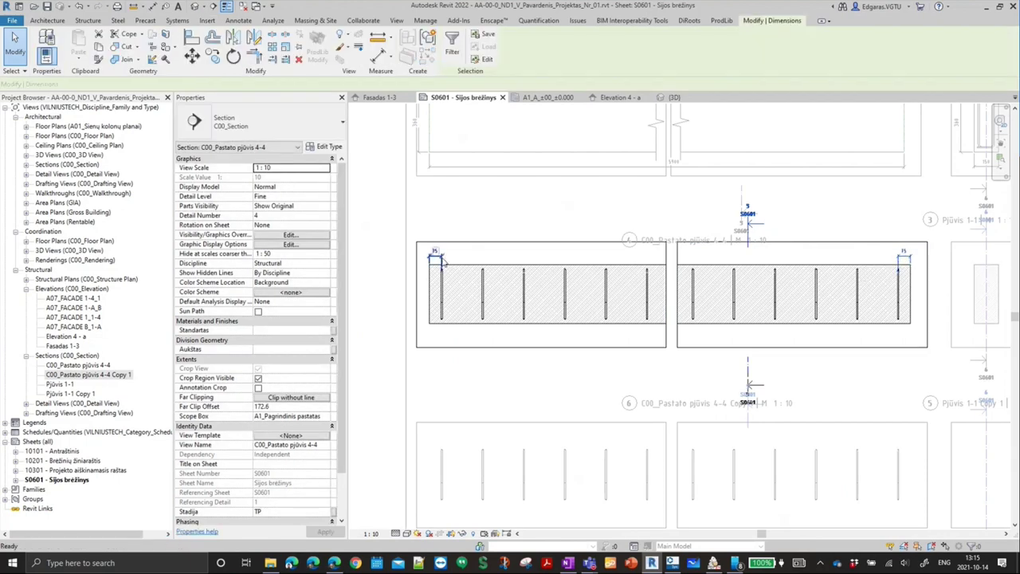
key(Escape)
- Activate the Pjūvis 1-1 cross-section viewport on sheet S0601
scroll(558, 279, up, 2)
scroll(717, 279, down, 3)
scroll(789, 279, up, 3)
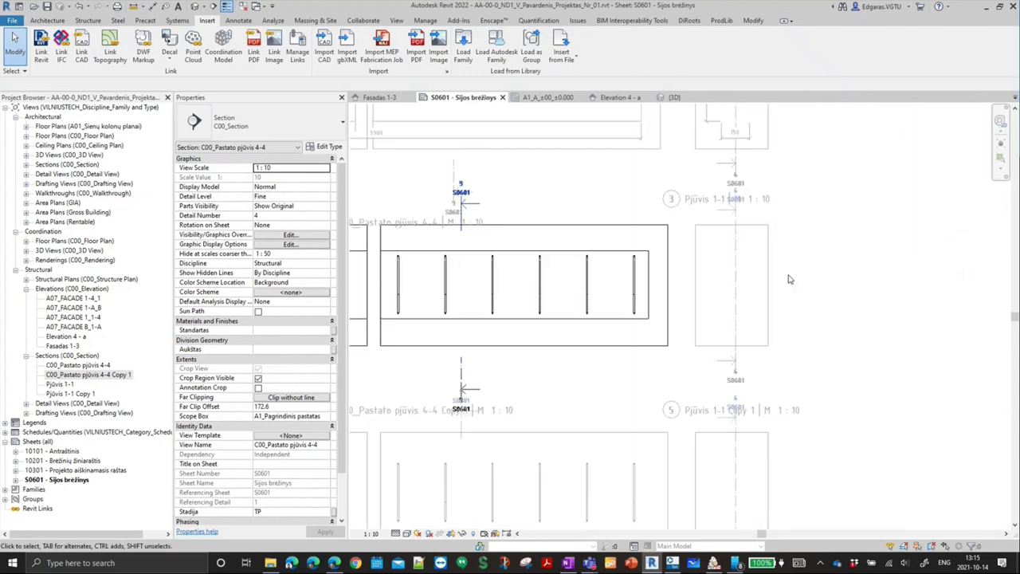
scroll(842, 330, down, 2)
scroll(431, 374, down, 2)
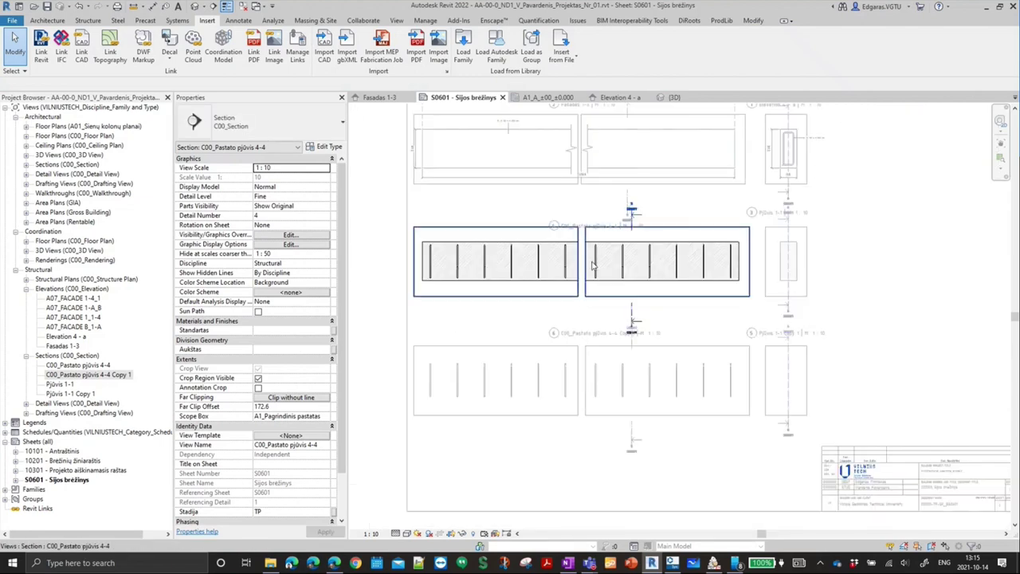
scroll(837, 363, up, 2)
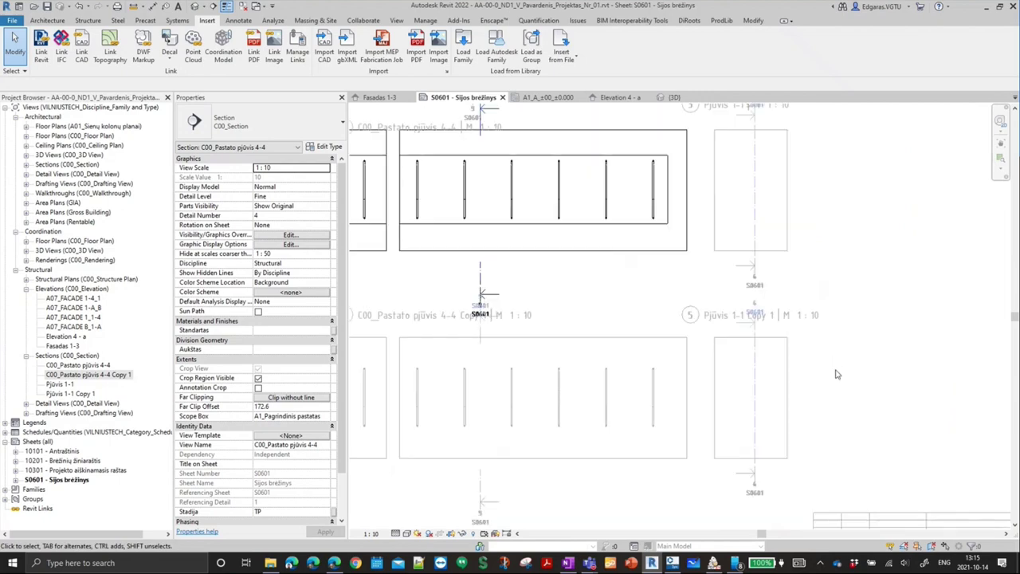
scroll(767, 414, up, 2)
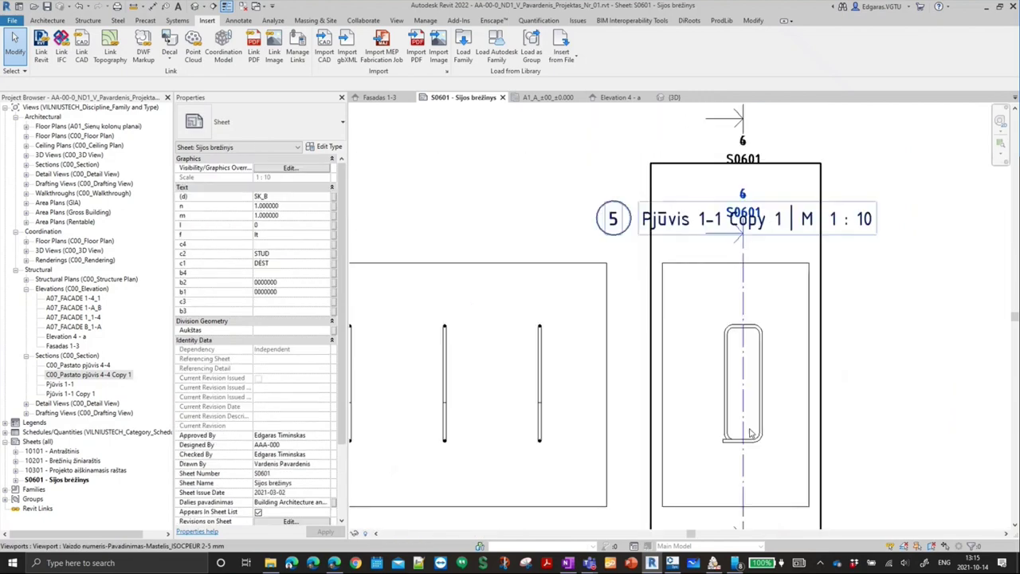
scroll(770, 414, down, 2)
scroll(767, 274, up, 2)
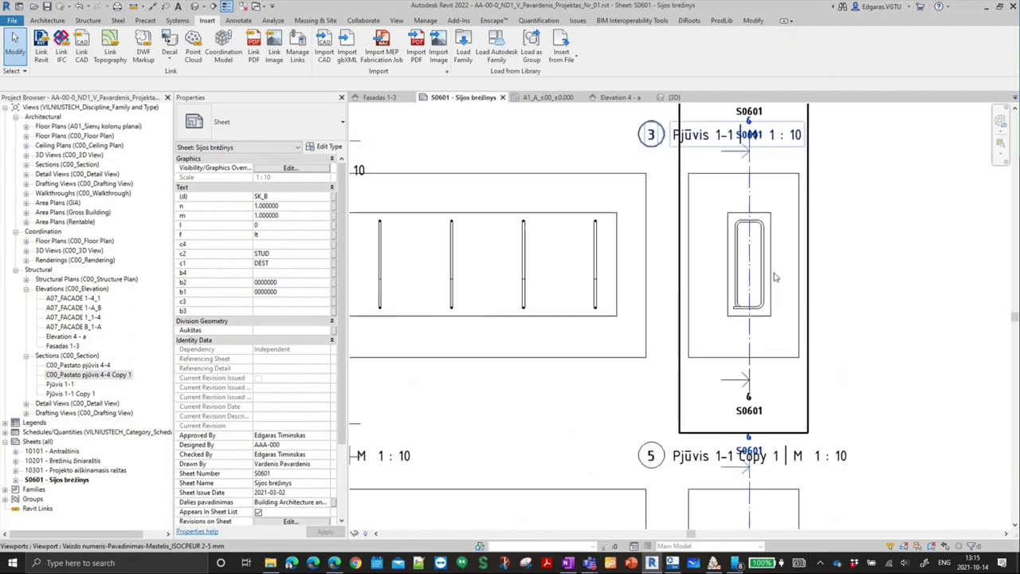
scroll(767, 274, up, 1)
double_click(767, 273)
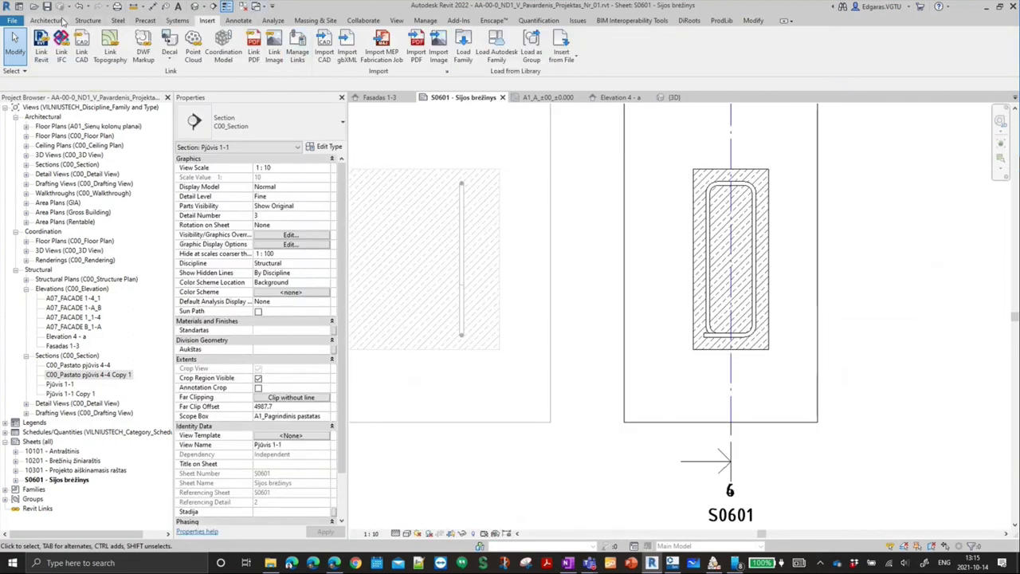
- Show the Structure tab, then view the variant data workbook in Teams down to variant 30
click(87, 20)
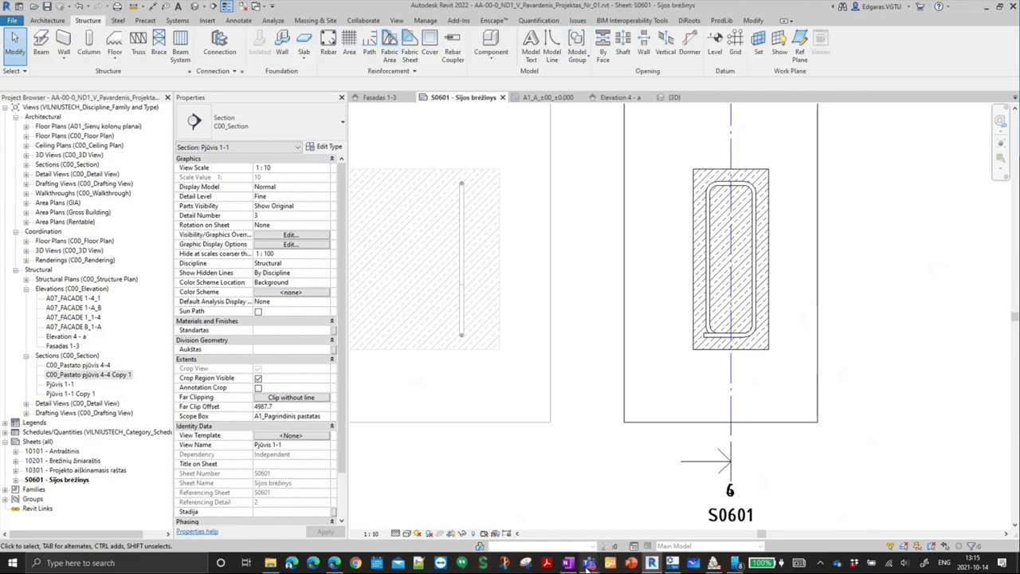
mouse_move(588, 563)
click(492, 501)
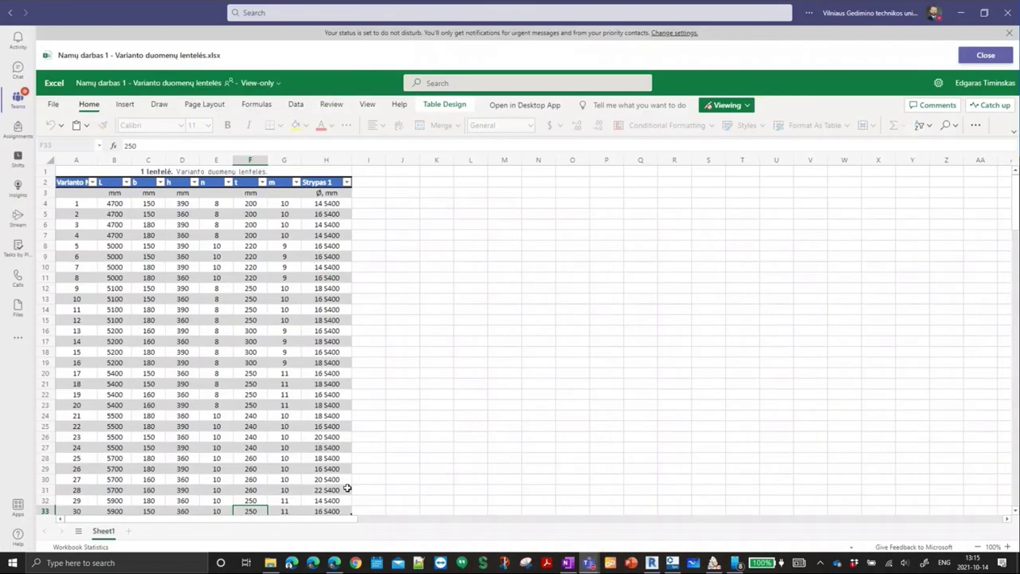
scroll(314, 469, down, 3)
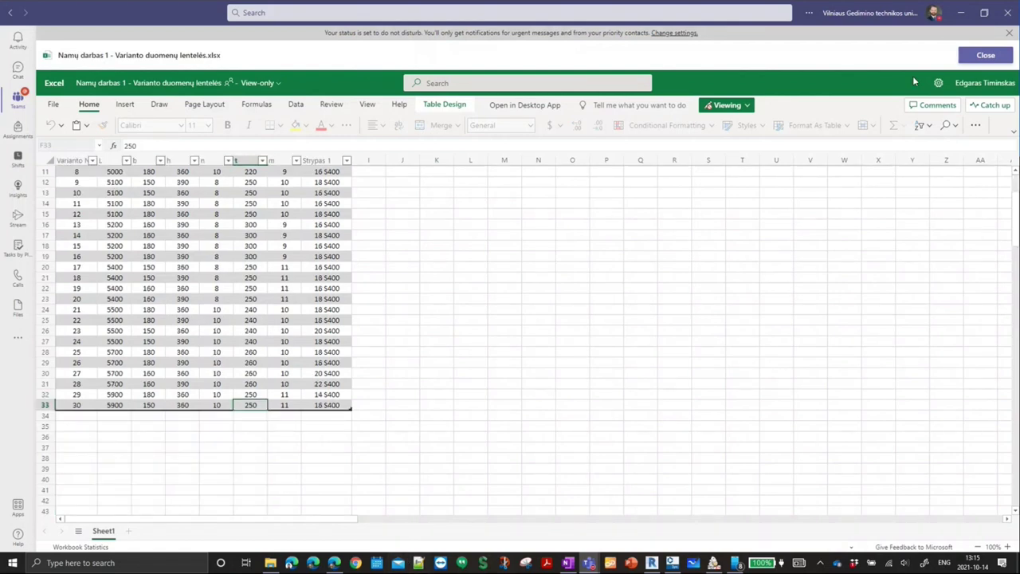
- Back in Revit, choose straight shape Rebar_00 with bar type Ø16_400S
click(963, 14)
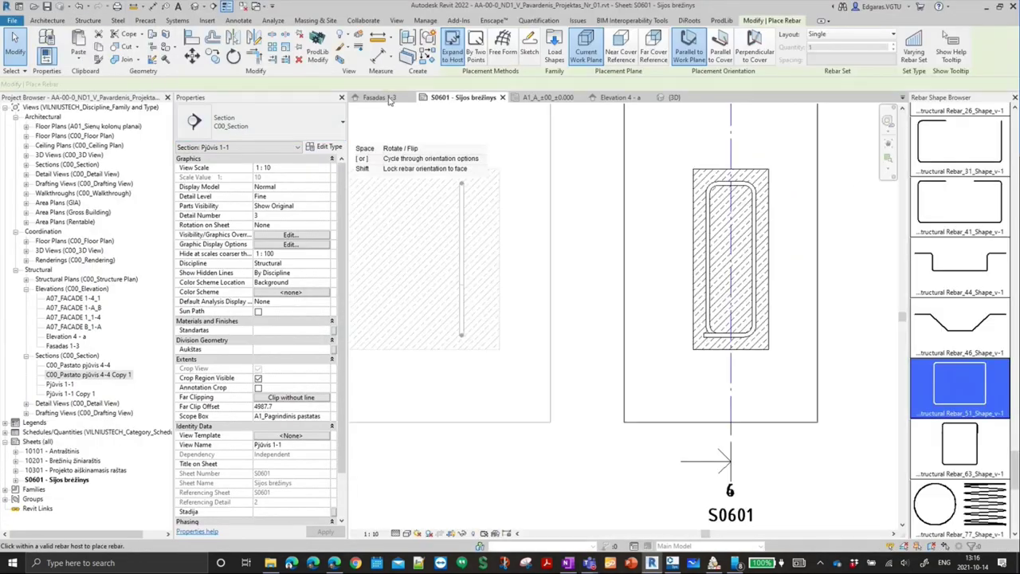
drag(1016, 473, 1015, 119)
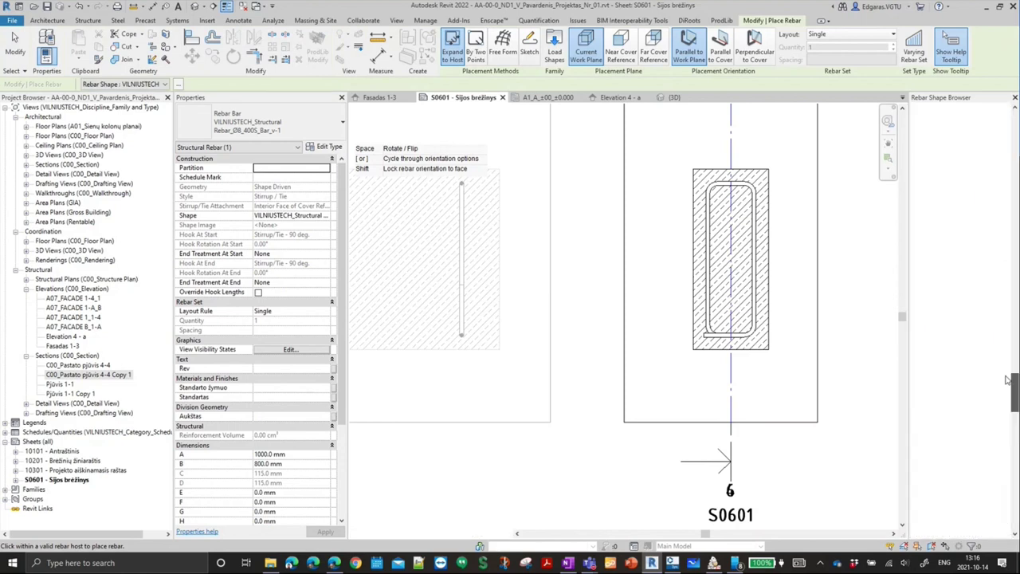
click(959, 186)
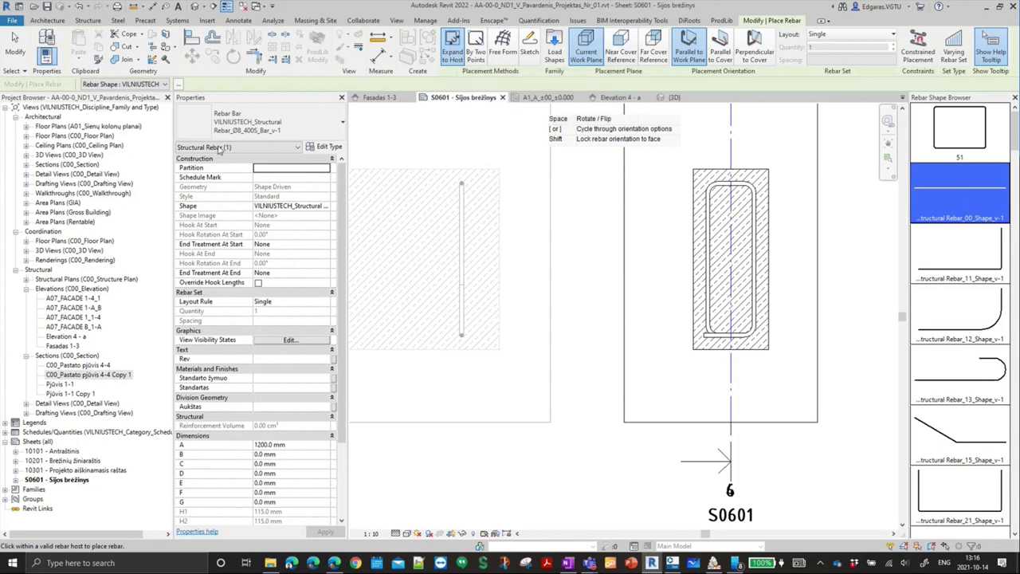
click(263, 121)
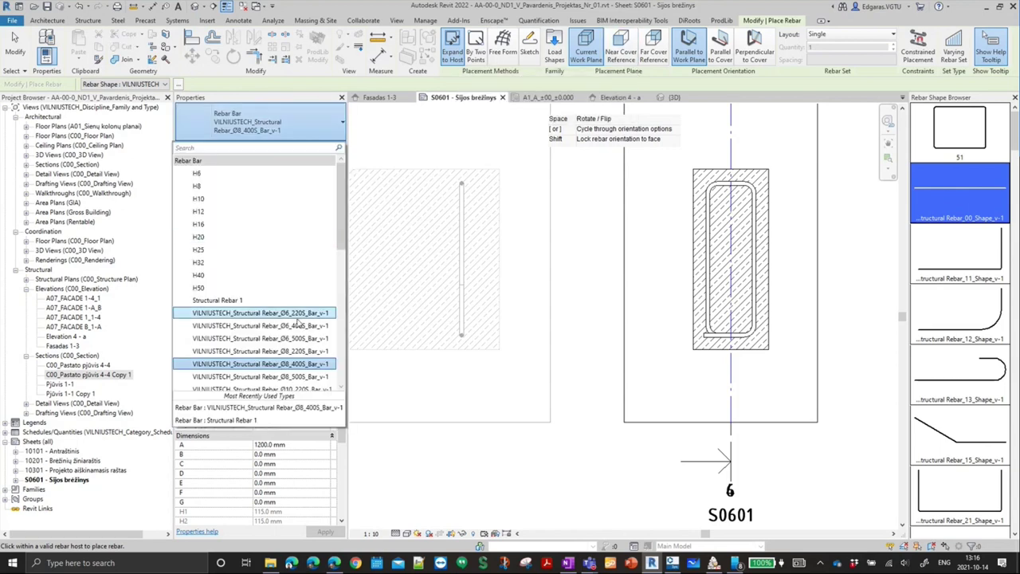
scroll(295, 319, down, 3)
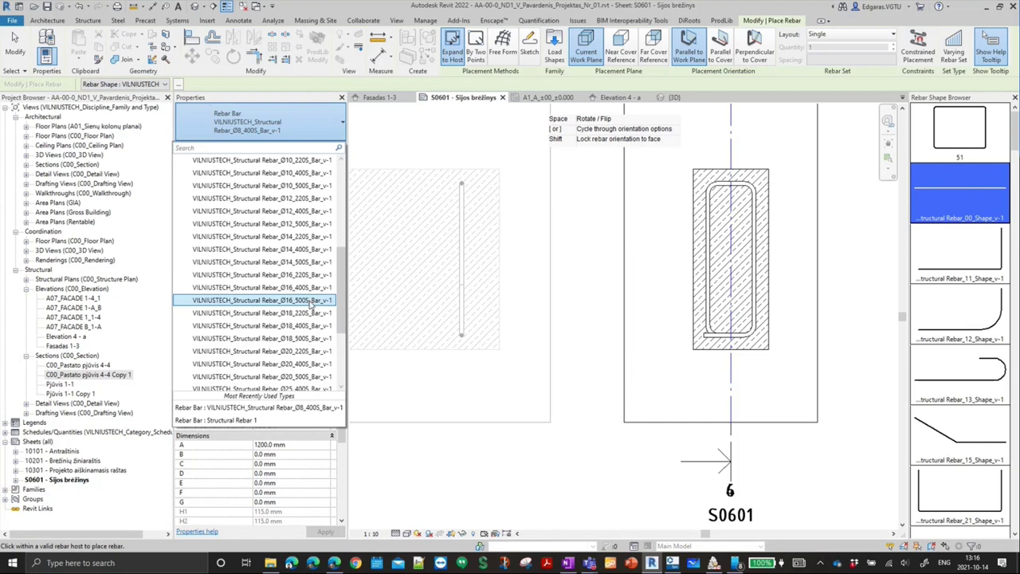
click(311, 300)
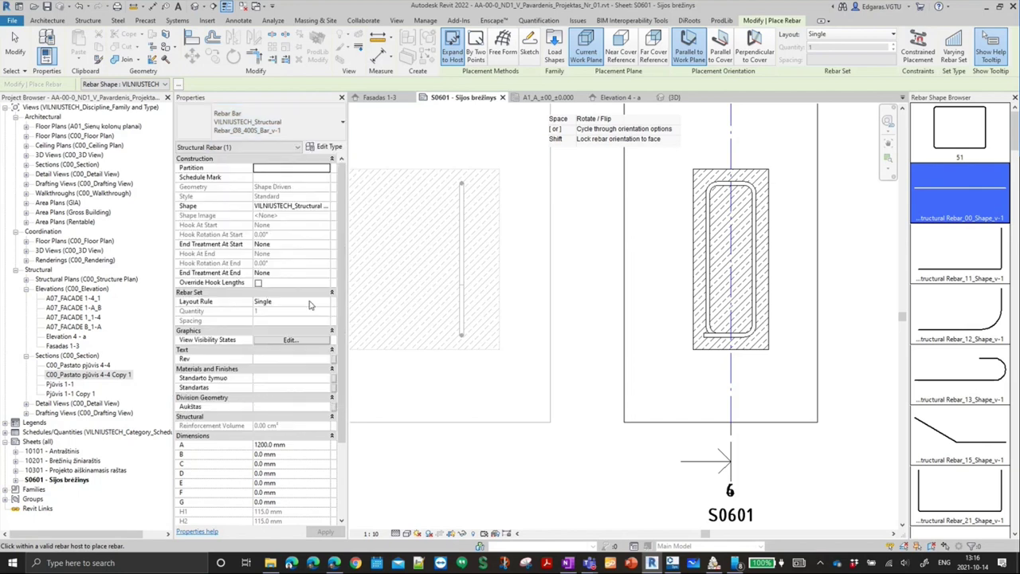
click(303, 139)
scroll(314, 206, down, 1)
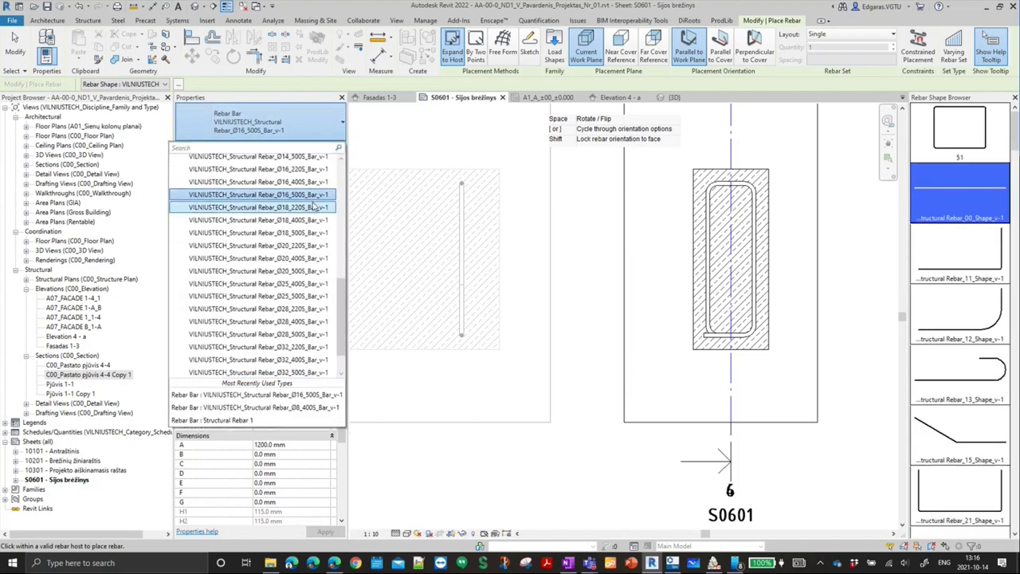
click(311, 182)
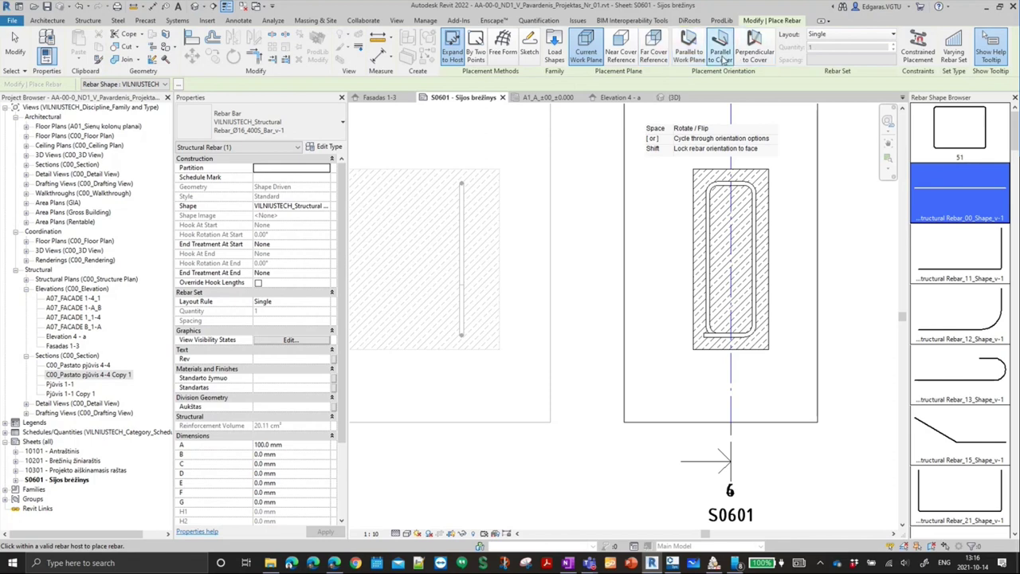
- Place two 5850 mm Ø16 bars in the stirrup's bottom-left and bottom-right corners
scroll(784, 327, up, 5)
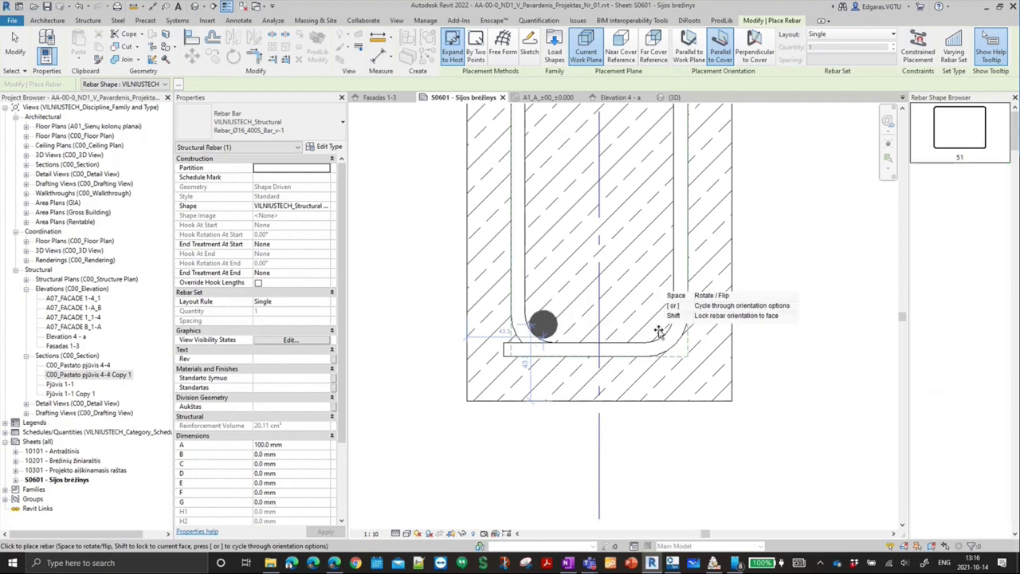
click(531, 335)
click(616, 336)
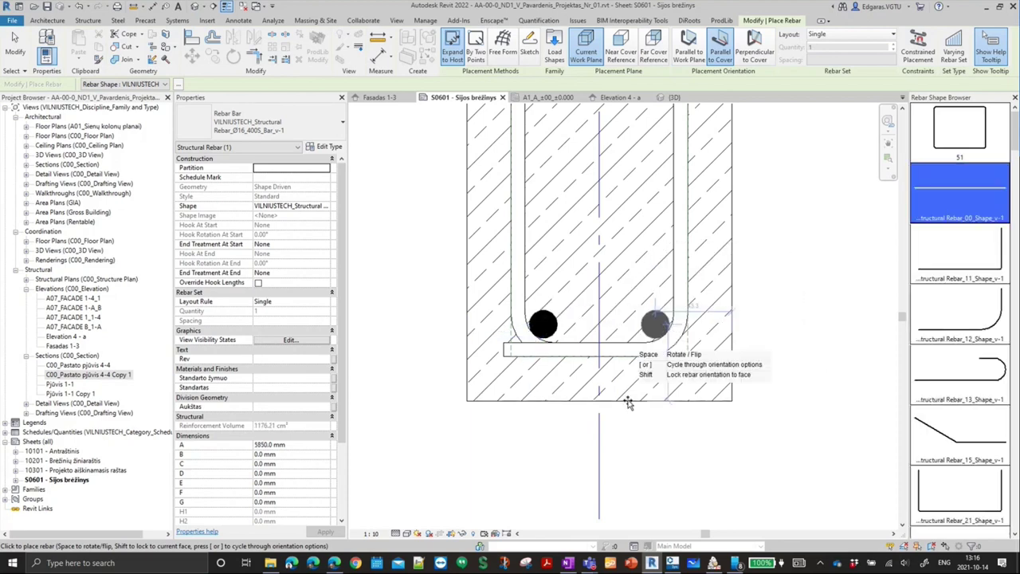
scroll(604, 442, down, 3)
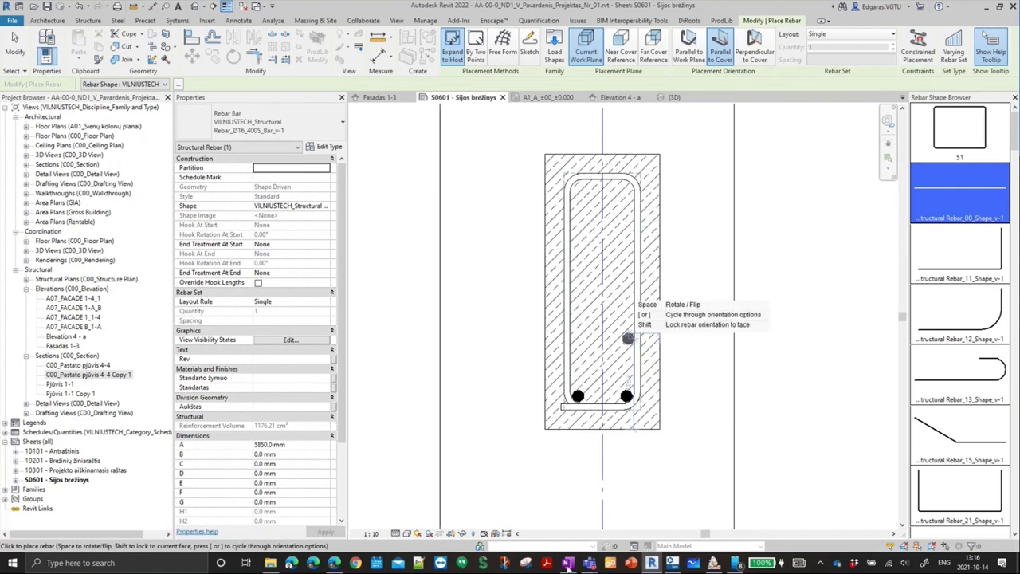
mouse_move(589, 563)
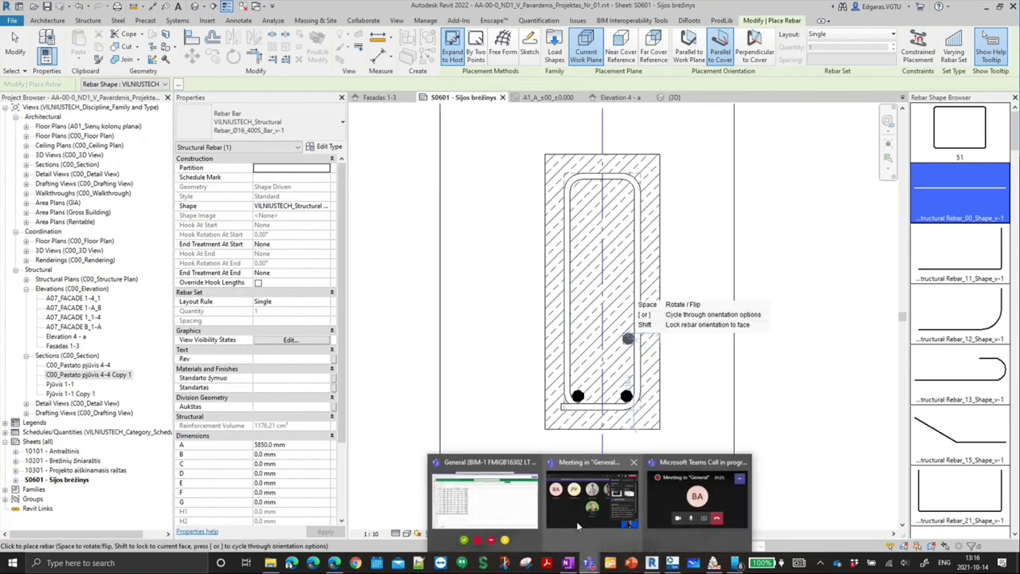
- Close the Teams spreadsheet, view the schema PNG drawing, then return to Revit
click(510, 526)
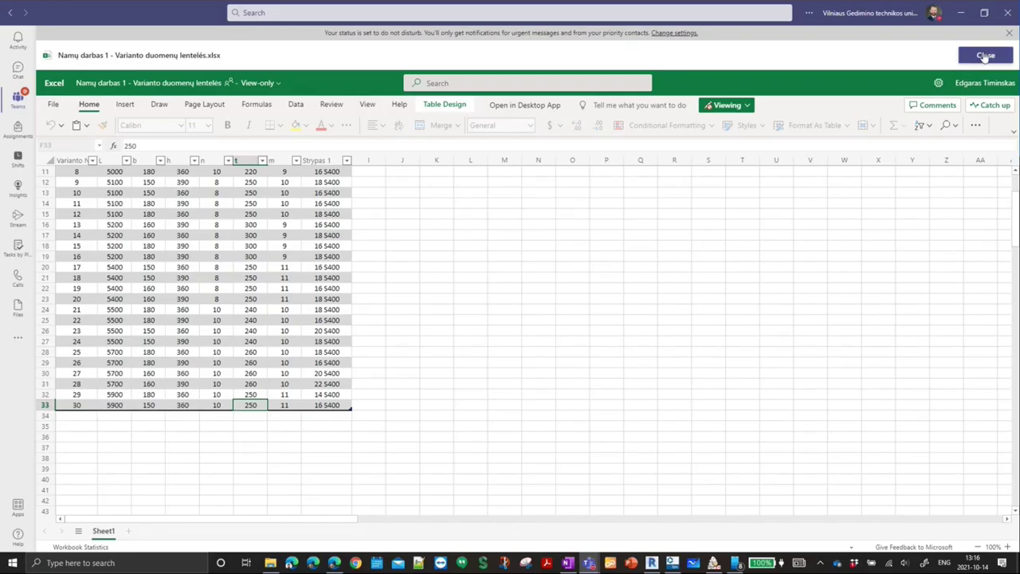
click(985, 56)
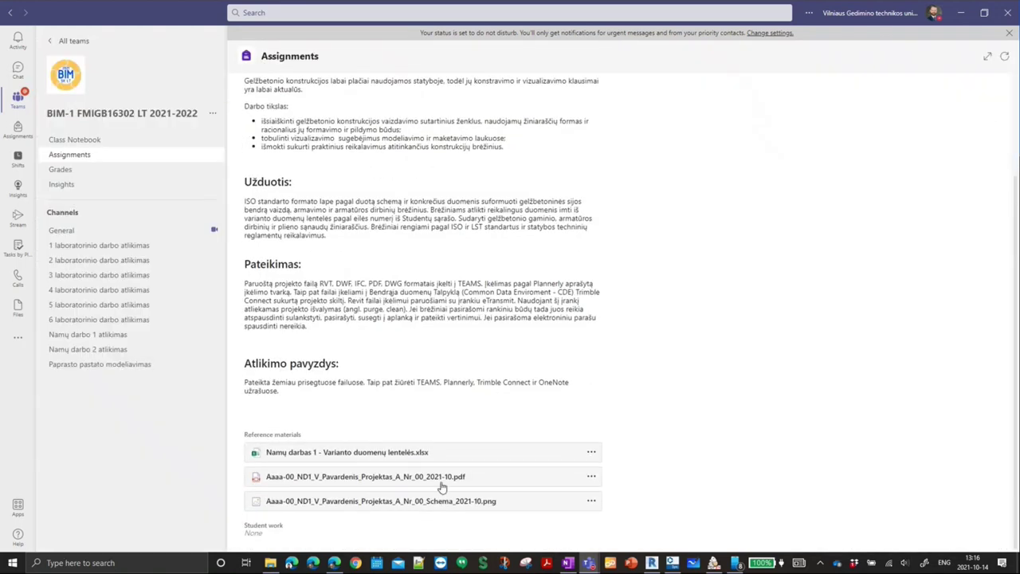
click(447, 502)
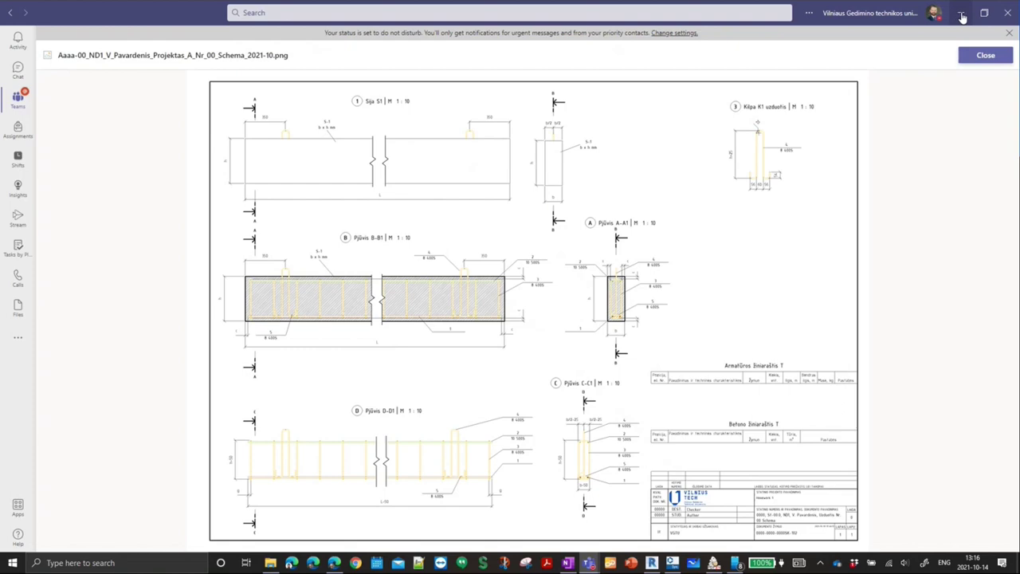
click(962, 17)
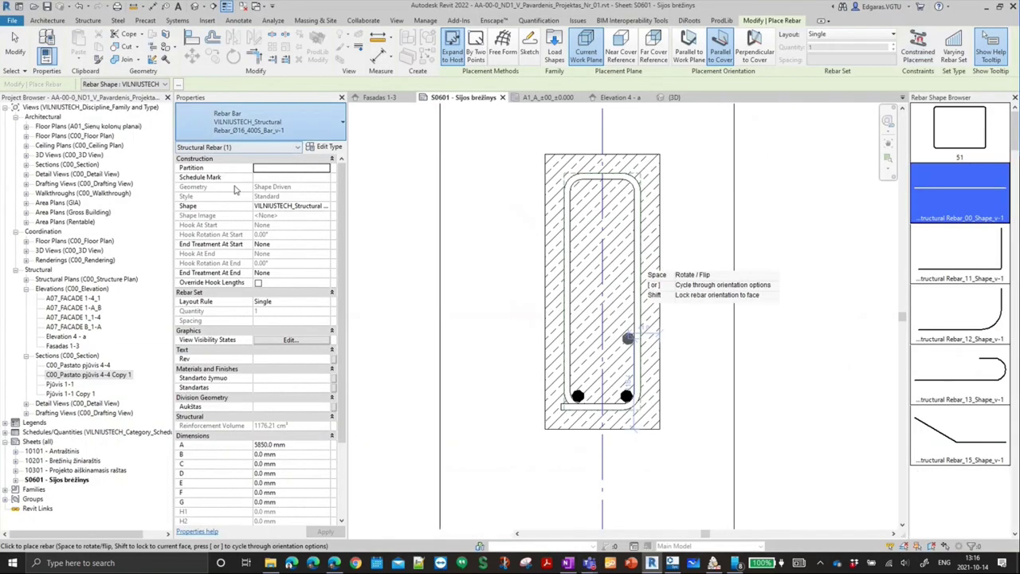
- Check the bar type list and finish placing rebar in the cross-section
click(295, 123)
scroll(261, 288, down, 1)
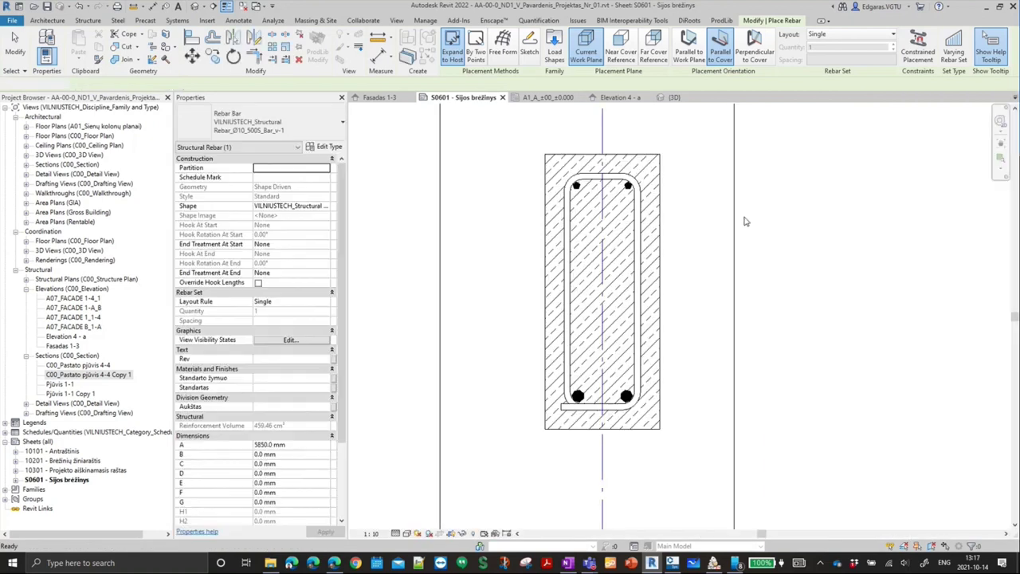
key(Escape)
scroll(704, 448, down, 5)
key(Escape)
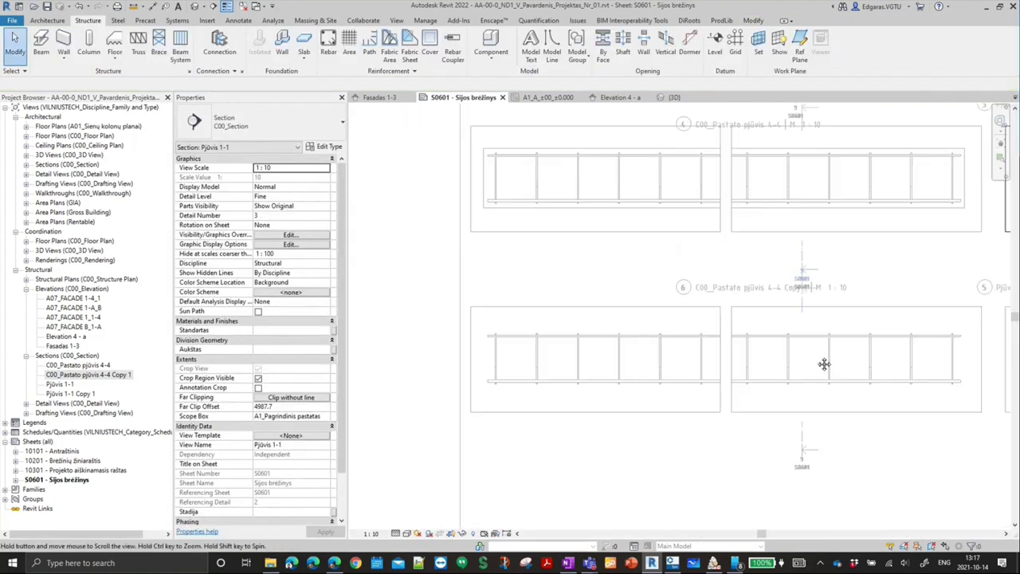
- Deactivate the Pjūvis 1-1 viewport and zoom toward section 4-4 on the sheet
middle_drag(540, 366, 610, 317)
scroll(611, 316, down, 2)
scroll(654, 306, down, 1)
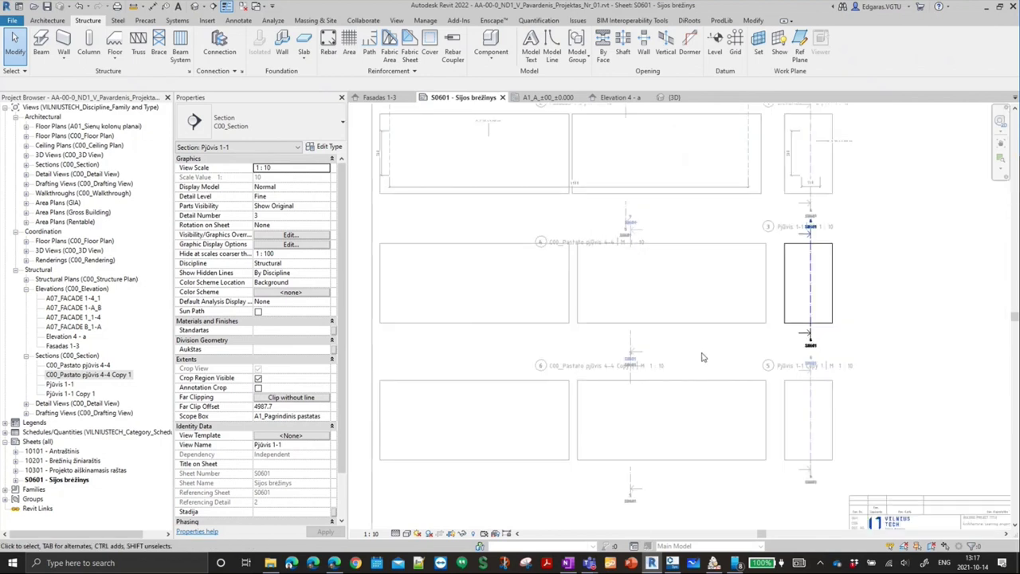
scroll(717, 295, down, 1)
scroll(770, 283, down, 2)
double_click(771, 282)
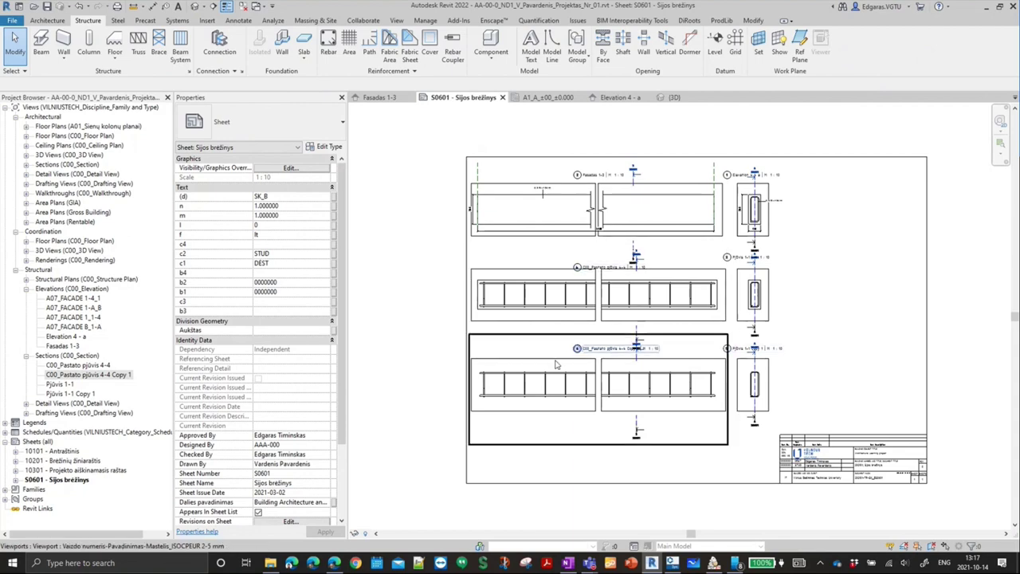
scroll(690, 278, up, 2)
scroll(681, 271, up, 3)
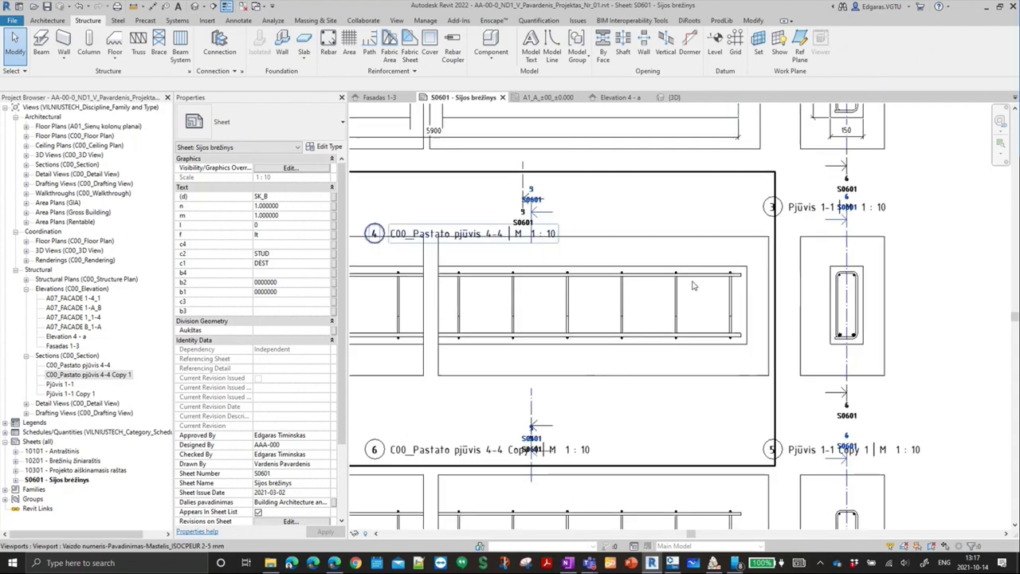
scroll(678, 266, up, 2)
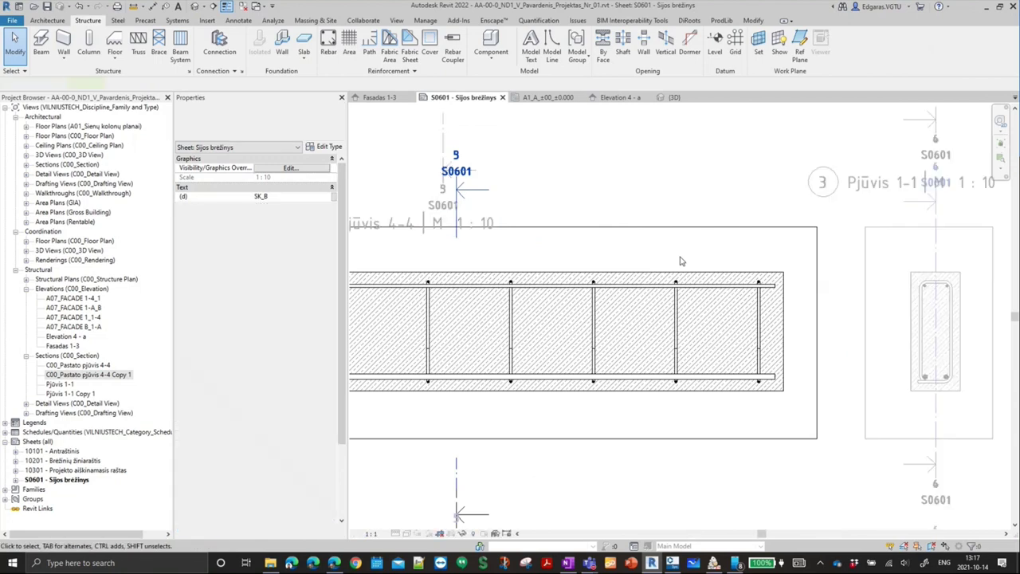
- In section 4-4, start a sketched rebar hosted in the beam with type Ø8_400S
click(680, 261)
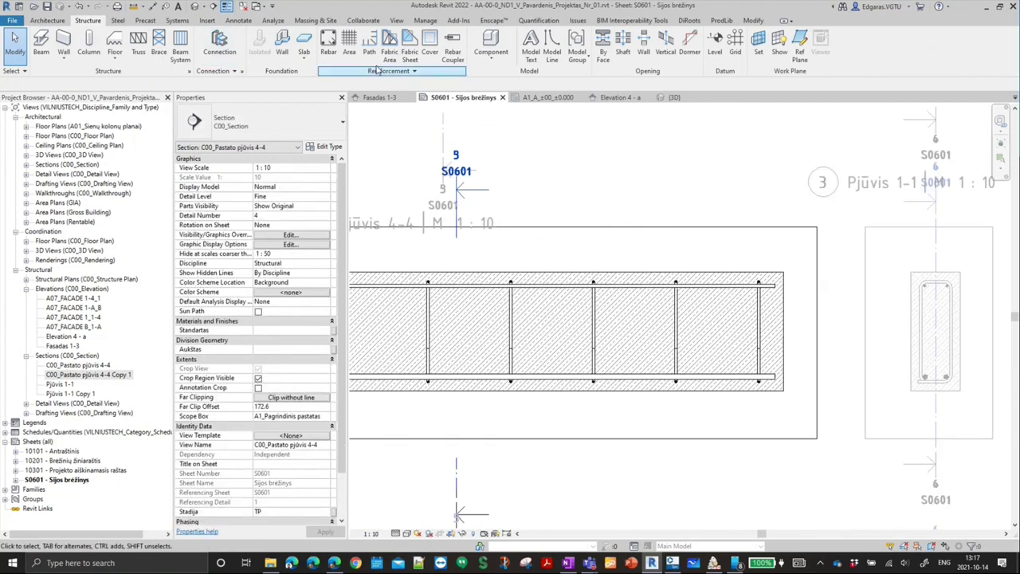
click(328, 42)
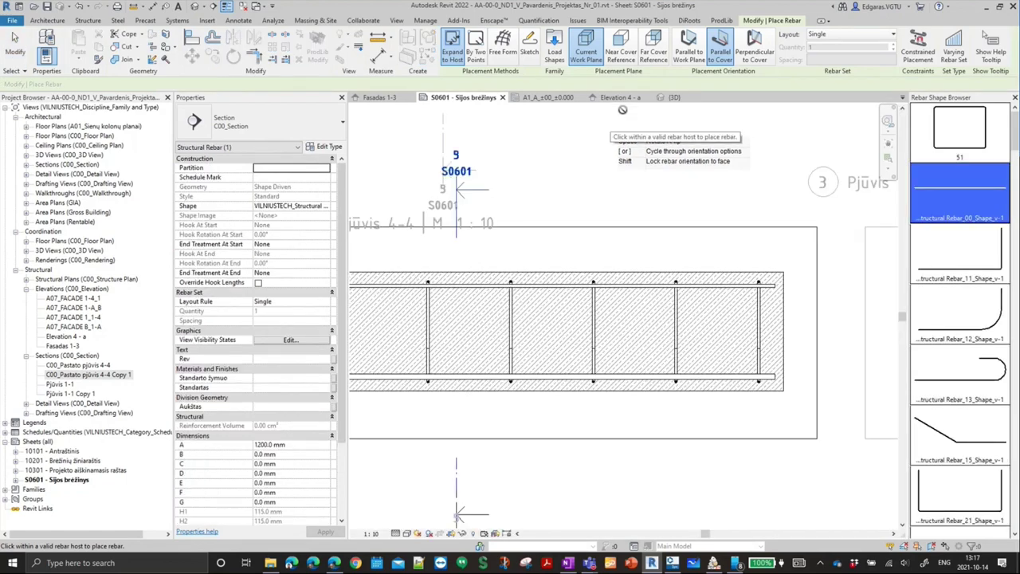
click(534, 62)
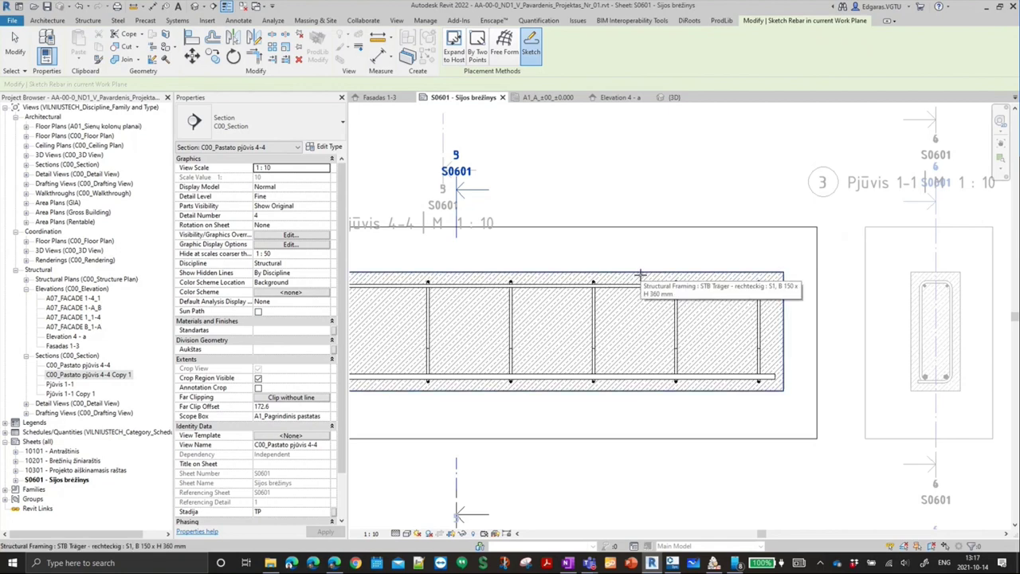
click(639, 275)
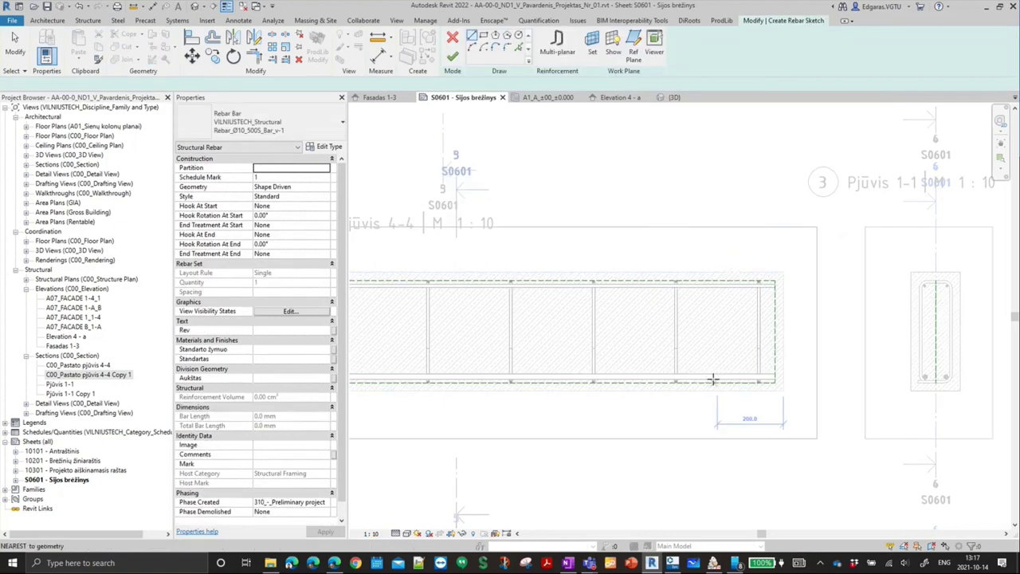
scroll(804, 330, up, 2)
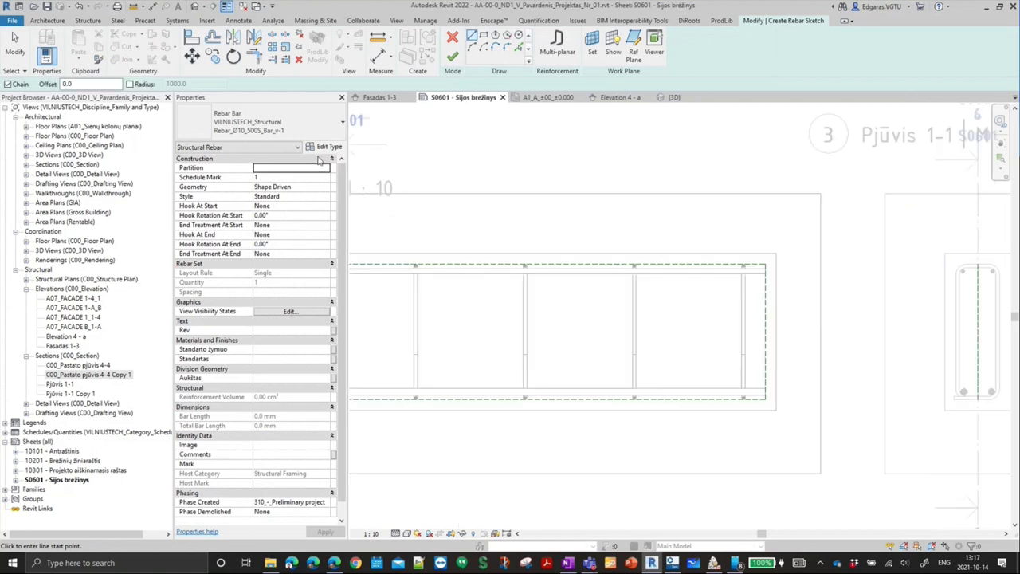
click(312, 134)
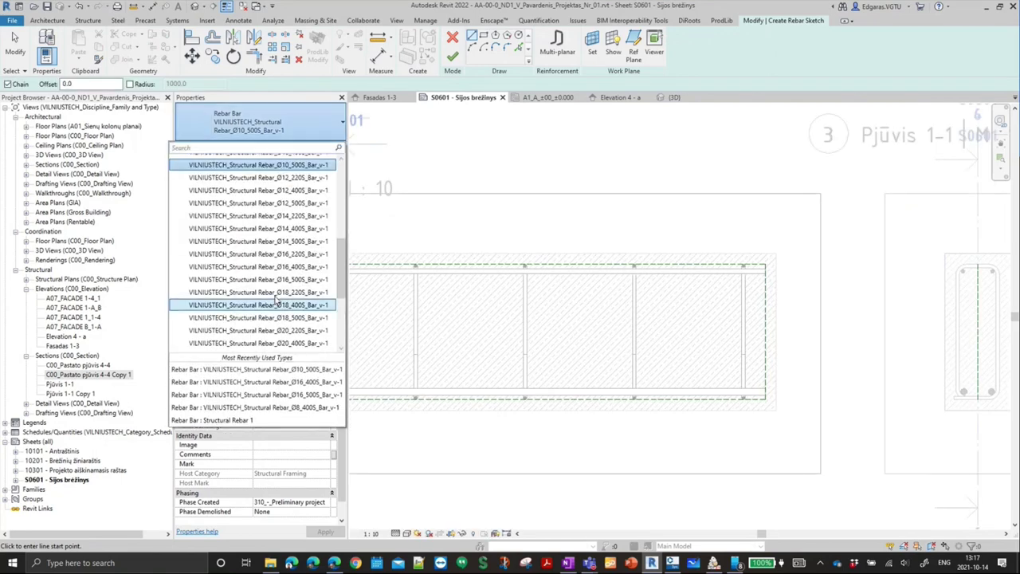
scroll(294, 294, up, 2)
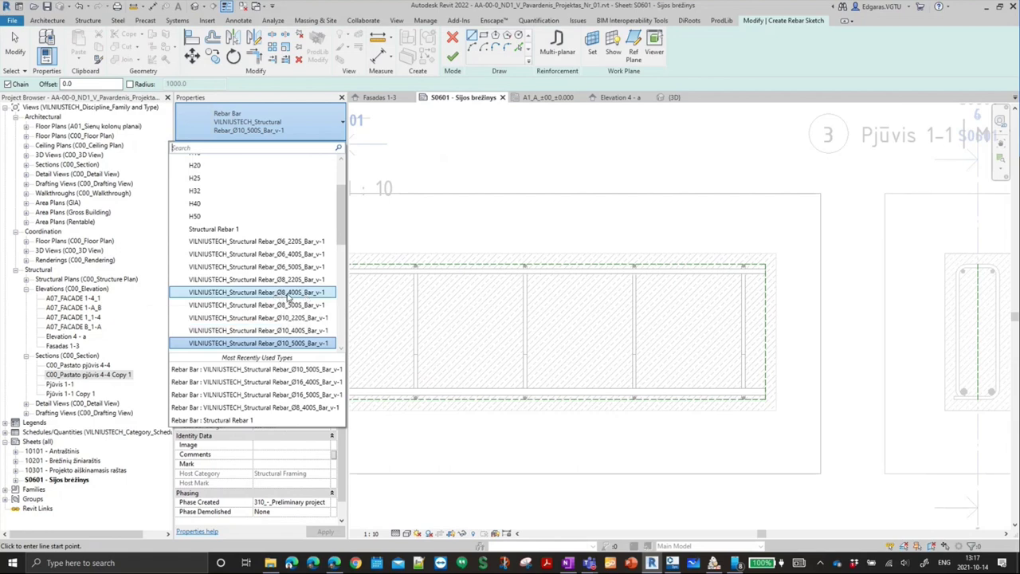
click(286, 297)
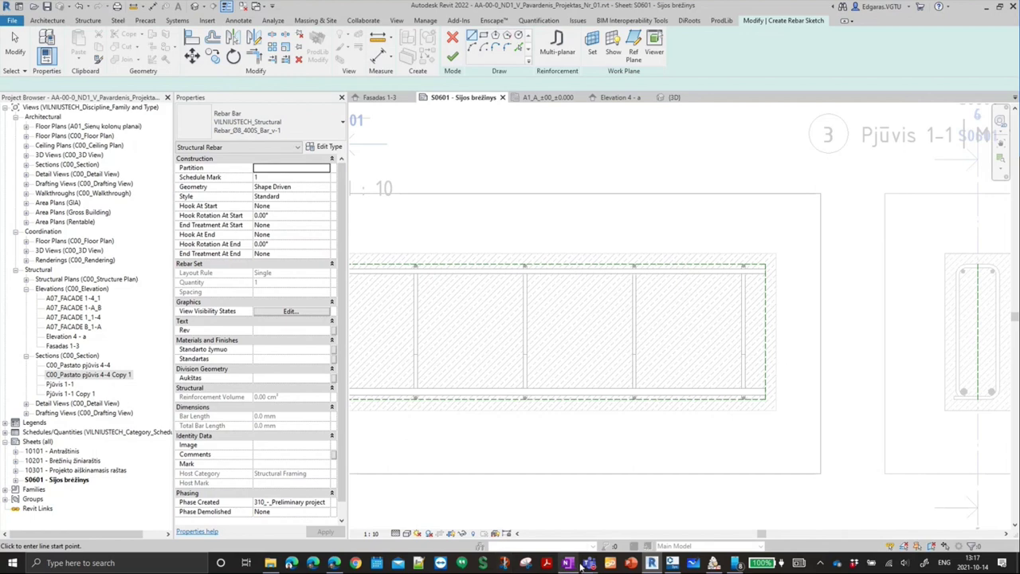
mouse_move(588, 562)
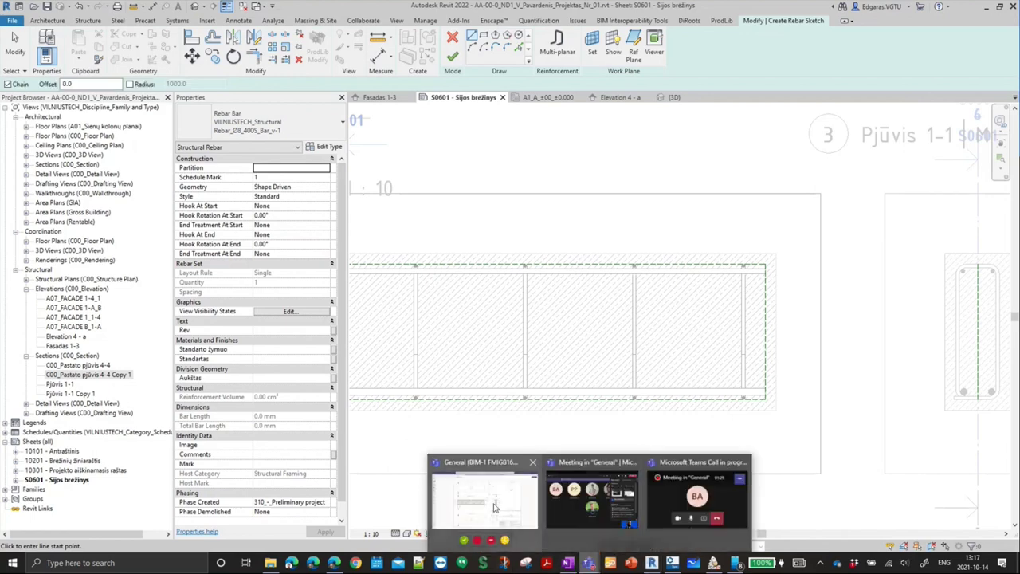
- After checking the reference drawing, sketch the bottom hook, the left leg and the 60 mm top bend
click(494, 508)
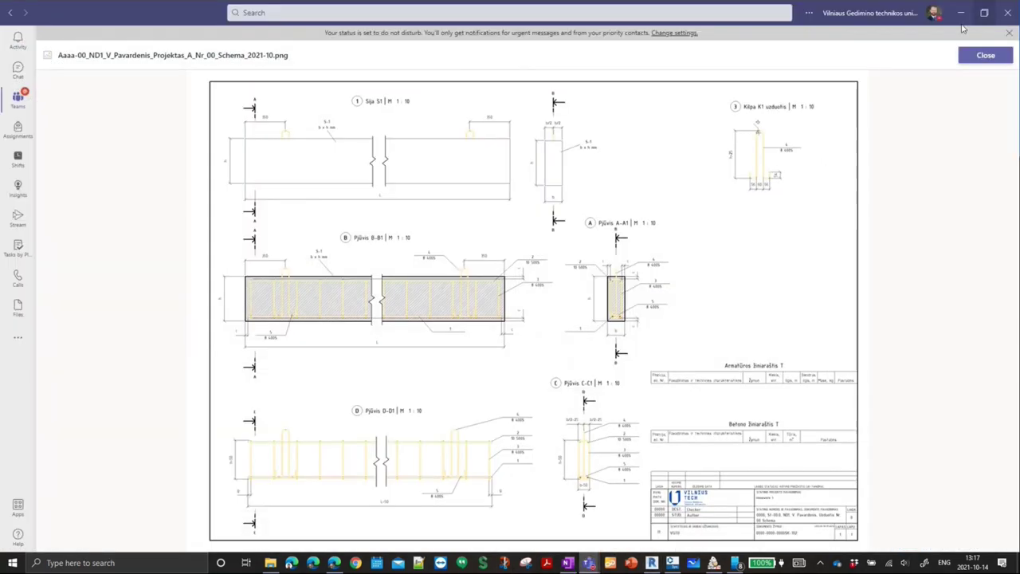
click(960, 14)
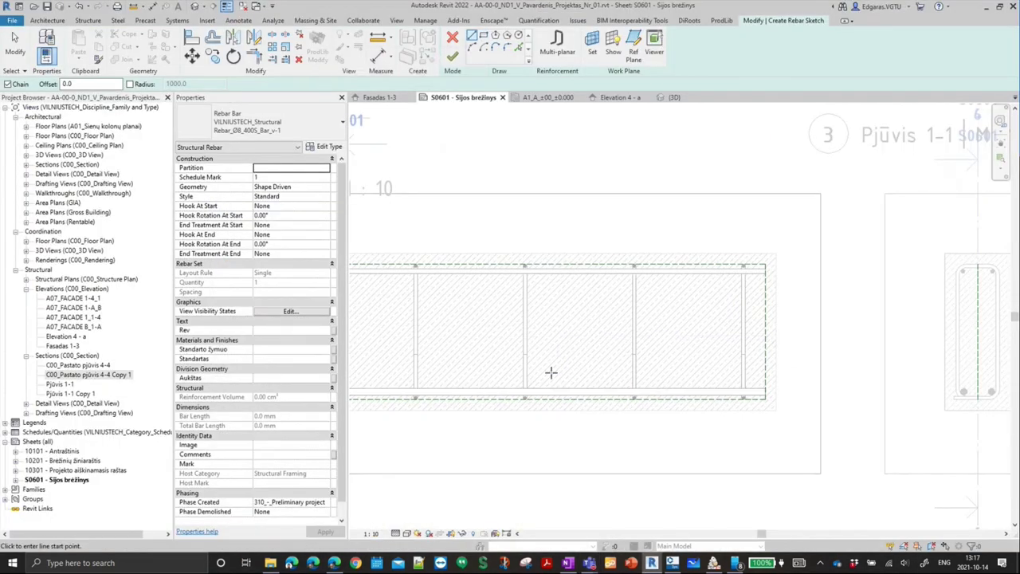
scroll(574, 375, up, 2)
click(544, 357)
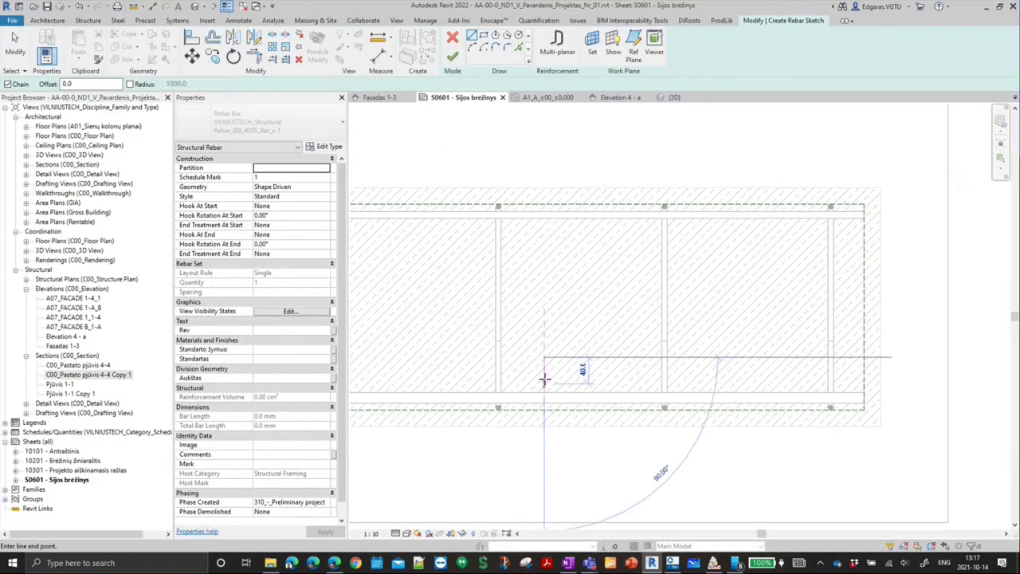
click(584, 383)
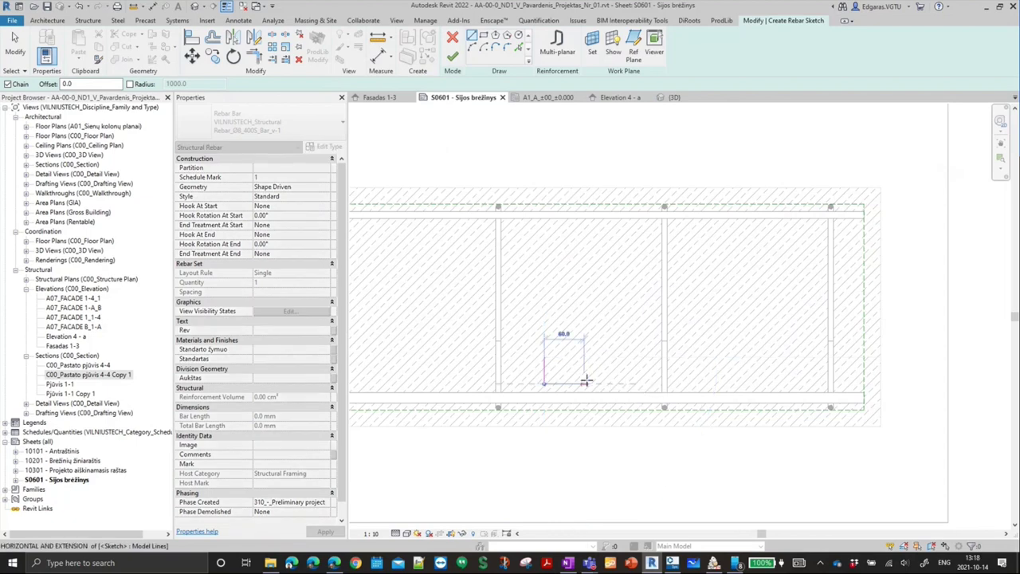
scroll(584, 376, down, 1)
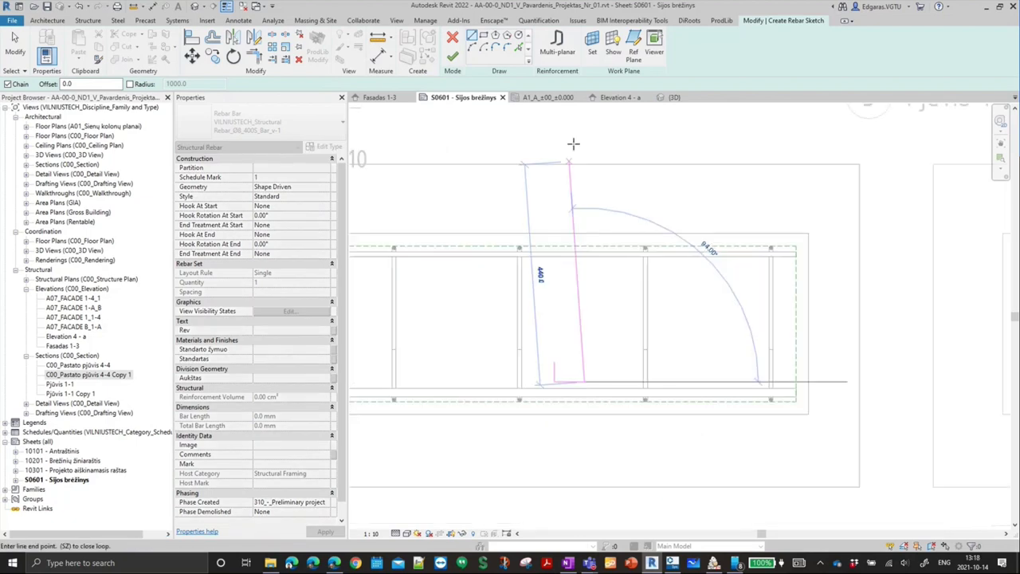
click(584, 191)
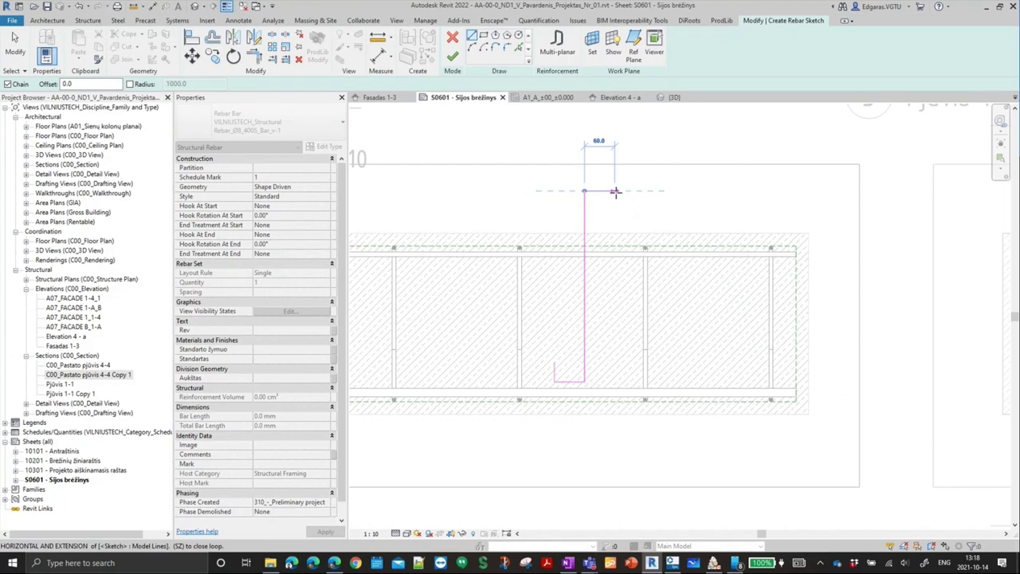
click(614, 191)
- Bring the right leg down and end with a 40 mm bottom hook turned upward
click(638, 384)
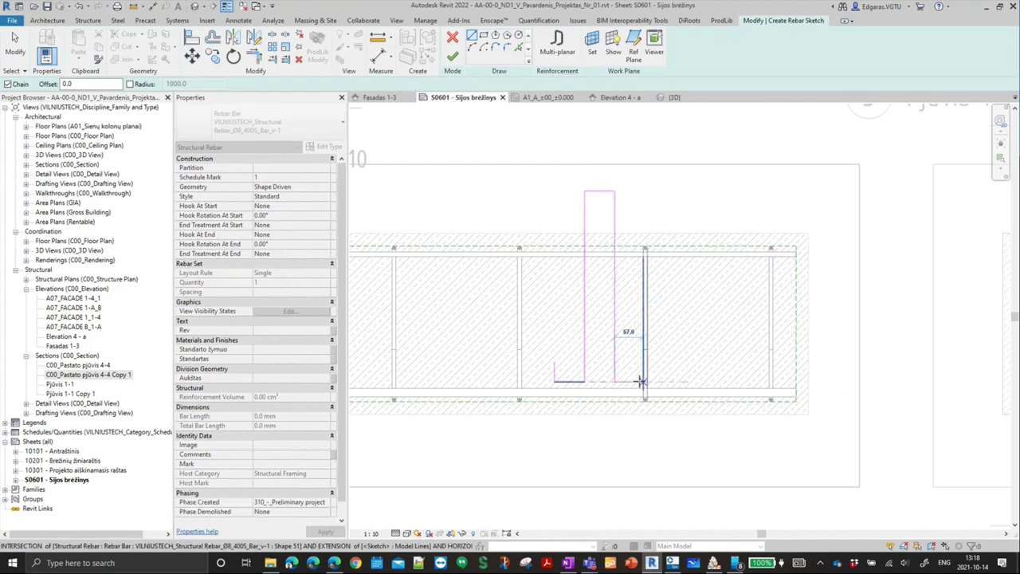
scroll(638, 383, up, 3)
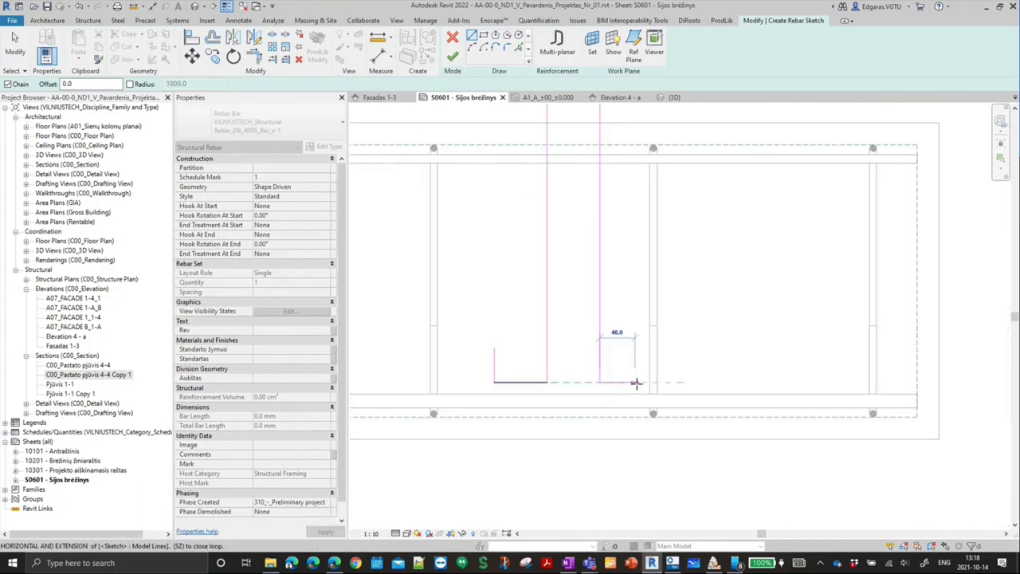
click(636, 383)
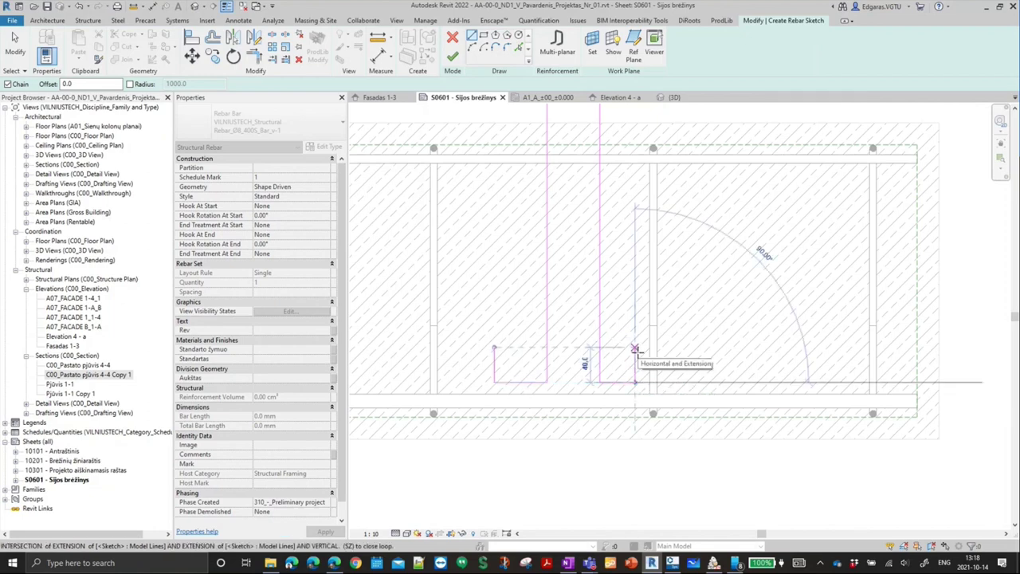
click(635, 345)
key(Escape)
key(Escape)
scroll(570, 373, down, 2)
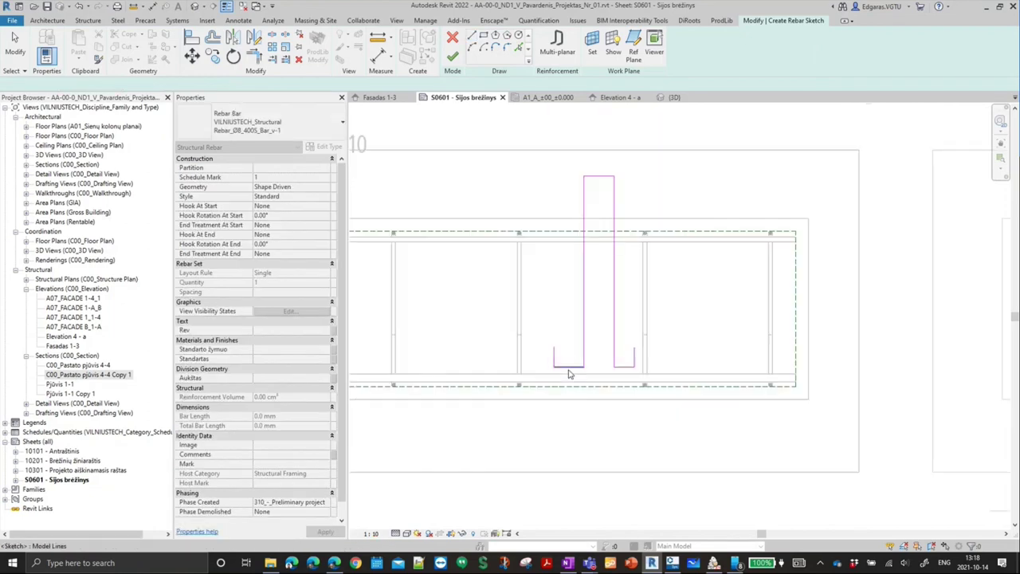
- Check the reference drawing again and set the left hook leg length to 54
click(570, 374)
scroll(558, 355, up, 2)
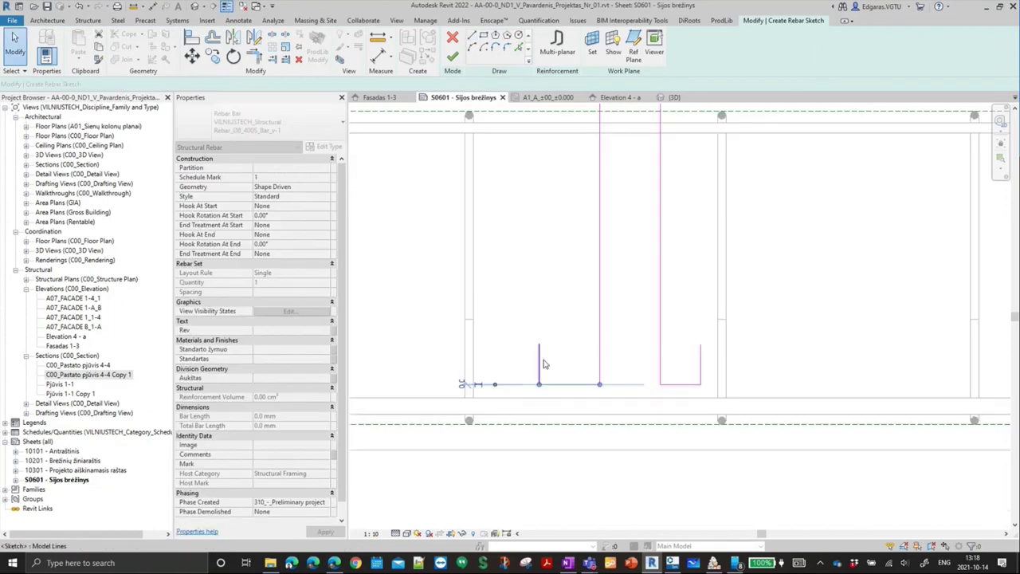
click(544, 364)
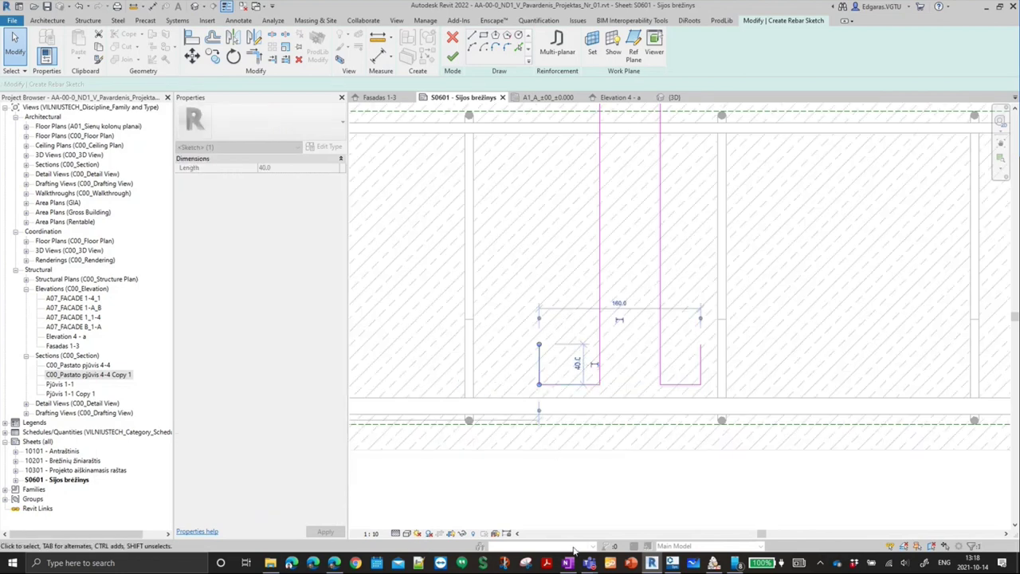
mouse_move(589, 562)
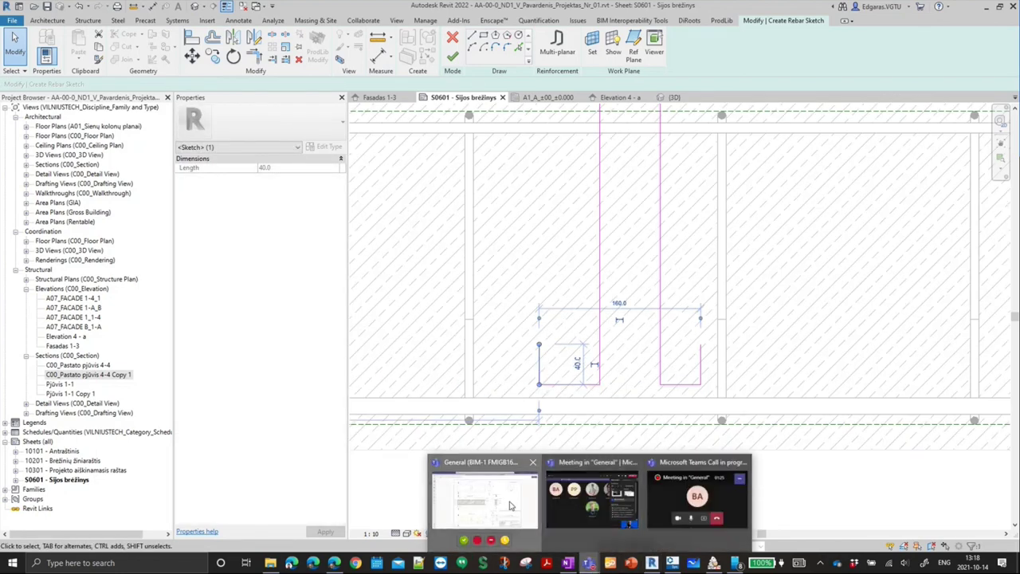
click(507, 491)
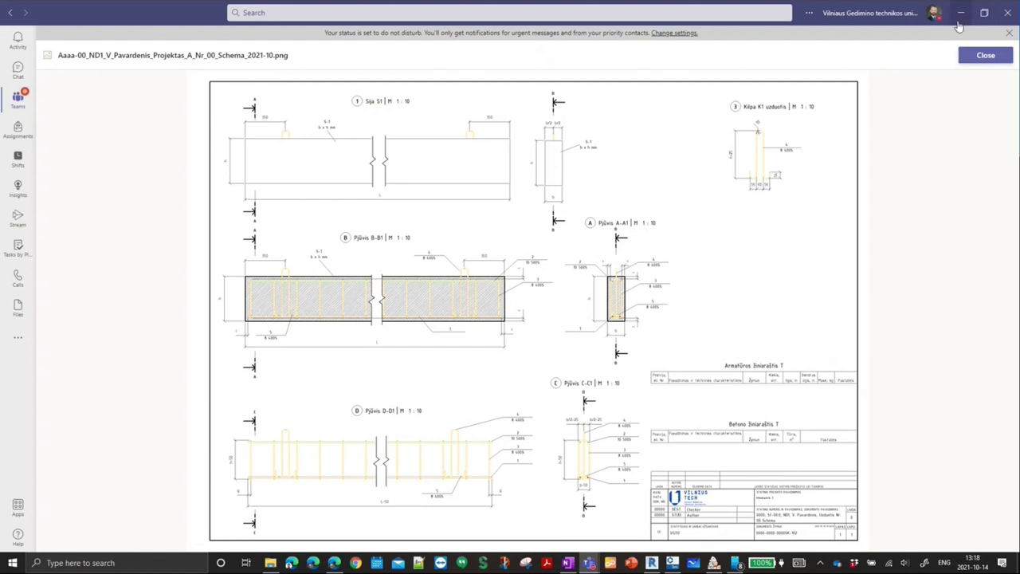
click(957, 22)
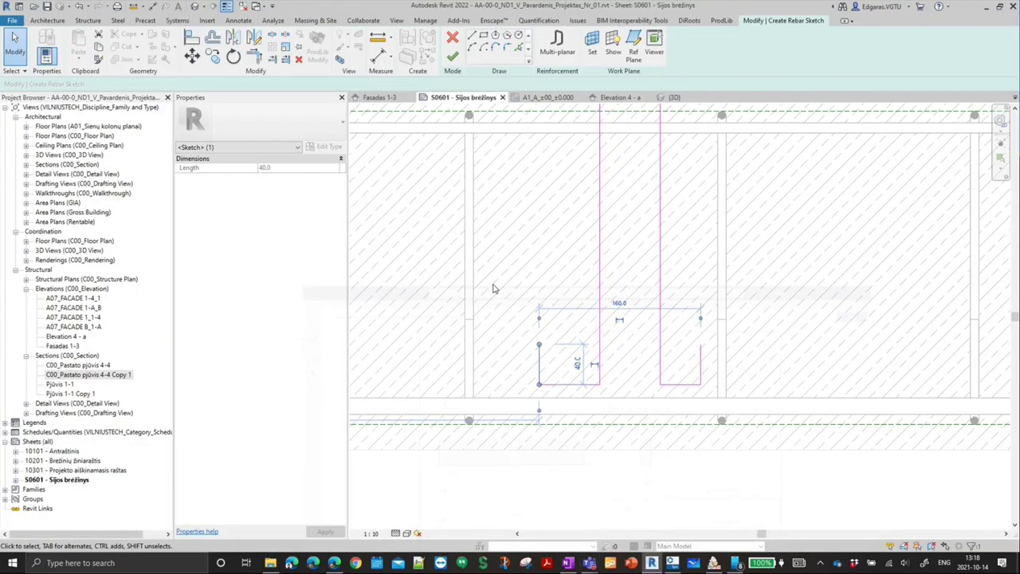
click(577, 364)
text(54)
key(Return)
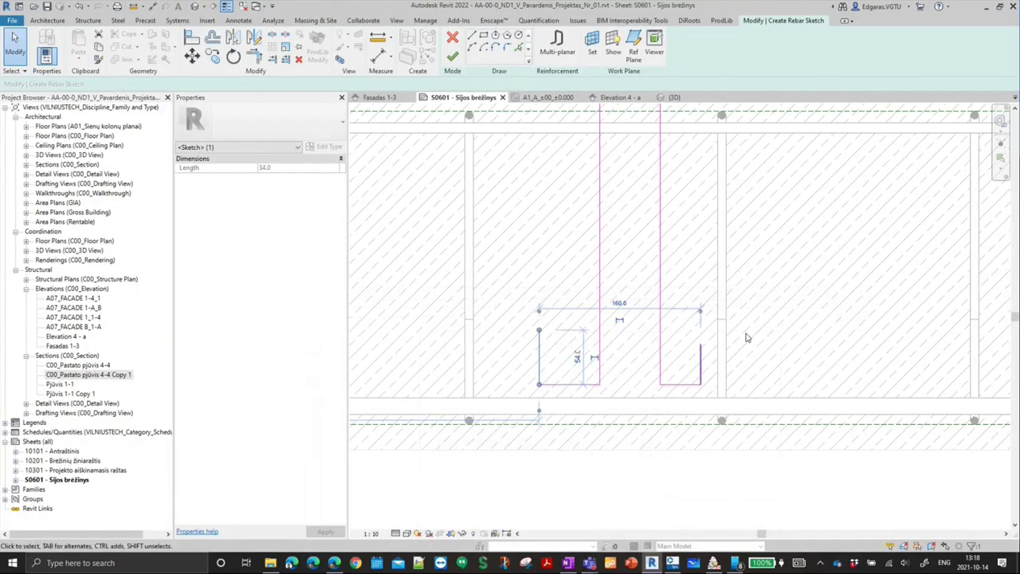
- Set the right hook leg to 54 as well, then reframe the whole rebar sketch
click(701, 364)
click(650, 364)
text(5)
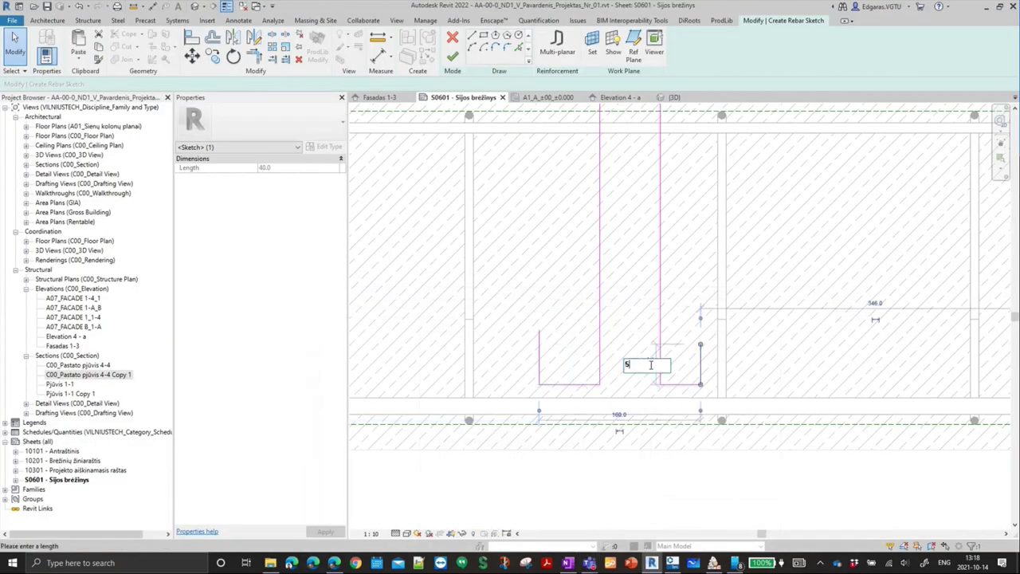
text(4)
key(Return)
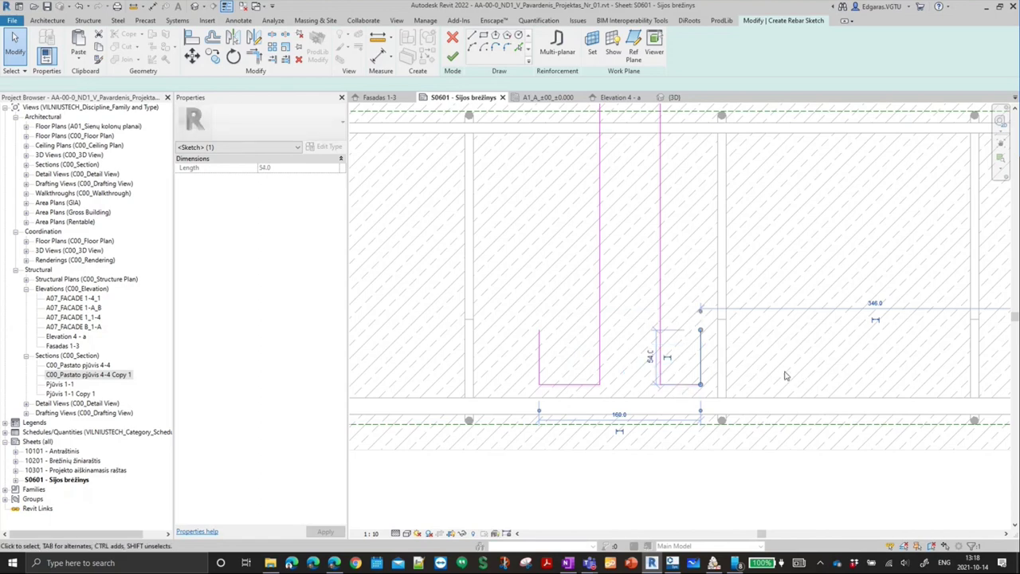
click(785, 375)
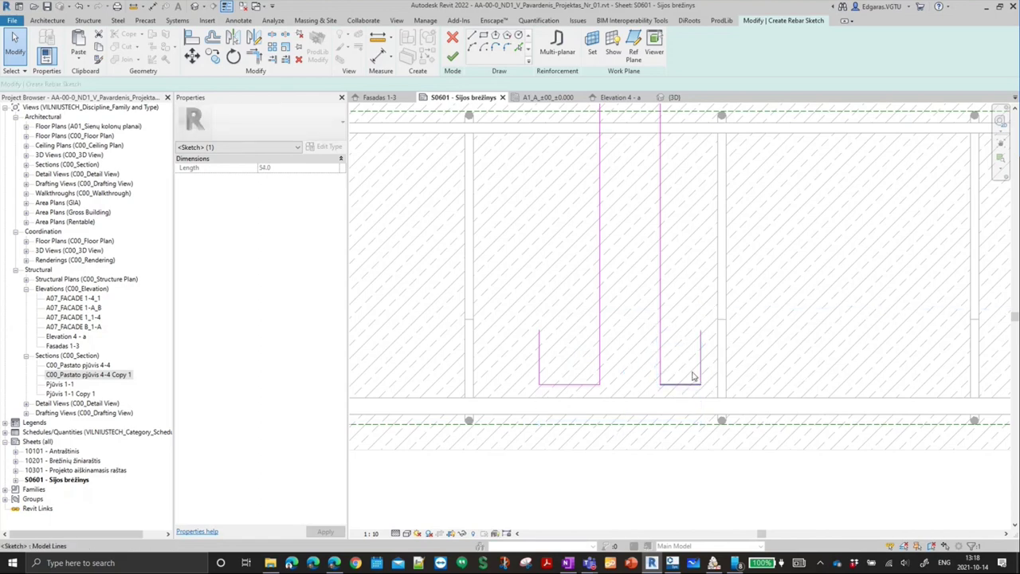
scroll(605, 370, down, 2)
mouse_move(644, 375)
middle_down()
mouse_move(586, 318)
mouse_move(594, 327)
middle_up()
click(612, 354)
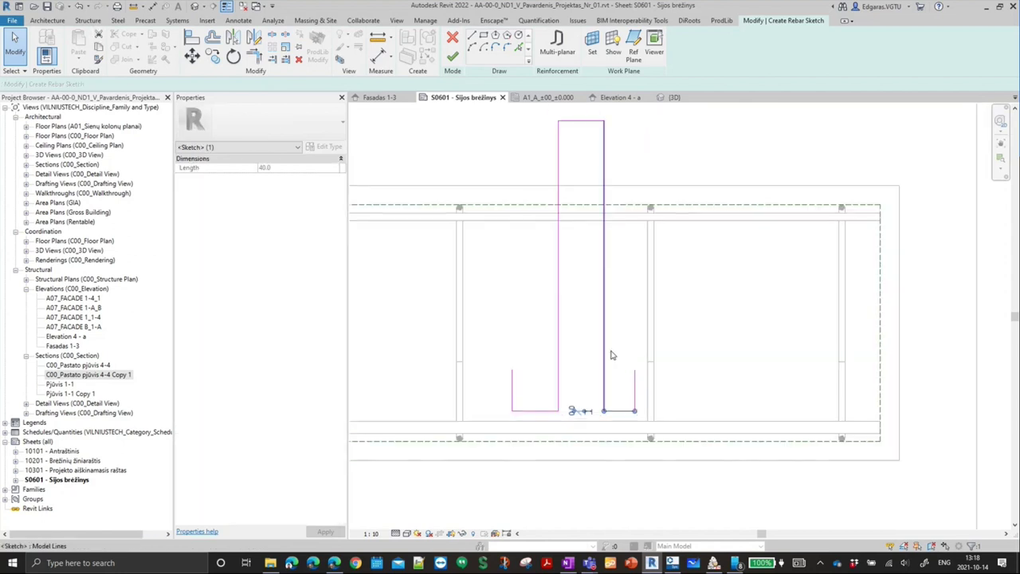
- Place an aligned dimension (DI) across the three vertical rebar legs
key(d)
key(i)
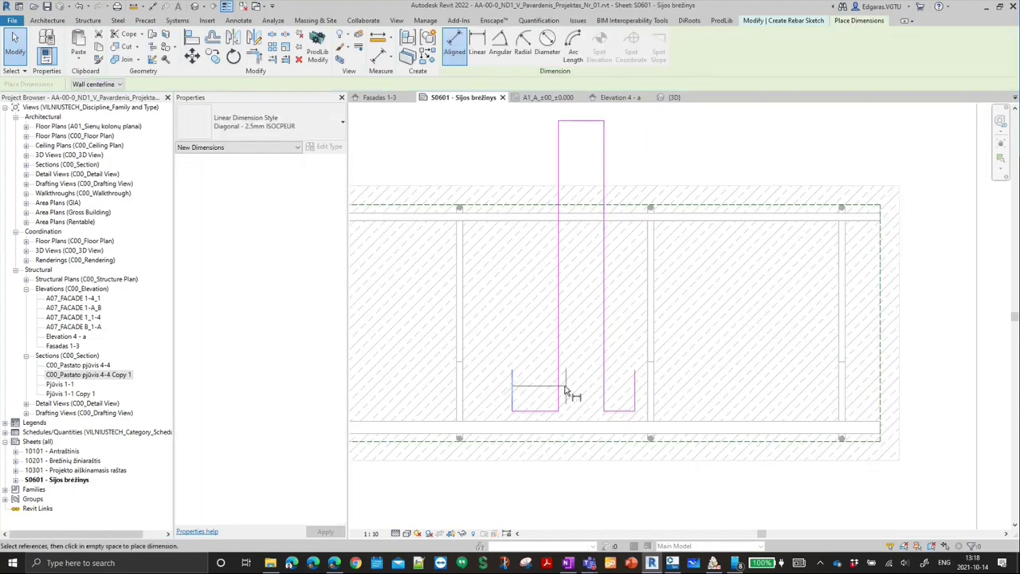
click(559, 391)
click(603, 372)
click(635, 372)
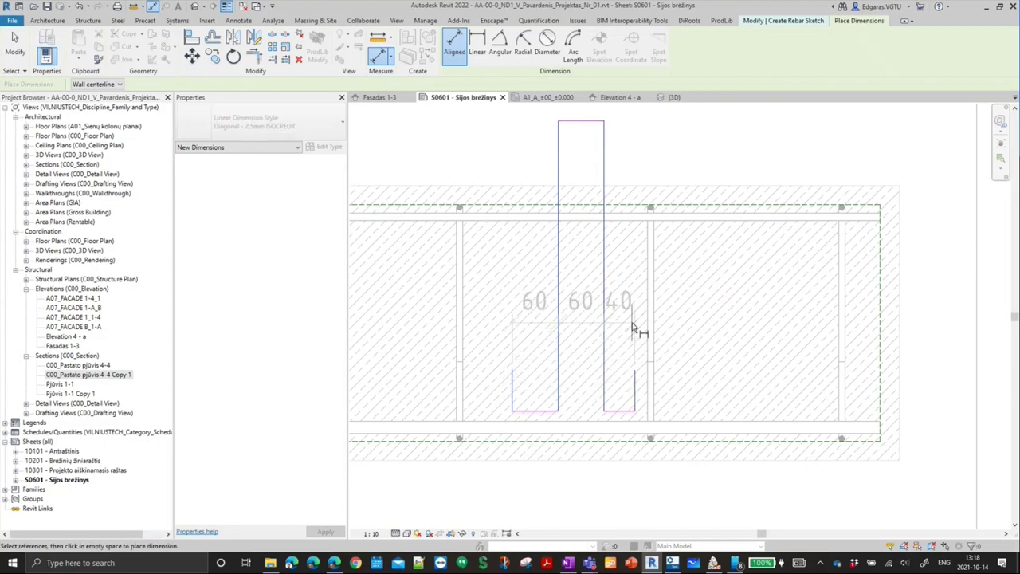
click(634, 322)
key(Escape)
key(Escape)
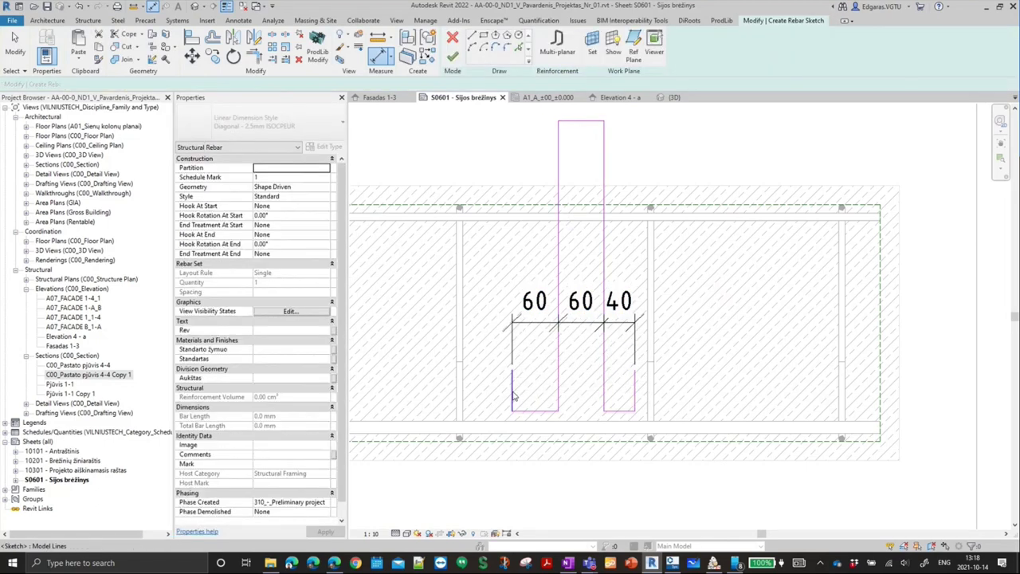
- Change both outer leg spacings to 56, leaving 60 in the middle
click(512, 374)
click(534, 301)
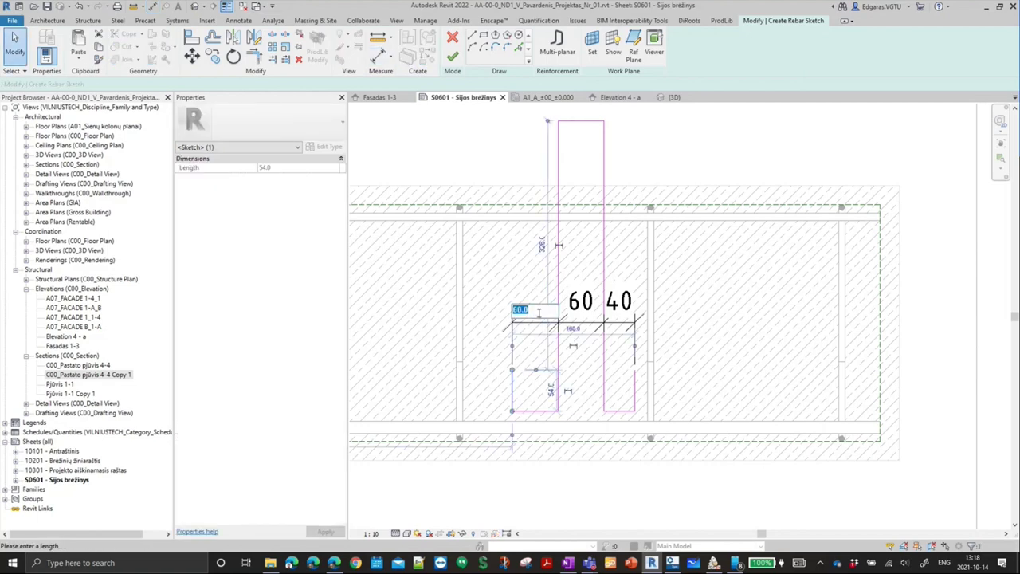
text(56)
key(Return)
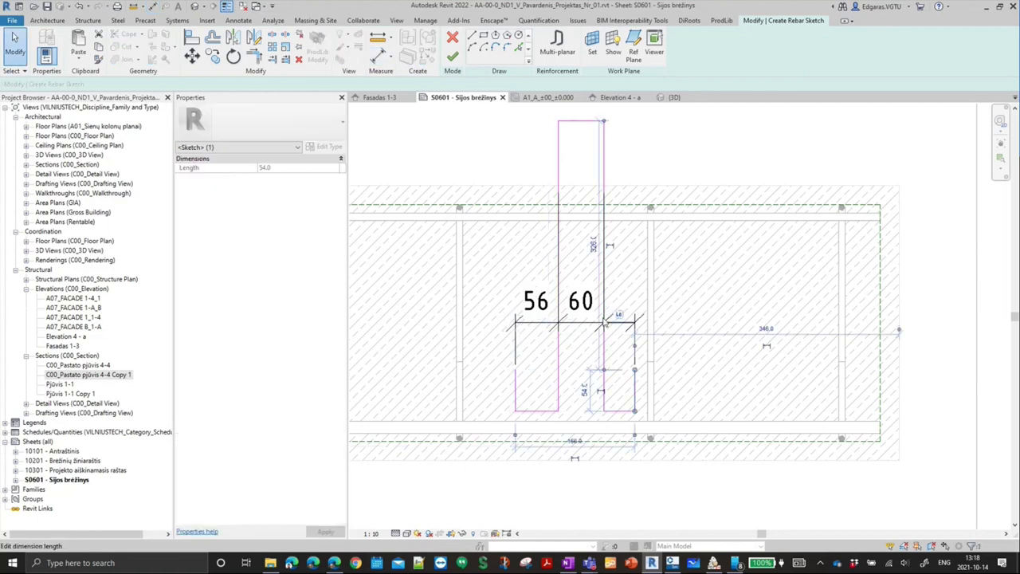
click(620, 317)
text(56)
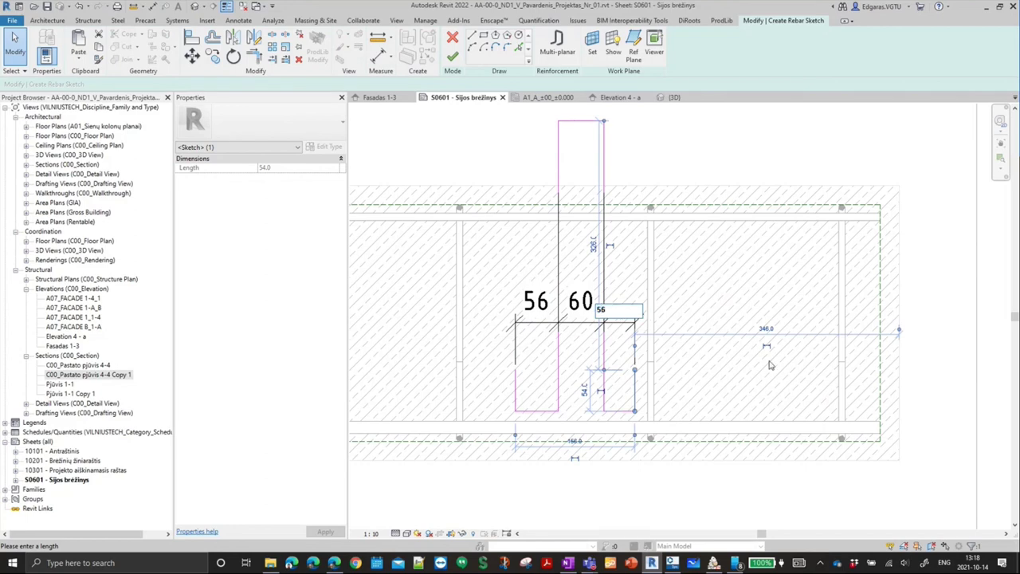
key(Return)
click(715, 325)
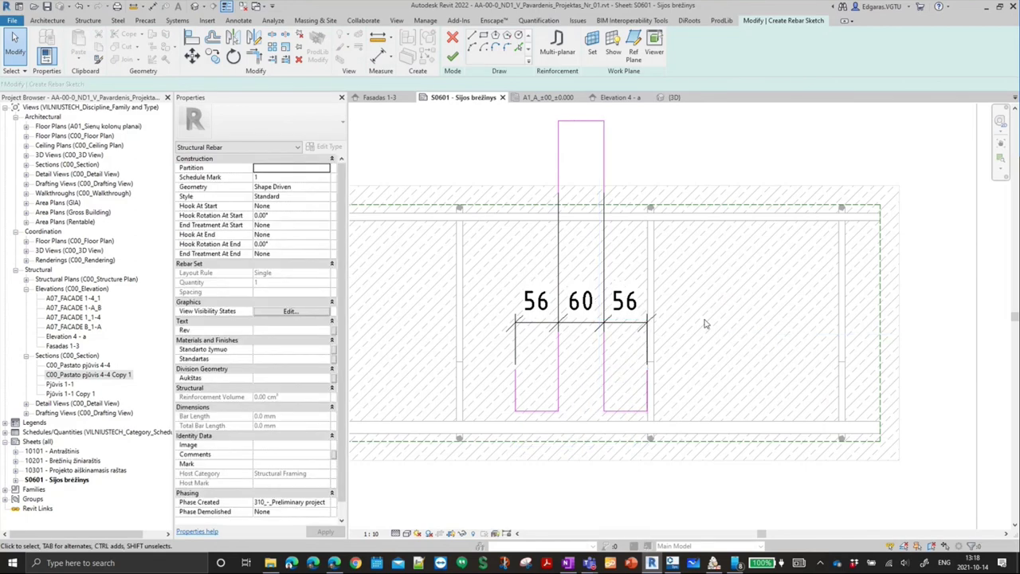
- Dimension the tall rebar line, which currently measures 380
key(d)
key(i)
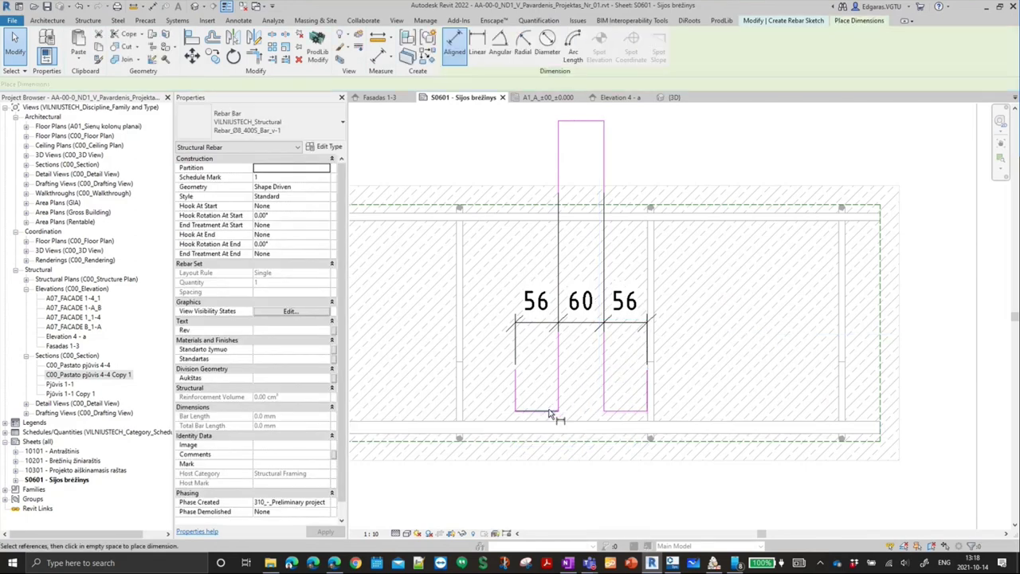
click(602, 152)
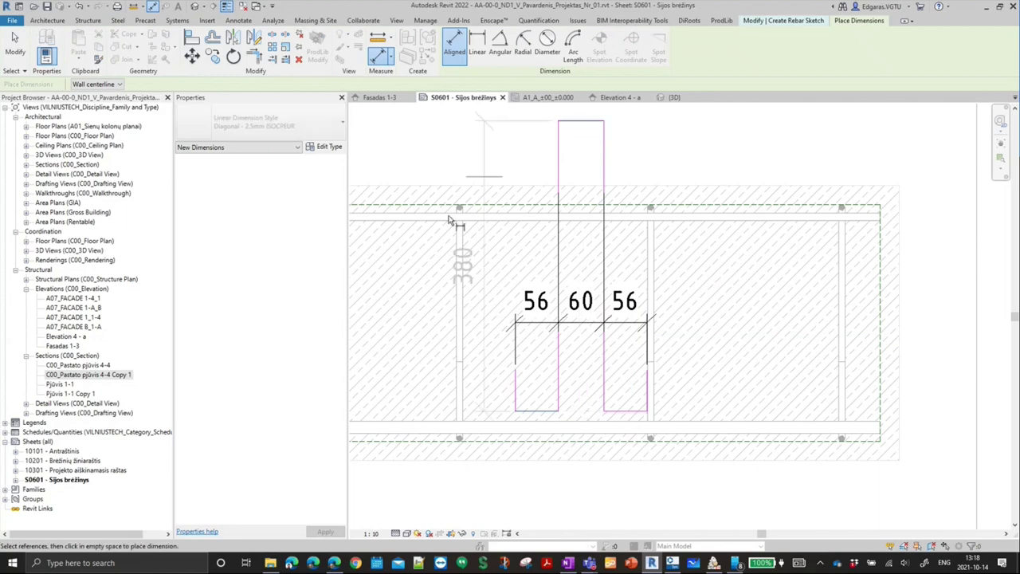
click(483, 159)
key(Escape)
key(Escape)
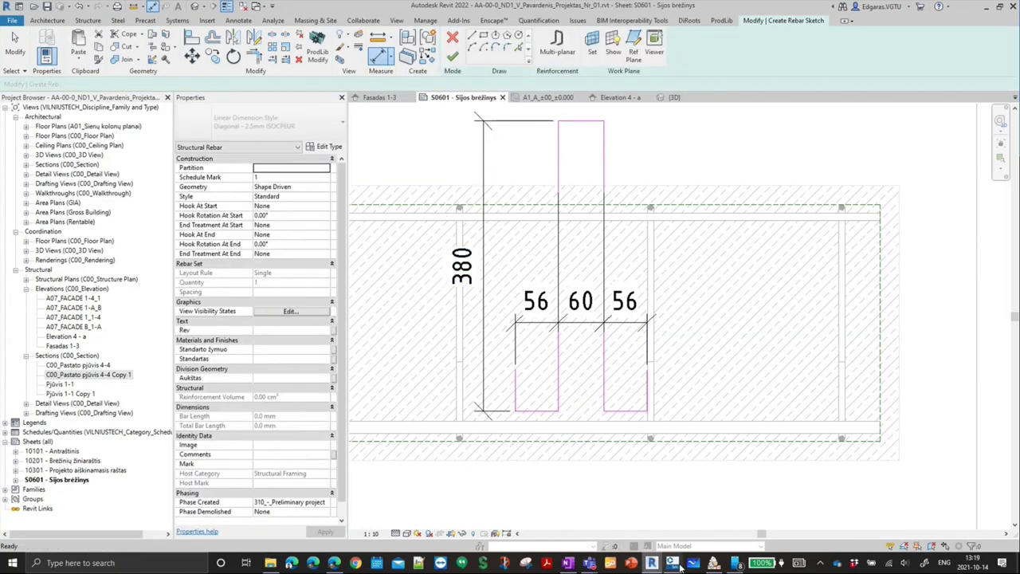
mouse_move(588, 562)
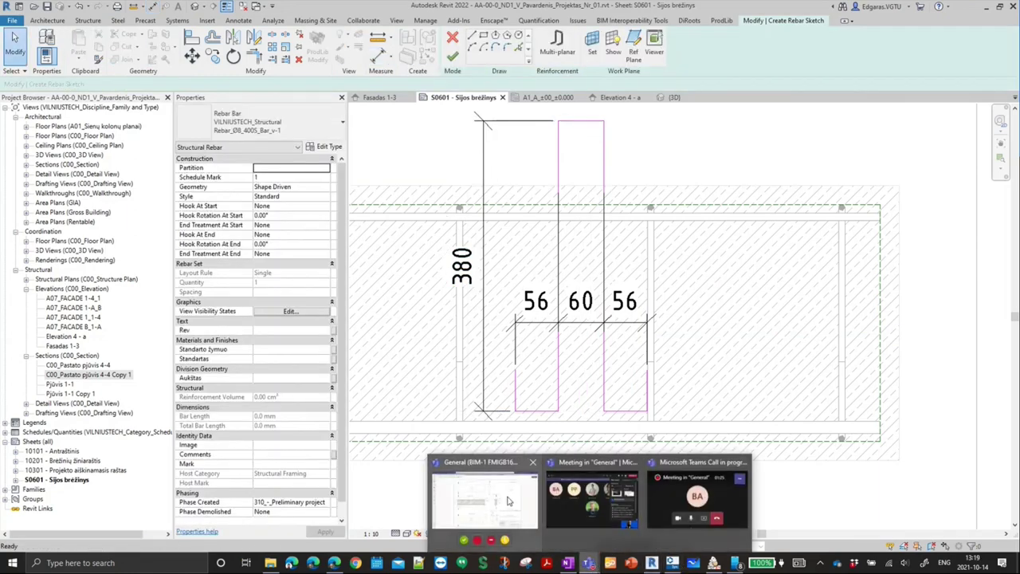
- After checking the reference schema, change the tall line's height to 385 (360+25)
click(508, 501)
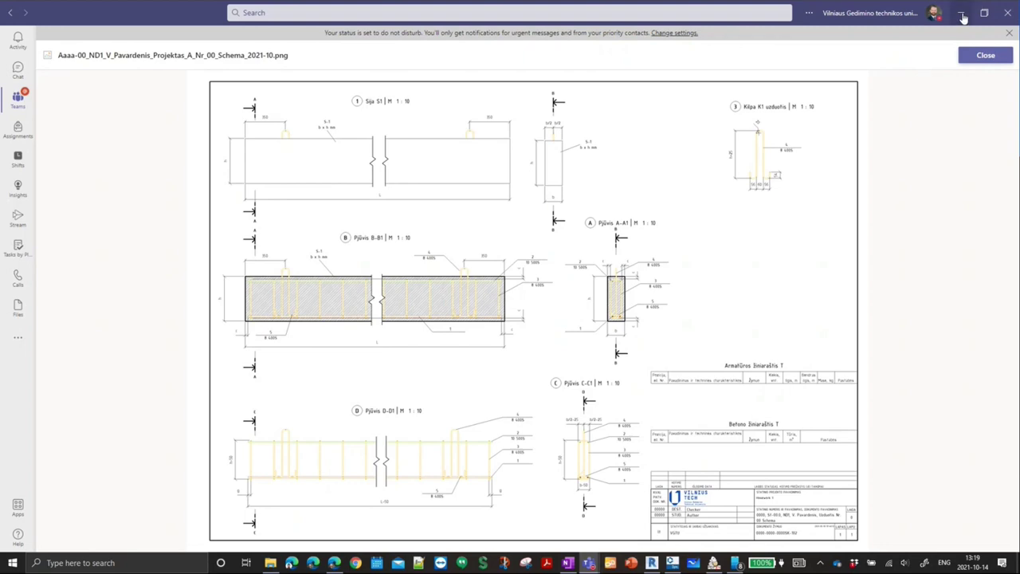
click(962, 15)
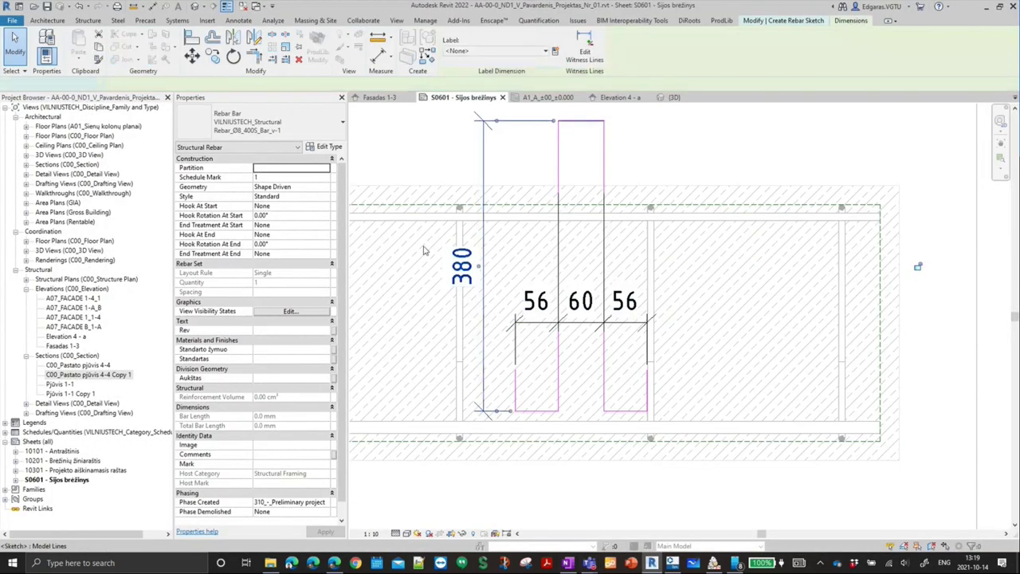
click(481, 267)
click(475, 269)
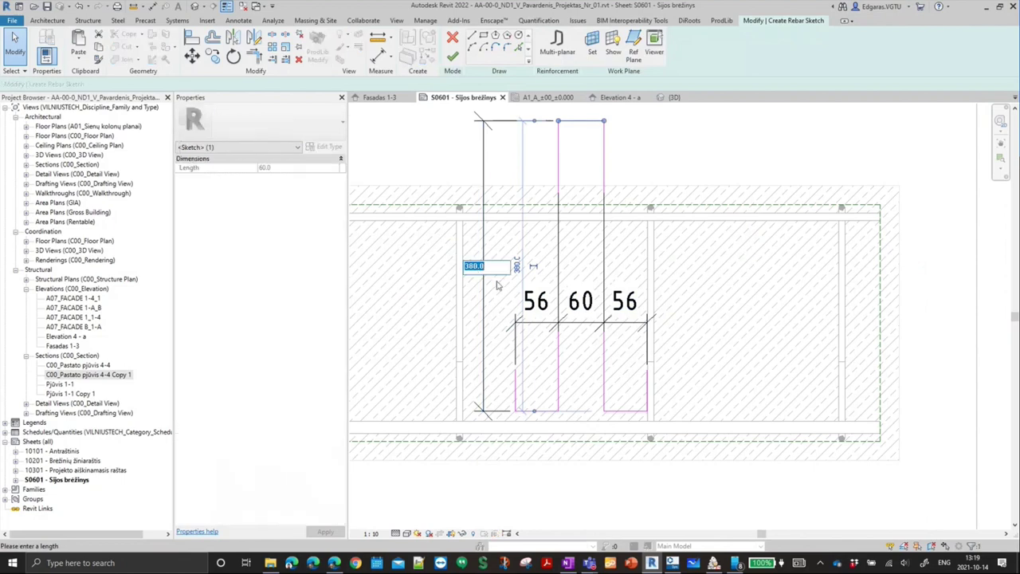
text(4)
key(Return)
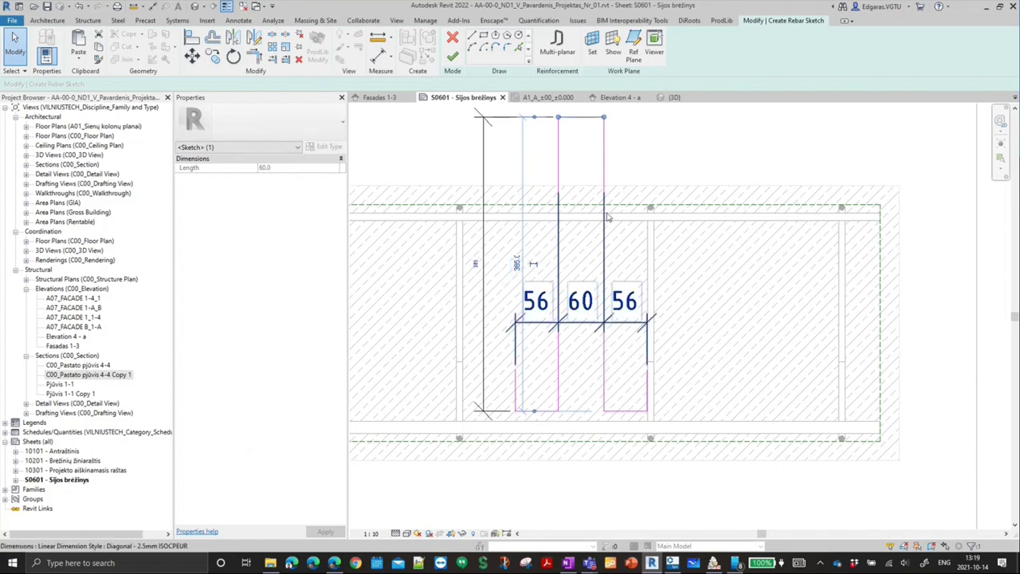
click(482, 257)
key(Escape)
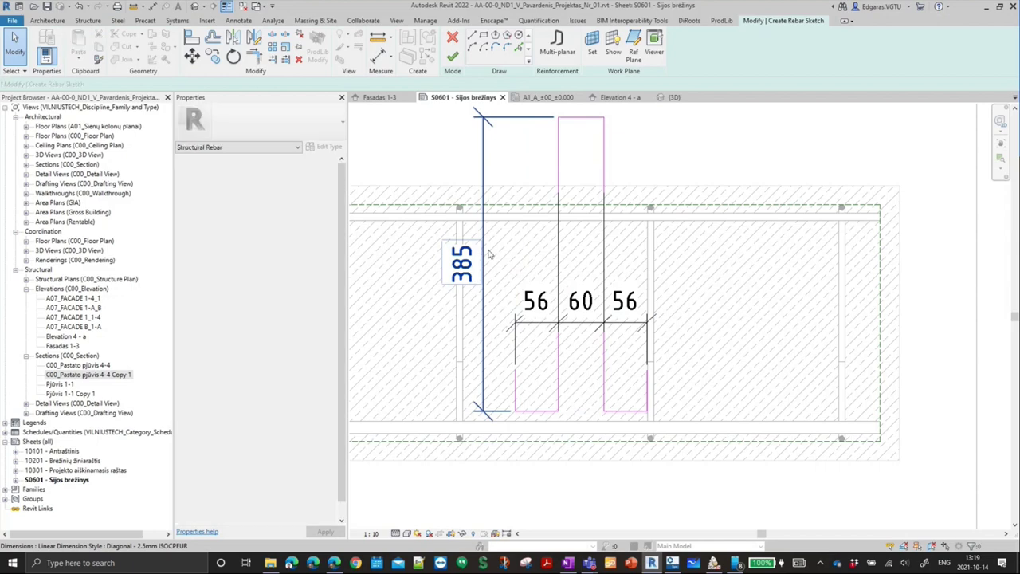
scroll(553, 303, down, 1)
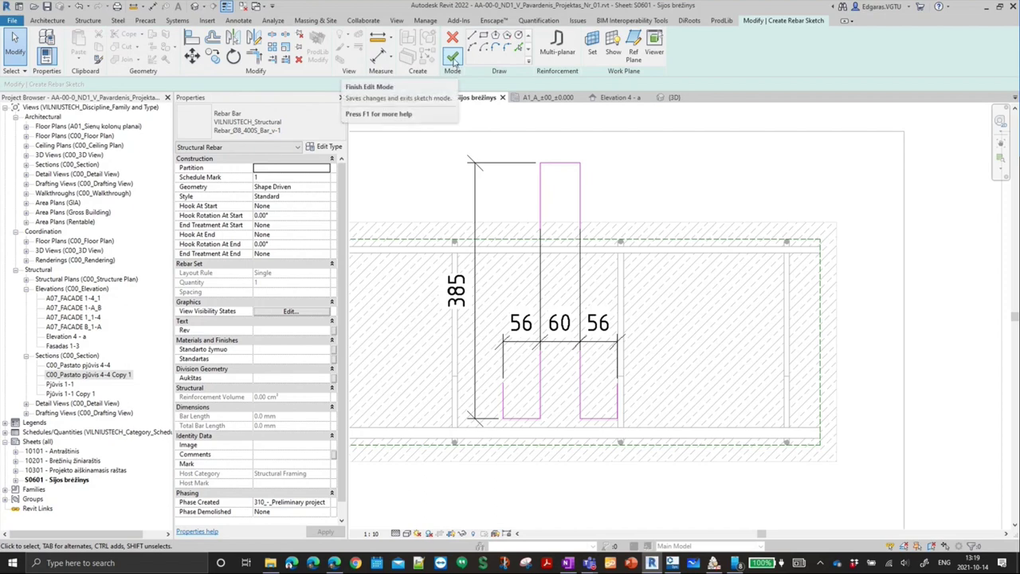
- After the shape-solve error on finishing, set the Ø8_400S type's Standard Bend Diameter to 30 mm
click(452, 57)
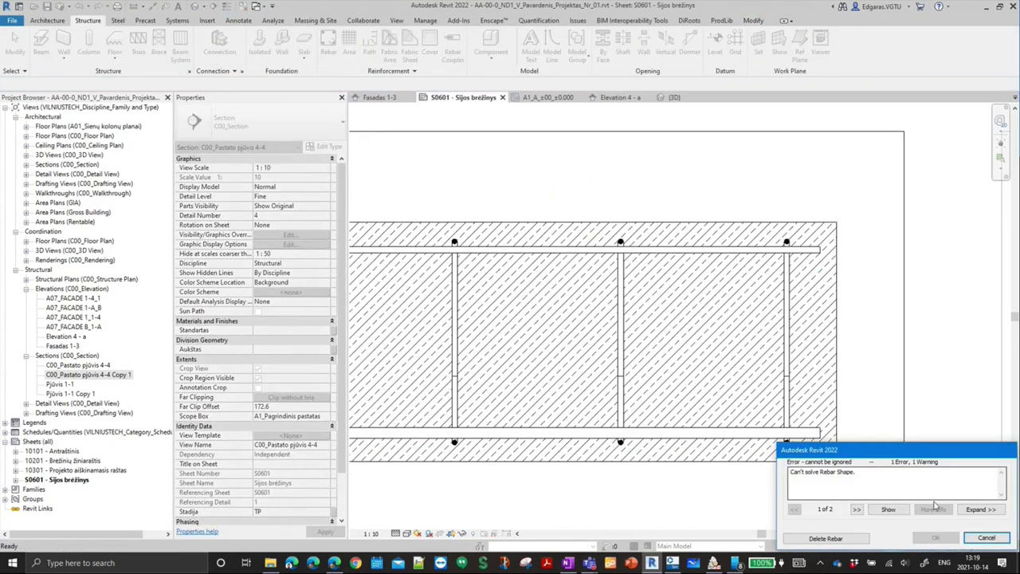
click(1001, 542)
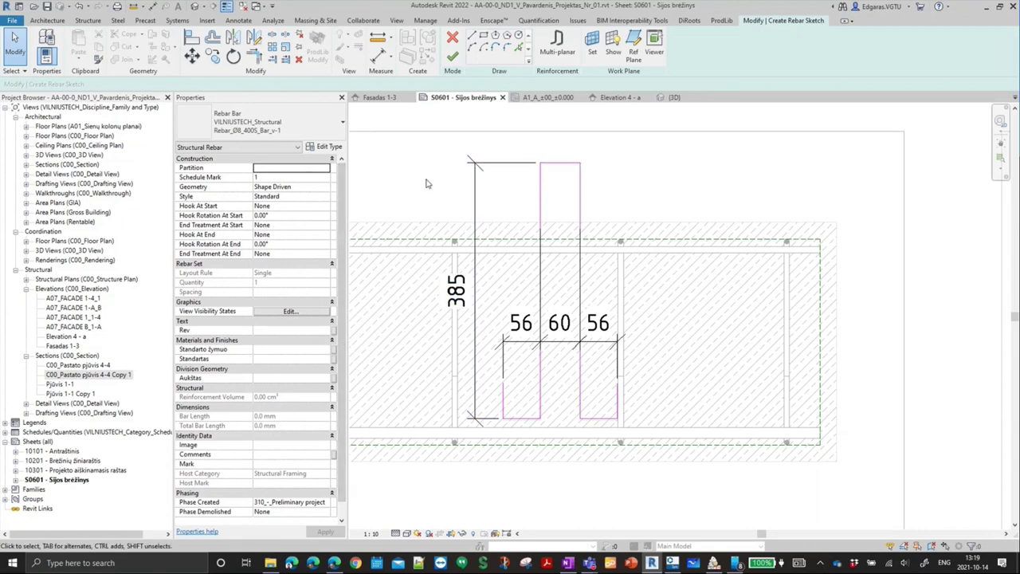
click(326, 147)
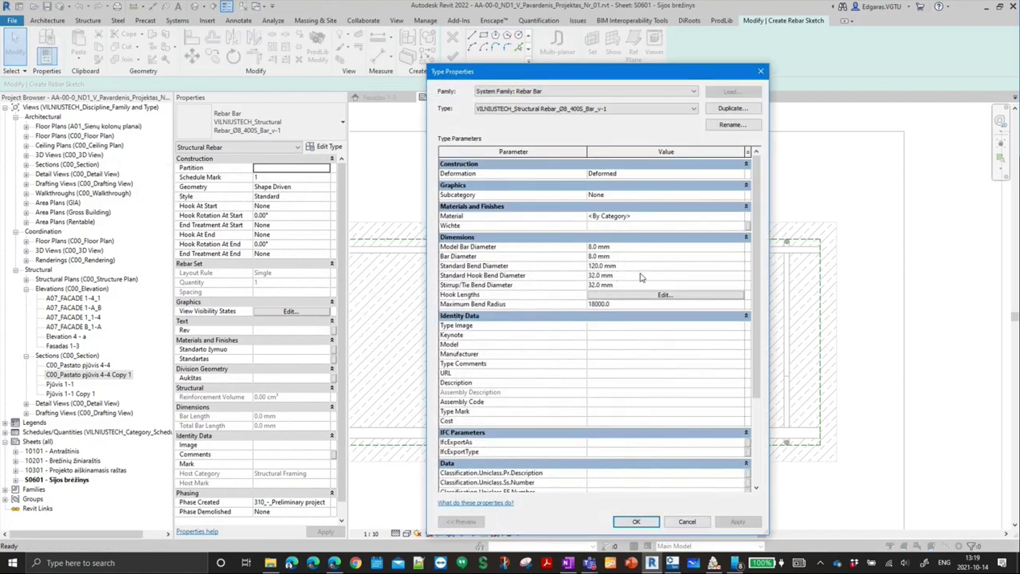
drag(639, 268, 577, 269)
key(End)
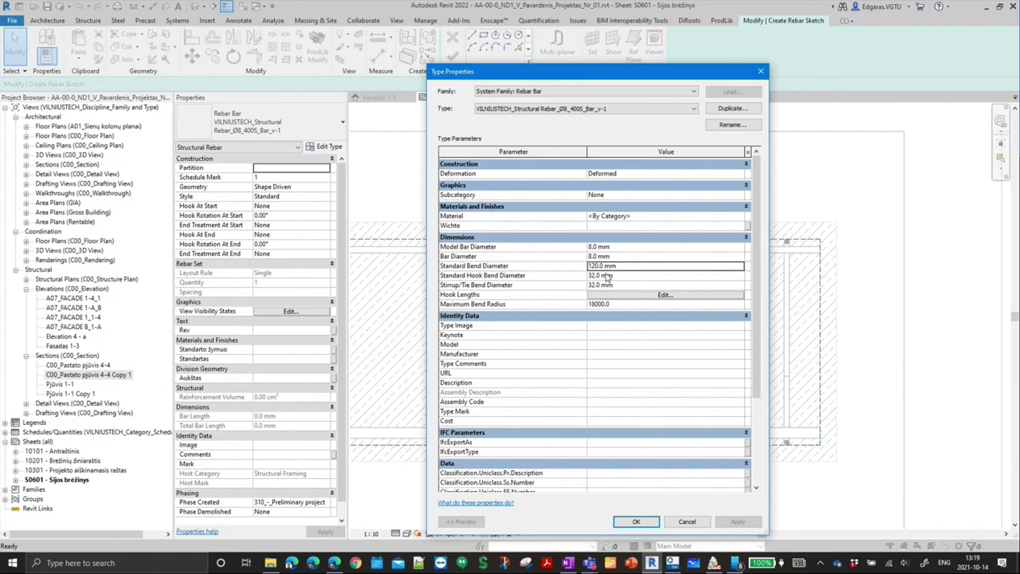
key(shift+Home)
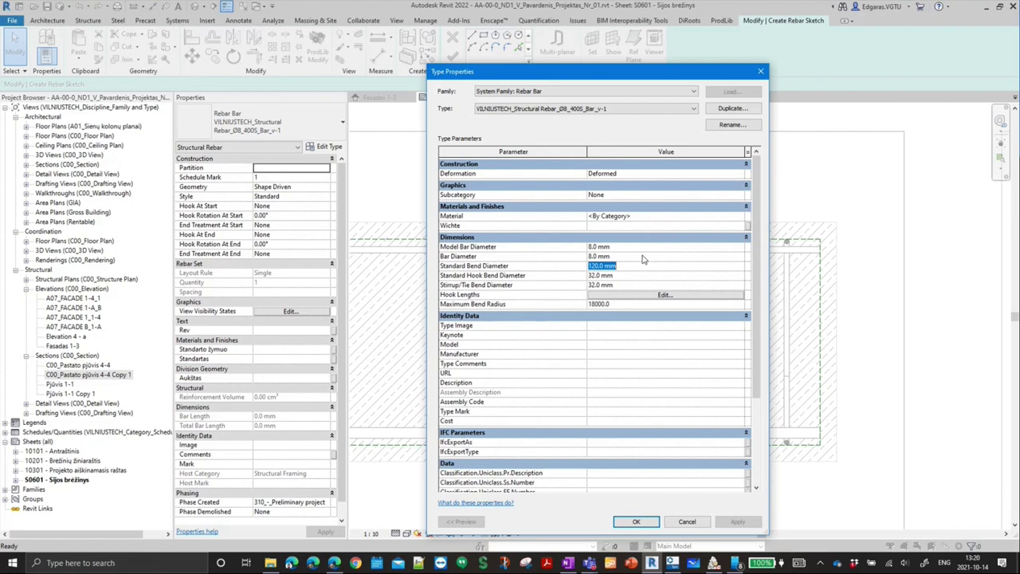
text(30)
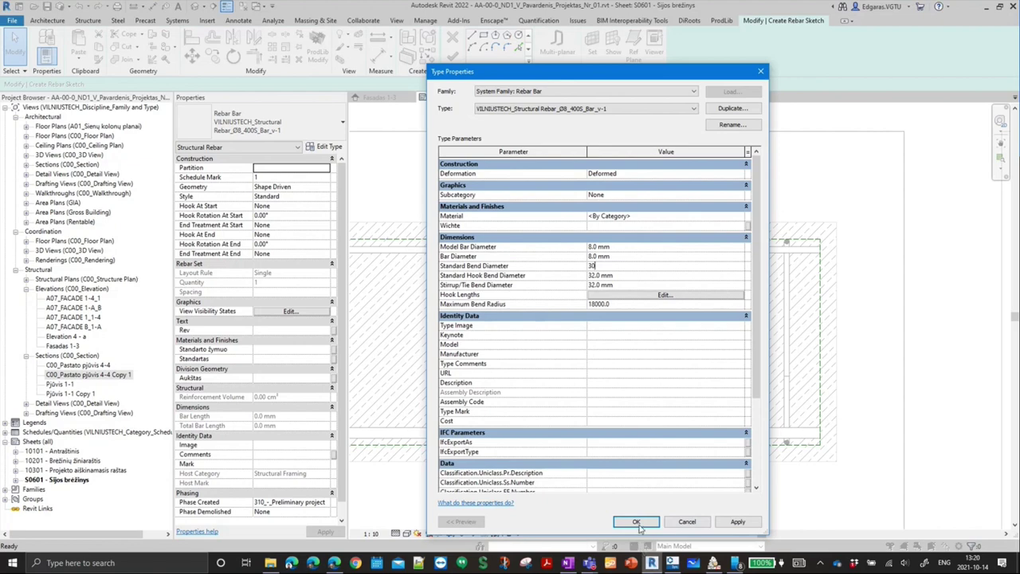
click(638, 523)
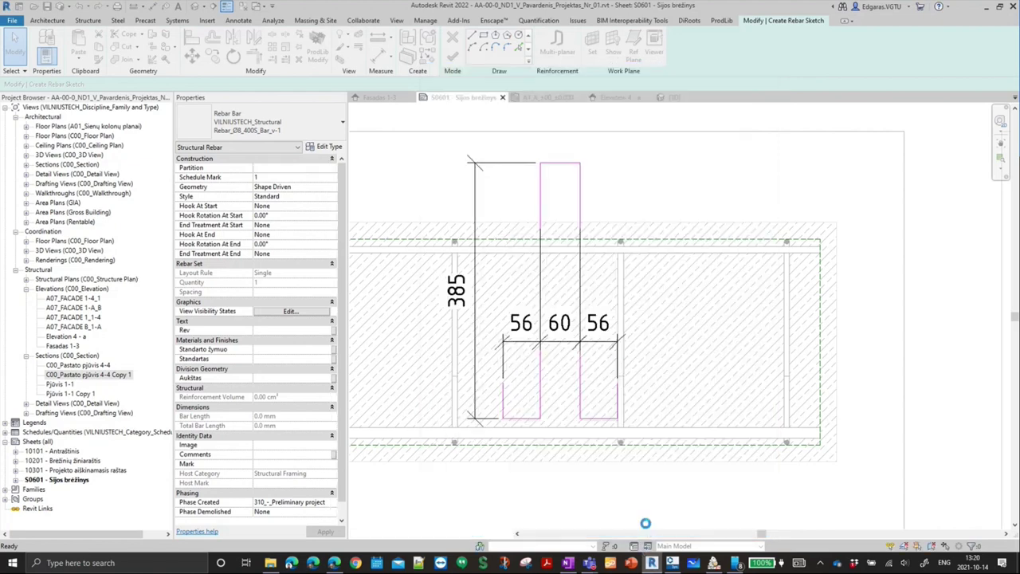
- Finish the rebar sketch, then move (MV) the U-bar down from its midpoint
scroll(546, 160, up, 3)
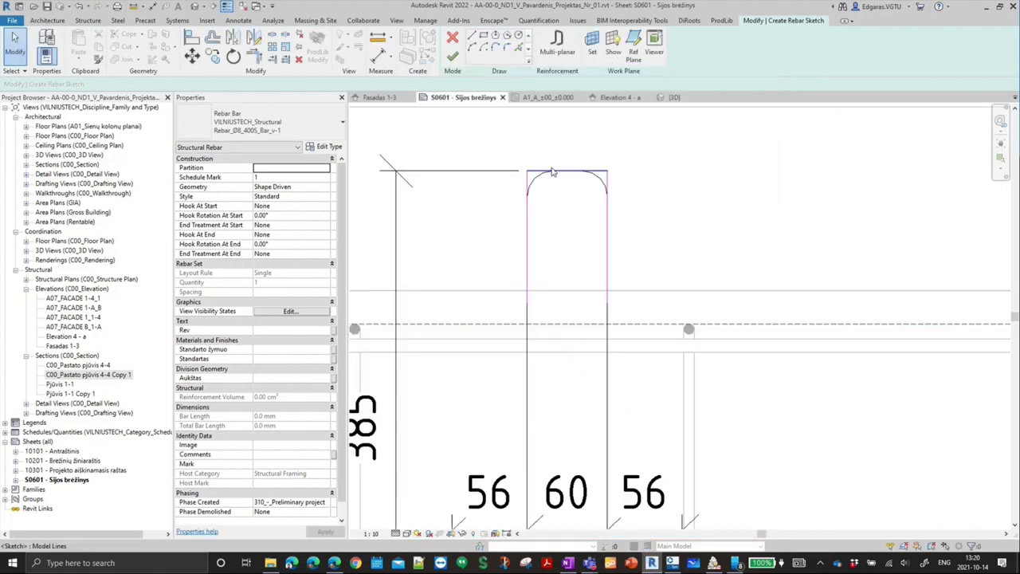
scroll(542, 172, up, 3)
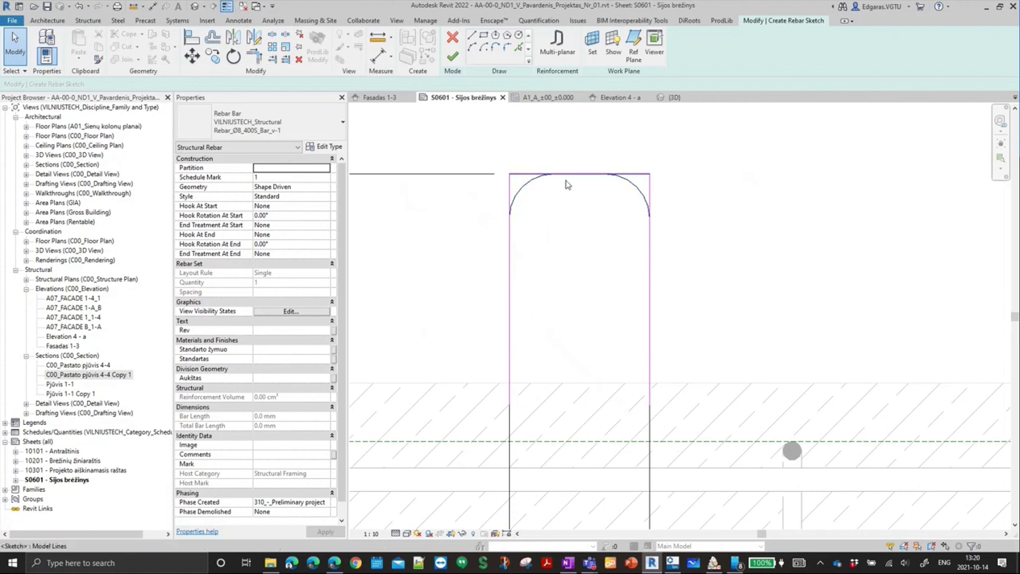
scroll(525, 191, down, 3)
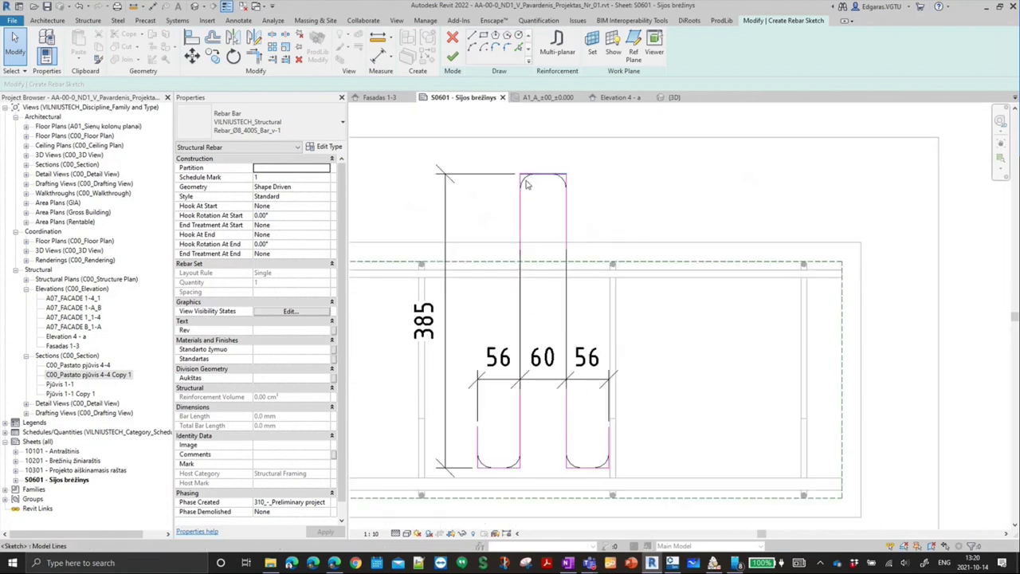
key(Return)
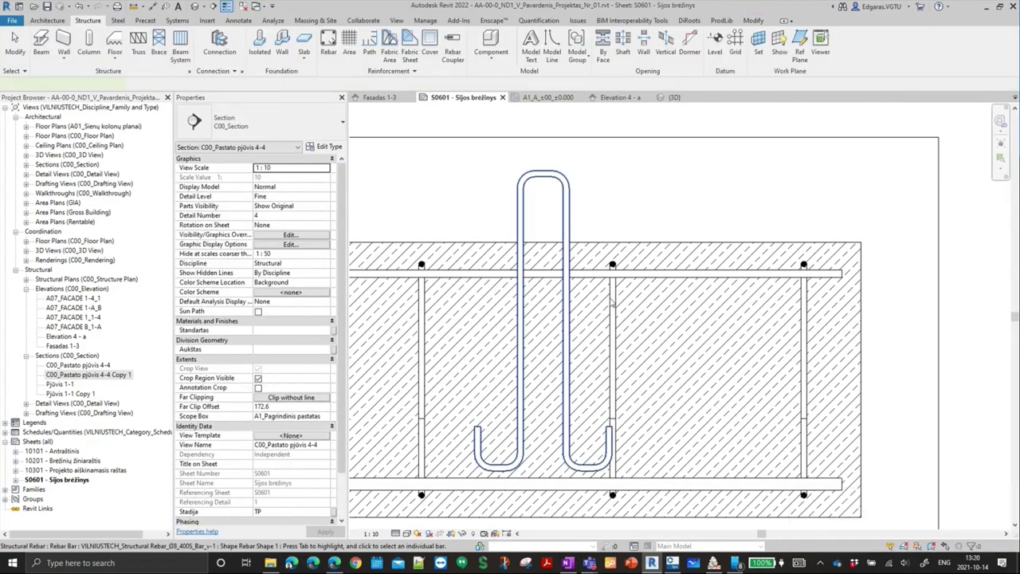
click(613, 302)
scroll(590, 447, up, 3)
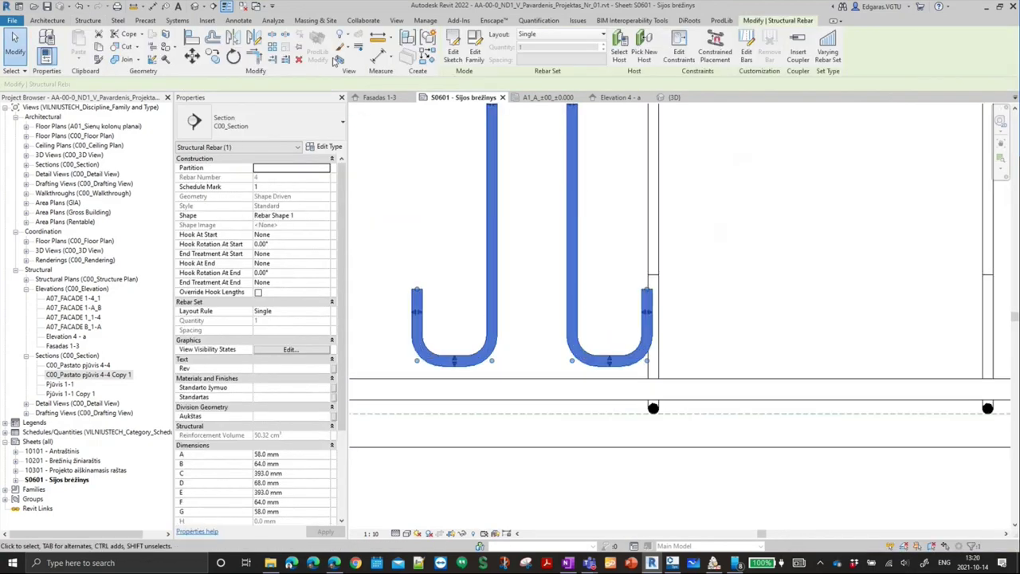
key(m)
key(v)
click(612, 358)
click(609, 381)
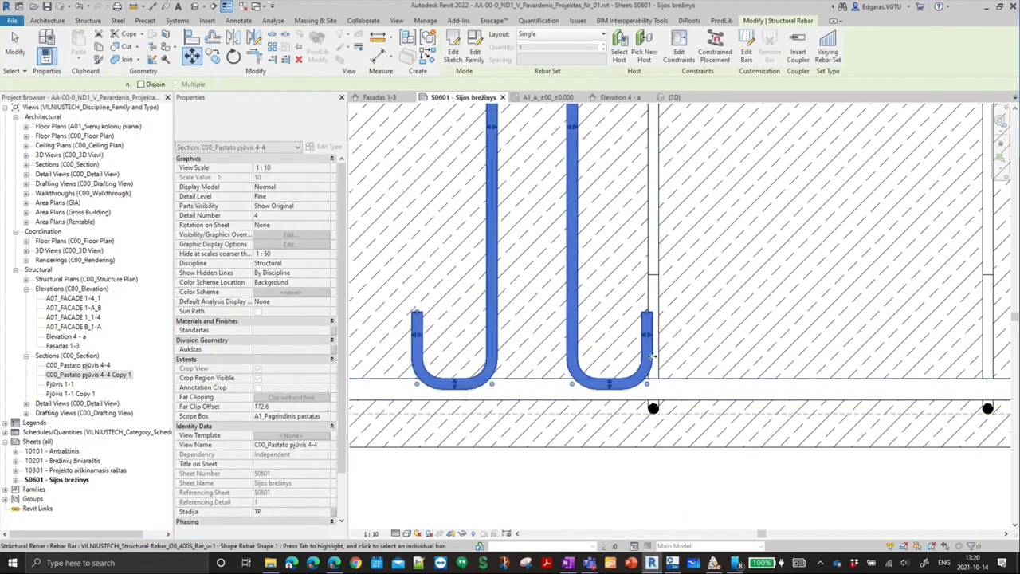
scroll(695, 364, down, 2)
- Reselect the U-bar, compare with the reference drawing, and begin another move from its top
click(604, 320)
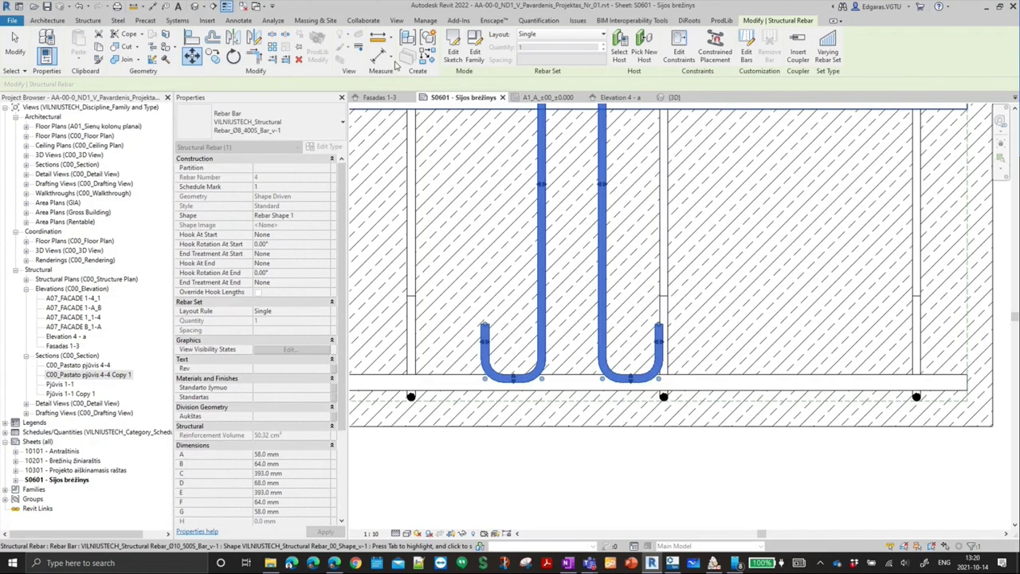
scroll(568, 443, down, 2)
scroll(625, 382, down, 2)
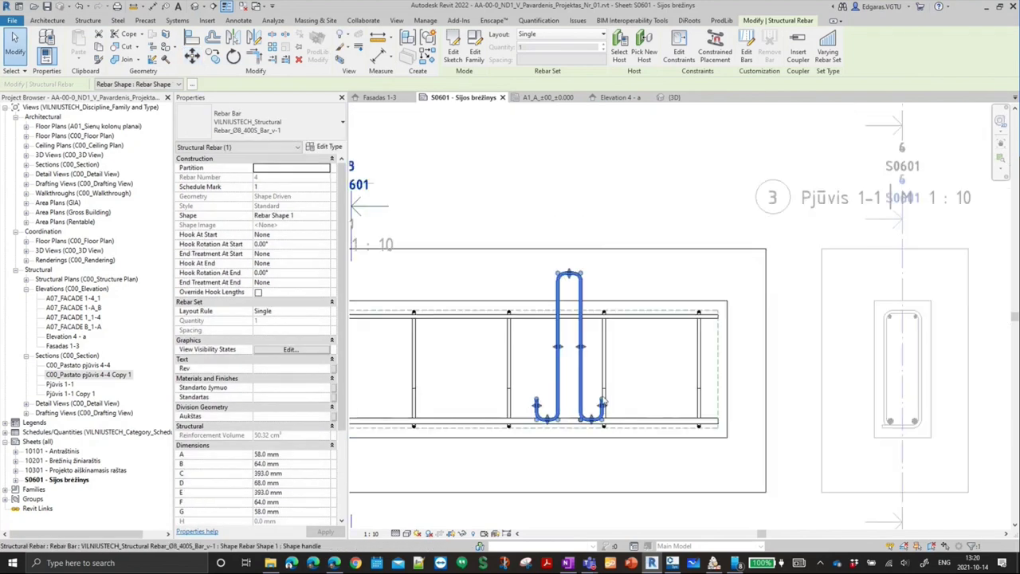
scroll(653, 353, up, 2)
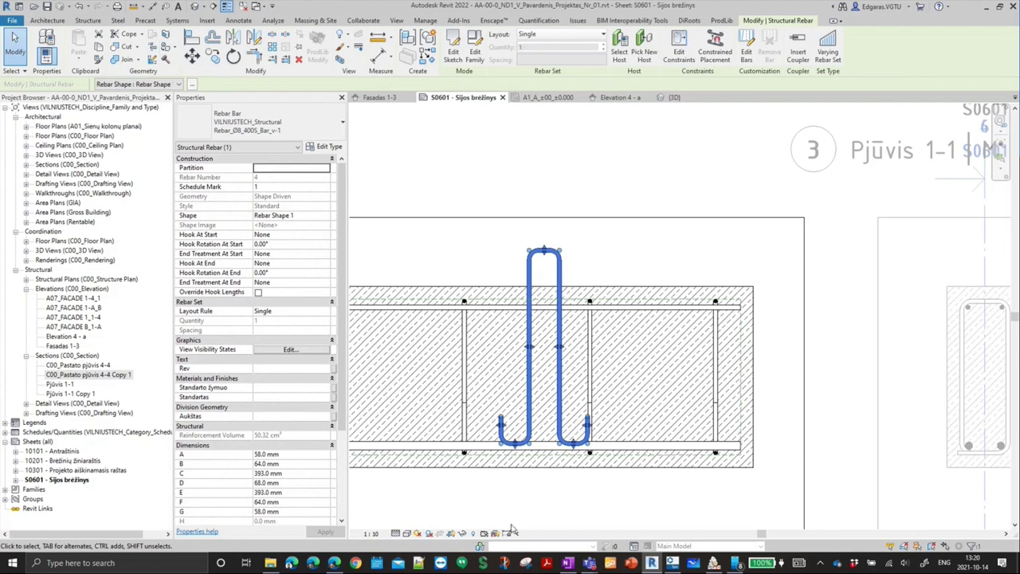
mouse_move(588, 563)
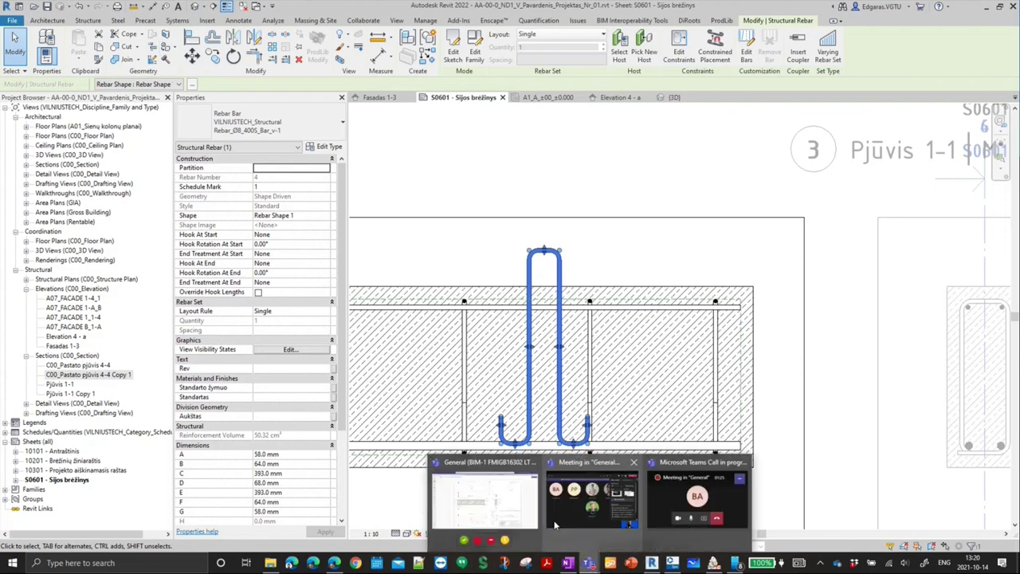
click(476, 495)
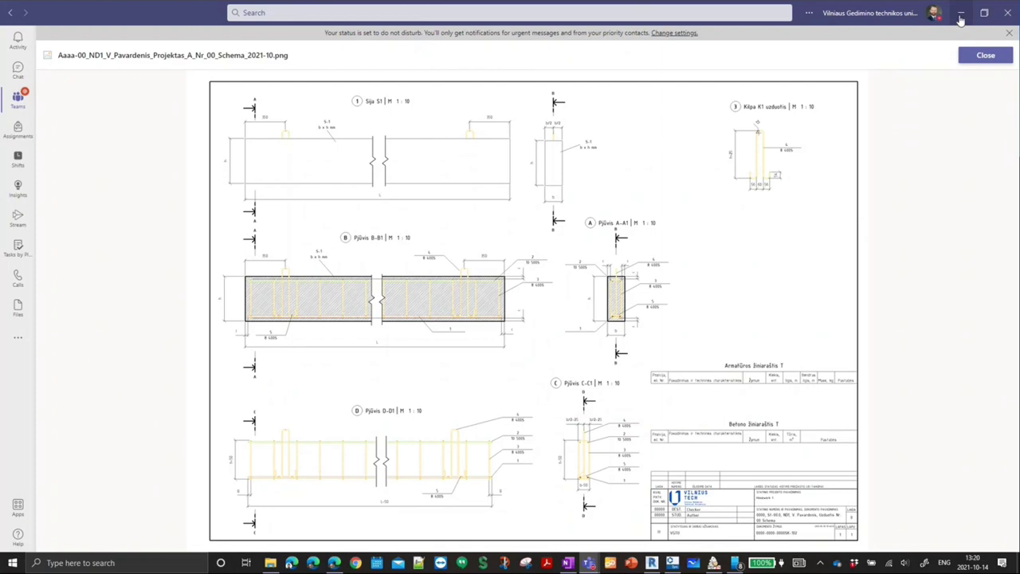
click(962, 18)
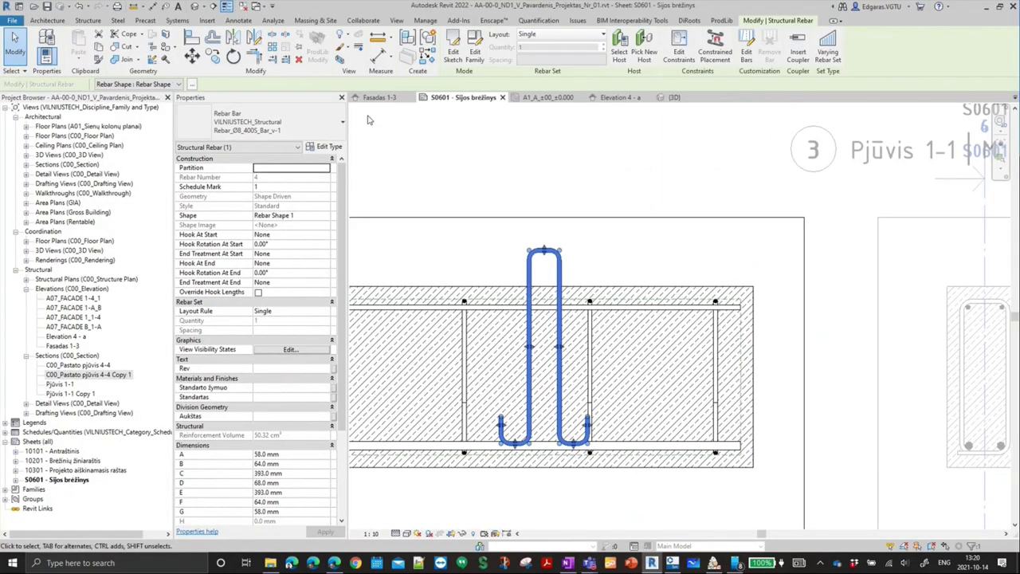
click(191, 56)
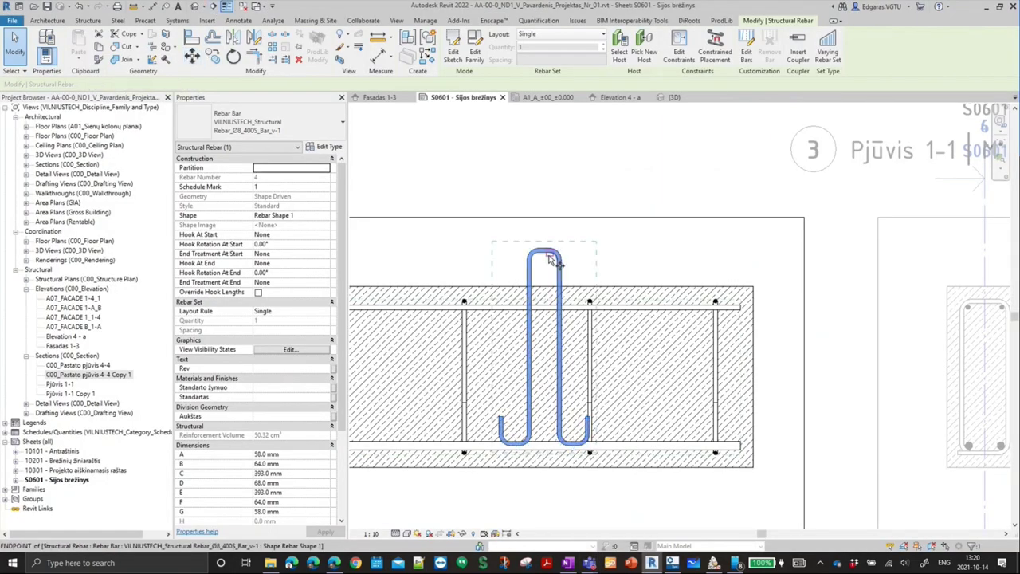
click(544, 258)
scroll(550, 255, up, 1)
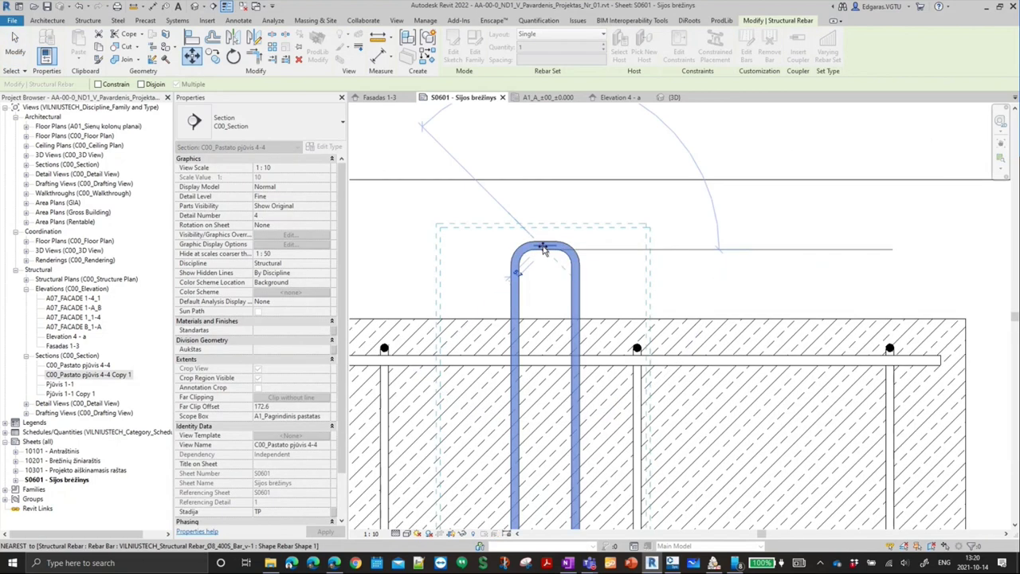
scroll(757, 283, up, 1)
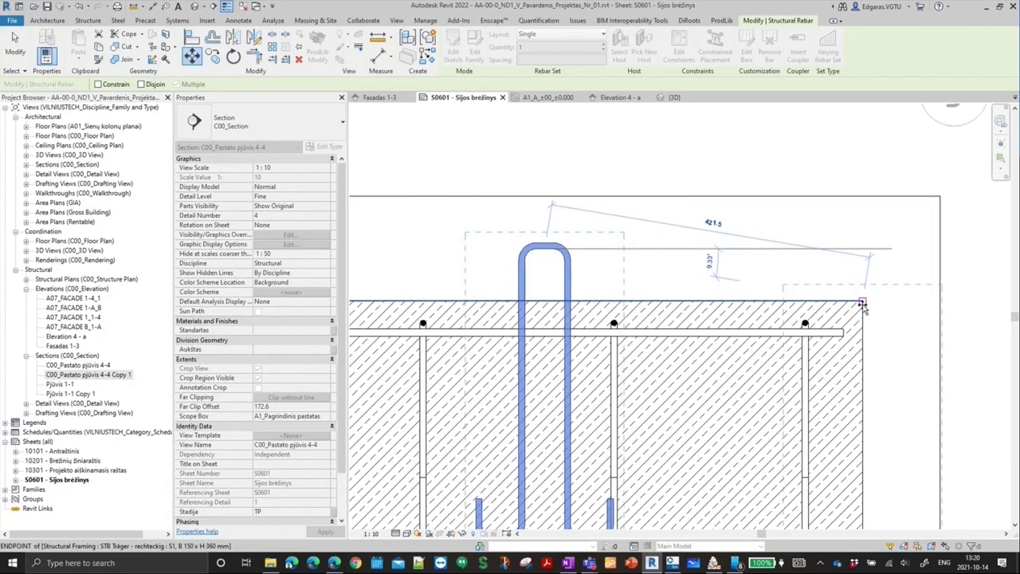
- Move the U-shaped rebar 350 mm by a typed distance
click(802, 254)
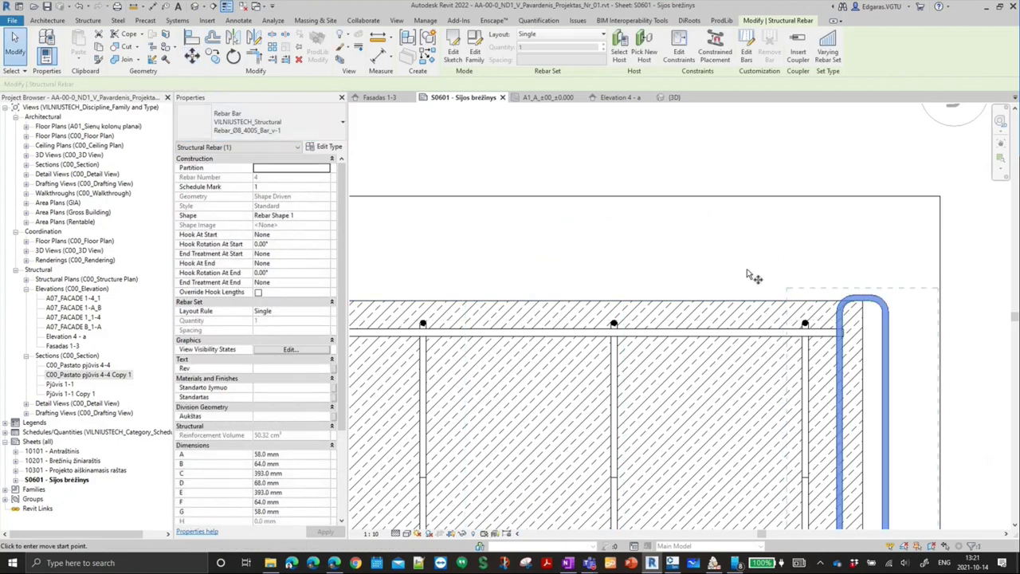
click(650, 269)
text(350)
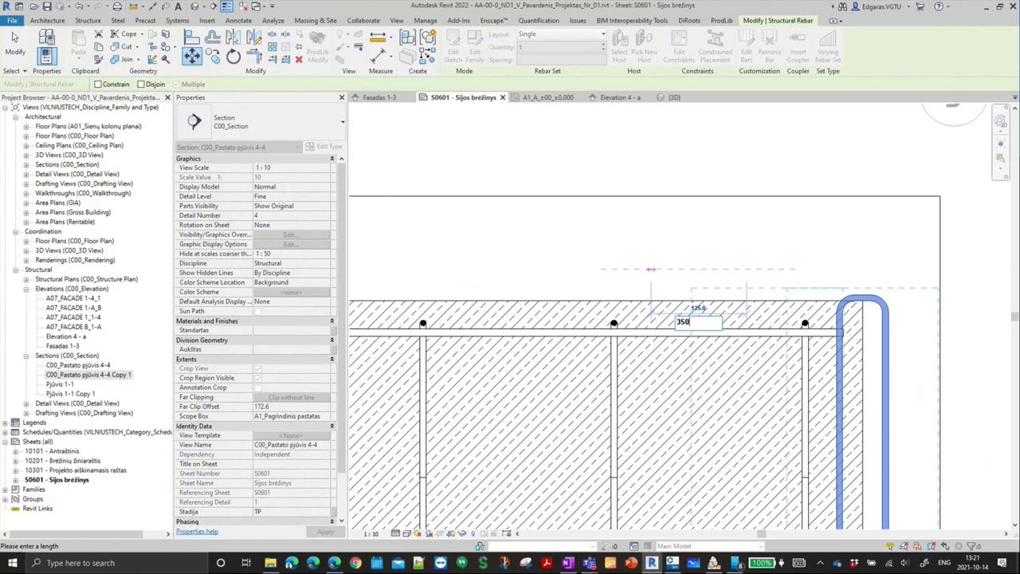
key(Return)
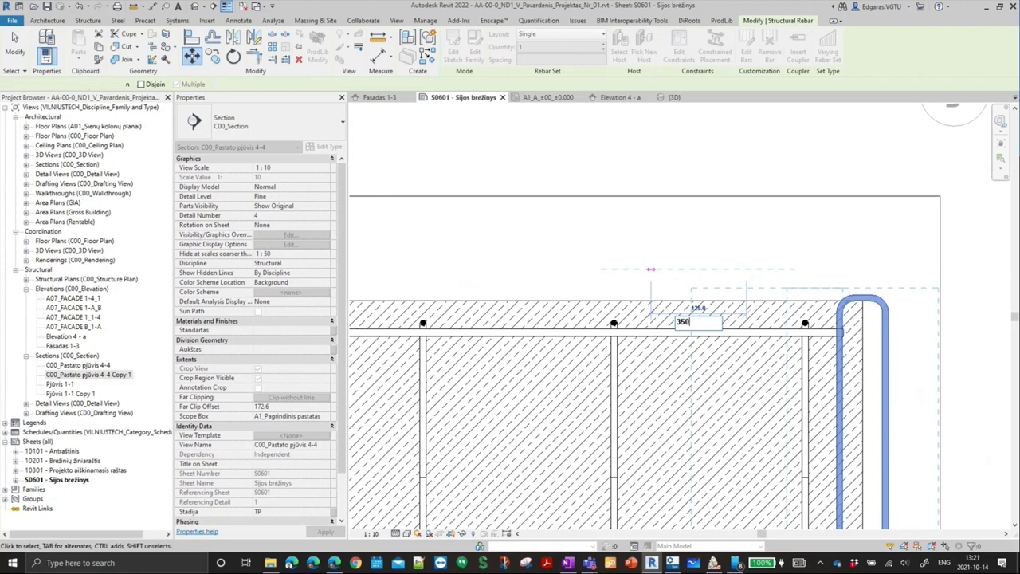
scroll(637, 335, down, 3)
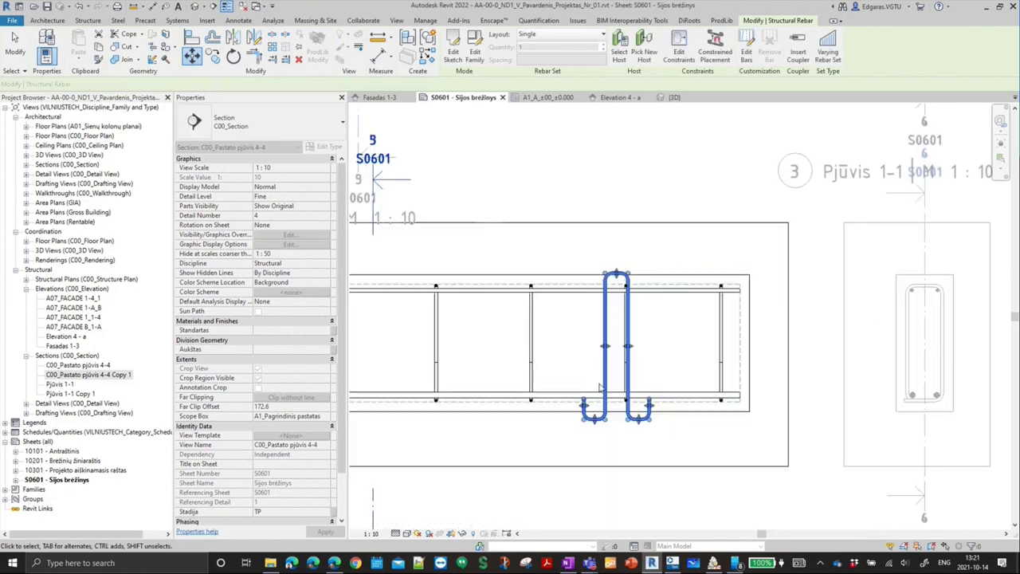
- Move the rebar up from its hook bottom so the hooks reach the reinforcement line
click(192, 54)
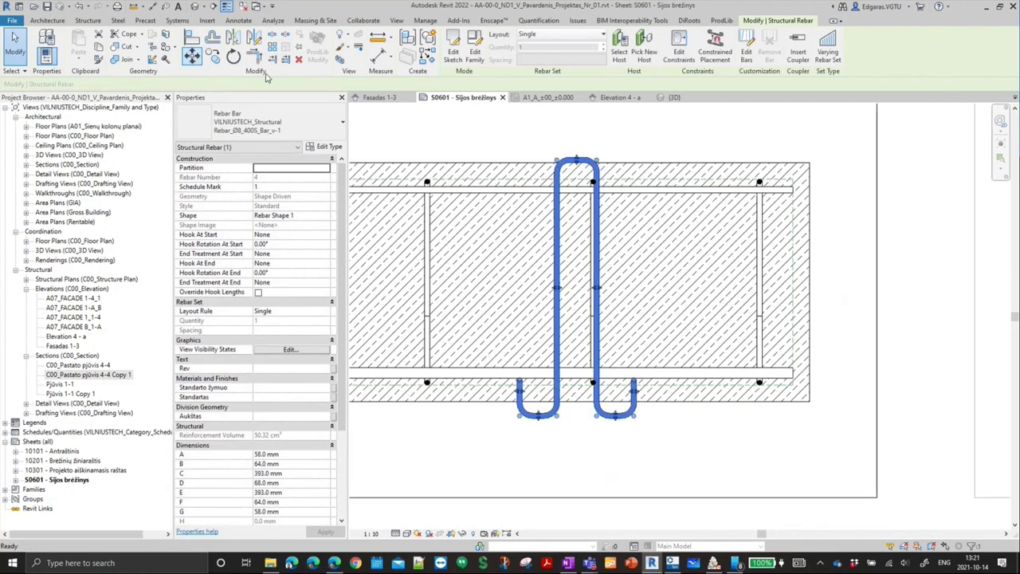
scroll(615, 418, up, 2)
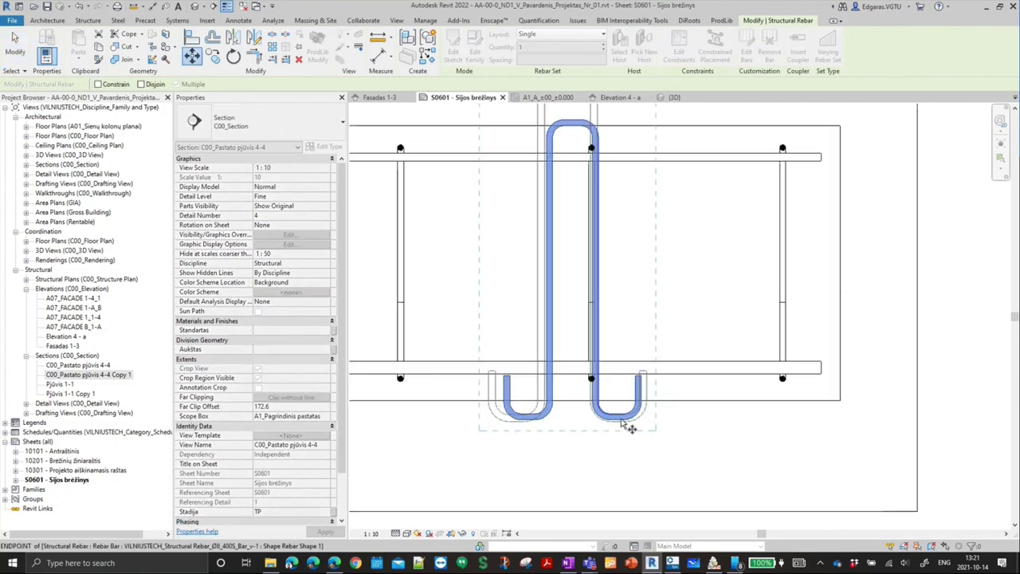
scroll(614, 420, up, 1)
click(624, 418)
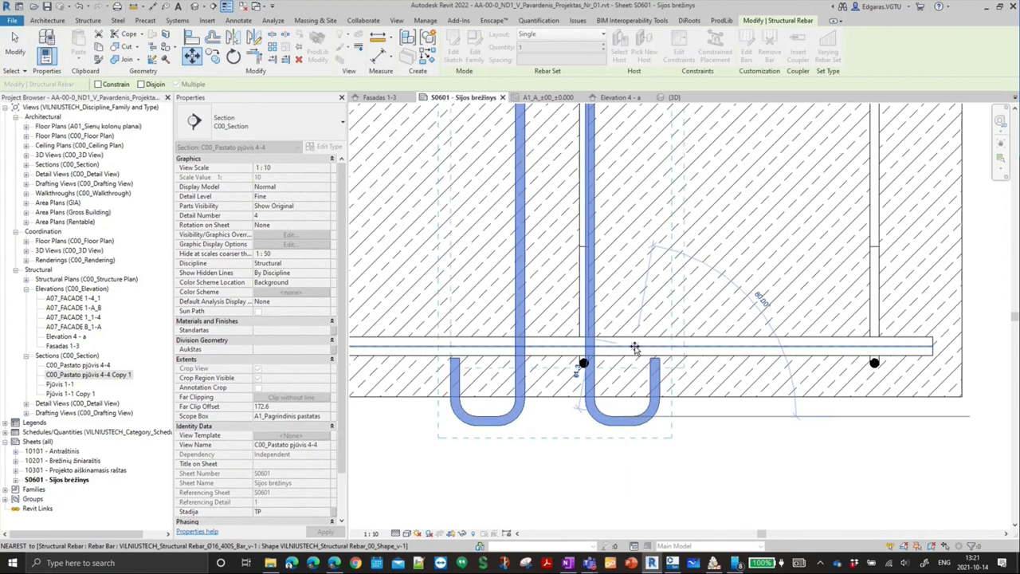
click(635, 348)
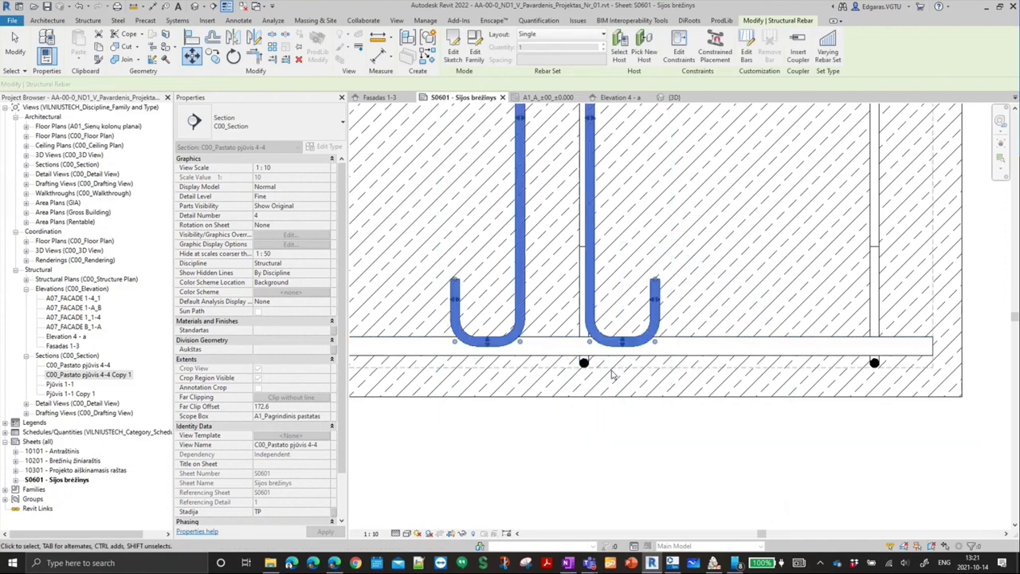
middle_drag(658, 309, 613, 478)
scroll(542, 199, up, 5)
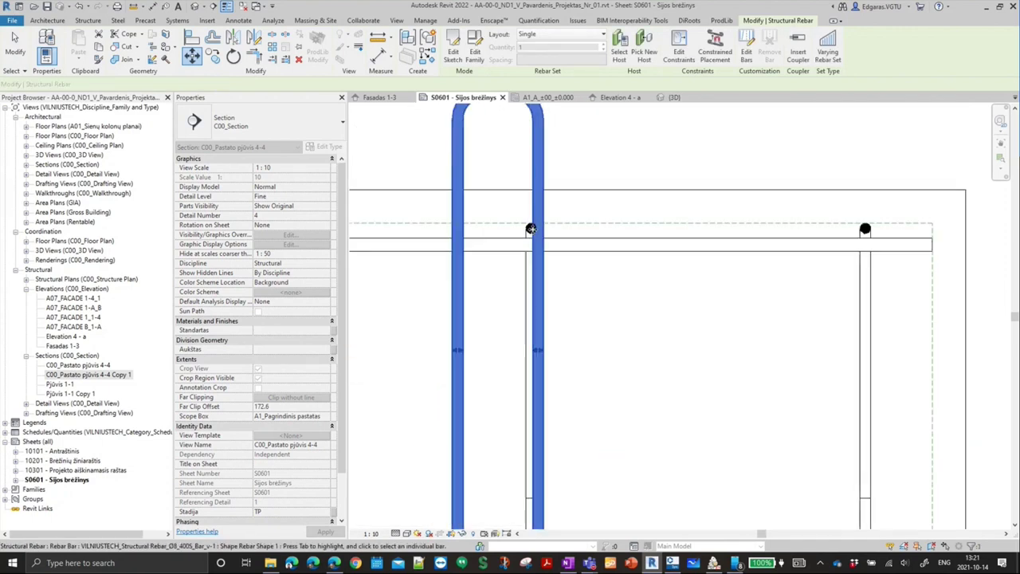
- Select the rebar and zoom around the section to check its position
click(586, 236)
scroll(587, 235, down, 2)
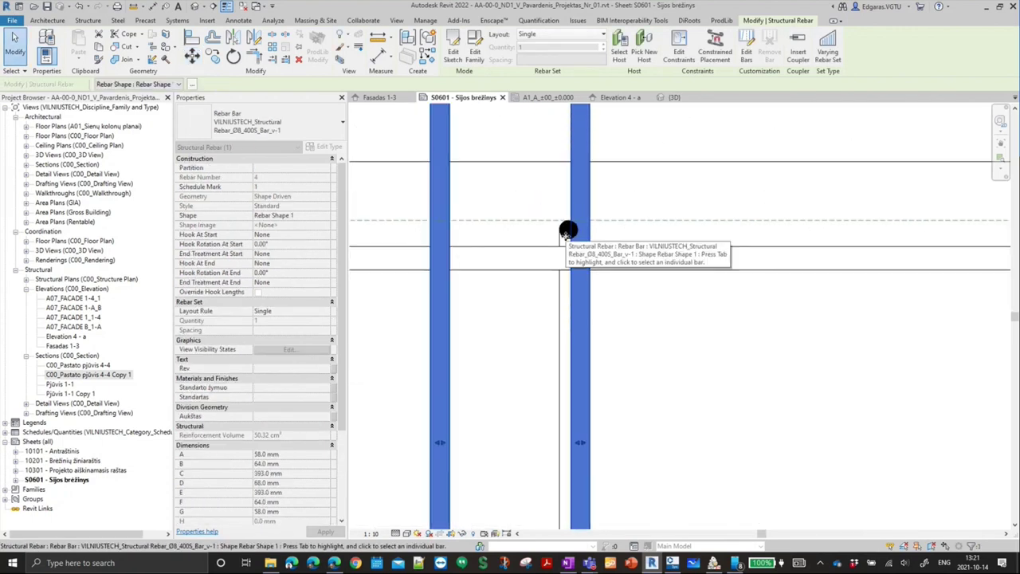
scroll(568, 231, up, 2)
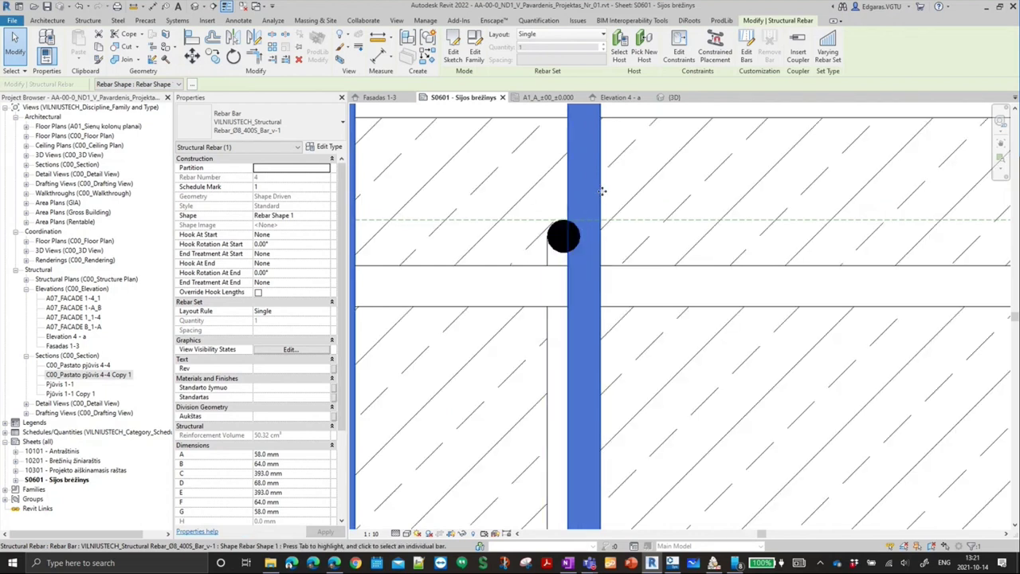
scroll(567, 233, up, 2)
scroll(510, 267, up, 1)
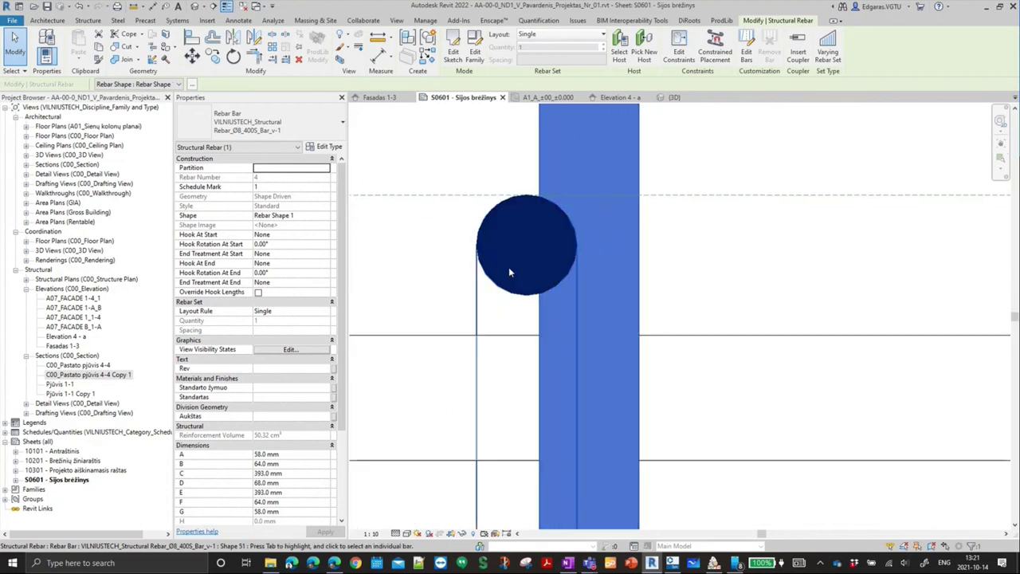
scroll(597, 265, down, 1)
scroll(601, 279, down, 3)
scroll(609, 299, down, 2)
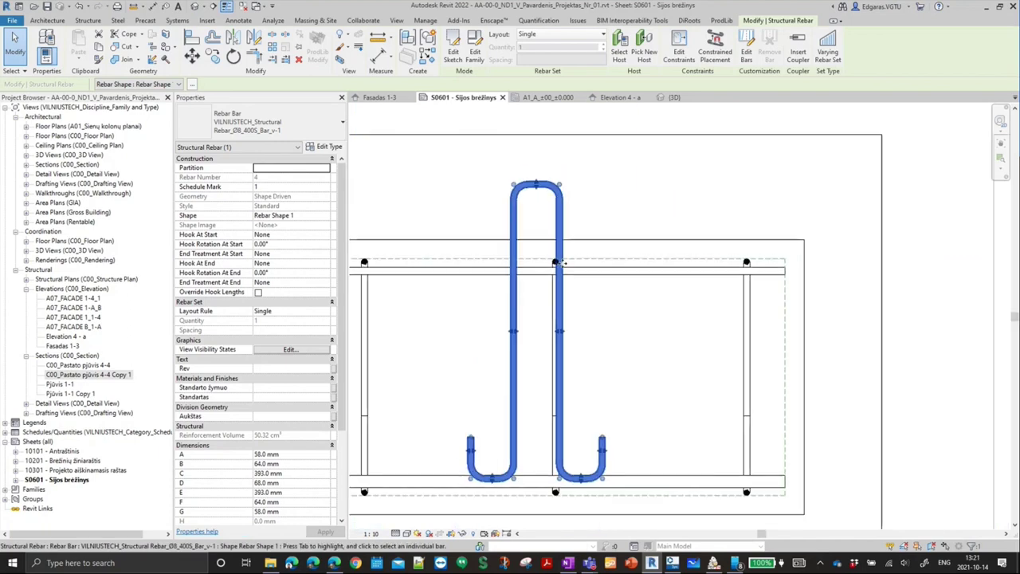
scroll(605, 303, up, 2)
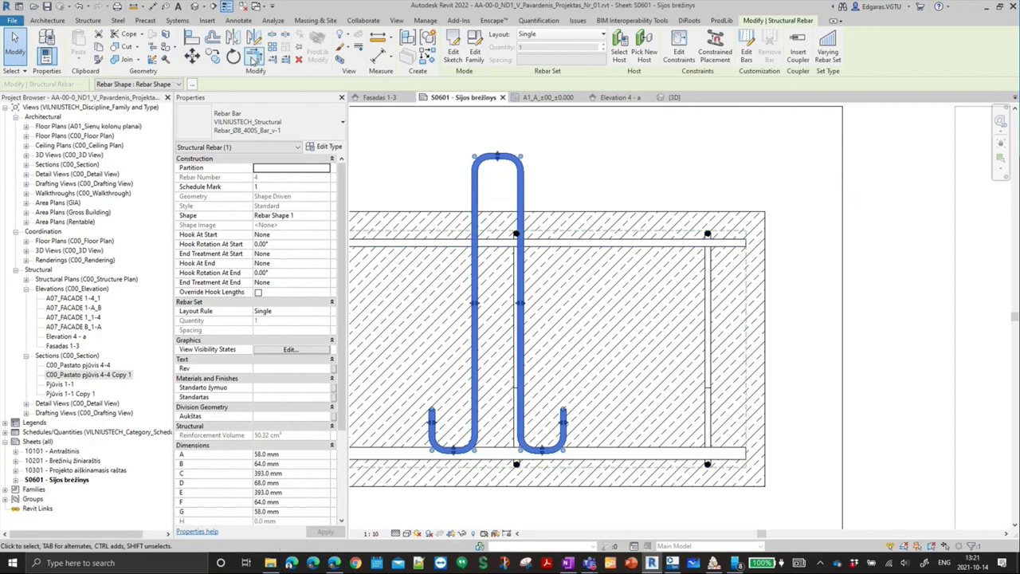
- Shift the rebar 20 mm sideways with Move
click(192, 56)
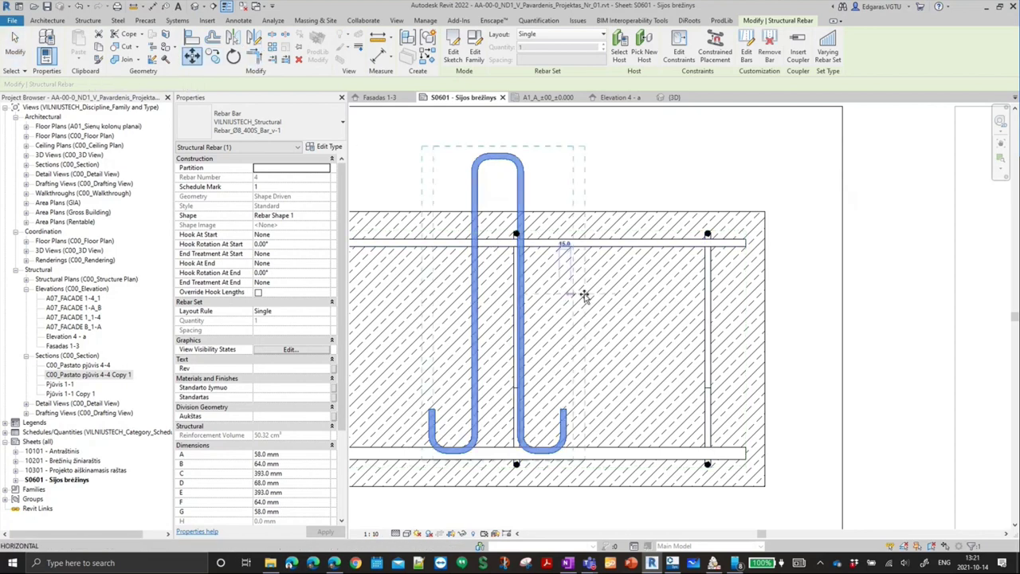
text(20)
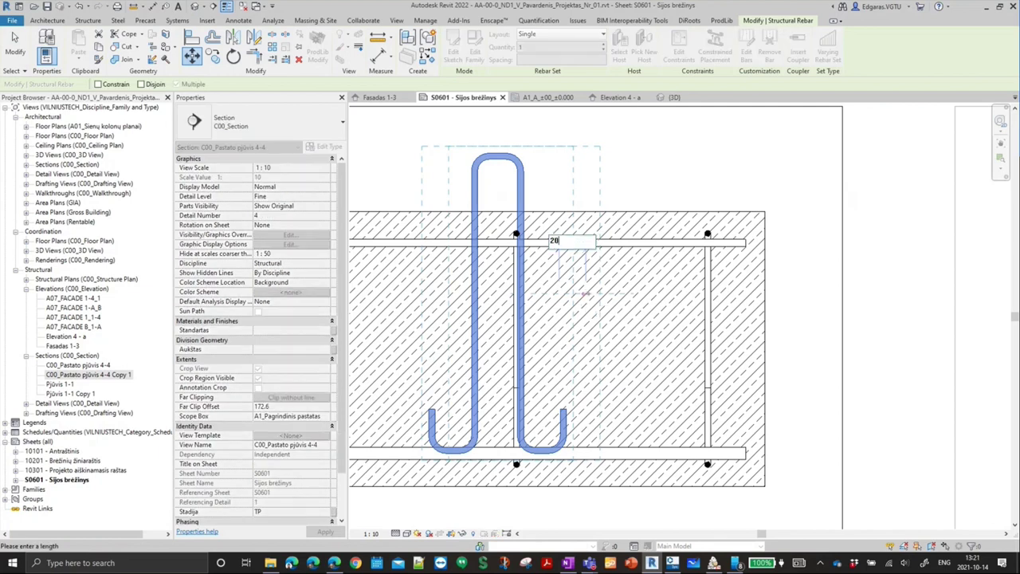
key(Return)
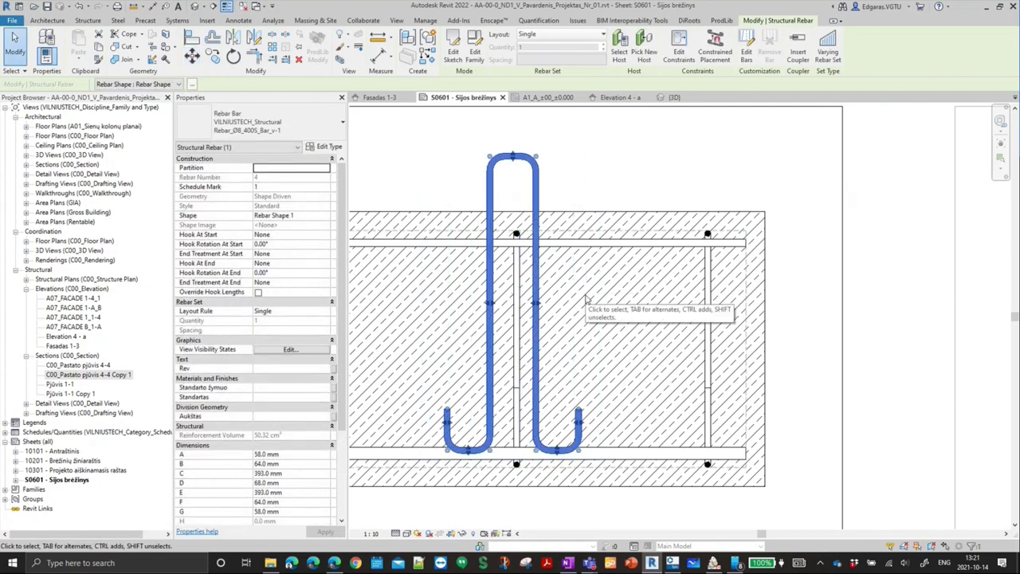
scroll(525, 252, up, 2)
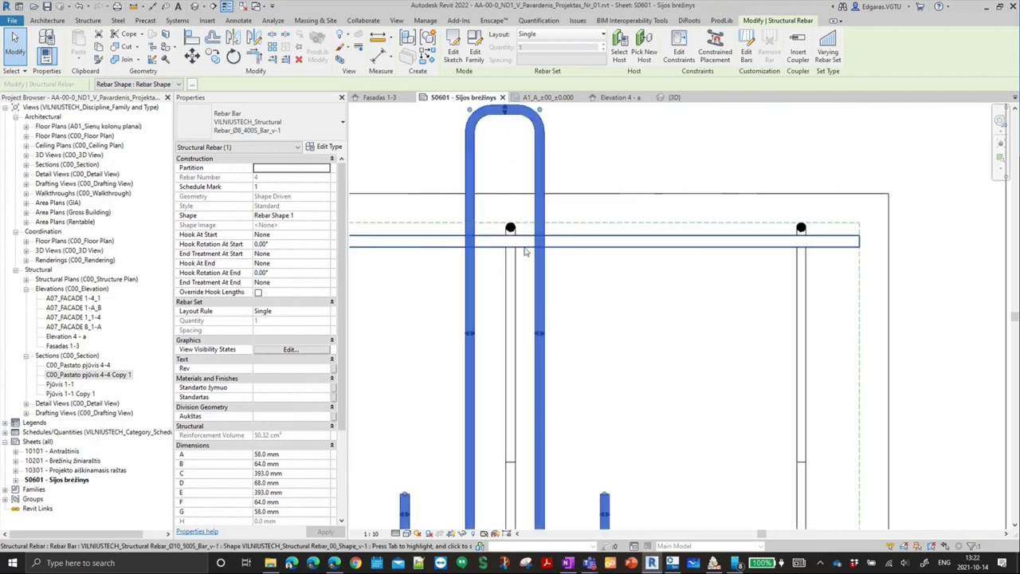
scroll(525, 252, down, 2)
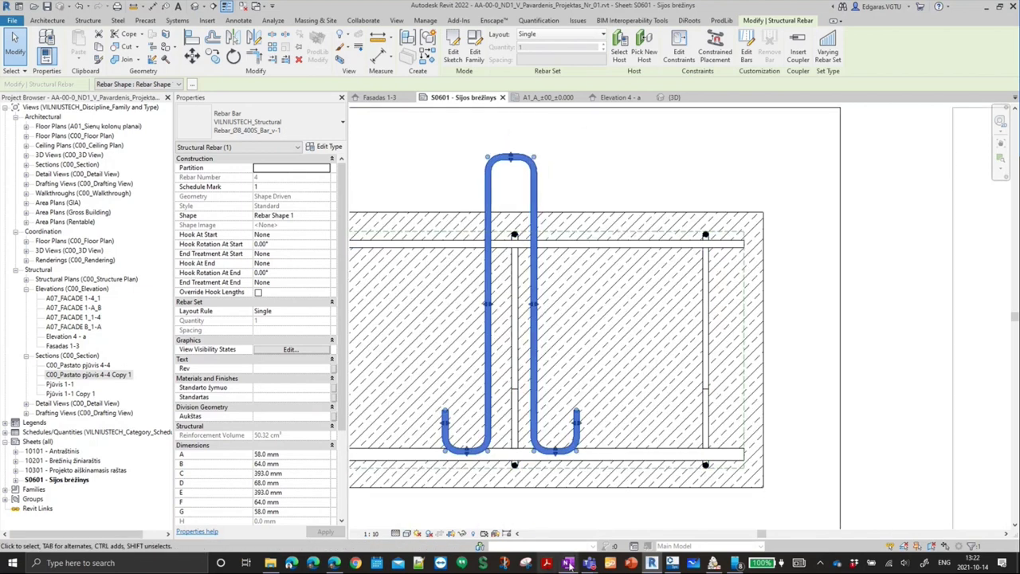
- Review the beam S1 schema PNG in Teams, scrolling through its rebar sections
mouse_move(589, 563)
click(500, 511)
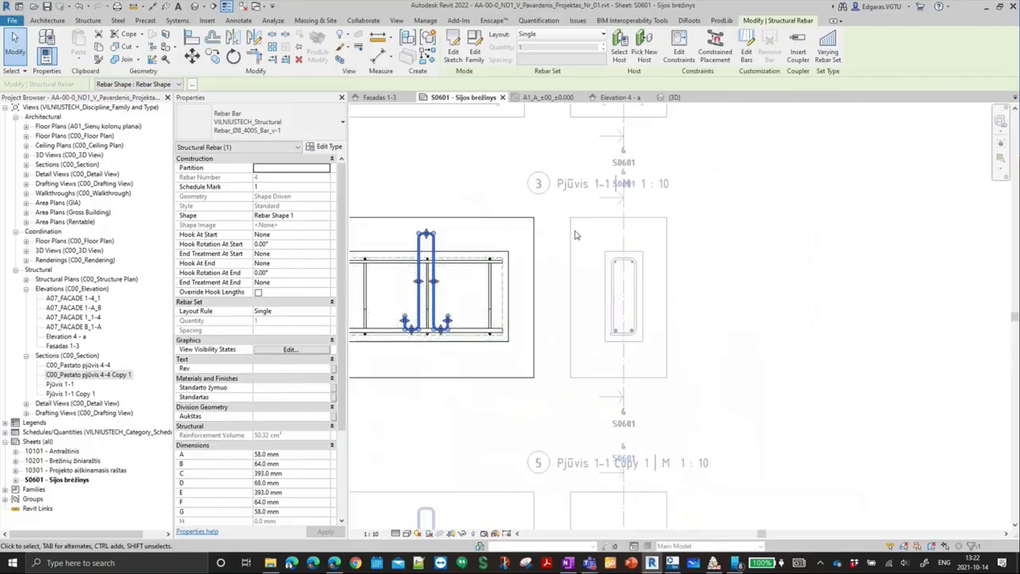
scroll(669, 488, down, 2)
scroll(669, 489, down, 2)
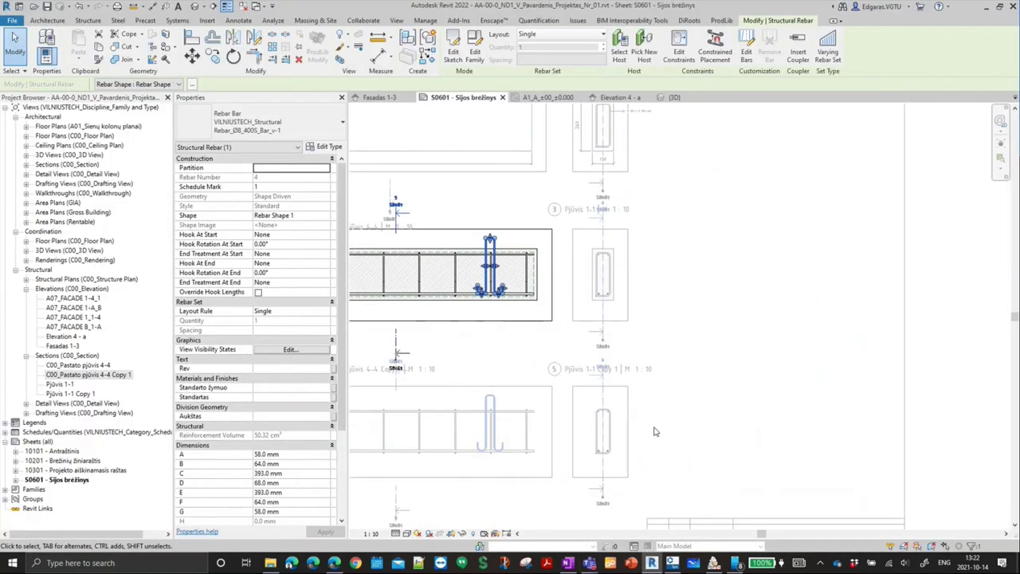
scroll(512, 261, up, 4)
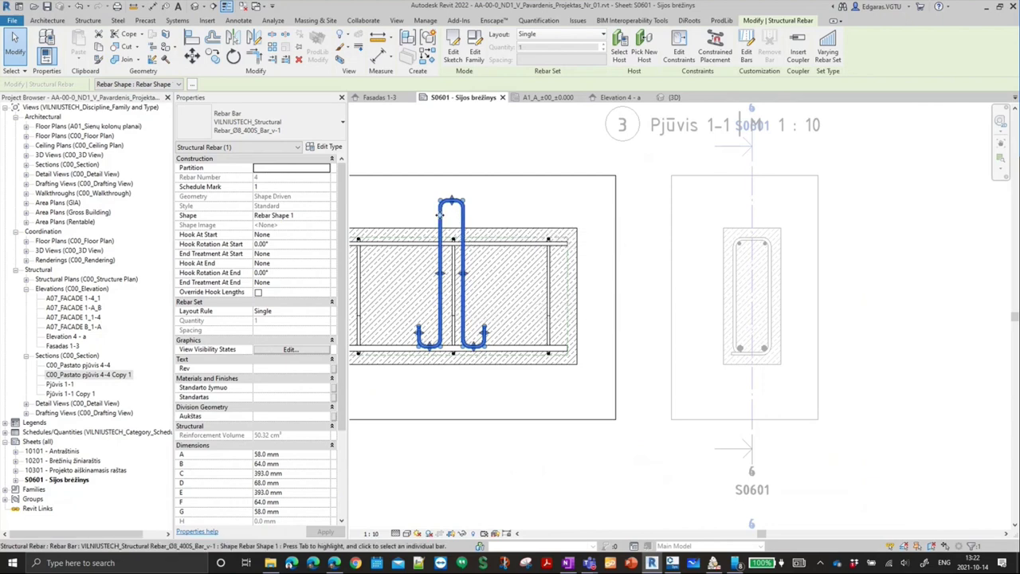
scroll(439, 214, up, 2)
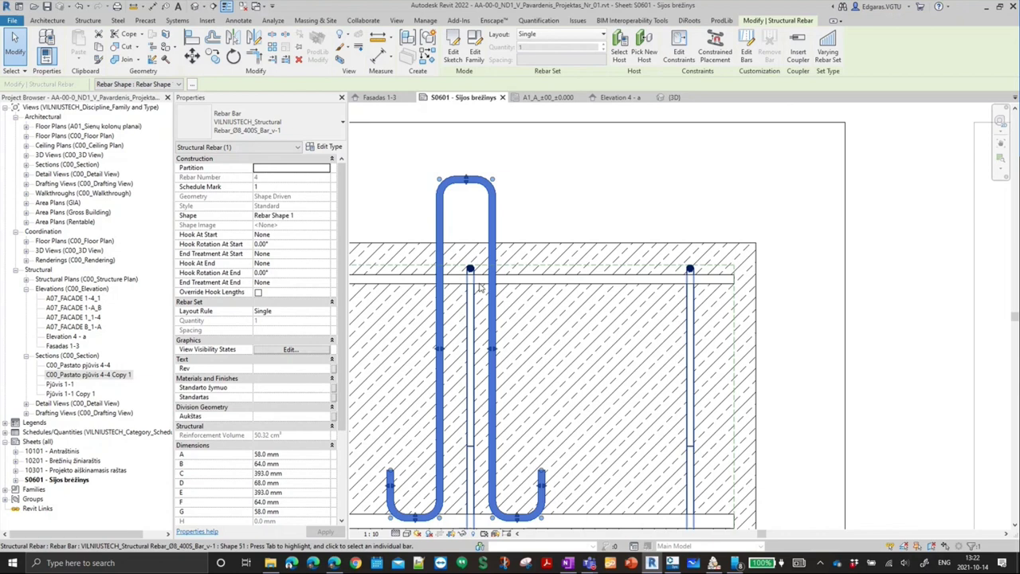
key(Escape)
middle_drag(550, 500, 564, 435)
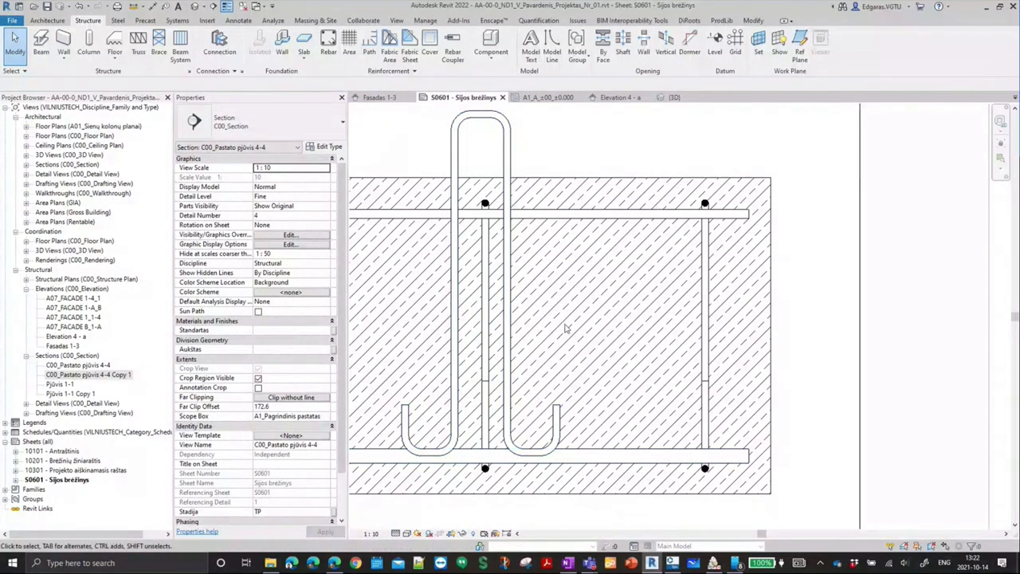
- Place straight Rebar_00_Shape bars inside the hooks of the U-shaped rebar
click(328, 44)
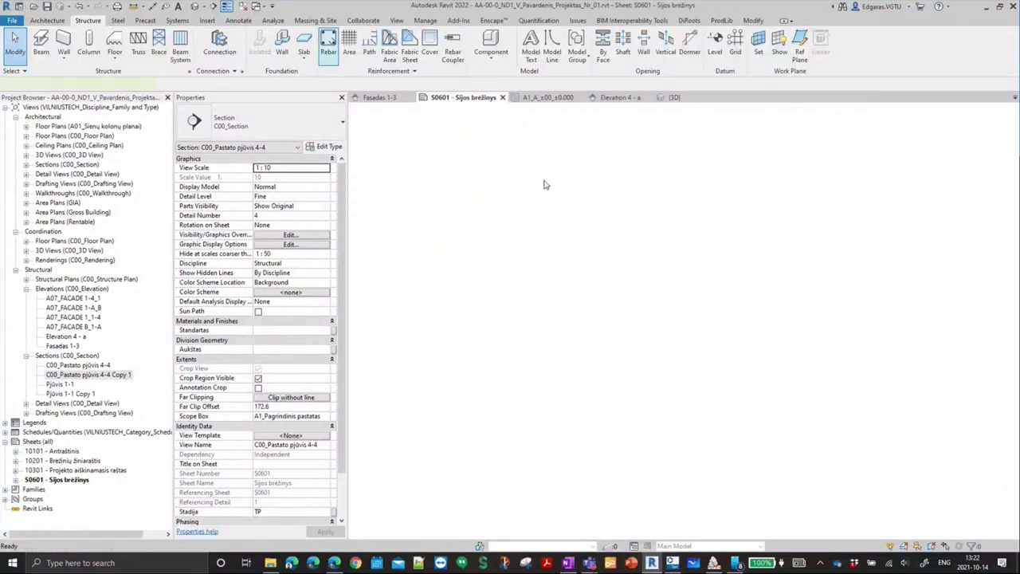
click(963, 255)
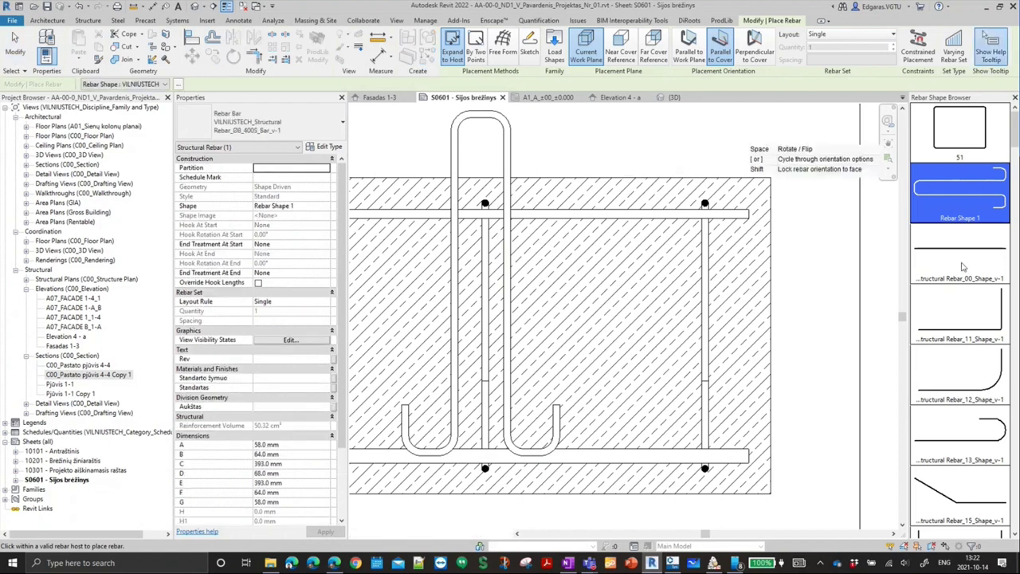
click(705, 208)
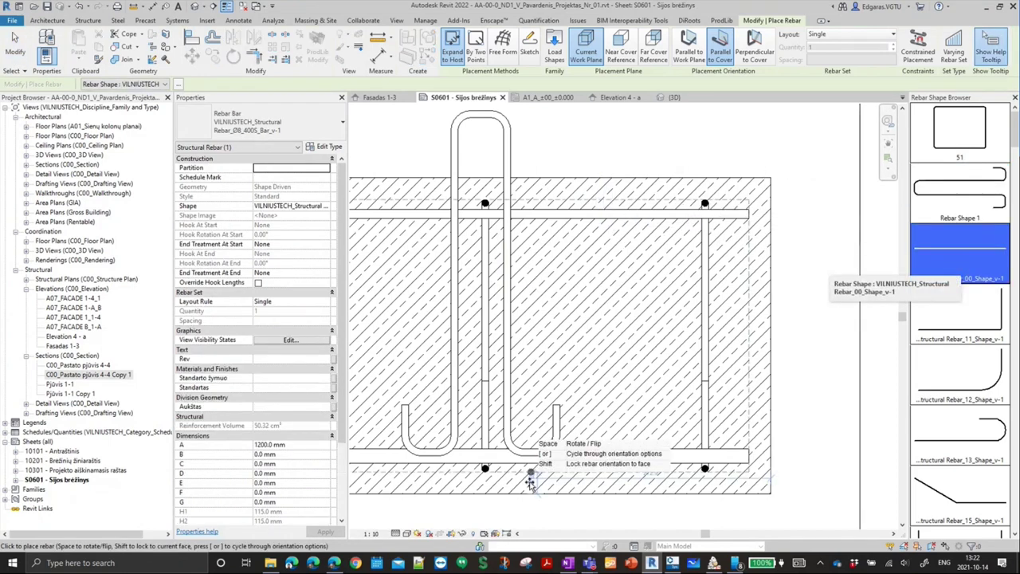
scroll(529, 447, up, 4)
scroll(529, 447, up, 2)
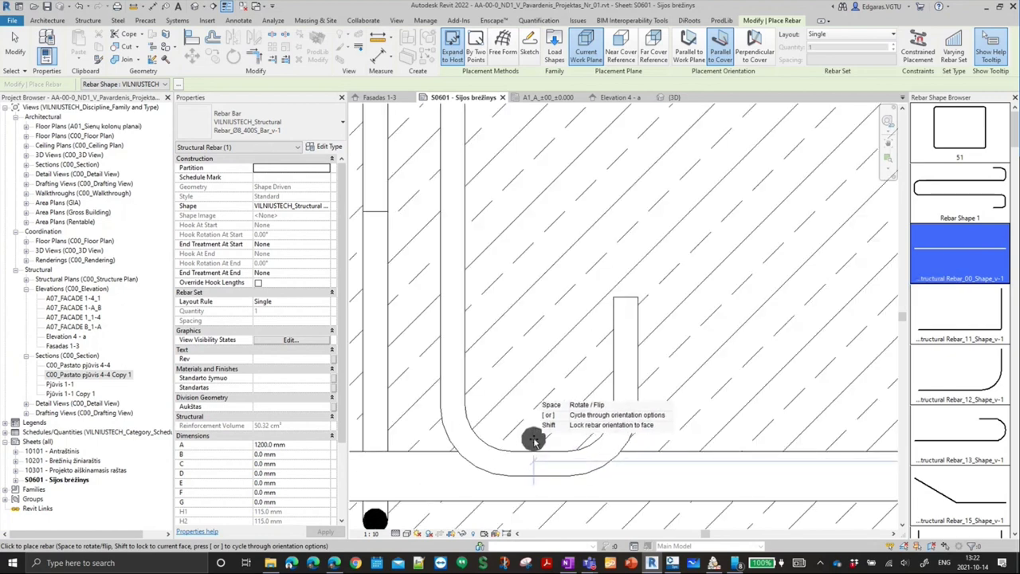
scroll(532, 439, down, 5)
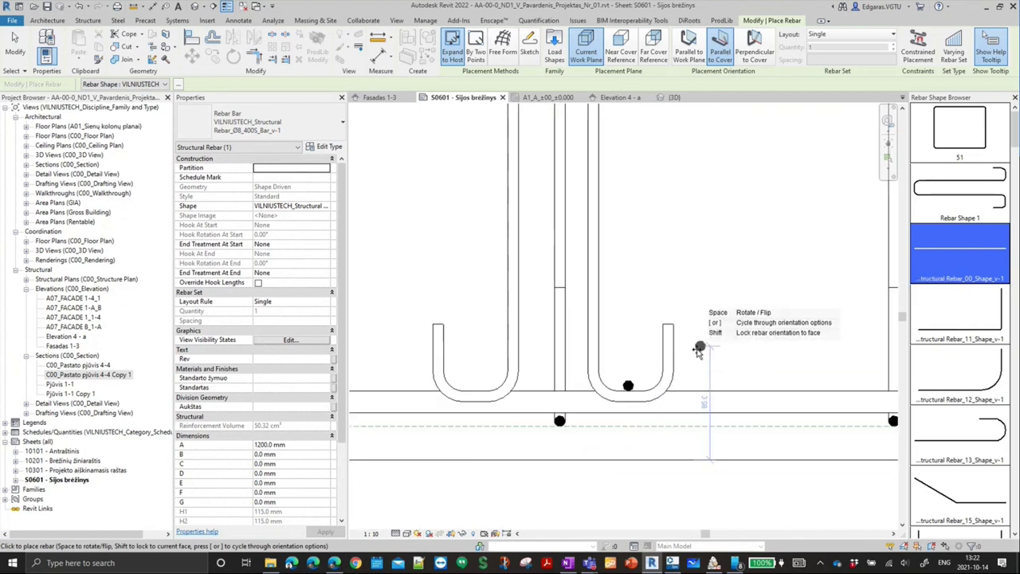
click(521, 376)
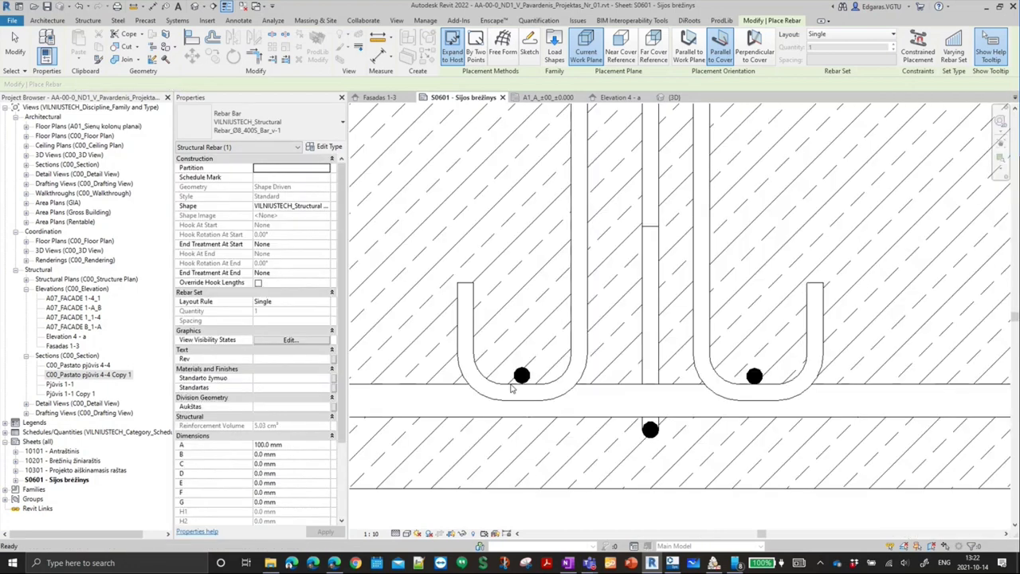
key(Escape)
key(Escape)
- Select both hooks' straight bars together with the U-shaped bar to verify their placement
scroll(532, 376, down, 2)
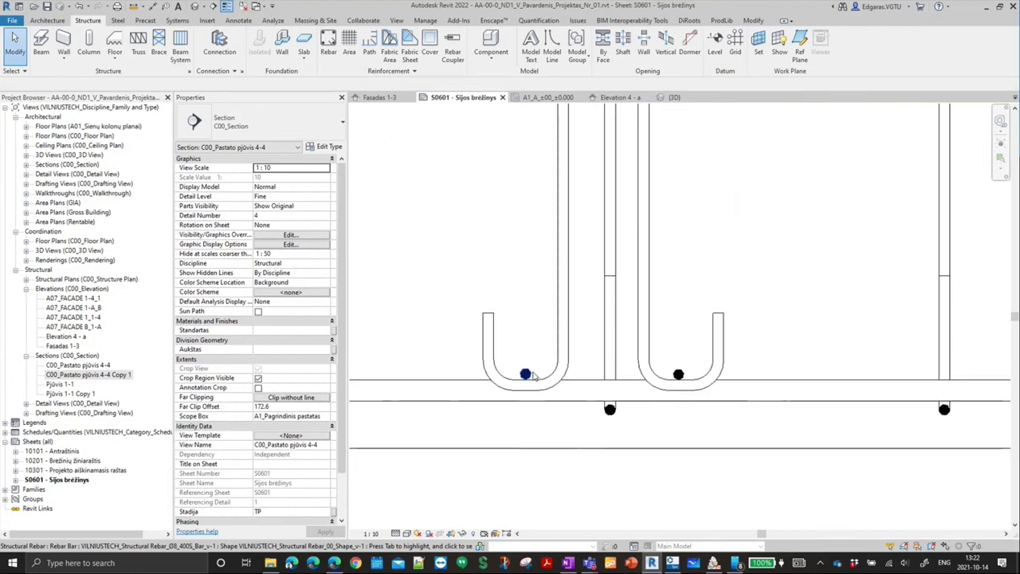
scroll(534, 374, down, 1)
scroll(671, 371, up, 2)
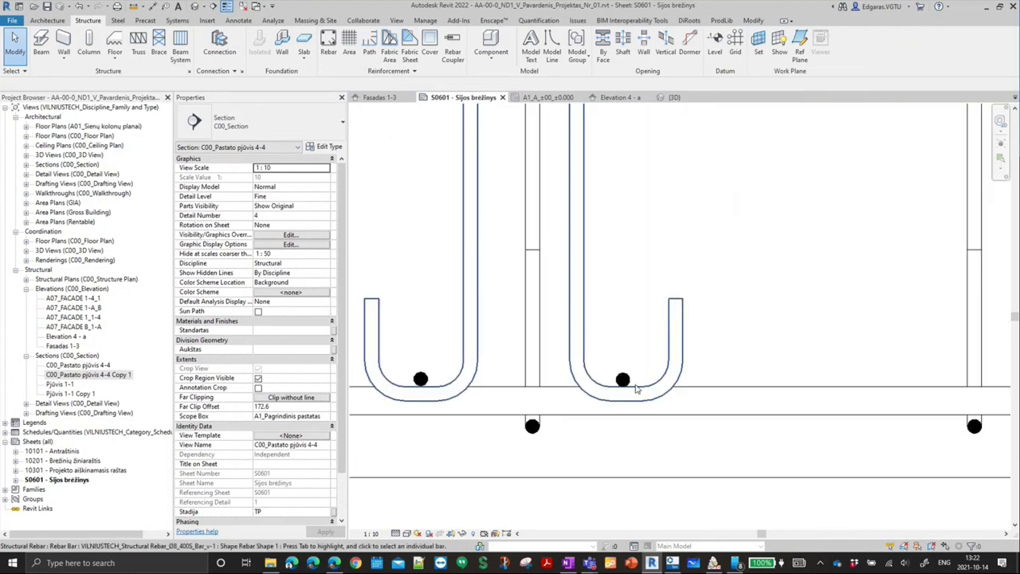
scroll(638, 422, up, 2)
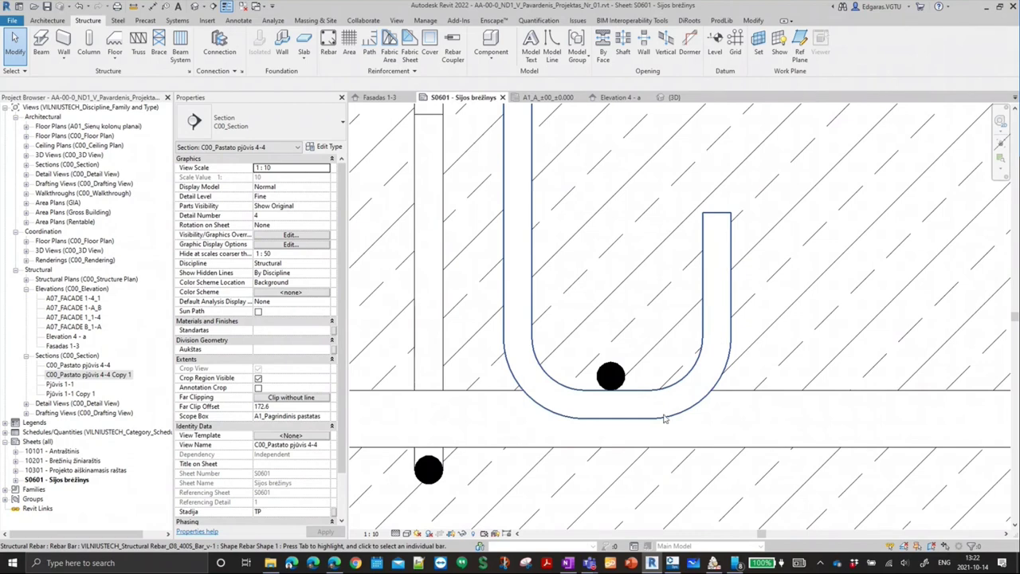
scroll(665, 418, down, 5)
scroll(624, 231, up, 3)
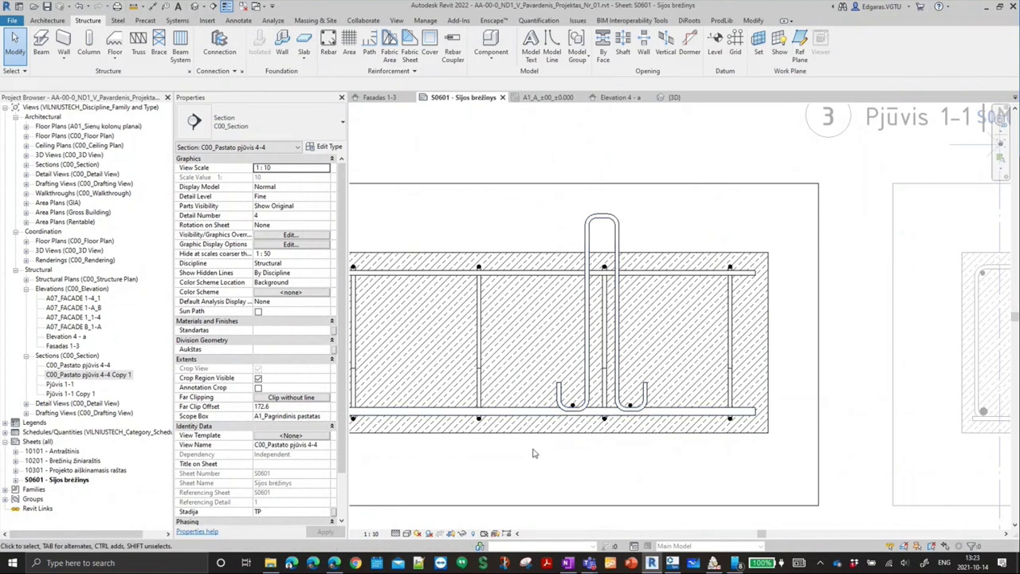
scroll(534, 452, up, 2)
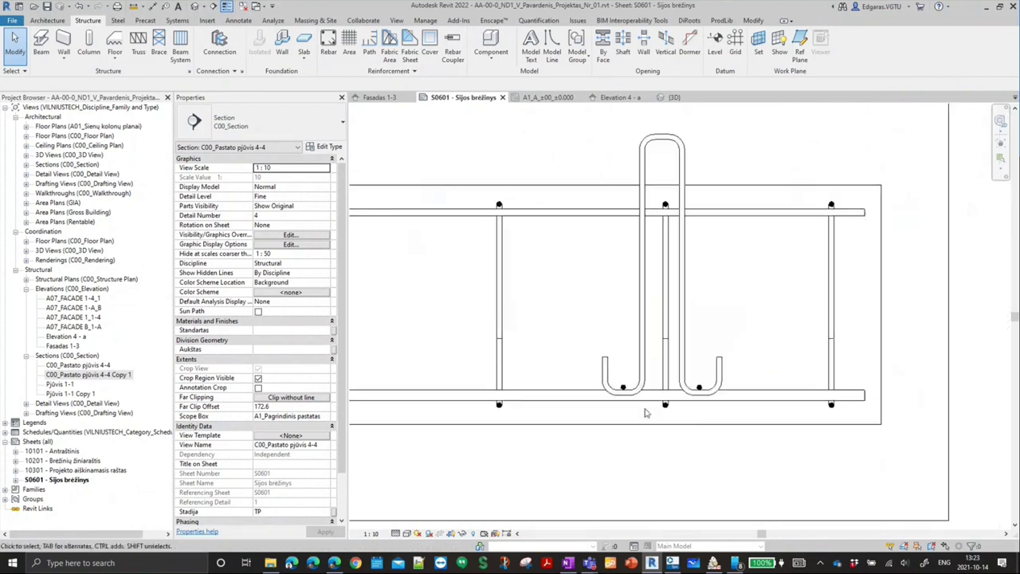
scroll(646, 413, up, 2)
click(647, 356)
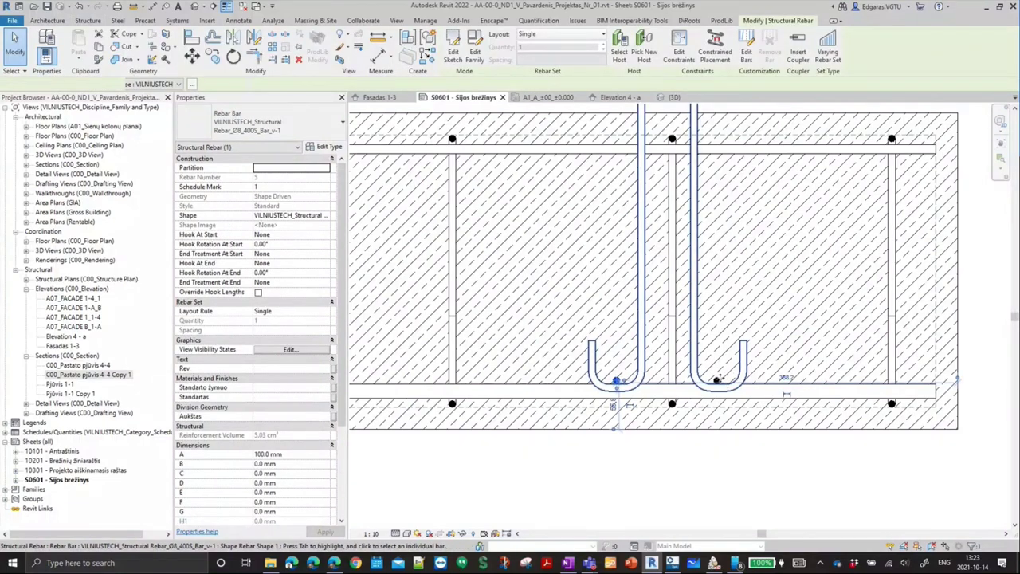
ctrl+click(717, 379)
scroll(718, 381, up, 2)
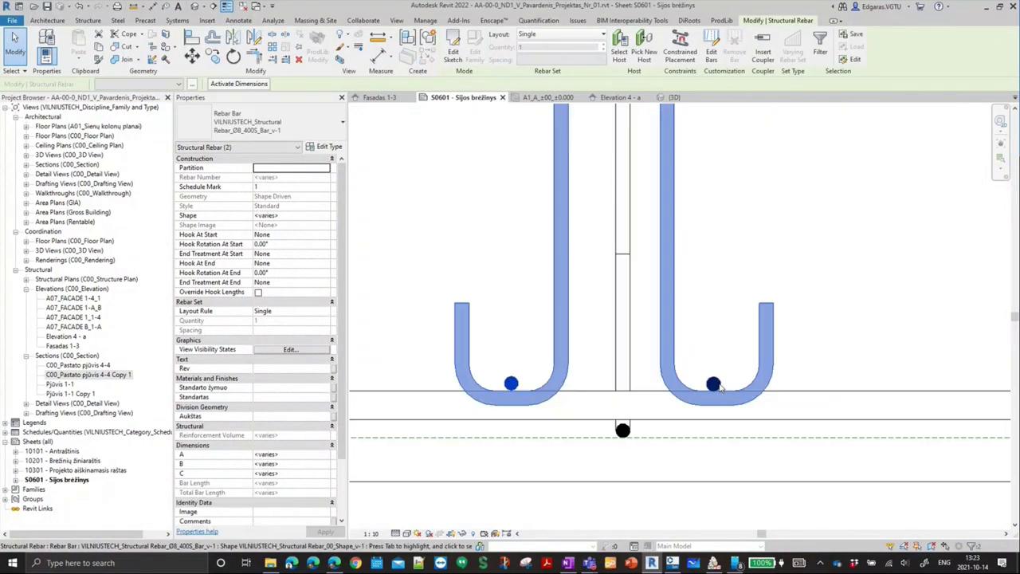
ctrl+click(715, 385)
scroll(717, 385, down, 5)
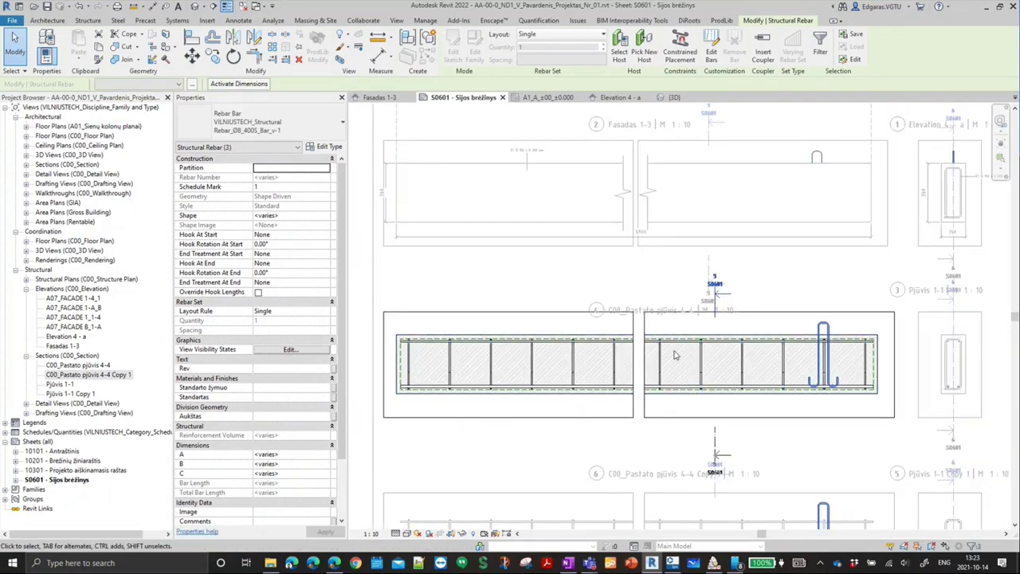
- Clear the selection, zoom to fit with ZF, and select the U-shaped rebar to check it
key(Escape)
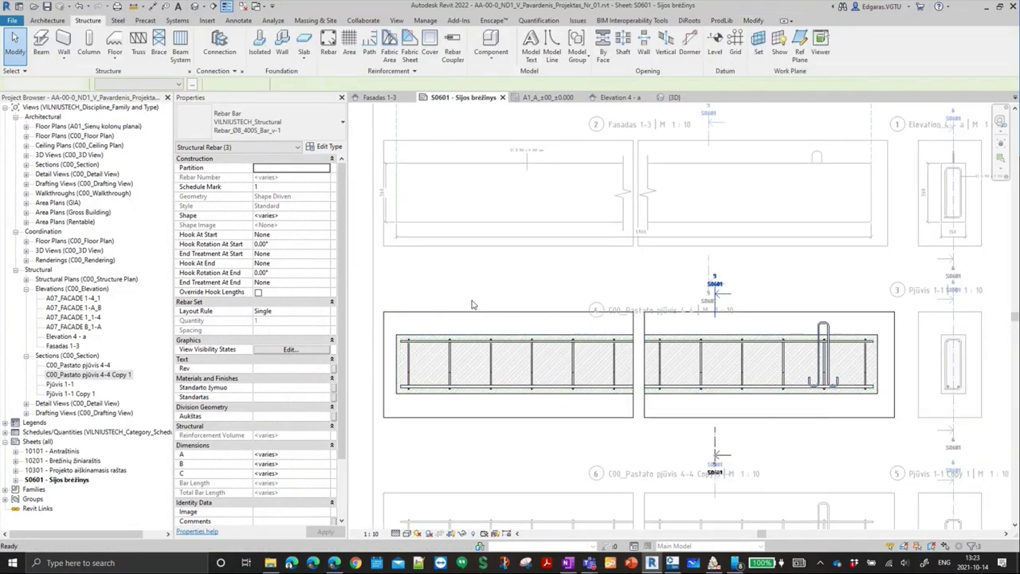
key(z)
key(f)
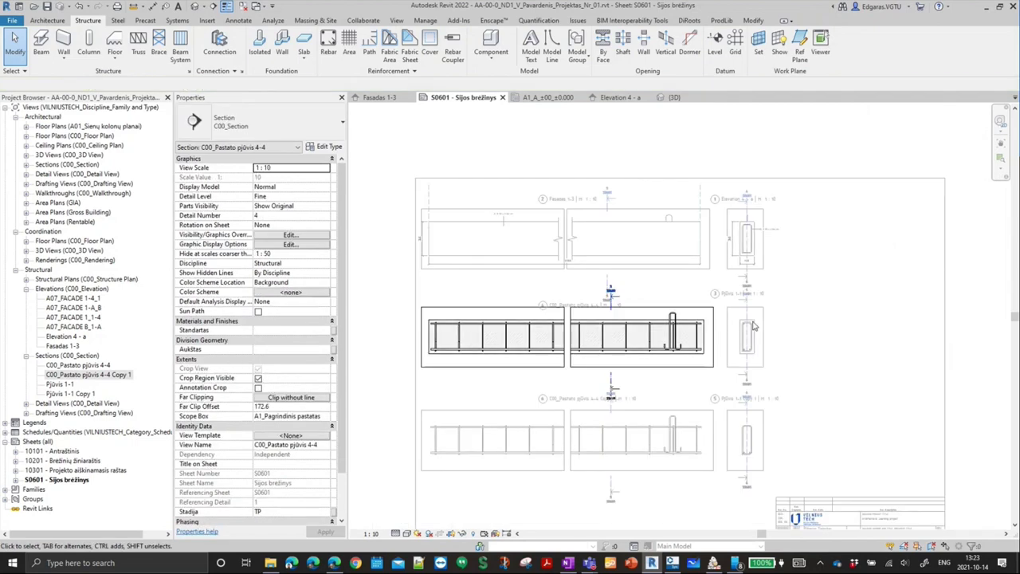
scroll(675, 317, up, 4)
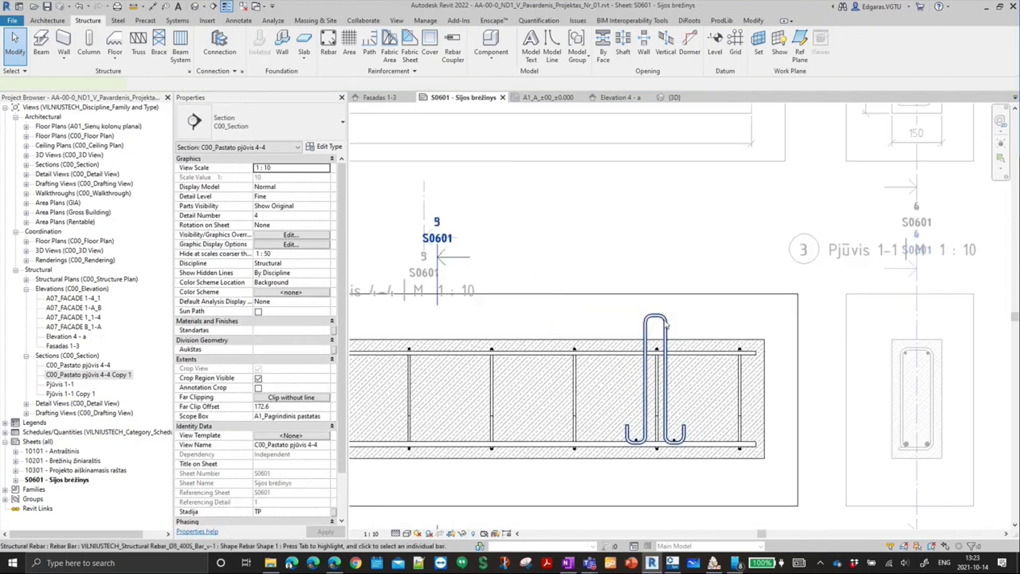
click(661, 319)
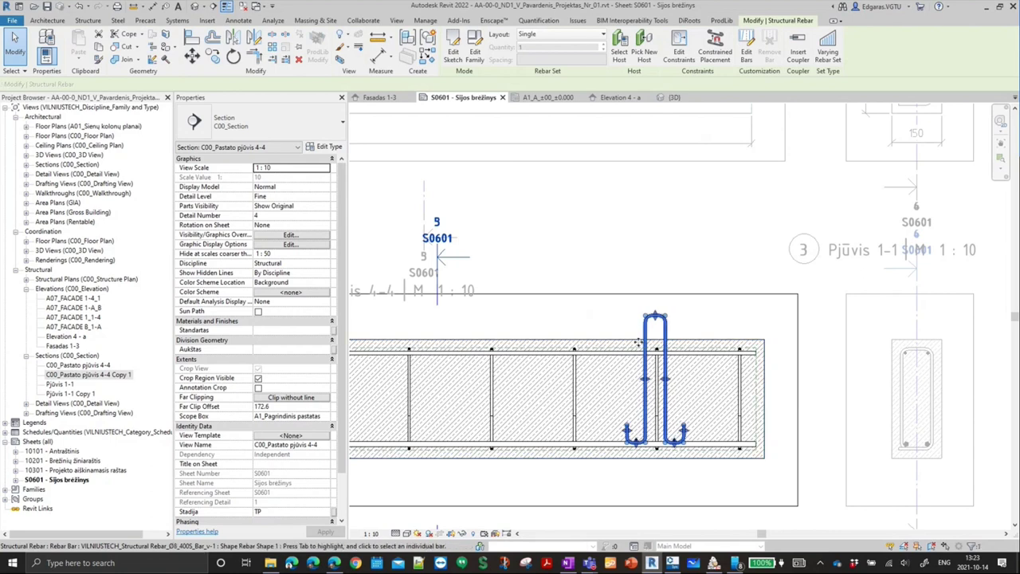
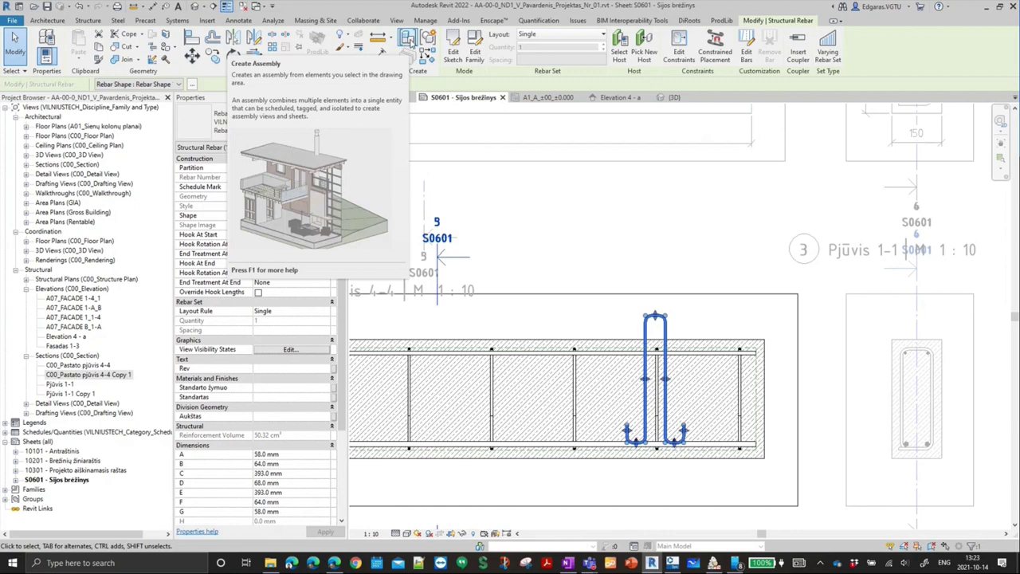
- Create an assembly from the selected U-shaped rebar named Structural Rebar 001
click(407, 38)
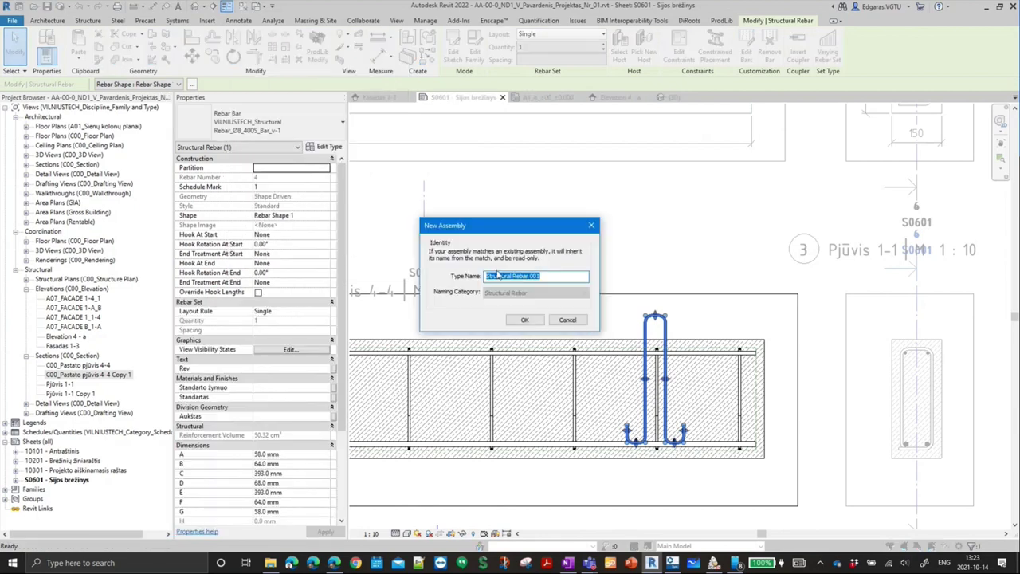
click(544, 276)
drag(561, 276, 460, 272)
drag(558, 276, 452, 268)
click(535, 321)
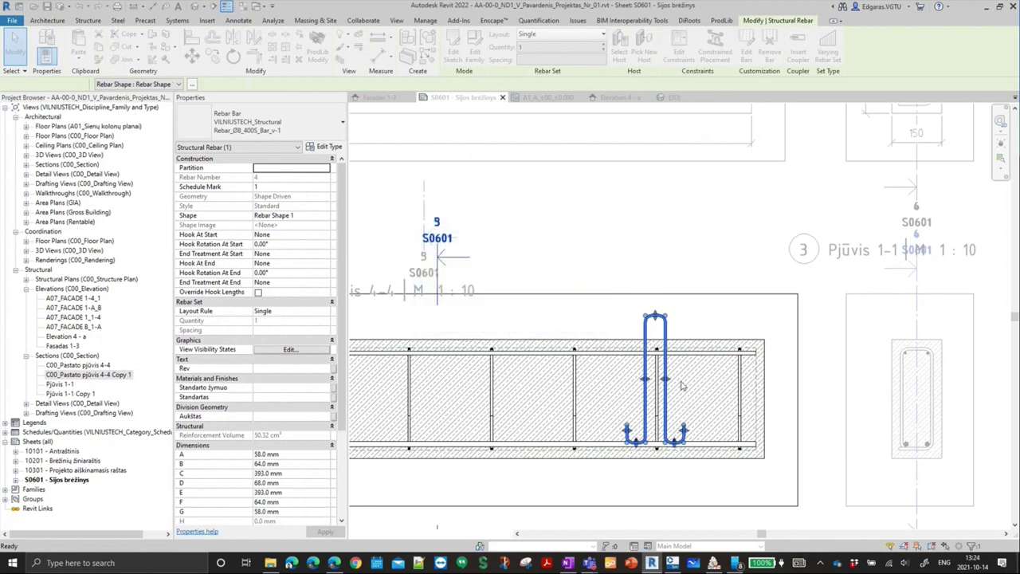
- Clear the selection and find Structural Rebar 001 under Assemblies in the Project Browser
scroll(601, 339, down, 3)
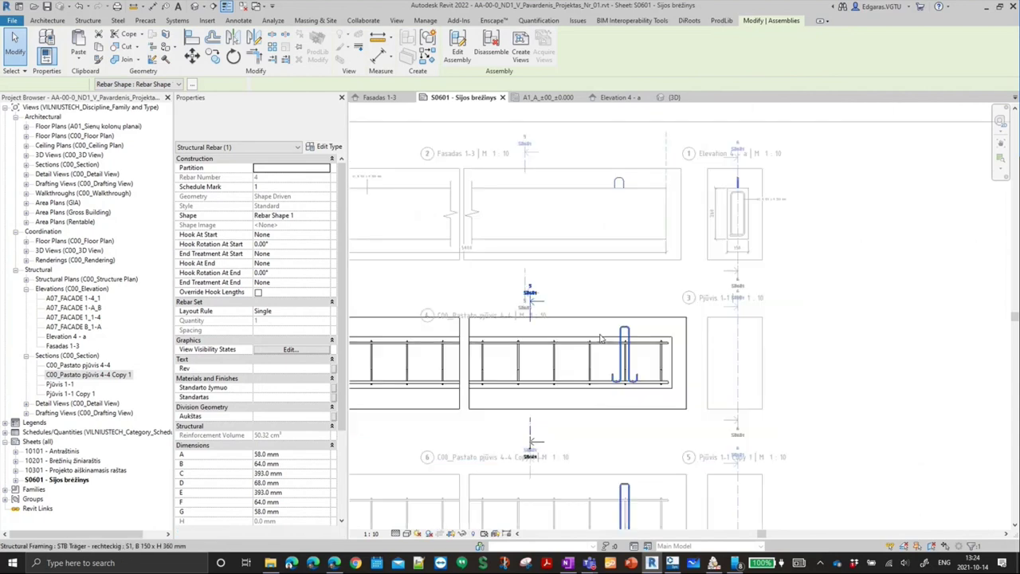
scroll(602, 339, down, 2)
key(Escape)
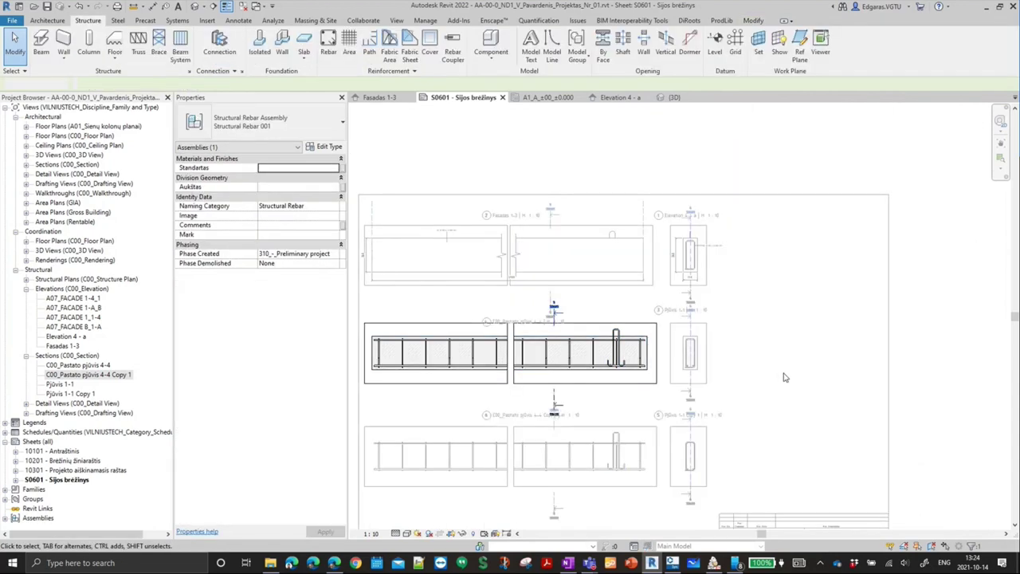
key(Tab)
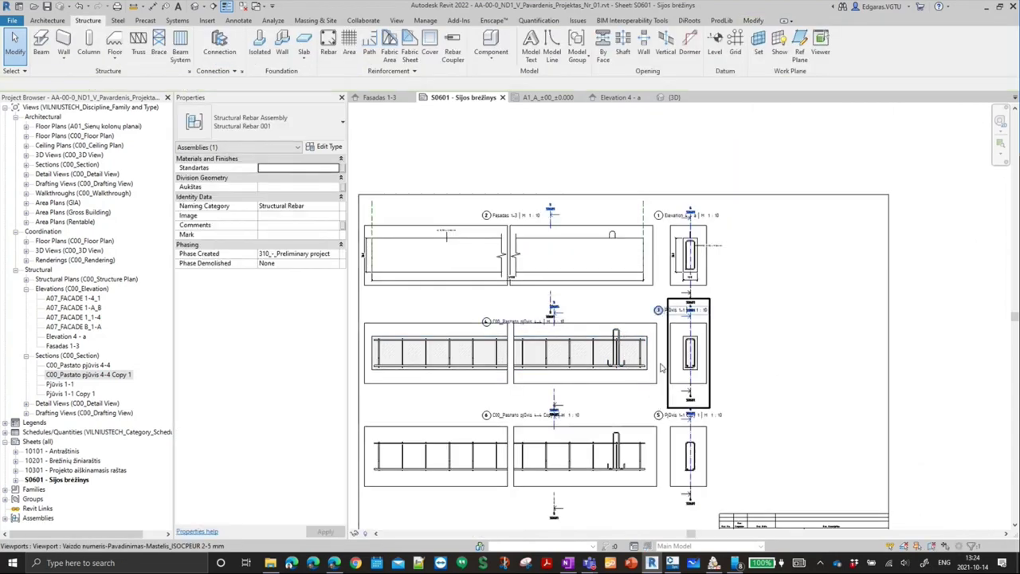
click(32, 518)
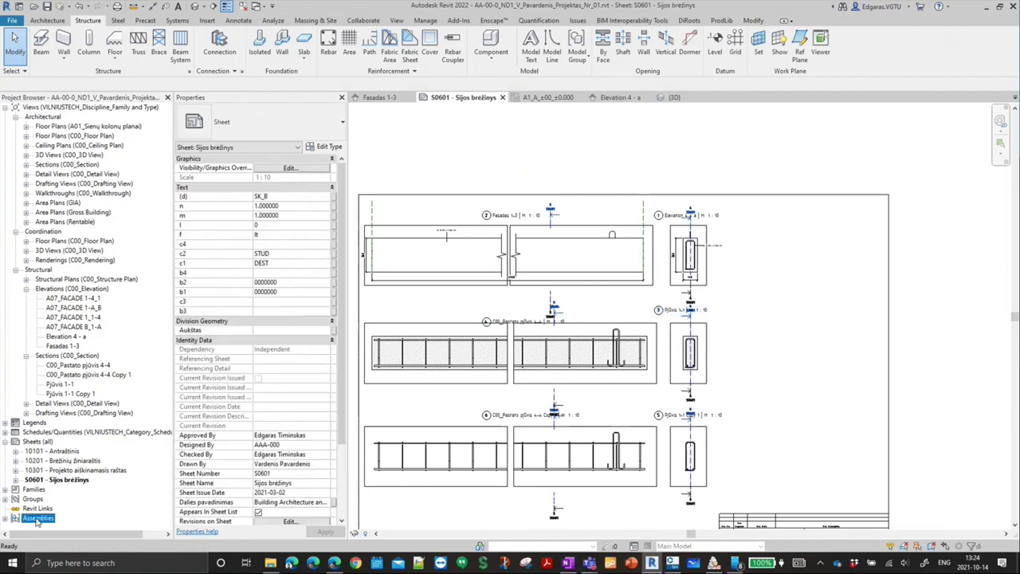
click(7, 518)
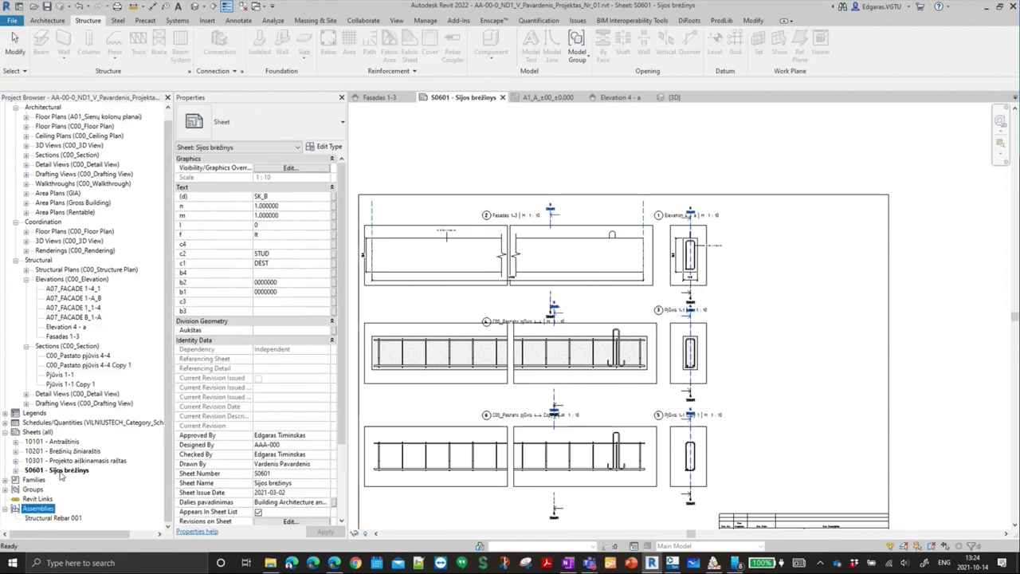
click(59, 522)
- Set up assembly views with only Elevation Front, template C00_Detail View, and no sheet
right_click(53, 519)
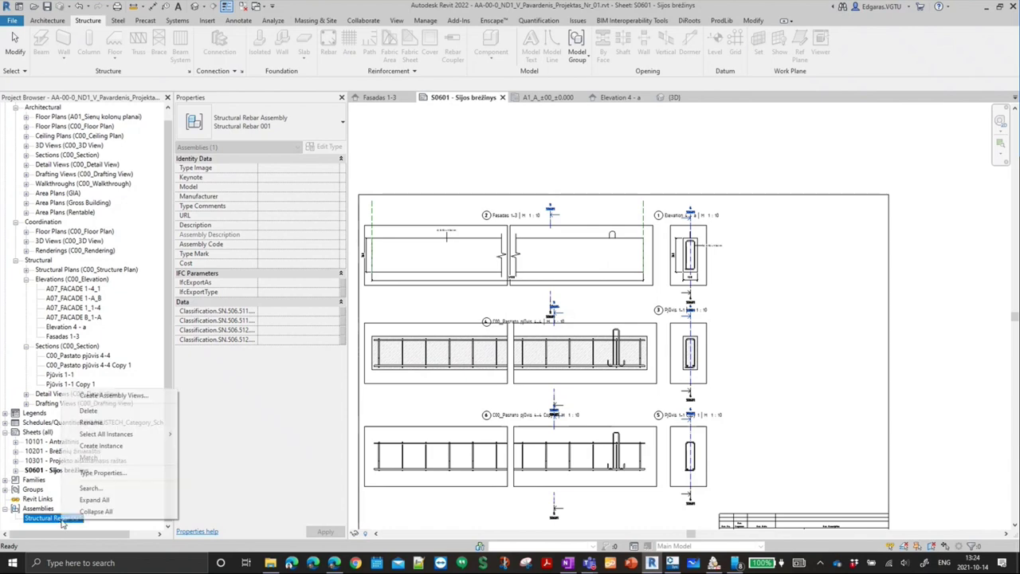
click(115, 397)
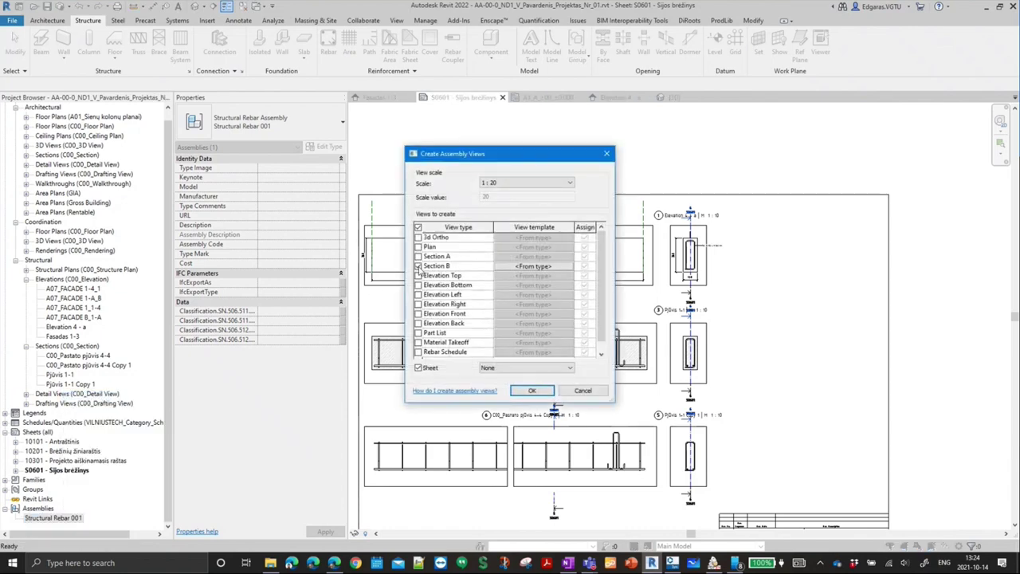
click(417, 266)
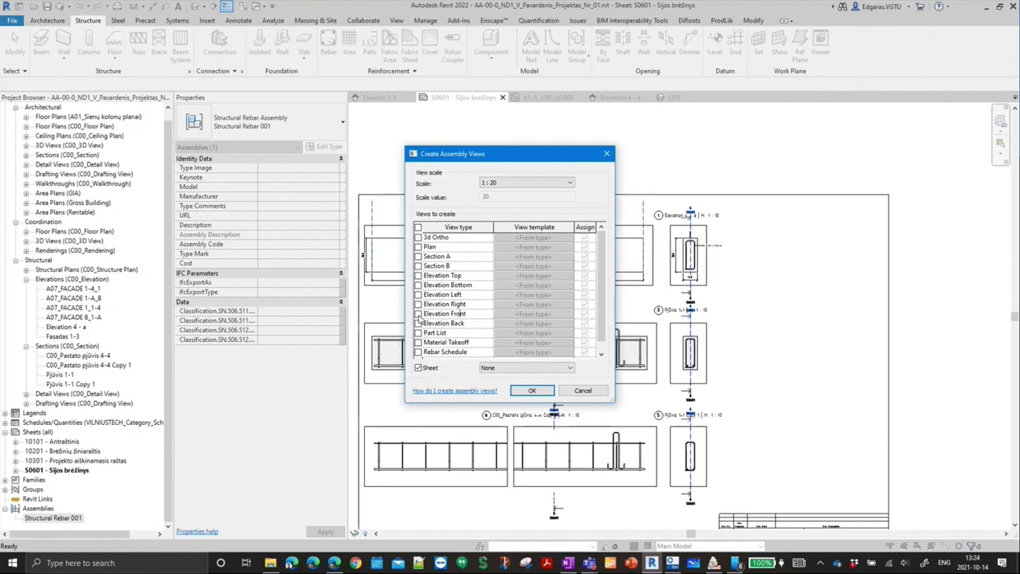
click(417, 314)
scroll(476, 319, down, 1)
click(539, 308)
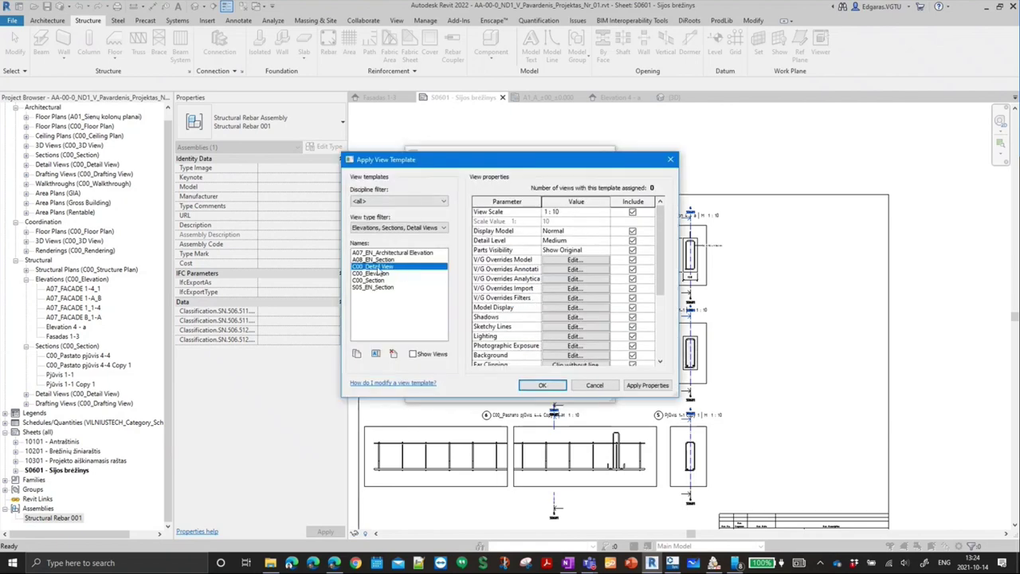
click(558, 388)
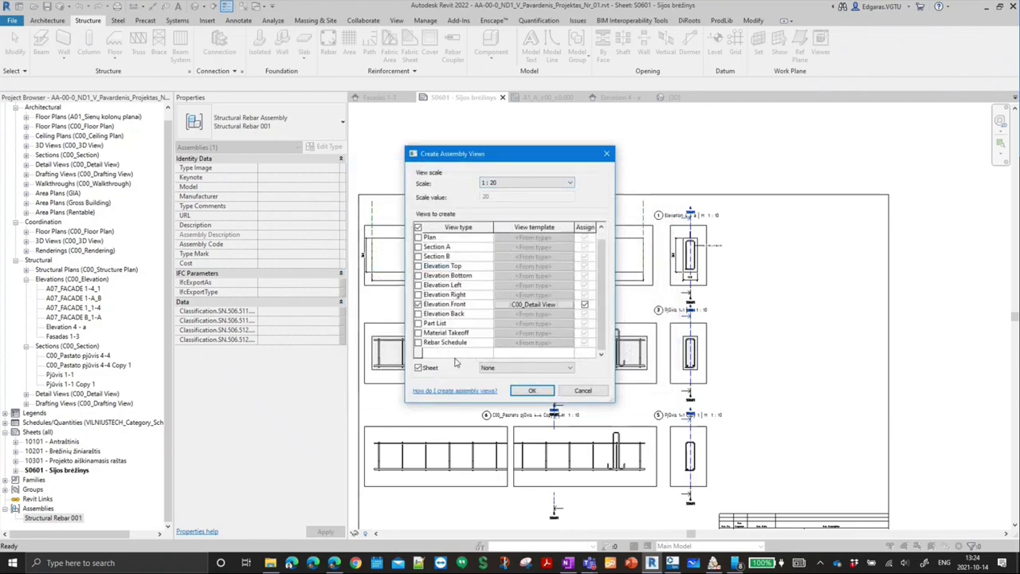
click(418, 368)
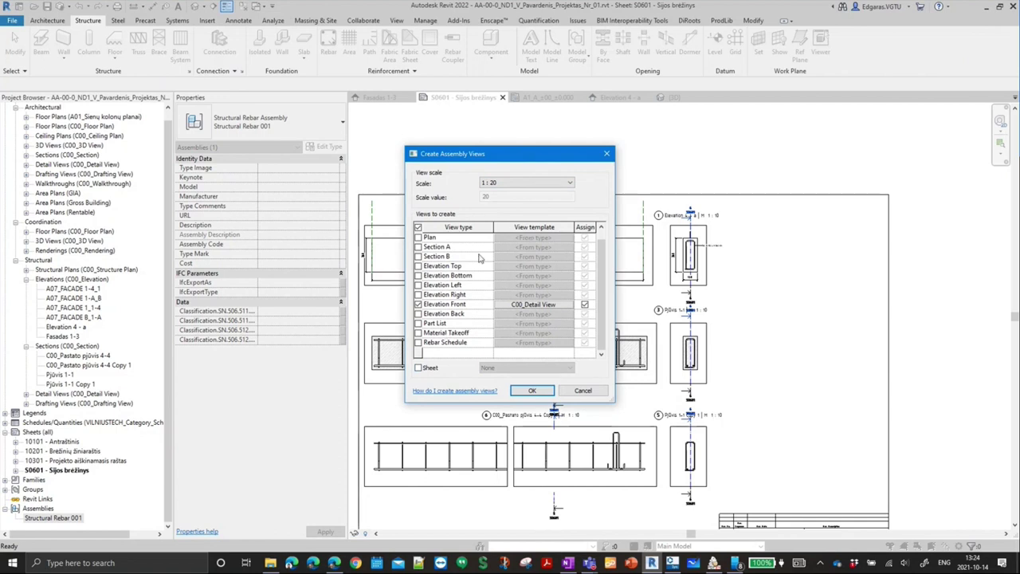
- Set the assembly view scale to 1 : 10, compare with the reference drawing, and create it
scroll(434, 252, up, 1)
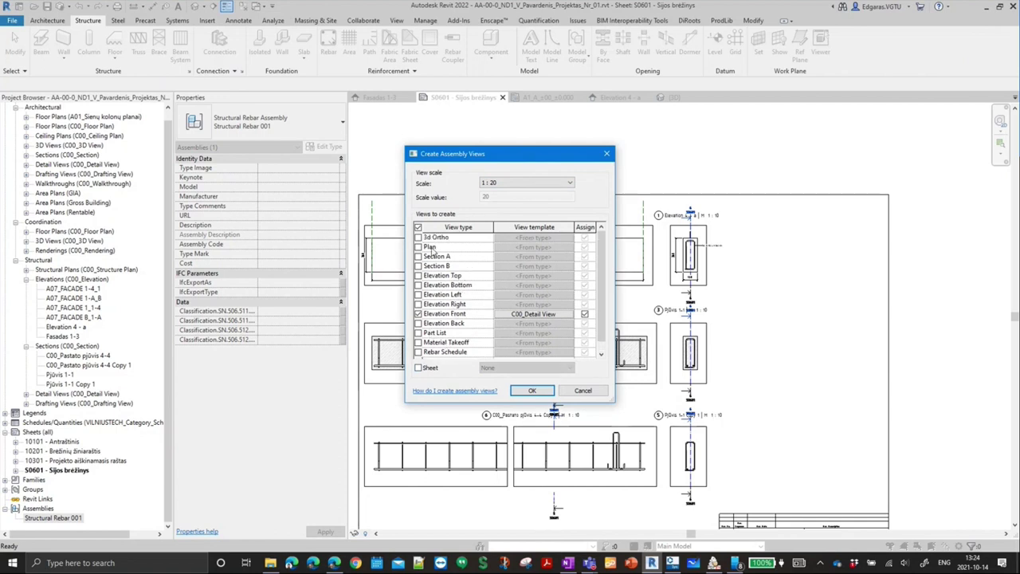
click(532, 185)
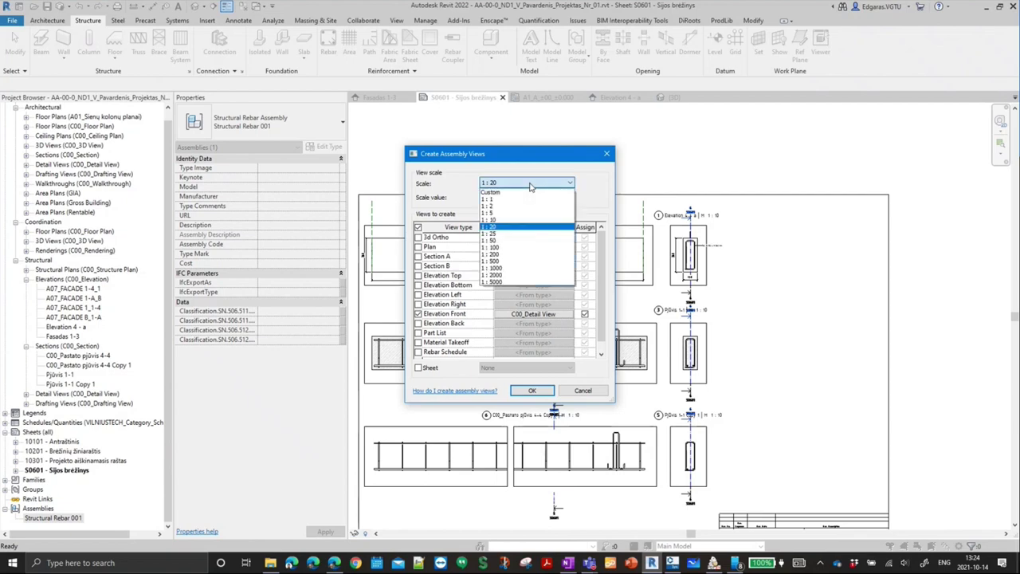
click(499, 224)
click(588, 562)
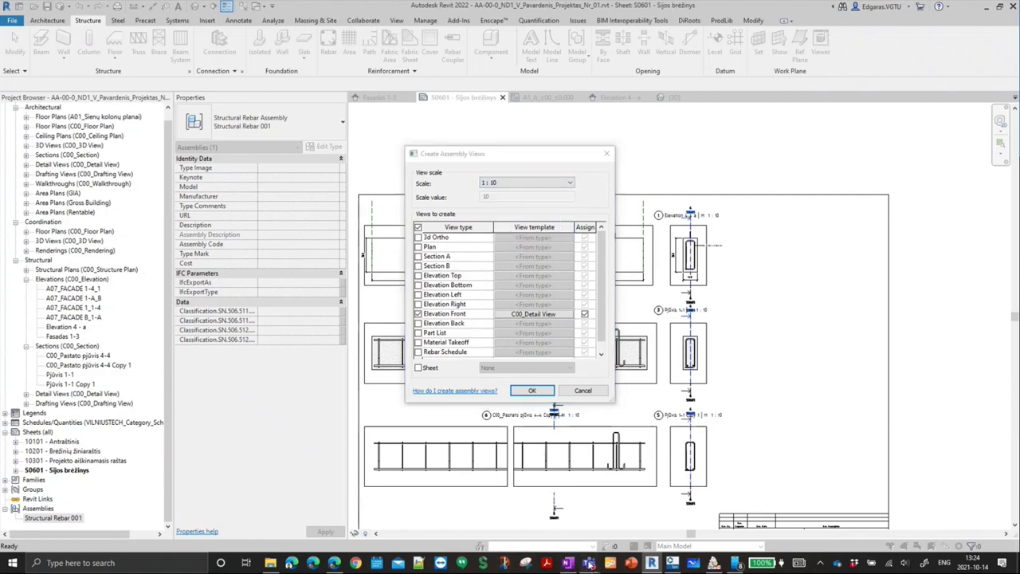
click(499, 510)
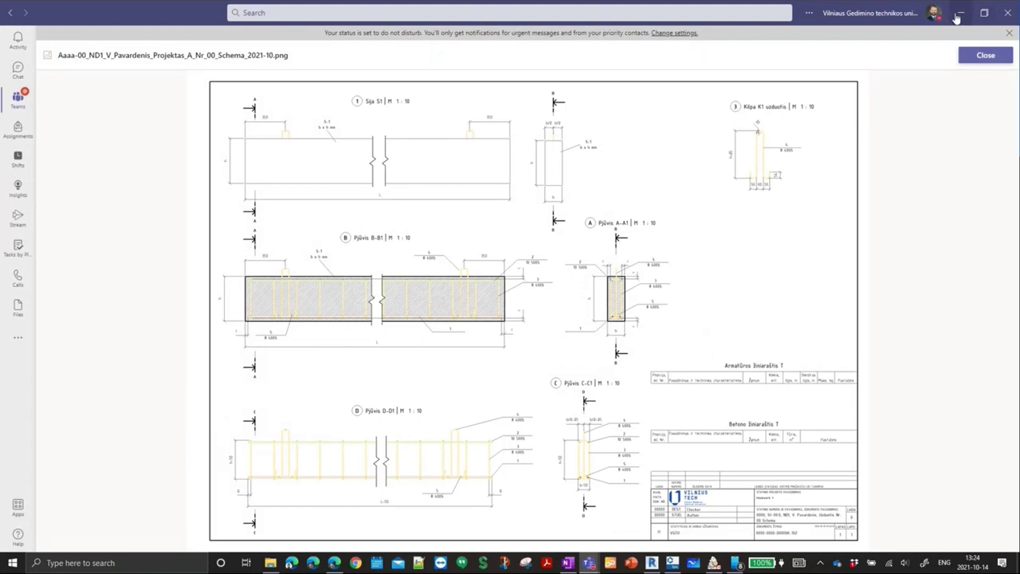
click(958, 16)
click(544, 391)
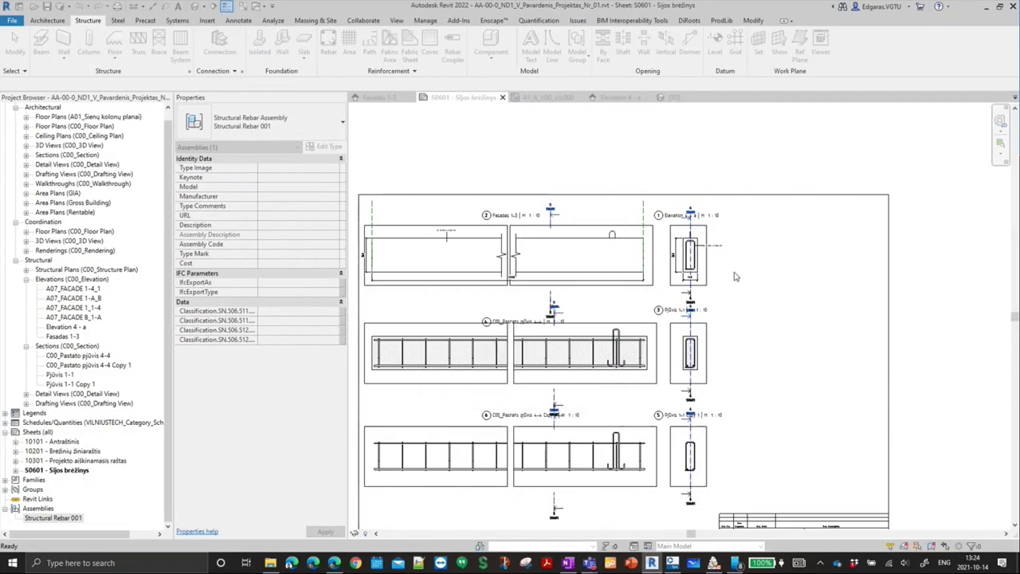
- Open the new Elevation Front view and check Structural Rebar visibility in Visibility/Graphics
double_click(40, 518)
click(45, 518)
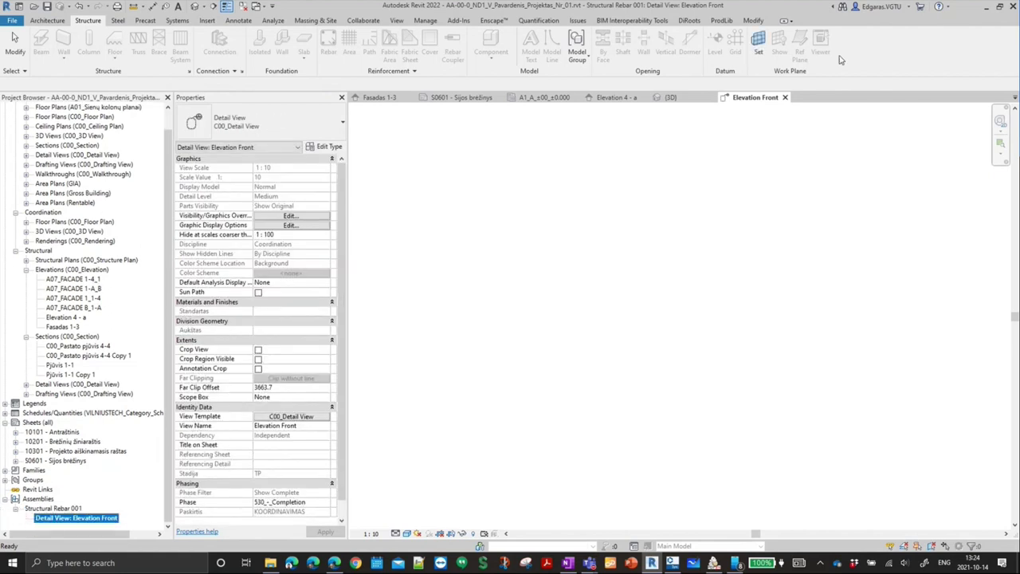
click(638, 314)
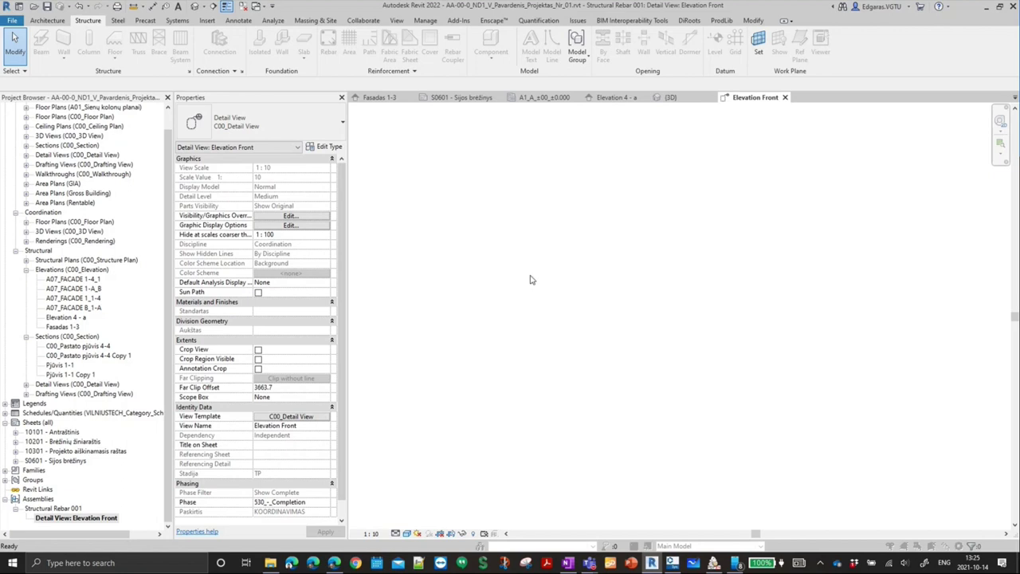
key(v)
key(v)
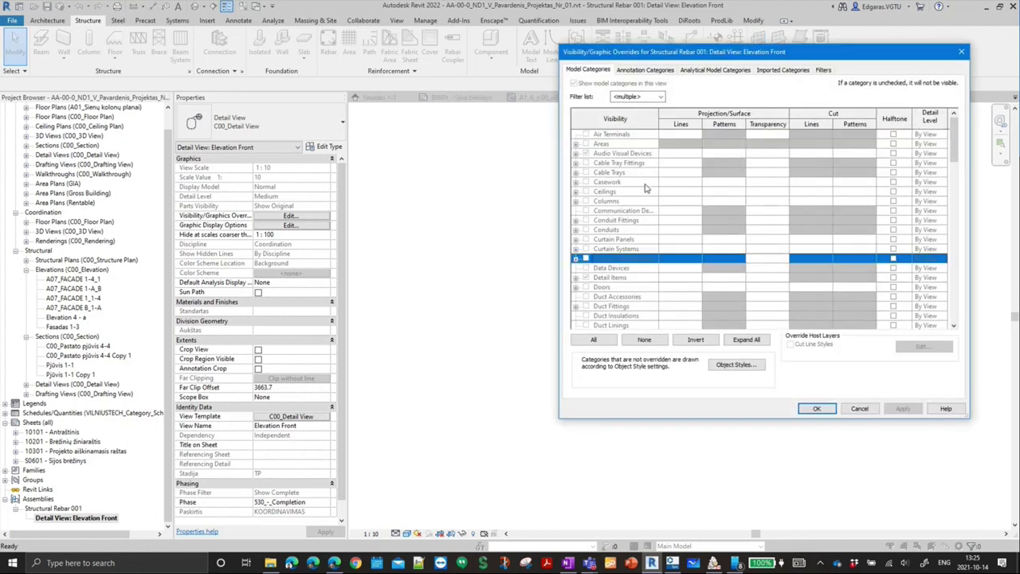
scroll(646, 192, down, 6)
scroll(644, 216, down, 8)
scroll(646, 263, down, 6)
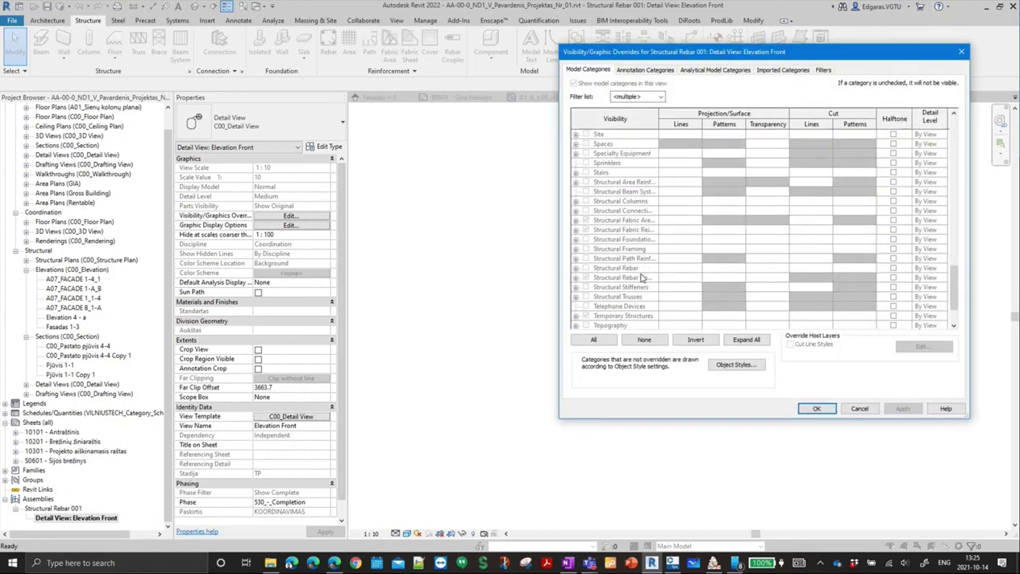
click(633, 271)
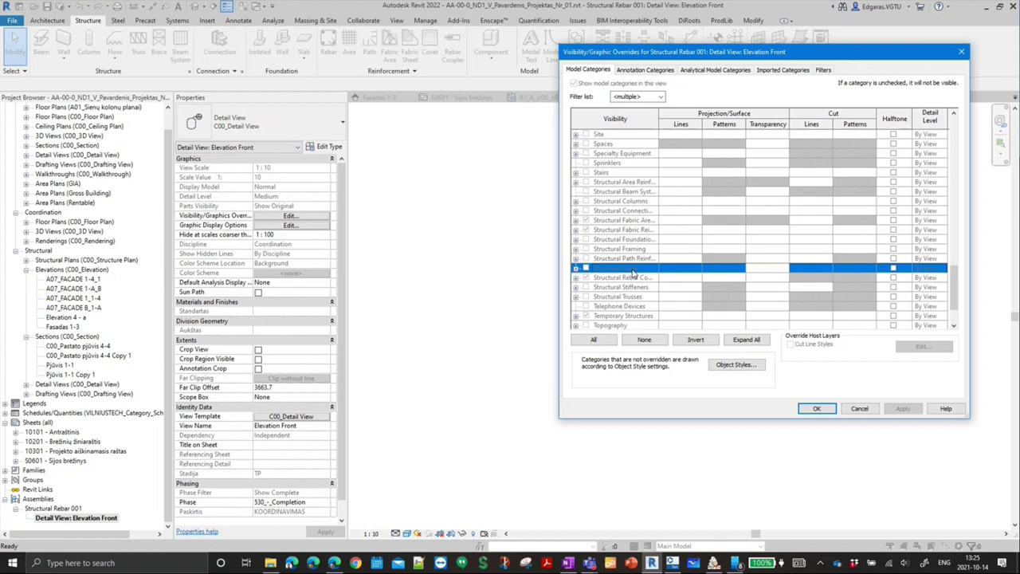
click(857, 410)
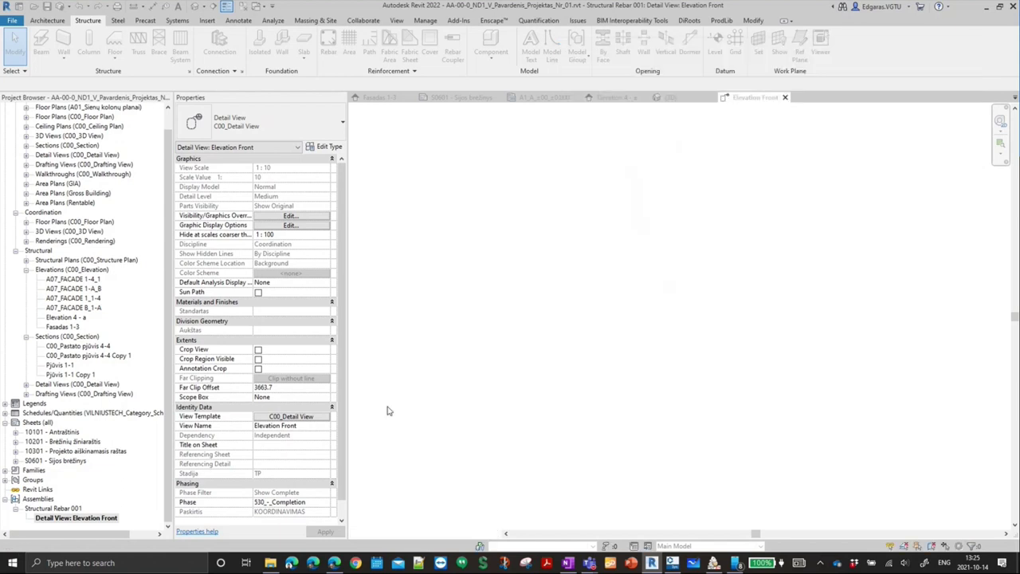
- Set the view template to <None>, show all model categories, and close the elevation view
click(307, 416)
click(374, 254)
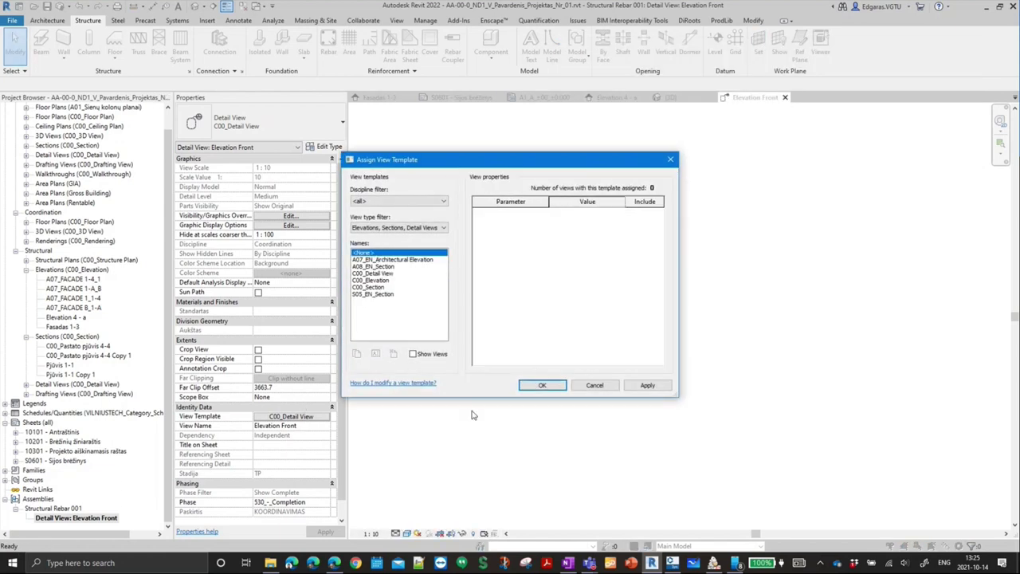
click(538, 385)
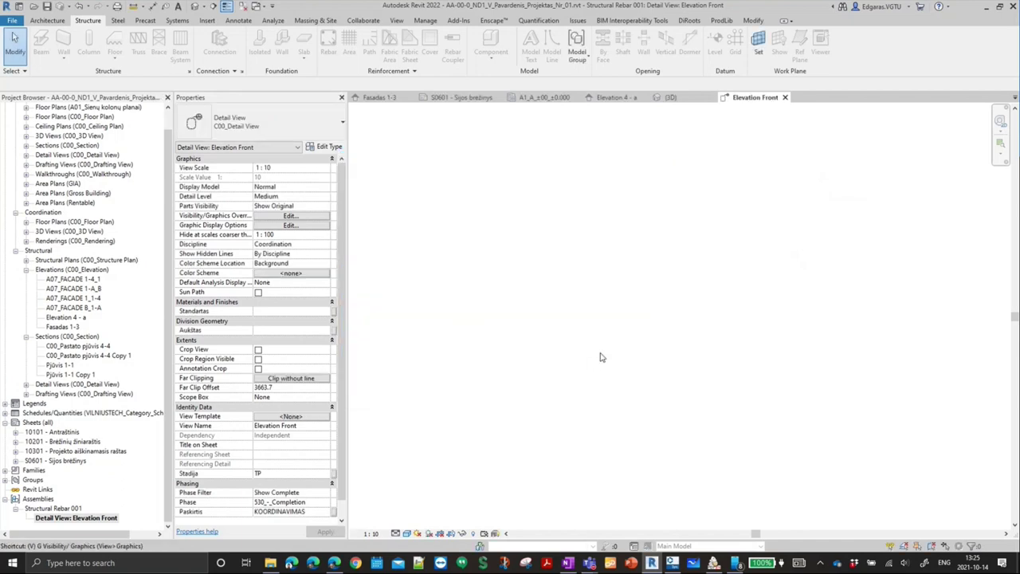
key(v)
key(v)
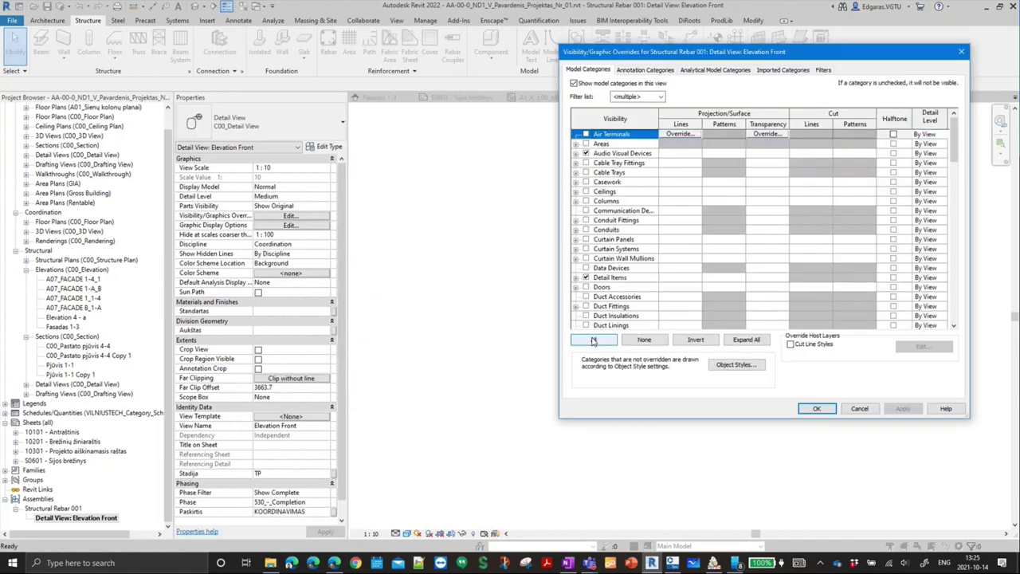
click(819, 409)
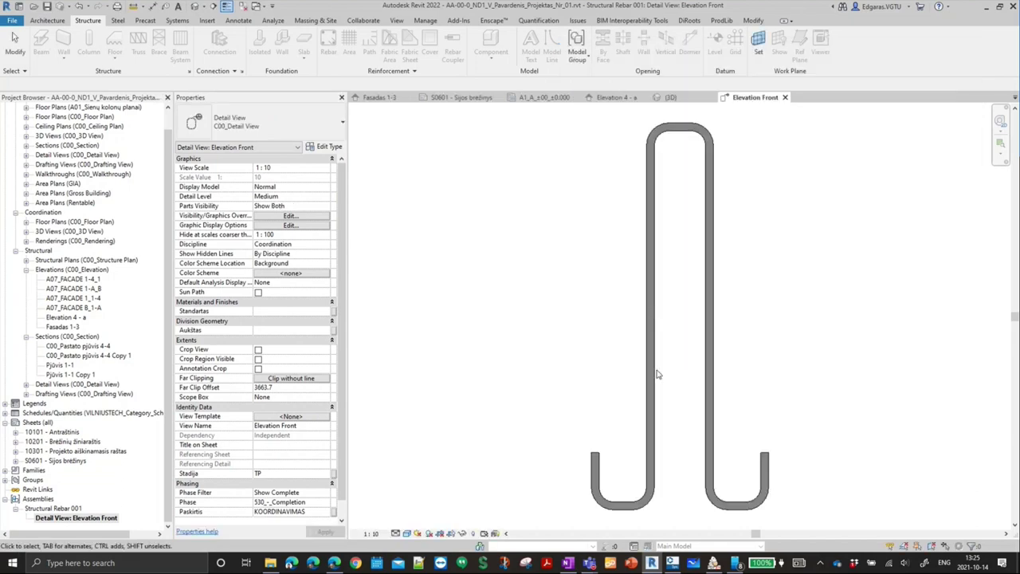
click(784, 97)
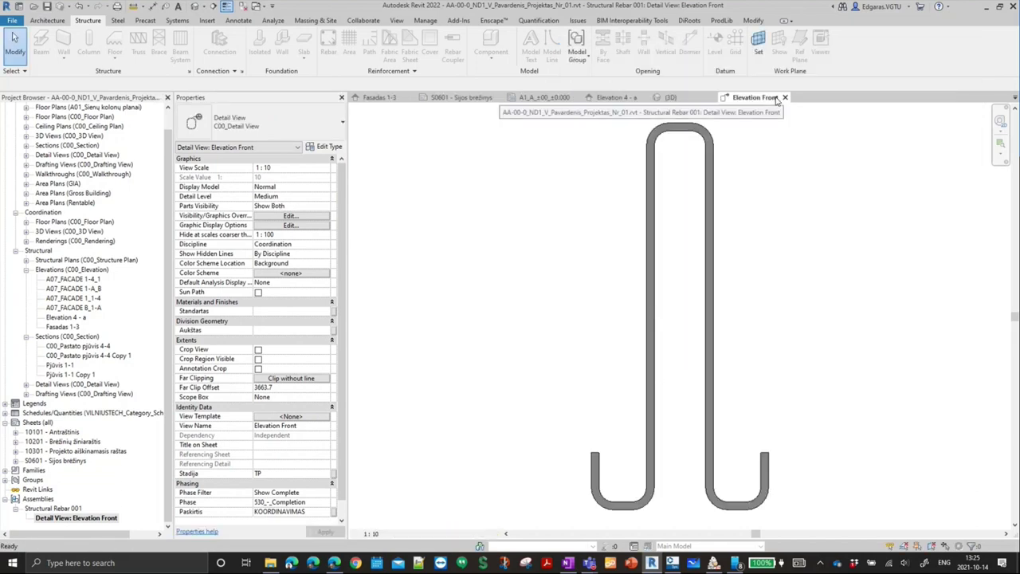
- Place the Elevation Front detail view on sheet S0601 with a numbered scale title type
click(73, 518)
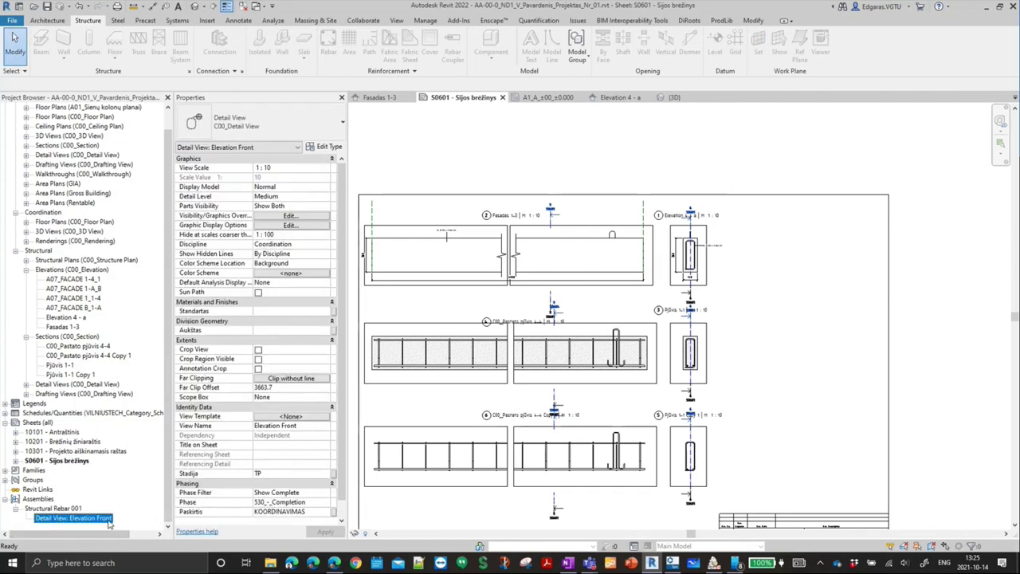
click(784, 260)
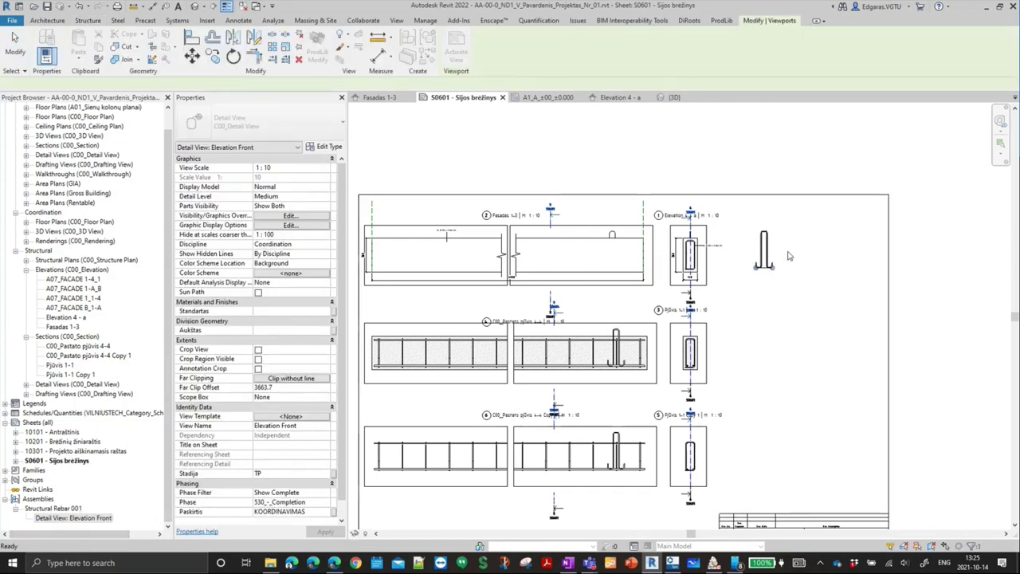
scroll(789, 256, up, 5)
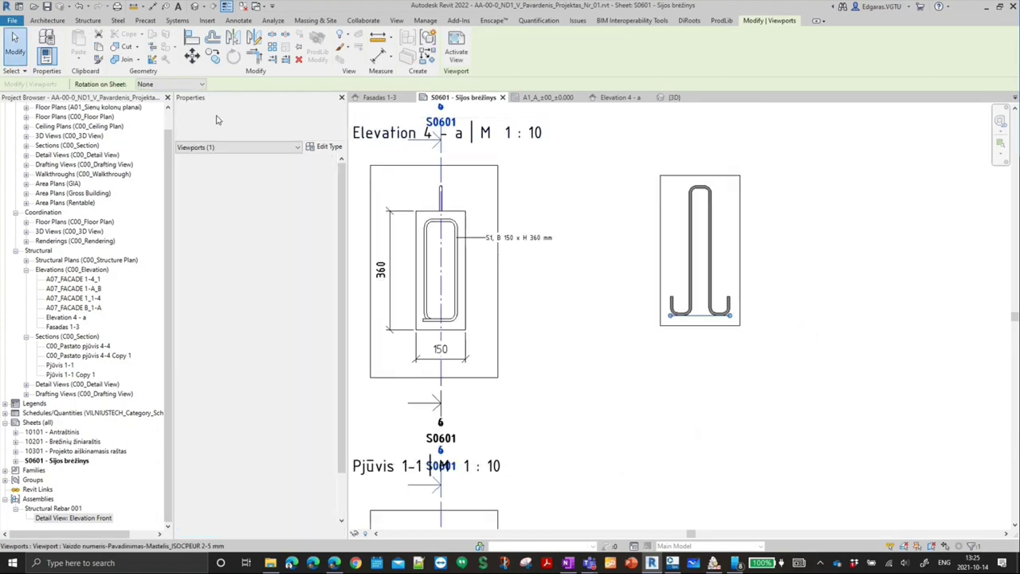
click(227, 121)
click(260, 212)
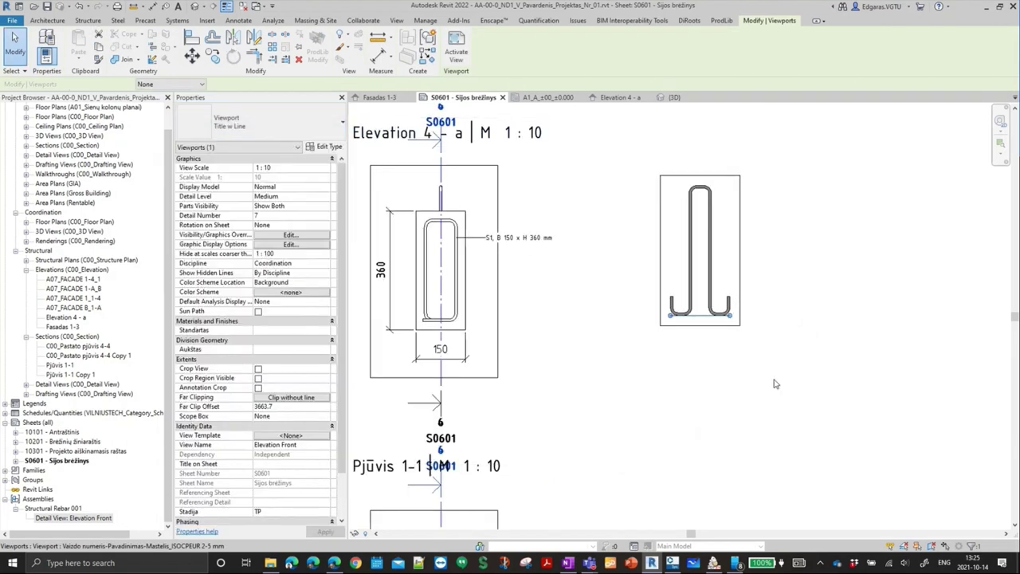
drag(718, 136, 717, 137)
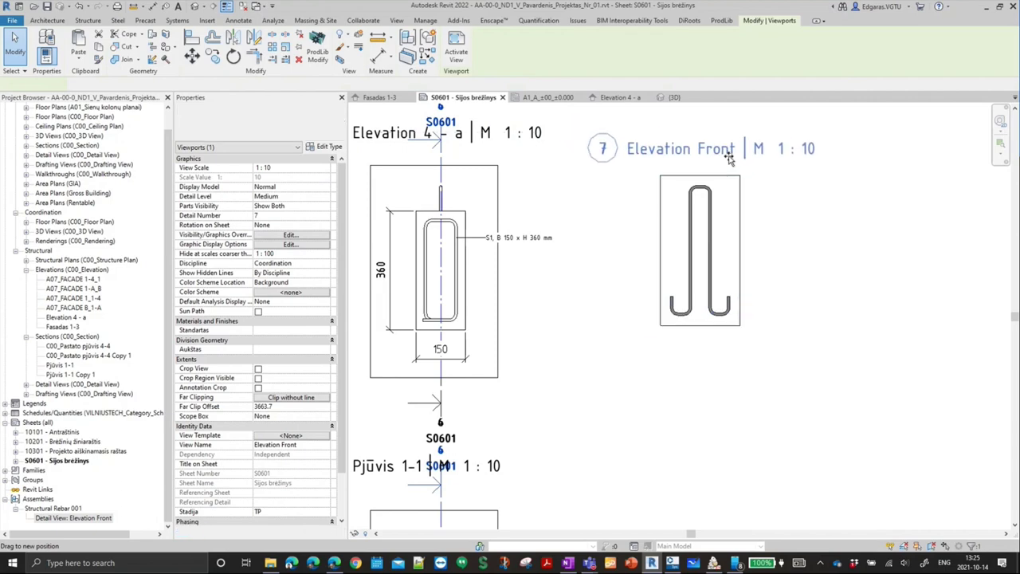
mouse_move(589, 564)
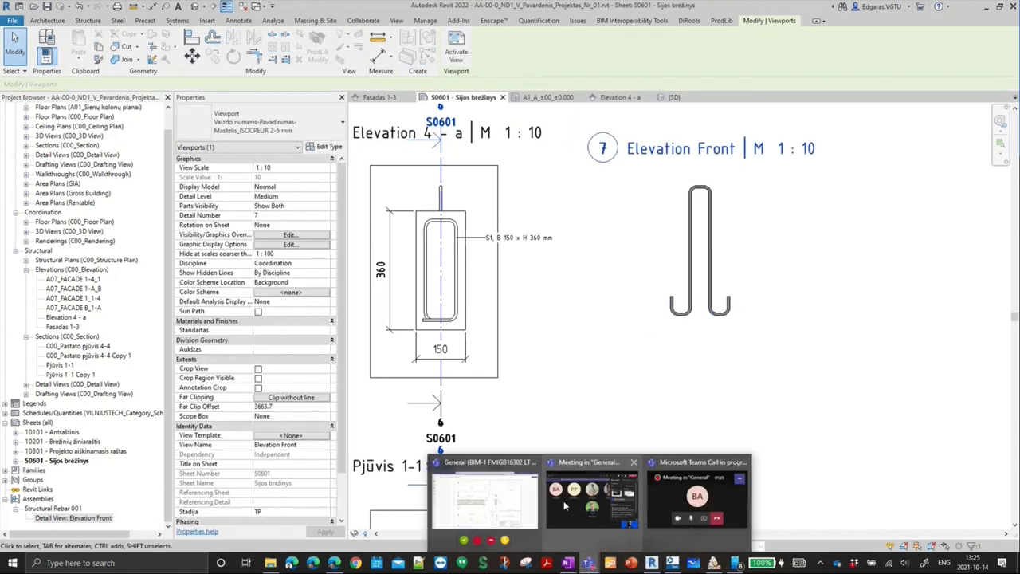
- Rename the viewport's view to Kilpa K1 and activate the viewport
click(483, 507)
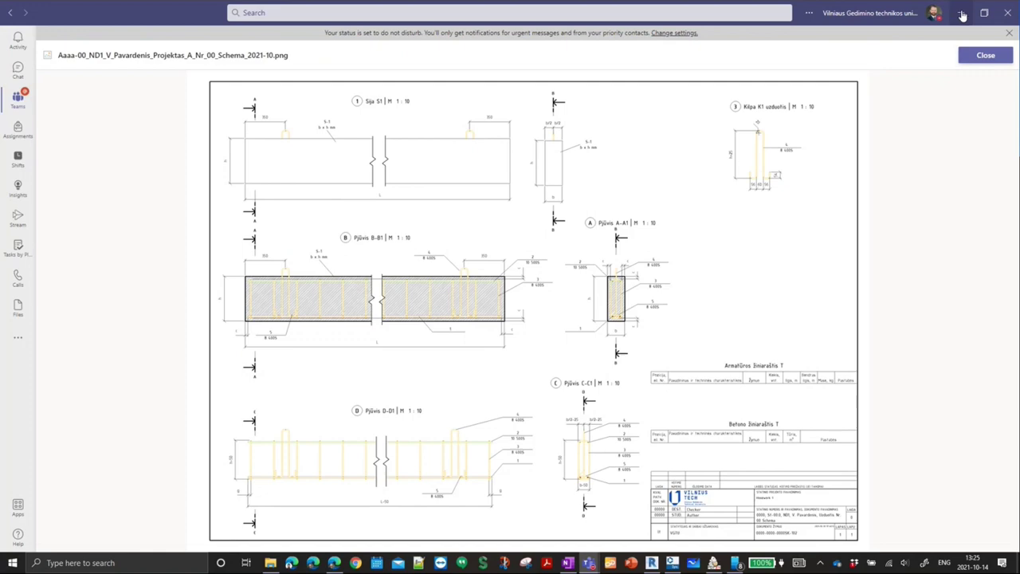
click(962, 16)
click(701, 148)
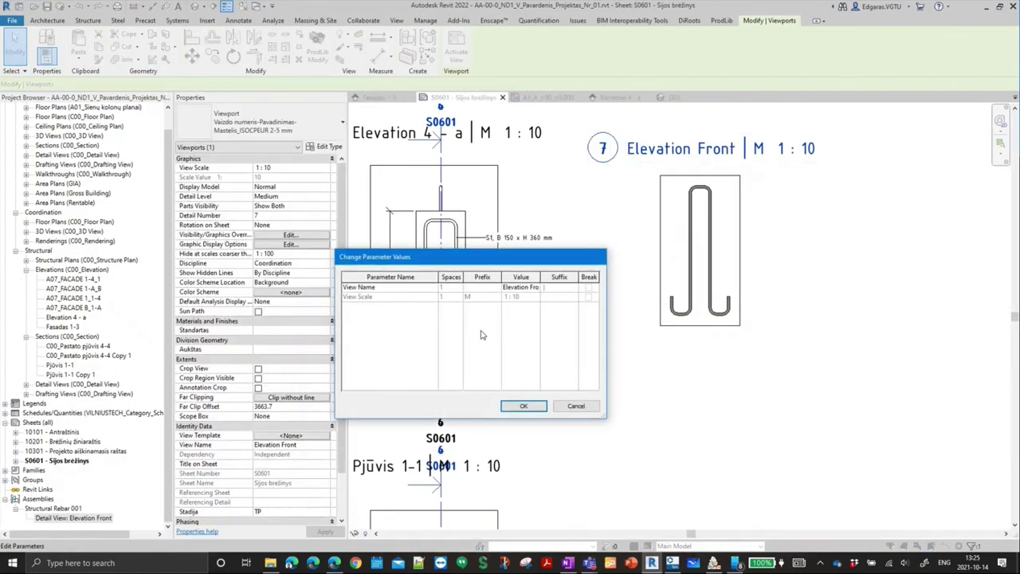
click(507, 290)
text(Kilpa K1)
click(538, 363)
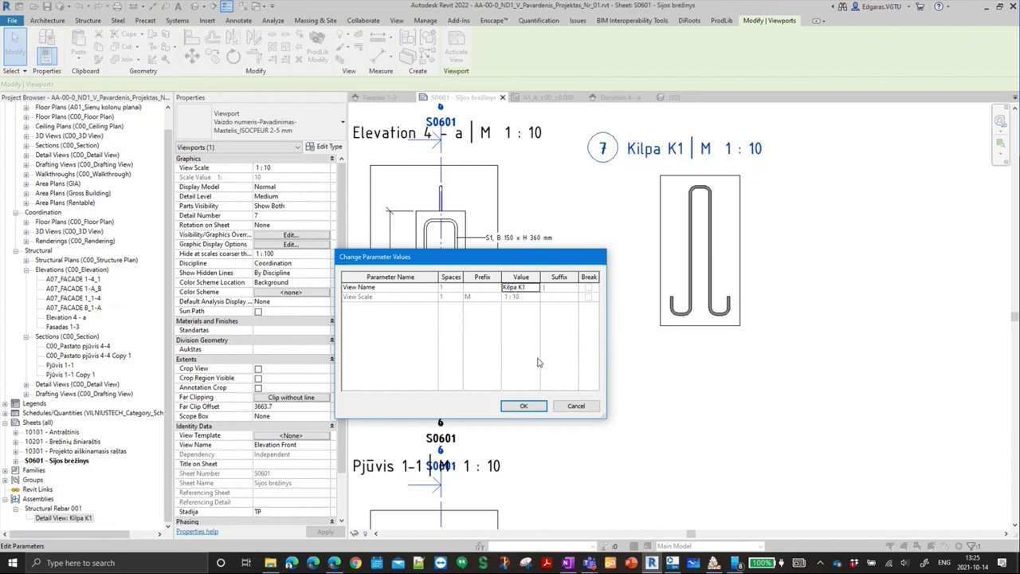
click(523, 407)
double_click(793, 263)
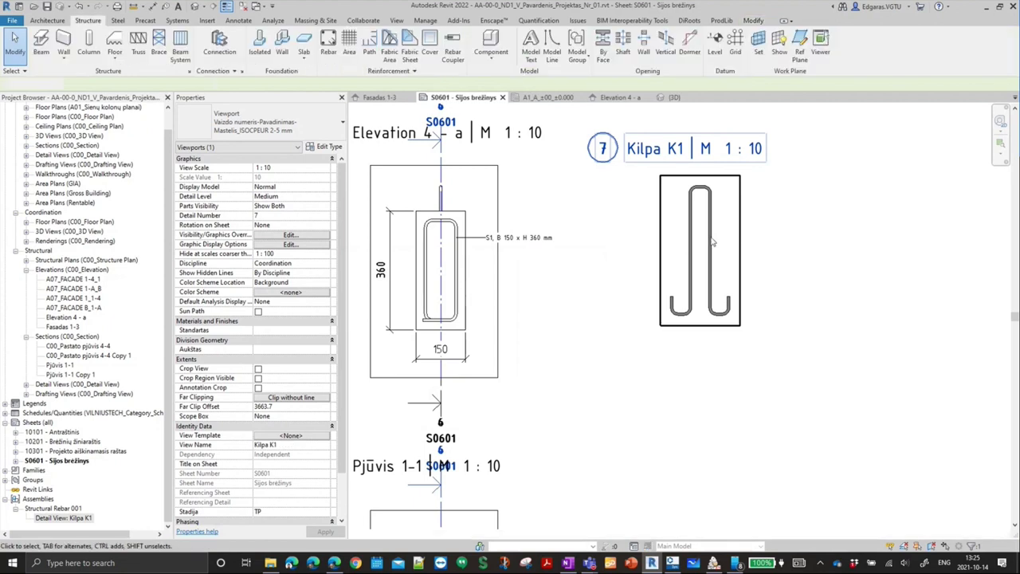
scroll(793, 263, up, 3)
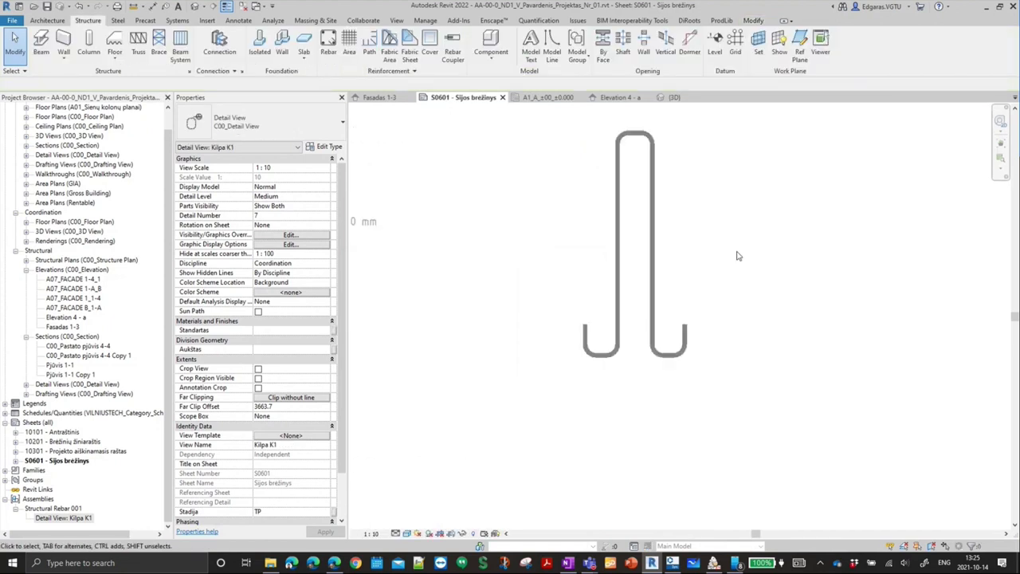
- Show the rebar as Hidden Line and add the 54 hook and 56-60-56 width dimensions
click(408, 533)
click(434, 490)
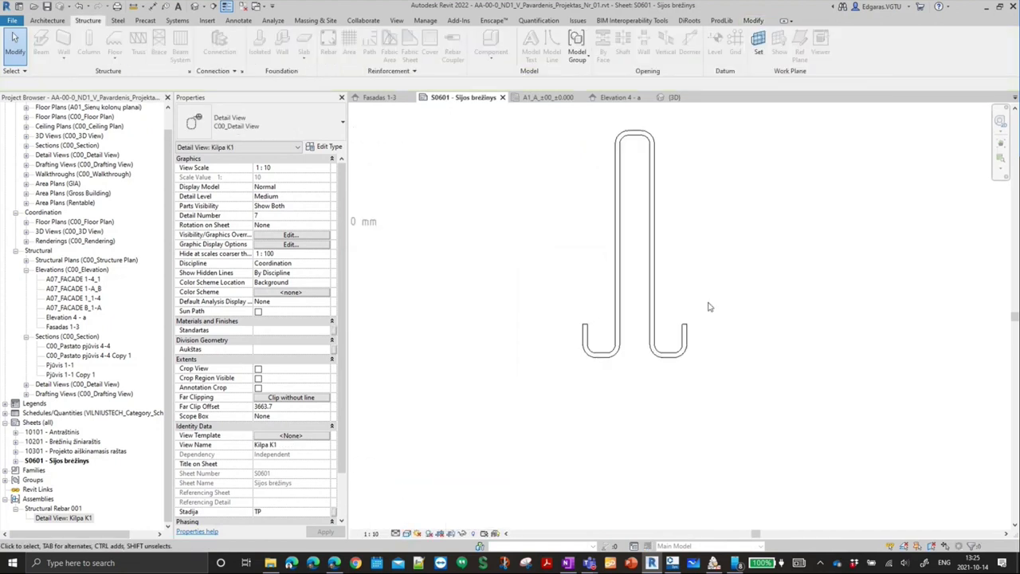
key(d)
key(i)
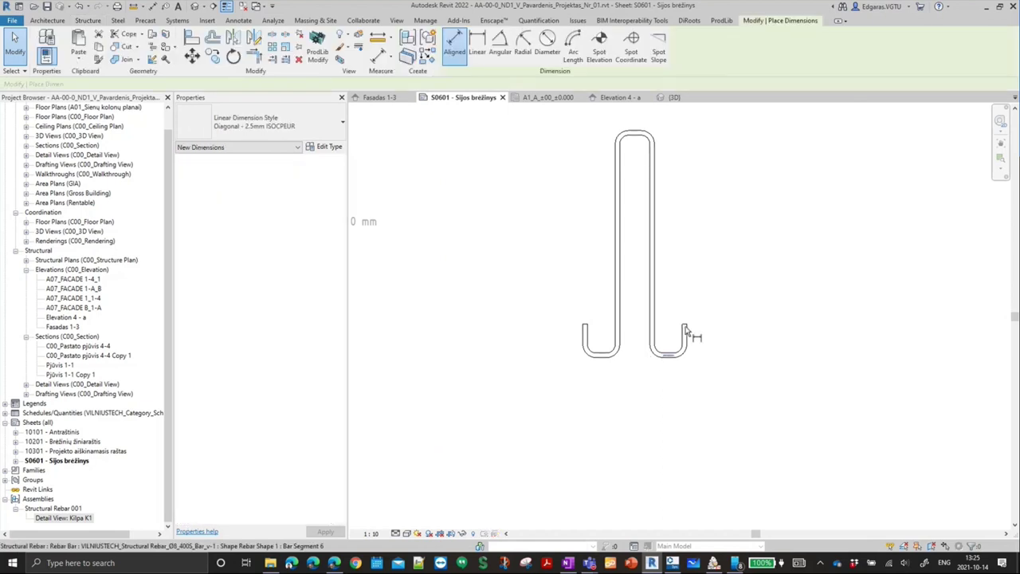
click(686, 326)
click(730, 341)
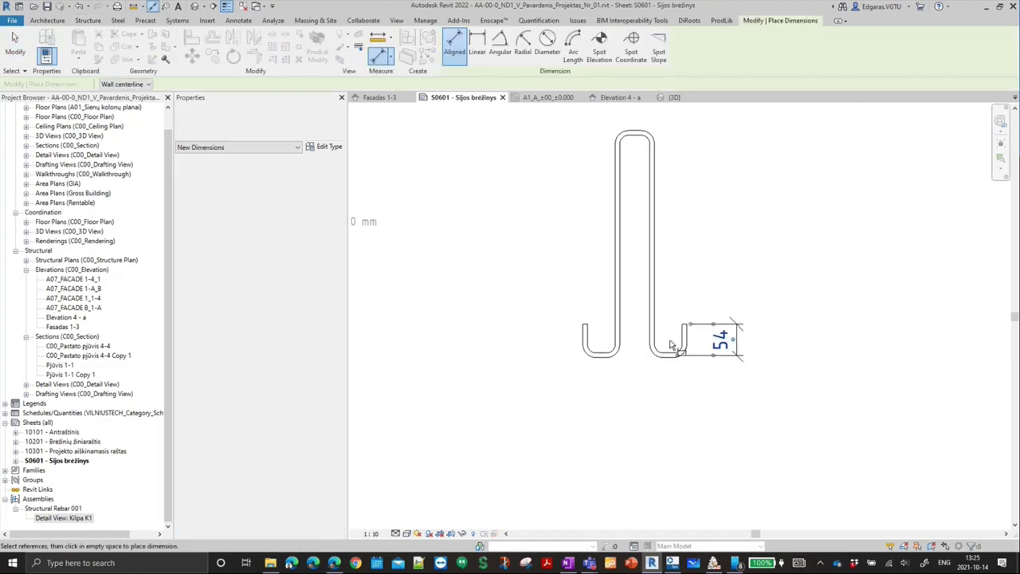
click(653, 343)
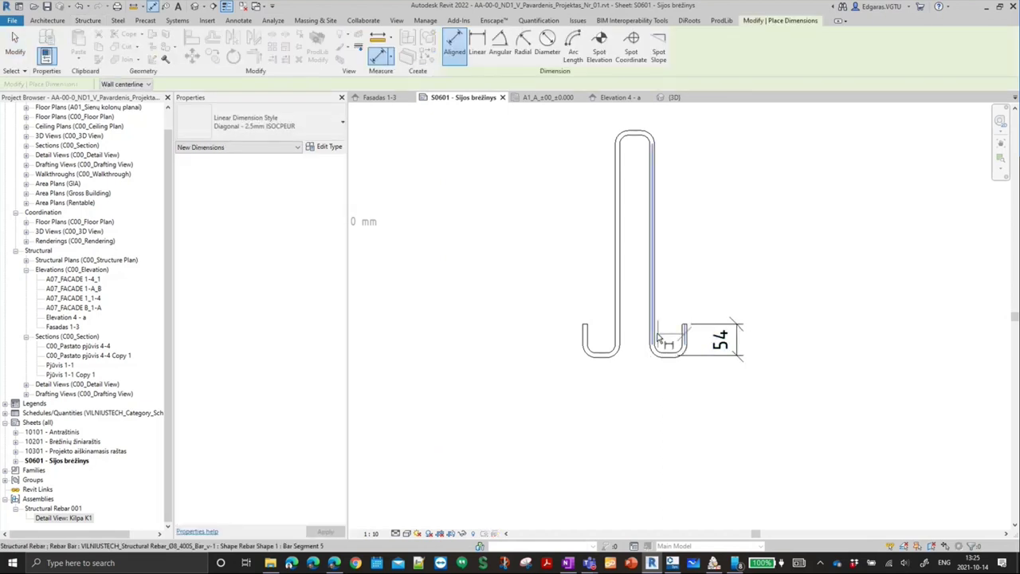
click(618, 341)
click(584, 343)
click(610, 403)
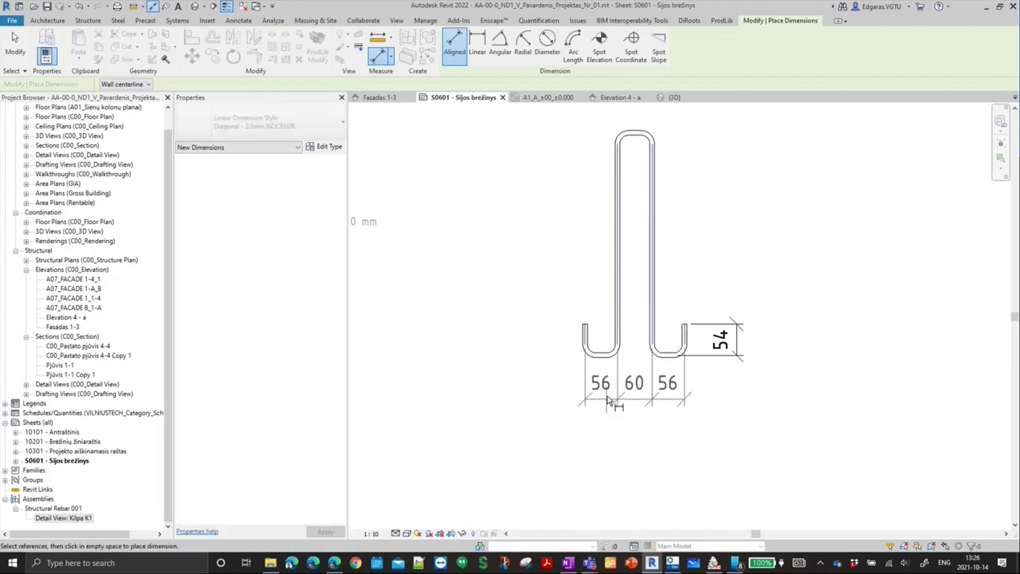
- Add the 385 overall height dimension on the left of the stirrup
middle_drag(752, 228, 678, 326)
scroll(593, 460, down, 1)
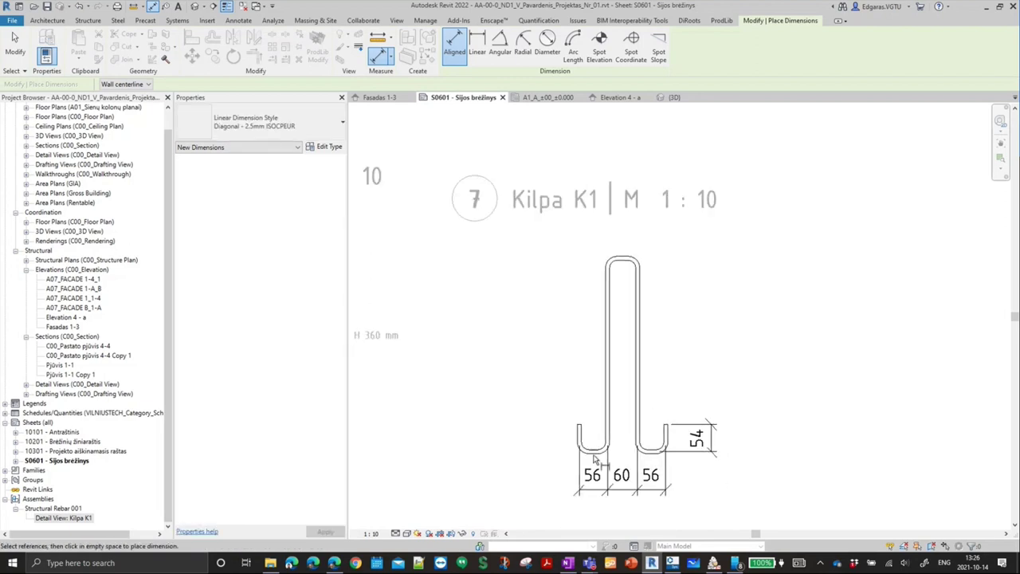
click(599, 451)
click(622, 259)
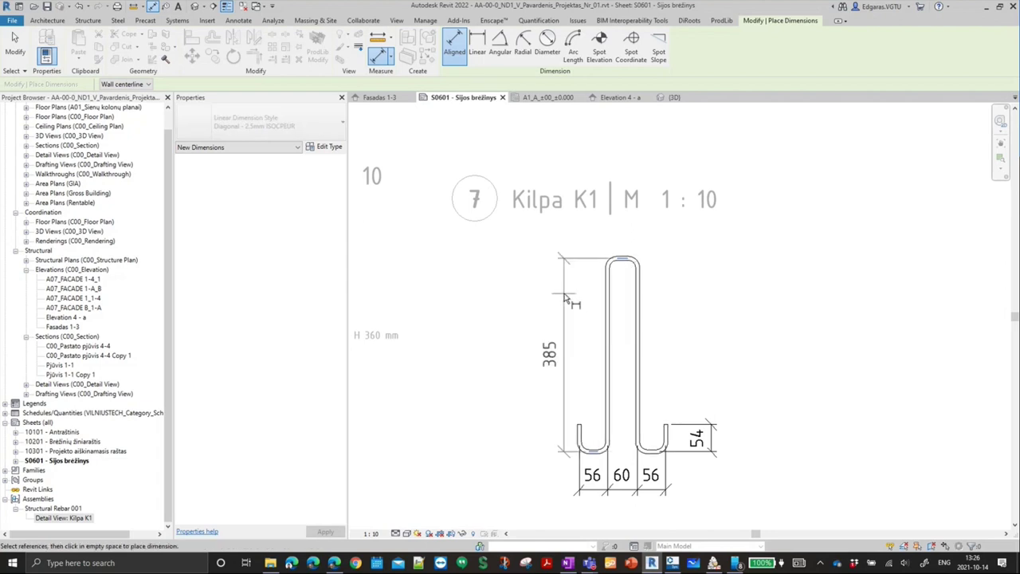
click(545, 303)
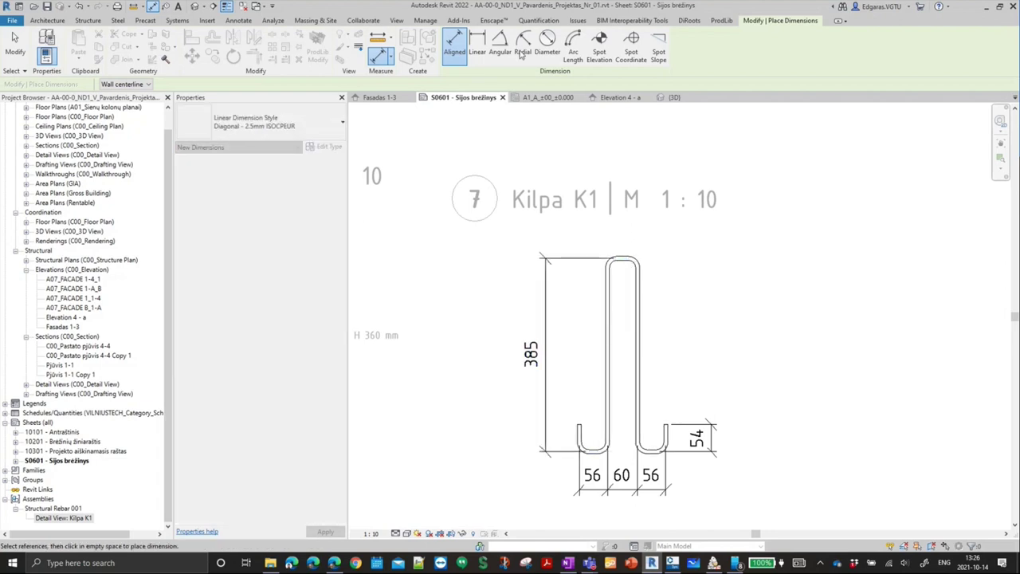
click(520, 53)
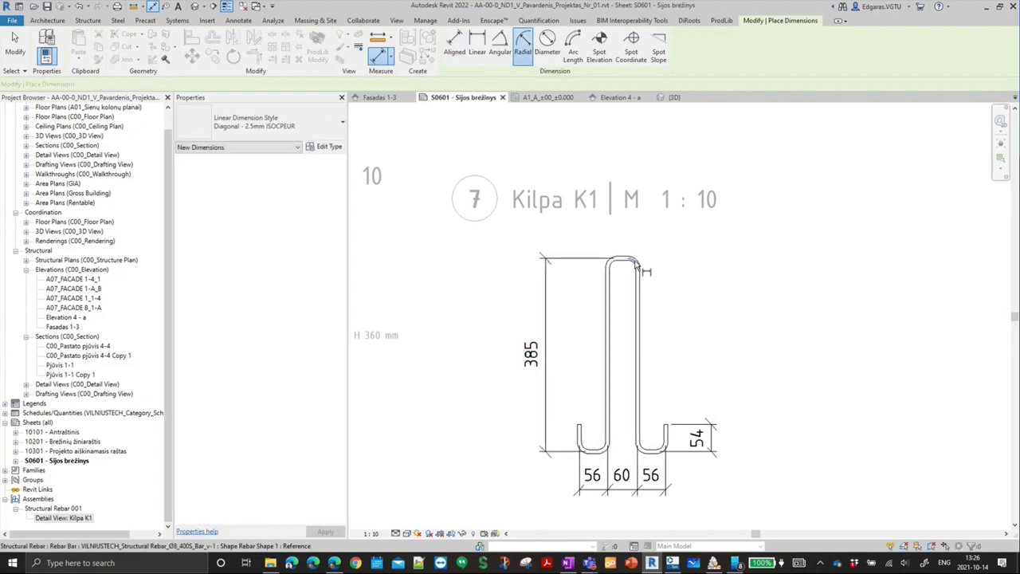
- Place a radial 19 dimension on the stirrup's top bend
click(636, 264)
scroll(666, 239, up, 2)
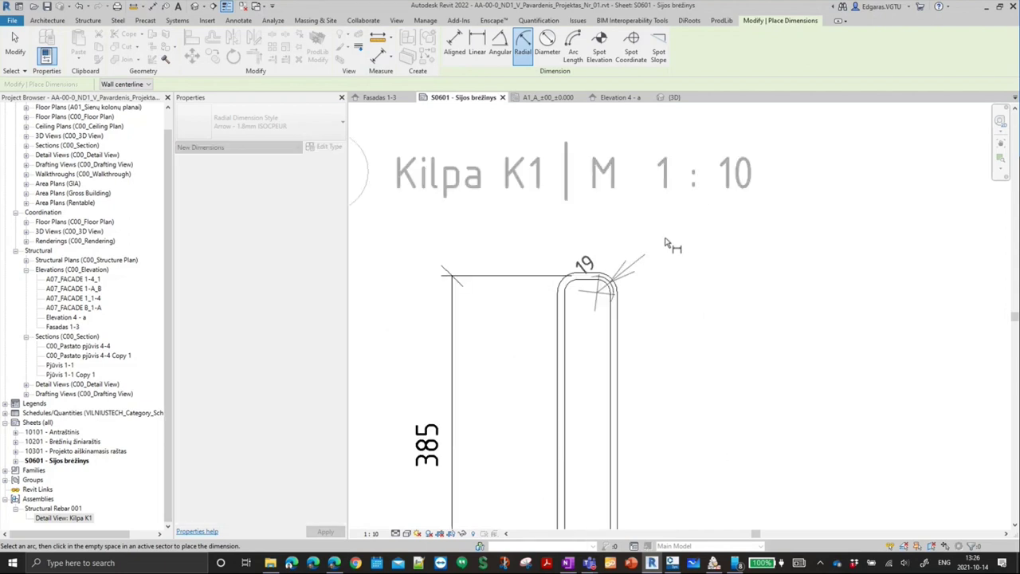
click(655, 266)
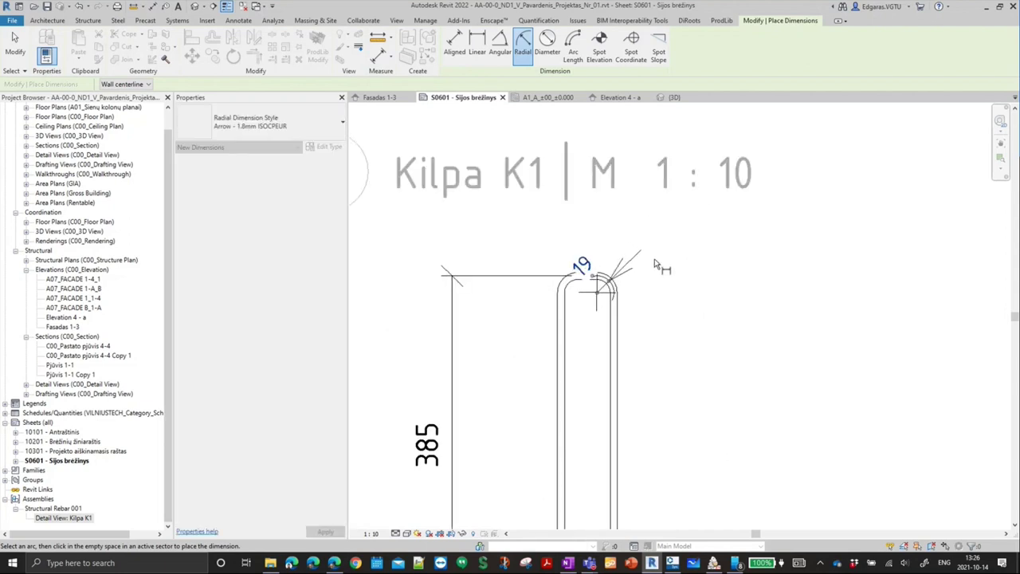
key(Escape)
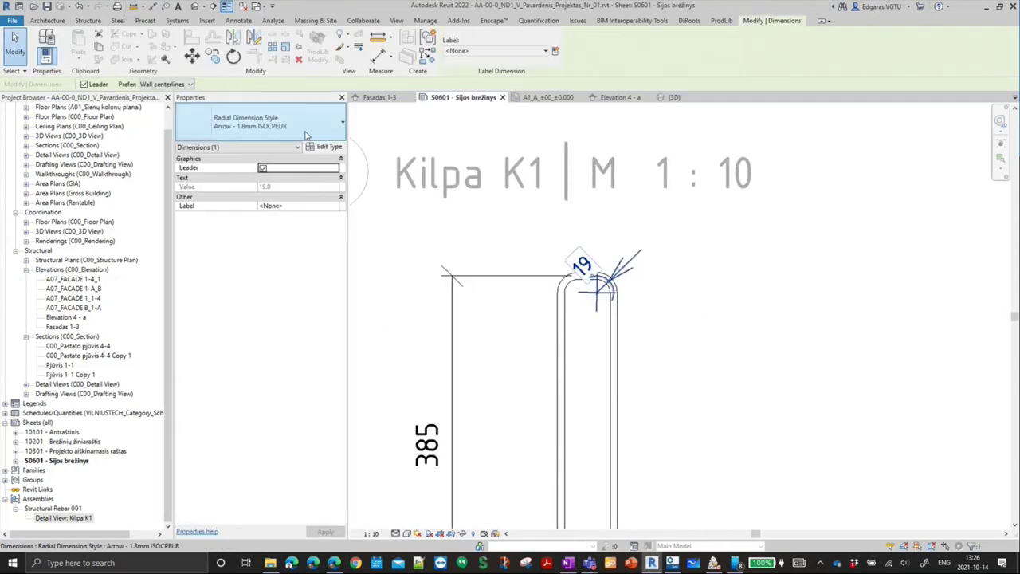
- Try the Diameter type, return to Radial Arrow 1.8mm, and move the 19 text clear of the bend
click(305, 131)
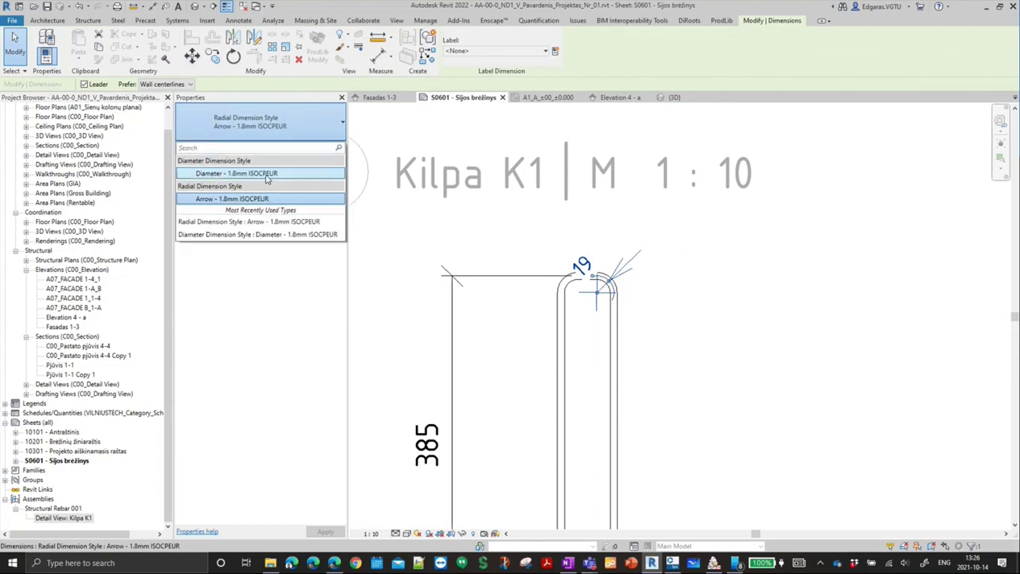
click(239, 173)
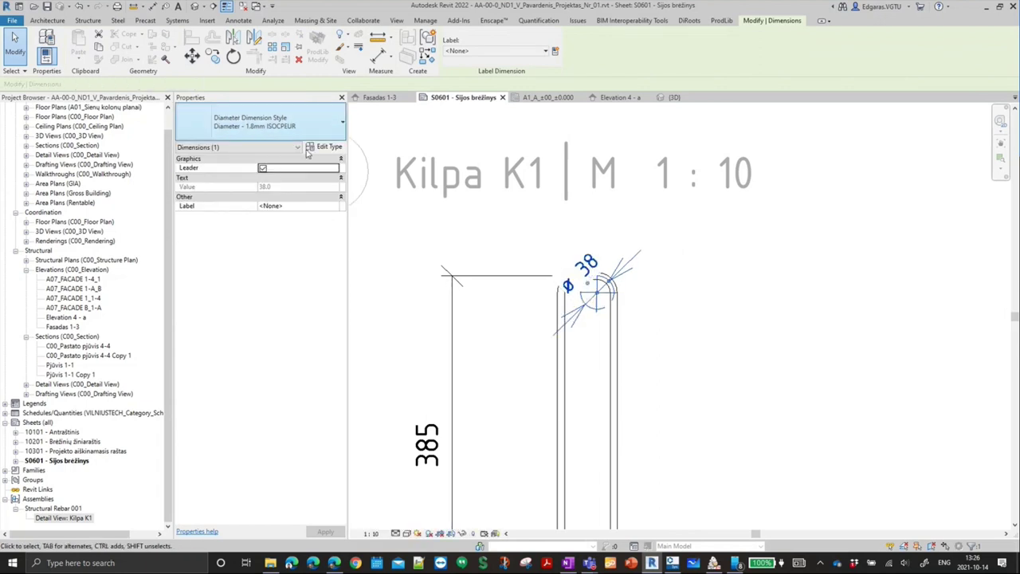
click(253, 126)
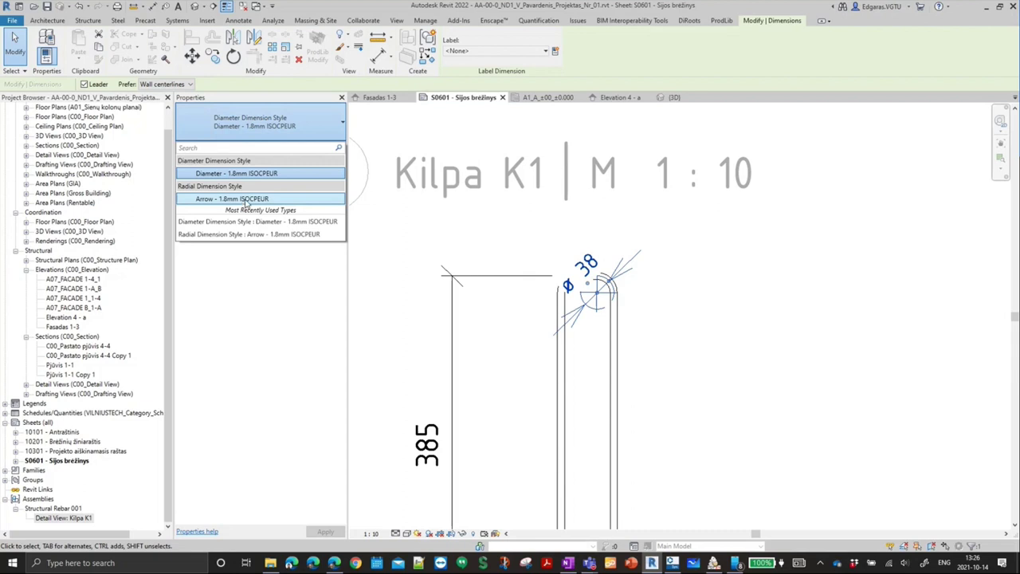
click(240, 199)
mouse_move(589, 271)
mouse_down()
mouse_move(657, 231)
mouse_move(631, 244)
mouse_up()
click(640, 211)
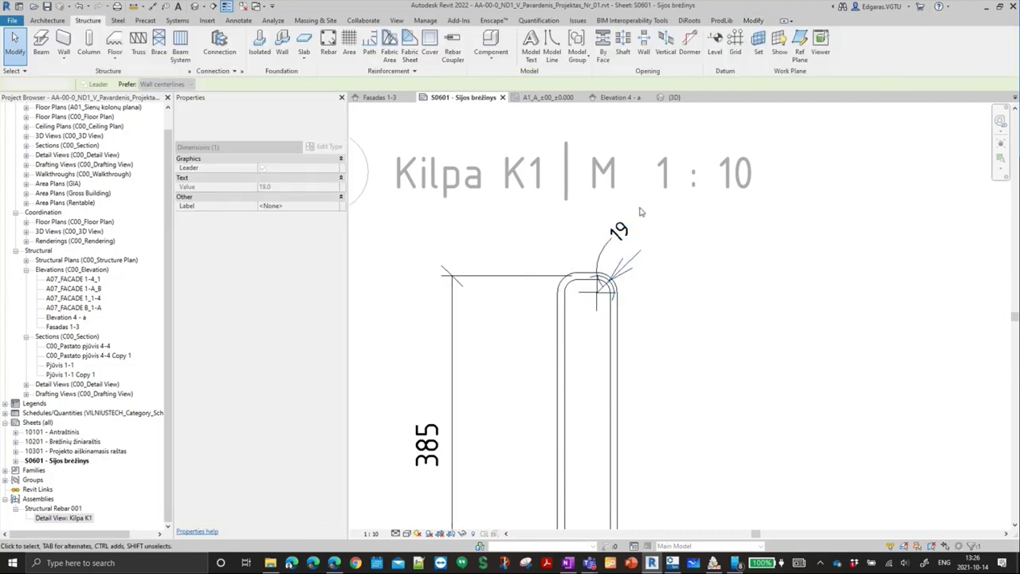
scroll(640, 211, down, 3)
scroll(557, 227, up, 4)
click(553, 227)
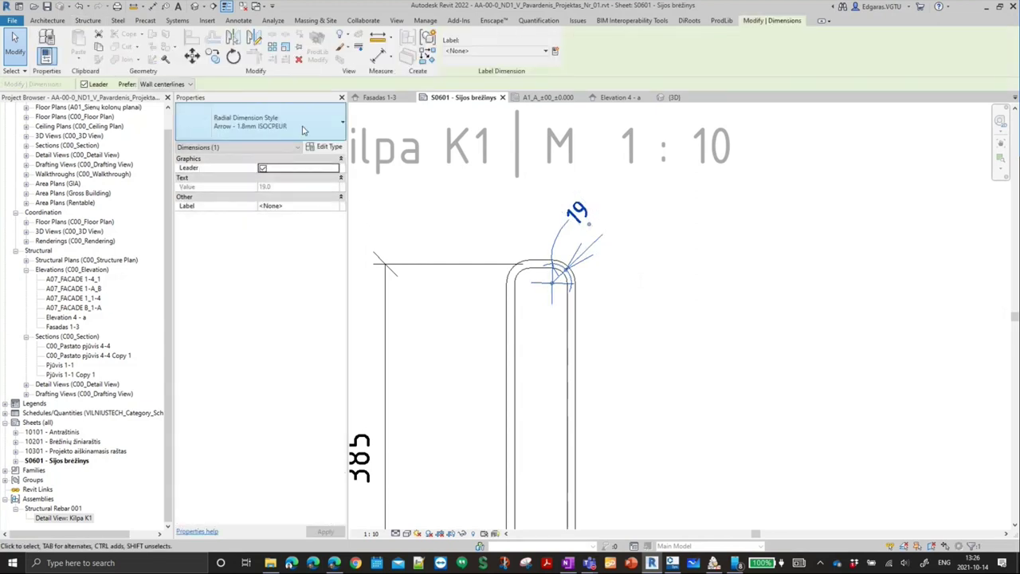
- Give the radial dimension type 2.5 mm text, a Line leader, and a filled 30° leader arrow
click(324, 147)
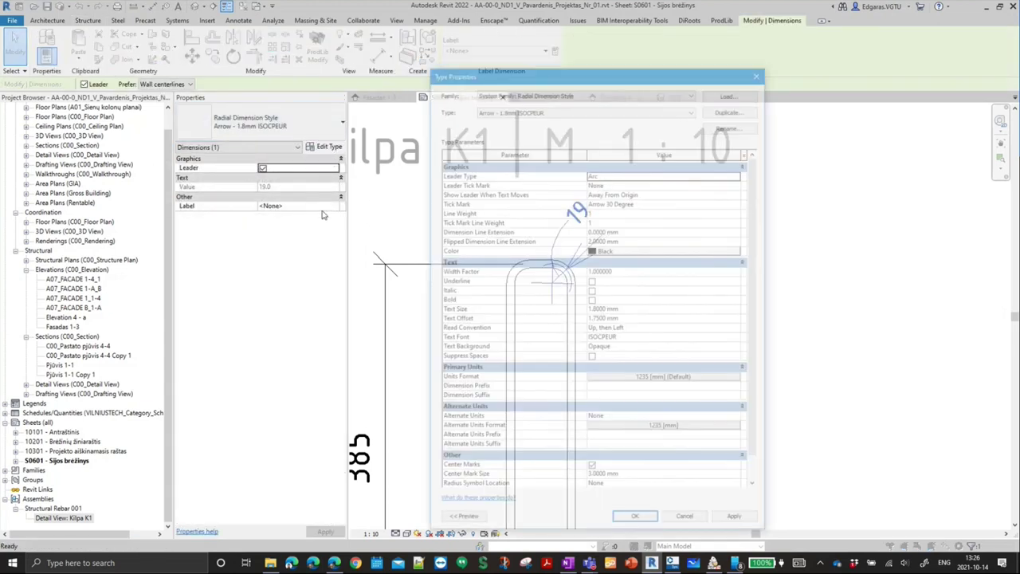
click(645, 309)
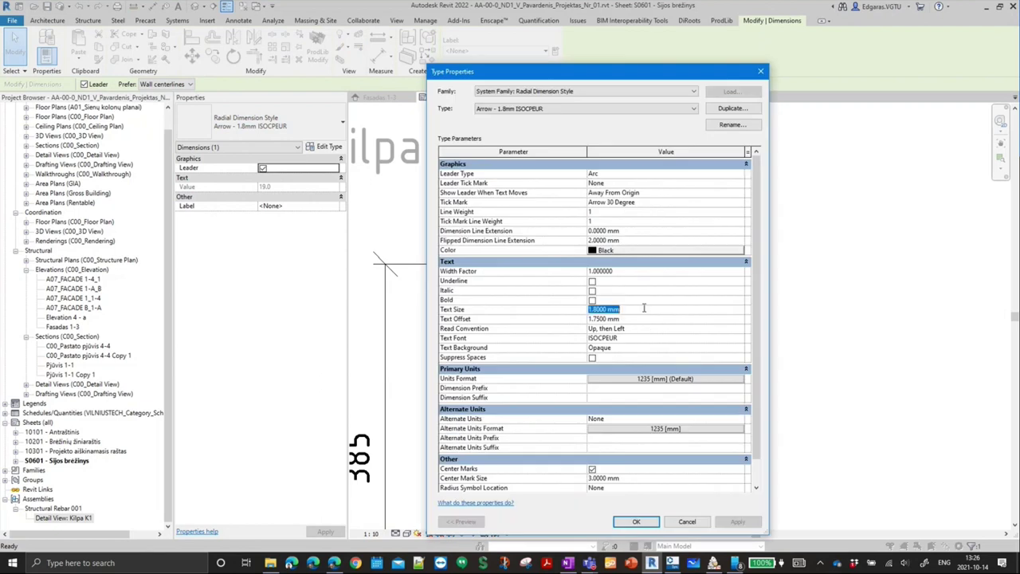
text(2.5)
key(Return)
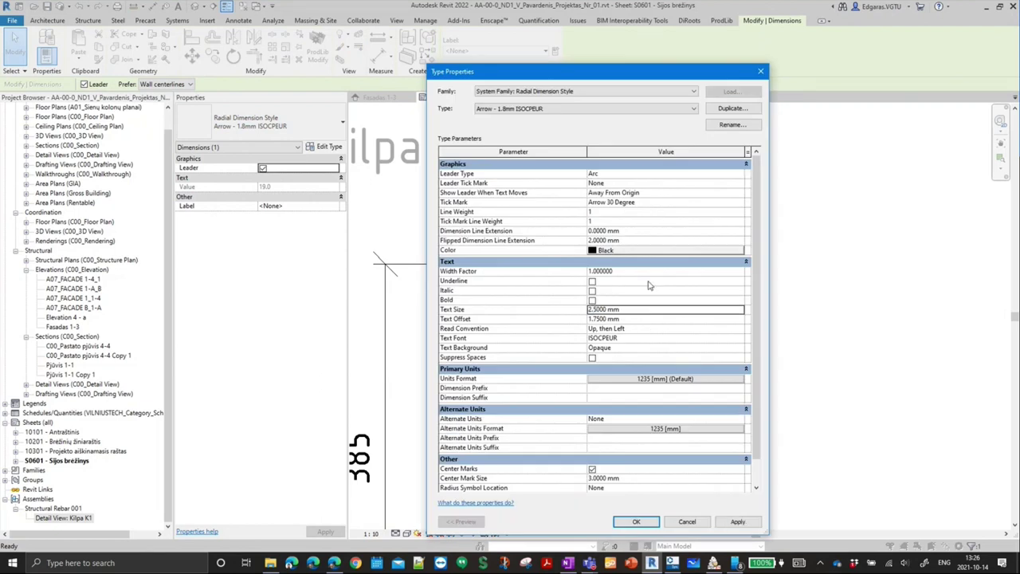
click(739, 174)
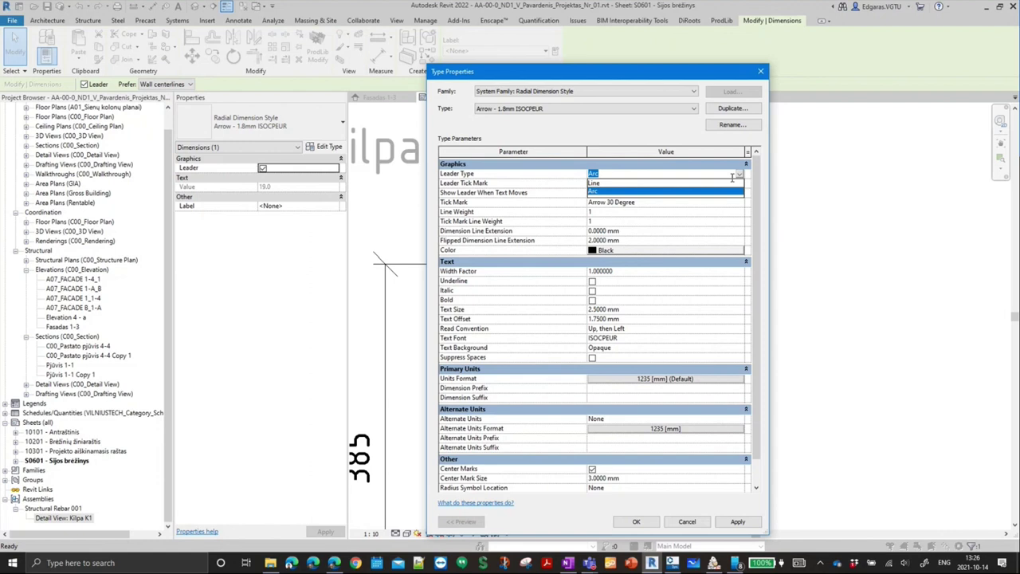
click(614, 183)
click(740, 193)
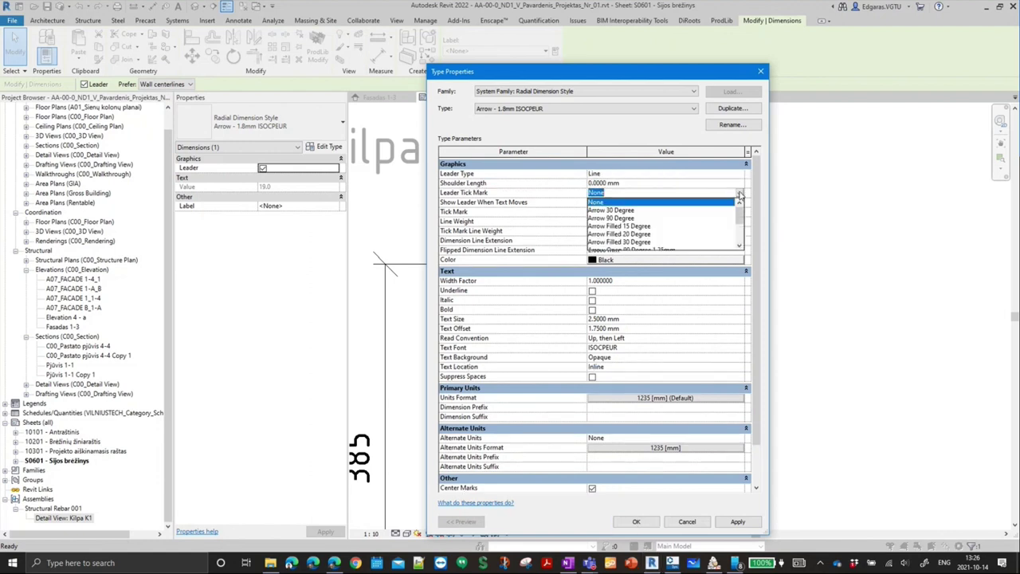
scroll(641, 241, down, 1)
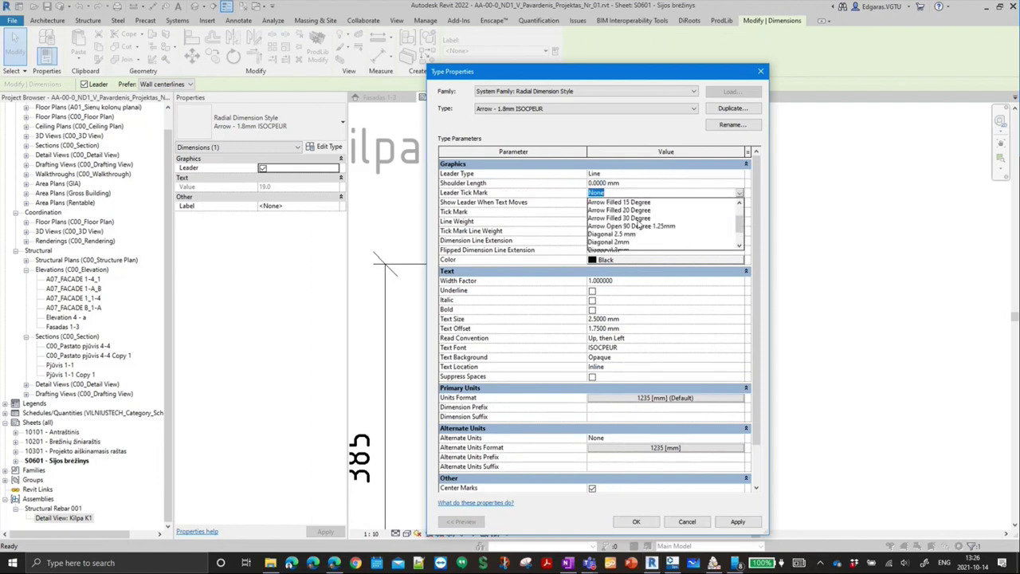
click(638, 218)
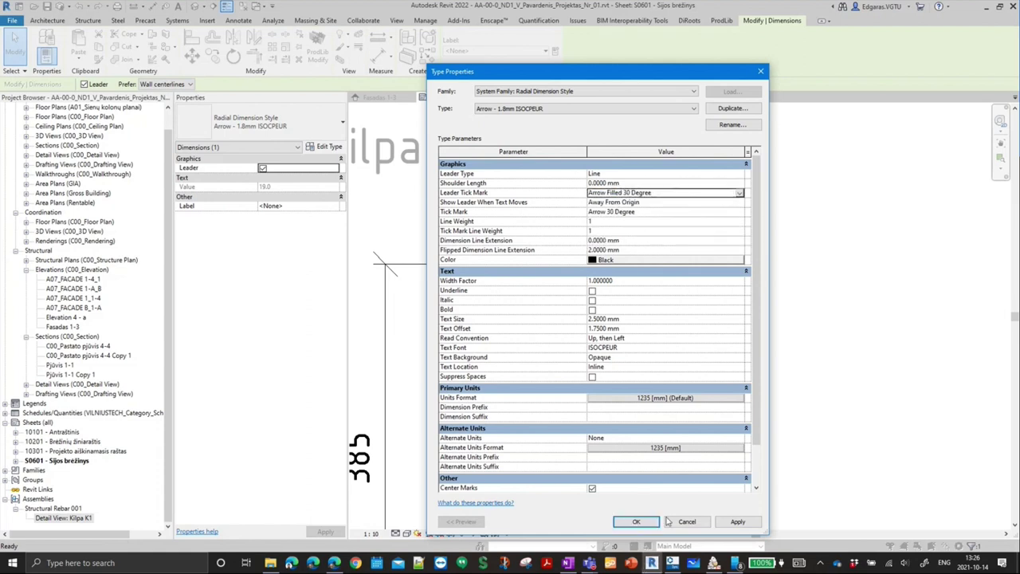
key(Return)
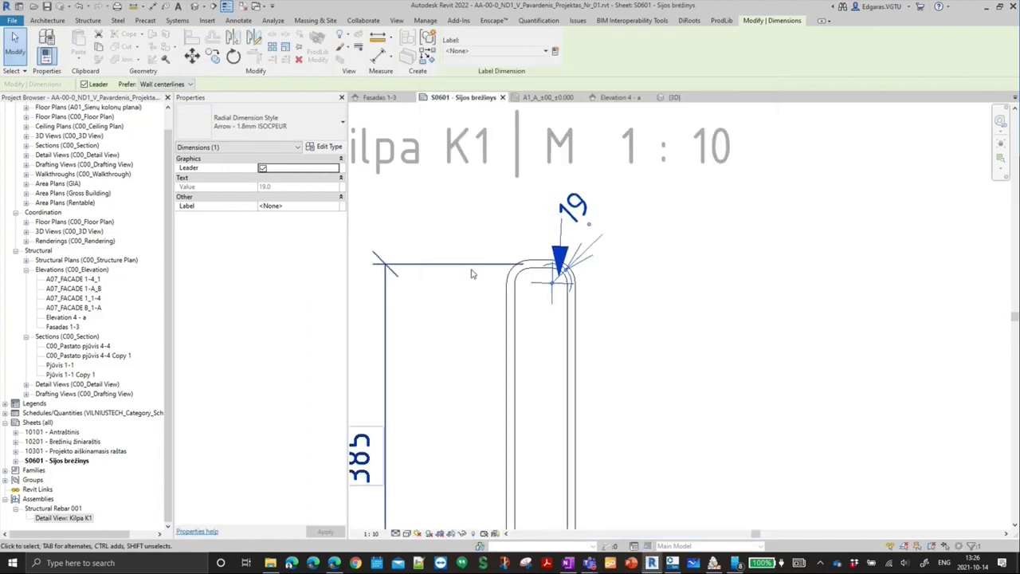
- Move the 19 label right of the bend and set the text location to Above
drag(588, 227, 666, 285)
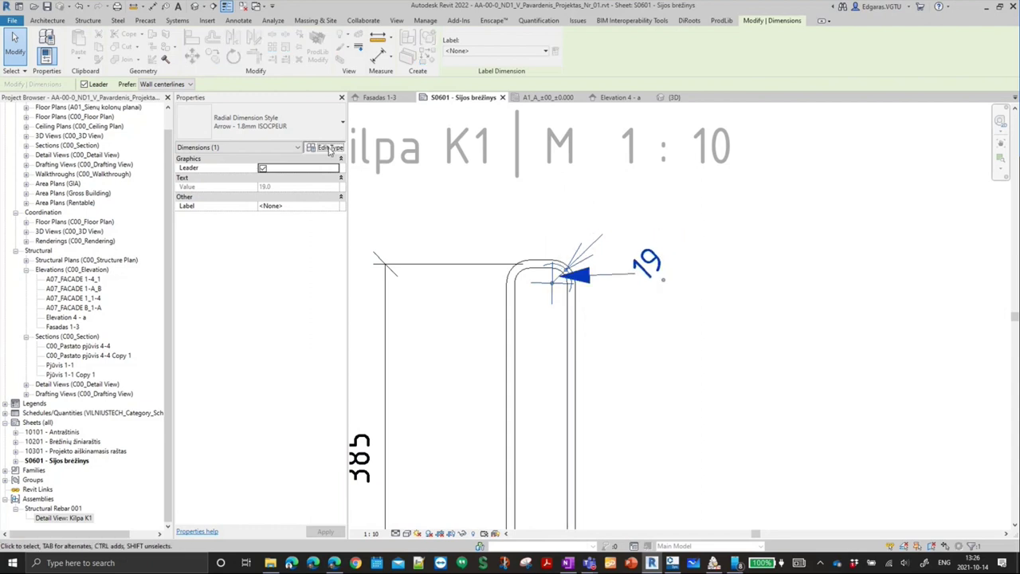
click(724, 202)
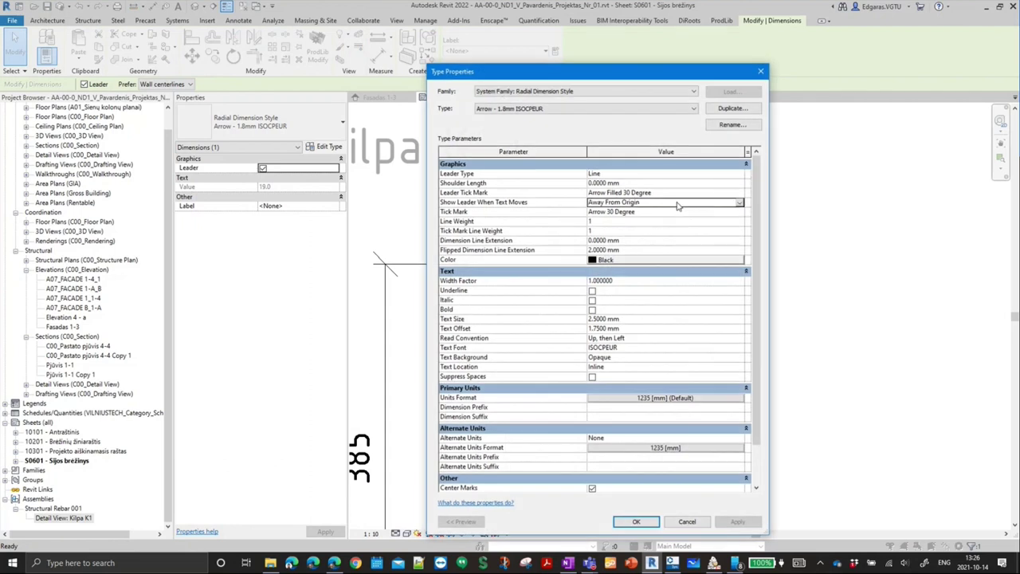
click(740, 202)
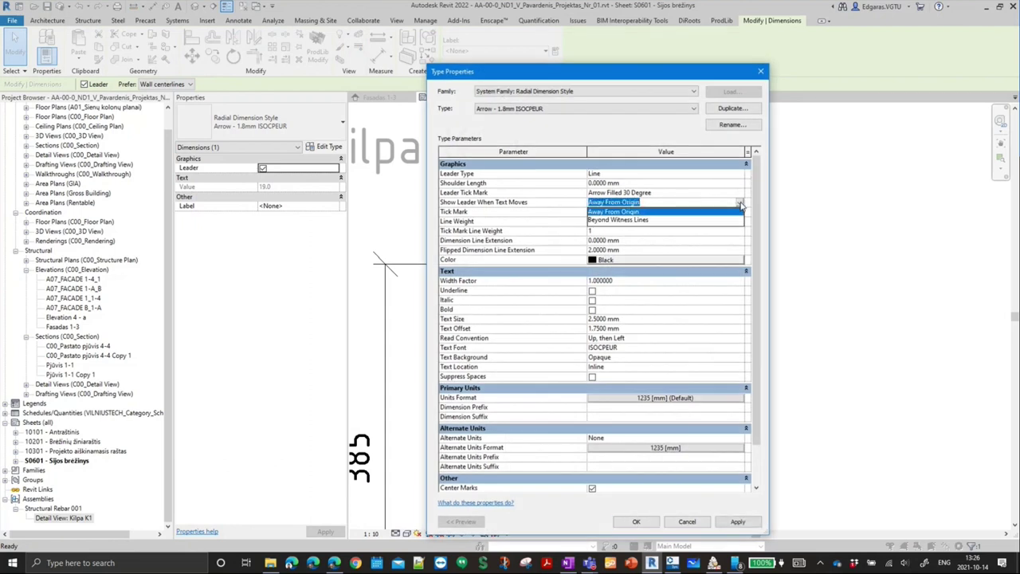
click(648, 213)
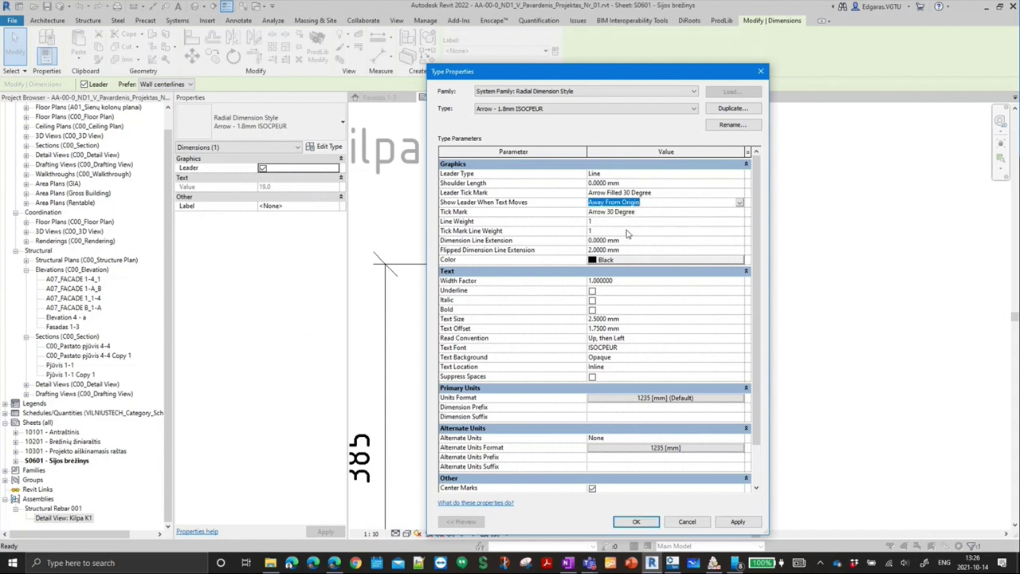
click(637, 368)
click(741, 368)
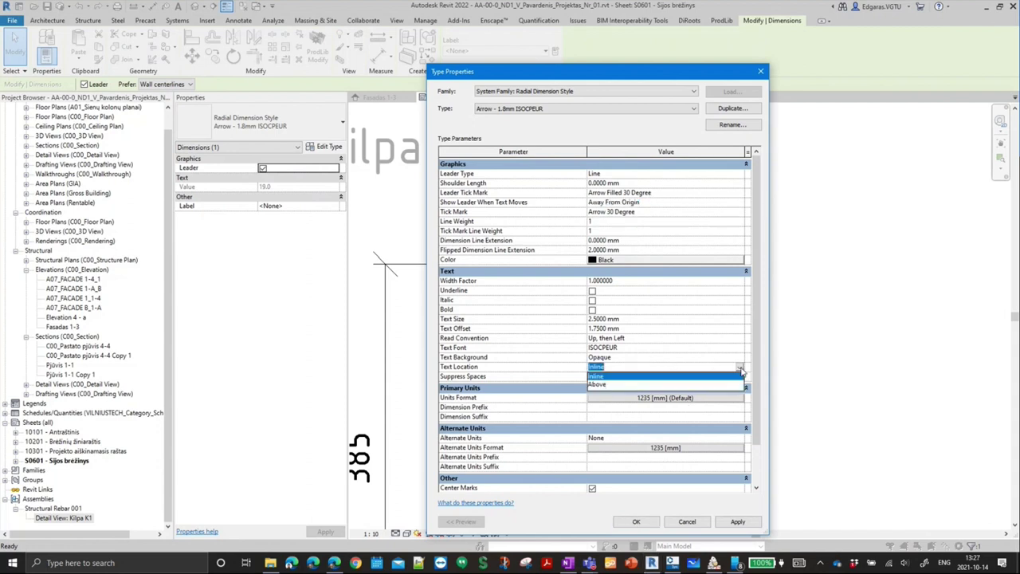
click(603, 385)
click(642, 348)
- Set the tick mark to Arrow Filled 30 Degree and the leader tick mark to None
click(641, 327)
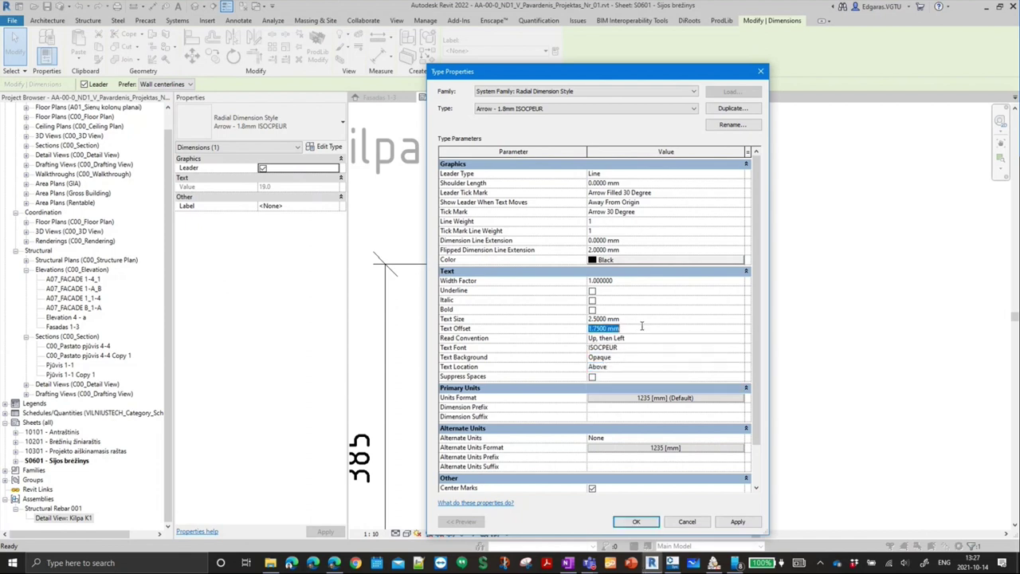
click(647, 213)
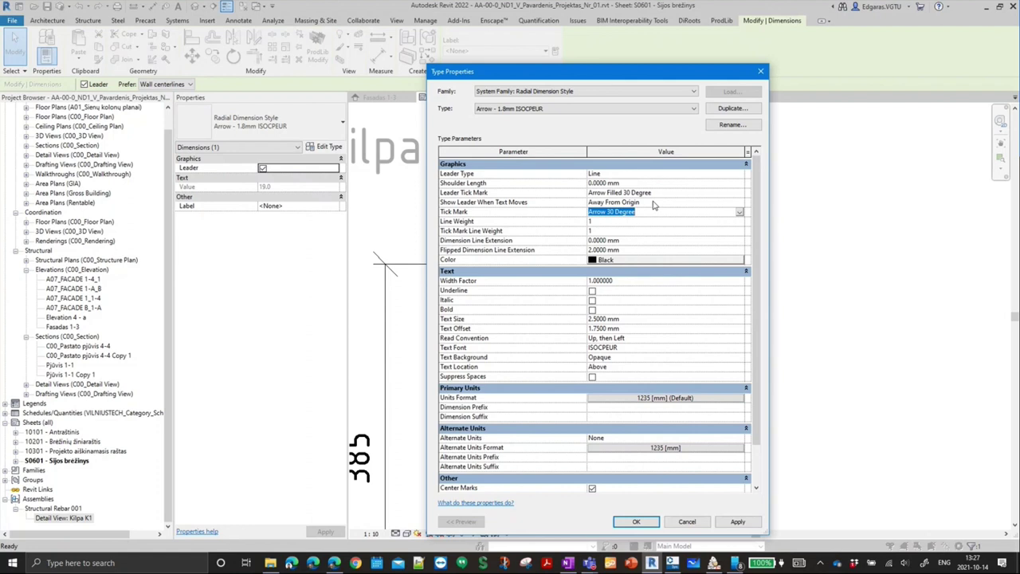
click(741, 213)
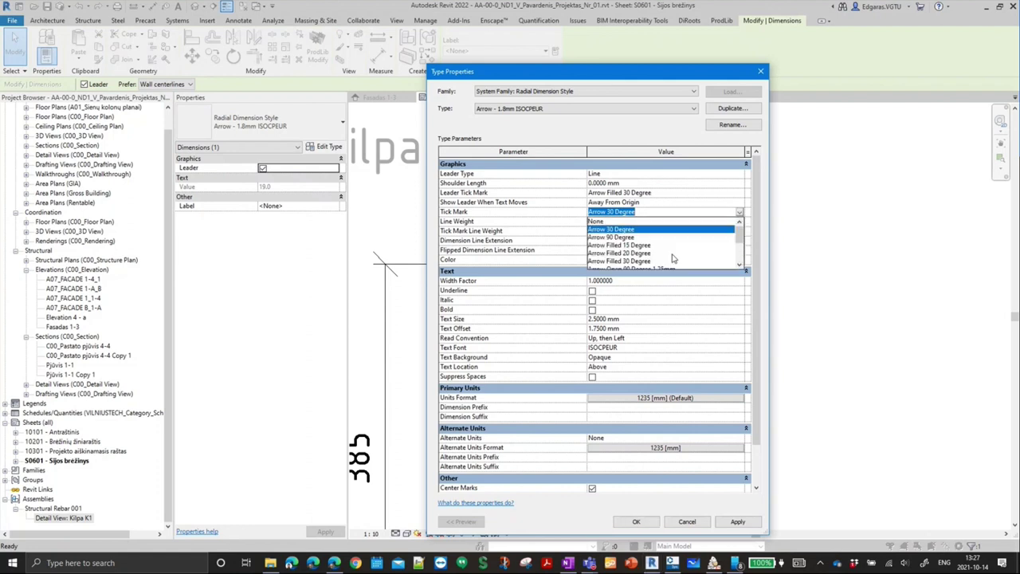
click(637, 261)
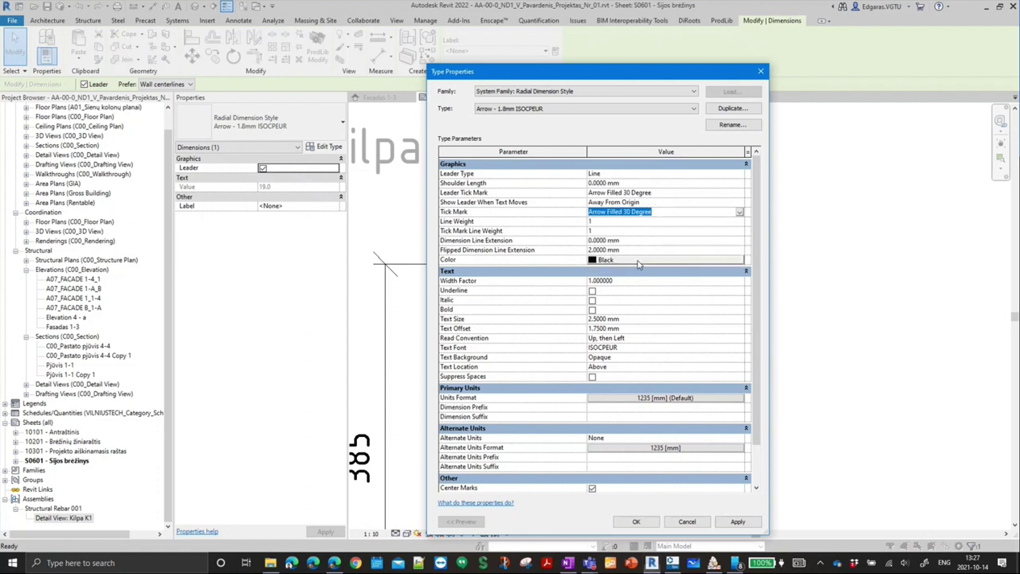
click(738, 522)
click(741, 192)
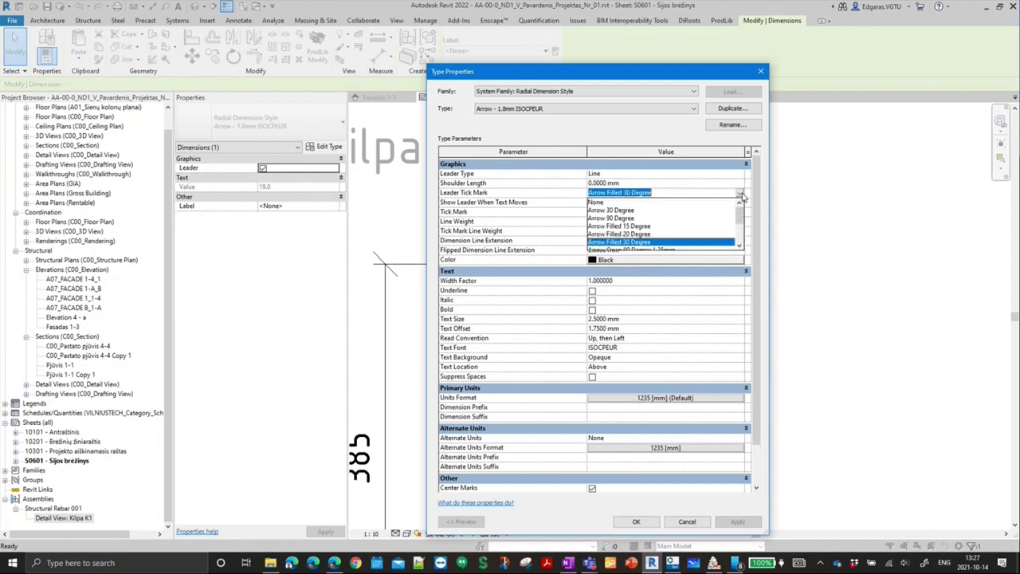
click(597, 204)
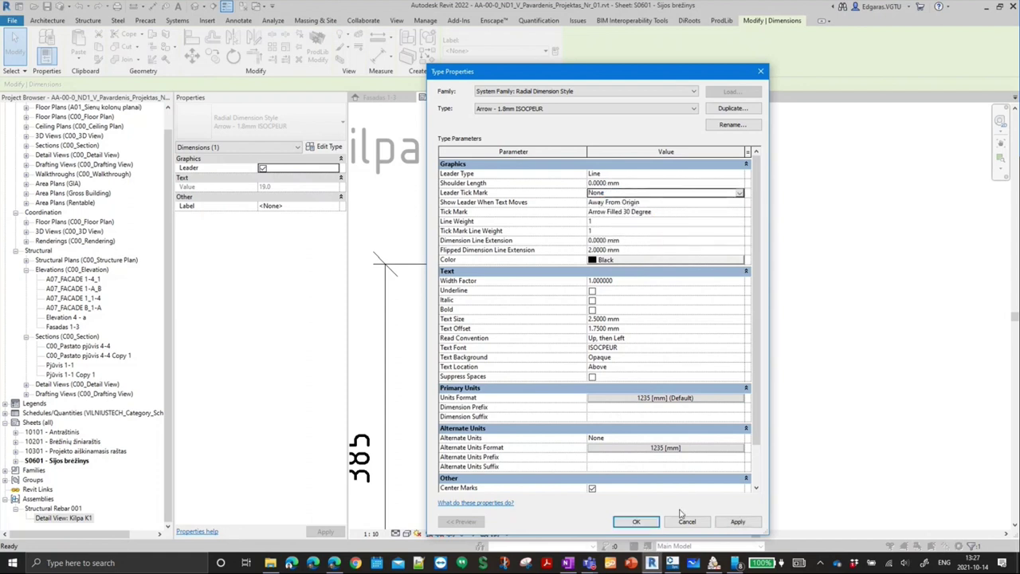
click(636, 521)
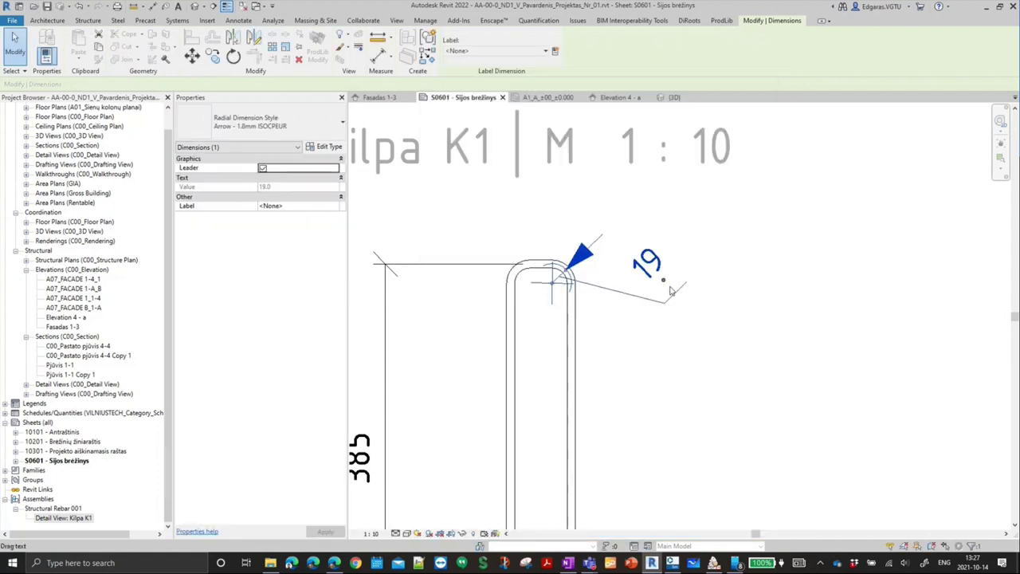
- Slide the 19 label along its leader beside the top bend, then activate the Kilpa K1 viewport
drag(666, 302, 635, 290)
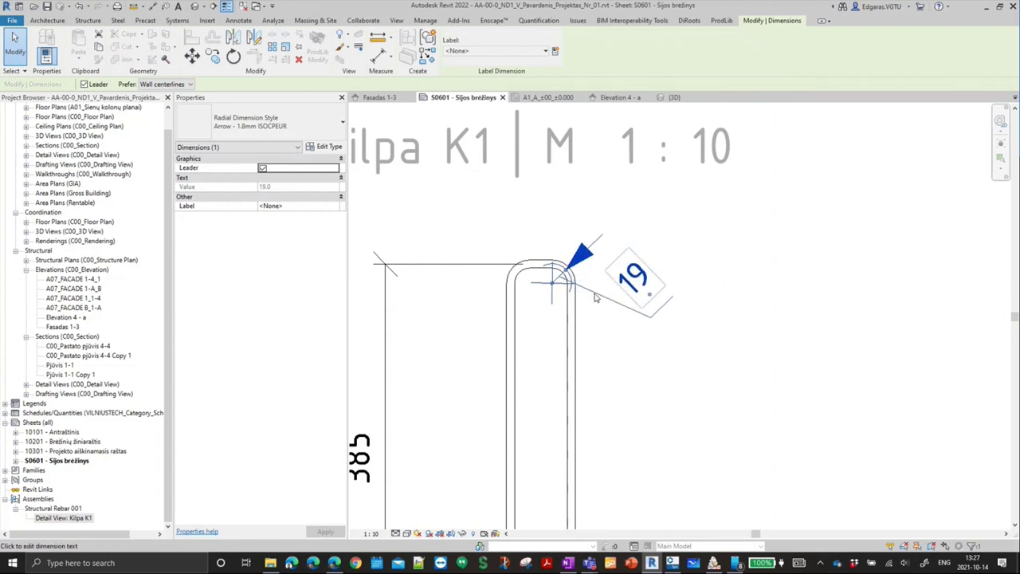
click(639, 343)
scroll(646, 319, down, 2)
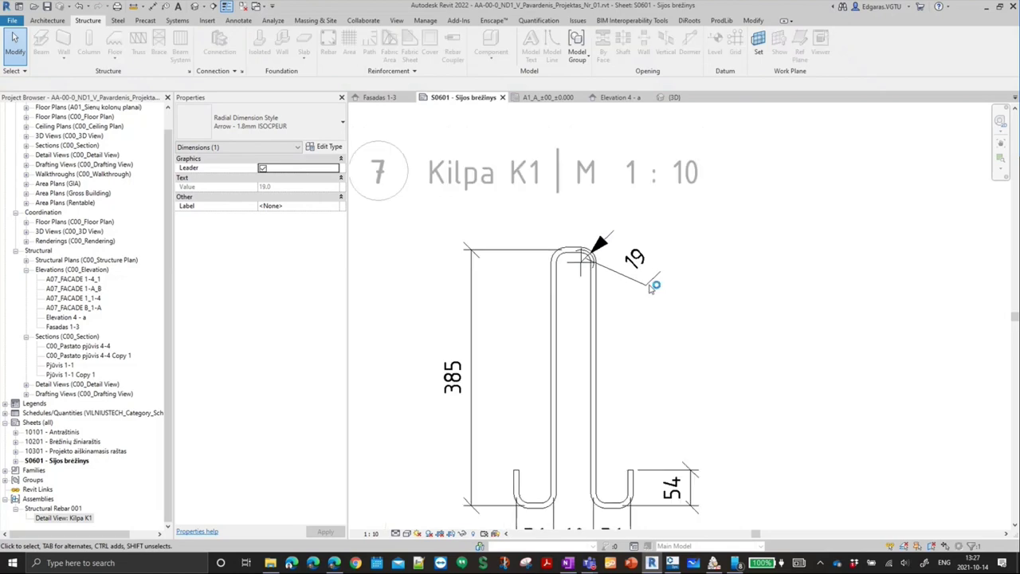
scroll(645, 243, down, 3)
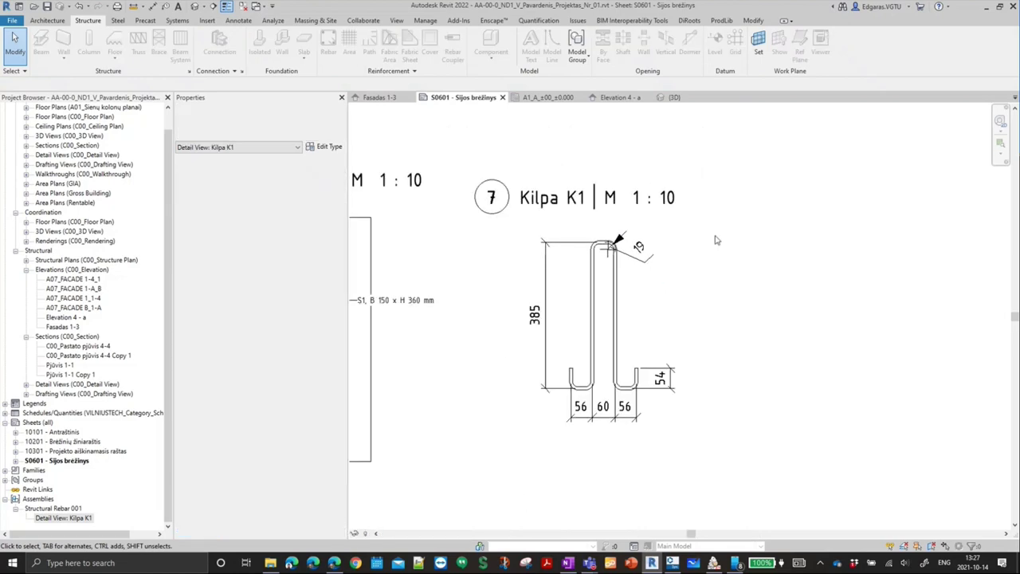
click(671, 311)
double_click(670, 311)
scroll(644, 293, up, 2)
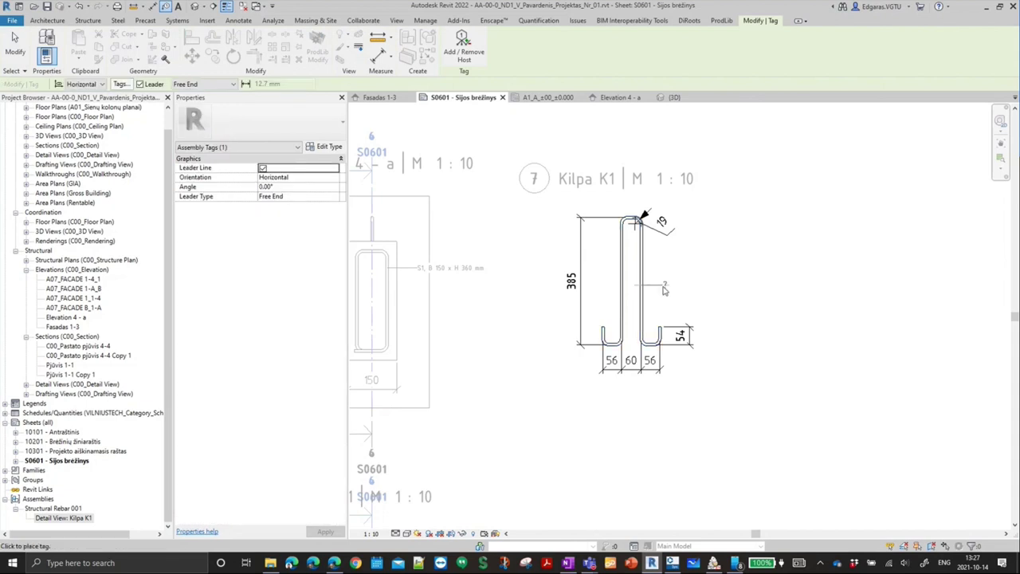
- Tag the single stirrup bar with a rebar tag (mark 1, Ø8 mm, L=1001 mm) right of the drawing
key(Escape)
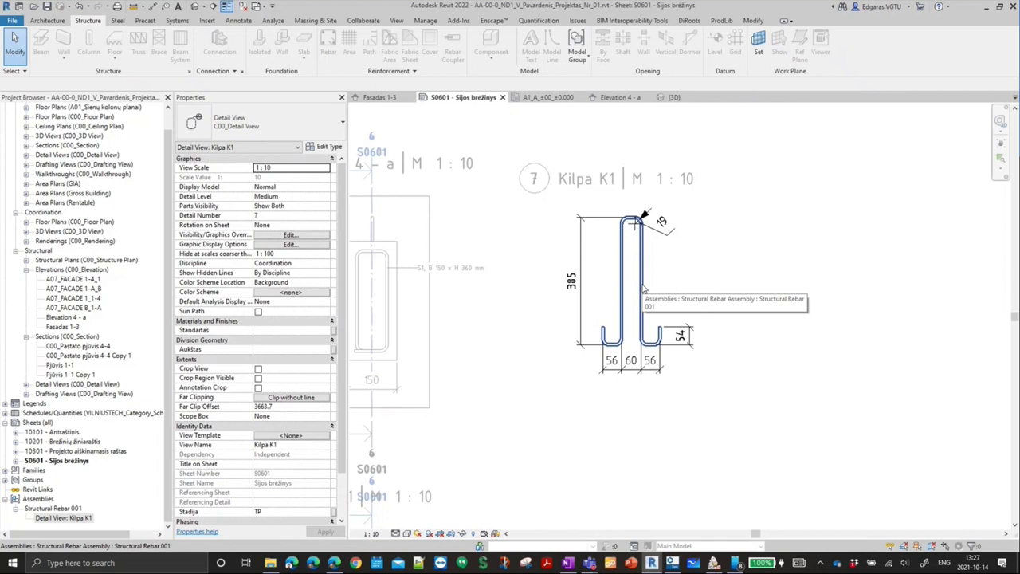
key(Tab)
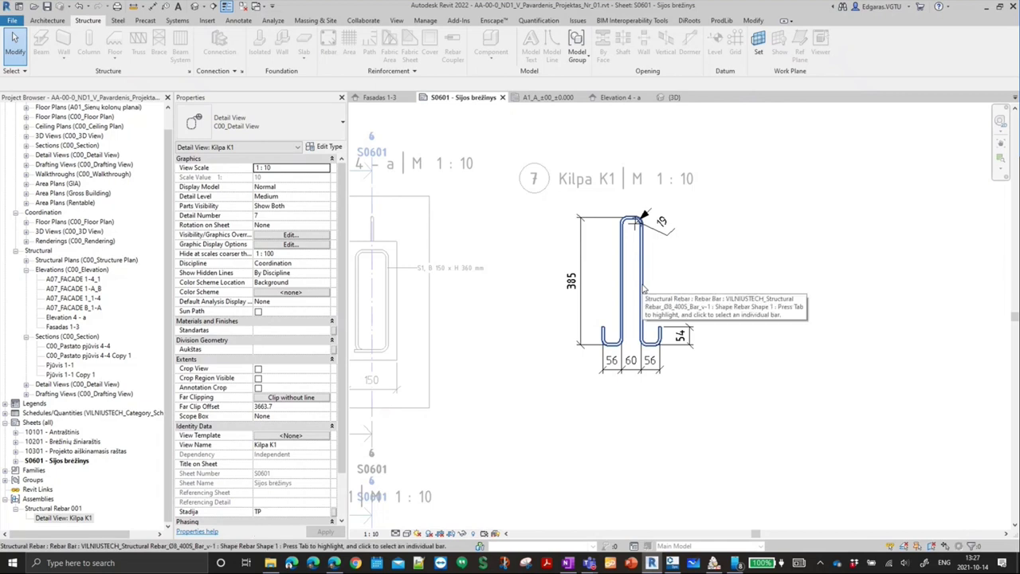
click(643, 289)
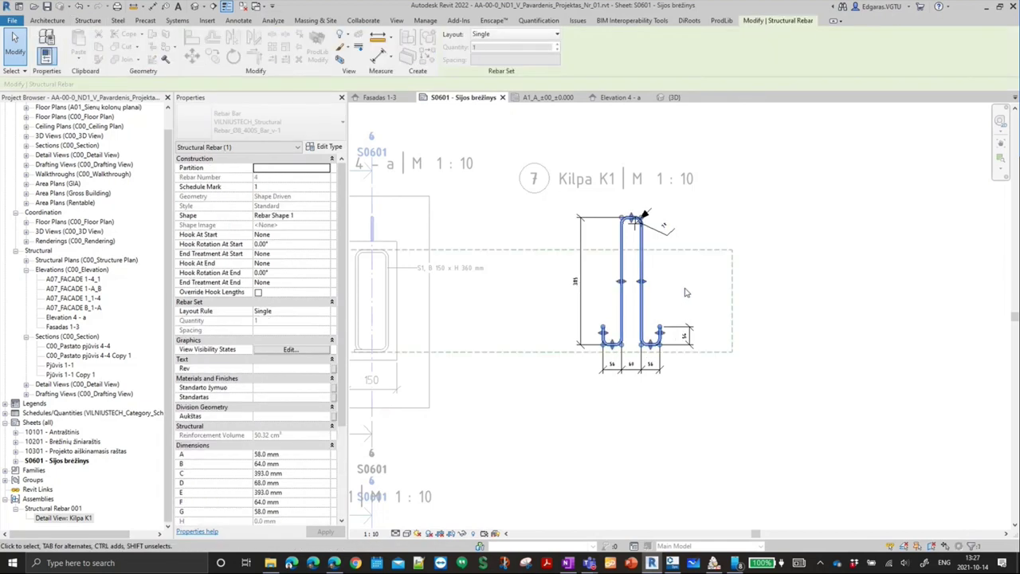
key(Escape)
scroll(668, 283, up, 3)
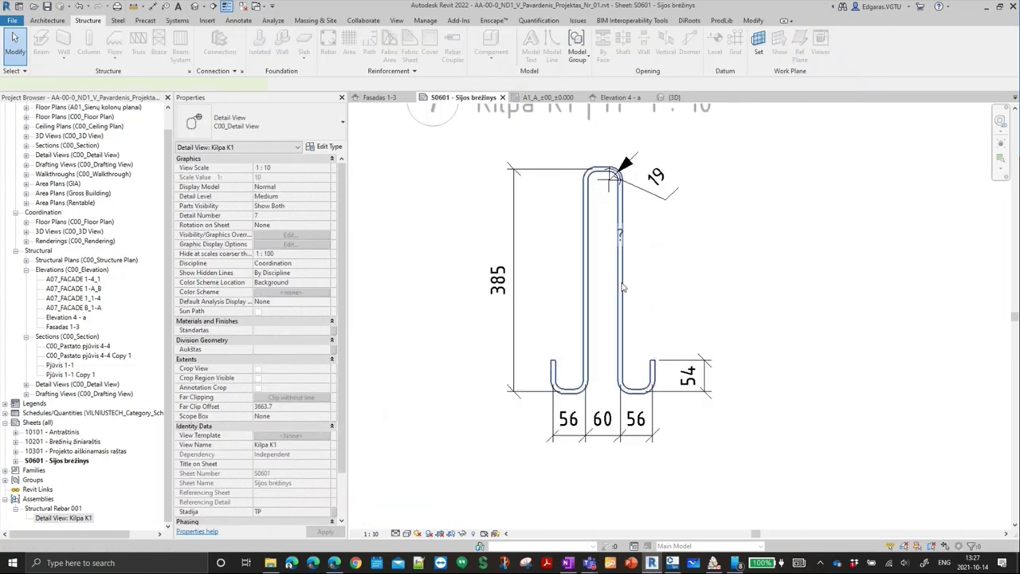
key(t)
key(g)
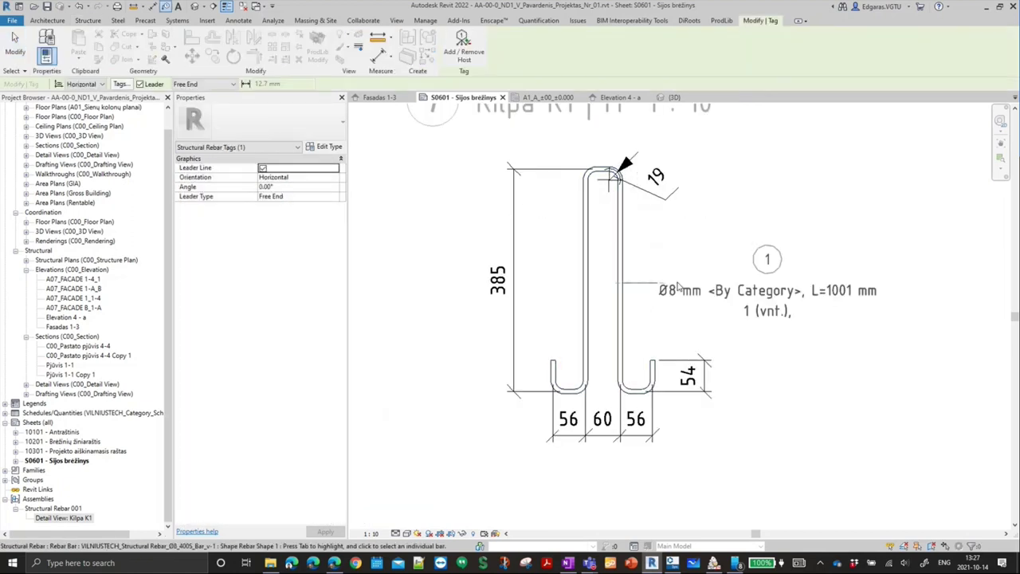
click(678, 289)
- Try the Info and Žymuo_Info tag types and slide the tag's circled number along its leader
key(Escape)
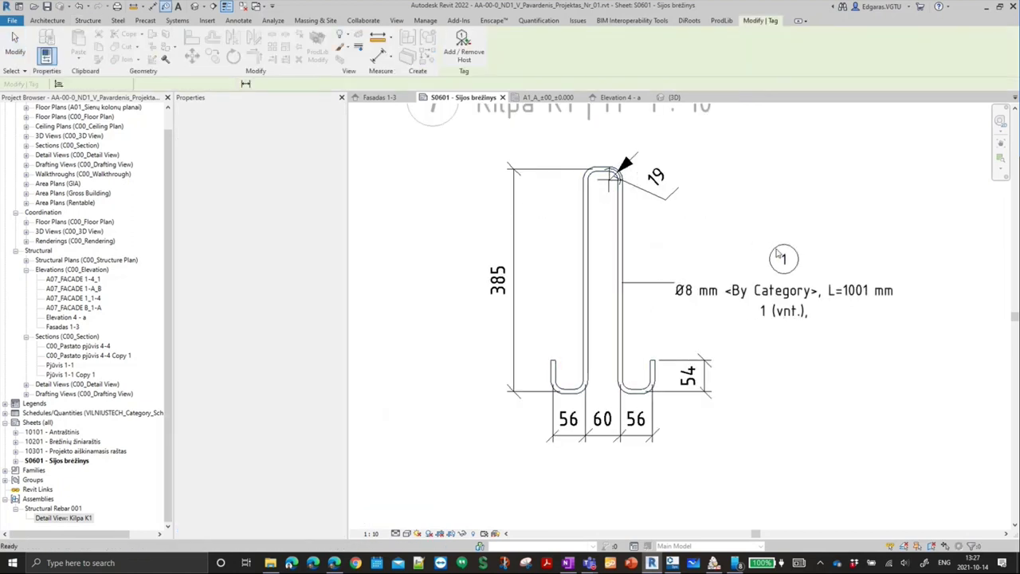
click(721, 285)
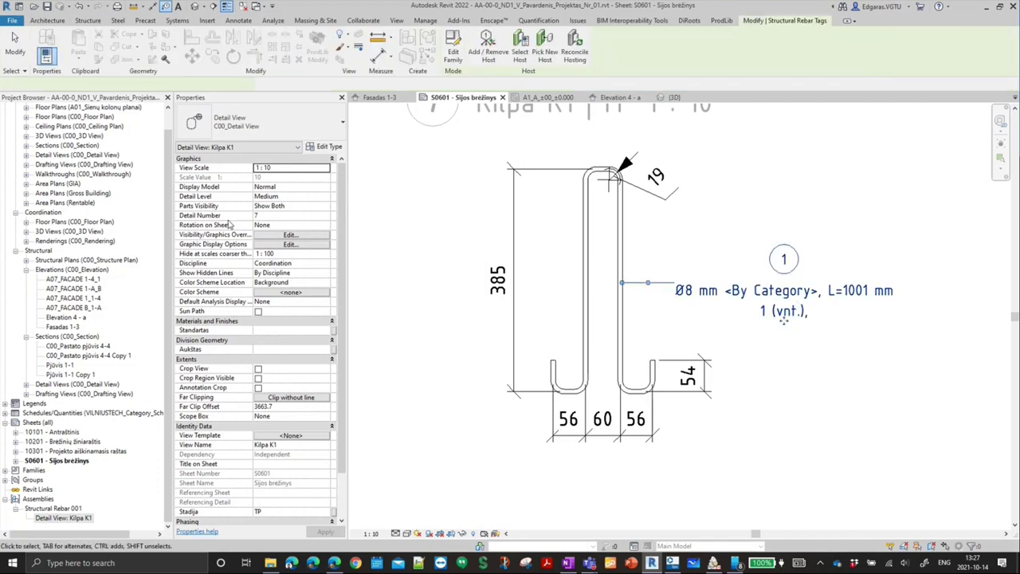
click(292, 125)
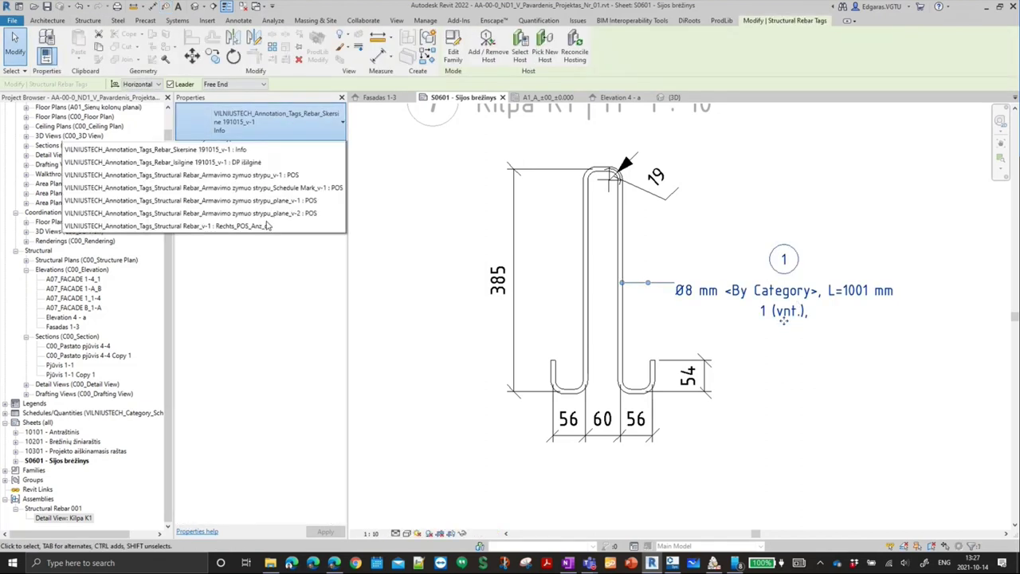
click(173, 224)
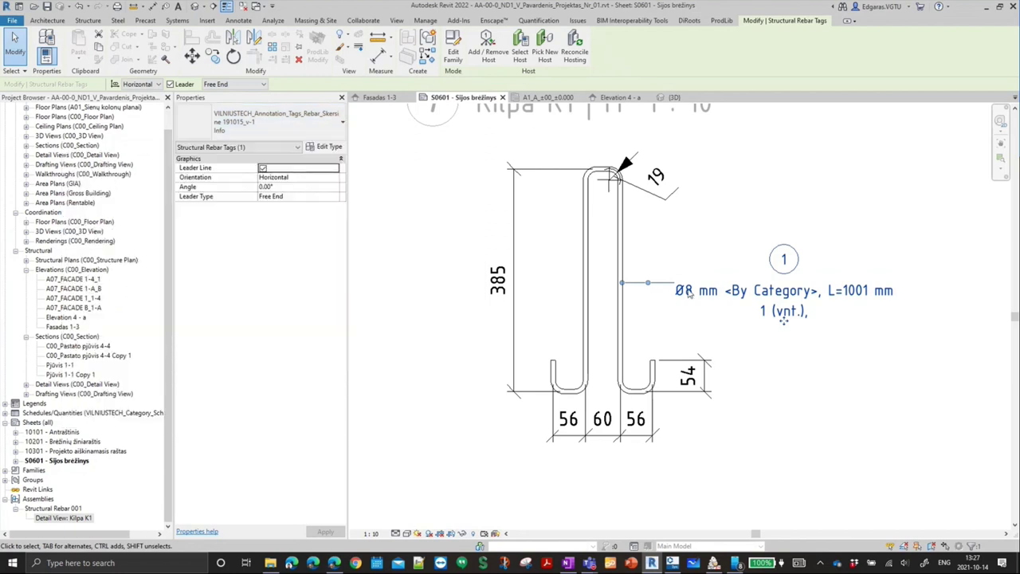
drag(784, 276, 678, 298)
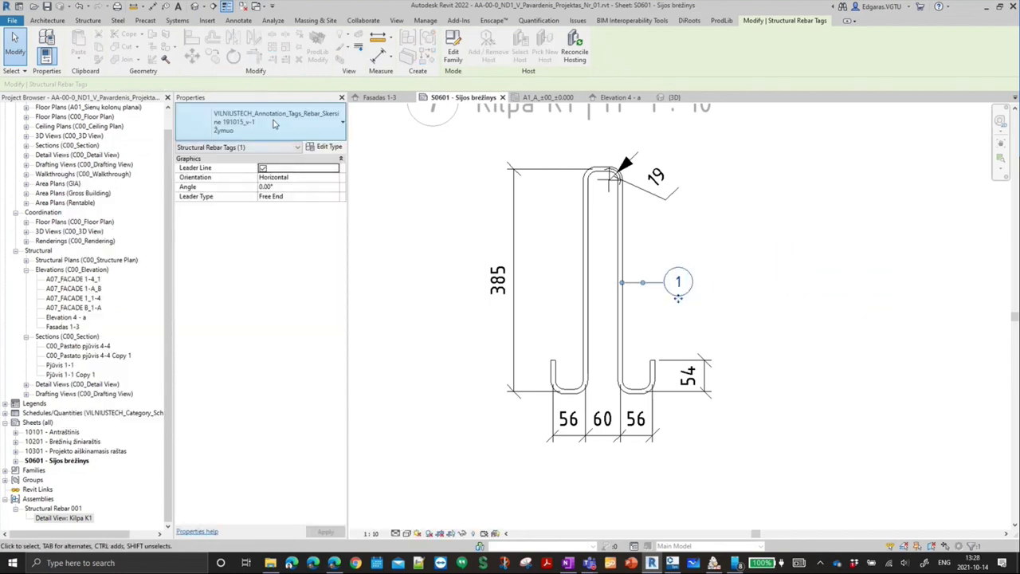
click(277, 148)
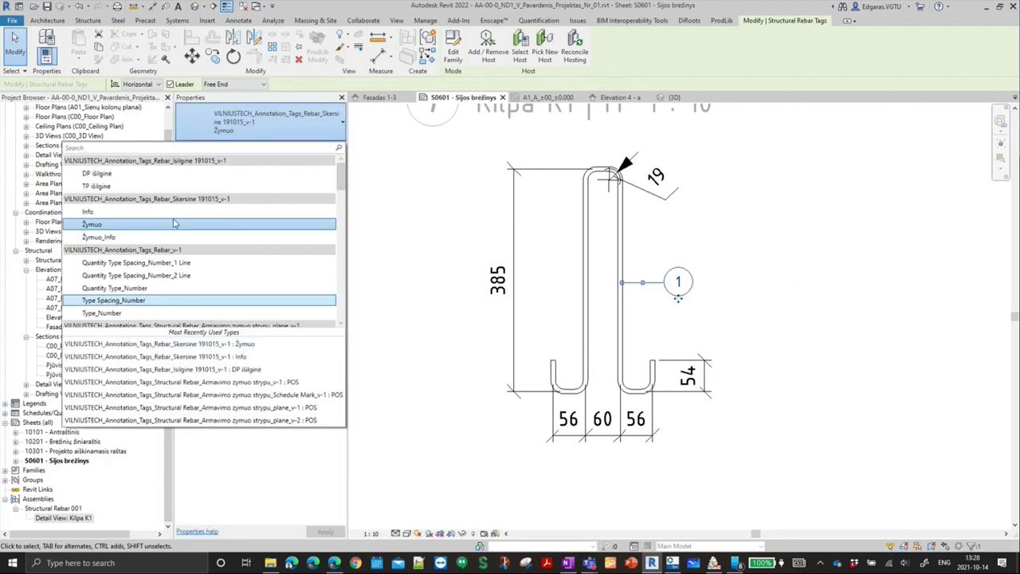
key(Escape)
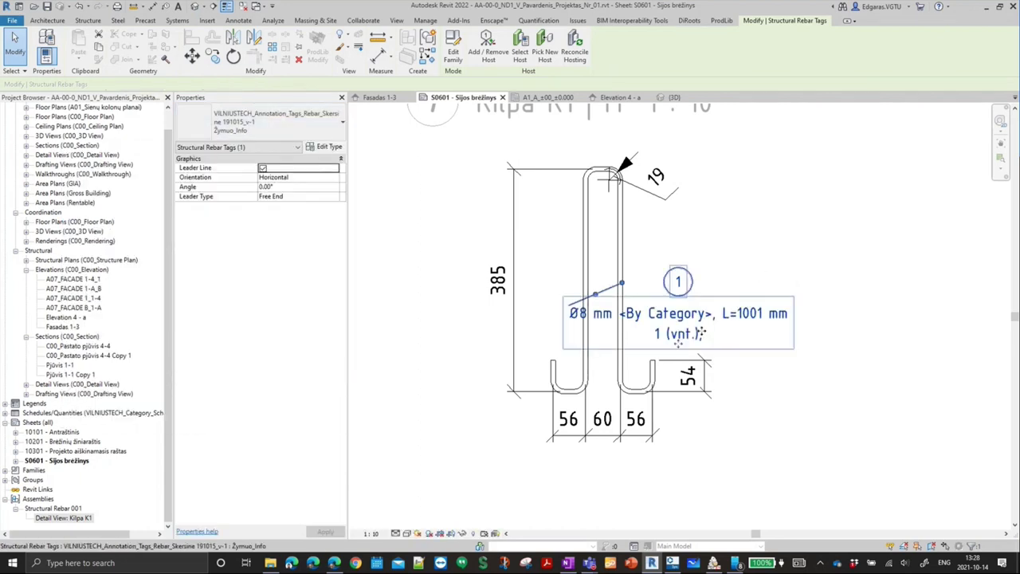
- Switch the rebar tag to the Quantity Type_Number type
click(271, 129)
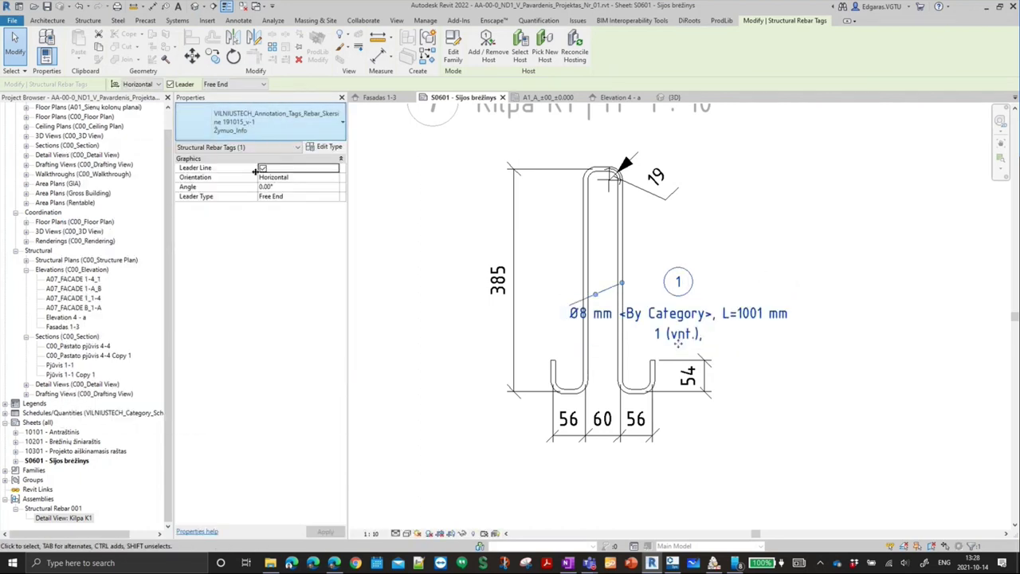
scroll(179, 271, down, 1)
scroll(180, 239, down, 1)
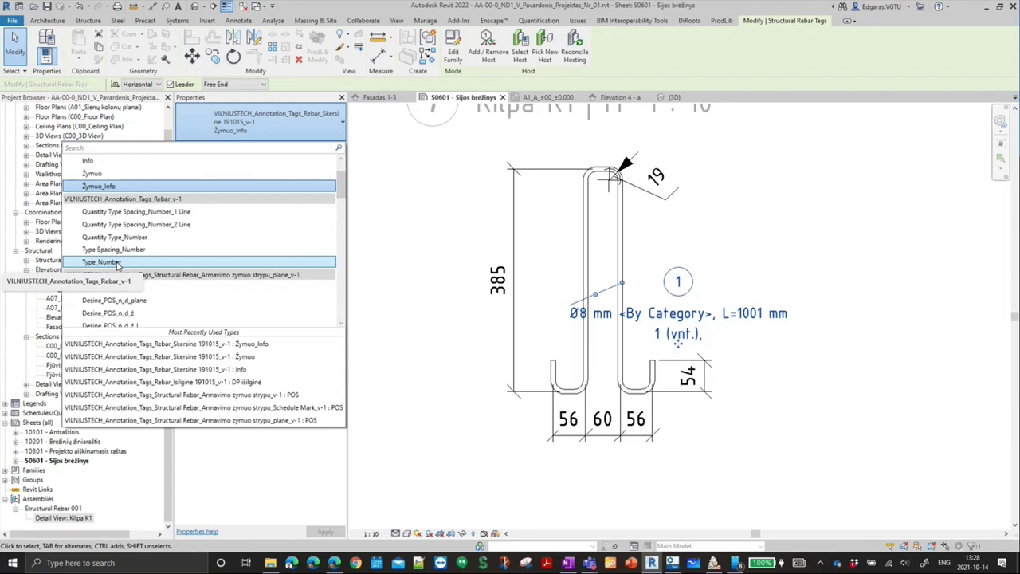
scroll(119, 257, down, 1)
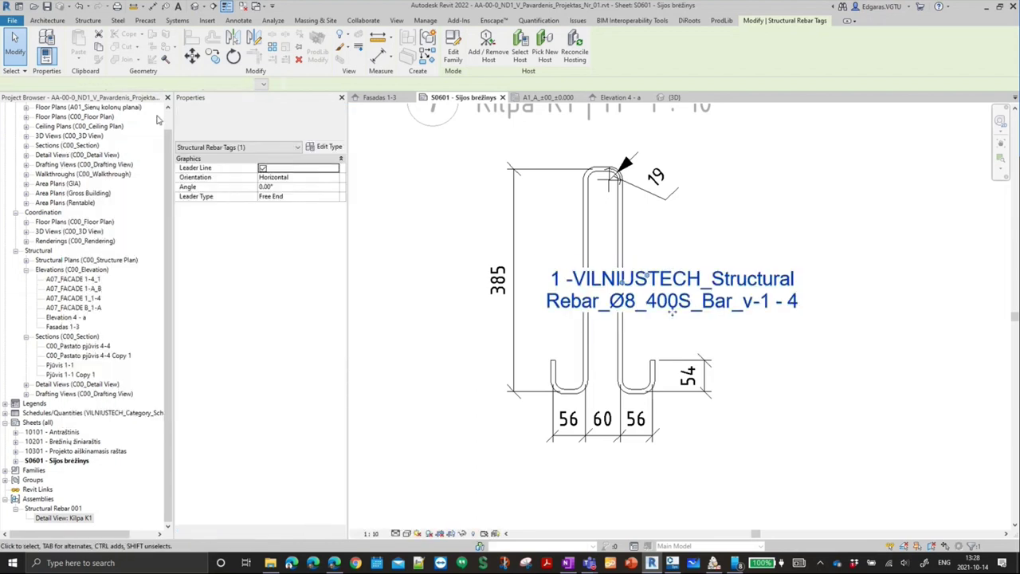
click(291, 129)
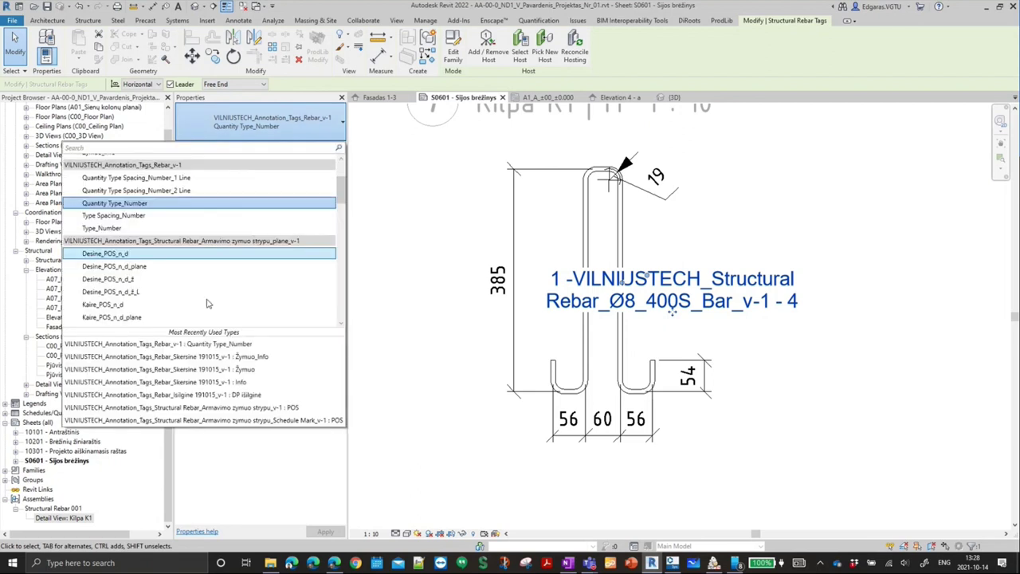
scroll(207, 302, down, 1)
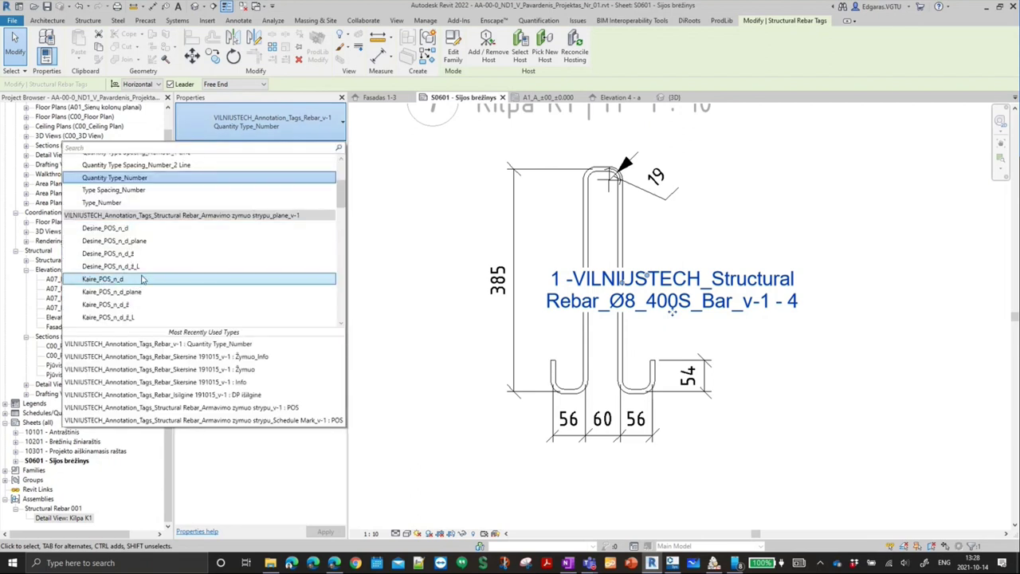
- Try the Kaire_POS_n_d tag type, nudge the Ø8 n=1 tag up-right, then switch to TP skersine
click(142, 279)
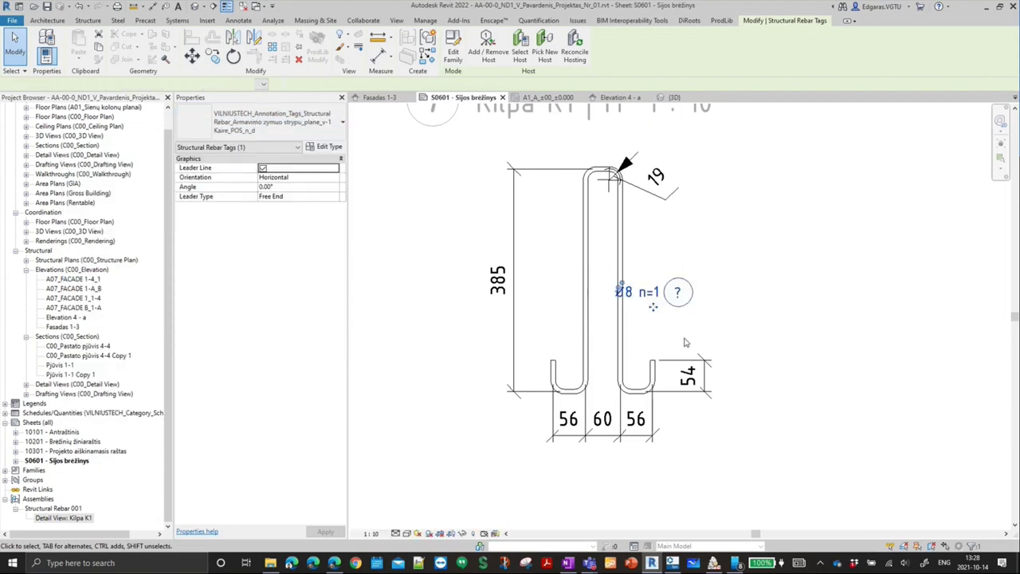
drag(655, 309, 683, 255)
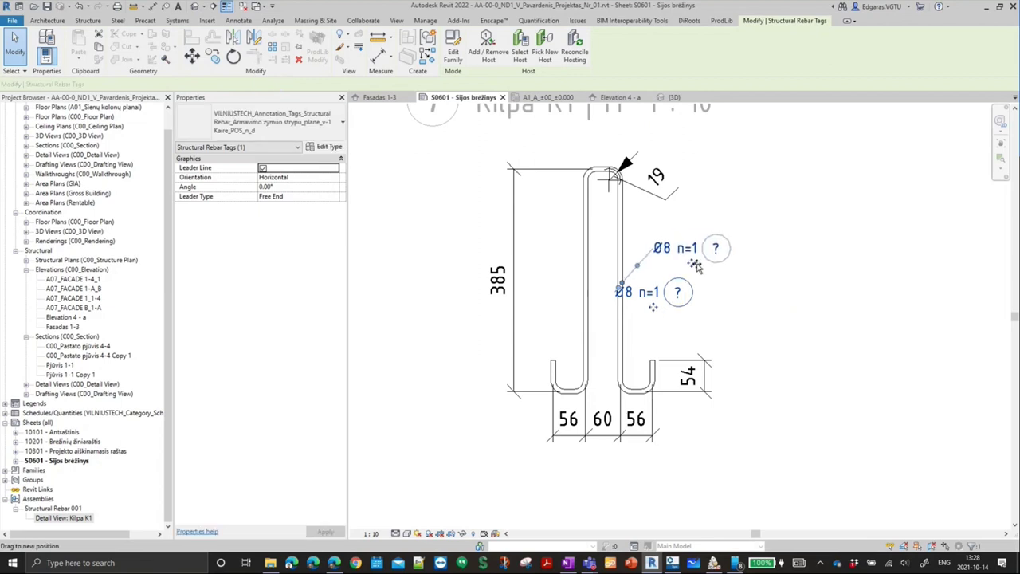
scroll(695, 263, up, 2)
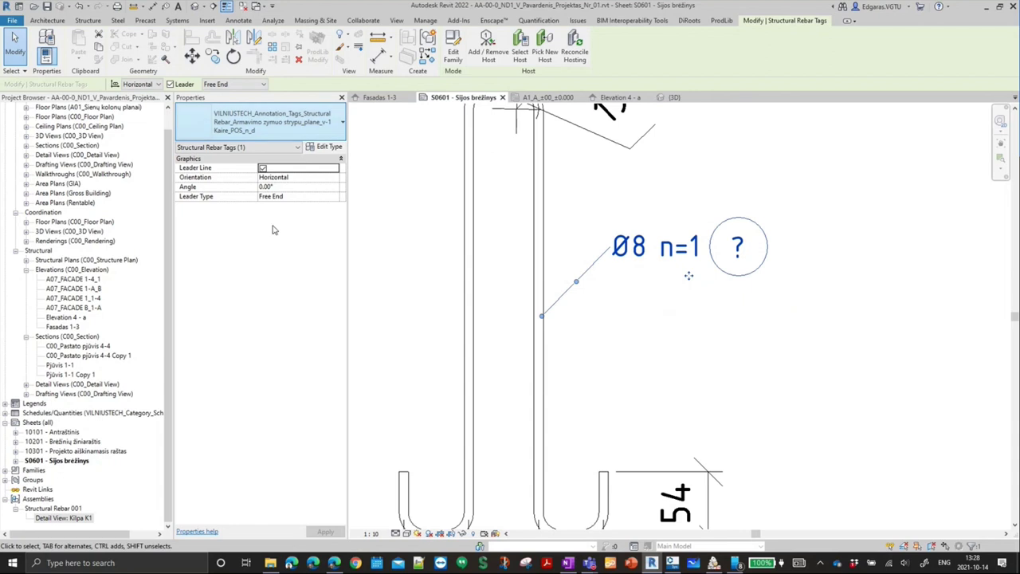
click(263, 121)
scroll(182, 288, down, 2)
scroll(152, 271, down, 2)
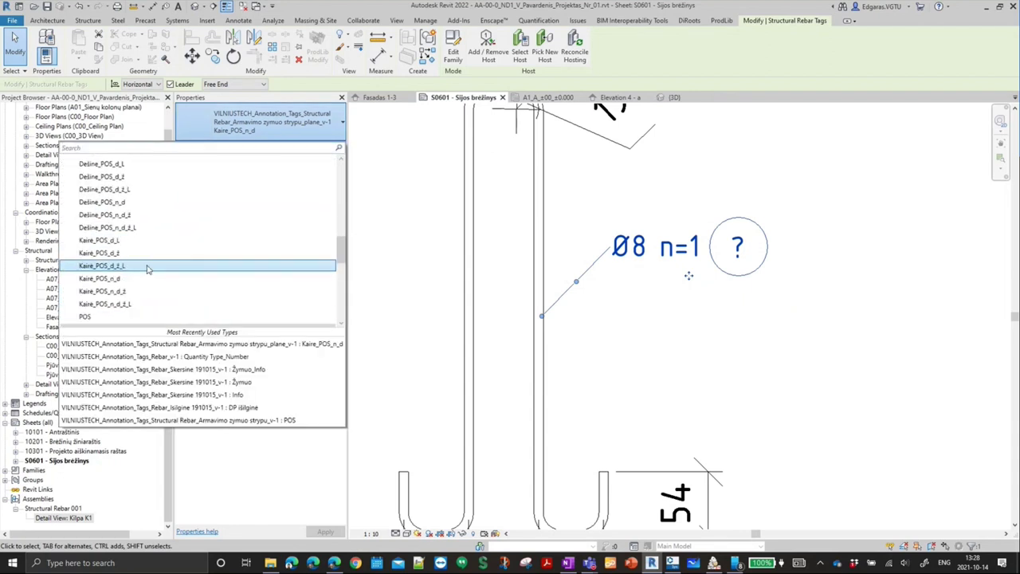
scroll(148, 270, down, 2)
scroll(148, 270, down, 2)
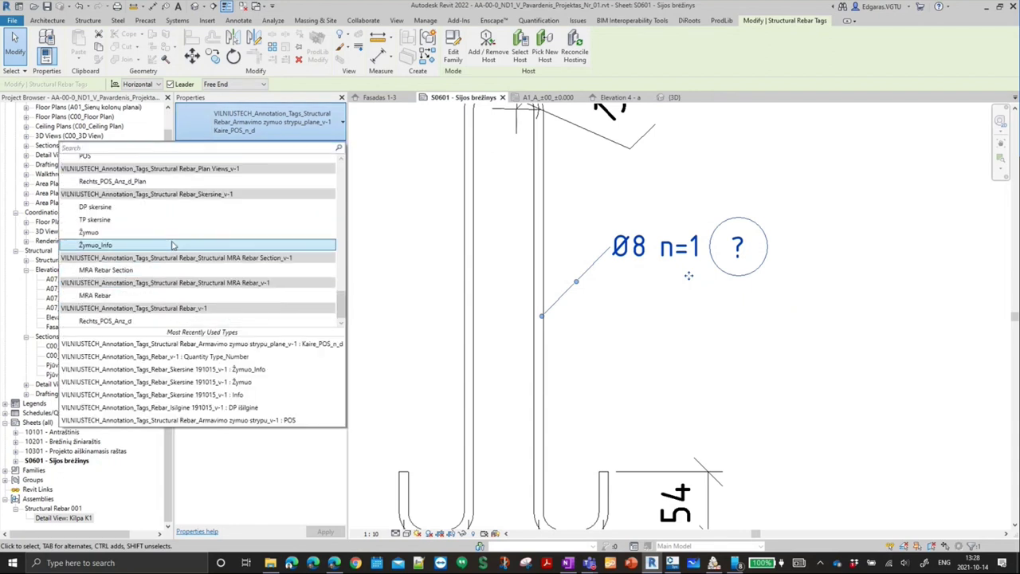
scroll(172, 243, up, 5)
scroll(172, 243, up, 4)
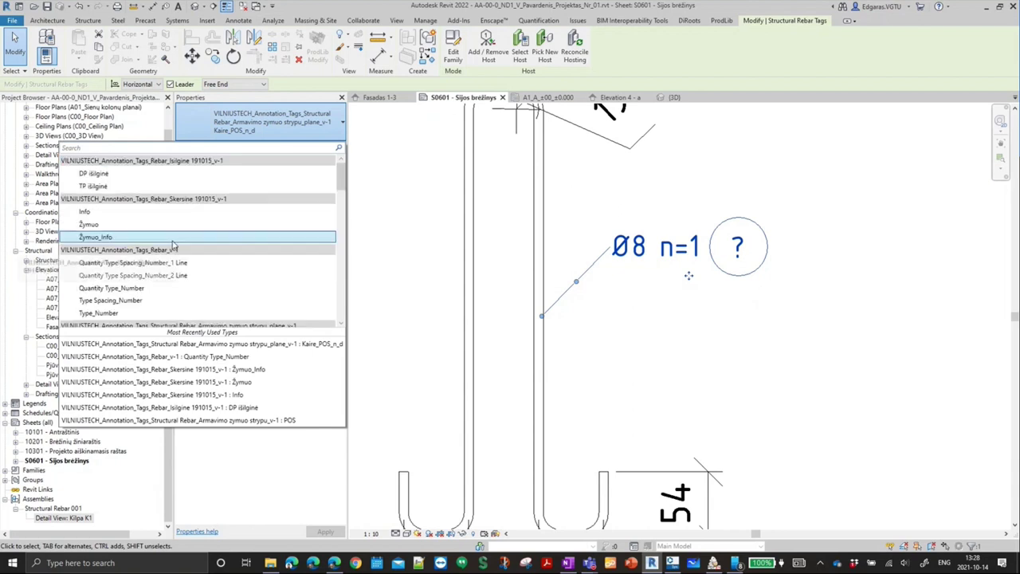
scroll(172, 243, down, 3)
scroll(179, 235, down, 3)
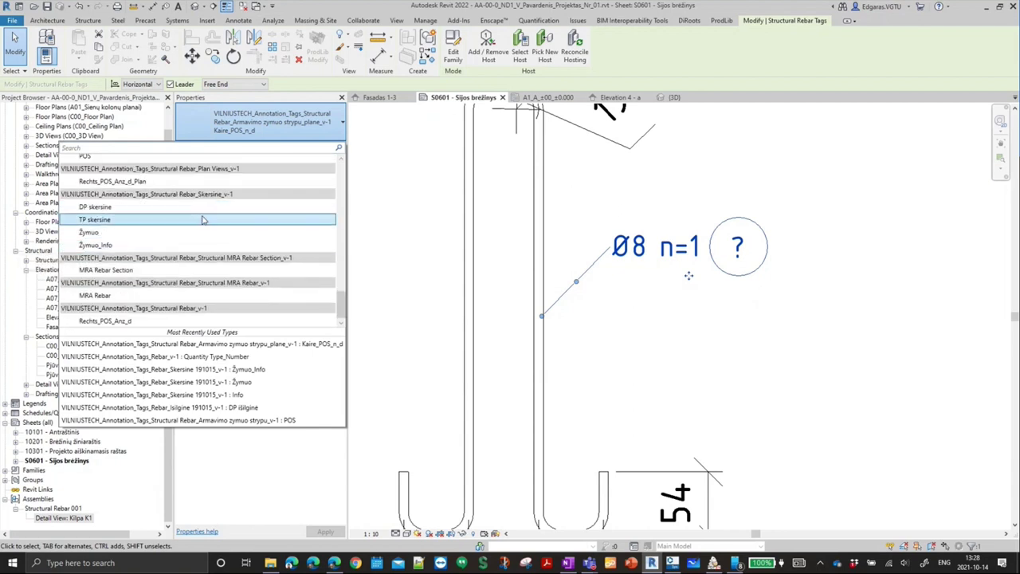
click(138, 220)
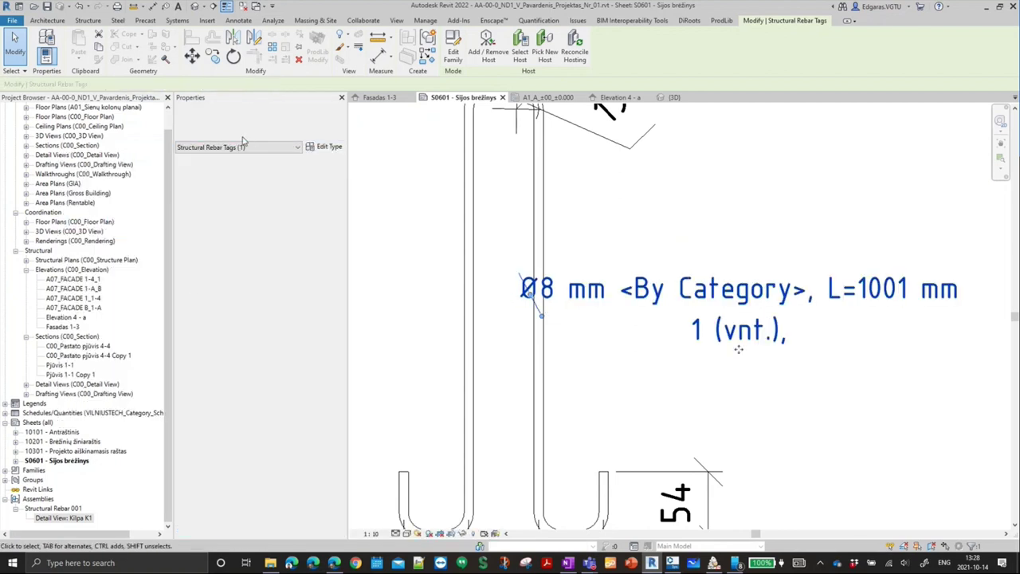
- Change the Kilpa K1 tag to DP skersine and drag it up-right on a longer leader
click(263, 121)
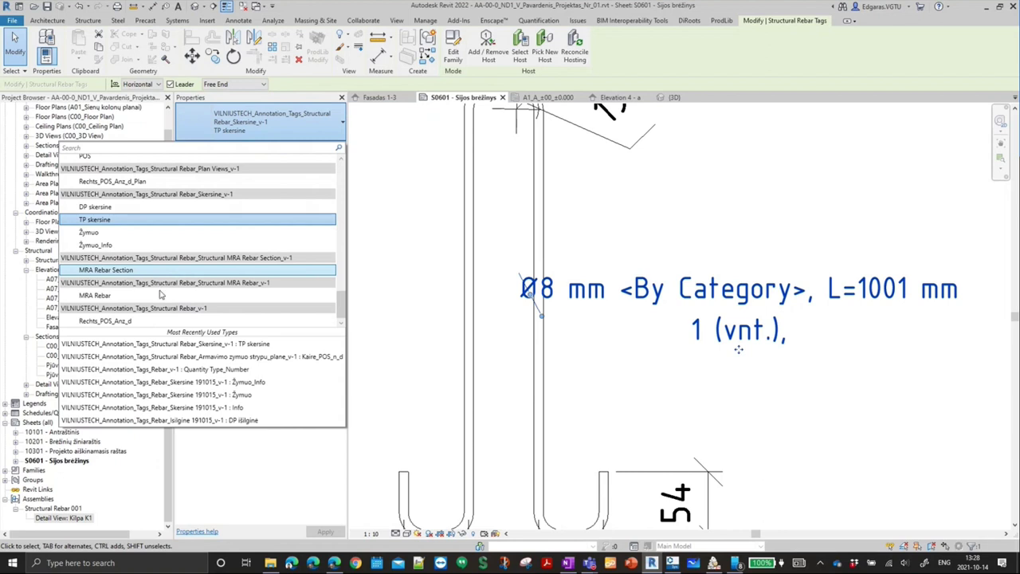
scroll(131, 255, up, 2)
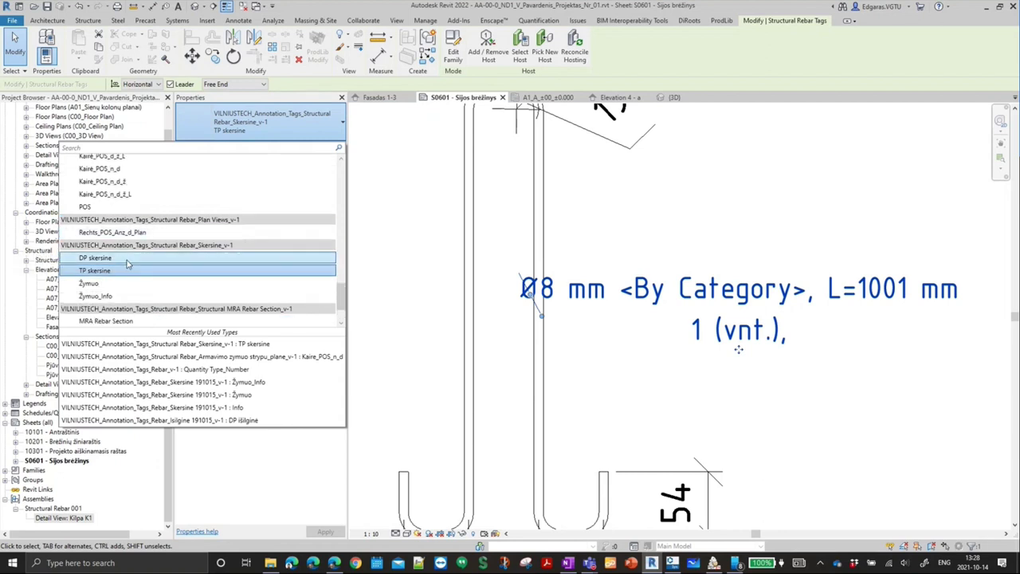
click(128, 258)
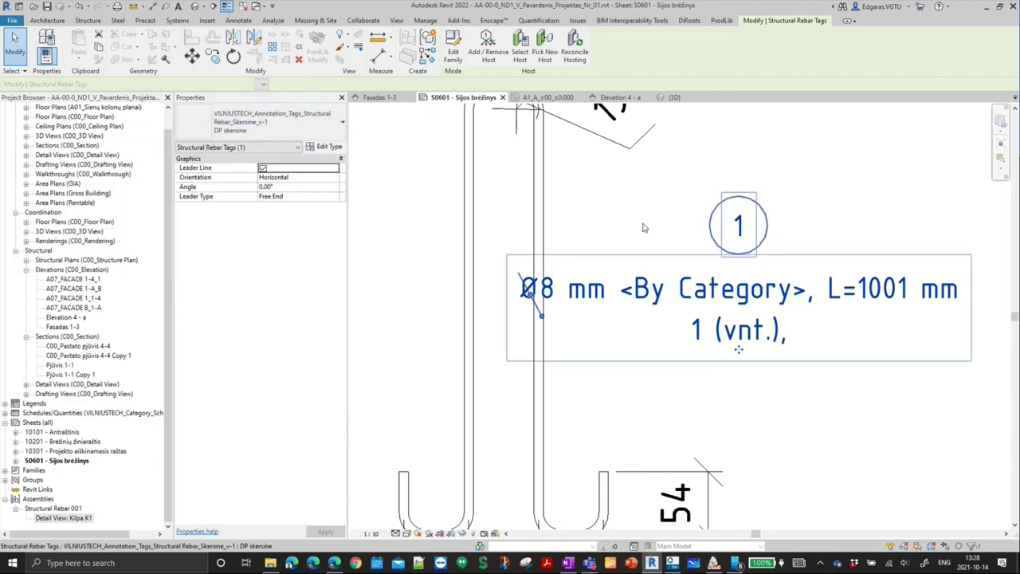
scroll(644, 231, down, 2)
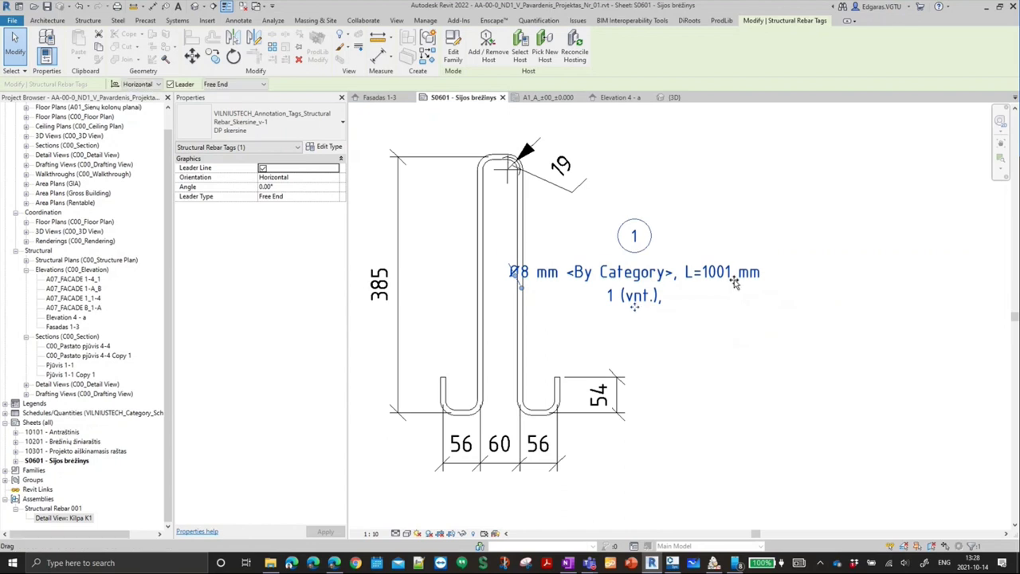
drag(734, 283, 840, 256)
click(876, 345)
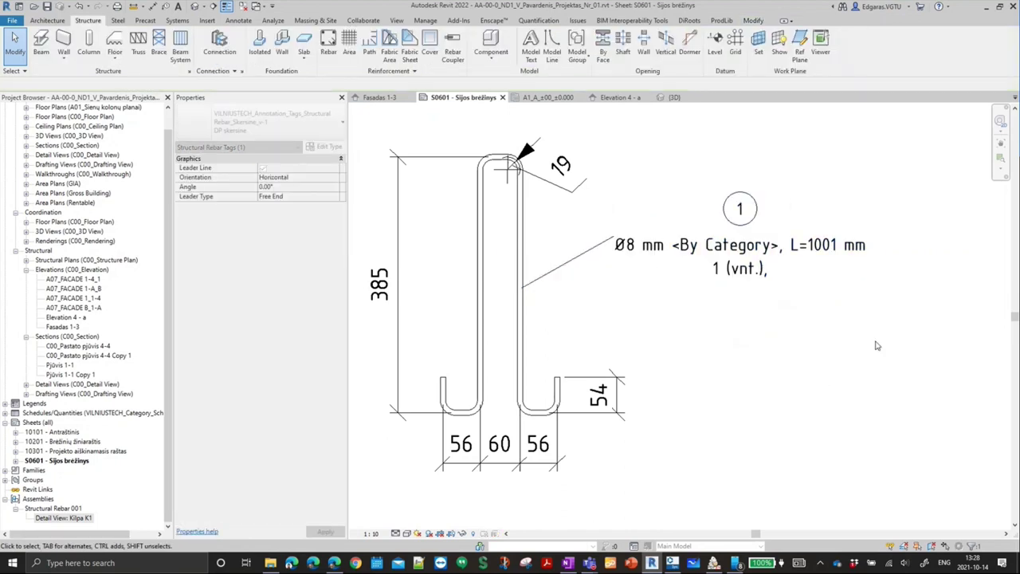
- Zoom out and bring up the reference schema image in Teams
scroll(813, 287, down, 2)
scroll(797, 255, down, 1)
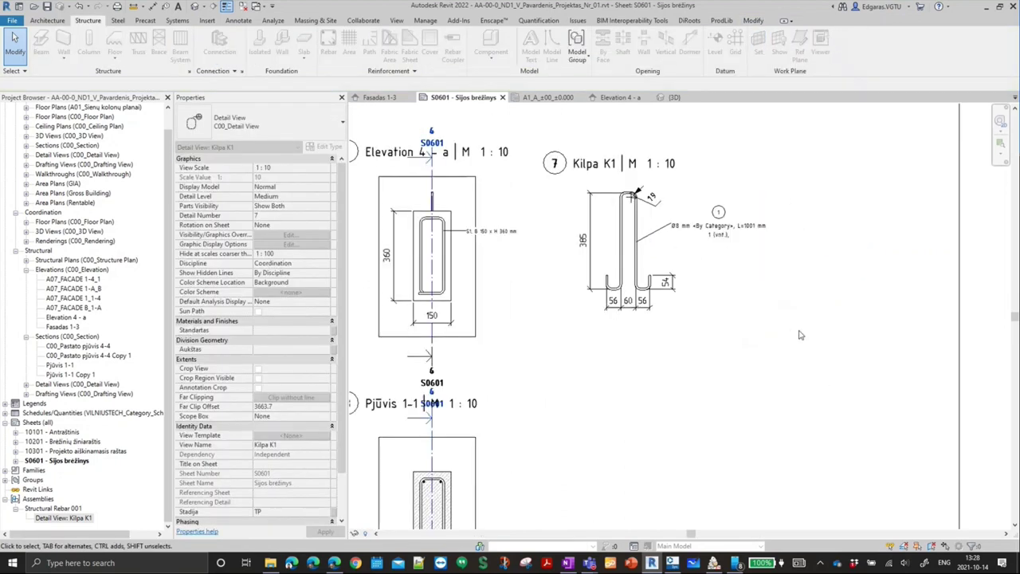
scroll(794, 252, down, 1)
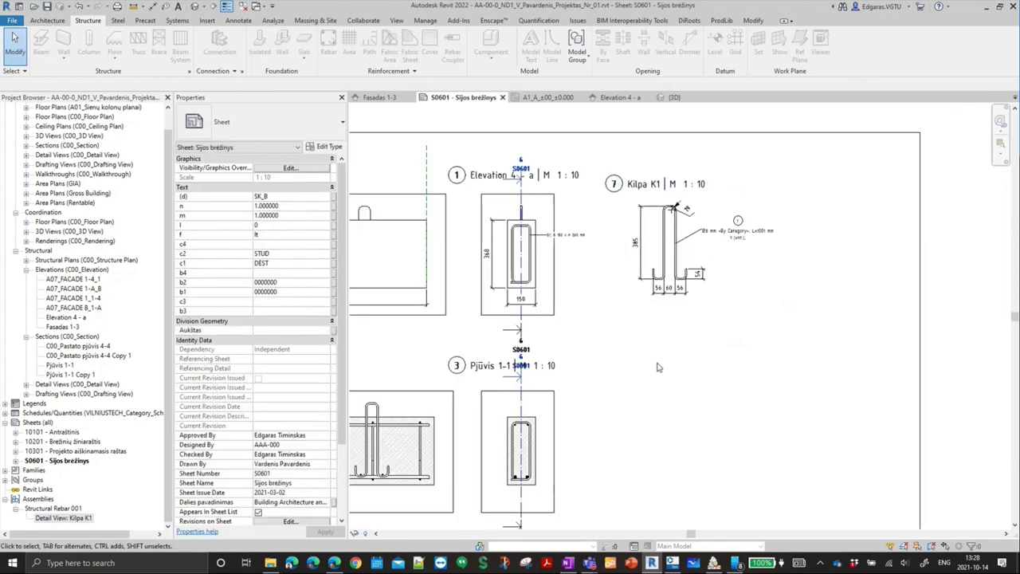
mouse_move(589, 563)
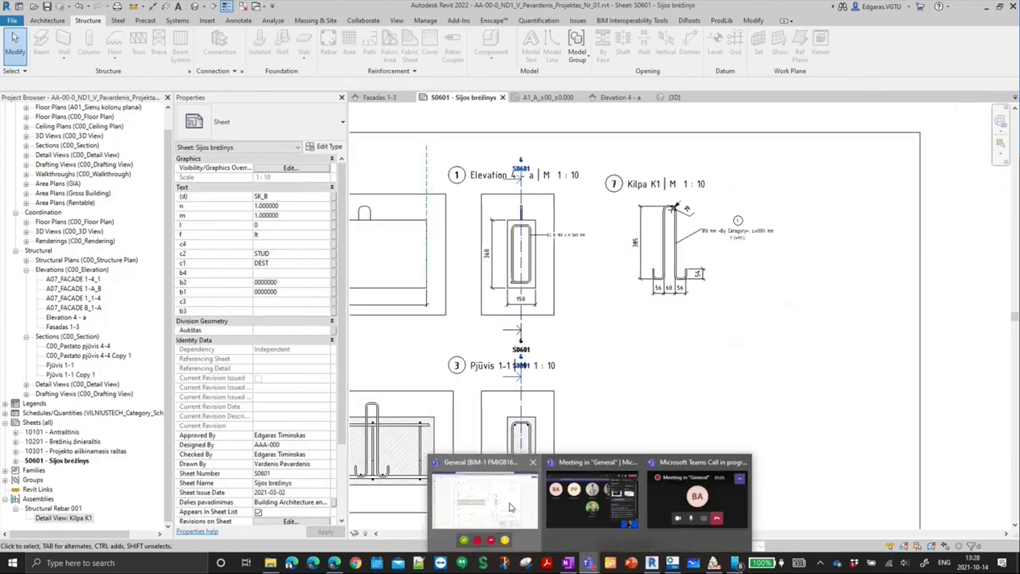
click(510, 503)
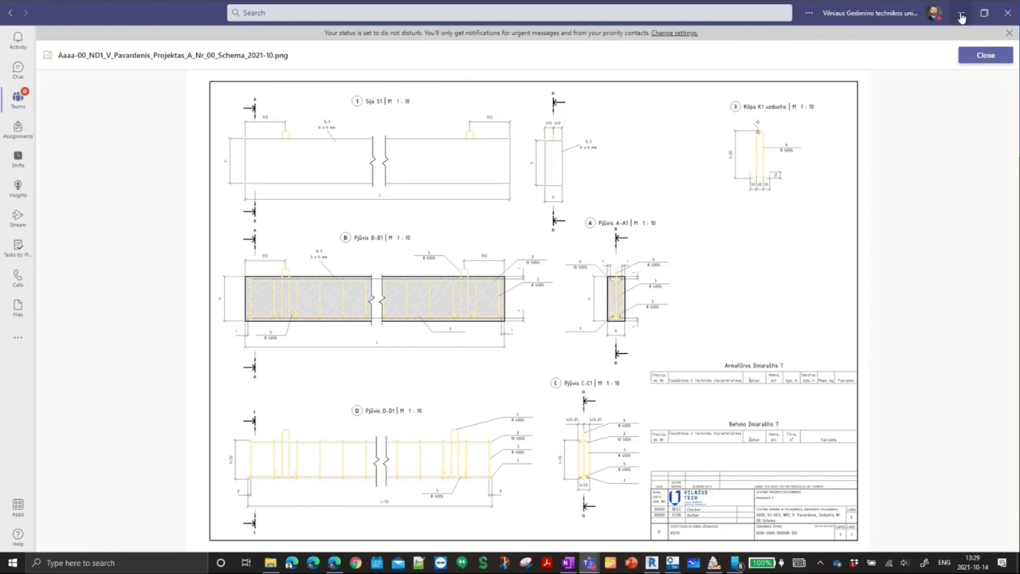
- Return from the image to Revit and pan the sheet drawing sideways
click(962, 14)
scroll(838, 269, down, 3)
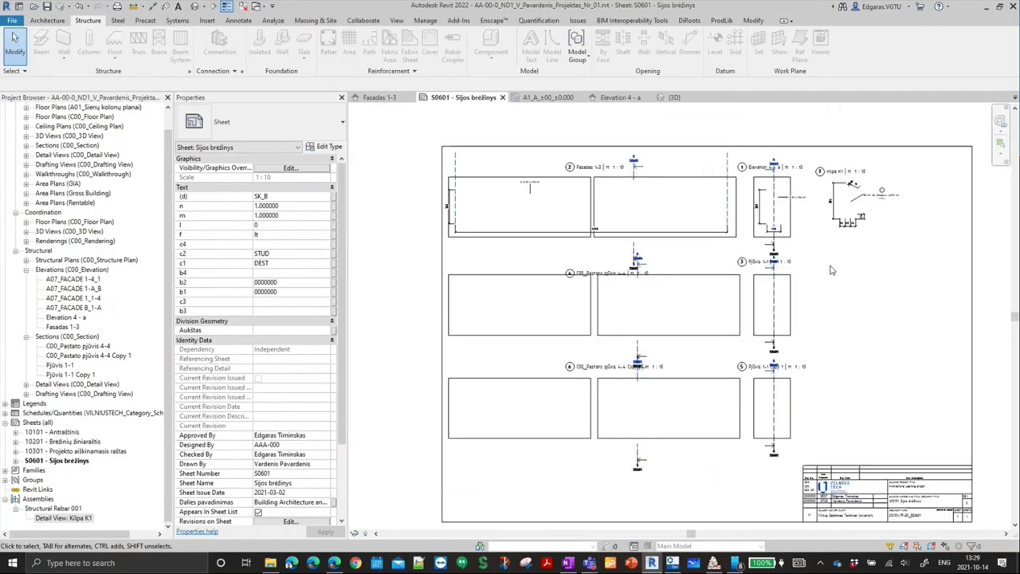
scroll(558, 319, up, 2)
scroll(687, 374, down, 2)
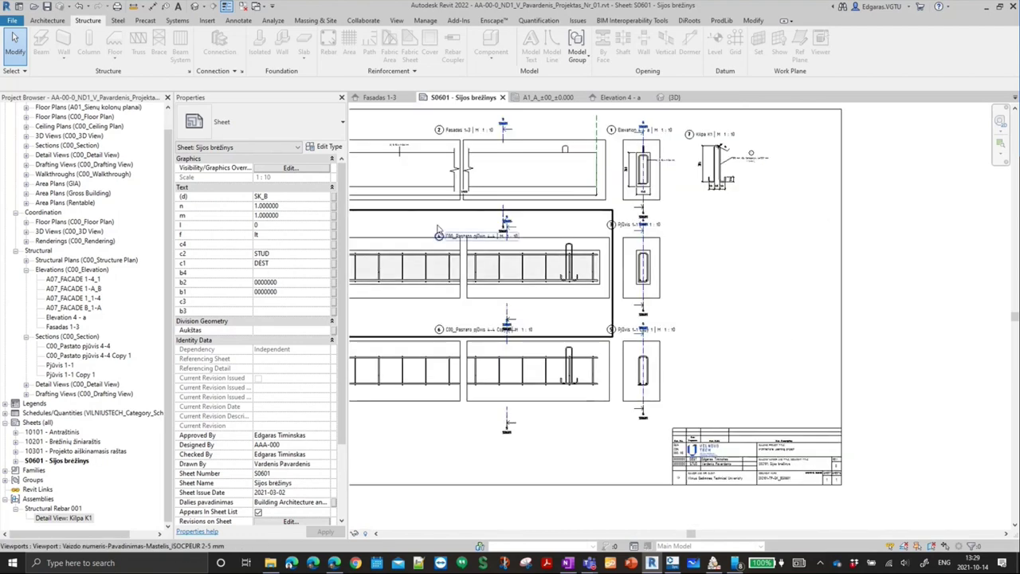
middle_drag(687, 374, 746, 372)
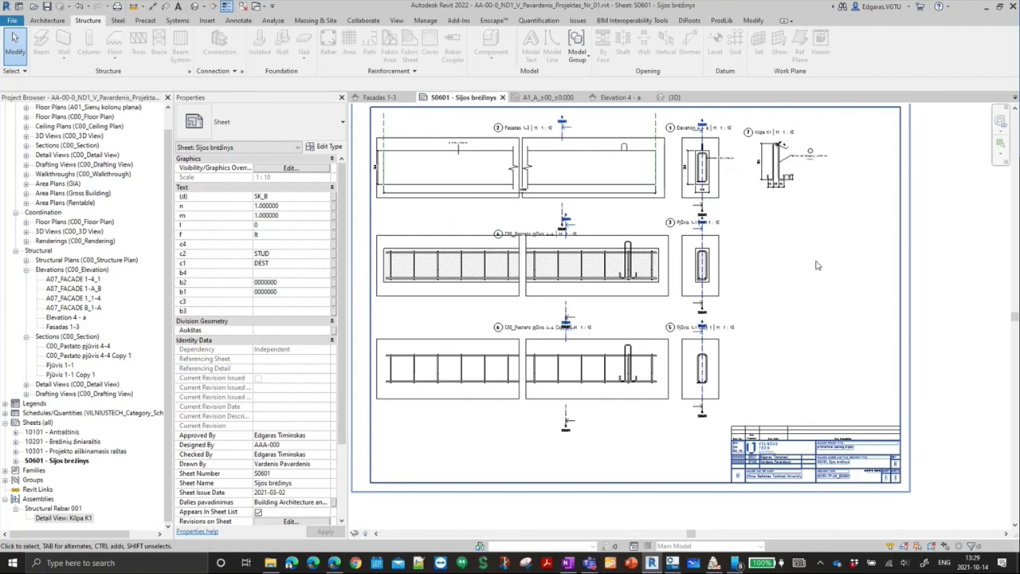
middle_drag(687, 339, 571, 368)
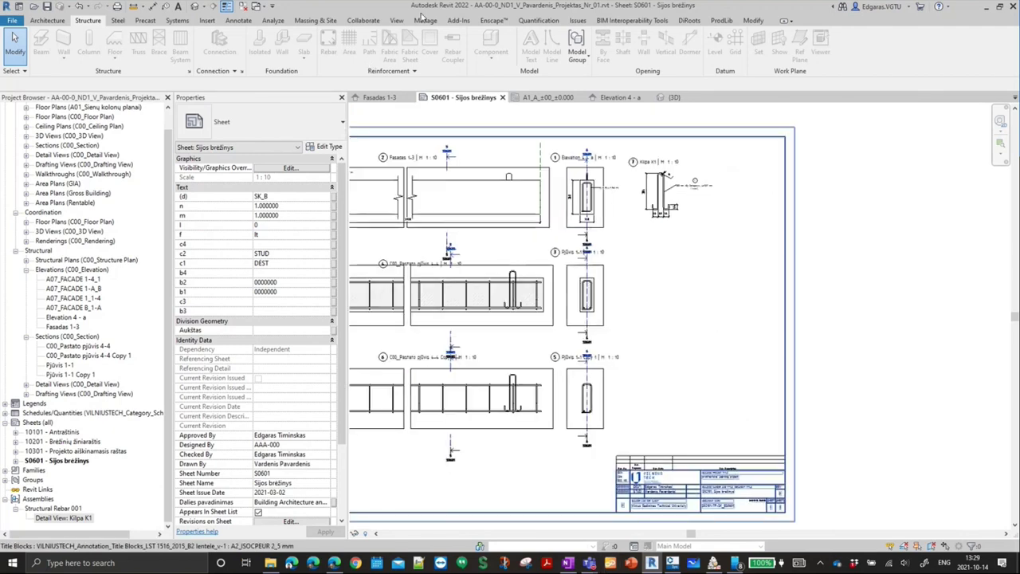
- Create a new Structural Framing material takeoff, then check the reference drawing in Teams
click(392, 20)
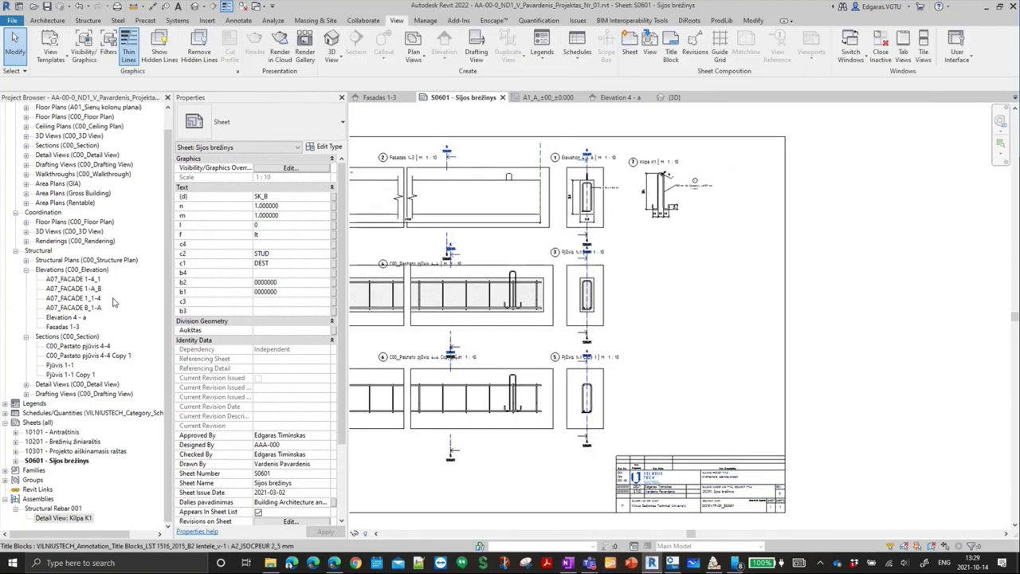
click(574, 53)
click(554, 126)
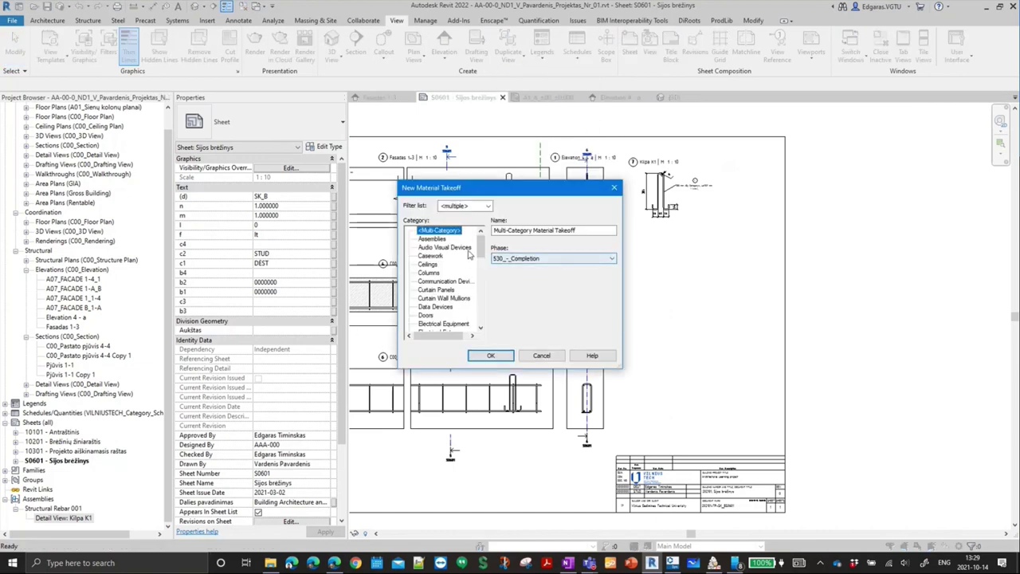
click(447, 300)
key(s)
scroll(454, 295, down, 2)
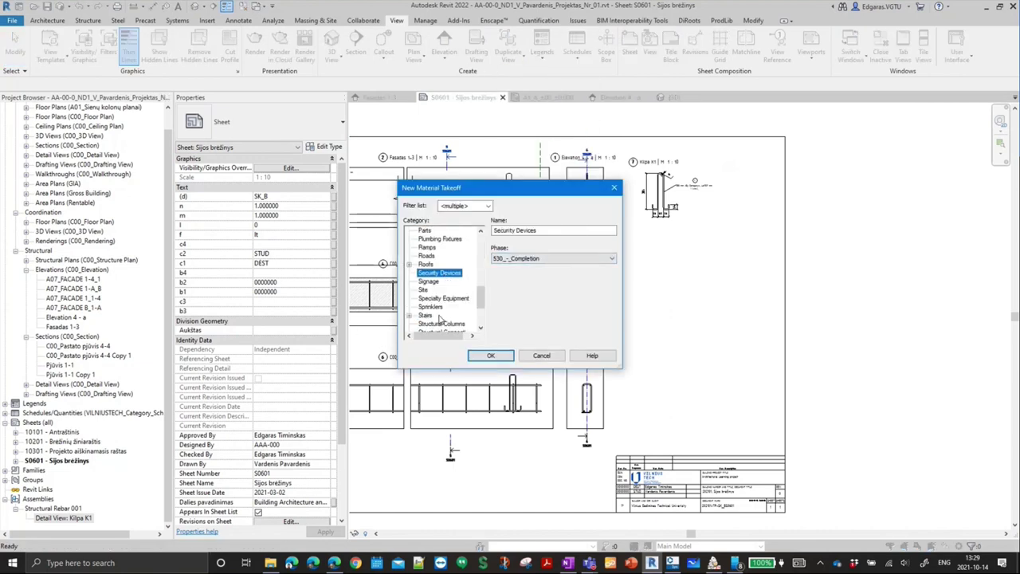
scroll(443, 315, down, 2)
click(443, 298)
key(Return)
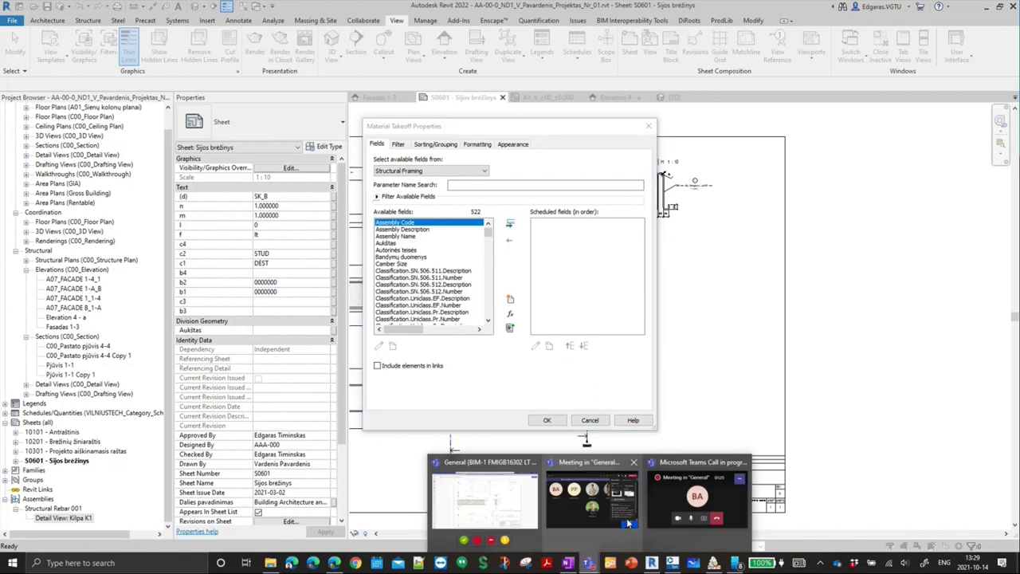
click(627, 518)
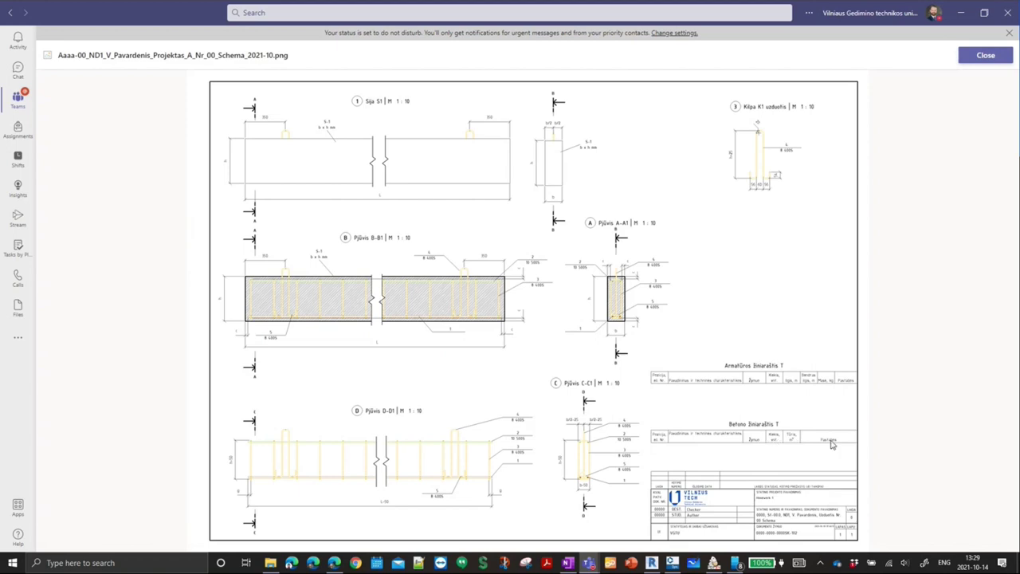
- Back in the takeoff fields, add Type Mark to the scheduled fields
click(652, 563)
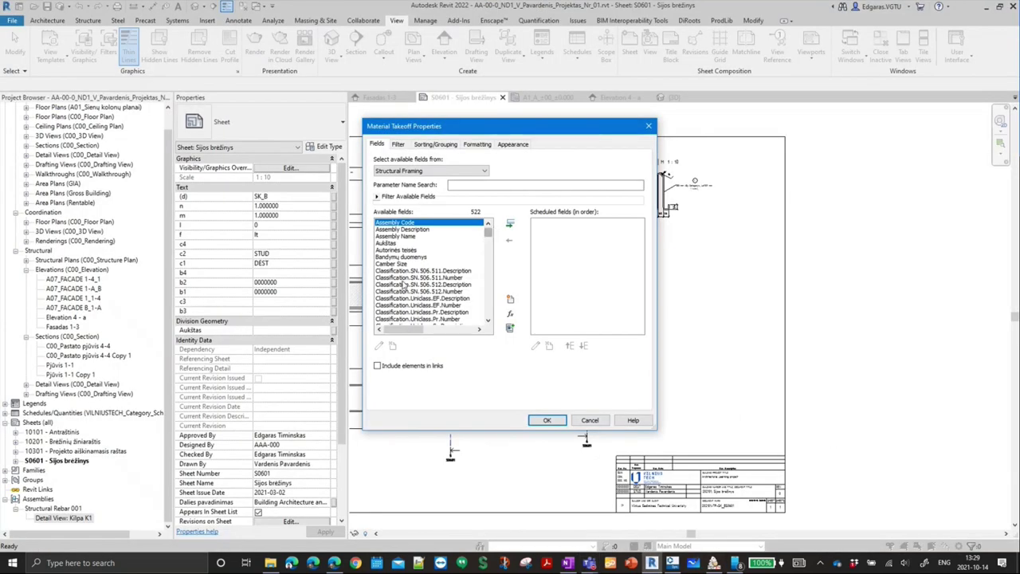
click(408, 251)
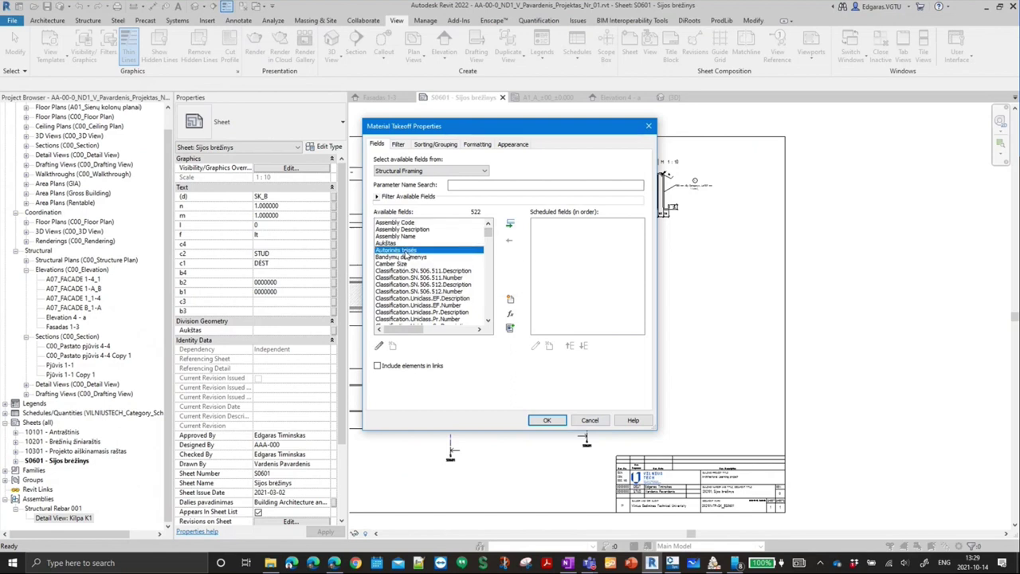
scroll(407, 253, down, 5)
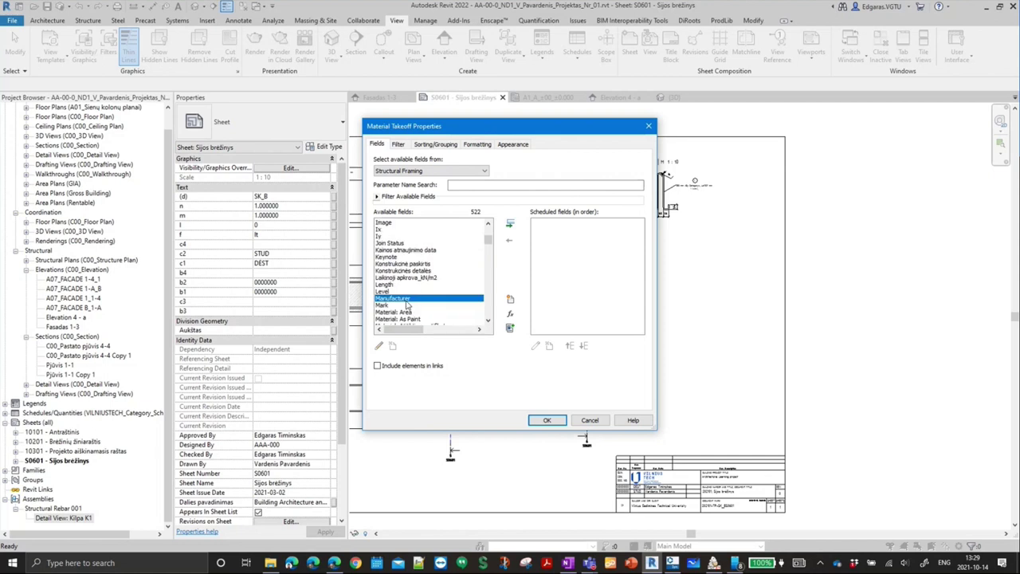
click(403, 293)
scroll(402, 296, down, 5)
click(425, 277)
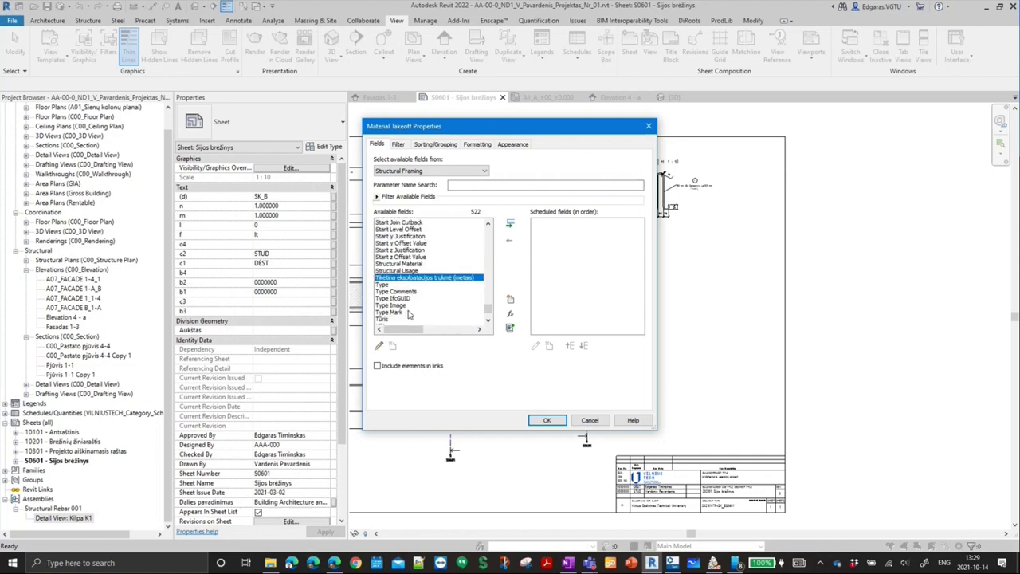
double_click(395, 312)
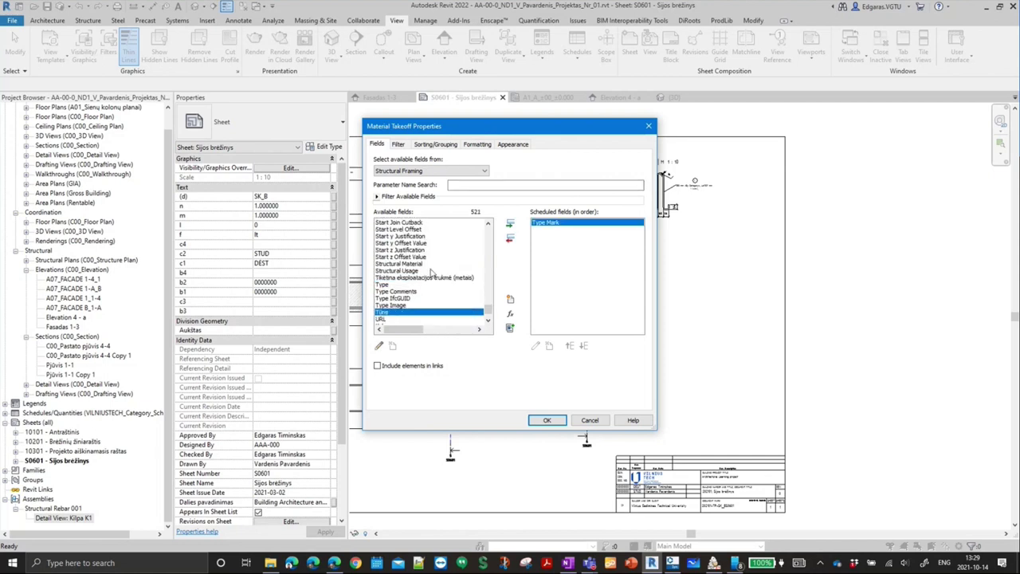
drag(489, 311, 495, 247)
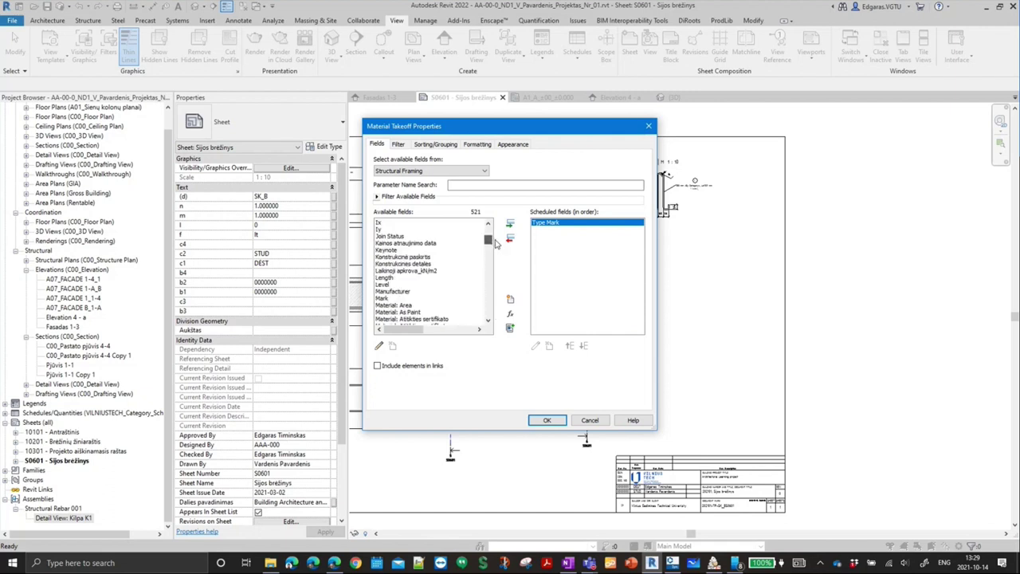
scroll(425, 265, down, 5)
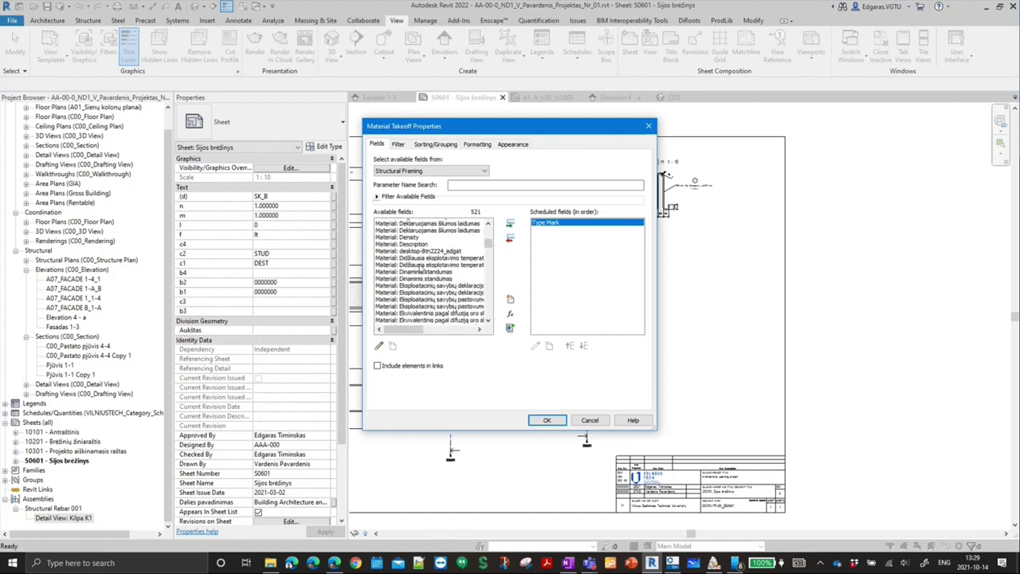
mouse_move(488, 247)
mouse_down()
mouse_move(489, 306)
mouse_move(489, 292)
mouse_up()
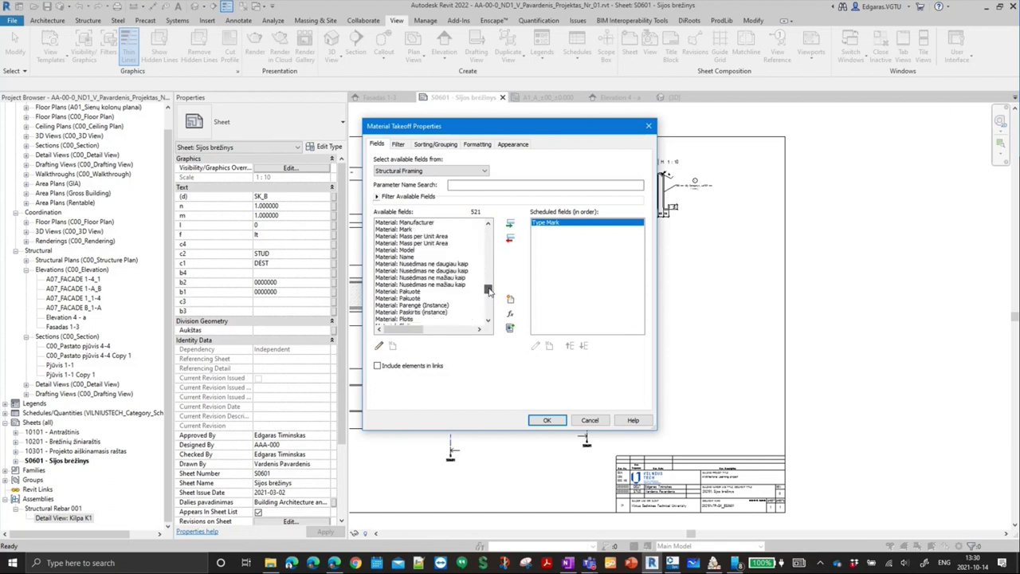
- Add Material: Name and Material: Model to the scheduled fields
scroll(424, 257, up, 2)
scroll(421, 252, up, 2)
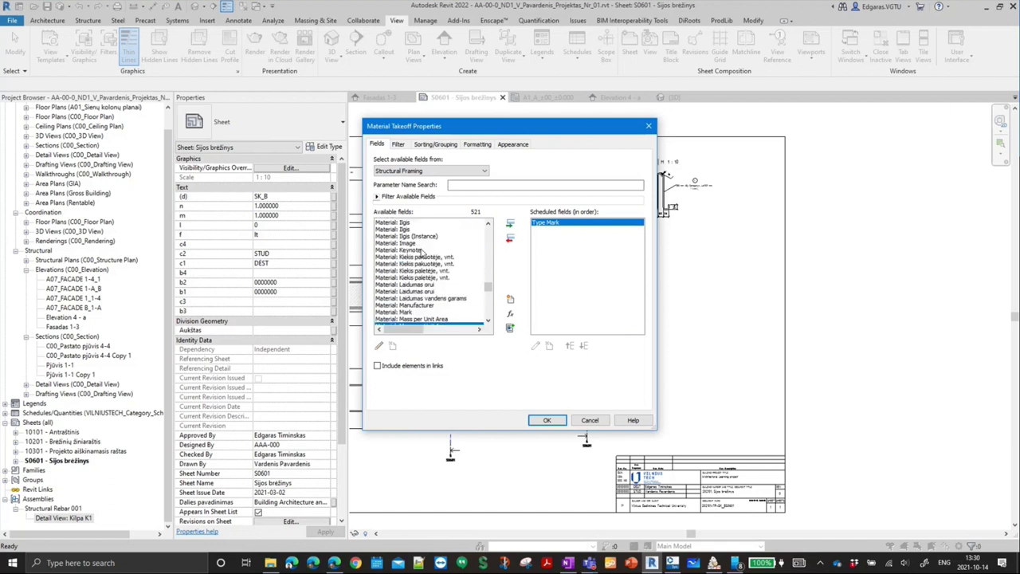
scroll(424, 260, up, 3)
scroll(425, 259, up, 3)
scroll(426, 262, up, 2)
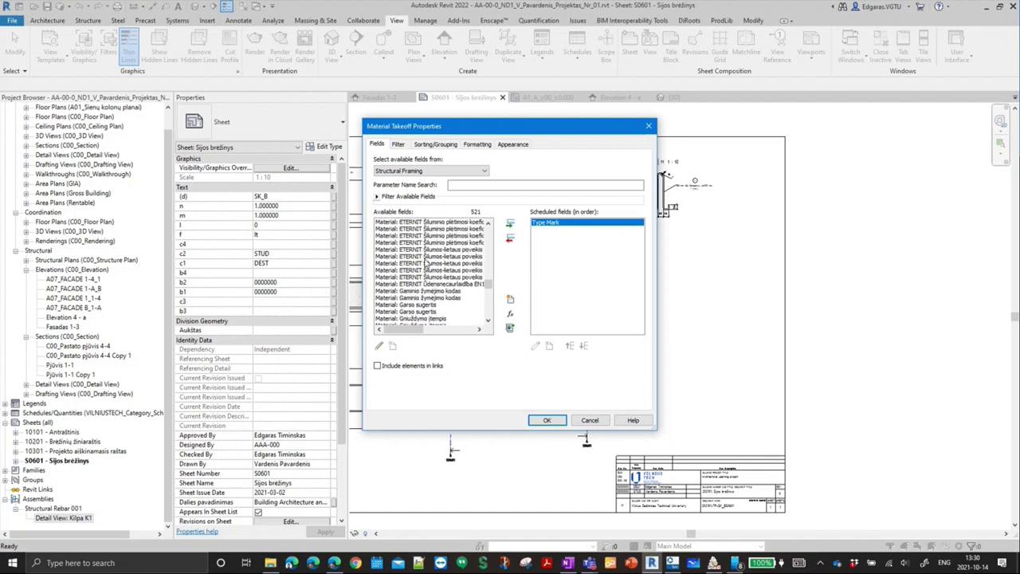
scroll(425, 264, down, 8)
scroll(426, 263, down, 4)
click(423, 264)
double_click(427, 277)
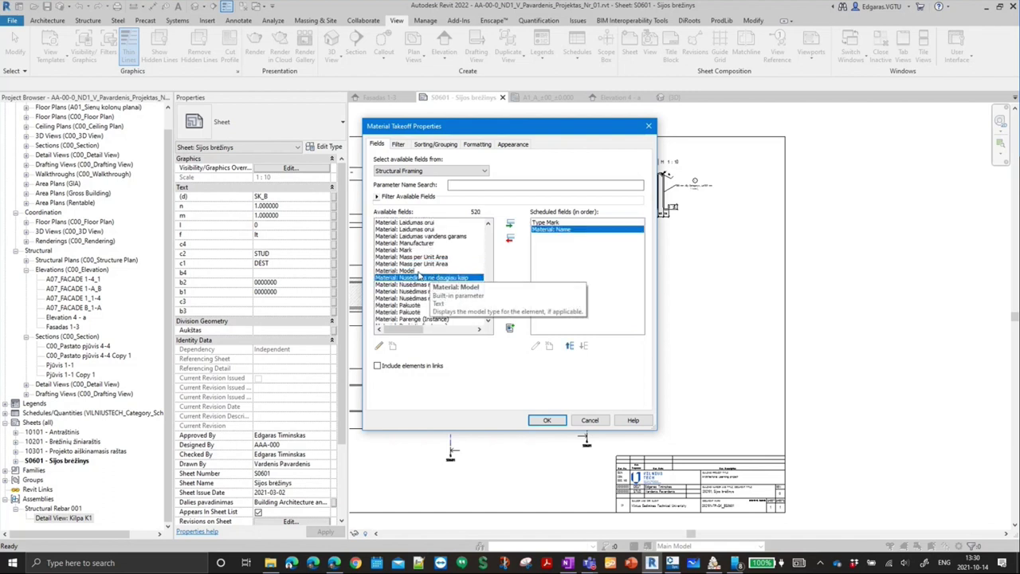
double_click(419, 272)
- Add Material: Comments to the scheduled fields
scroll(428, 282, down, 3)
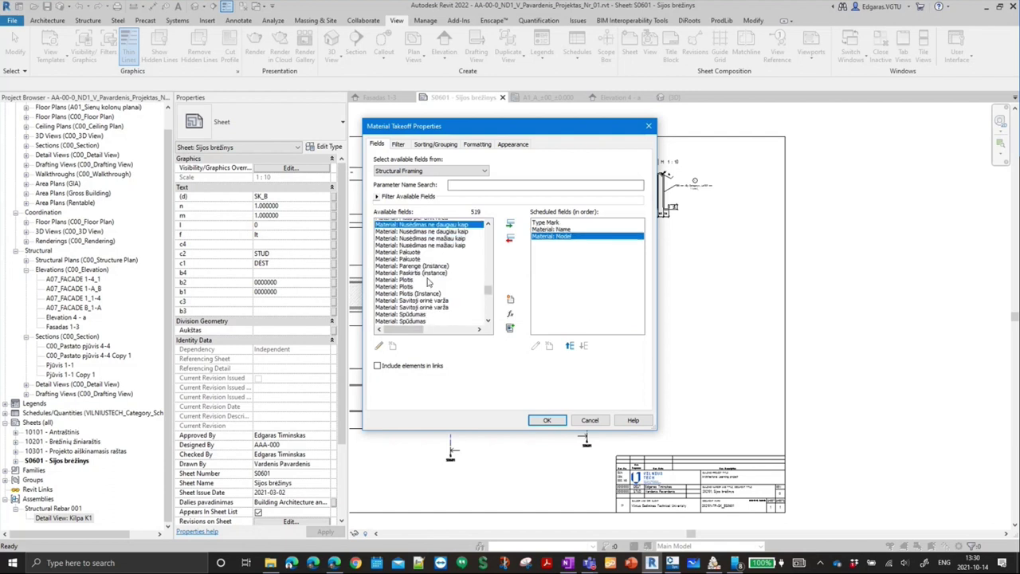
scroll(428, 283, up, 5)
scroll(479, 279, up, 5)
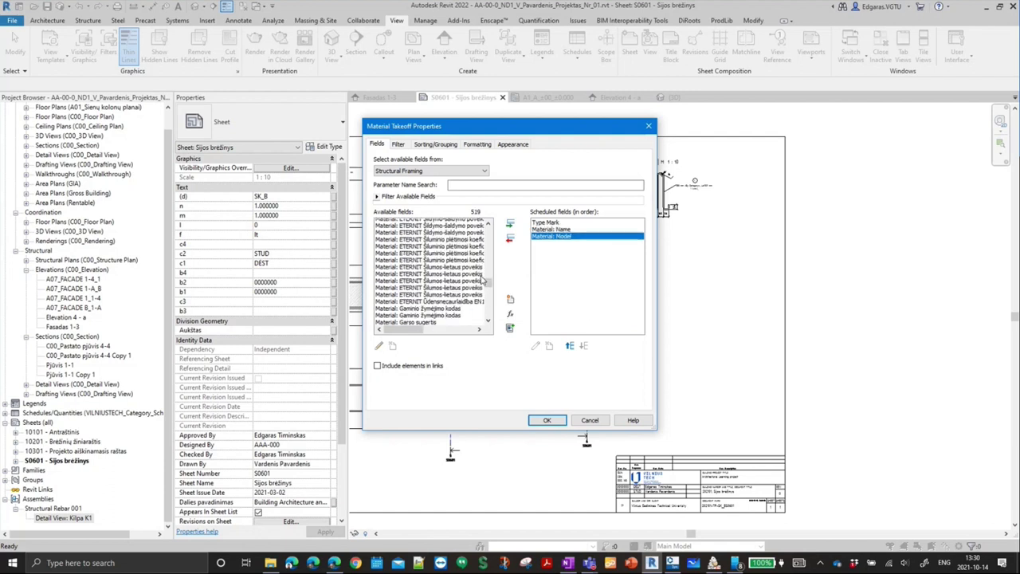
scroll(482, 279, up, 3)
scroll(481, 281, up, 3)
scroll(481, 284, up, 3)
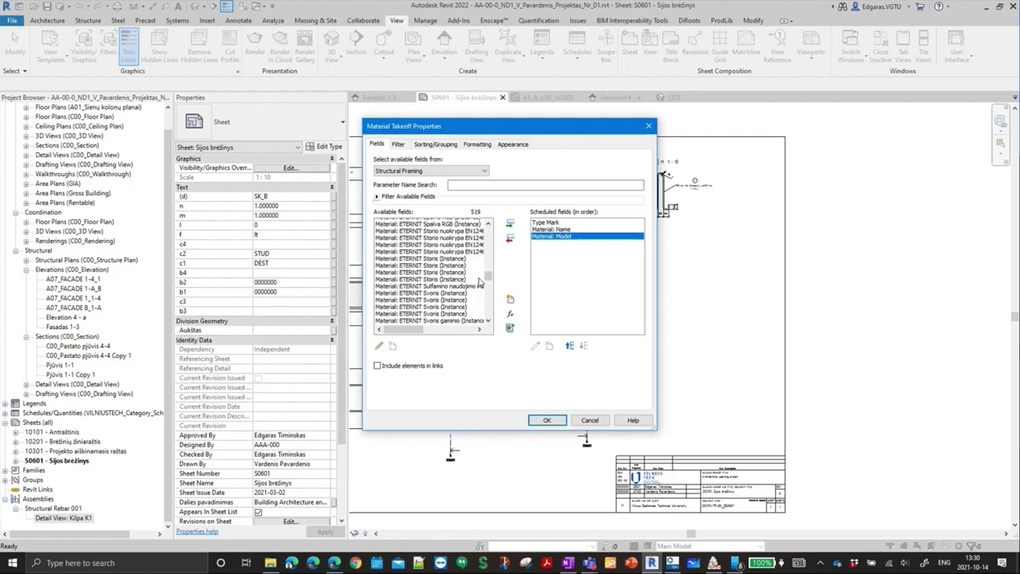
scroll(481, 285, up, 3)
scroll(474, 285, up, 3)
scroll(466, 285, up, 3)
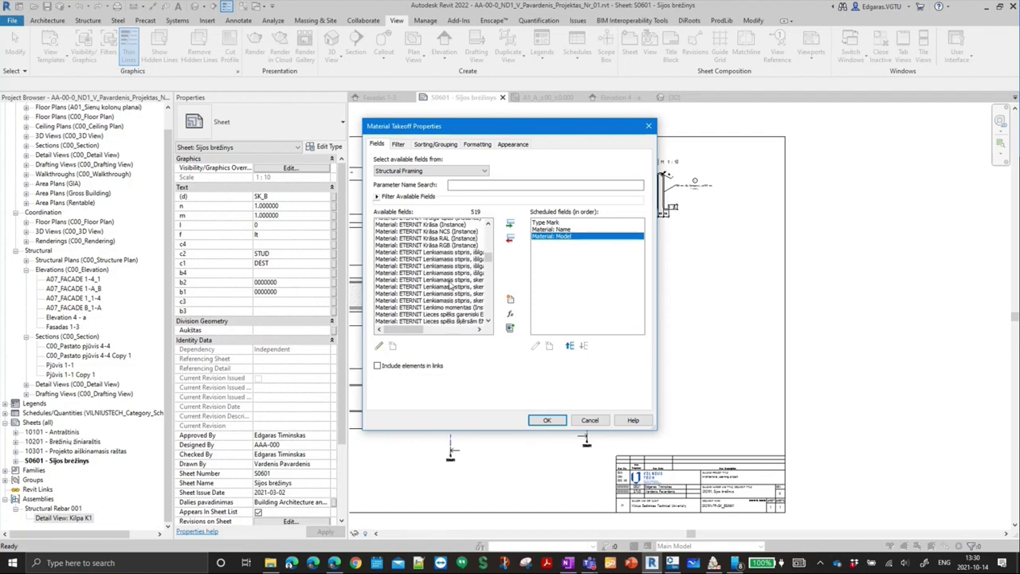
scroll(454, 285, up, 3)
scroll(448, 283, up, 3)
scroll(446, 280, up, 3)
scroll(443, 275, up, 3)
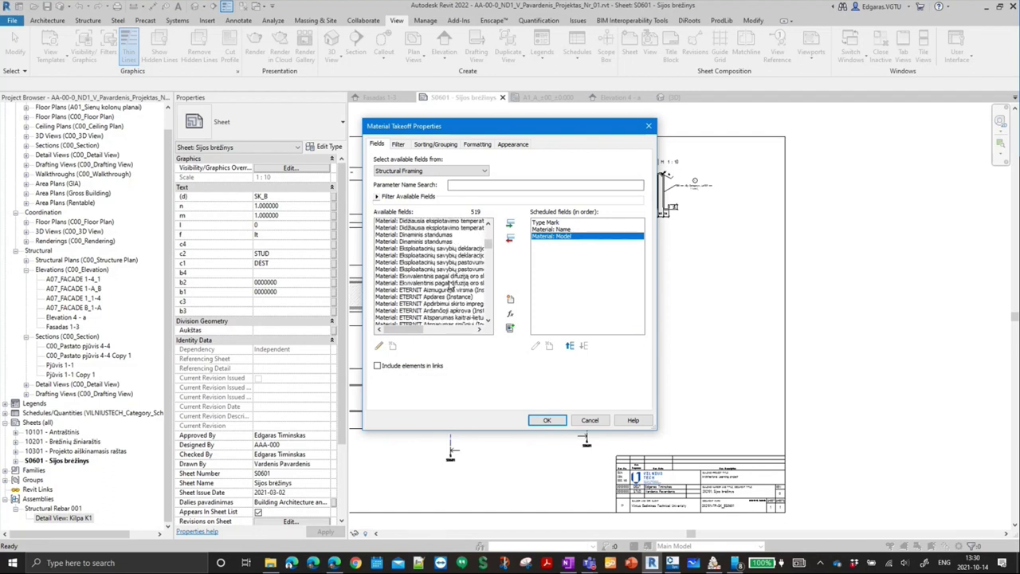
scroll(440, 272, up, 3)
double_click(412, 243)
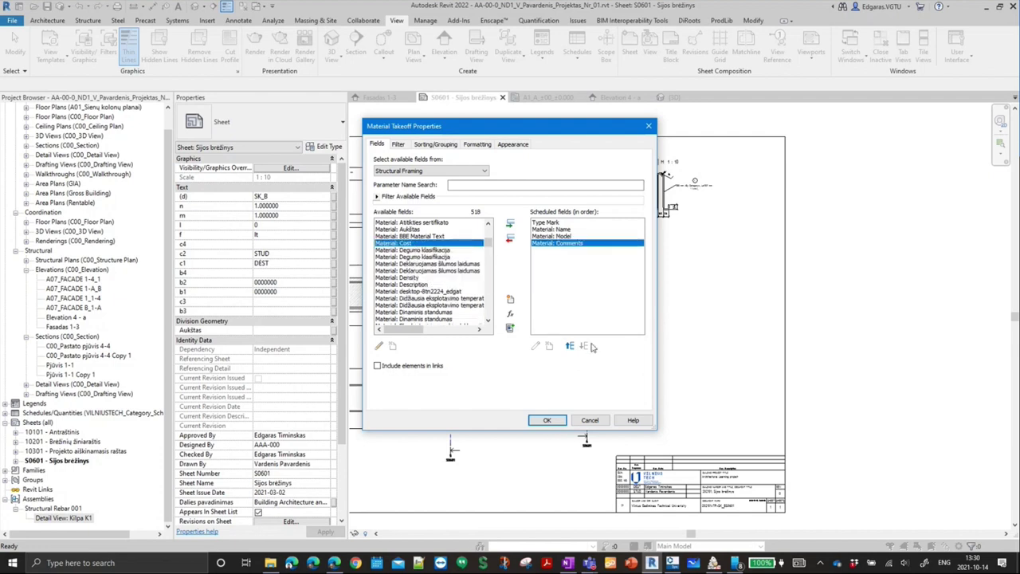
- Add Material: Volume to the scheduled fields
scroll(447, 286, down, 3)
scroll(418, 273, down, 3)
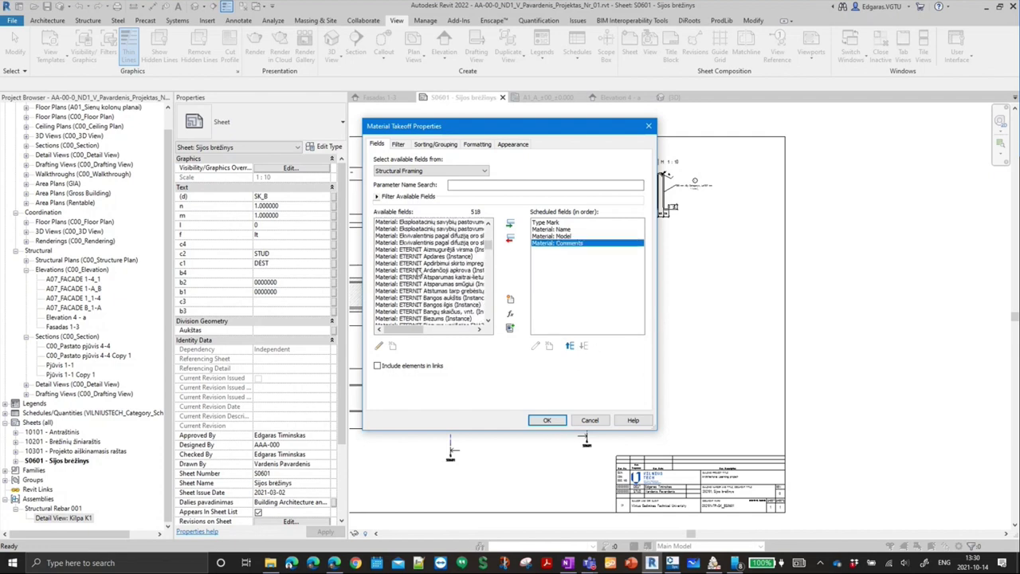
scroll(420, 274, down, 5)
scroll(421, 275, down, 5)
scroll(422, 276, down, 5)
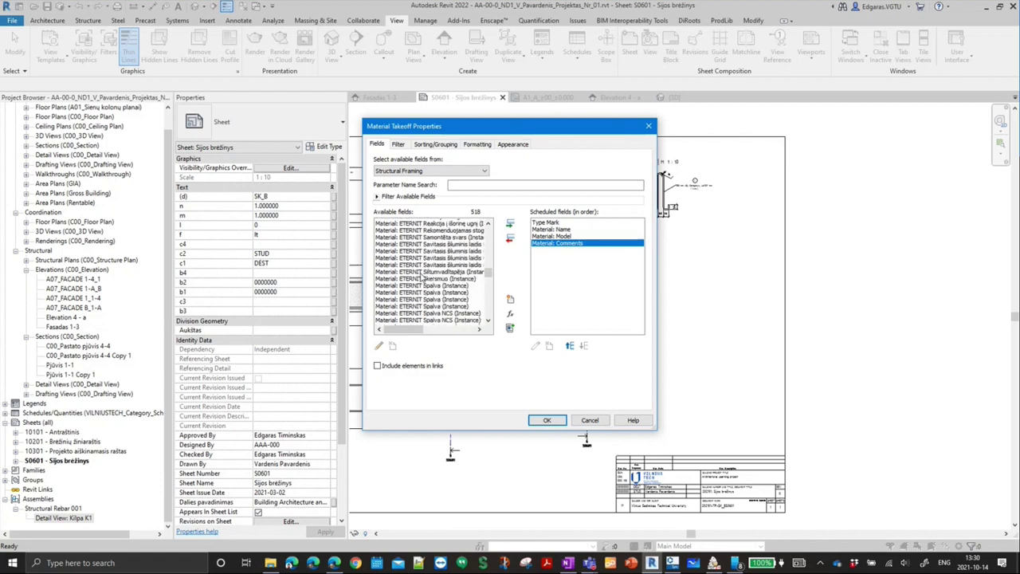
scroll(422, 277, down, 3)
scroll(423, 277, down, 5)
scroll(423, 277, down, 5)
scroll(422, 276, down, 5)
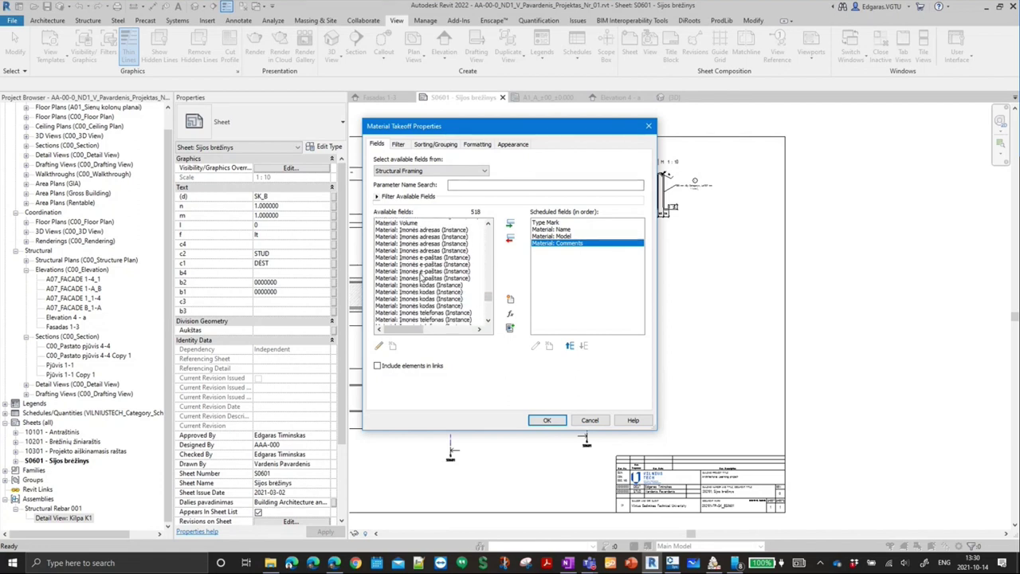
scroll(423, 276, down, 5)
scroll(421, 278, down, 5)
scroll(420, 278, down, 5)
scroll(422, 278, down, 5)
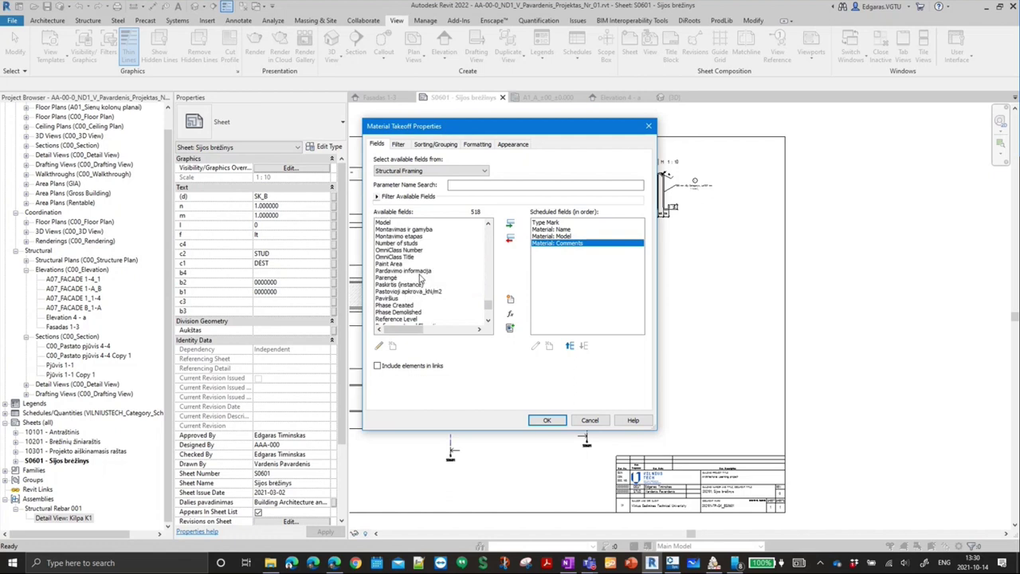
scroll(423, 279, down, 5)
scroll(422, 279, up, 3)
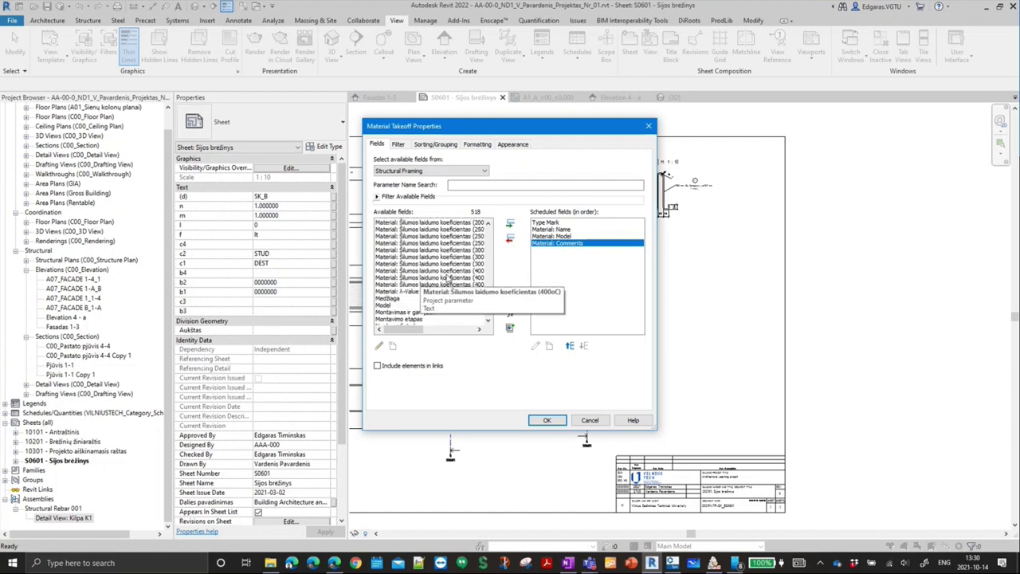
scroll(446, 278, down, 3)
scroll(446, 278, down, 3)
scroll(446, 278, down, 3)
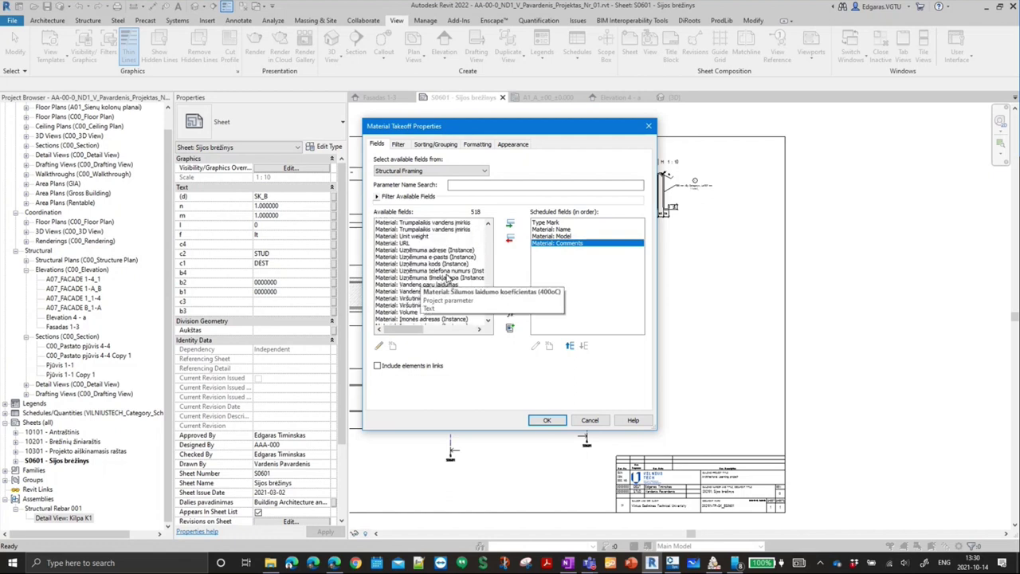
double_click(414, 312)
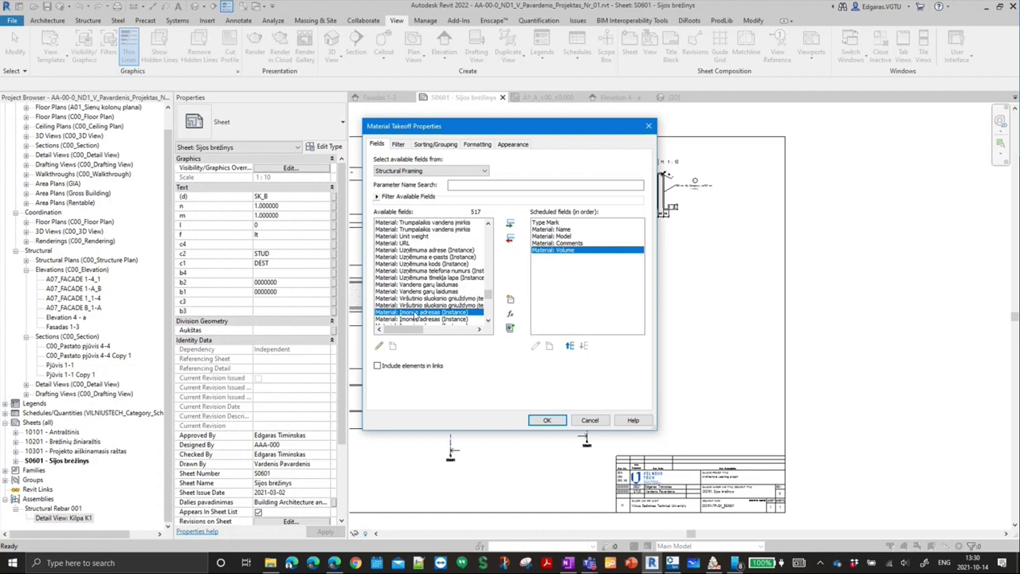
- Add the Comments field below Material: Volume, followed by Count
click(566, 244)
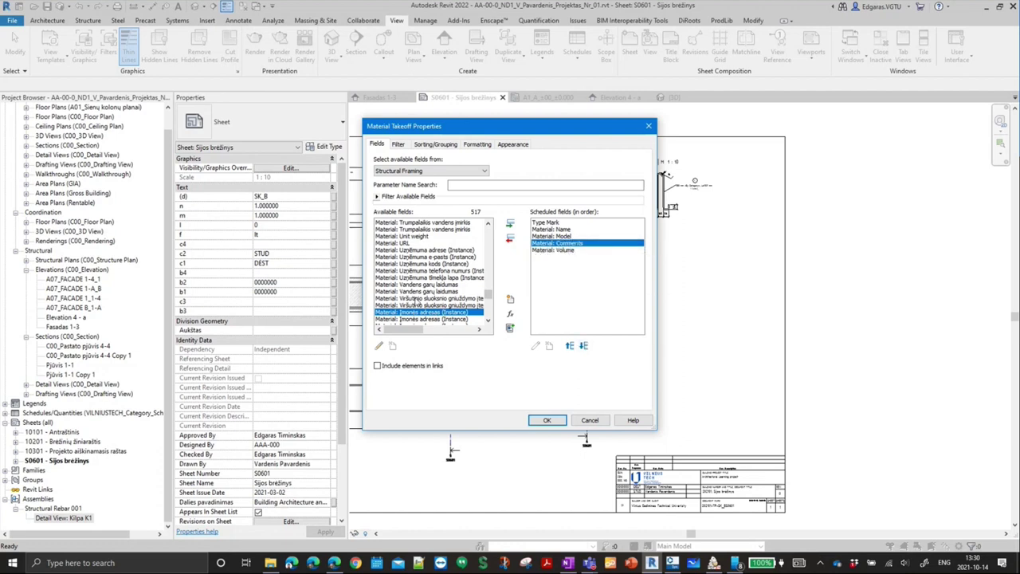
click(416, 299)
key(c)
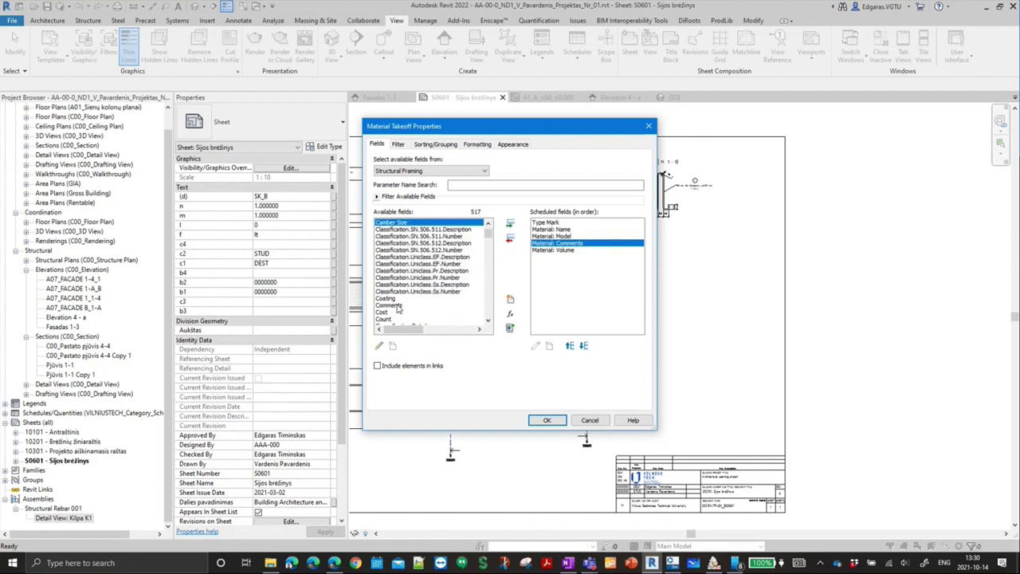
double_click(396, 307)
click(583, 345)
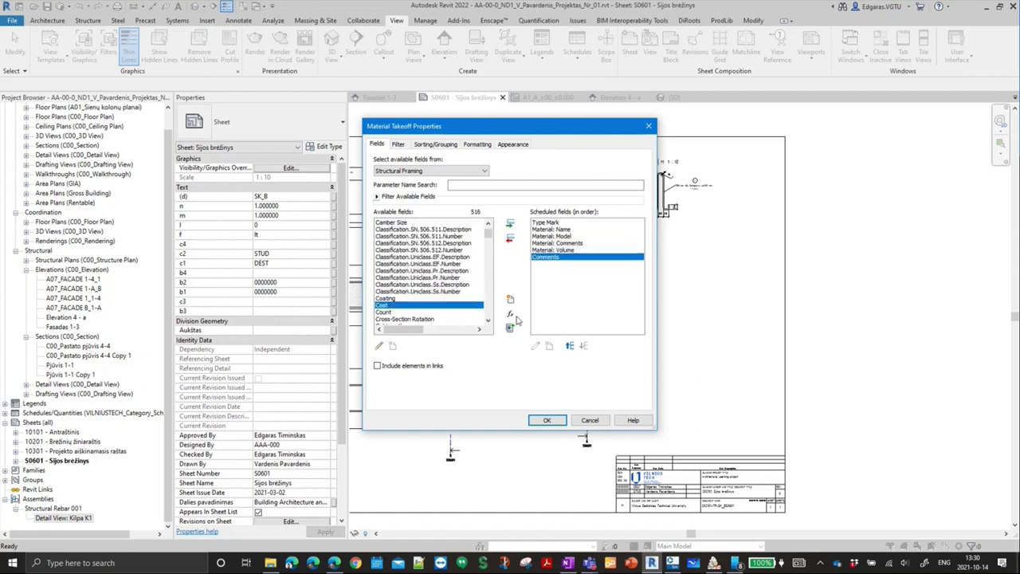
double_click(398, 312)
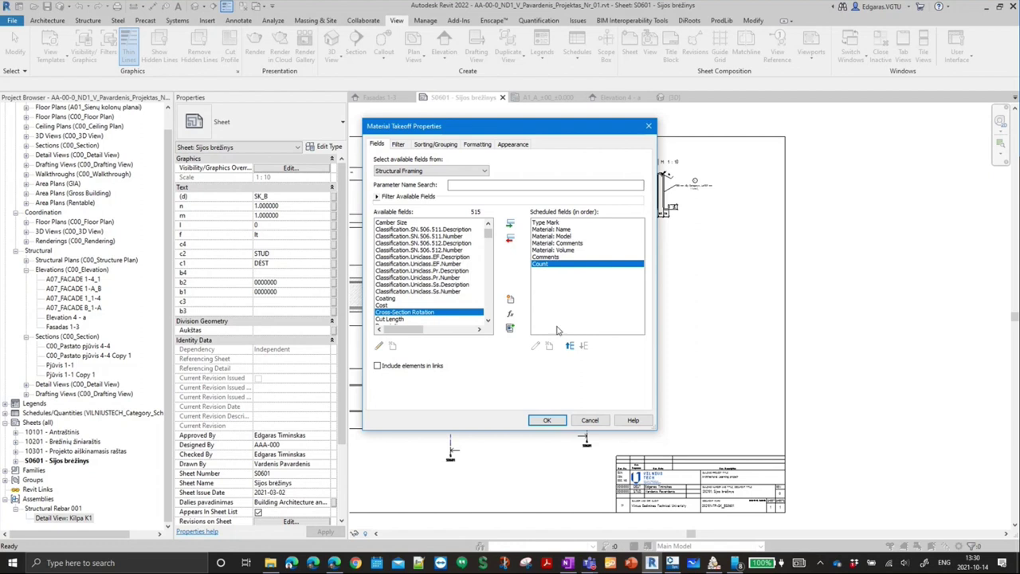
- Move Count up below Material: Name, then move Material: Comments above Count
click(570, 346)
click(570, 346)
click(570, 346)
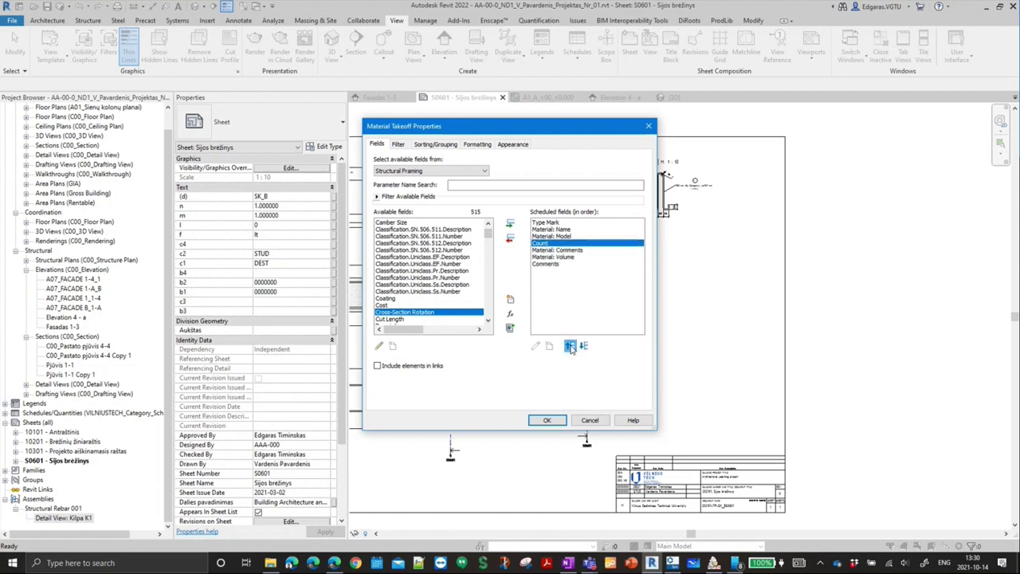
click(570, 346)
click(567, 250)
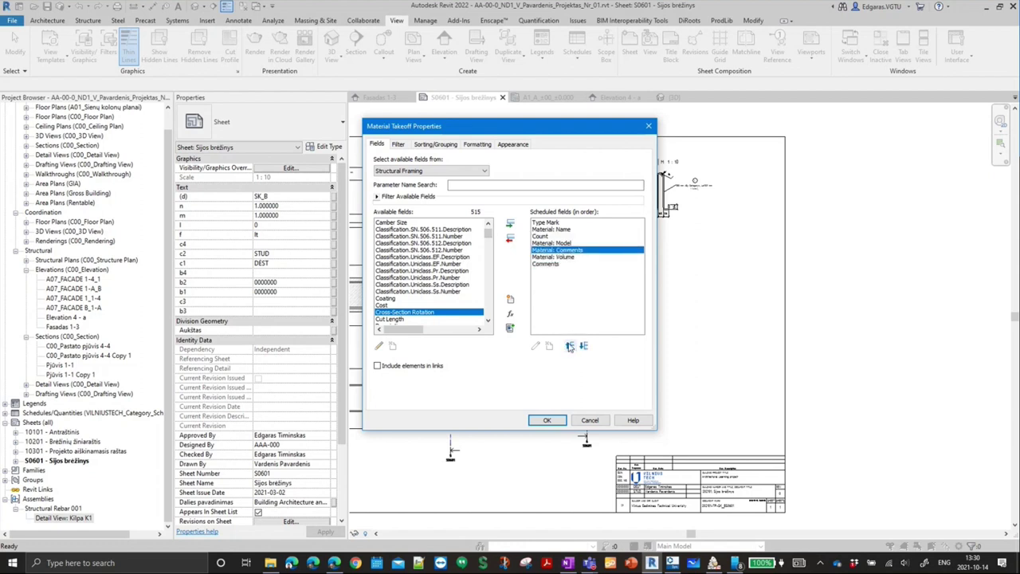
click(570, 346)
click(570, 346)
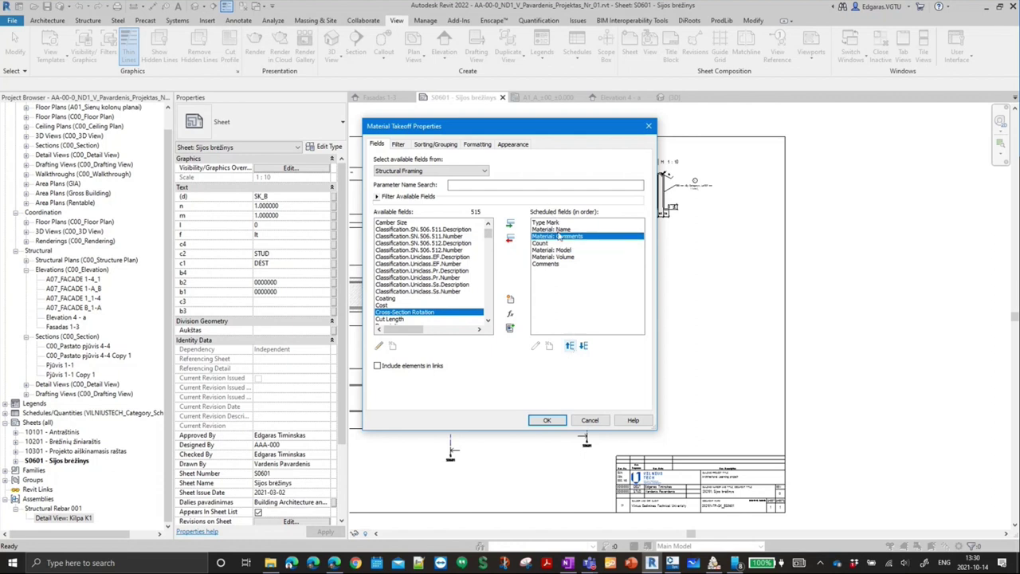
- Move Material: Model above Count and review the remaining field order
click(567, 229)
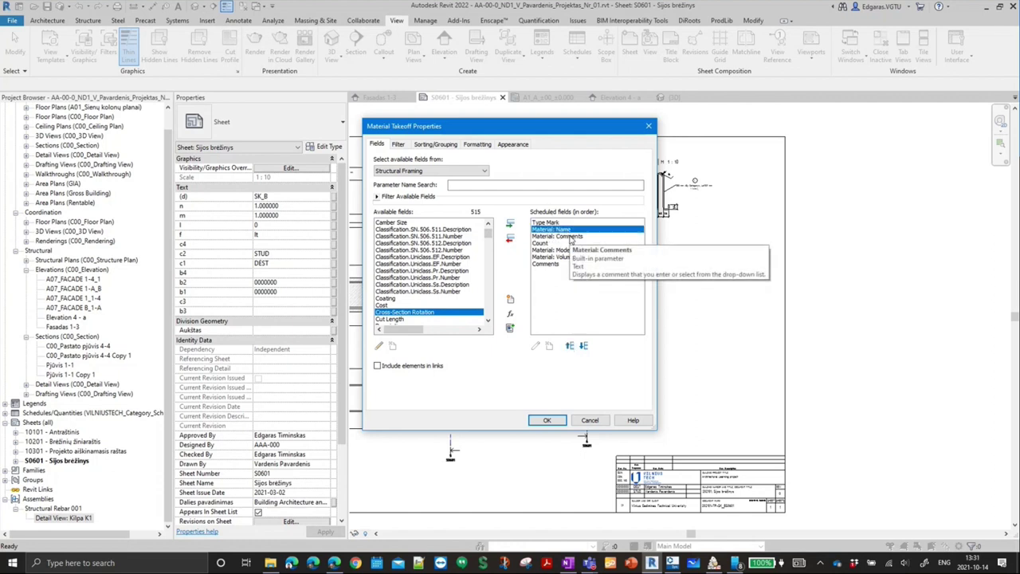
click(571, 237)
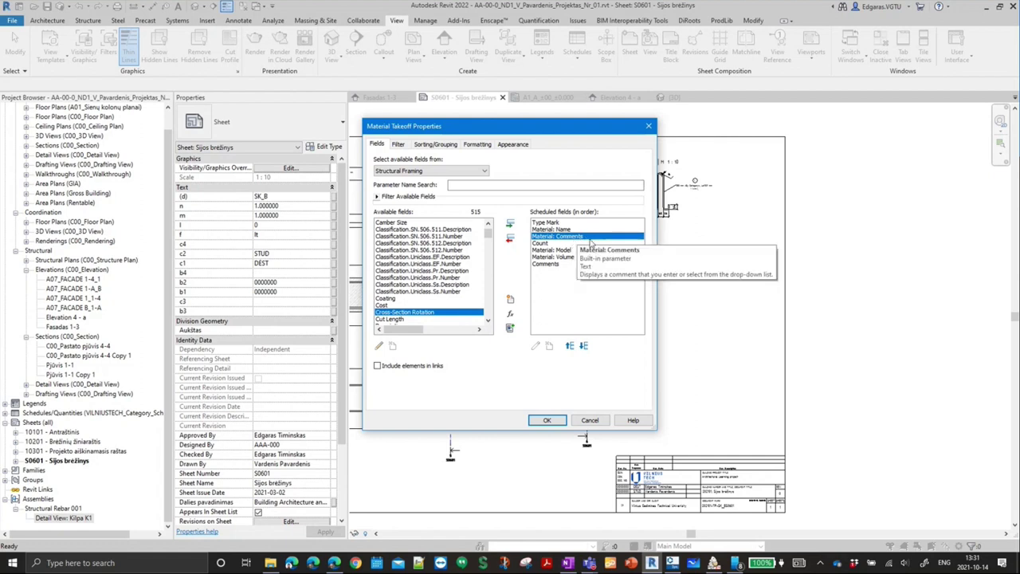
click(550, 244)
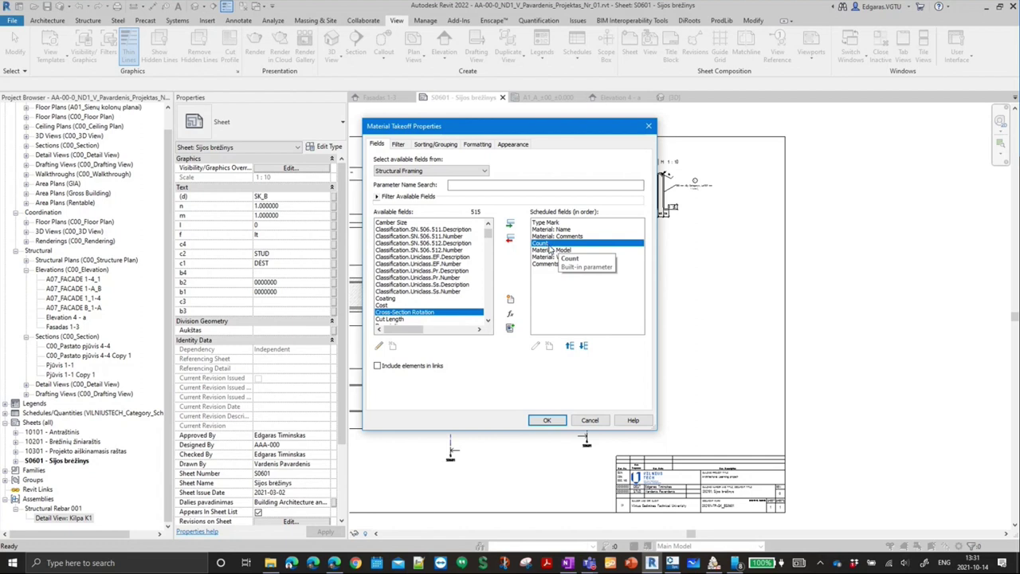
click(549, 249)
click(569, 345)
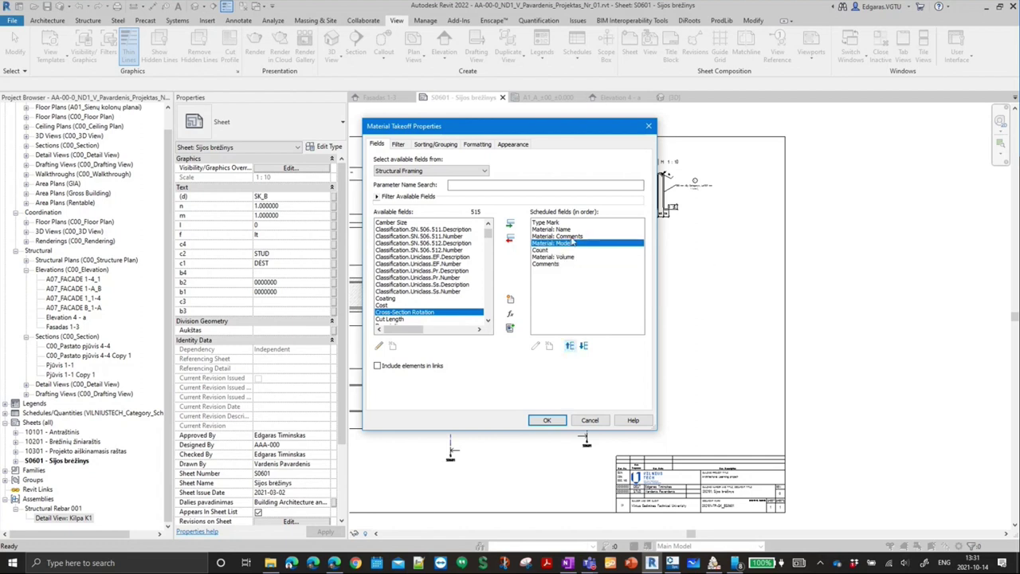
click(556, 250)
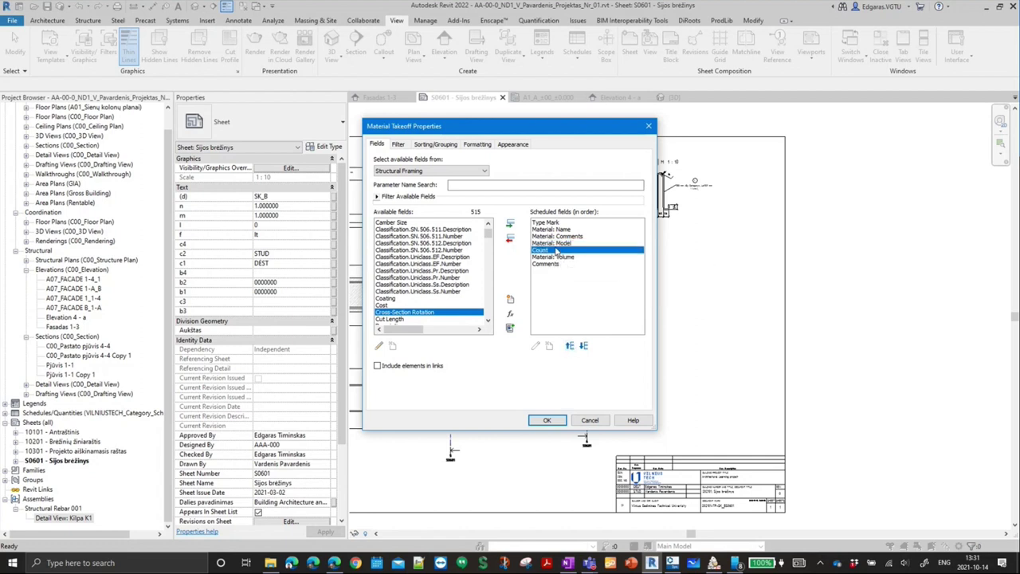
click(566, 264)
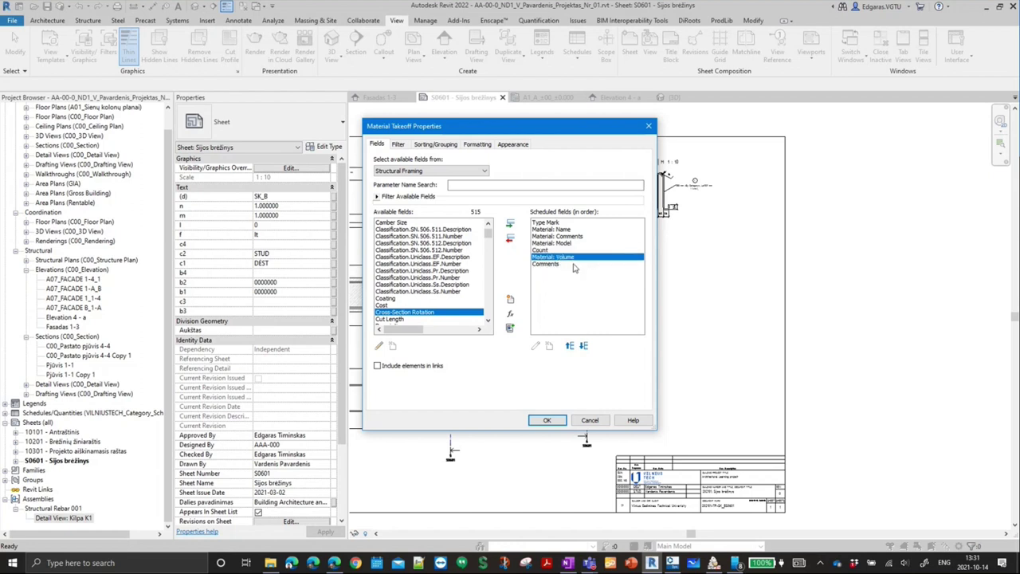
- Sort the takeoff by Type Mark and turn off Itemize every instance
click(435, 147)
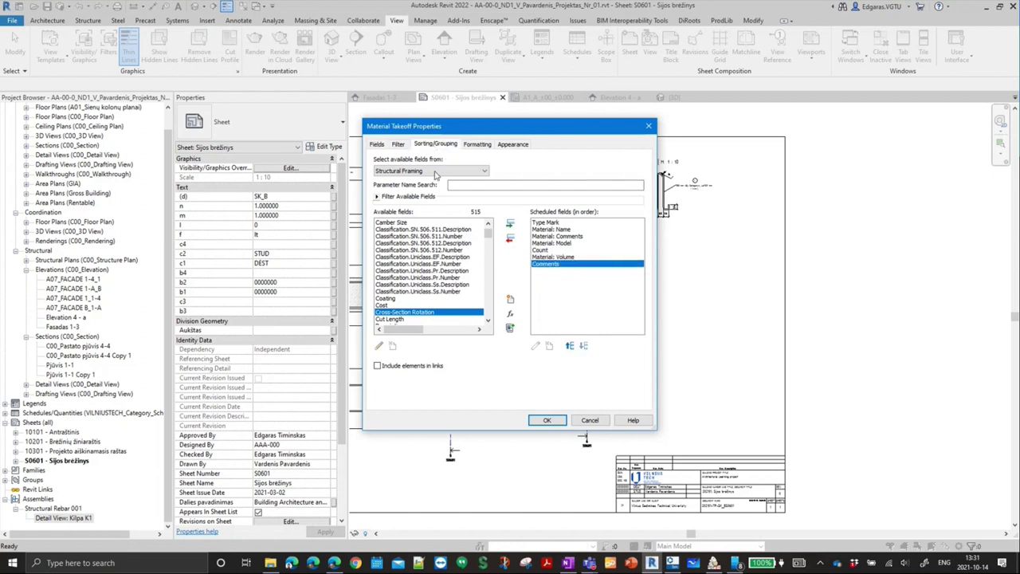
click(440, 162)
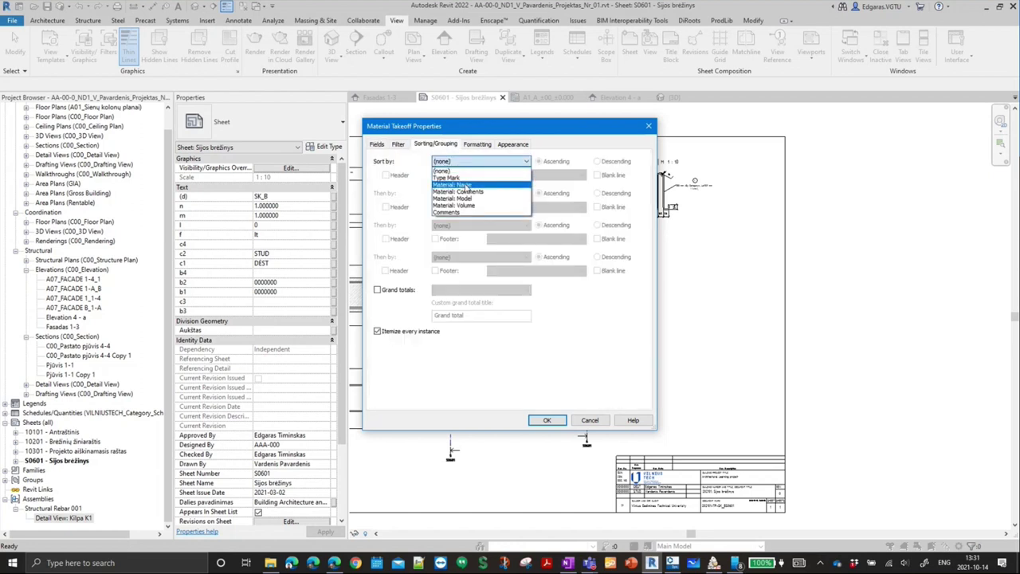
click(465, 178)
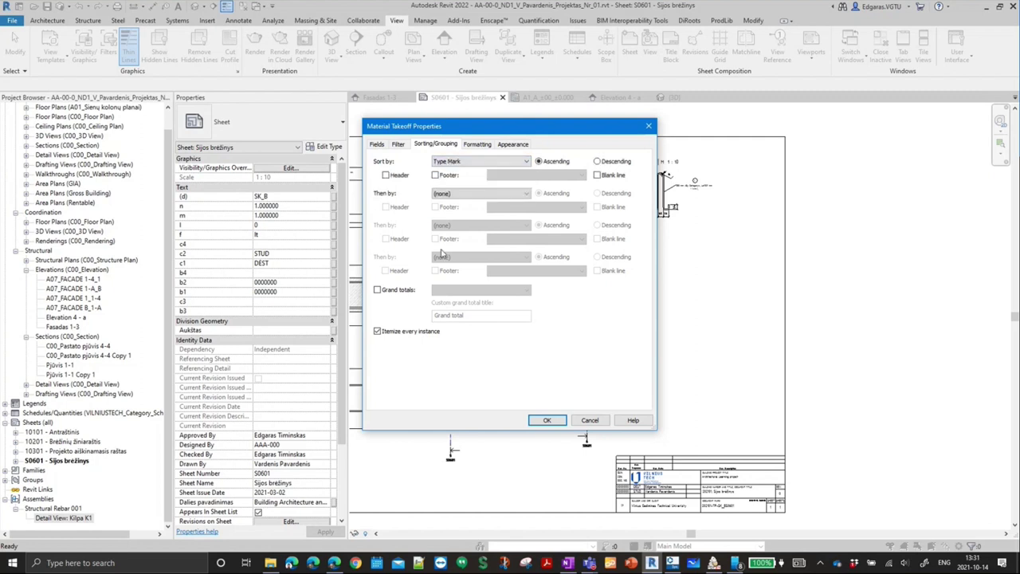
click(404, 332)
- Show grand totals as Title and totals, titled 'Viso'
click(397, 289)
click(480, 290)
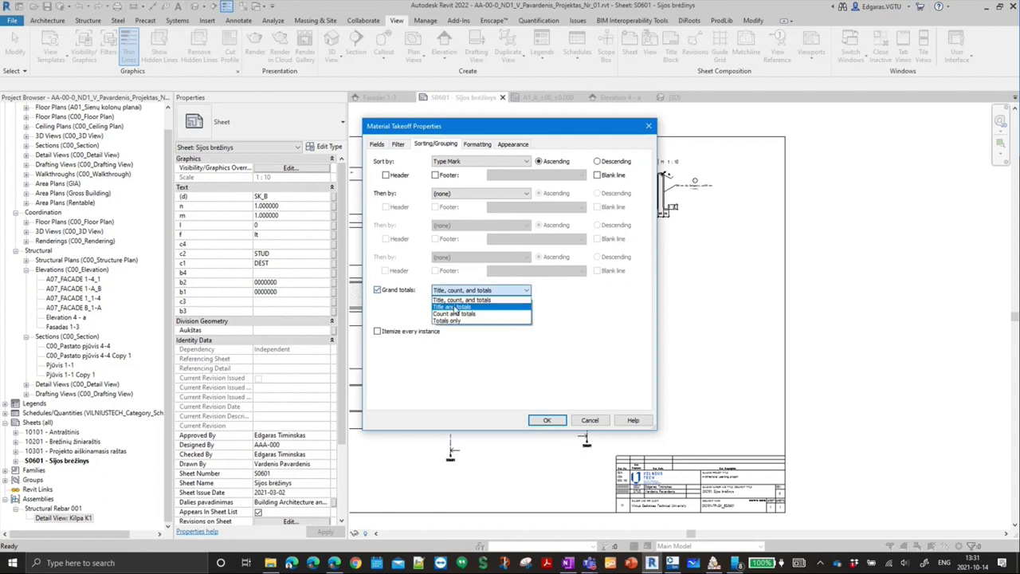
click(462, 304)
triple_click(456, 316)
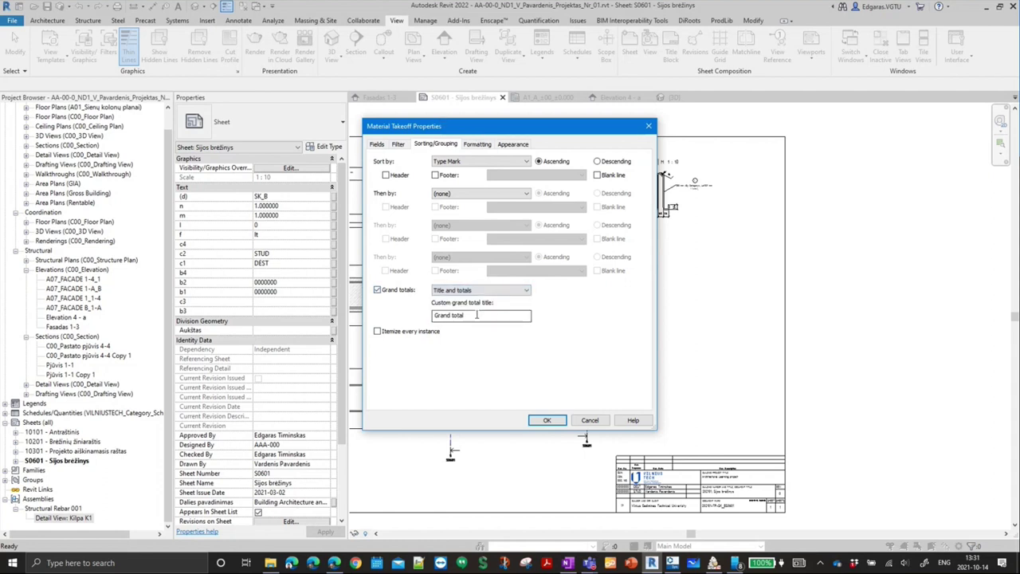
text(Viso)
- Rename the Type Mark column heading to 'Pozicija eil. Nr.' while checking the reference image
click(477, 144)
triple_click(600, 183)
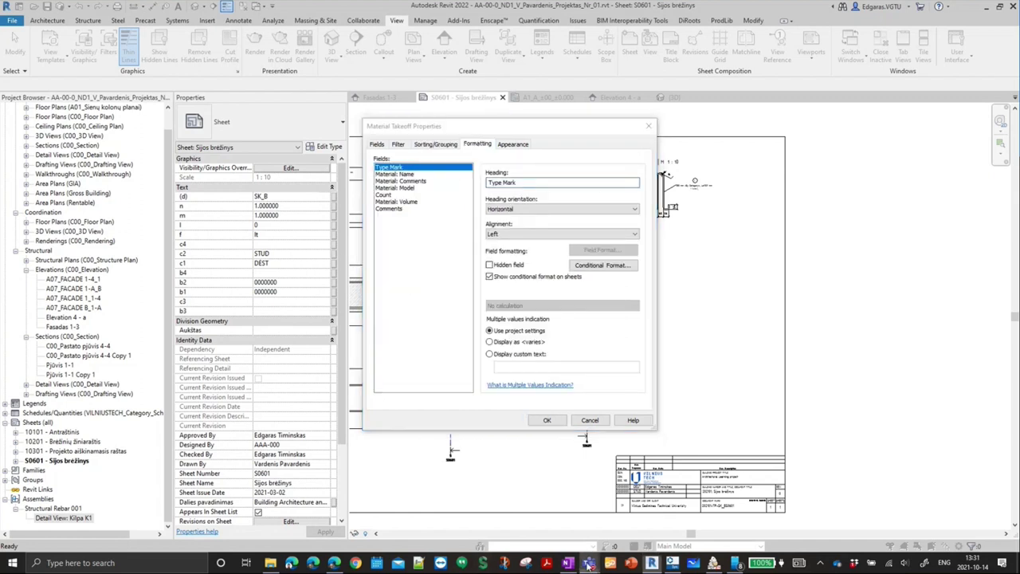
mouse_move(588, 563)
click(498, 530)
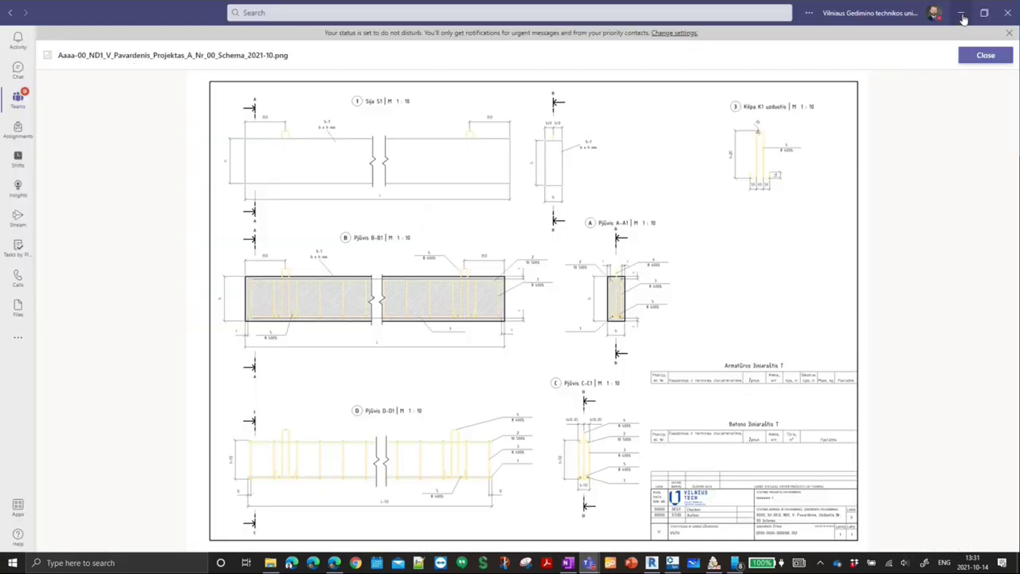
click(962, 18)
- Give the Type Mark column the heading 'Pozicija eil. Nr.' and center-align it
text(Pozicija eil. Nr.)
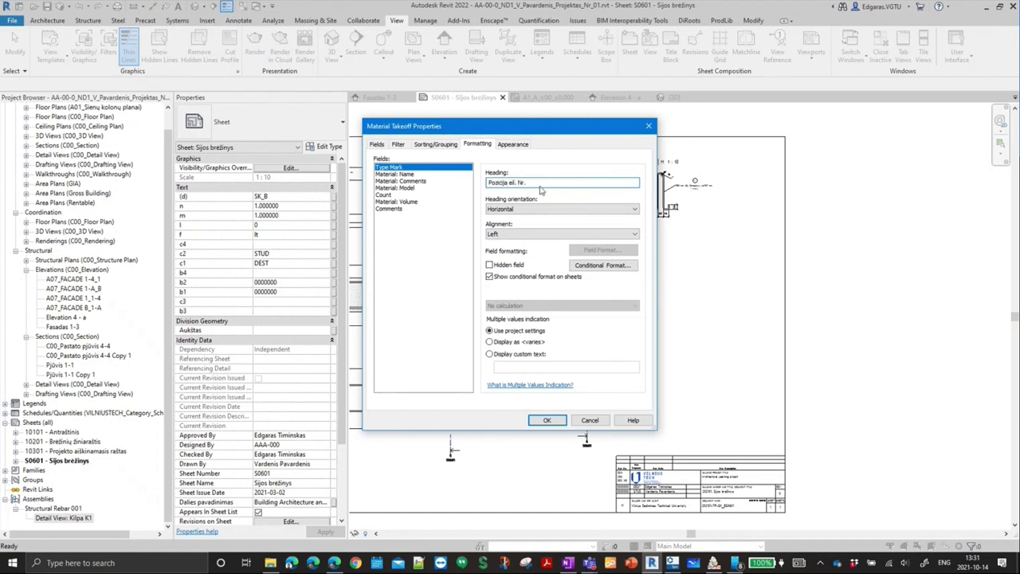
click(510, 233)
click(510, 249)
- Make Count and Material: Volume calculate totals, and center-align the Material: Model column
click(399, 196)
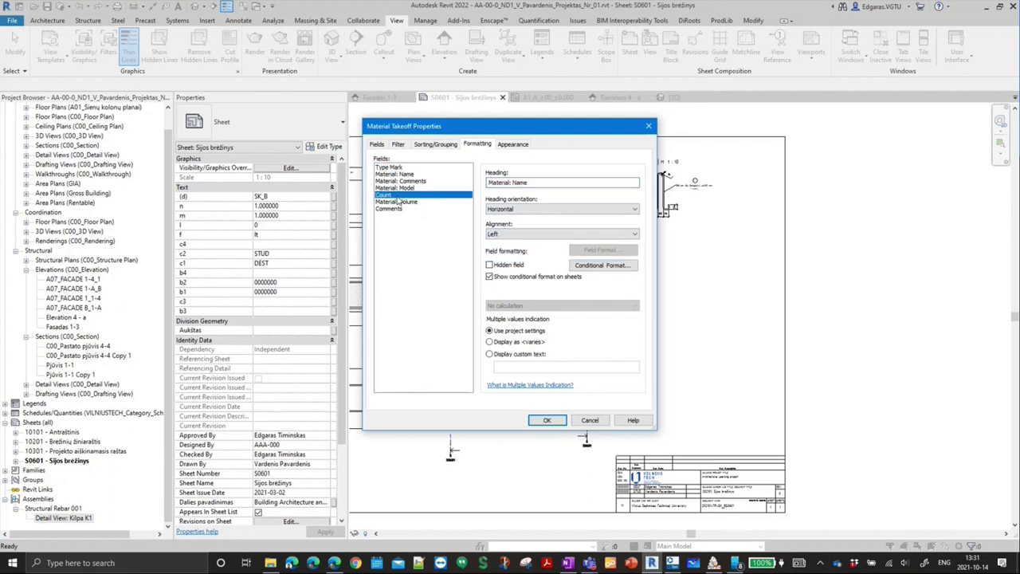
click(514, 306)
click(518, 316)
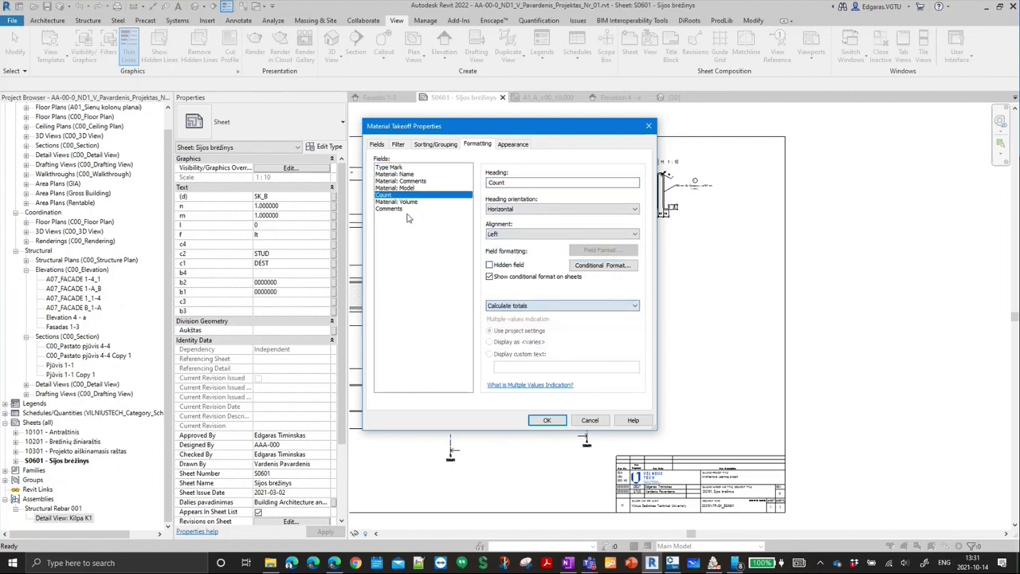
click(409, 202)
click(514, 305)
click(514, 324)
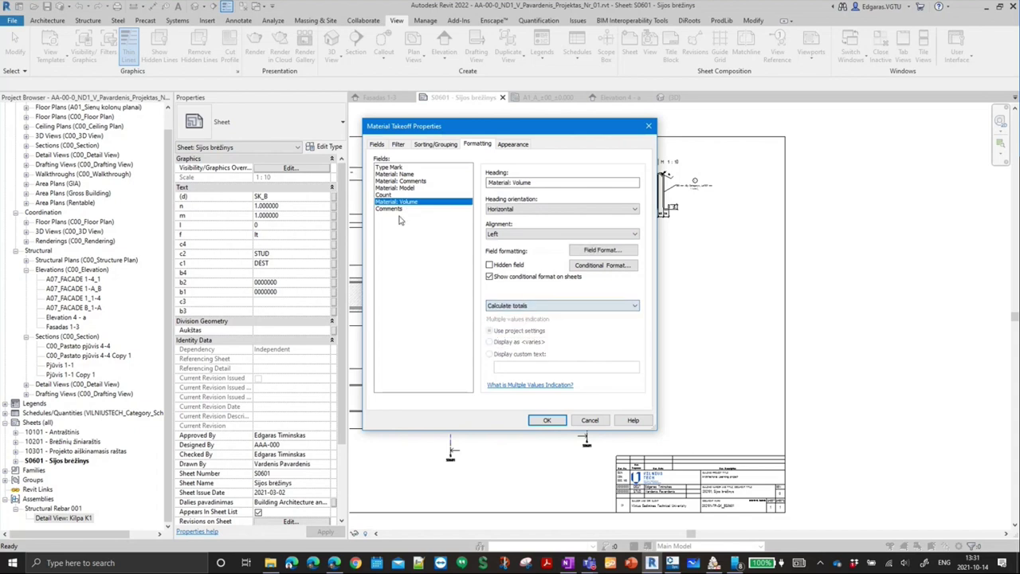
click(406, 189)
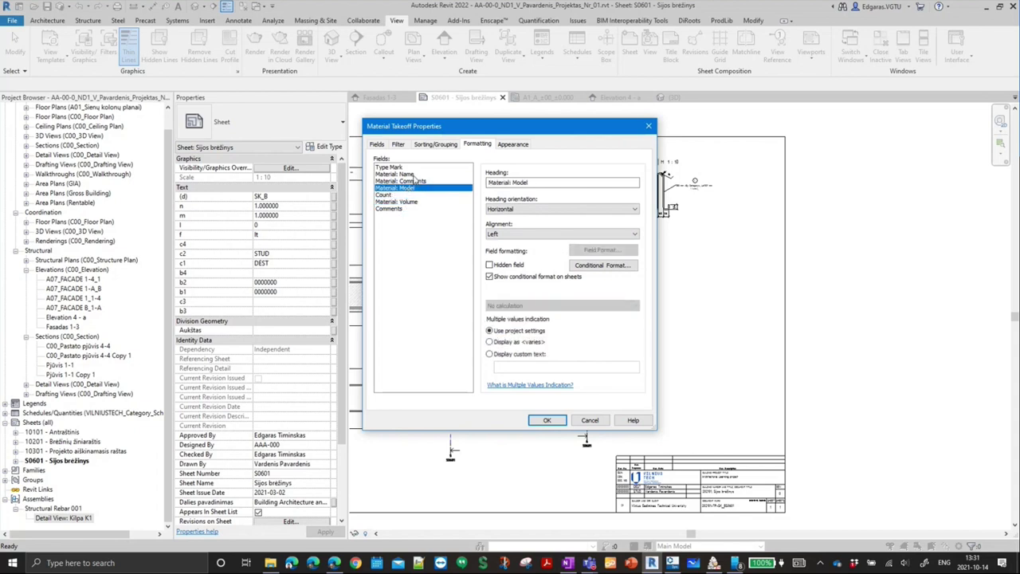
click(503, 235)
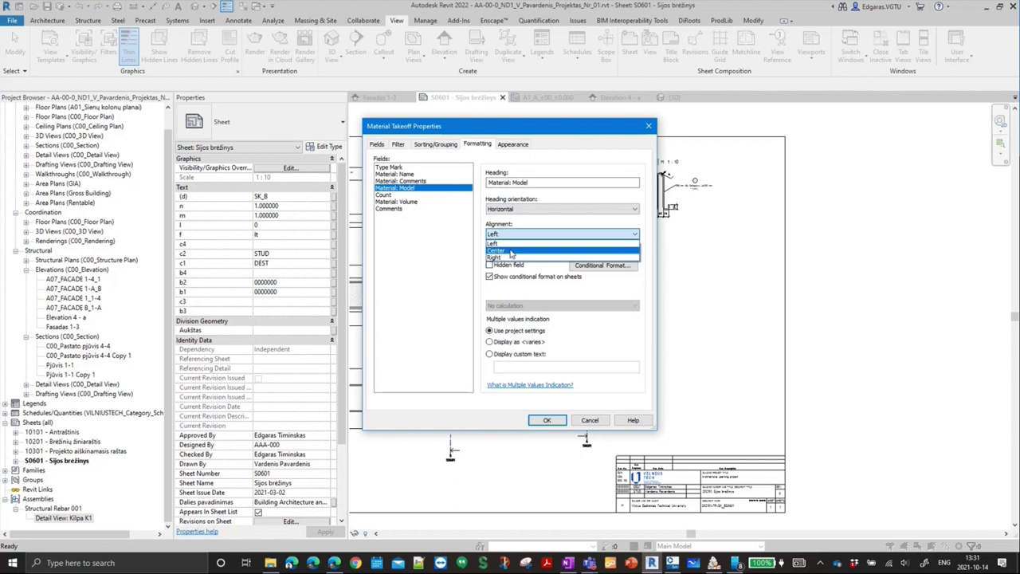
click(510, 250)
- Review the formatting of Type Mark, Material: Model, Count, Material: Volume and Material: Name
click(404, 168)
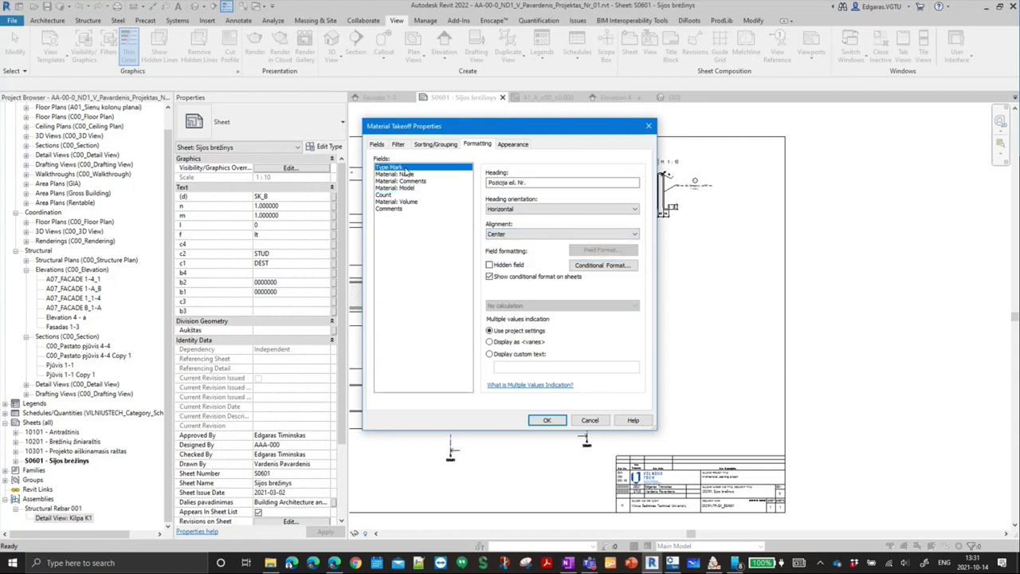
click(410, 188)
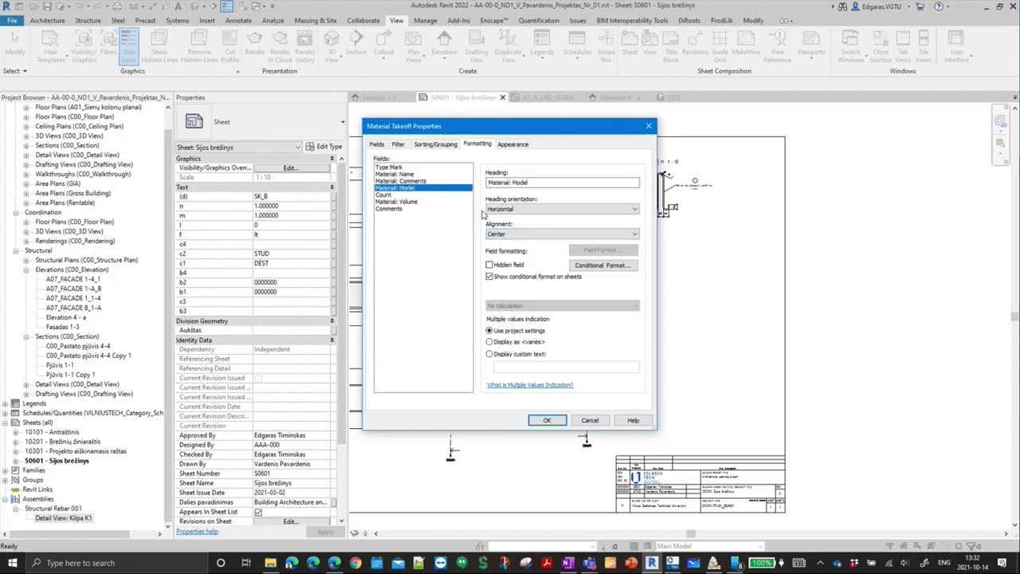
click(385, 195)
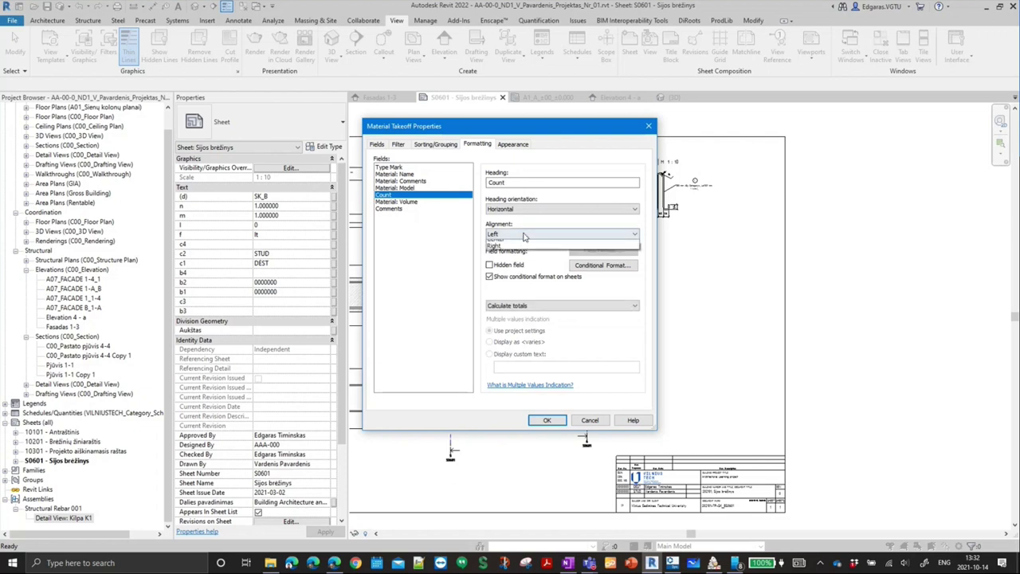
click(407, 202)
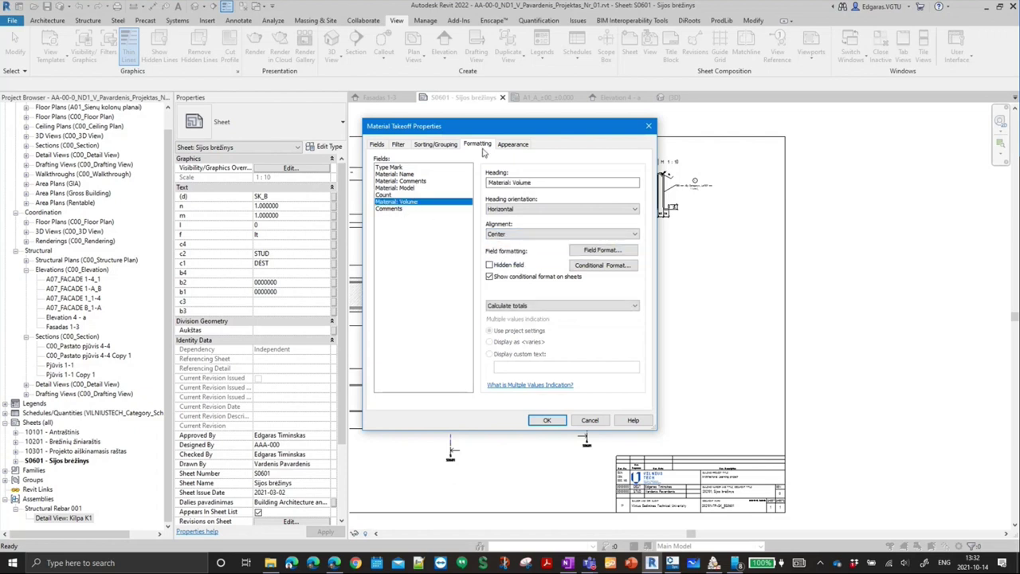
click(406, 175)
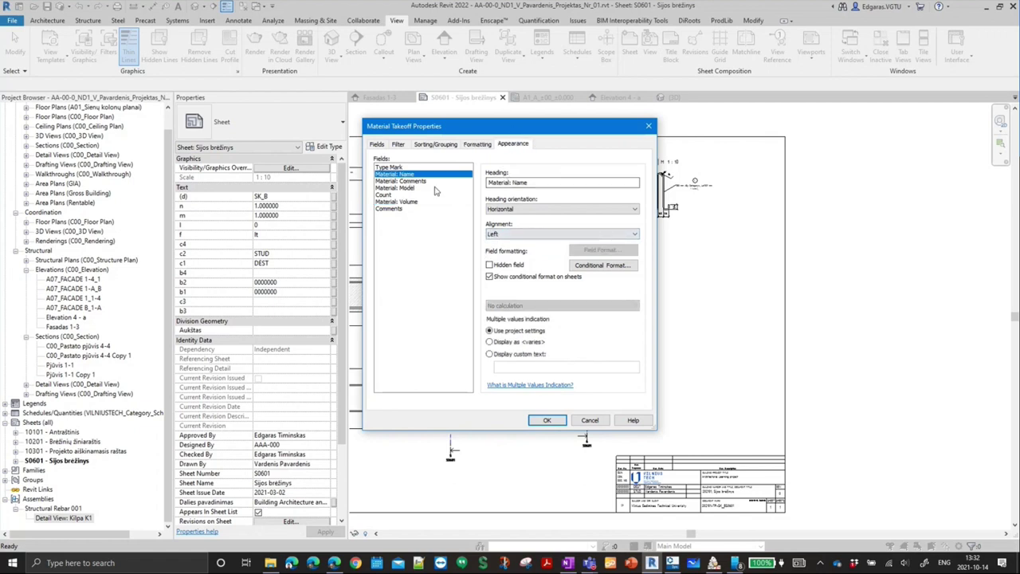
- Check the Appearance settings, then accept the takeoff properties to view the schedule
click(513, 144)
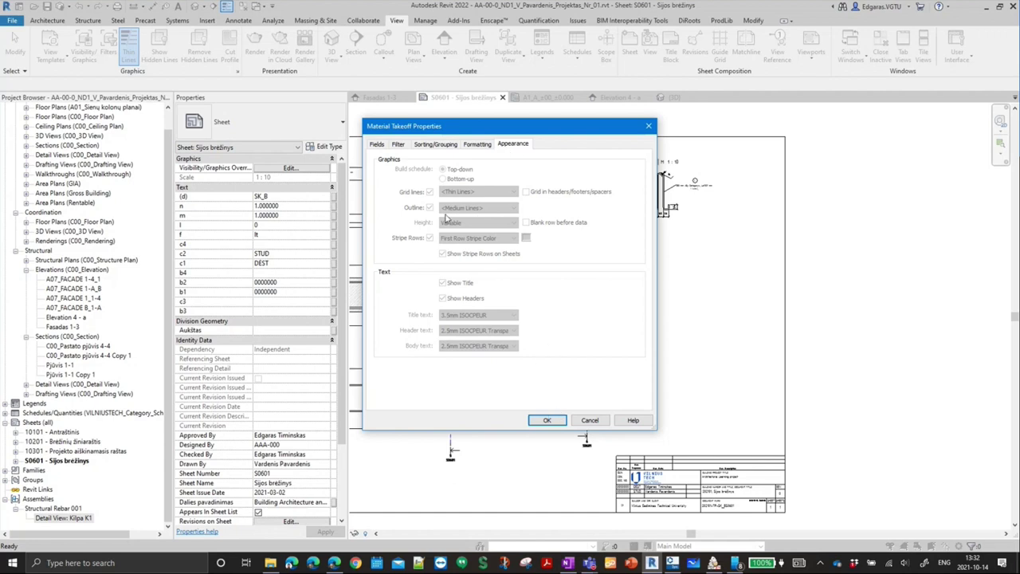
click(547, 420)
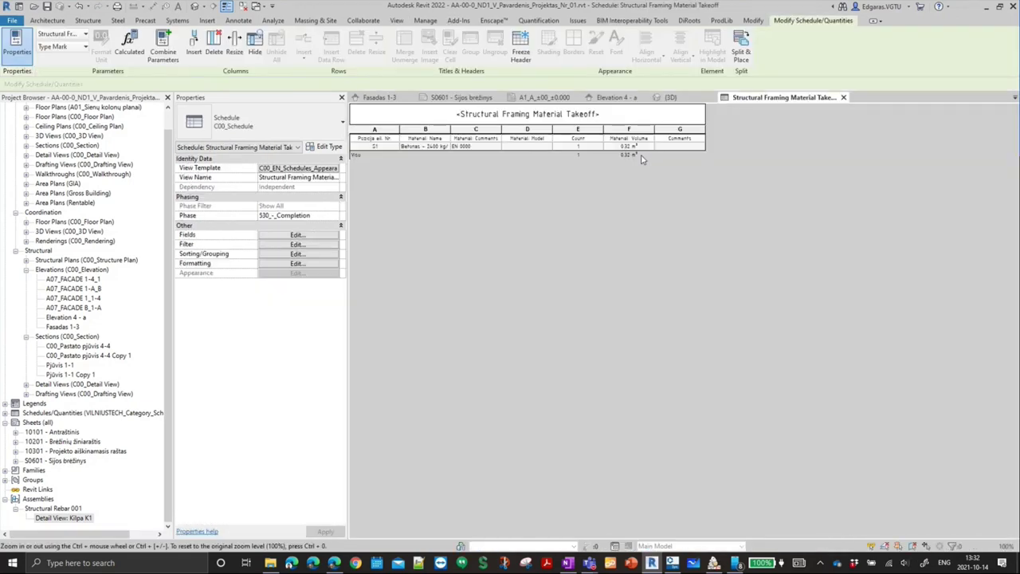
- Narrow the position-number column A to 15
click(381, 139)
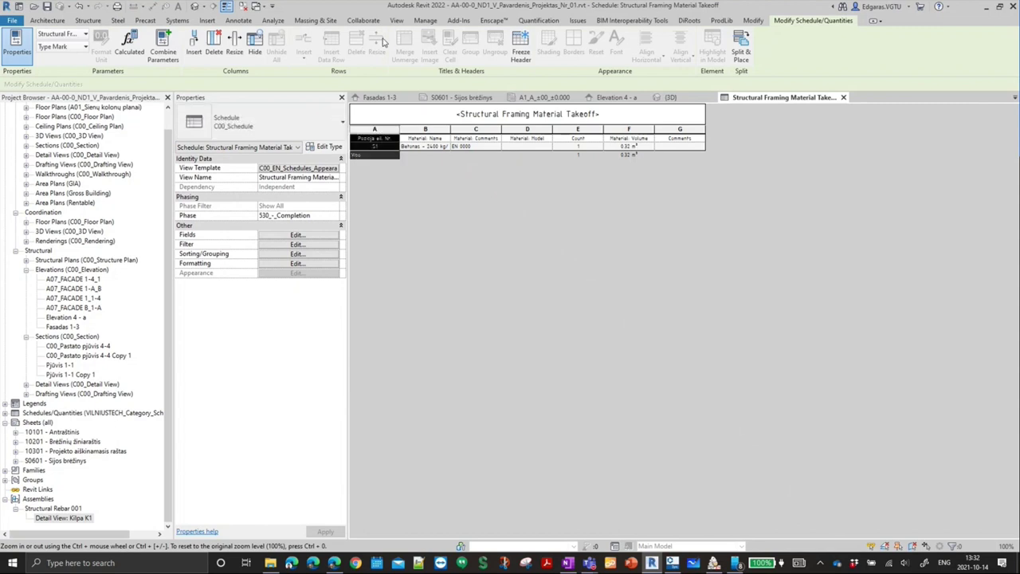
click(235, 41)
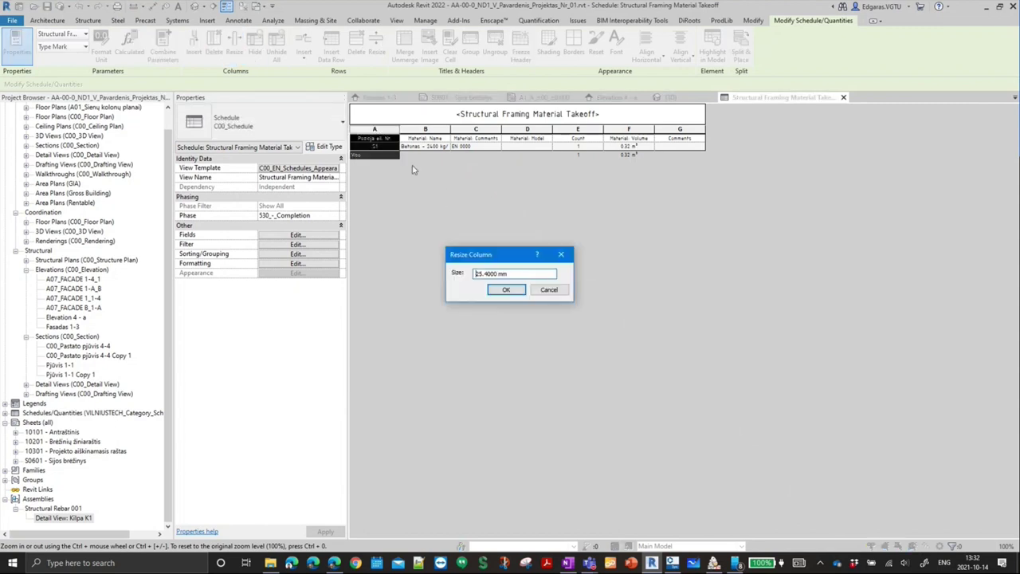
drag(523, 276, 437, 261)
text(15)
click(504, 290)
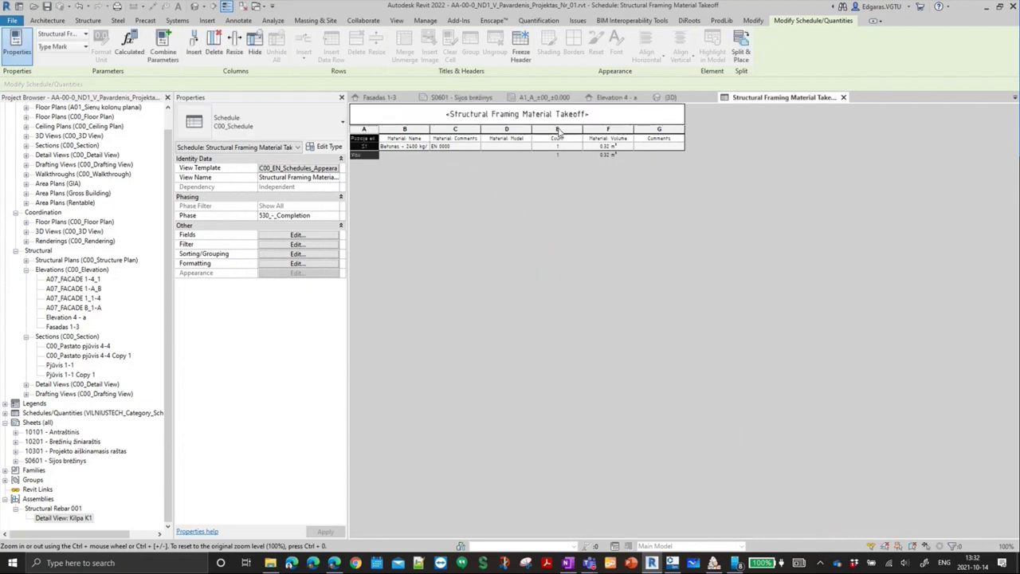
- Set columns D, E and F to width 60
drag(516, 131, 609, 131)
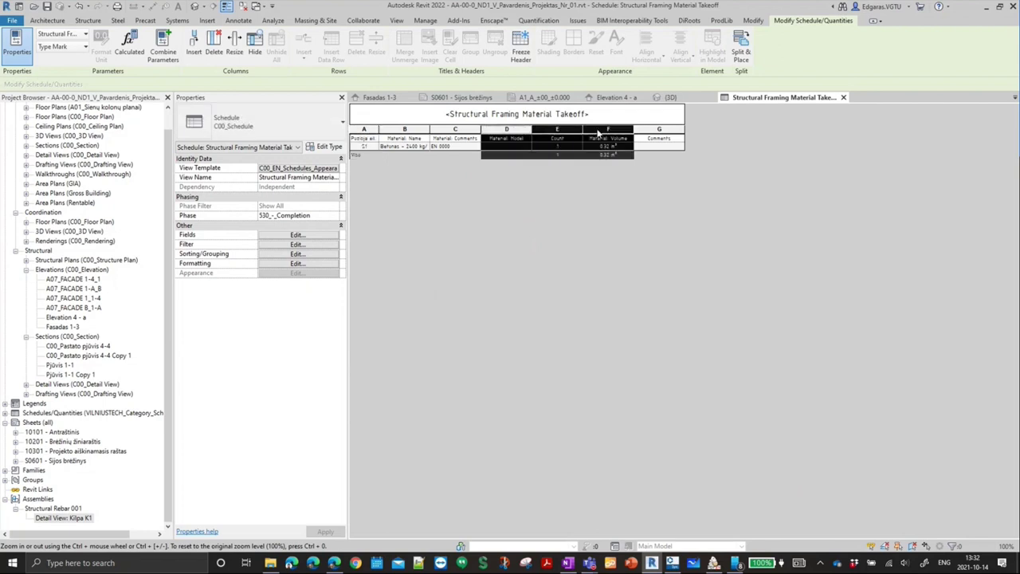
click(235, 52)
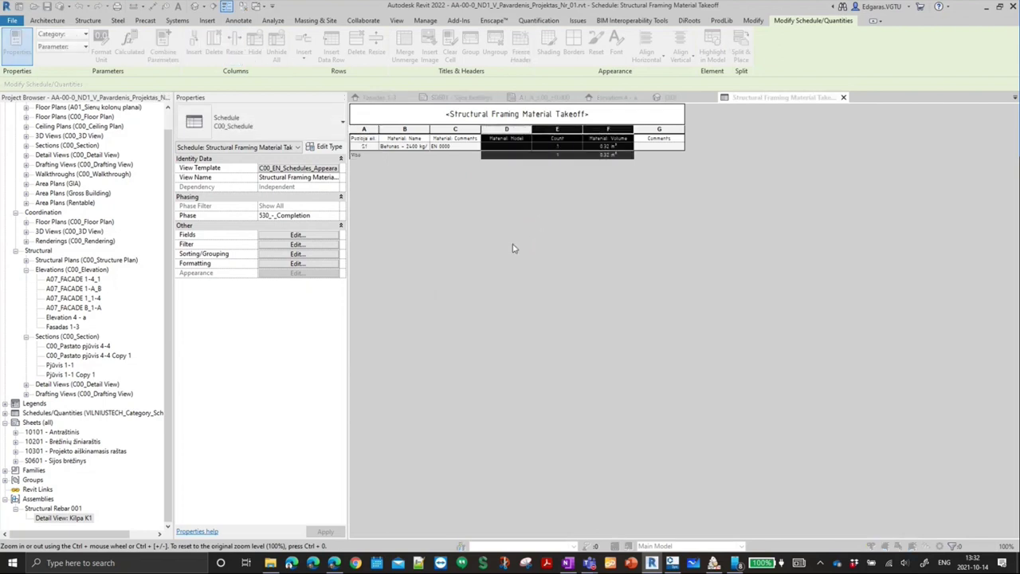
double_click(524, 277)
text(6)
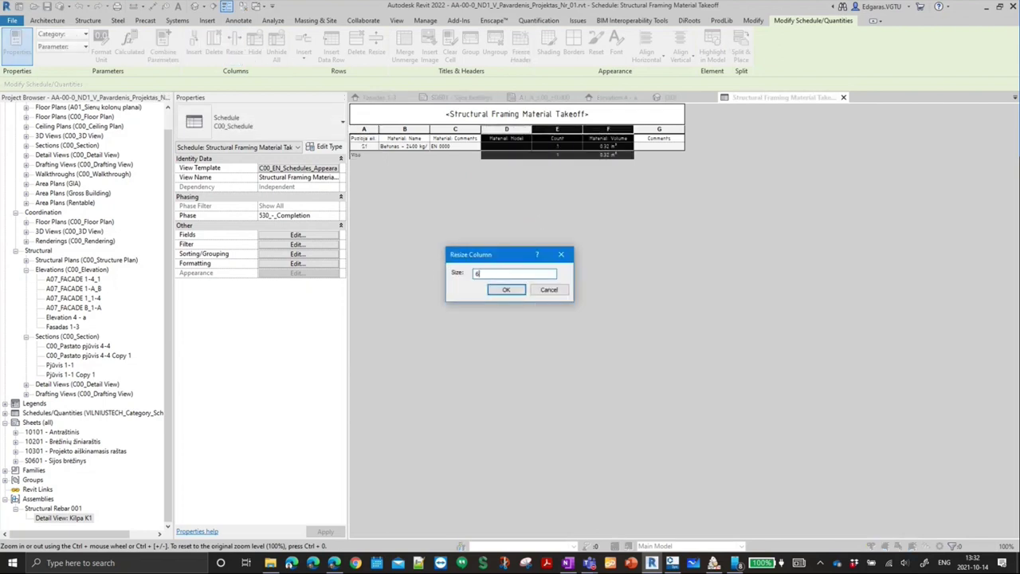
text(0)
key(Return)
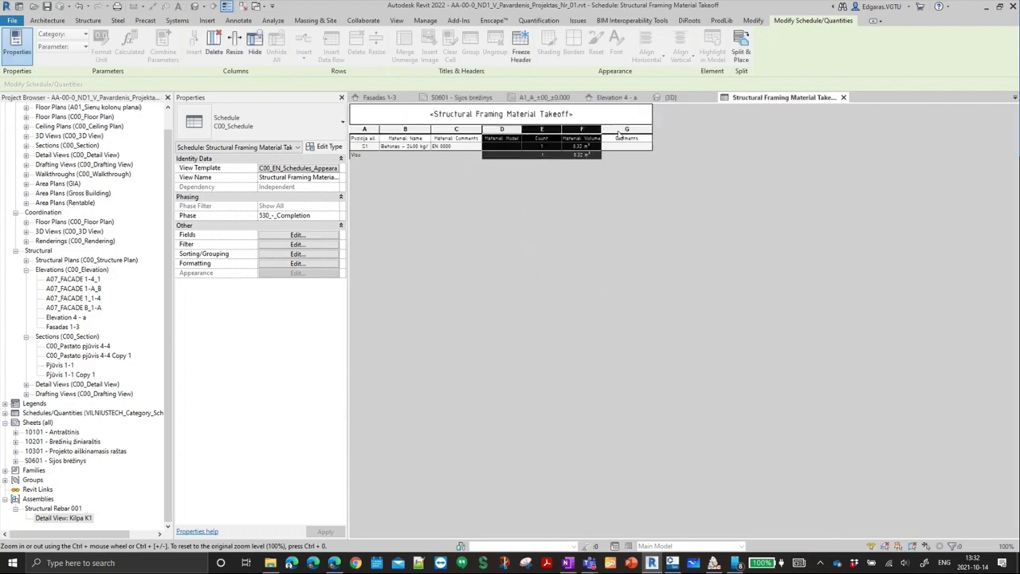
- Adjust the Comments column width and widen the Material Name column to 30
drag(362, 141, 638, 139)
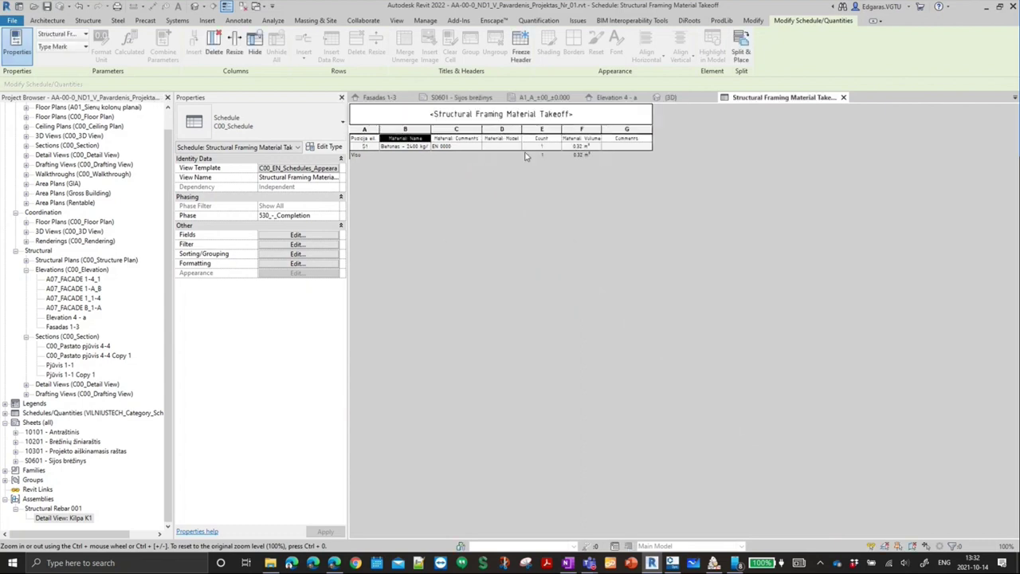
click(239, 53)
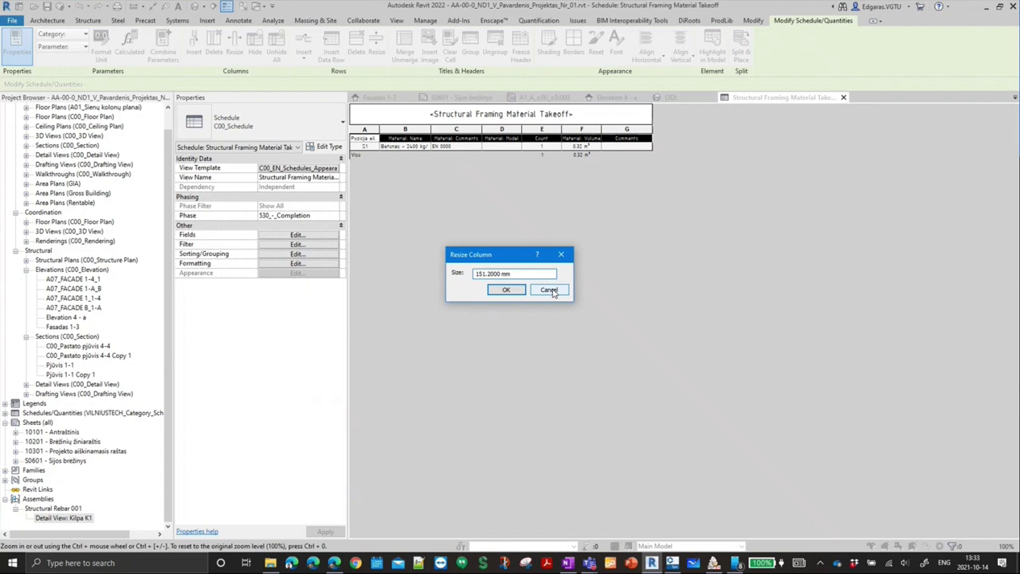
click(550, 290)
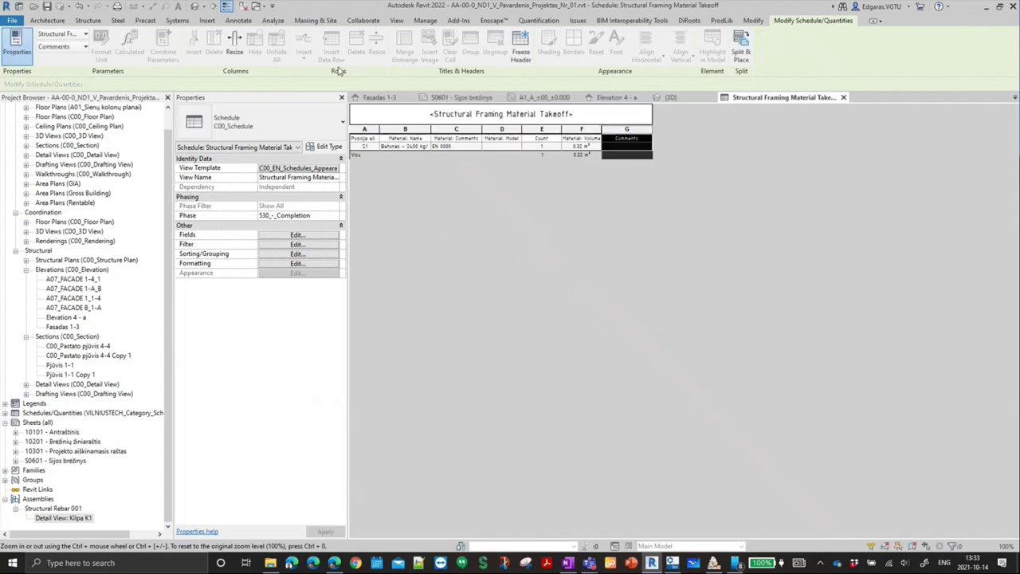
click(235, 52)
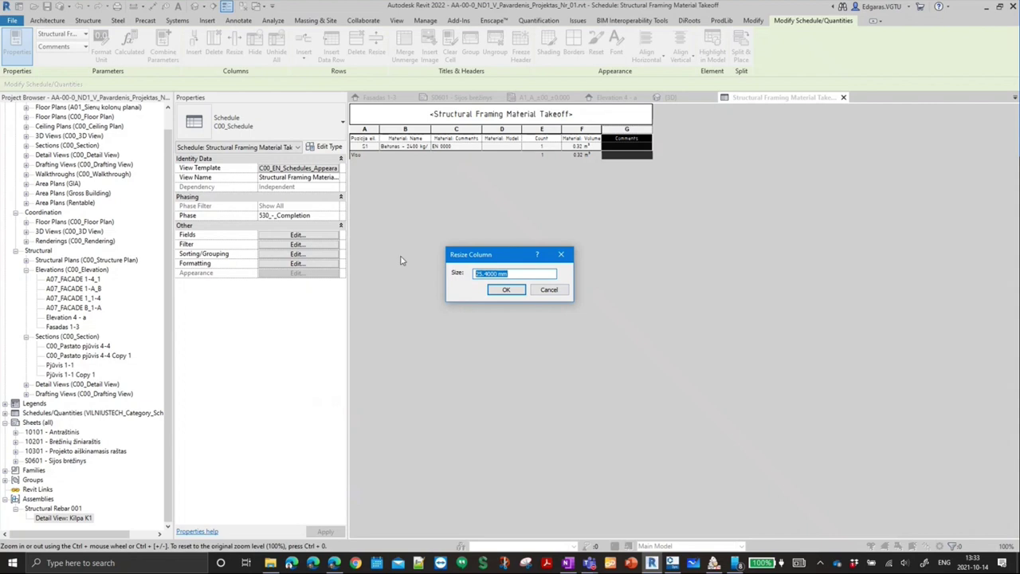
text(25)
click(506, 289)
click(403, 147)
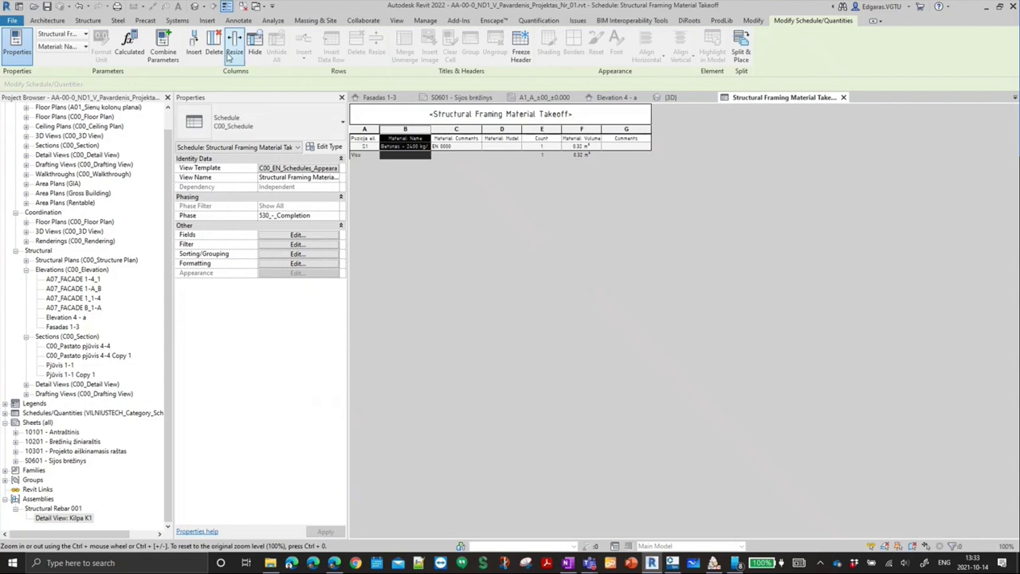
click(235, 46)
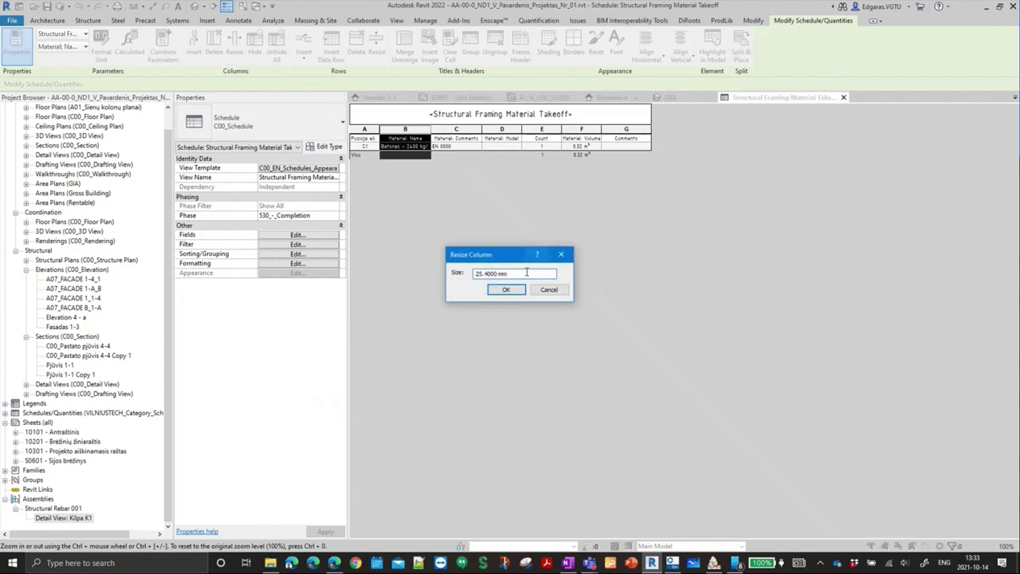
text(30)
click(505, 290)
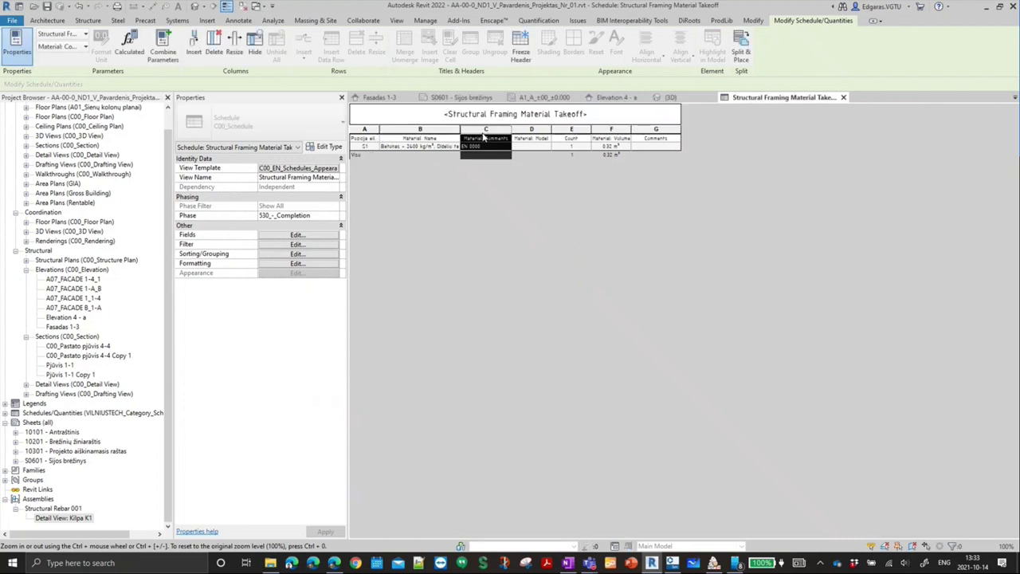
- Widen the Material Comments column to 40 mm so 'EN 0000' shows fully
click(234, 48)
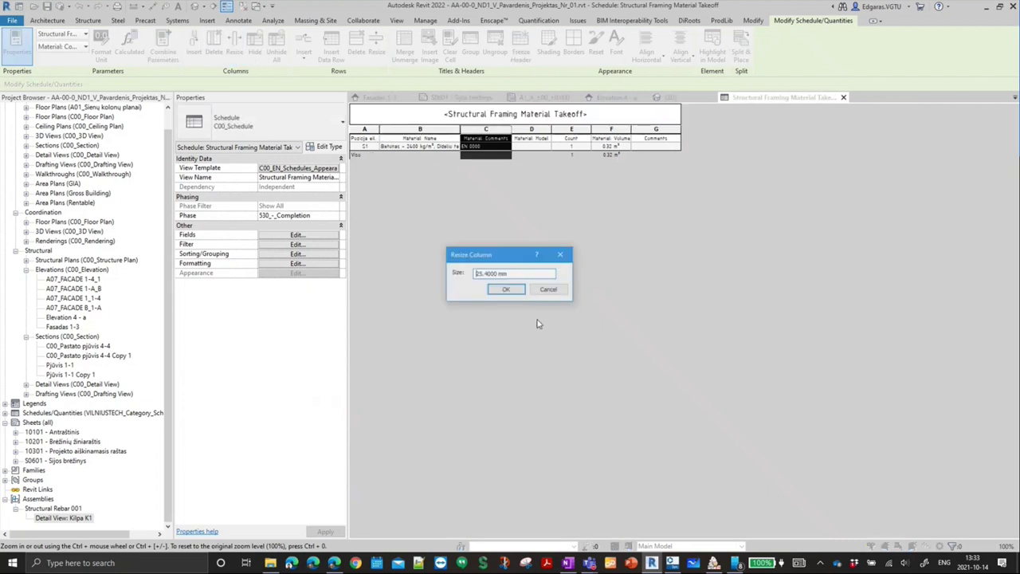
drag(523, 274, 478, 274)
text(3)
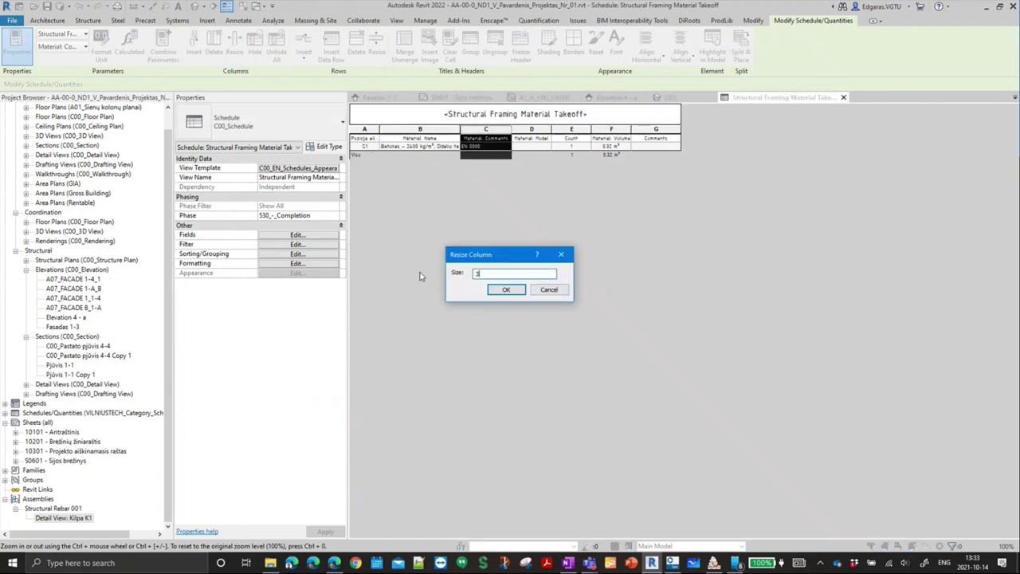
text(0)
key(Return)
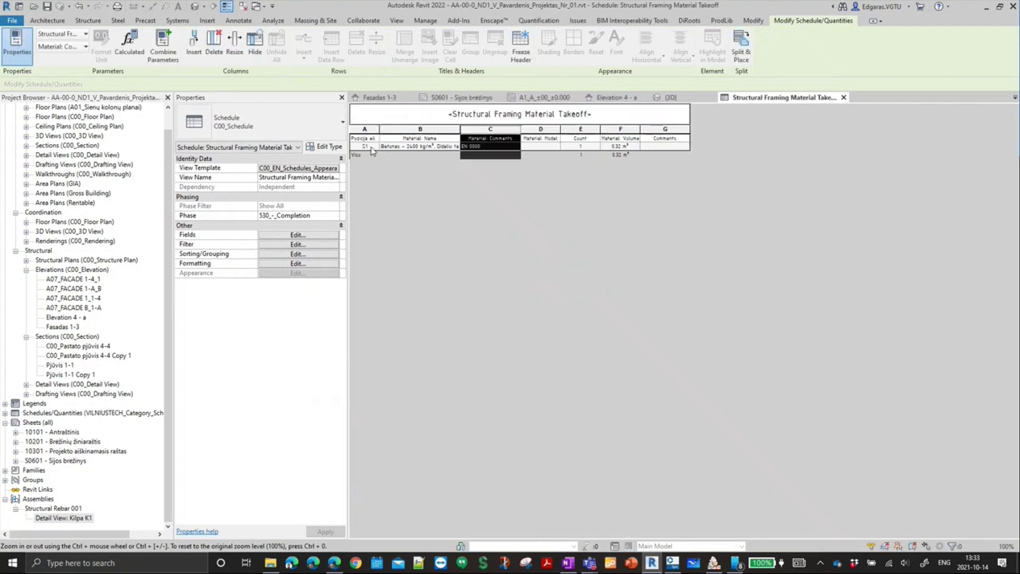
drag(367, 148, 663, 140)
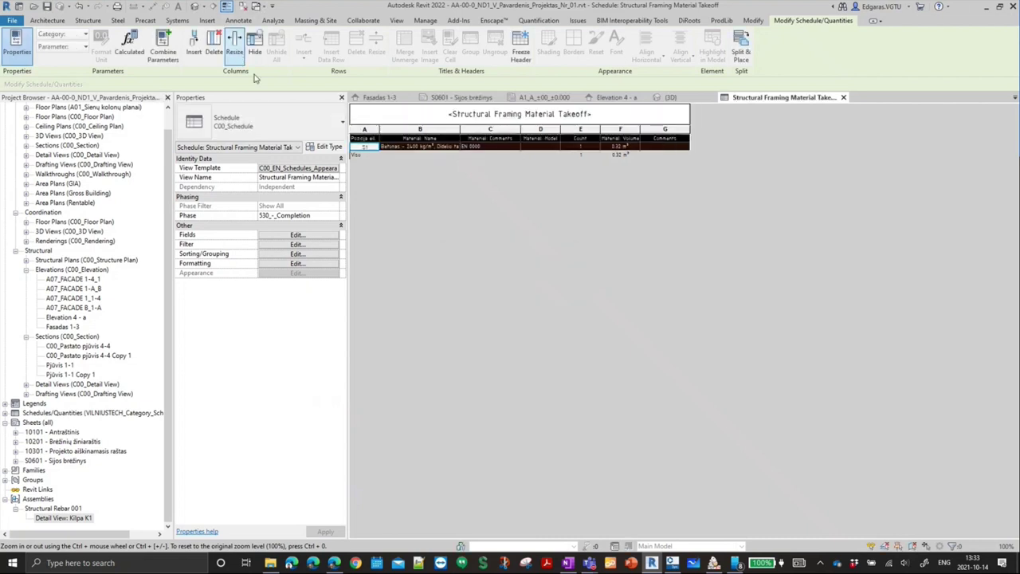
click(235, 48)
click(548, 289)
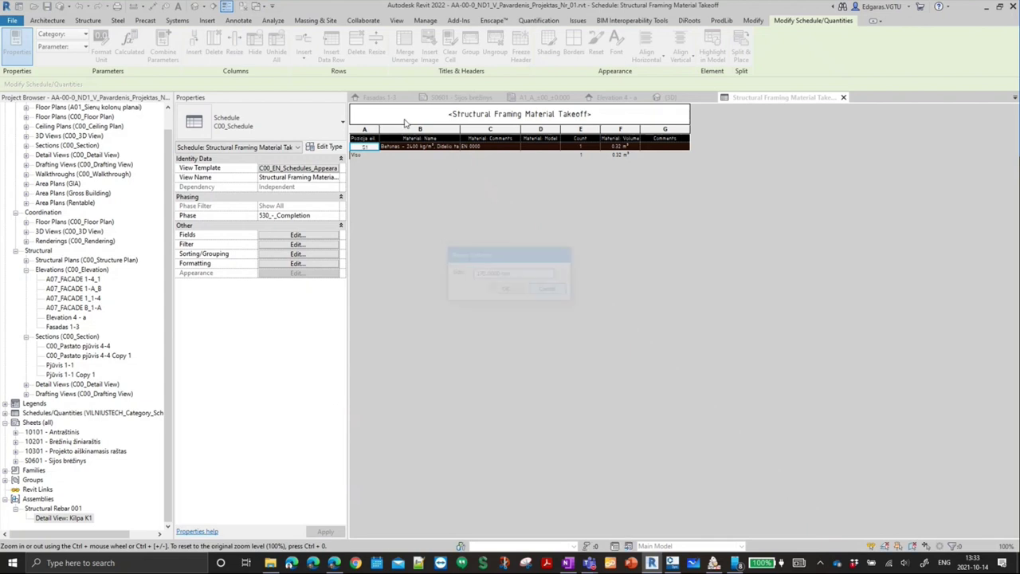
click(482, 135)
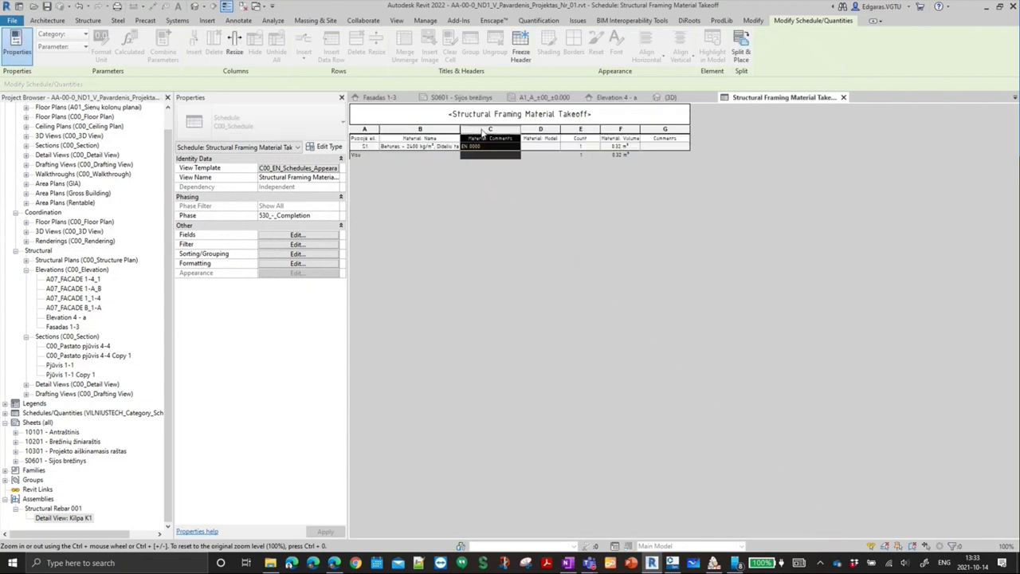
click(235, 48)
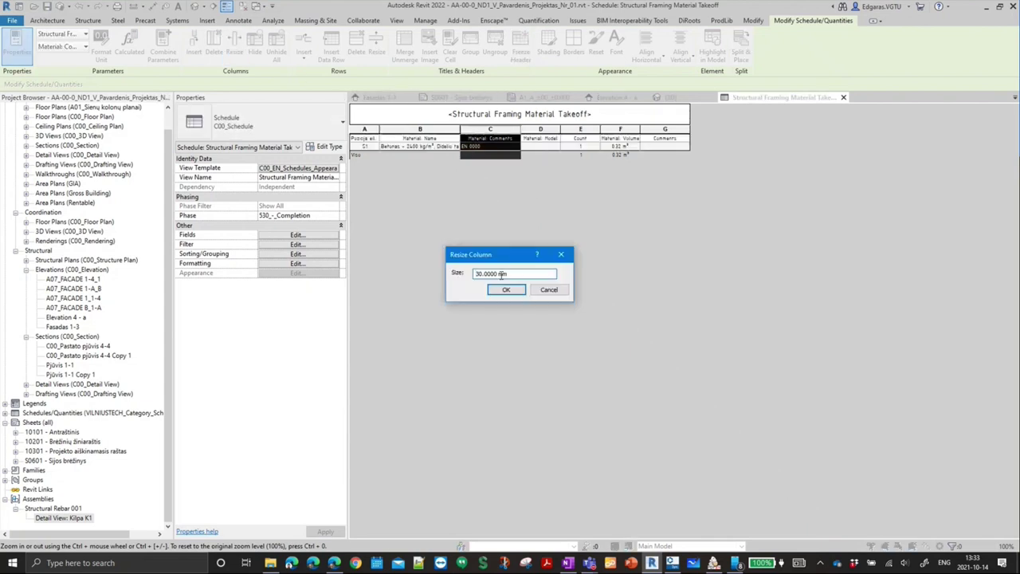
drag(525, 273, 379, 262)
text(4)
text(0)
click(506, 289)
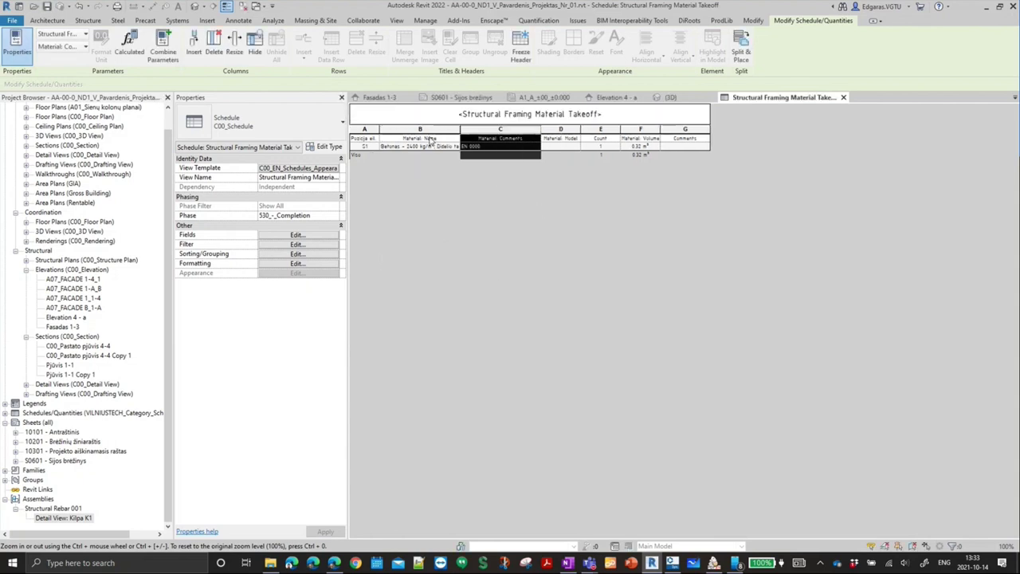
click(500, 138)
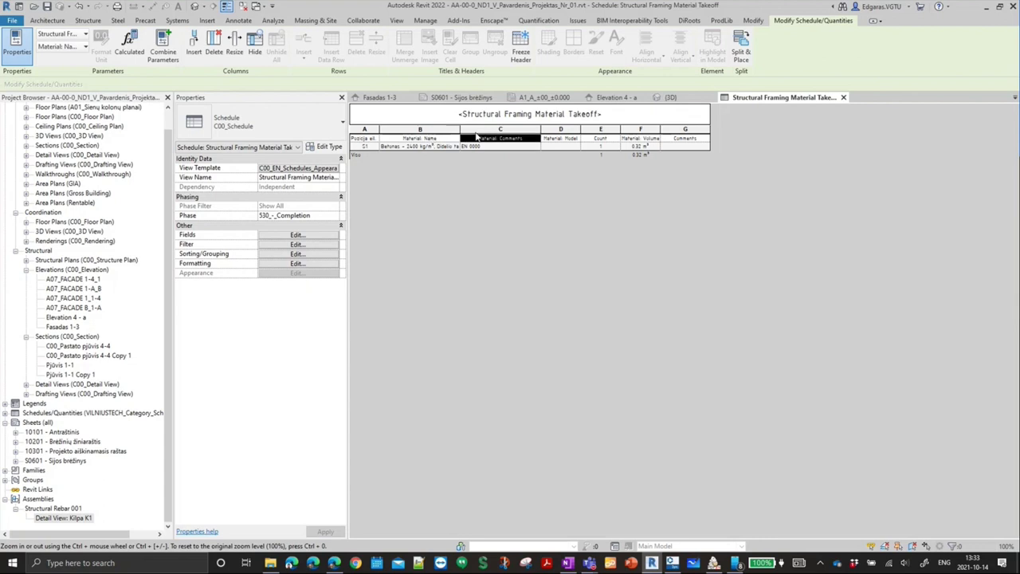
- Group columns B–C under a 'Techninės...' heading and blank the Material: Name and Material: Comments headings
click(471, 44)
click(457, 140)
text(Techninės)
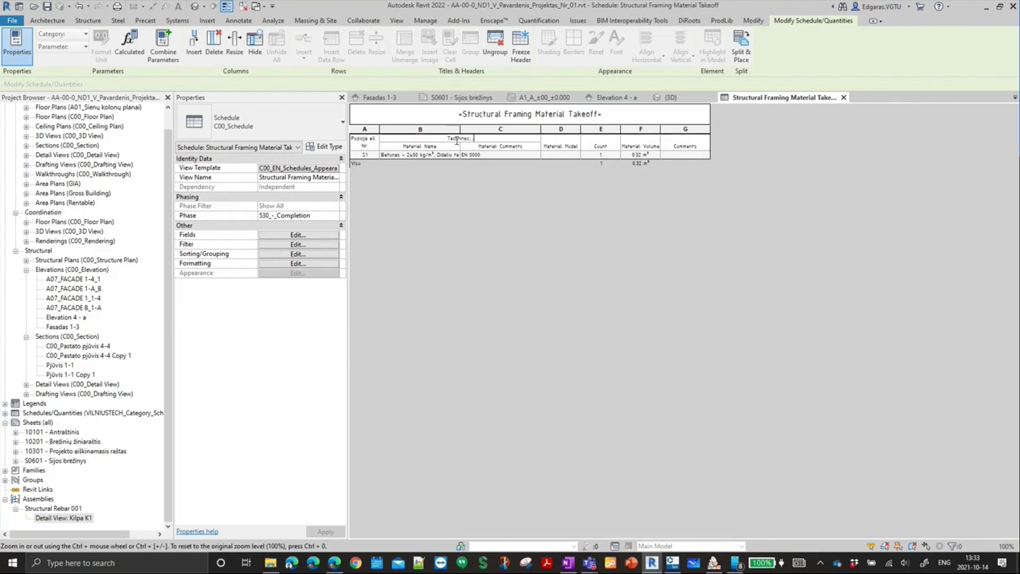
key(Return)
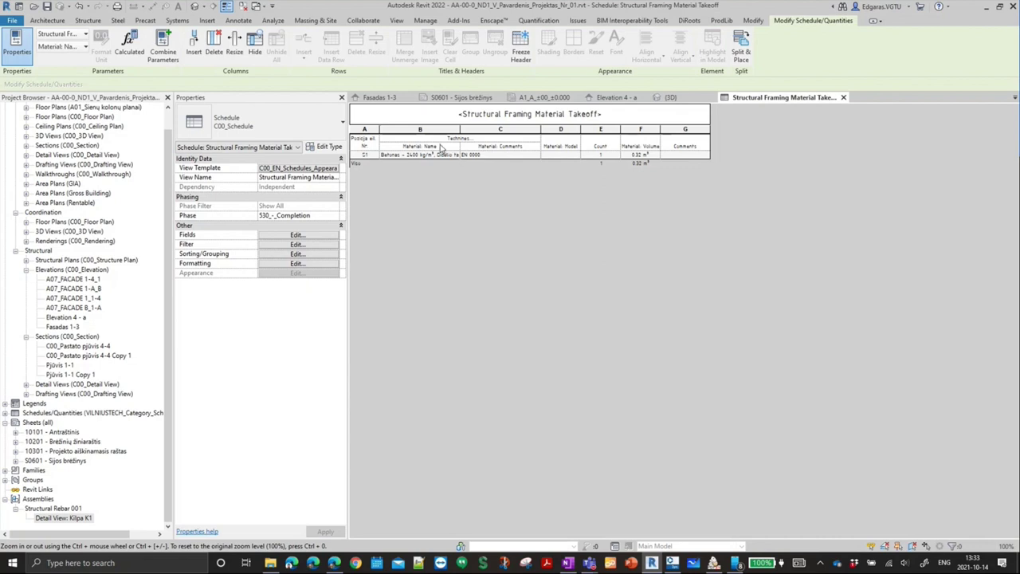
click(443, 148)
key(Delete)
click(534, 148)
key(Delete)
click(426, 140)
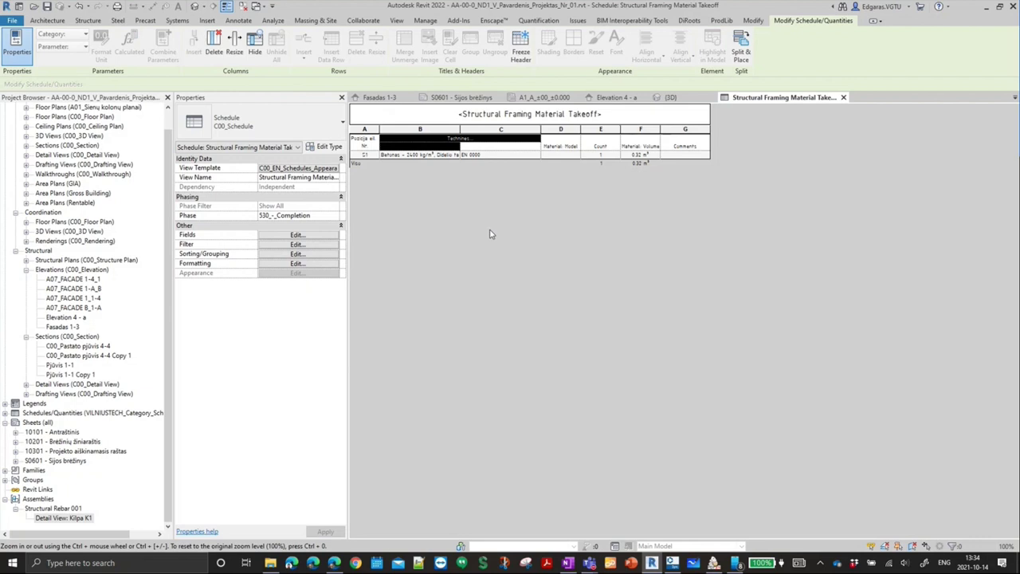
click(301, 168)
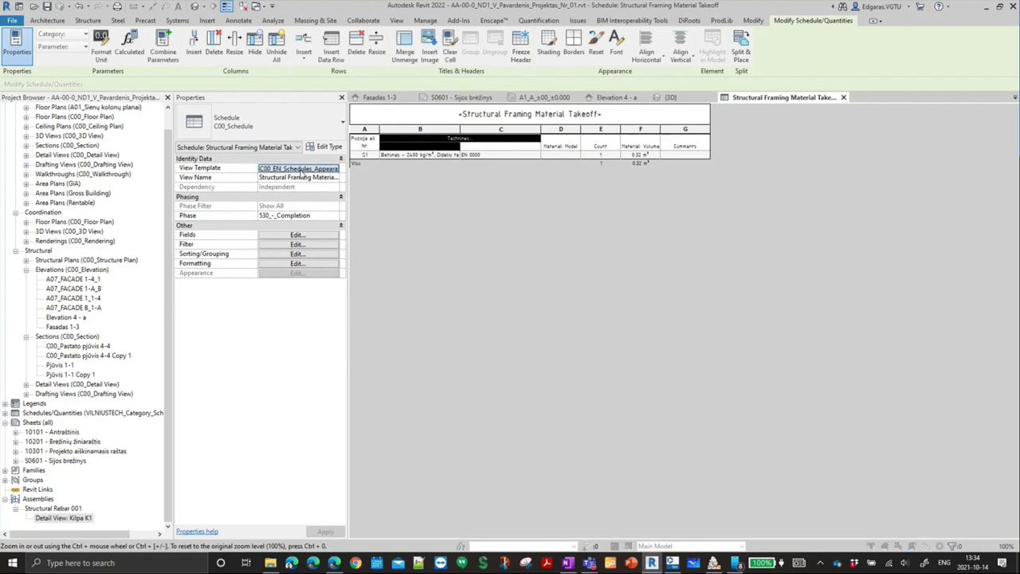
- Set the view template to <None> and remove inner borders from the grouped heading cells
click(389, 253)
click(542, 385)
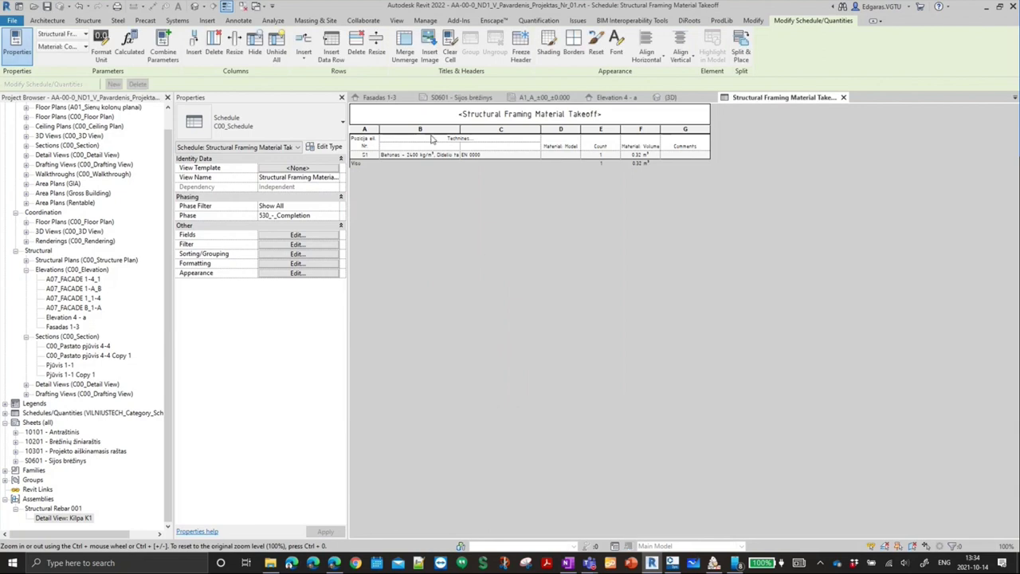
drag(432, 139, 494, 148)
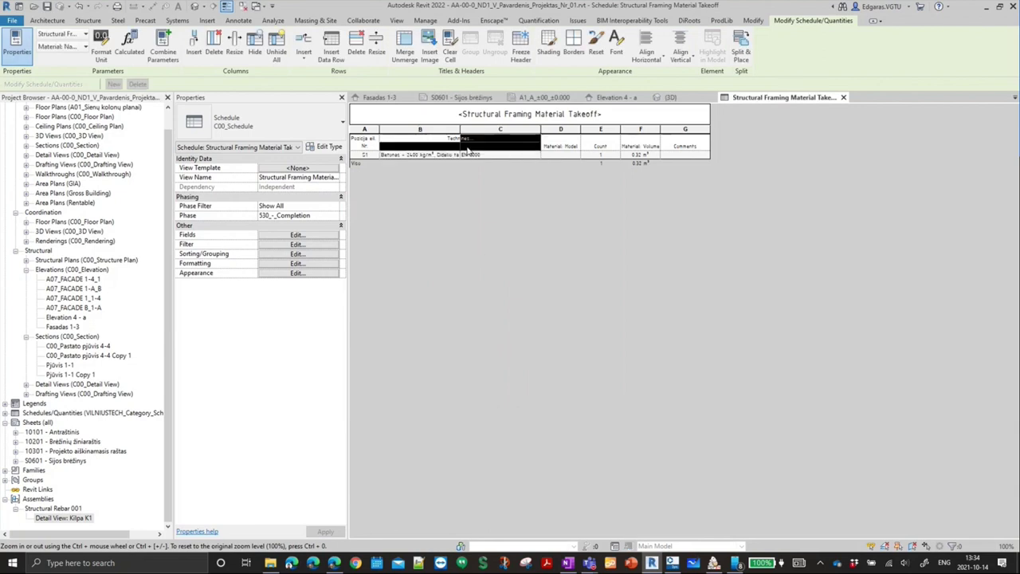
click(574, 57)
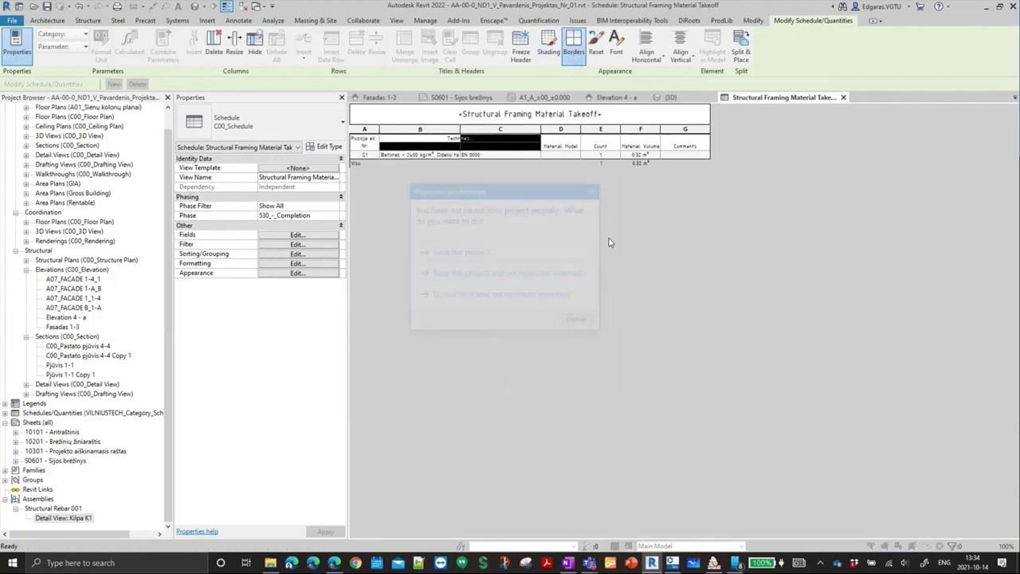
click(481, 255)
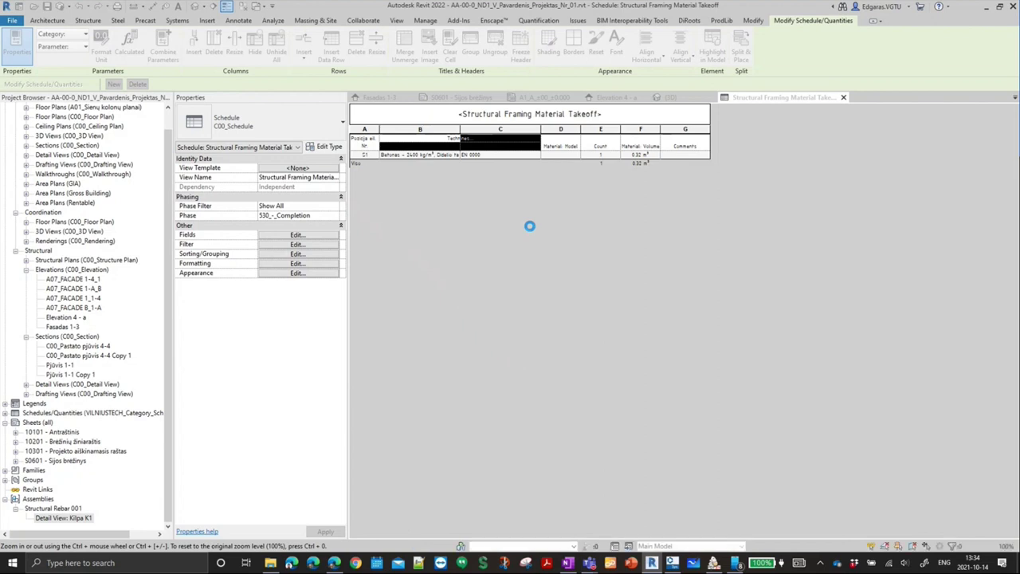
click(502, 280)
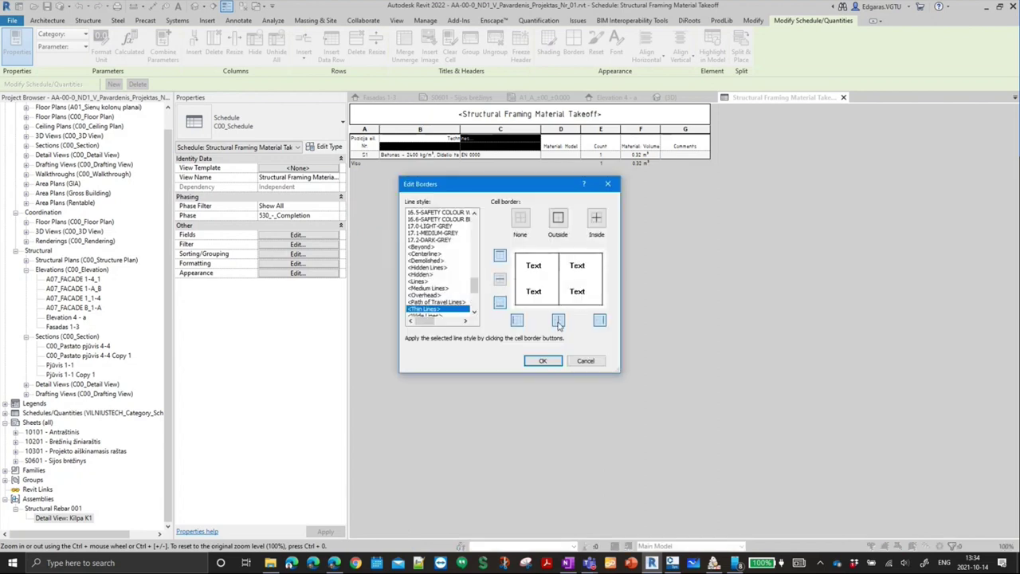
click(559, 322)
click(542, 360)
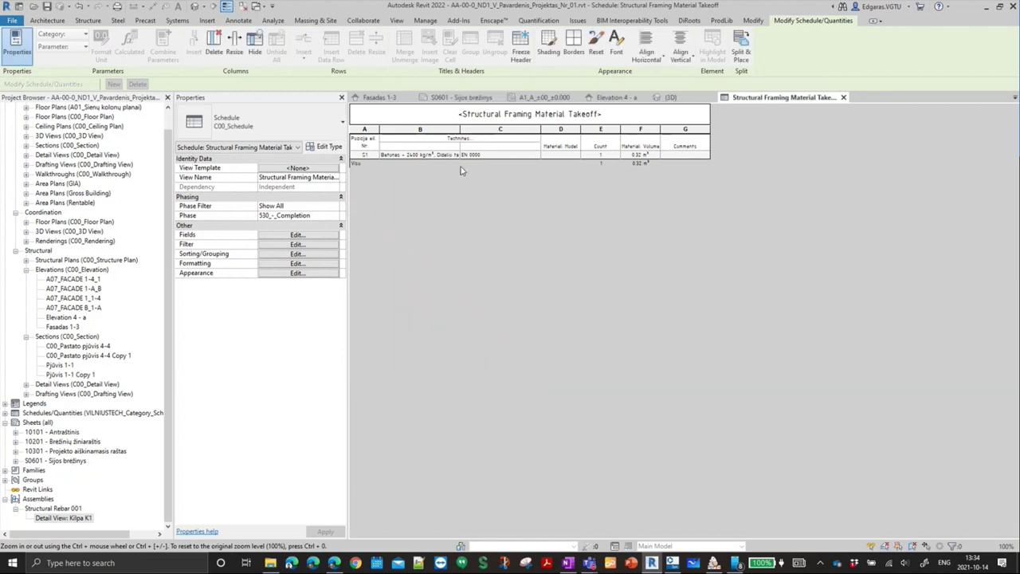
- Remove the title cell's top and side borders, then return to sheet S0601
click(560, 117)
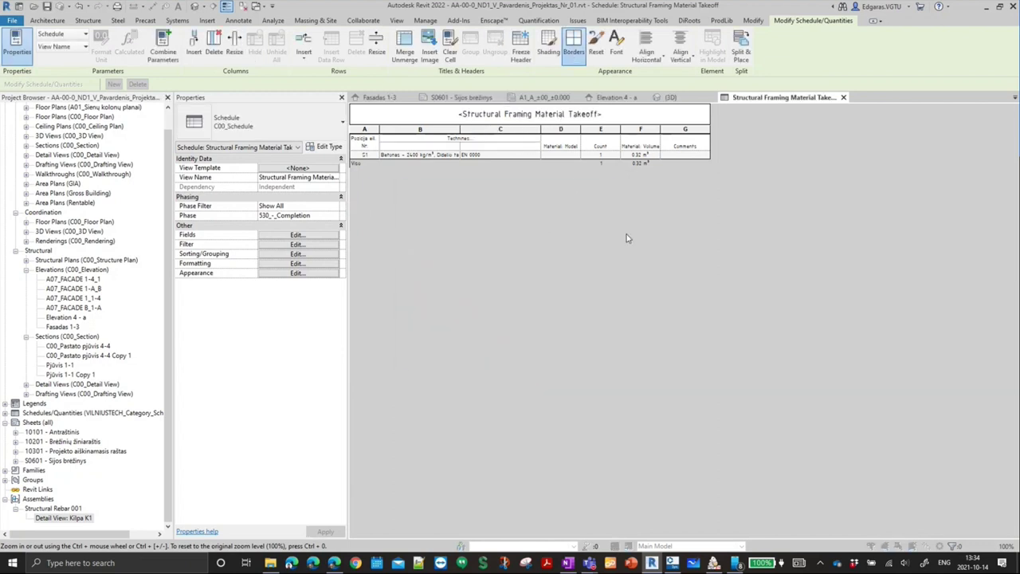
click(500, 256)
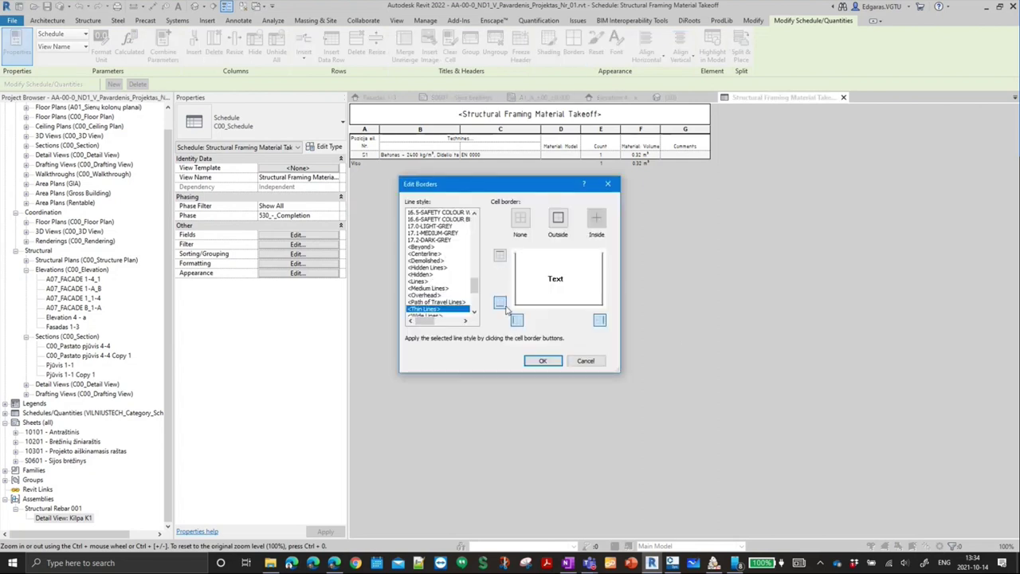
click(517, 321)
click(600, 320)
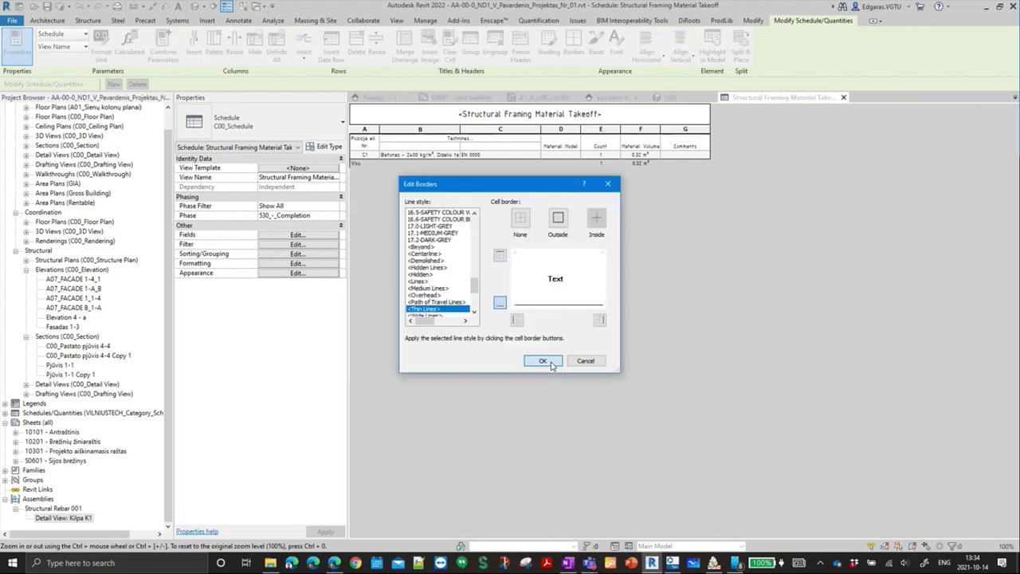
click(542, 360)
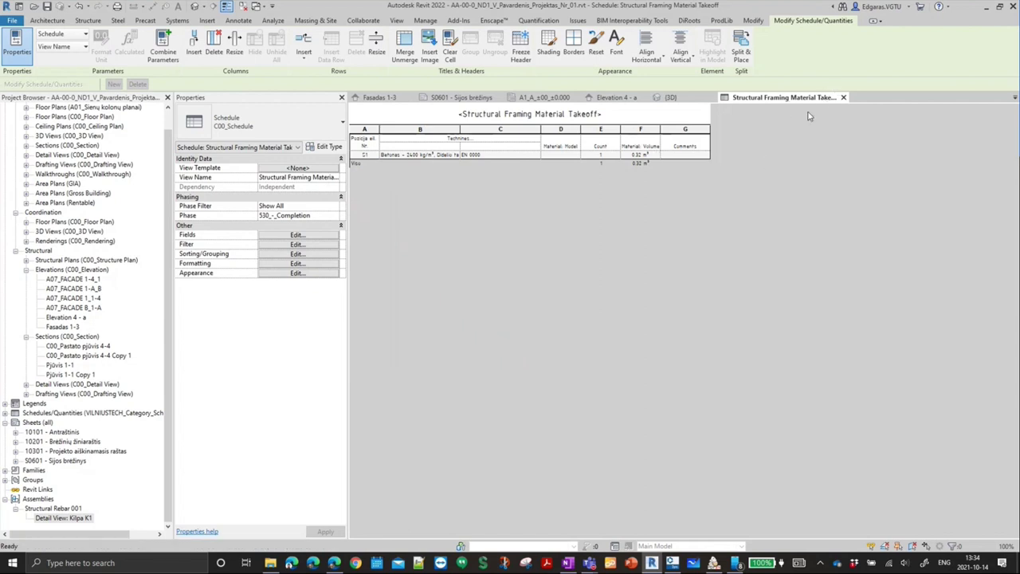
click(844, 97)
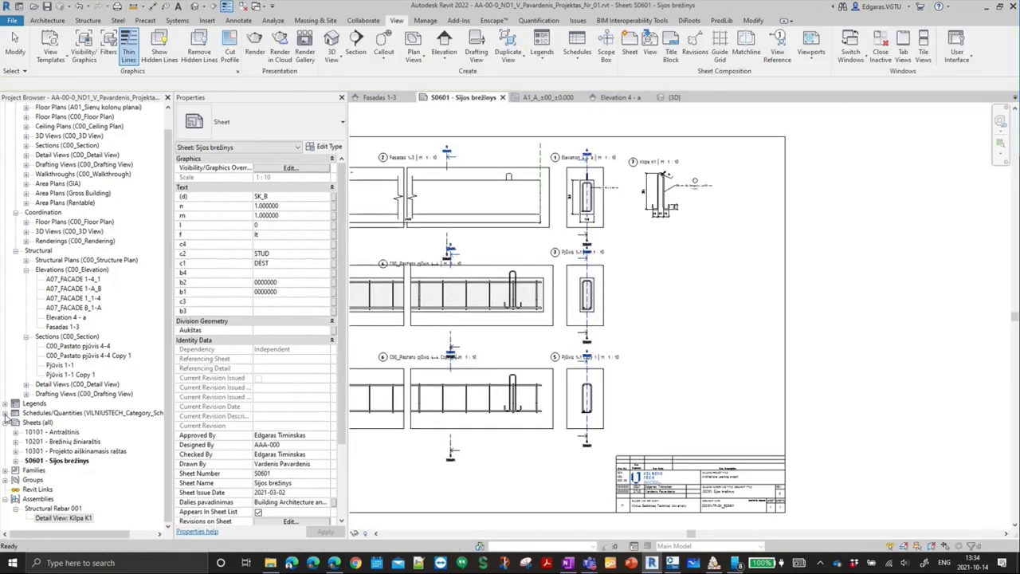
- Drag the Structural Framing Material Takeoff from the Project Browser onto S0601 above the title block
click(5, 413)
scroll(38, 481, down, 1)
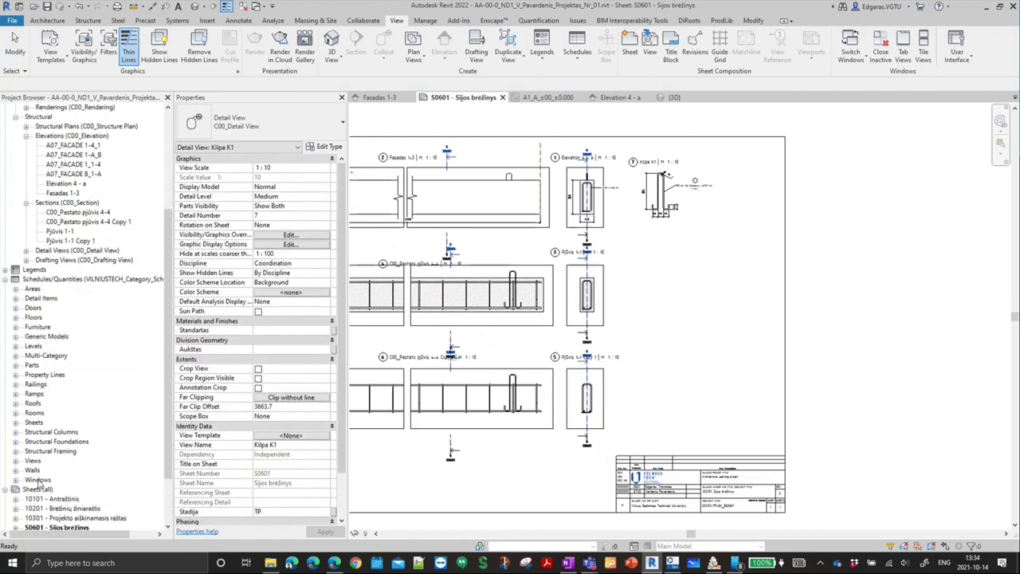
click(53, 452)
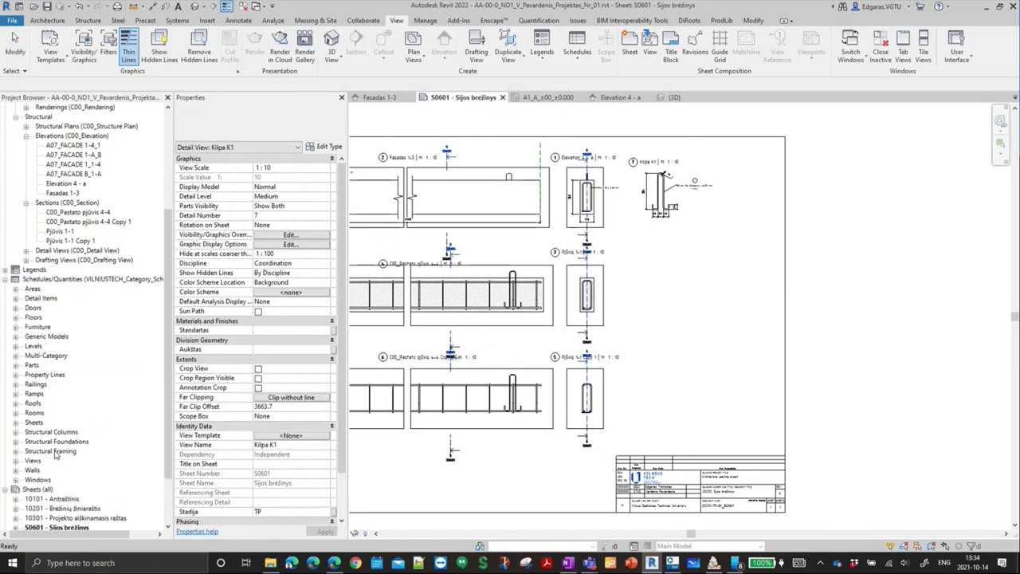
double_click(53, 452)
click(48, 462)
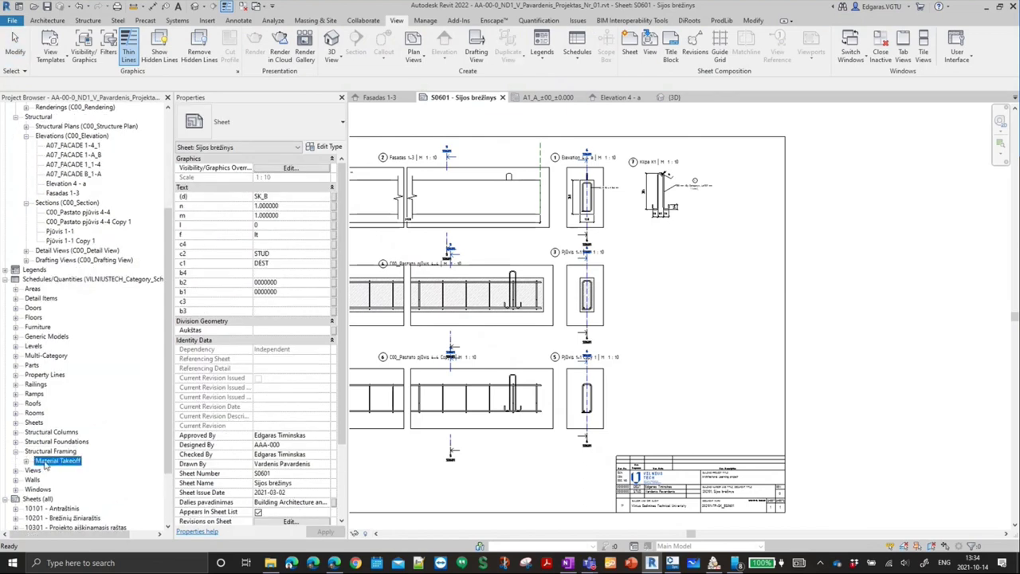
click(26, 461)
click(98, 490)
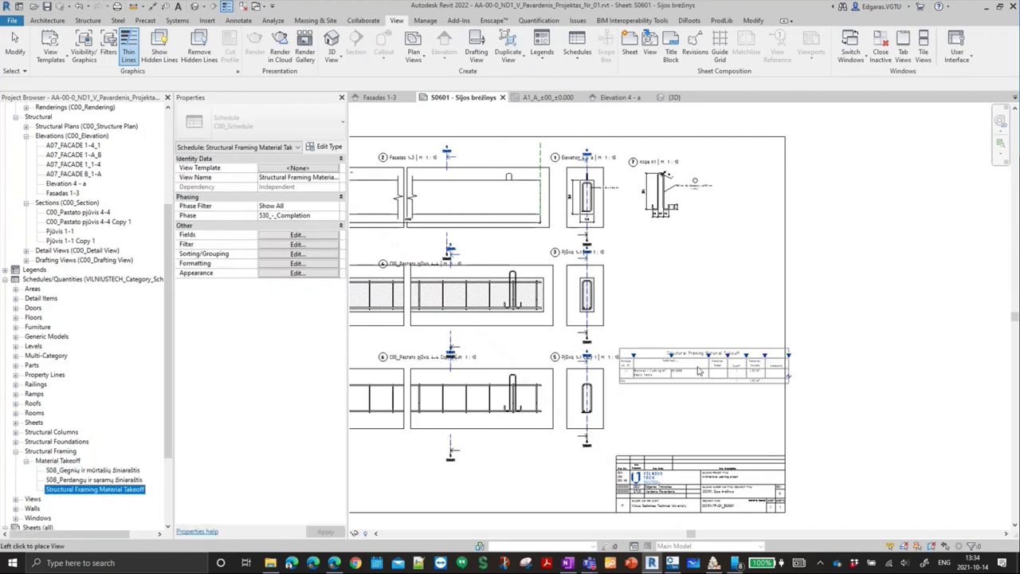
click(697, 371)
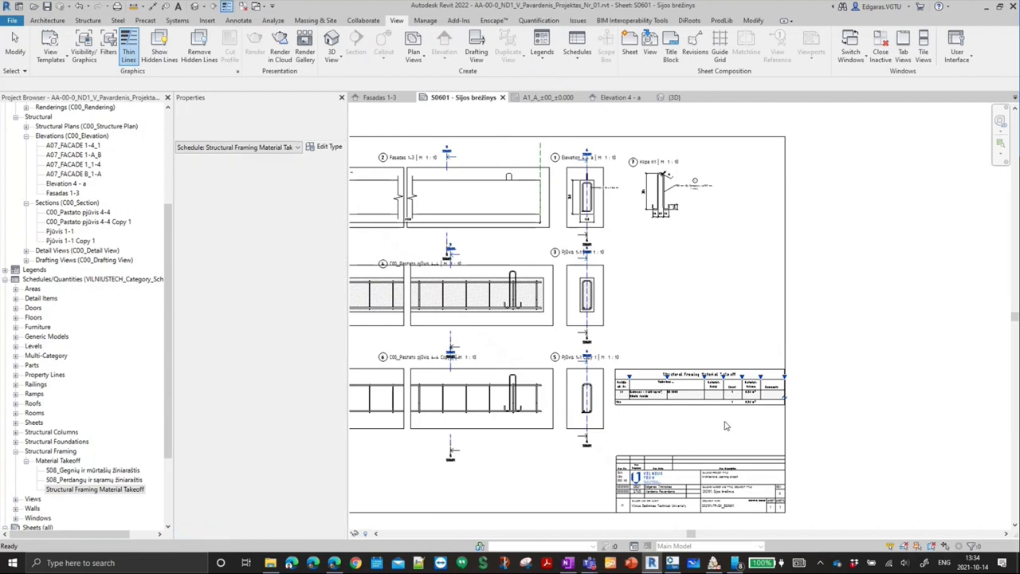
scroll(693, 447, up, 3)
middle_drag(733, 423, 695, 360)
key(Escape)
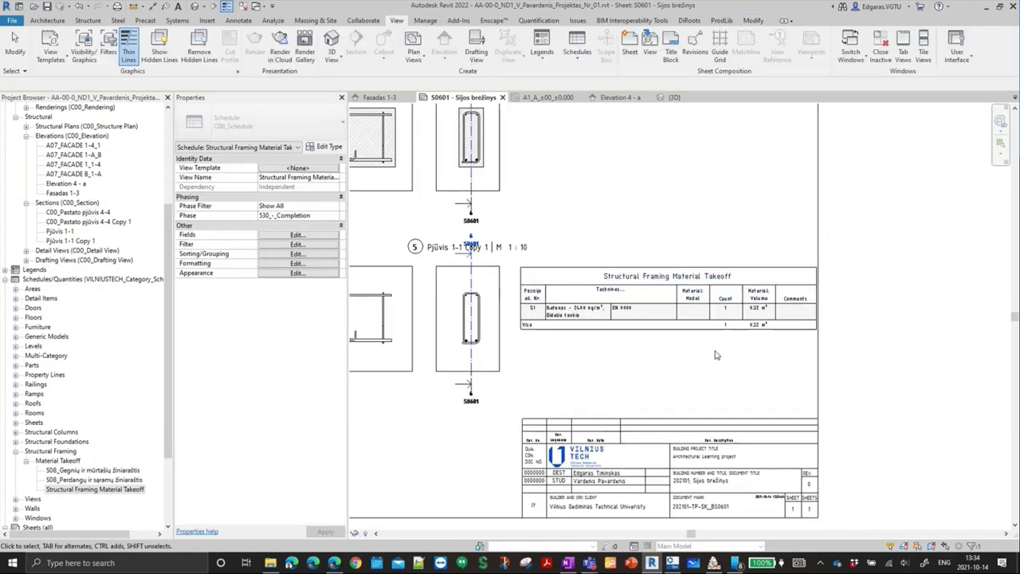
click(646, 276)
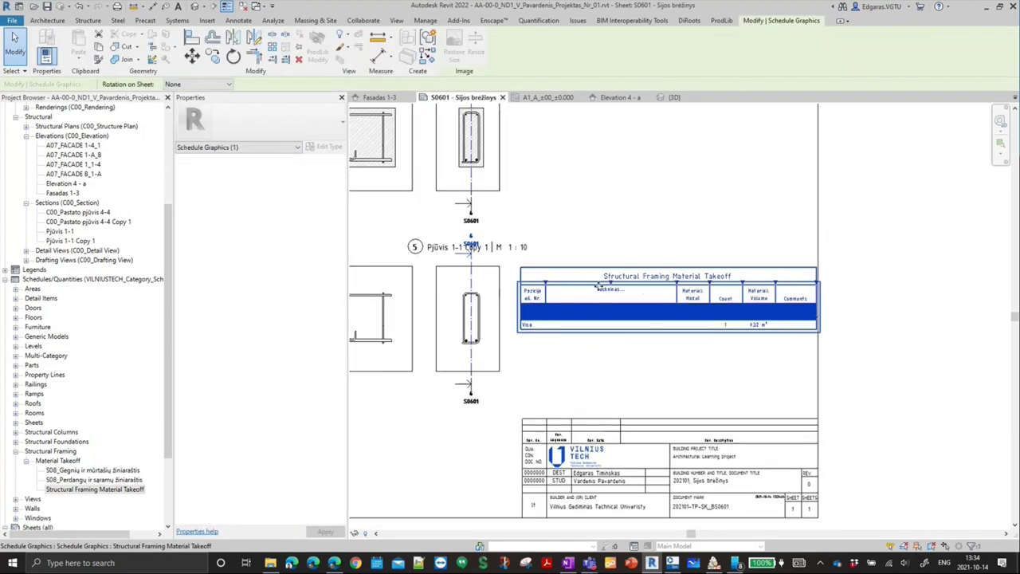
- Turn off the takeoff's Outline option in Appearance and return to the sheet
double_click(639, 313)
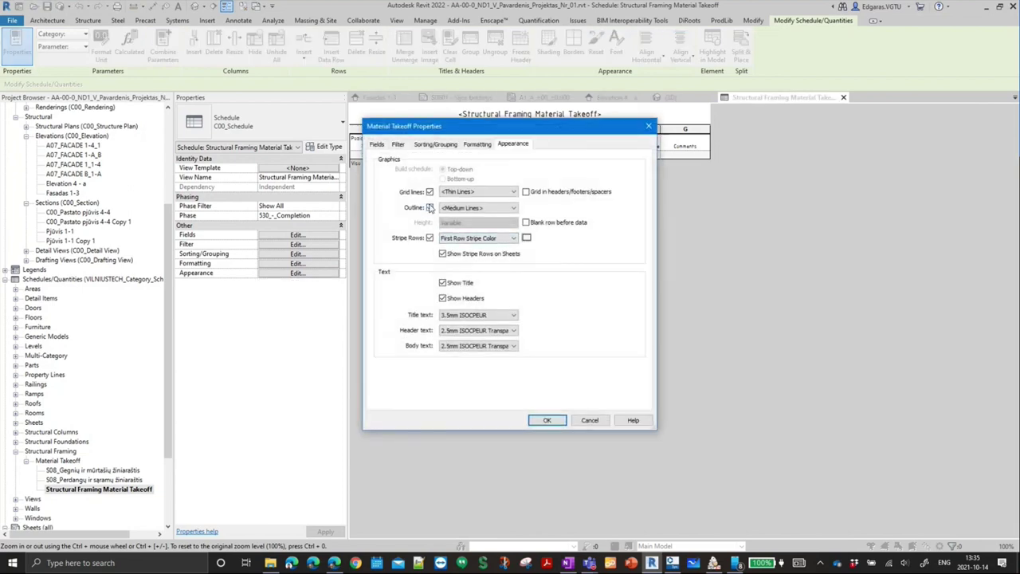
click(429, 207)
click(547, 420)
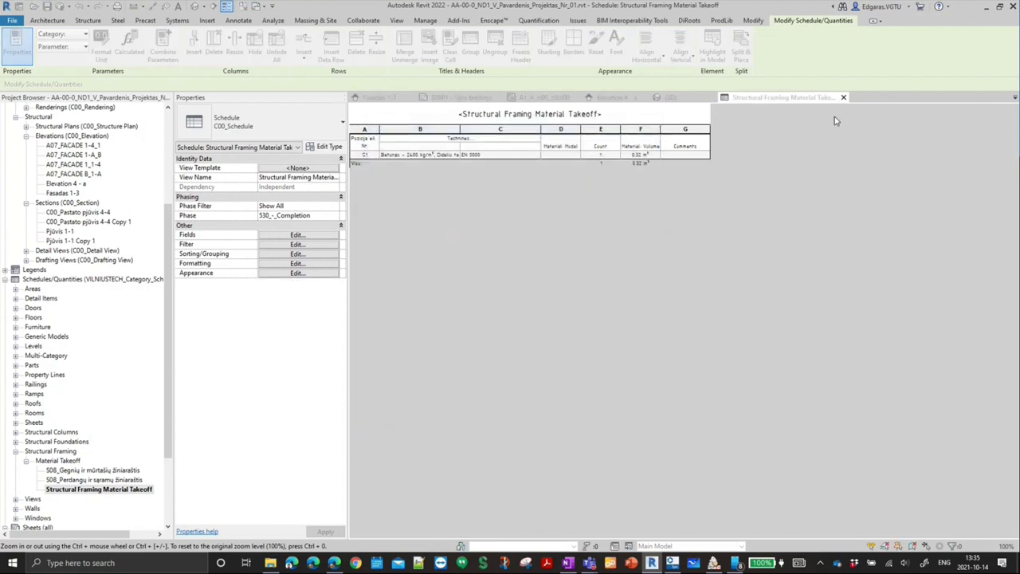
key(ctrl+F4)
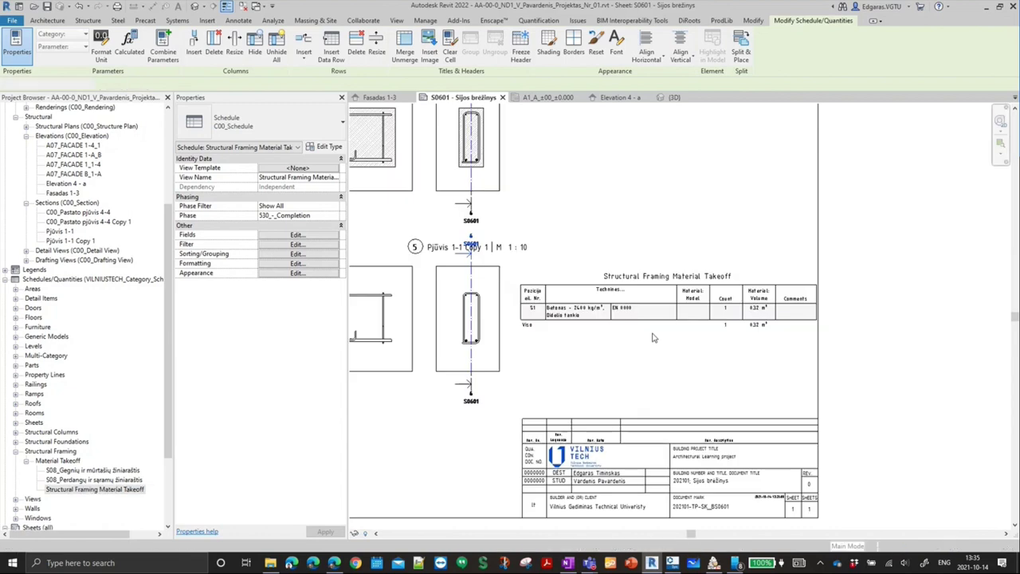
click(701, 324)
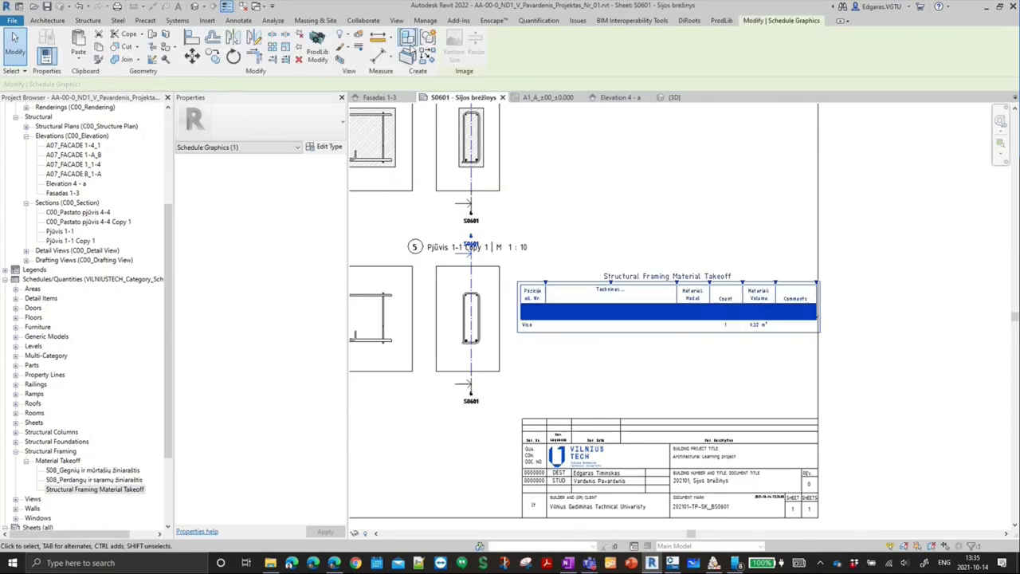
click(192, 56)
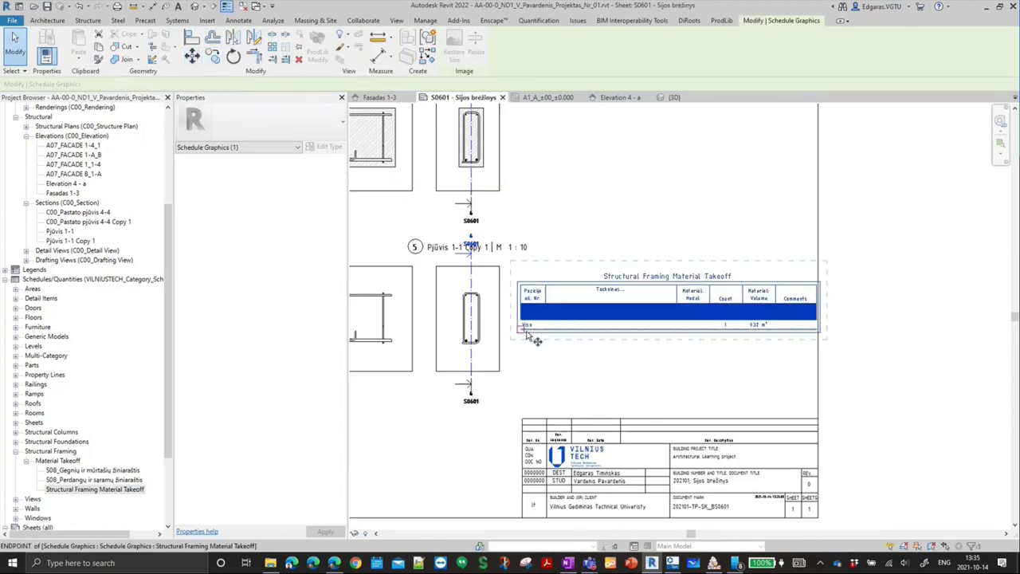
click(526, 329)
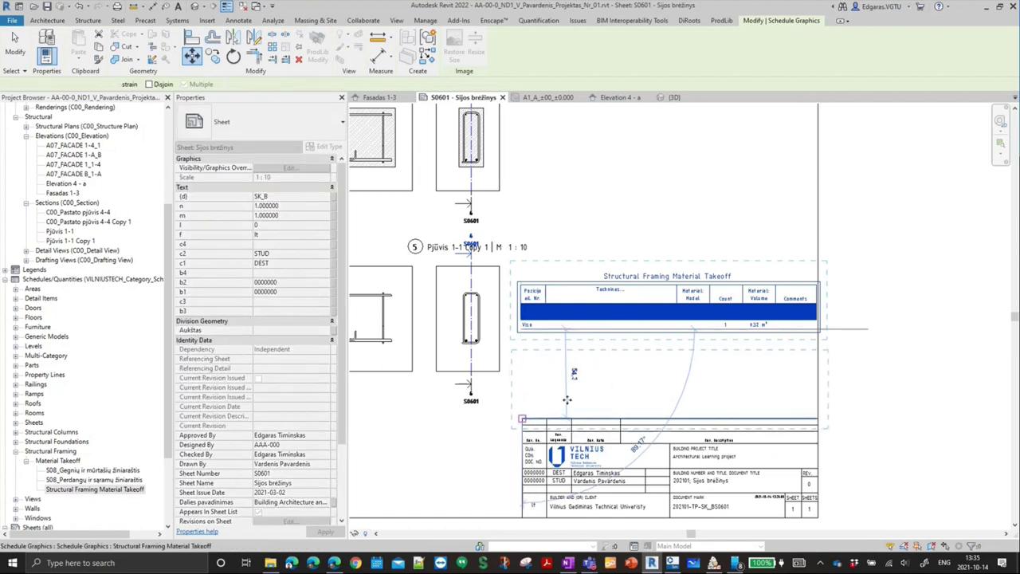
click(526, 420)
scroll(606, 382, up, 3)
key(Escape)
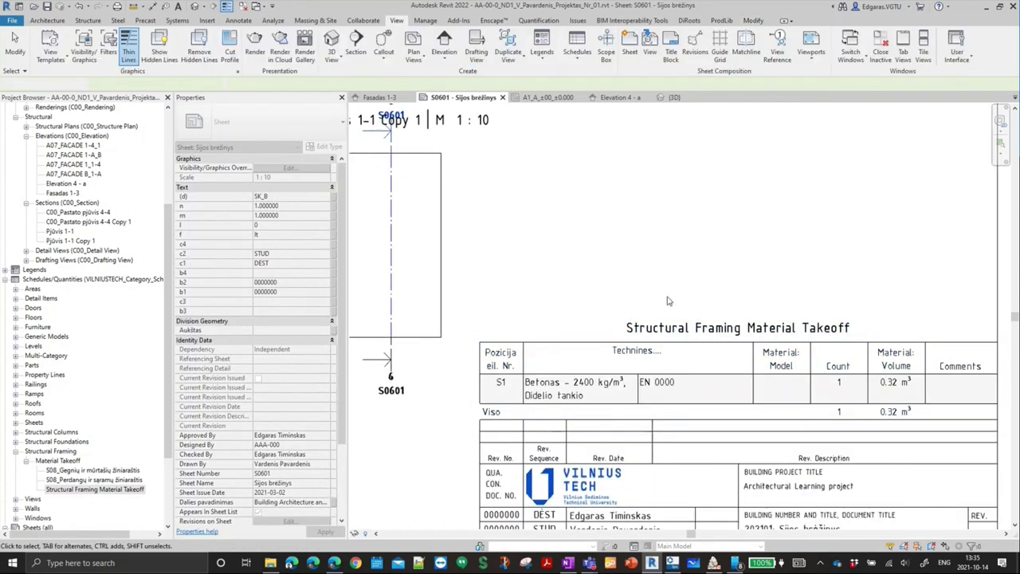
scroll(896, 402, down, 1)
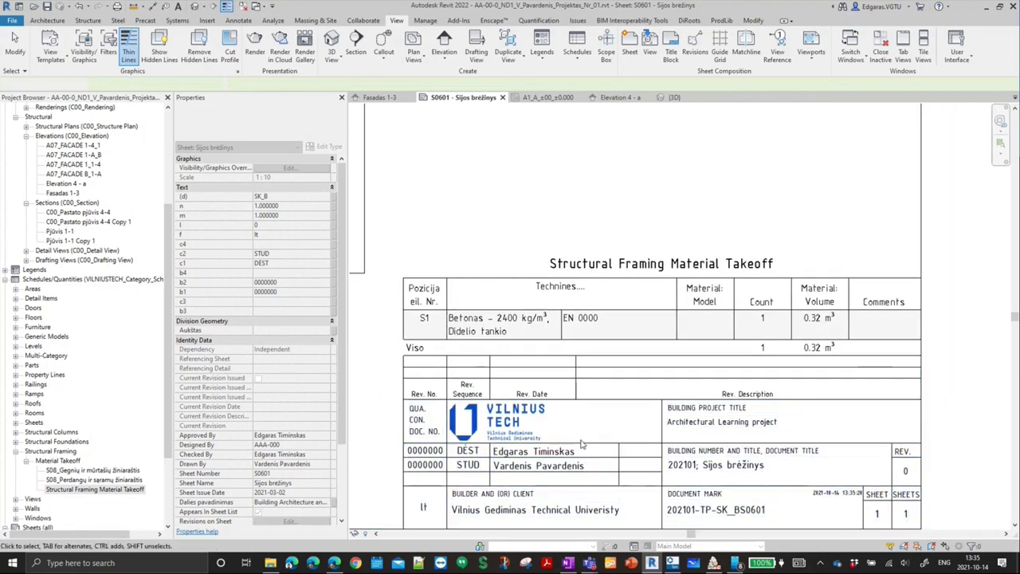
scroll(582, 444, down, 2)
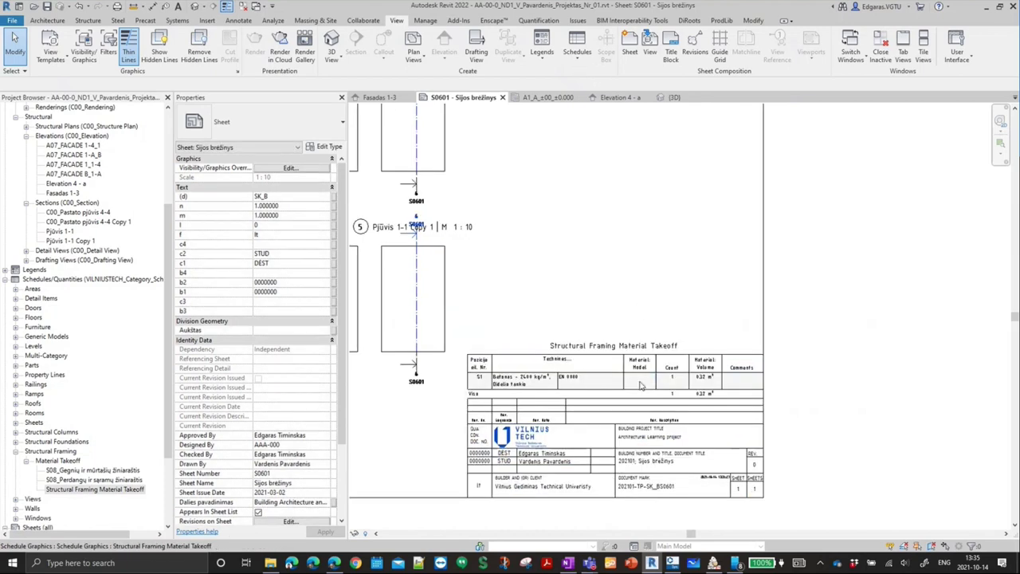
scroll(622, 354, up, 3)
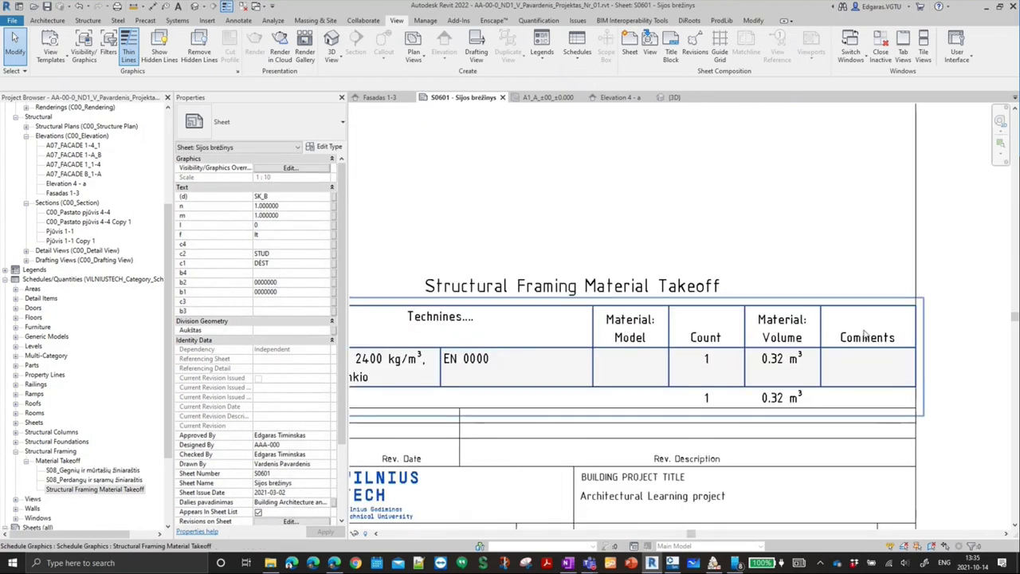
middle_drag(513, 316, 606, 330)
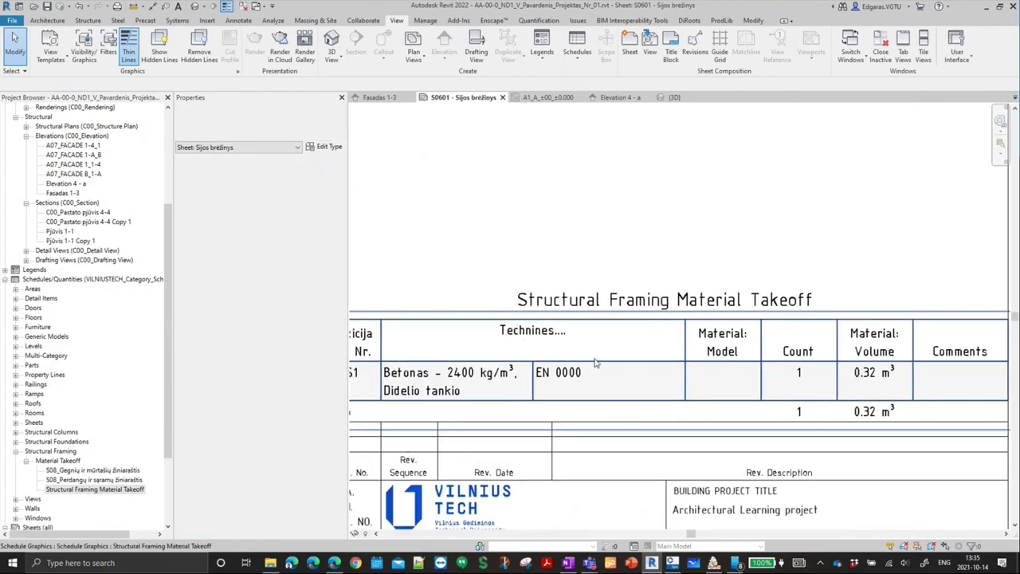
scroll(574, 330, down, 2)
scroll(518, 311, down, 2)
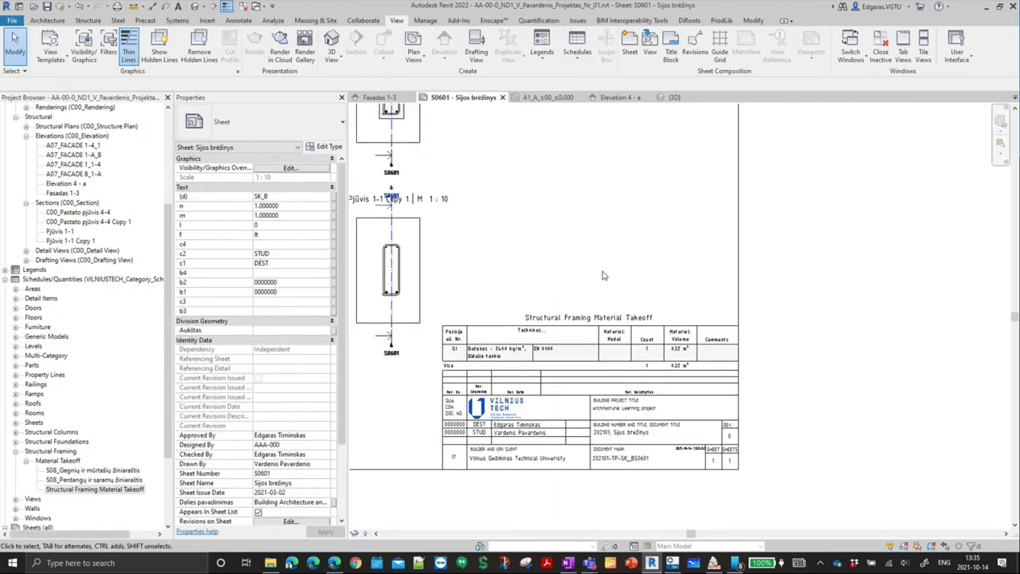
scroll(599, 306, up, 3)
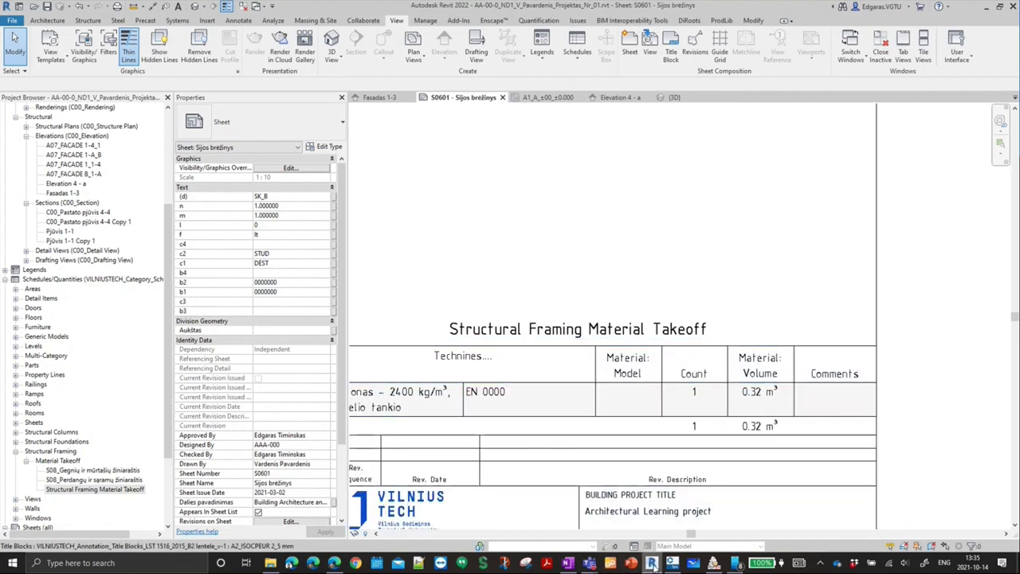
mouse_move(589, 563)
click(486, 503)
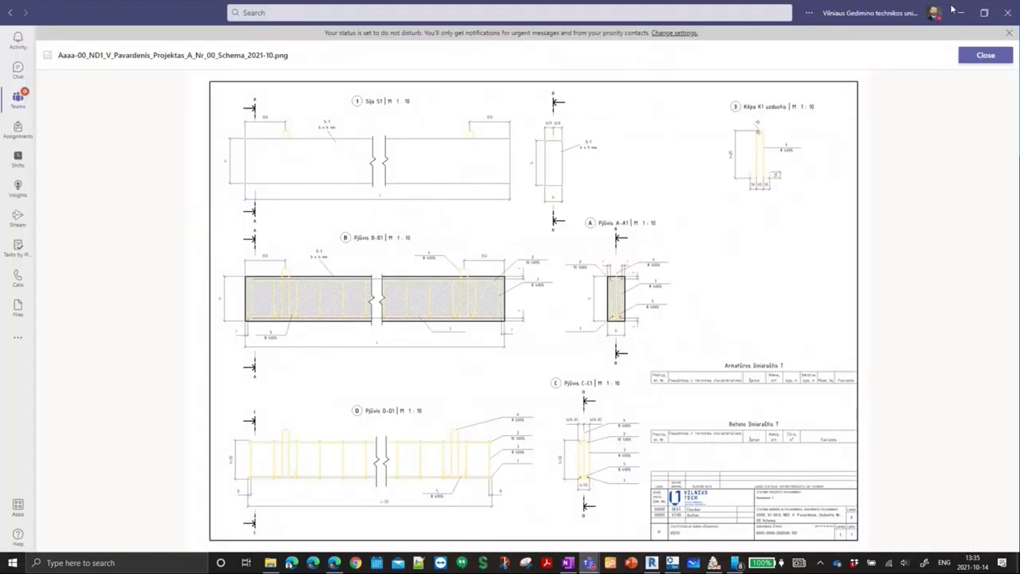
click(961, 12)
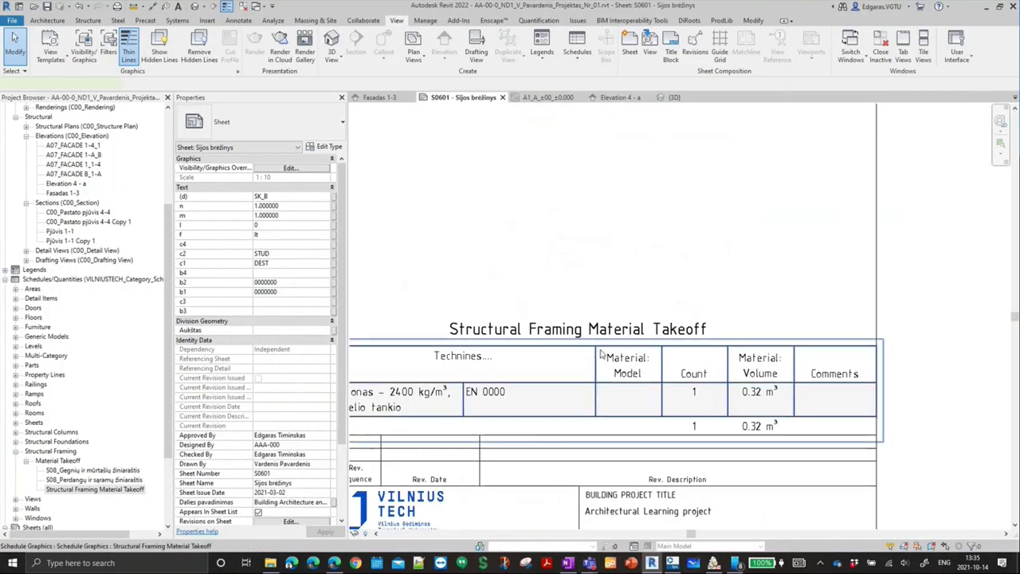
- Change the takeoff's title cell to 'Sijos betono žinaraštis'
click(601, 355)
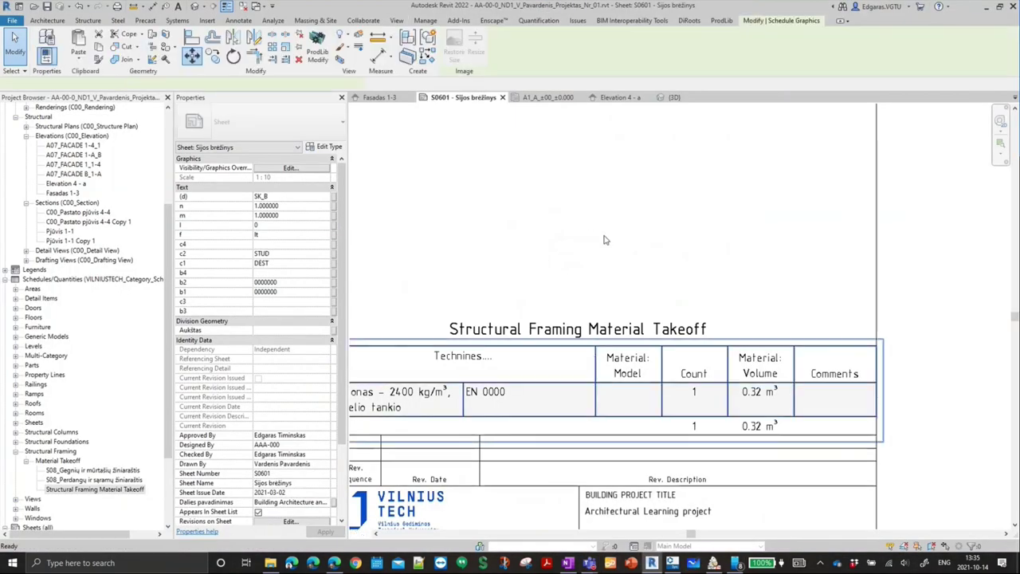
double_click(610, 327)
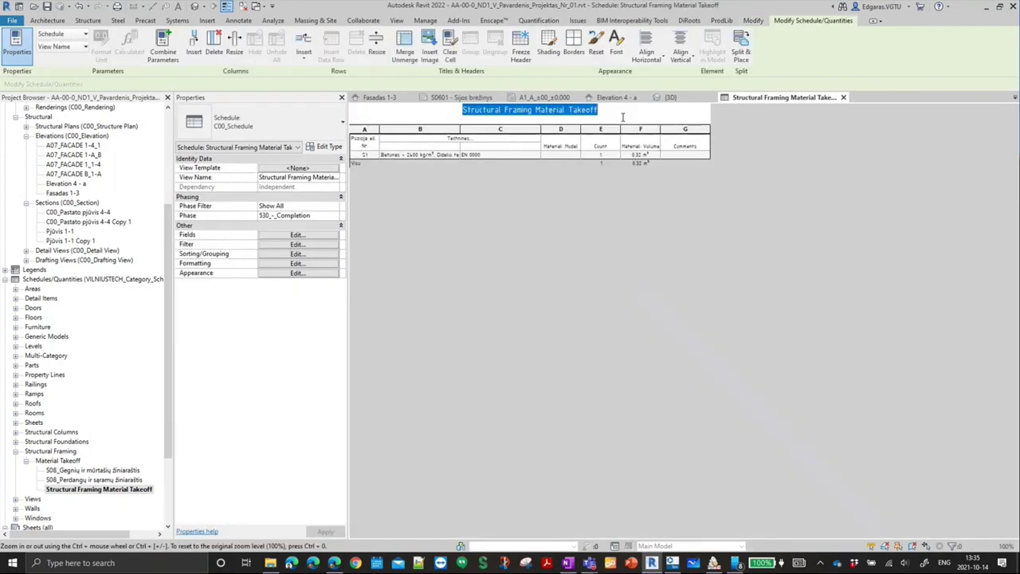
text(Betono)
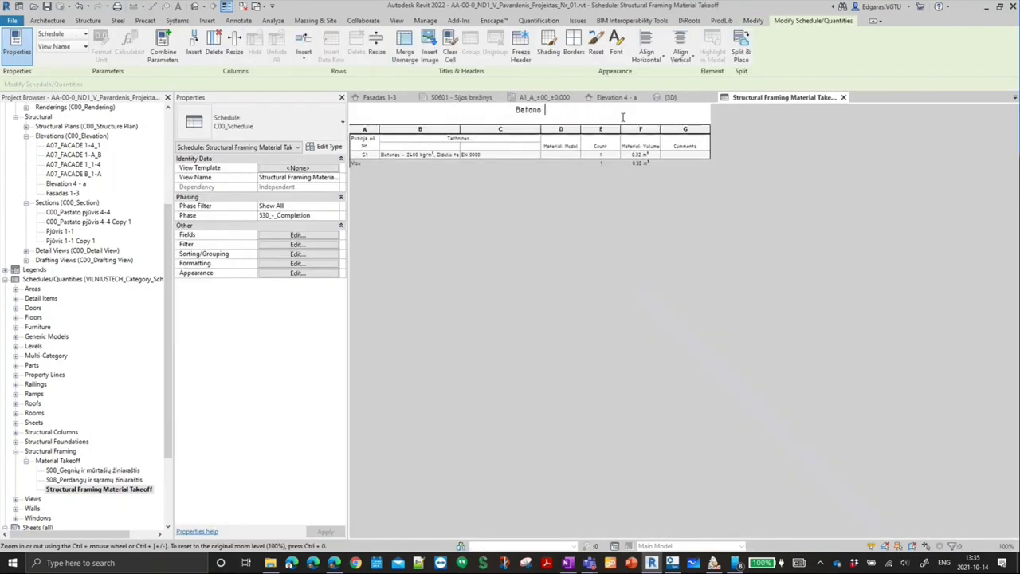
text( ž)
text(inarr)
key(BackSpace)
text(aš)
text(tis)
click(482, 110)
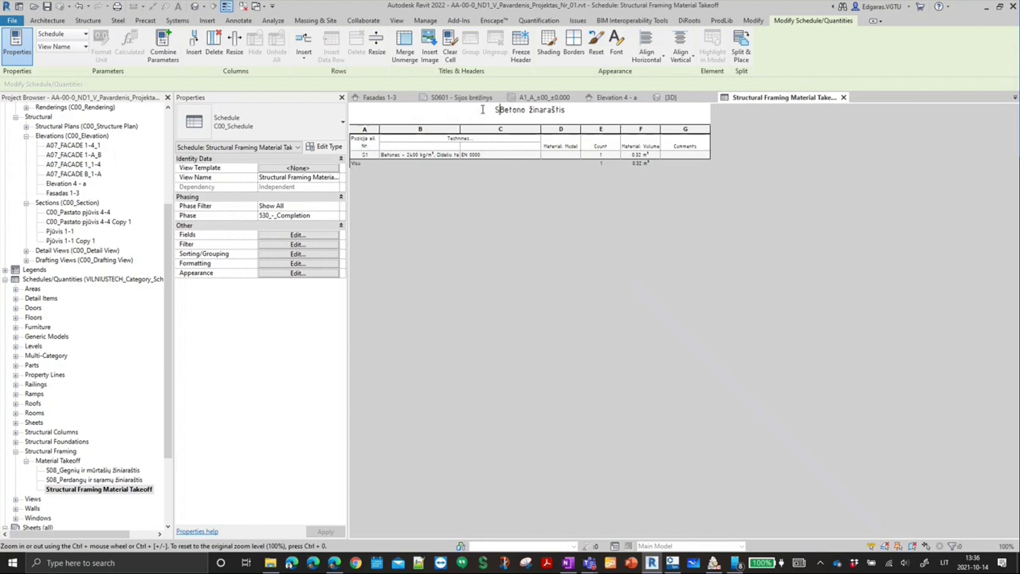
text(Sijos)
key(Delete)
text(b)
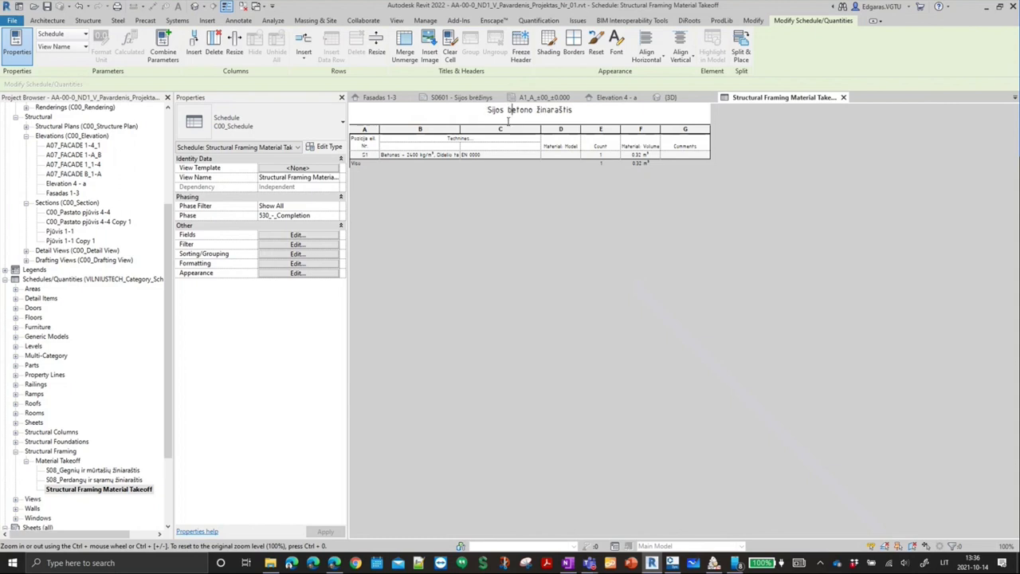
- Return to sheet S0601 and pan to show the retitled takeoff
click(777, 98)
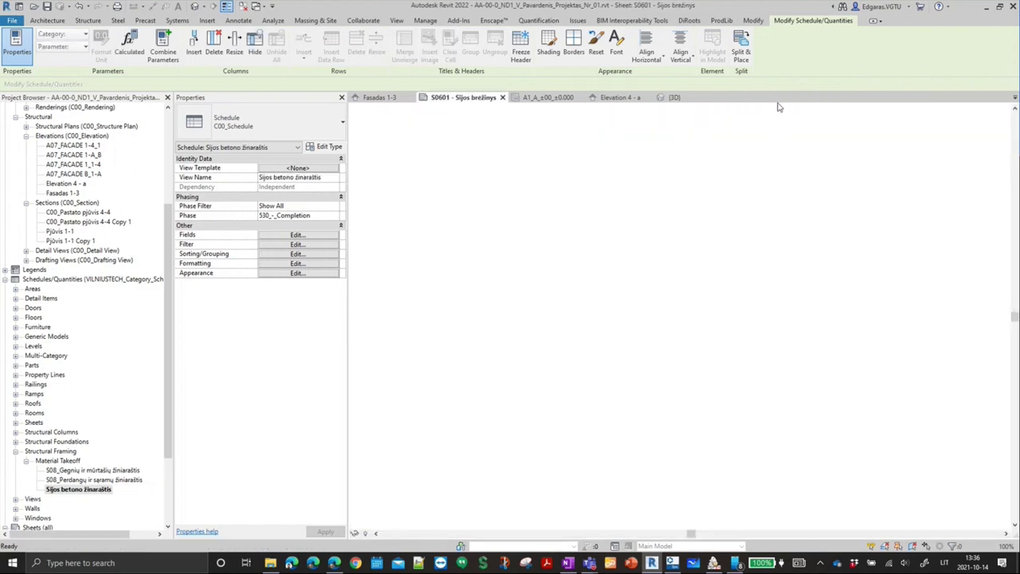
scroll(562, 294, down, 2)
mouse_move(586, 282)
middle_down()
mouse_move(652, 307)
mouse_move(666, 346)
middle_up()
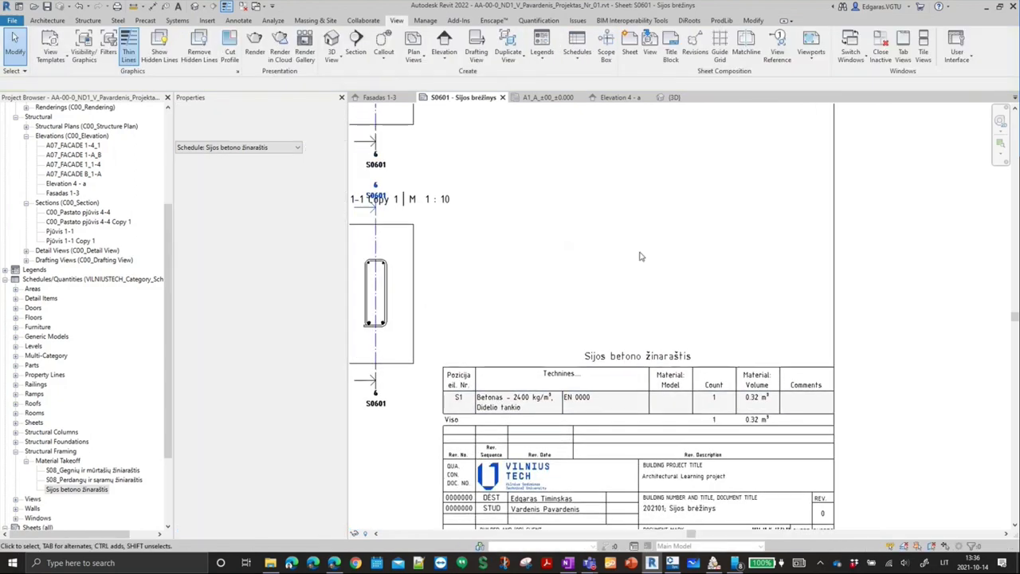
scroll(639, 257, down, 1)
- Create a new Structural Rebar schedule named Rebar Schedule
click(577, 50)
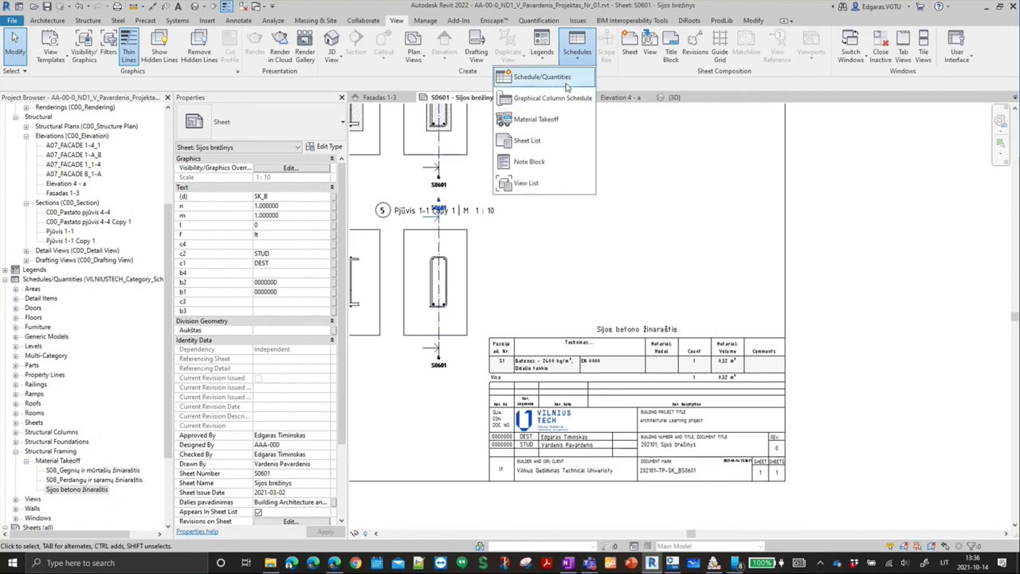
click(567, 86)
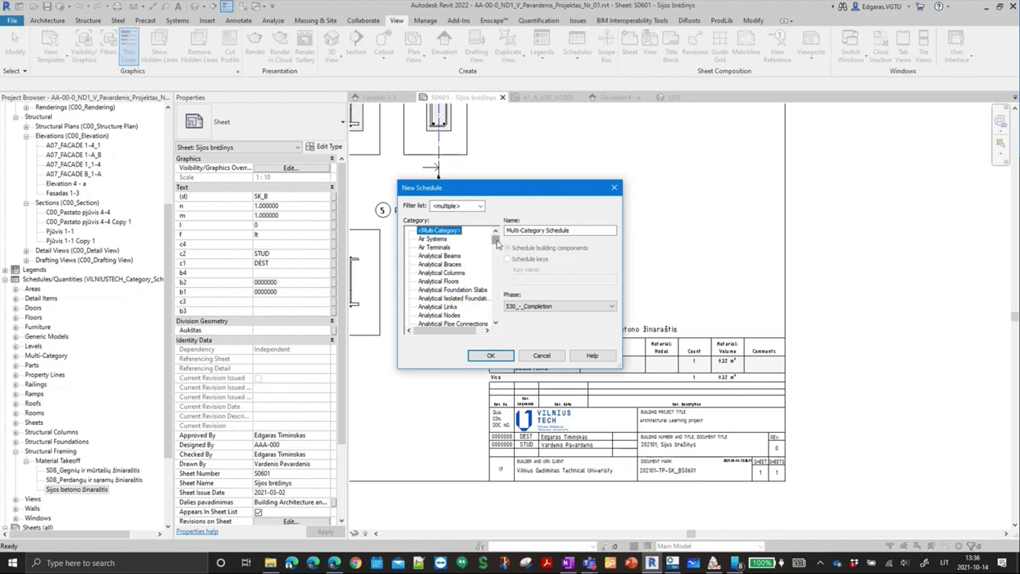
drag(495, 241, 502, 311)
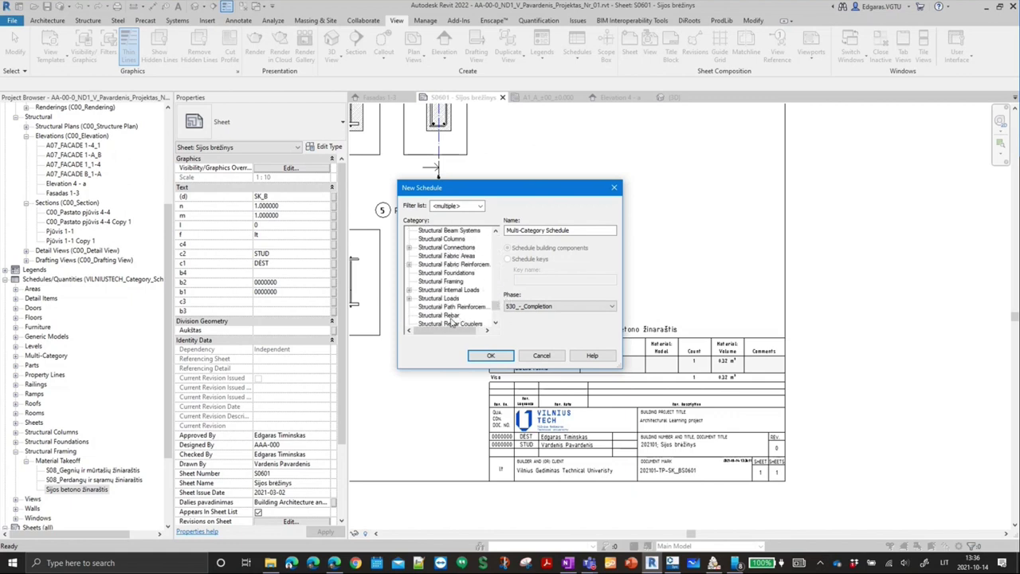
click(451, 317)
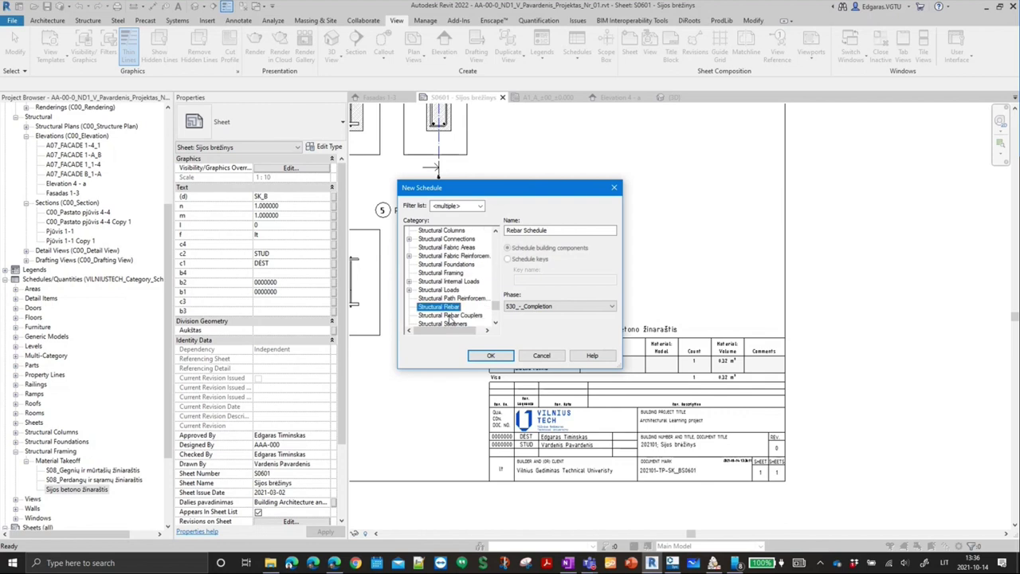
click(492, 356)
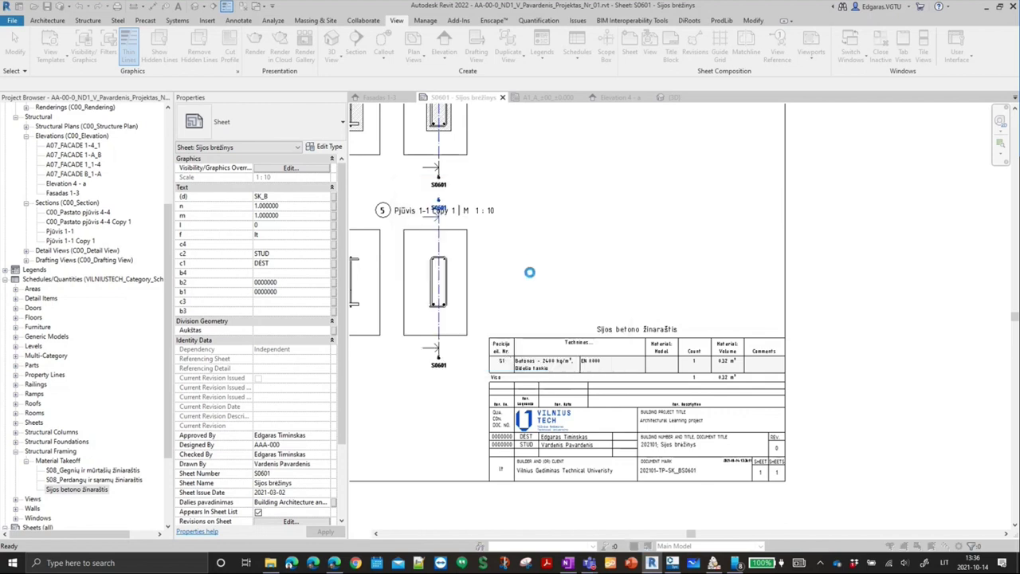
- Add Schedule Mark as the schedule's first field
mouse_move(515, 135)
mouse_down()
mouse_move(322, 137)
mouse_move(335, 125)
mouse_up()
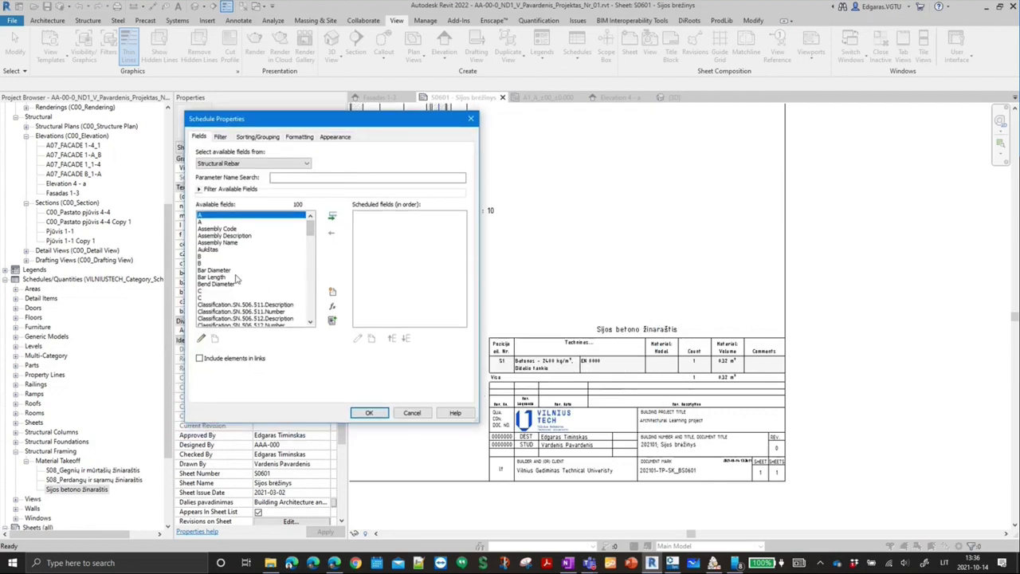
click(246, 237)
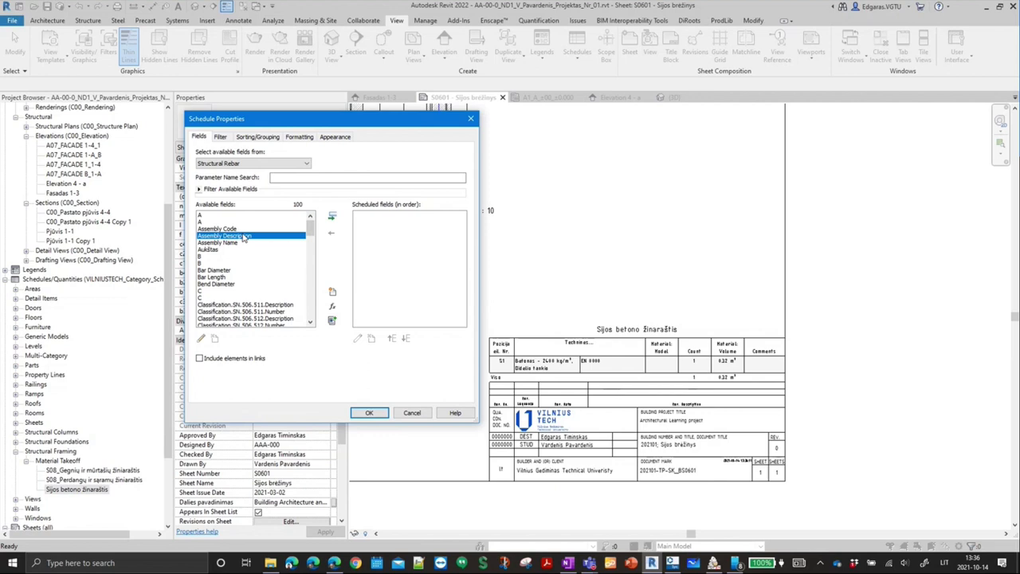
scroll(246, 263, down, 20)
click(226, 319)
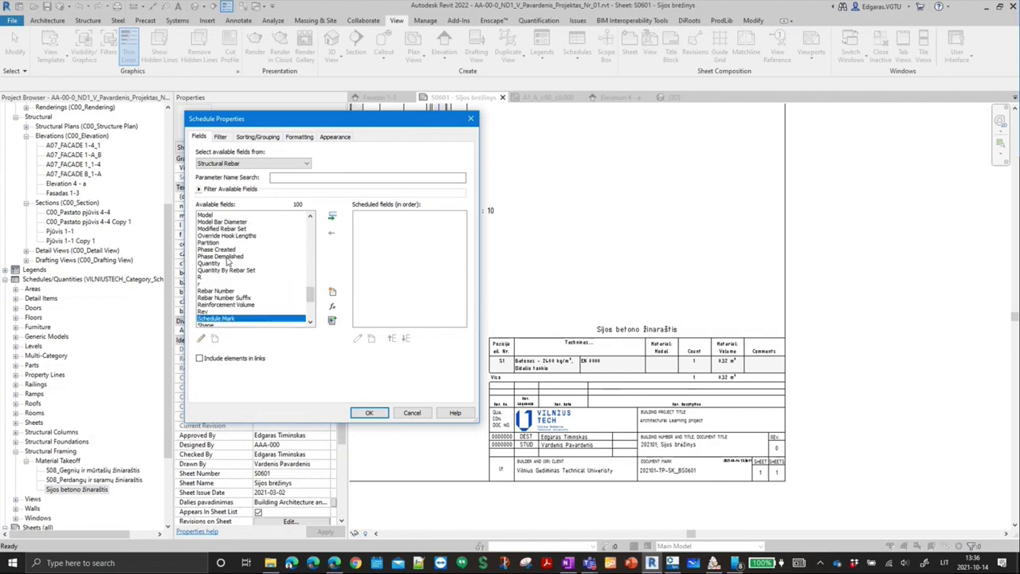
double_click(226, 321)
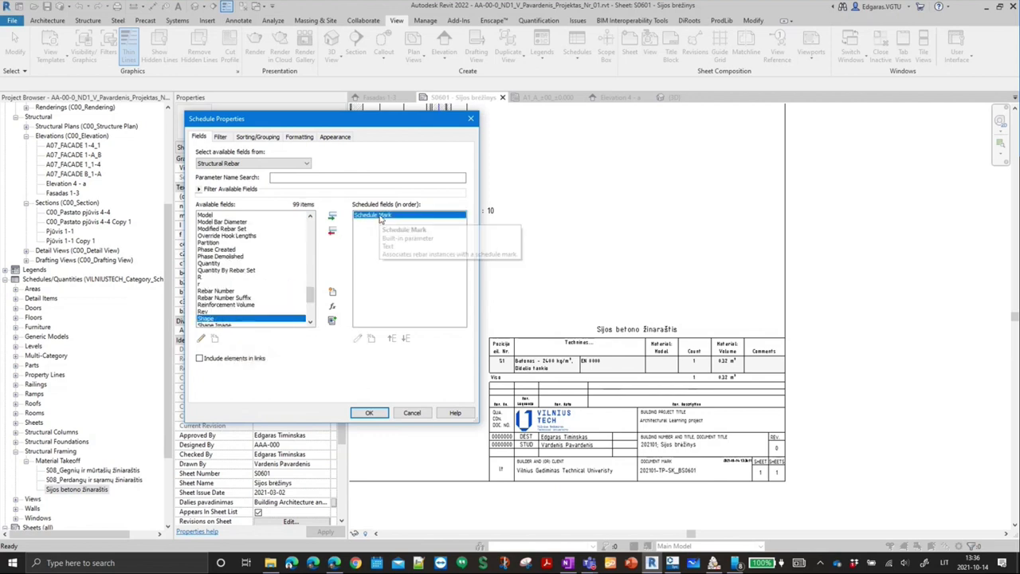
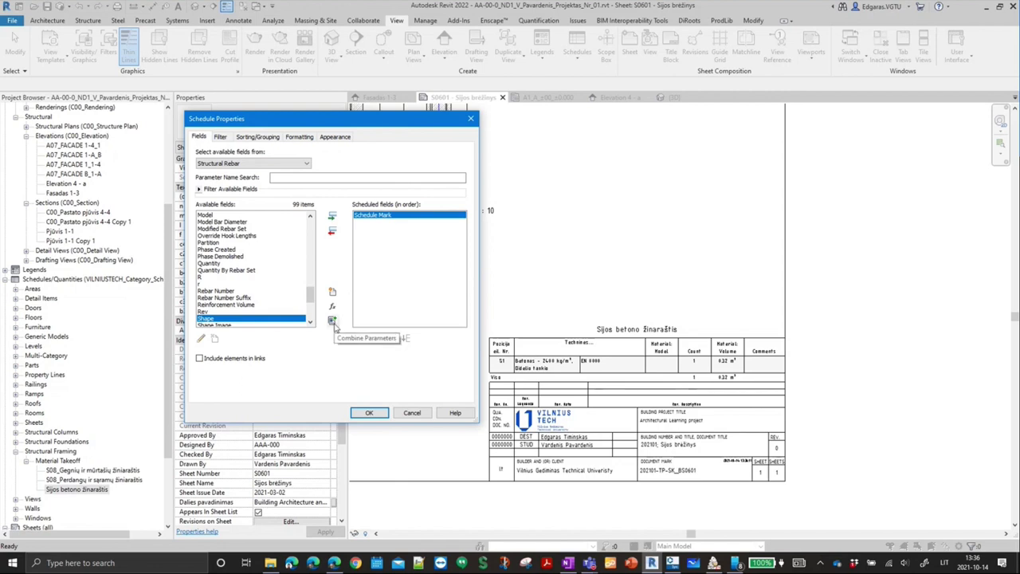
- Start a combined parameter and add Type as its first part
click(332, 321)
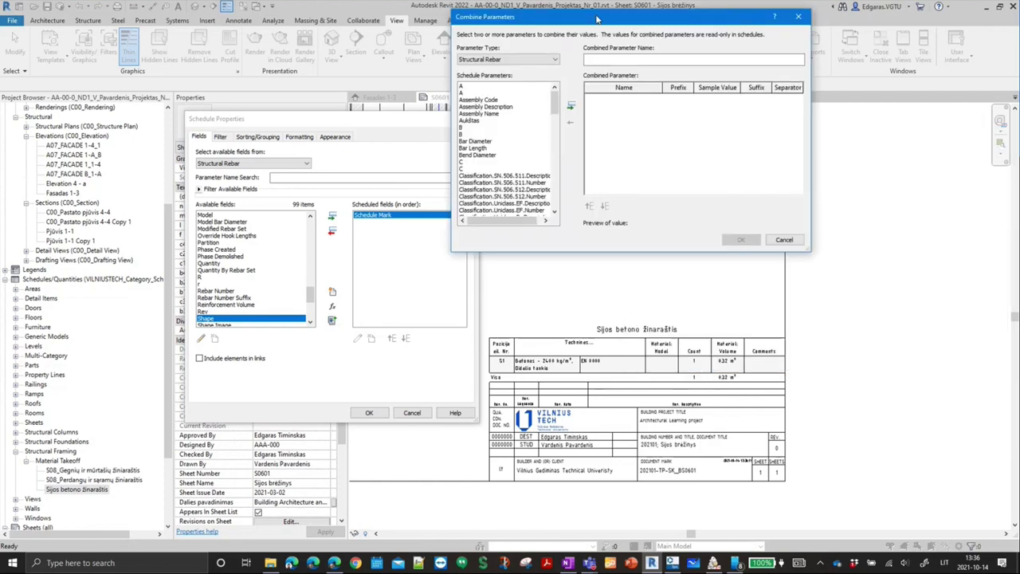
drag(791, 137, 633, 25)
text(Techninės ....)
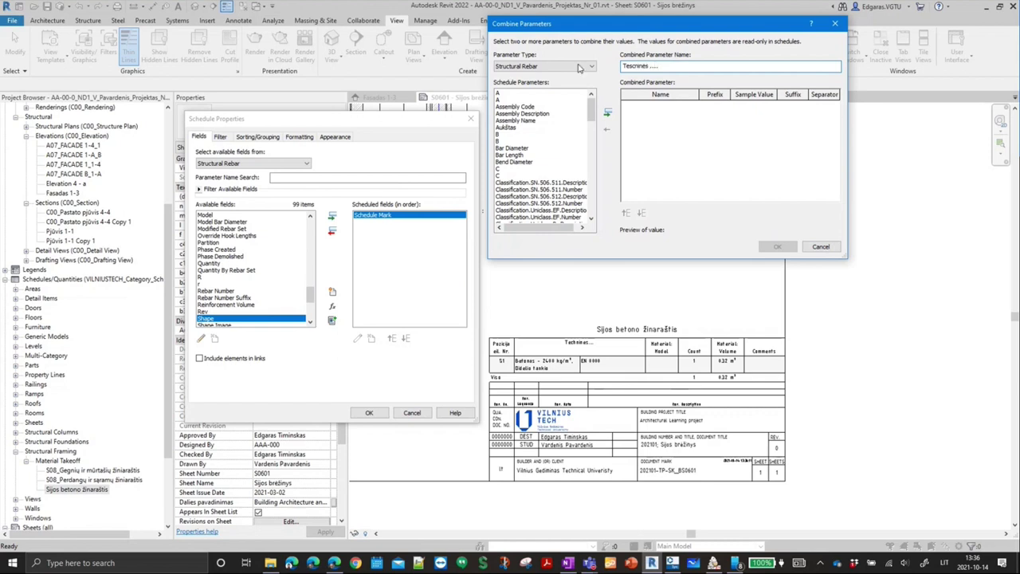
click(542, 203)
click(530, 163)
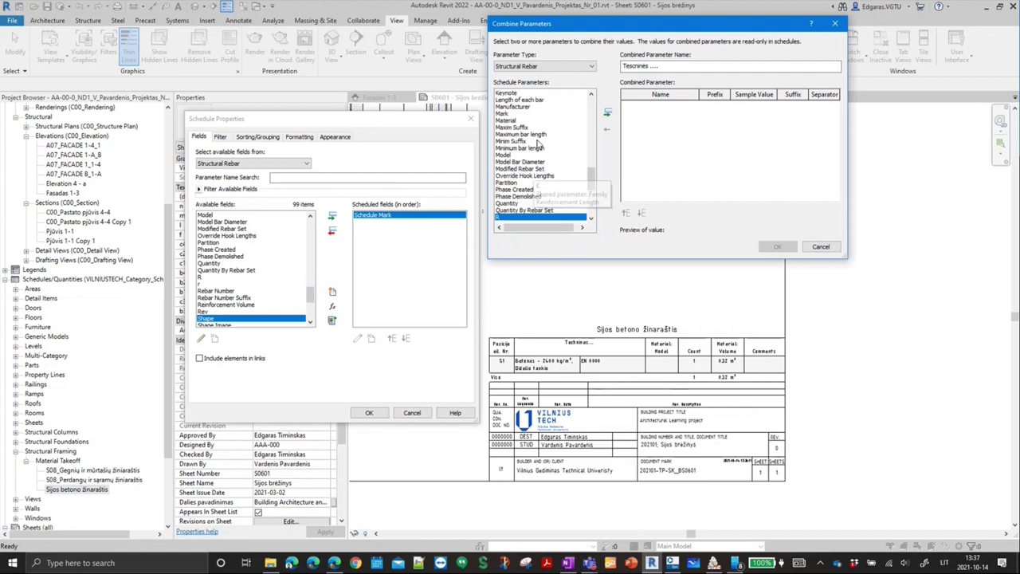
scroll(534, 170, down, 5)
click(542, 173)
scroll(524, 201, down, 1)
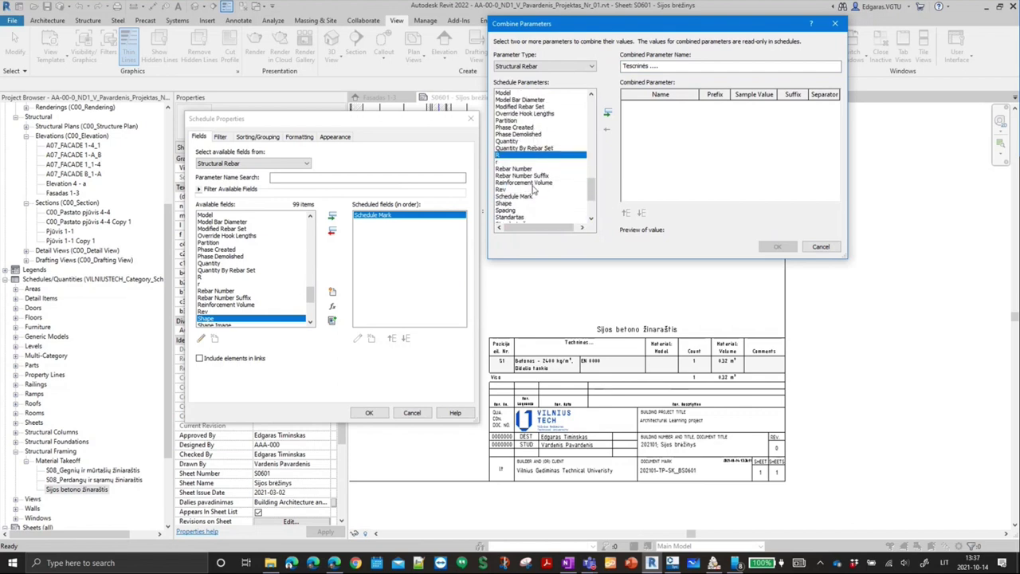
scroll(530, 201, down, 1)
scroll(535, 201, down, 1)
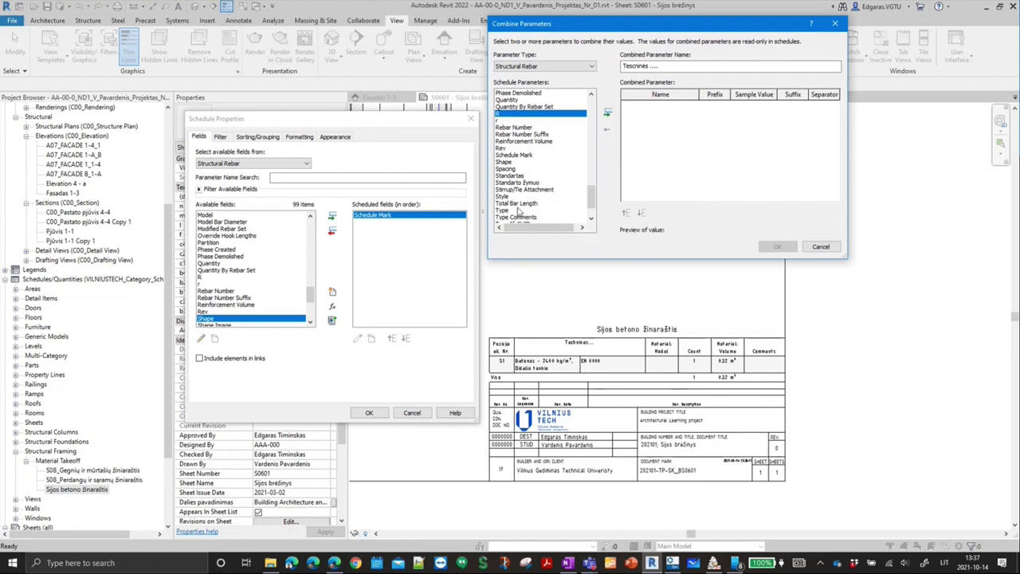
scroll(530, 201, down, 1)
scroll(526, 195, down, 1)
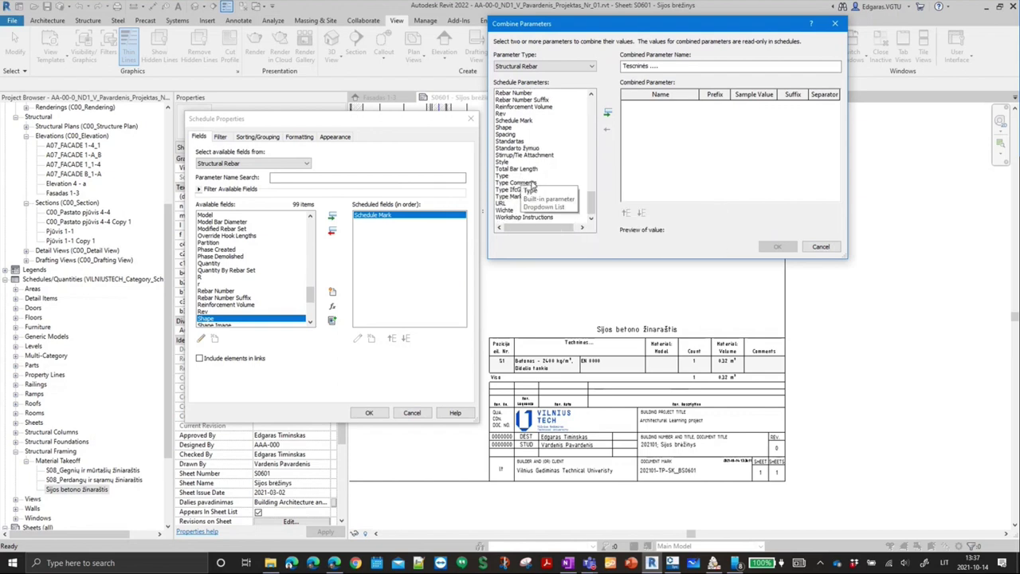
click(526, 176)
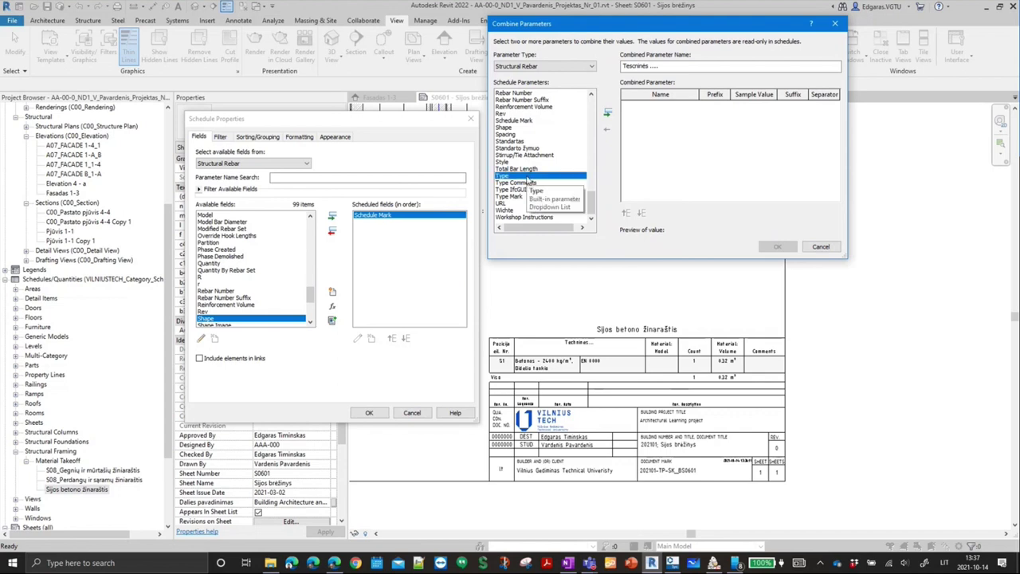
double_click(528, 177)
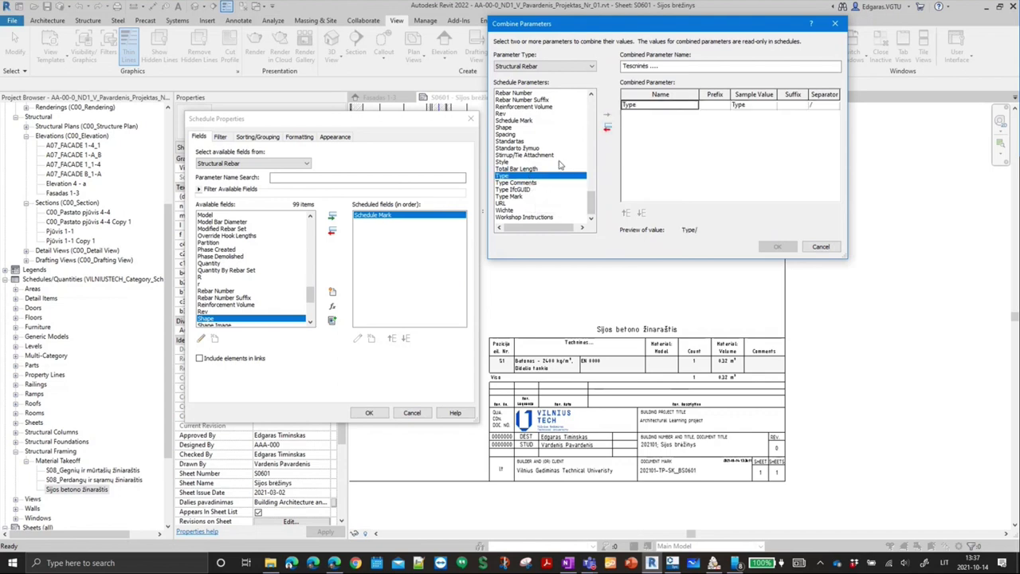
- Append Bar Diameter and Description to the combined parameter
drag(592, 202, 593, 98)
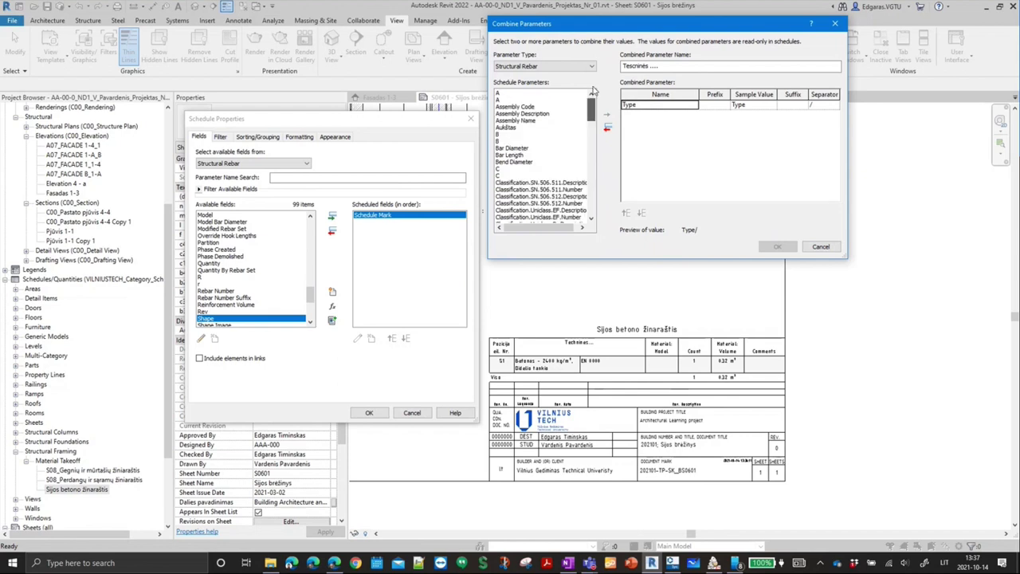
double_click(520, 149)
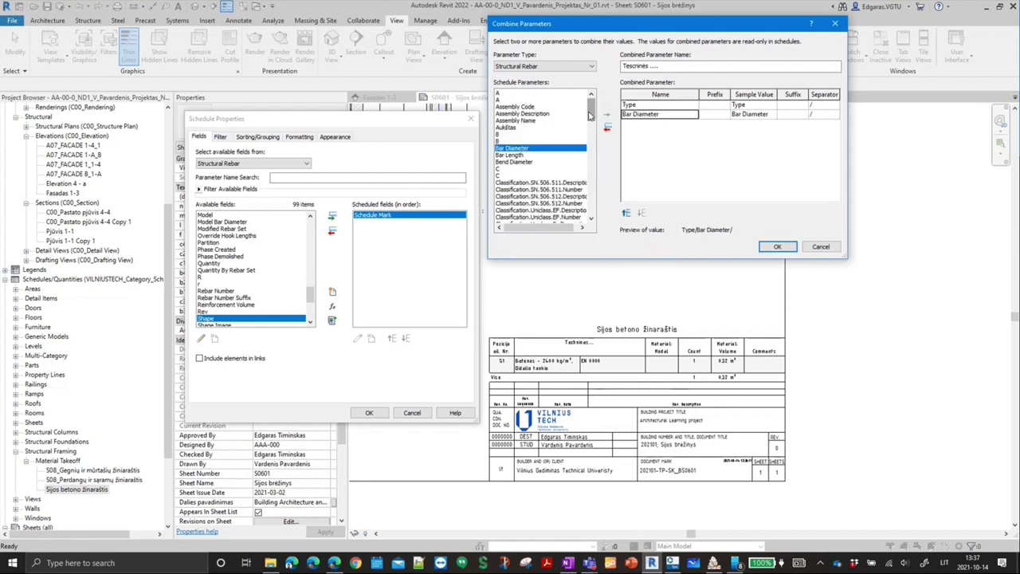
mouse_move(592, 118)
mouse_down()
mouse_move(596, 143)
mouse_move(596, 114)
mouse_move(596, 134)
mouse_up()
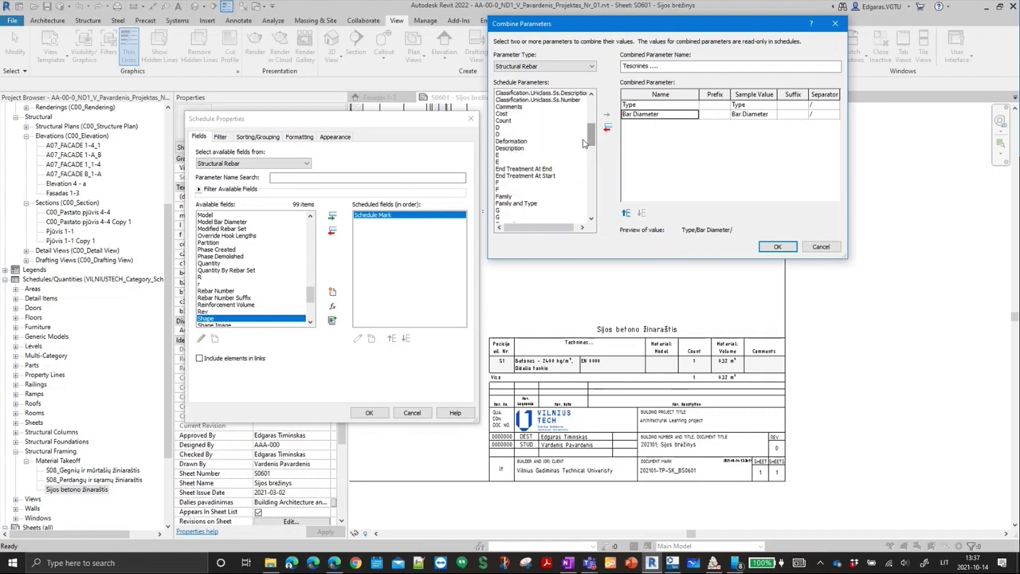
double_click(519, 151)
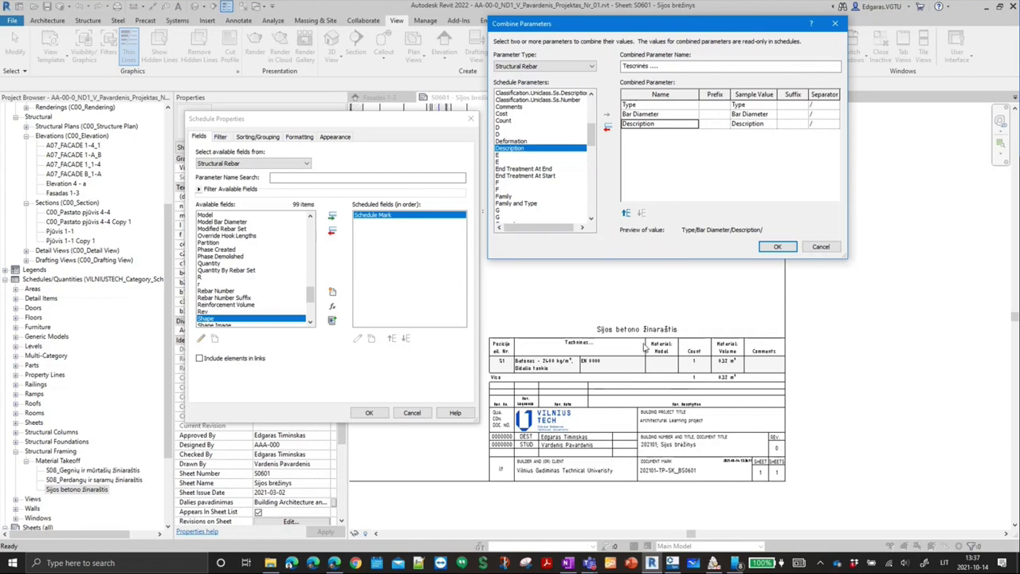
click(334, 564)
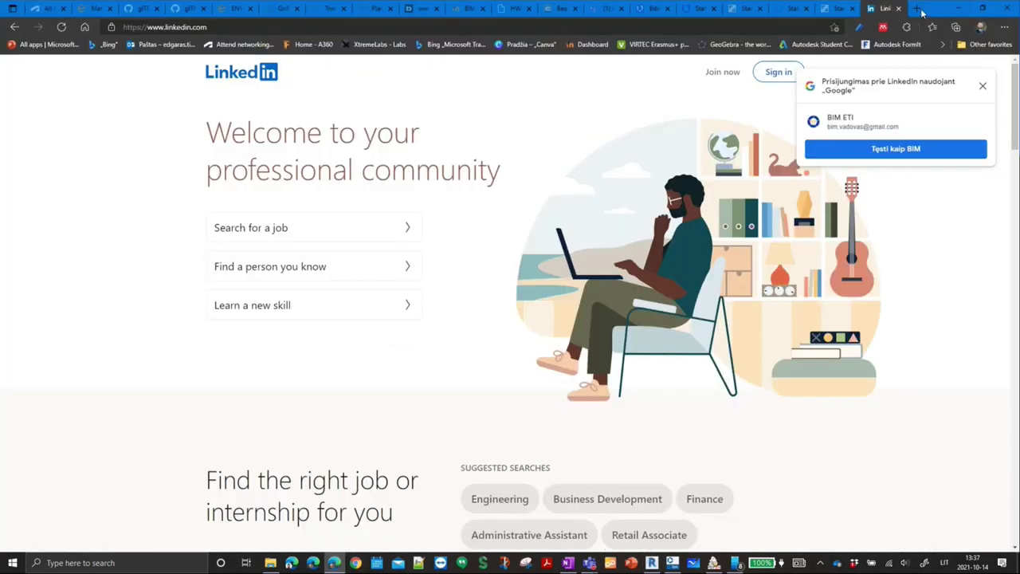
- Search Google for 'armatūros strypas' and open the Serfas and Senukai.lt results in new tabs
key(ctrl+t)
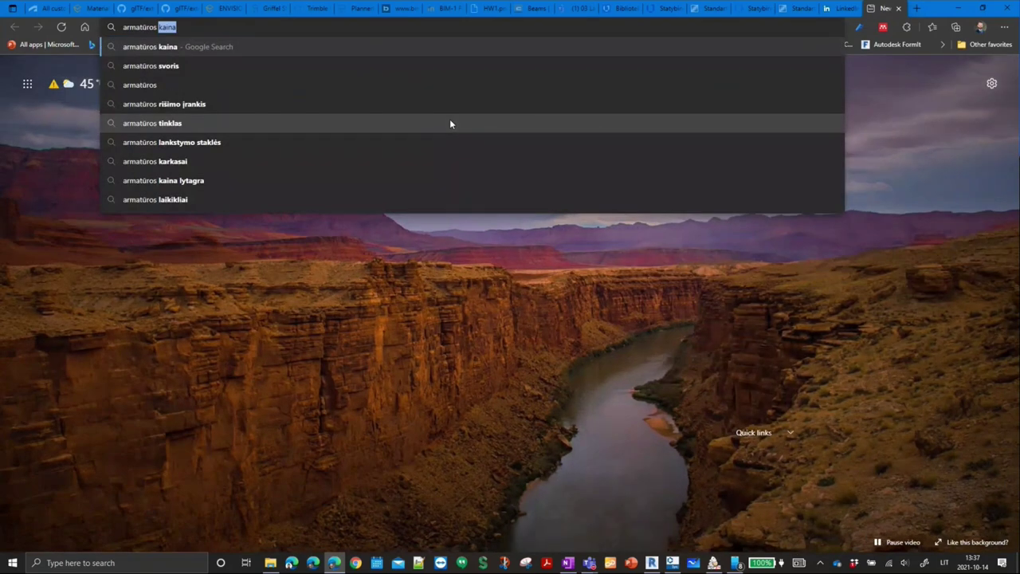
text(strypas)
key(Return)
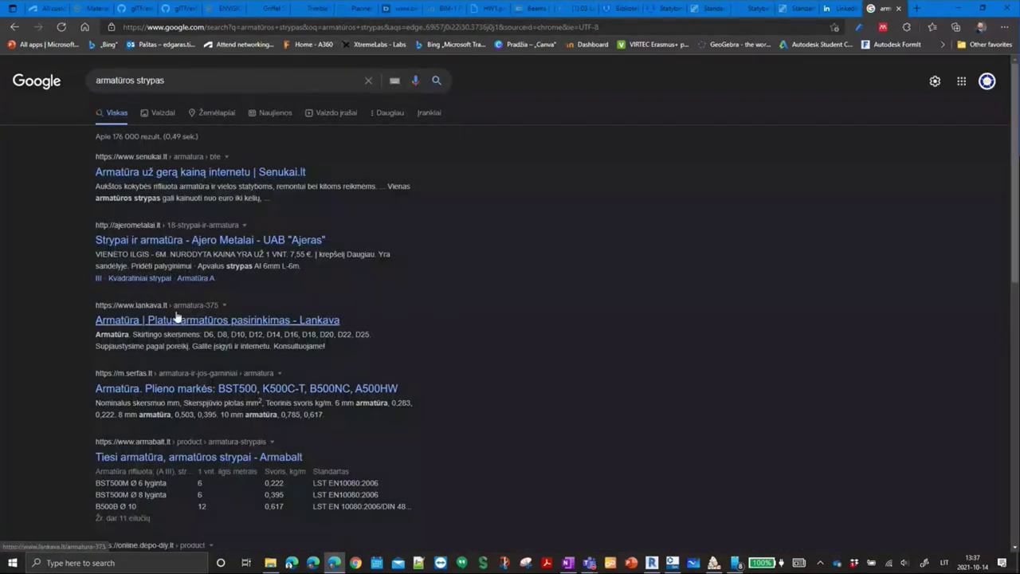
middle_click(183, 391)
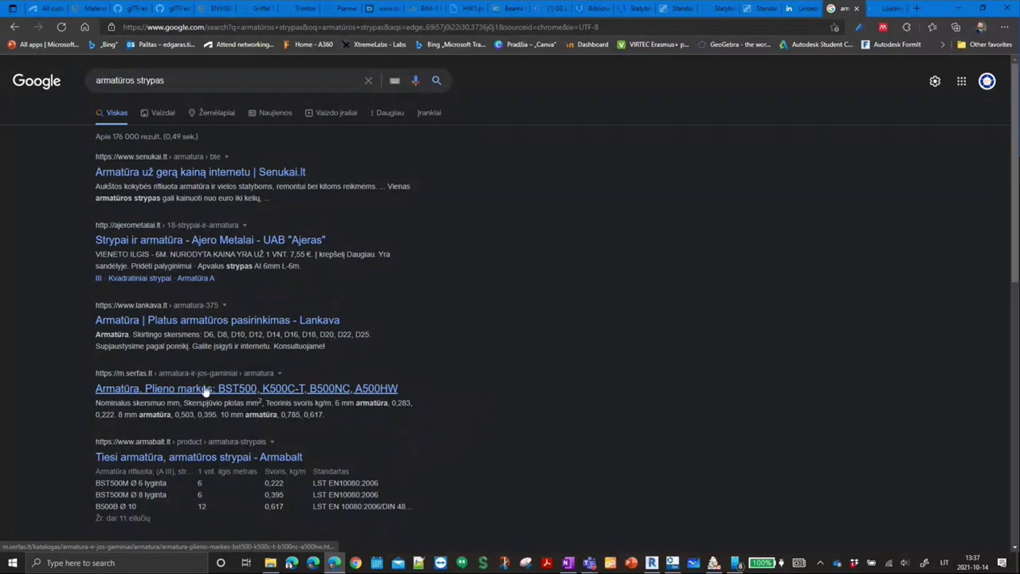
middle_click(217, 172)
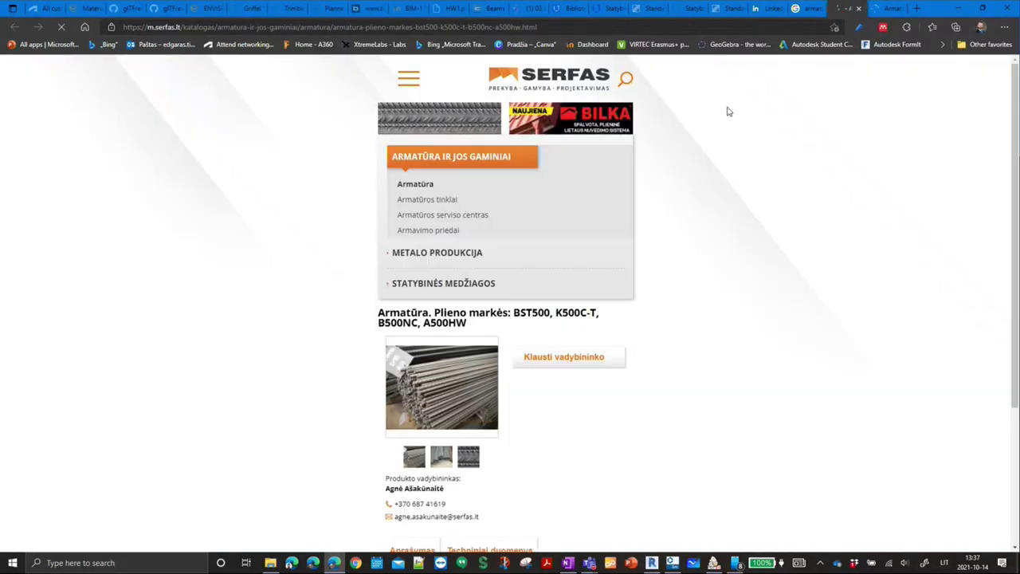
- Check the Serfas technical data table for 6–40 mm bar areas and weights per metre
click(849, 10)
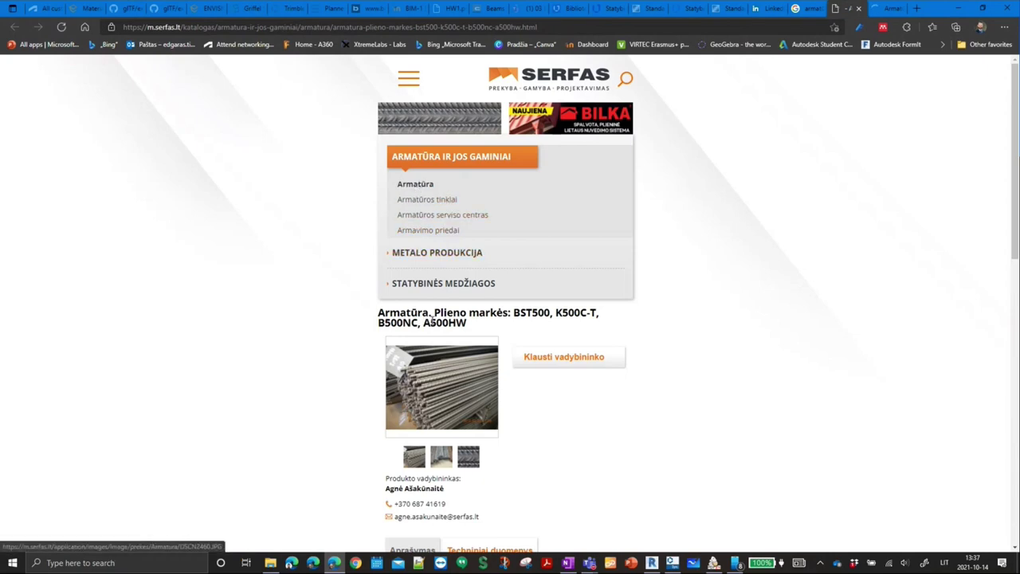
scroll(471, 224, down, 3)
scroll(412, 268, down, 2)
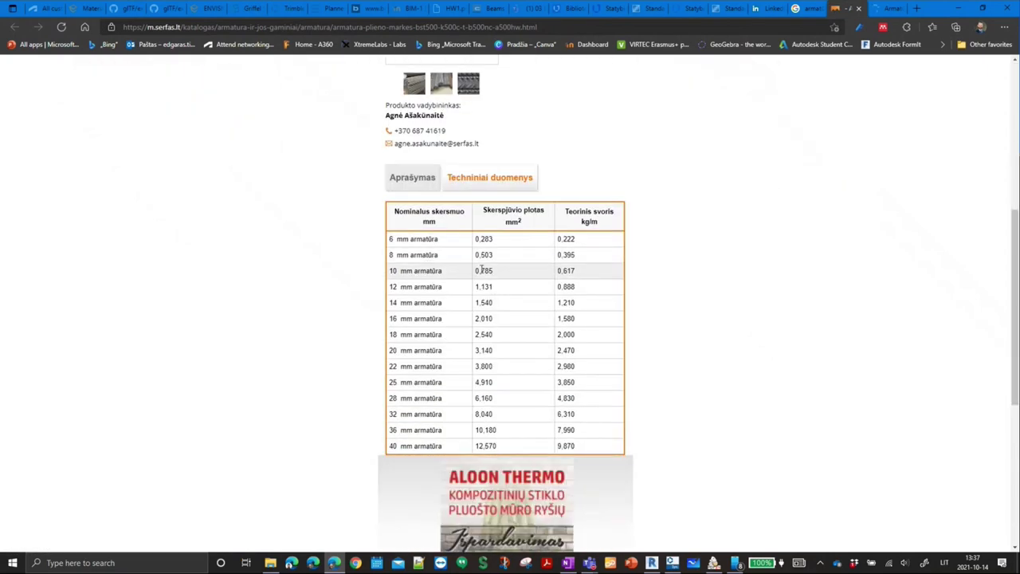
scroll(430, 239, up, 2)
scroll(434, 172, up, 1)
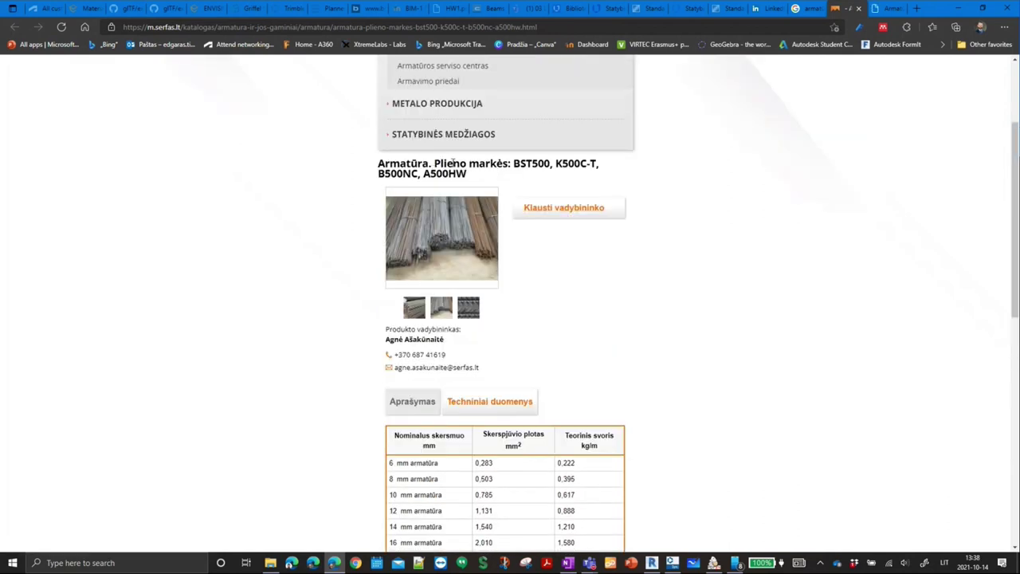
drag(443, 164, 552, 169)
triple_click(551, 170)
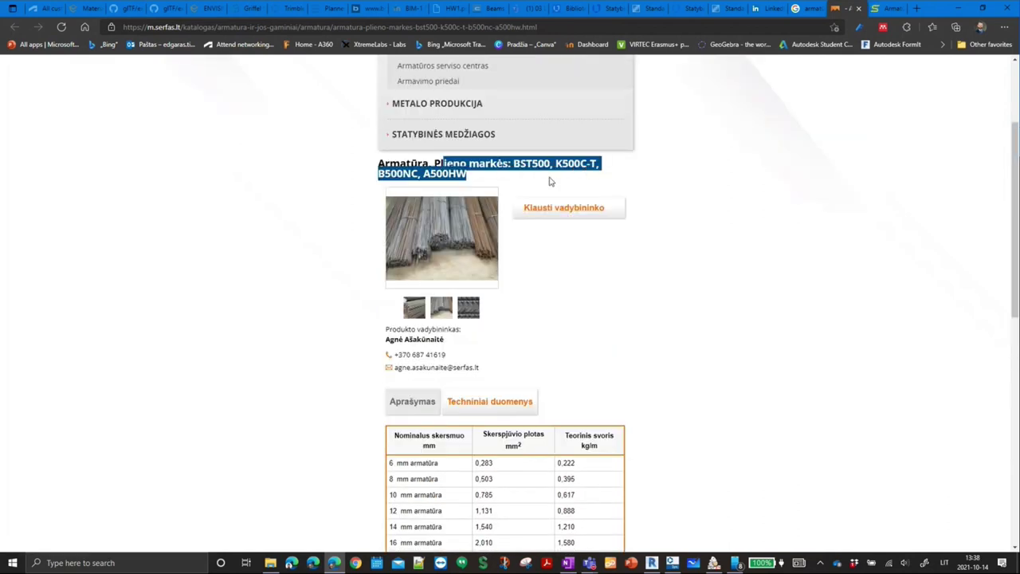
click(607, 325)
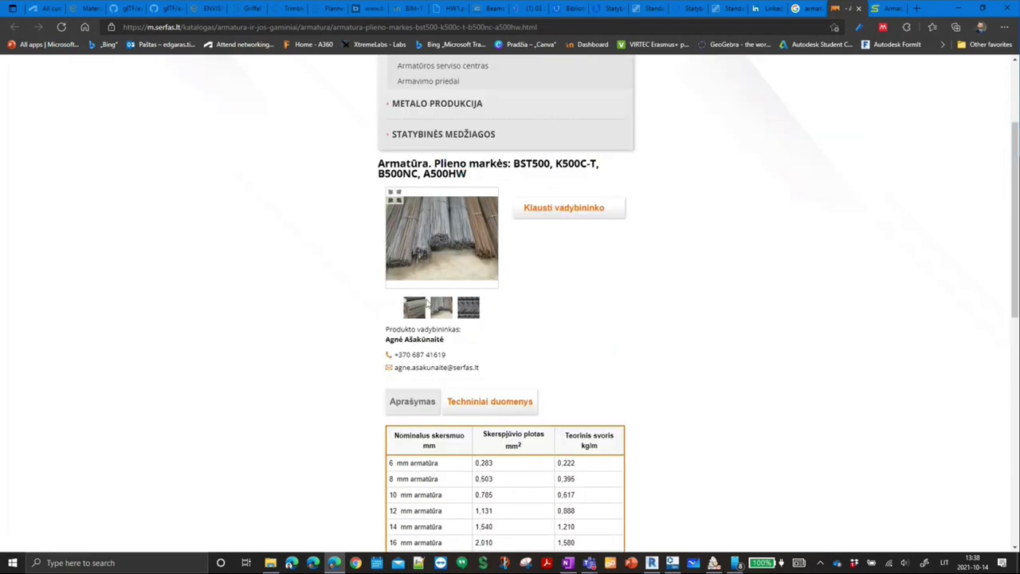
- Open the Senukai.lt Armatūra Reinforcement Bar S235 16mm 3m product page
click(889, 8)
scroll(542, 242, down, 5)
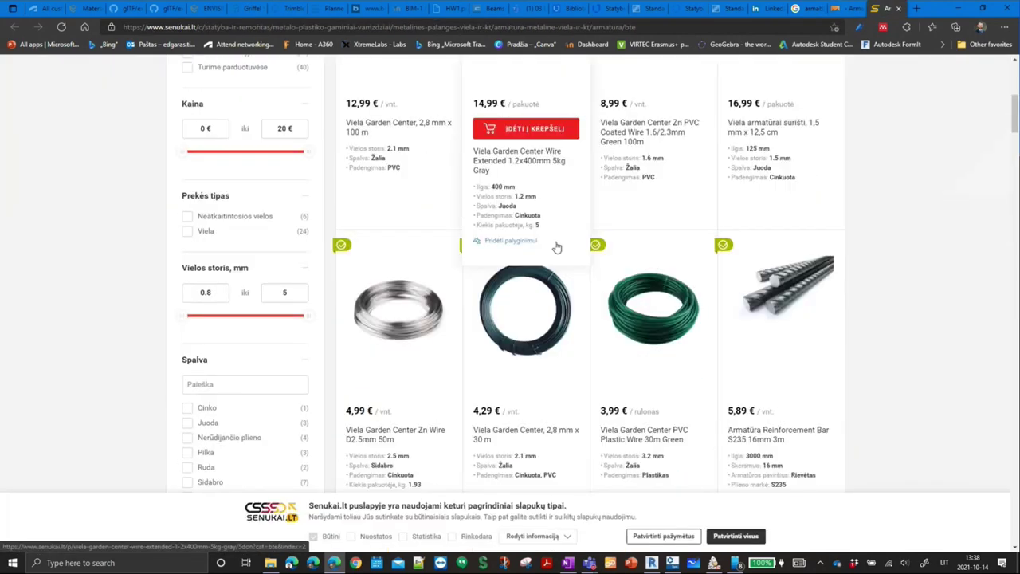
scroll(556, 247, down, 1)
click(797, 187)
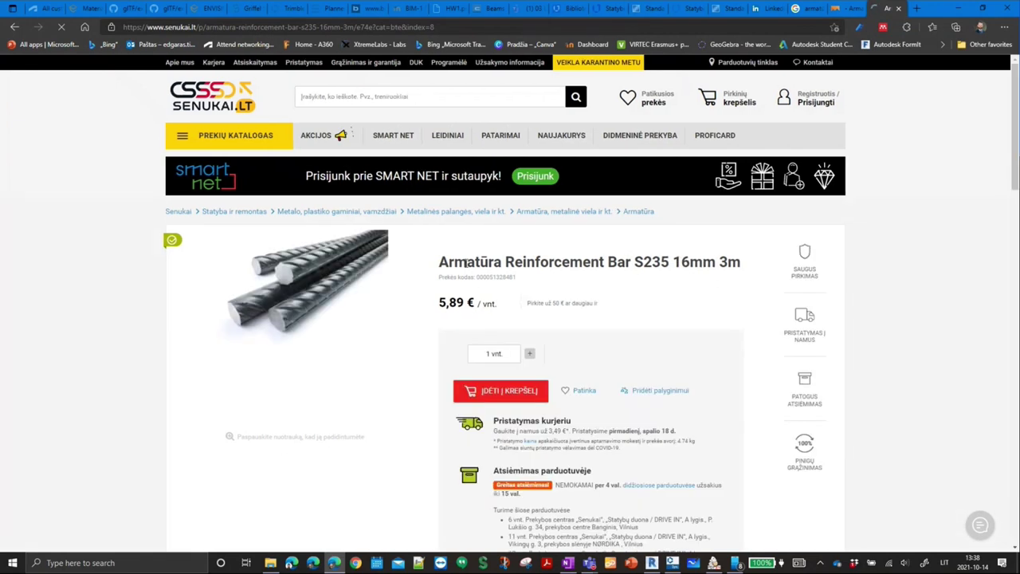
- Note the 16mm size and 5,89 € price, and check the pickup details
drag(552, 259, 438, 262)
click(542, 267)
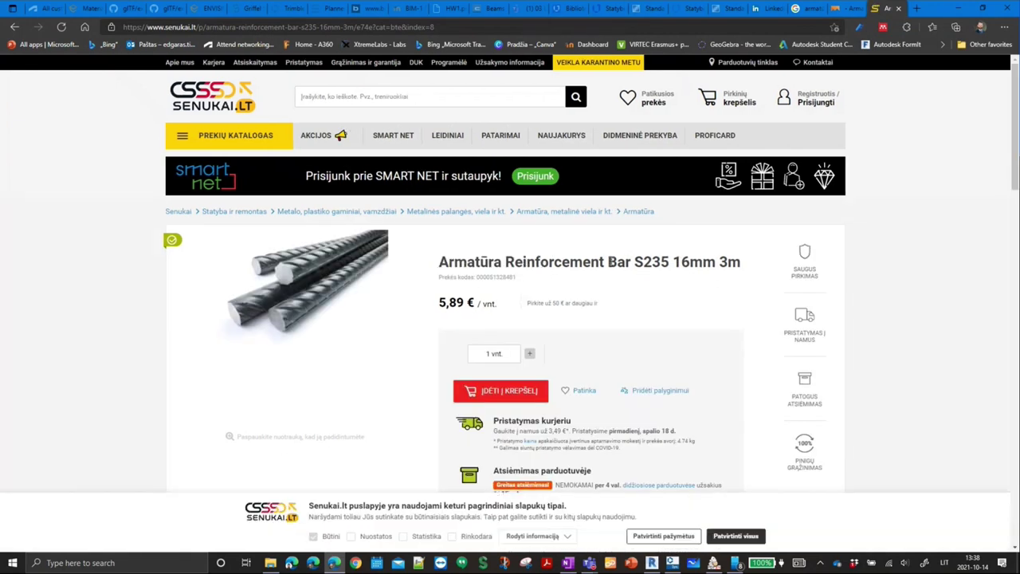
drag(607, 261, 720, 263)
click(676, 295)
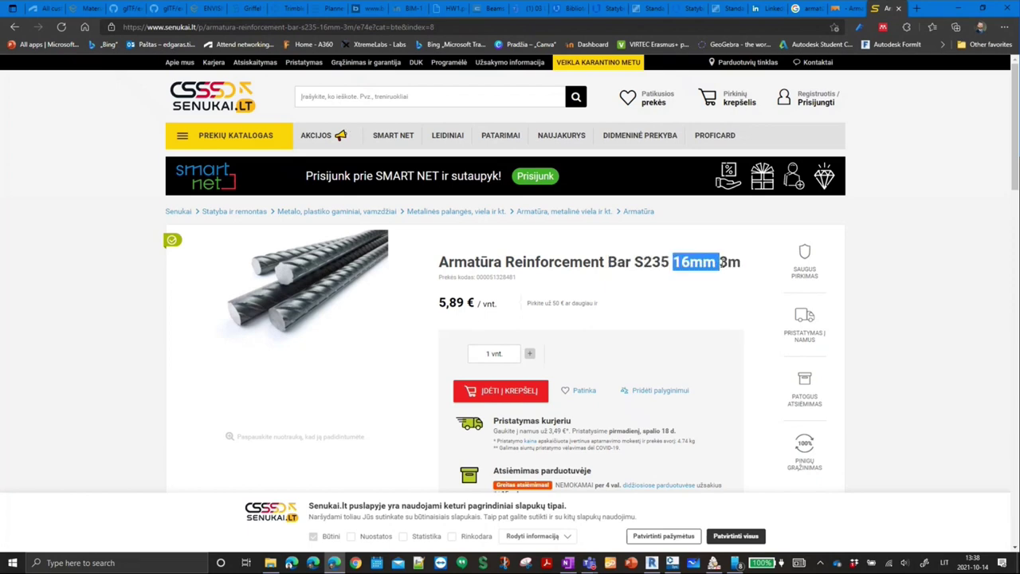
click(712, 281)
scroll(638, 275, down, 3)
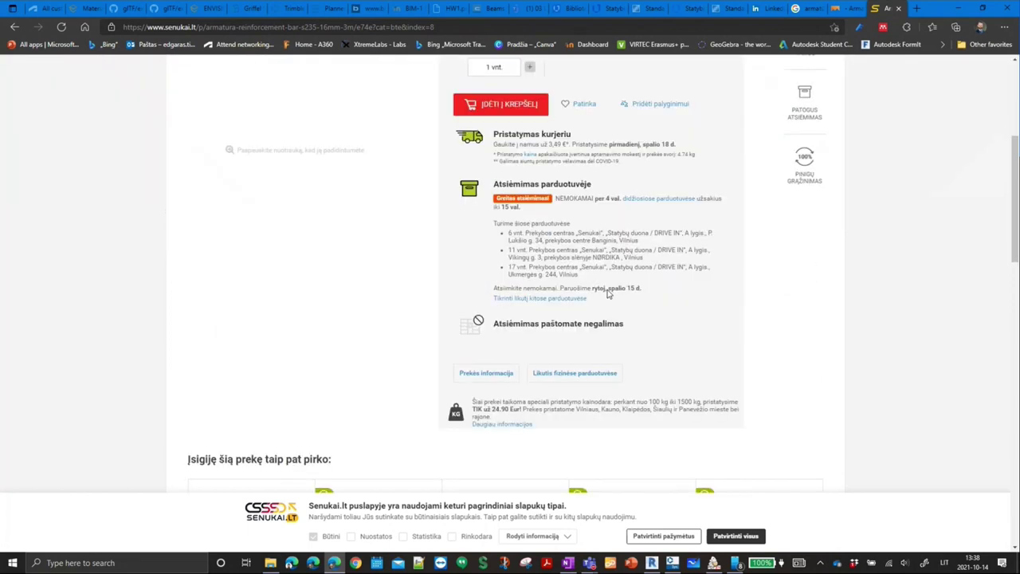
scroll(432, 307, down, 3)
scroll(433, 307, up, 3)
scroll(433, 307, up, 3)
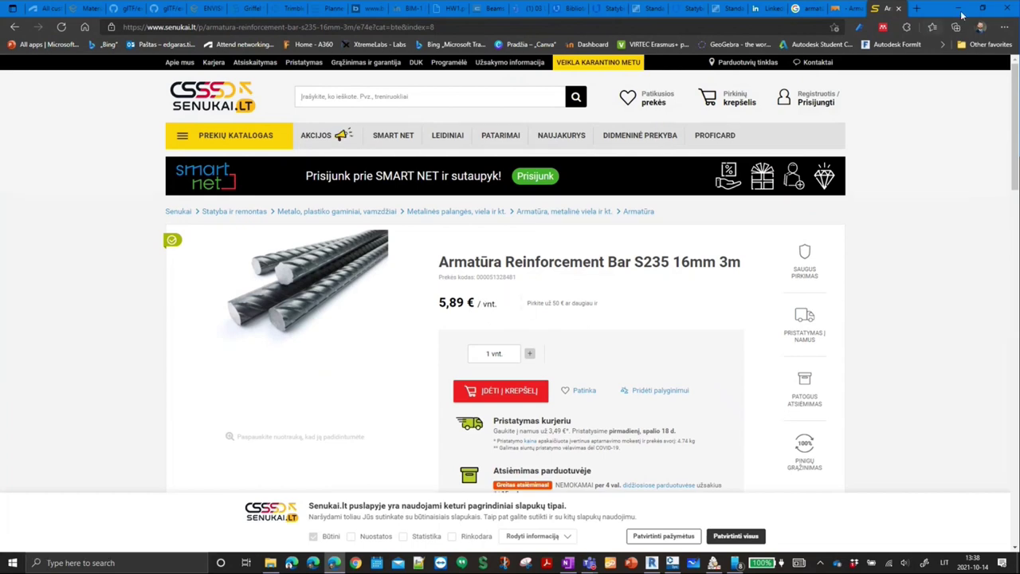
- Confirm the combined Tecnines parameter and add Model and Quantity to the schedule fields
click(960, 12)
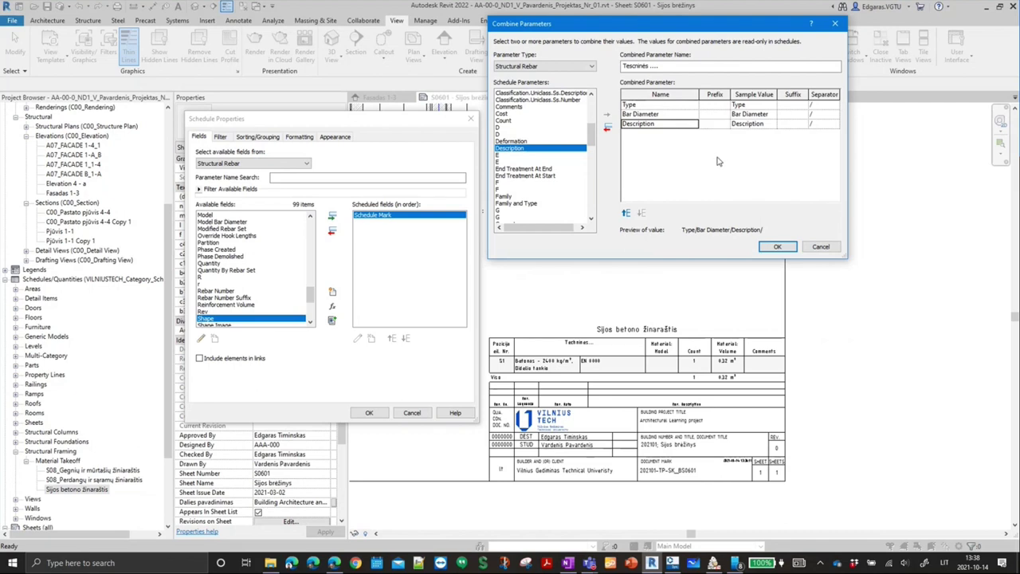
click(777, 247)
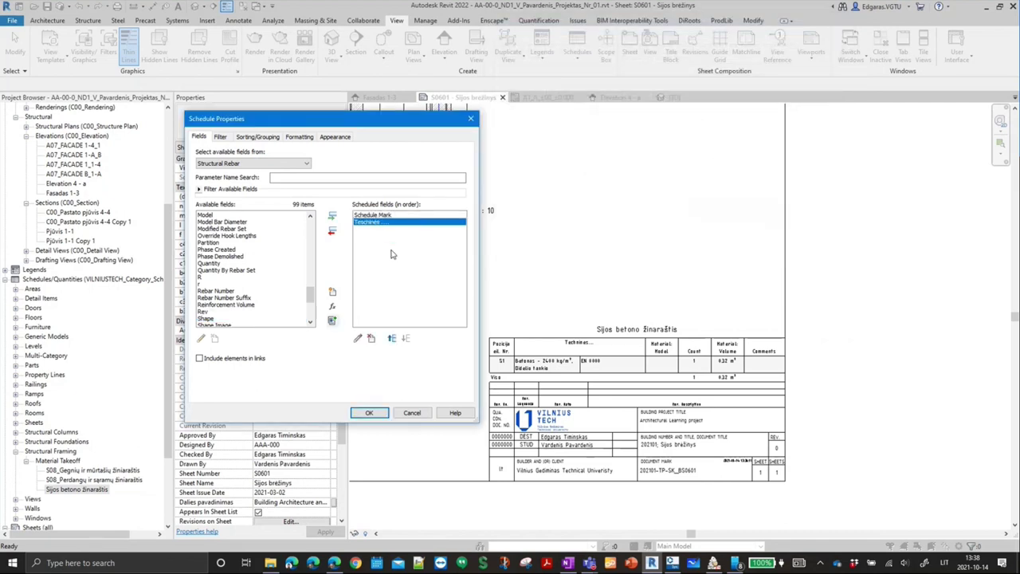
click(227, 264)
click(217, 216)
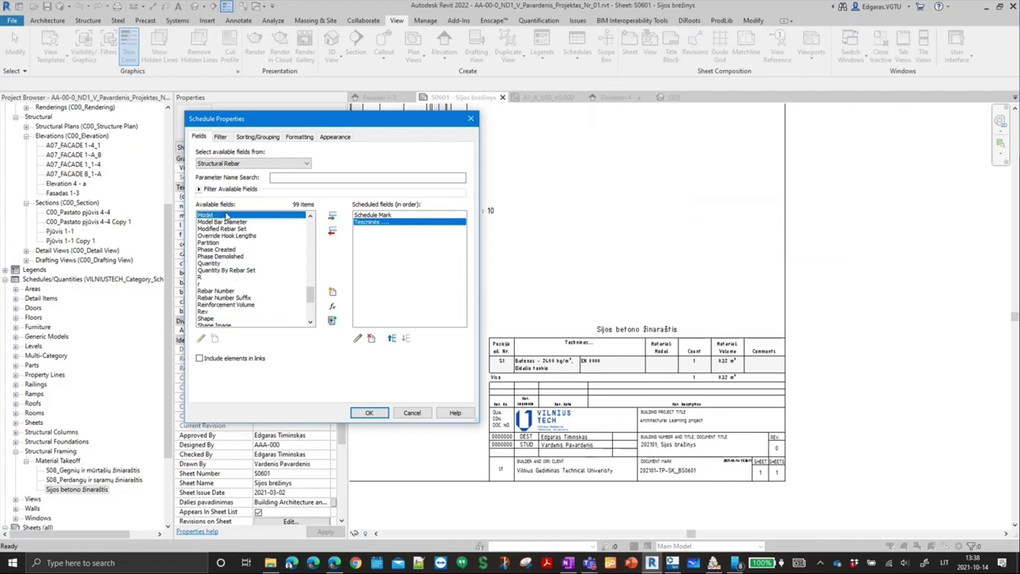
click(332, 215)
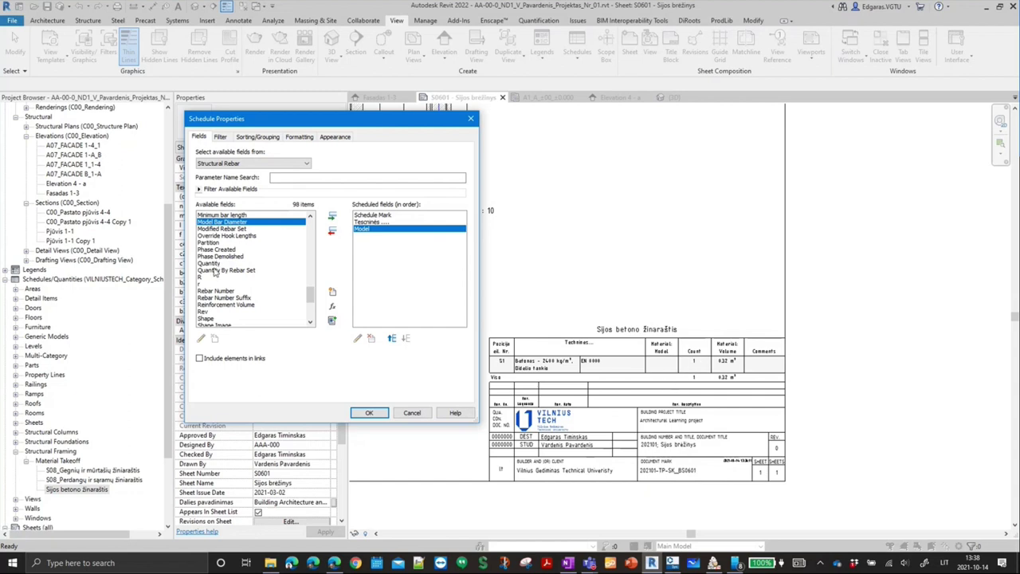
double_click(215, 264)
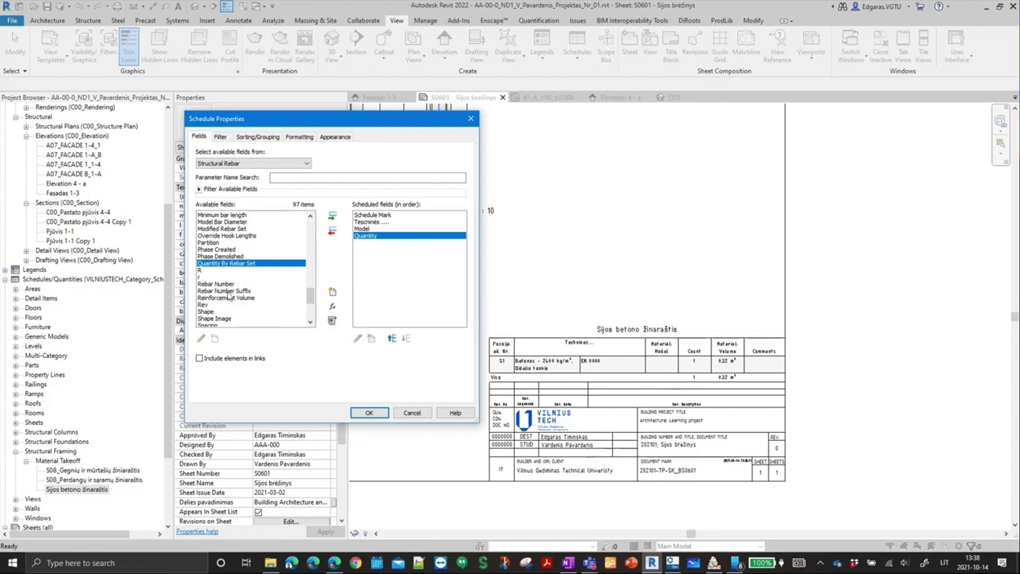
- Add Bar Length and Total Bar Length to the schedule fields
click(226, 291)
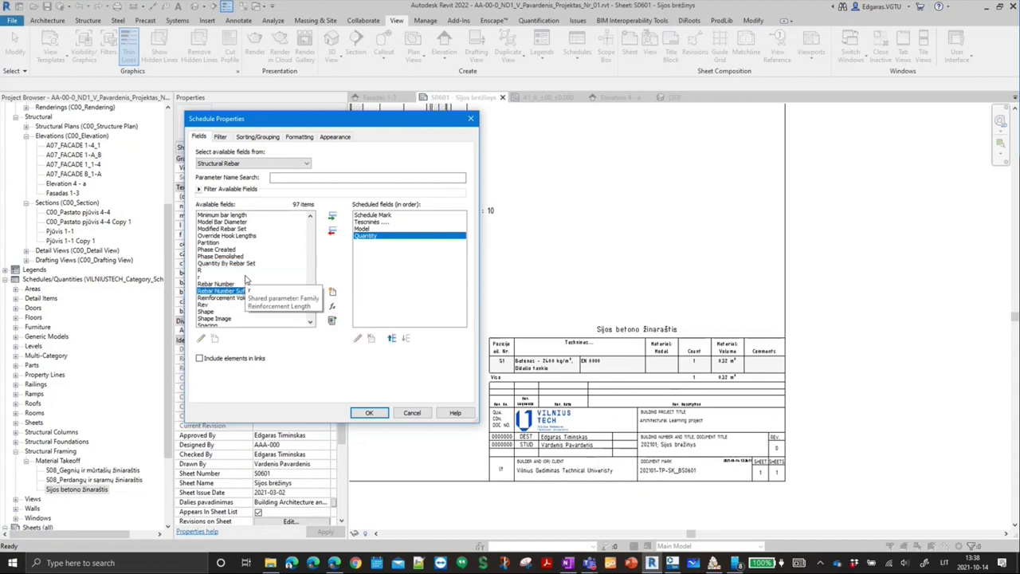
key(b)
double_click(212, 235)
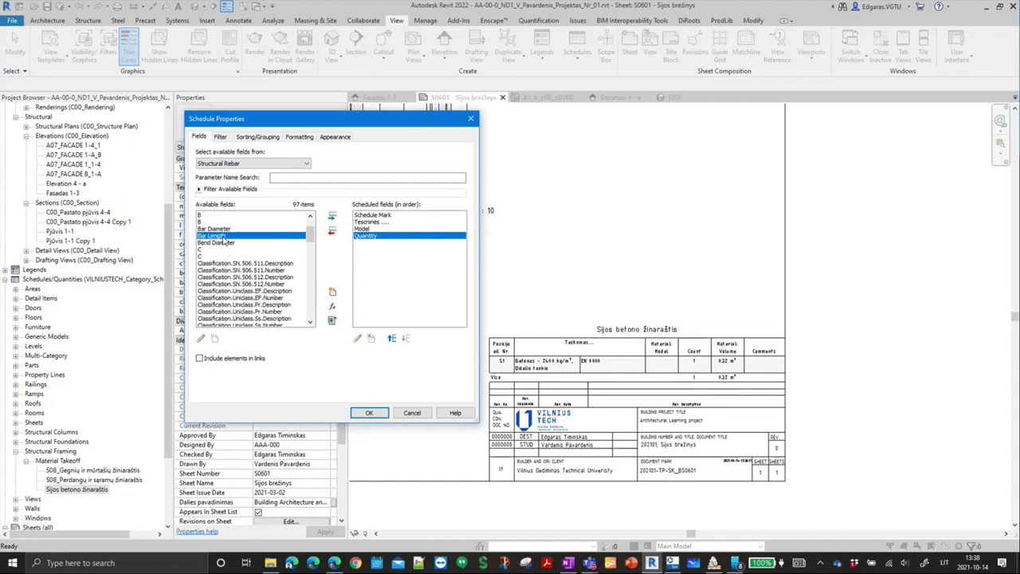
drag(310, 233, 309, 319)
double_click(226, 263)
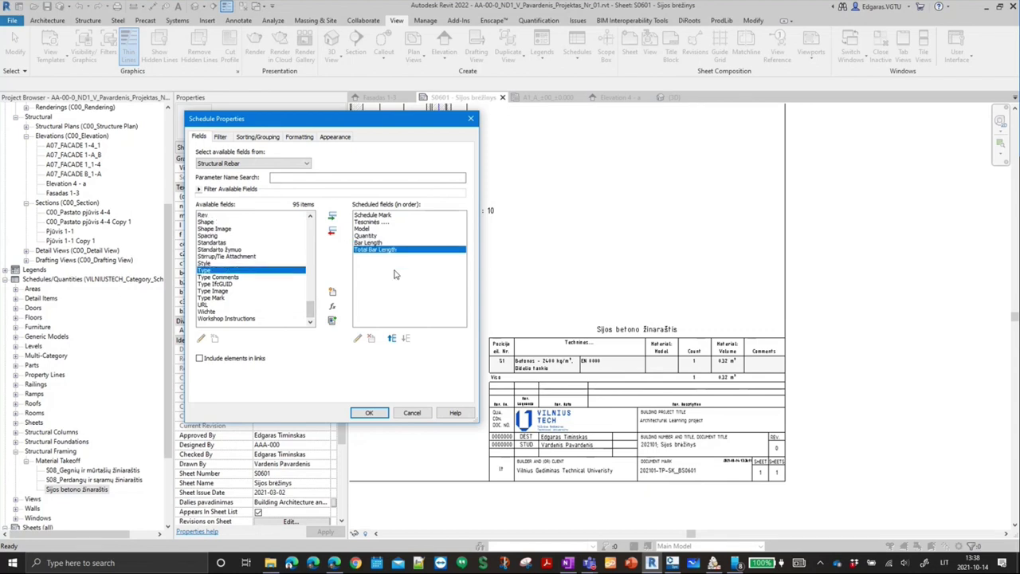
- Check the drawing preview shared in Teams, then return to the Structural Rebar fields
click(590, 562)
click(505, 502)
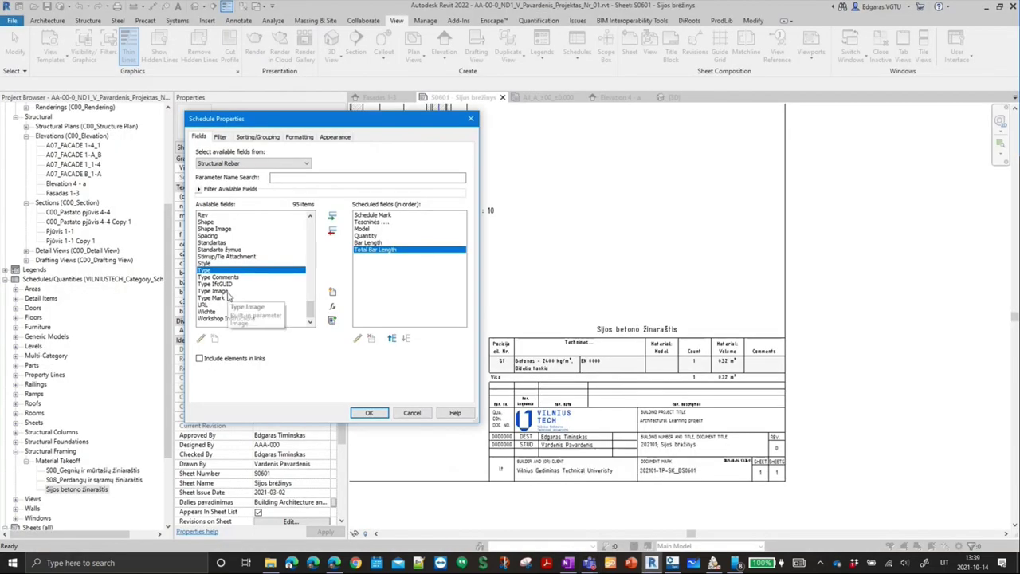
click(270, 165)
click(287, 164)
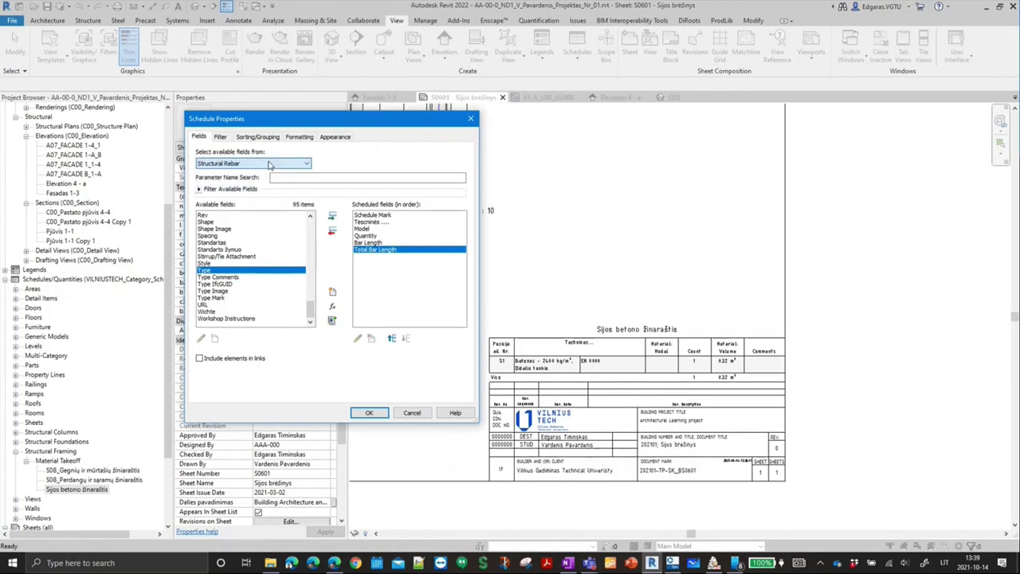
click(271, 292)
drag(314, 309, 312, 278)
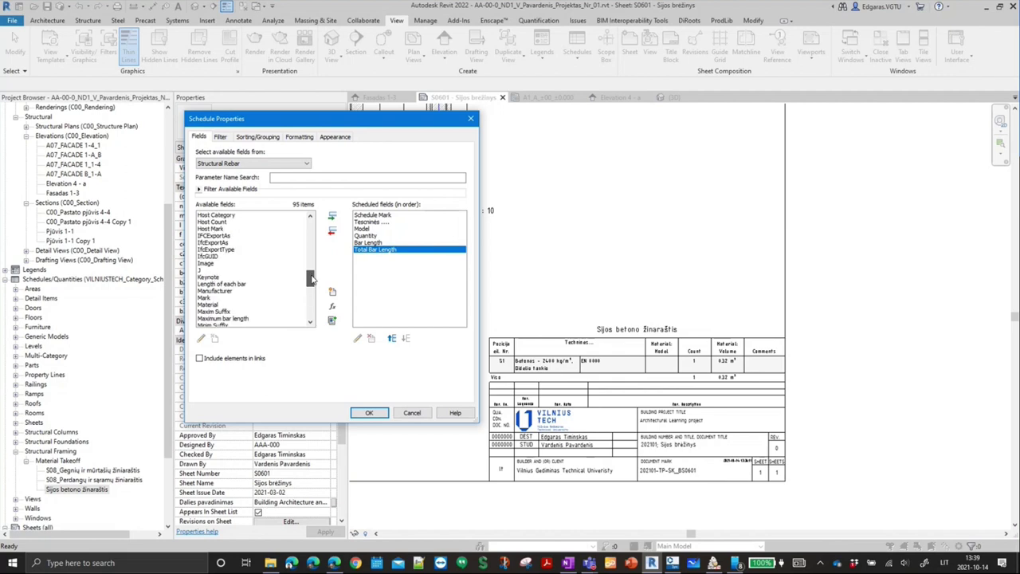
click(232, 292)
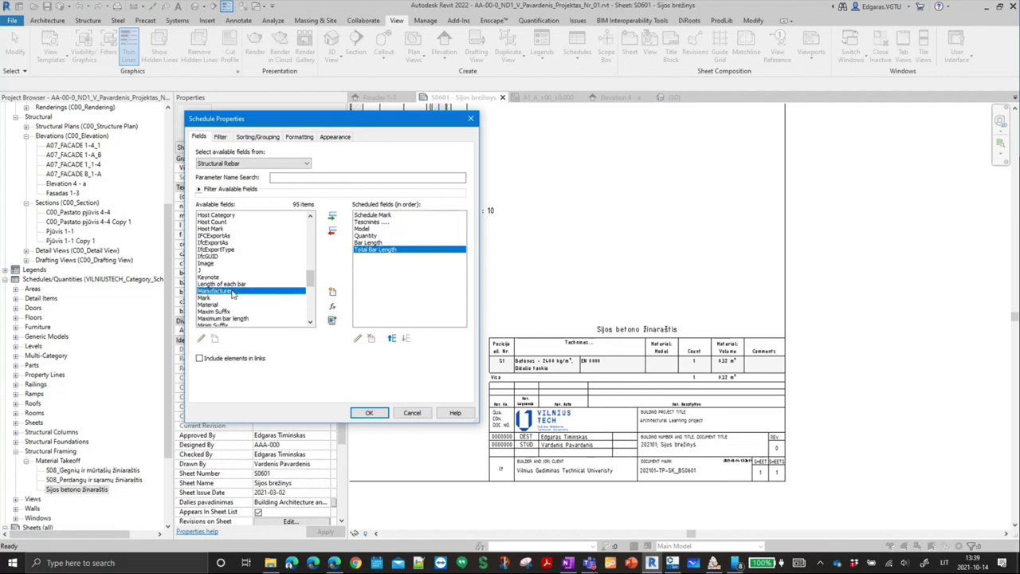
- Add Reinforcement Volume below Total Bar Length in the scheduled fields
scroll(236, 295, down, 2)
scroll(243, 297, down, 2)
scroll(249, 299, down, 1)
scroll(255, 302, down, 1)
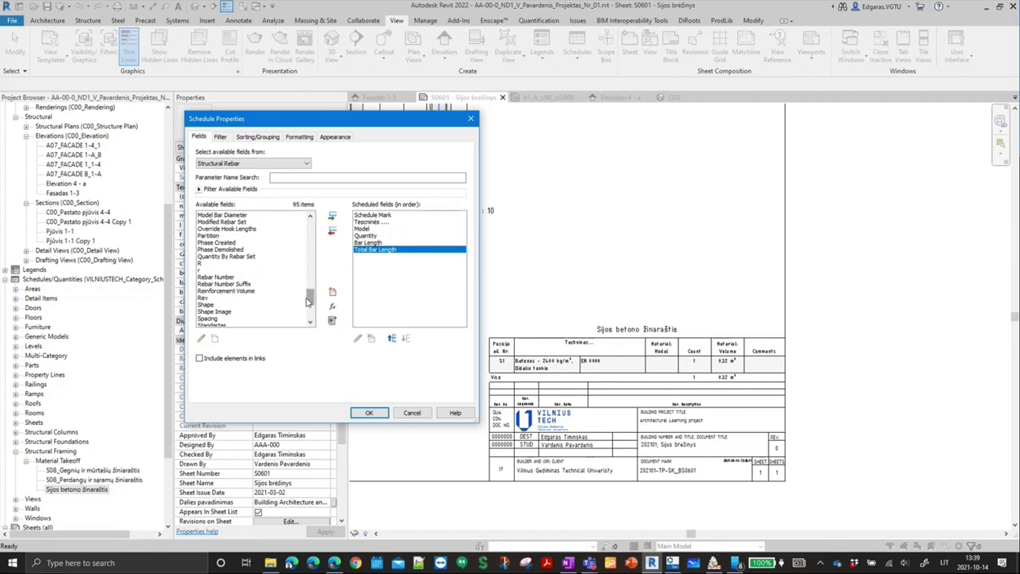
drag(267, 292, 403, 255)
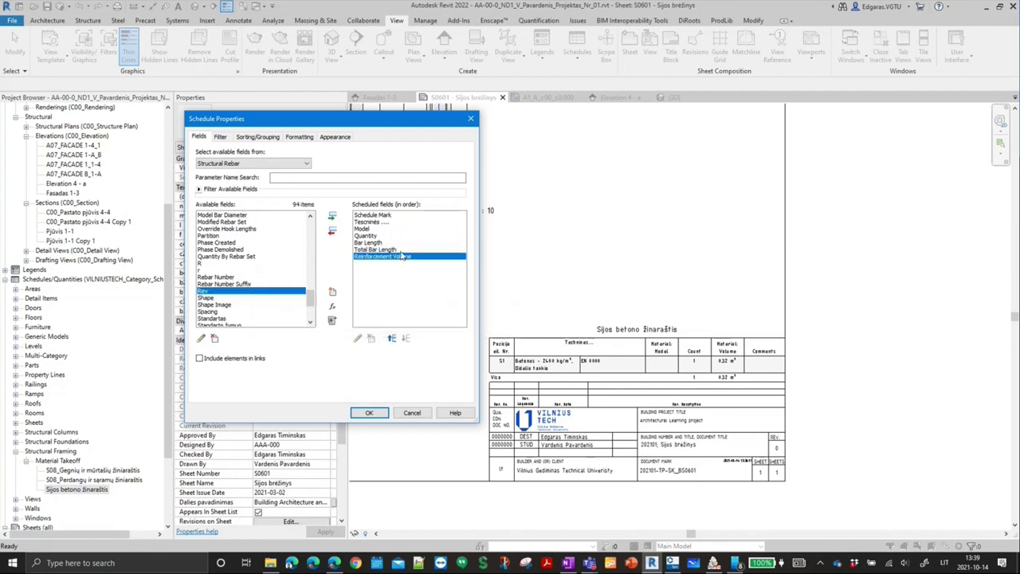
scroll(231, 291, down, 3)
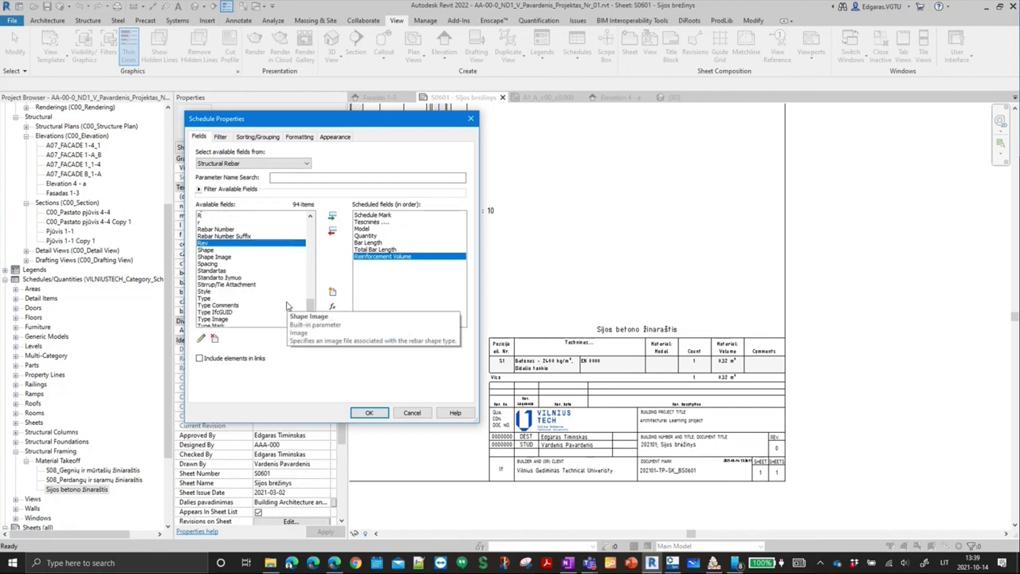
click(229, 285)
key(d)
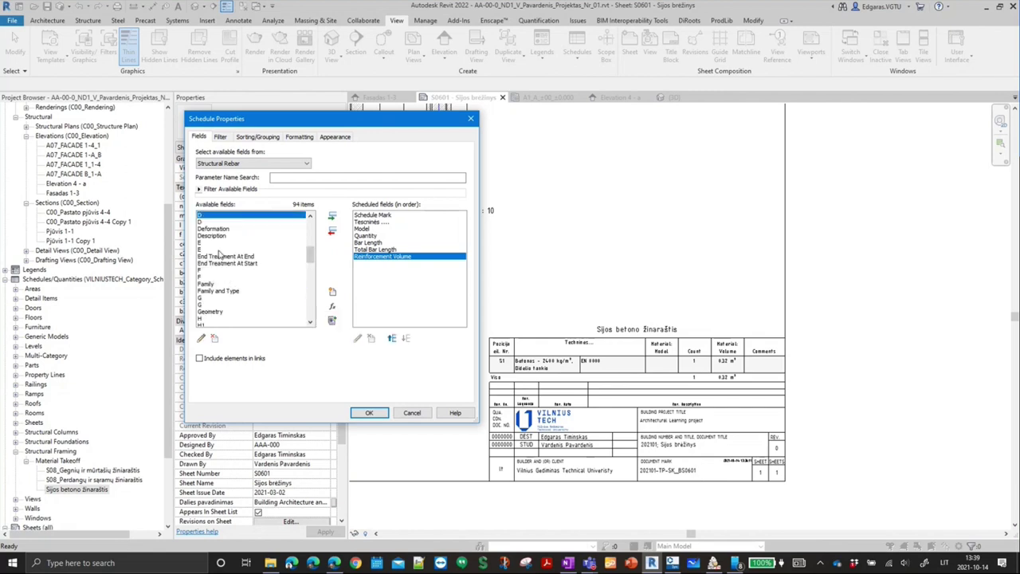
scroll(233, 263, down, 3)
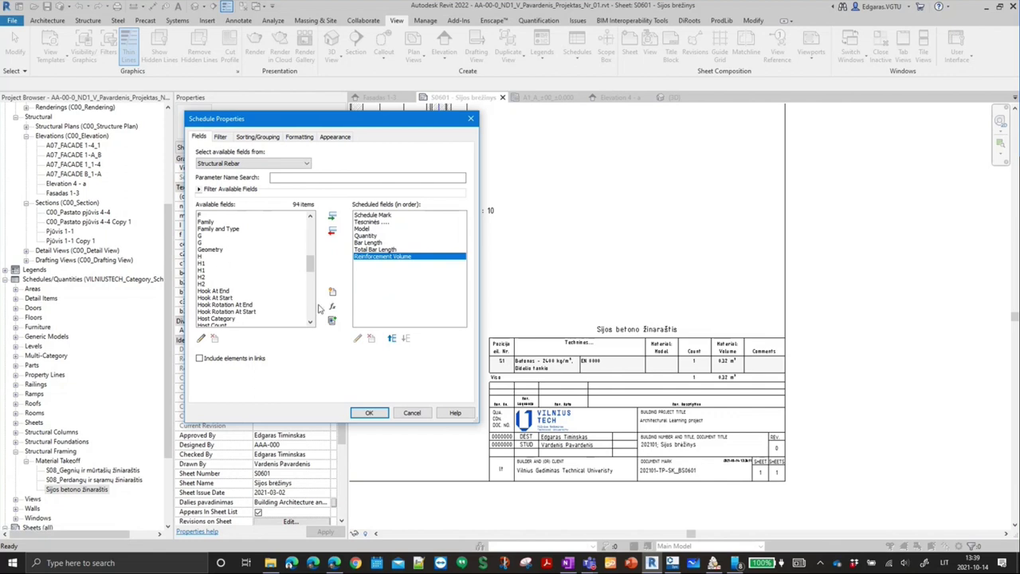
drag(313, 267, 310, 312)
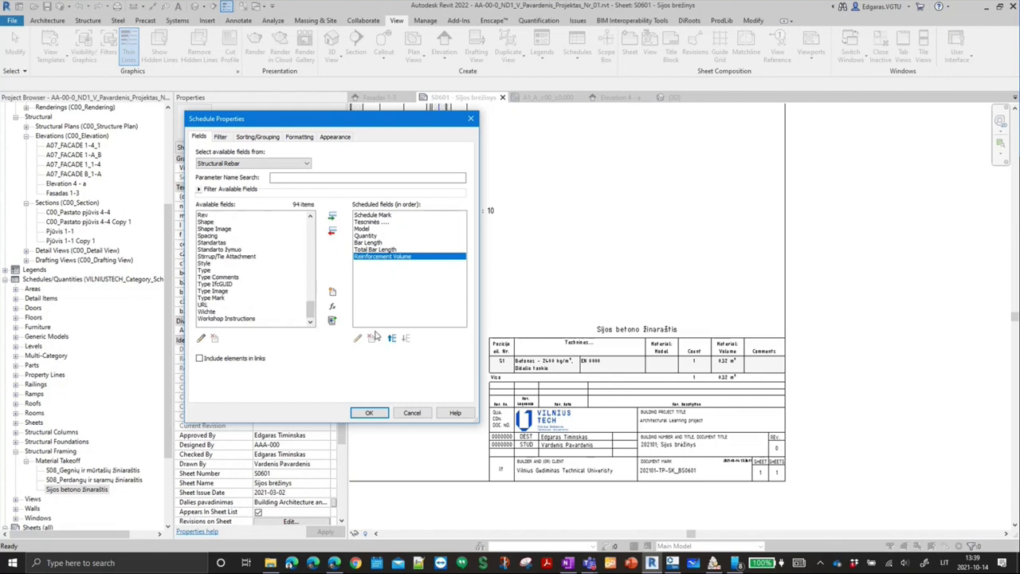
- Create calculated field 'Masė, kg', Structural Mass, formula Reinforcement Volume*7850kg/(1m*1m*1m)
click(334, 307)
drag(314, 206, 540, 181)
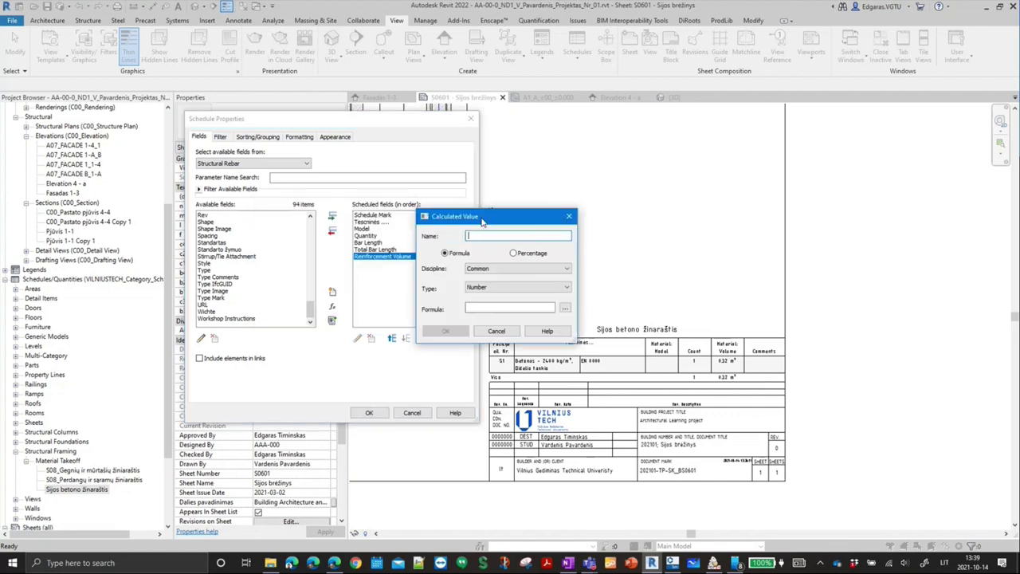
text(Mase)
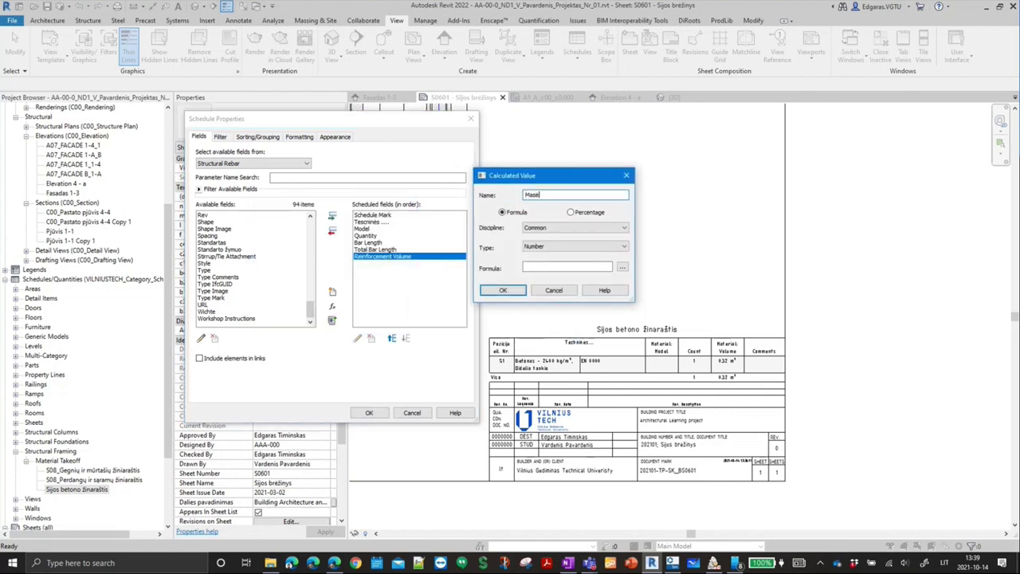
text(, kg)
click(548, 230)
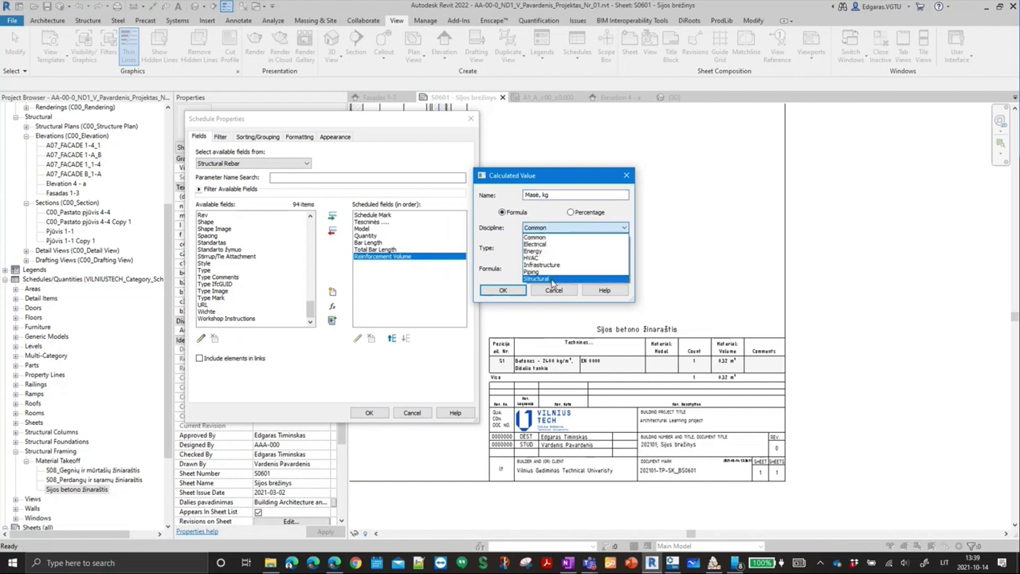
click(552, 278)
click(569, 248)
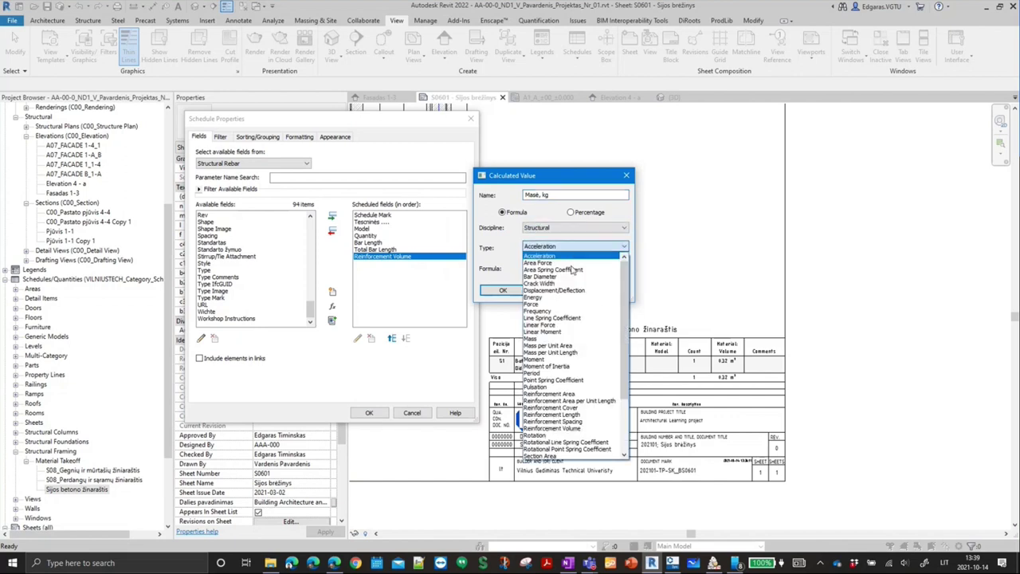
click(565, 340)
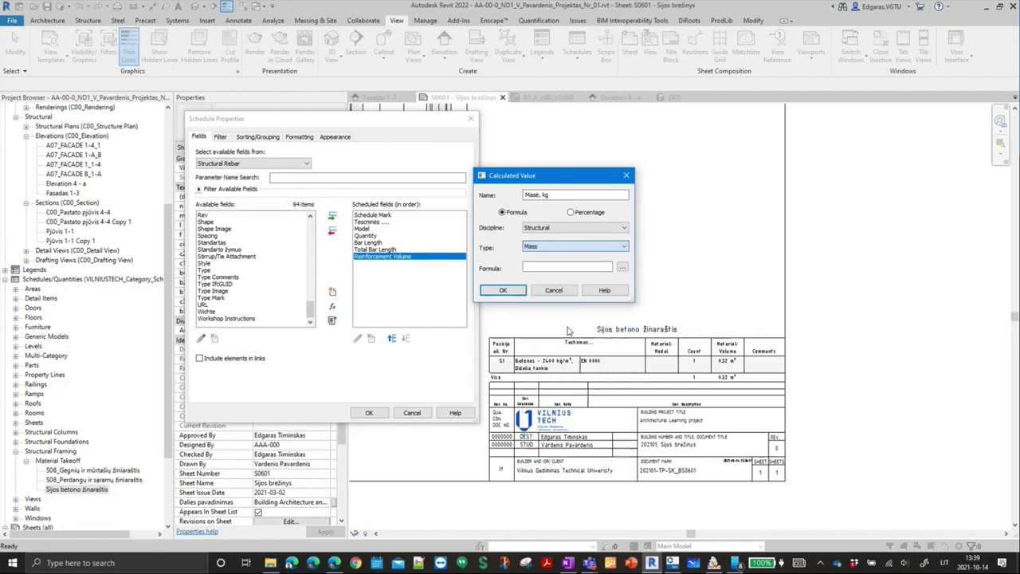
click(624, 268)
double_click(526, 229)
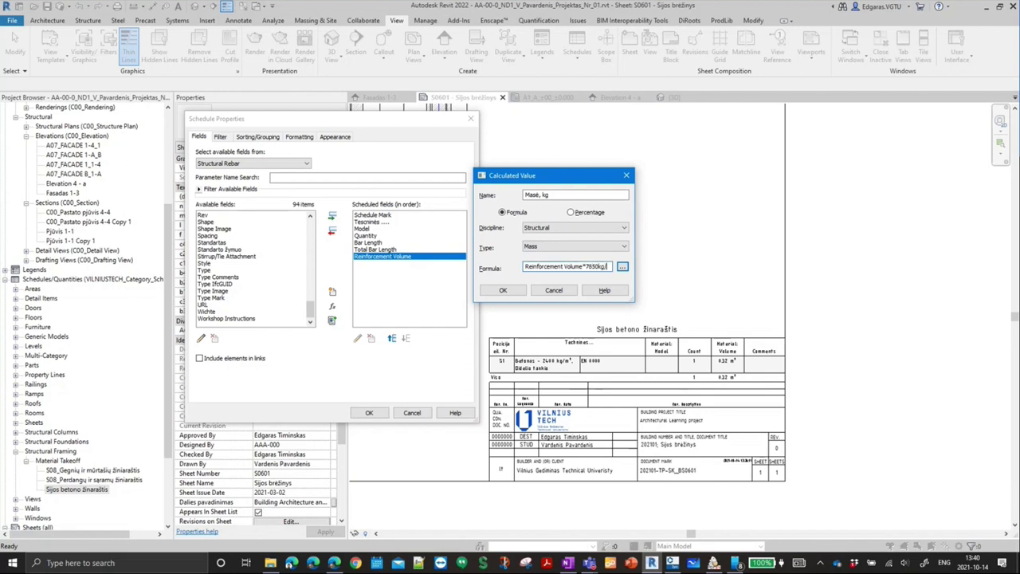
text())
text(1)
text(m)
text(*1m)
text(*1)
text(m)
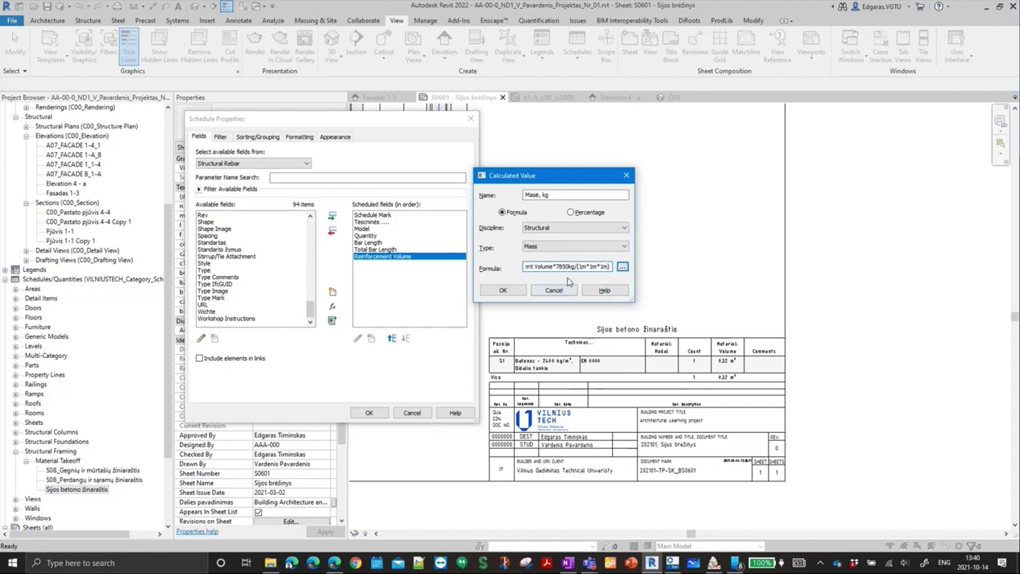
click(502, 290)
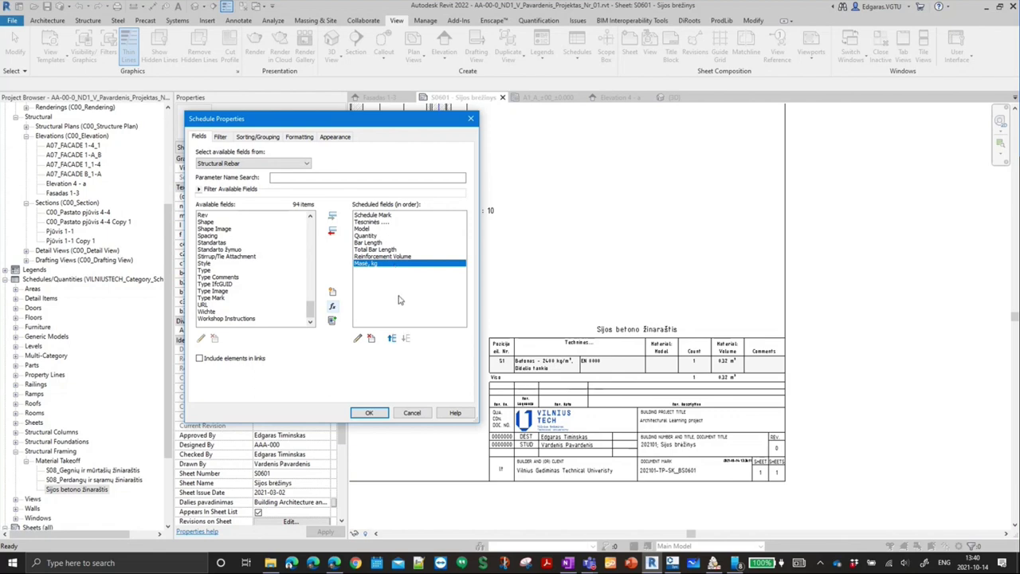
- Add the Comments field to the rebar schedule
click(227, 292)
key(c)
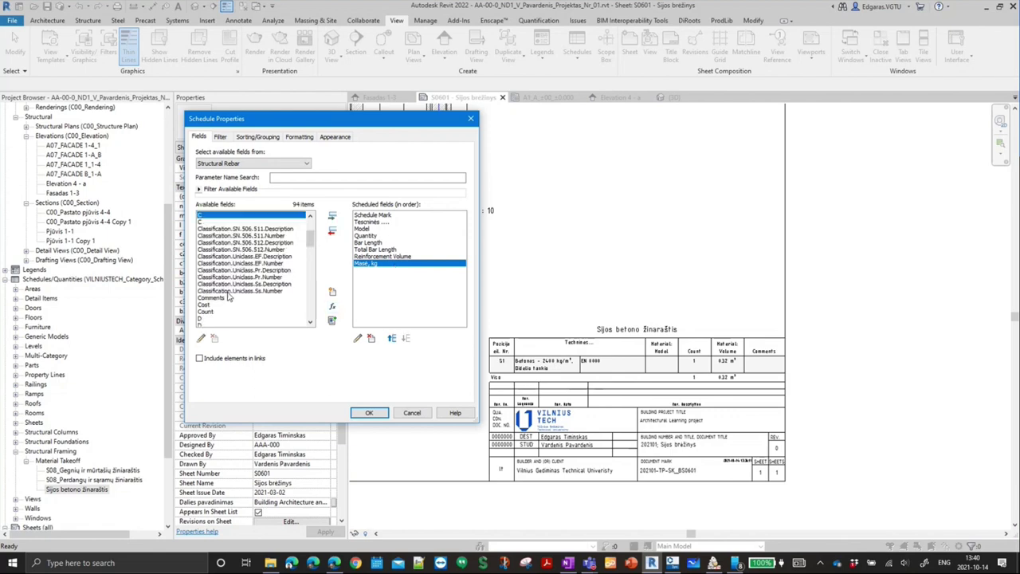
click(219, 301)
double_click(219, 301)
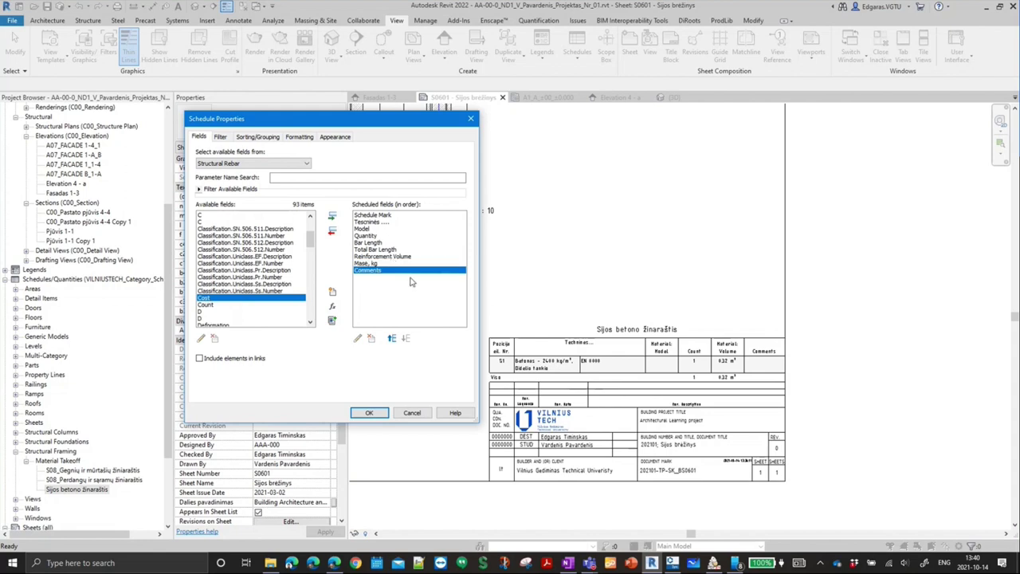
- Sort by Schedule Mark, show a 'Viso' title-and-totals grand total, and turn off Itemize
click(242, 140)
click(275, 153)
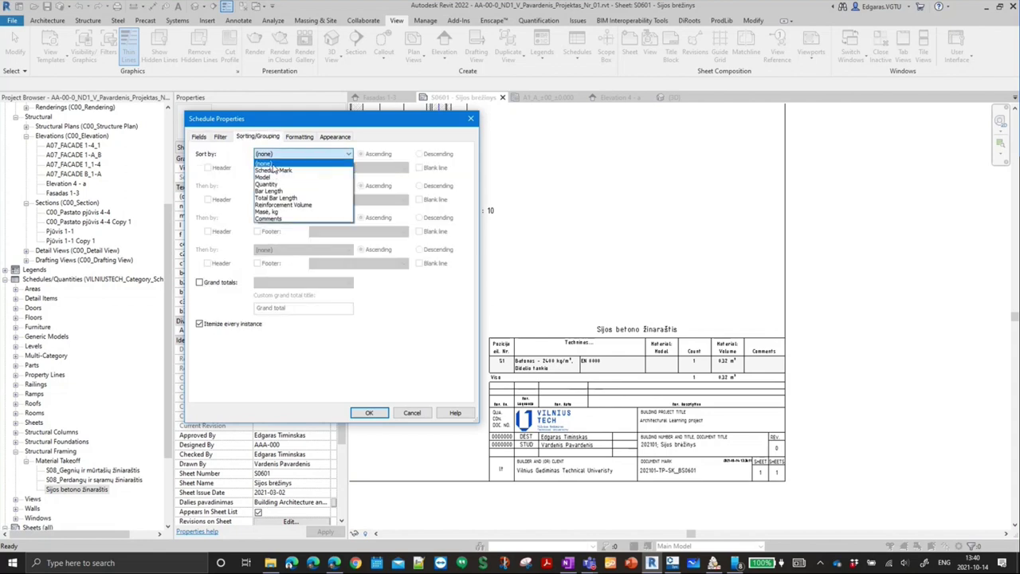
click(278, 172)
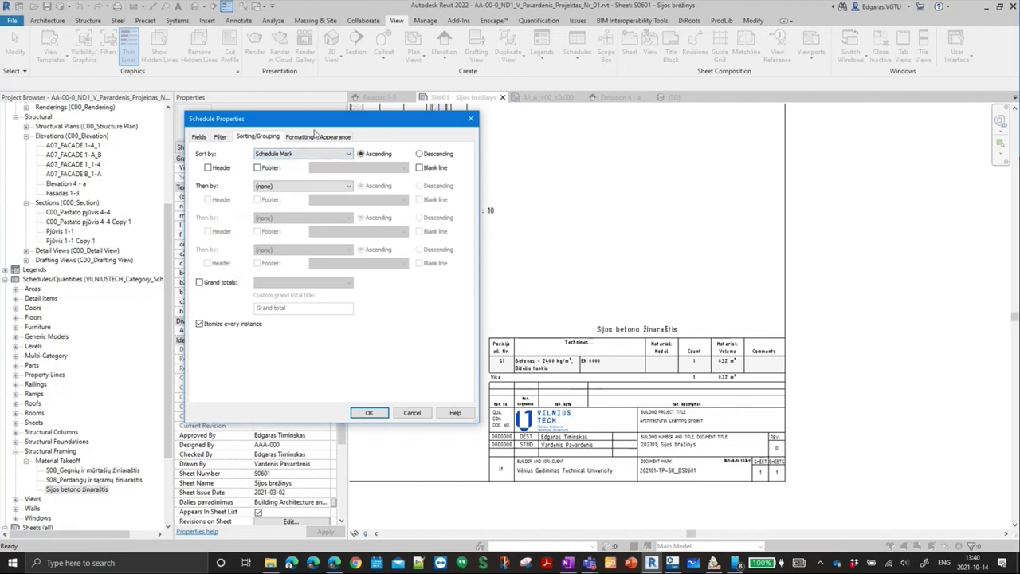
click(218, 283)
click(280, 284)
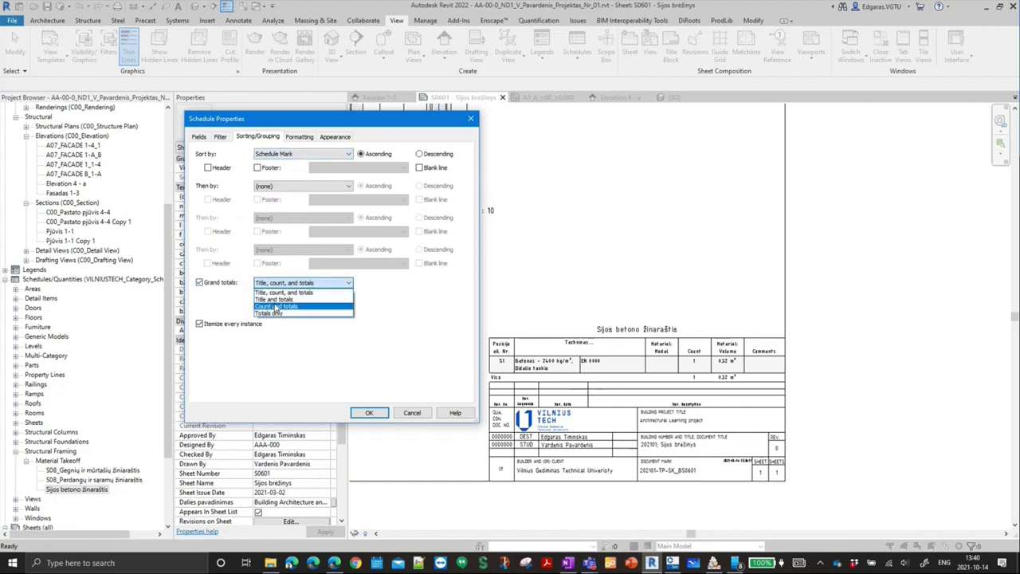
click(279, 299)
key(Tab)
text(V)
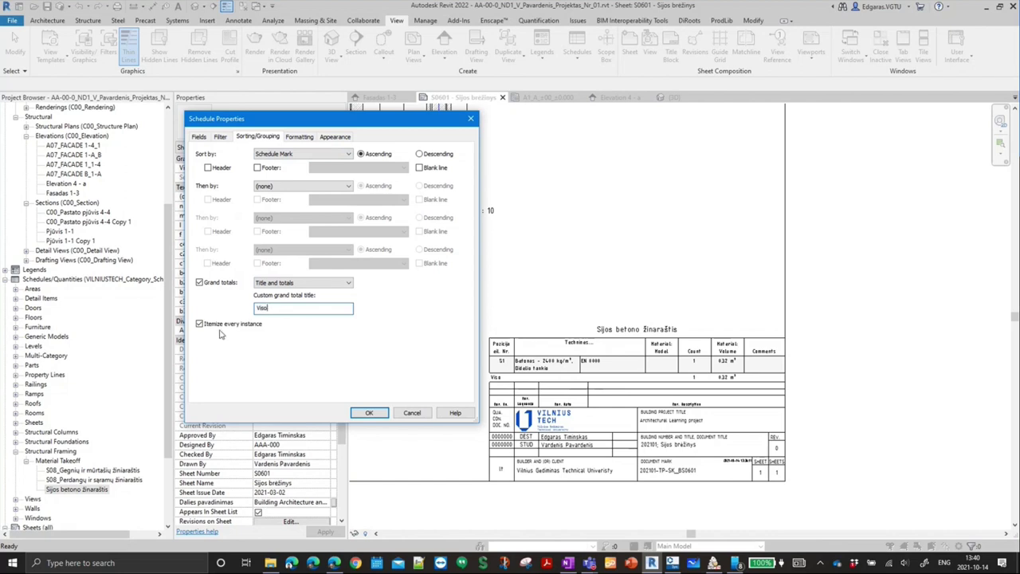
click(252, 324)
- Set Bar Length as the second sort field
click(294, 186)
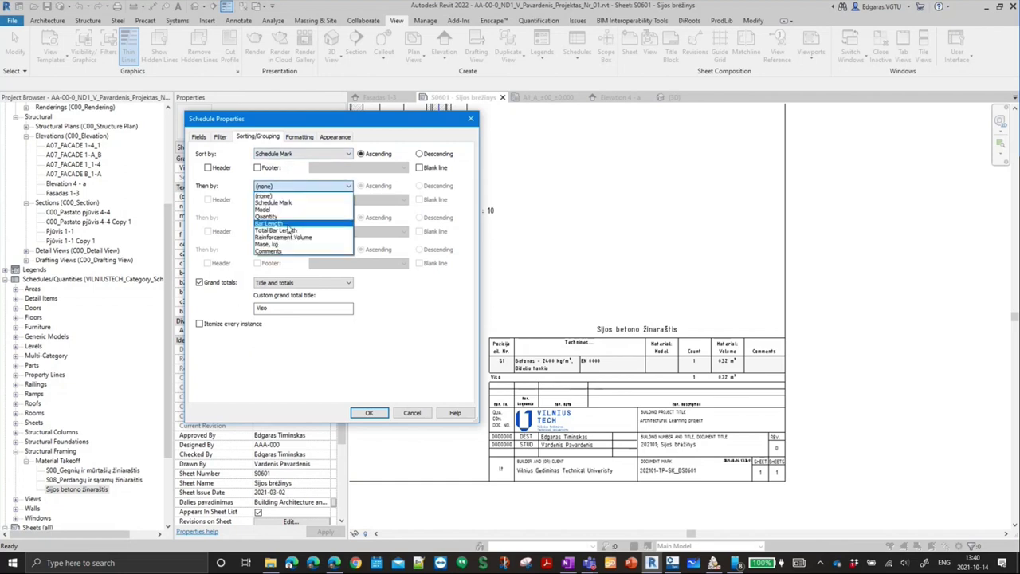
click(289, 224)
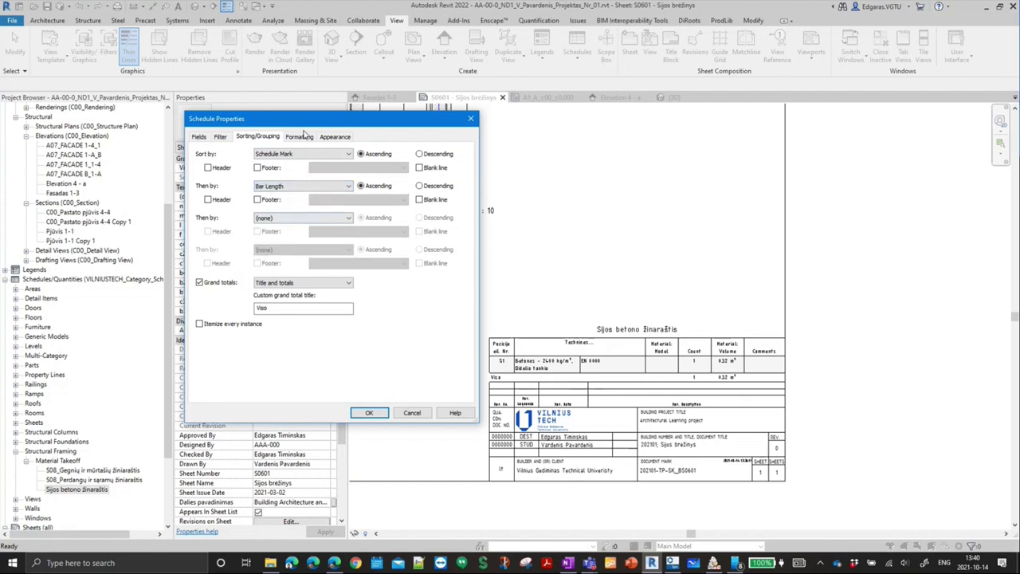
click(299, 186)
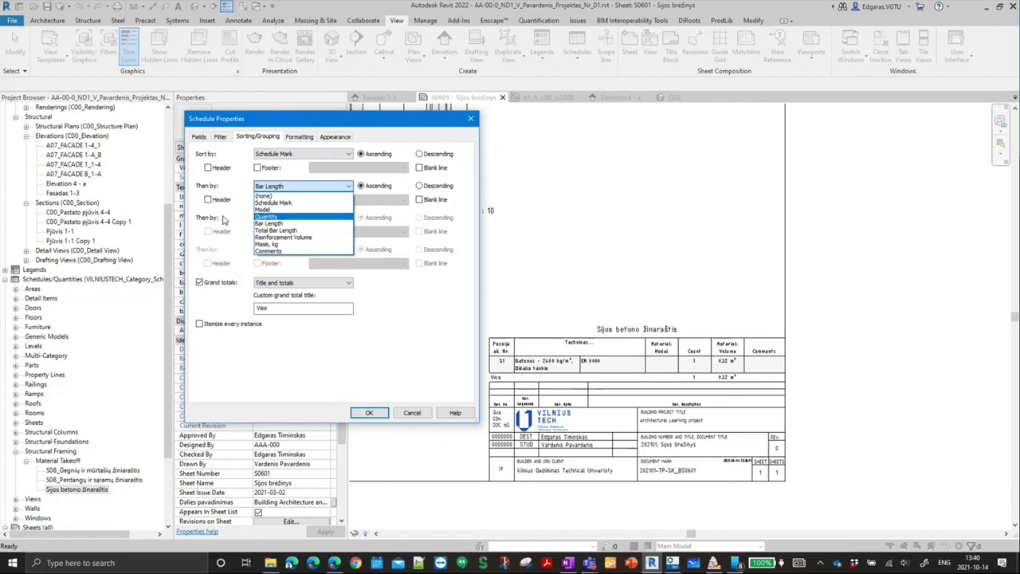
click(283, 223)
- Add Bar Diameter as a field and sort second by Bar Diameter, third by Bar Length
click(198, 136)
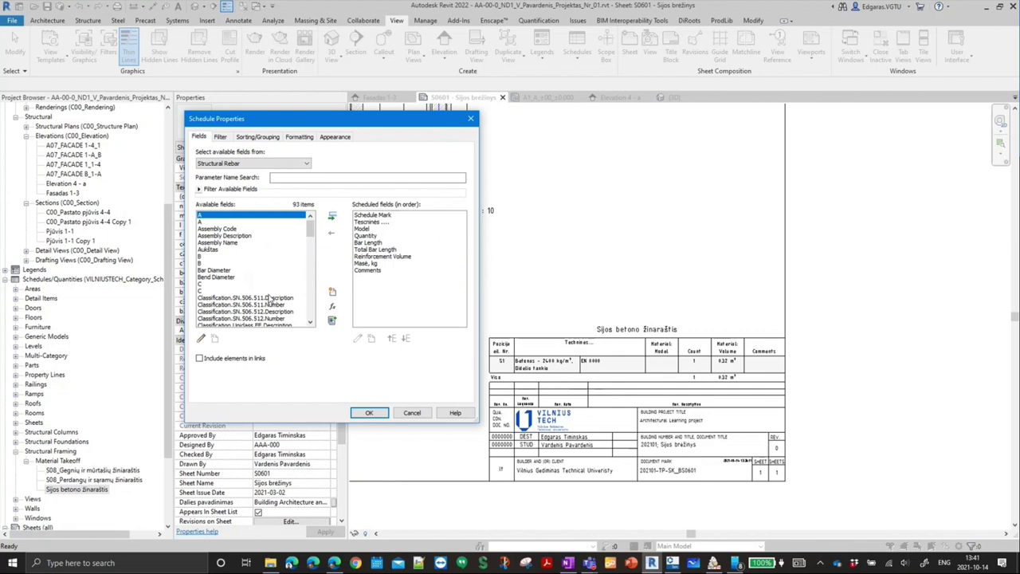
drag(215, 270, 404, 285)
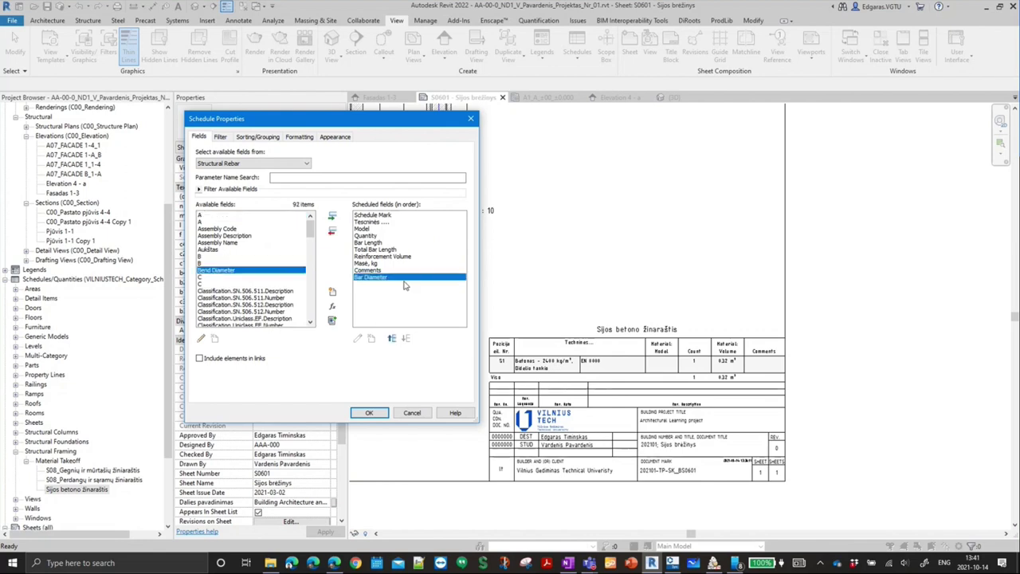
click(265, 139)
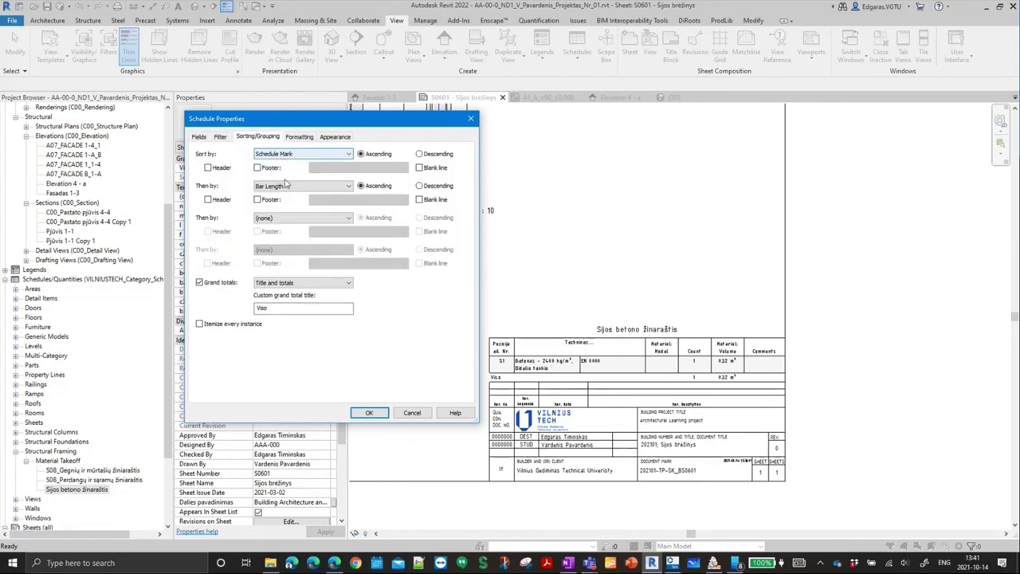
click(285, 185)
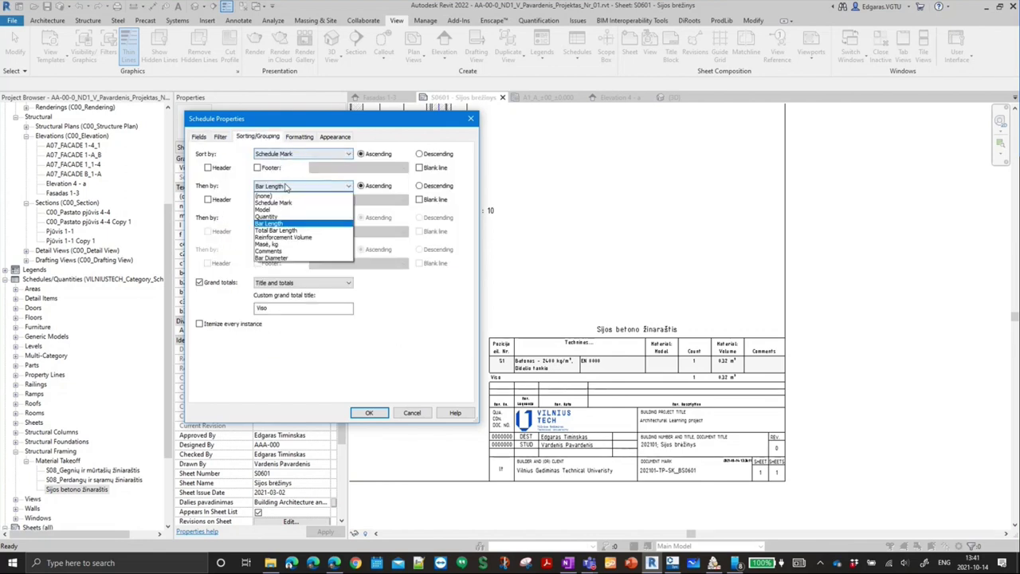
click(291, 259)
click(293, 217)
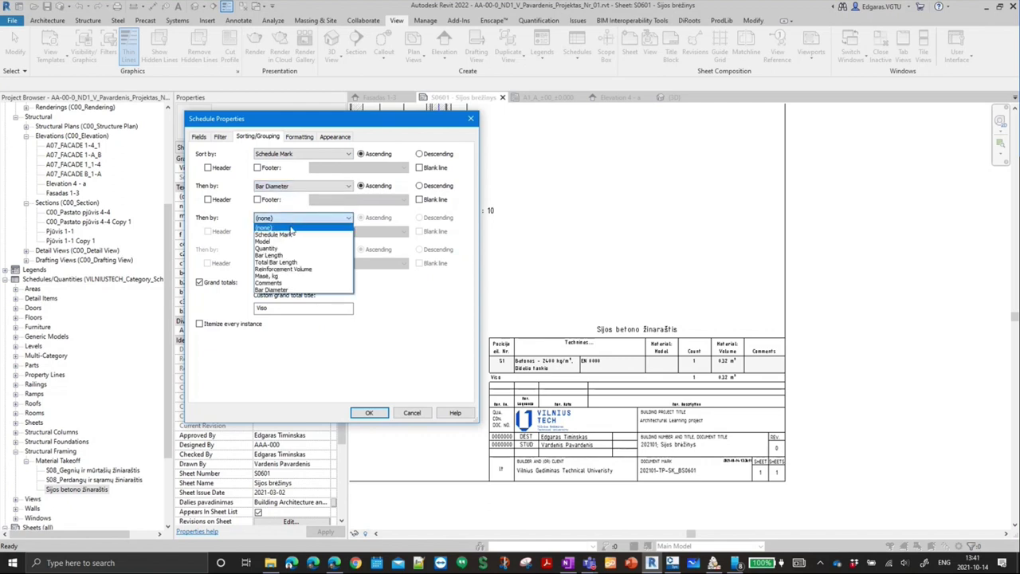
click(289, 262)
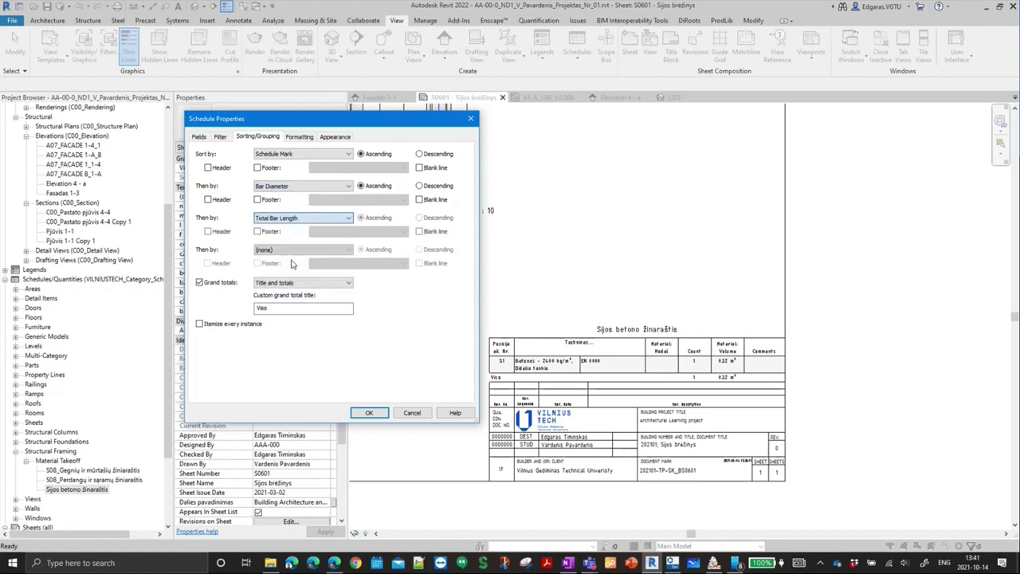
click(299, 218)
click(284, 255)
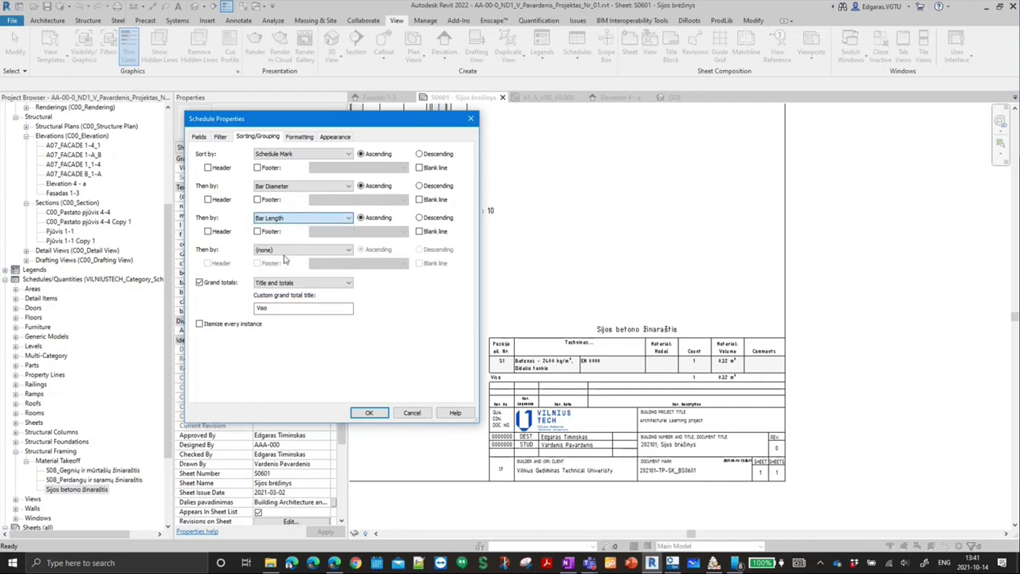
- Make the Masė, kg column calculate totals, keeping it left-aligned
click(306, 140)
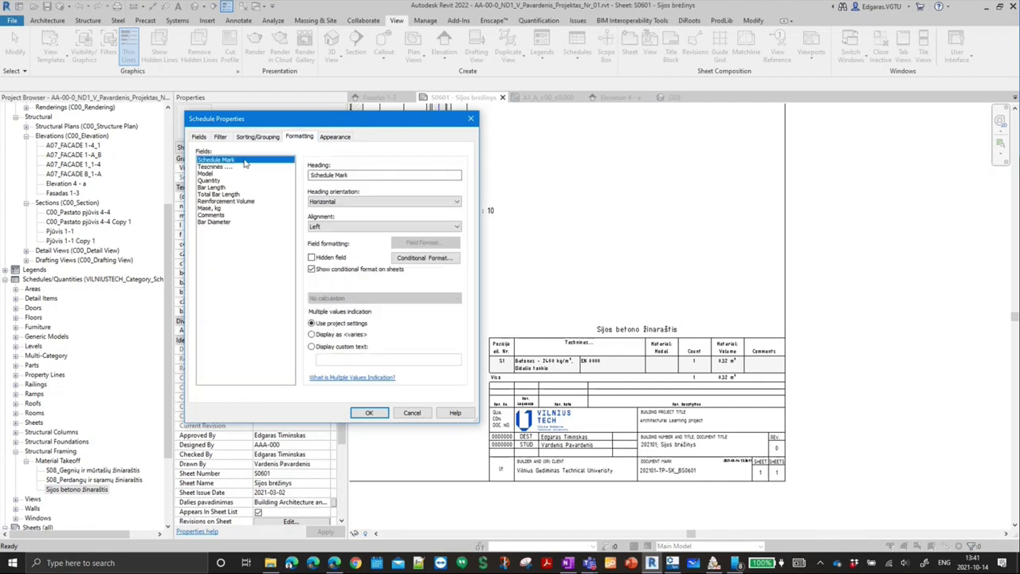
click(212, 215)
click(213, 222)
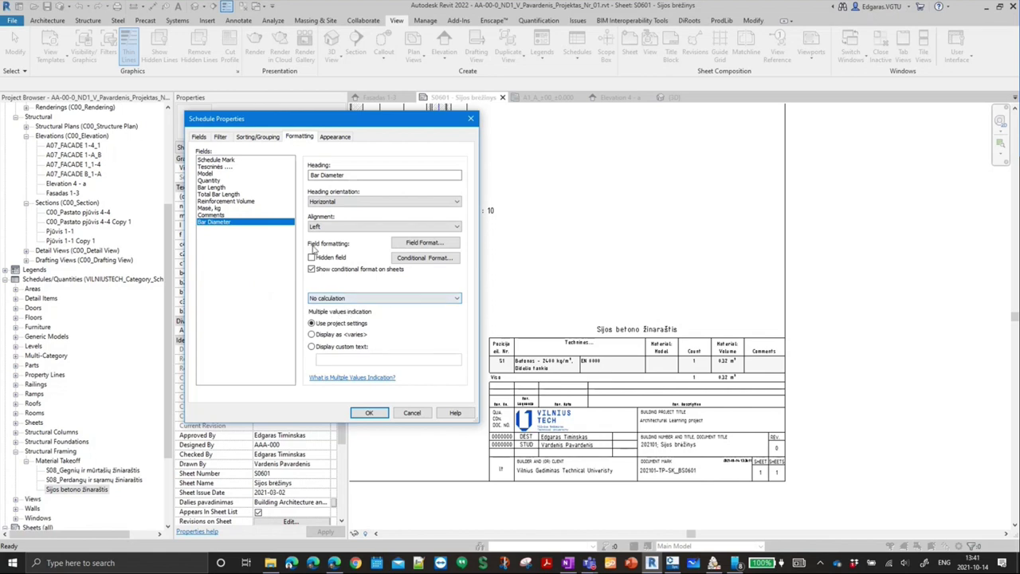
click(223, 208)
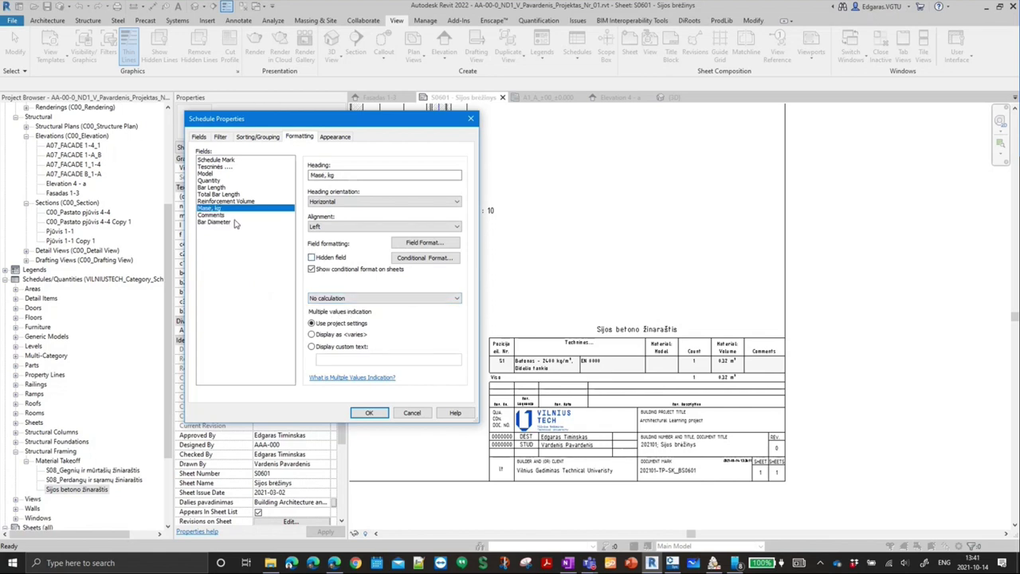
click(351, 299)
click(350, 315)
click(336, 227)
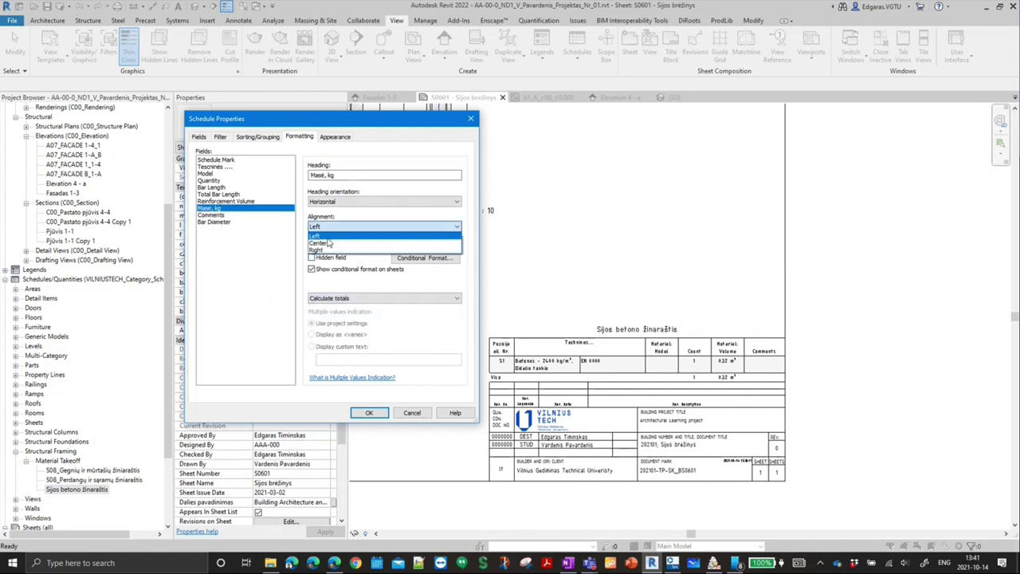
click(335, 233)
- Make the Total Bar Length column calculate totals
click(216, 202)
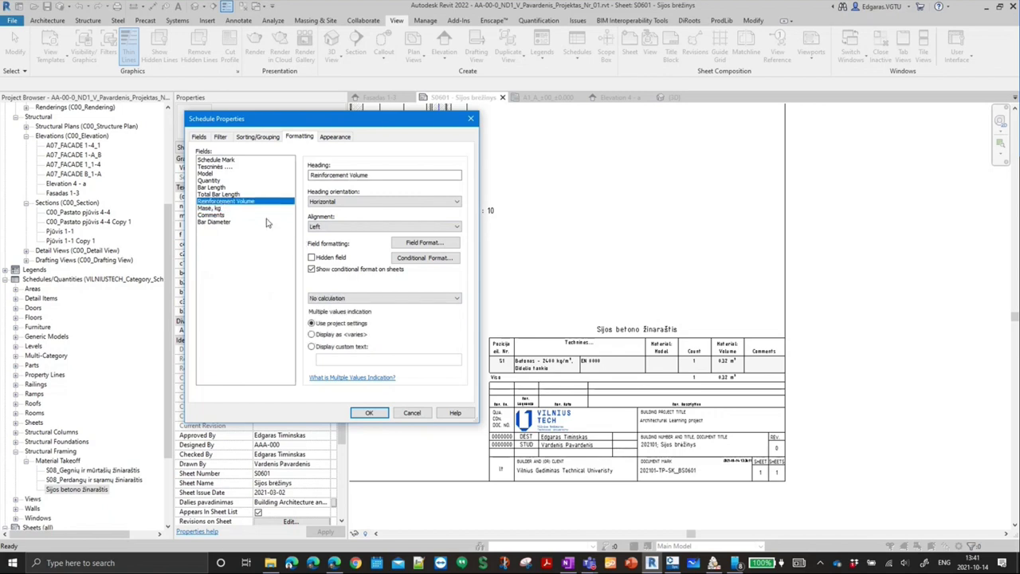
click(224, 195)
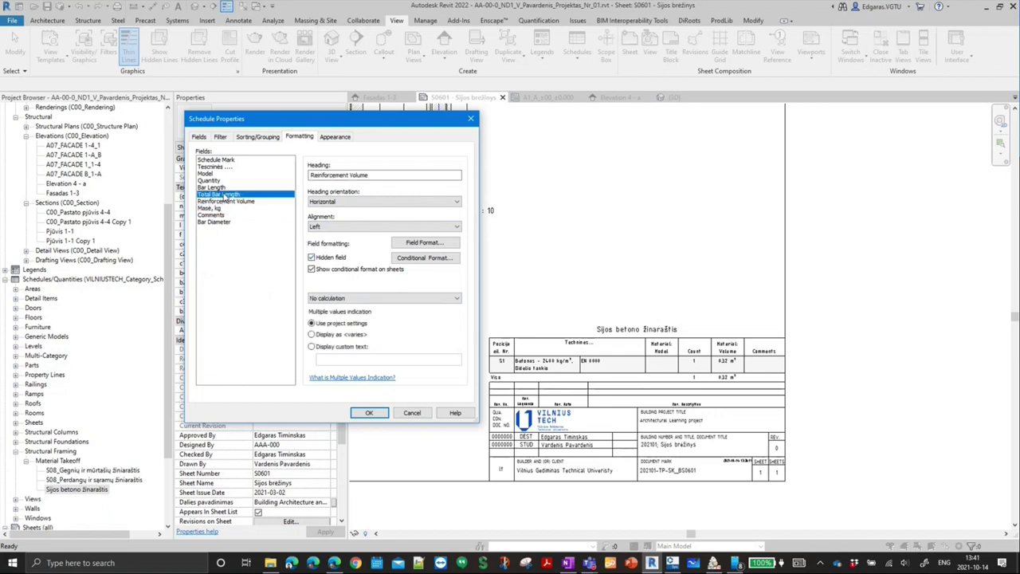
click(330, 299)
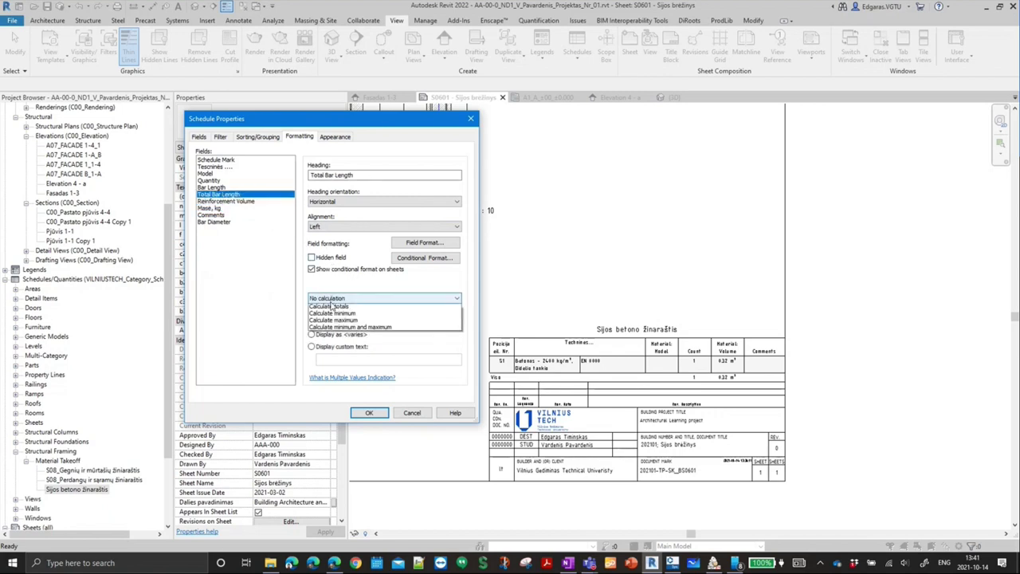
click(334, 313)
- Total the Quantity column, centre Quantity and Bar Length values, and apply the formatting
click(212, 188)
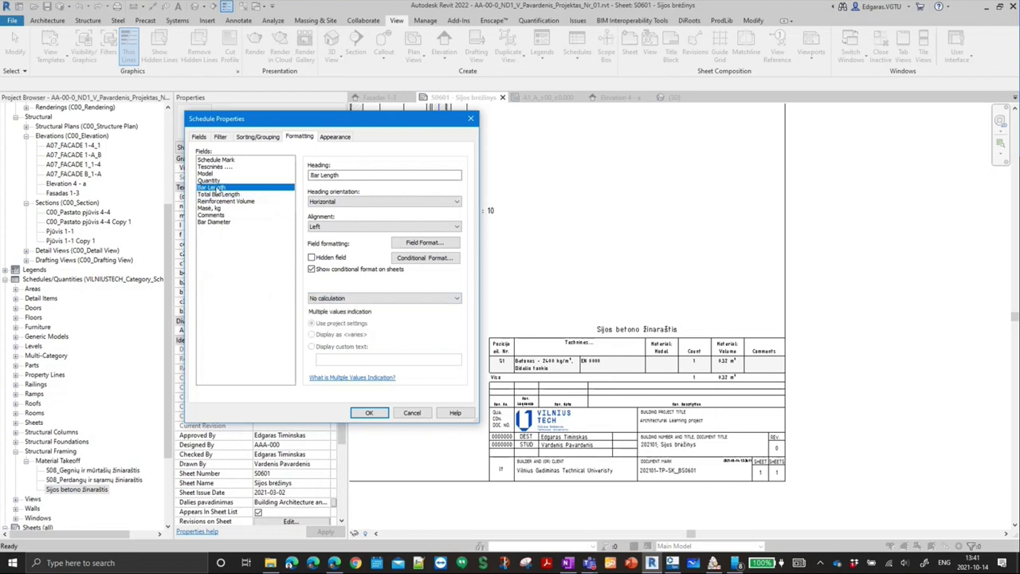
click(214, 180)
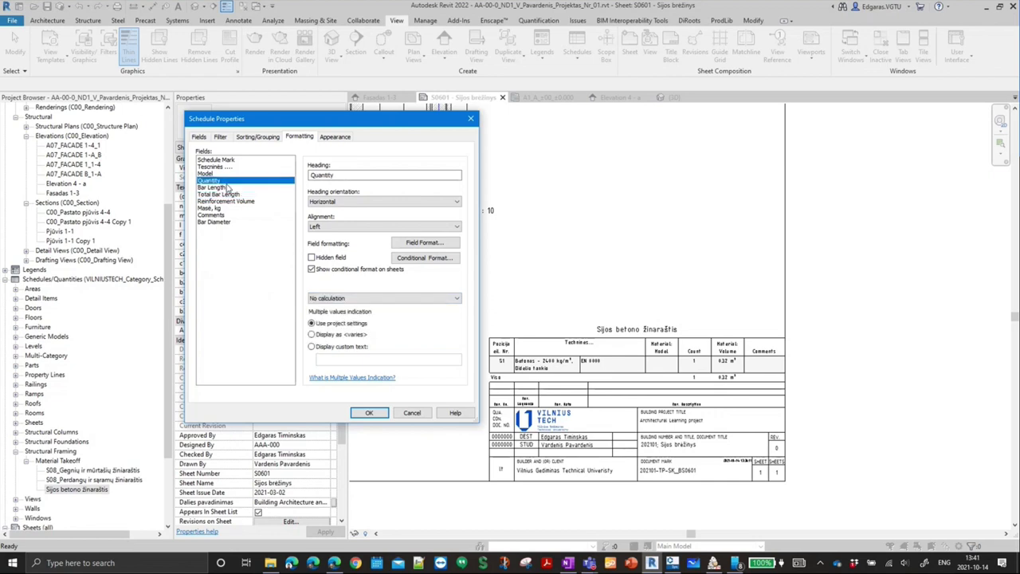
click(335, 298)
click(338, 314)
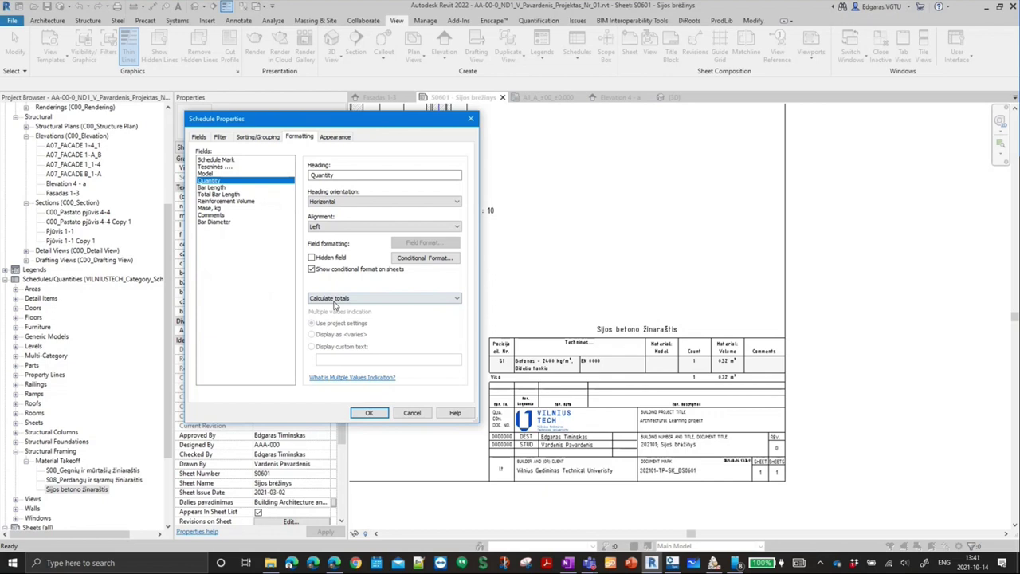
click(336, 227)
click(324, 244)
click(212, 187)
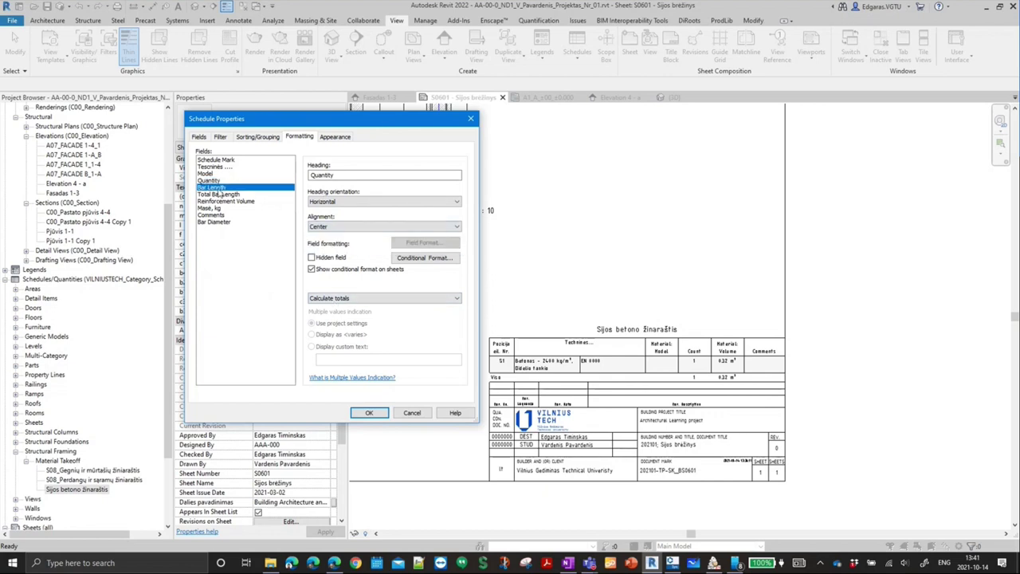
click(335, 228)
click(334, 245)
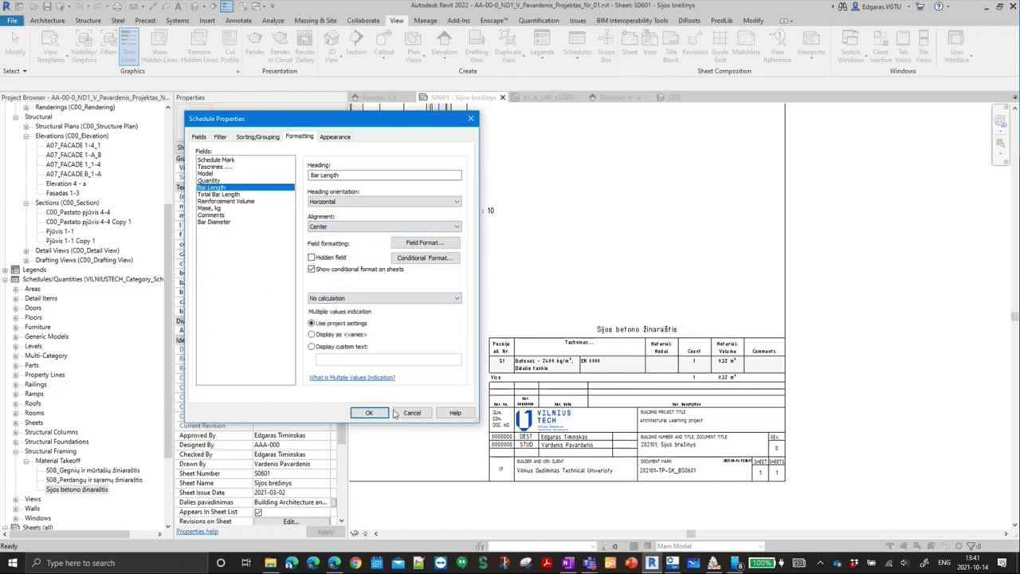
click(369, 413)
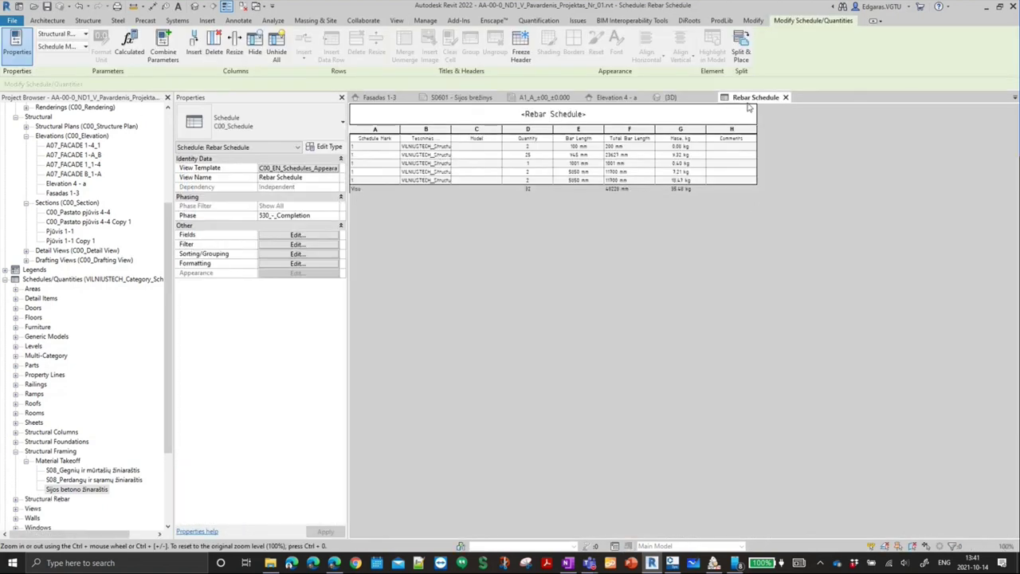
- Drag Rebar Schedule from Structural Rebar > Building Component Schedule onto S0601 above the concrete table
click(785, 98)
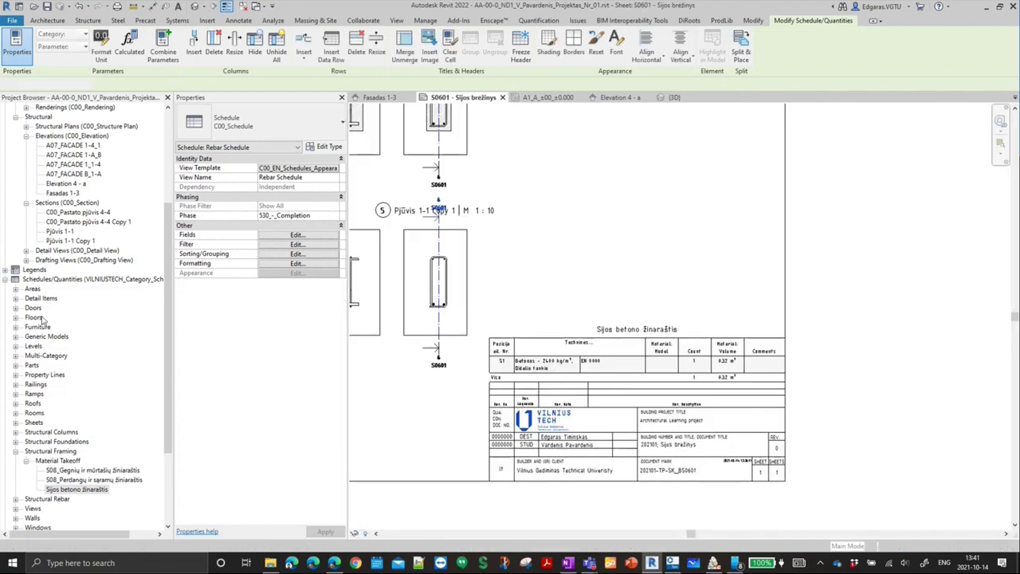
click(34, 413)
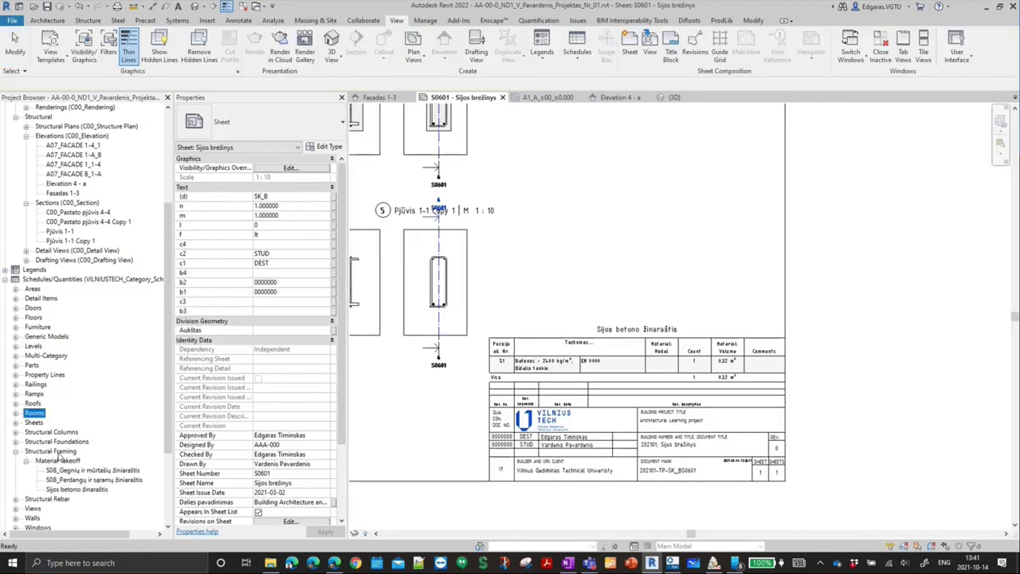
double_click(46, 499)
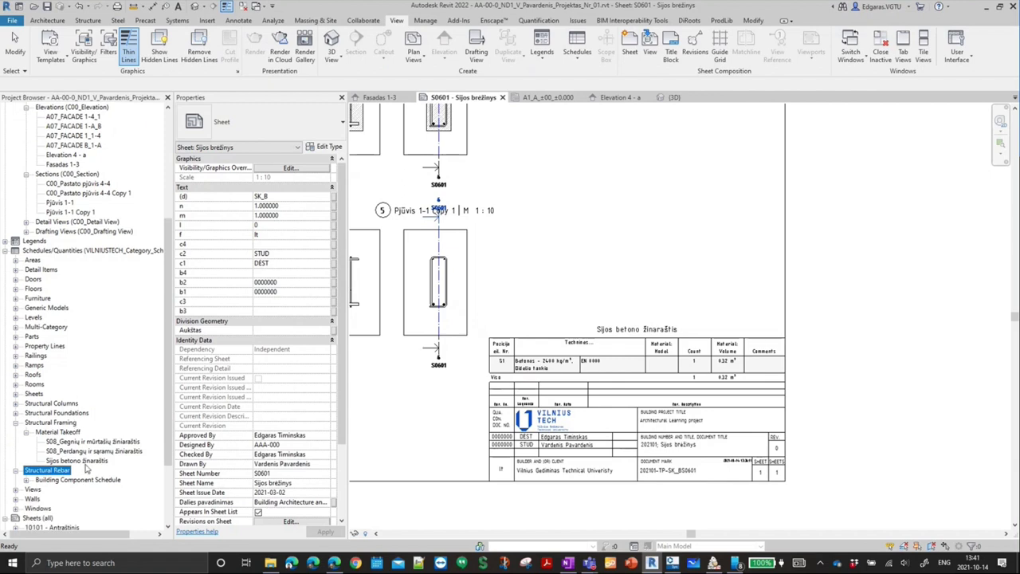
double_click(87, 481)
click(69, 461)
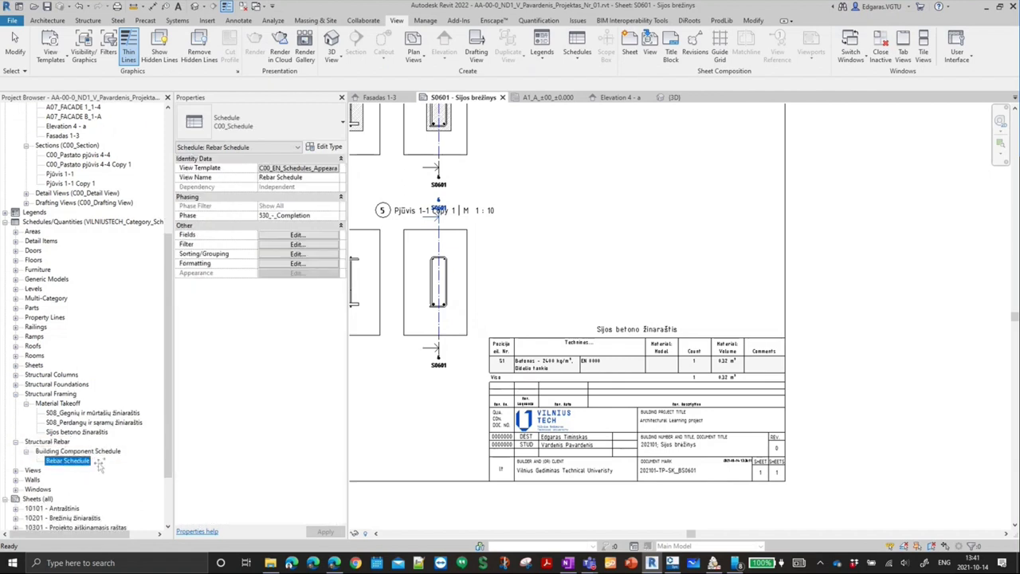
drag(665, 246, 610, 266)
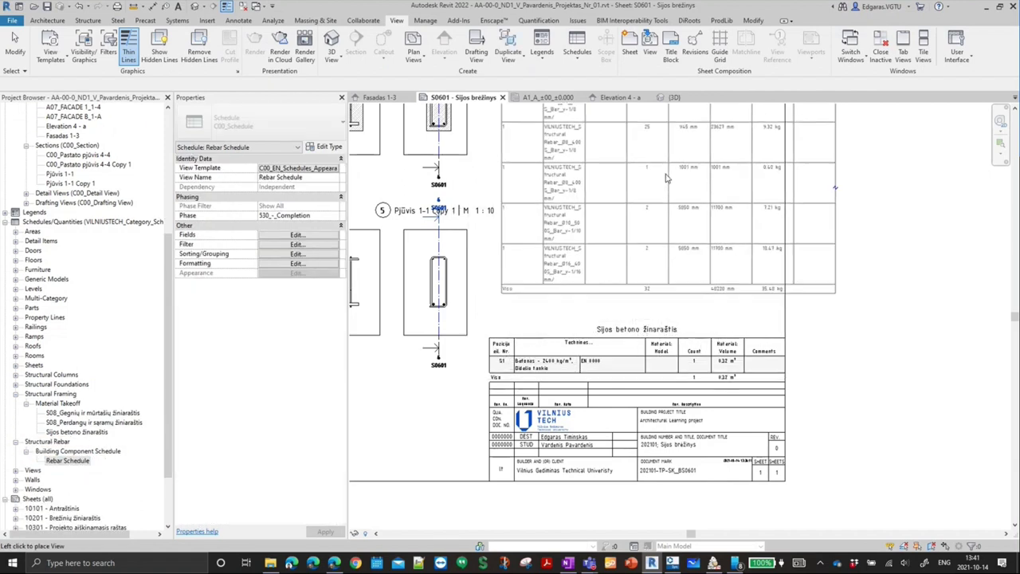
click(660, 192)
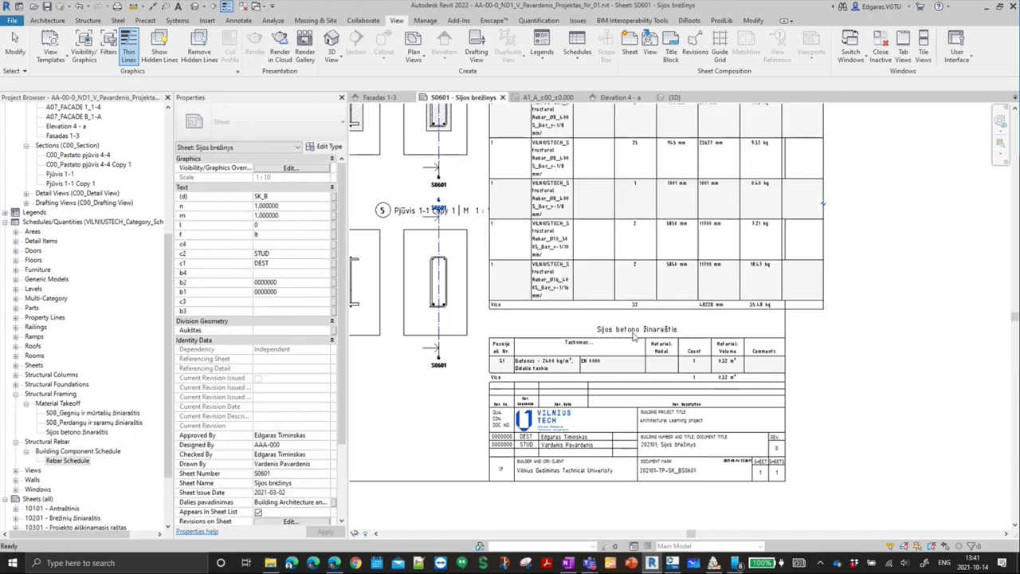
- Narrow the Rebar Schedule's Schedule Mark, Quantity and Mass columns and check the layout
click(642, 207)
scroll(642, 181, up, 2)
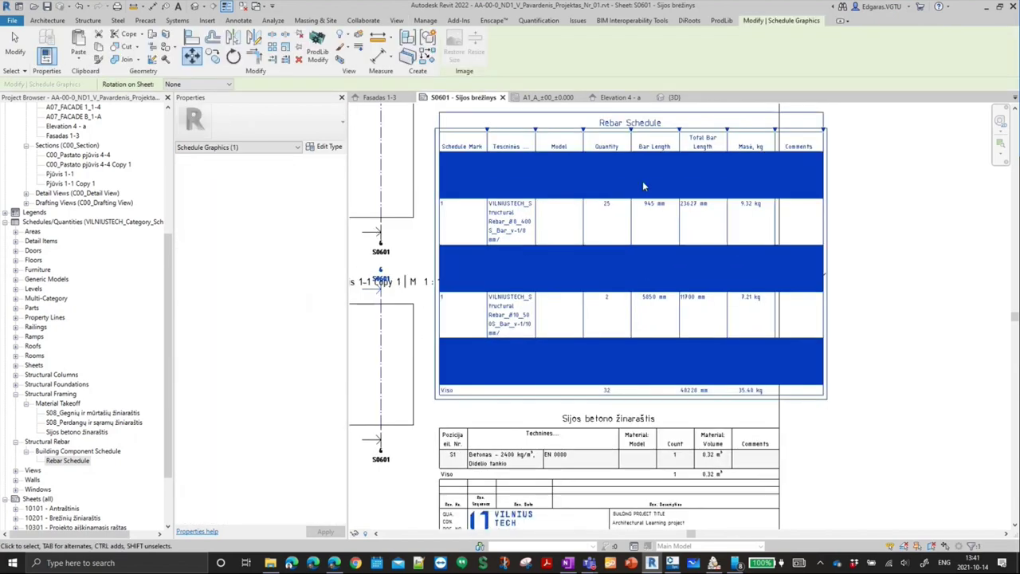
drag(487, 130, 462, 129)
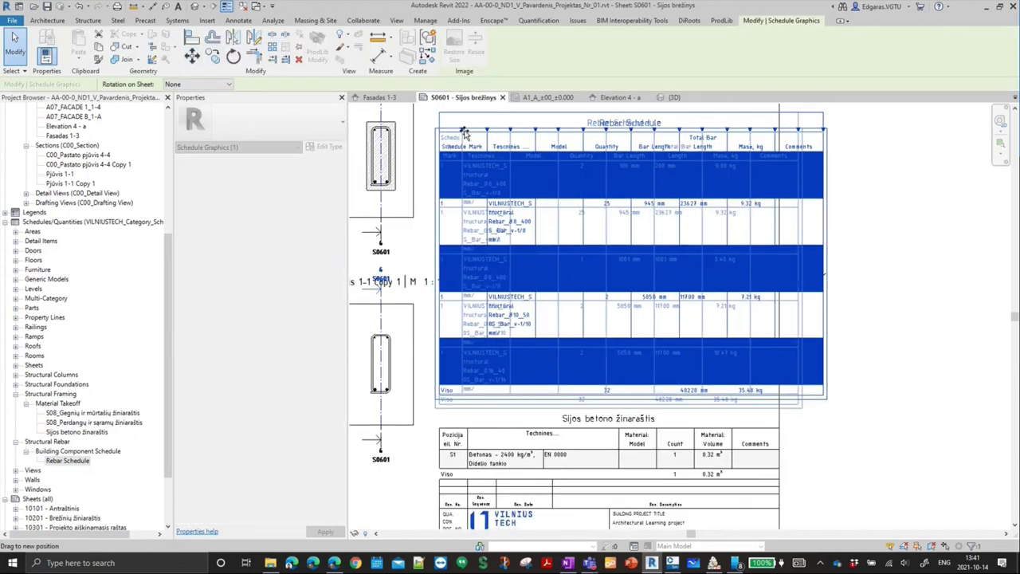
mouse_move(529, 128)
mouse_down()
mouse_move(594, 135)
mouse_move(577, 136)
mouse_up()
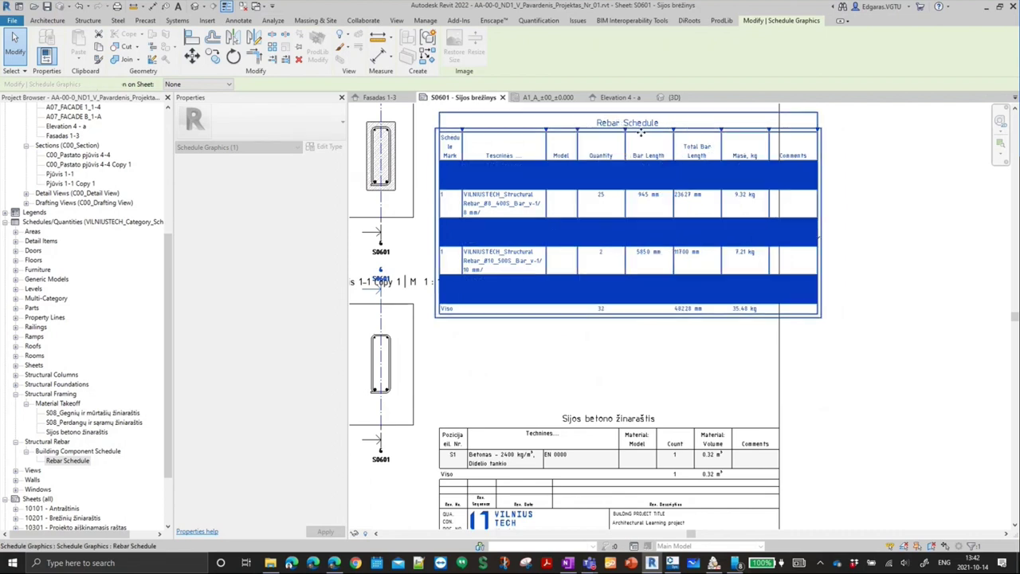
mouse_move(627, 135)
mouse_down()
mouse_move(611, 135)
mouse_move(638, 134)
mouse_up()
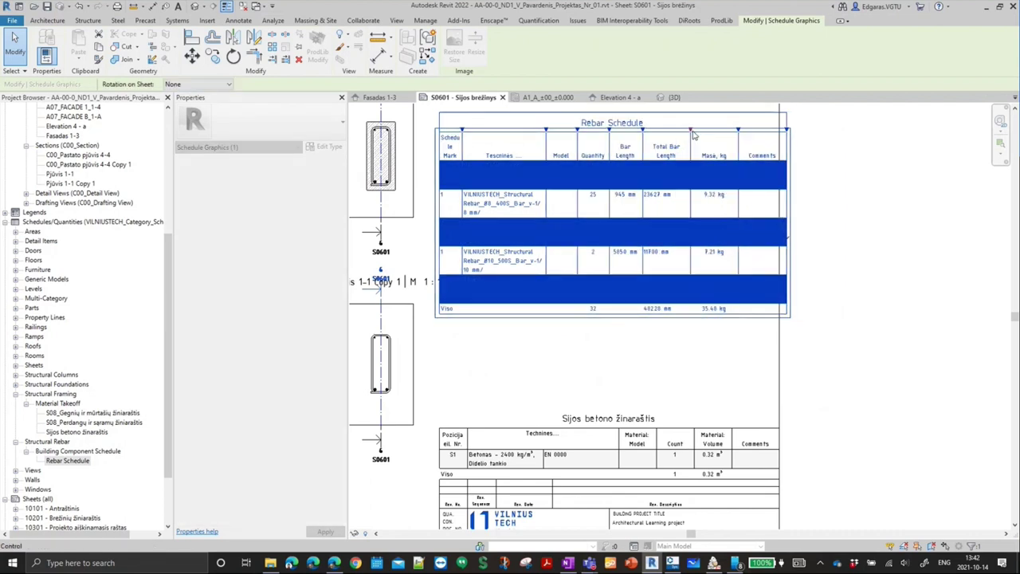
mouse_move(736, 130)
mouse_down()
mouse_move(707, 130)
mouse_move(781, 132)
mouse_move(789, 156)
mouse_up()
click(789, 160)
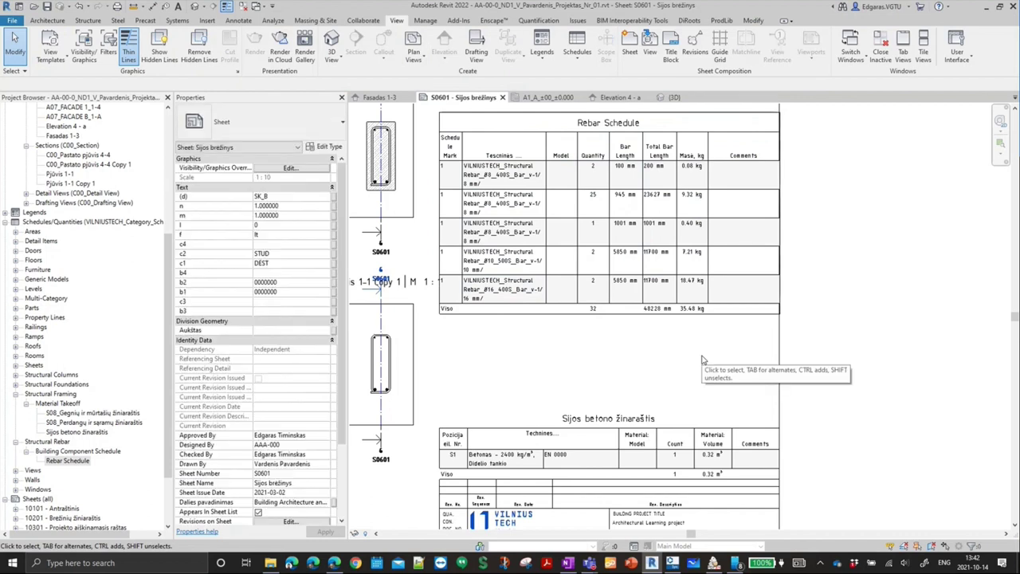
- Move the Rebar Schedule so its corner snaps onto the top of the Sijos betono žiniaraštis table
click(533, 282)
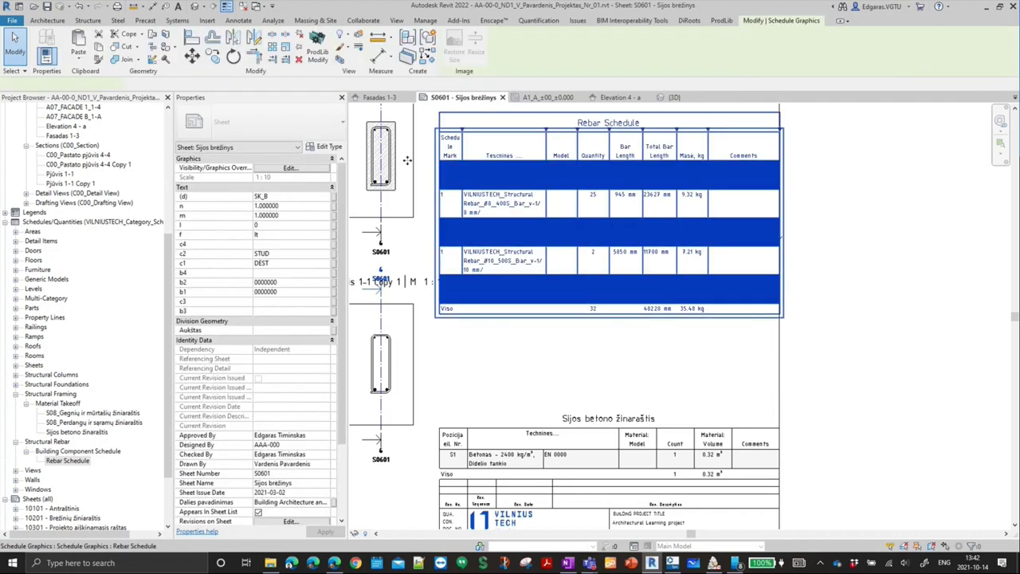
click(192, 55)
click(437, 316)
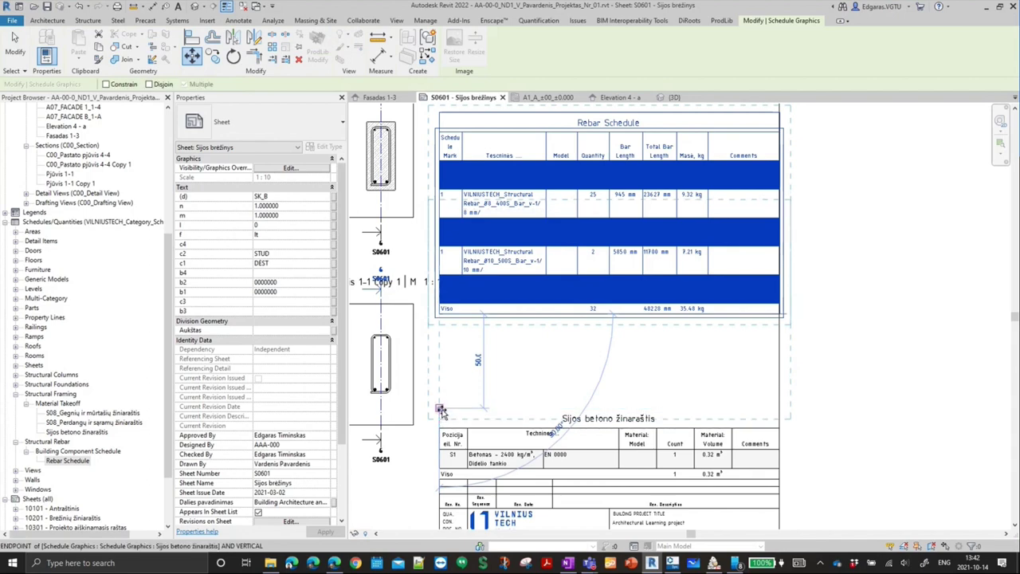
click(440, 409)
key(Escape)
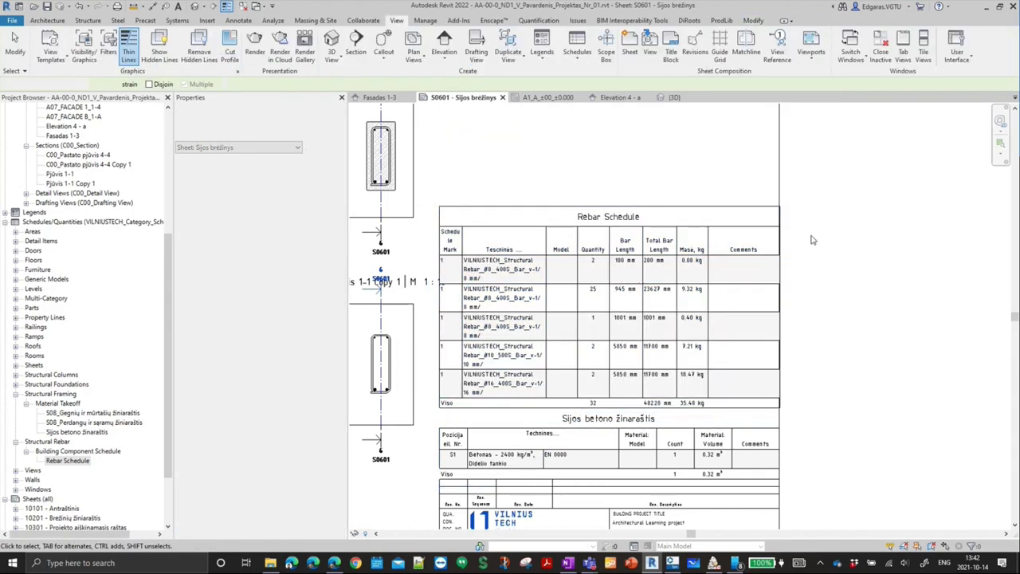
middle_drag(701, 414, 756, 328)
scroll(756, 328, up, 1)
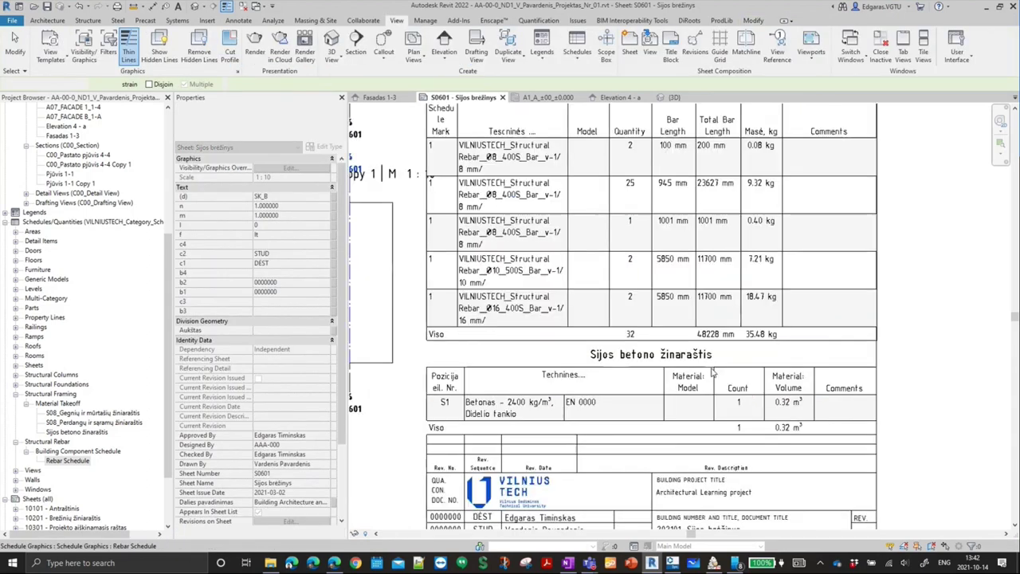
scroll(733, 340, up, 1)
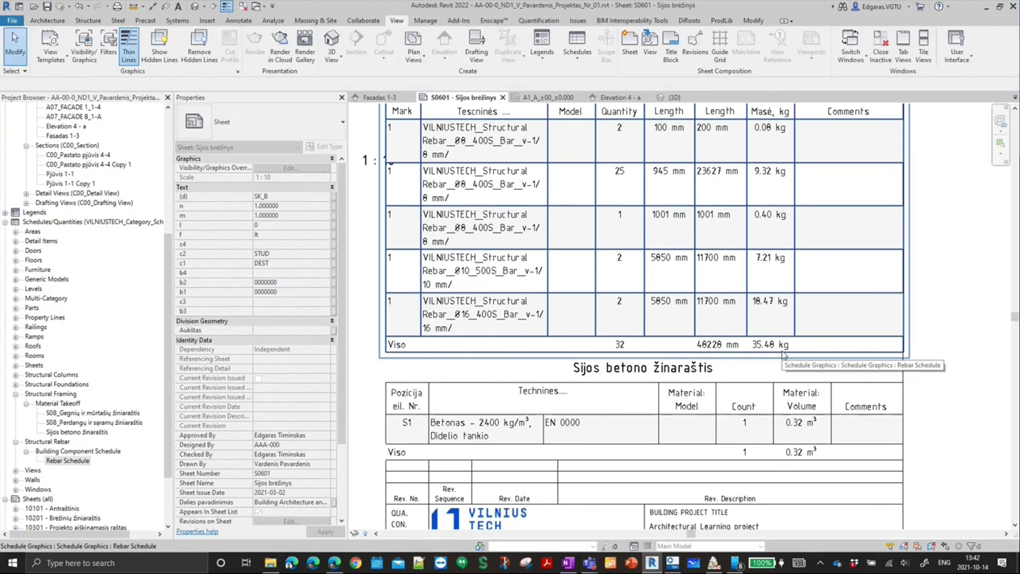
middle_drag(618, 338, 679, 308)
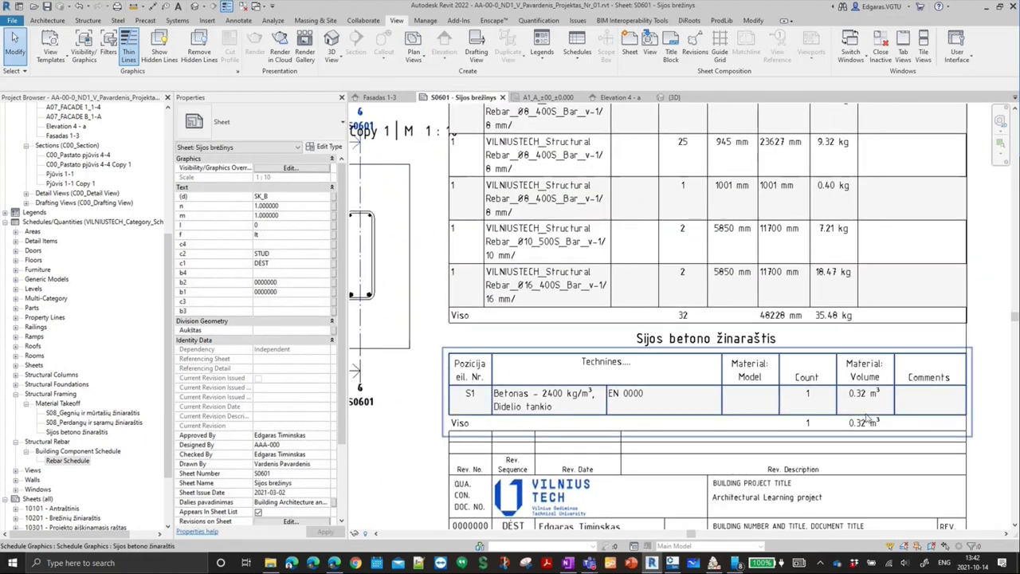
scroll(905, 417, down, 3)
scroll(868, 358, down, 2)
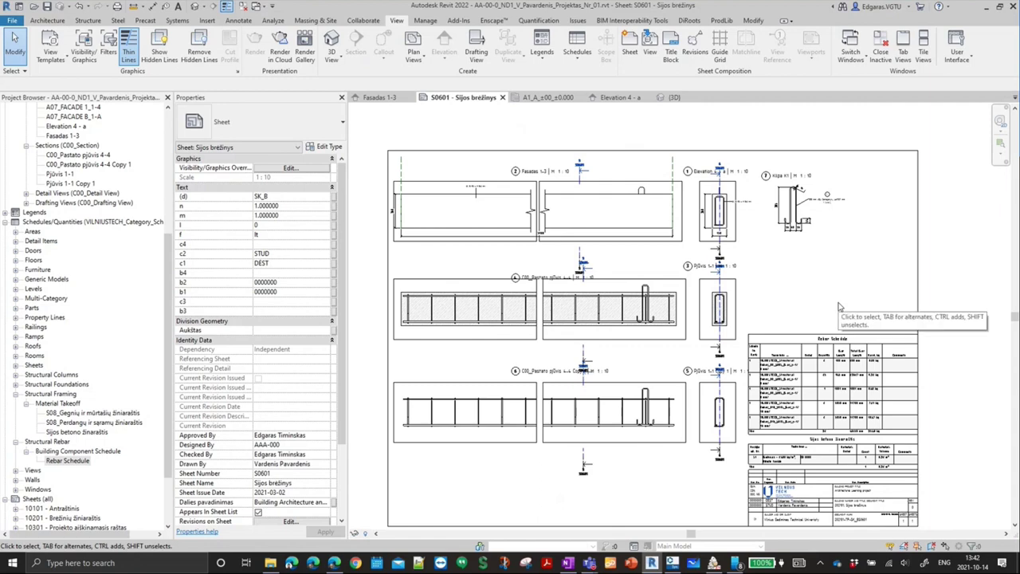
scroll(798, 360, up, 3)
scroll(799, 360, up, 2)
middle_drag(812, 116, 749, 379)
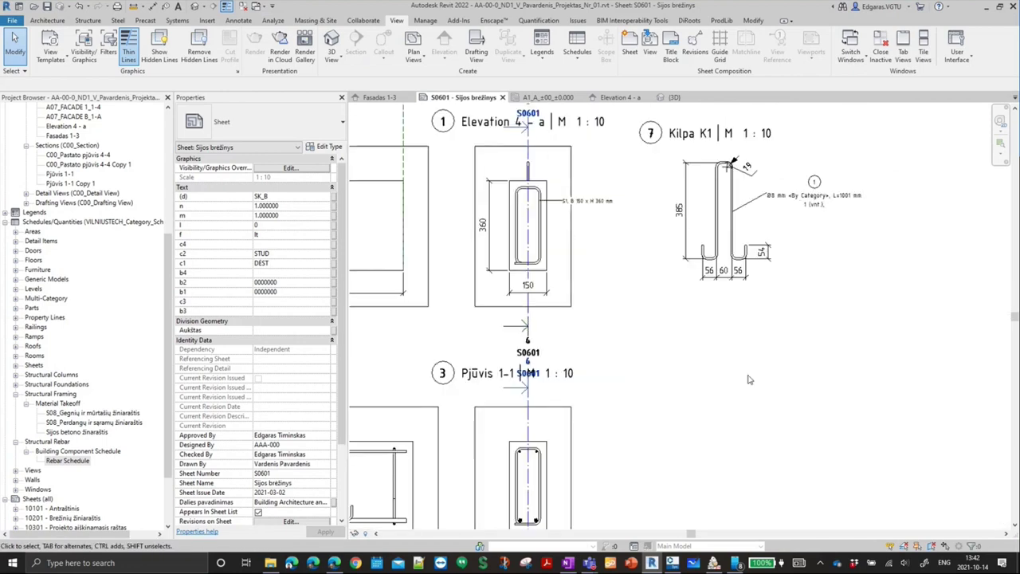
scroll(816, 179, up, 5)
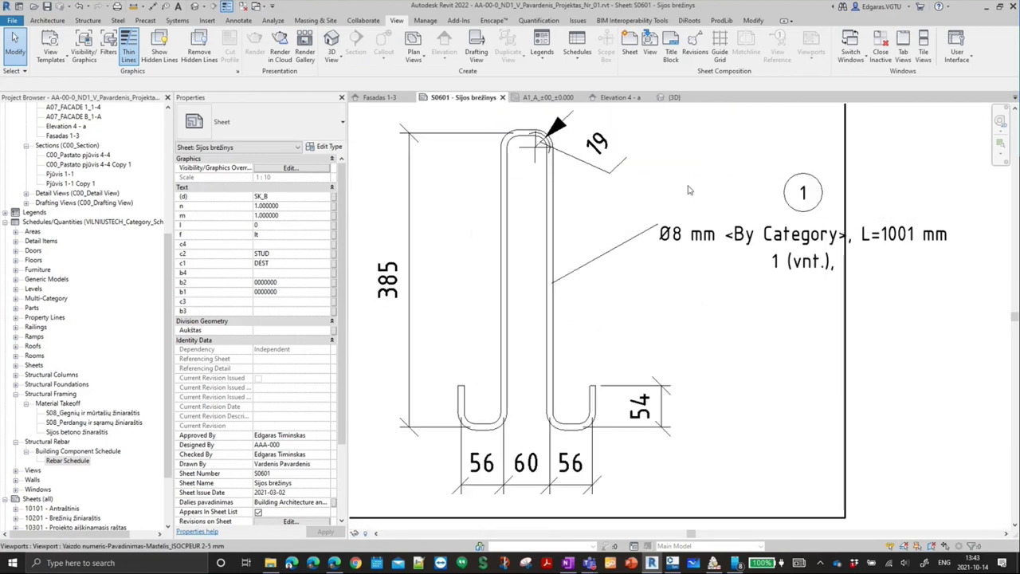
scroll(689, 190, down, 3)
scroll(681, 214, down, 2)
scroll(681, 214, down, 2)
scroll(650, 344, up, 3)
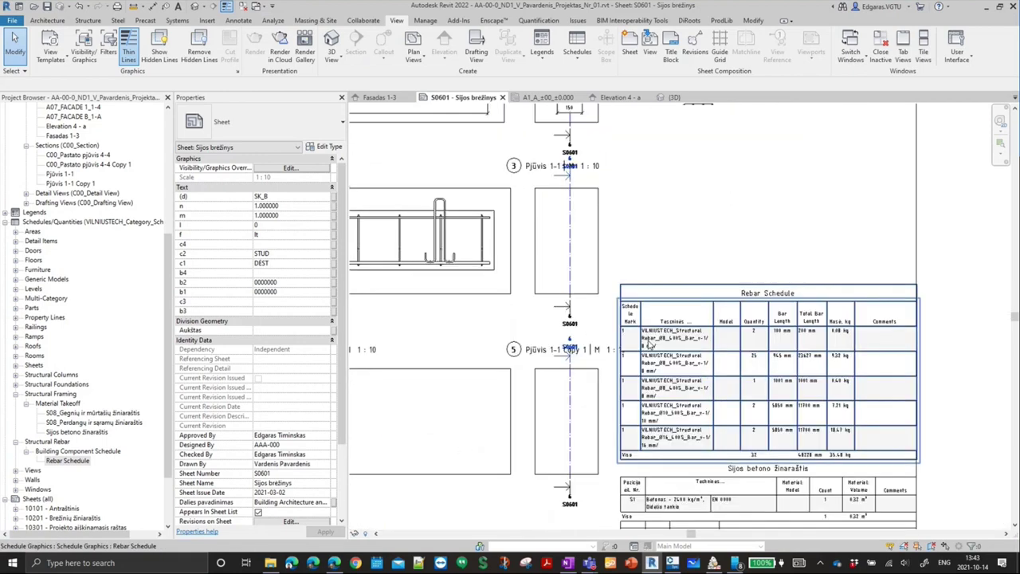
scroll(650, 345, up, 2)
scroll(638, 318, up, 1)
scroll(628, 293, up, 1)
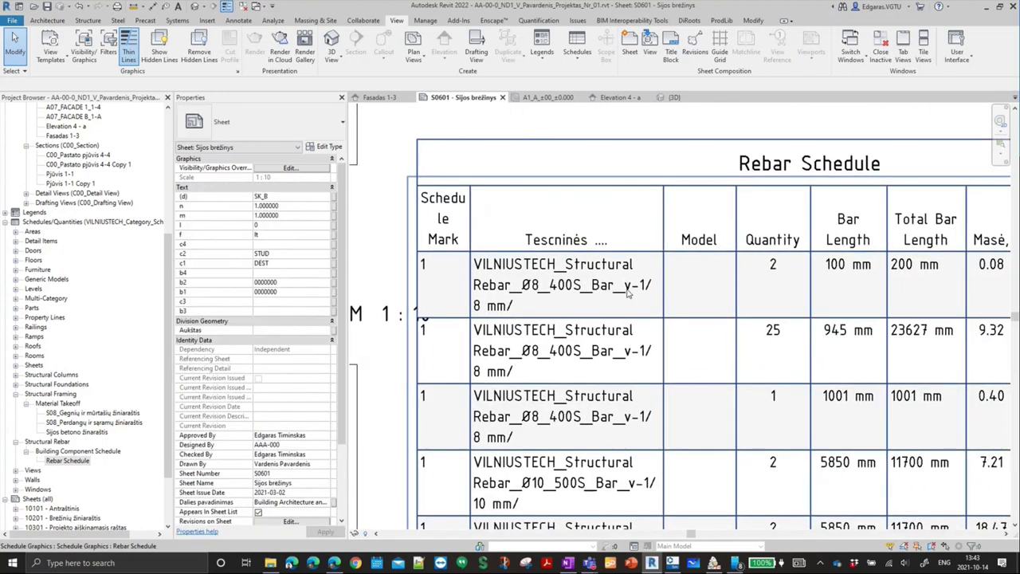
scroll(601, 259, down, 1)
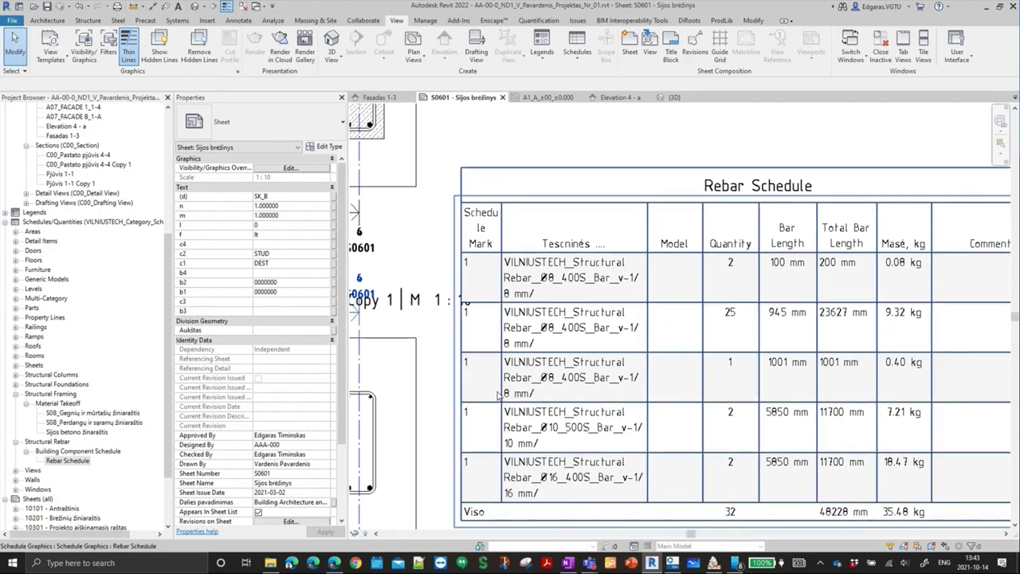
scroll(479, 379, down, 2)
ctrl+scroll(613, 213, up, 2)
ctrl+scroll(592, 255, up, 3)
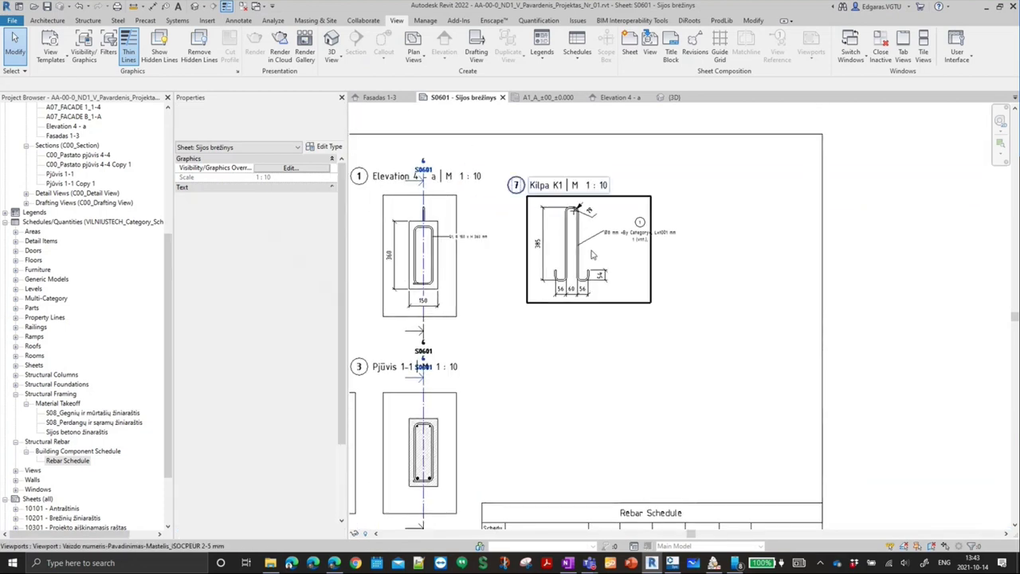
scroll(592, 255, up, 3)
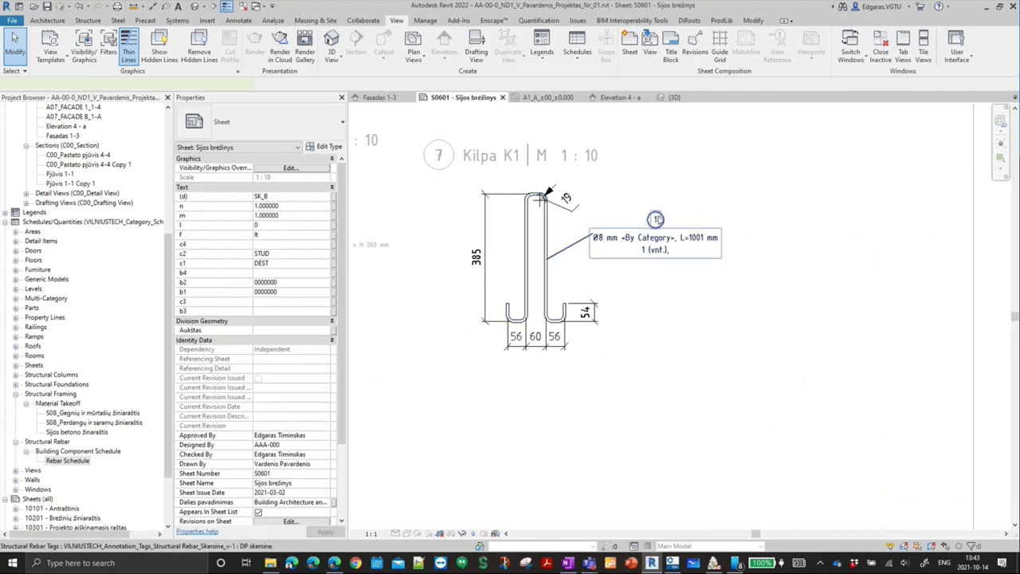
- Try selecting the loop bar and its tag directly on the sheet, then clear the selection
click(655, 220)
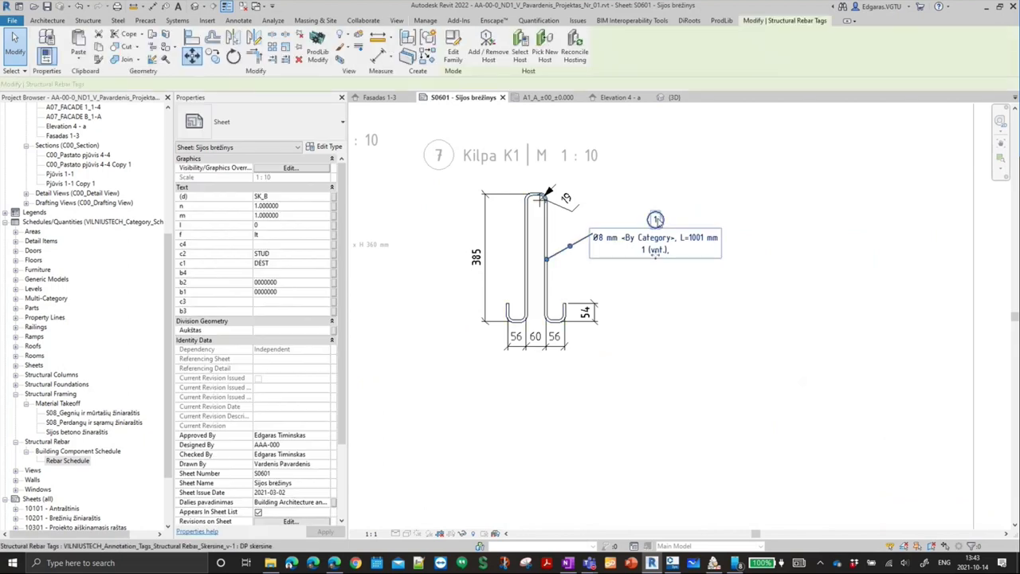
click(546, 294)
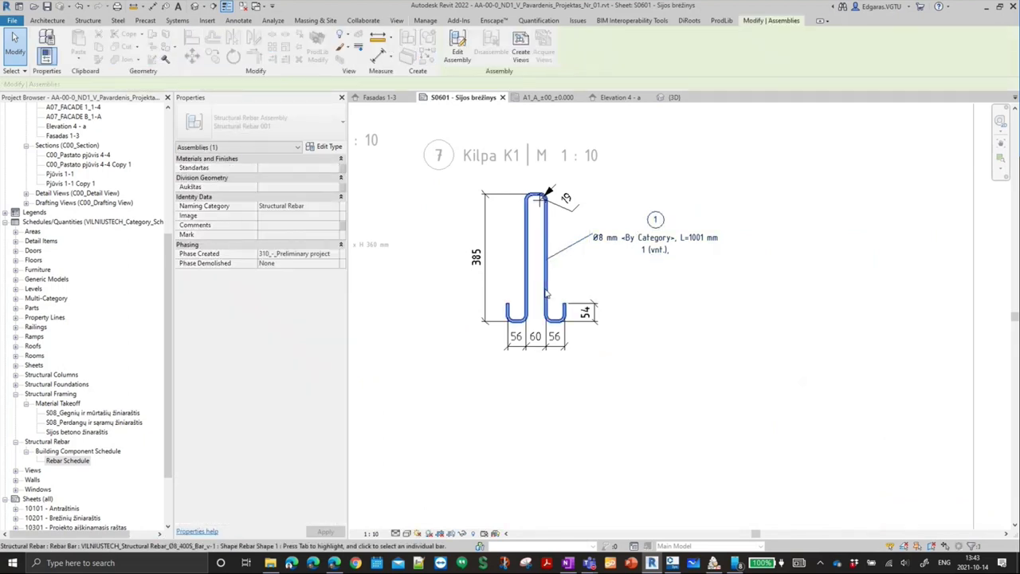
click(547, 295)
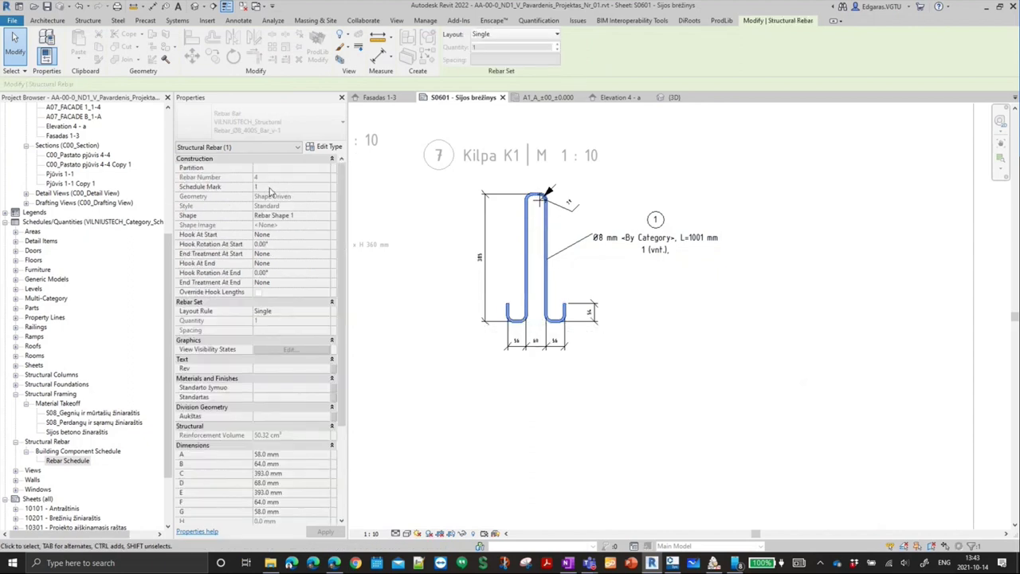
scroll(262, 258, down, 3)
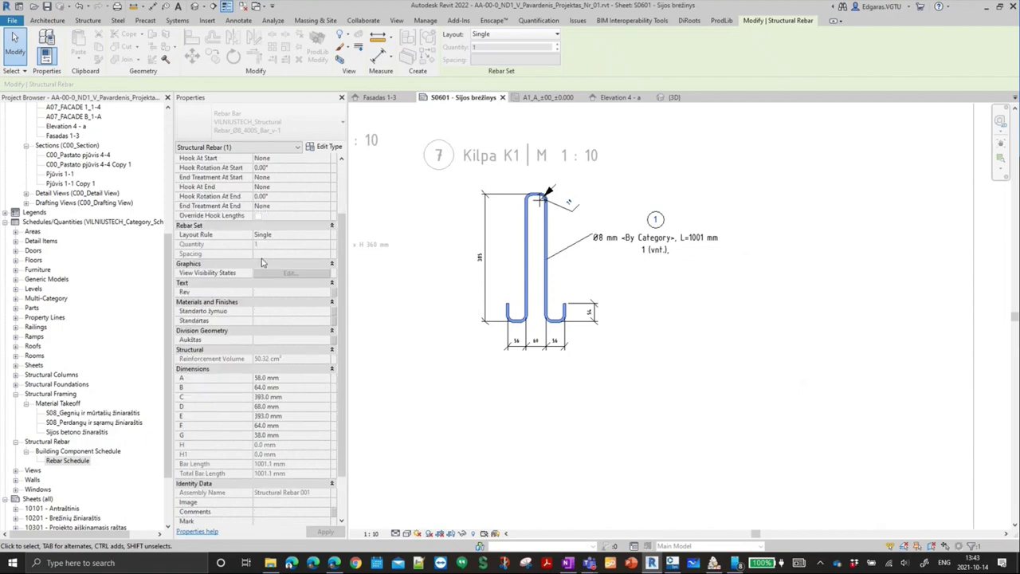
scroll(262, 259, down, 2)
scroll(263, 265, up, 5)
key(Escape)
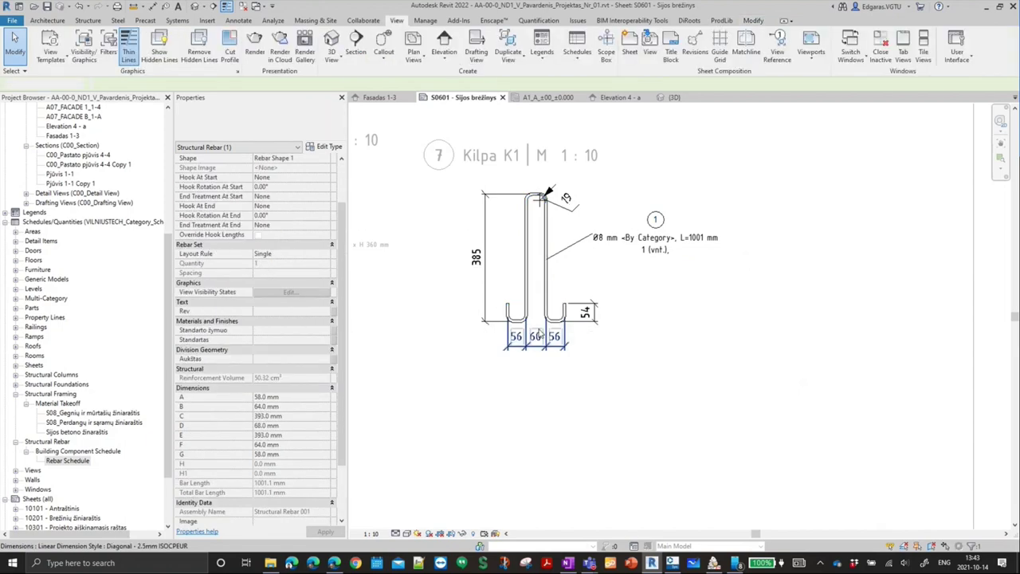
- Inside the Kilpa K1 viewport, set the loop bar's Schedule Mark to 4
double_click(542, 307)
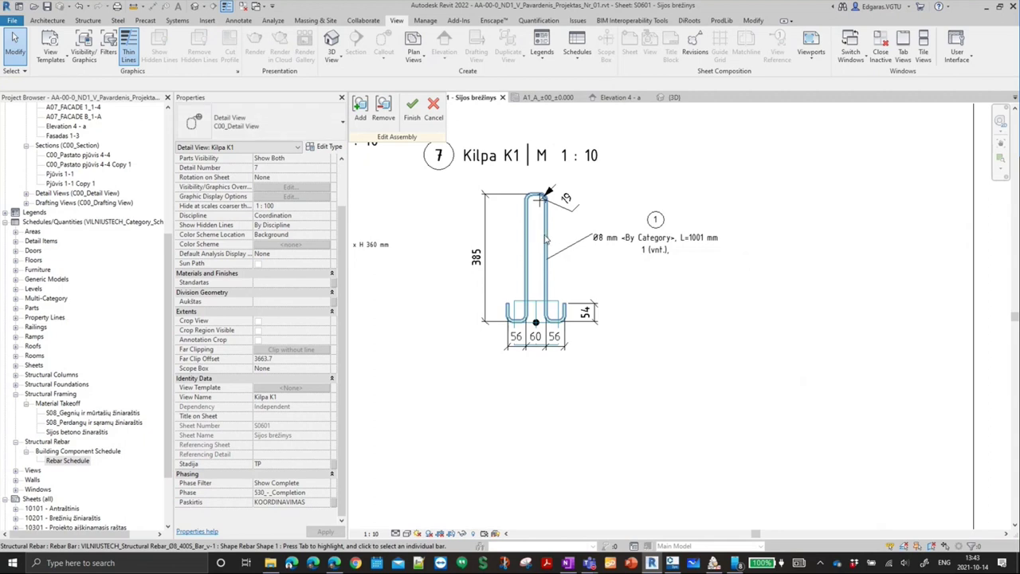
click(356, 227)
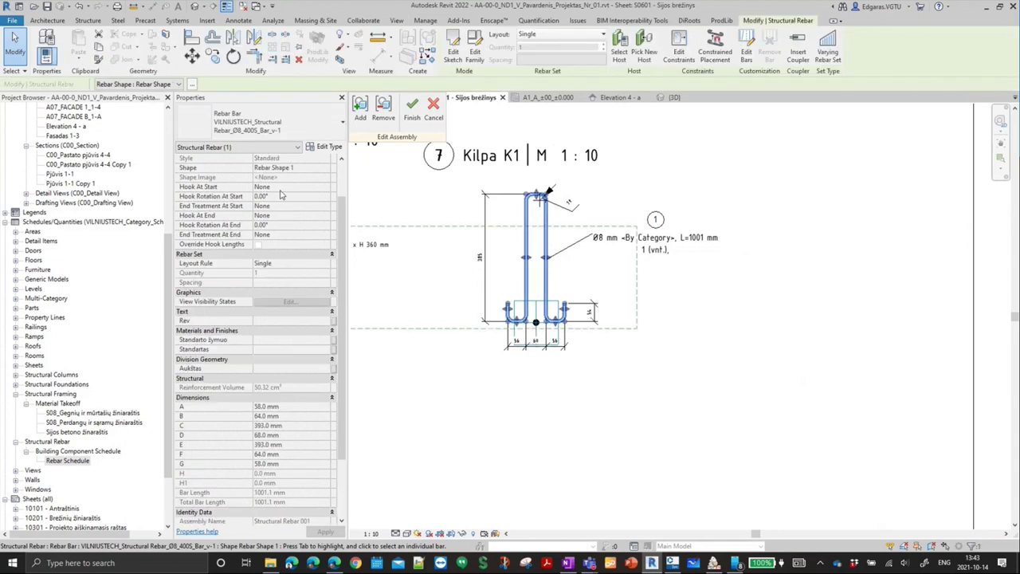
click(285, 187)
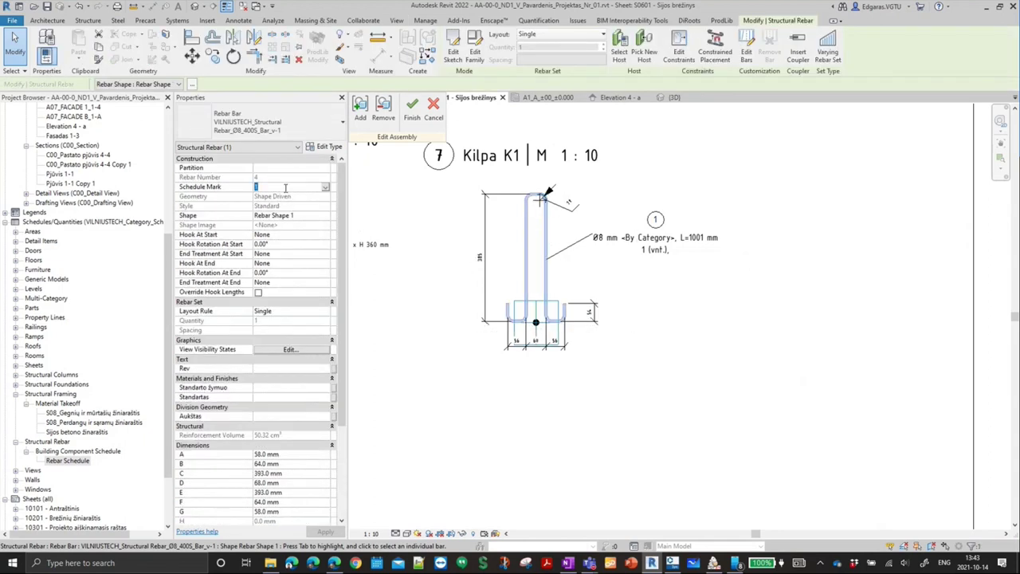
text(4)
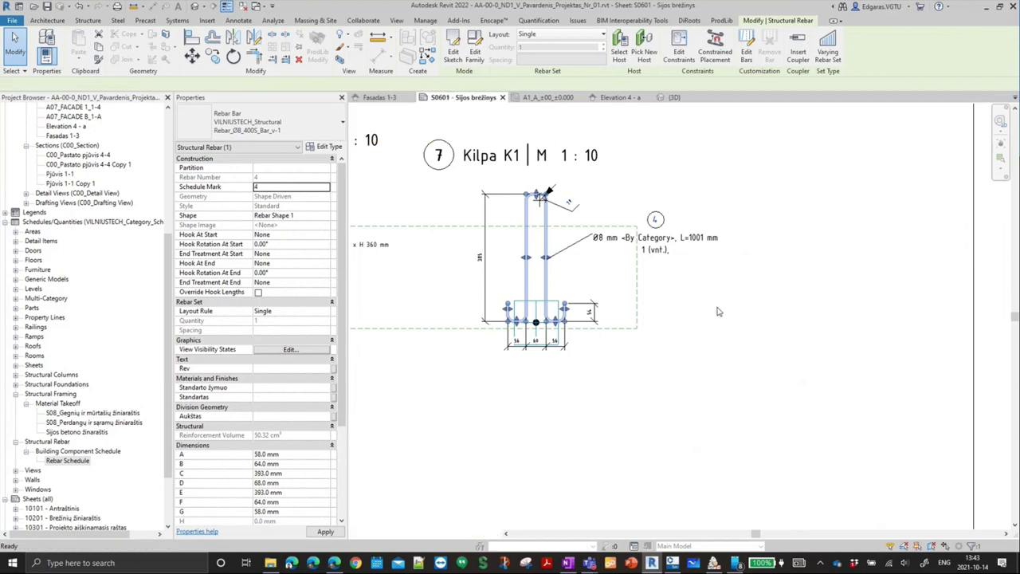
- Zoom in on the sheet and activate the lower section 4-4 Copy 1 viewport
scroll(655, 220, up, 5)
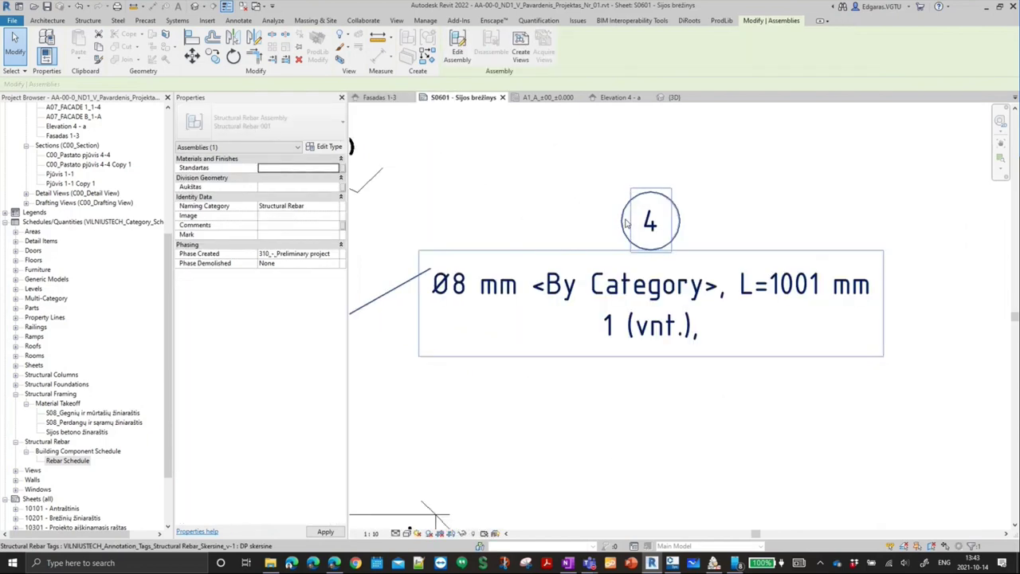
scroll(649, 255, down, 5)
scroll(646, 290, down, 3)
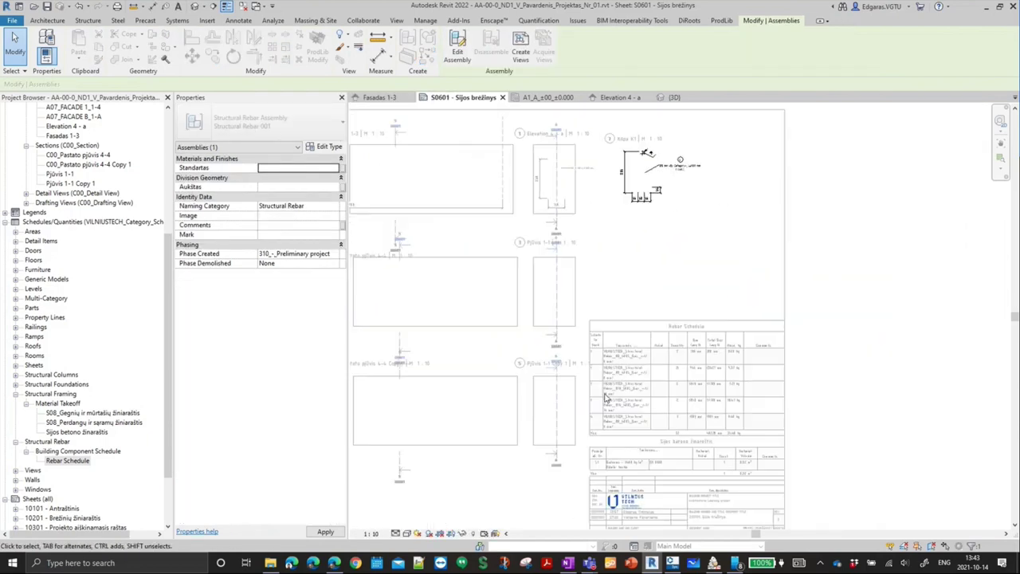
scroll(574, 482, up, 3)
scroll(574, 482, up, 2)
scroll(572, 486, up, 2)
scroll(572, 486, up, 2)
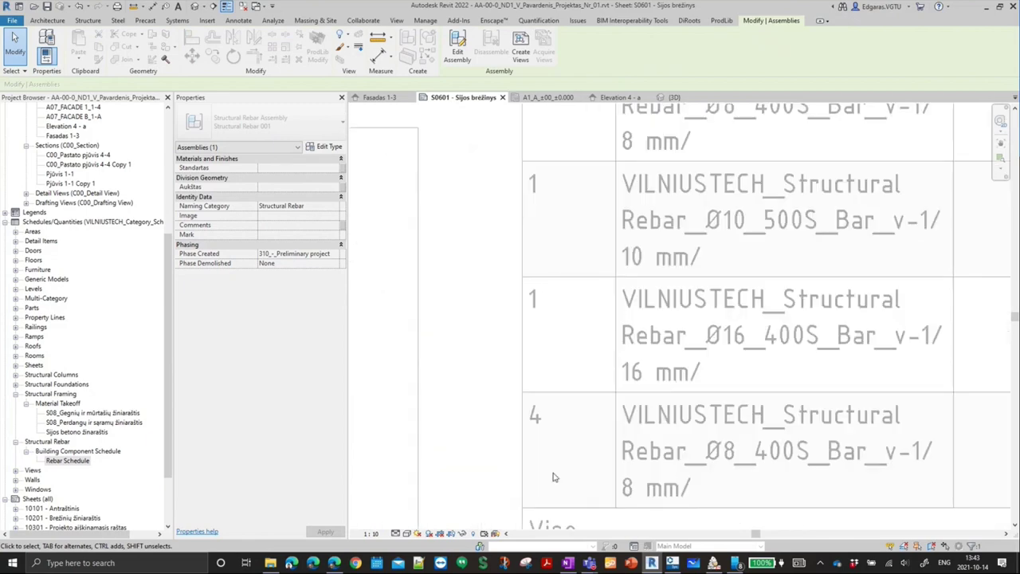
scroll(551, 474, up, 2)
scroll(488, 405, down, 2)
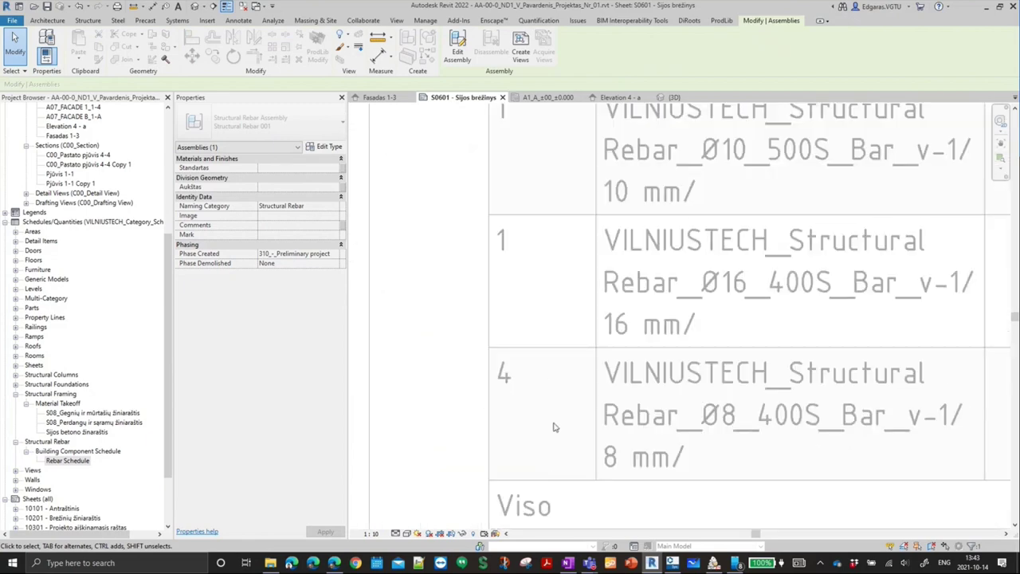
scroll(701, 383, down, 3)
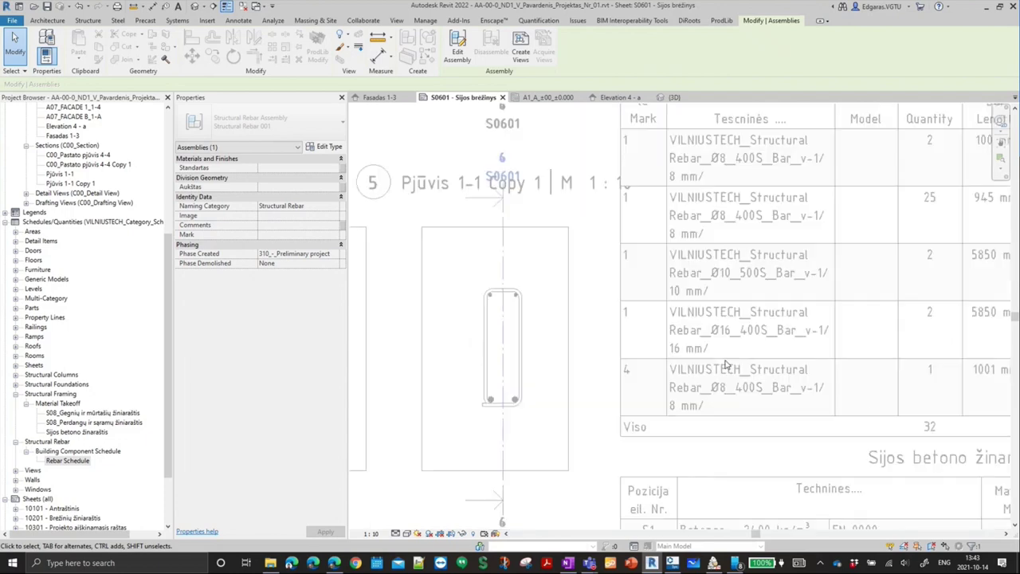
scroll(606, 406, down, 2)
scroll(542, 431, down, 2)
scroll(483, 299, up, 2)
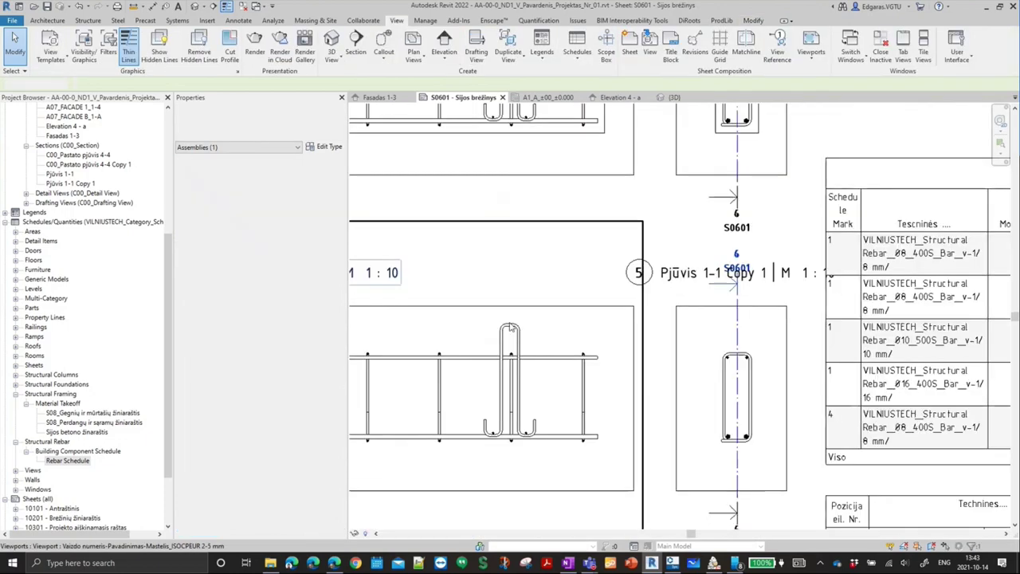
double_click(547, 335)
- Tag the loop bar by category just above it, showing mark 4
key(g)
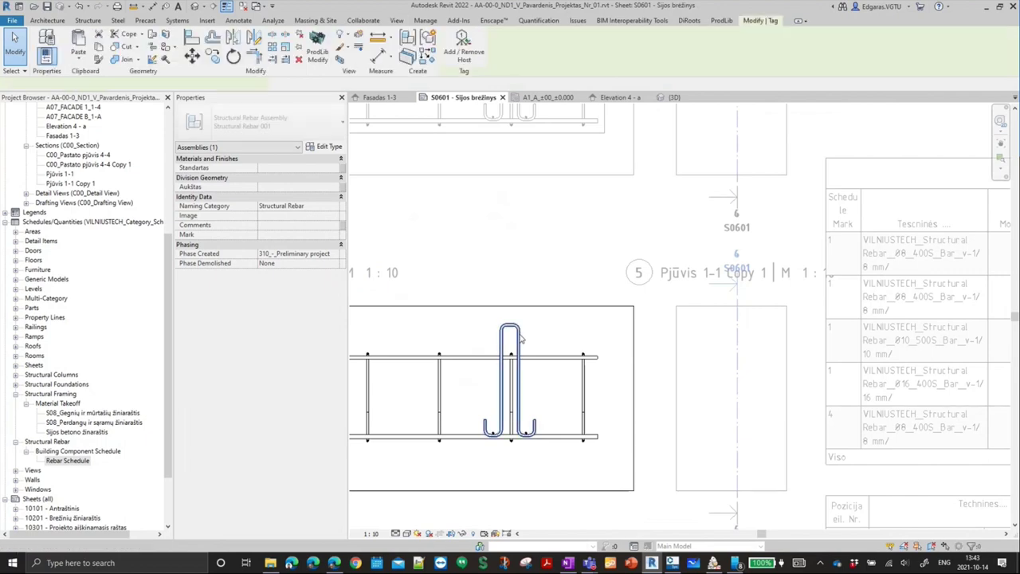
click(518, 307)
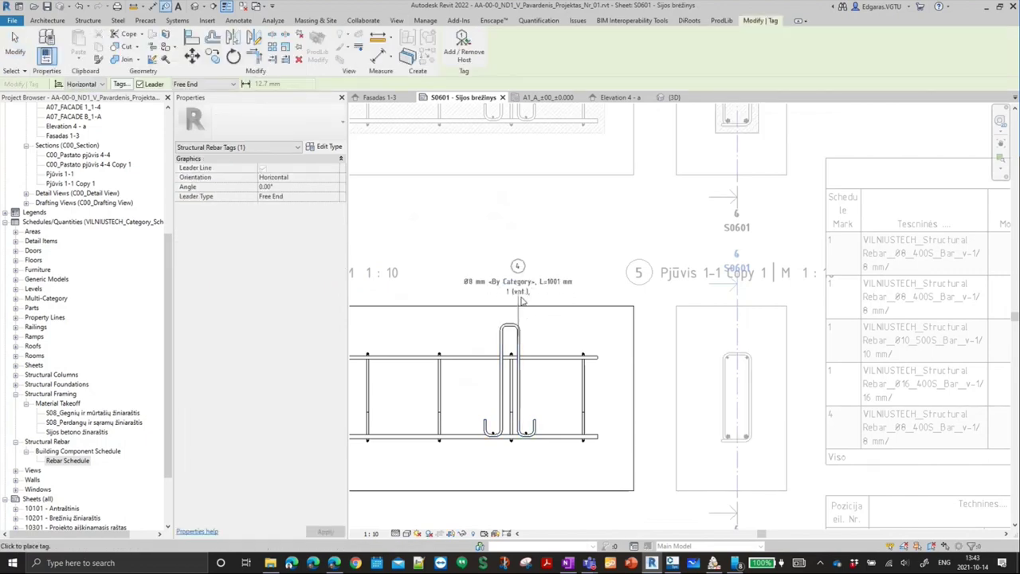
scroll(518, 275, up, 2)
key(Escape)
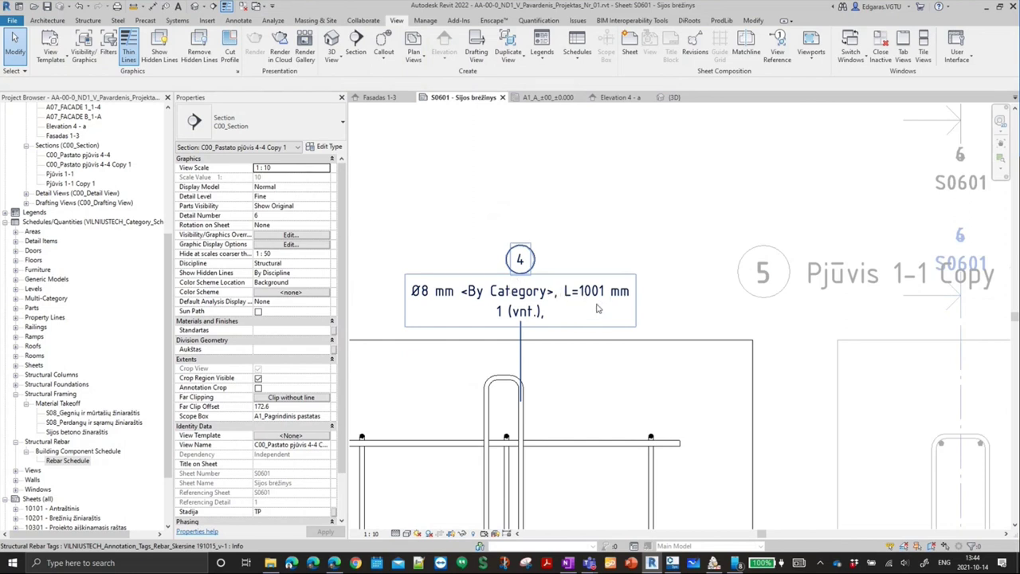
- Pan across the sheet's section views and deactivate the viewport to return to the sheet
scroll(466, 237, down, 1)
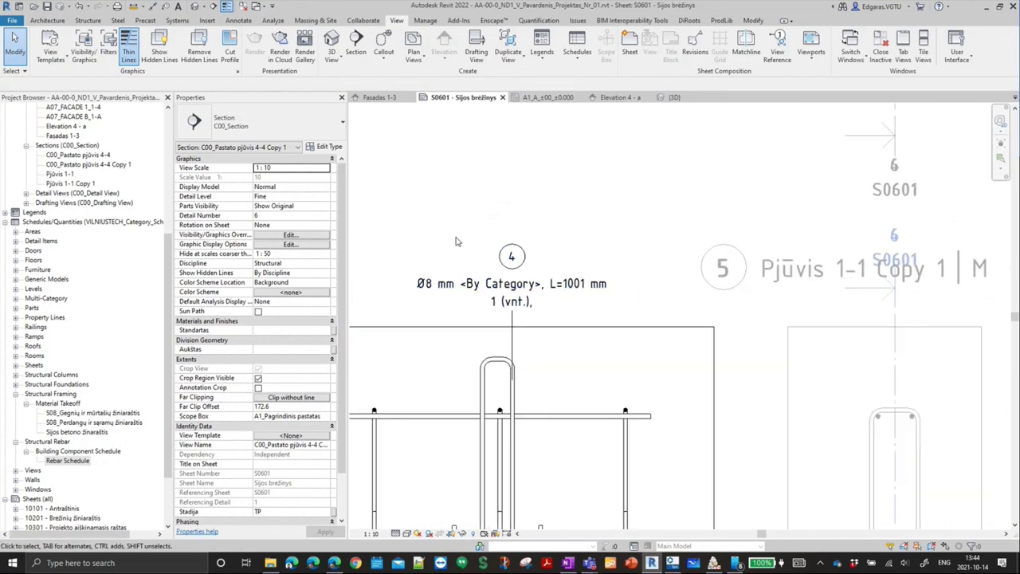
scroll(462, 237, down, 2)
scroll(458, 238, down, 2)
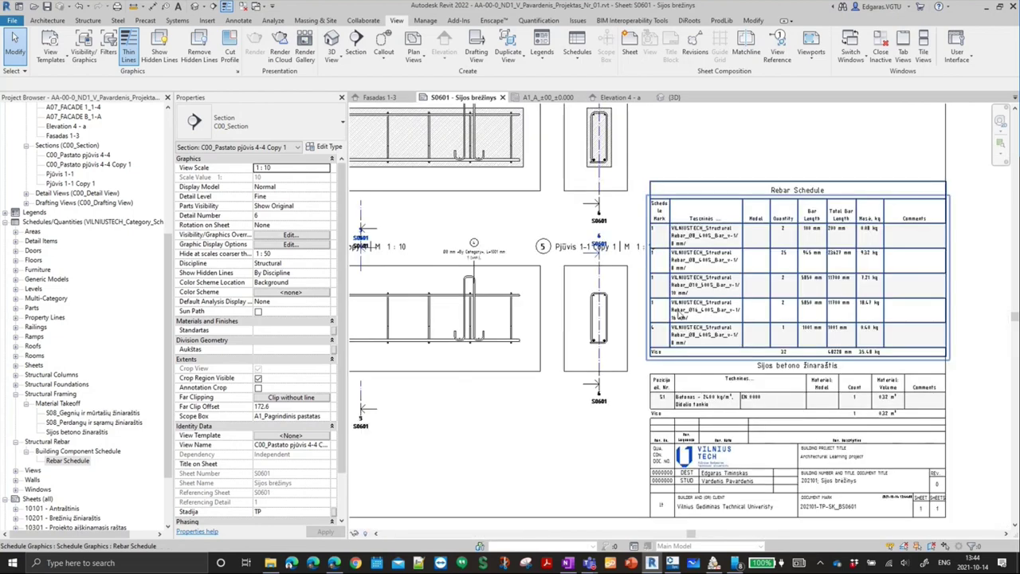
scroll(556, 437, down, 2)
middle_drag(556, 437, 728, 441)
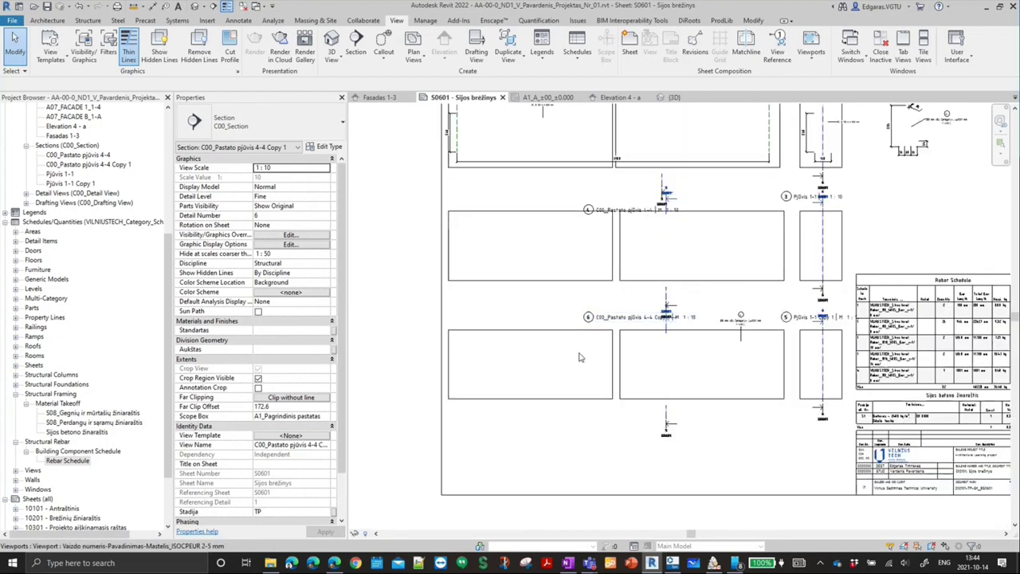
double_click(586, 349)
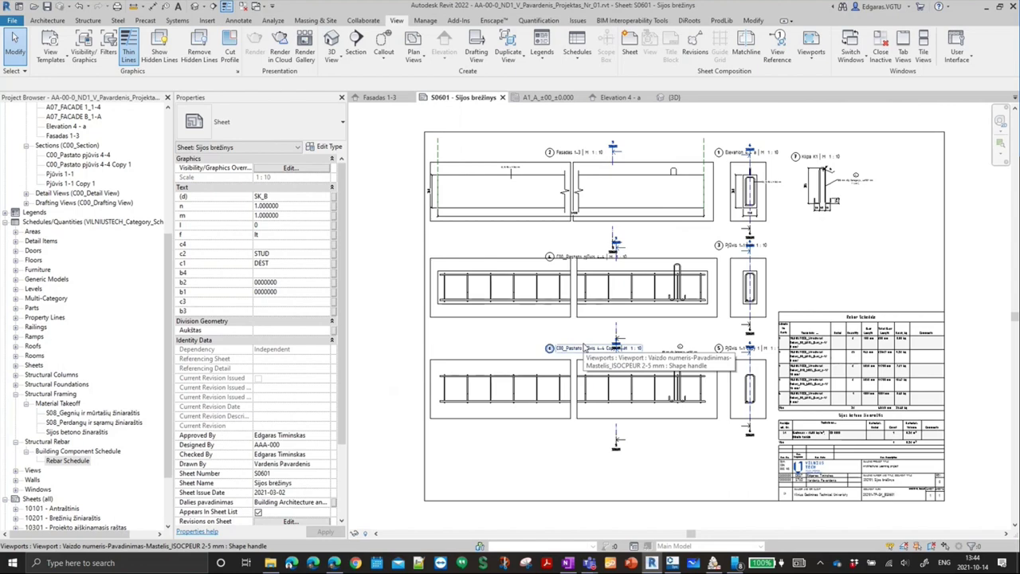